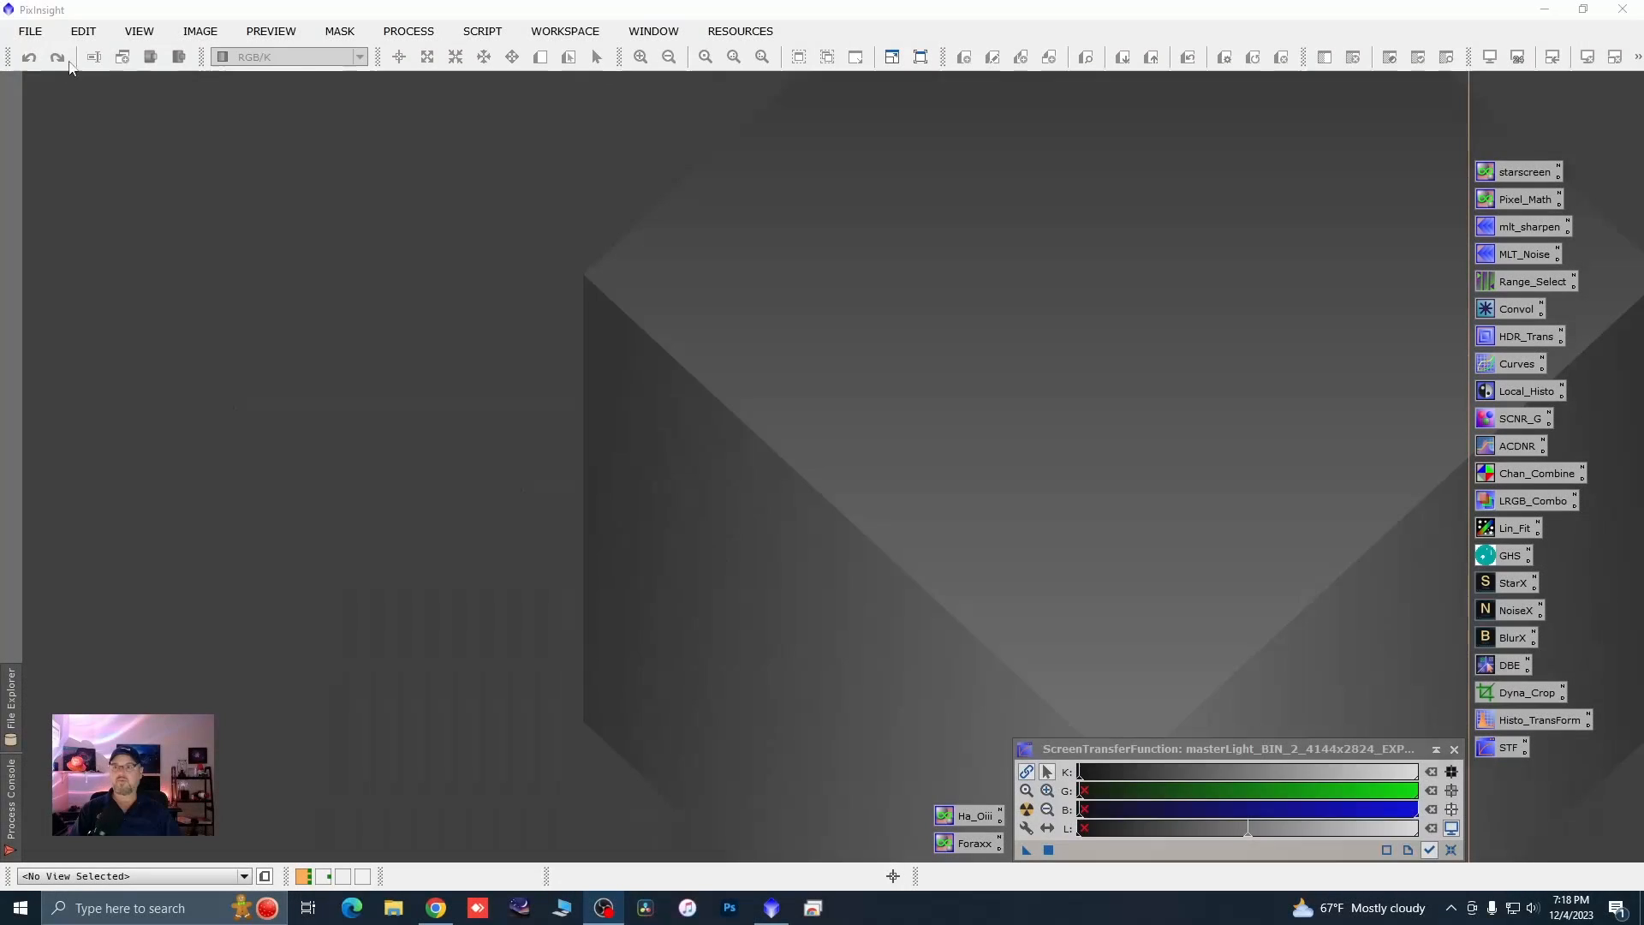
- Open the non-autocropped Ha, Oiii and Sii mono_drizzle_1x master light files from the NGC 7822 folder
{"action": "left_click", "coordinate": [29, 38]}
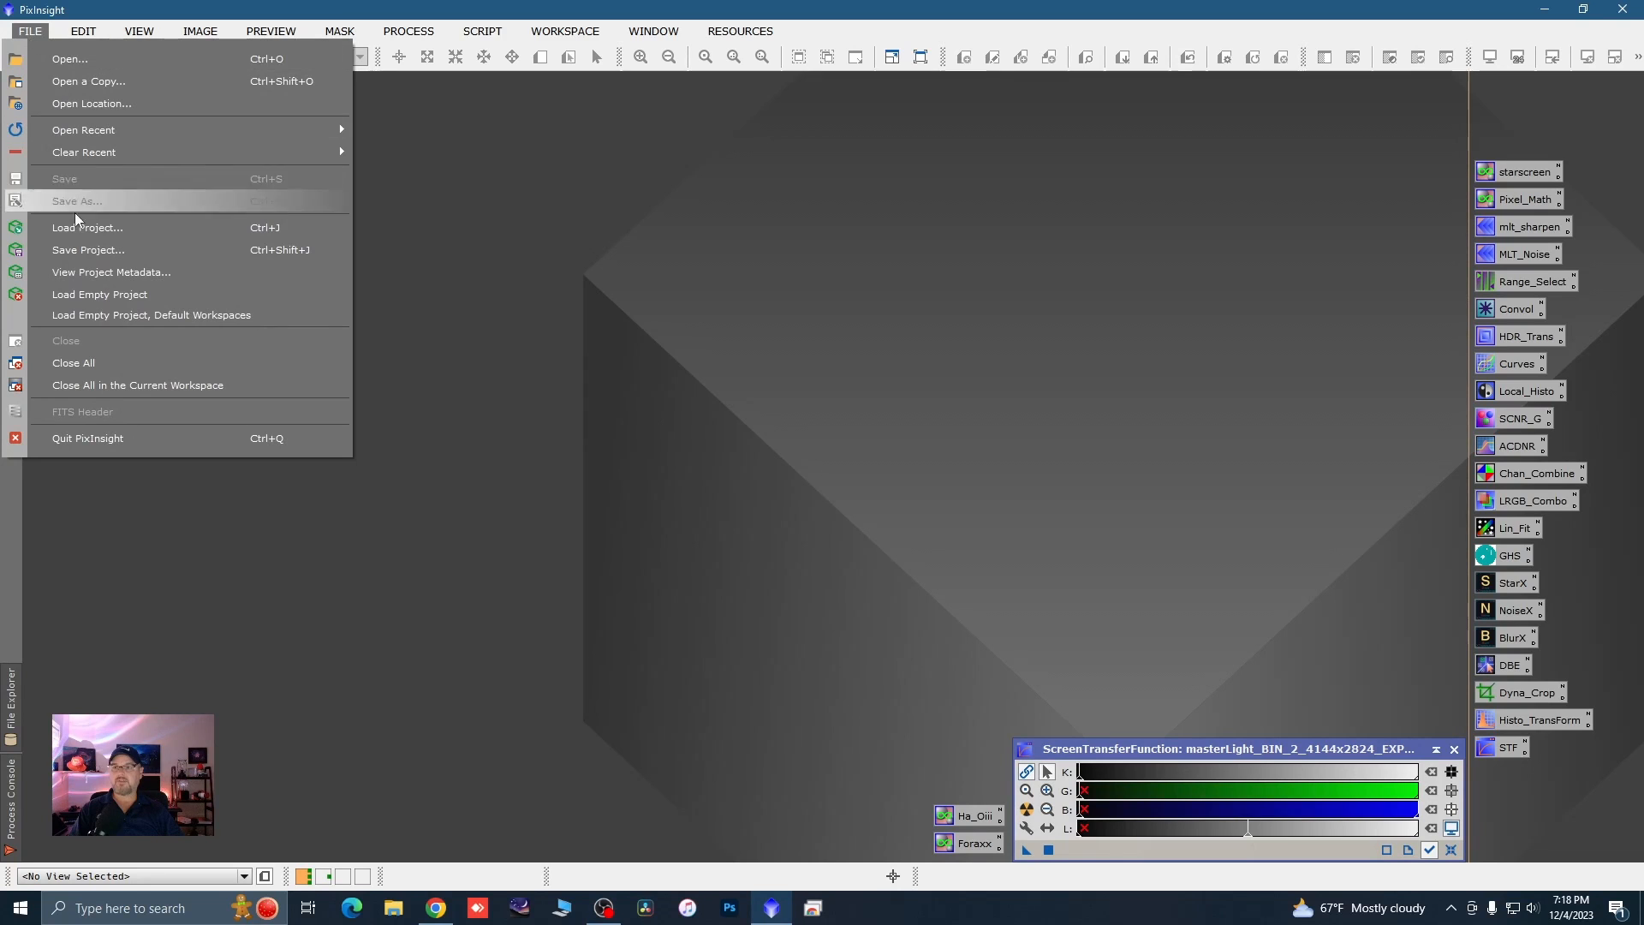
{"action": "left_click", "coordinate": [77, 59]}
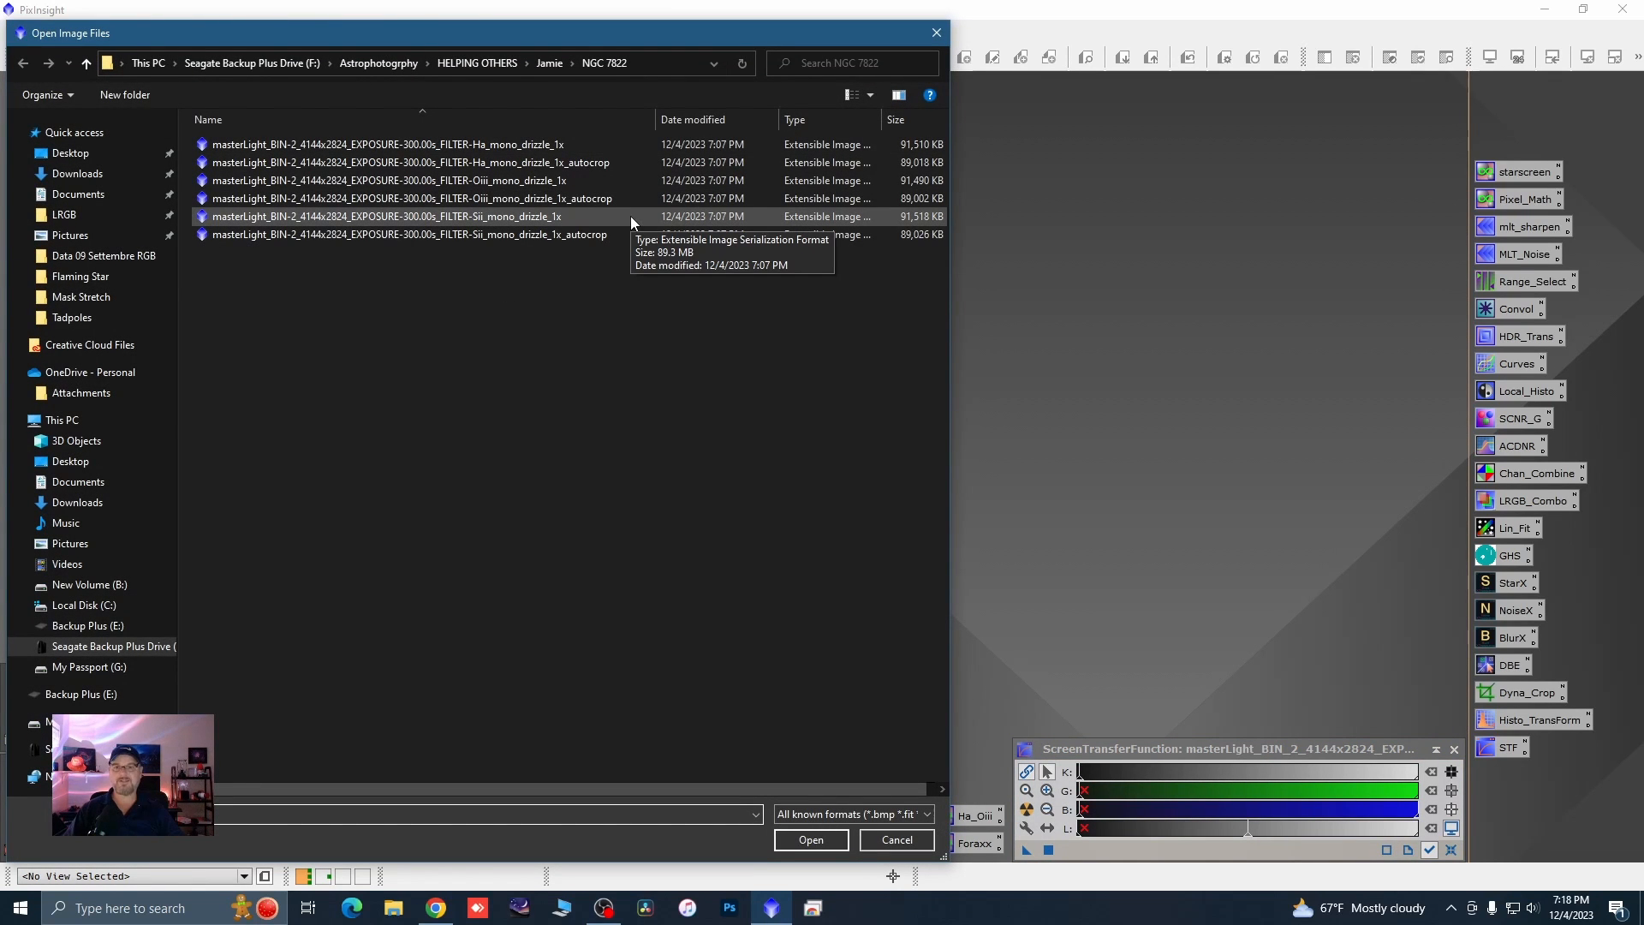
{"action": "left_click", "coordinate": [555, 147]}
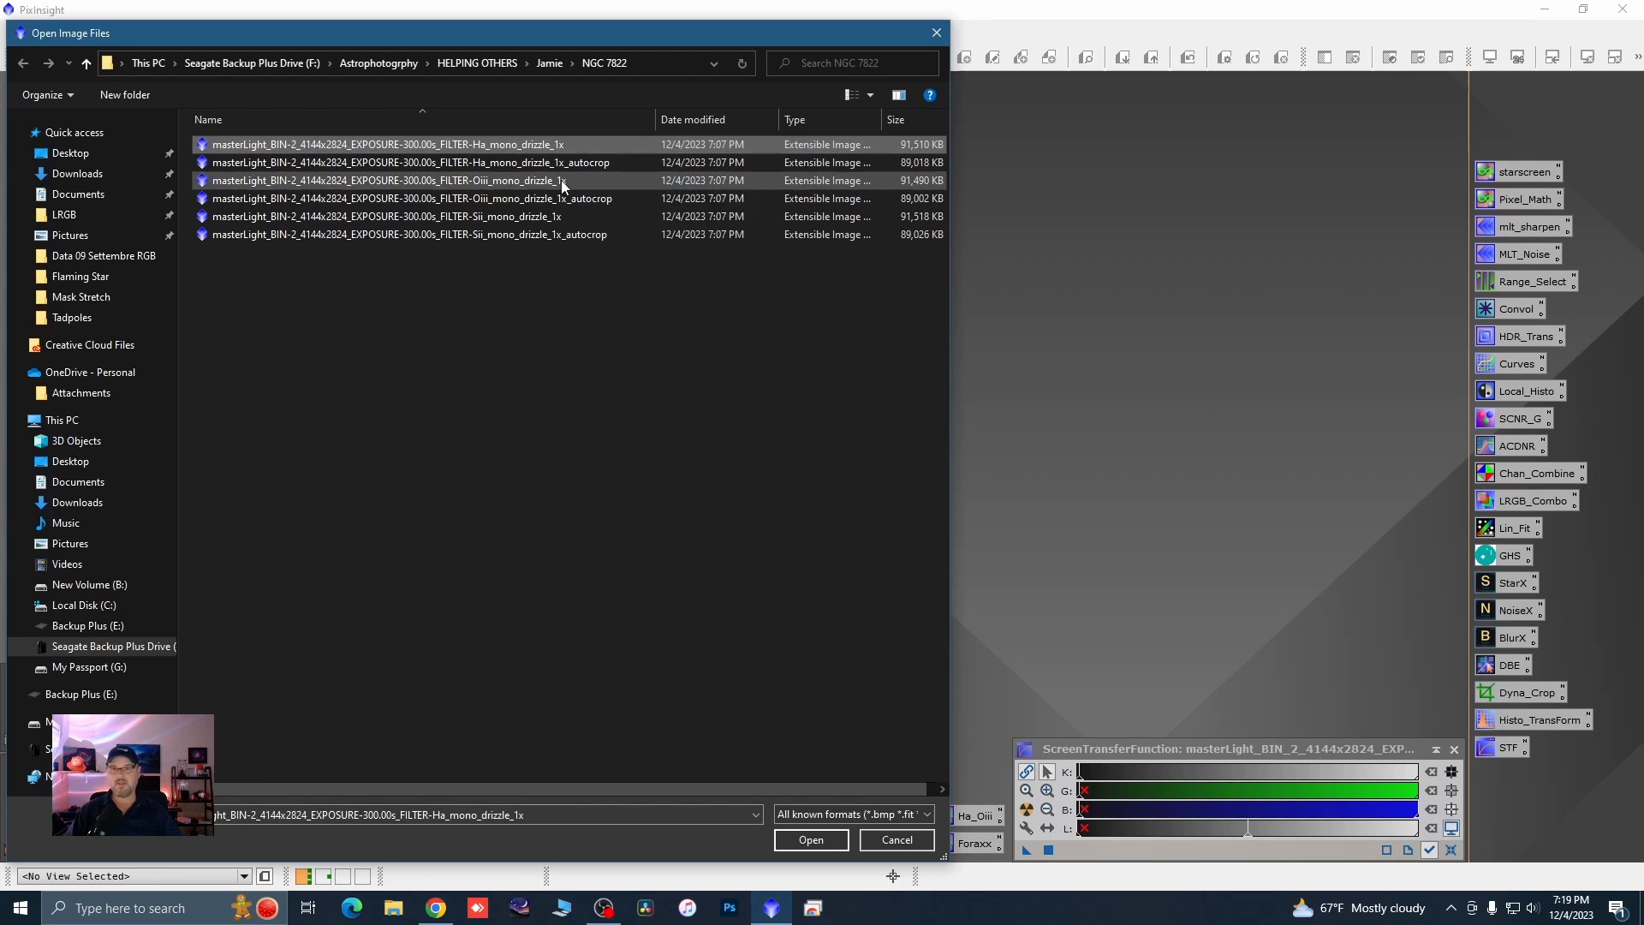
{"action": "left_click", "coordinate": [561, 180], "text": "ctrl"}
{"action": "left_click", "coordinate": [557, 217], "text": "ctrl"}
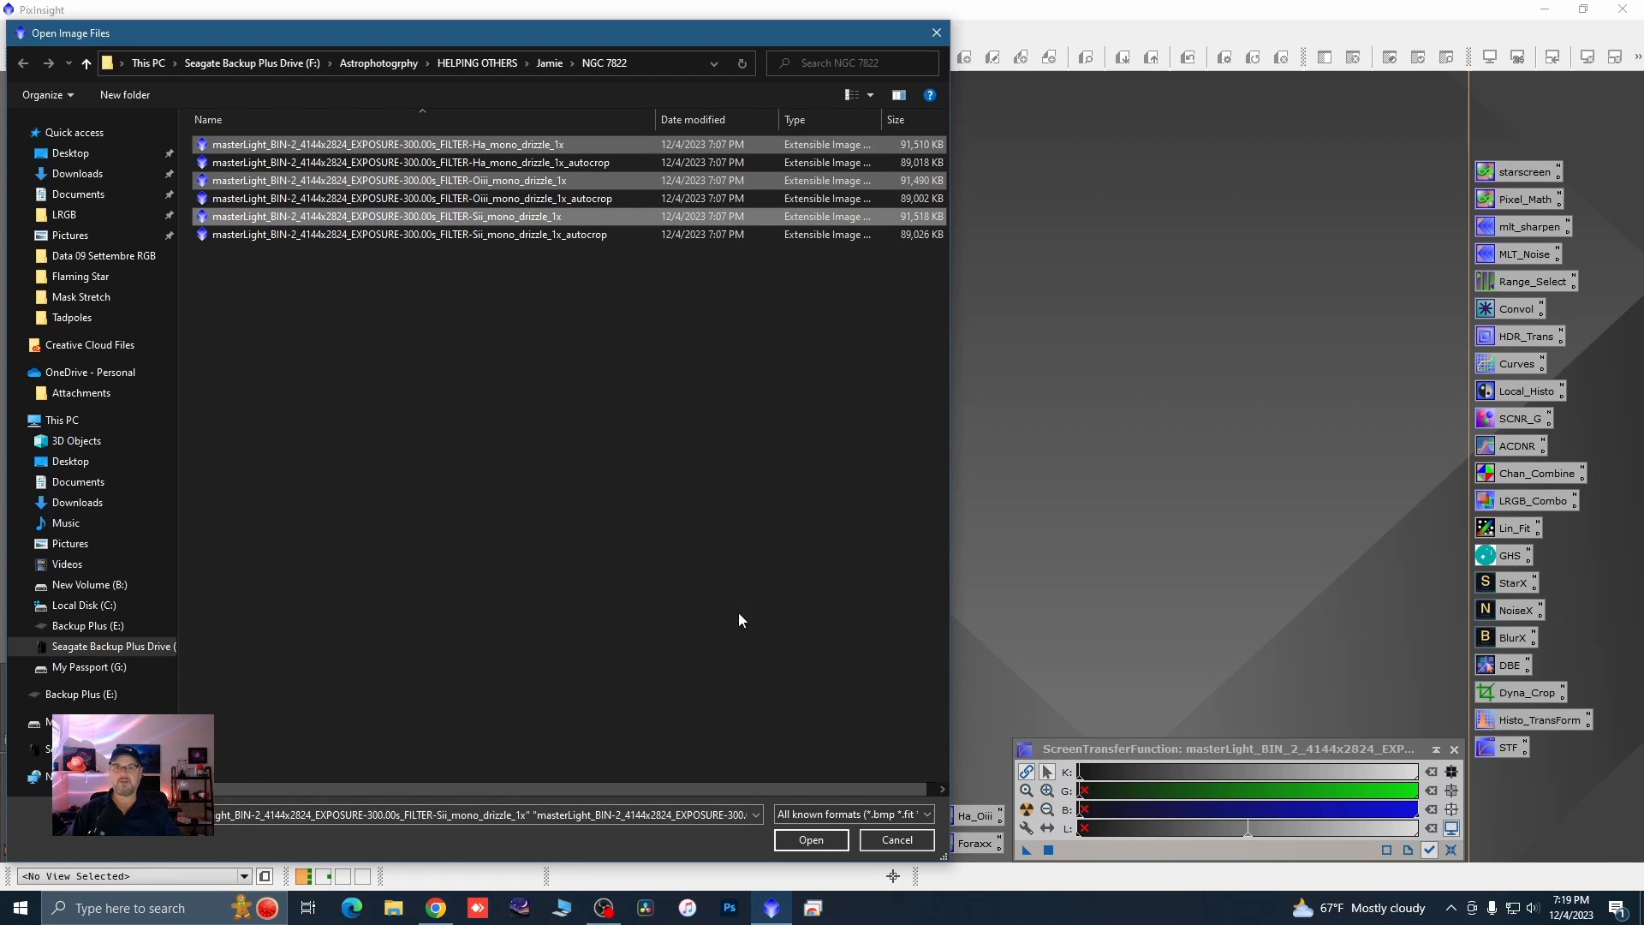
{"action": "left_click", "coordinate": [807, 840]}
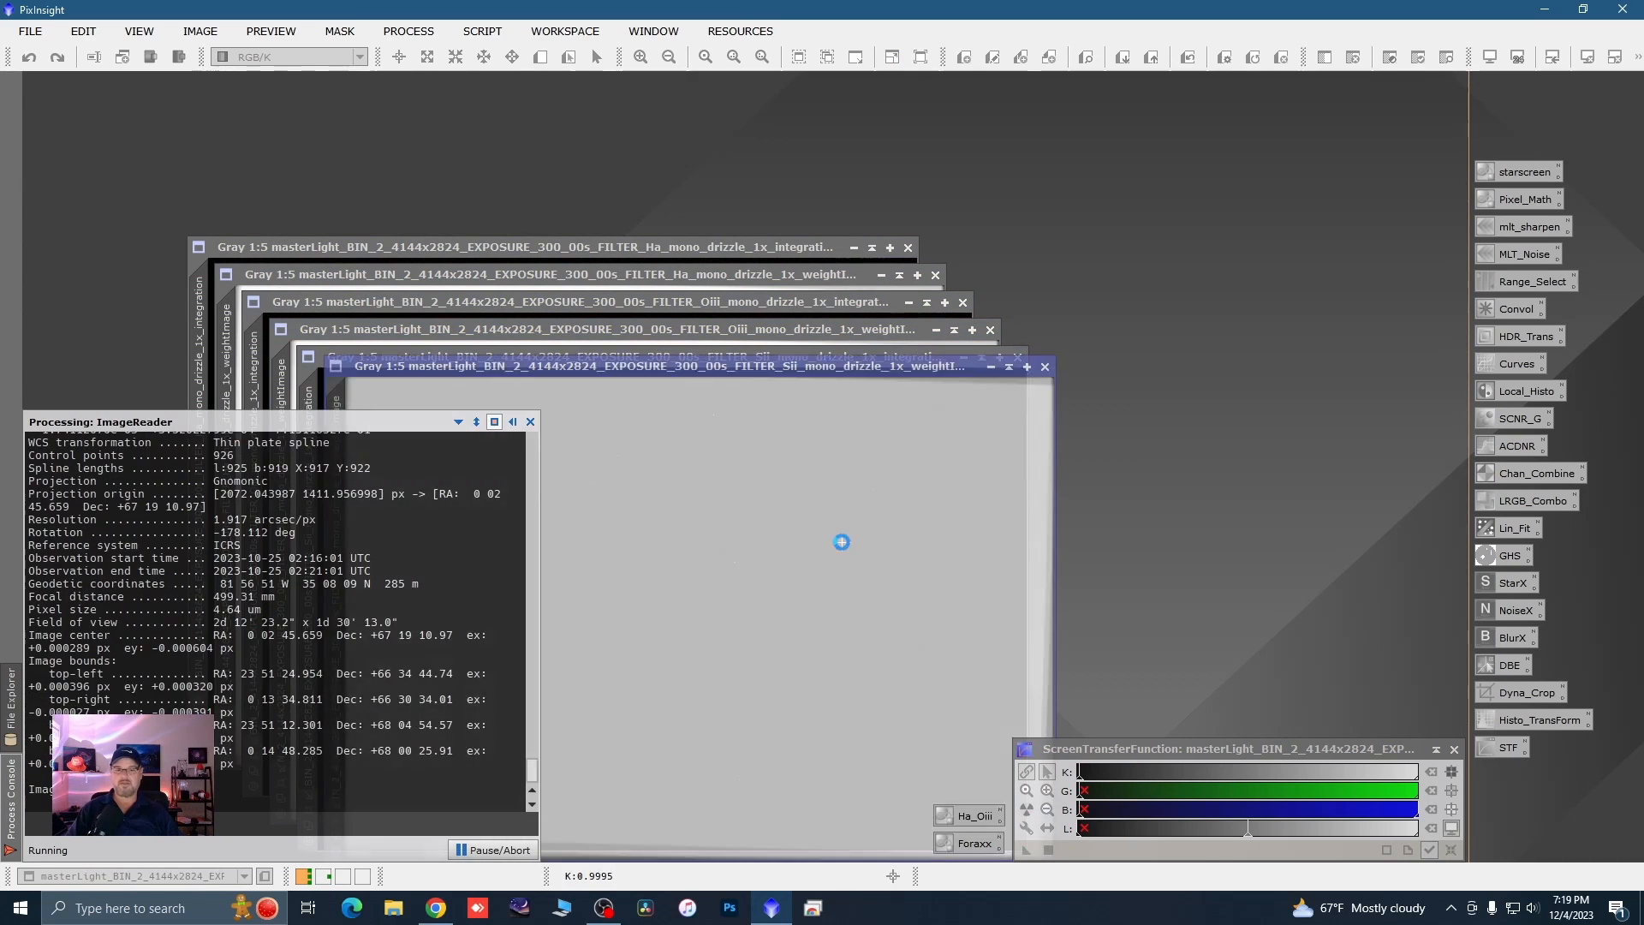
- Close the Sii weight image and auto-stretch the display of the Sii integration image
{"action": "left_click", "coordinate": [1045, 368]}
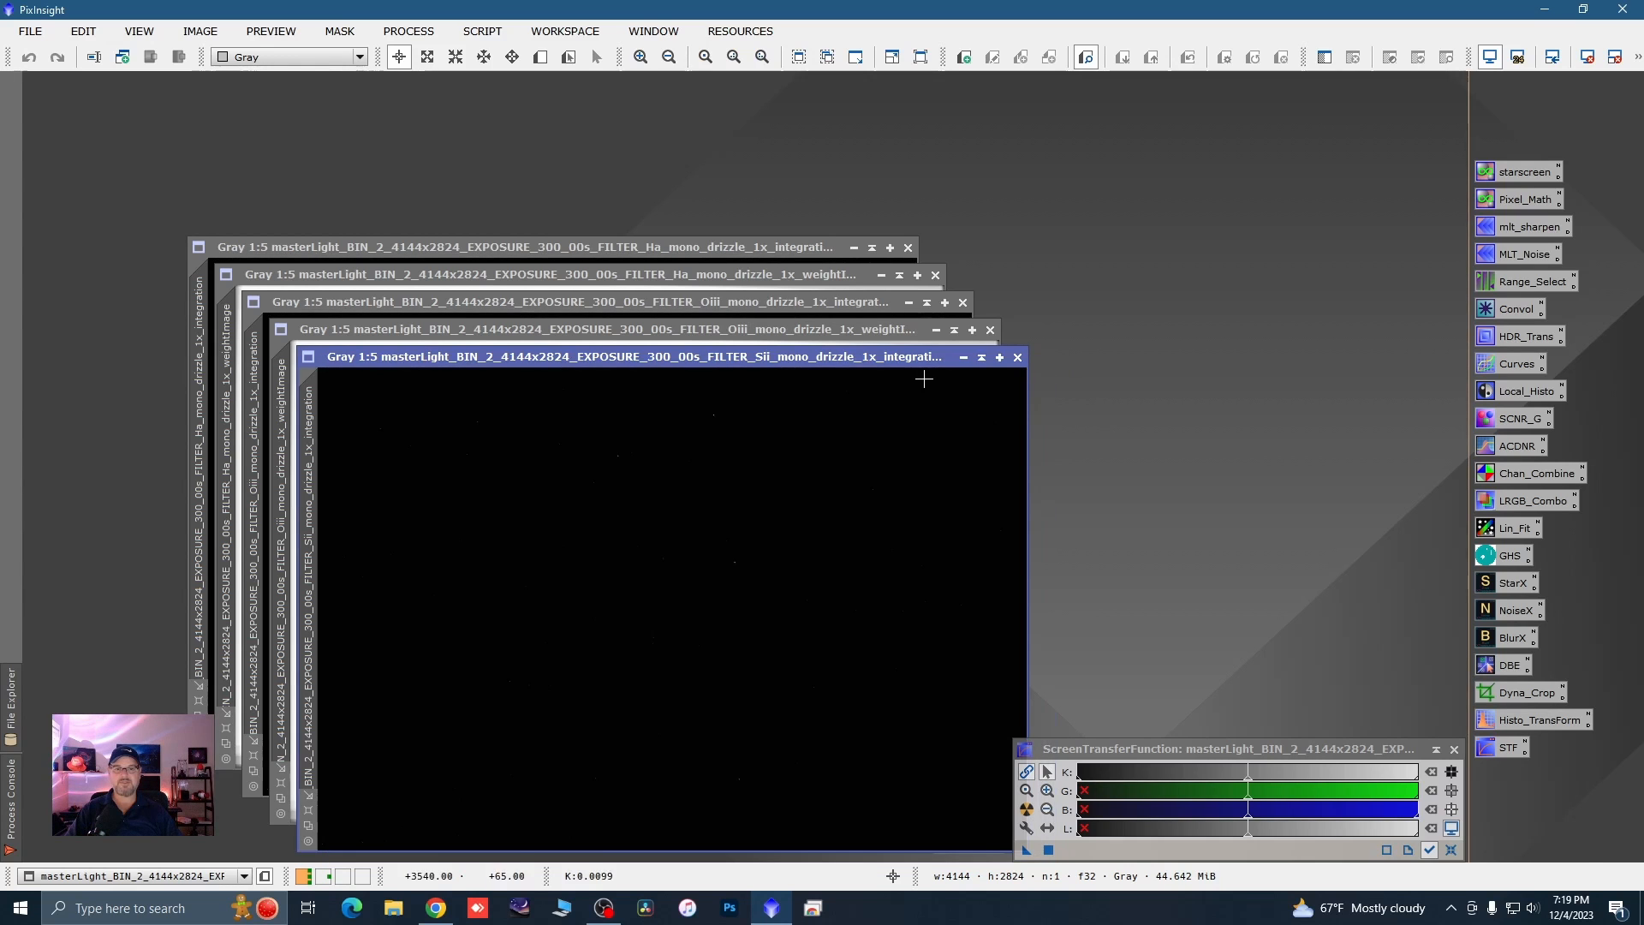
{"action": "left_click_drag", "start_coordinate": [870, 355], "coordinate": [792, 172]}
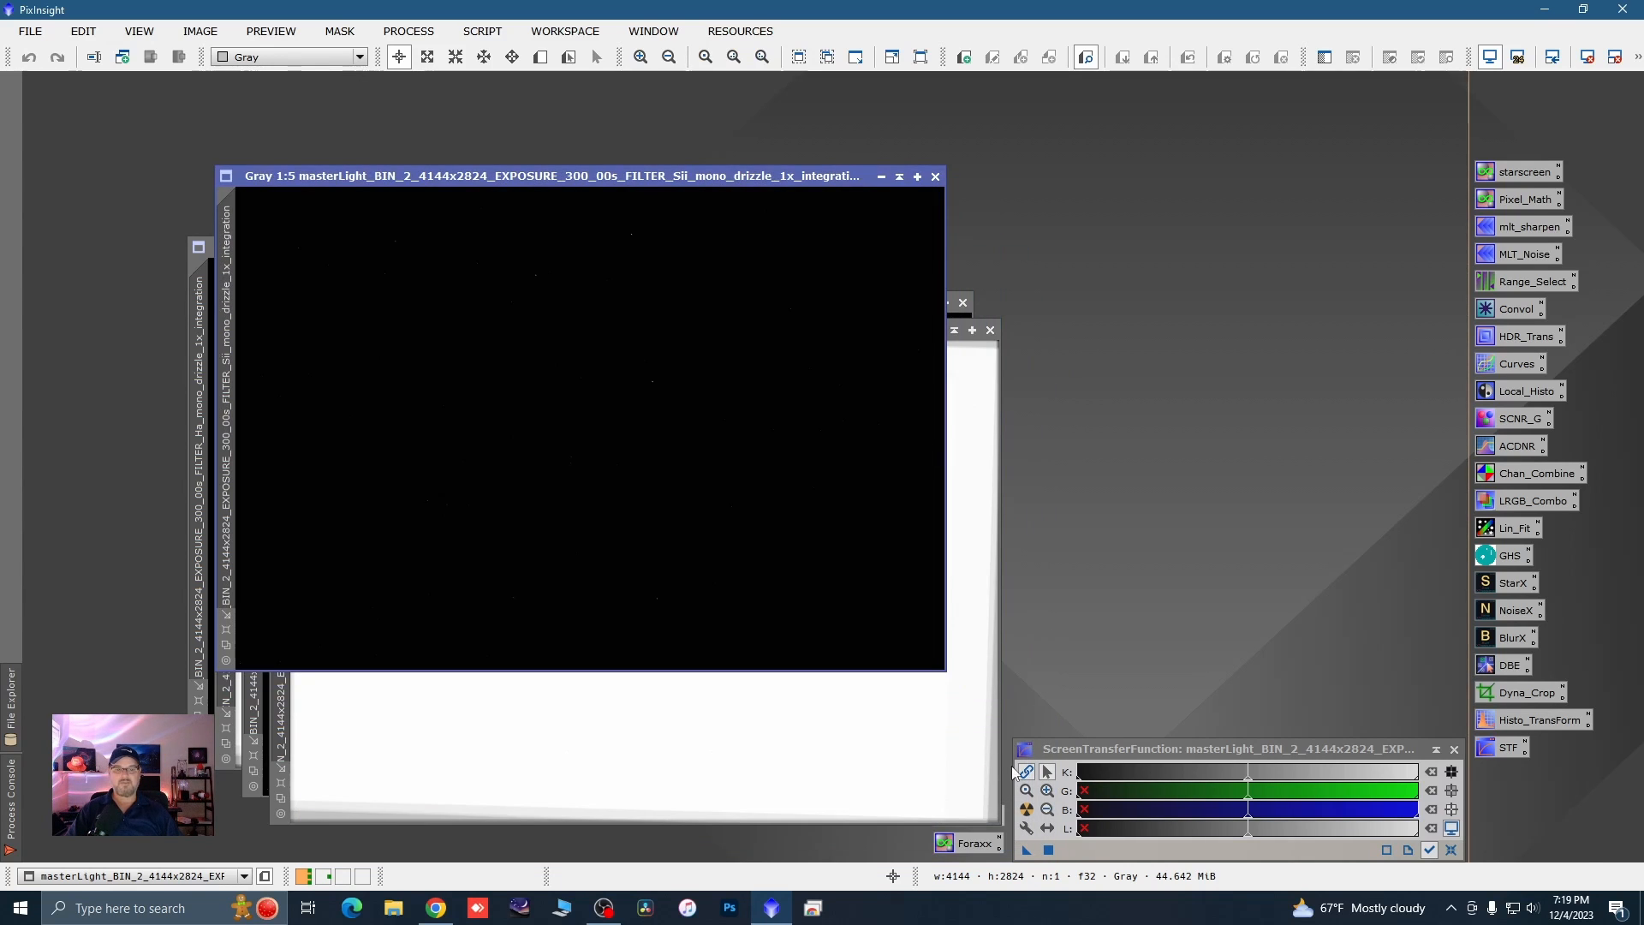
{"action": "left_click", "coordinate": [1027, 809]}
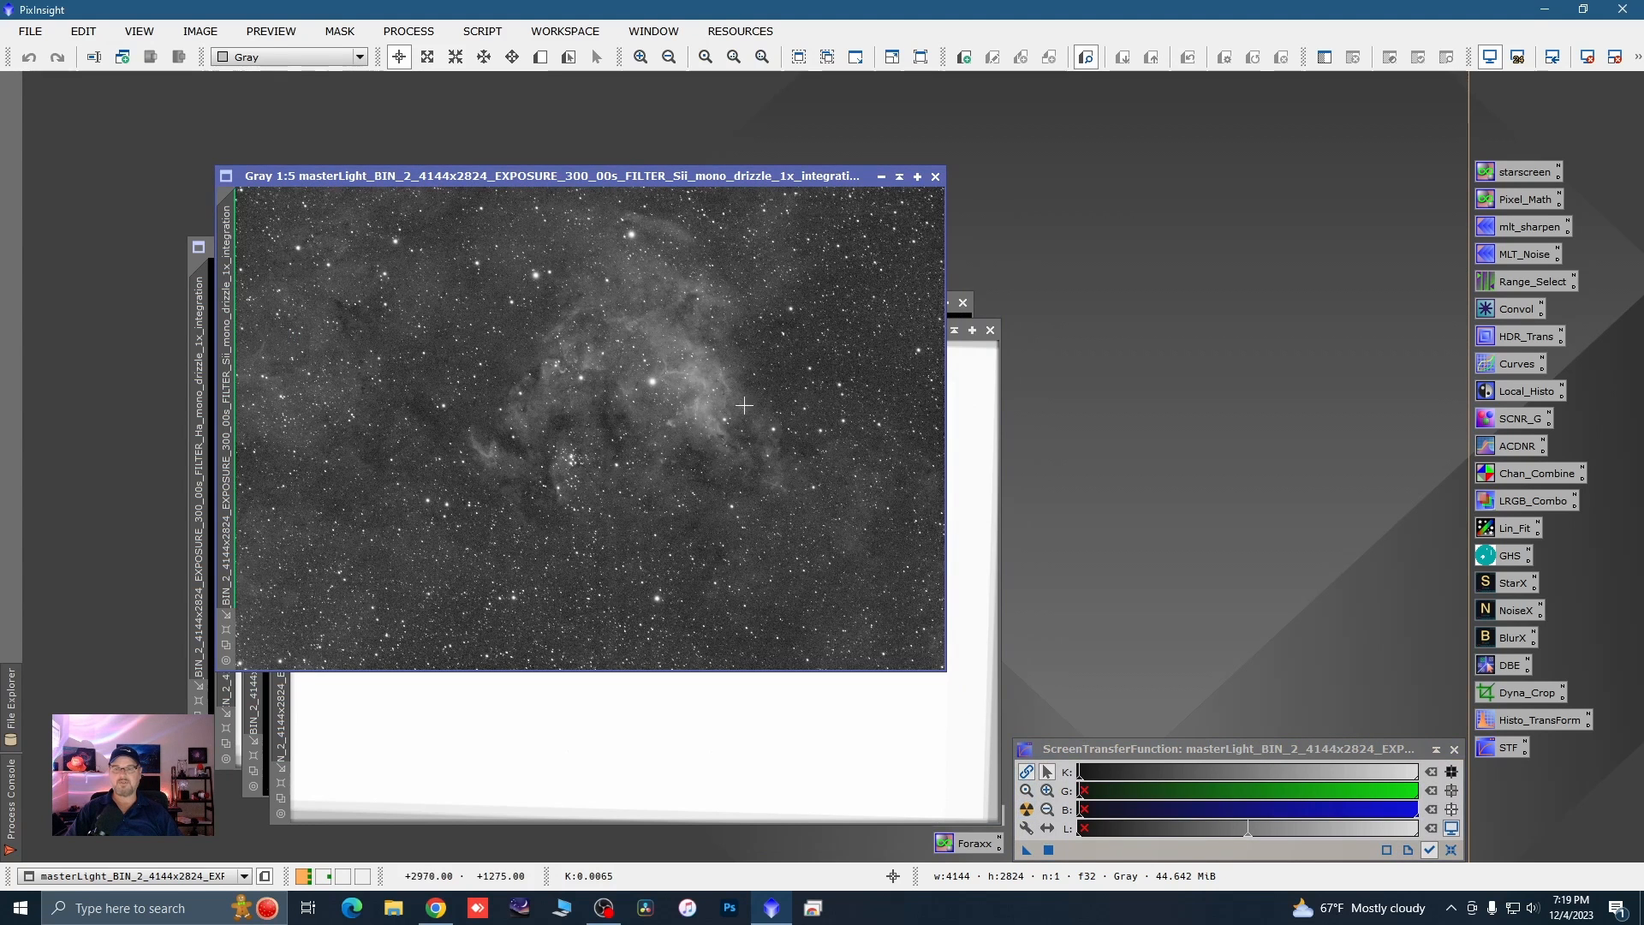
{"action": "scroll", "coordinate": [766, 418], "scroll_direction": "down", "scroll_amount": 1}
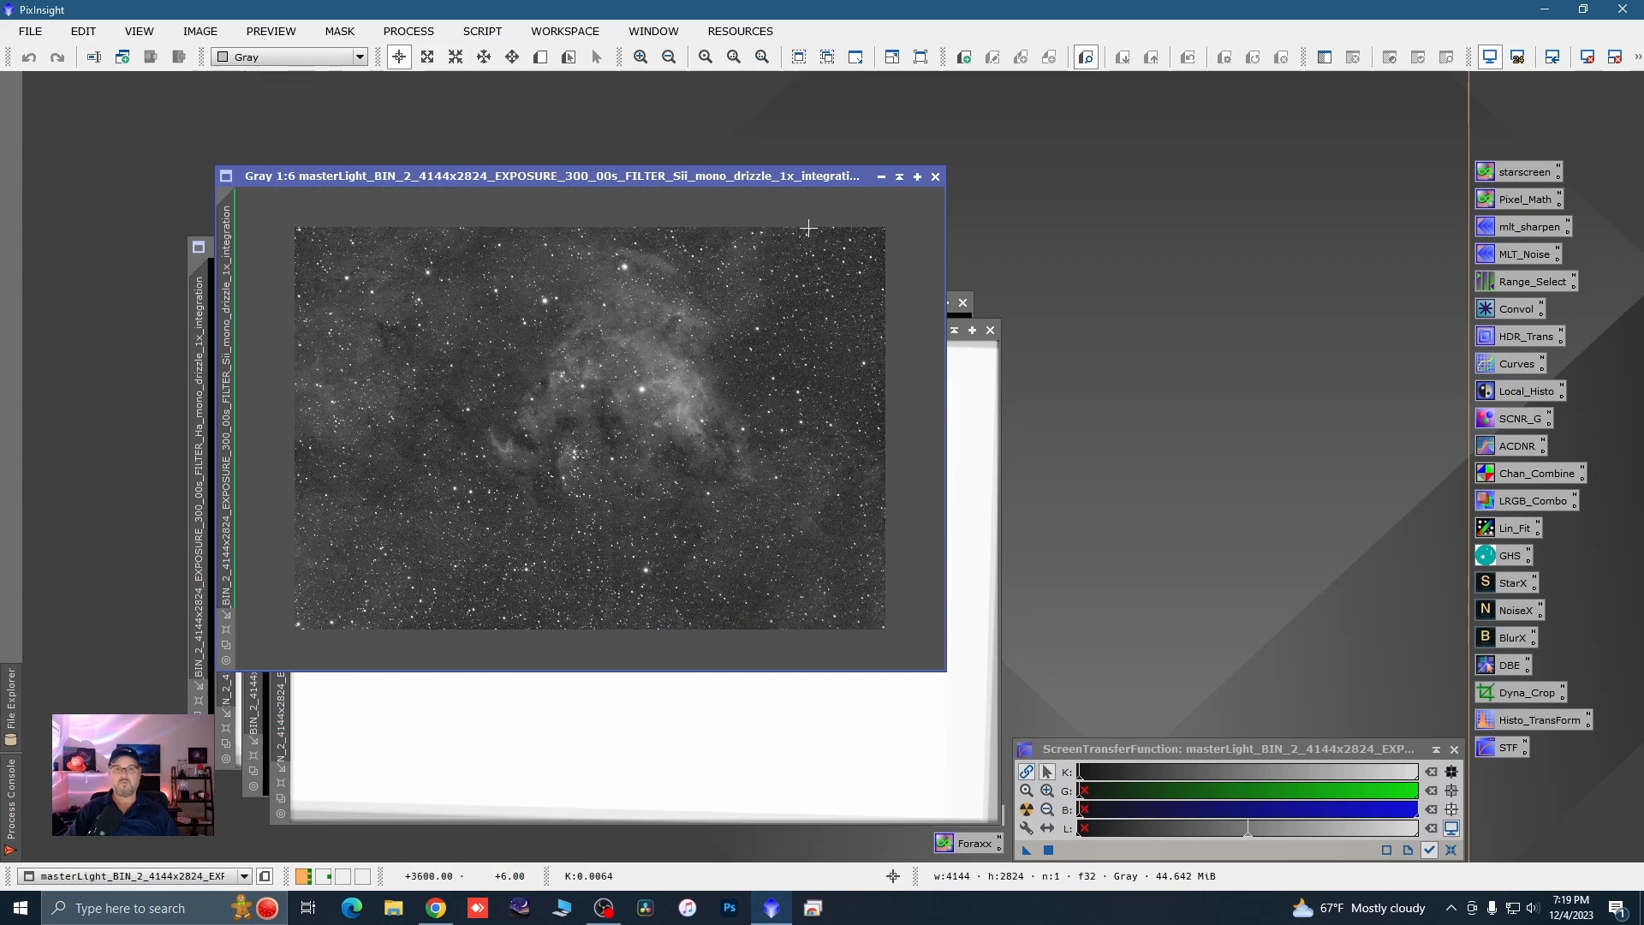
- Set the iconized Sii image's identifier to sii and place its icon in the empty workspace area near the process icons
{"action": "left_click", "coordinate": [881, 177]}
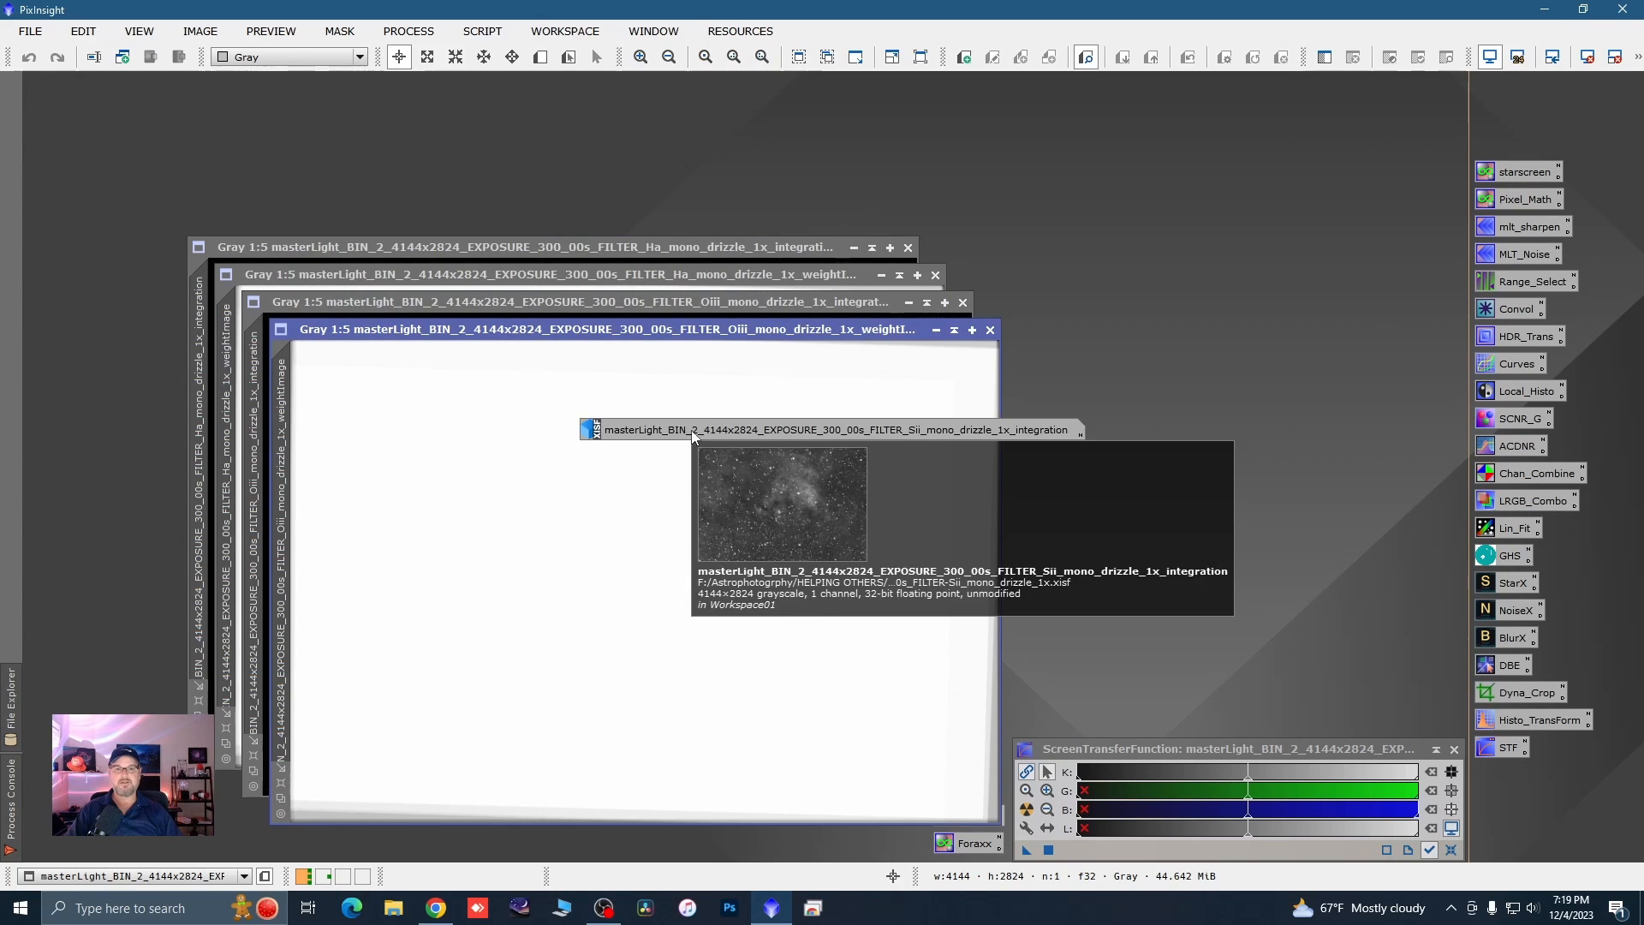
{"action": "right_click", "coordinate": [694, 436]}
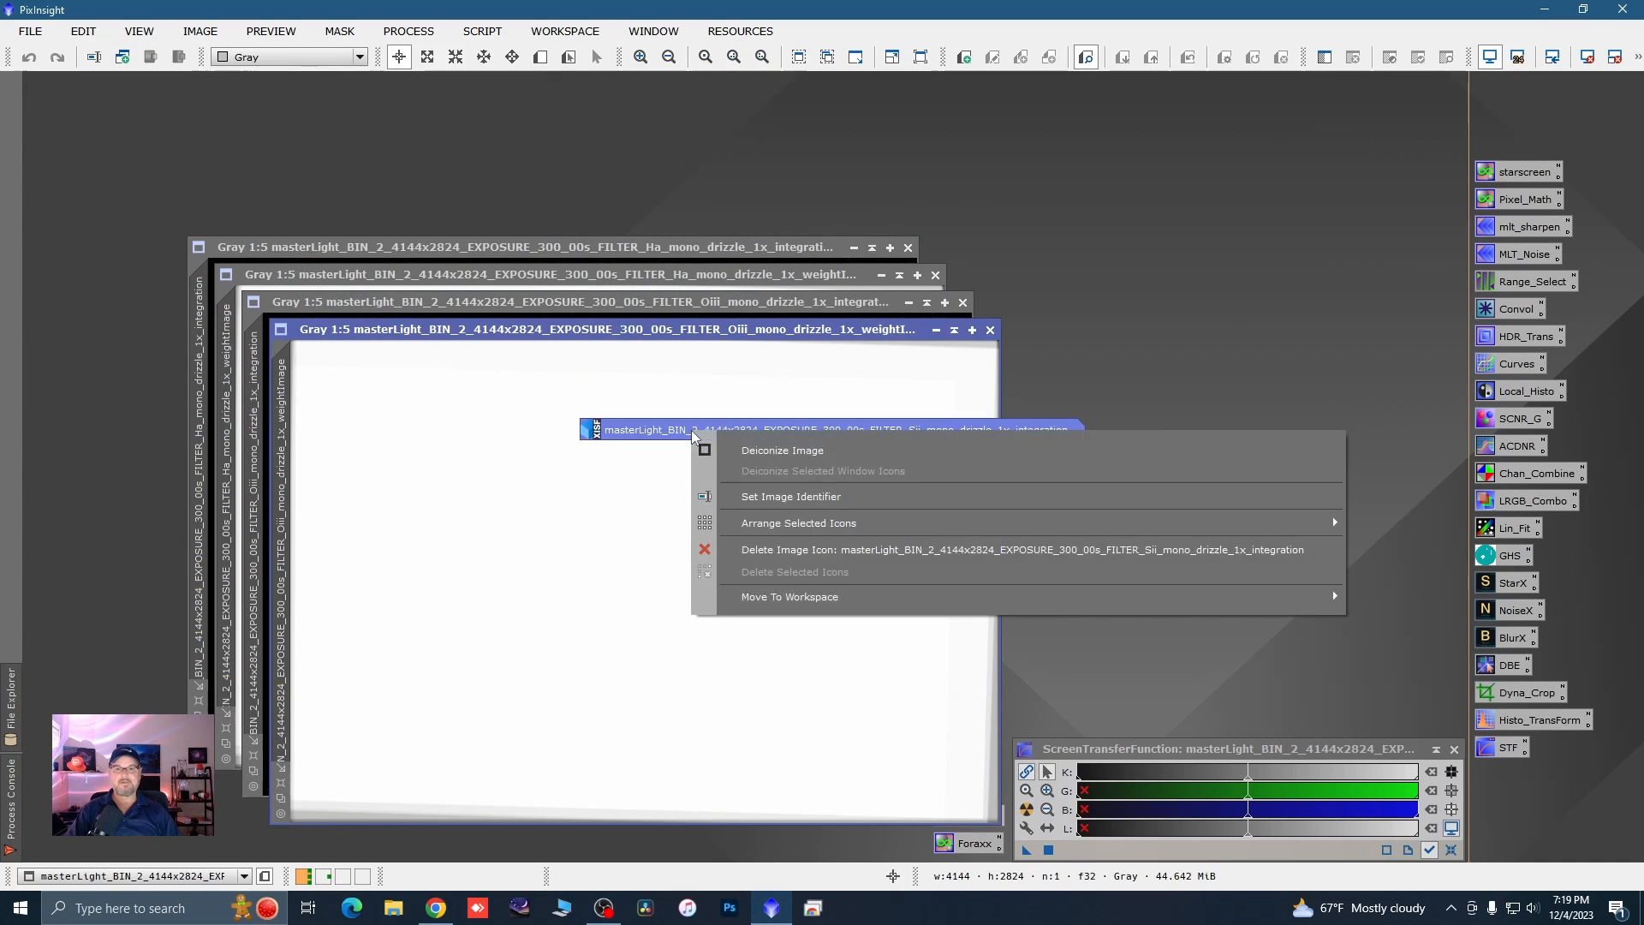
{"action": "left_click", "coordinate": [789, 497]}
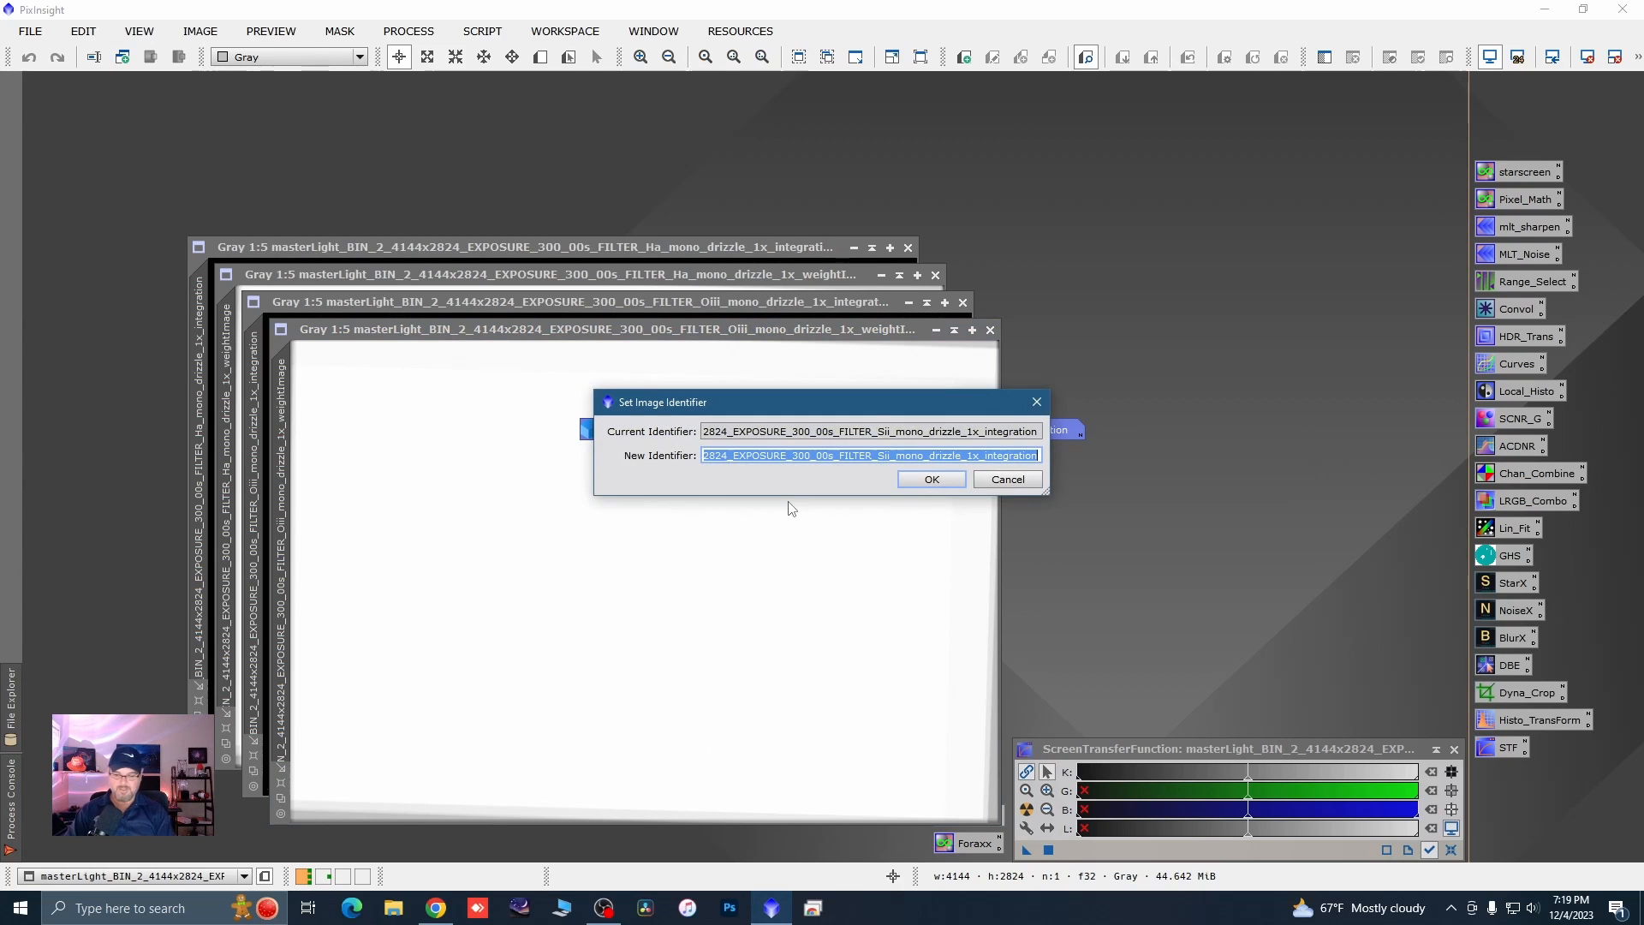
{"action": "type", "text": "sii"}
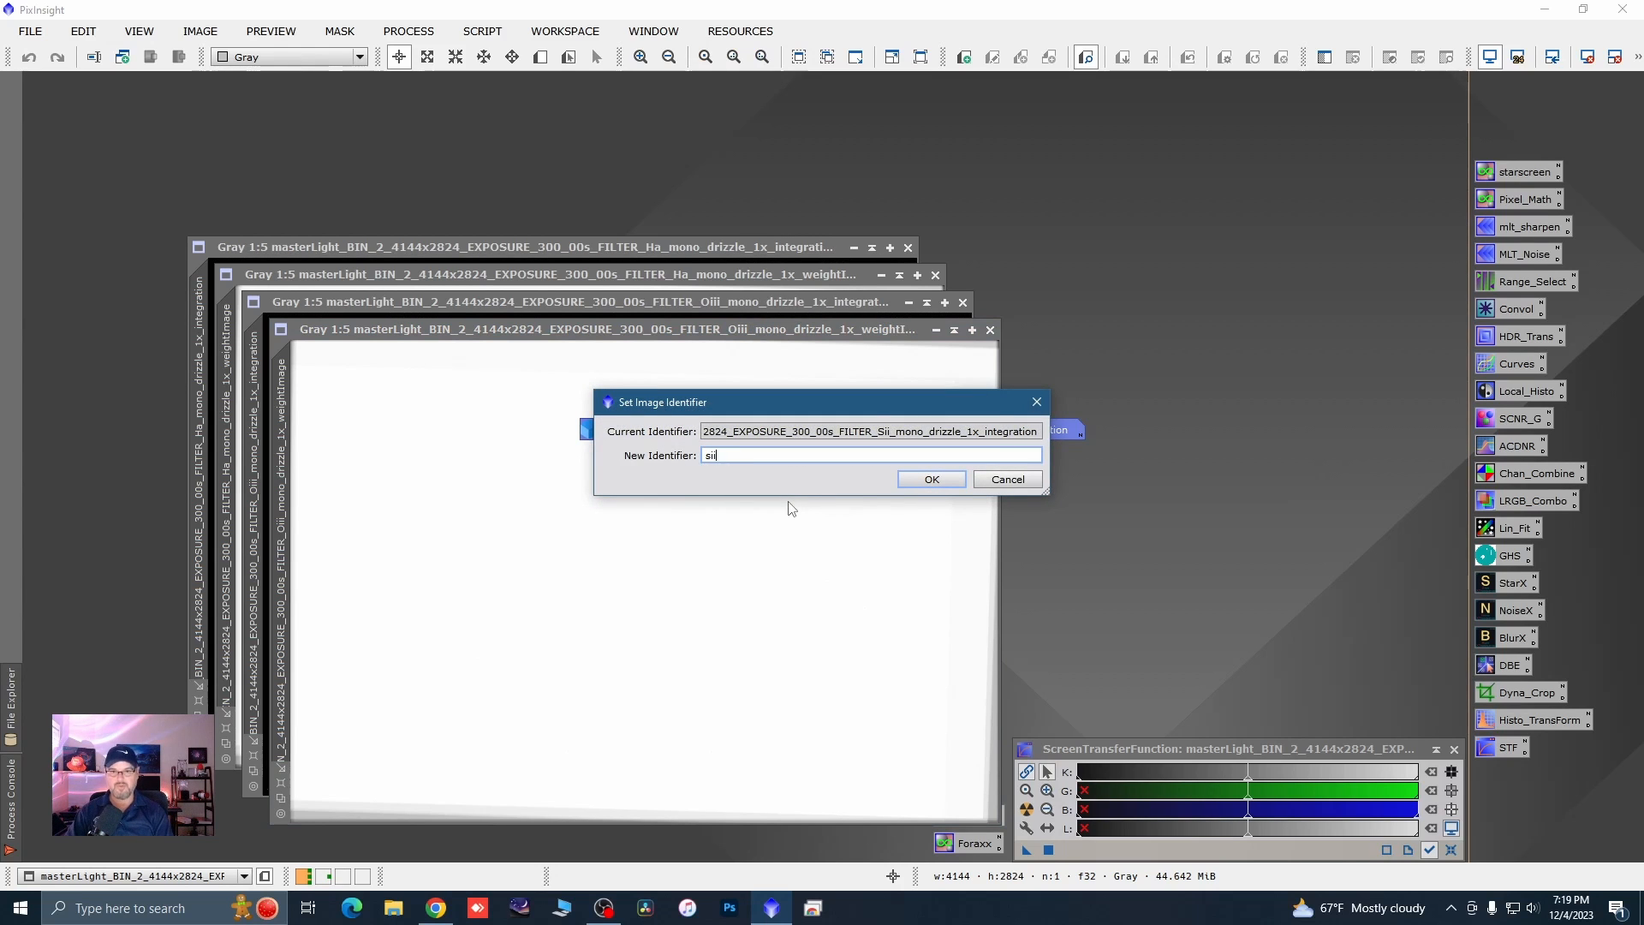
{"action": "left_click", "coordinate": [947, 478]}
{"action": "left_click_drag", "start_coordinate": [608, 429], "coordinate": [1295, 154]}
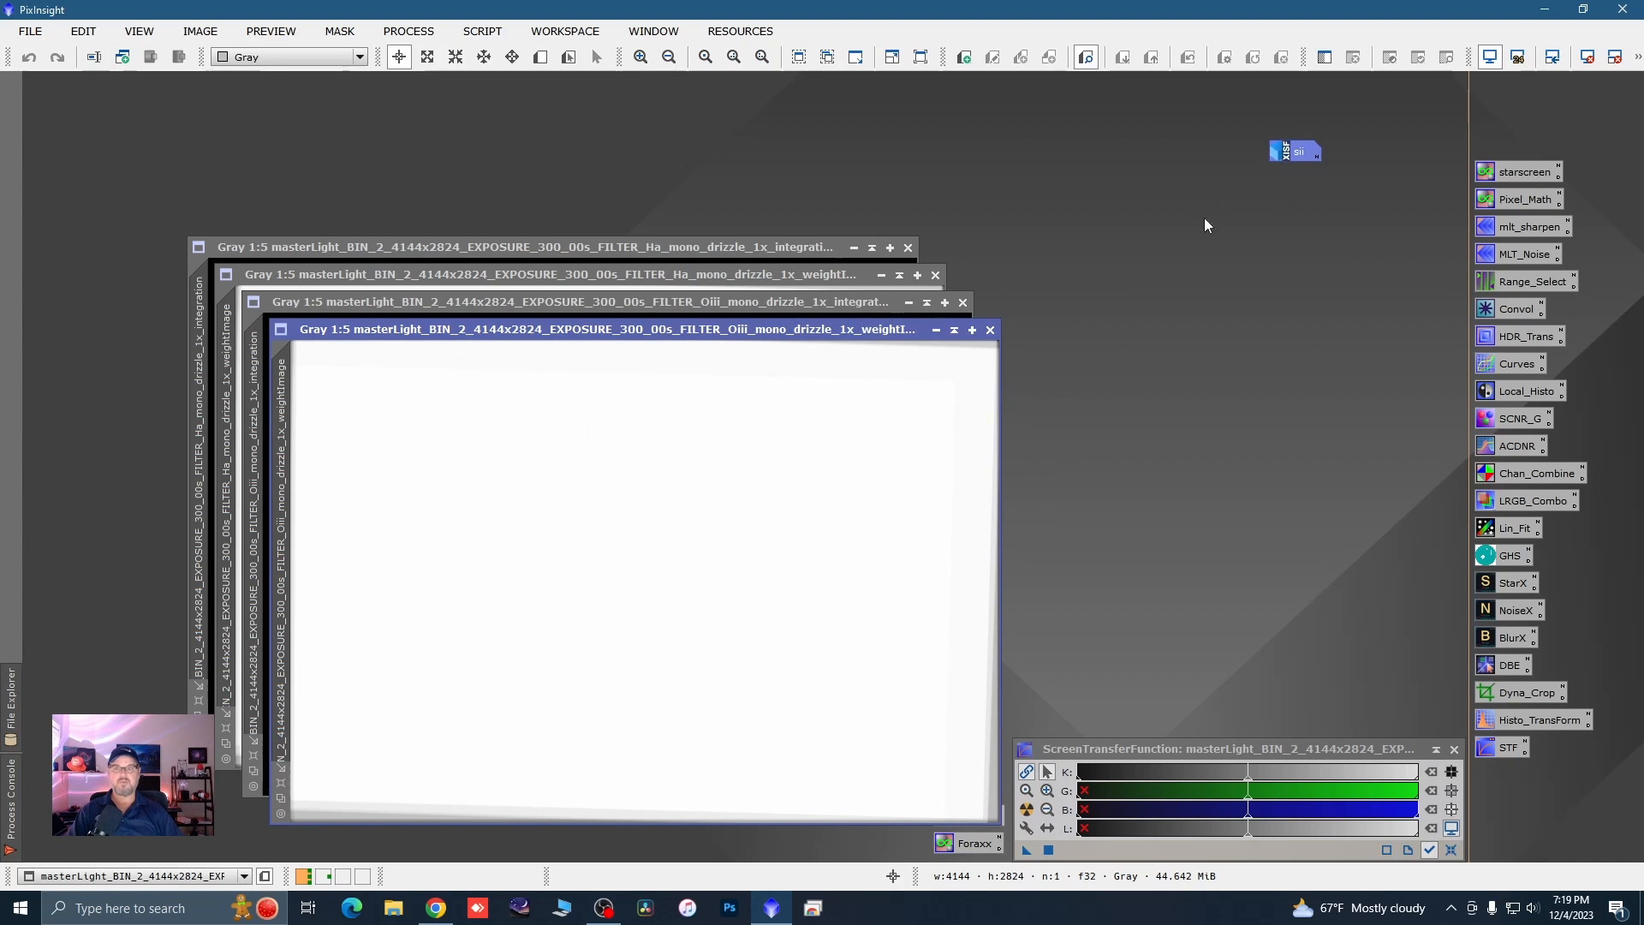
- Close the Oiii weight image and auto-stretch the display of the Oiii integration image
{"action": "left_click", "coordinate": [991, 331]}
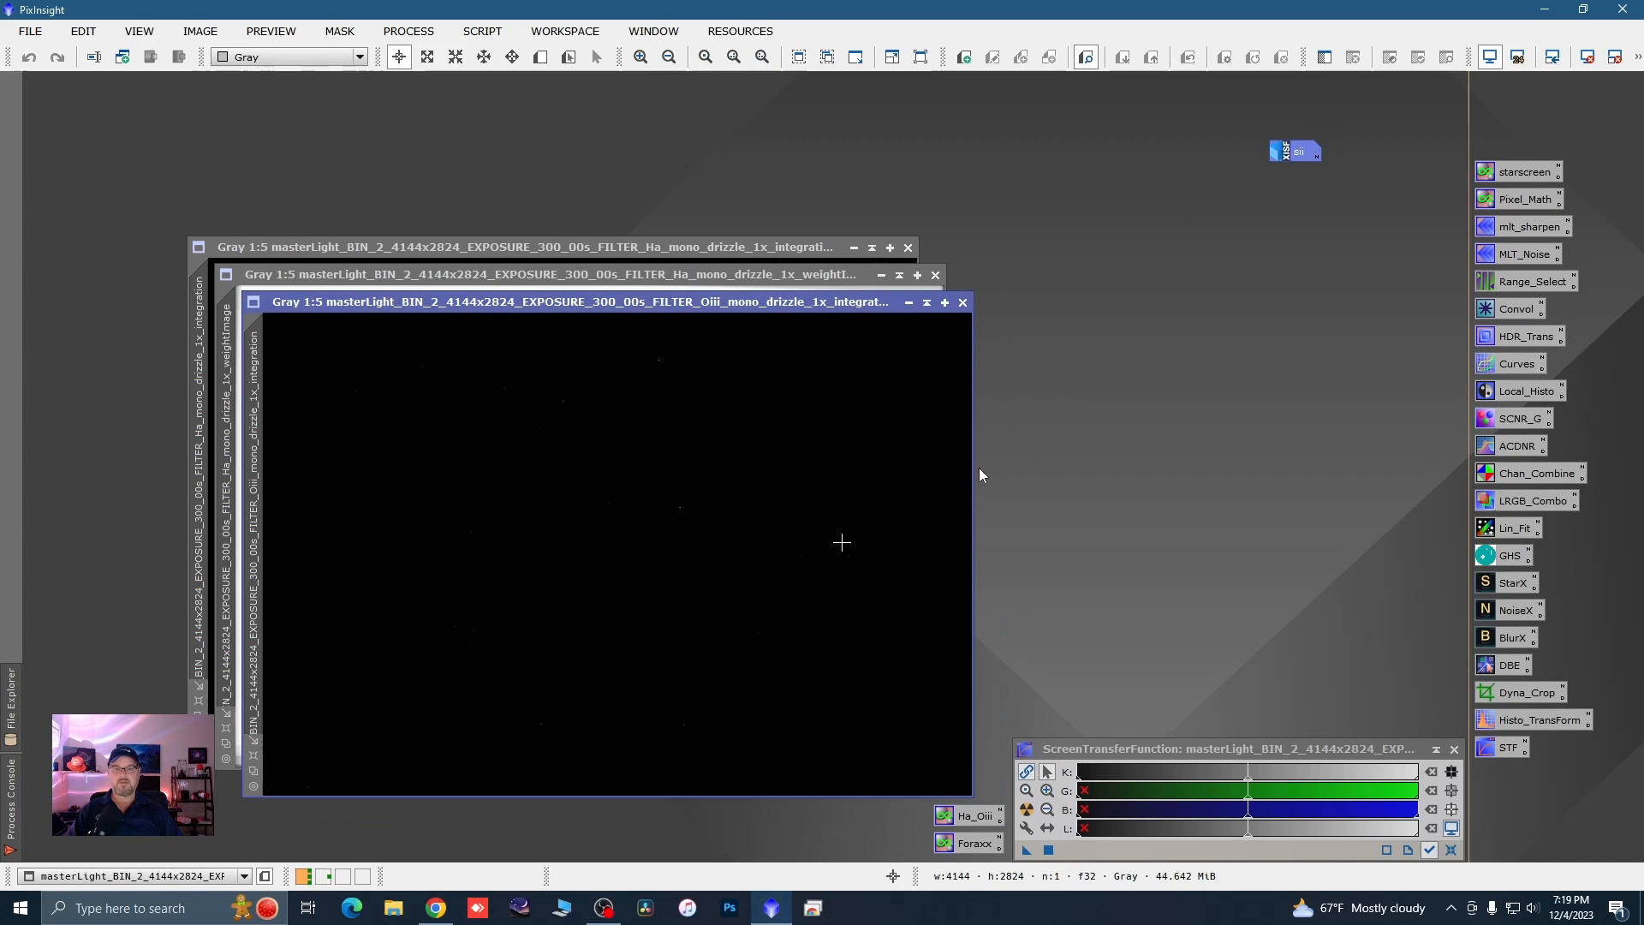
{"action": "left_click", "coordinate": [1026, 810]}
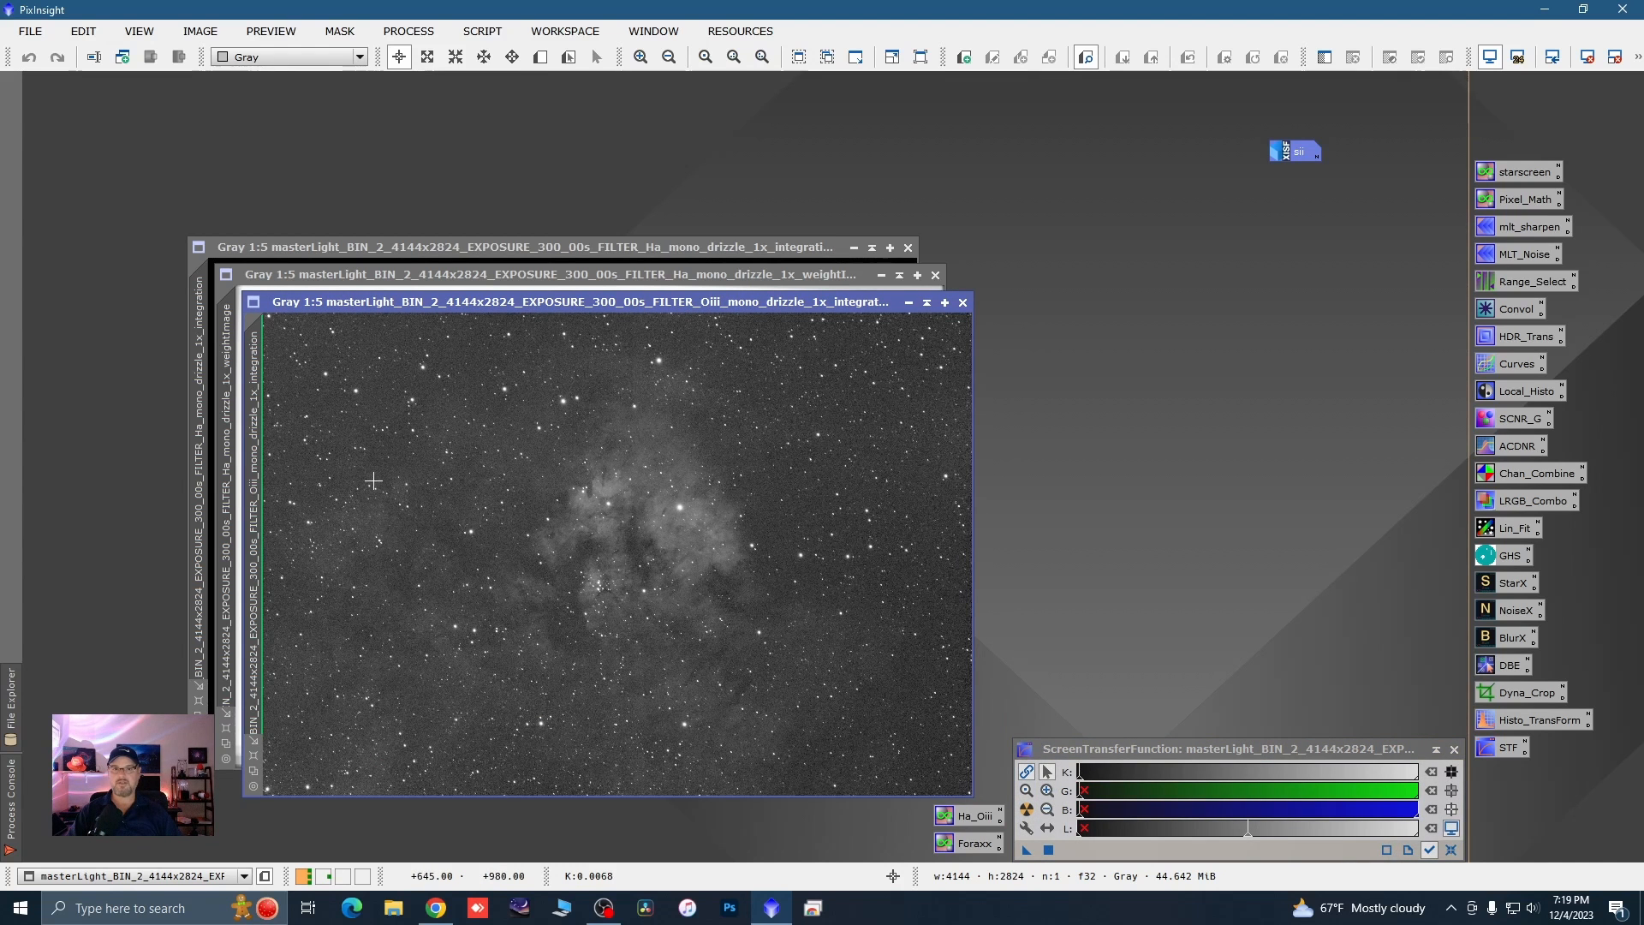
- Set the Oiii integration image's identifier to Oiii
{"action": "double_click", "coordinate": [255, 530]}
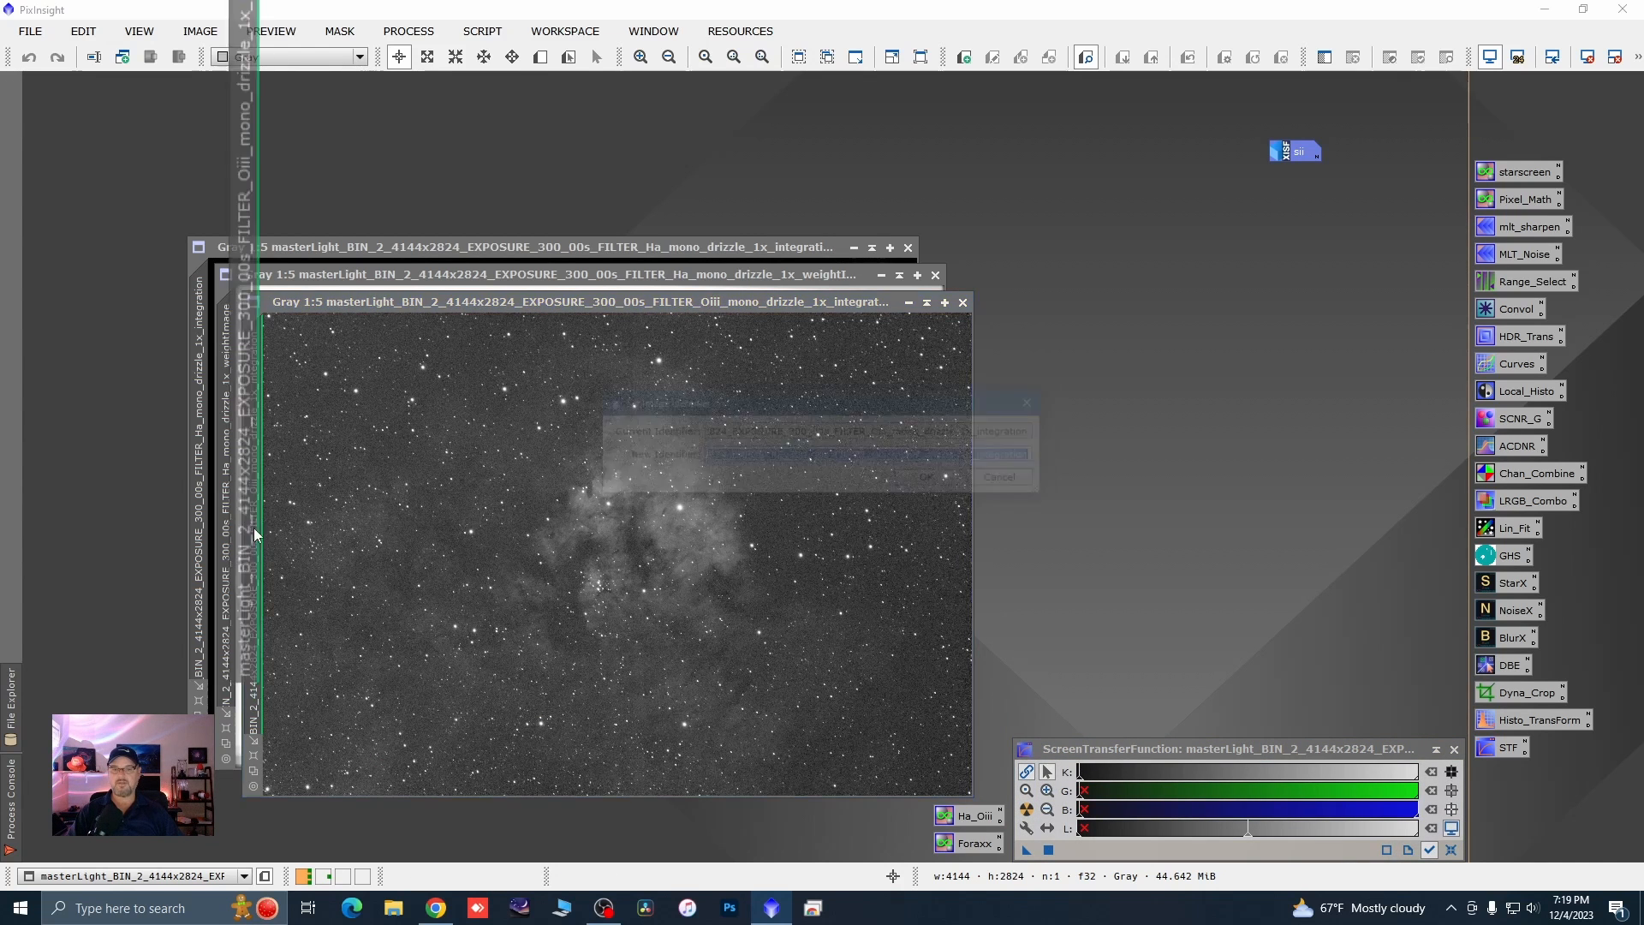
{"action": "type", "text": "oii"}
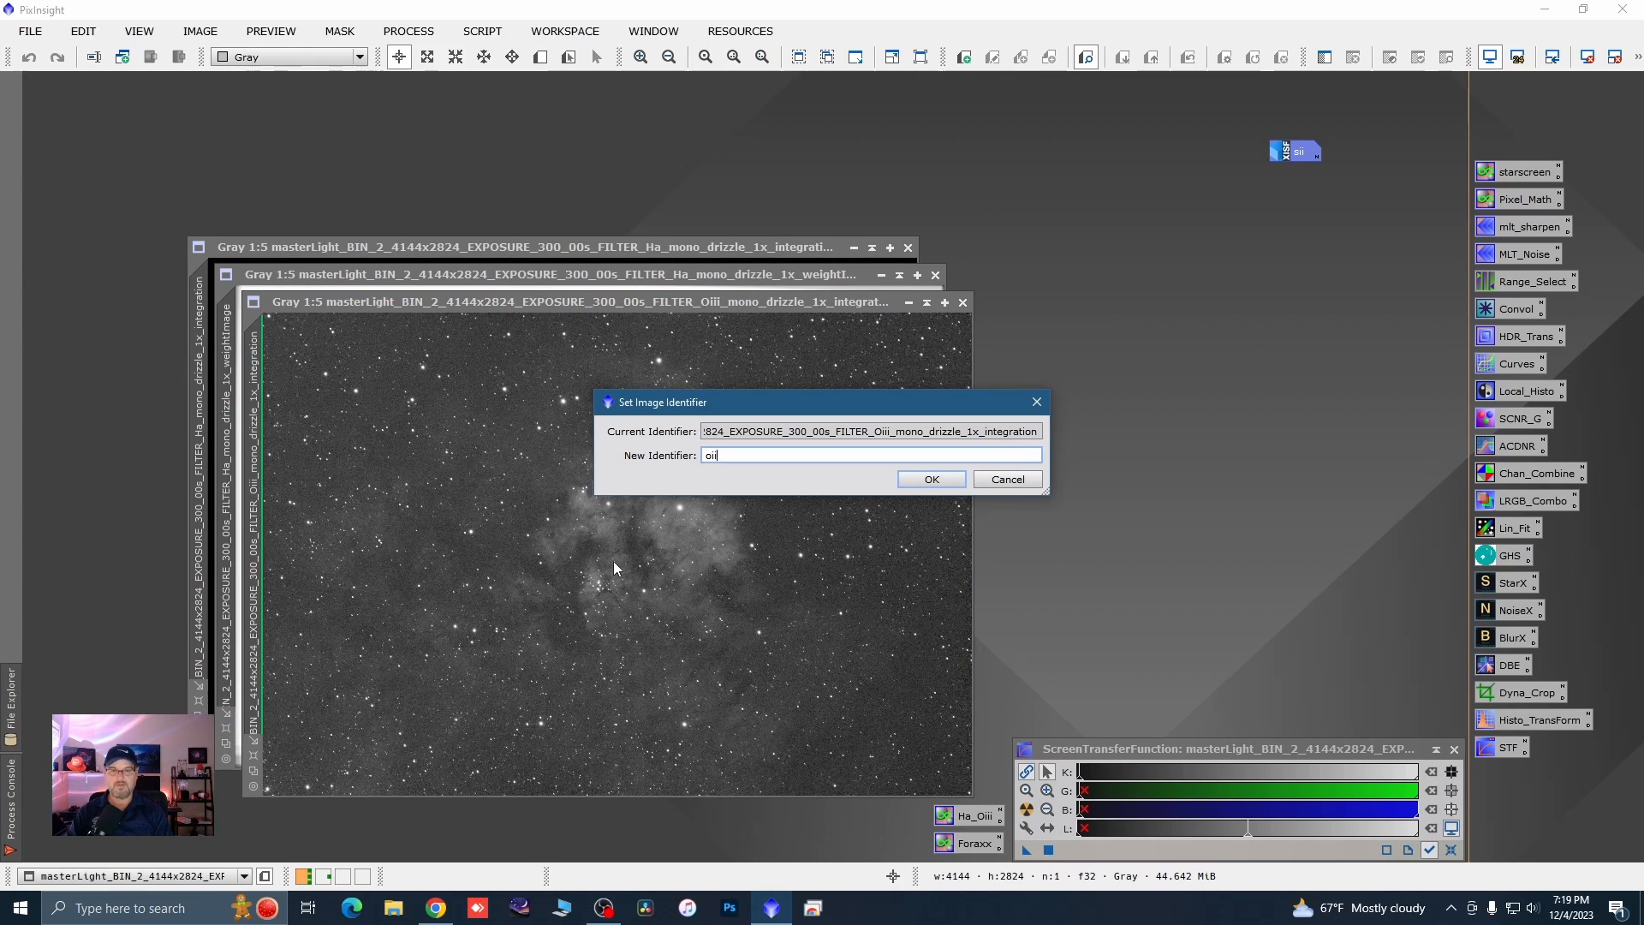
{"action": "key", "text": "BackSpace"}
{"action": "key", "text": "BackSpace"}
{"action": "key", "text": "BackSpace"}
{"action": "type", "text": "Oiii"}
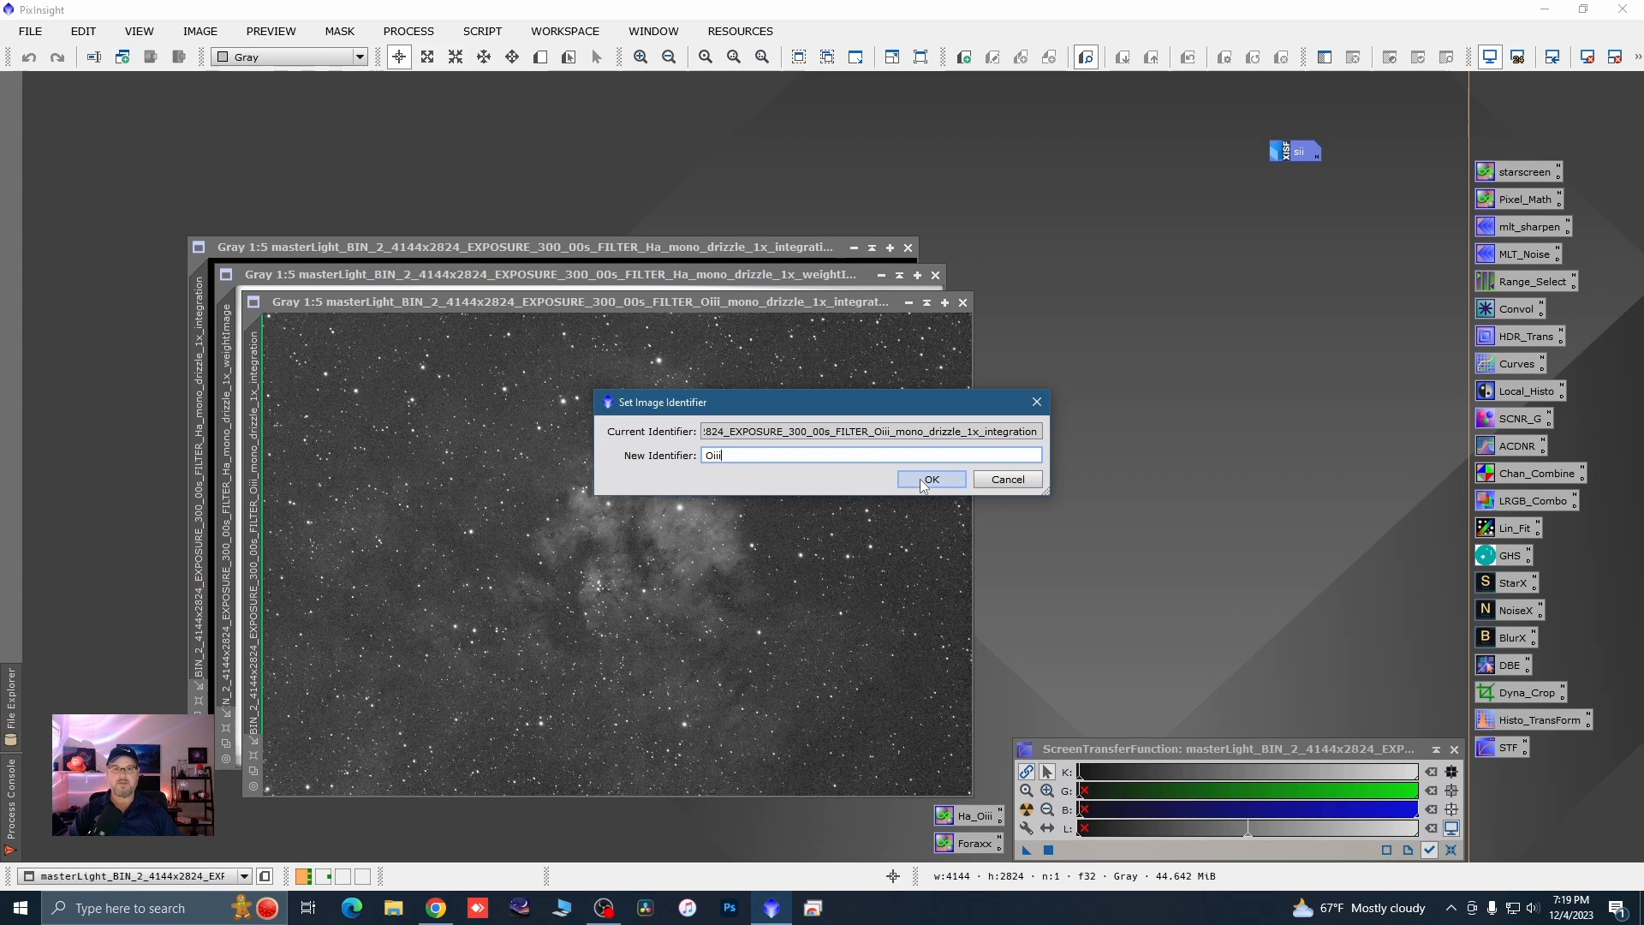
{"action": "left_click", "coordinate": [923, 479]}
- Minimize the Oiii image to an icon and place it directly below the sii icon
{"action": "scroll", "coordinate": [651, 521], "scroll_direction": "up", "scroll_amount": 5}
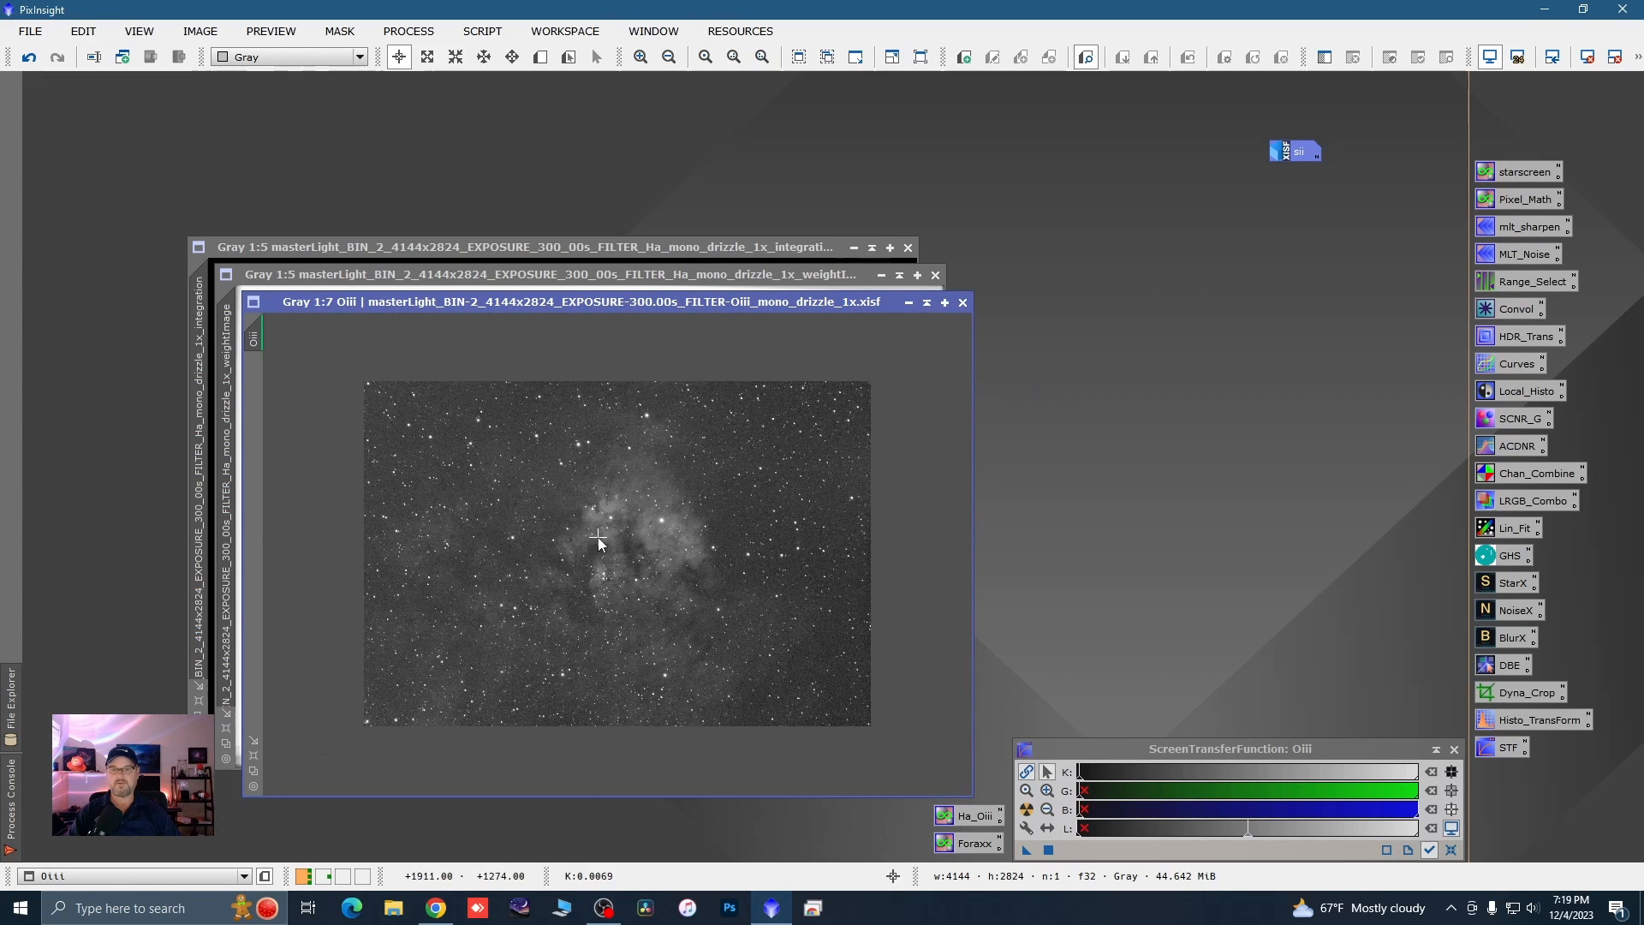
{"action": "scroll", "coordinate": [651, 520], "scroll_direction": "down", "scroll_amount": 2}
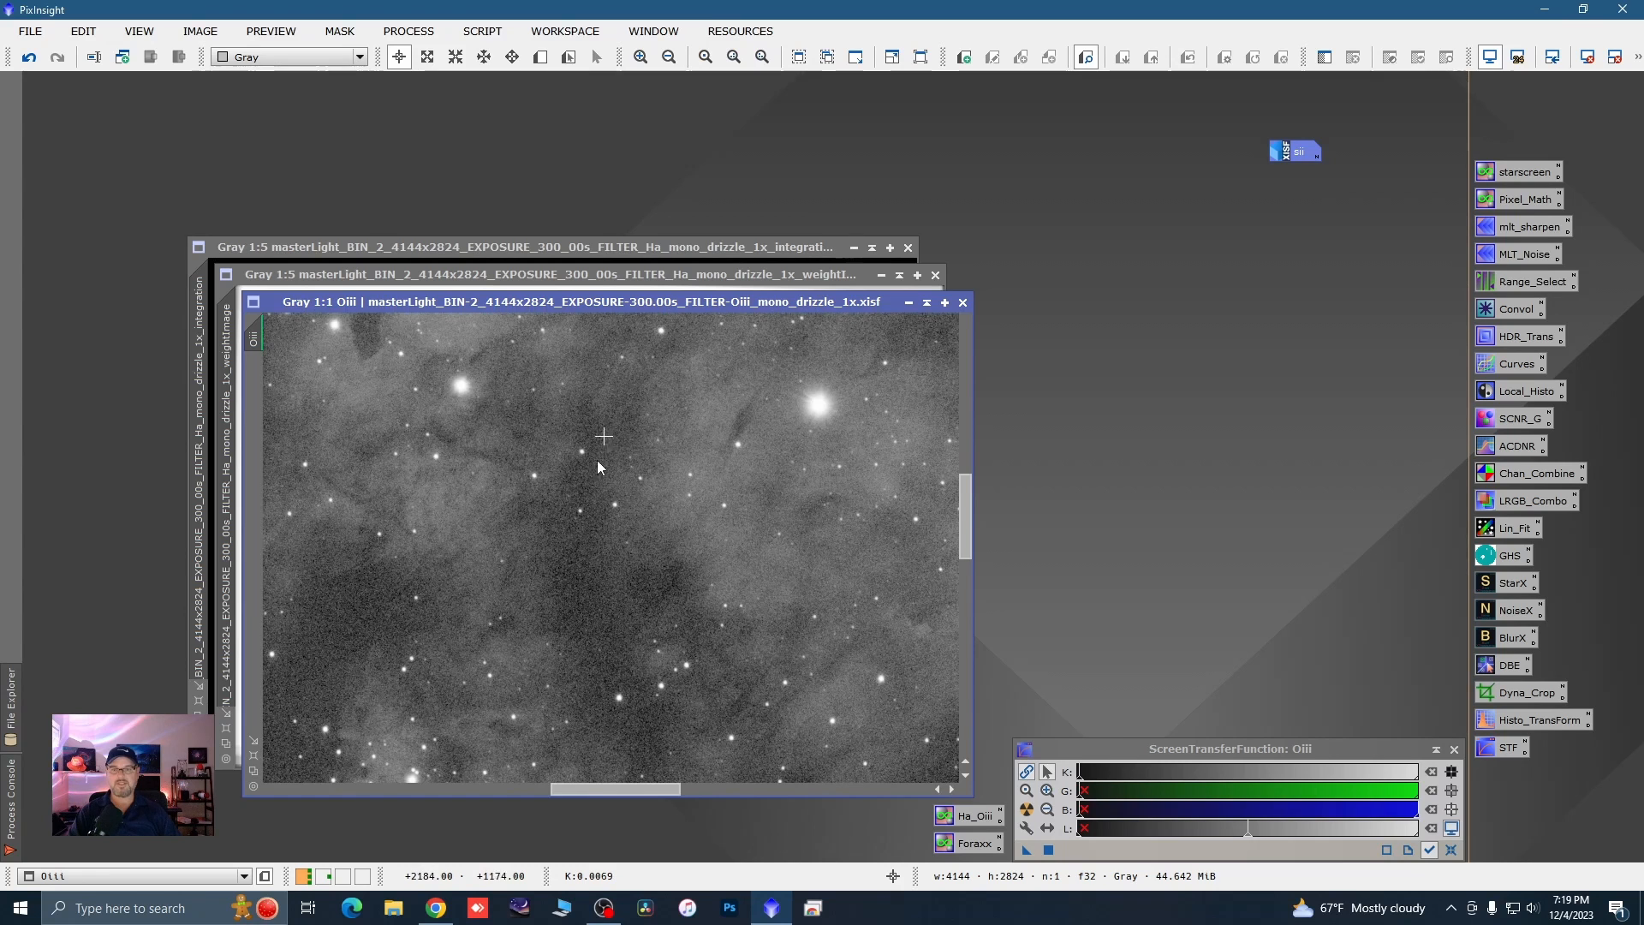
{"action": "left_click", "coordinate": [909, 302]}
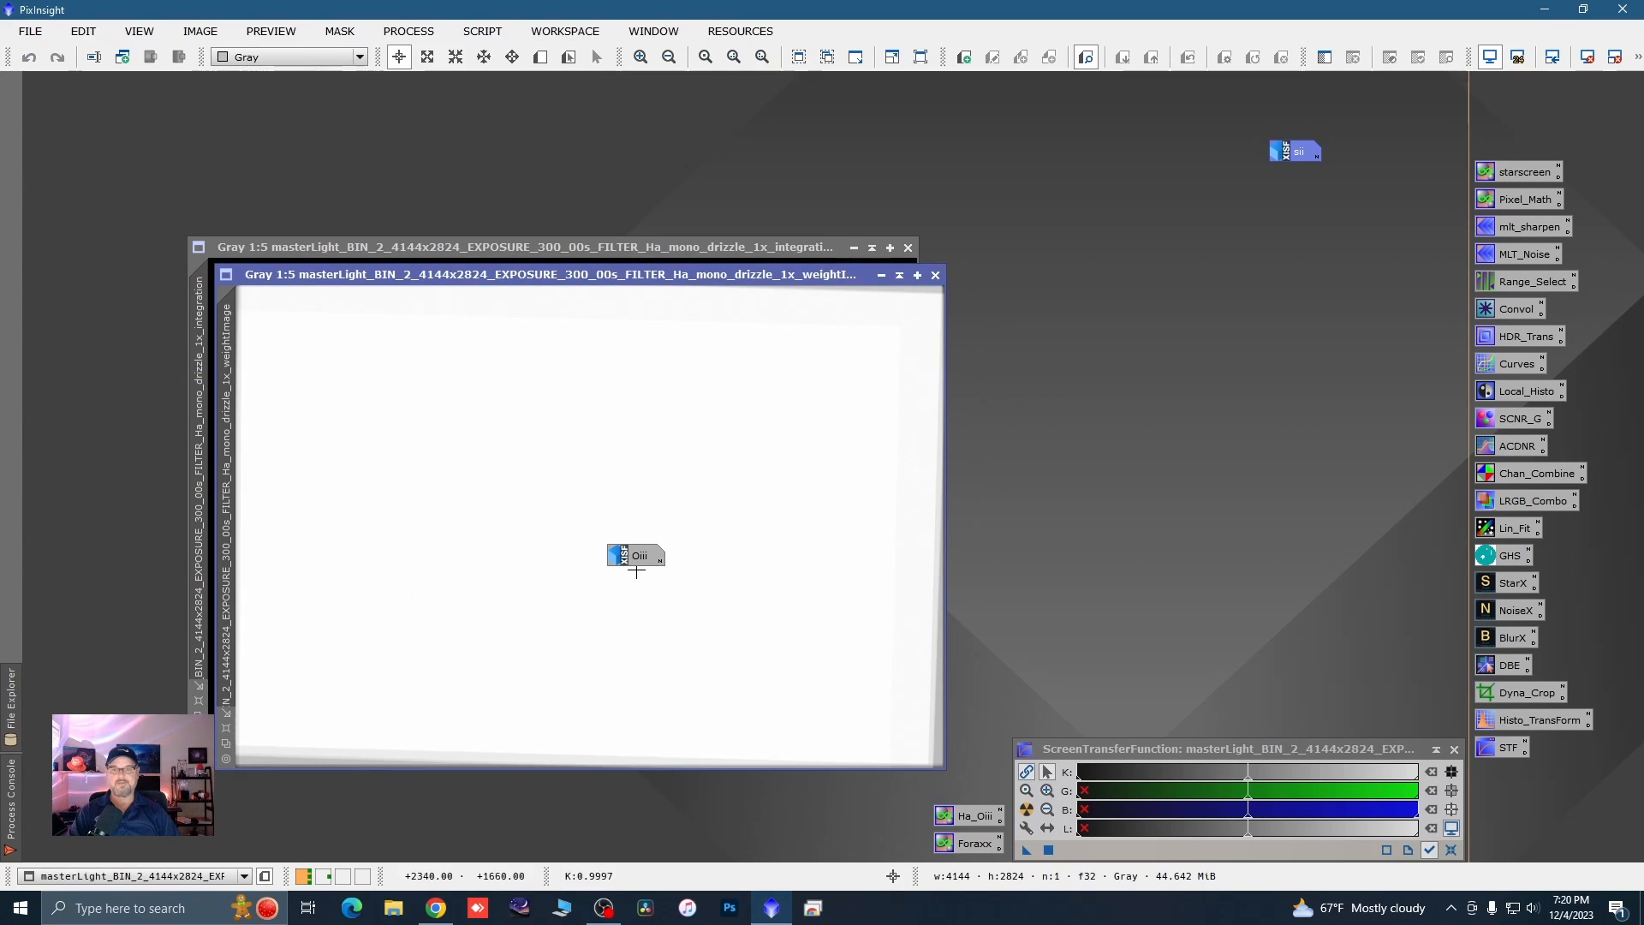
{"action": "left_click_drag", "start_coordinate": [634, 561], "coordinate": [1304, 181]}
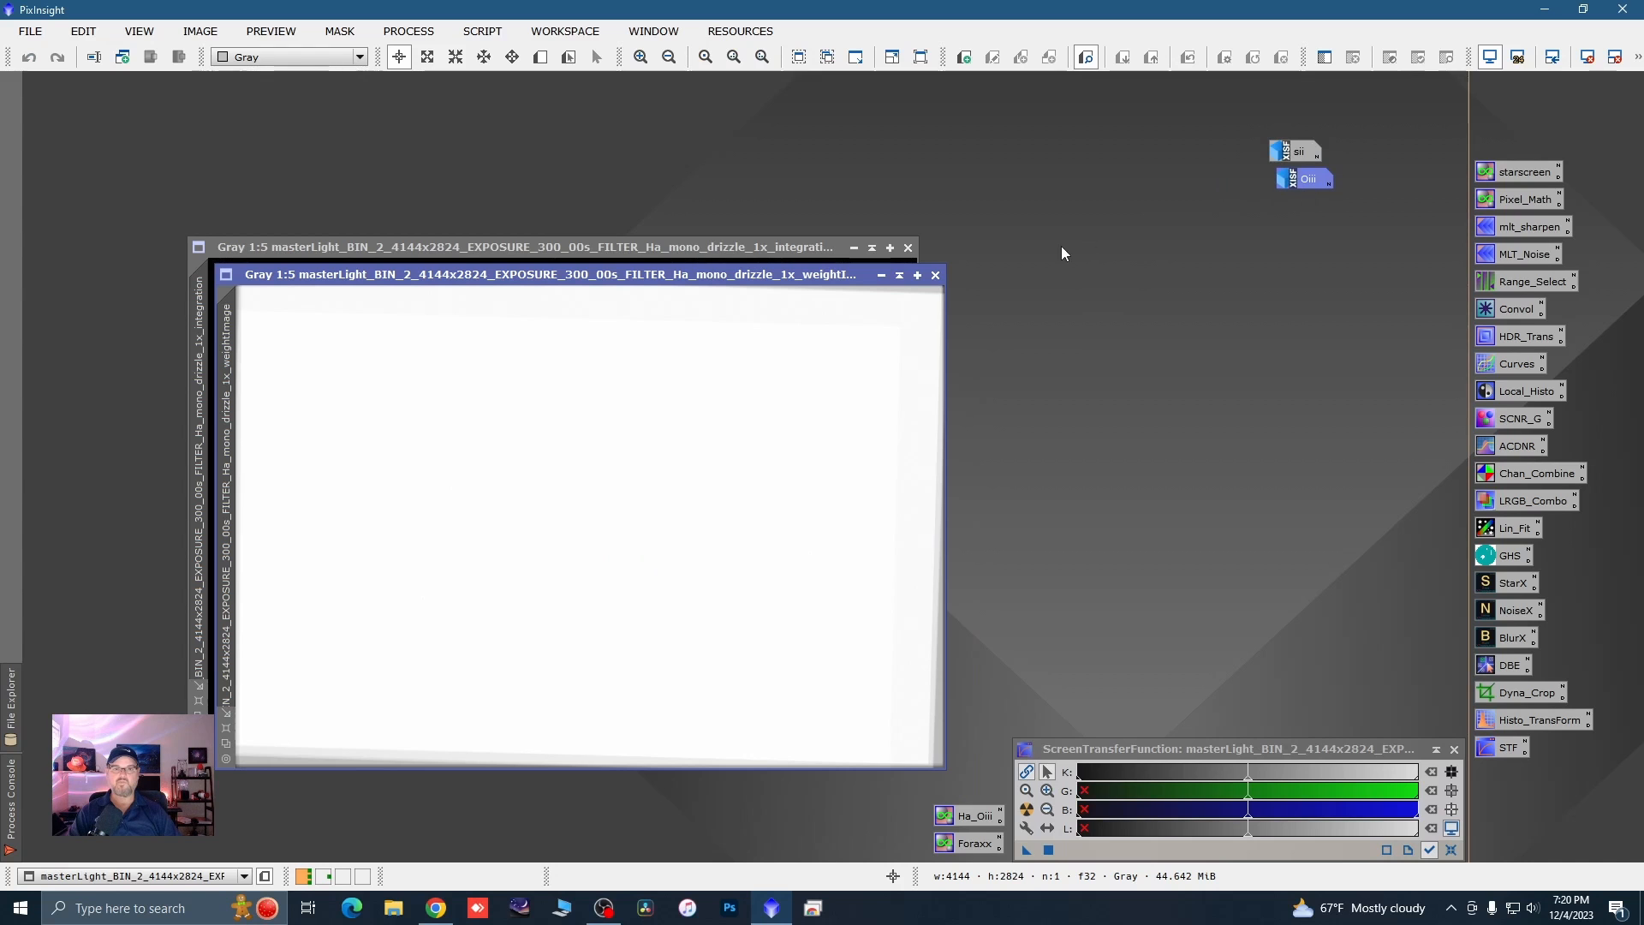
- Close the Ha weight image and auto-stretch the display of the Ha integration image
{"action": "left_click", "coordinate": [936, 275]}
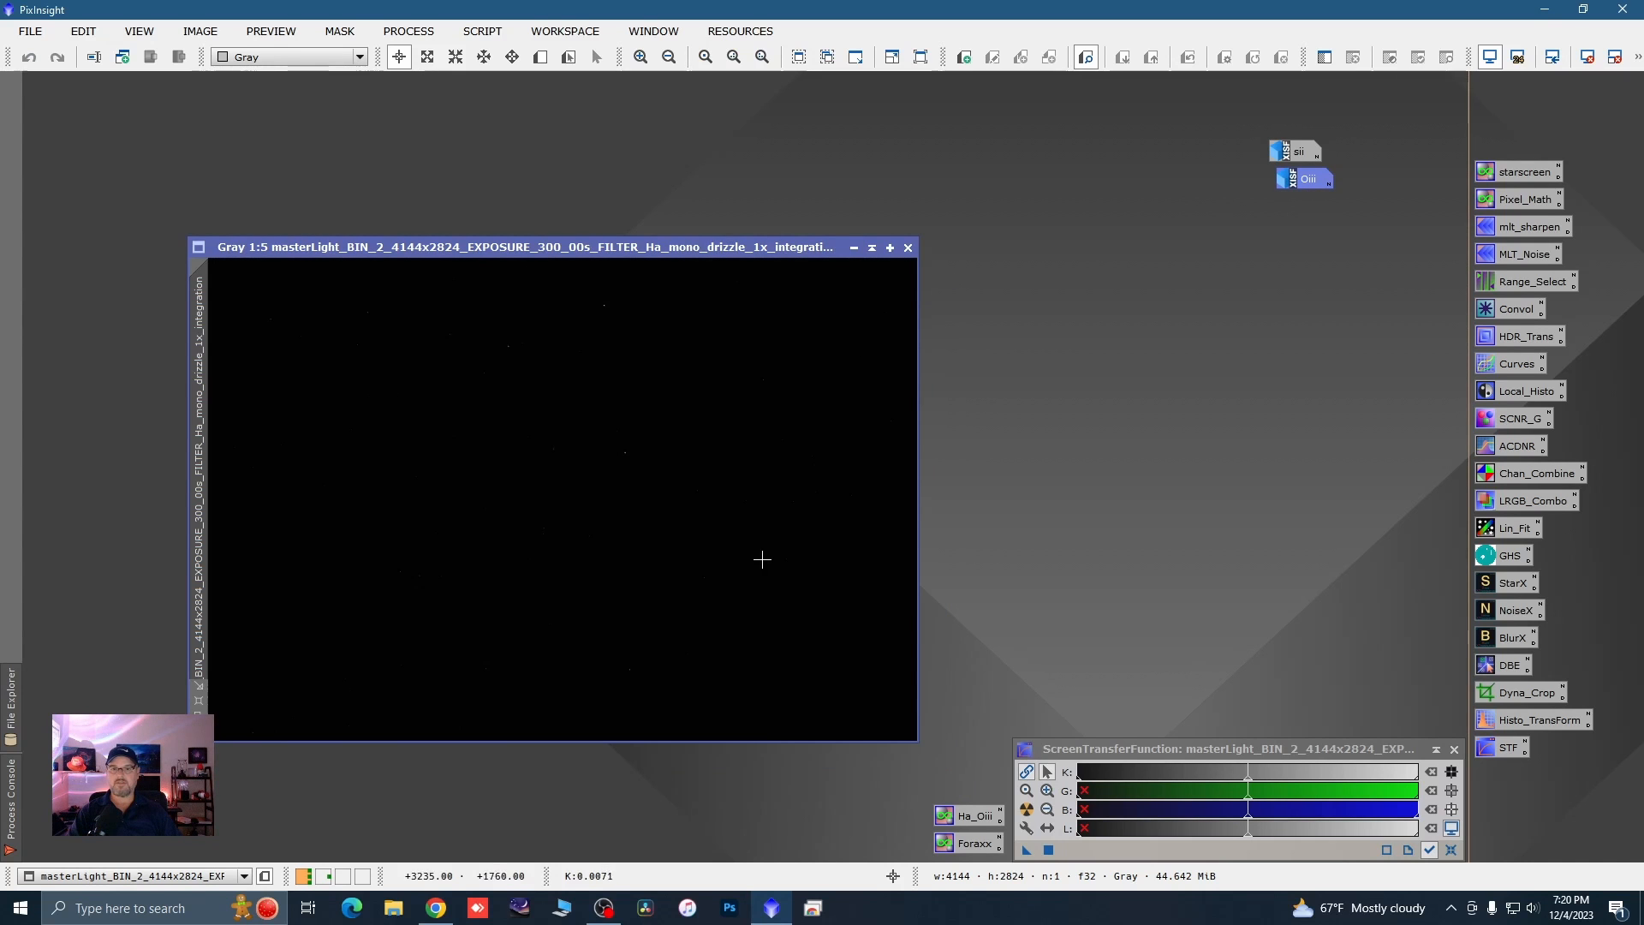
{"action": "left_click", "coordinate": [1027, 810]}
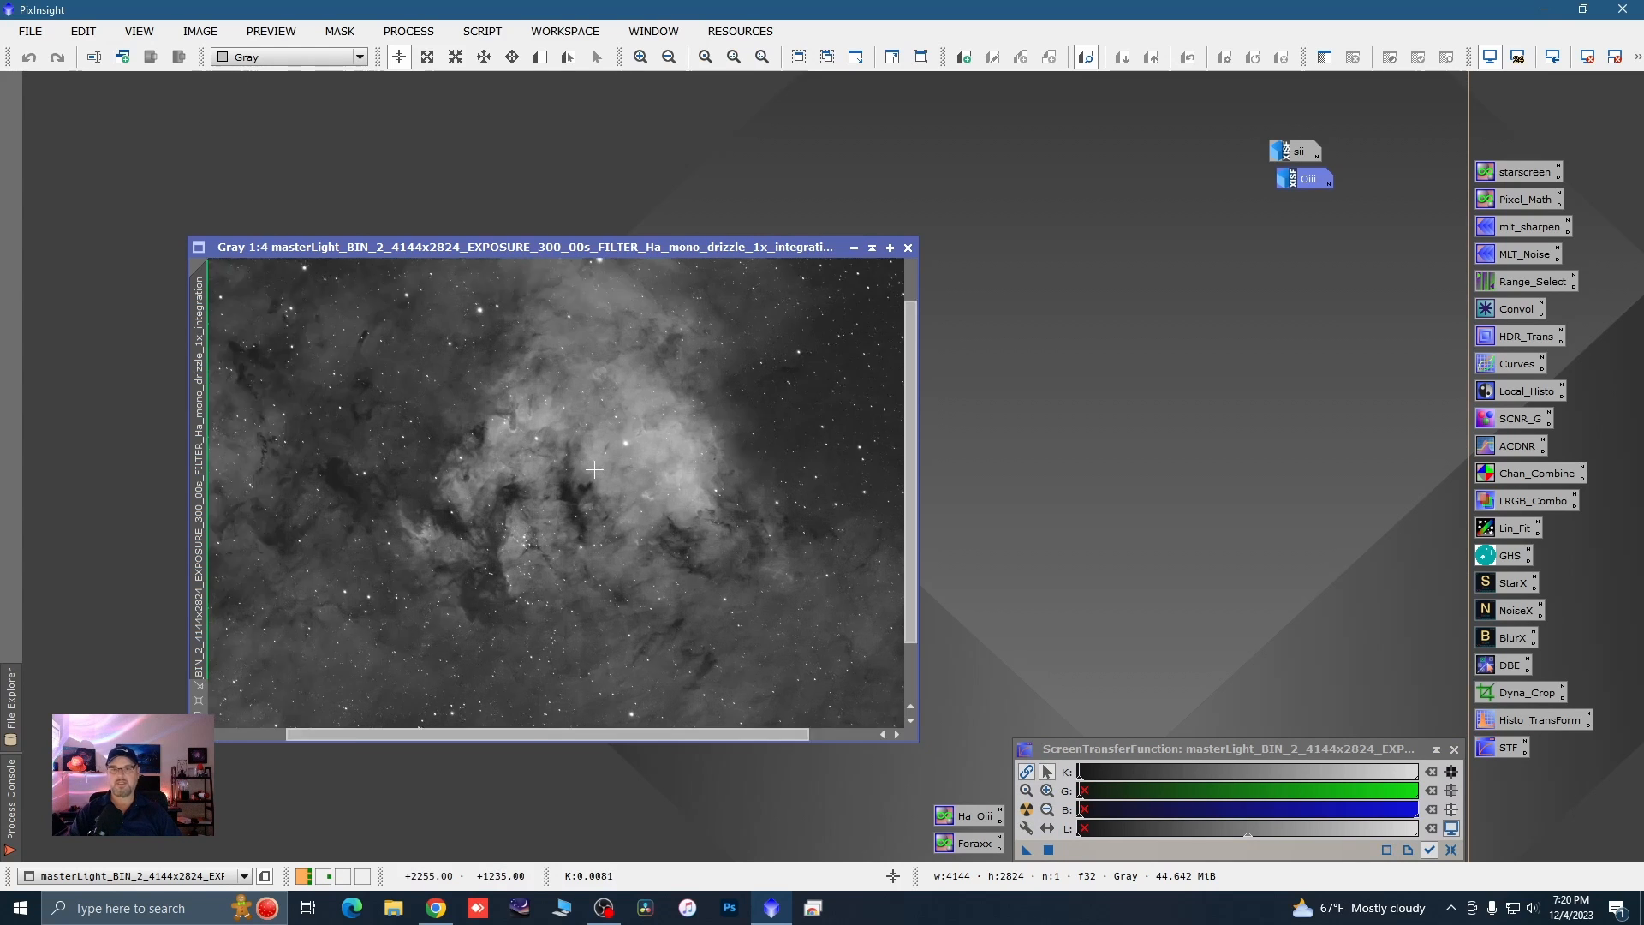
{"action": "scroll", "coordinate": [595, 469], "scroll_direction": "up", "scroll_amount": 4}
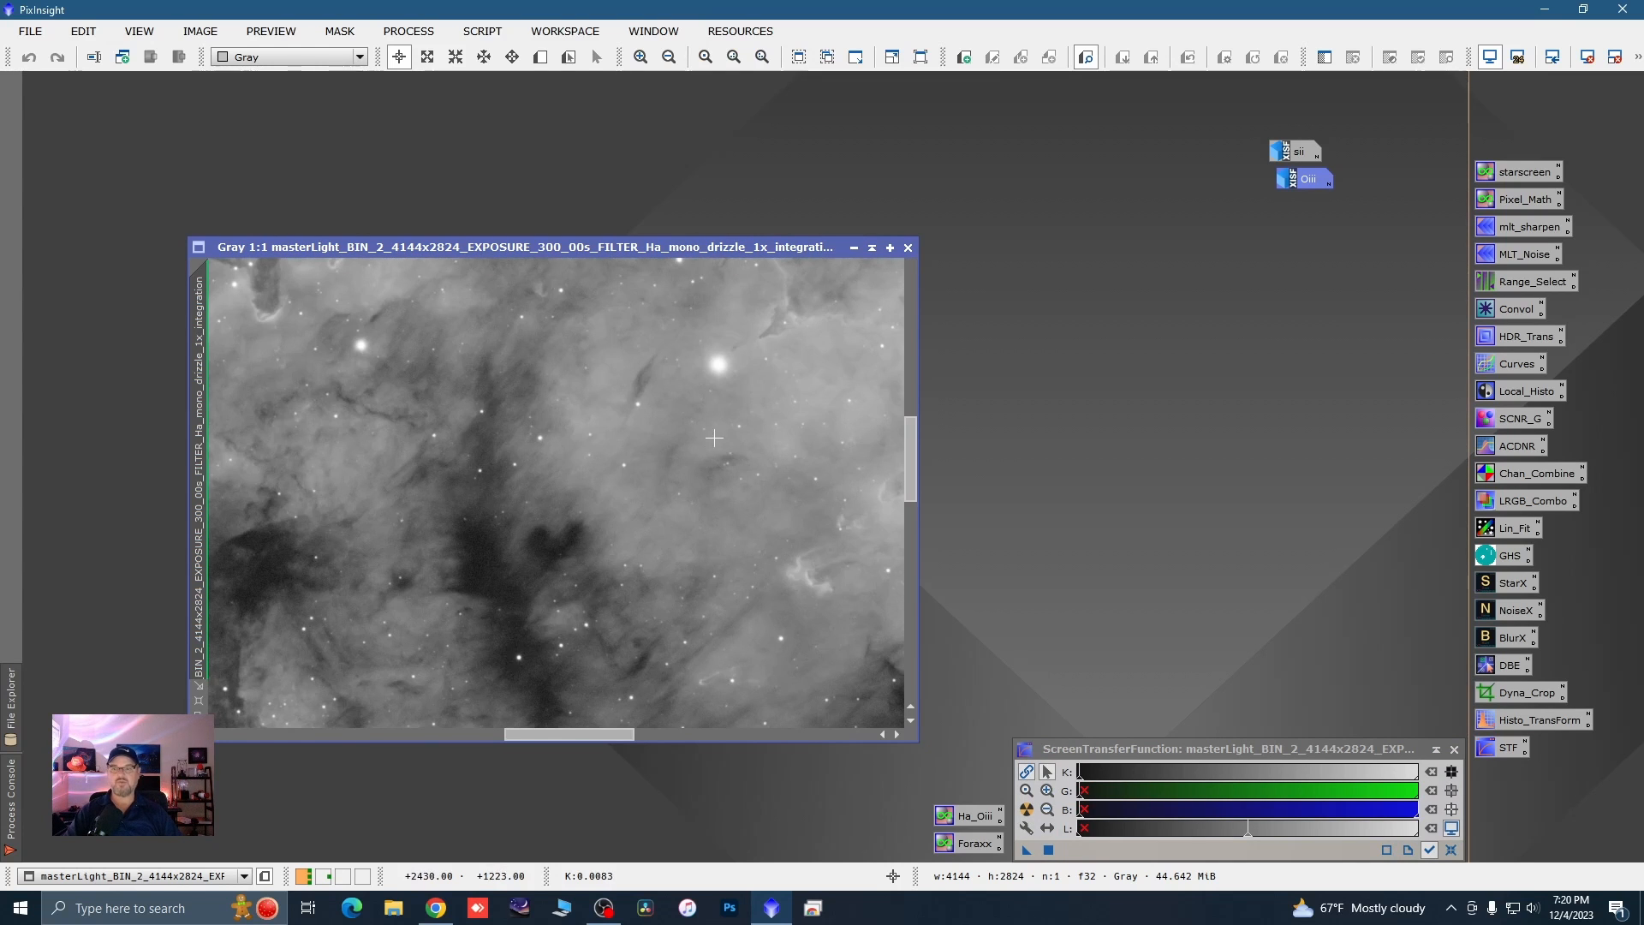
{"action": "scroll", "coordinate": [698, 435], "scroll_direction": "down", "scroll_amount": 3}
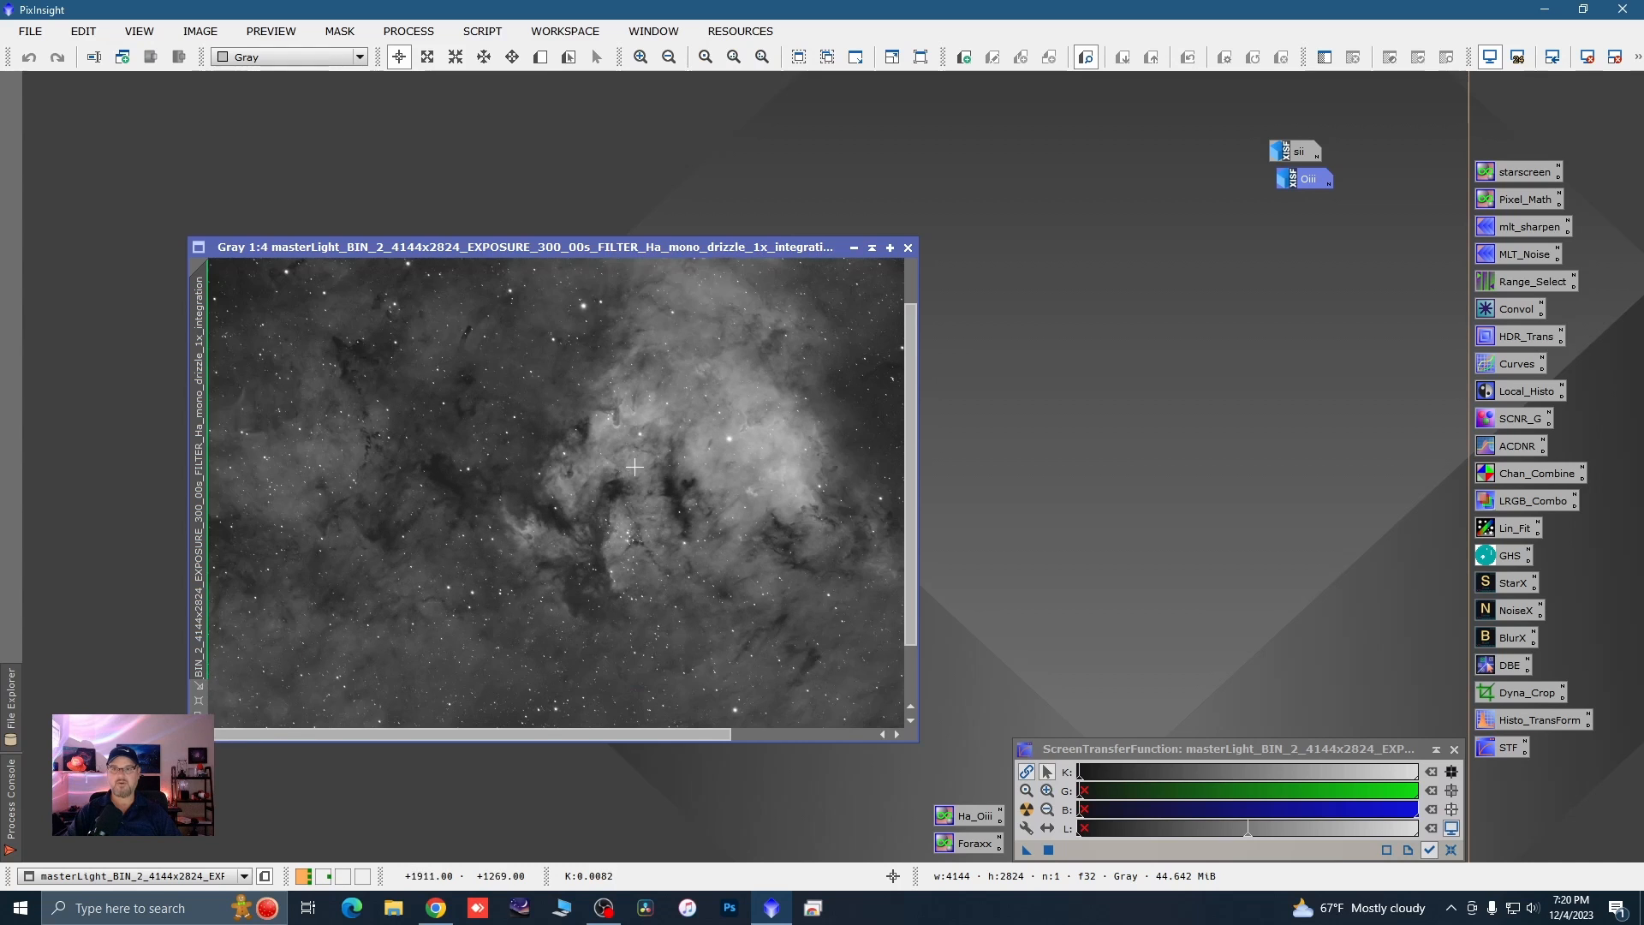
- Set the Ha integration image's identifier to Ha
{"action": "double_click", "coordinate": [199, 411]}
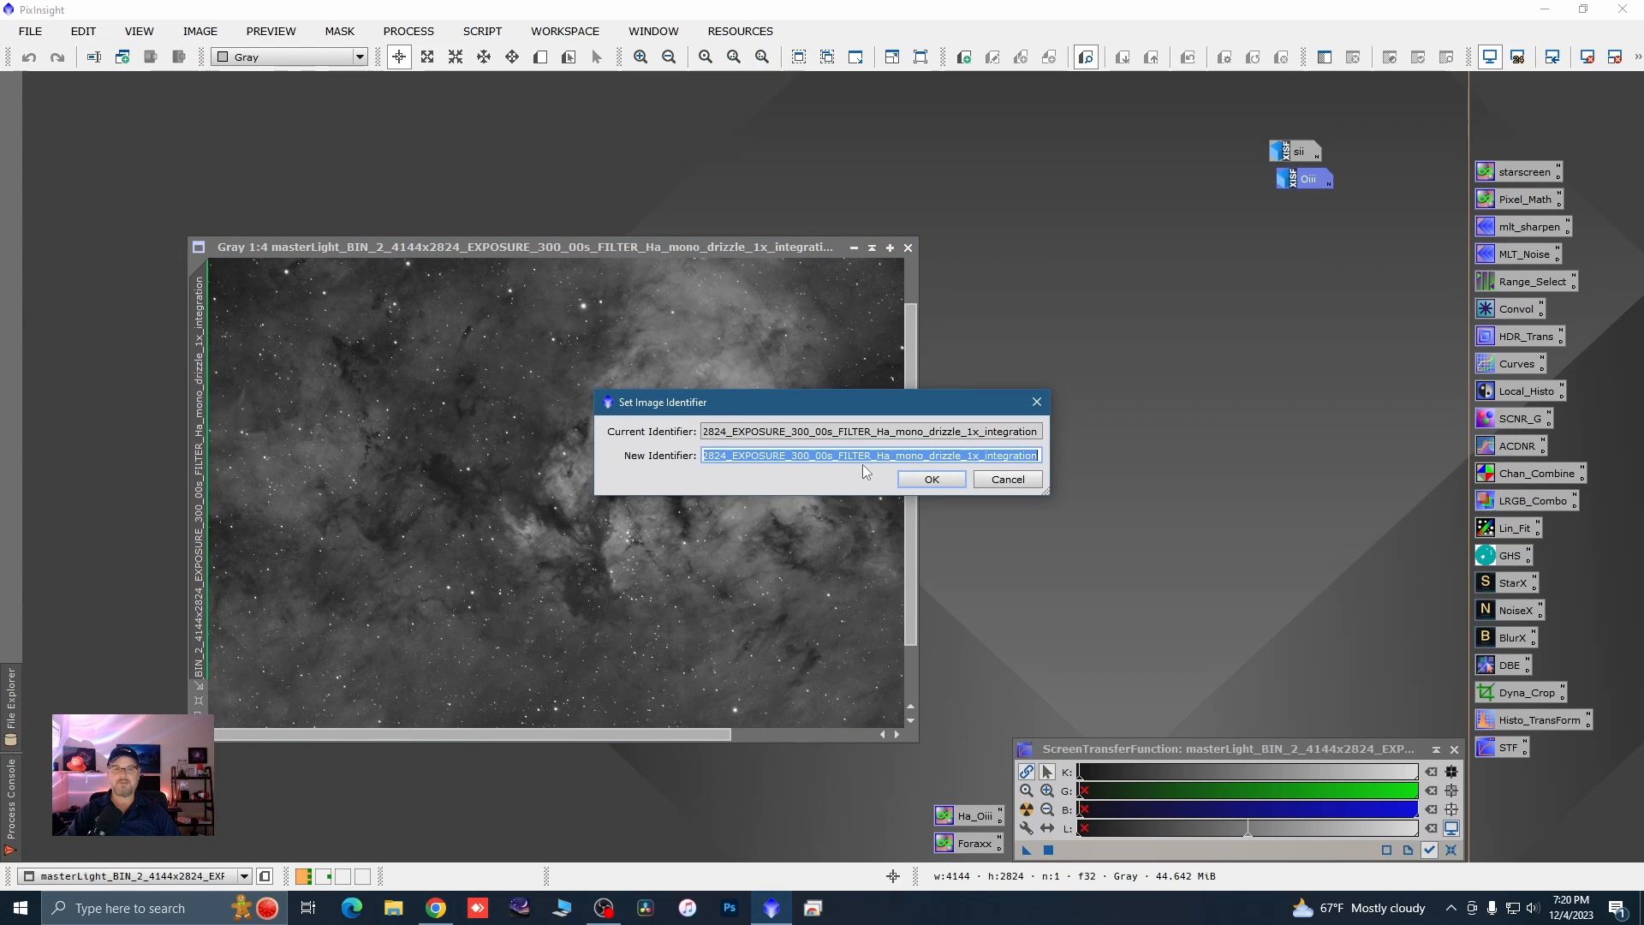
{"action": "type", "text": "H"}
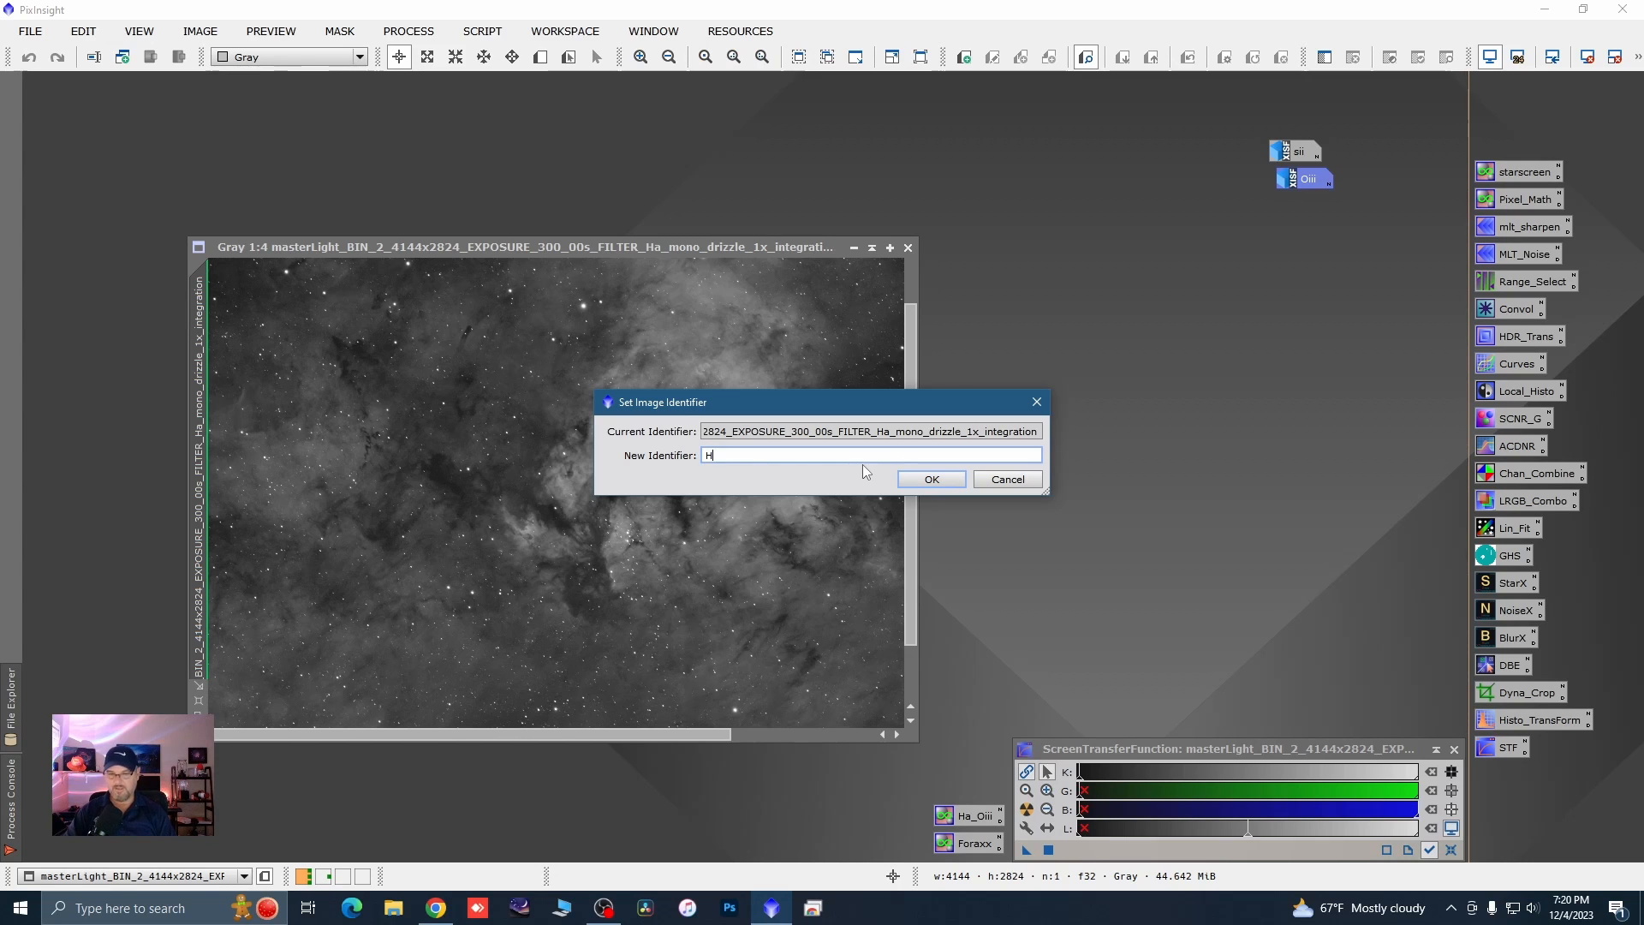
{"action": "type", "text": "a"}
{"action": "left_click", "coordinate": [961, 479]}
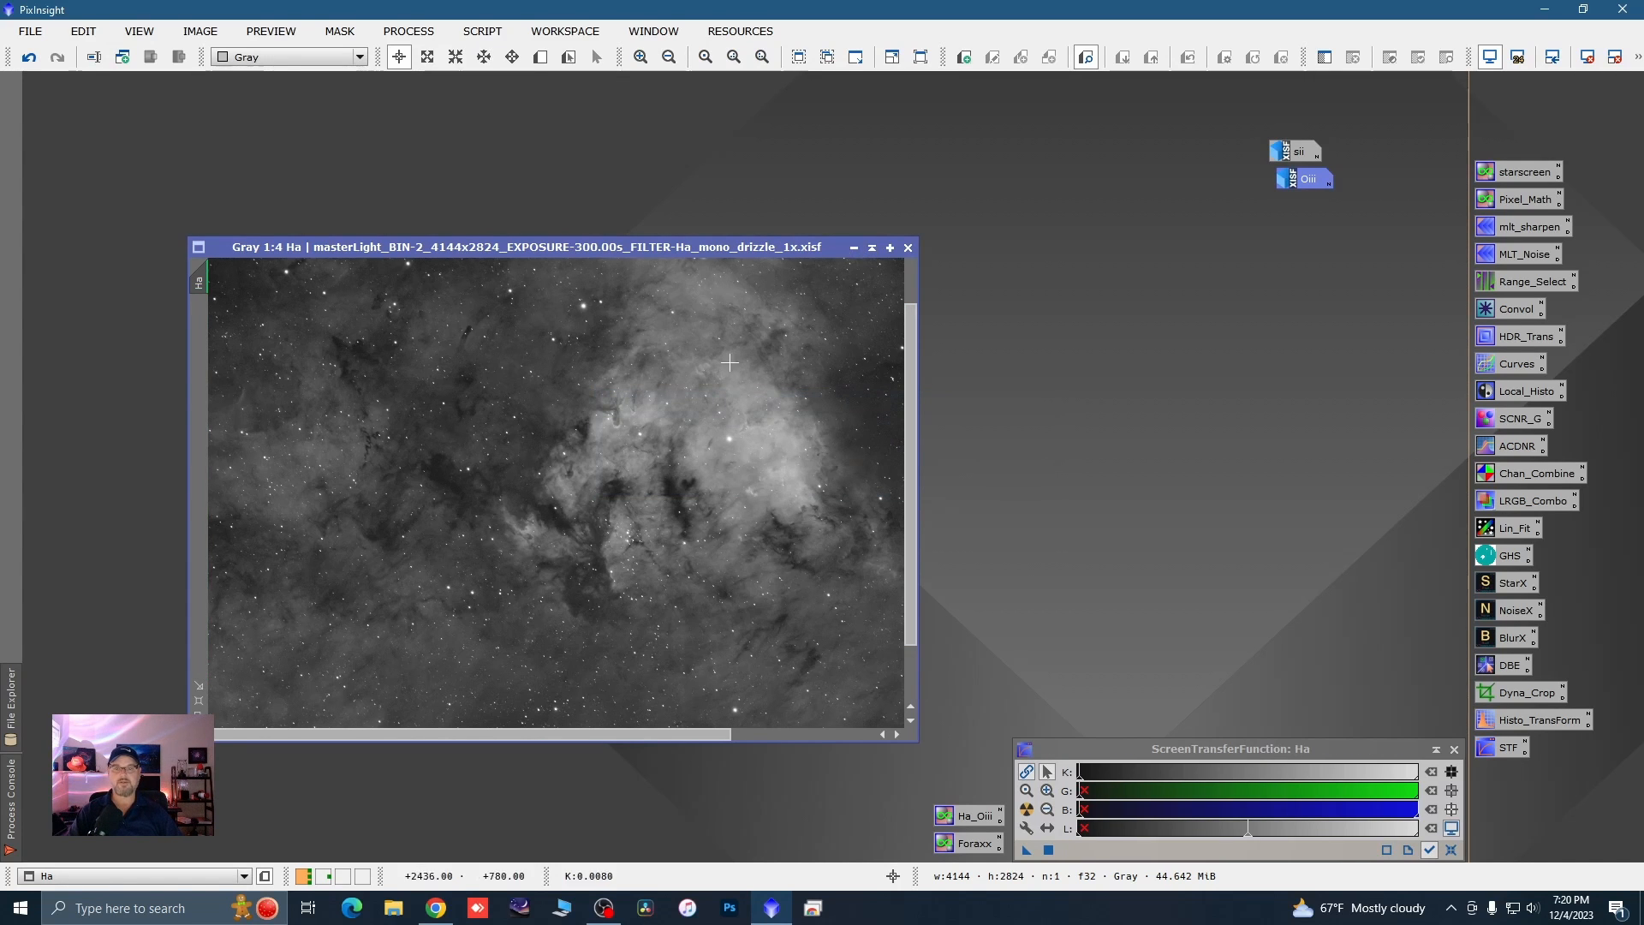
- Examine the nebula detail and dark structures in the Ha image, both close up and as a whole
{"action": "scroll", "coordinate": [653, 446], "scroll_direction": "up", "scroll_amount": 2}
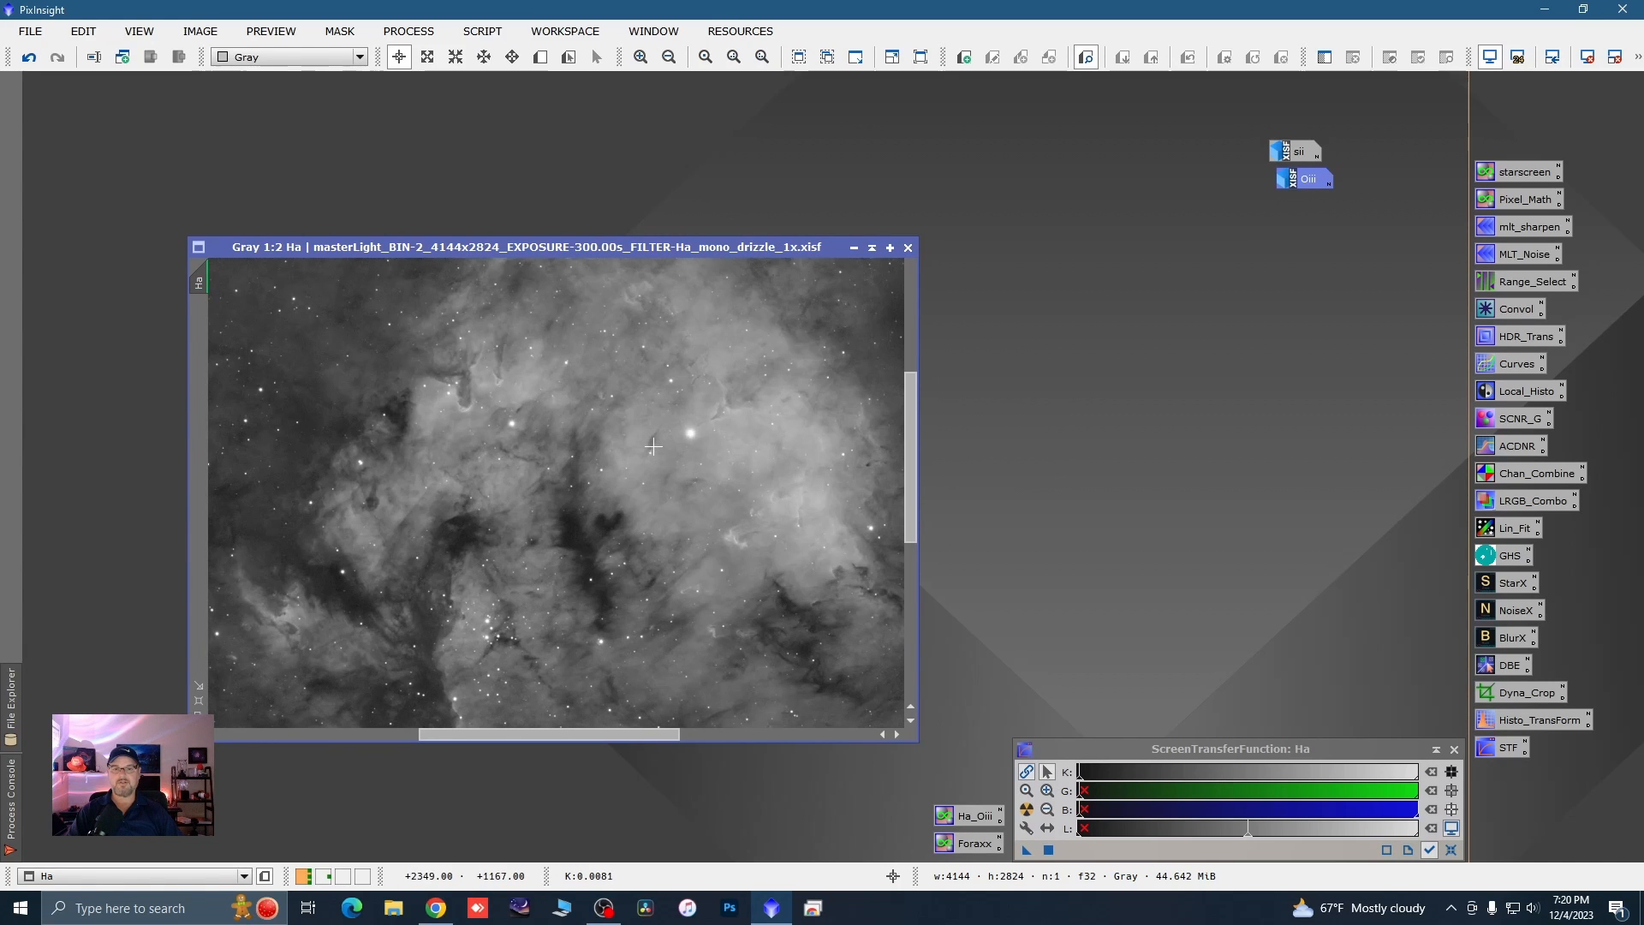
{"action": "scroll", "coordinate": [642, 438], "scroll_direction": "up", "scroll_amount": 1}
{"action": "scroll", "coordinate": [642, 438], "scroll_direction": "down", "scroll_amount": 1}
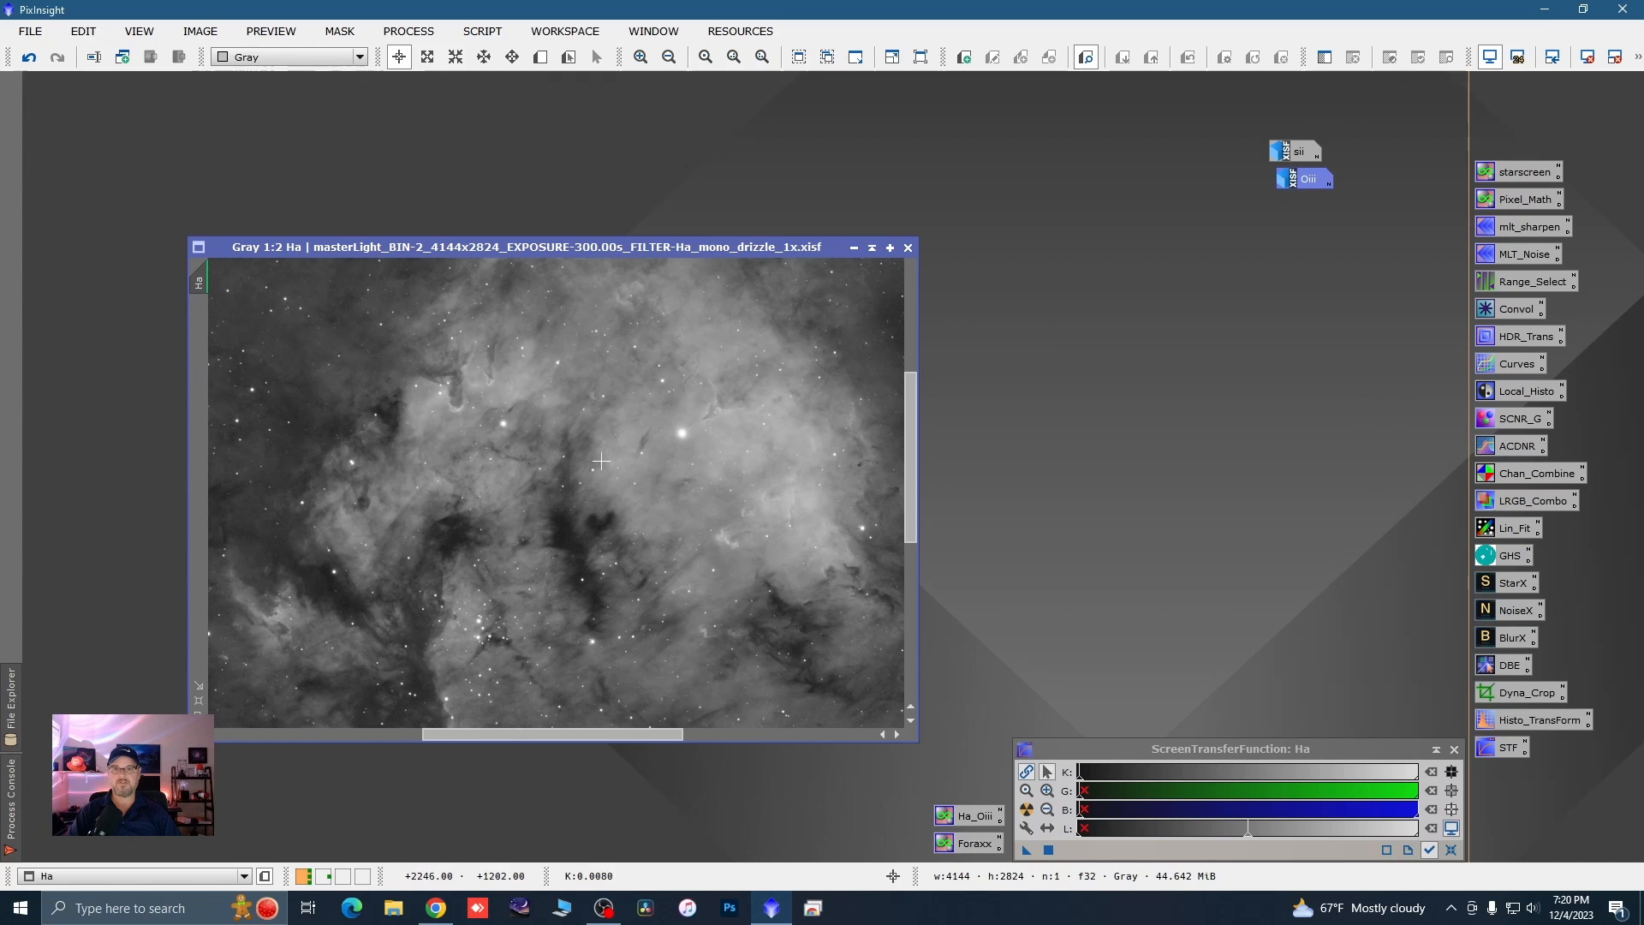
{"action": "scroll", "coordinate": [562, 546], "scroll_direction": "up", "scroll_amount": 1}
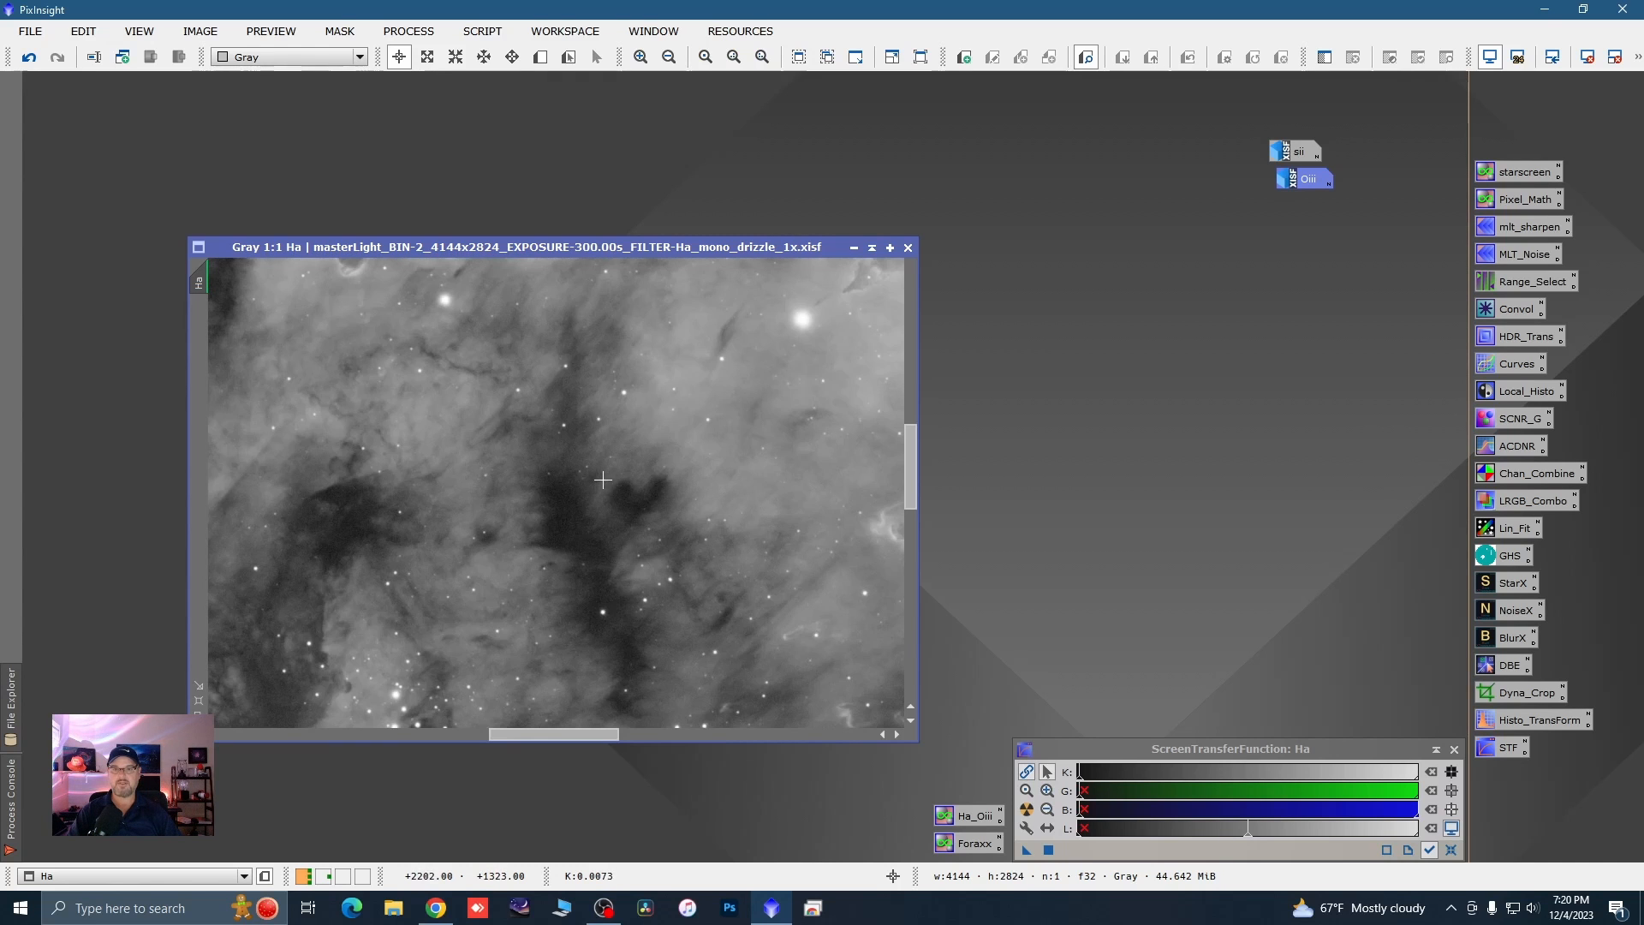
{"action": "scroll", "coordinate": [641, 494], "scroll_direction": "down", "scroll_amount": 4}
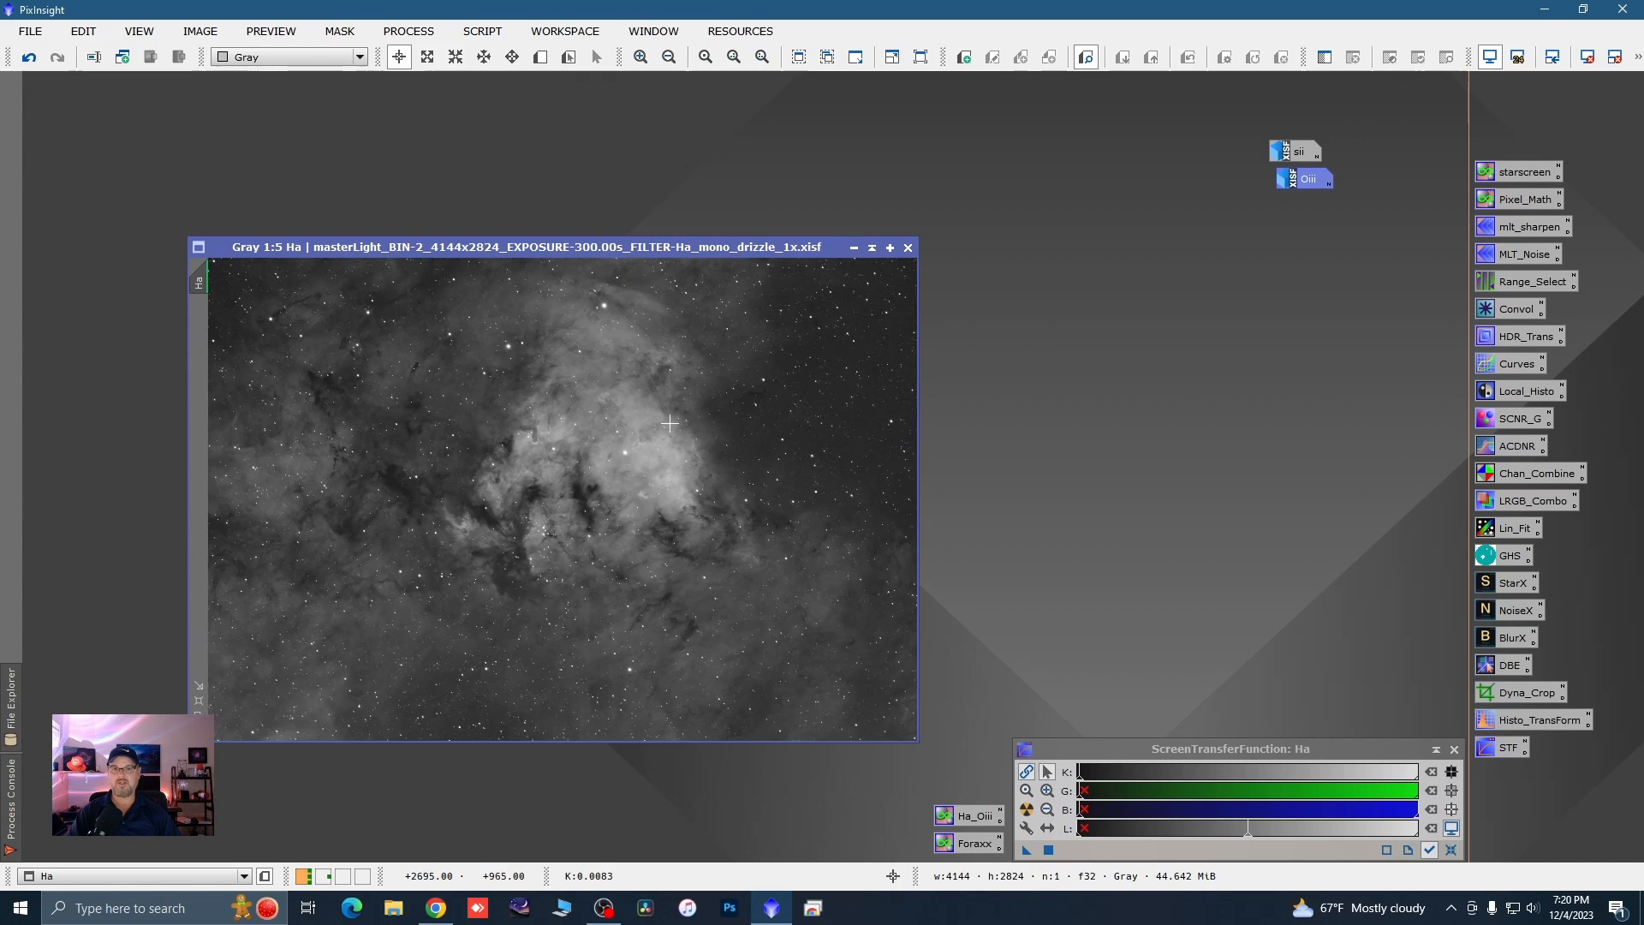
{"action": "scroll", "coordinate": [749, 389], "scroll_direction": "down", "scroll_amount": 1}
{"action": "scroll", "coordinate": [659, 469], "scroll_direction": "up", "scroll_amount": 1}
- Rotate the Ha image by 180° with FastRotation, accepting the loss of its astrometric solution, and close the process
{"action": "left_click", "coordinate": [410, 33]}
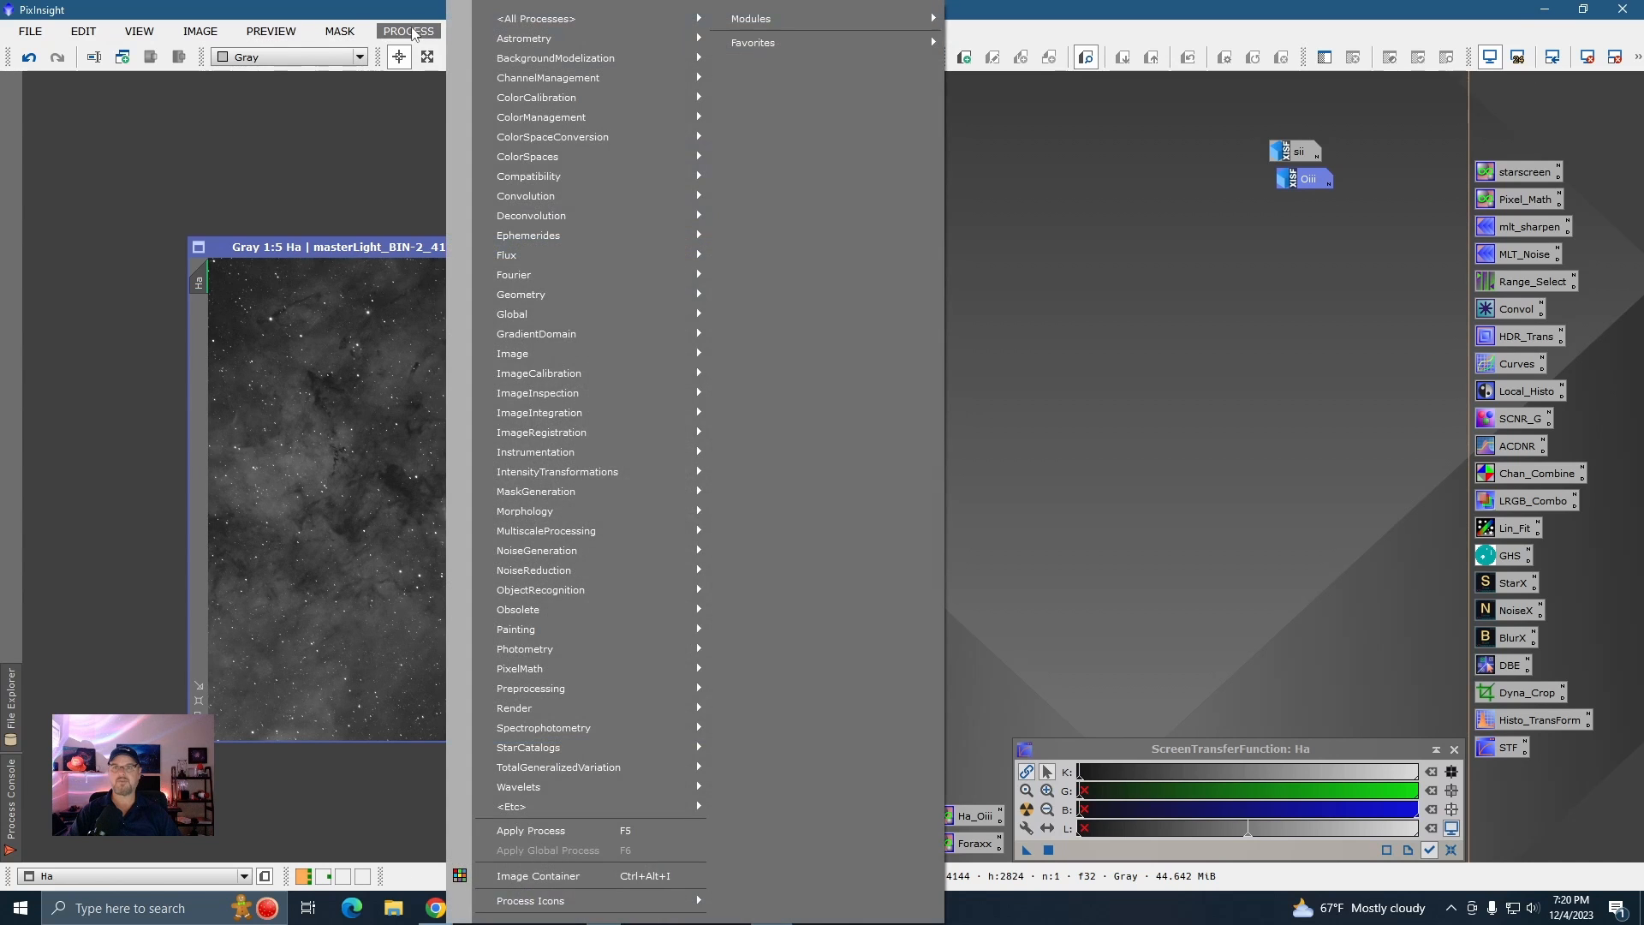
{"action": "mouse_move", "coordinate": [565, 19]}
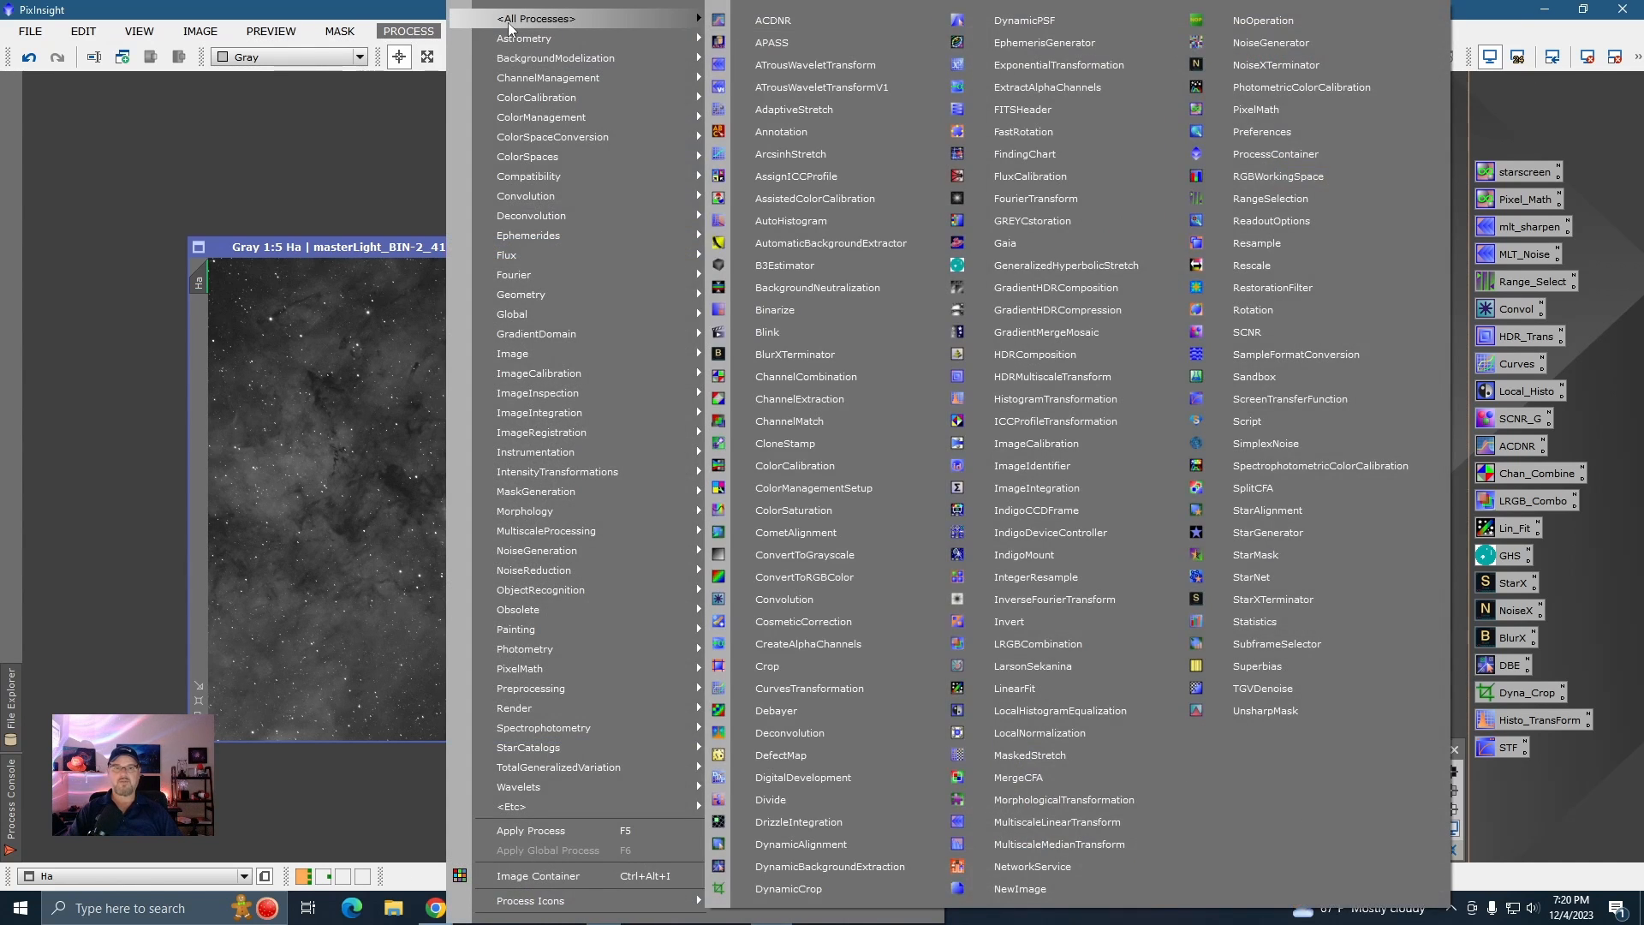
{"action": "left_click", "coordinate": [1031, 131]}
{"action": "left_click_drag", "start_coordinate": [1347, 130], "coordinate": [1349, 226]}
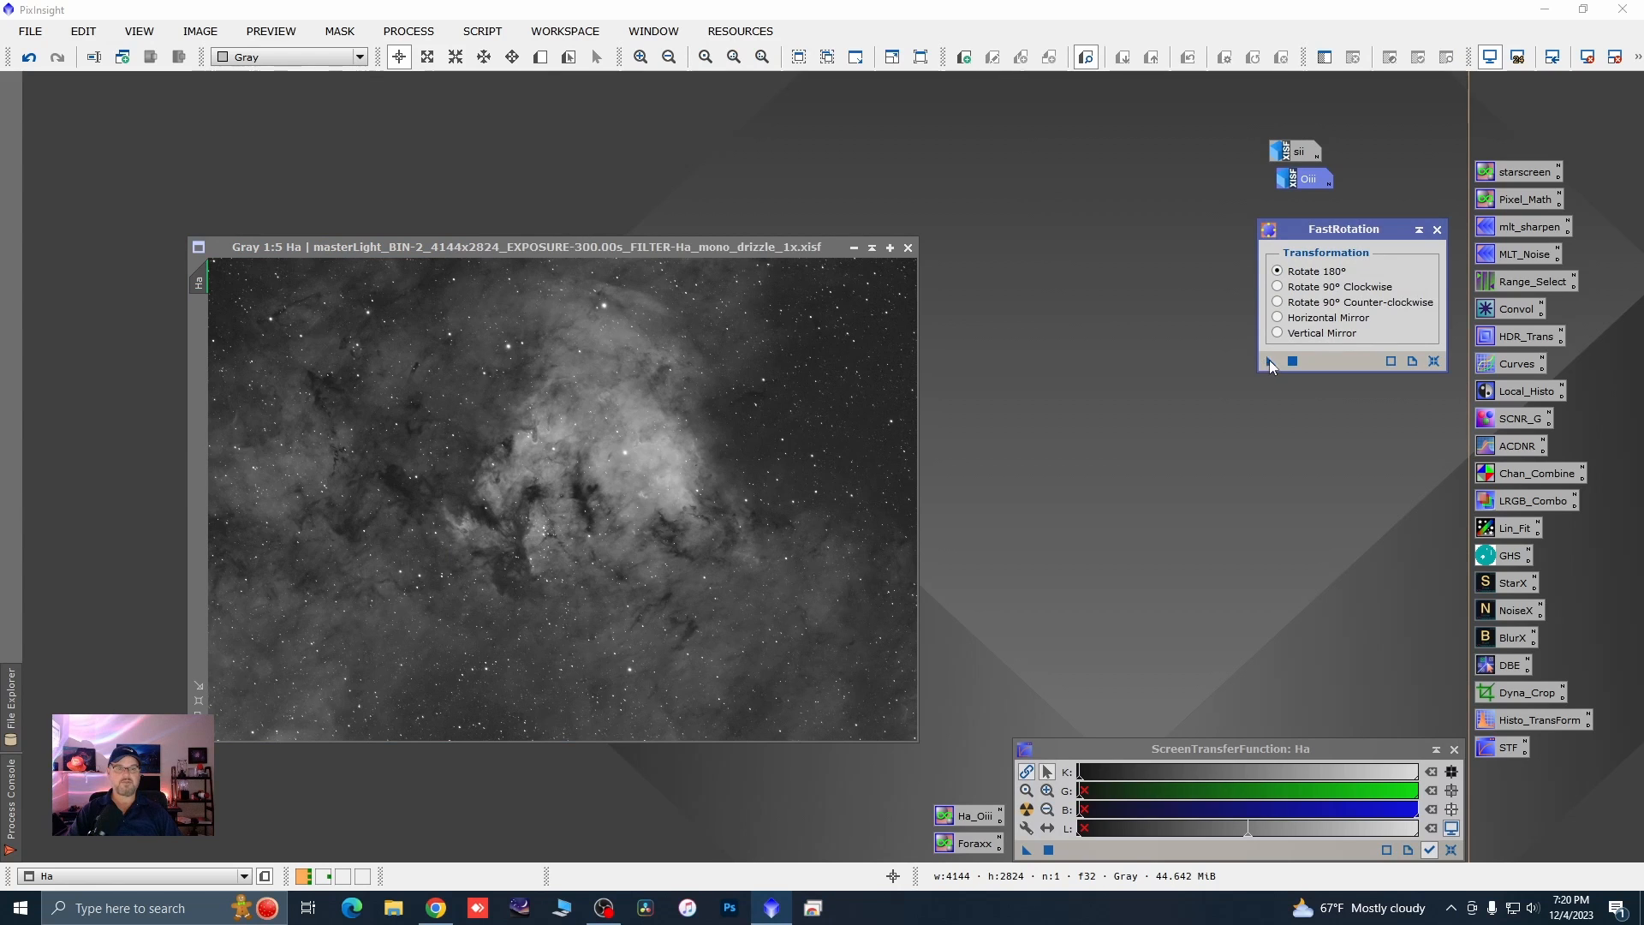
{"action": "left_click_drag", "start_coordinate": [1269, 362], "coordinate": [754, 457]}
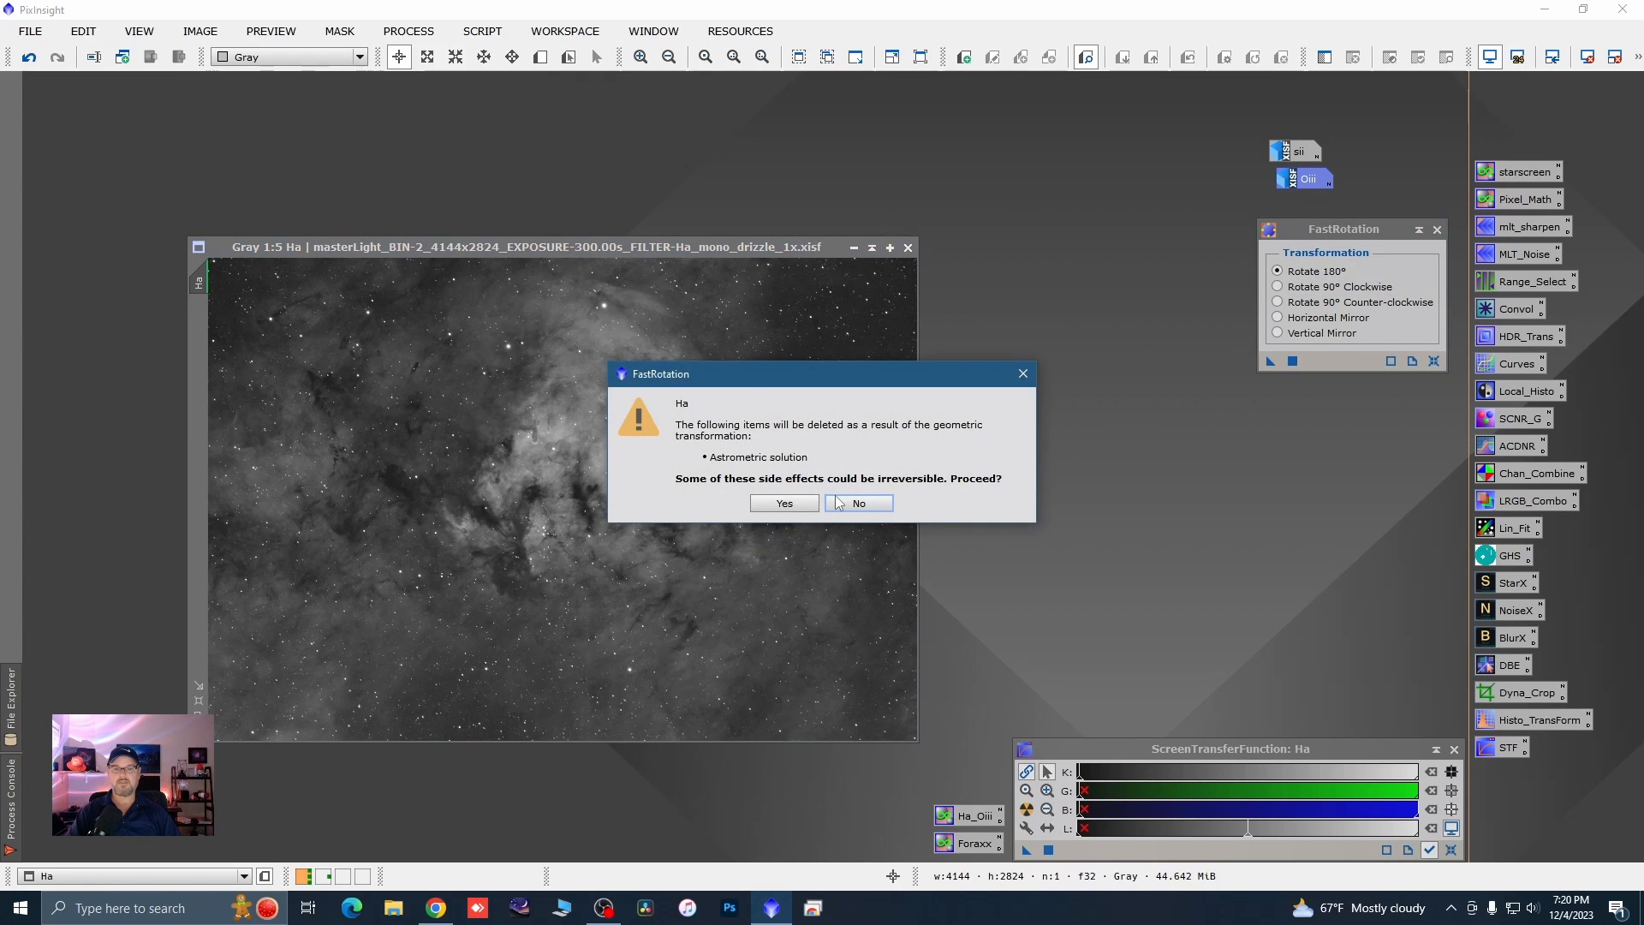
{"action": "left_click", "coordinate": [789, 508]}
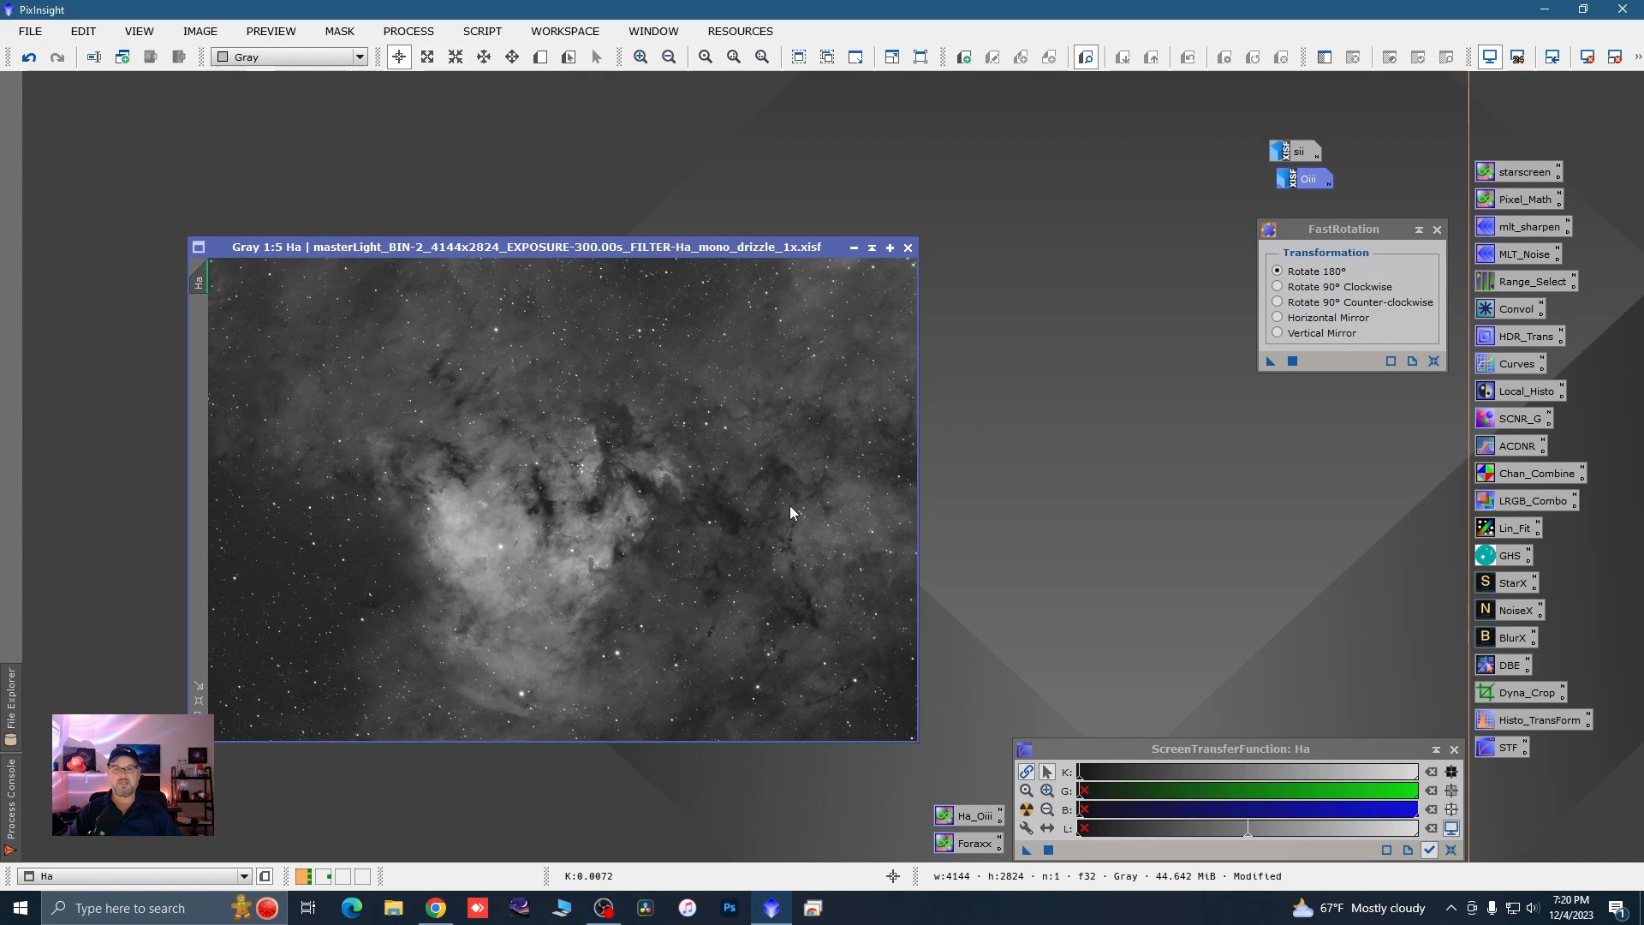
{"action": "scroll", "coordinate": [591, 462], "scroll_direction": "up", "scroll_amount": 1}
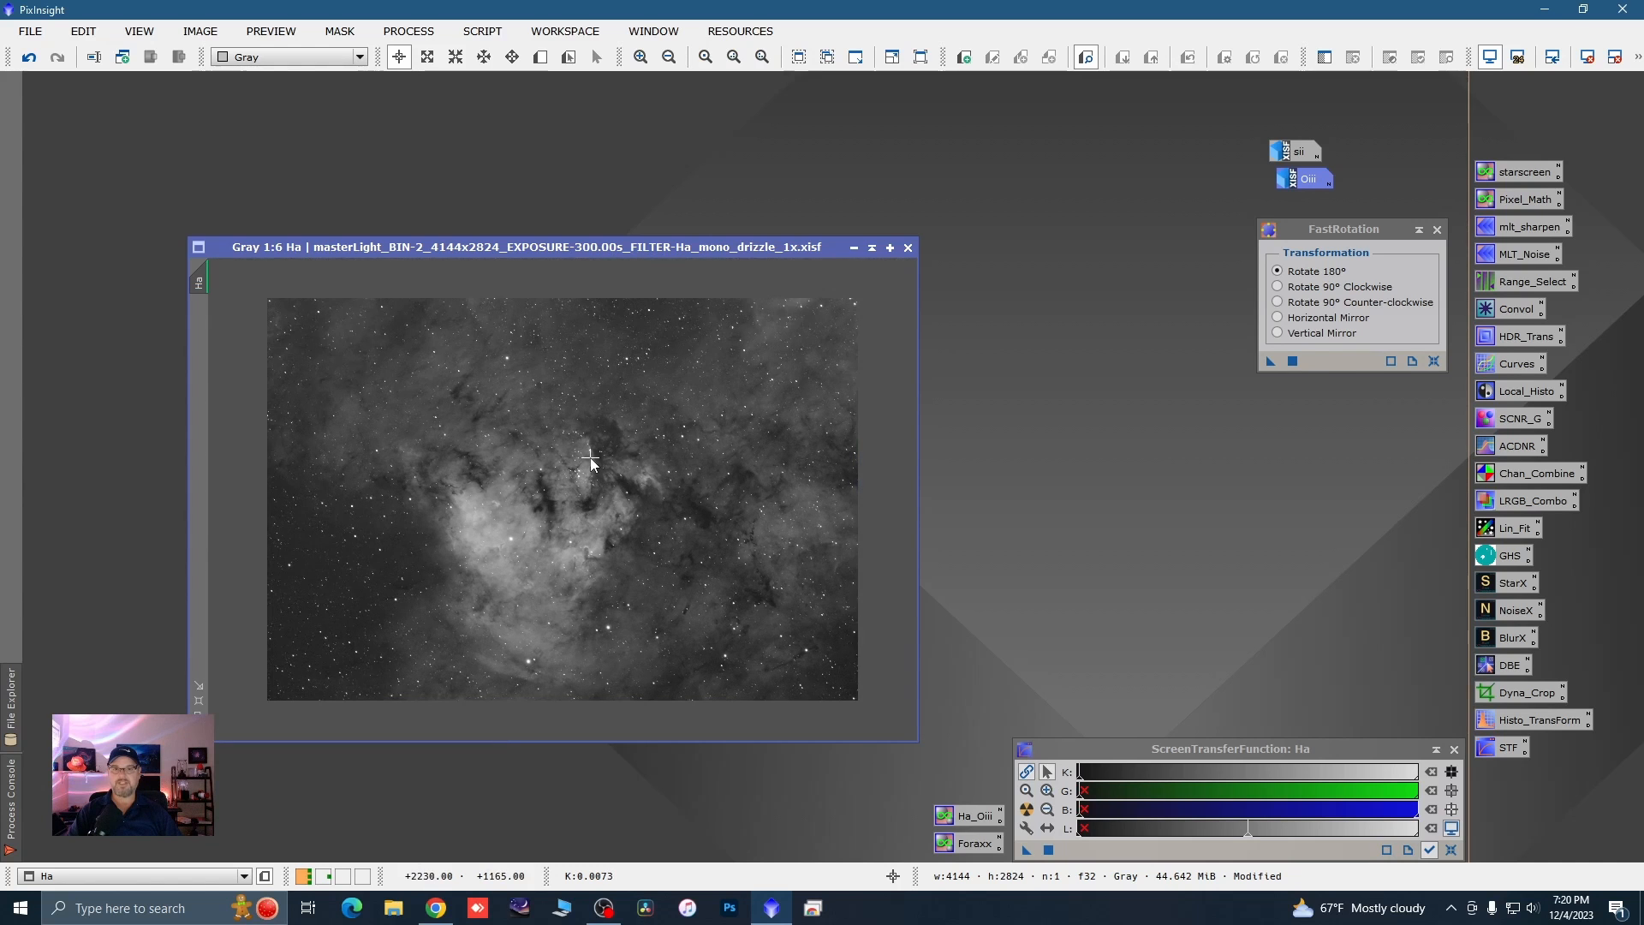
{"action": "scroll", "coordinate": [642, 503], "scroll_direction": "down", "scroll_amount": 1}
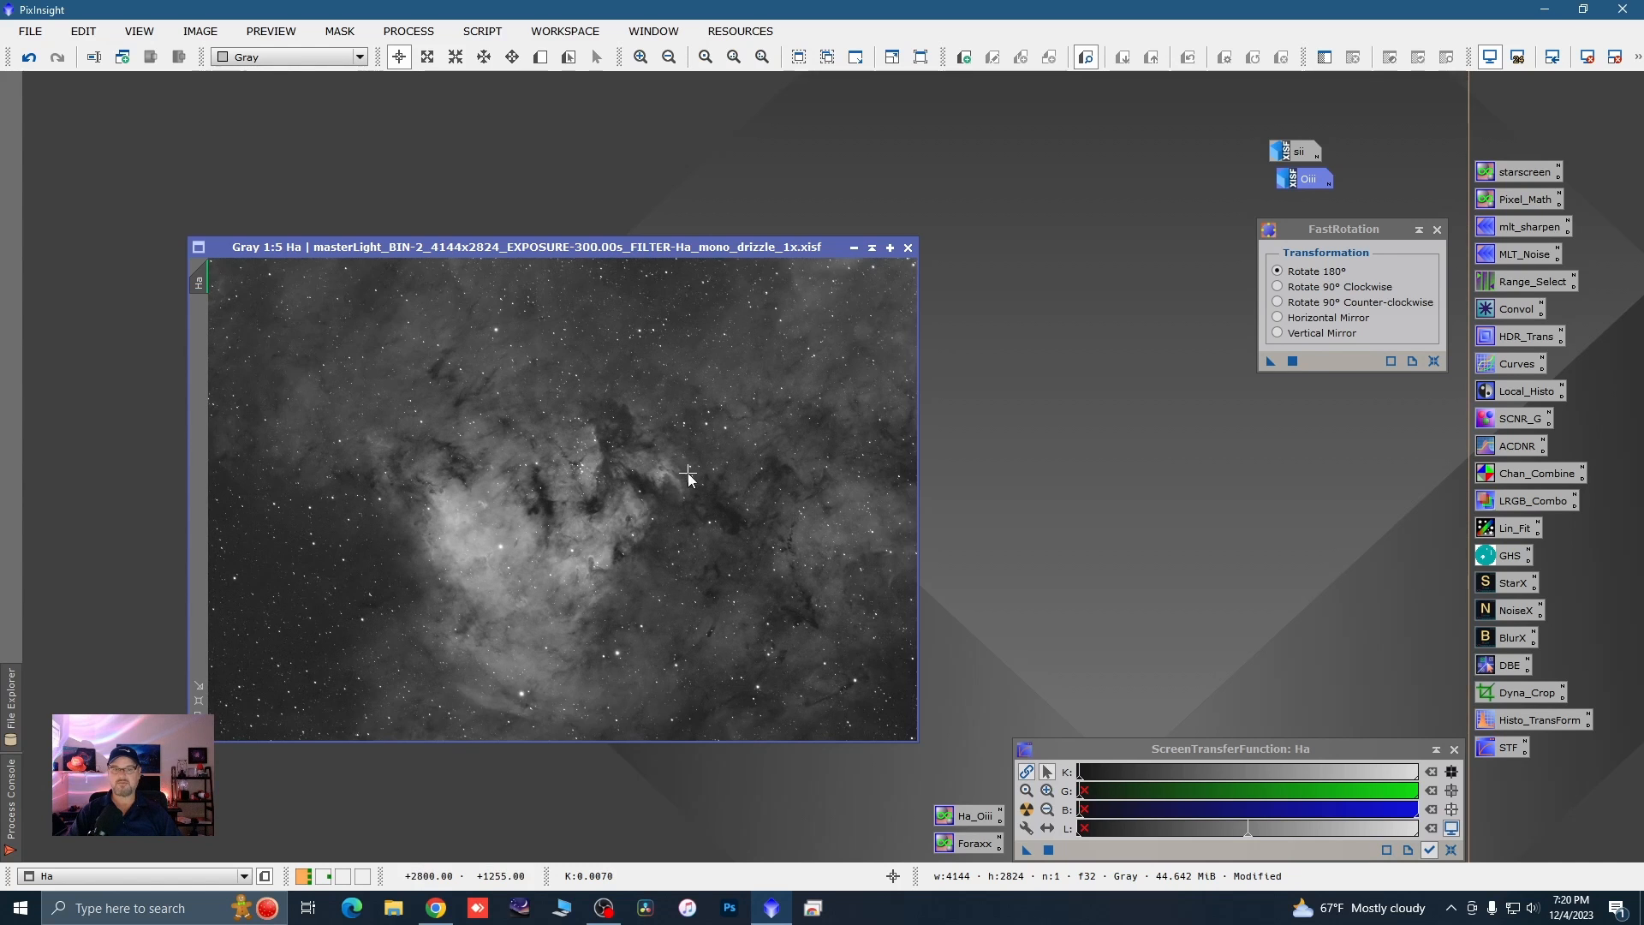
{"action": "scroll", "coordinate": [688, 477], "scroll_direction": "up", "scroll_amount": 1}
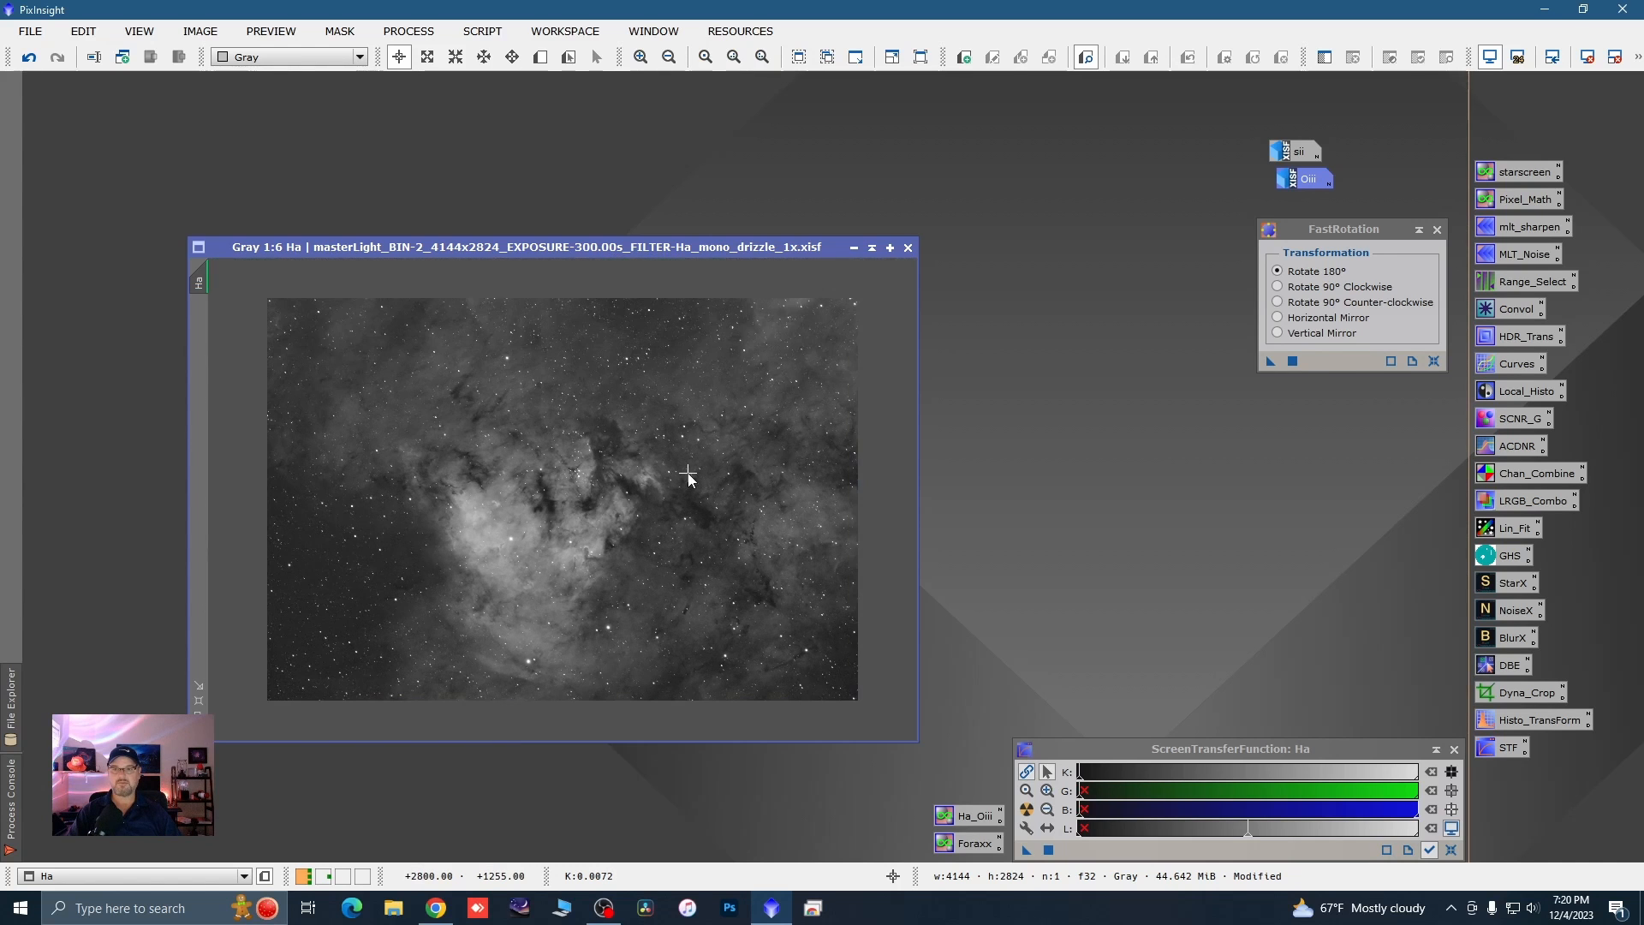
{"action": "left_click", "coordinate": [1437, 229]}
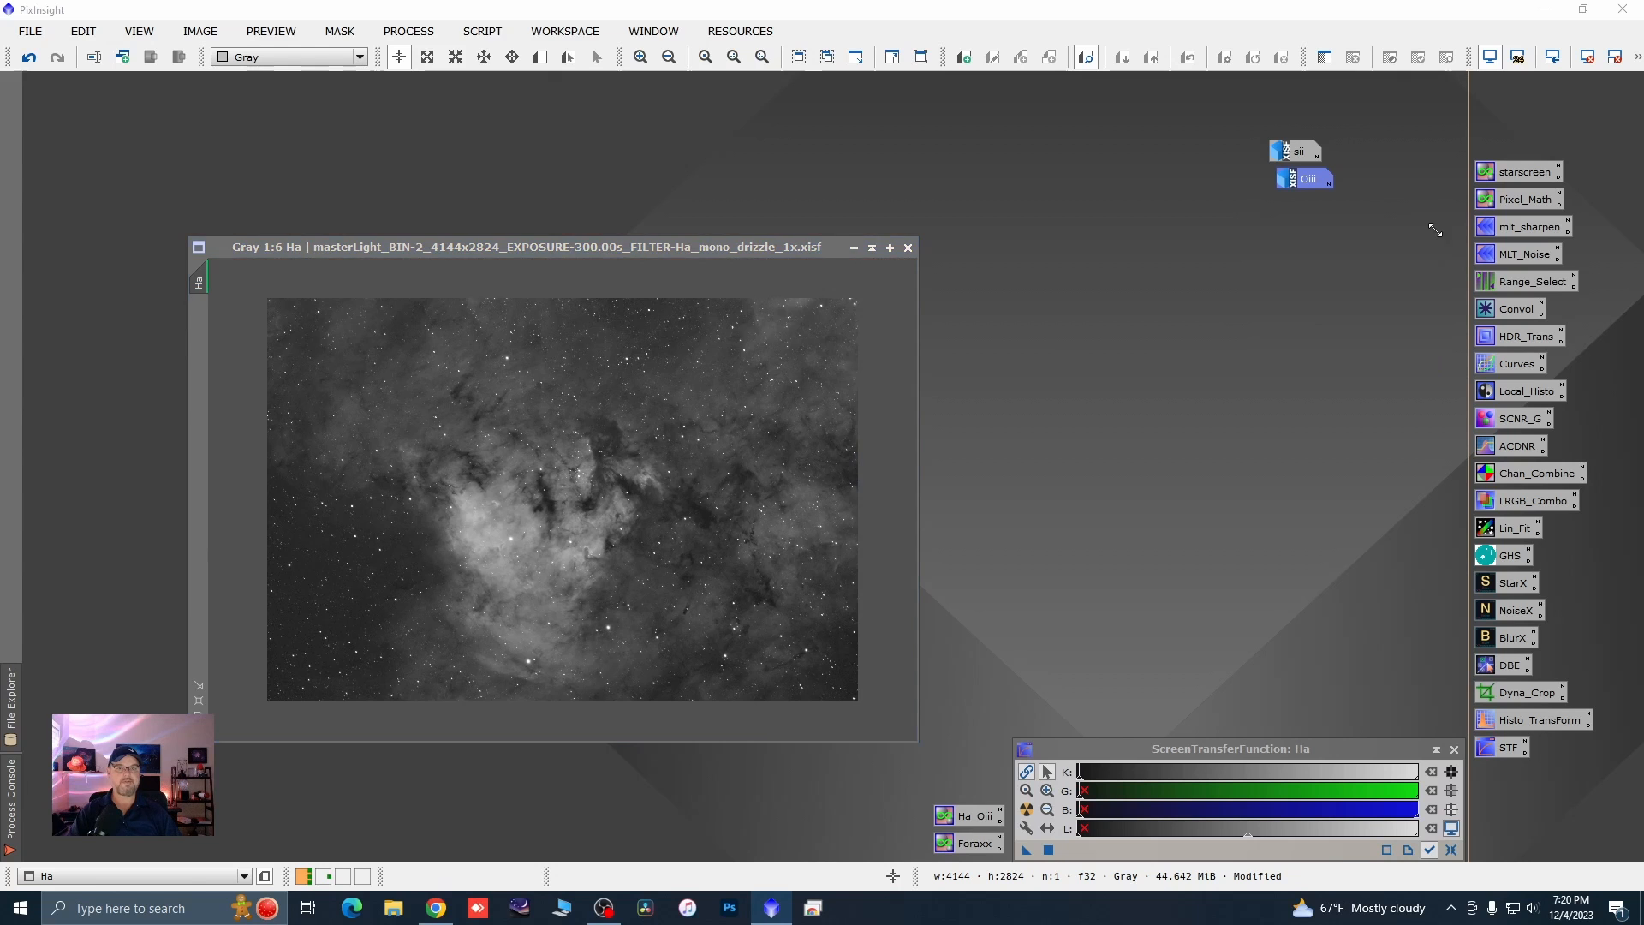
- Restore the Oiii image and rotate it by 180° with FastRotation, accepting the deletion of its astrometric solution
{"action": "double_click", "coordinate": [1314, 185]}
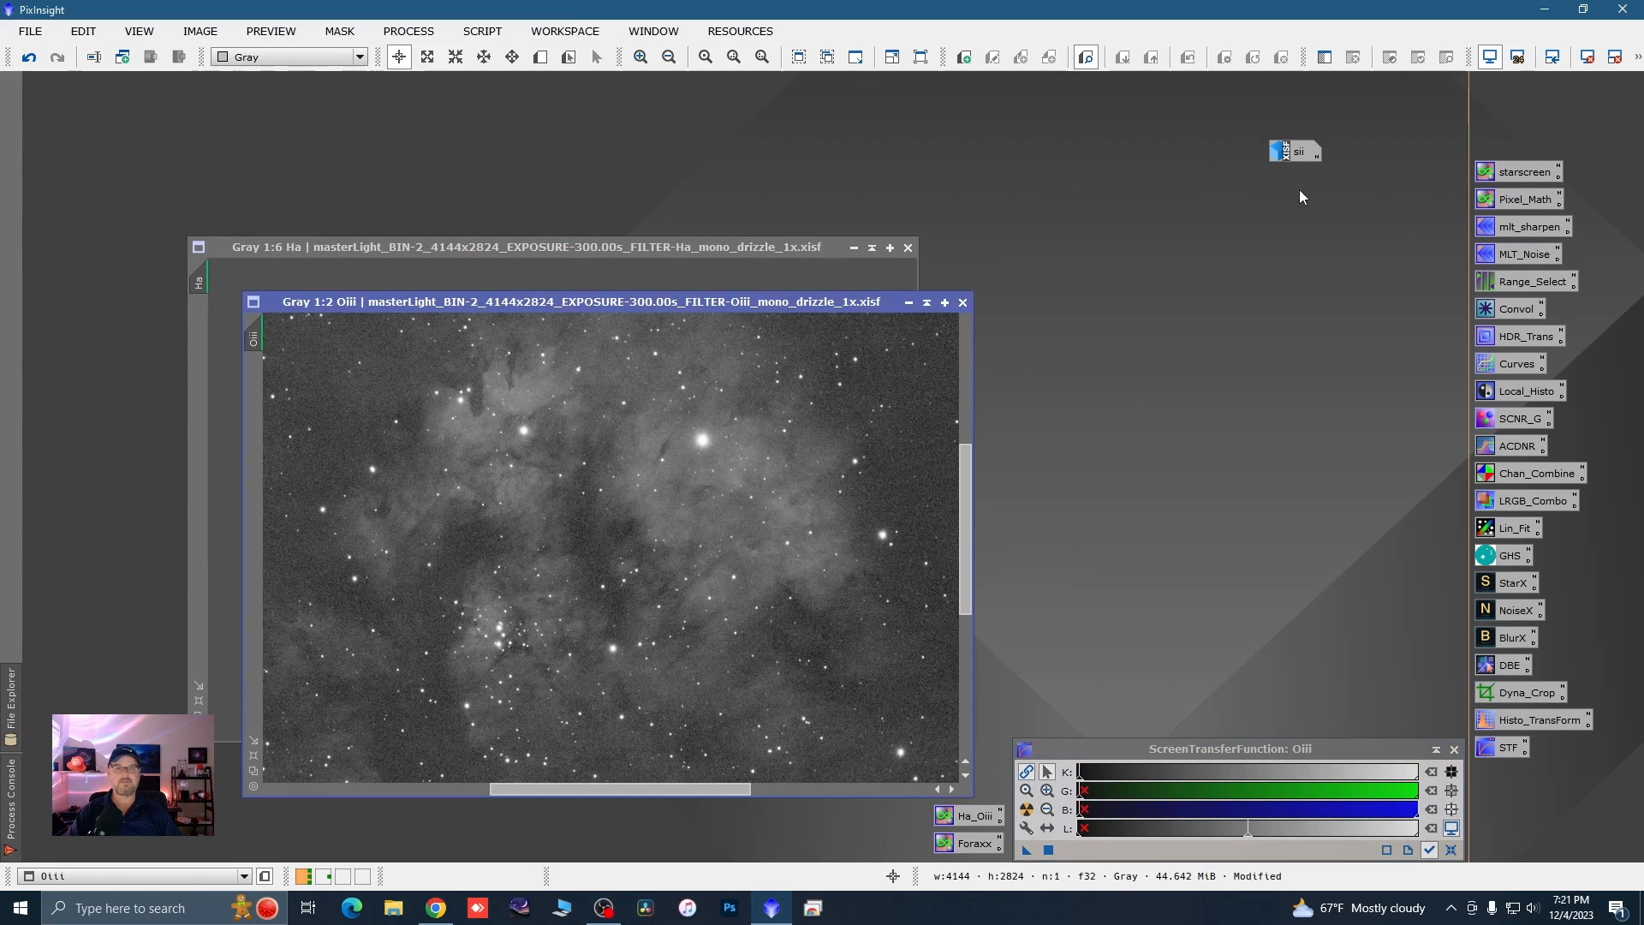
{"action": "scroll", "coordinate": [714, 405], "scroll_direction": "up", "scroll_amount": 2}
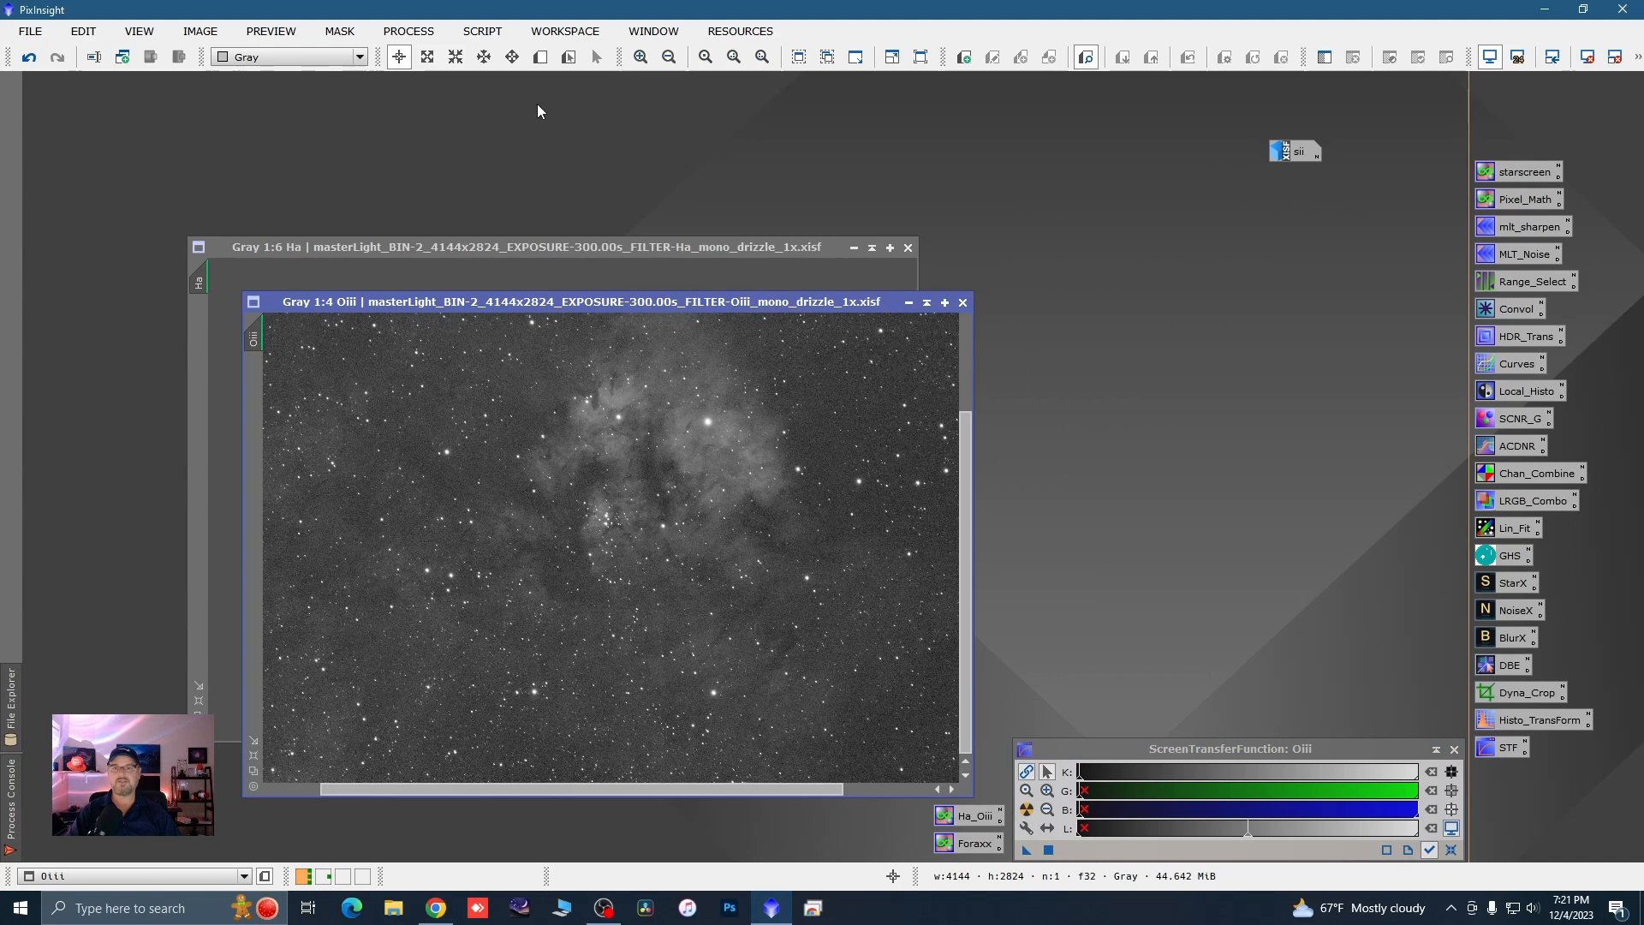
{"action": "left_click", "coordinate": [426, 36]}
{"action": "mouse_move", "coordinate": [696, 18]}
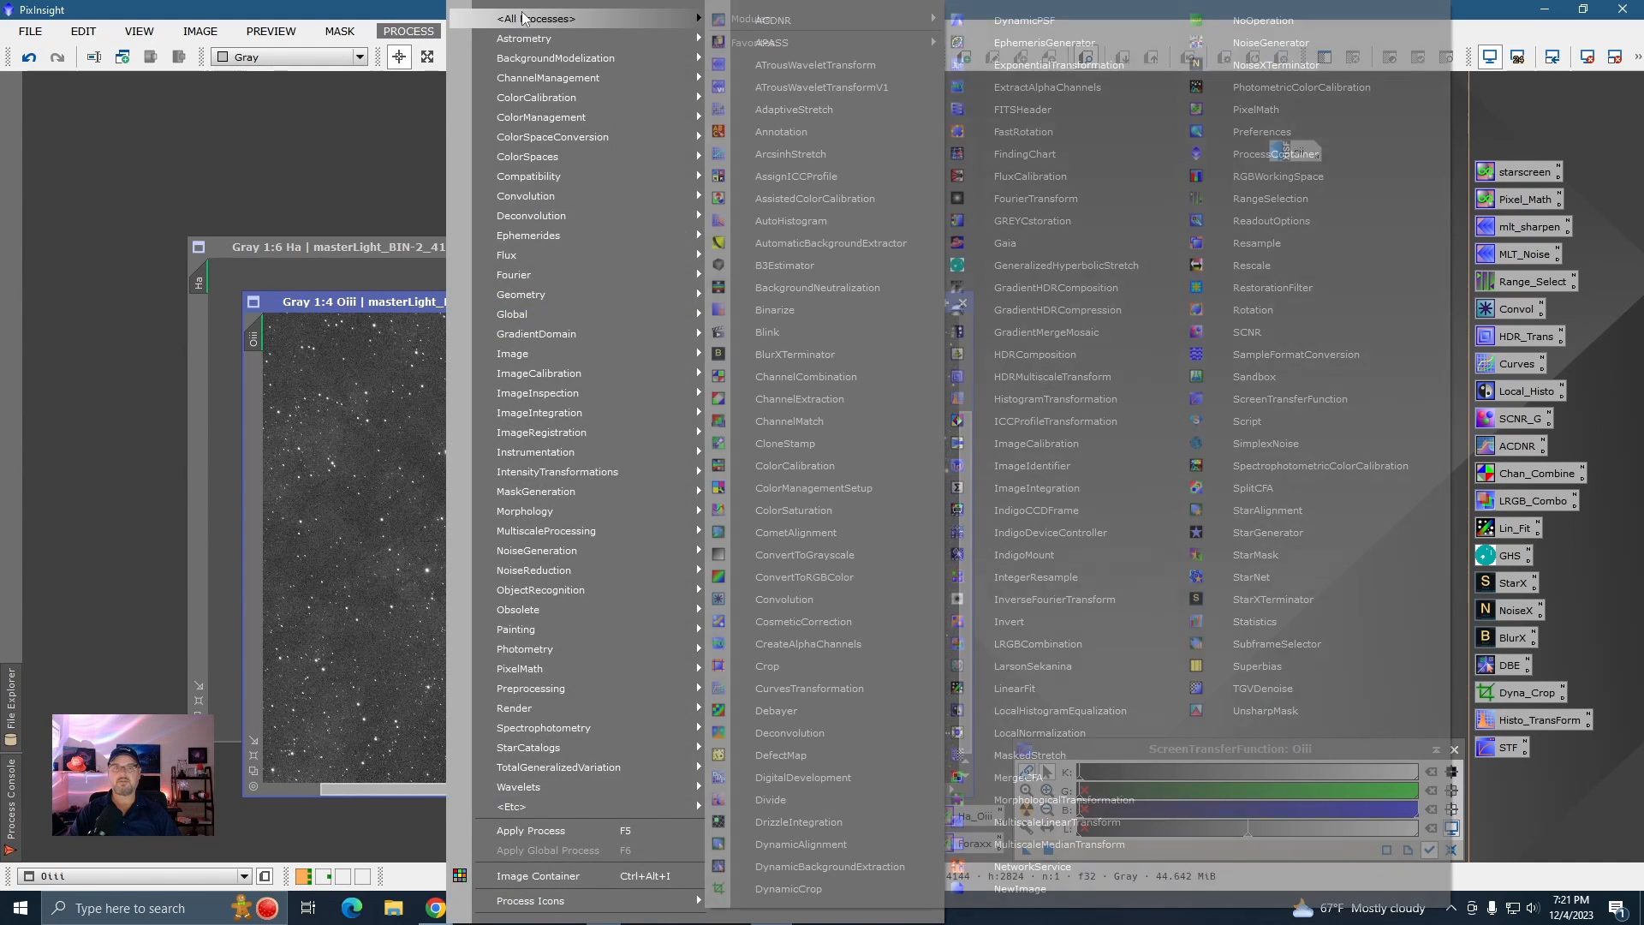
{"action": "left_click", "coordinate": [1148, 132]}
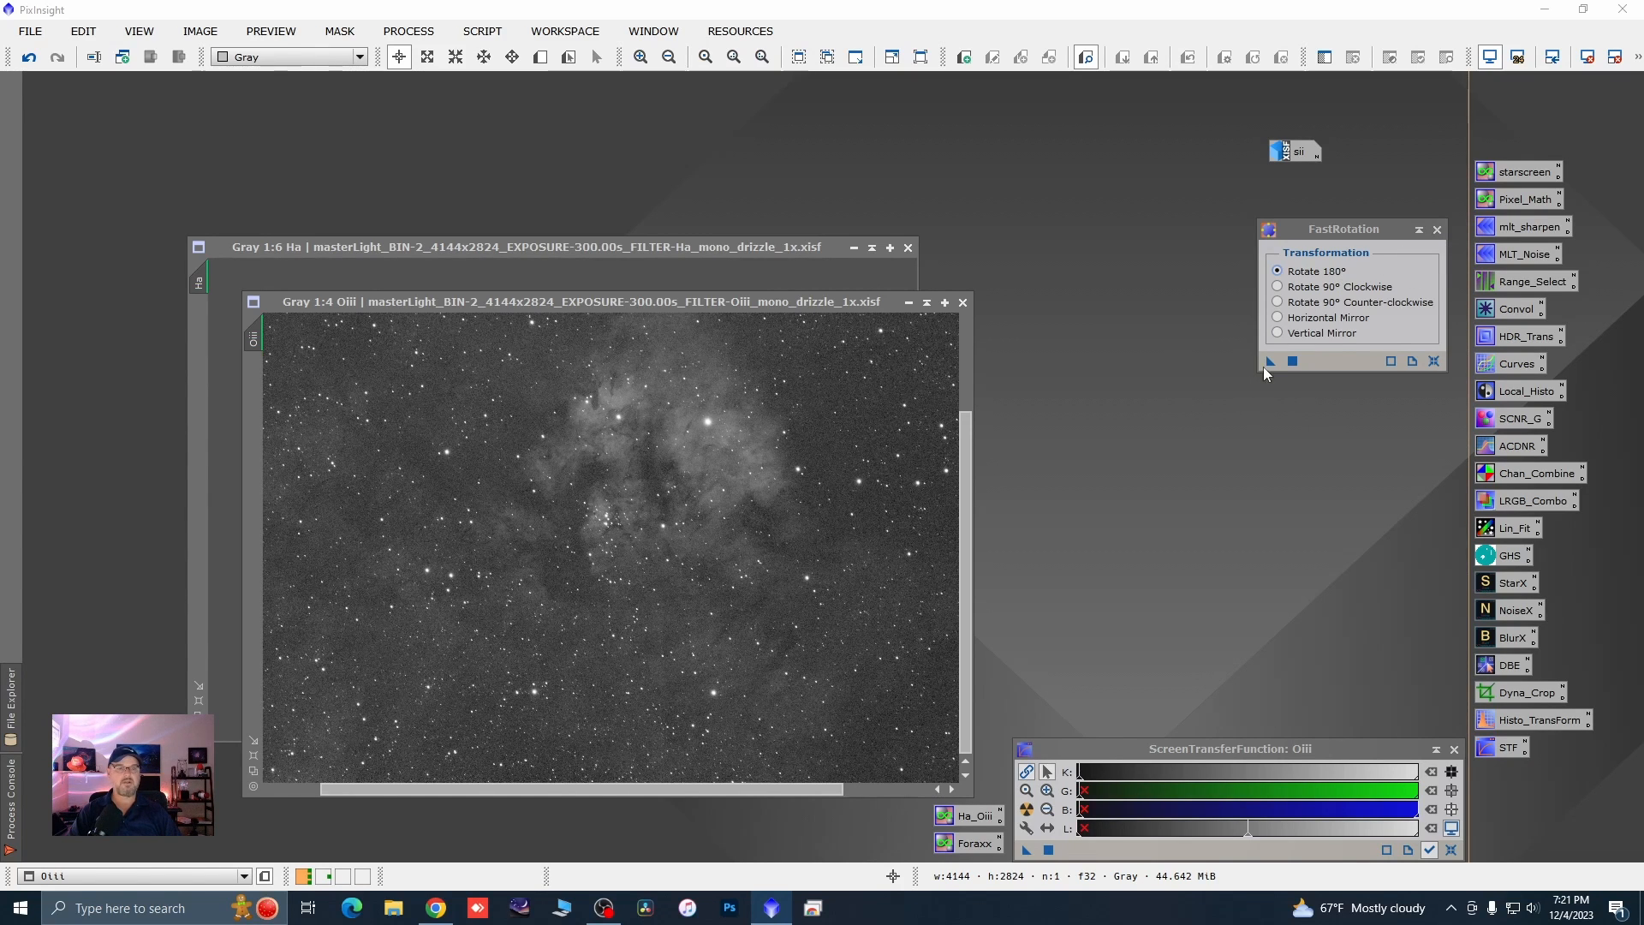
{"action": "left_click_drag", "start_coordinate": [1270, 360], "coordinate": [927, 424]}
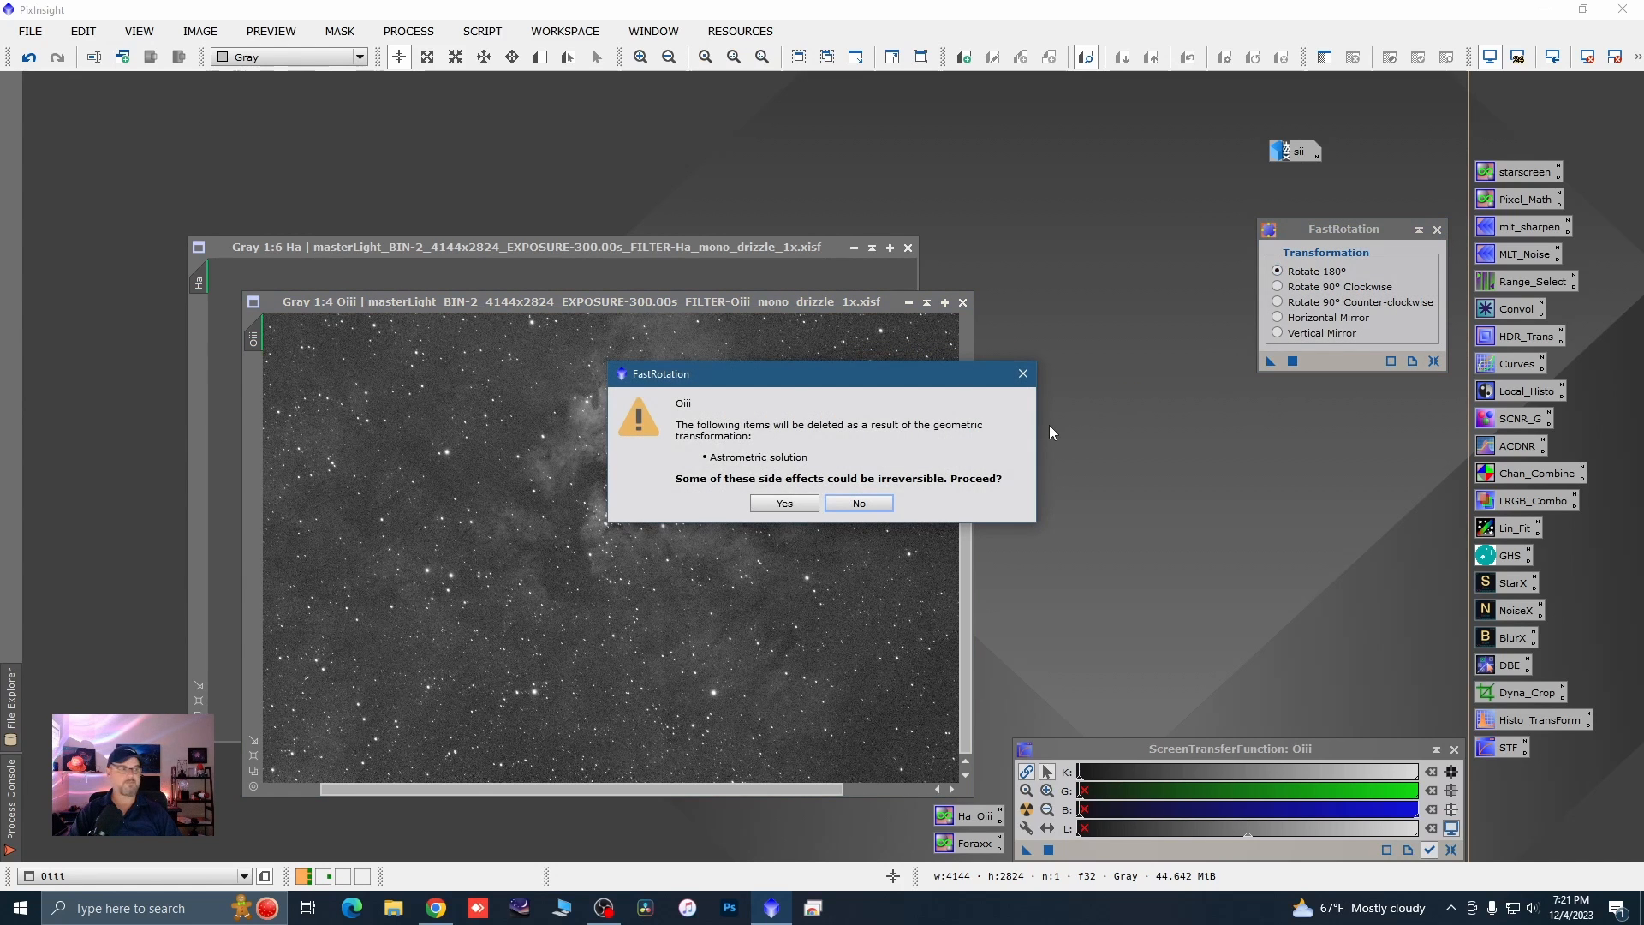
{"action": "left_click", "coordinate": [784, 502]}
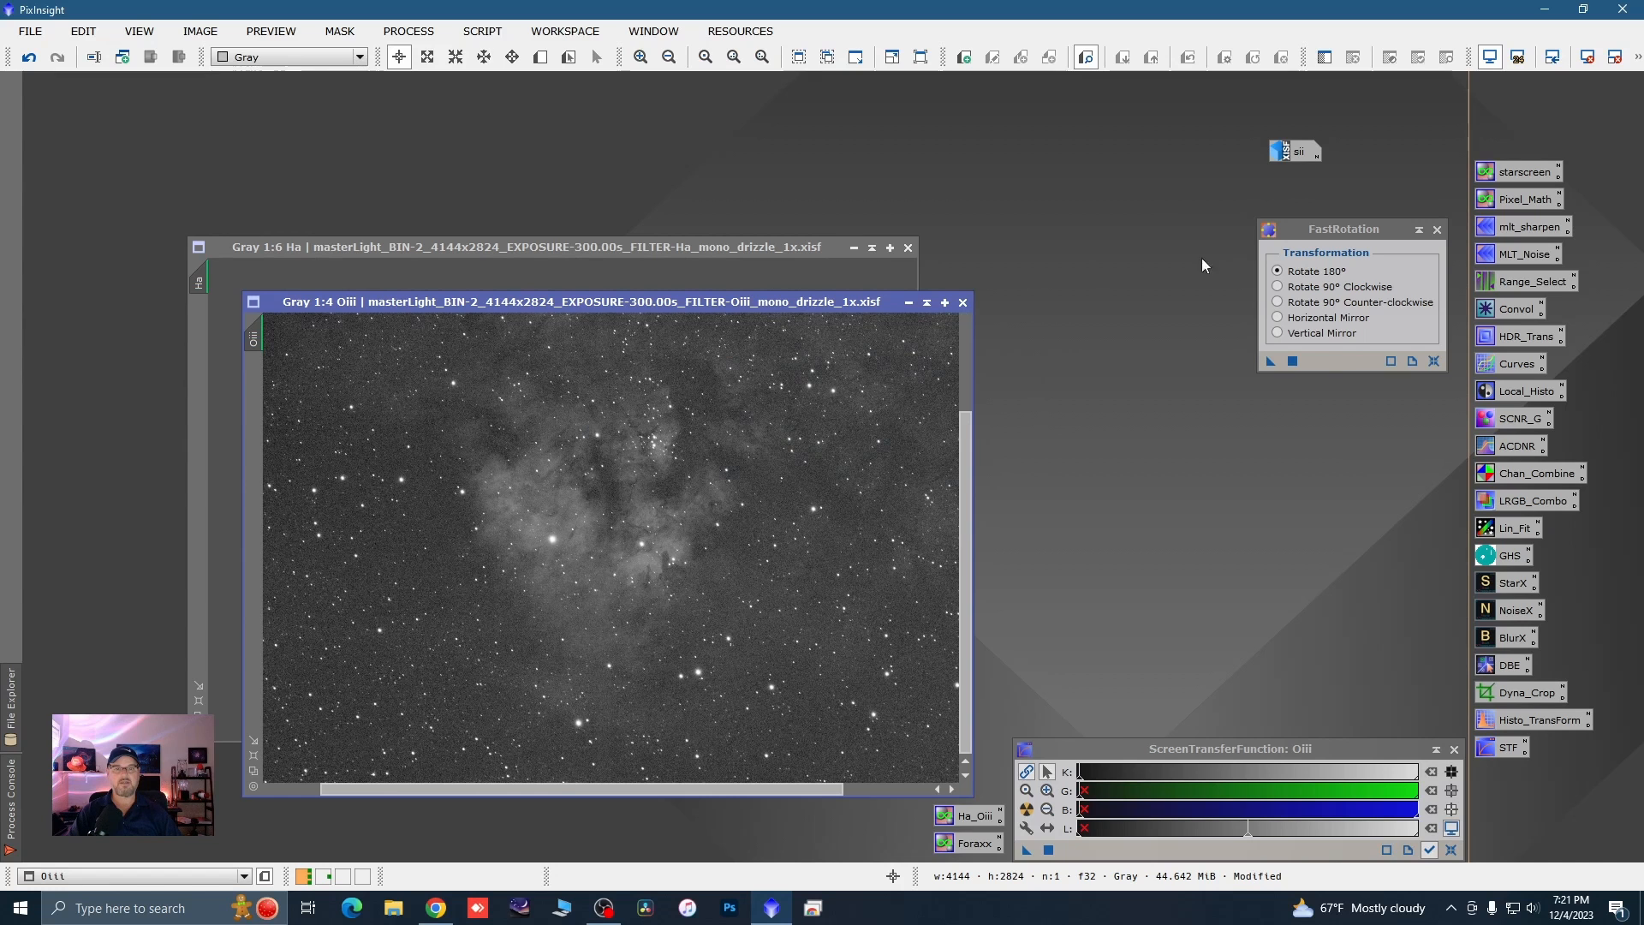
- Restore the sii image, rotate it by 180° while accepting the loss of its astrometric solution, and close FastRotation
{"action": "double_click", "coordinate": [1285, 151]}
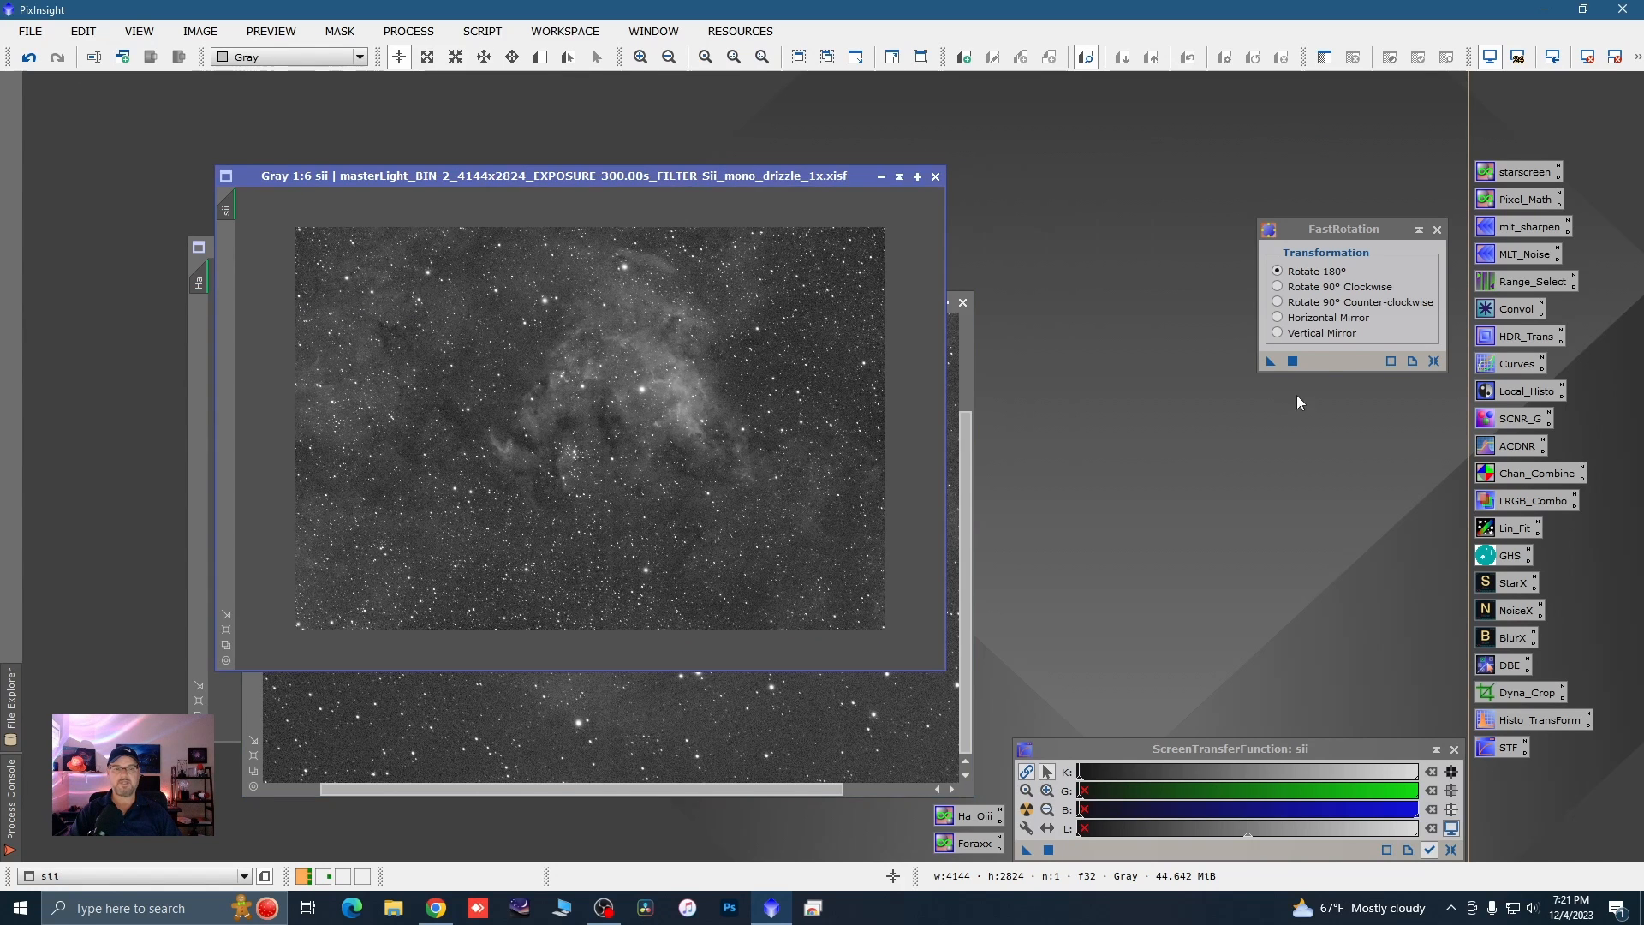
{"action": "left_click_drag", "start_coordinate": [1270, 361], "coordinate": [823, 454]}
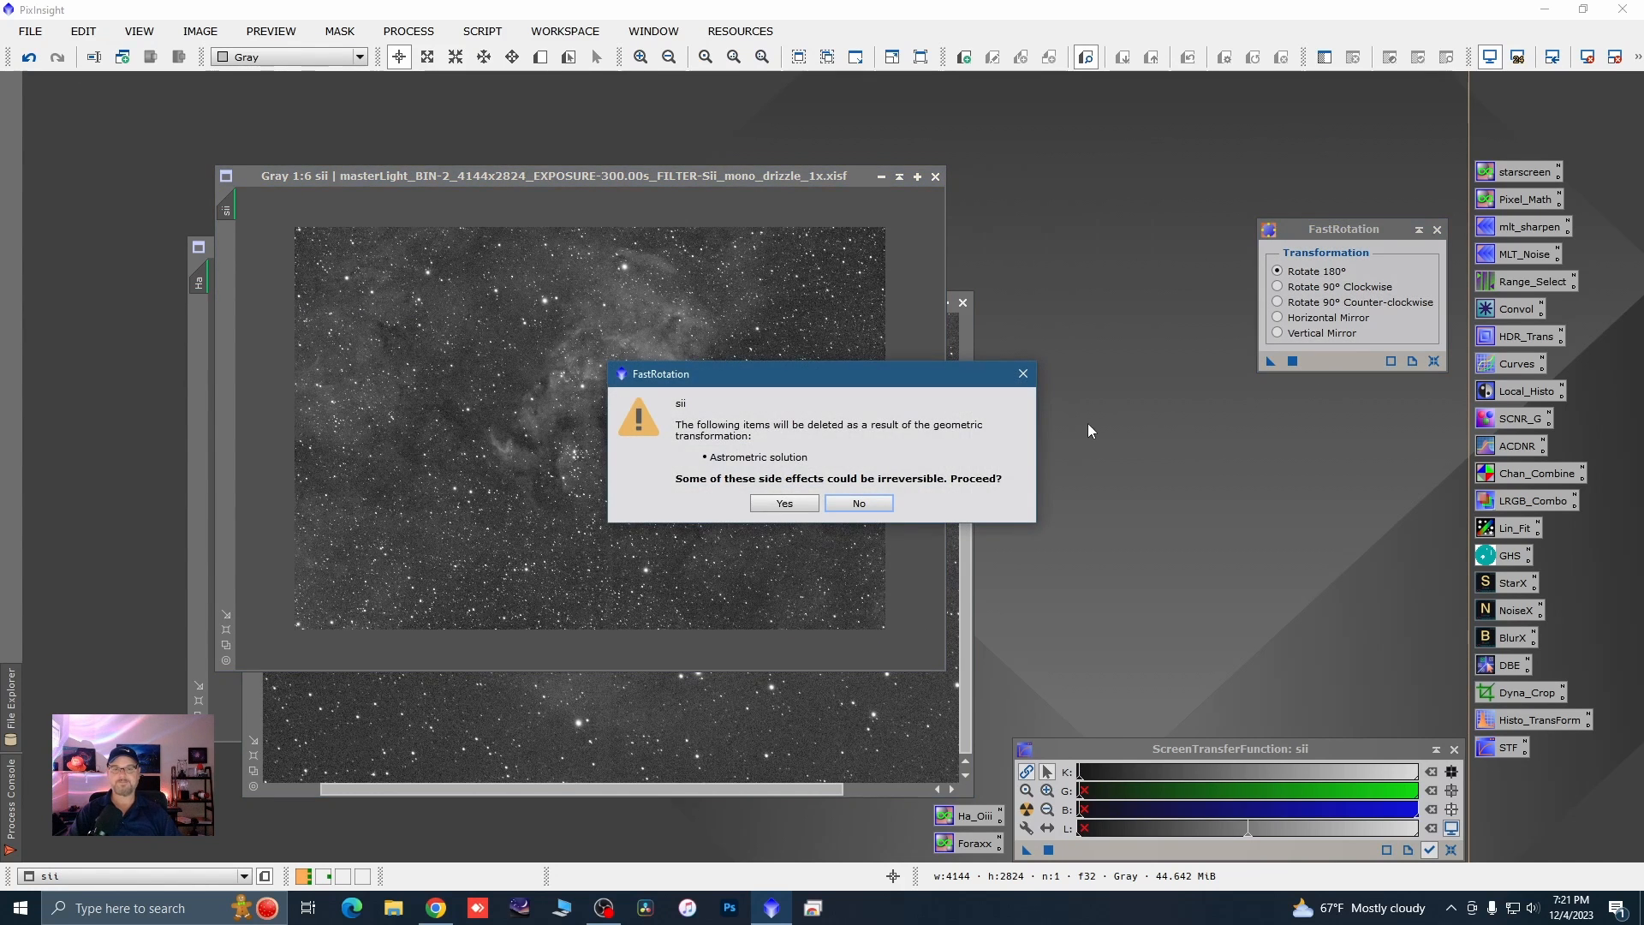
{"action": "left_click", "coordinate": [788, 507]}
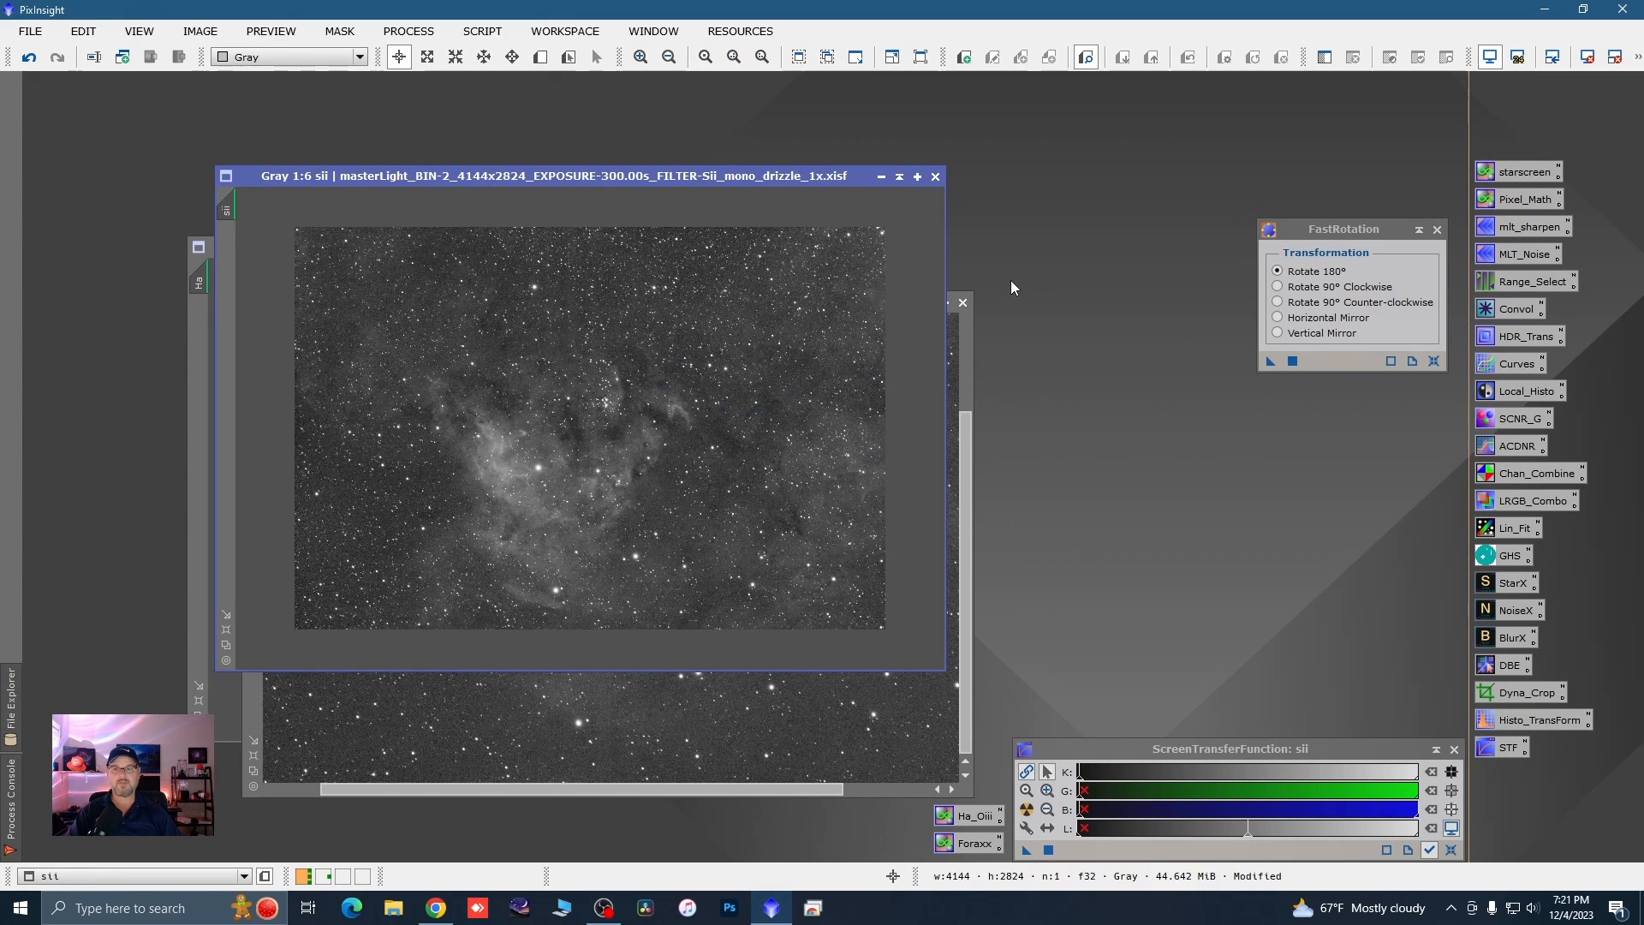
{"action": "left_click", "coordinate": [1438, 231]}
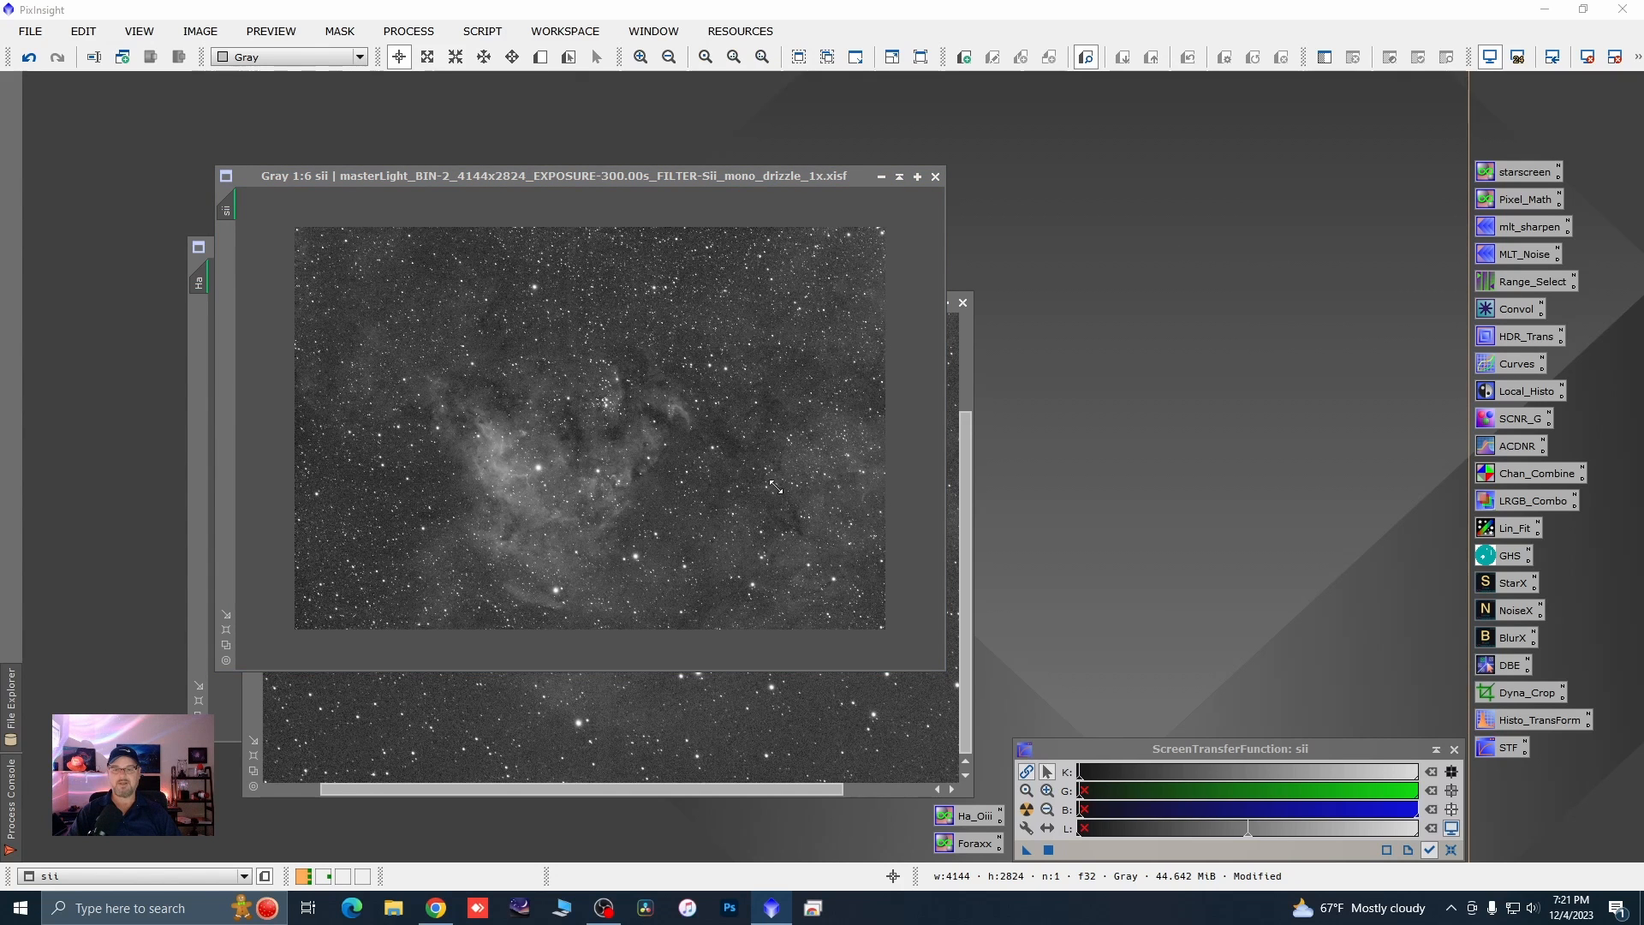
- Minimize the sii image and examine the nebula detail in the rotated Oiii image, close up and as a whole
{"action": "left_click", "coordinate": [882, 176]}
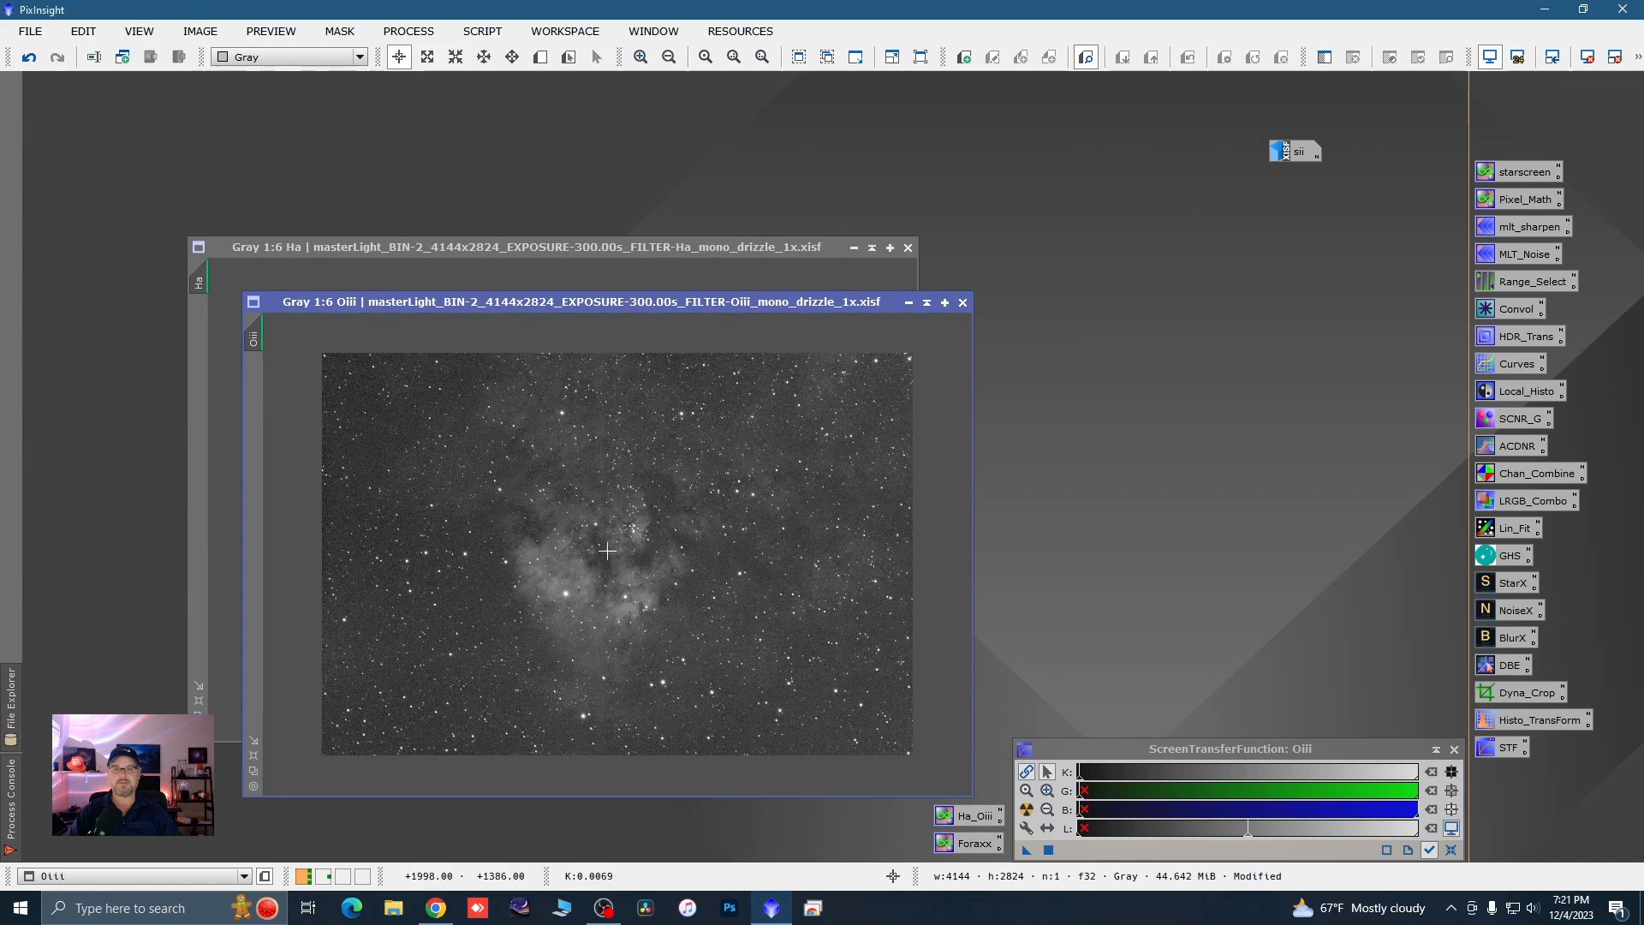
{"action": "scroll", "coordinate": [548, 514], "scroll_direction": "up", "scroll_amount": 1}
{"action": "scroll", "coordinate": [536, 524], "scroll_direction": "up", "scroll_amount": 1}
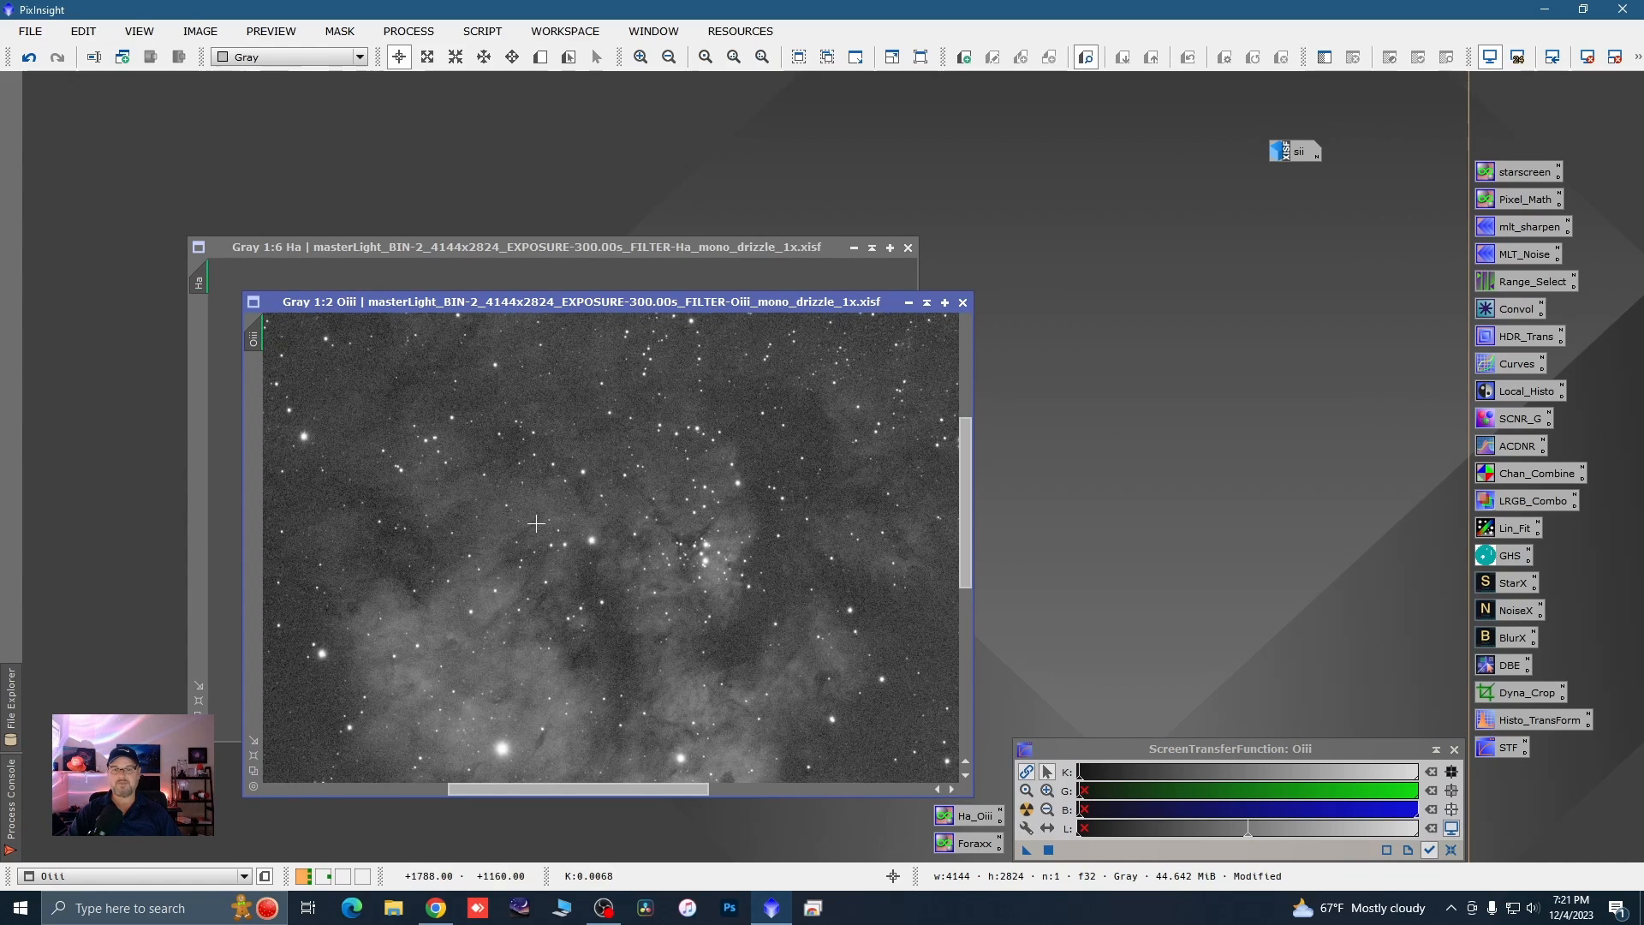
{"action": "scroll", "coordinate": [536, 523], "scroll_direction": "down", "scroll_amount": 3}
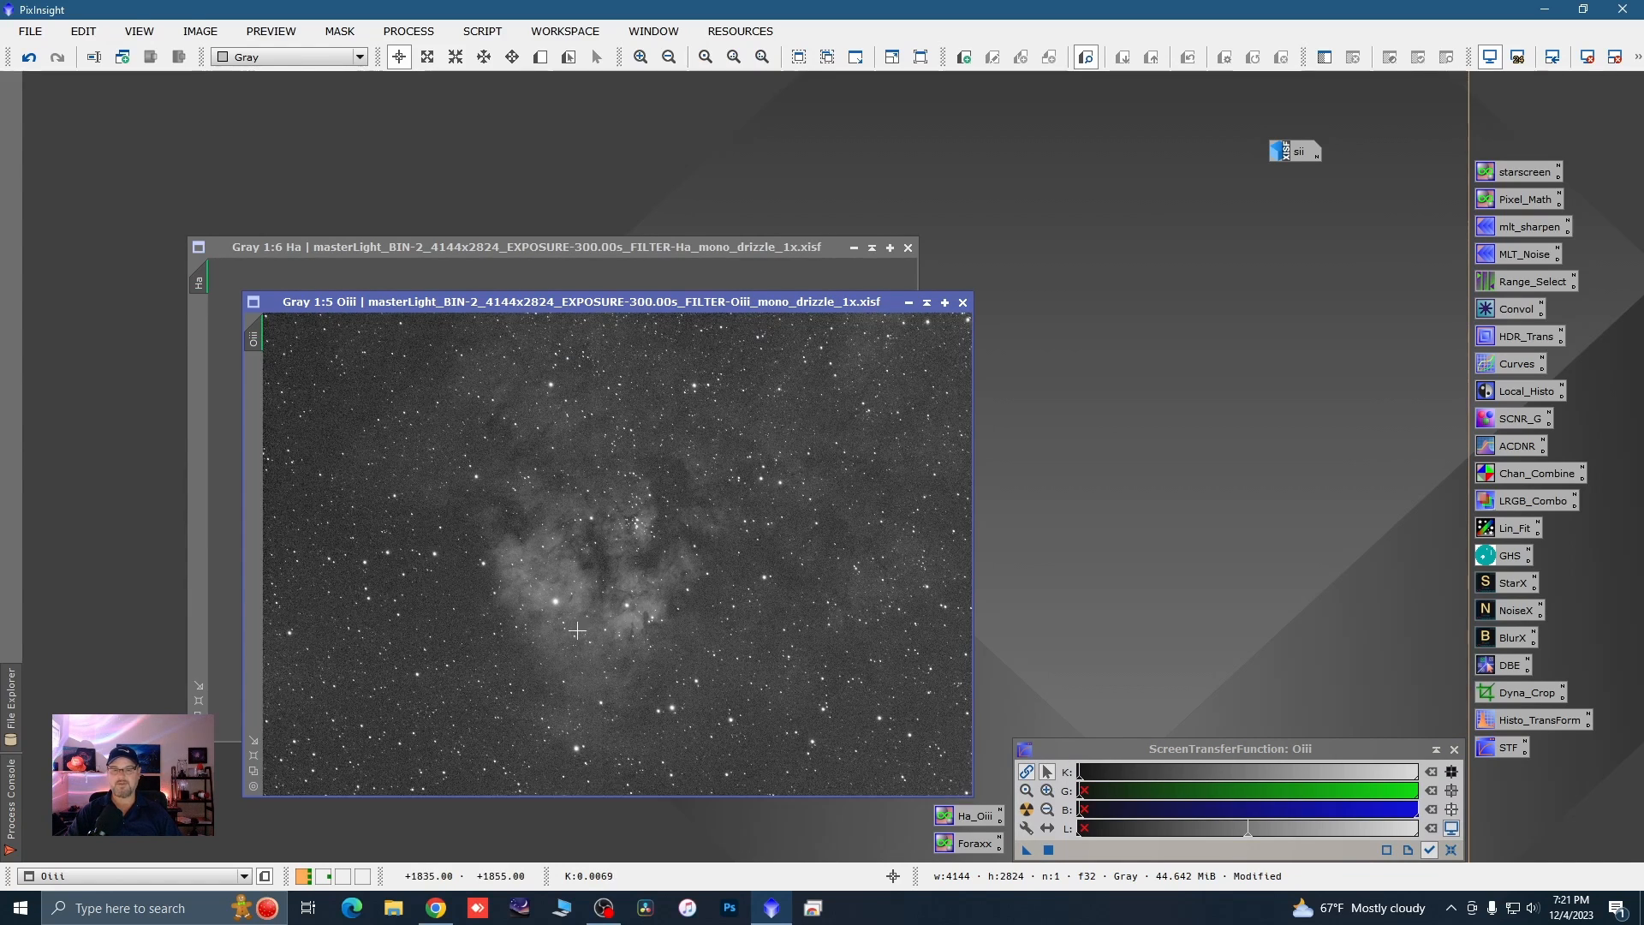
{"action": "scroll", "coordinate": [533, 368], "scroll_direction": "down", "scroll_amount": 1}
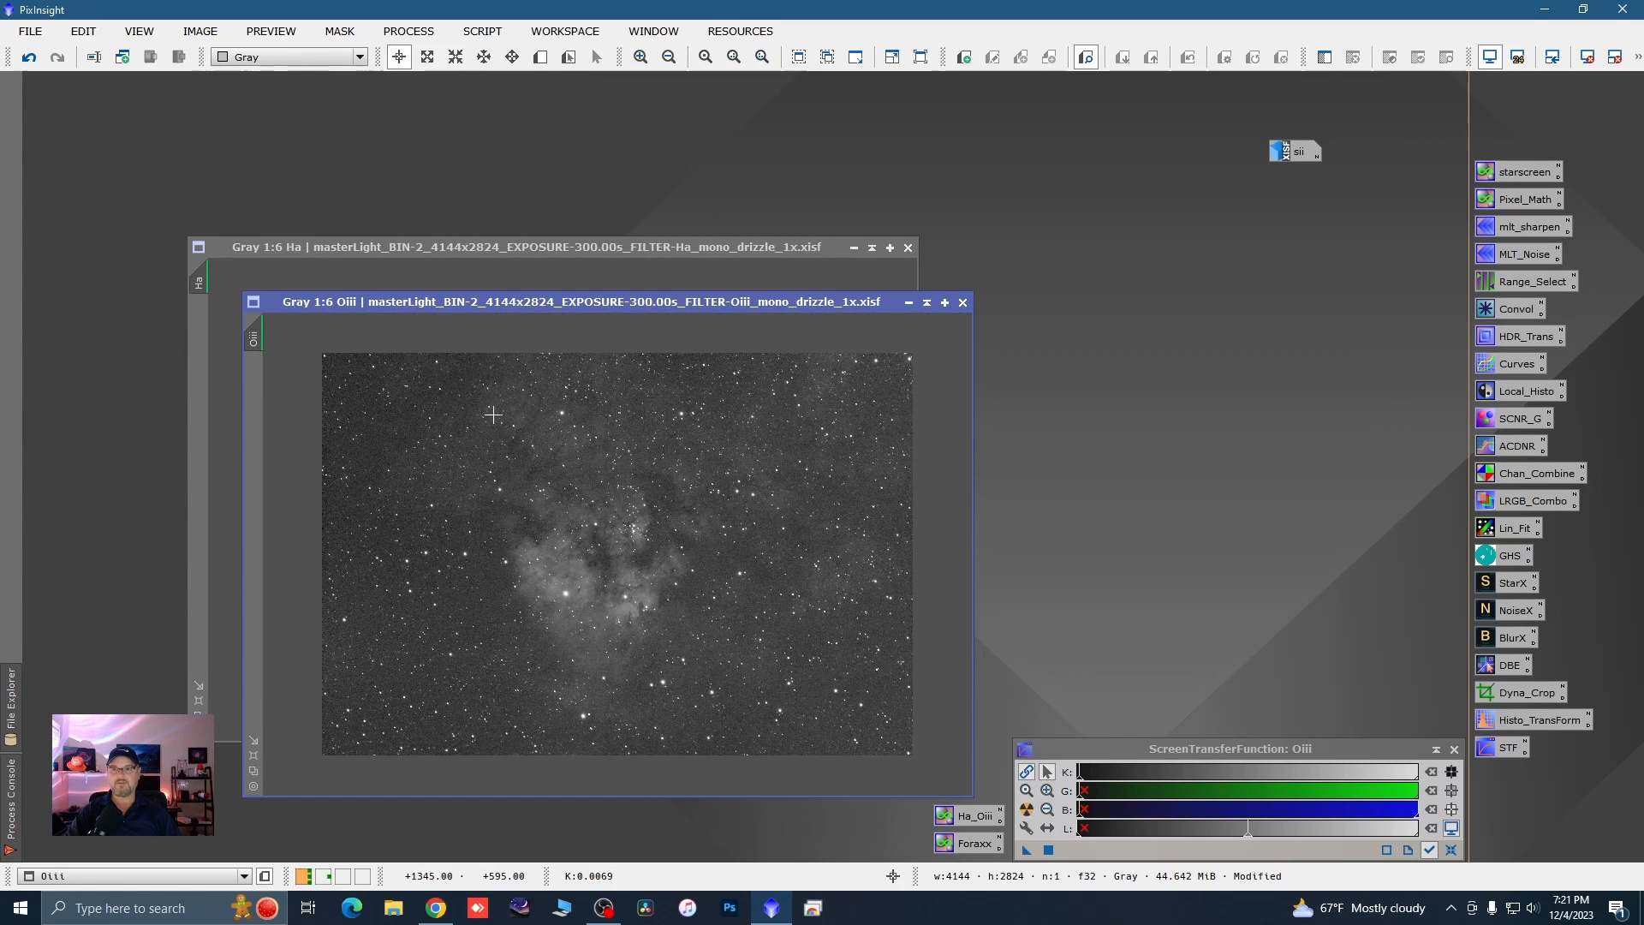
{"action": "mouse_move", "coordinate": [255, 341]}
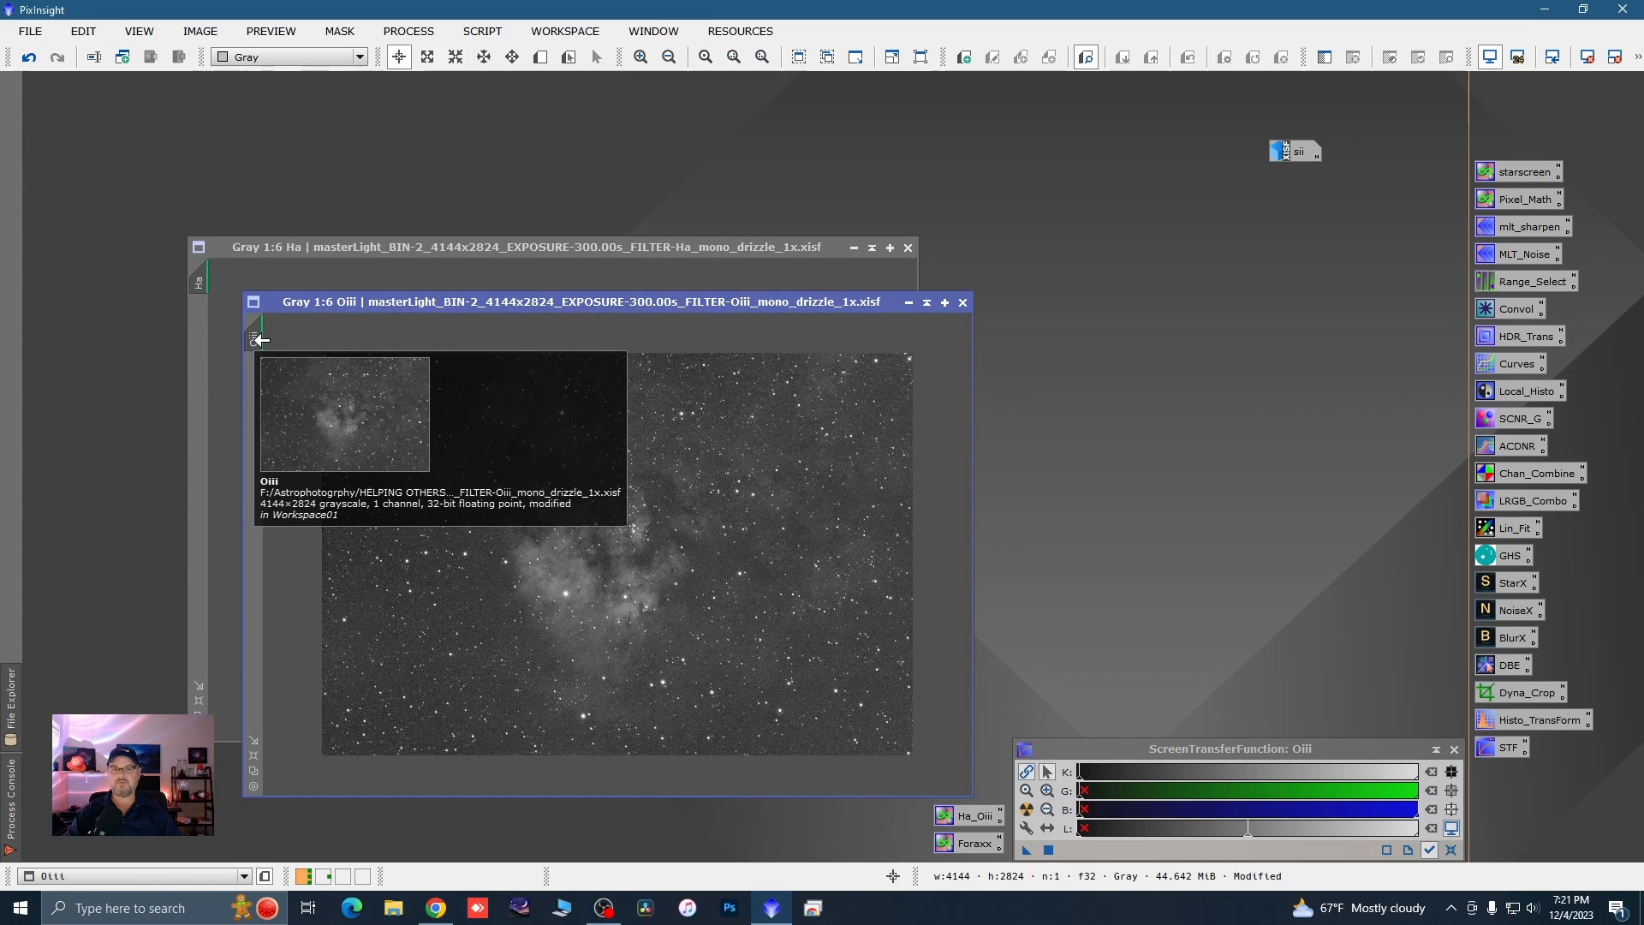
- Fit the Oiii and Ha images to their windows and place the Ha window exactly over the Oiii window
{"action": "left_click", "coordinate": [254, 774]}
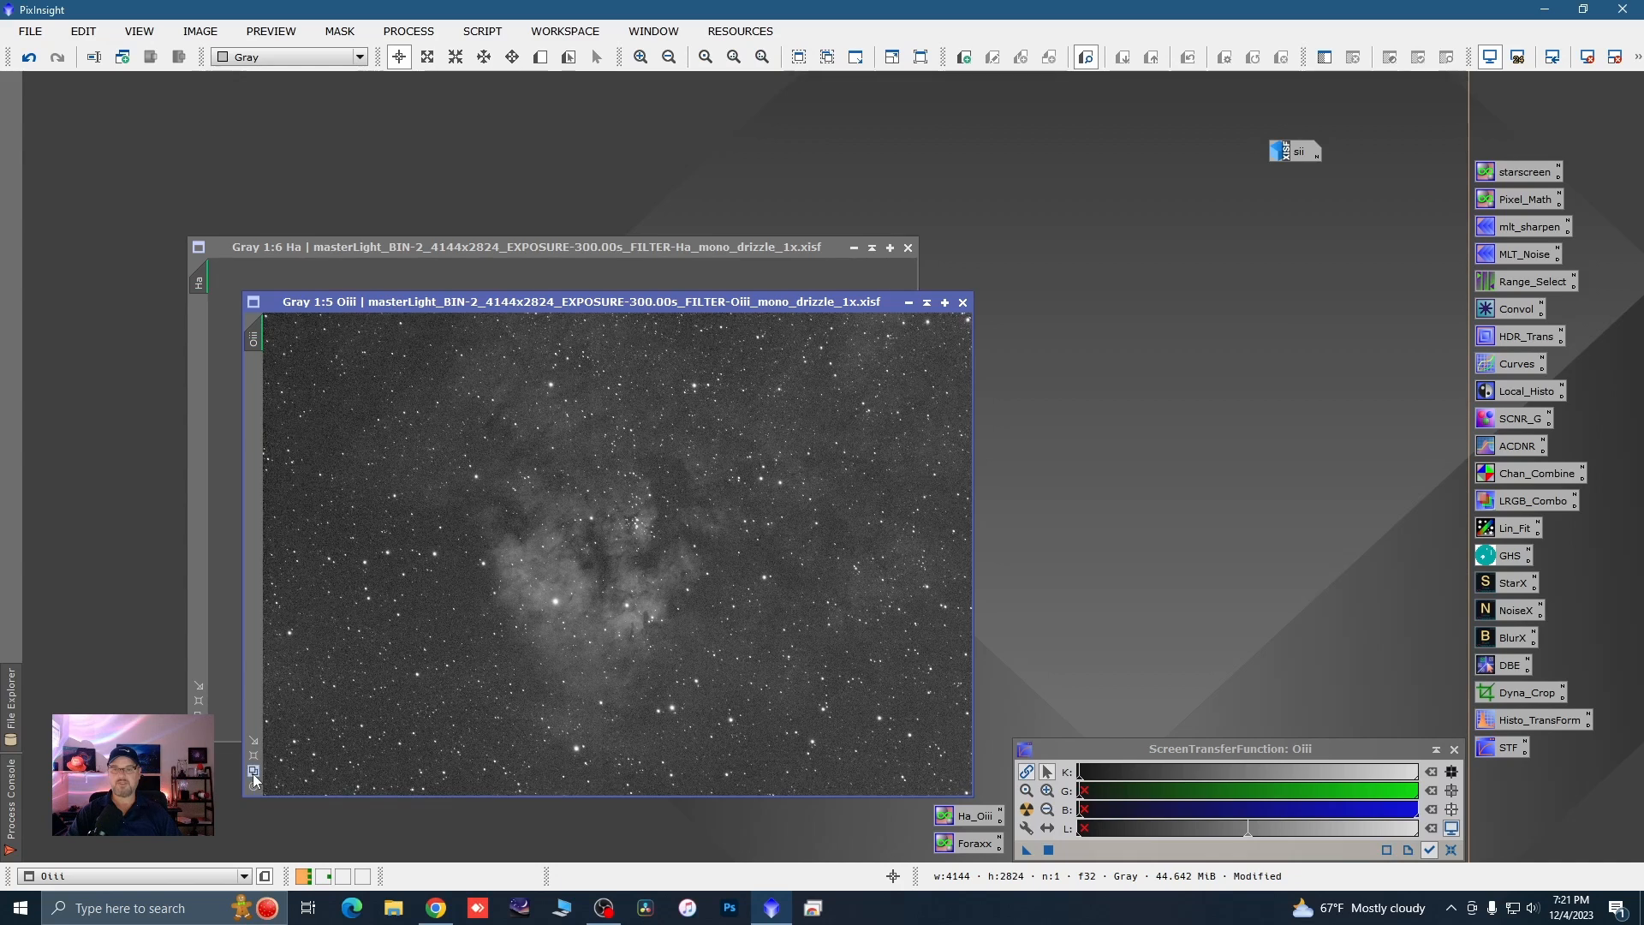
{"action": "left_click_drag", "start_coordinate": [470, 309], "coordinate": [726, 233]}
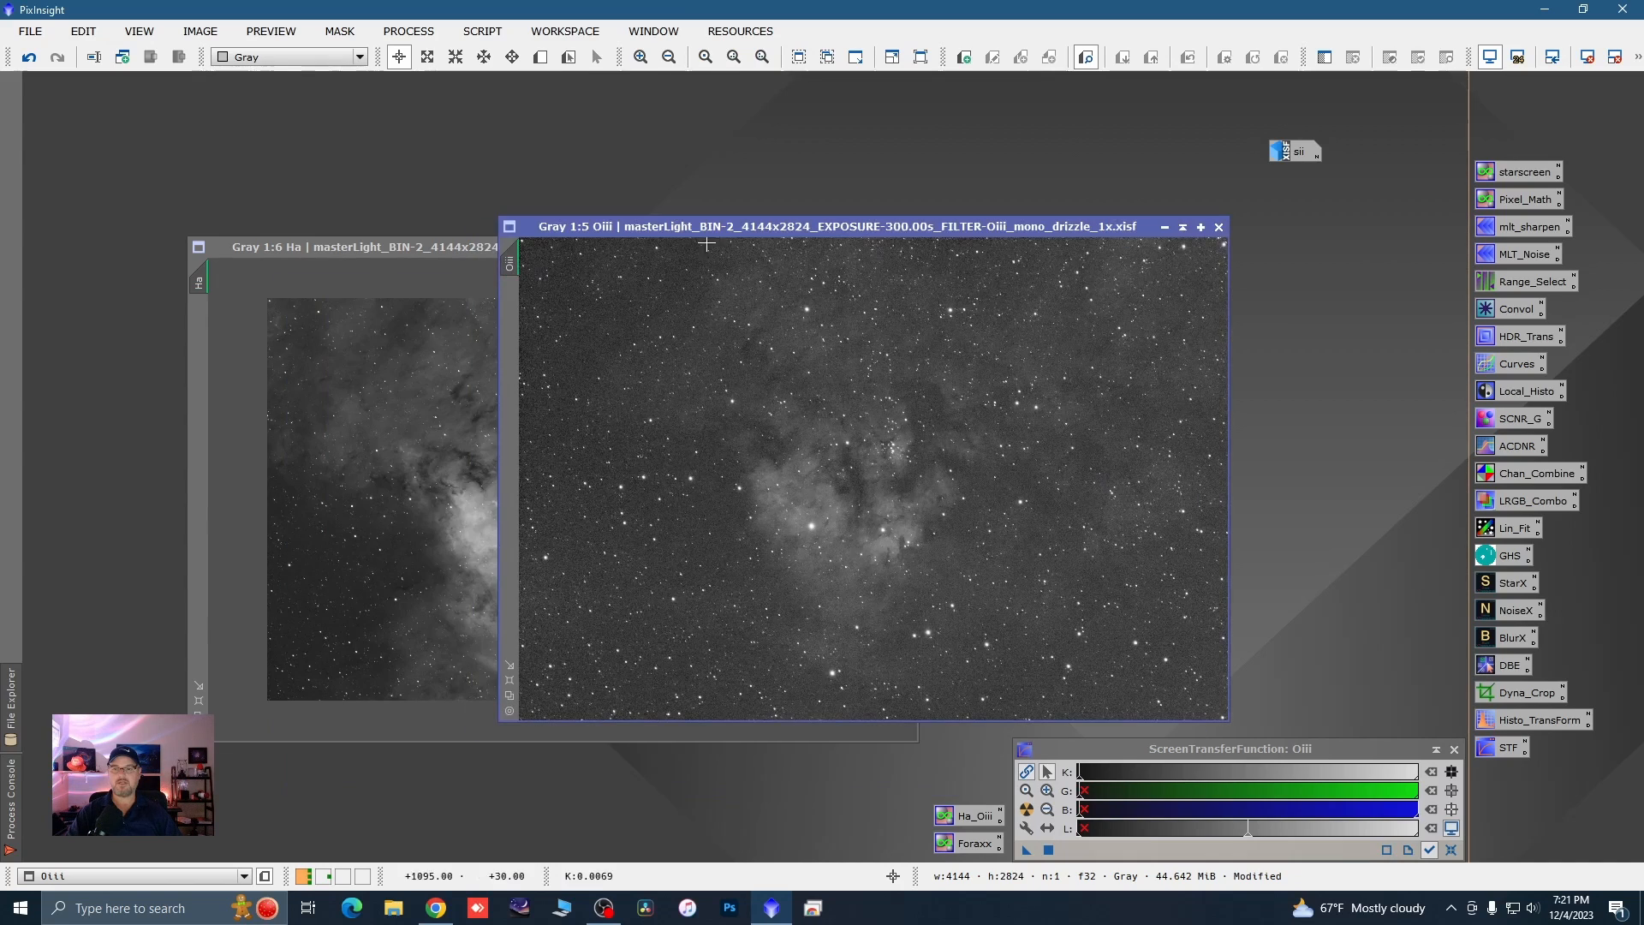
{"action": "left_click", "coordinate": [198, 701]}
{"action": "left_click_drag", "start_coordinate": [536, 251], "coordinate": [845, 228]}
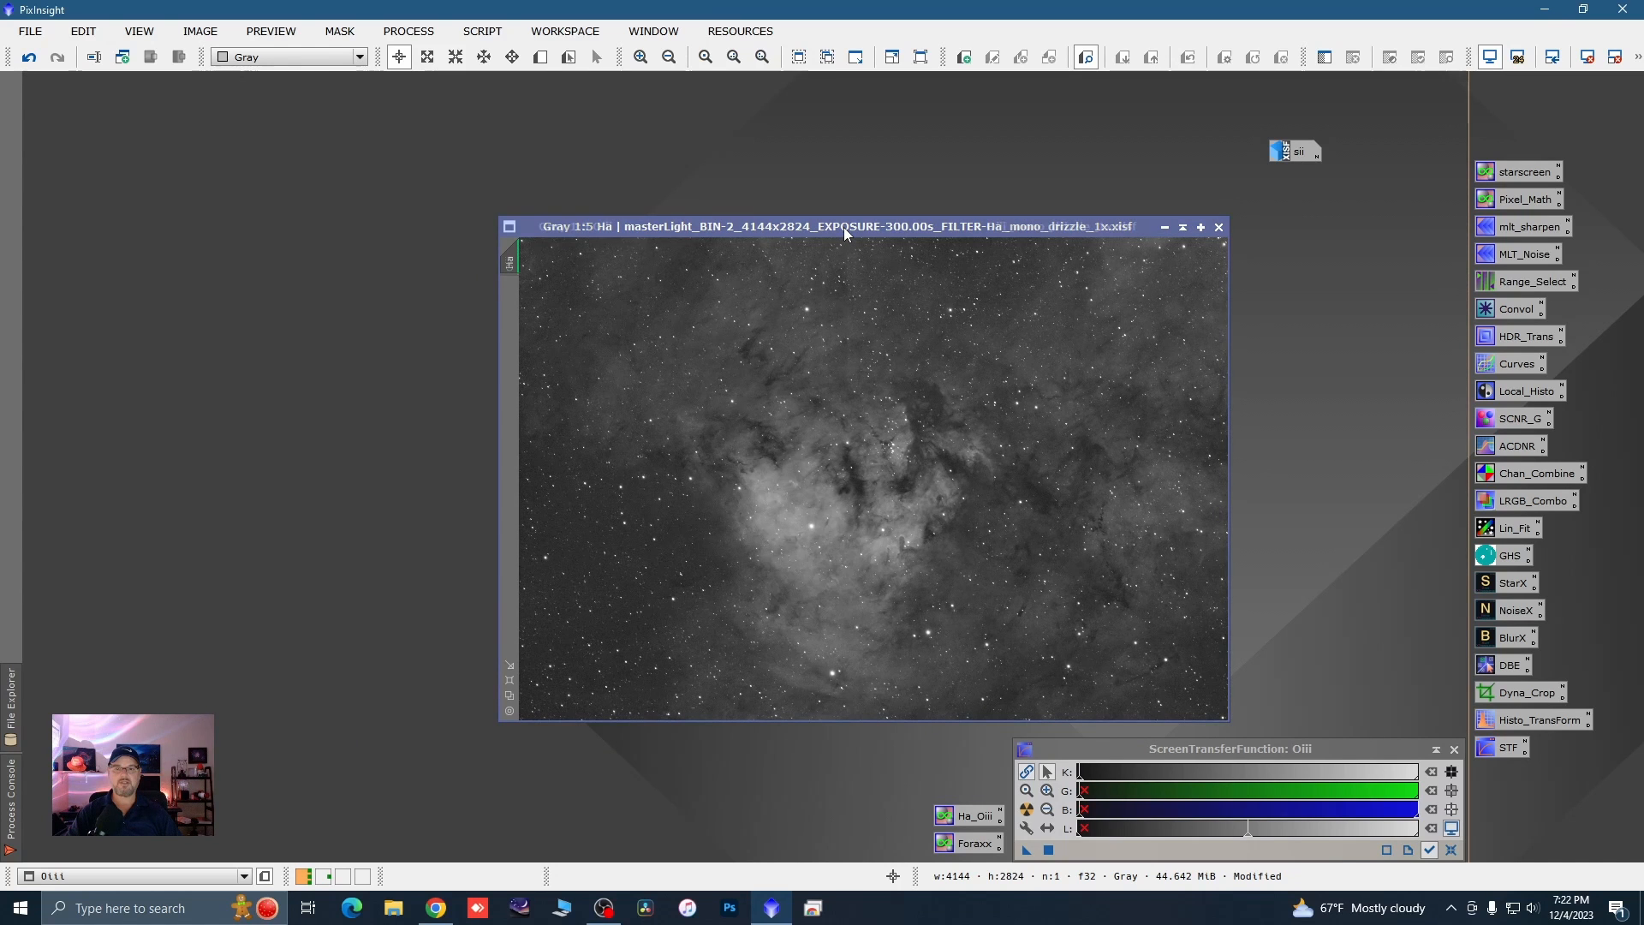
- Restore the sii image, fit it to its window and align it exactly over the Ha and Oiii windows
{"action": "double_click", "coordinate": [1298, 154]}
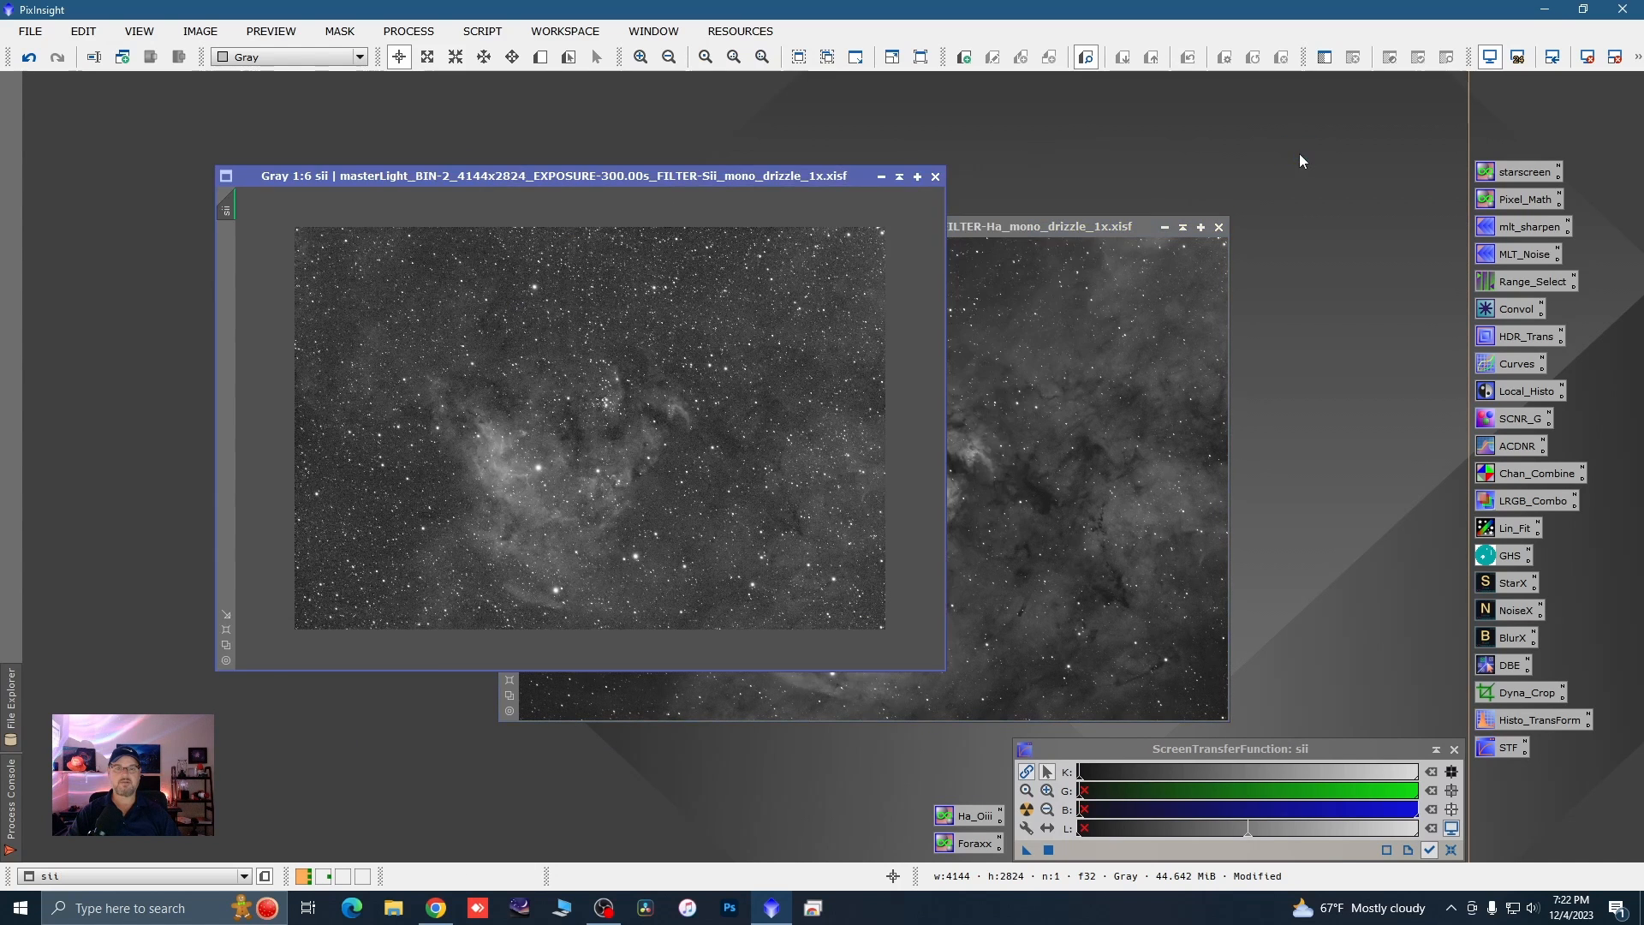
{"action": "left_click", "coordinate": [228, 655]}
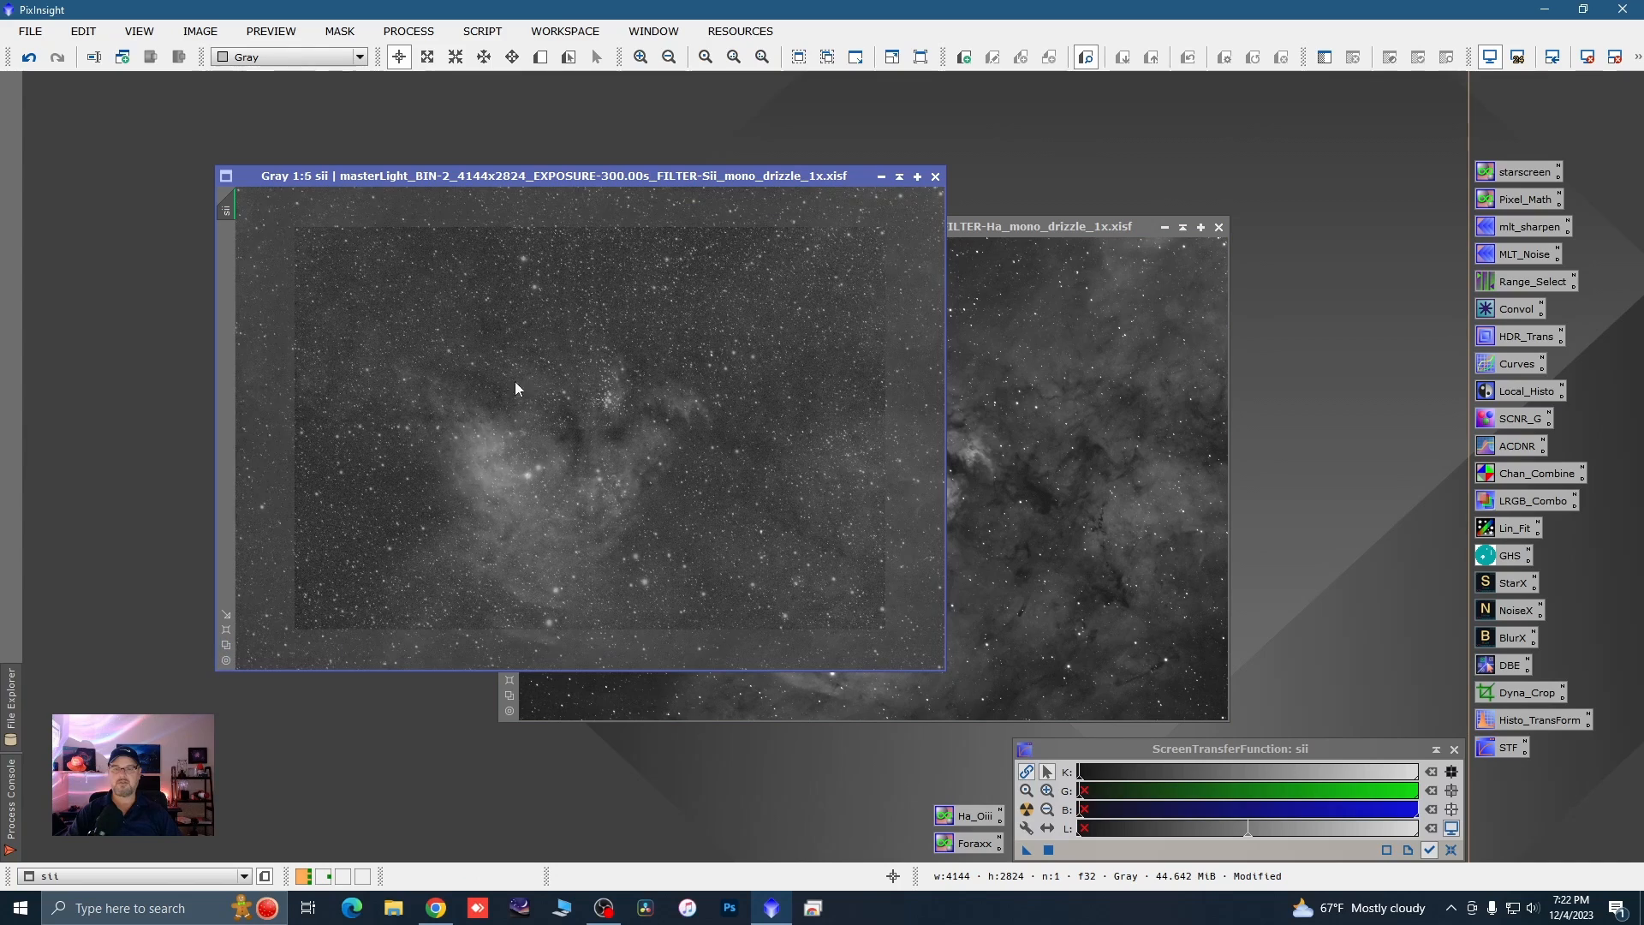
{"action": "left_click_drag", "start_coordinate": [636, 180], "coordinate": [890, 231]}
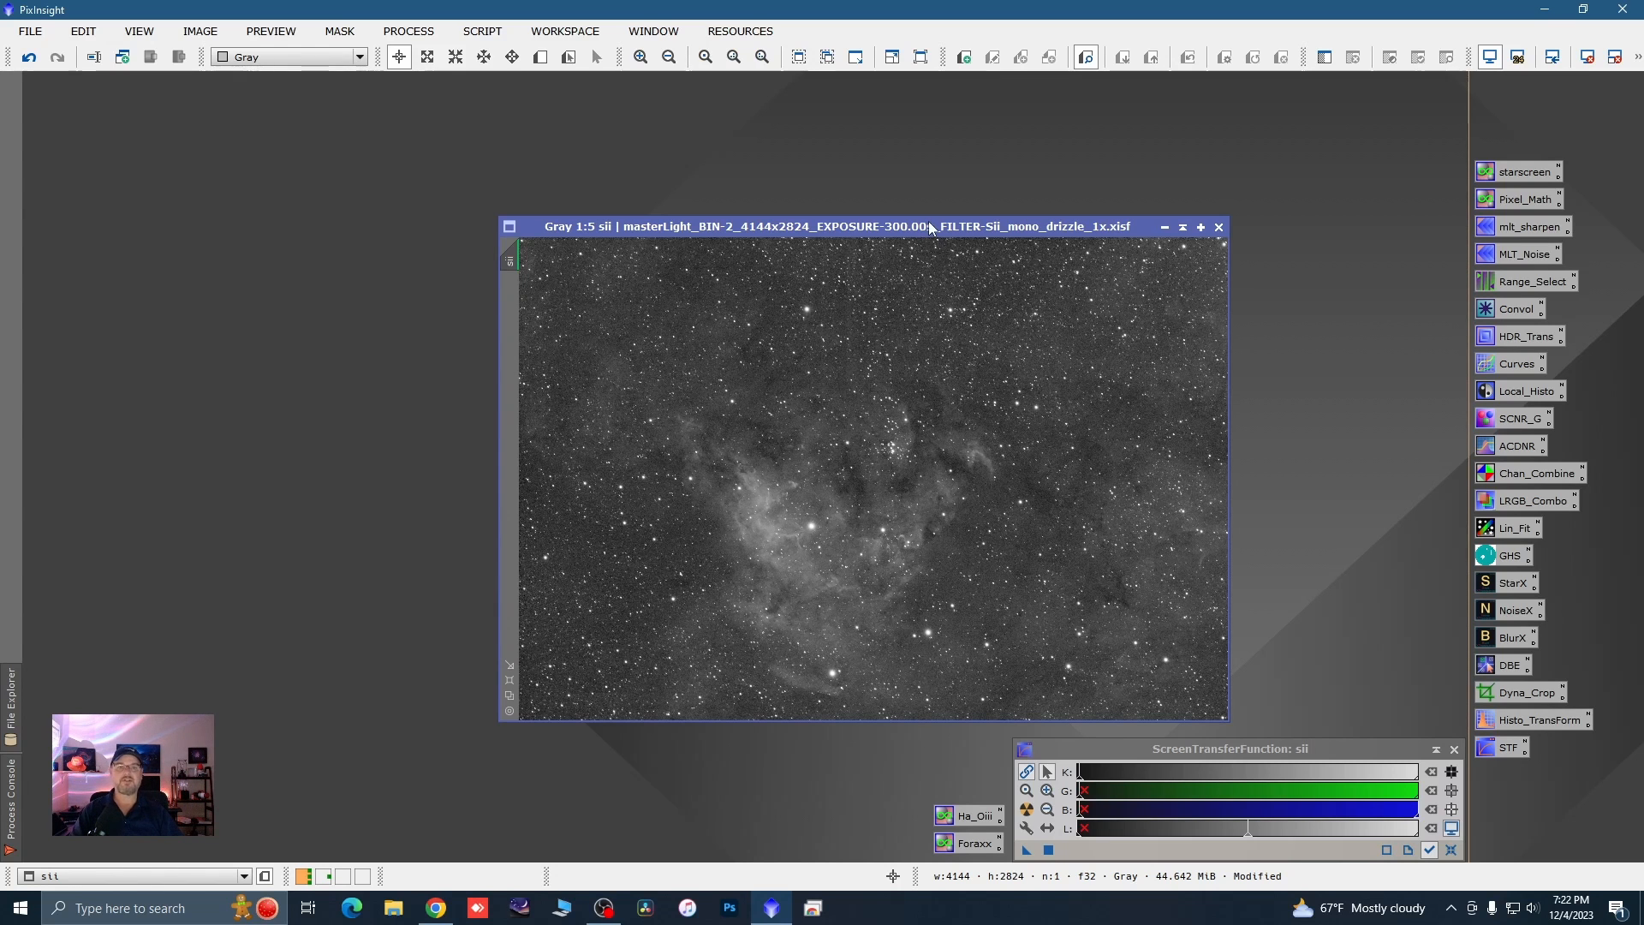
- Spread the stacked image windows apart, moving sii and Ha off the Oiii window so all three are accessible
{"action": "left_click_drag", "start_coordinate": [929, 221], "coordinate": [727, 221]}
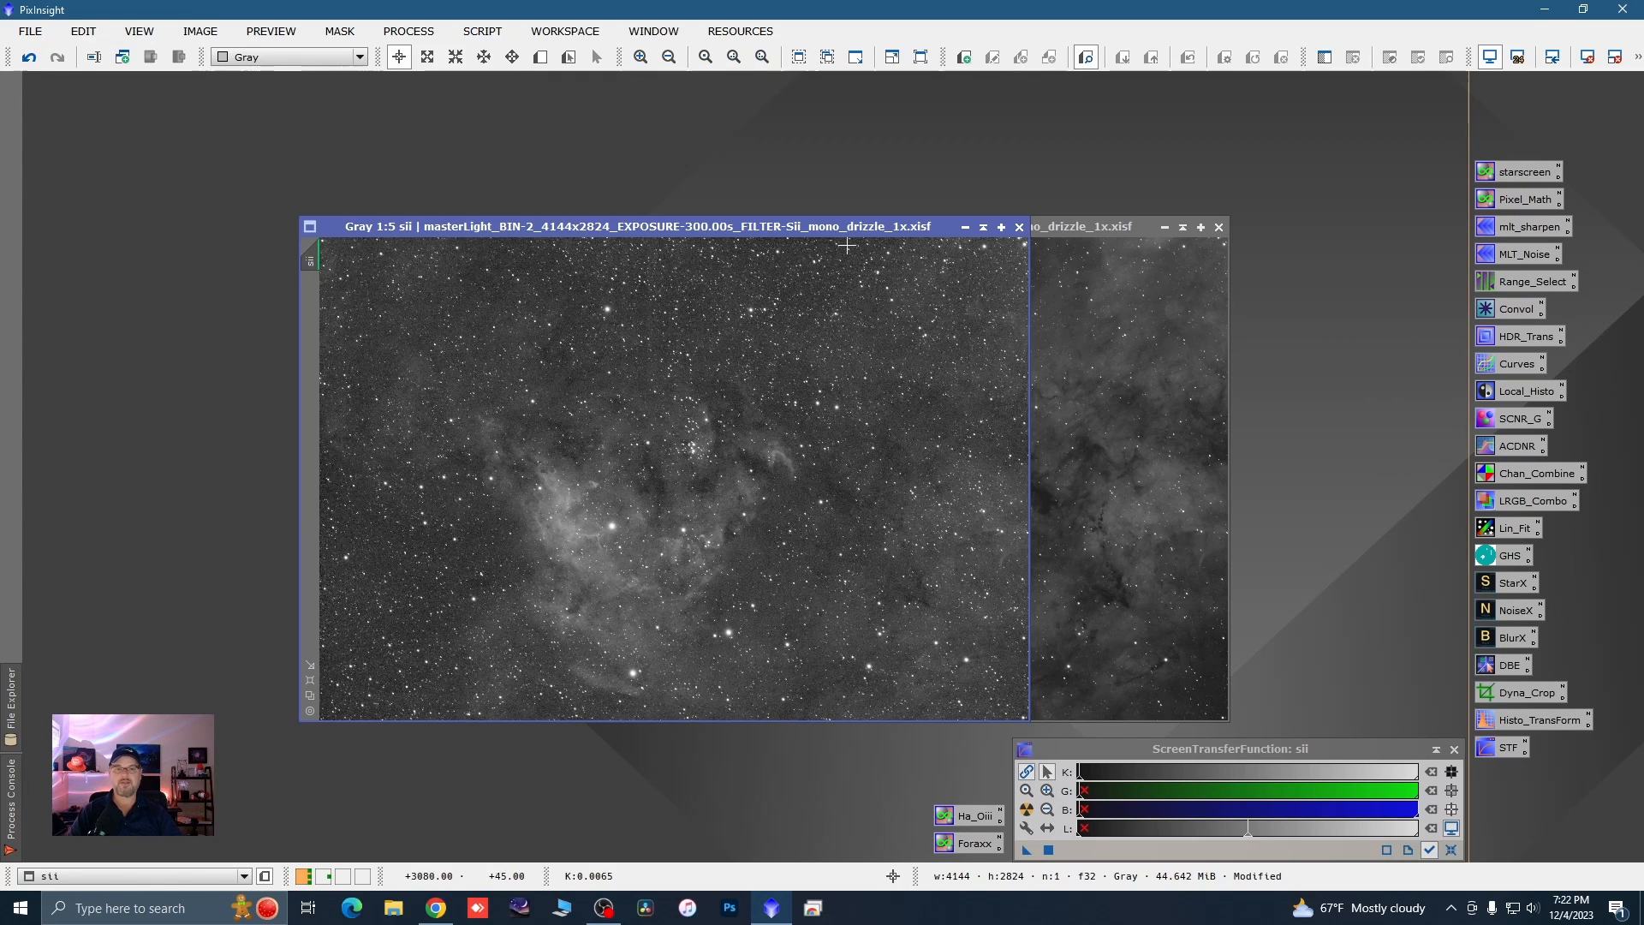
{"action": "left_click_drag", "start_coordinate": [867, 228], "coordinate": [744, 288]}
{"action": "left_click_drag", "start_coordinate": [921, 222], "coordinate": [818, 268]}
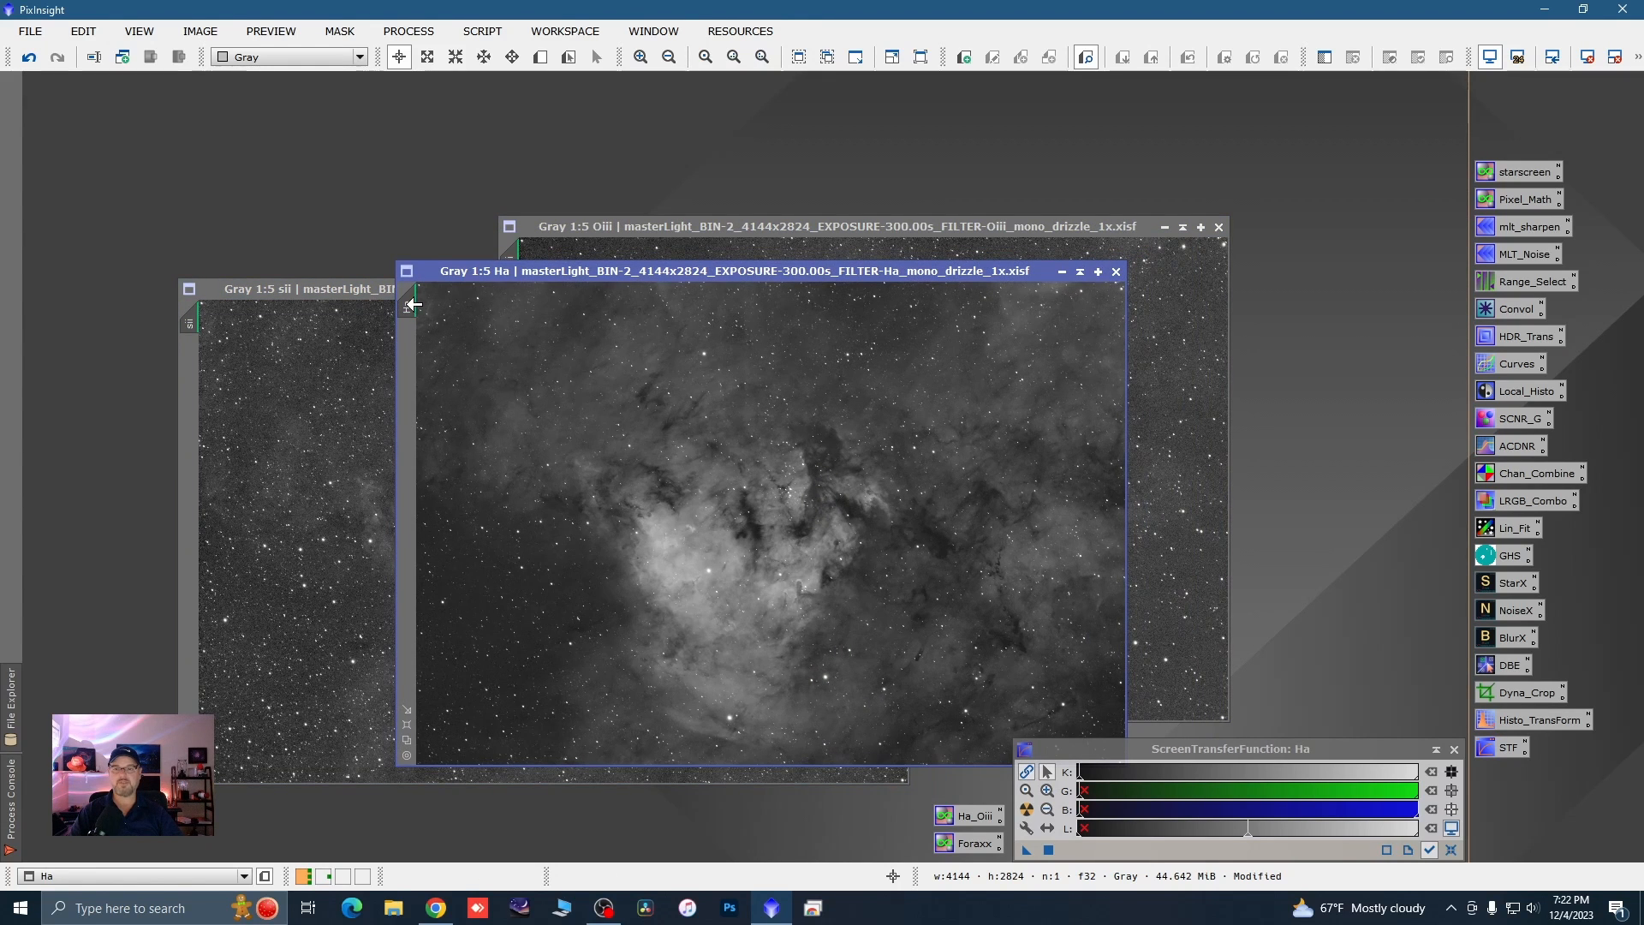
- Duplicate the Ha image and rename the copy Lum
{"action": "left_click_drag", "start_coordinate": [406, 306], "coordinate": [516, 334]}
{"action": "double_click", "coordinate": [517, 369]}
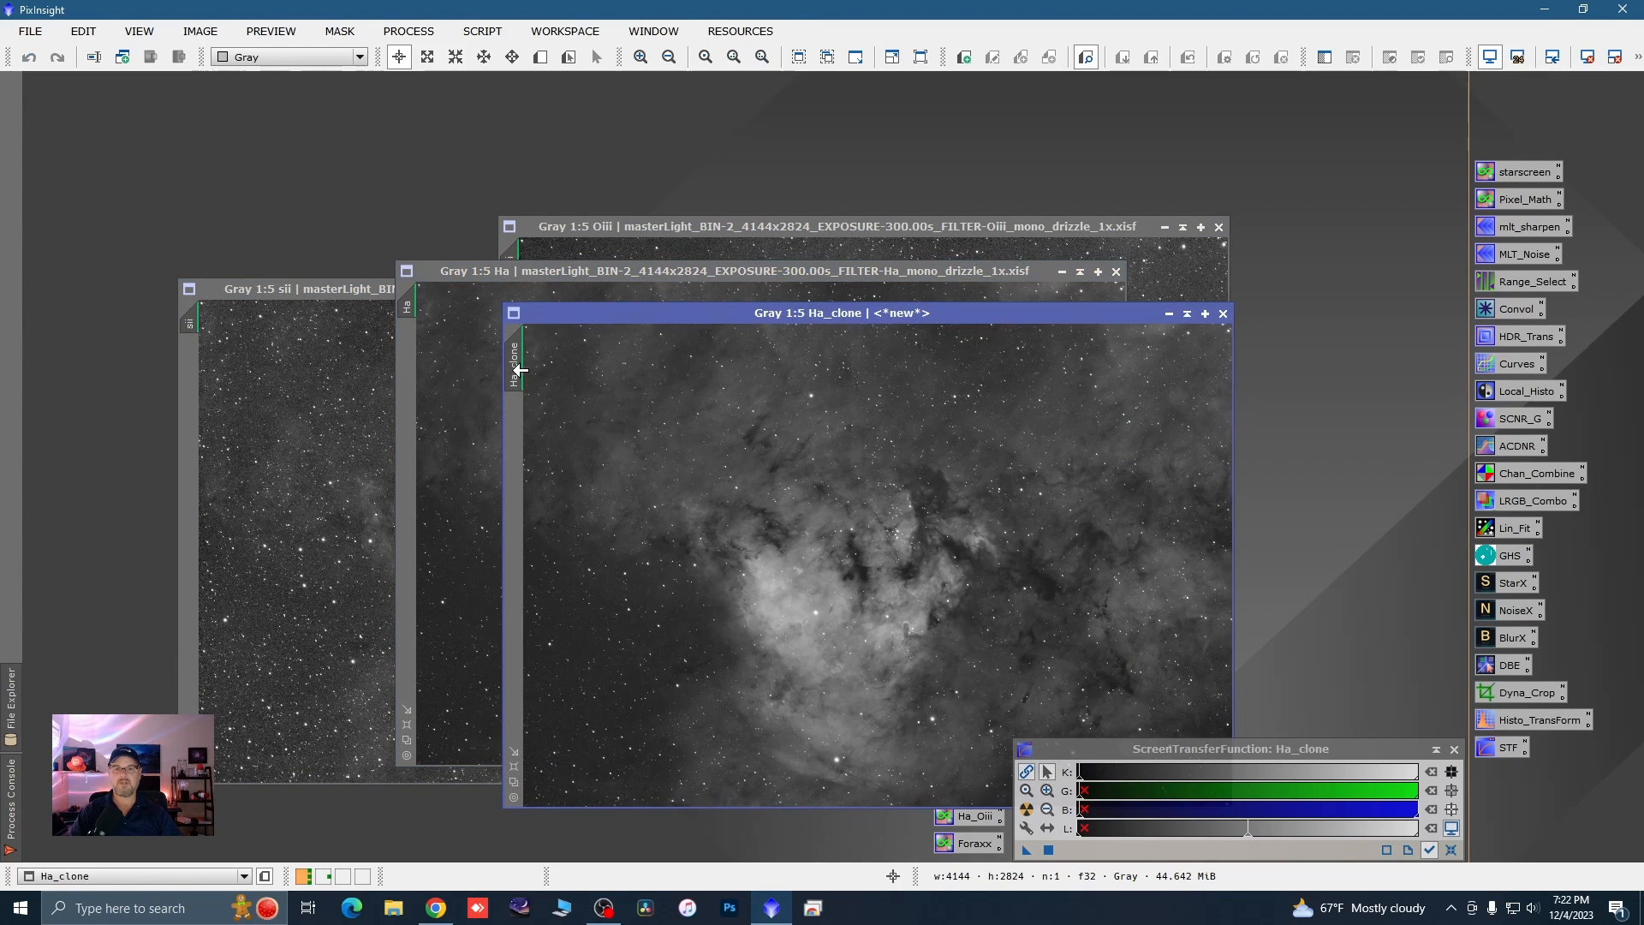
{"action": "type", "text": "L"}
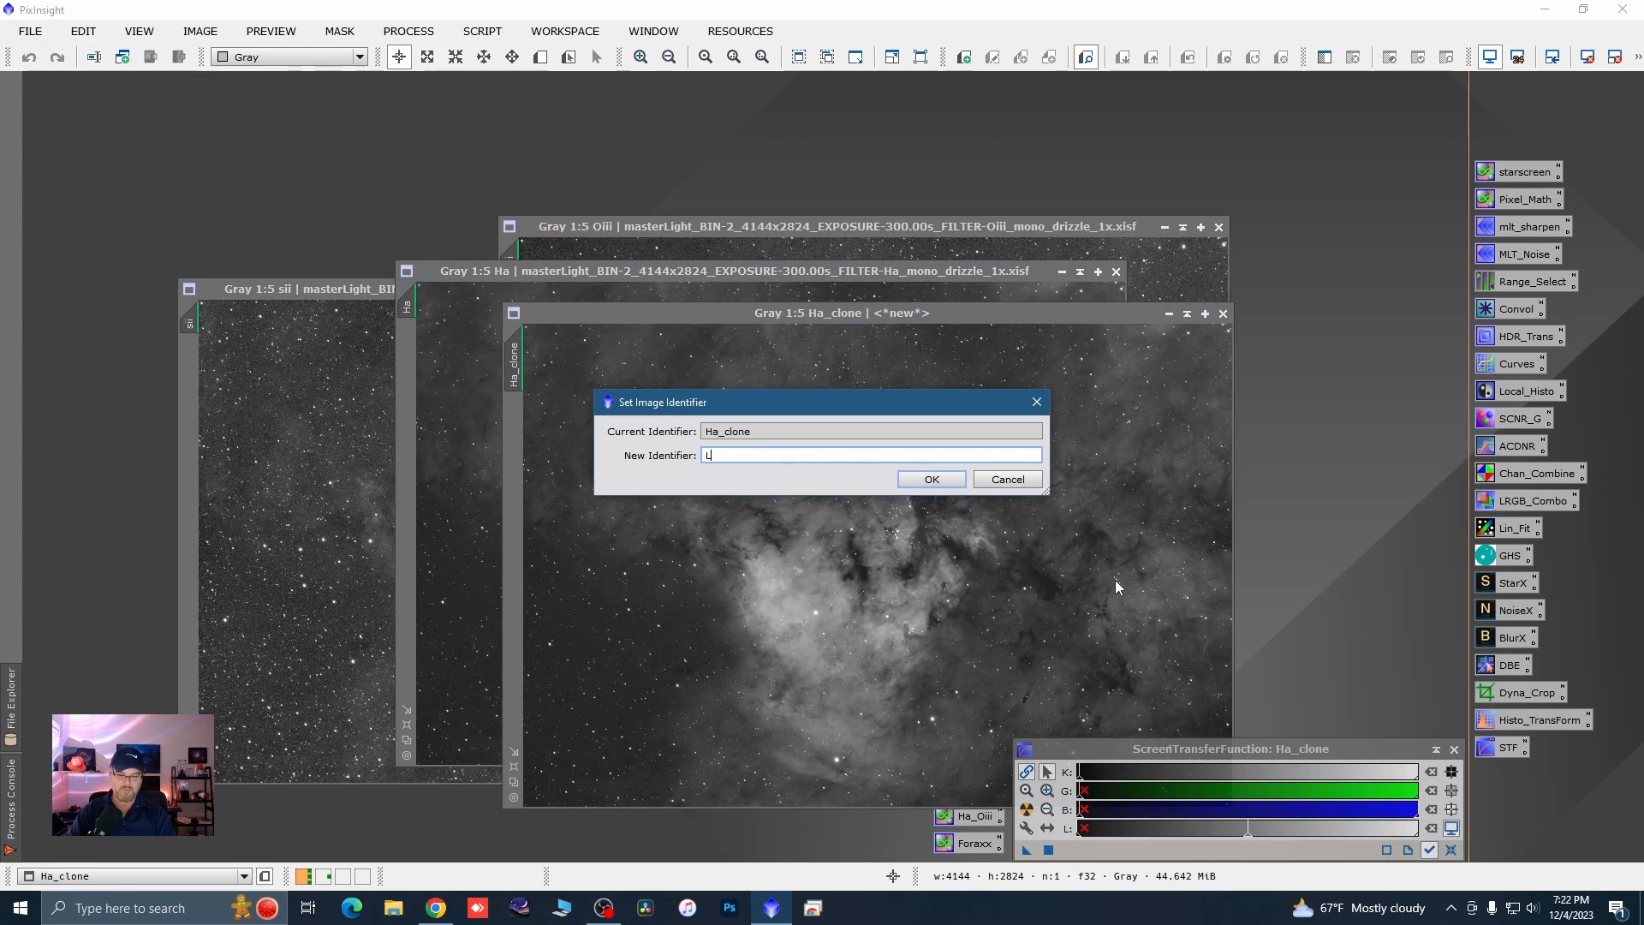
{"action": "type", "text": "um"}
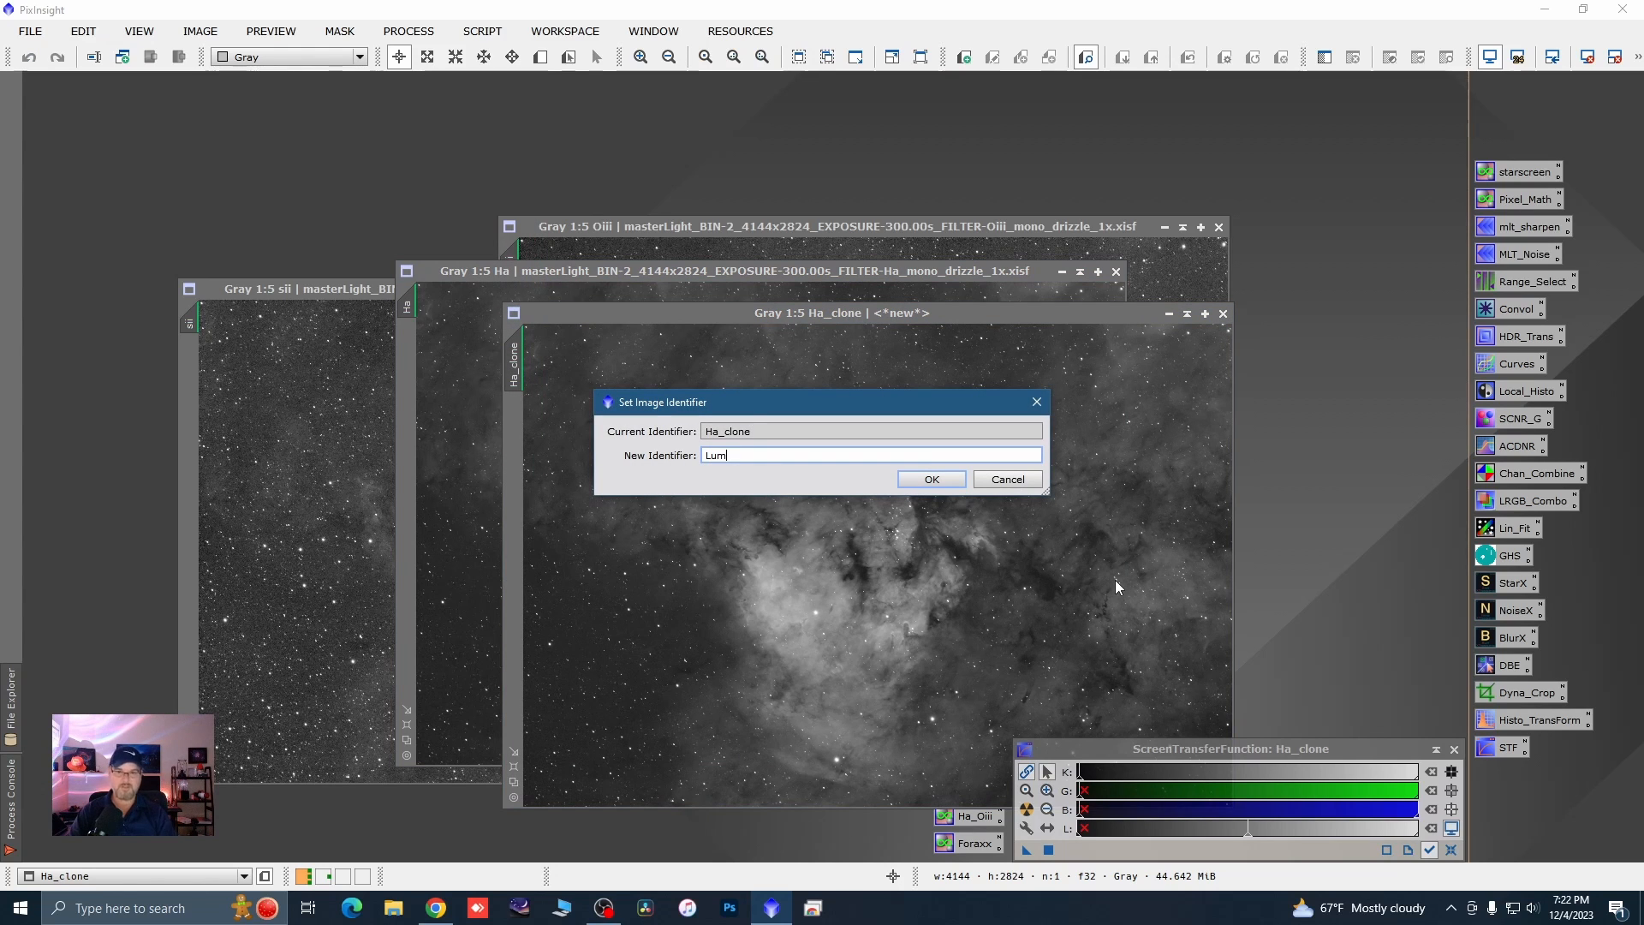
{"action": "left_click", "coordinate": [944, 479]}
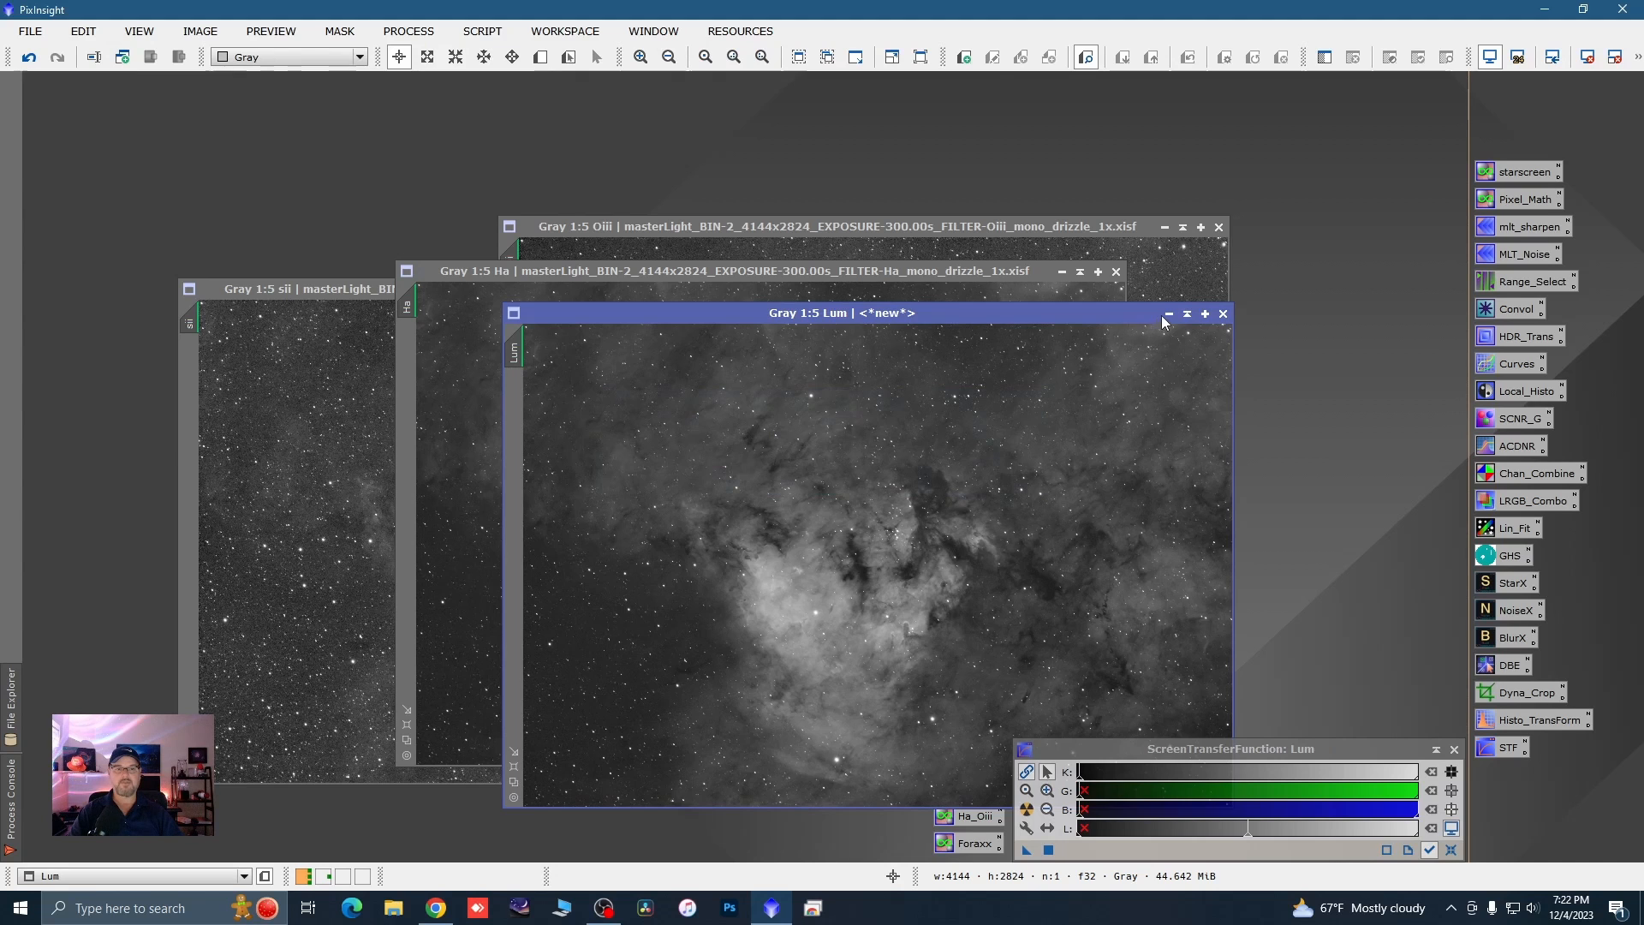
- Minimize the Lum and Ha images and park their icons in the free workspace near the process icons
{"action": "left_click", "coordinate": [1169, 314]}
{"action": "left_click_drag", "start_coordinate": [899, 567], "coordinate": [1446, 101]}
{"action": "left_click_drag", "start_coordinate": [937, 276], "coordinate": [782, 299]}
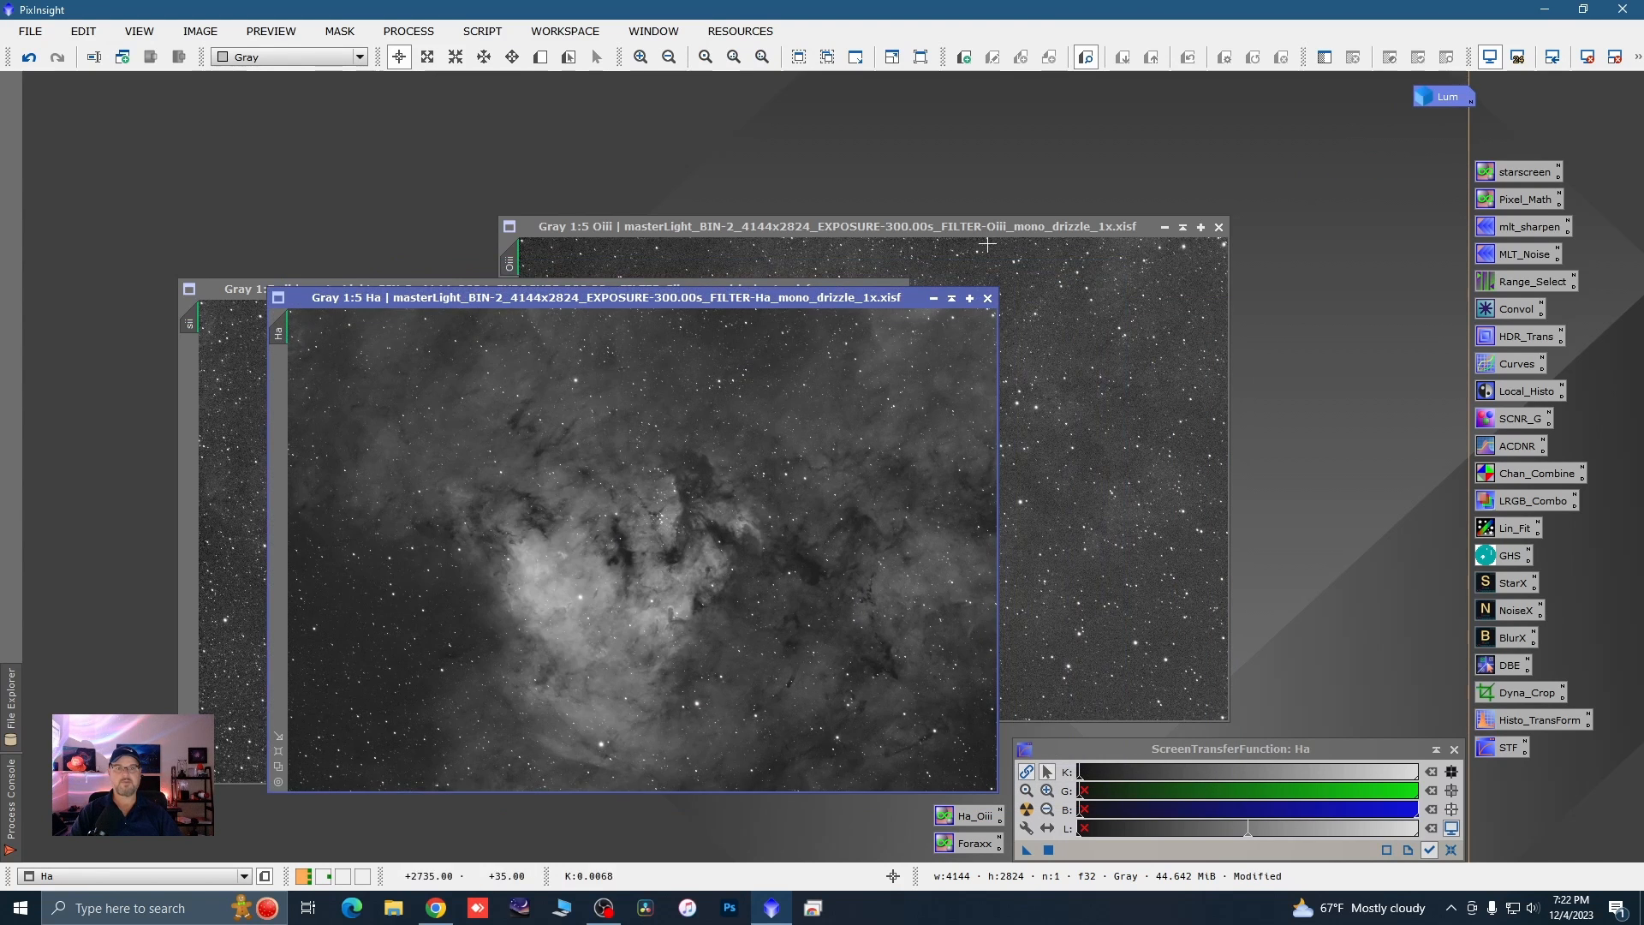
{"action": "left_click", "coordinate": [934, 301]}
{"action": "left_click_drag", "start_coordinate": [671, 553], "coordinate": [1344, 203]}
- Minimize the sii and Oiii images beside the other parked icons and restore the Ha image alone in the open workspace
{"action": "left_click", "coordinate": [844, 290]}
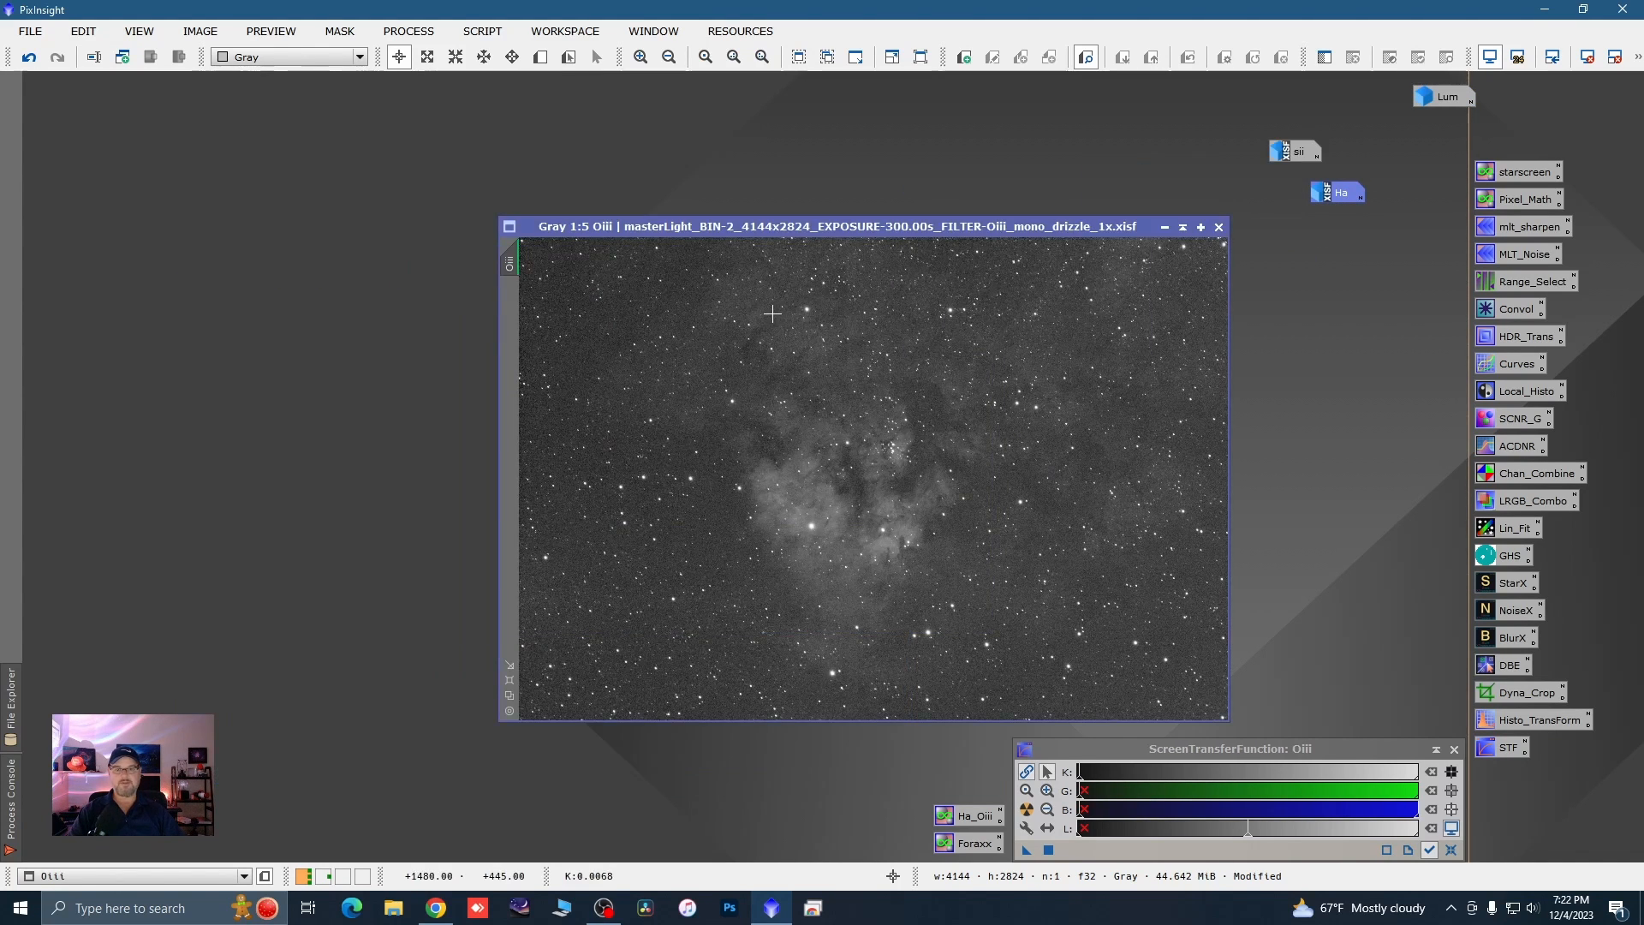
{"action": "left_click_drag", "start_coordinate": [1296, 151], "coordinate": [1336, 257]}
{"action": "left_click", "coordinate": [1166, 227]}
{"action": "double_click", "coordinate": [1346, 193]}
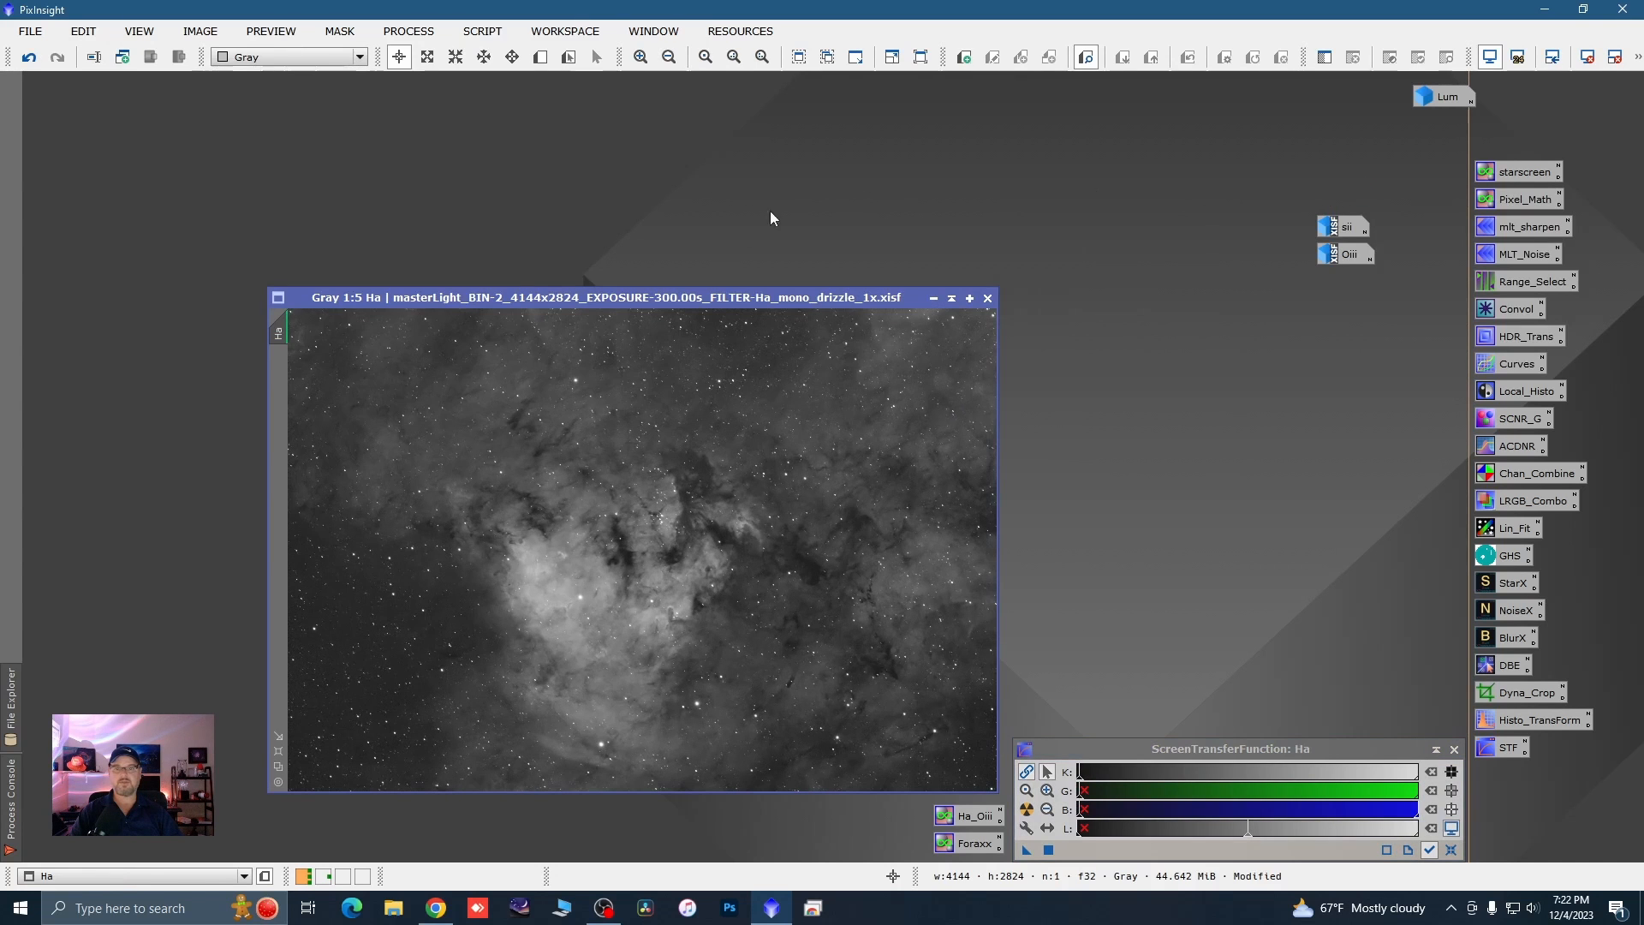
{"action": "left_click_drag", "start_coordinate": [722, 299], "coordinate": [616, 198]}
- Examine the bright nebula core, dark structures and background stars of the Ha image, close up and as a whole
{"action": "scroll", "coordinate": [478, 458], "scroll_direction": "up", "scroll_amount": 3}
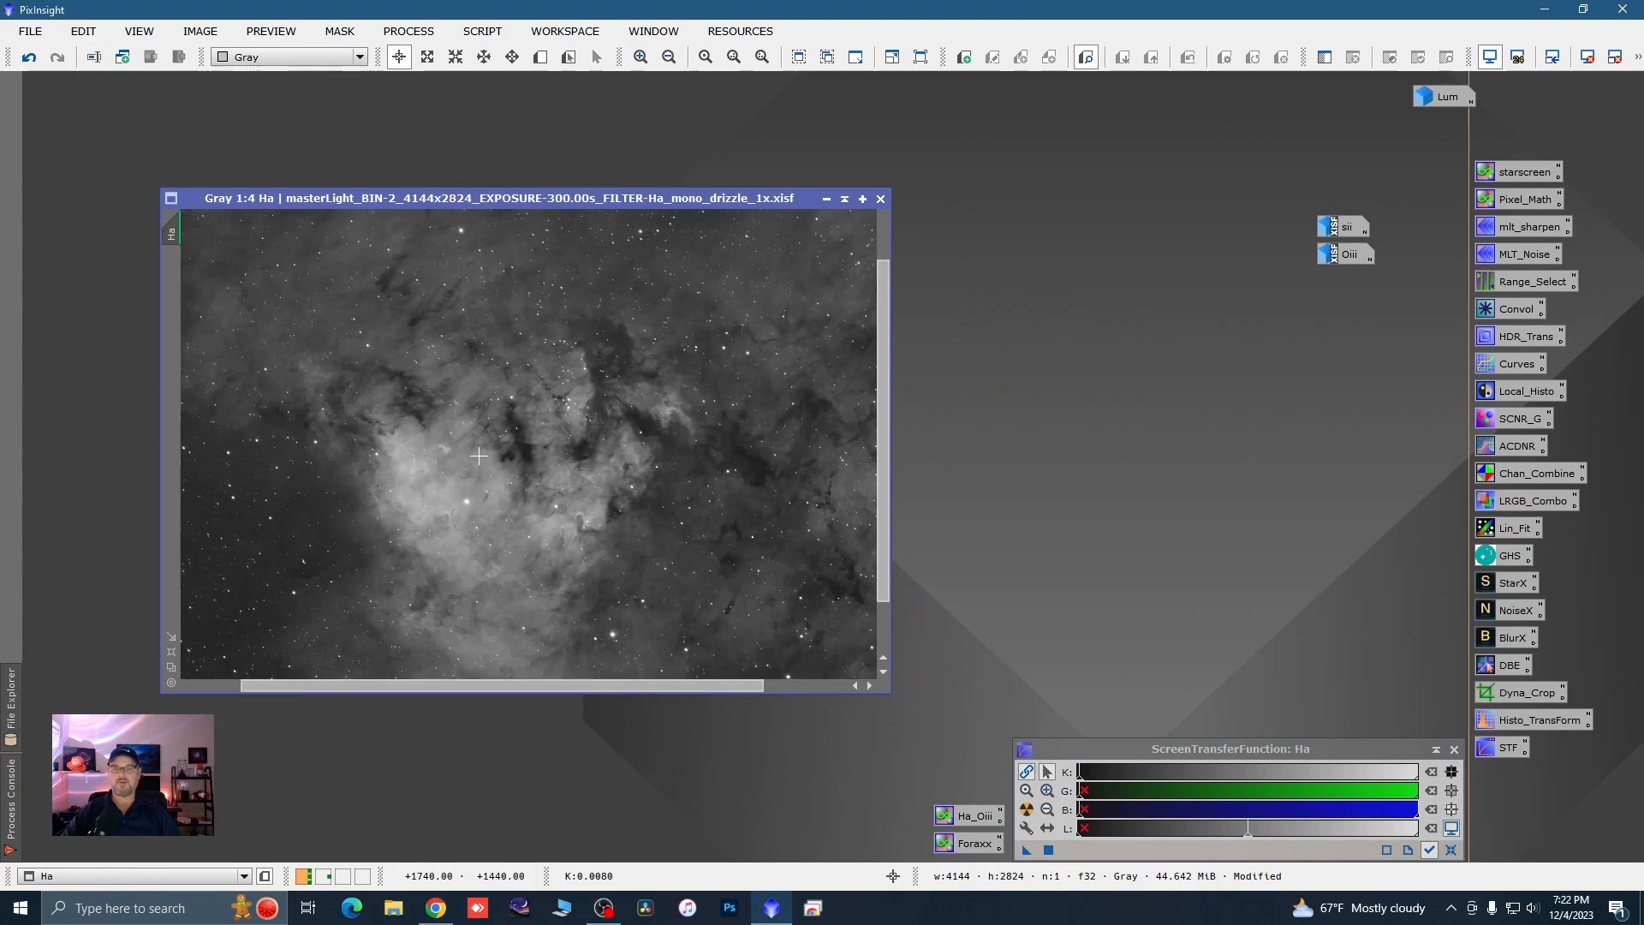
{"action": "scroll", "coordinate": [478, 458], "scroll_direction": "up", "scroll_amount": 1}
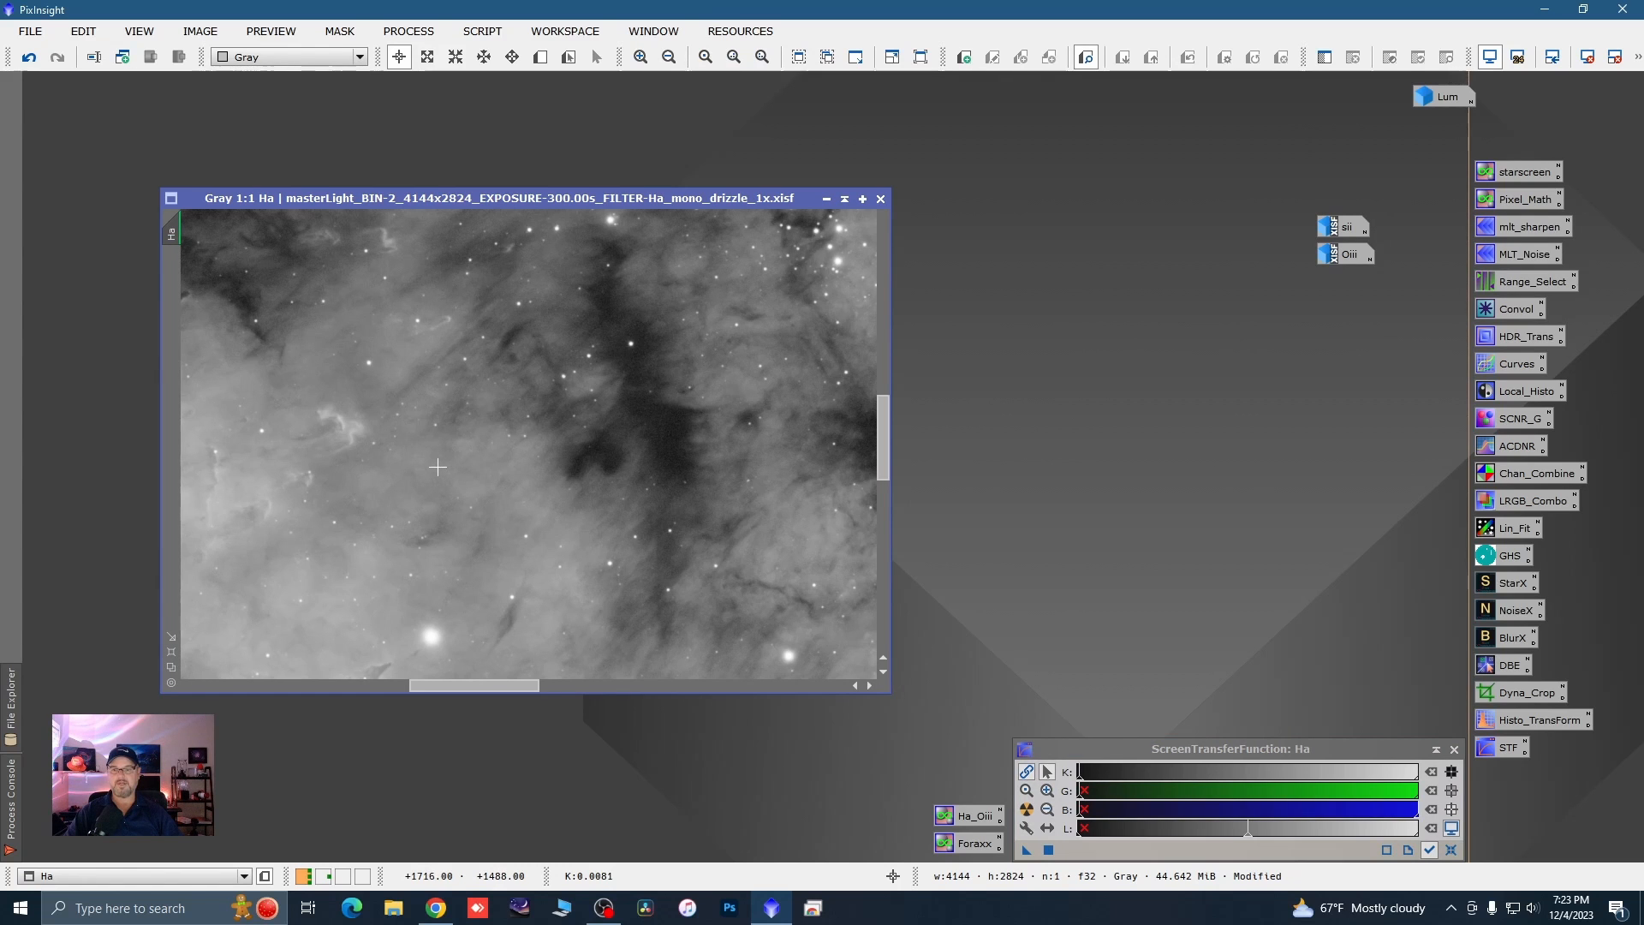
{"action": "key", "text": "space"}
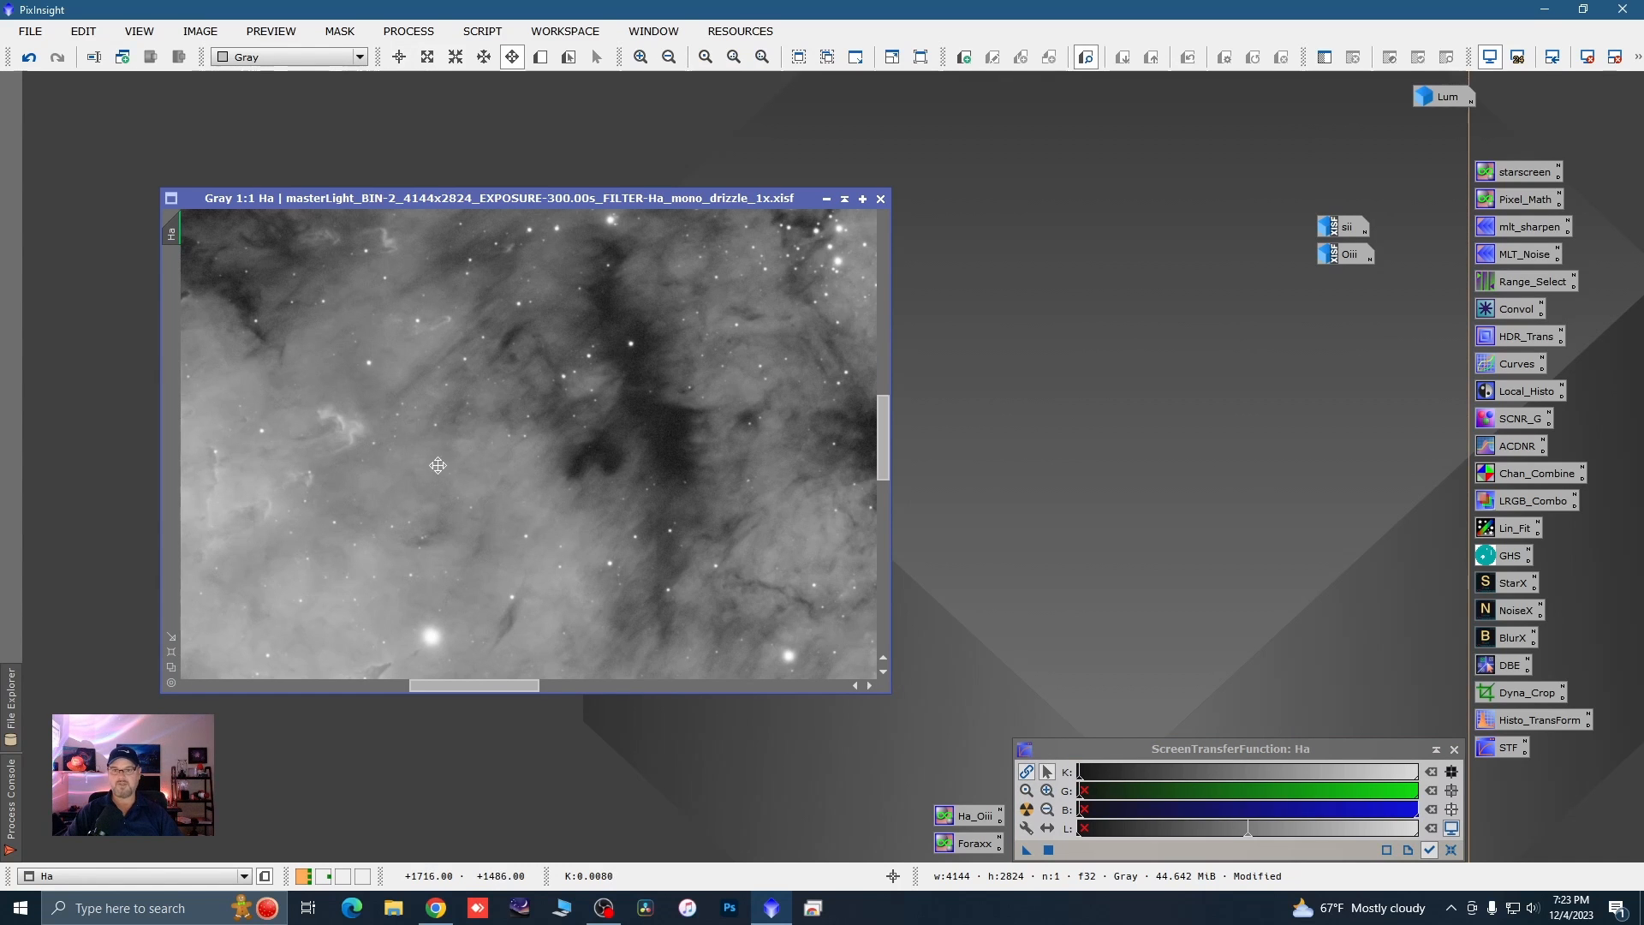
{"action": "left_click_drag", "start_coordinate": [414, 477], "coordinate": [679, 395]}
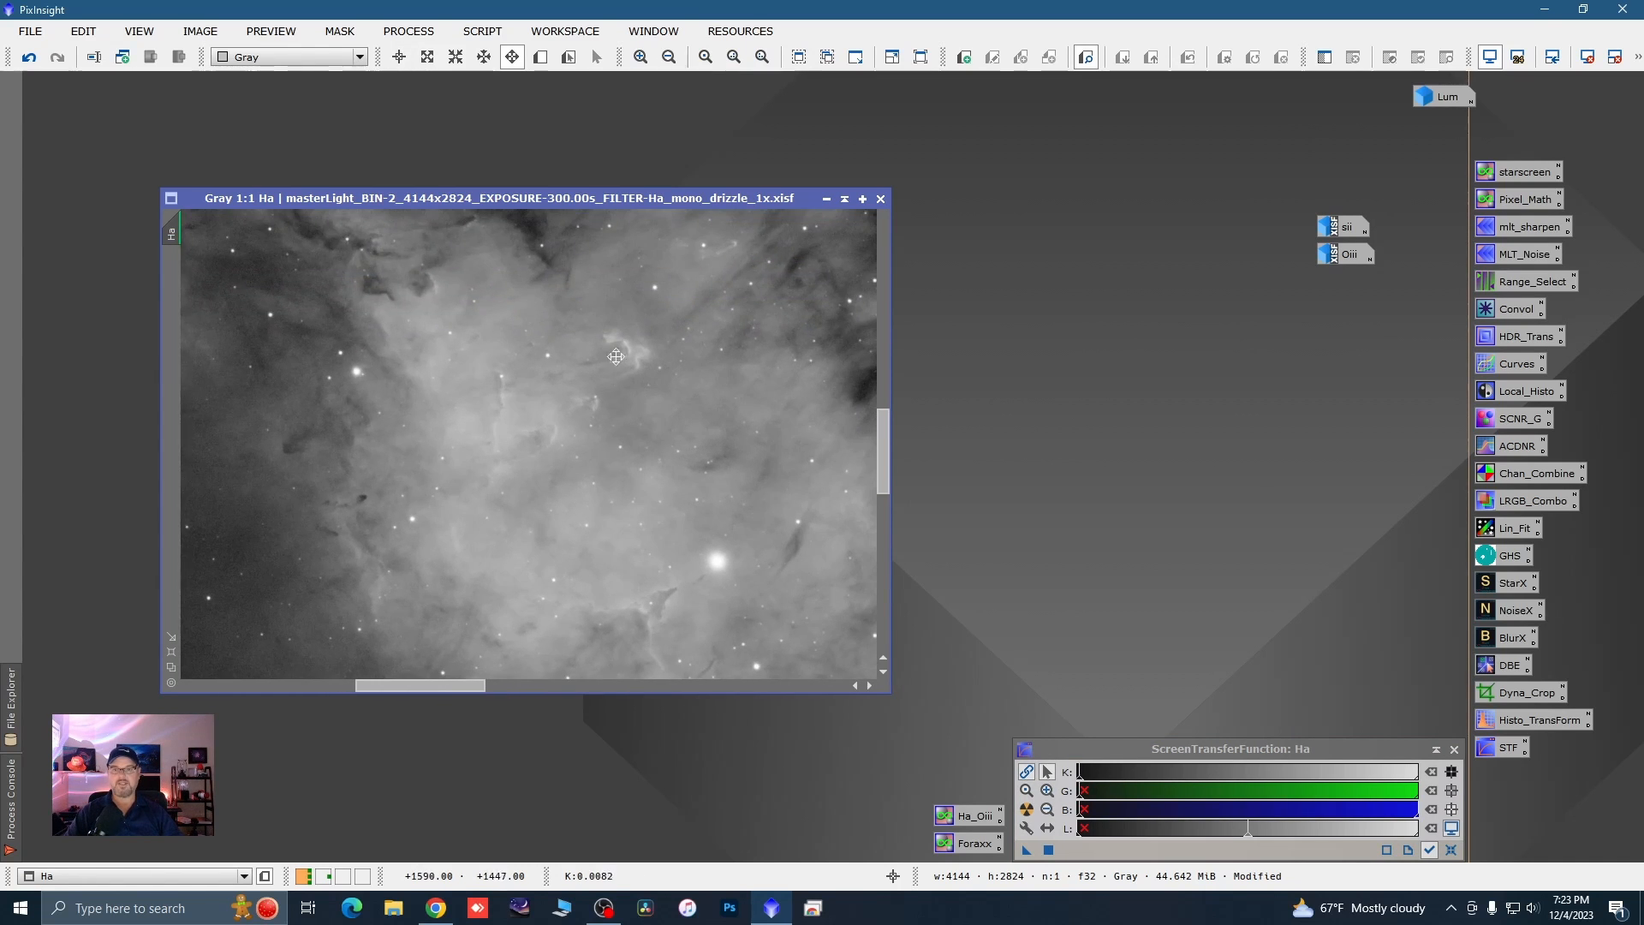
{"action": "left_click_drag", "start_coordinate": [728, 448], "coordinate": [686, 356]}
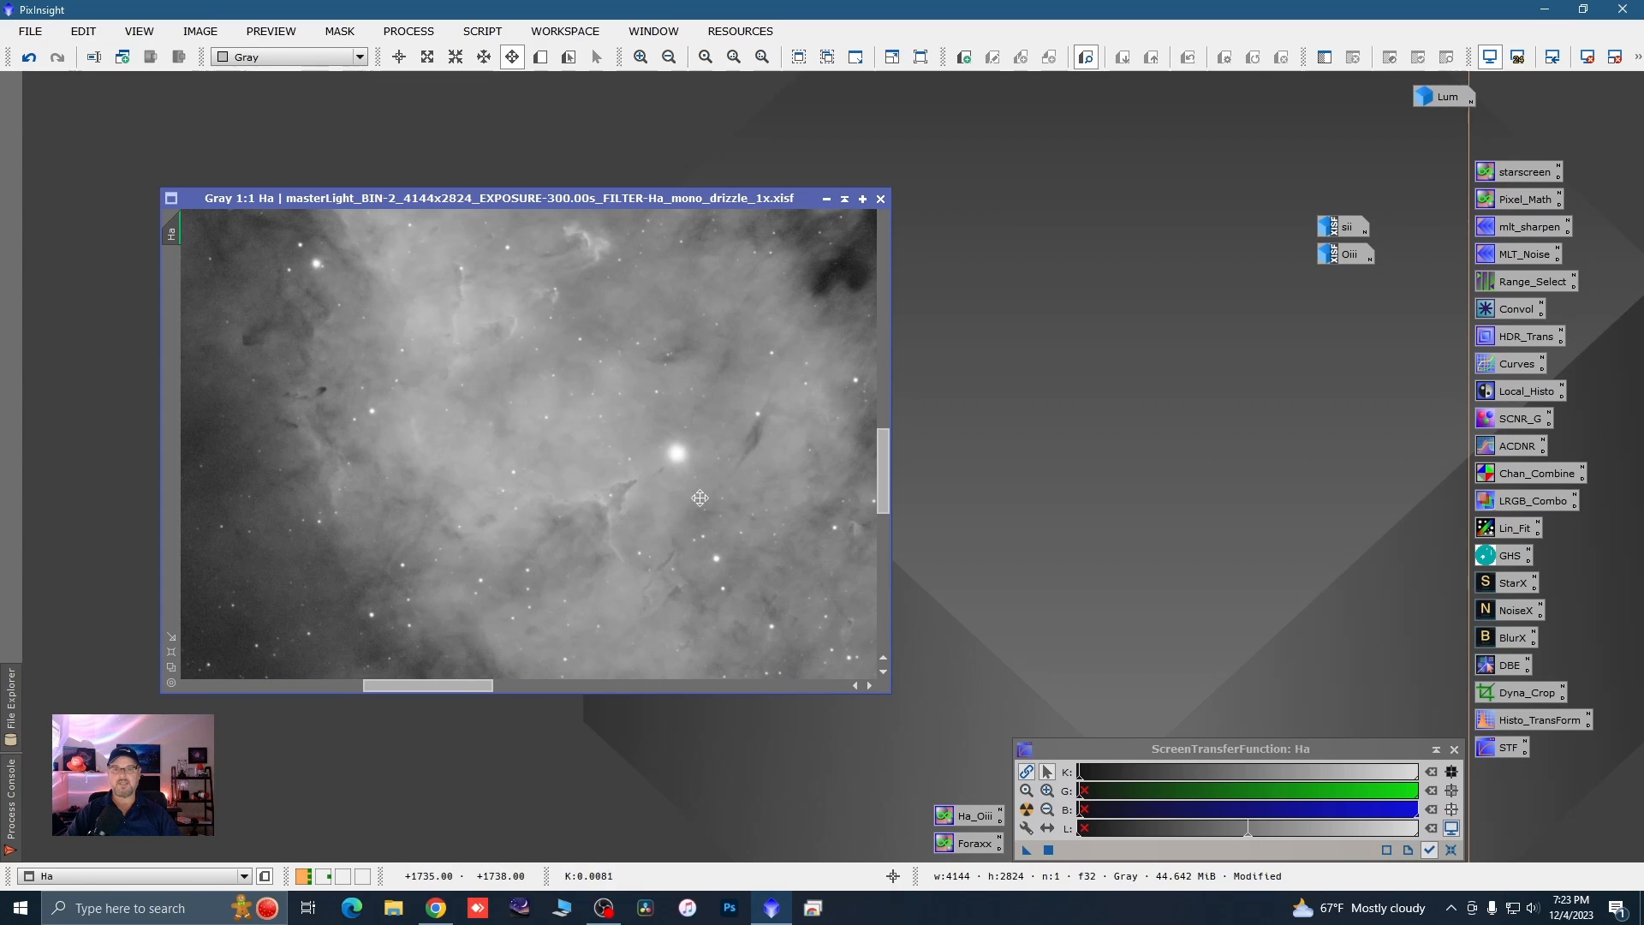
{"action": "left_click_drag", "start_coordinate": [723, 502], "coordinate": [672, 495]}
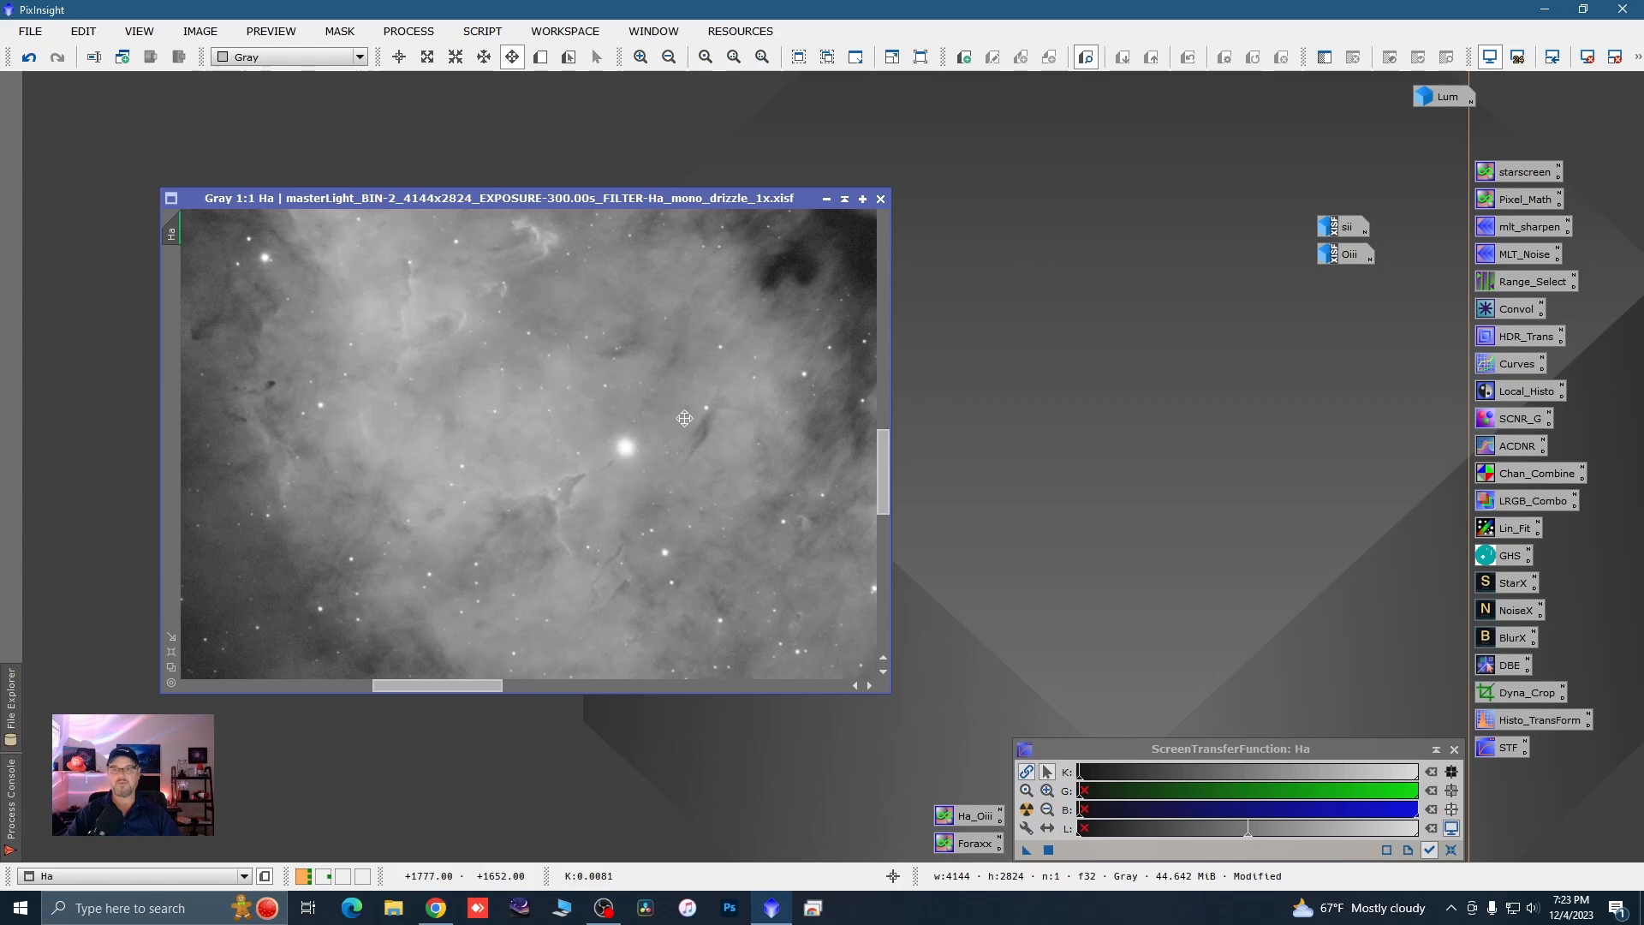
{"action": "scroll", "coordinate": [685, 418], "scroll_direction": "down", "scroll_amount": 2}
{"action": "scroll", "coordinate": [359, 436], "scroll_direction": "up", "scroll_amount": 2}
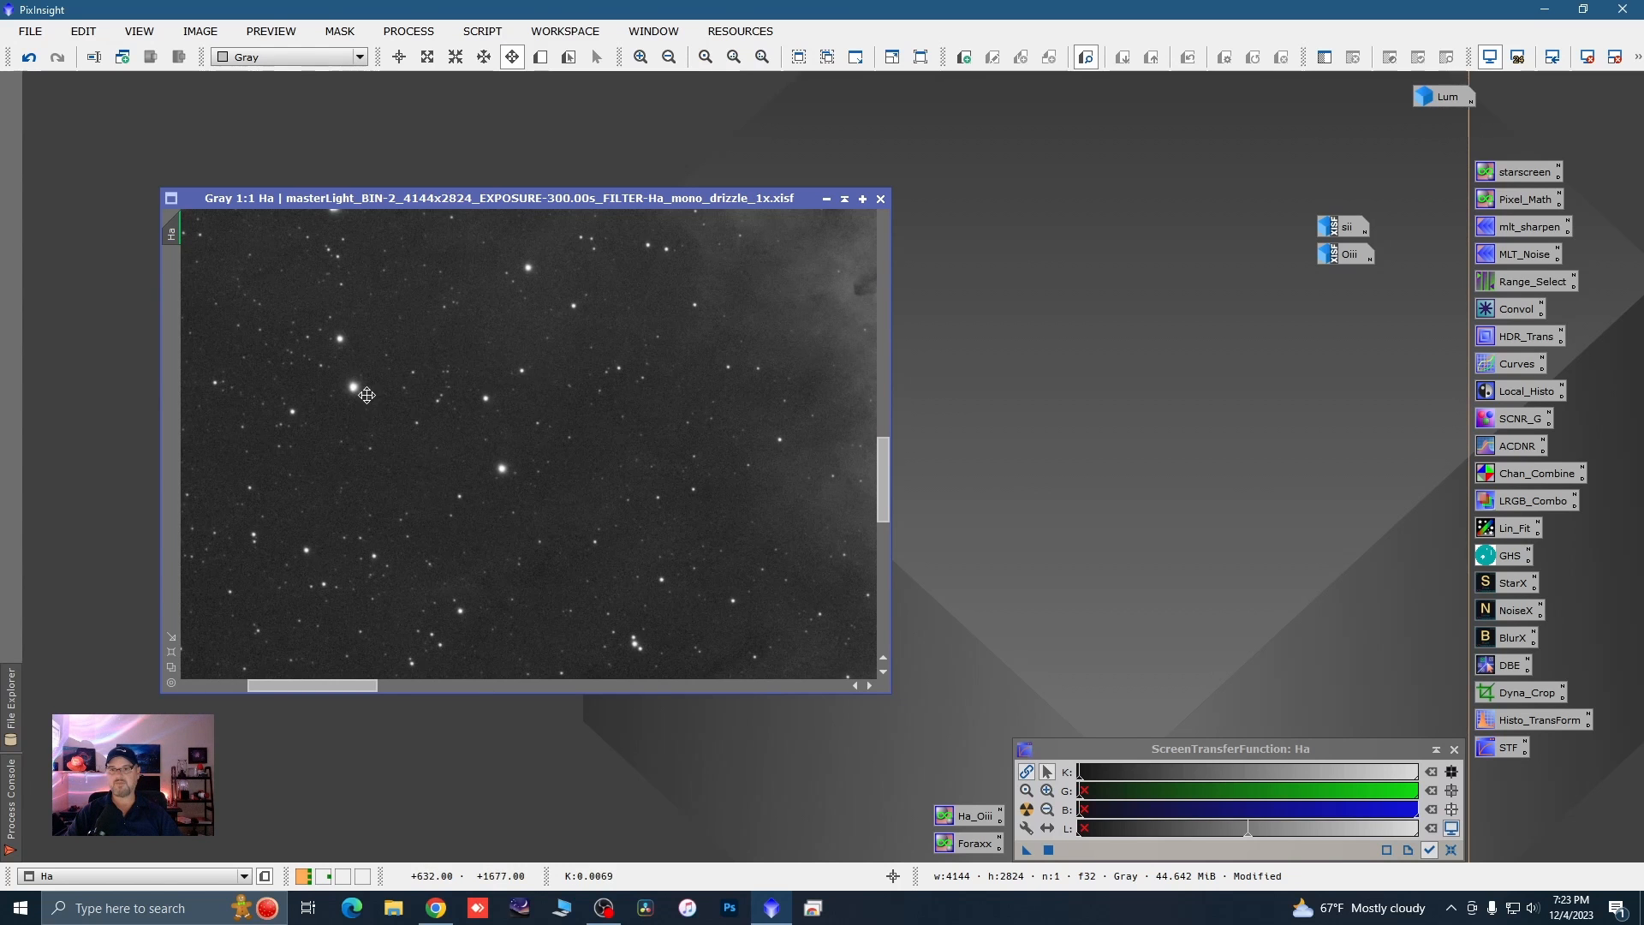
{"action": "scroll", "coordinate": [367, 395], "scroll_direction": "up", "scroll_amount": 1}
{"action": "scroll", "coordinate": [348, 393], "scroll_direction": "down", "scroll_amount": 5}
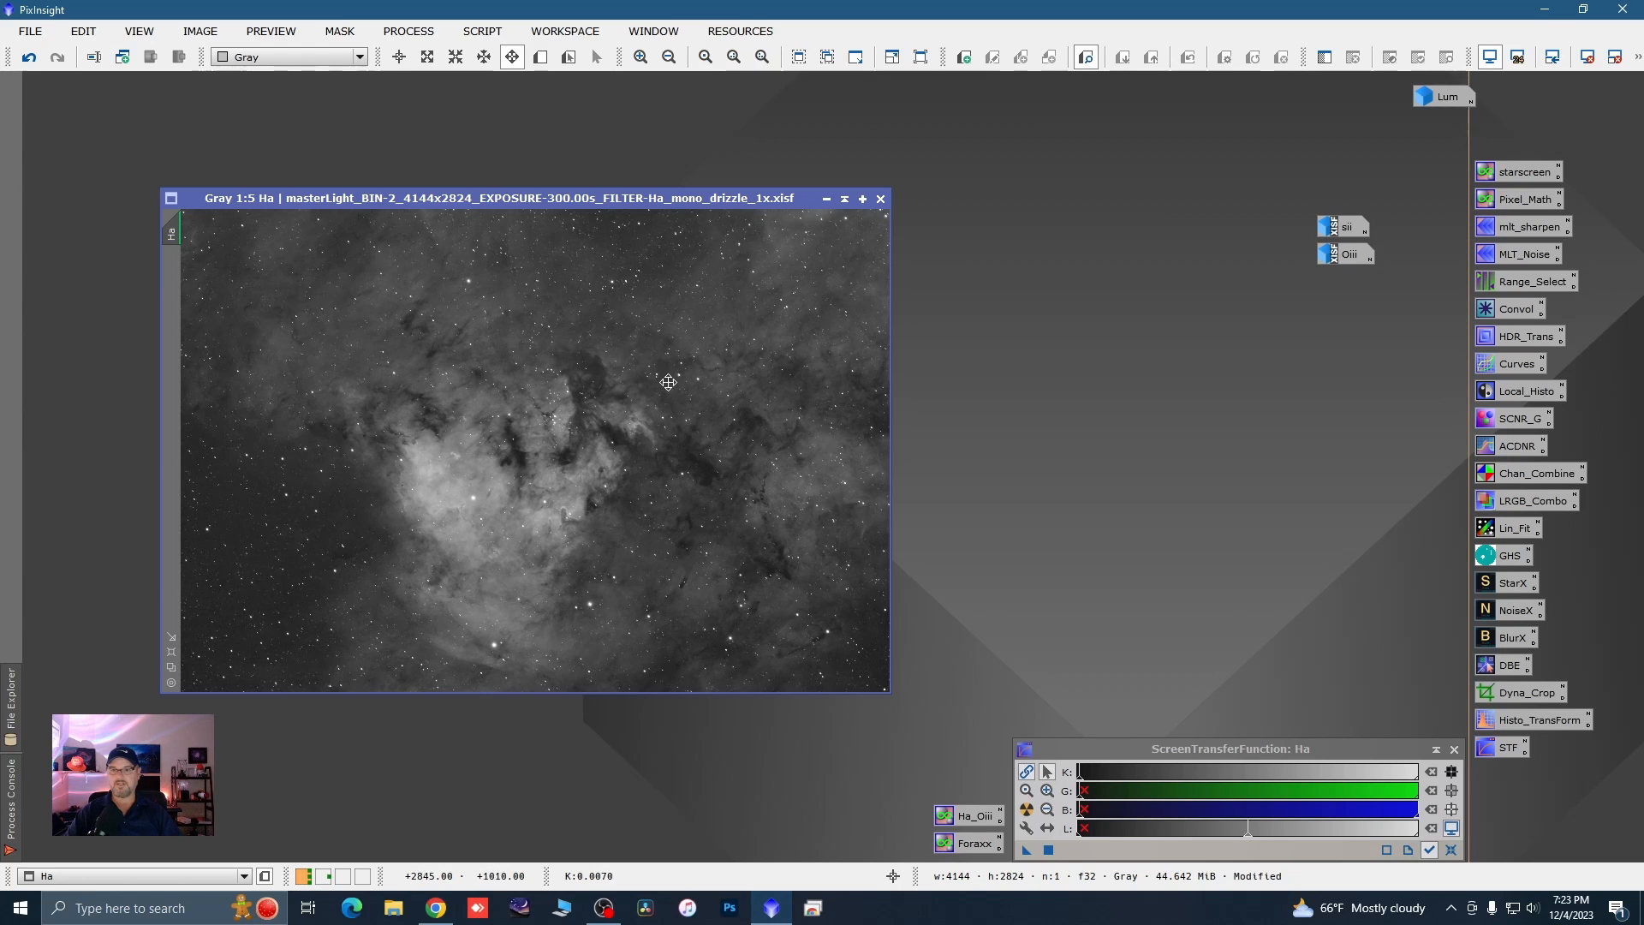
{"action": "scroll", "coordinate": [681, 381], "scroll_direction": "up", "scroll_amount": 1}
{"action": "scroll", "coordinate": [555, 438], "scroll_direction": "down", "scroll_amount": 1}
{"action": "scroll", "coordinate": [549, 442], "scroll_direction": "up", "scroll_amount": 1}
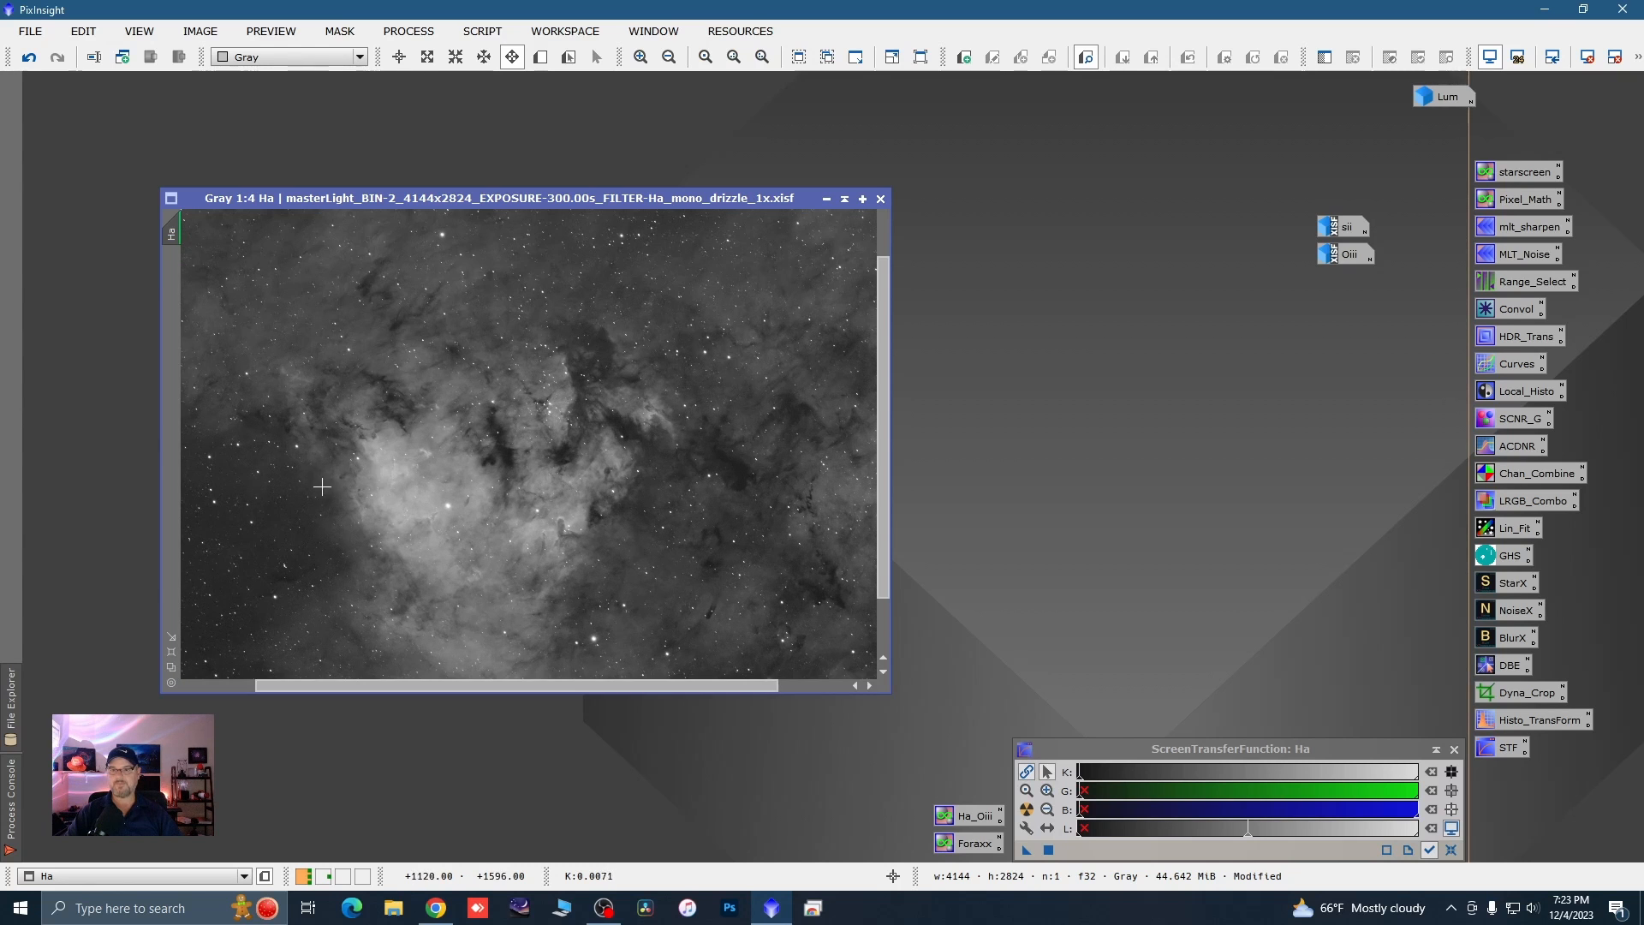
- Define a preview of about 1112 × 700 px on the Ha image, spanning dark starry background and bright nebula
{"action": "left_click", "coordinate": [541, 57]}
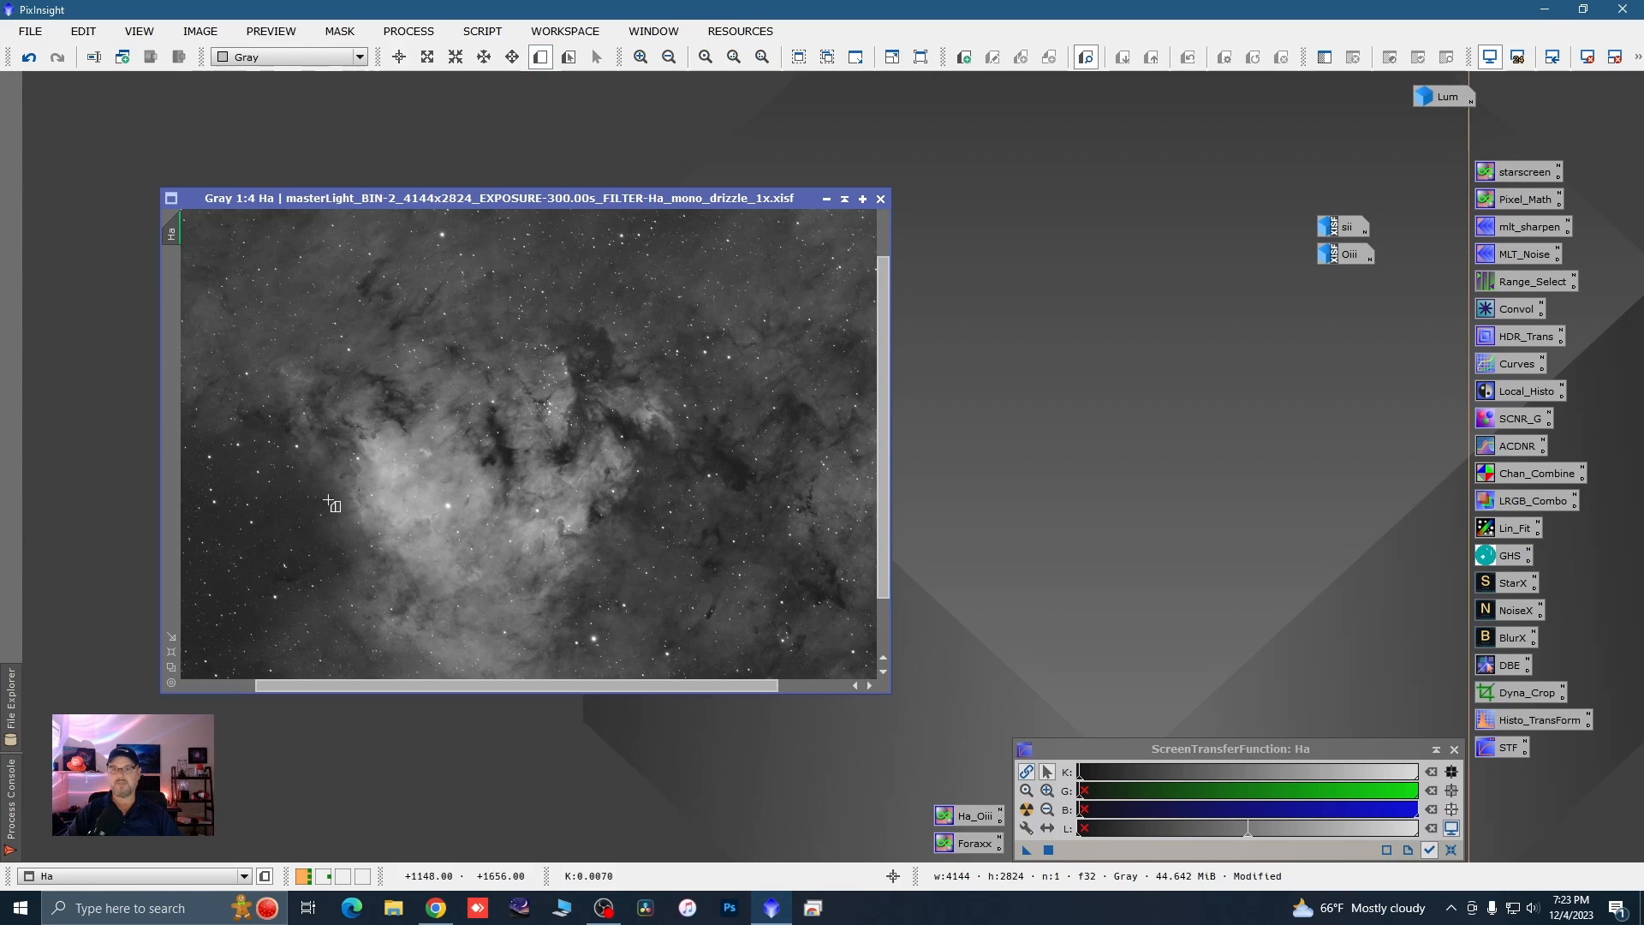
{"action": "left_click_drag", "start_coordinate": [227, 466], "coordinate": [471, 625]}
{"action": "scroll", "coordinate": [443, 501], "scroll_direction": "up", "scroll_amount": 1}
{"action": "scroll", "coordinate": [443, 501], "scroll_direction": "up", "scroll_amount": 2}
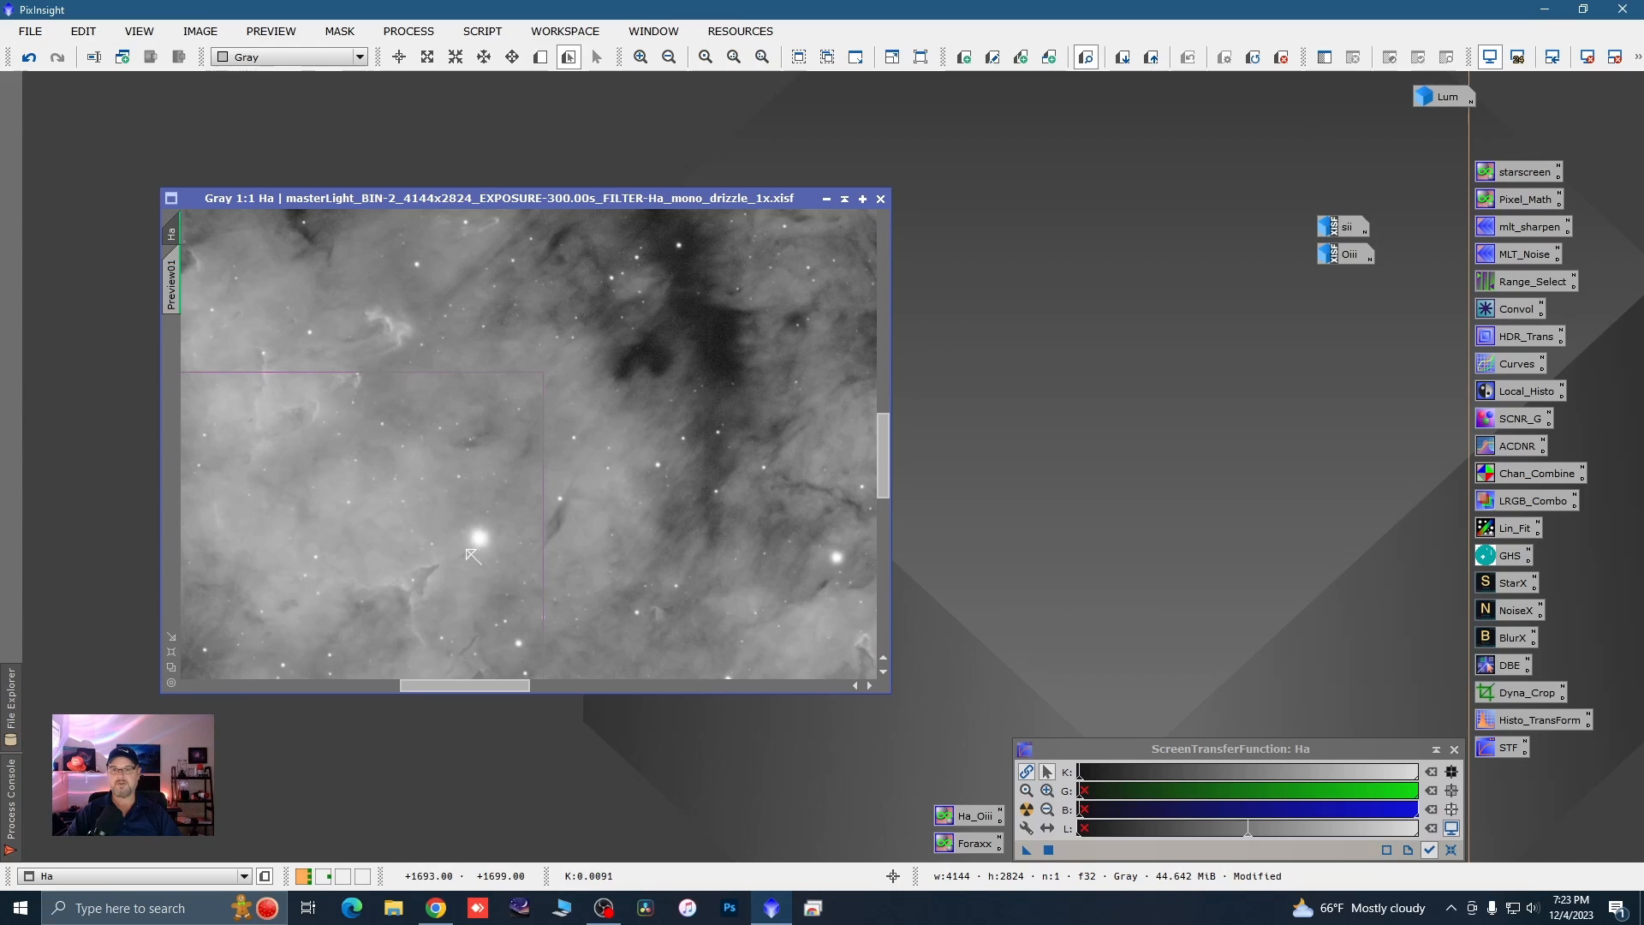
{"action": "scroll", "coordinate": [665, 390], "scroll_direction": "down", "scroll_amount": 2}
{"action": "scroll", "coordinate": [573, 458], "scroll_direction": "up", "scroll_amount": 1}
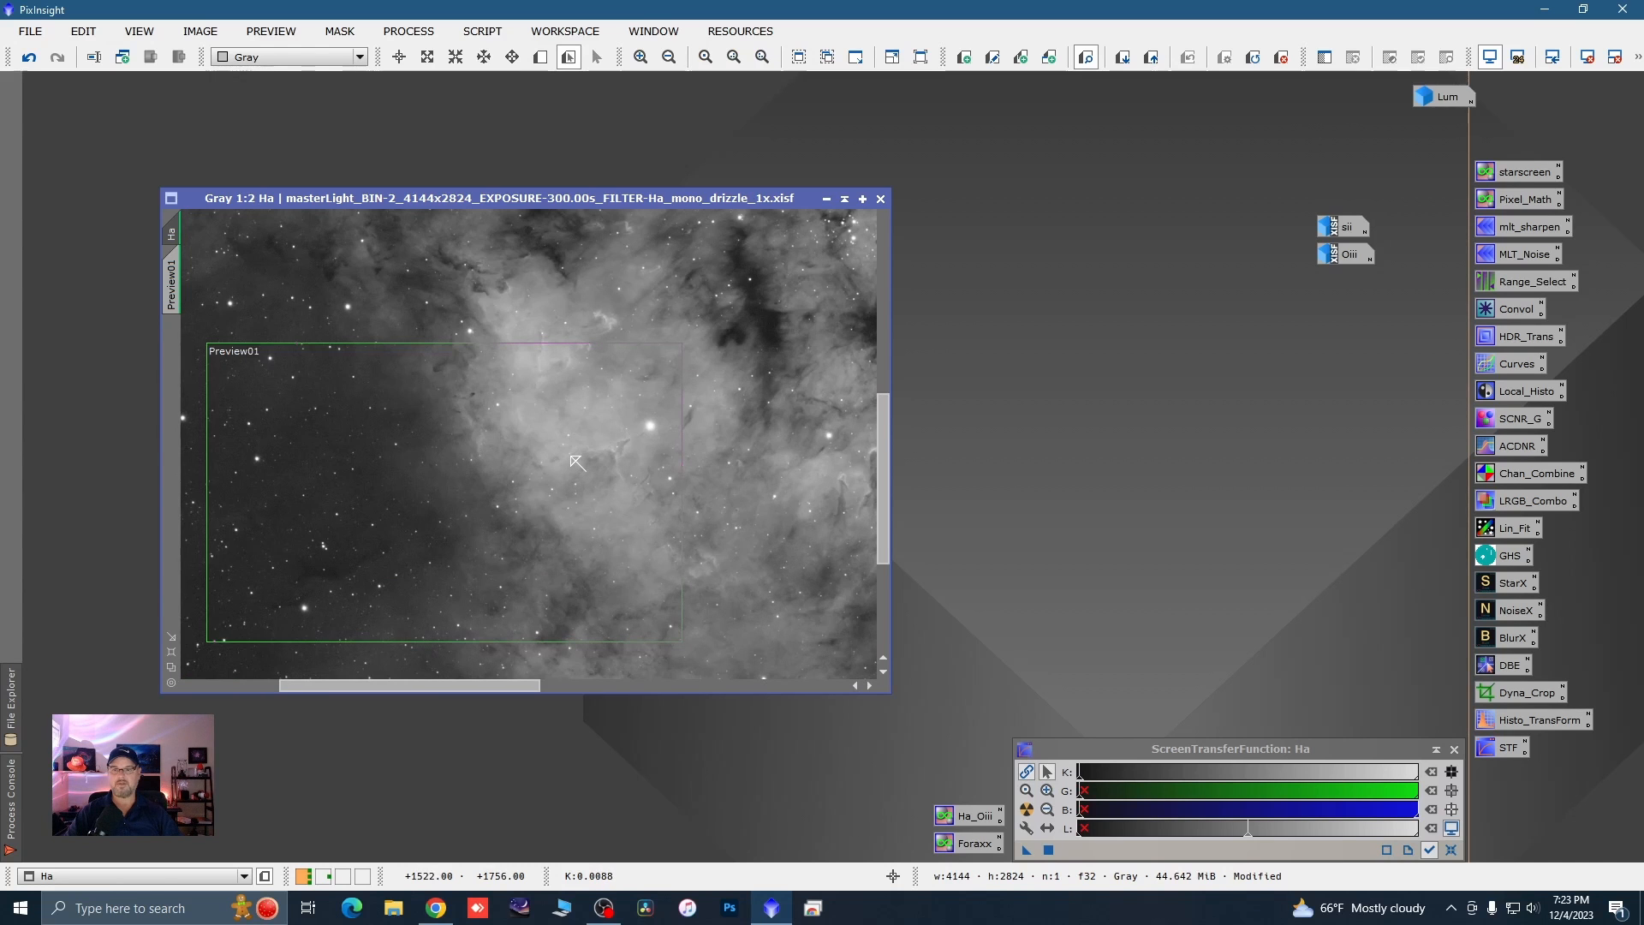
- Display Preview01 of the Ha image and enlarge its window to show the whole preview area
{"action": "left_click", "coordinate": [172, 285]}
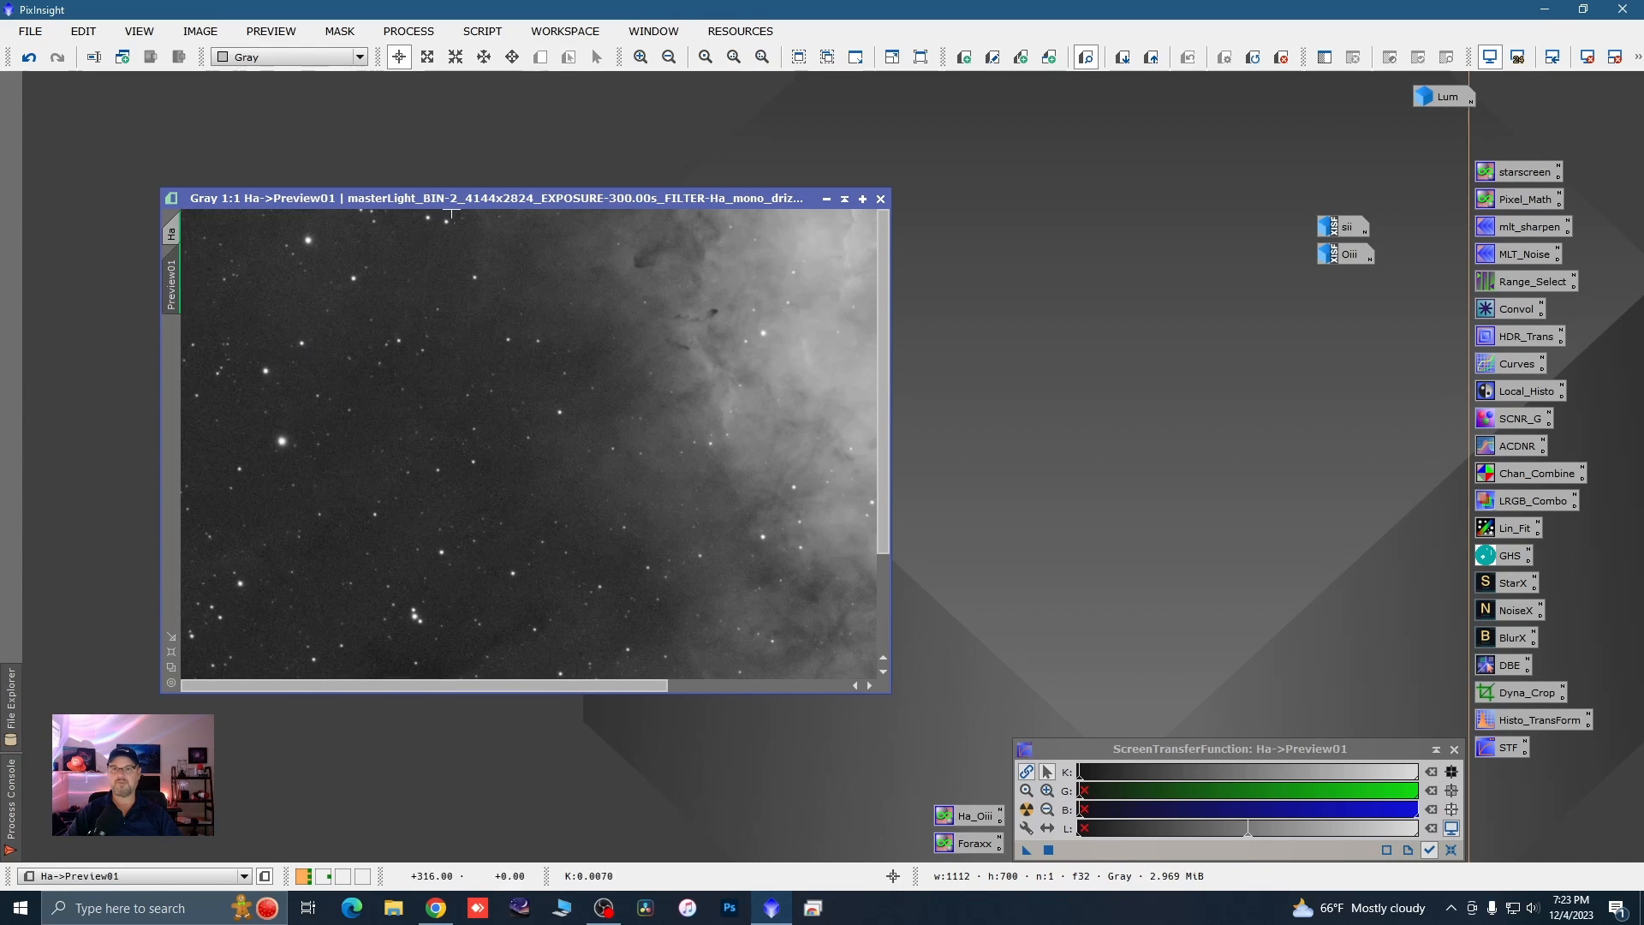
{"action": "left_click_drag", "start_coordinate": [461, 202], "coordinate": [404, 115]}
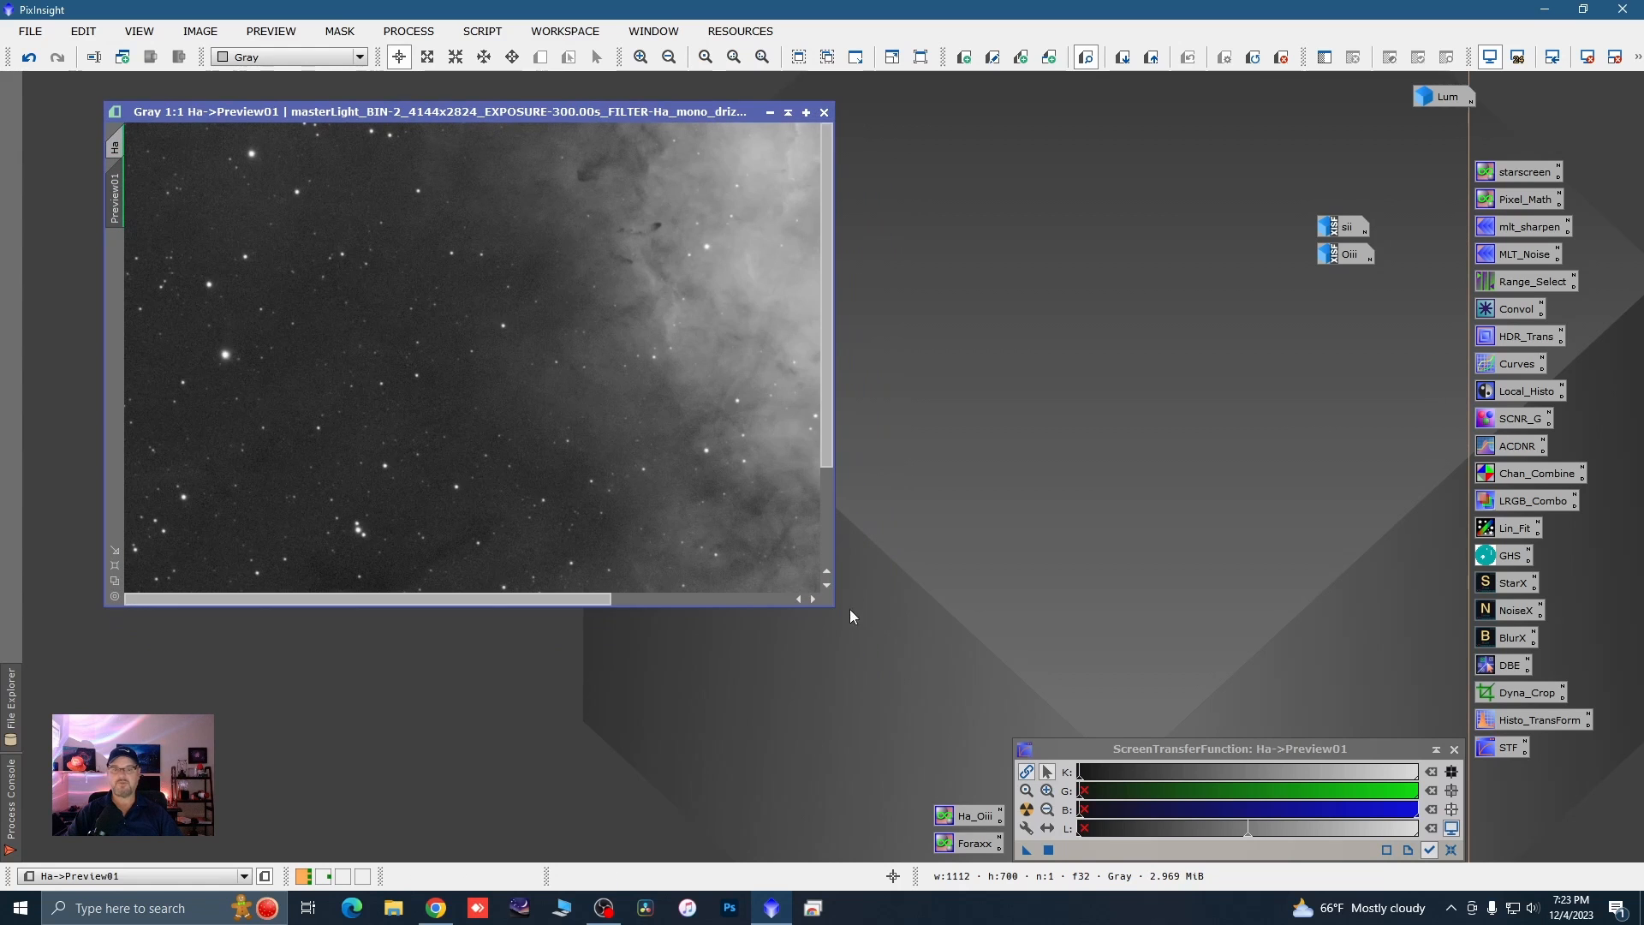
{"action": "left_click_drag", "start_coordinate": [836, 605], "coordinate": [1000, 754]}
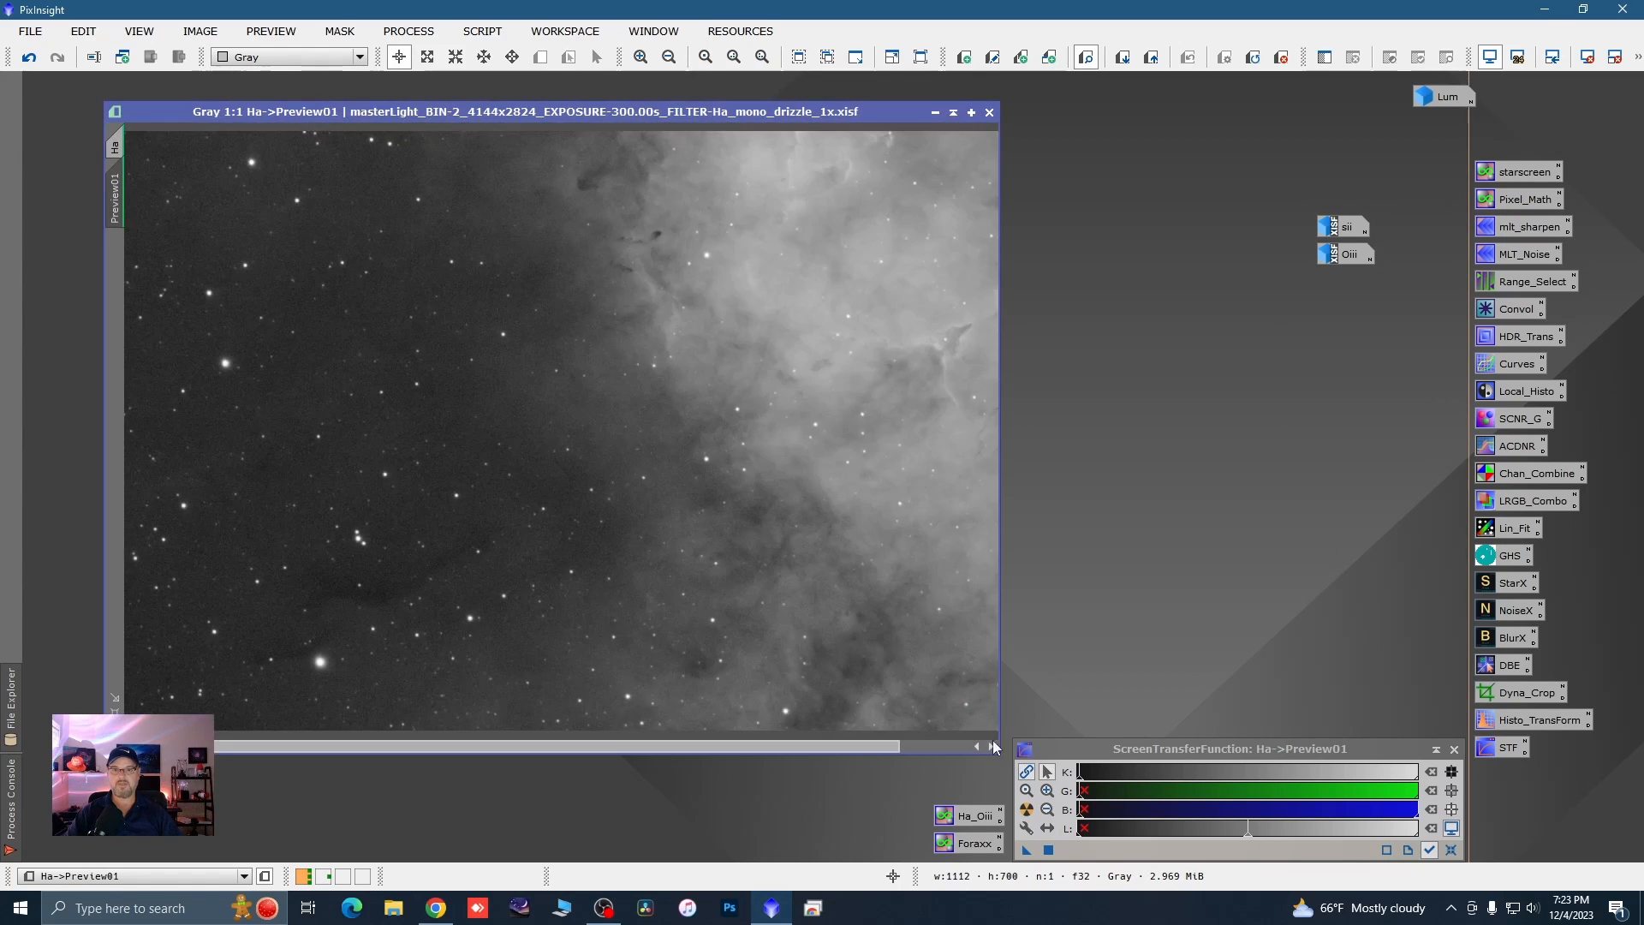
{"action": "scroll", "coordinate": [721, 551], "scroll_direction": "down", "scroll_amount": 1}
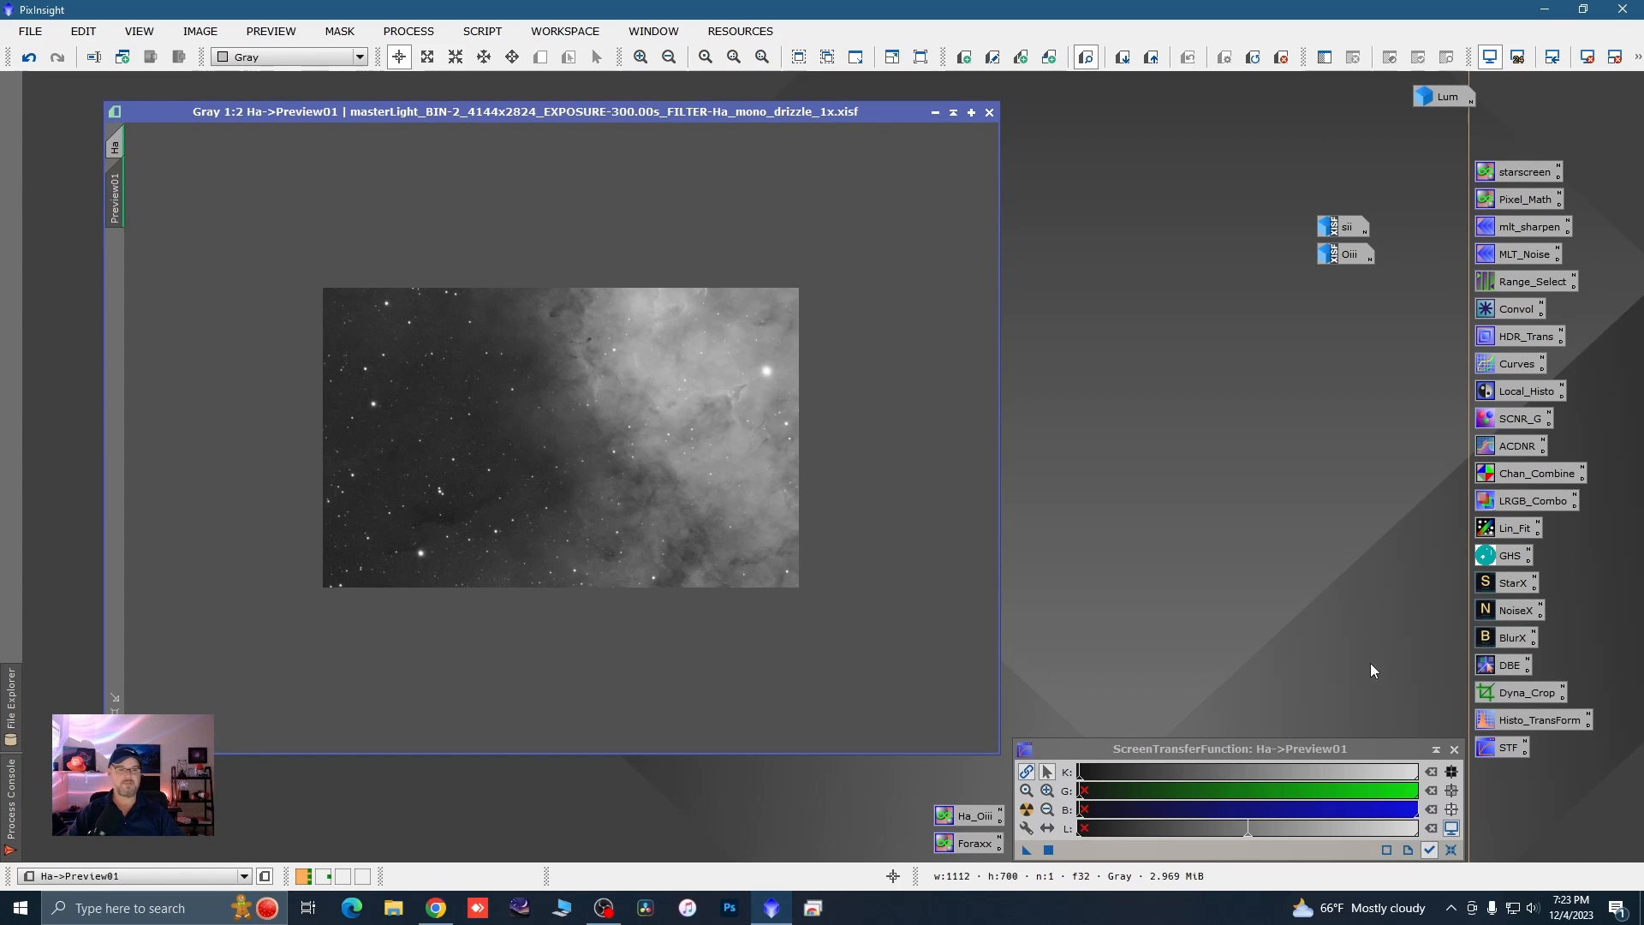
- Apply BlurXTerminator to the Ha preview with Sharpen Stars 0.18, Adjust Star Halos 0.04 and Sharpen Nonstellar 0.09
{"action": "double_click", "coordinate": [1508, 641]}
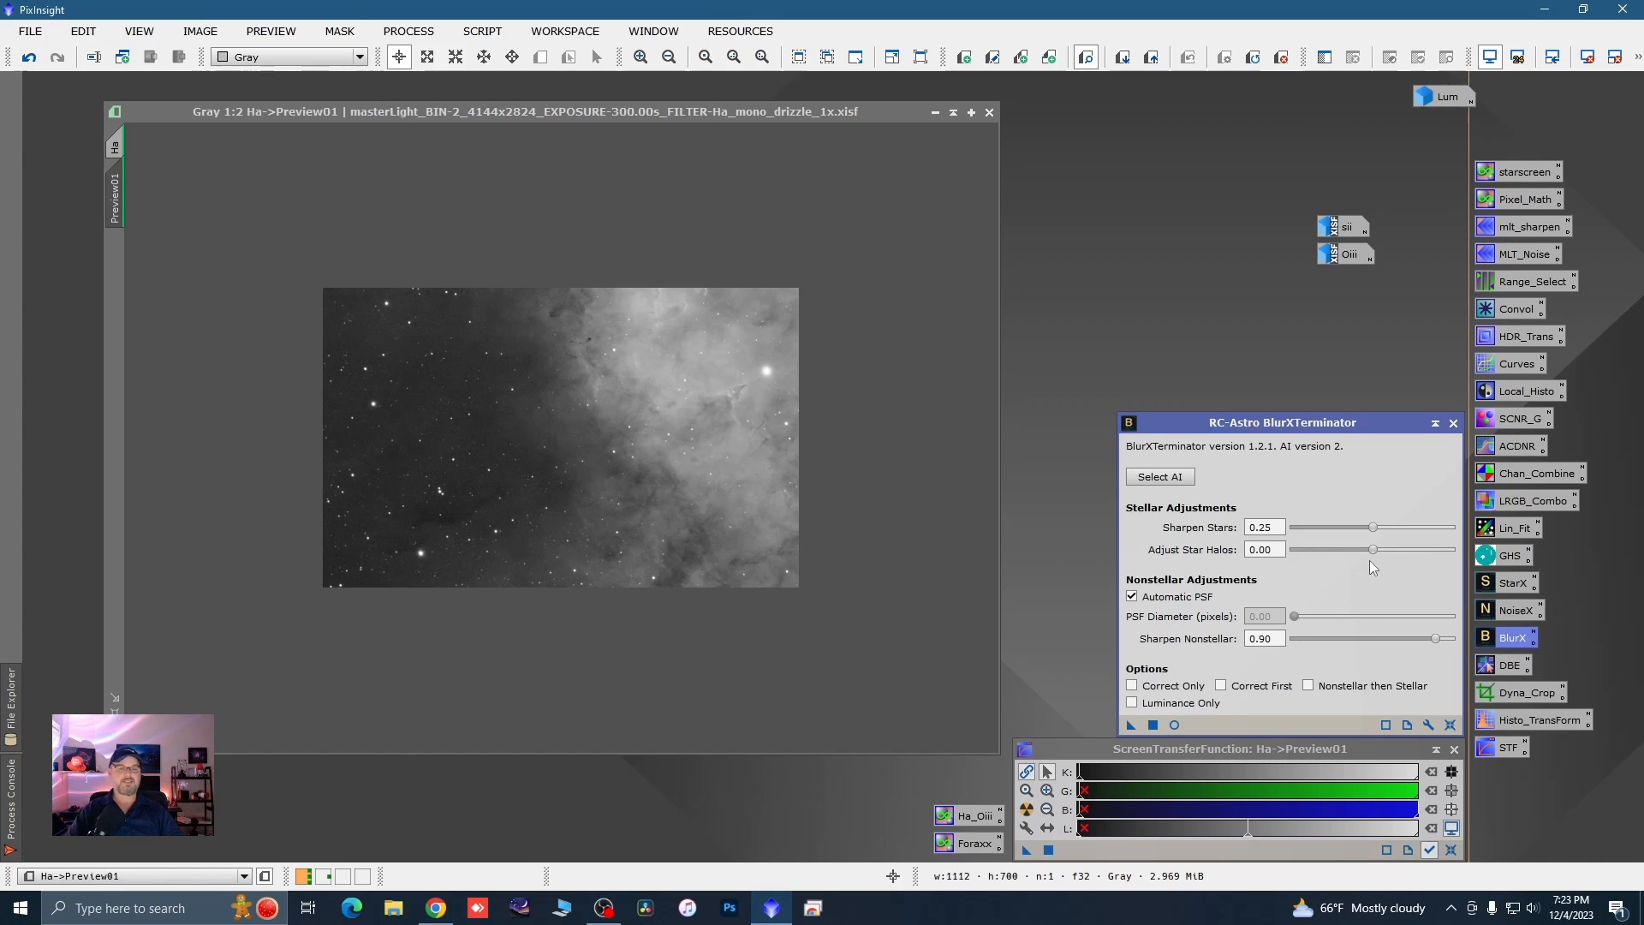
{"action": "left_click", "coordinate": [1376, 529]}
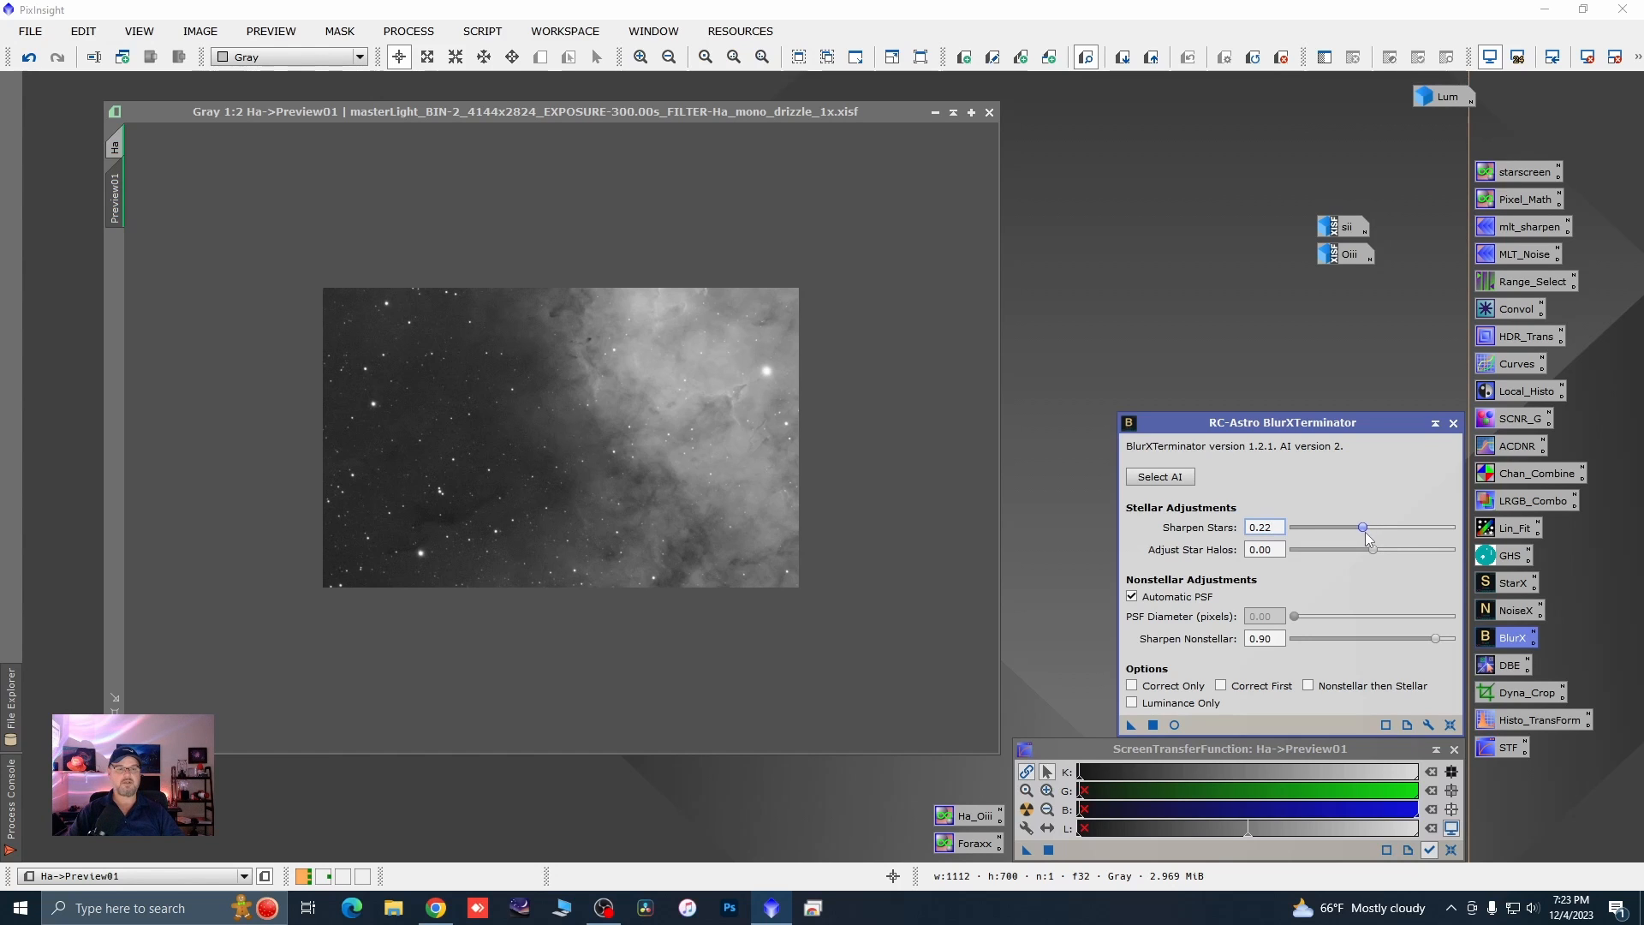
{"action": "mouse_move", "coordinate": [1378, 533]}
{"action": "left_mouse_down"}
{"action": "mouse_move", "coordinate": [1336, 549]}
{"action": "mouse_move", "coordinate": [1415, 545]}
{"action": "mouse_move", "coordinate": [1353, 541]}
{"action": "mouse_move", "coordinate": [1380, 550]}
{"action": "left_mouse_up"}
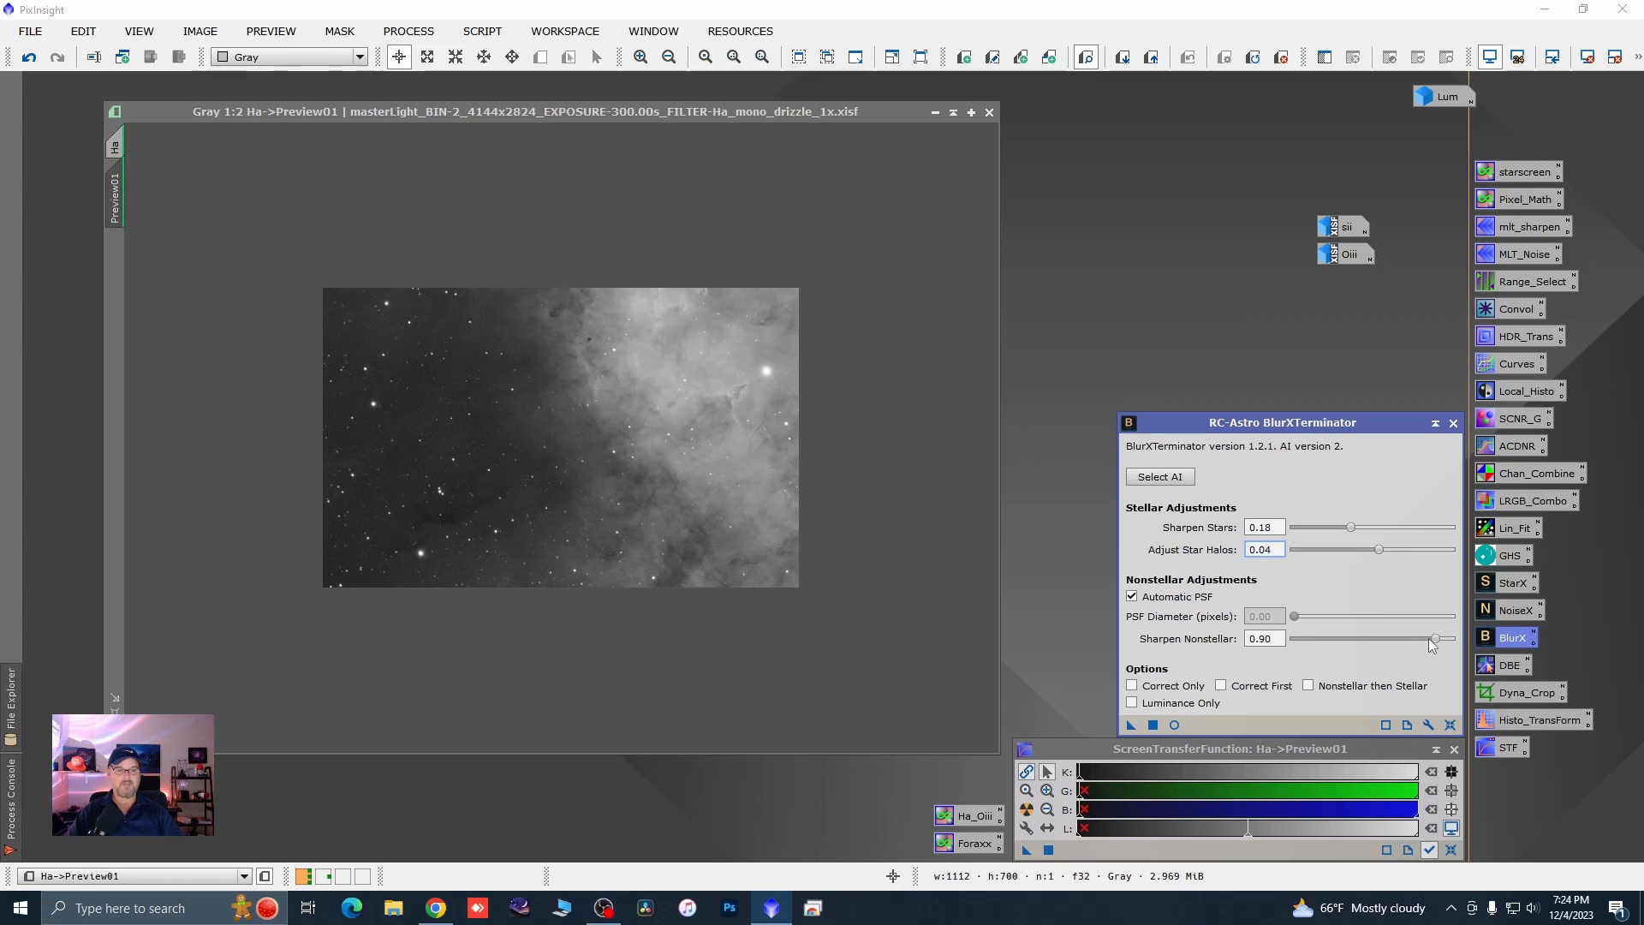
{"action": "left_click_drag", "start_coordinate": [1432, 638], "coordinate": [1309, 661]}
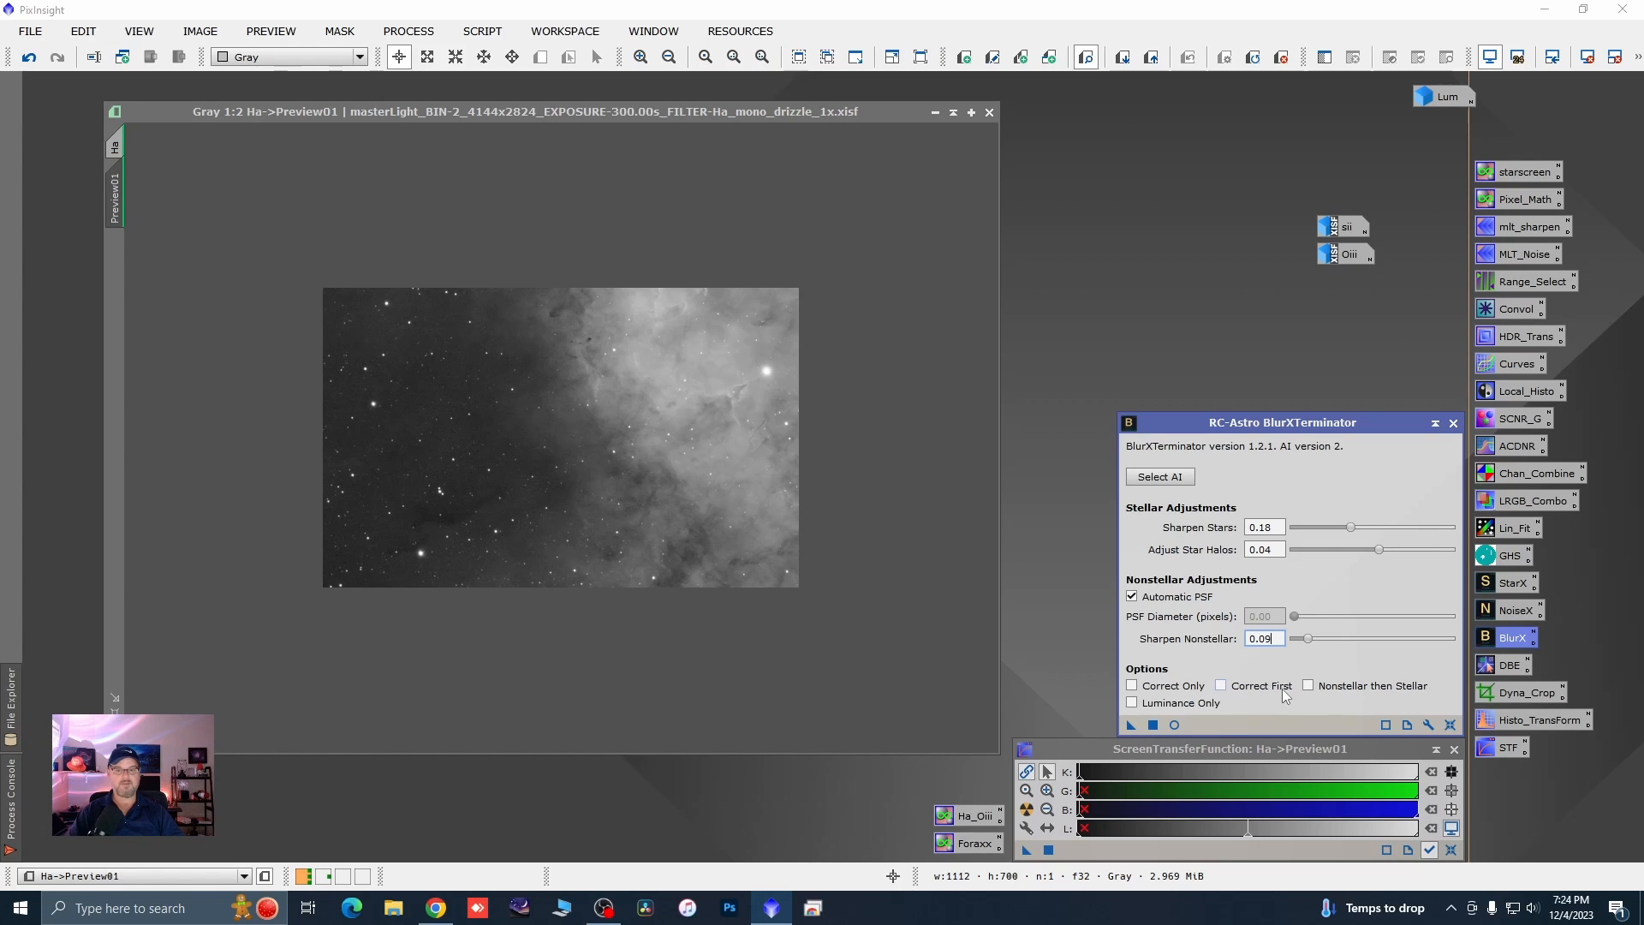
{"action": "left_click", "coordinate": [1131, 726]}
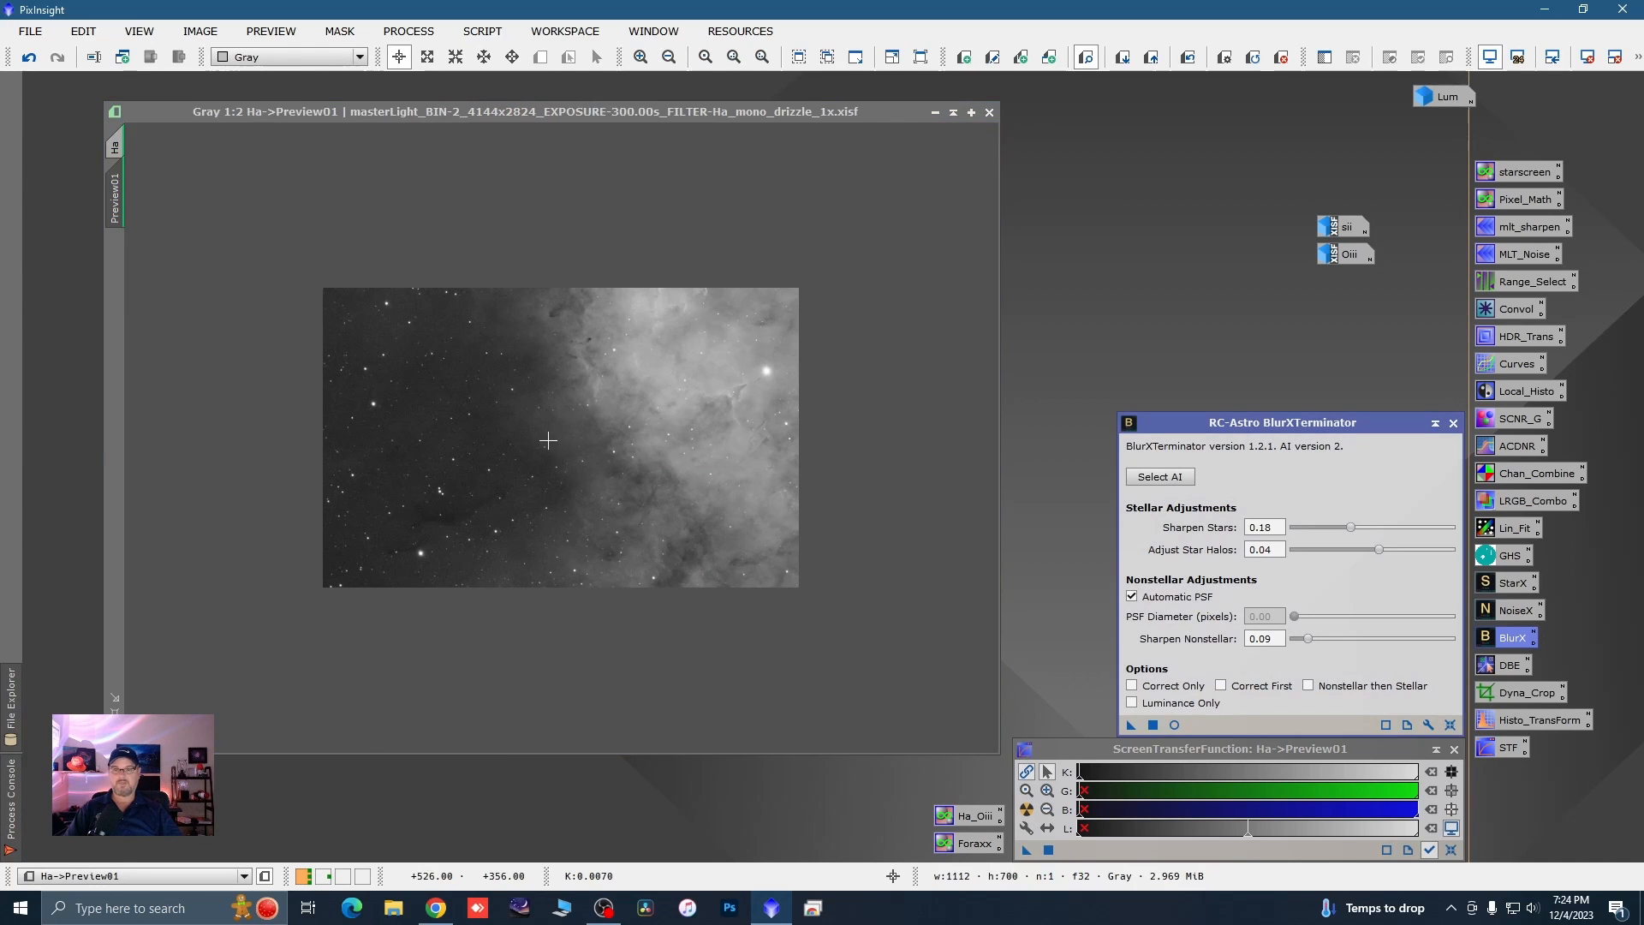
- Examine the sharpened stars and nebula detail in the preview at 2:1, then return to the full Ha image
{"action": "scroll", "coordinate": [556, 445], "scroll_direction": "up", "scroll_amount": 1}
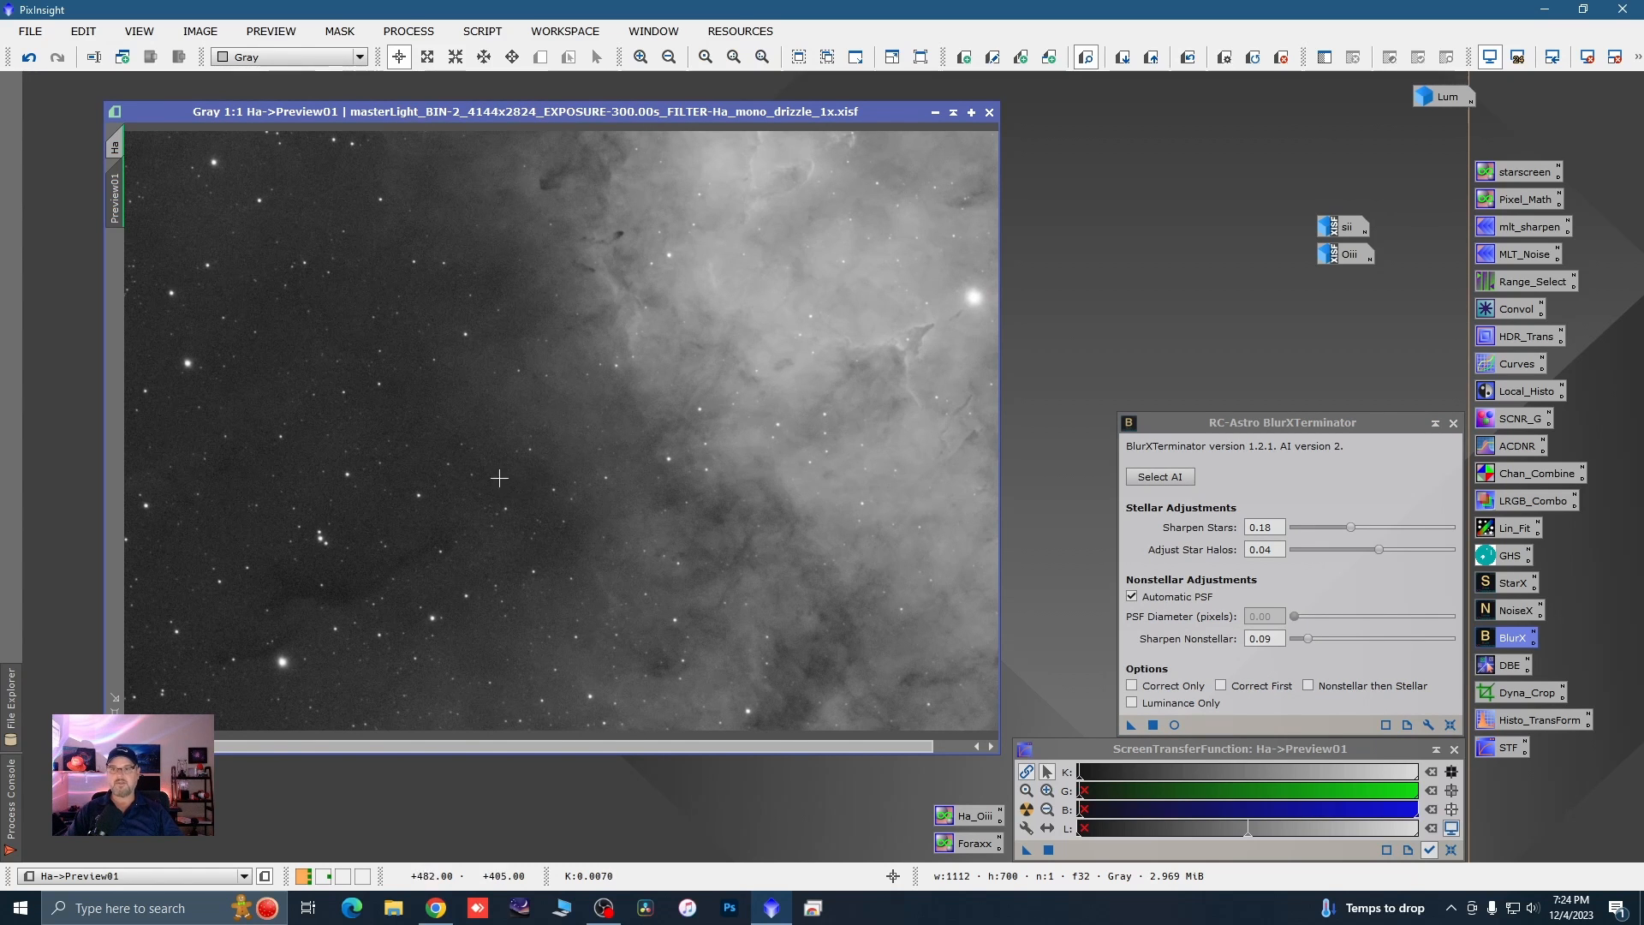
{"action": "scroll", "coordinate": [223, 392], "scroll_direction": "up", "scroll_amount": 1}
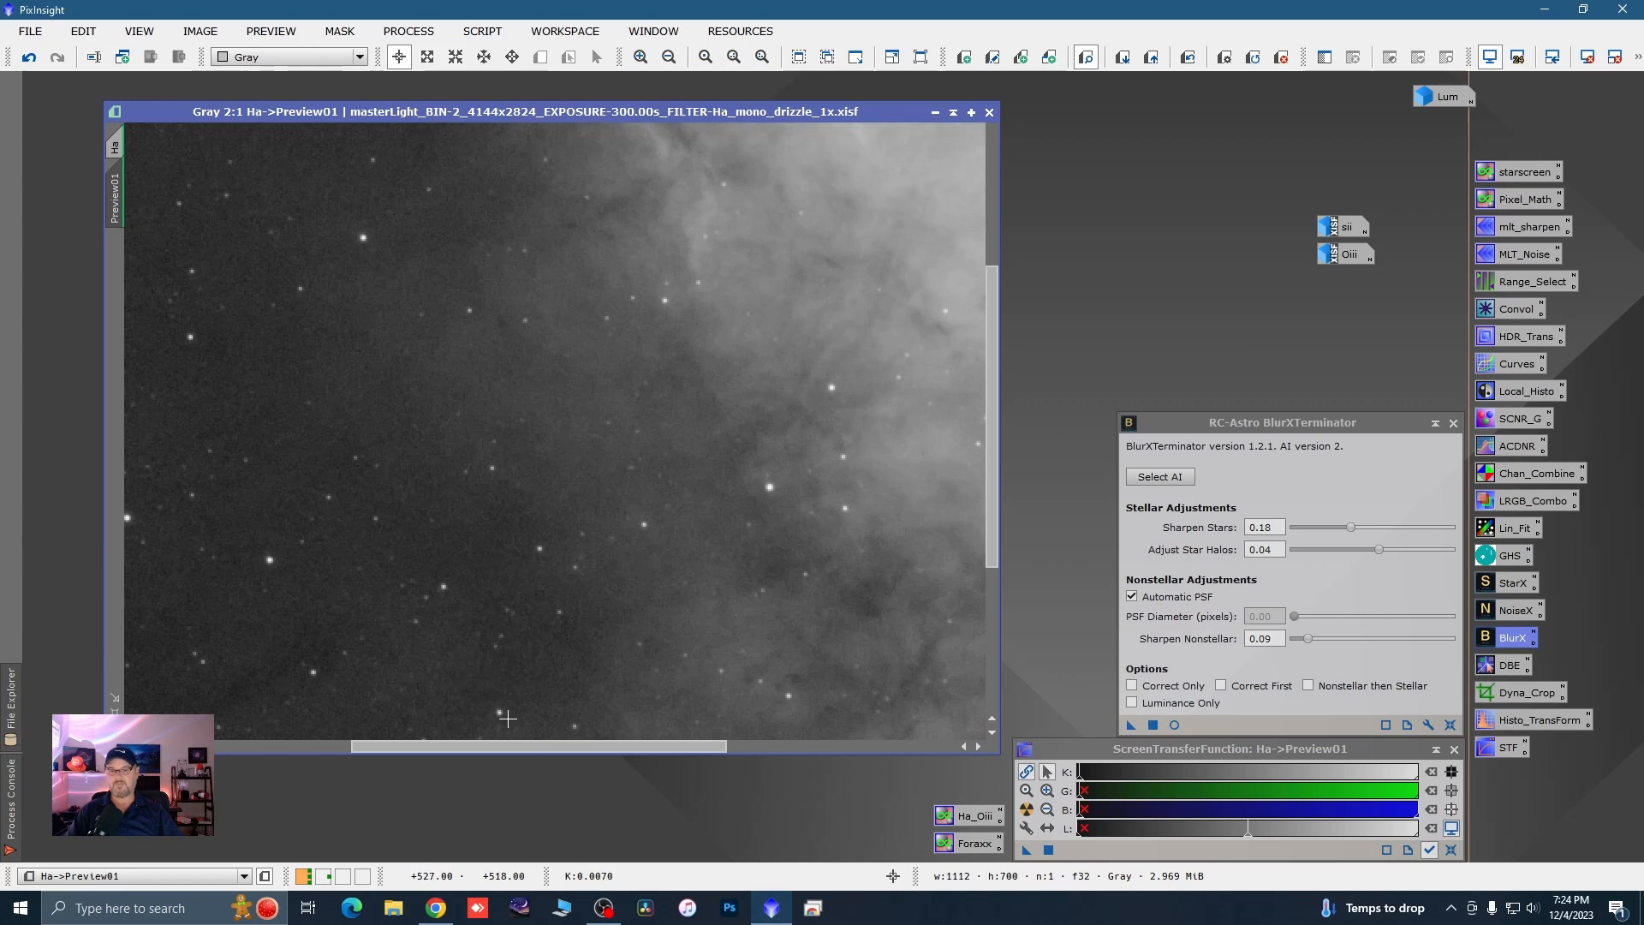
{"action": "left_click_drag", "start_coordinate": [533, 748], "coordinate": [349, 737]}
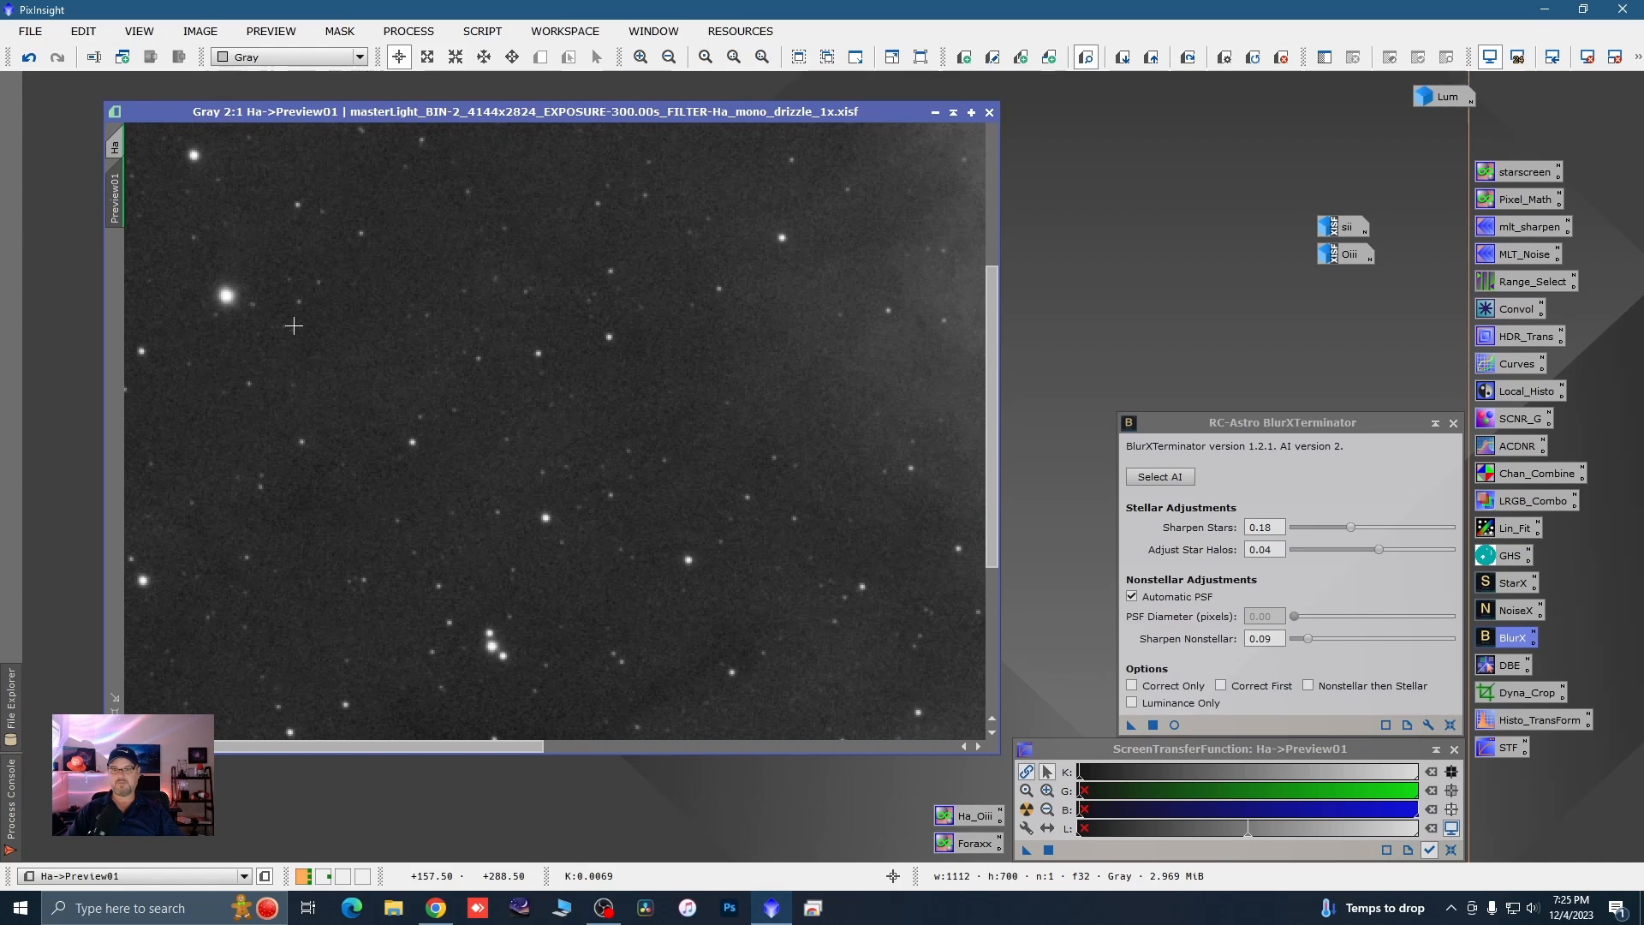
{"action": "left_click_drag", "start_coordinate": [495, 744], "coordinate": [921, 743]}
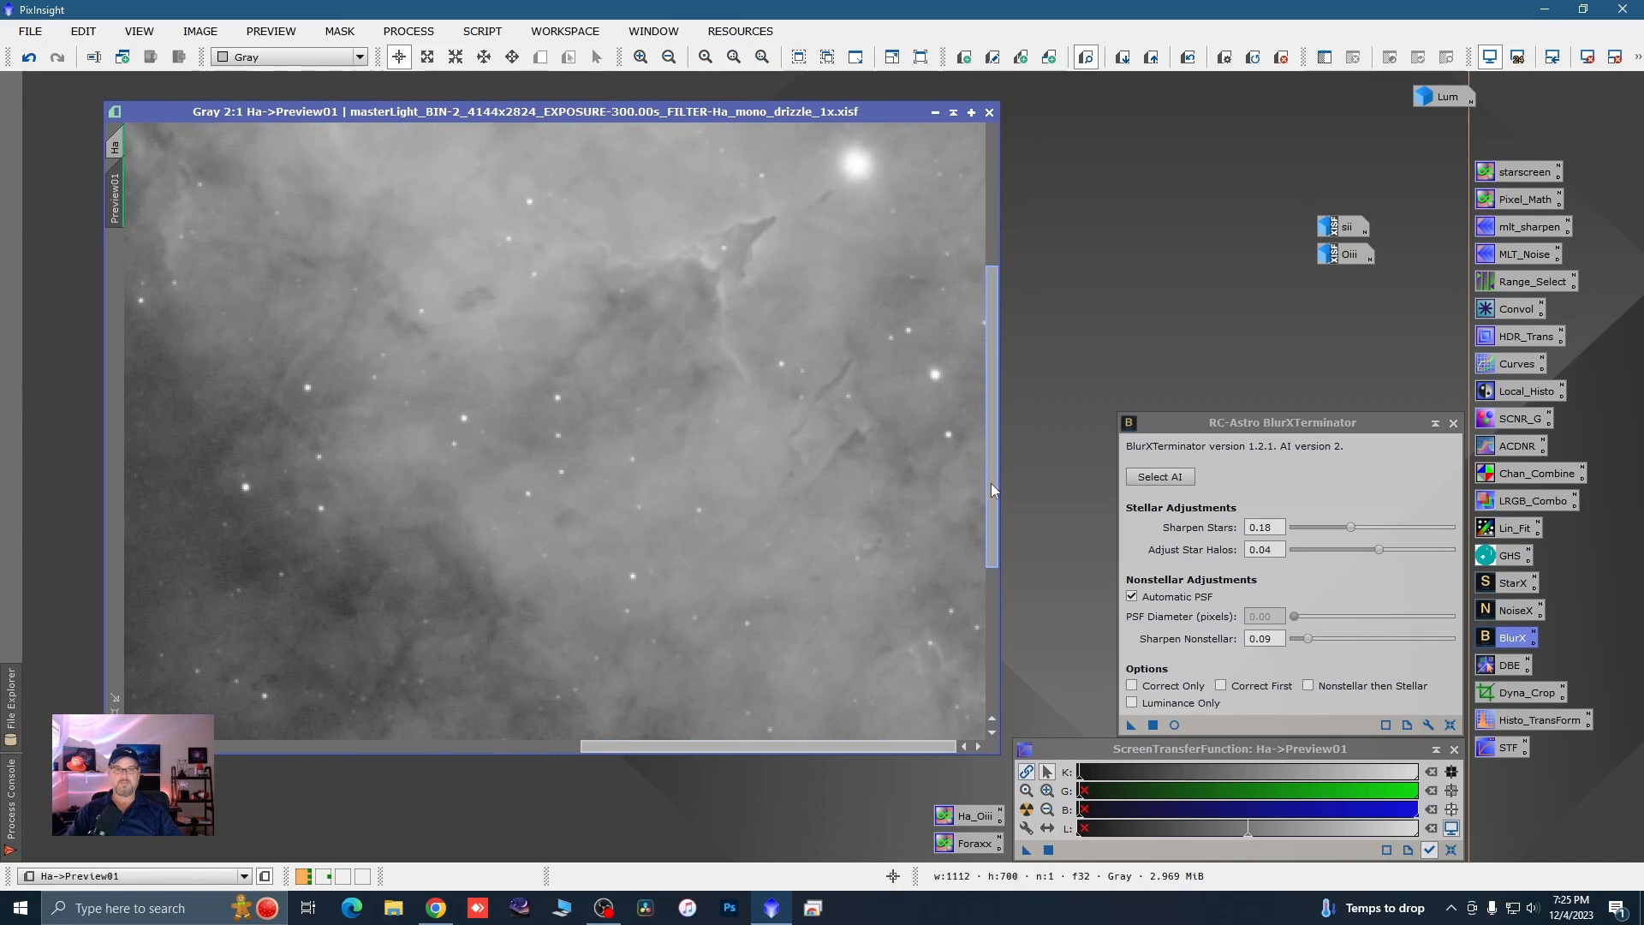
{"action": "left_click_drag", "start_coordinate": [990, 483], "coordinate": [990, 365]}
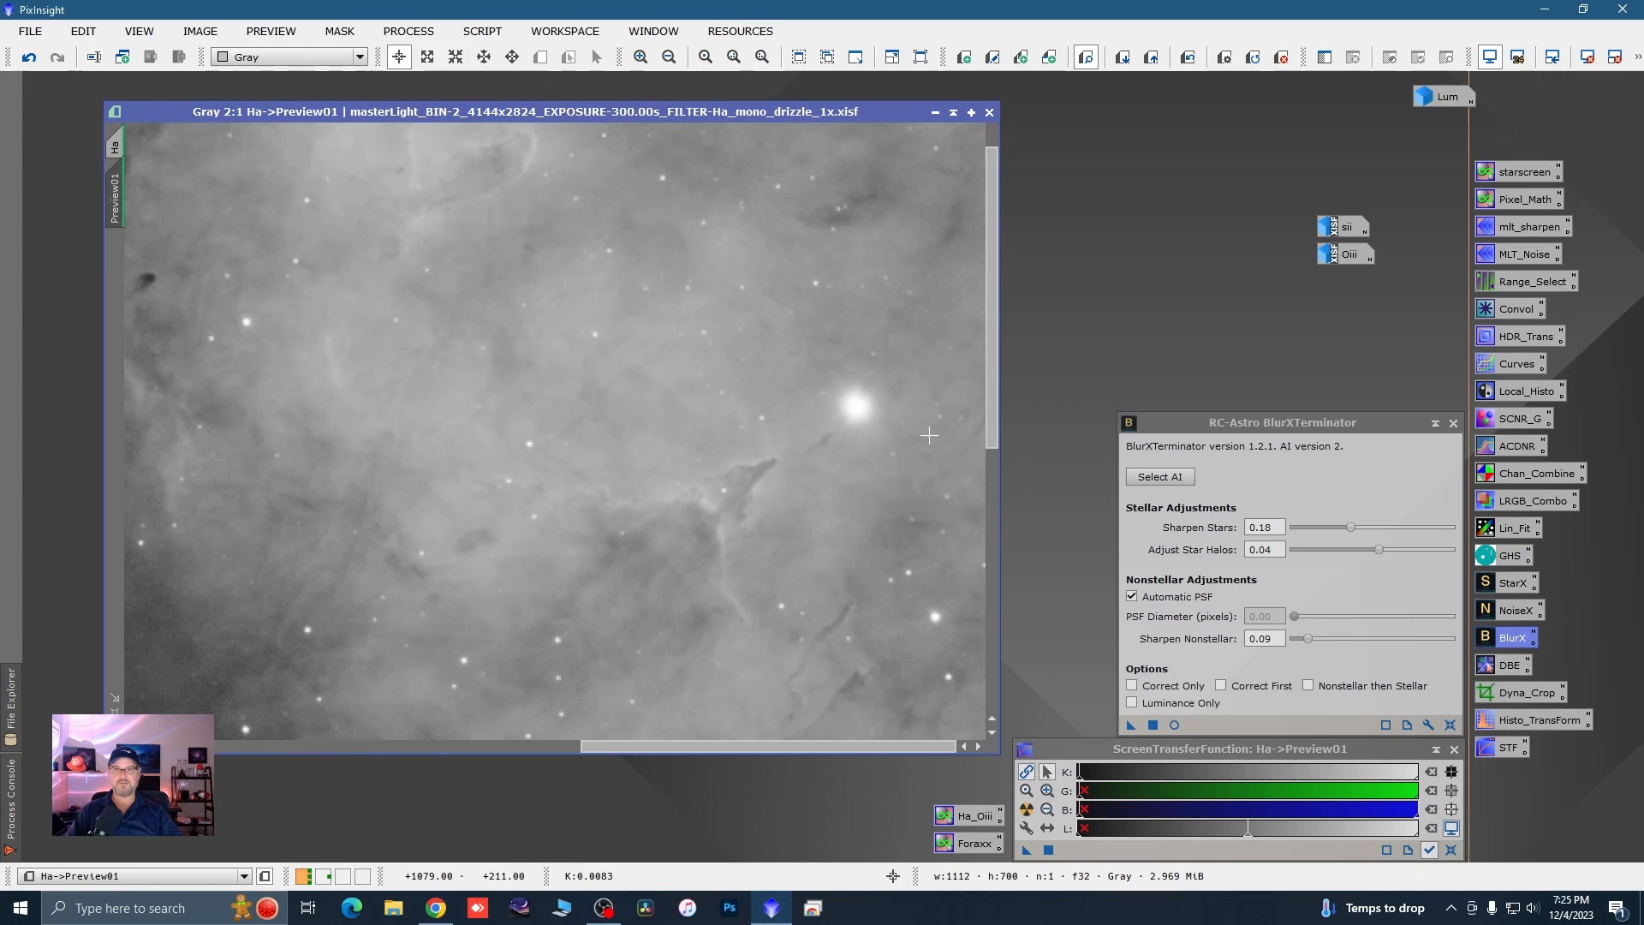
{"action": "left_click", "coordinate": [116, 144]}
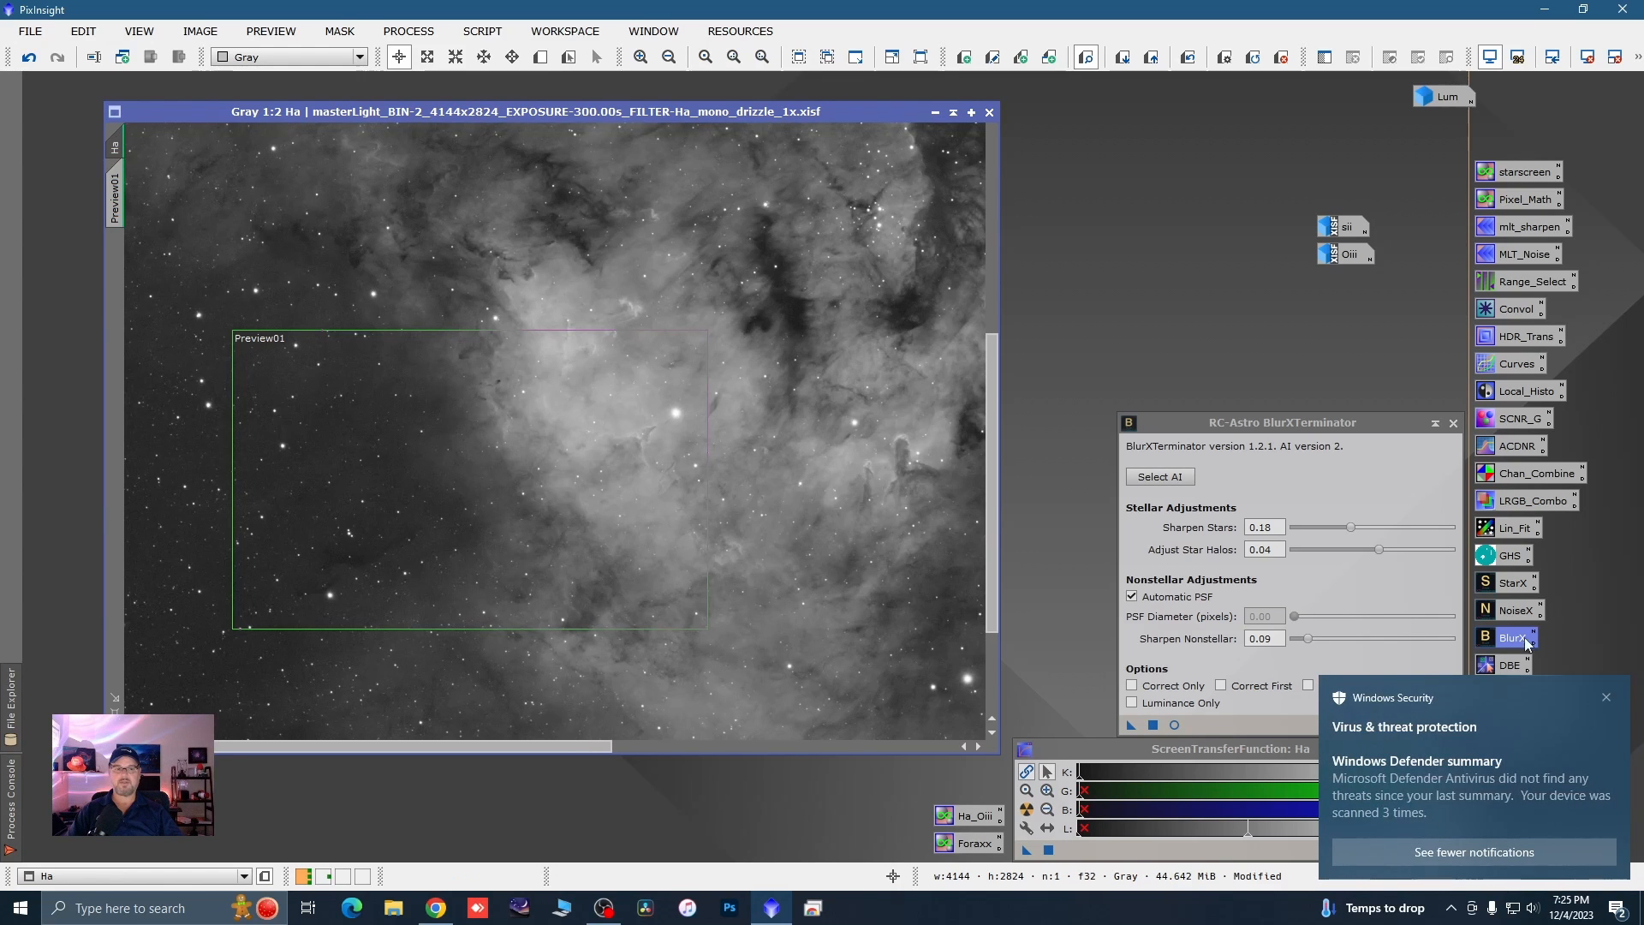
{"action": "left_click", "coordinate": [1607, 697]}
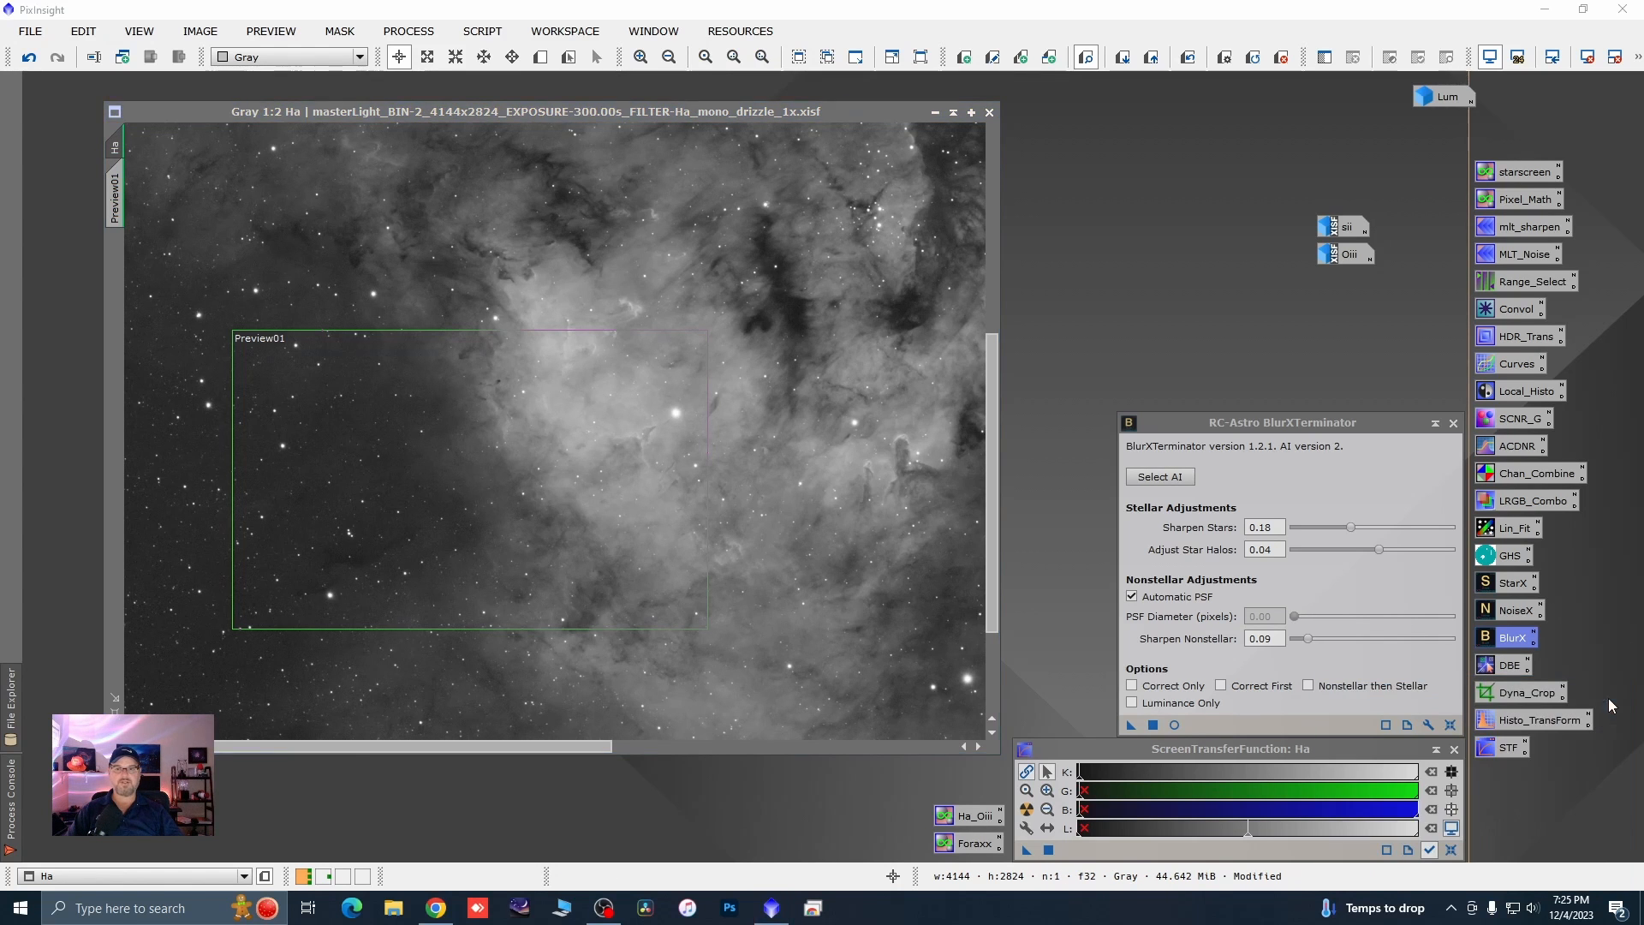
- Apply BlurXTerminator to the full Ha image with the preview-tested settings, and move the minimized sii and Oiii icons beside the Lum icon
{"action": "scroll", "coordinate": [842, 543], "scroll_direction": "down", "scroll_amount": 1}
{"action": "scroll", "coordinate": [842, 543], "scroll_direction": "down", "scroll_amount": 2}
{"action": "scroll", "coordinate": [842, 543], "scroll_direction": "up", "scroll_amount": 2}
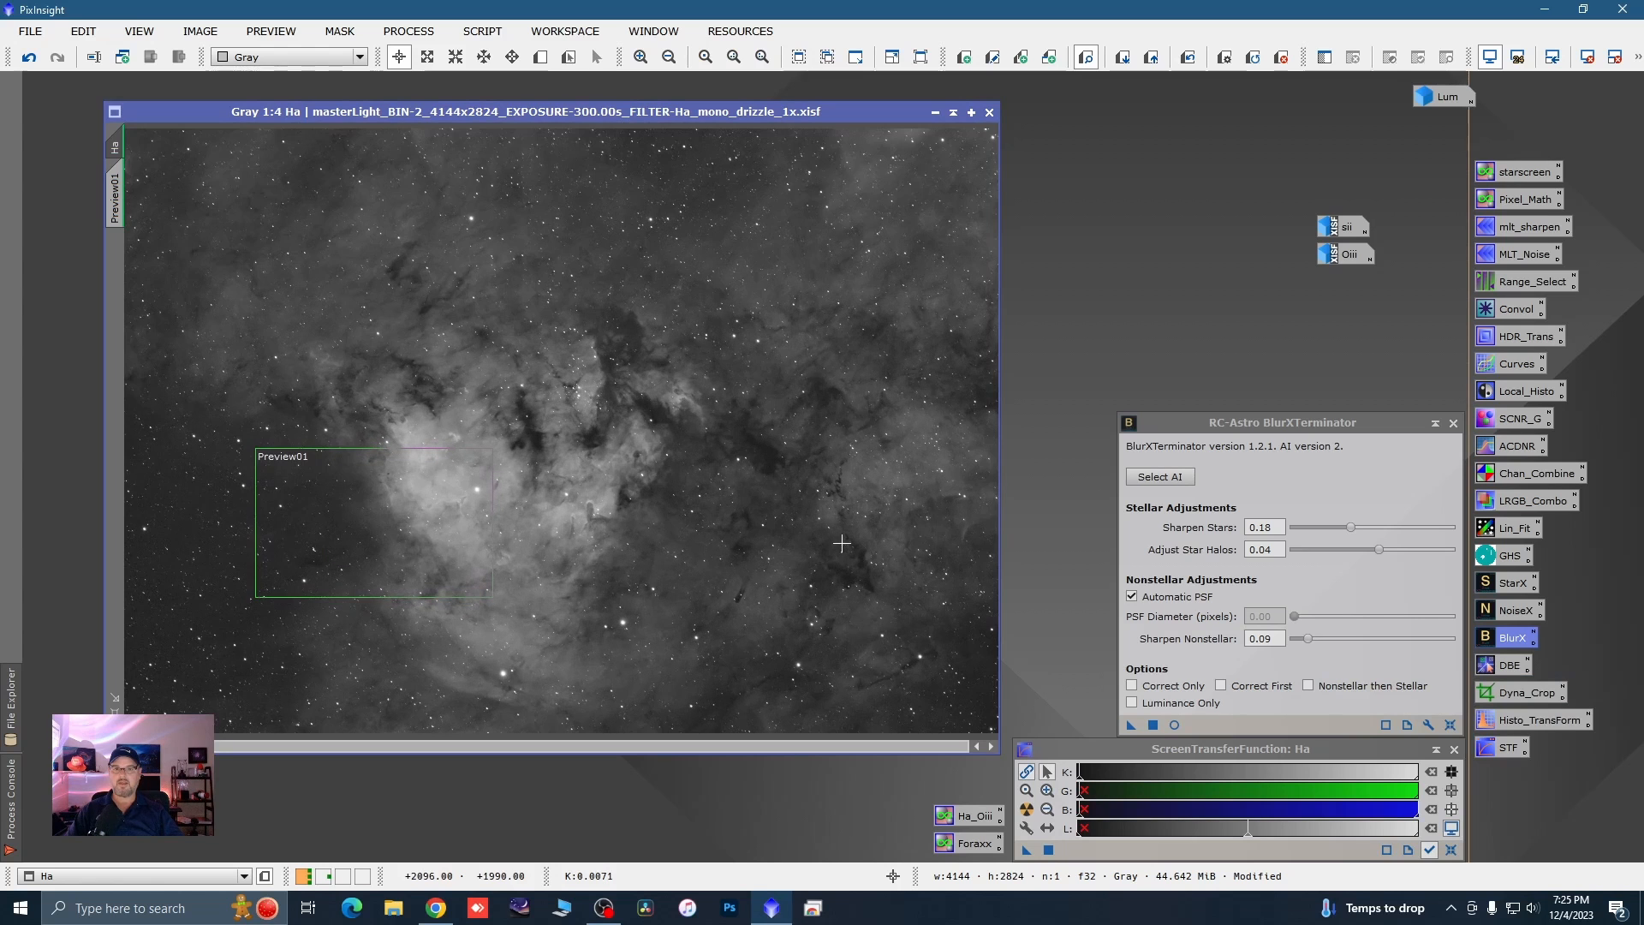
{"action": "left_click_drag", "start_coordinate": [1133, 727], "coordinate": [776, 656]}
{"action": "left_click_drag", "start_coordinate": [1343, 234], "coordinate": [1380, 96]}
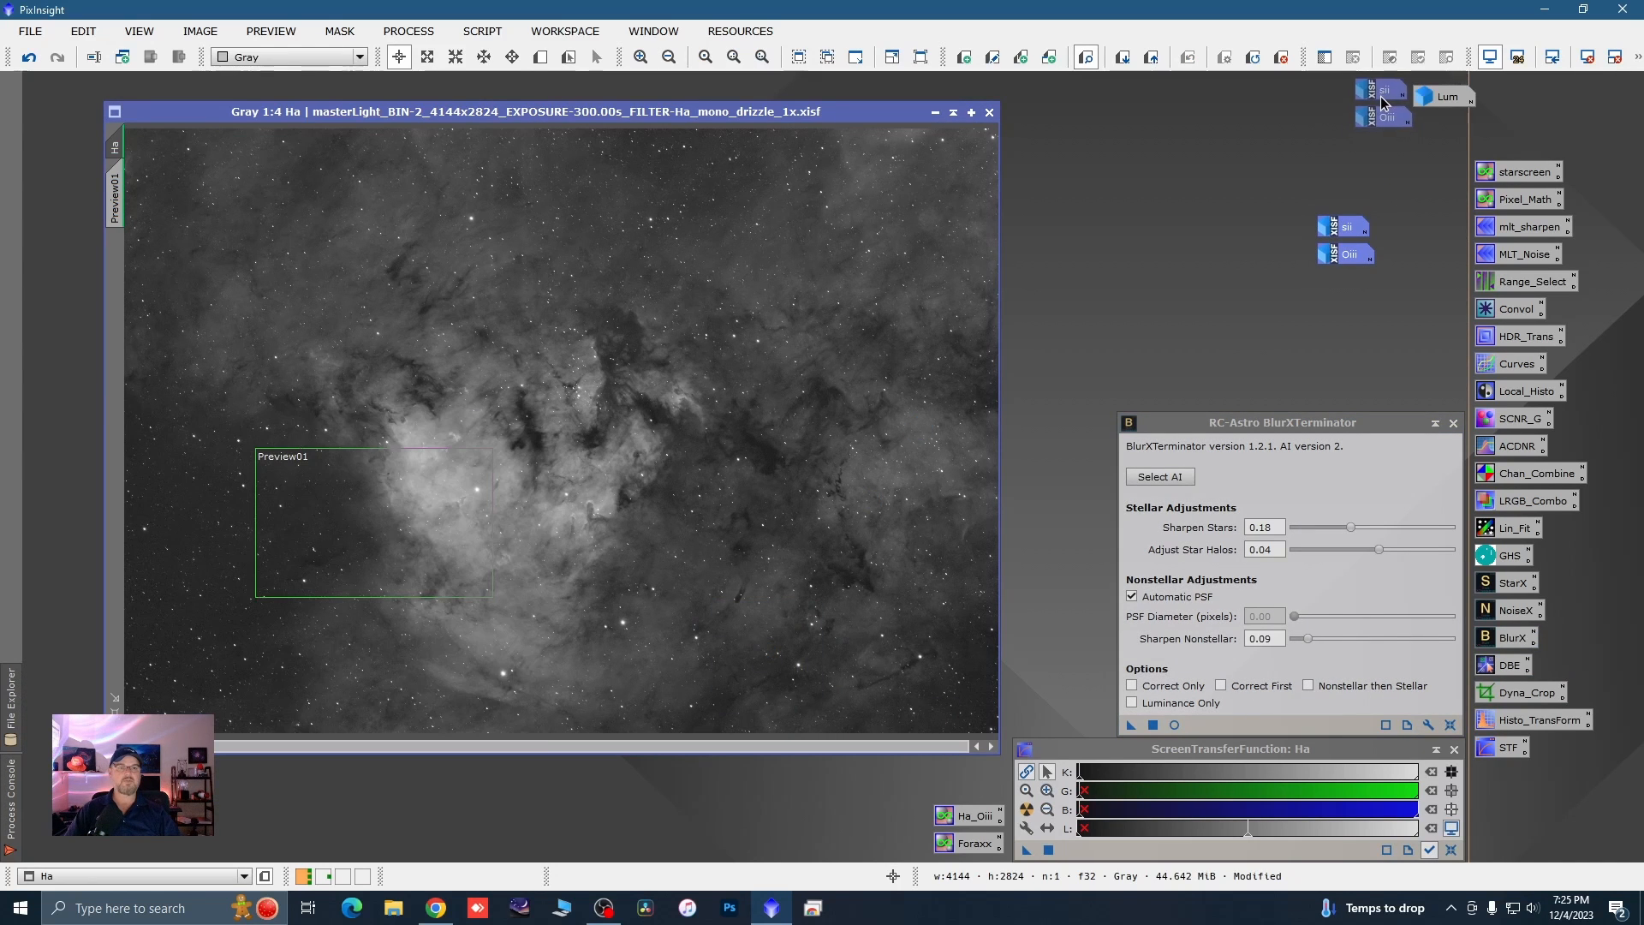
{"action": "left_click_drag", "start_coordinate": [1516, 94], "coordinate": [1523, 97]}
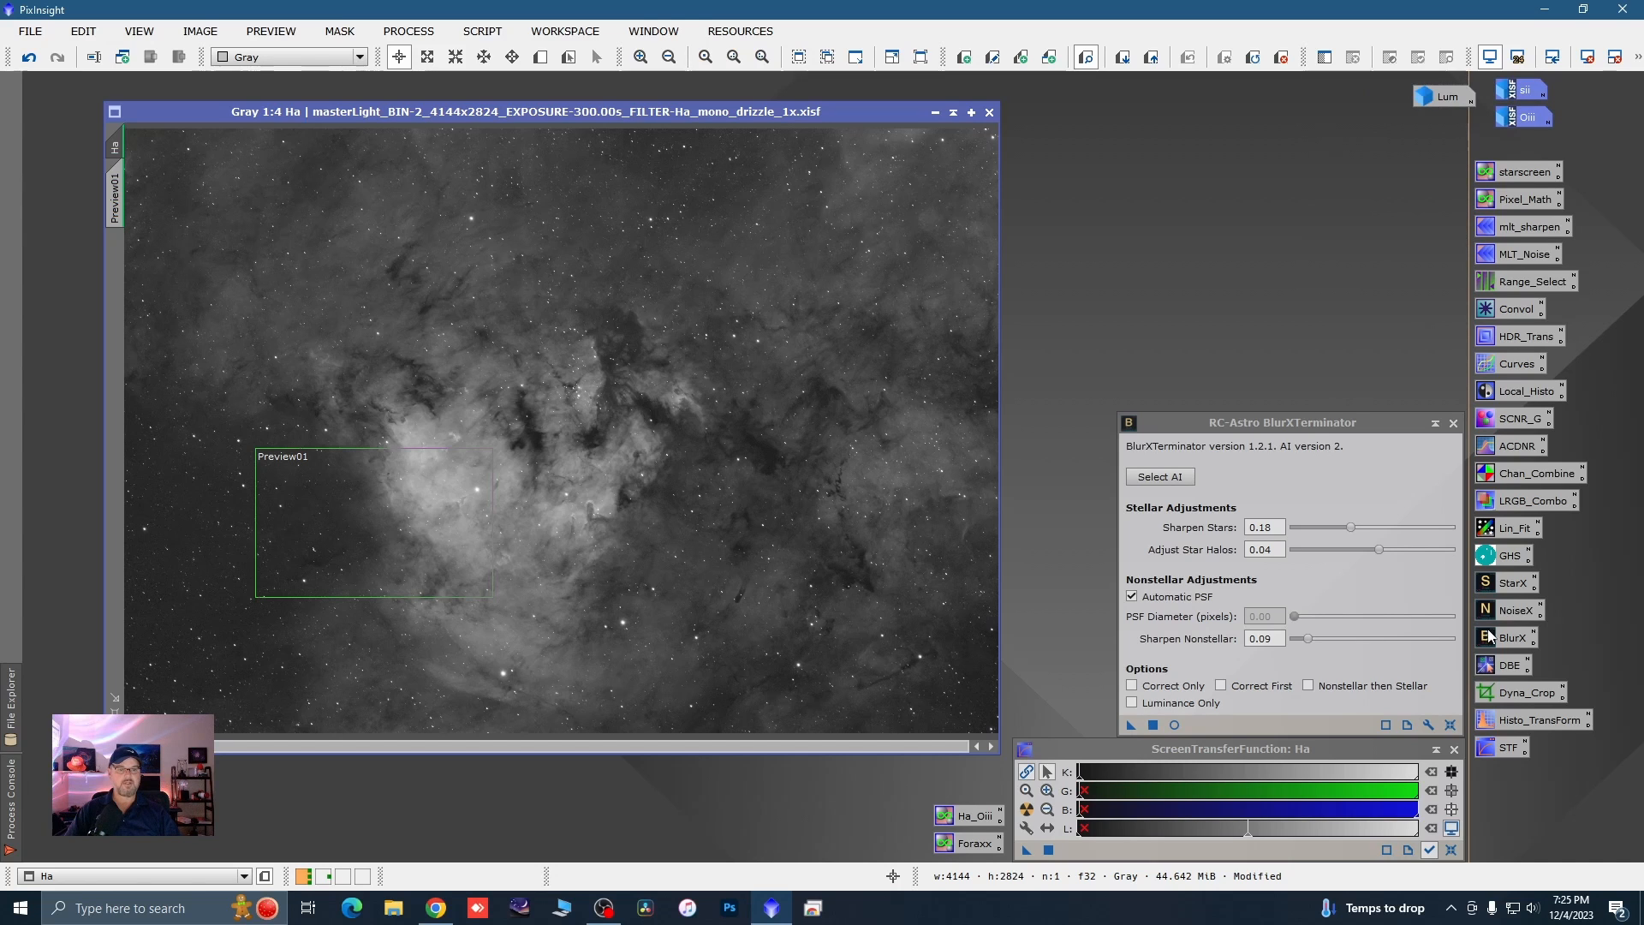
- Open NoiseXTerminator and replace the Ha preview with one of about 1188 × 1218 px spanning dark background and the nebula's edge
{"action": "double_click", "coordinate": [1507, 608]}
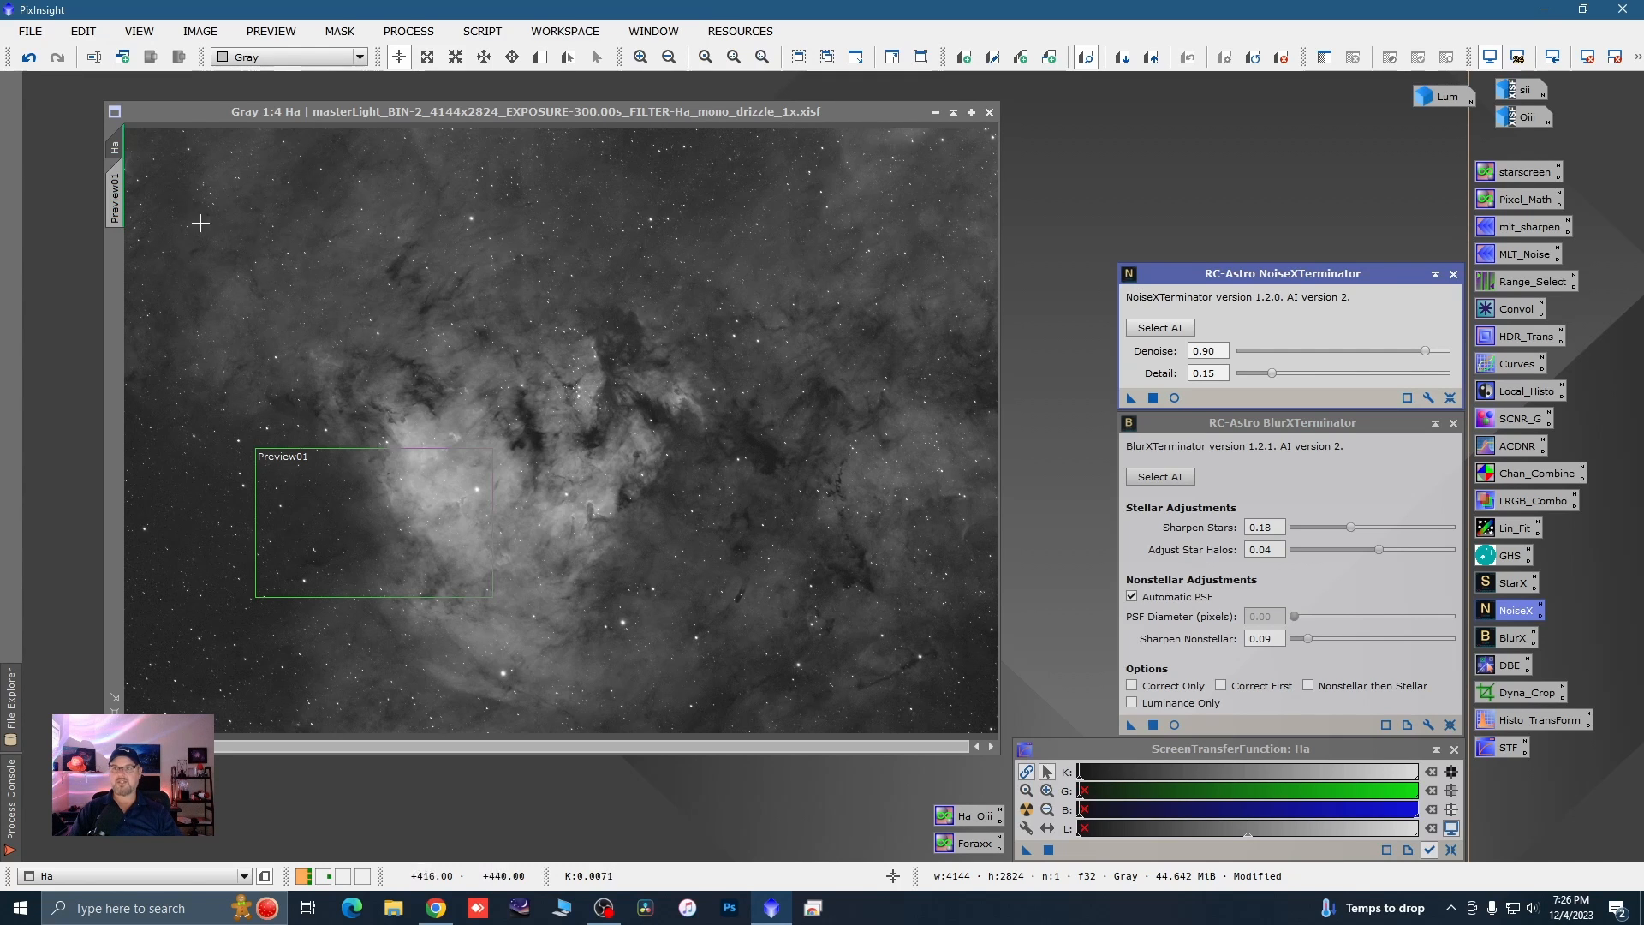
{"action": "right_click", "coordinate": [115, 193]}
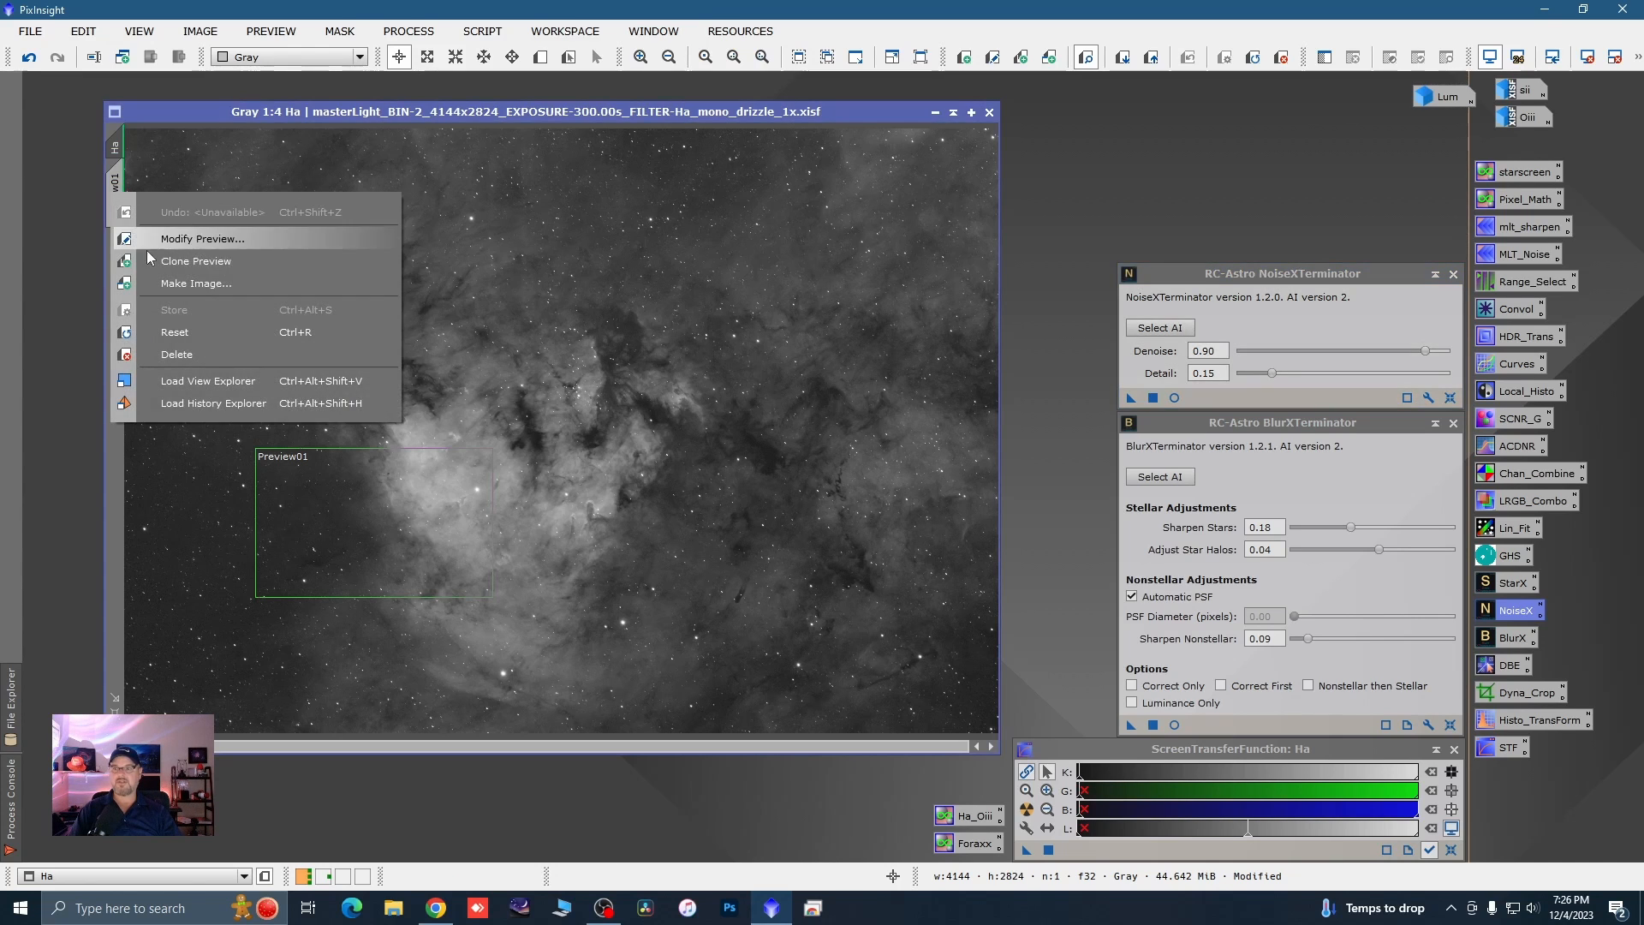
{"action": "left_click", "coordinate": [175, 354]}
{"action": "scroll", "coordinate": [716, 360], "scroll_direction": "down", "scroll_amount": 2}
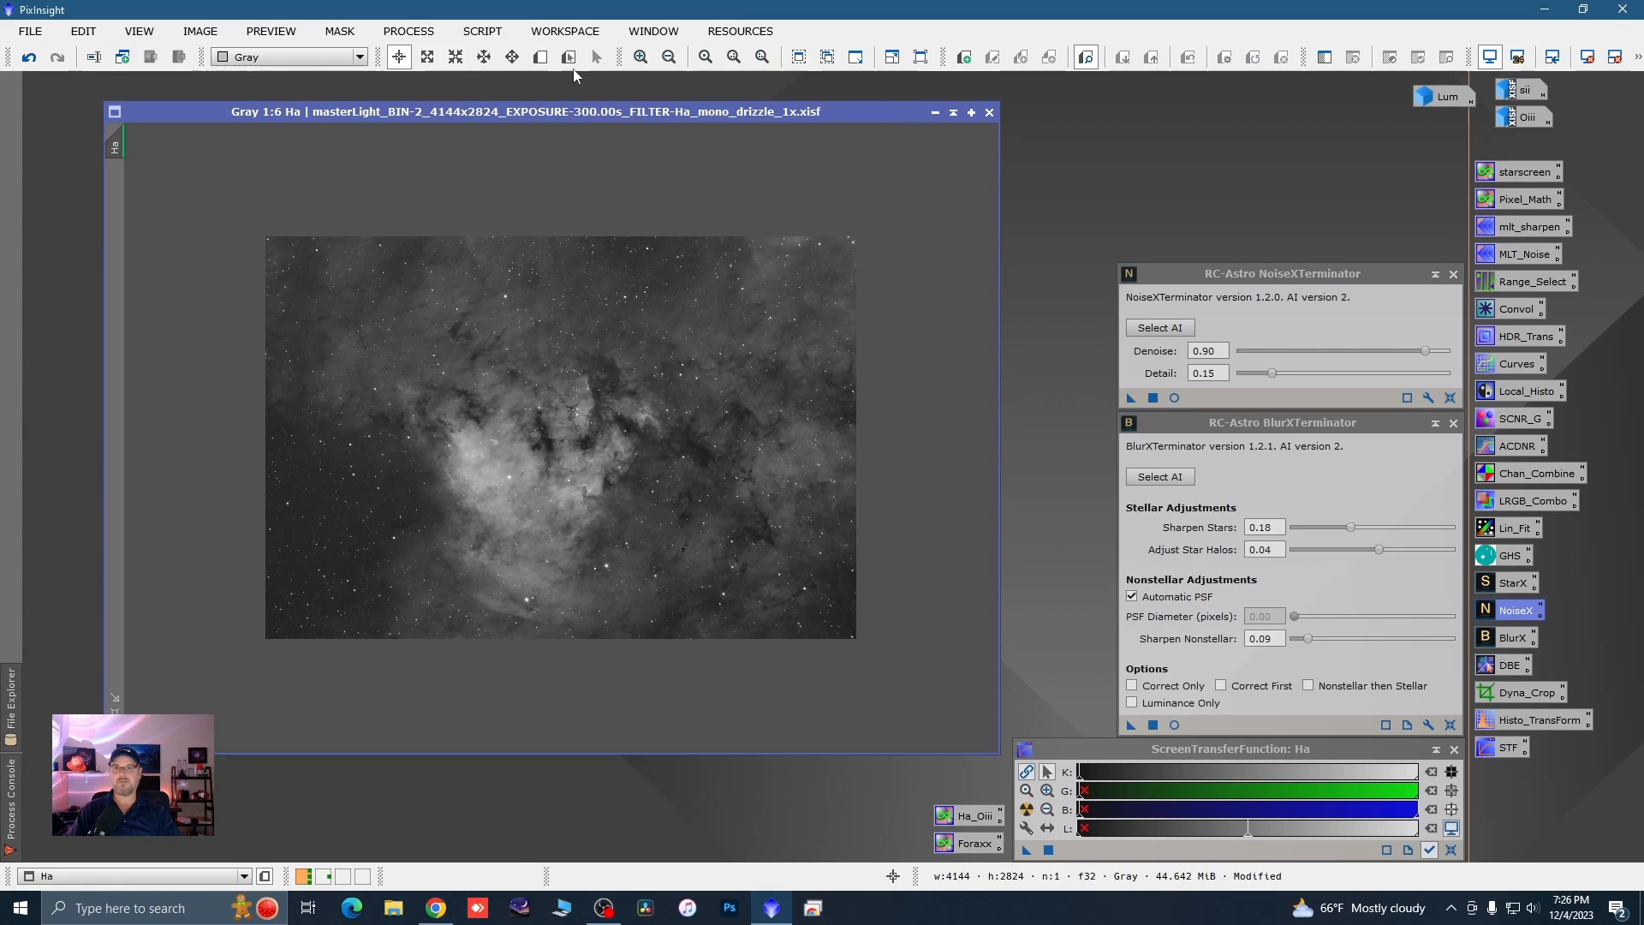
{"action": "left_click", "coordinate": [540, 57]}
{"action": "left_click_drag", "start_coordinate": [294, 382], "coordinate": [463, 553]}
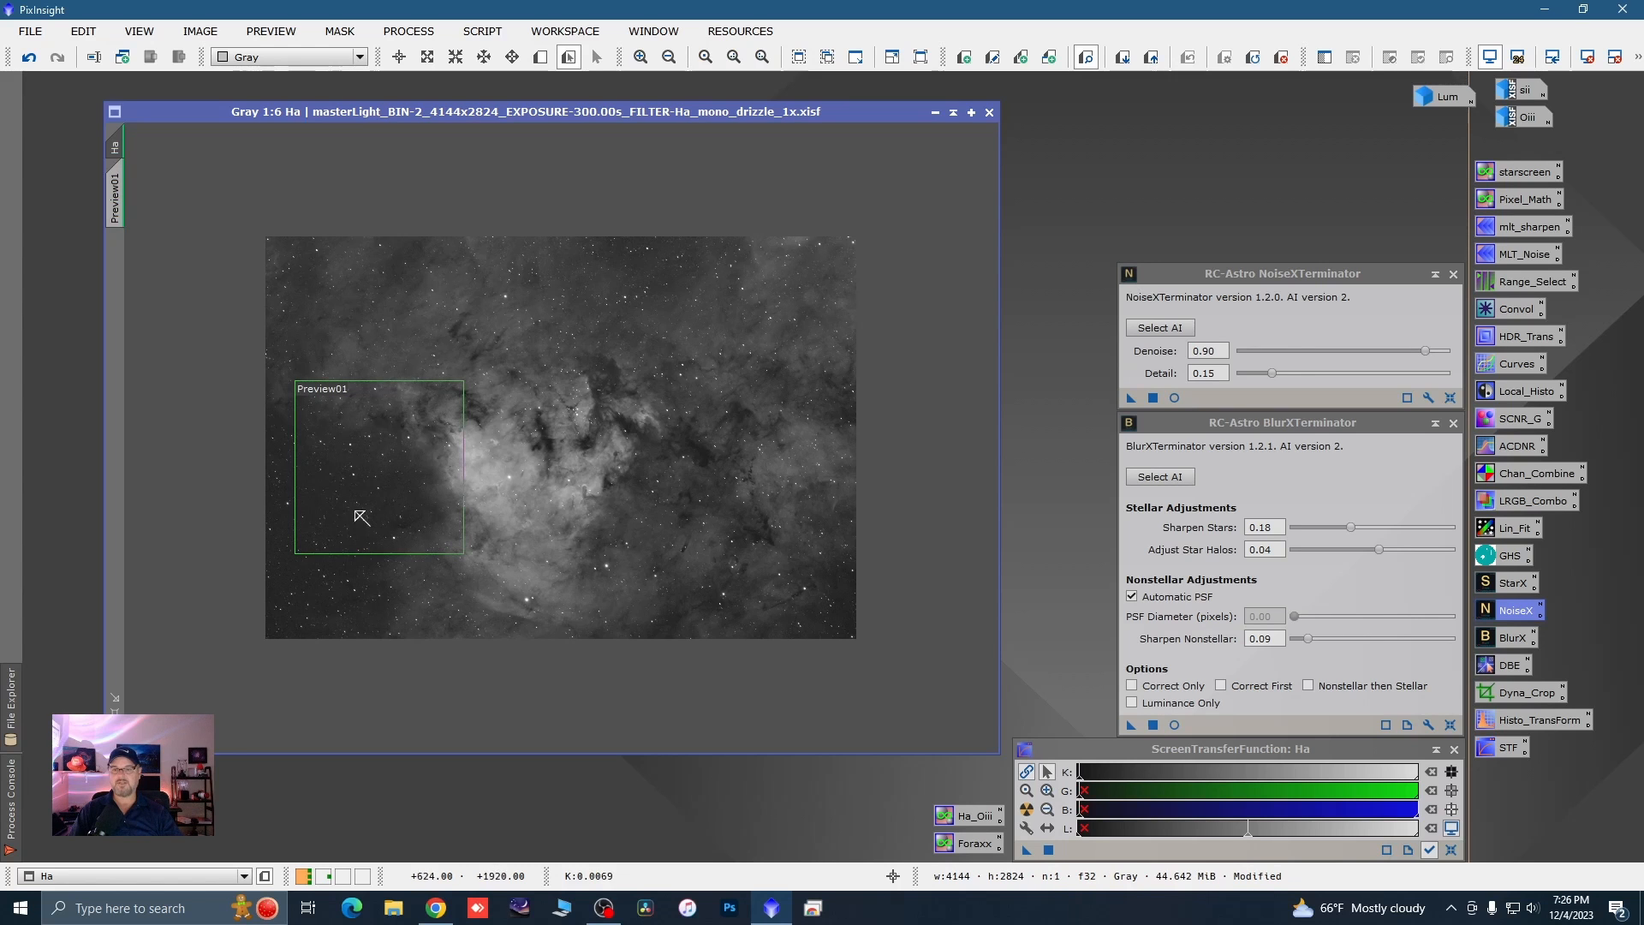
- Display the new Ha preview and apply NoiseXTerminator to it with Denoise 0.58 and Detail 0.23
{"action": "left_click", "coordinate": [115, 198]}
{"action": "scroll", "coordinate": [475, 369], "scroll_direction": "down", "scroll_amount": 1}
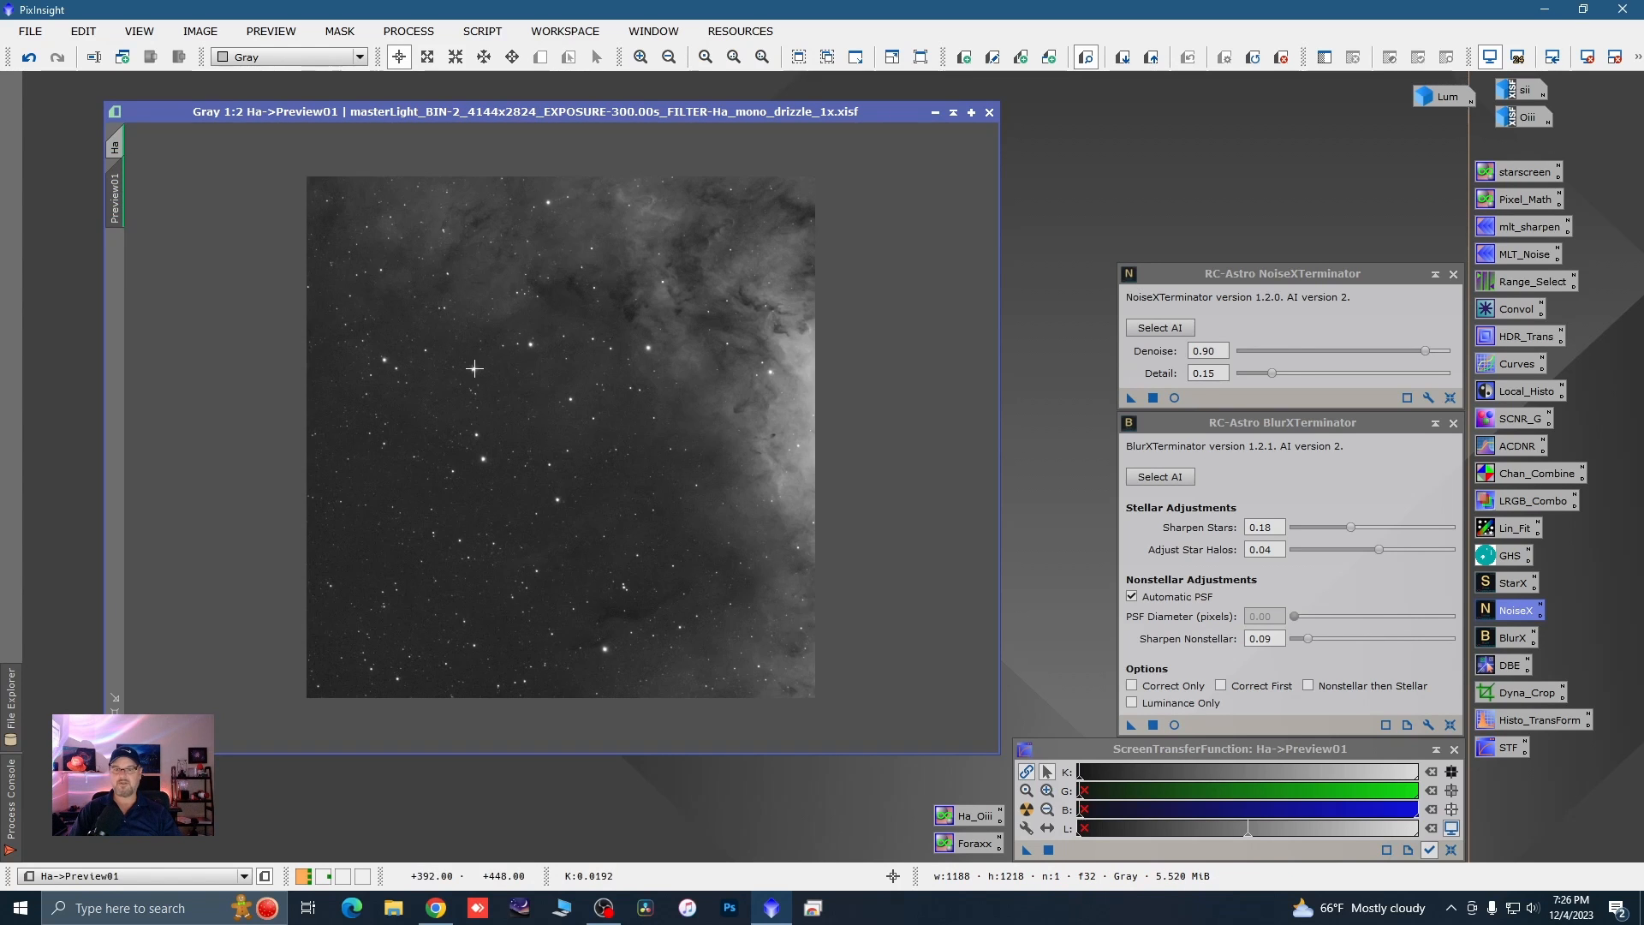
{"action": "scroll", "coordinate": [480, 484], "scroll_direction": "up", "scroll_amount": 1}
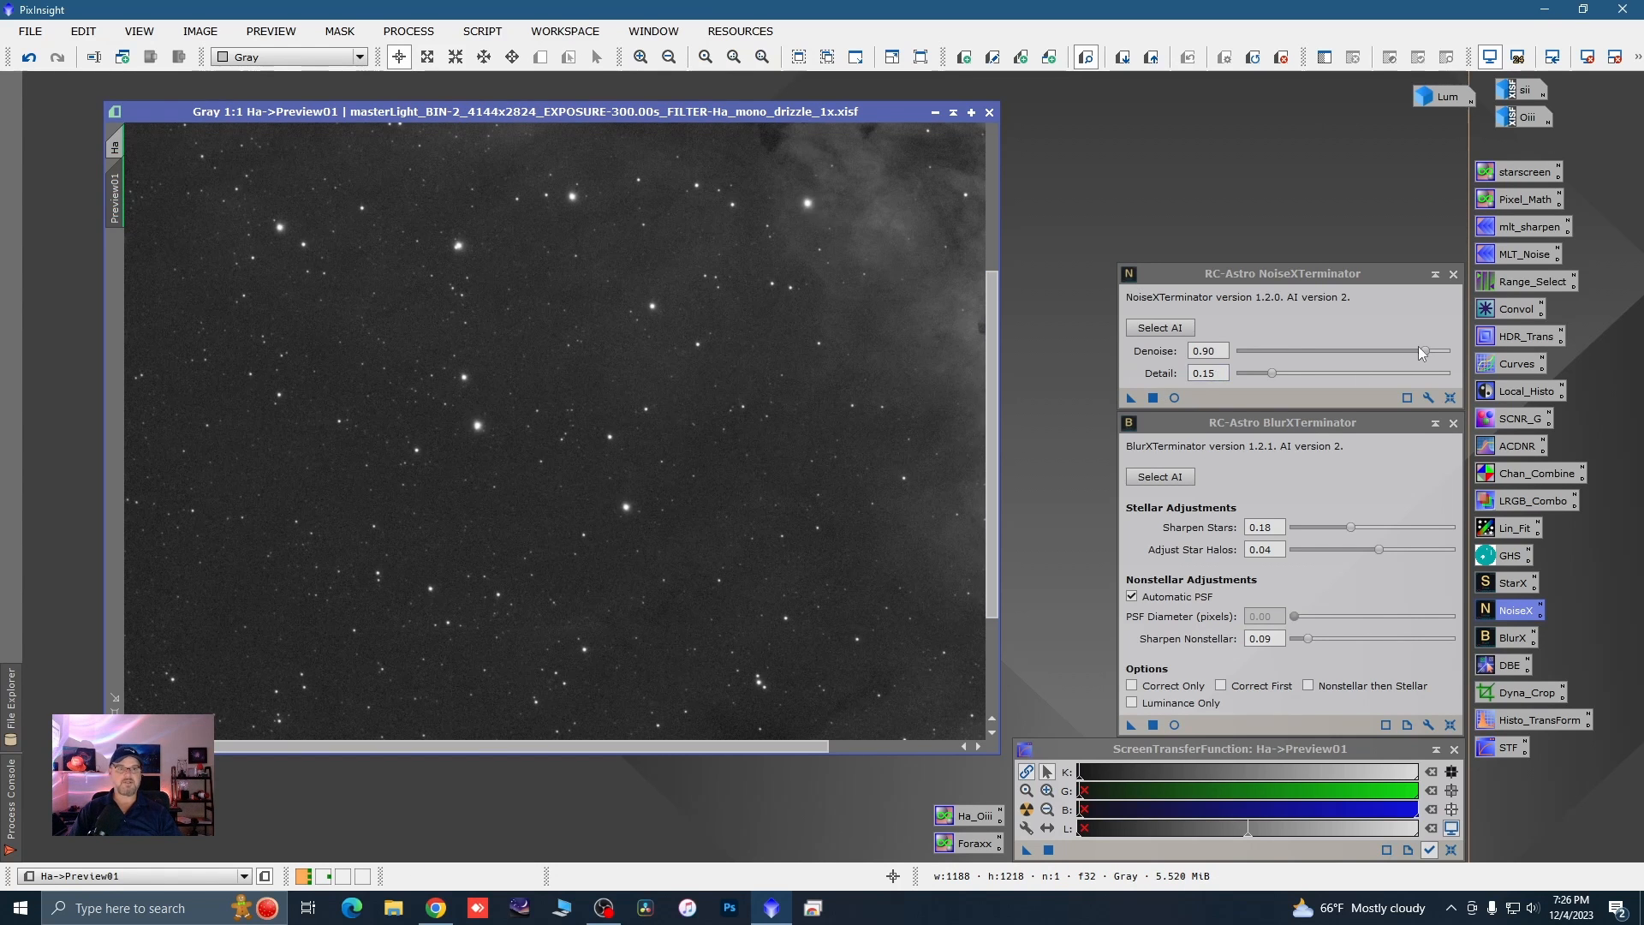
{"action": "left_click_drag", "start_coordinate": [1422, 353], "coordinate": [1368, 357]}
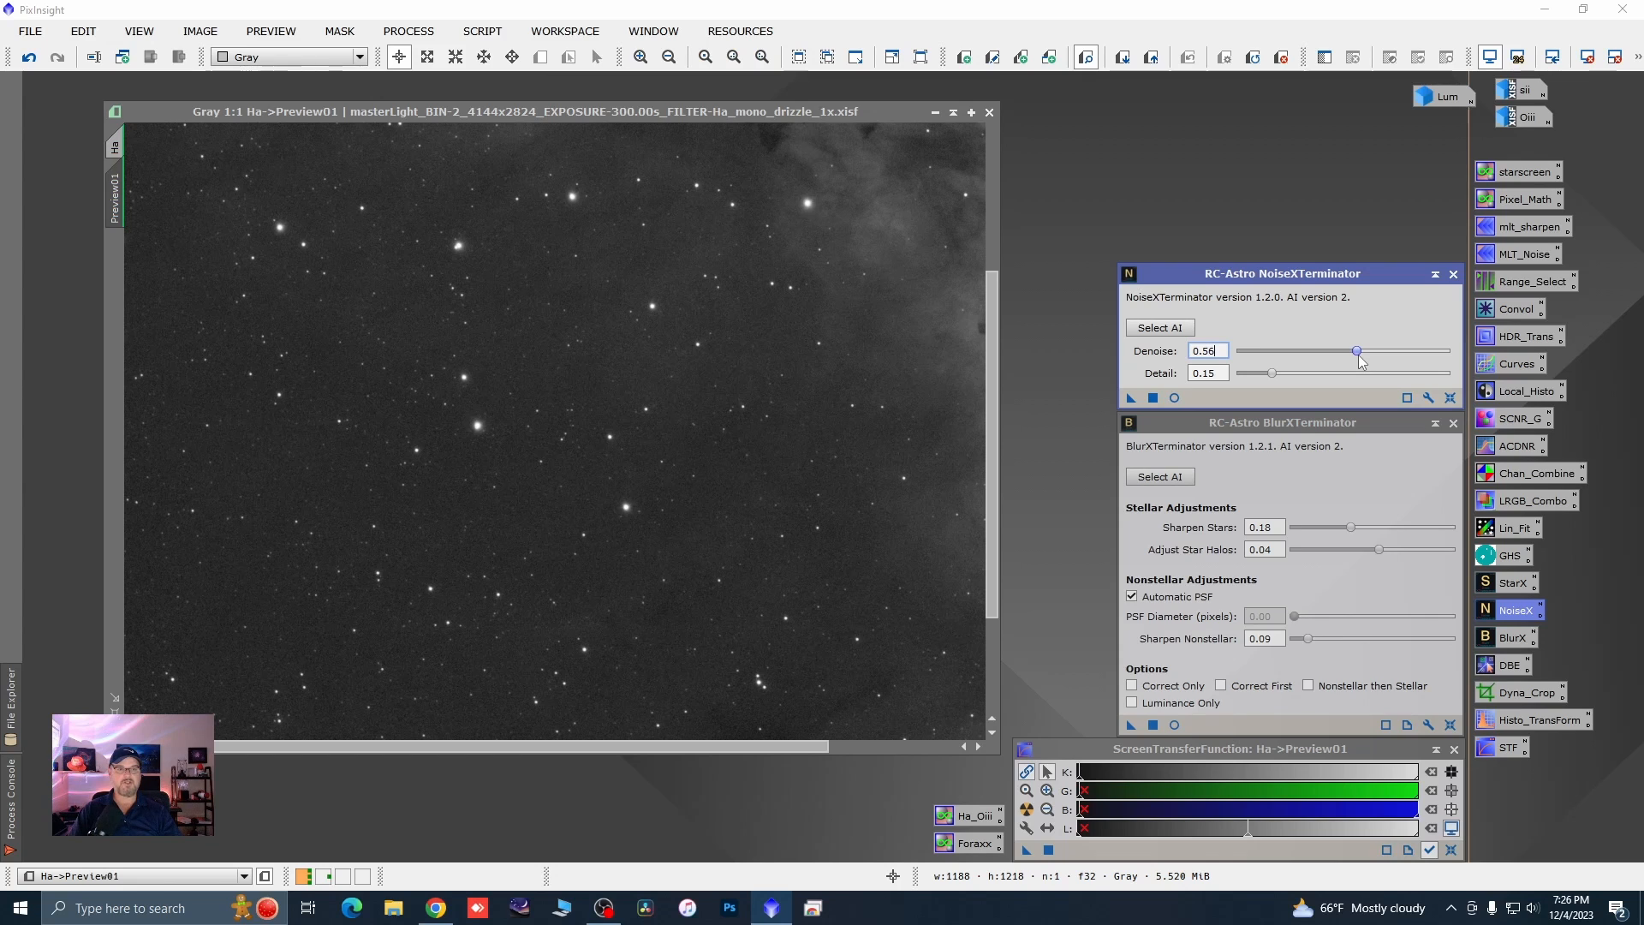
{"action": "left_click_drag", "start_coordinate": [1358, 355], "coordinate": [1359, 355]}
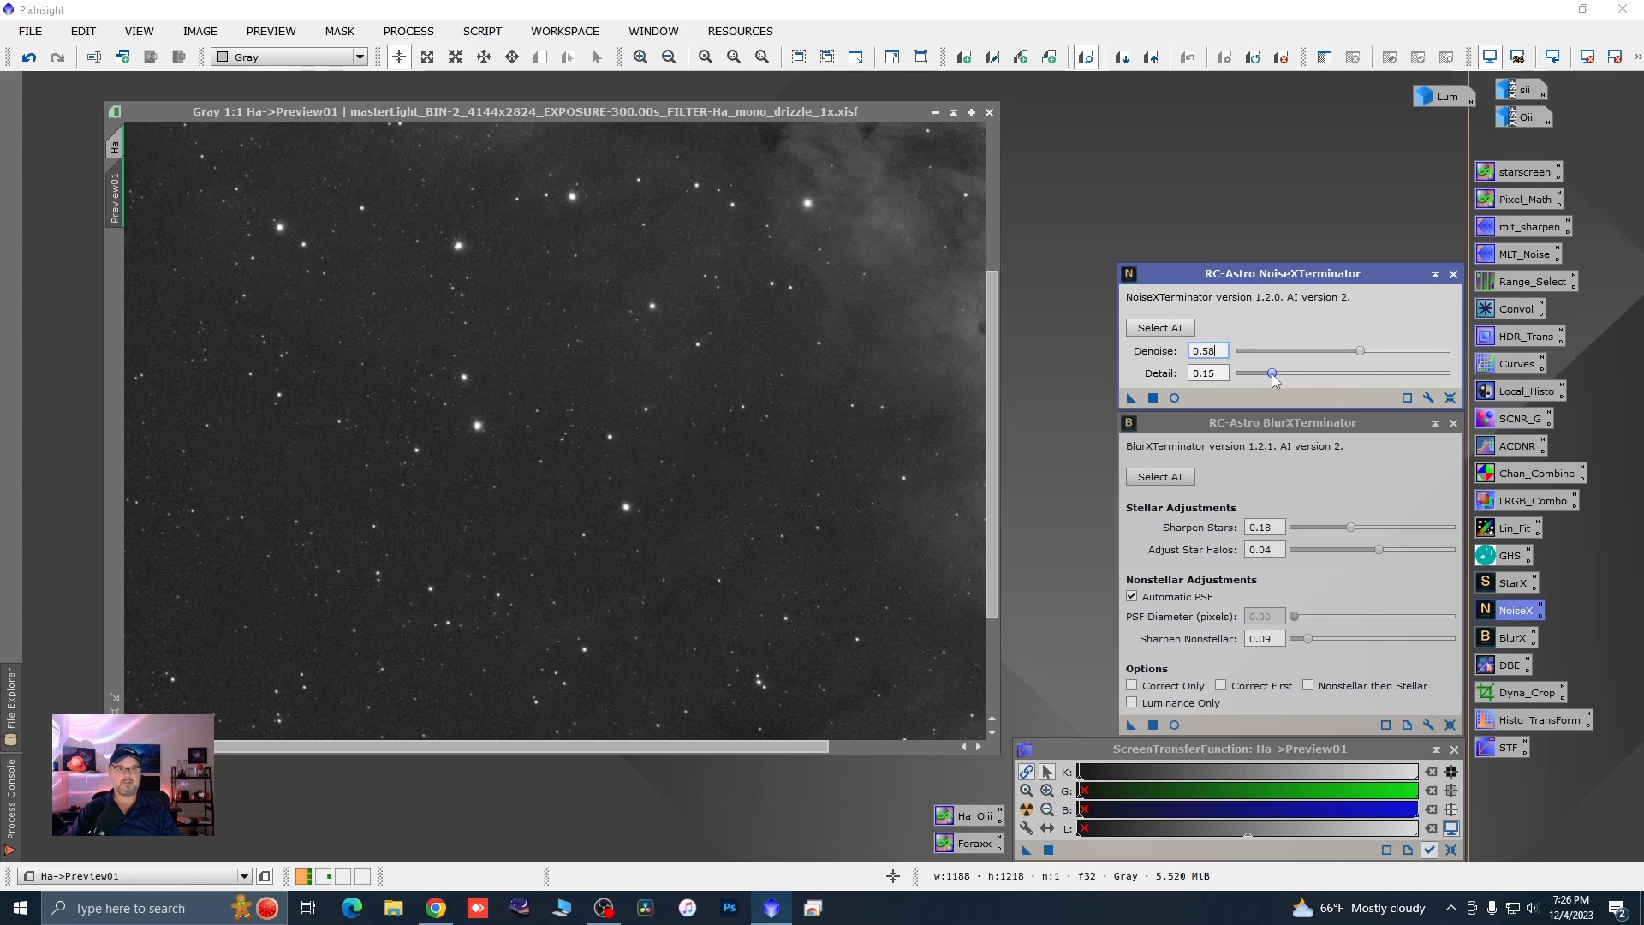
{"action": "left_click_drag", "start_coordinate": [1273, 376], "coordinate": [1290, 376]}
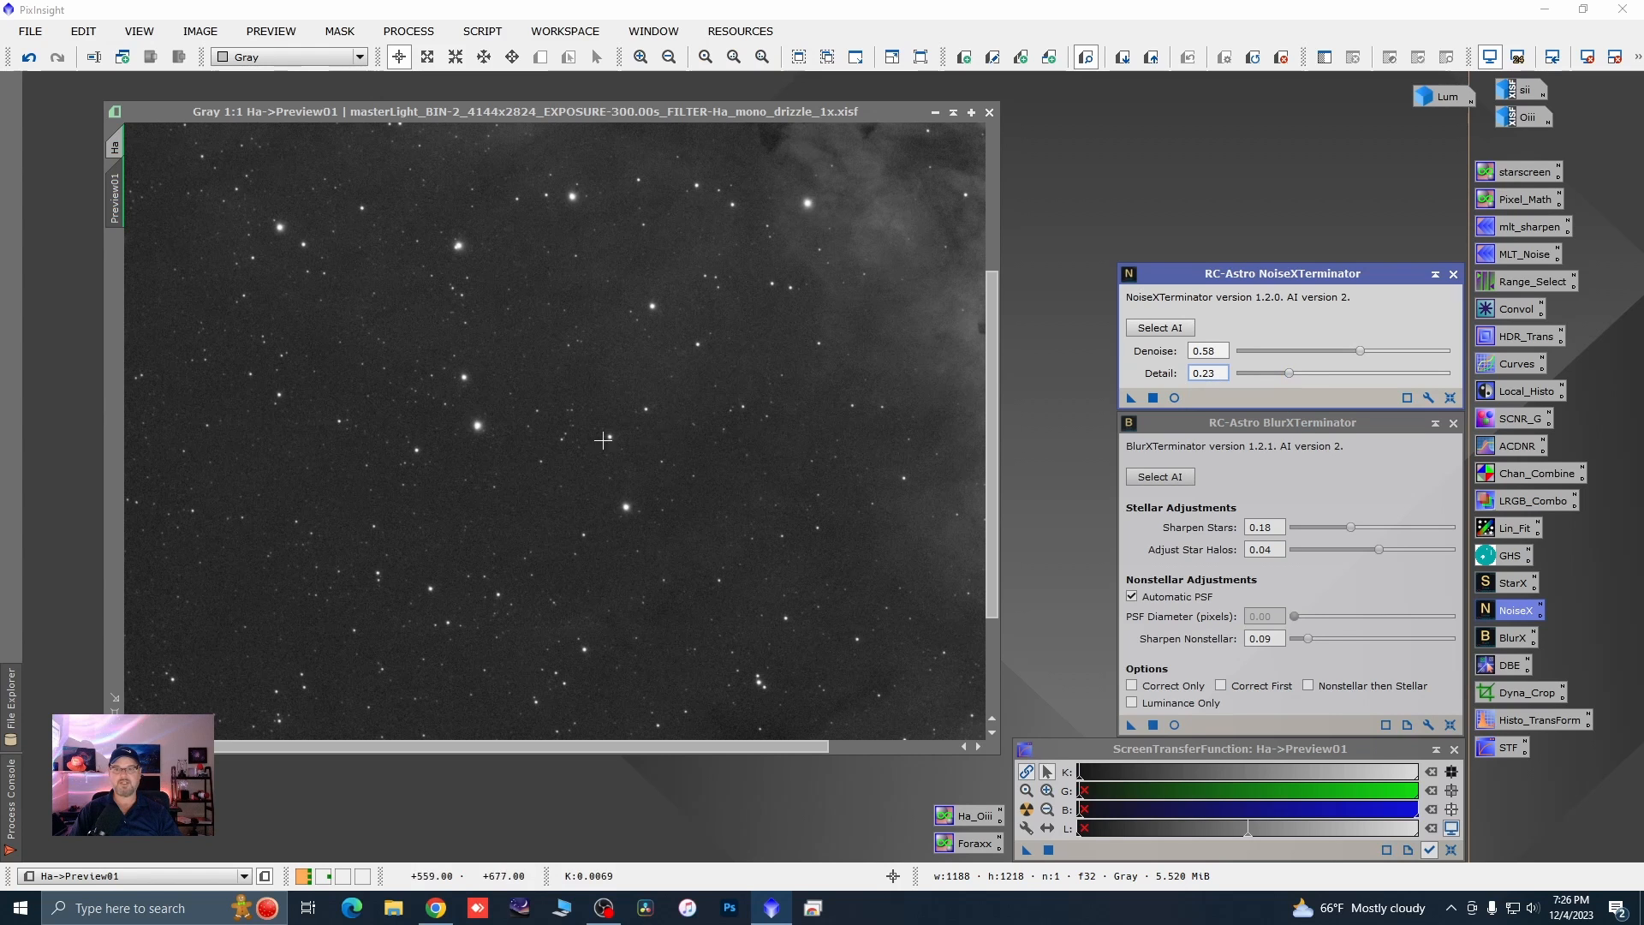
{"action": "left_click", "coordinate": [1129, 400]}
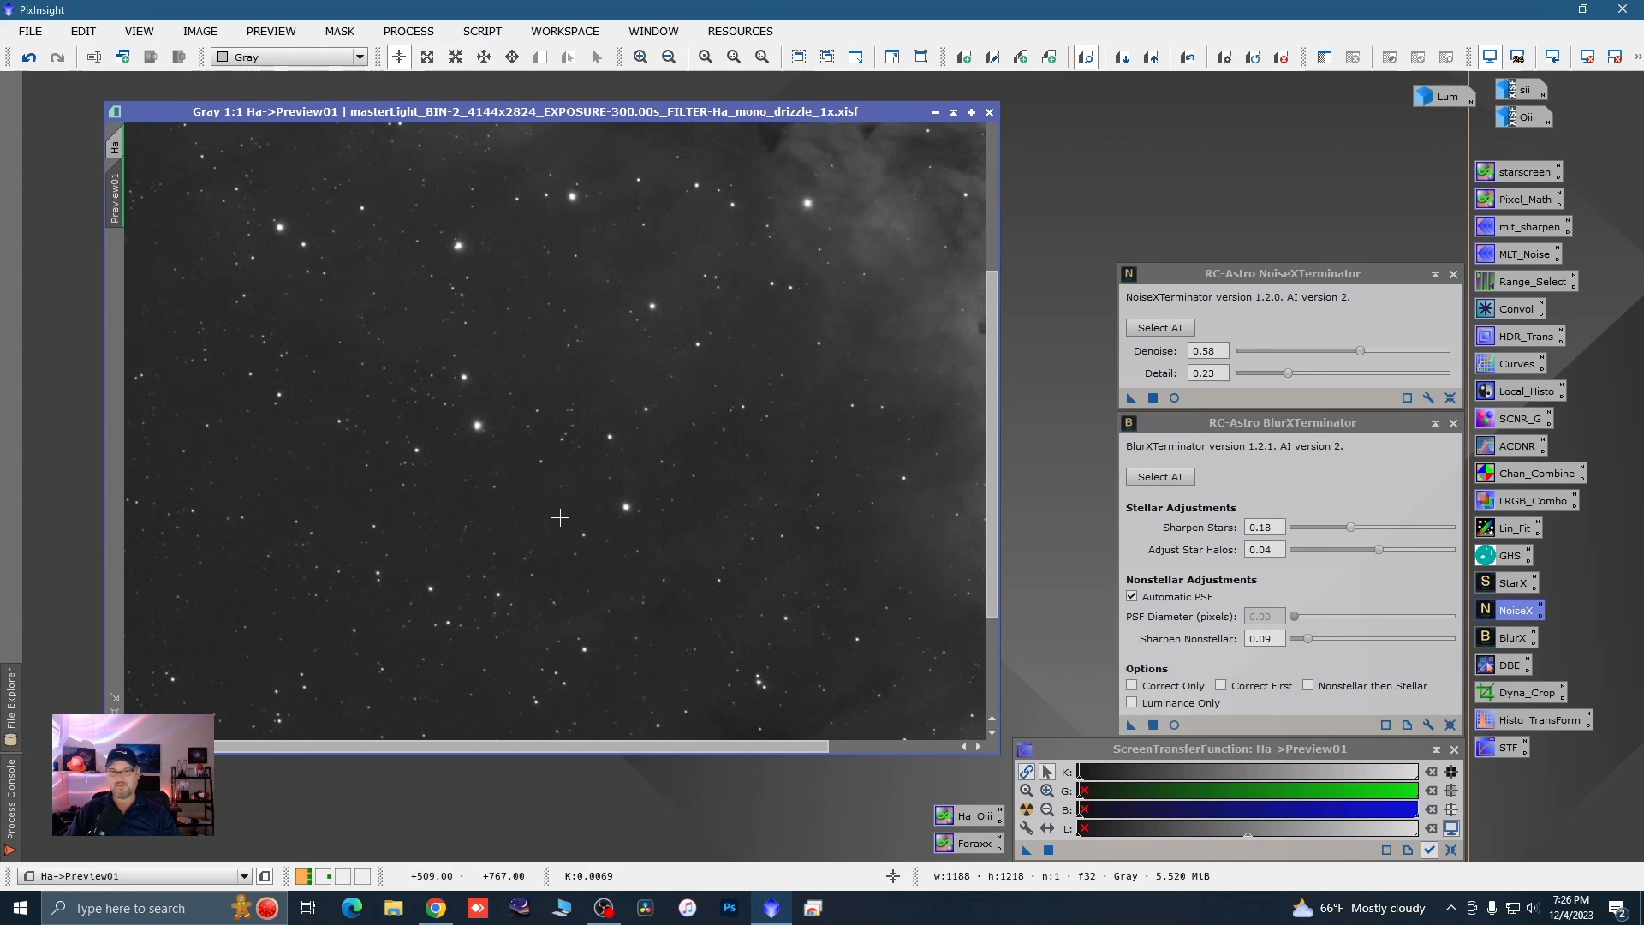
- Check the denoised preview at 3:1 and apply the same NoiseXTerminator settings to the full Ha image
{"action": "scroll", "coordinate": [598, 442], "scroll_direction": "up", "scroll_amount": 1}
{"action": "scroll", "coordinate": [598, 442], "scroll_direction": "up", "scroll_amount": 1}
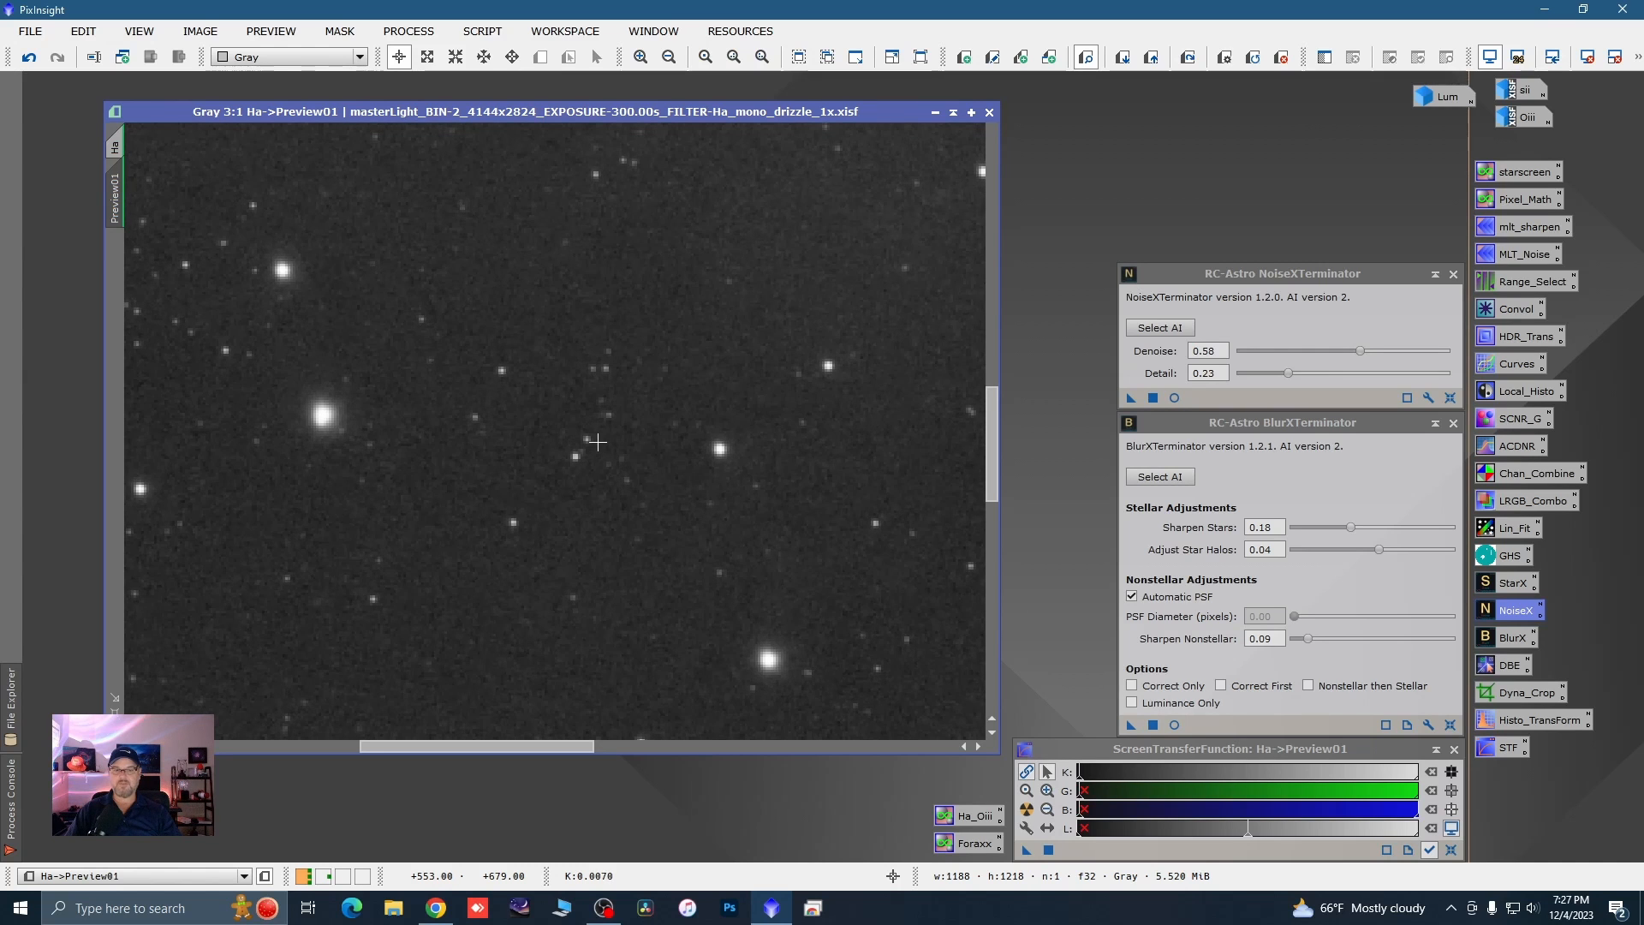
{"action": "key", "text": "ctrl+shift+z"}
{"action": "left_click", "coordinate": [115, 145]}
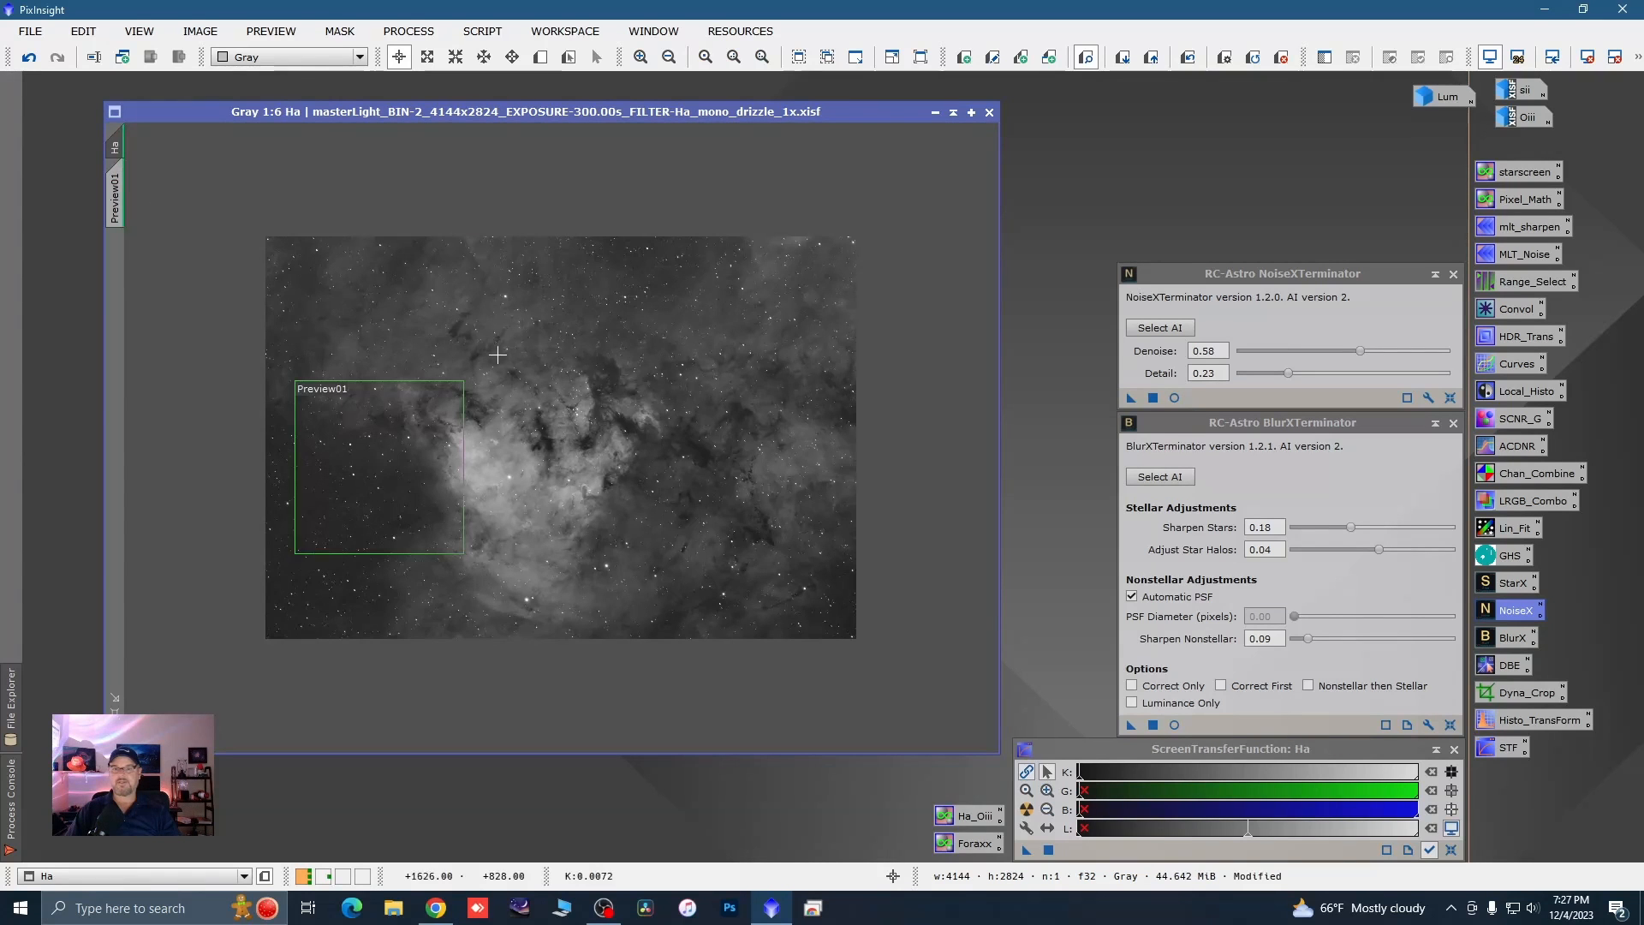
{"action": "left_click", "coordinate": [1130, 400]}
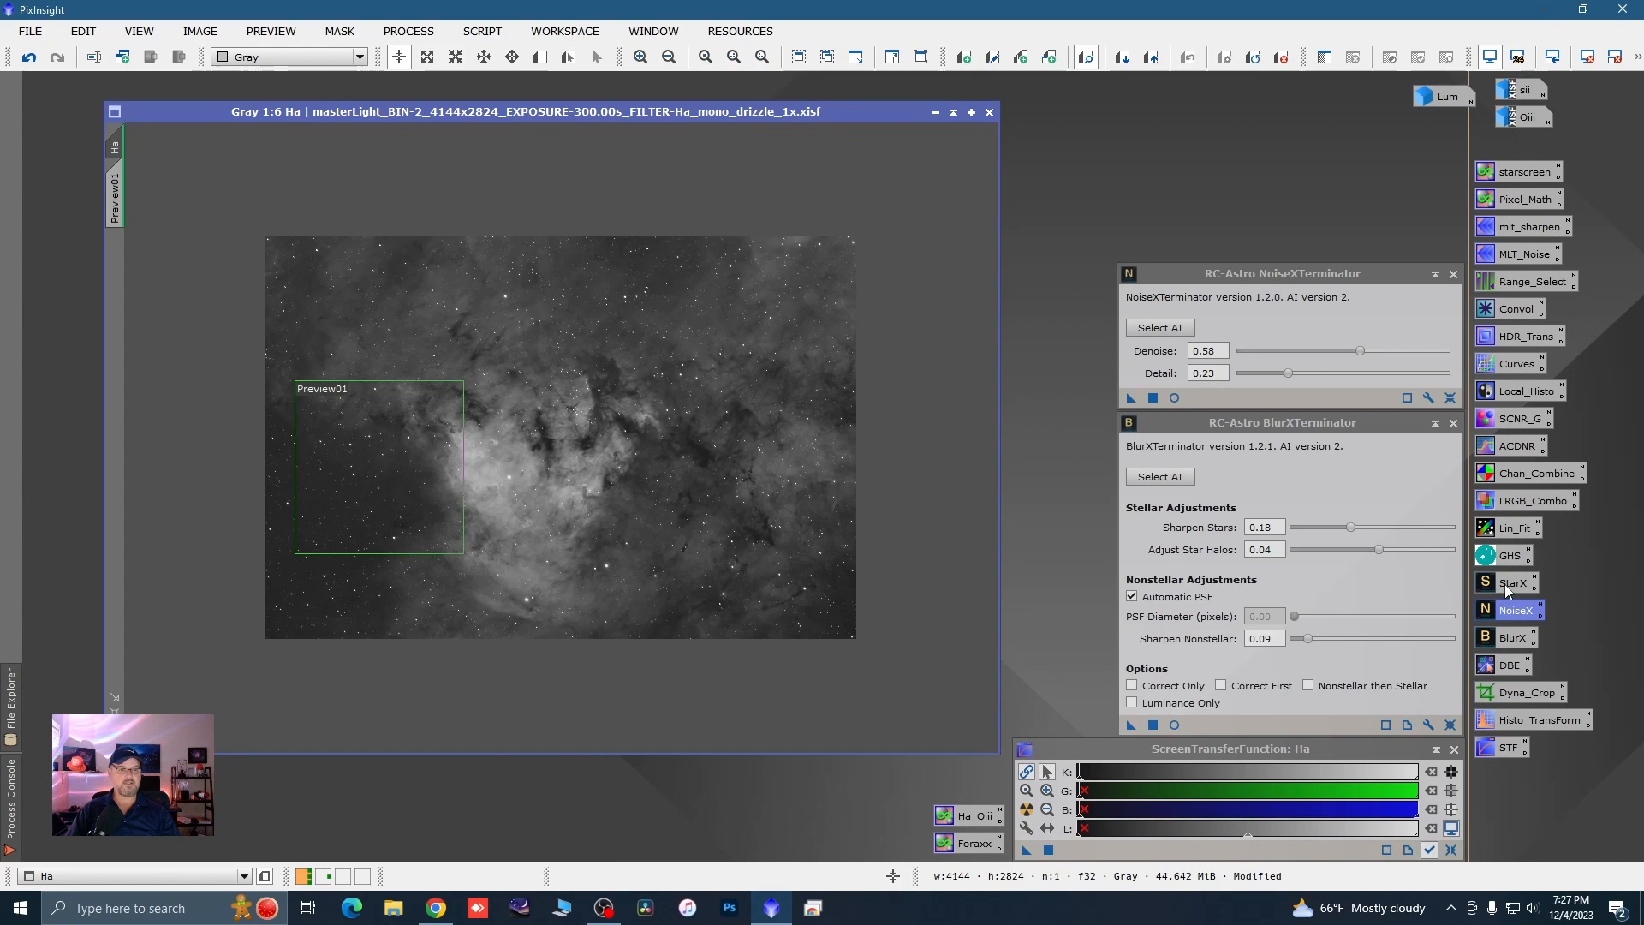
- Run StarXTerminator on the Ha image with Generate Star Image and Unscreen Stars enabled, and park the minimized Ha_stars image near the Ha_Oiii icon
{"action": "double_click", "coordinate": [1504, 584]}
{"action": "left_click_drag", "start_coordinate": [1318, 301], "coordinate": [1318, 129]}
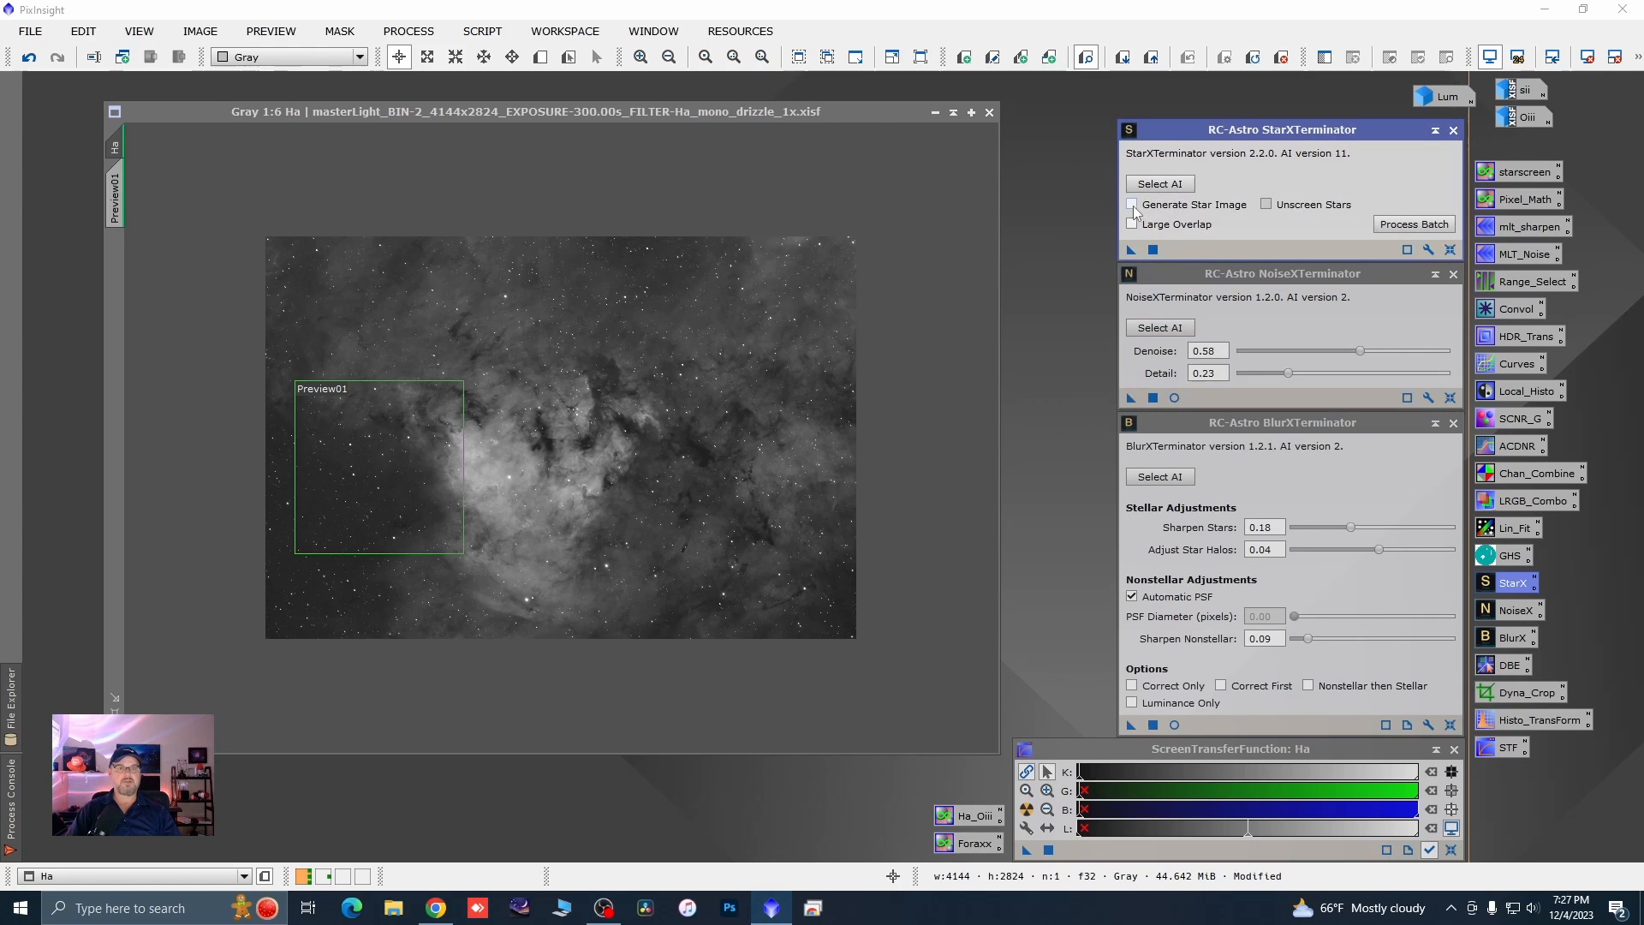
{"action": "left_click", "coordinate": [1266, 205]}
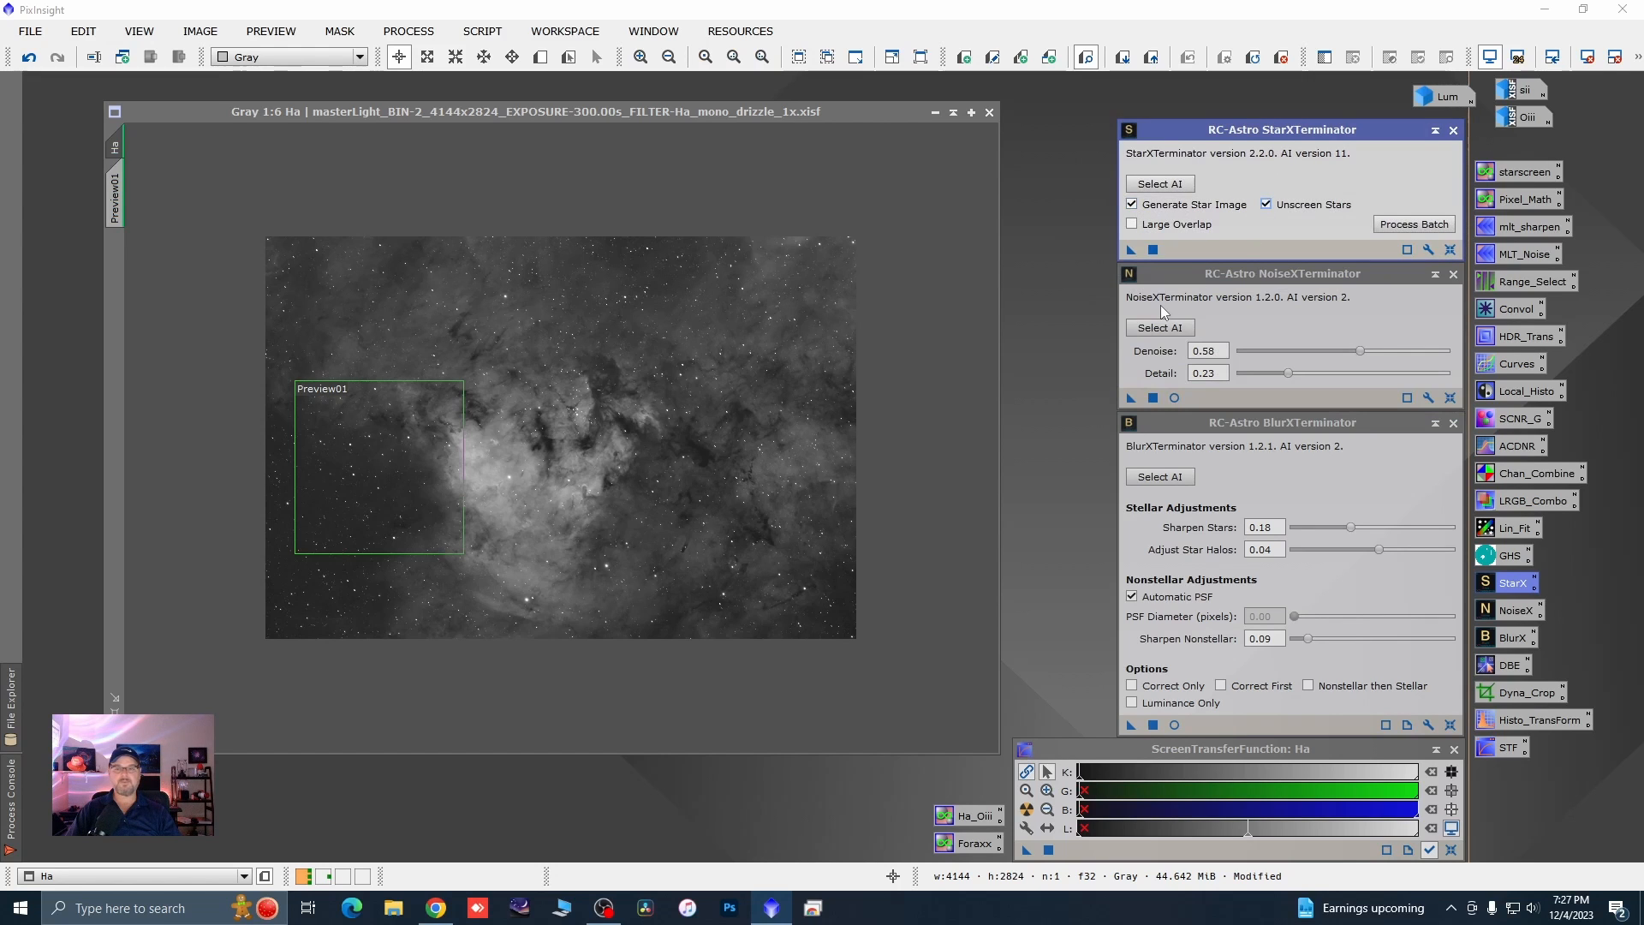
{"action": "left_click", "coordinate": [1132, 251]}
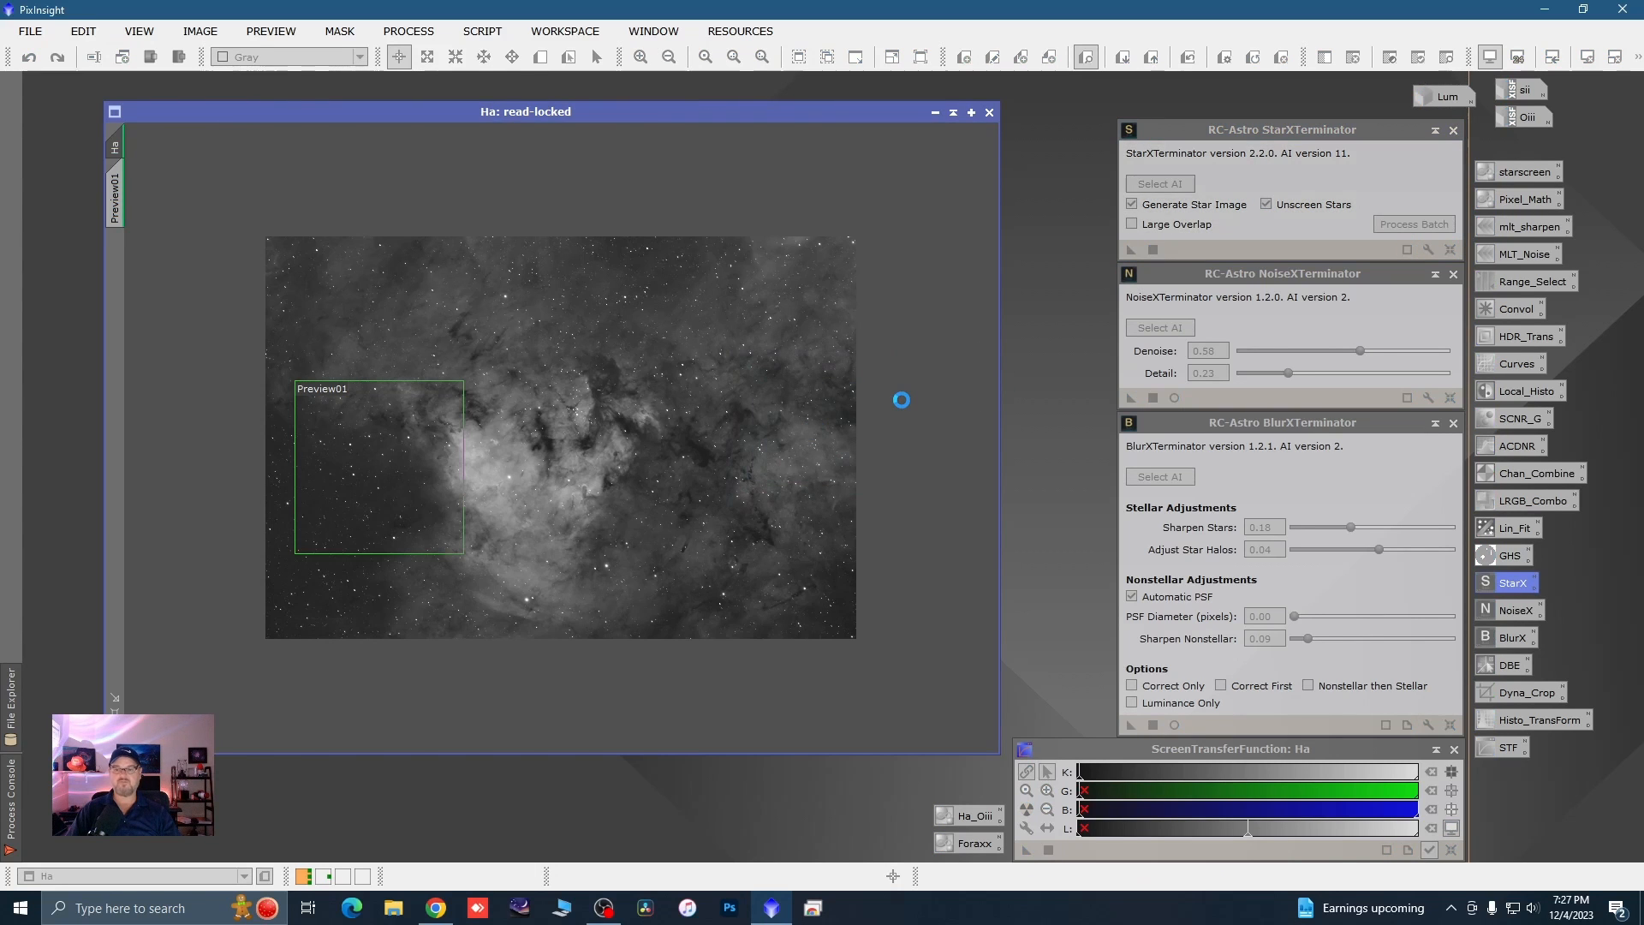
{"action": "left_click_drag", "start_coordinate": [786, 366], "coordinate": [859, 839]}
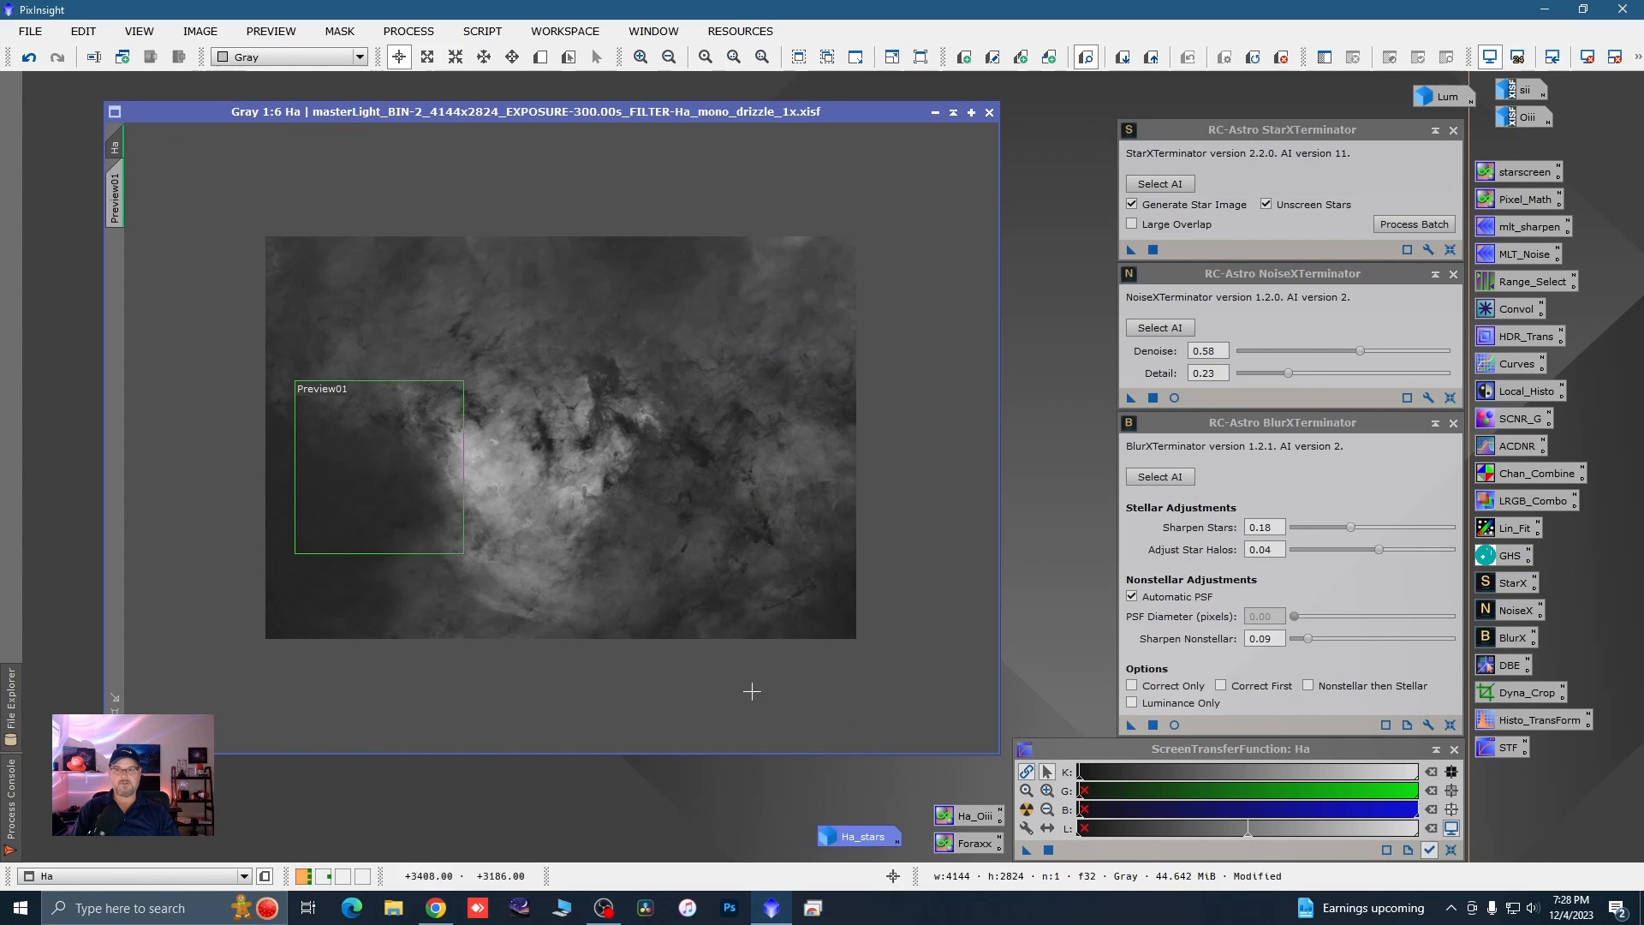
- Delete the preview from the starless Ha image and minimize the image
{"action": "right_click", "coordinate": [114, 198]}
{"action": "left_click", "coordinate": [196, 370]}
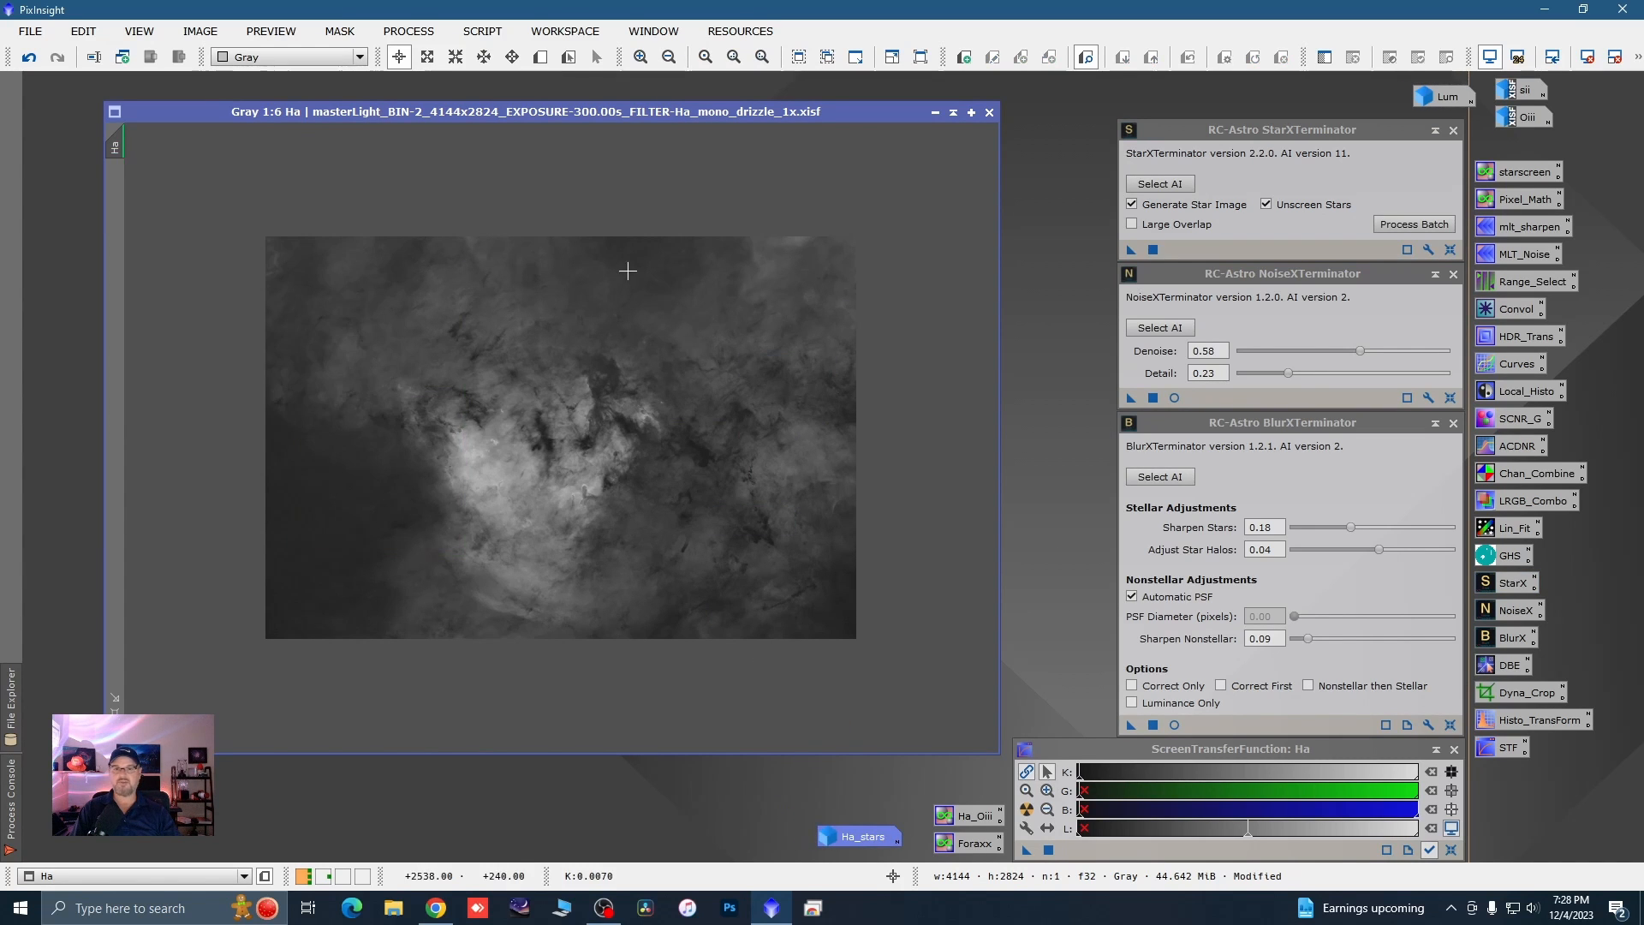
{"action": "left_click", "coordinate": [934, 112]}
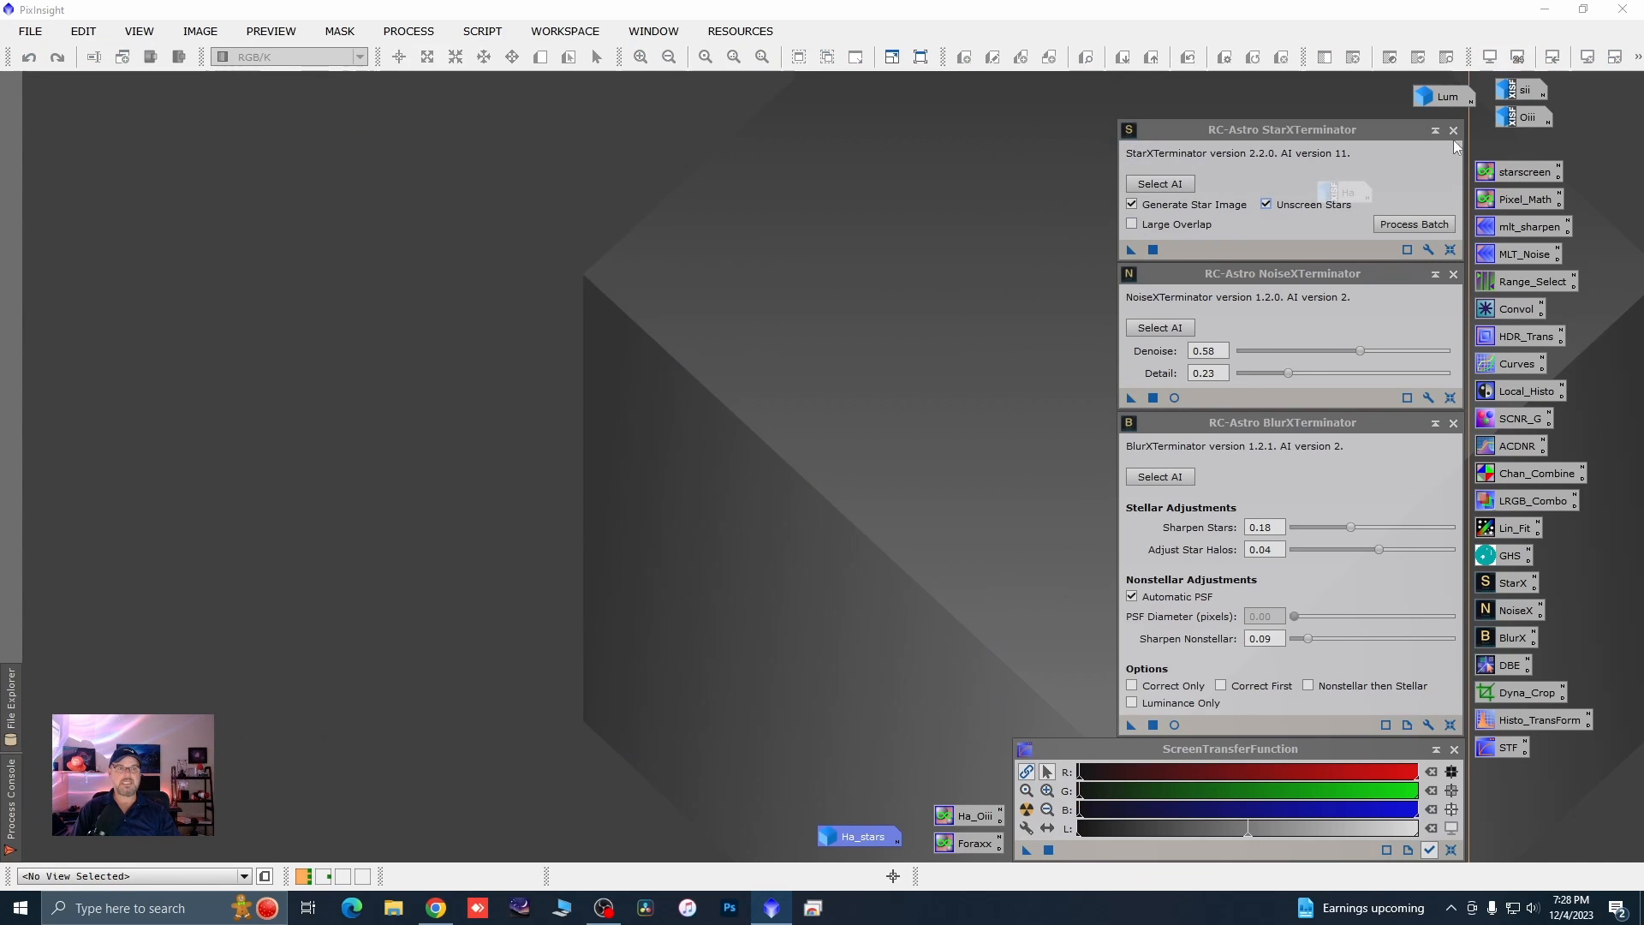
- Restore the Oiii image and apply BlurXTerminator, NoiseXTerminator and StarXTerminator to it with the settings used for Ha
{"action": "double_click", "coordinate": [1512, 120]}
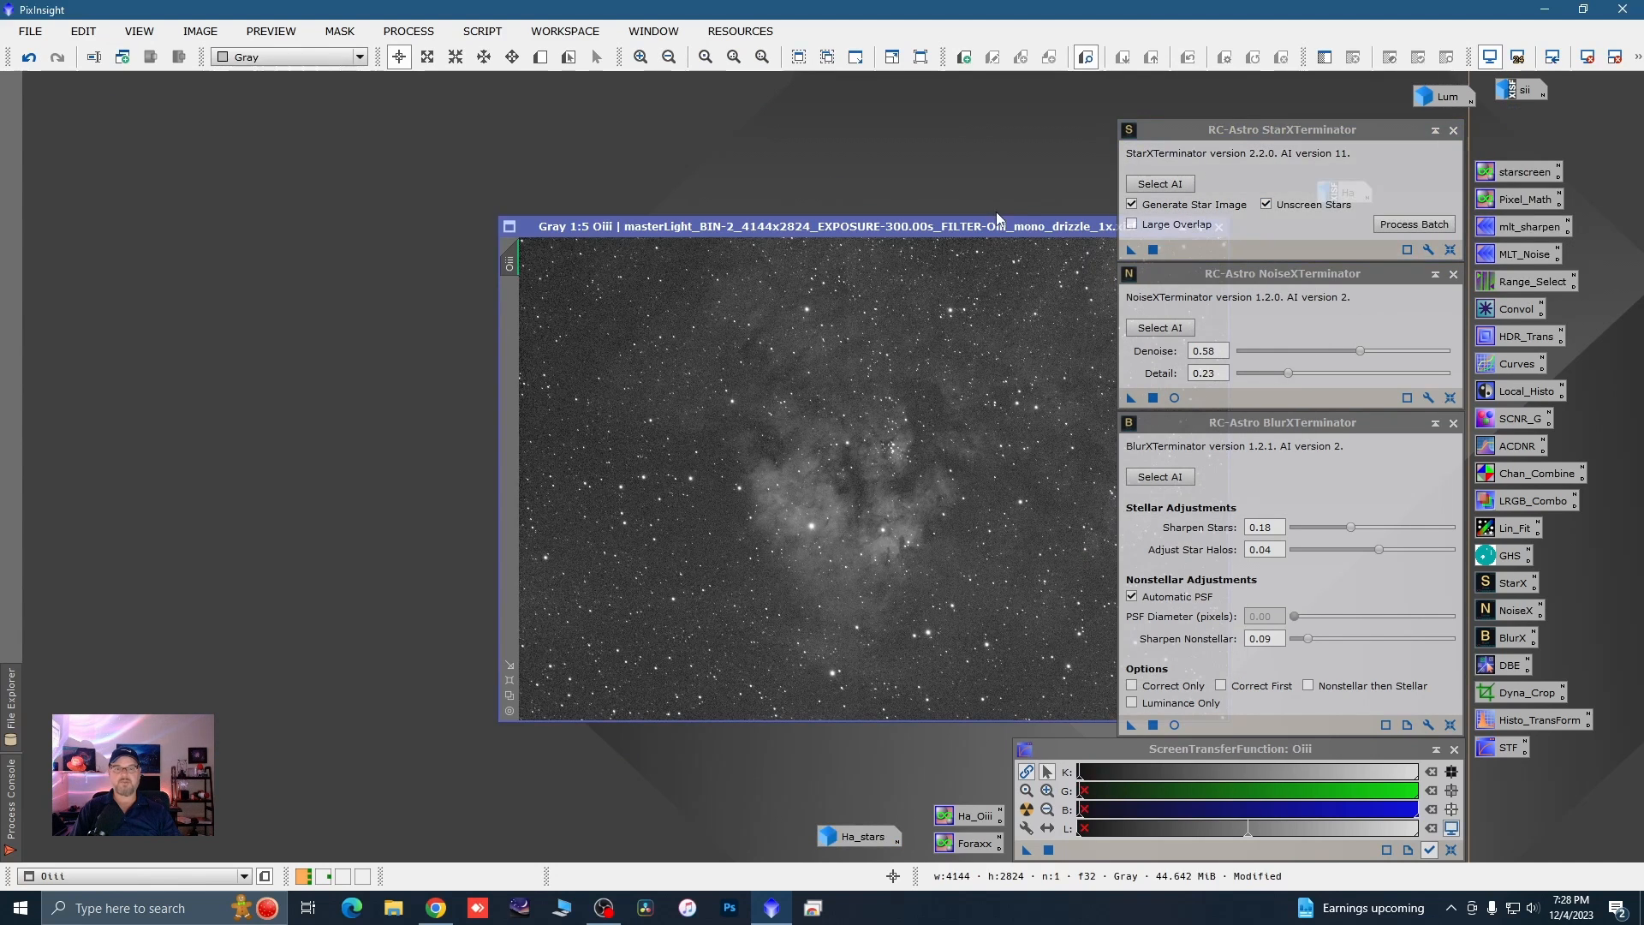
{"action": "left_click_drag", "start_coordinate": [998, 219], "coordinate": [665, 161]}
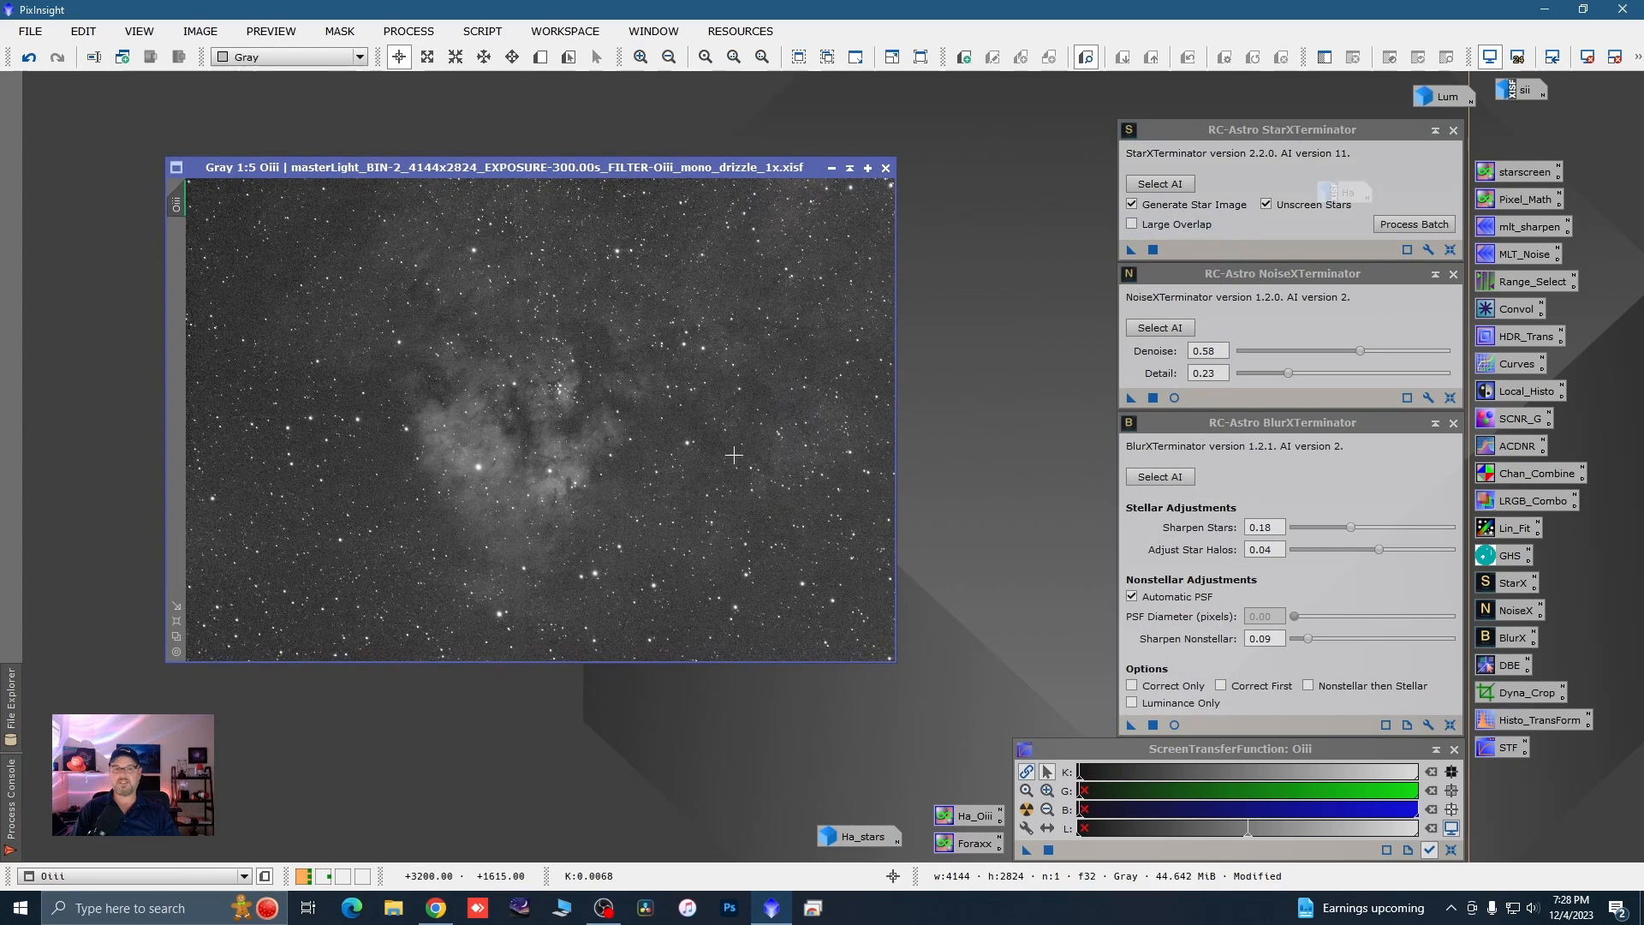
{"action": "left_click_drag", "start_coordinate": [1131, 725], "coordinate": [782, 587]}
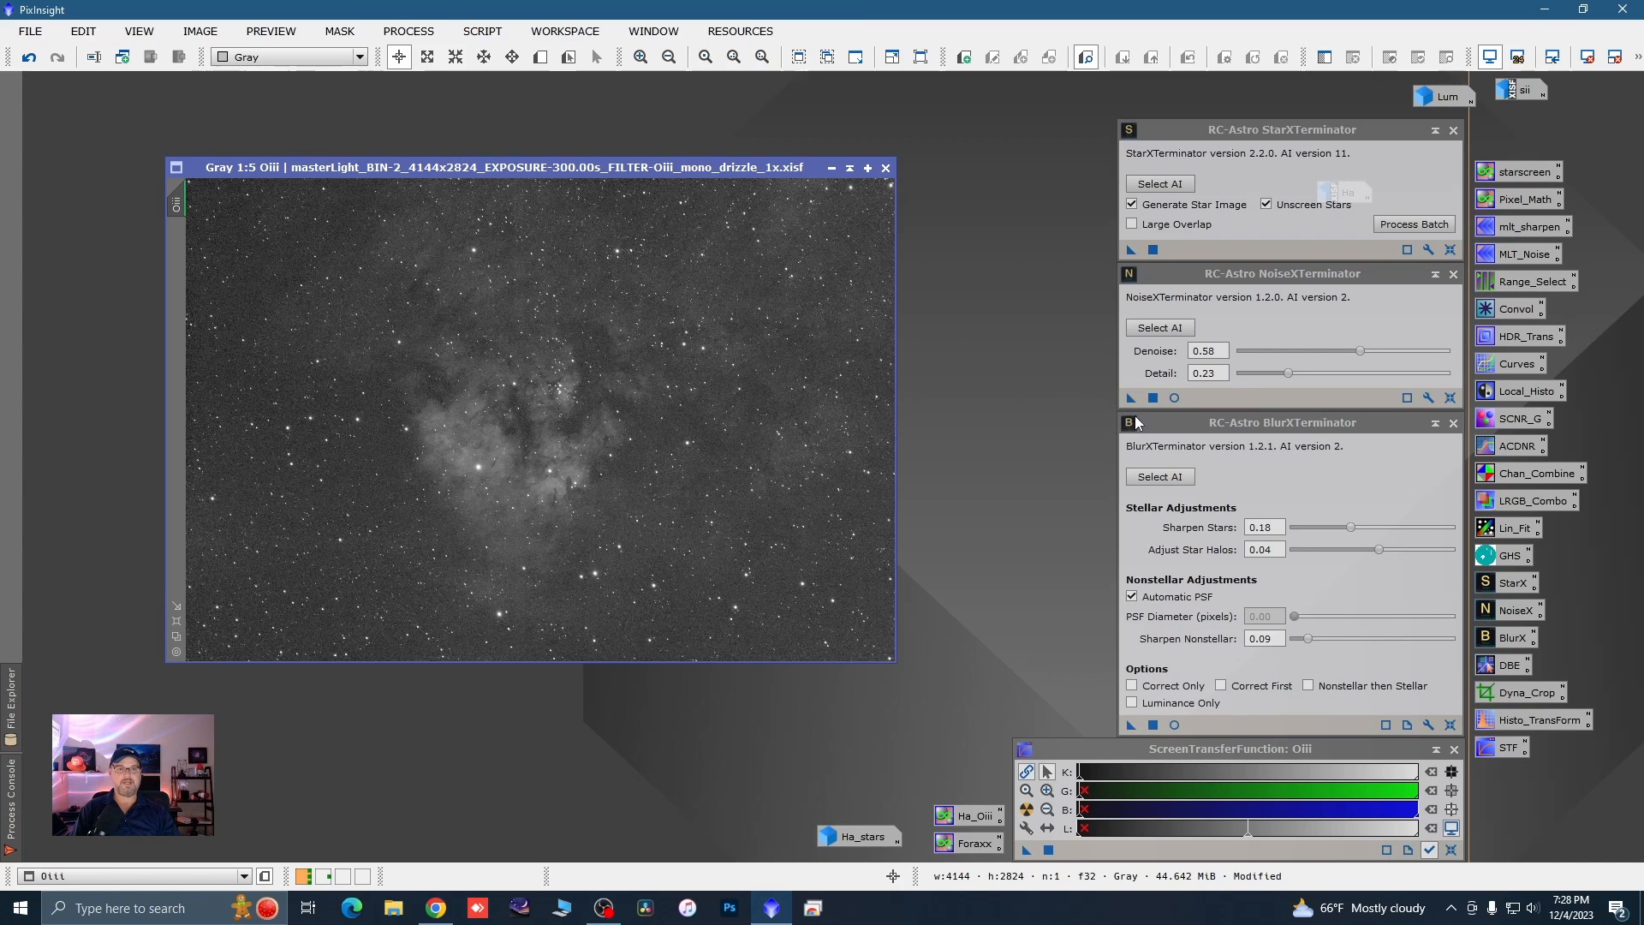
{"action": "left_click_drag", "start_coordinate": [1130, 398], "coordinate": [728, 514]}
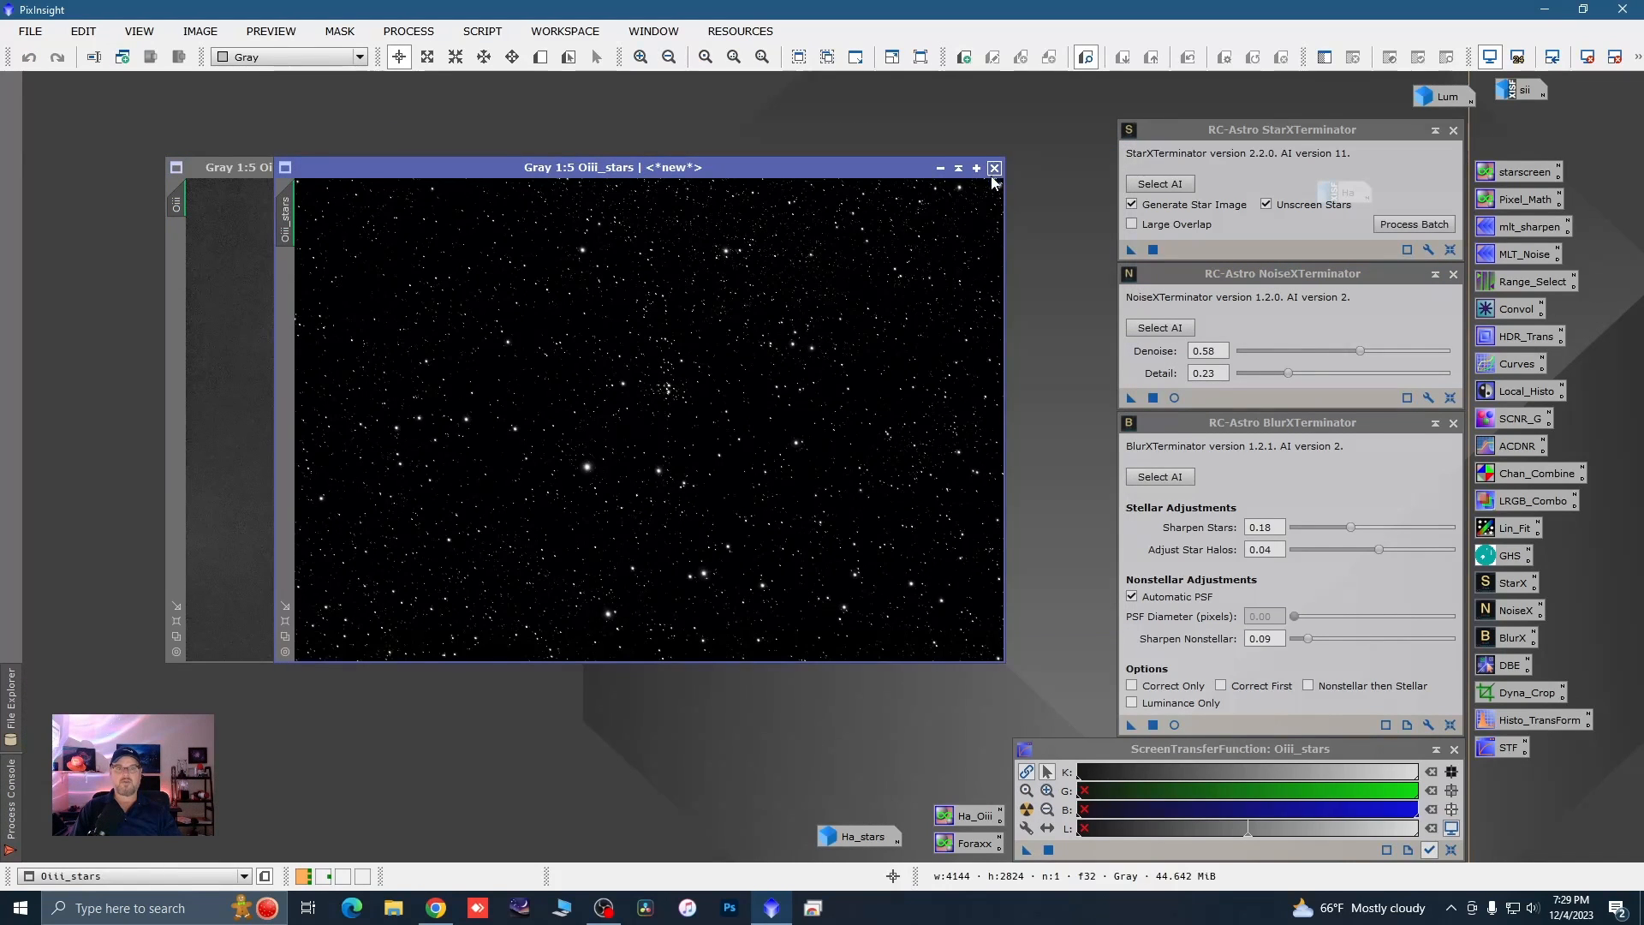
- Minimize the Oiii_stars image, place its icon above Ha_stars, and minimize the starless Oiii image
{"action": "left_click", "coordinate": [939, 168]}
{"action": "left_click_drag", "start_coordinate": [698, 425], "coordinate": [864, 812]}
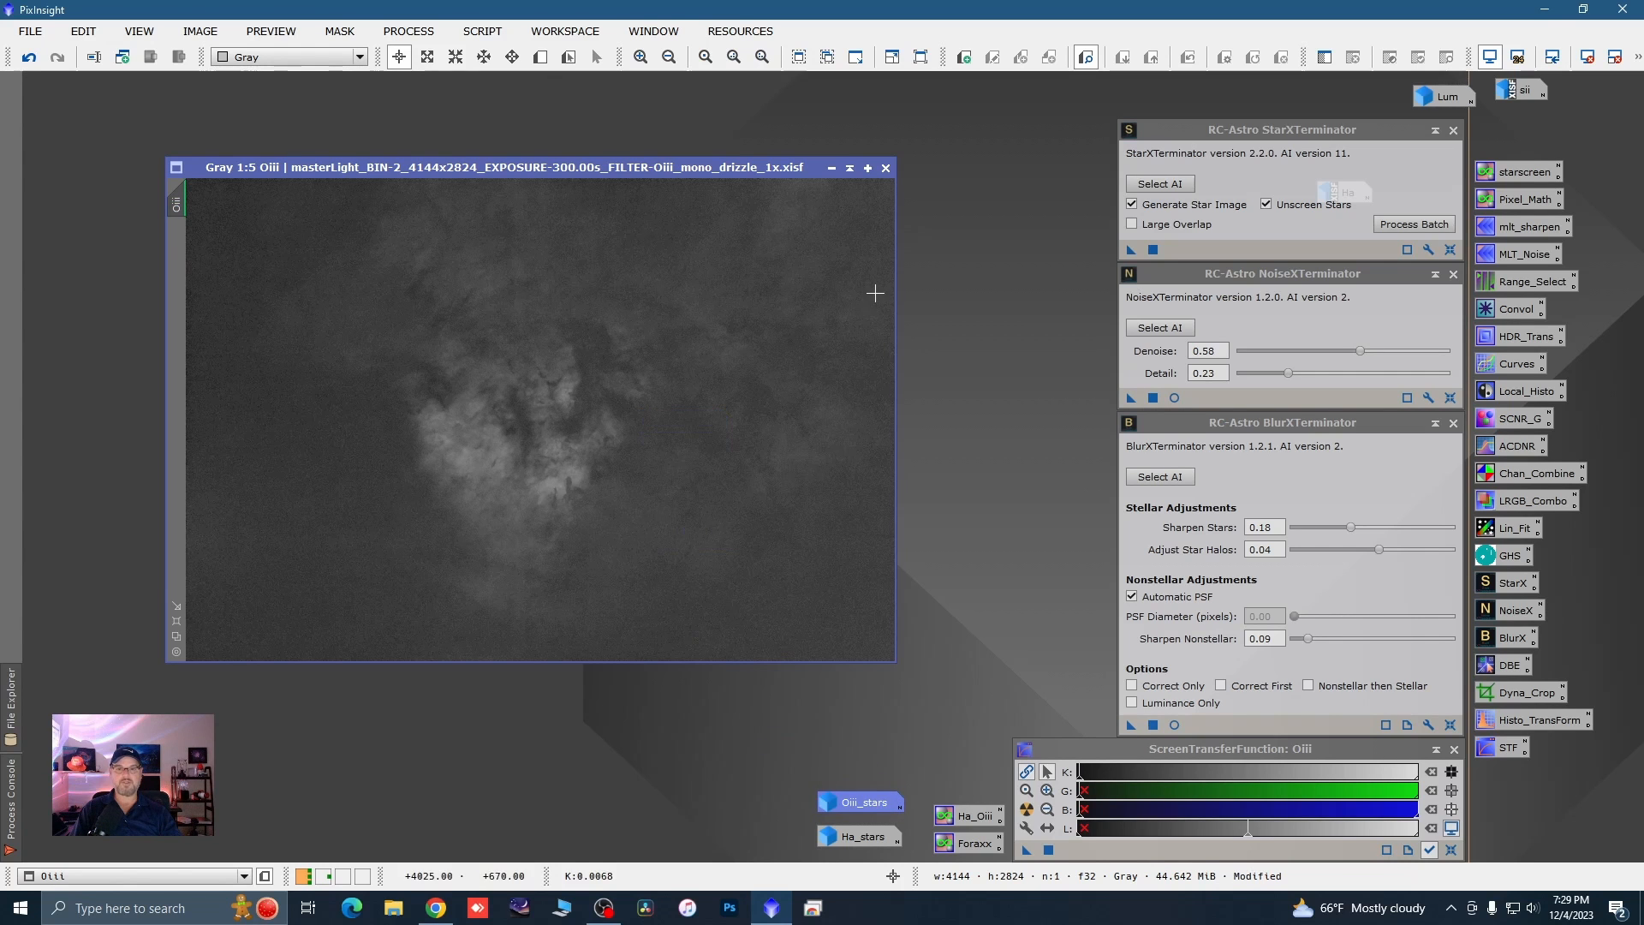
{"action": "left_click", "coordinate": [830, 169]}
- Restore the sii image and apply BlurXTerminator, NoiseXTerminator and StarXTerminator to it with the settings used for Ha
{"action": "double_click", "coordinate": [1522, 90]}
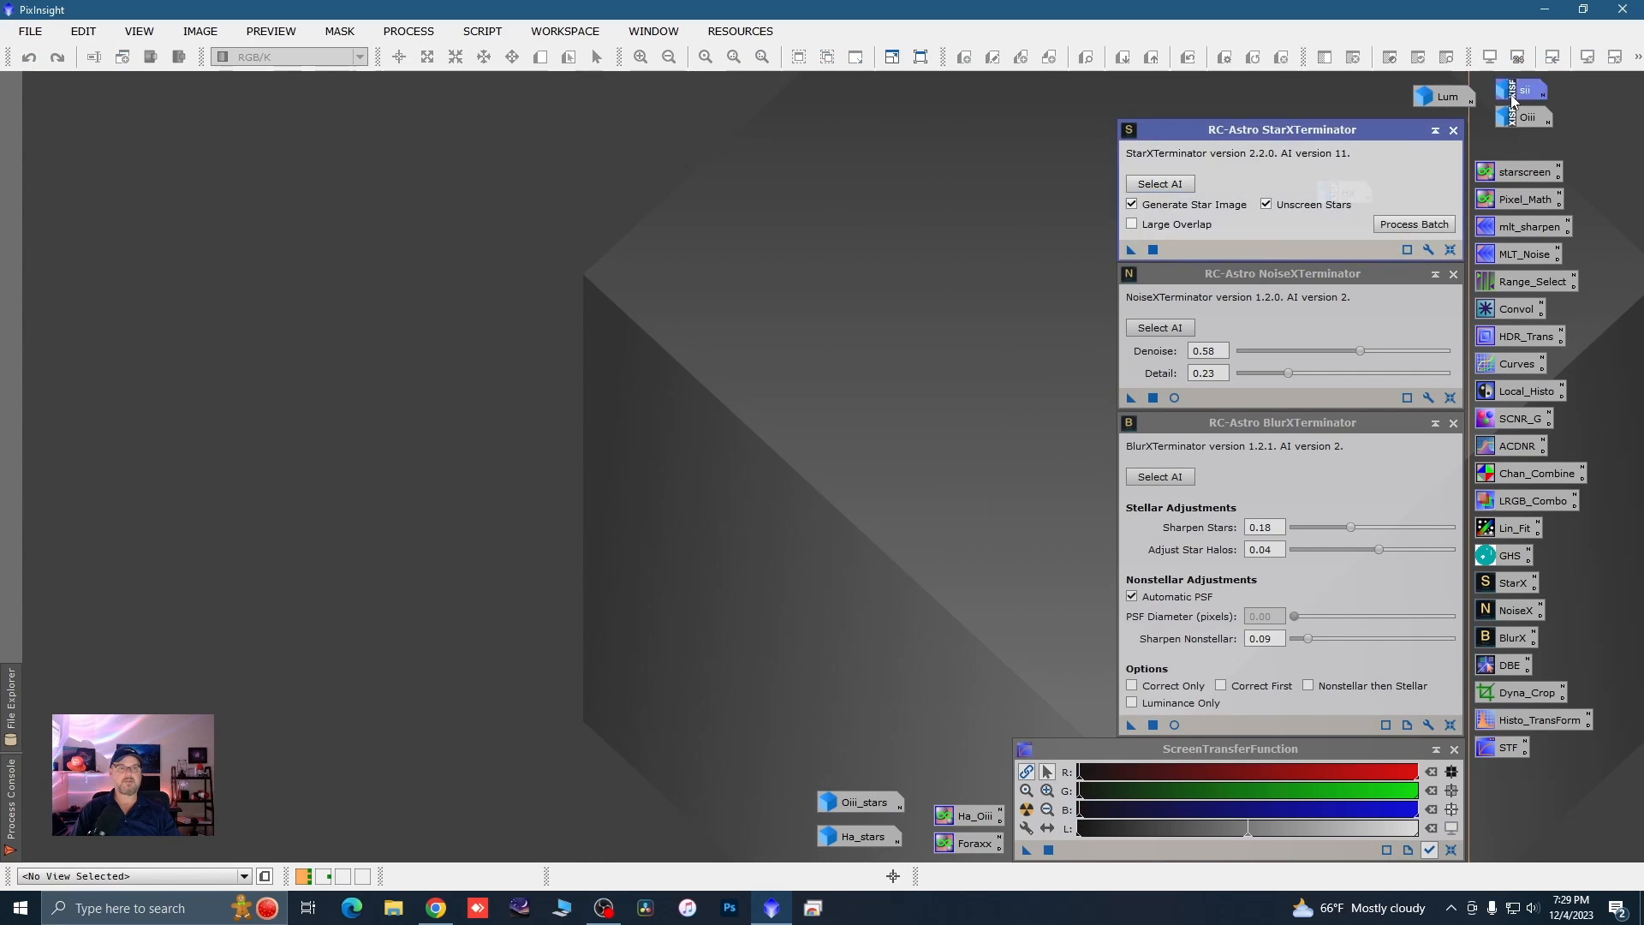
{"action": "left_click_drag", "start_coordinate": [805, 289], "coordinate": [753, 154]}
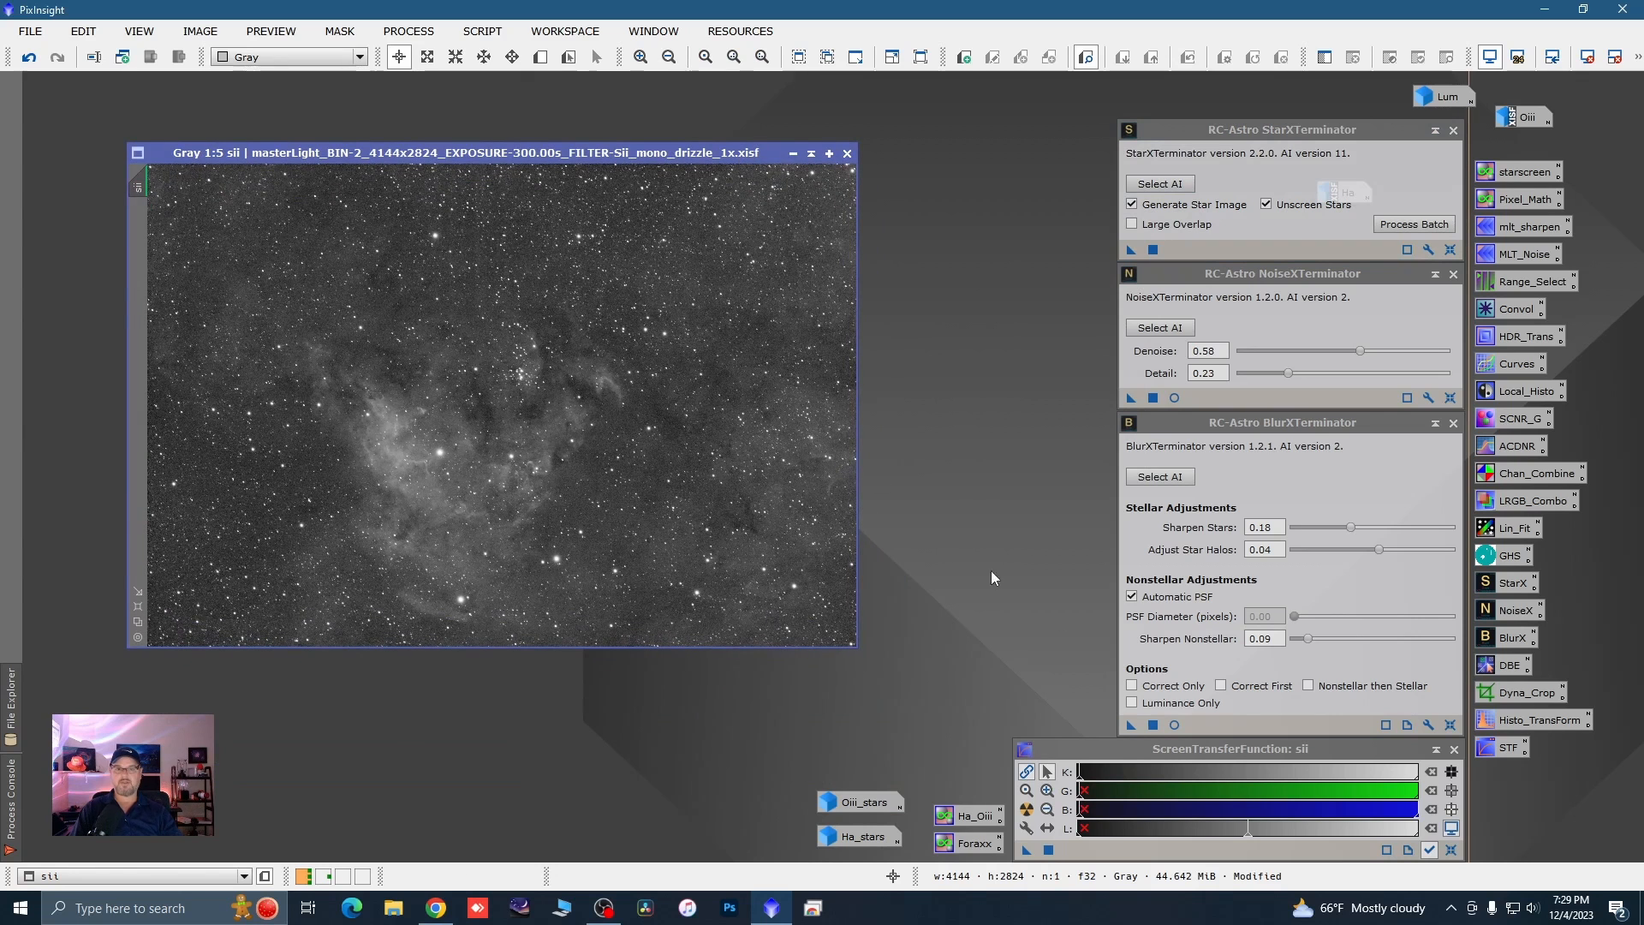
{"action": "left_click_drag", "start_coordinate": [1131, 726], "coordinate": [745, 553]}
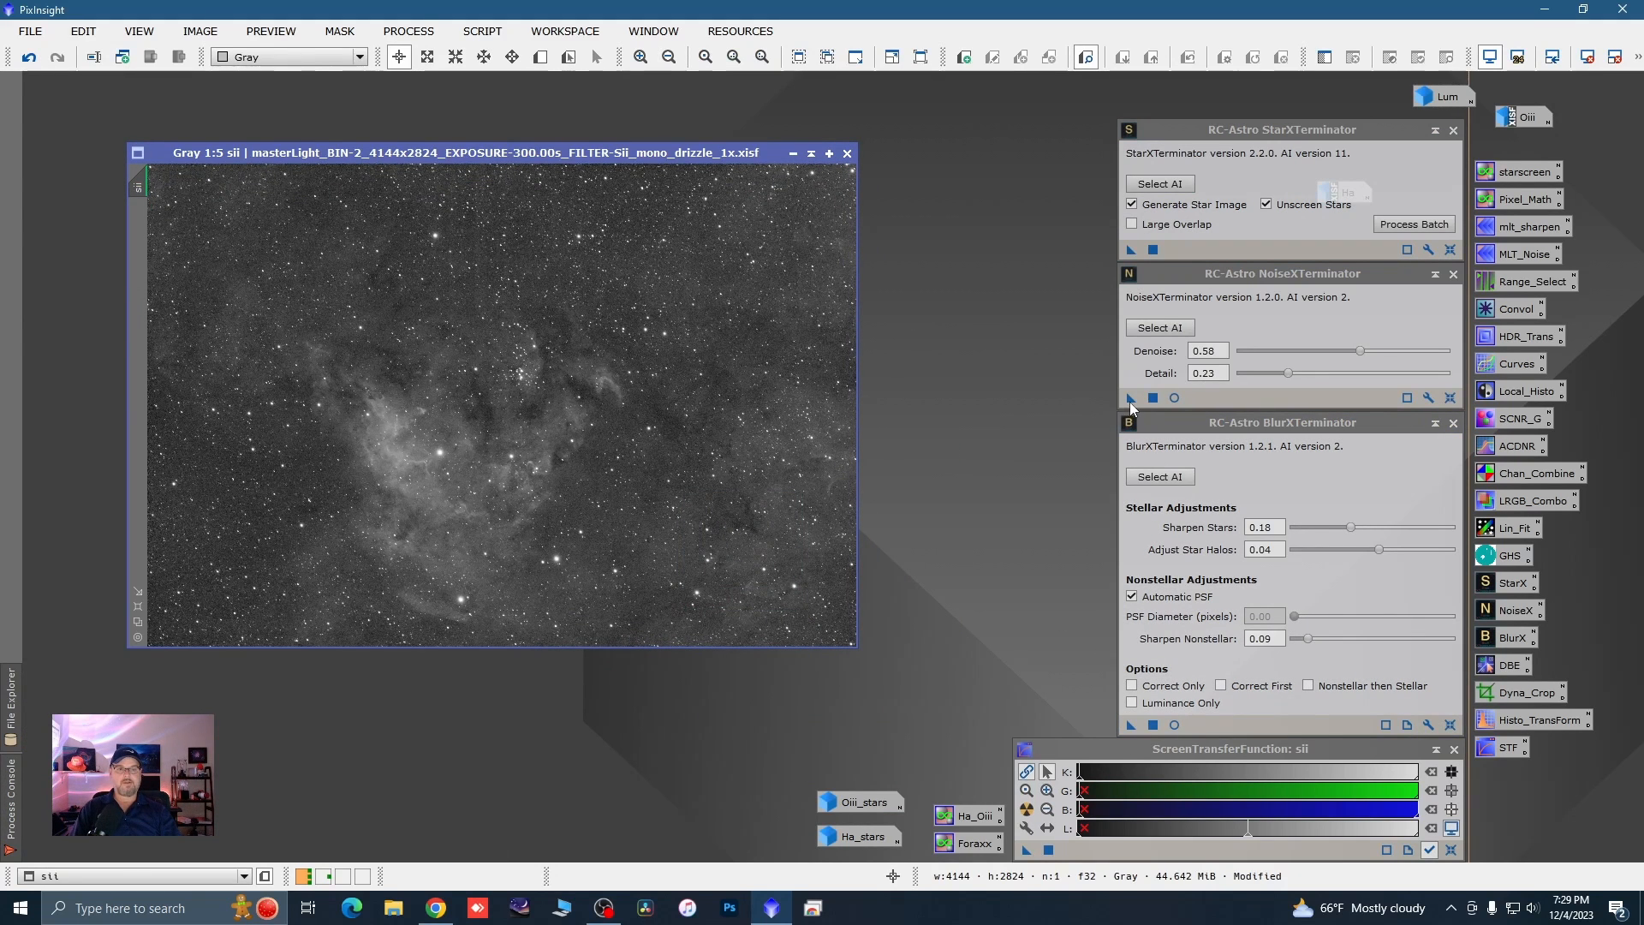
{"action": "left_click_drag", "start_coordinate": [1131, 402], "coordinate": [792, 458]}
{"action": "left_click_drag", "start_coordinate": [1131, 249], "coordinate": [784, 385]}
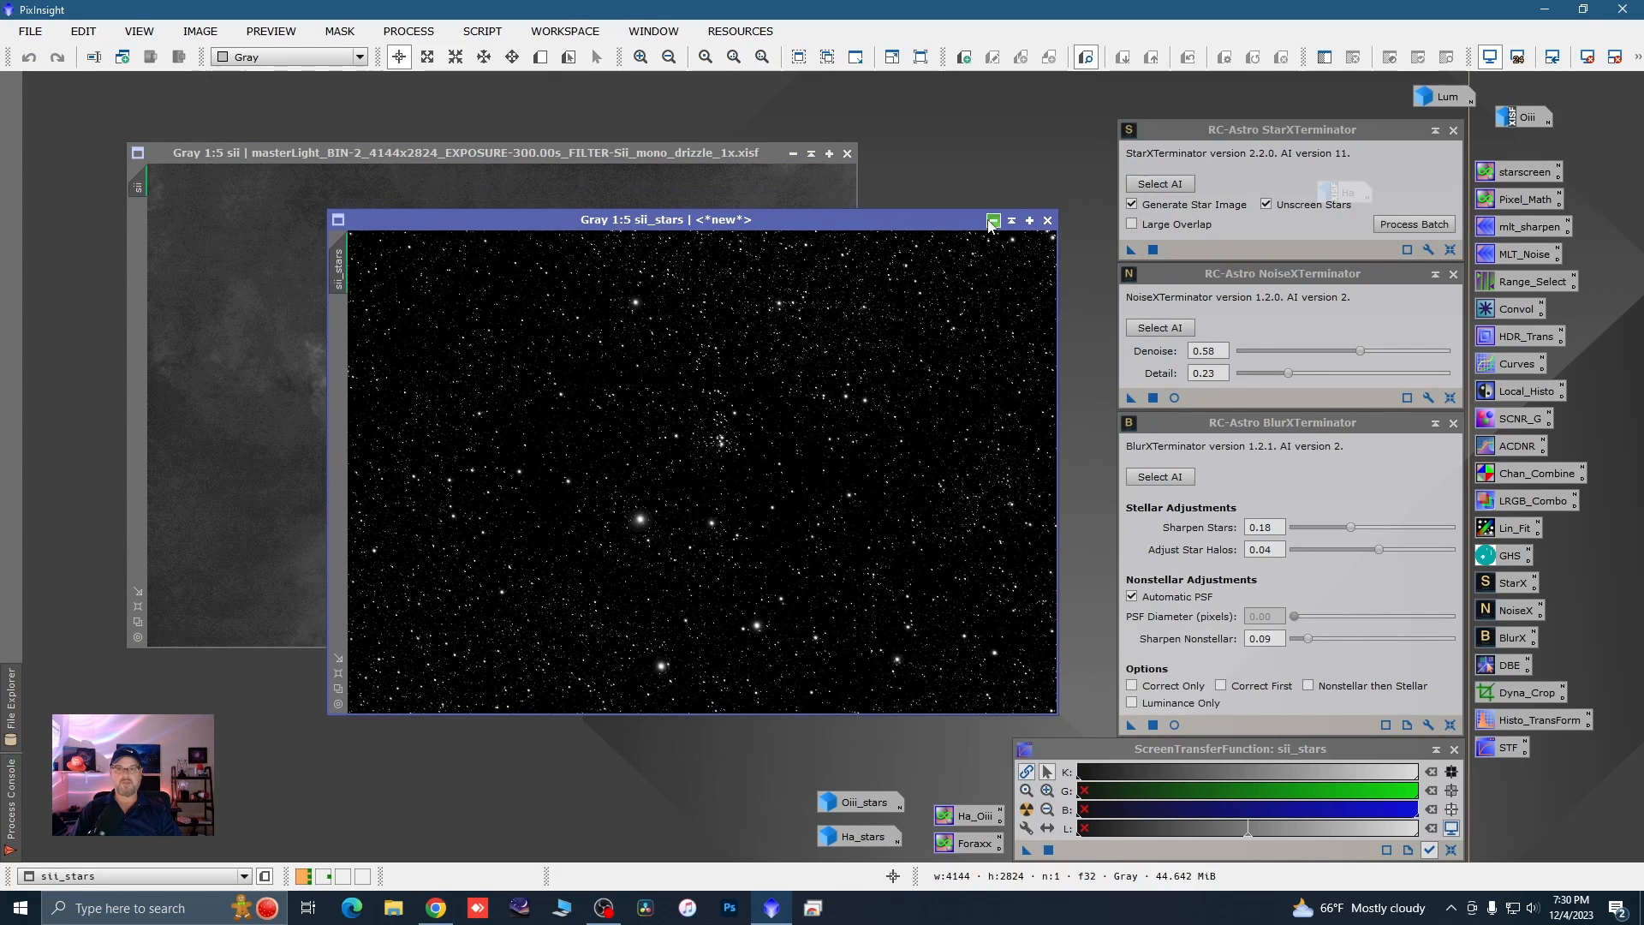
- Minimize the sii_stars image, place its icon above Oiii_stars, and inspect the starless sii image and the Oiii_stars image
{"action": "left_click", "coordinate": [993, 221]}
{"action": "left_click_drag", "start_coordinate": [731, 481], "coordinate": [857, 781]}
{"action": "scroll", "coordinate": [625, 436], "scroll_direction": "up", "scroll_amount": 4}
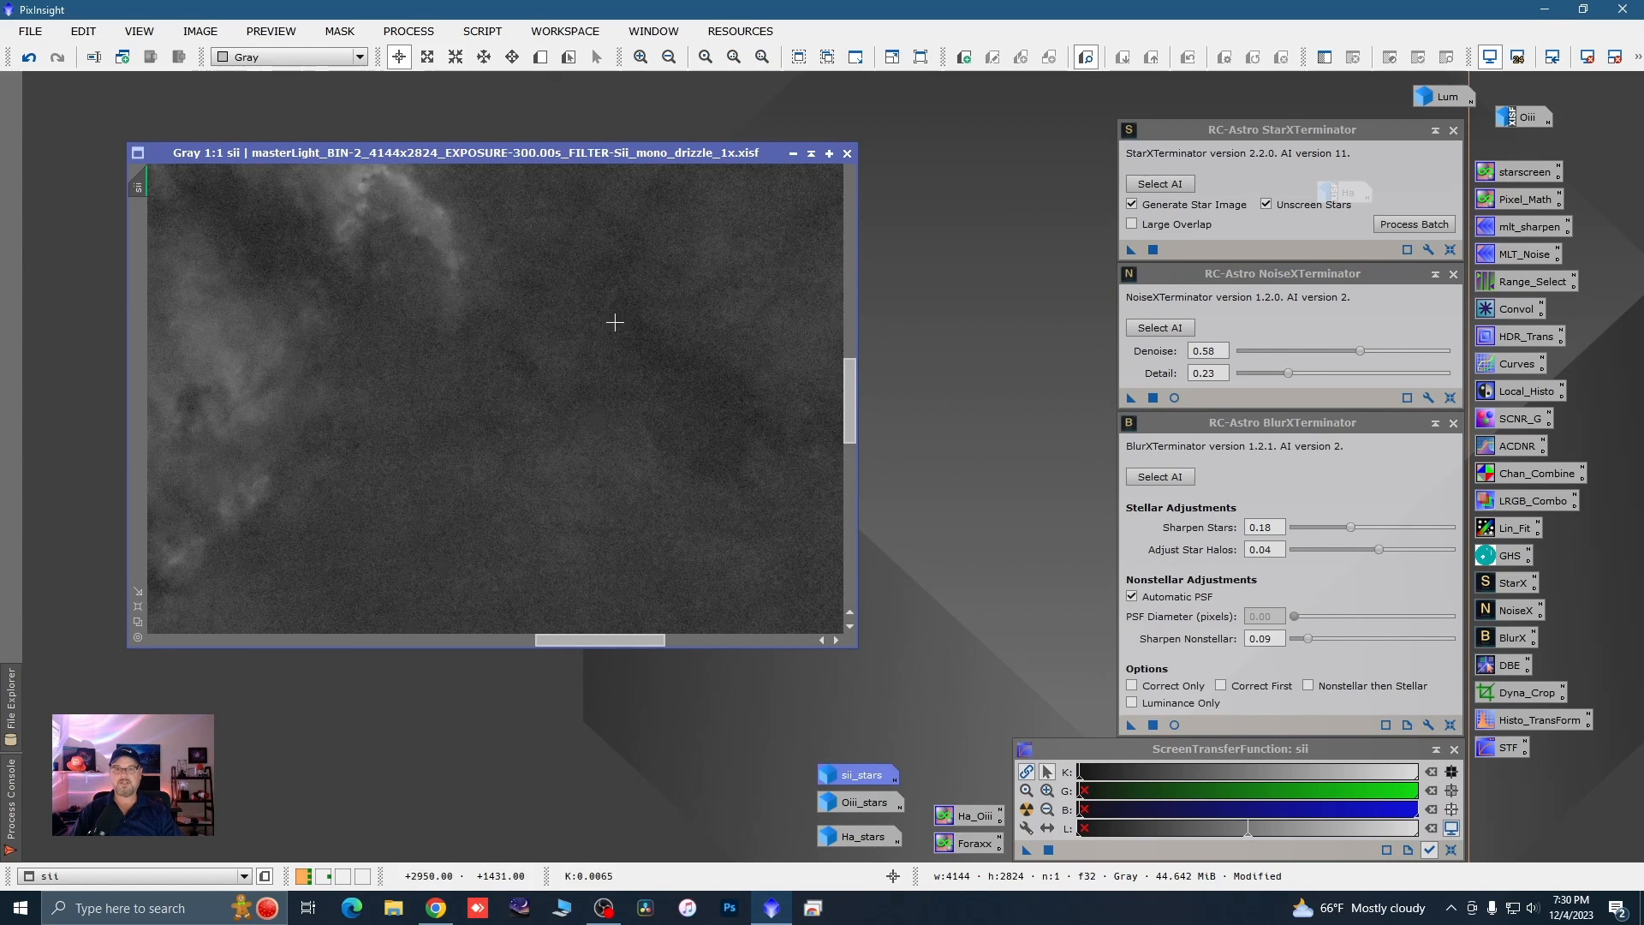
{"action": "scroll", "coordinate": [547, 332], "scroll_direction": "down", "scroll_amount": 4}
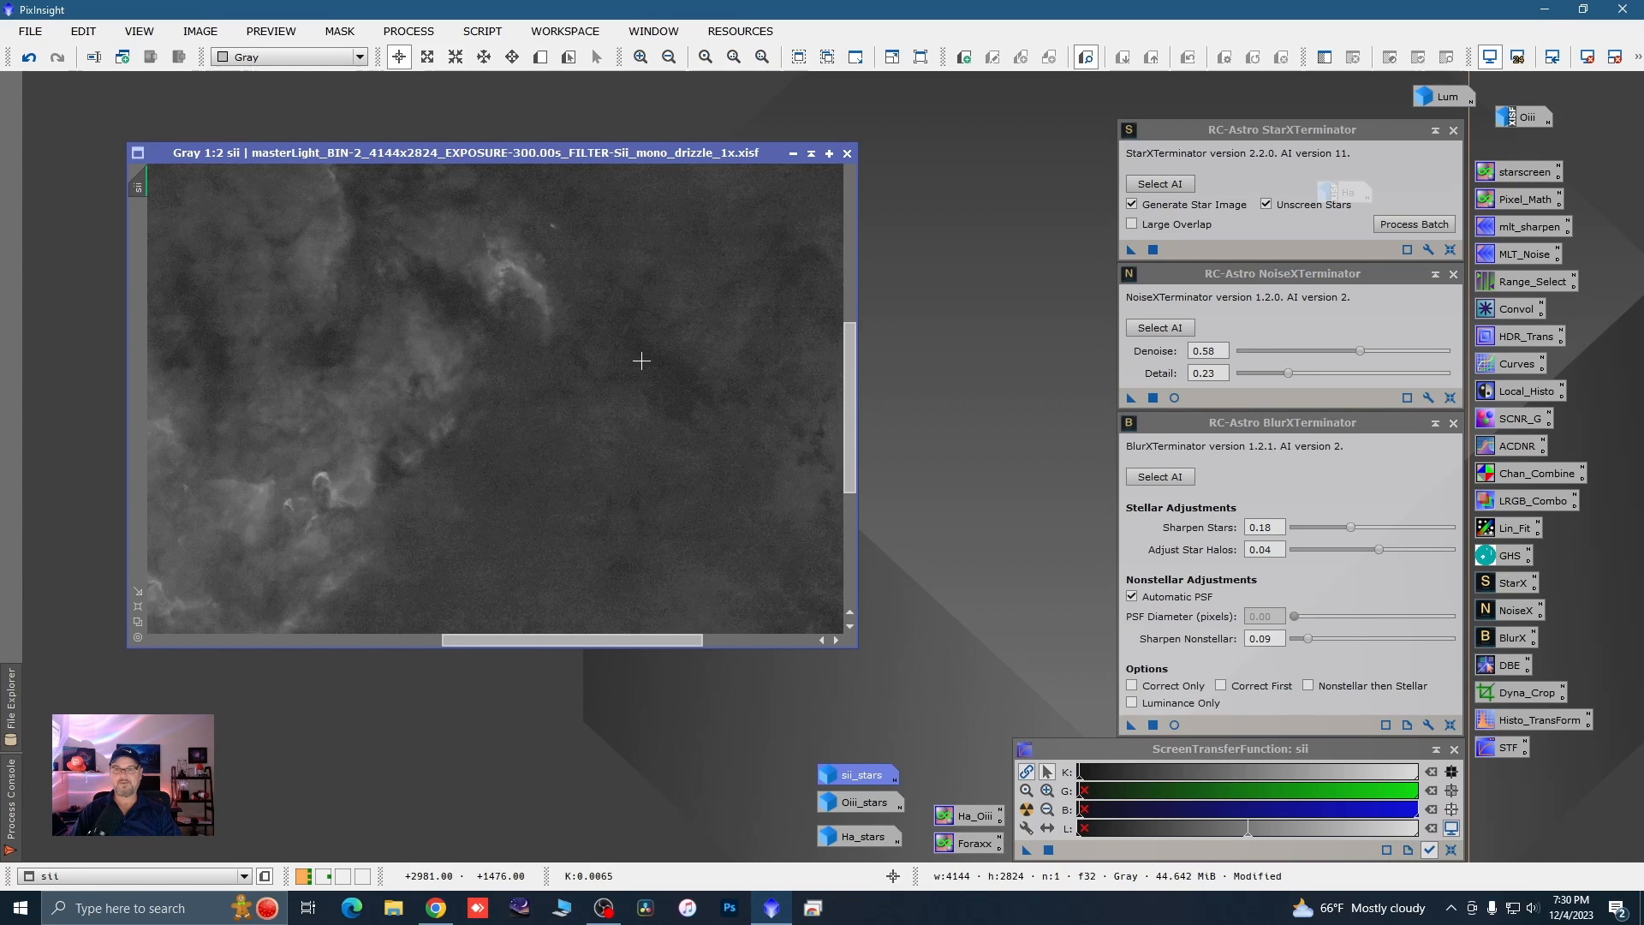
{"action": "double_click", "coordinate": [855, 800]}
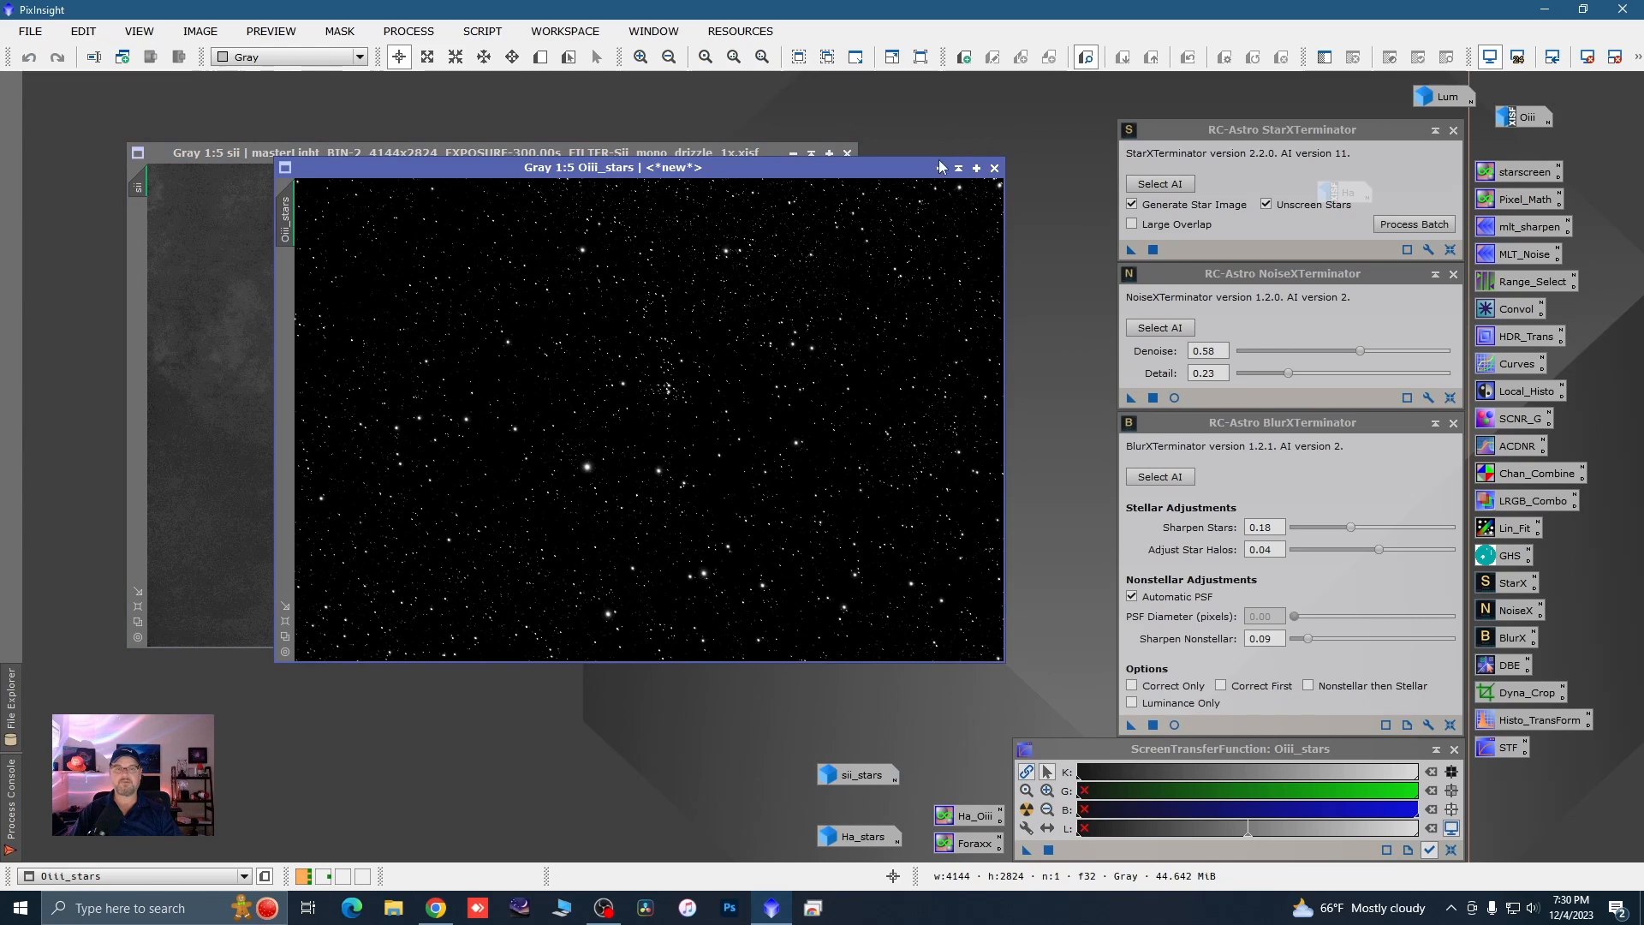
{"action": "left_click", "coordinate": [940, 167]}
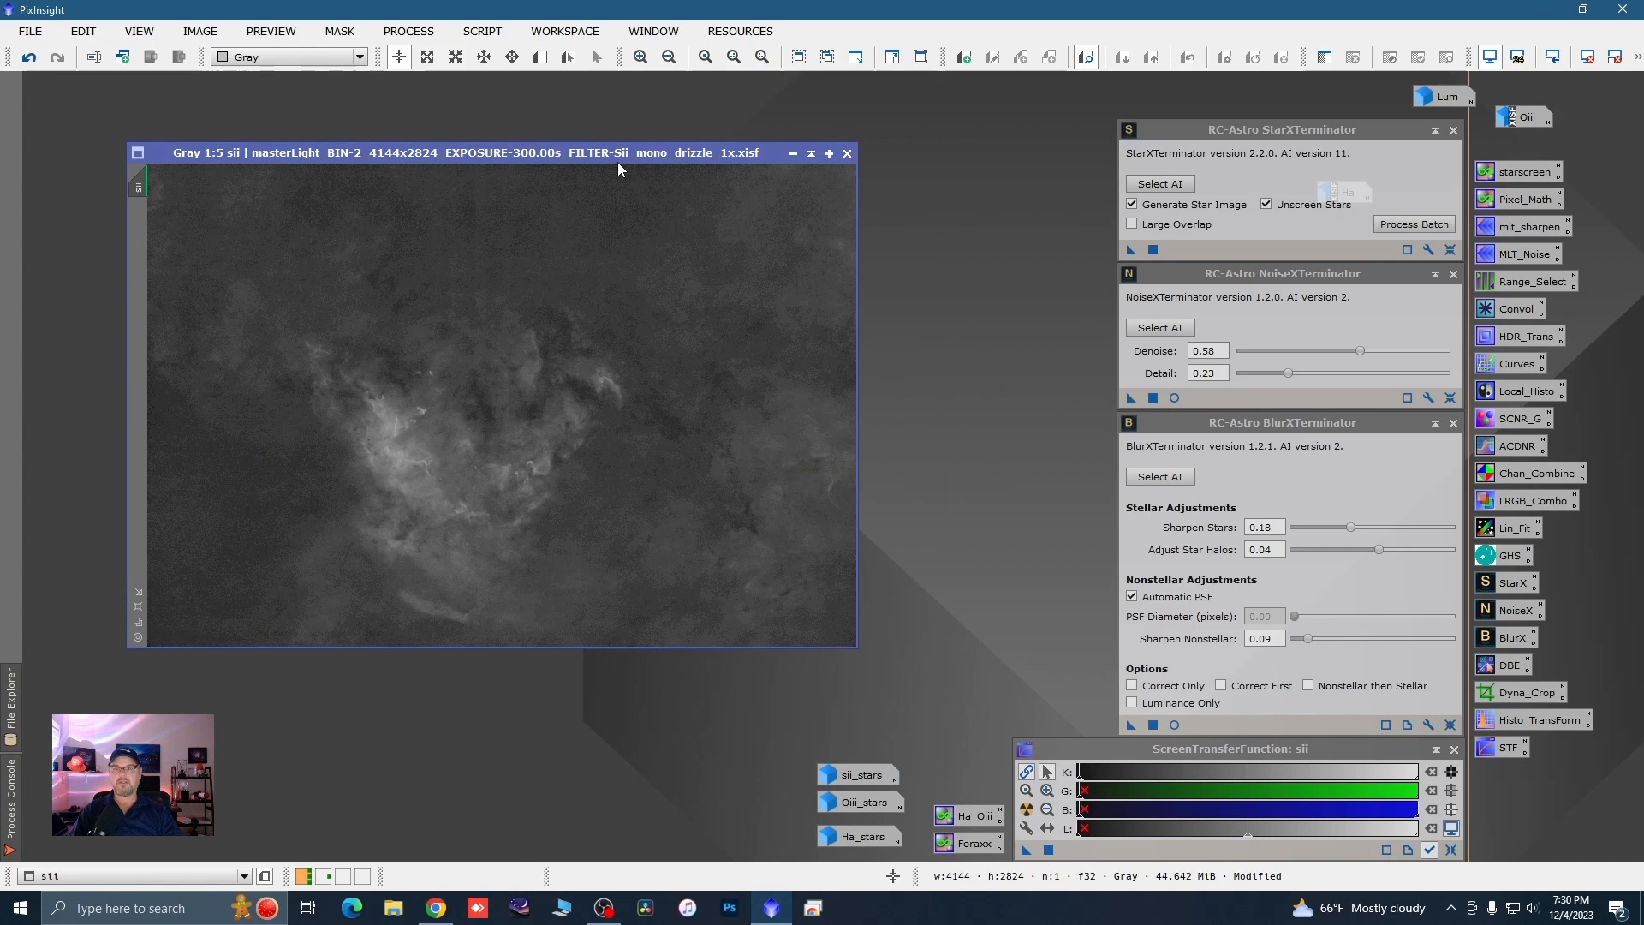
- Examine the nebulosity in the starless sii image up close, then minimize the image
{"action": "left_click_drag", "start_coordinate": [618, 169], "coordinate": [592, 164]}
{"action": "scroll", "coordinate": [437, 435], "scroll_direction": "up", "scroll_amount": 3}
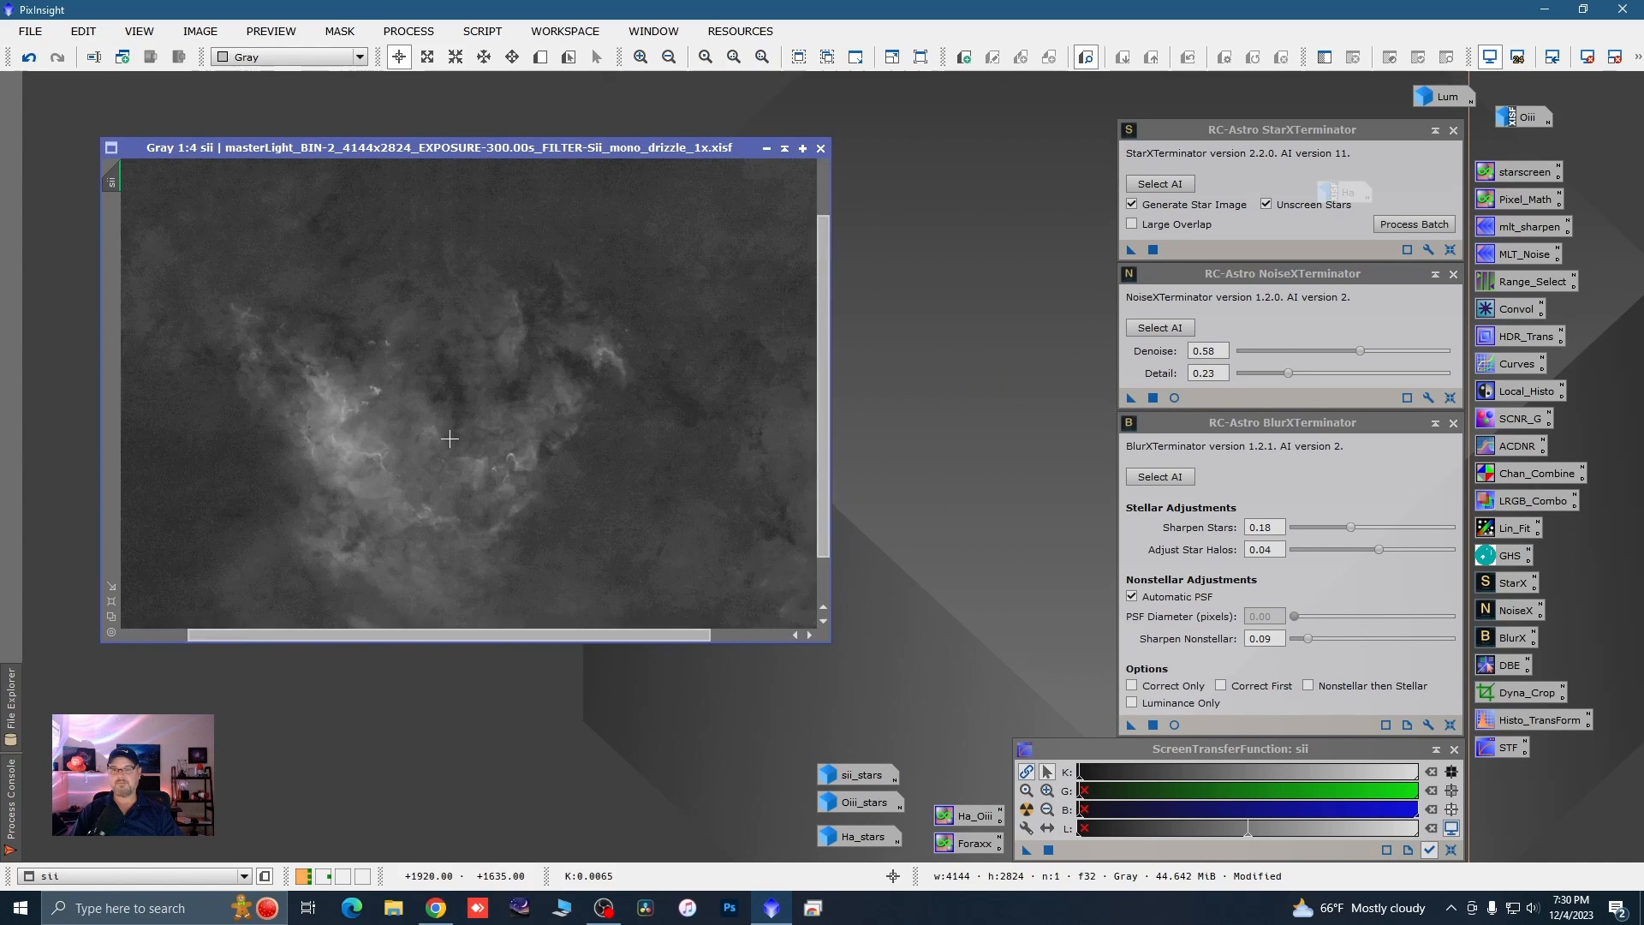
{"action": "scroll", "coordinate": [450, 438], "scroll_direction": "down", "scroll_amount": 2}
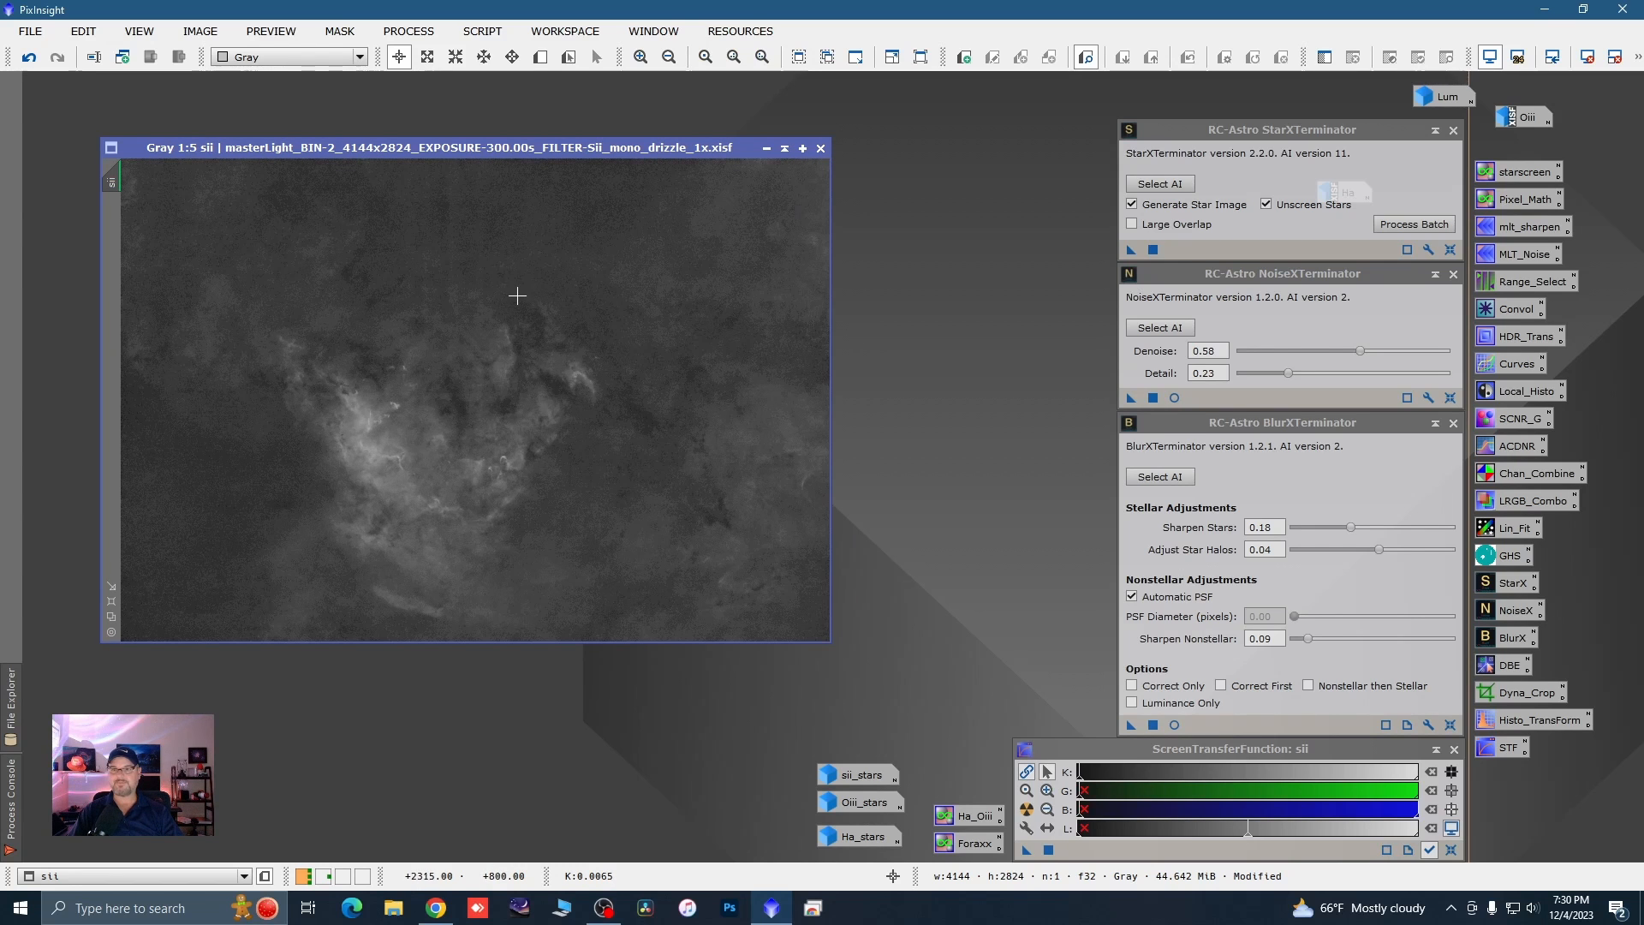
{"action": "left_click", "coordinate": [767, 150]}
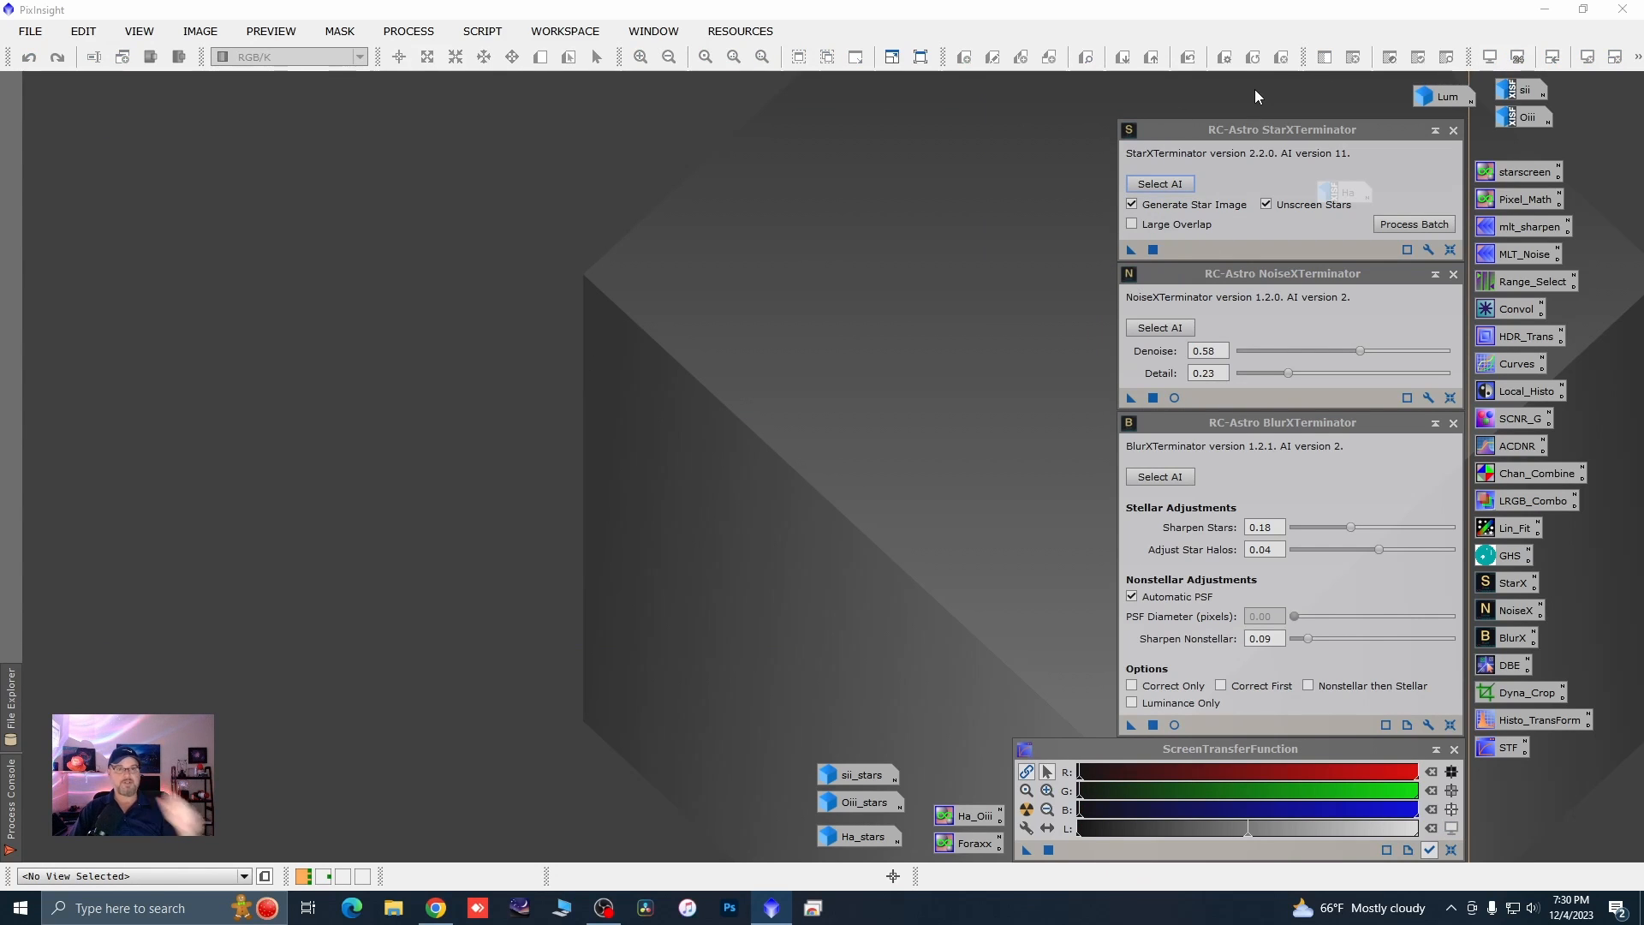
- Close the StarXTerminator, NoiseXTerminator and BlurXTerminator process windows
{"action": "left_click", "coordinate": [1455, 130]}
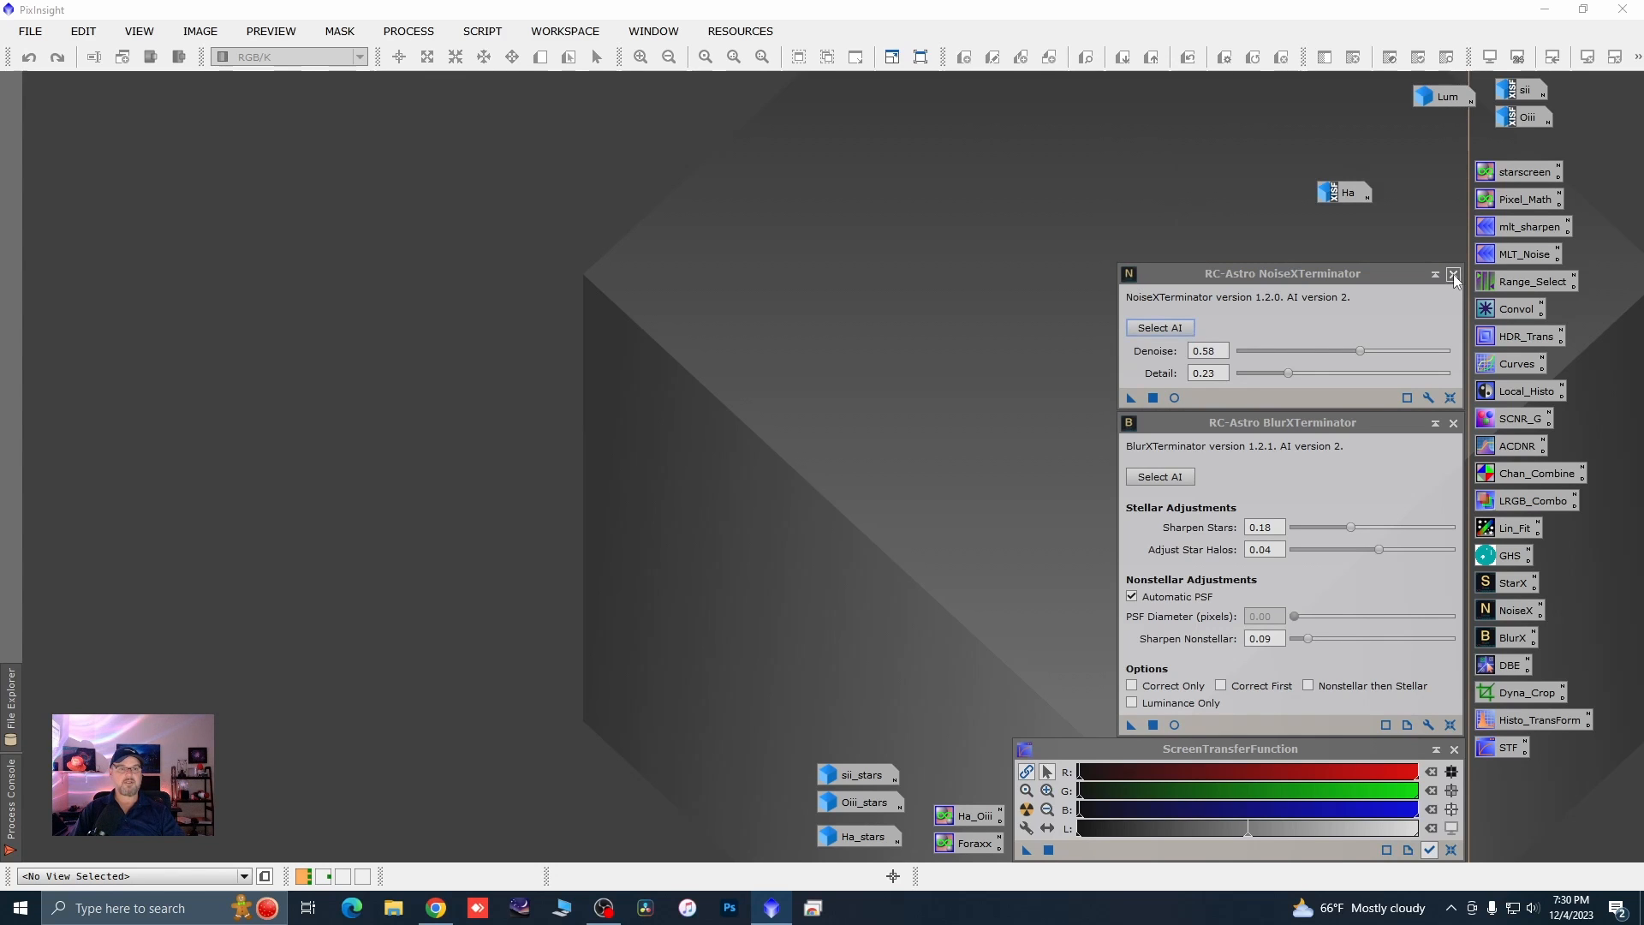
{"action": "left_click", "coordinate": [1454, 275]}
{"action": "left_click", "coordinate": [1454, 424]}
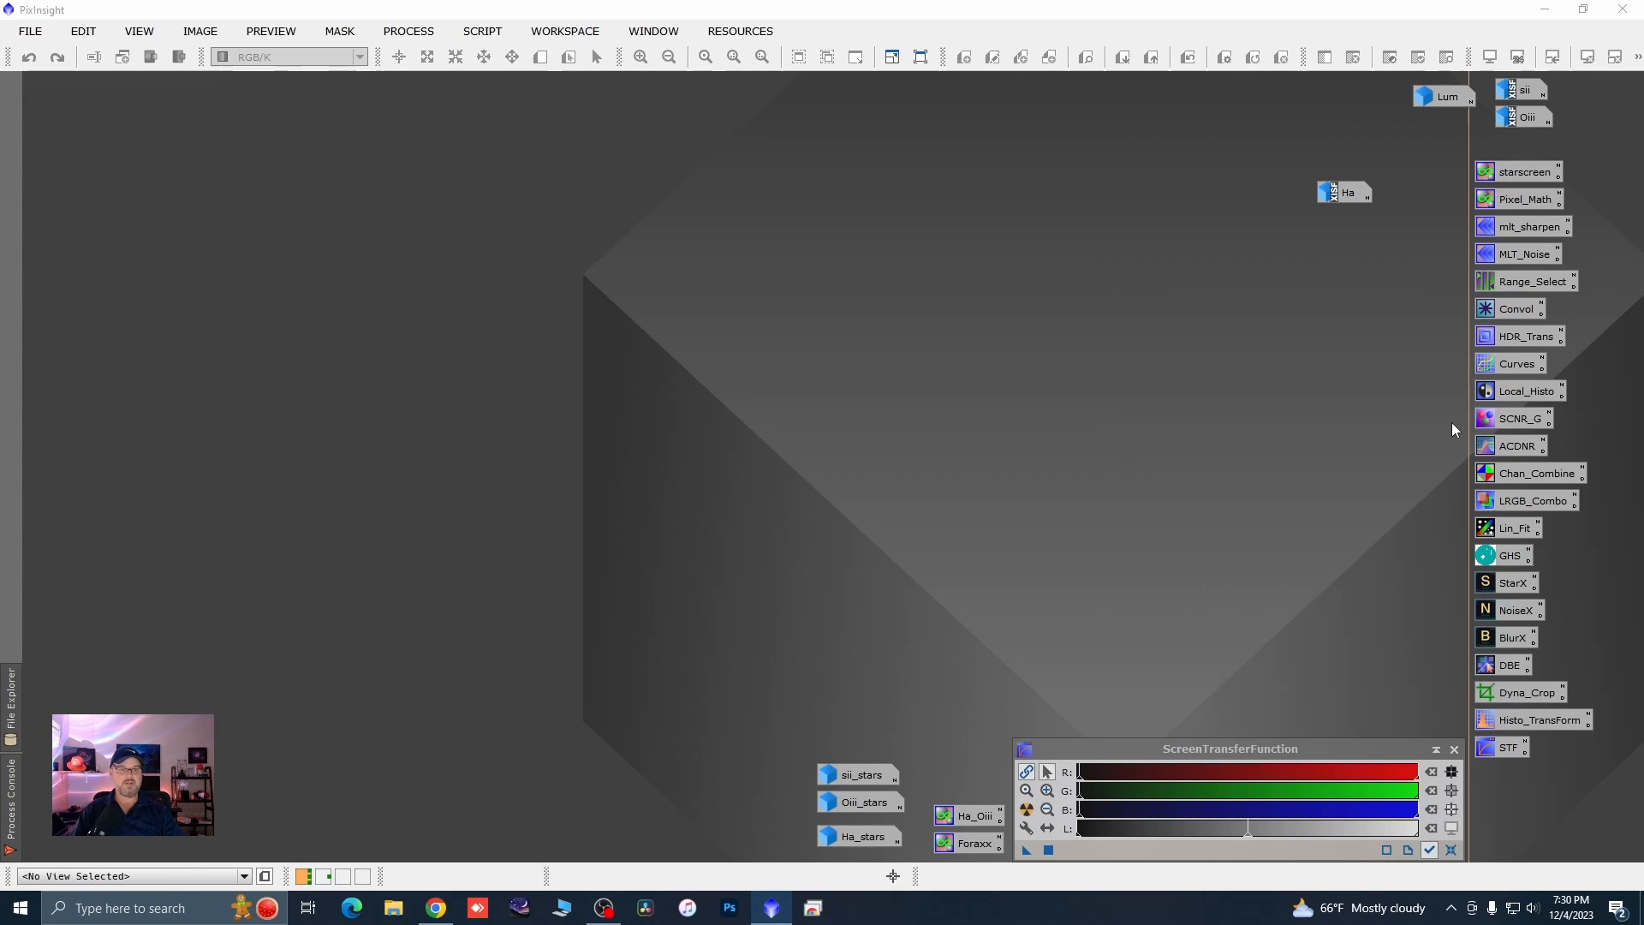
- Place the Ha image icon below the Oiii icon, review the starless Ha image and minimize it again
{"action": "left_click_drag", "start_coordinate": [1347, 208], "coordinate": [1529, 158]}
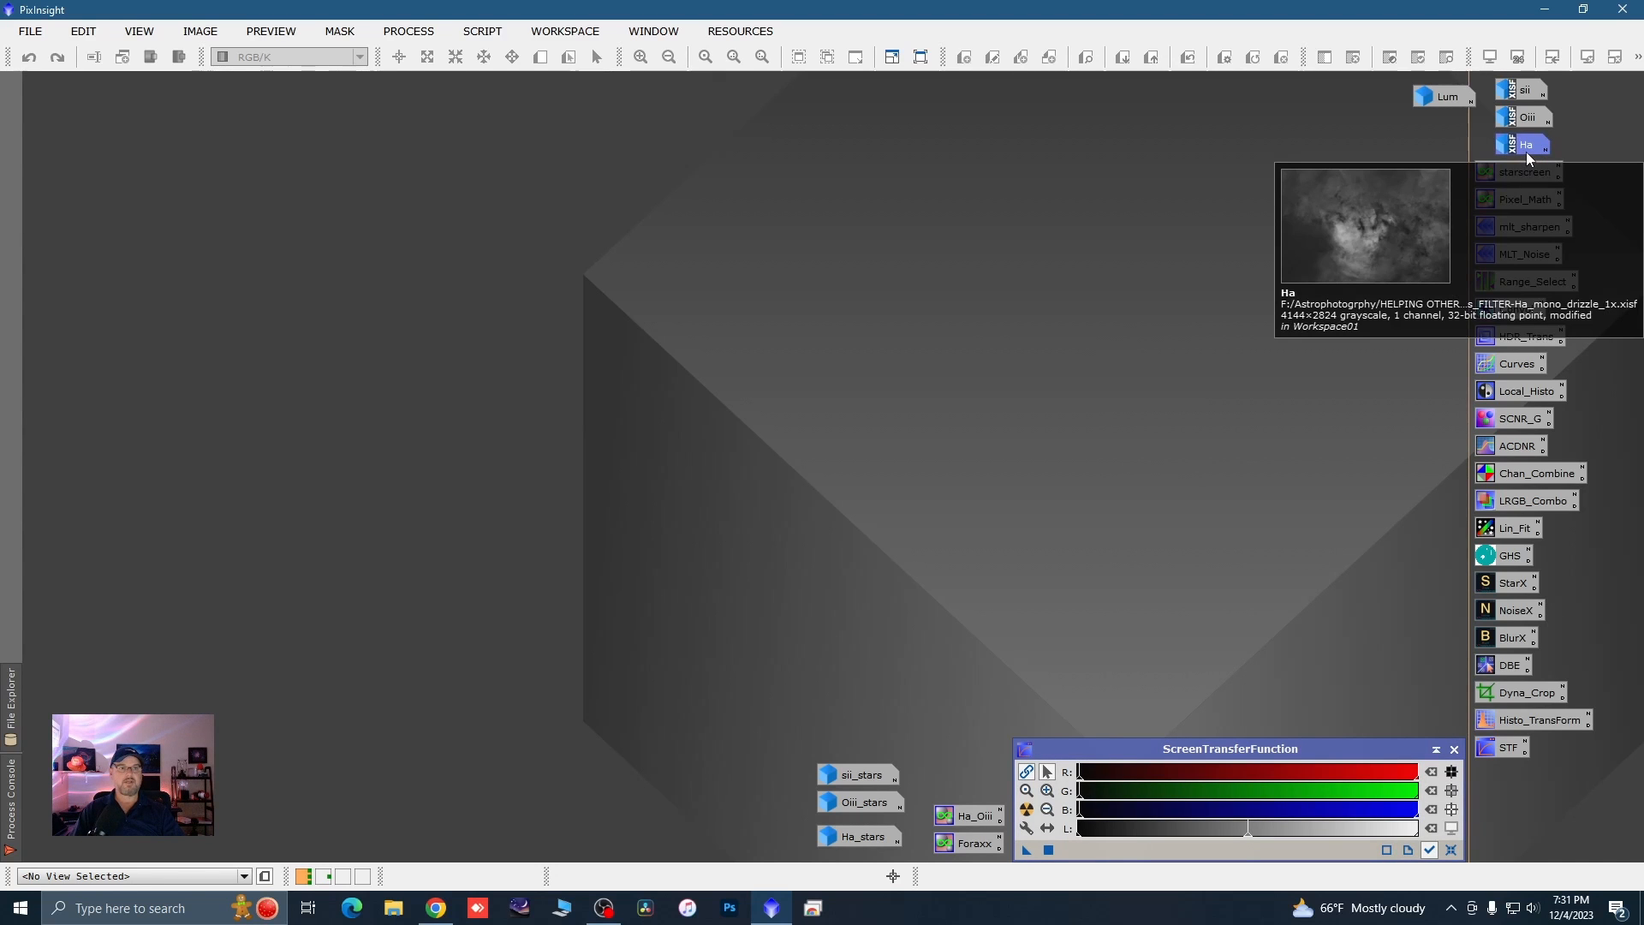
{"action": "double_click", "coordinate": [1528, 153]}
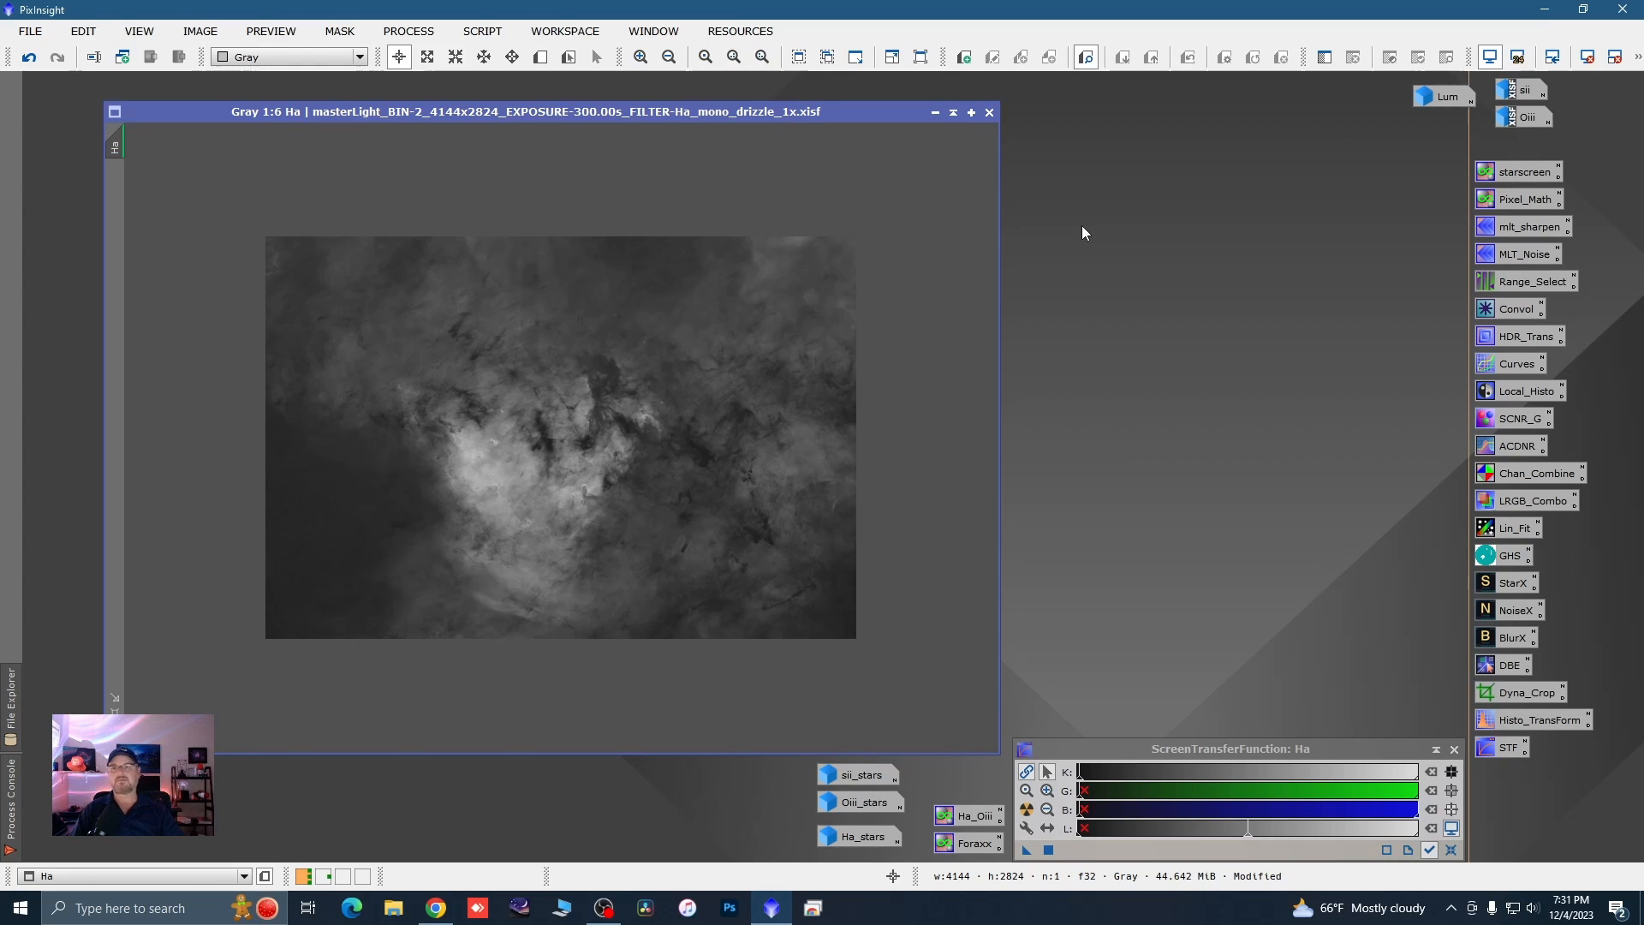
{"action": "left_click", "coordinate": [934, 113]}
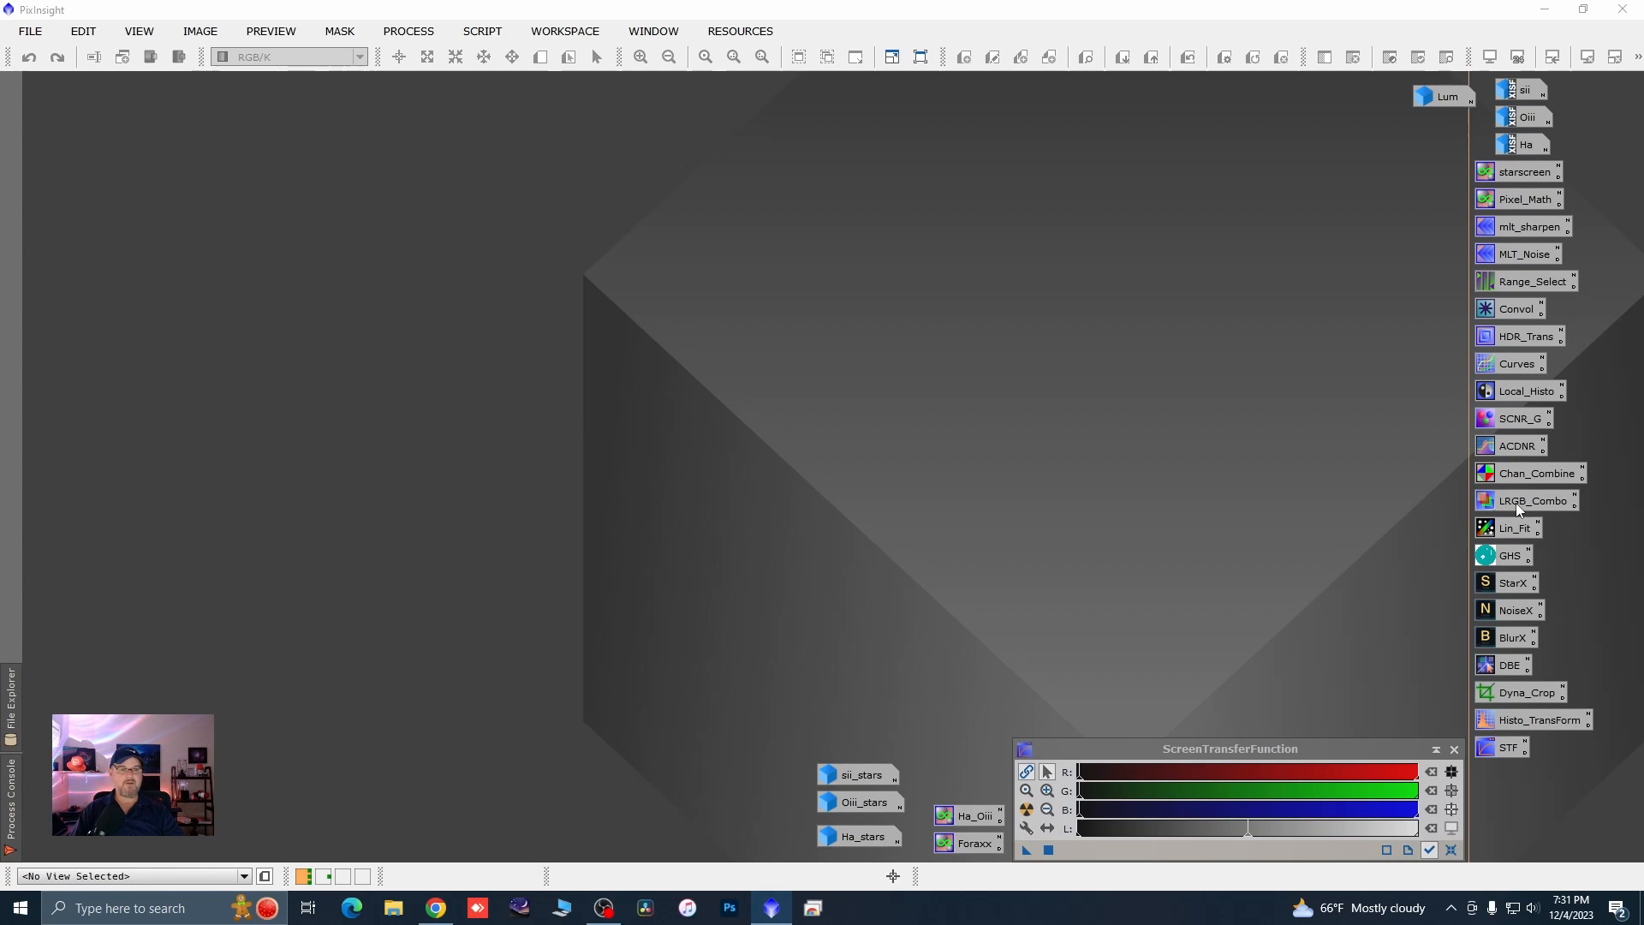
- Combine sii as red, Ha as green and Oiii as blue into a new RGB image with ChannelCombination, then close the process
{"action": "double_click", "coordinate": [1519, 479]}
{"action": "left_click_drag", "start_coordinate": [1201, 343], "coordinate": [1264, 384]}
{"action": "left_click_drag", "start_coordinate": [1524, 144], "coordinate": [1149, 423]}
{"action": "left_click_drag", "start_coordinate": [1512, 125], "coordinate": [1114, 459]}
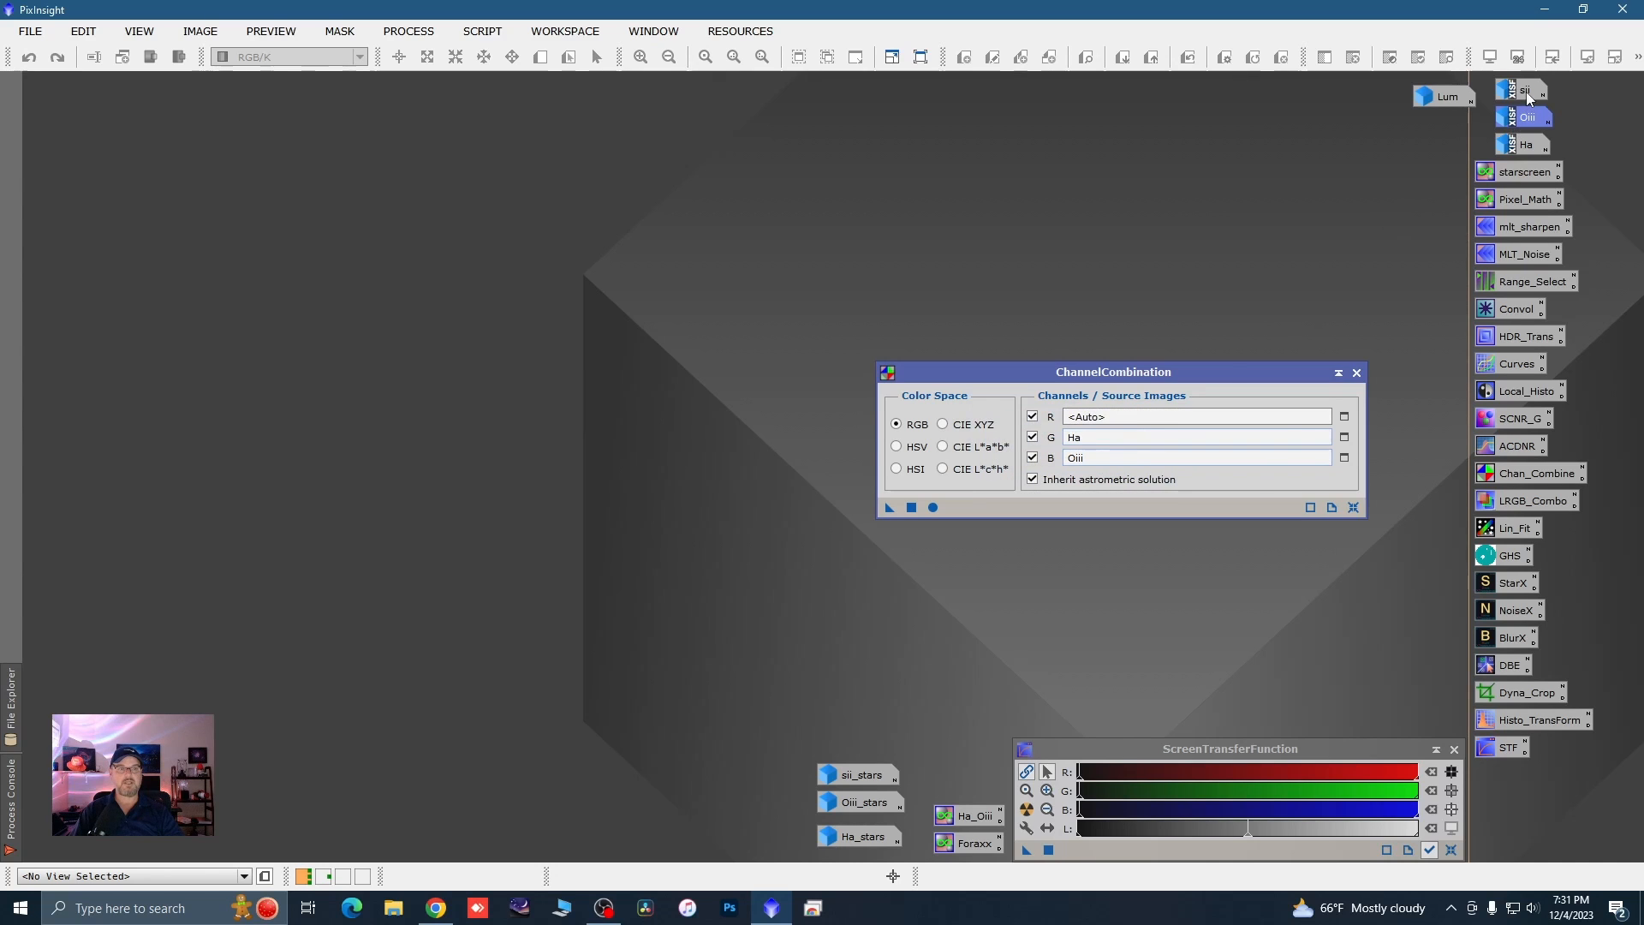
{"action": "left_click_drag", "start_coordinate": [1529, 97], "coordinate": [1131, 416]}
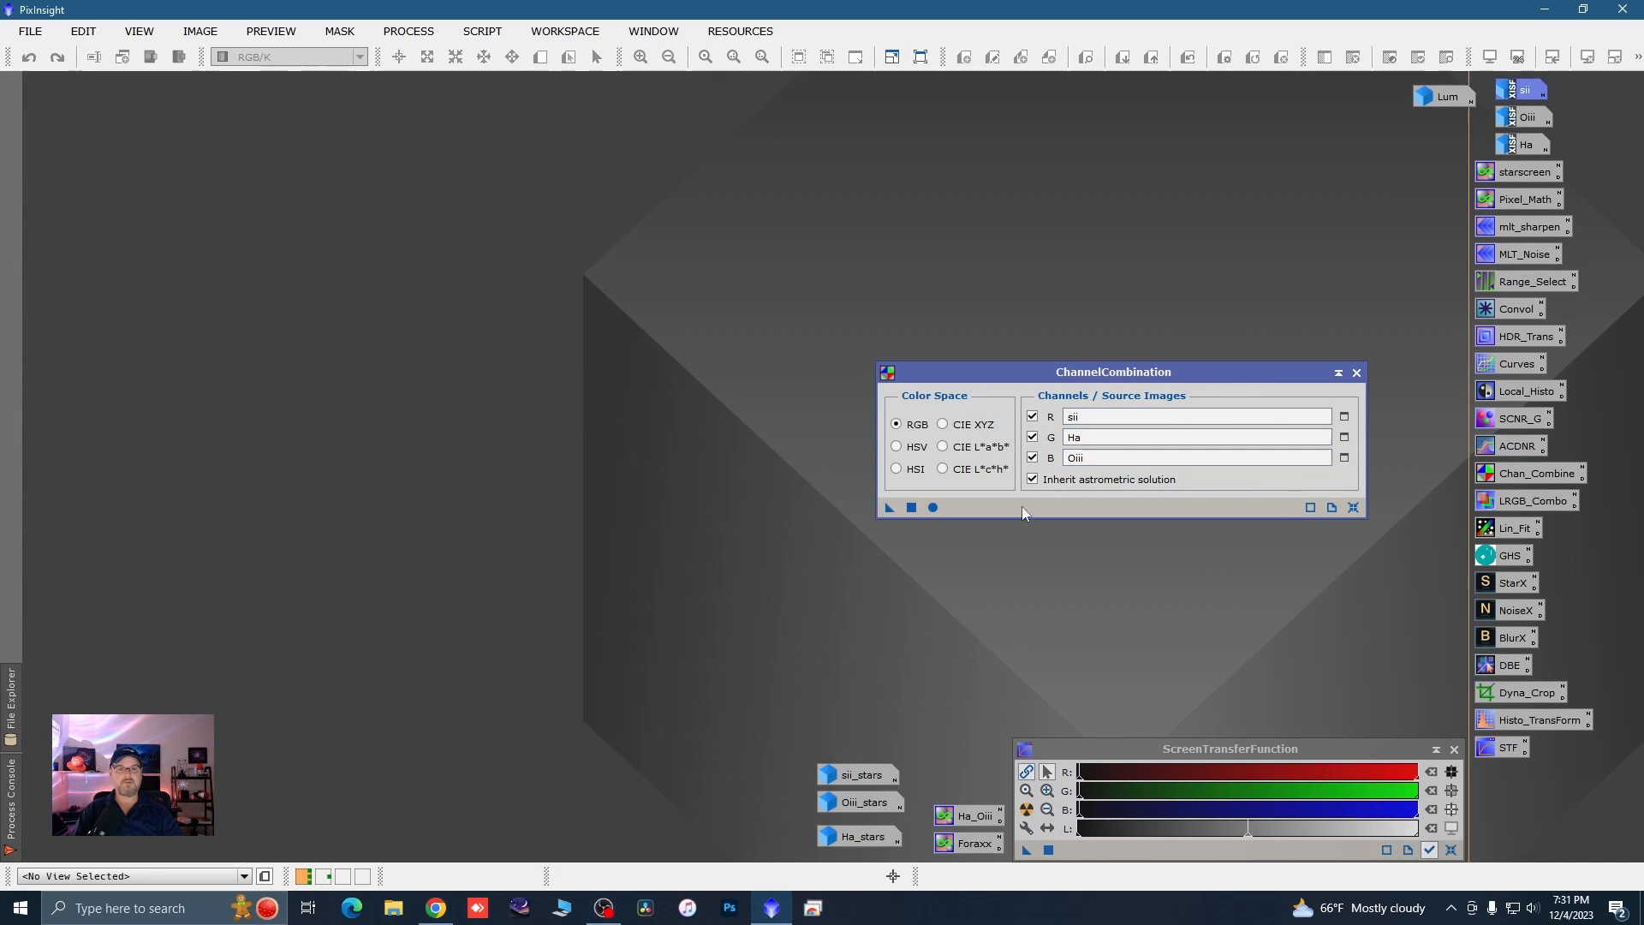
{"action": "left_click", "coordinate": [933, 507]}
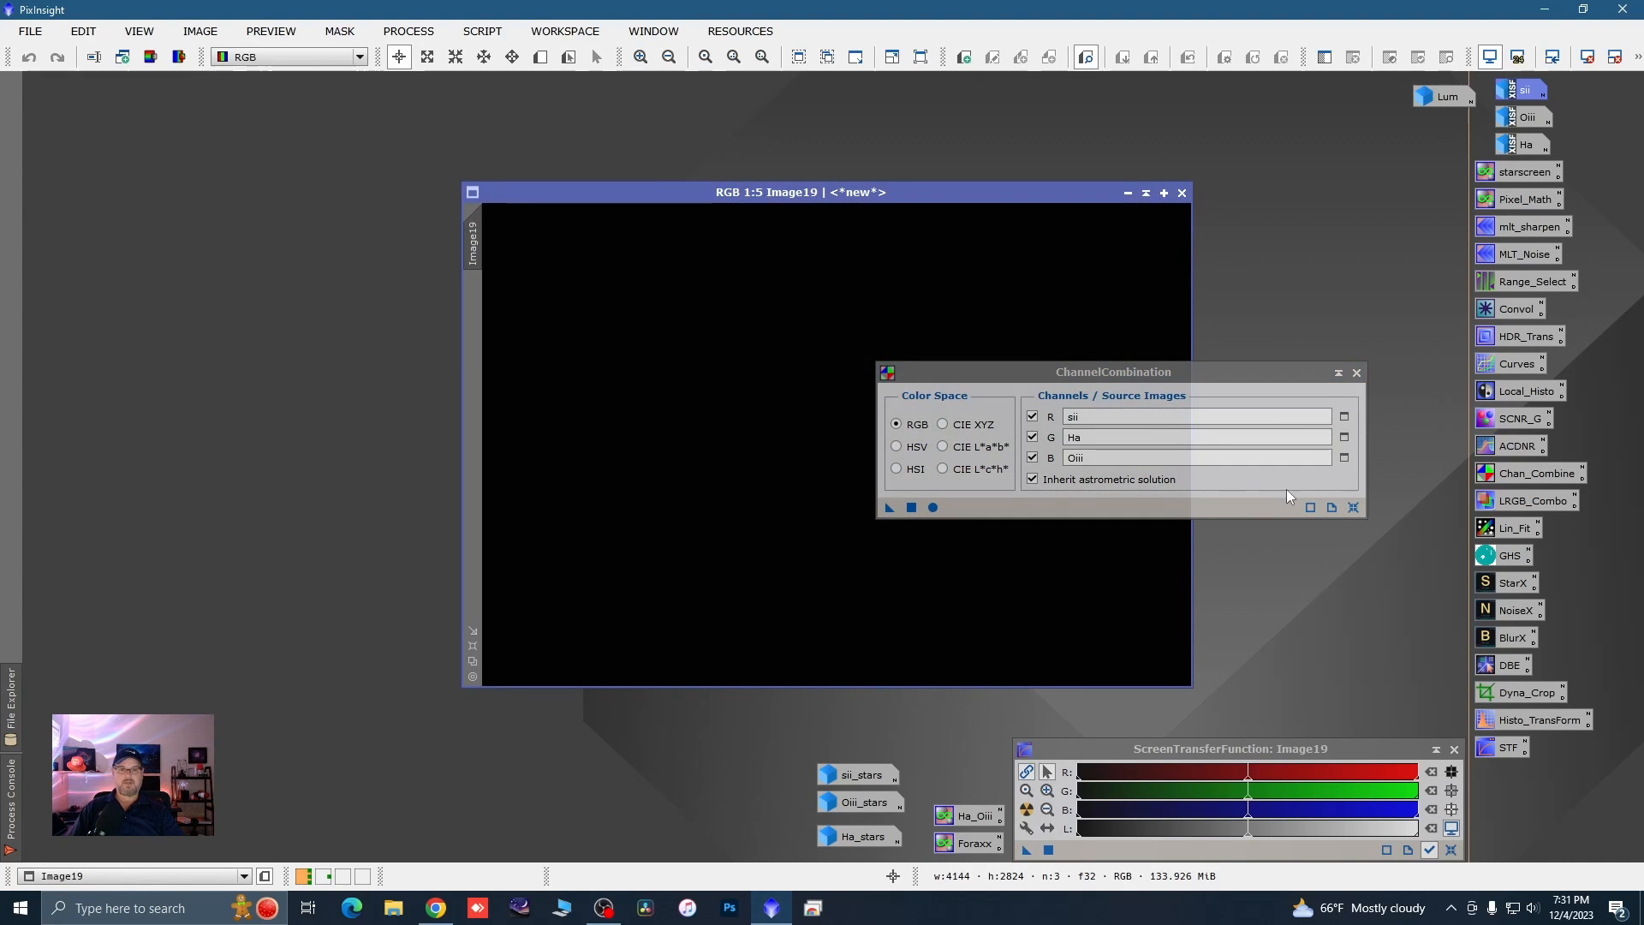
{"action": "left_click", "coordinate": [1357, 373]}
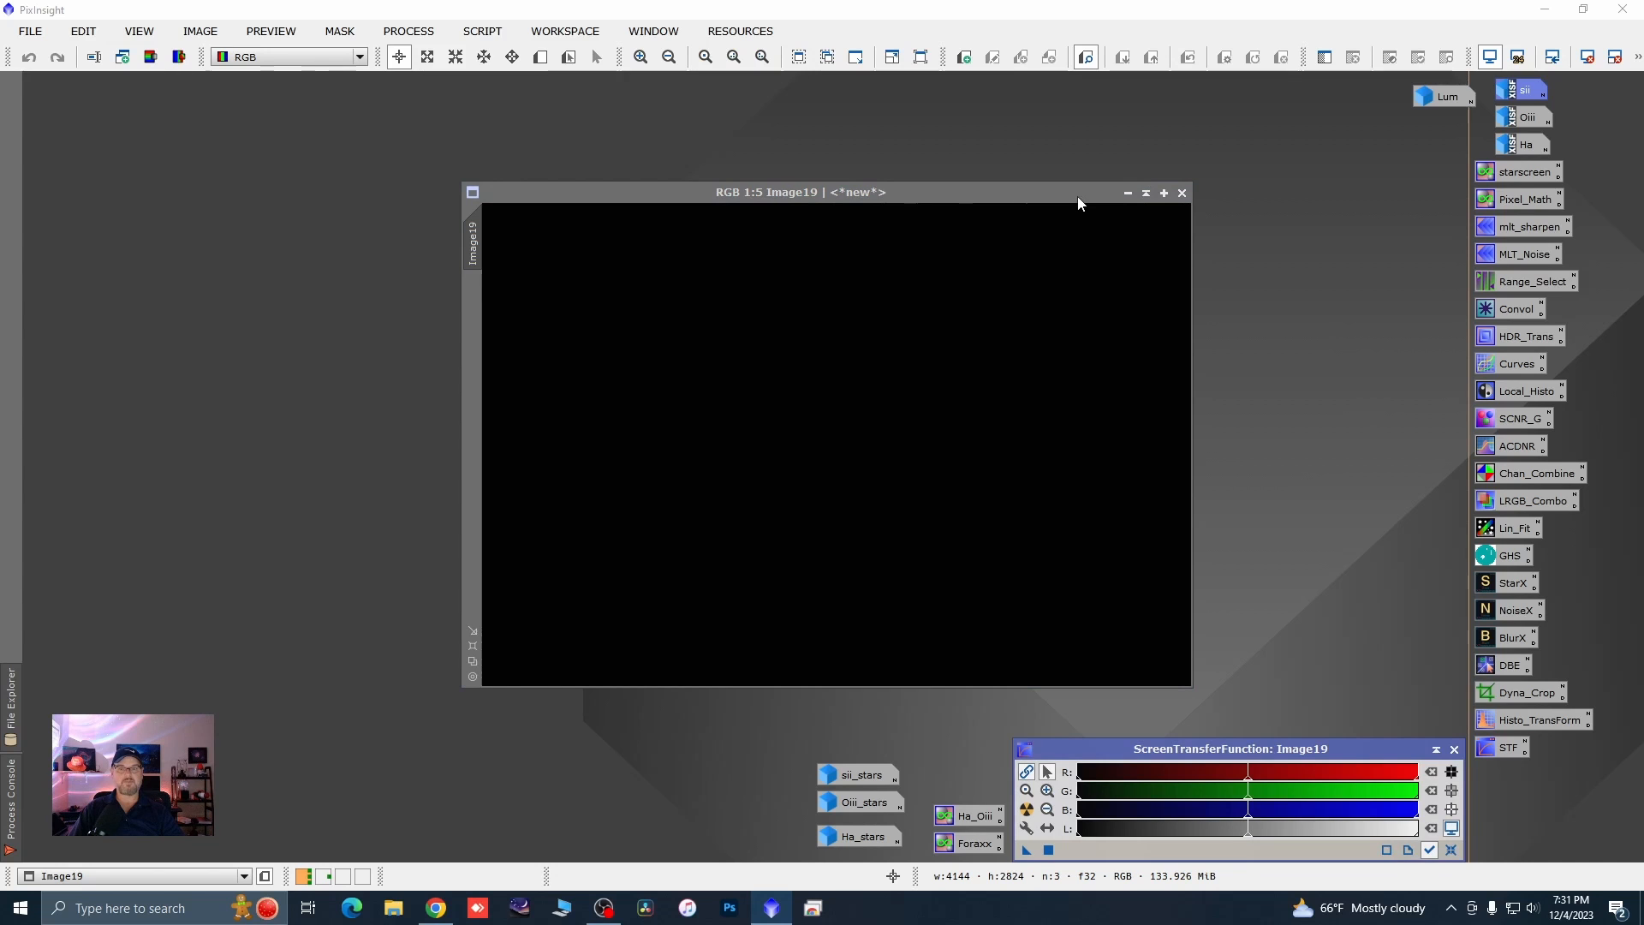
- Unlink the RGB channels in ScreenTransferFunction and auto-stretch the combined image's display
{"action": "left_click_drag", "start_coordinate": [1078, 197], "coordinate": [742, 154]}
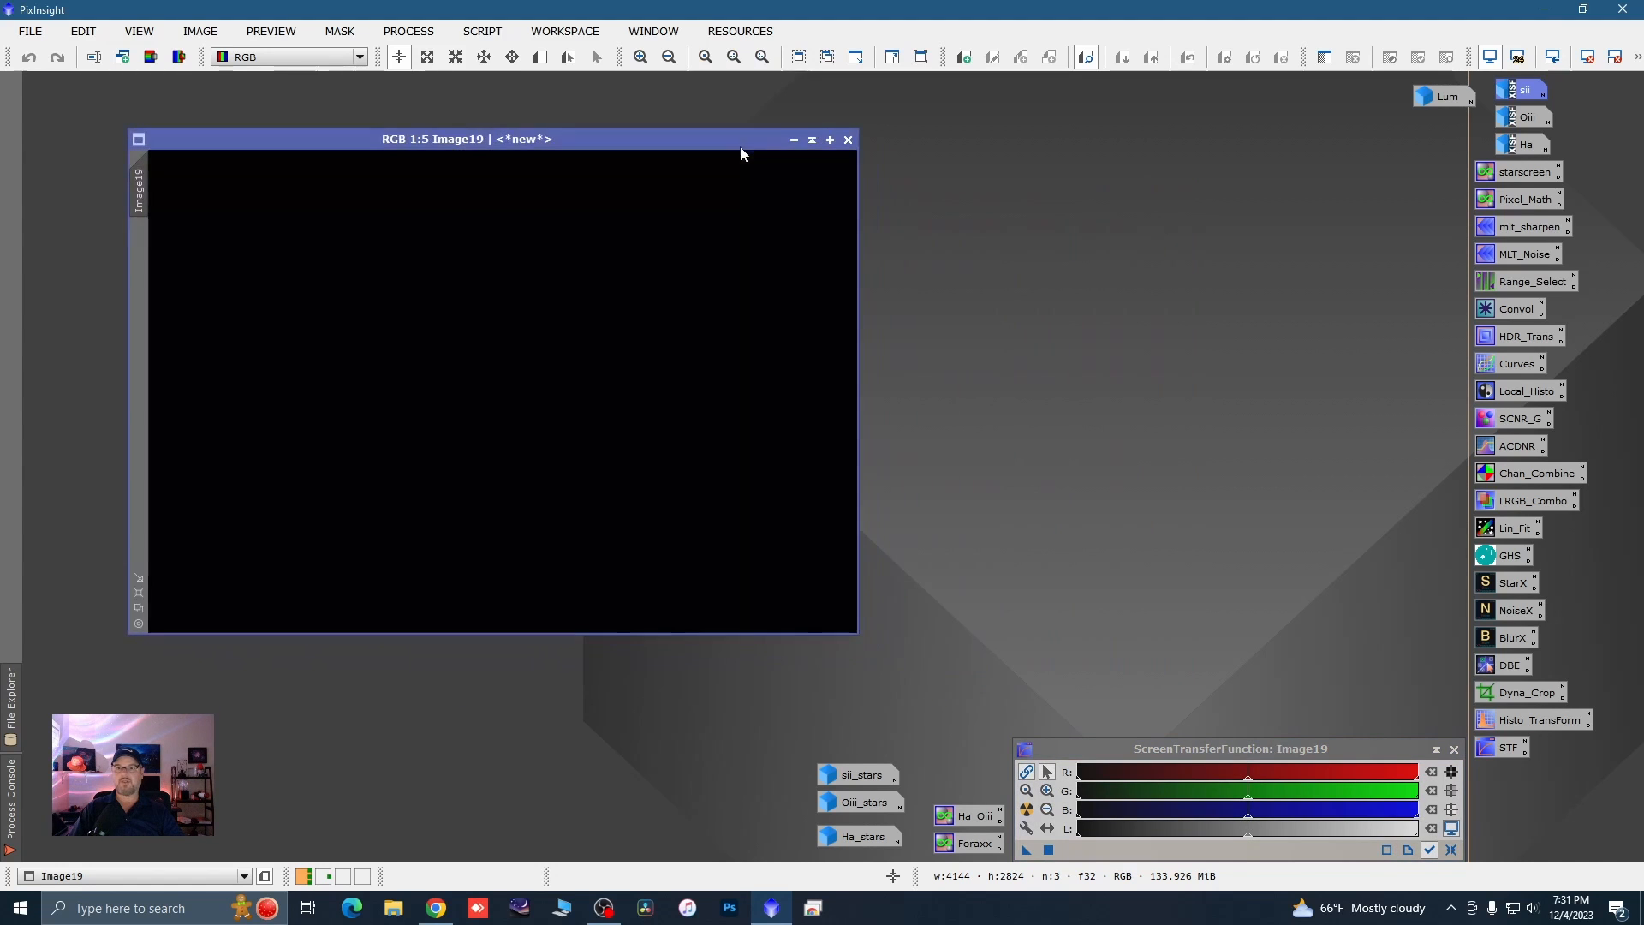
{"action": "left_click", "coordinate": [1028, 810]}
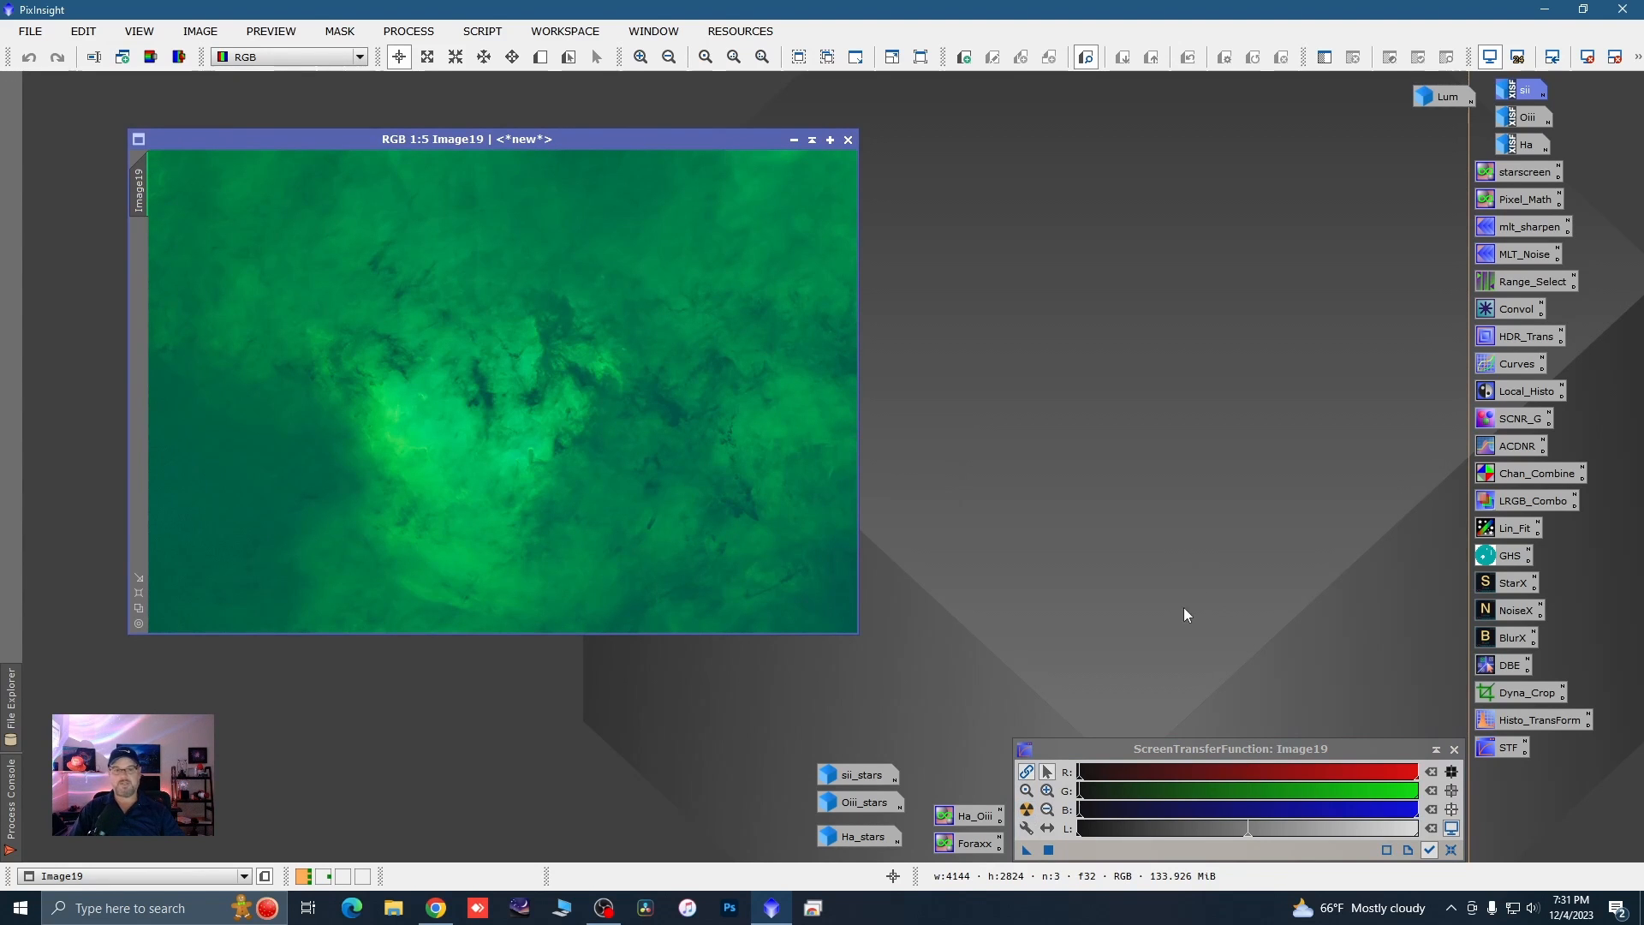
{"action": "left_click", "coordinate": [1036, 784]}
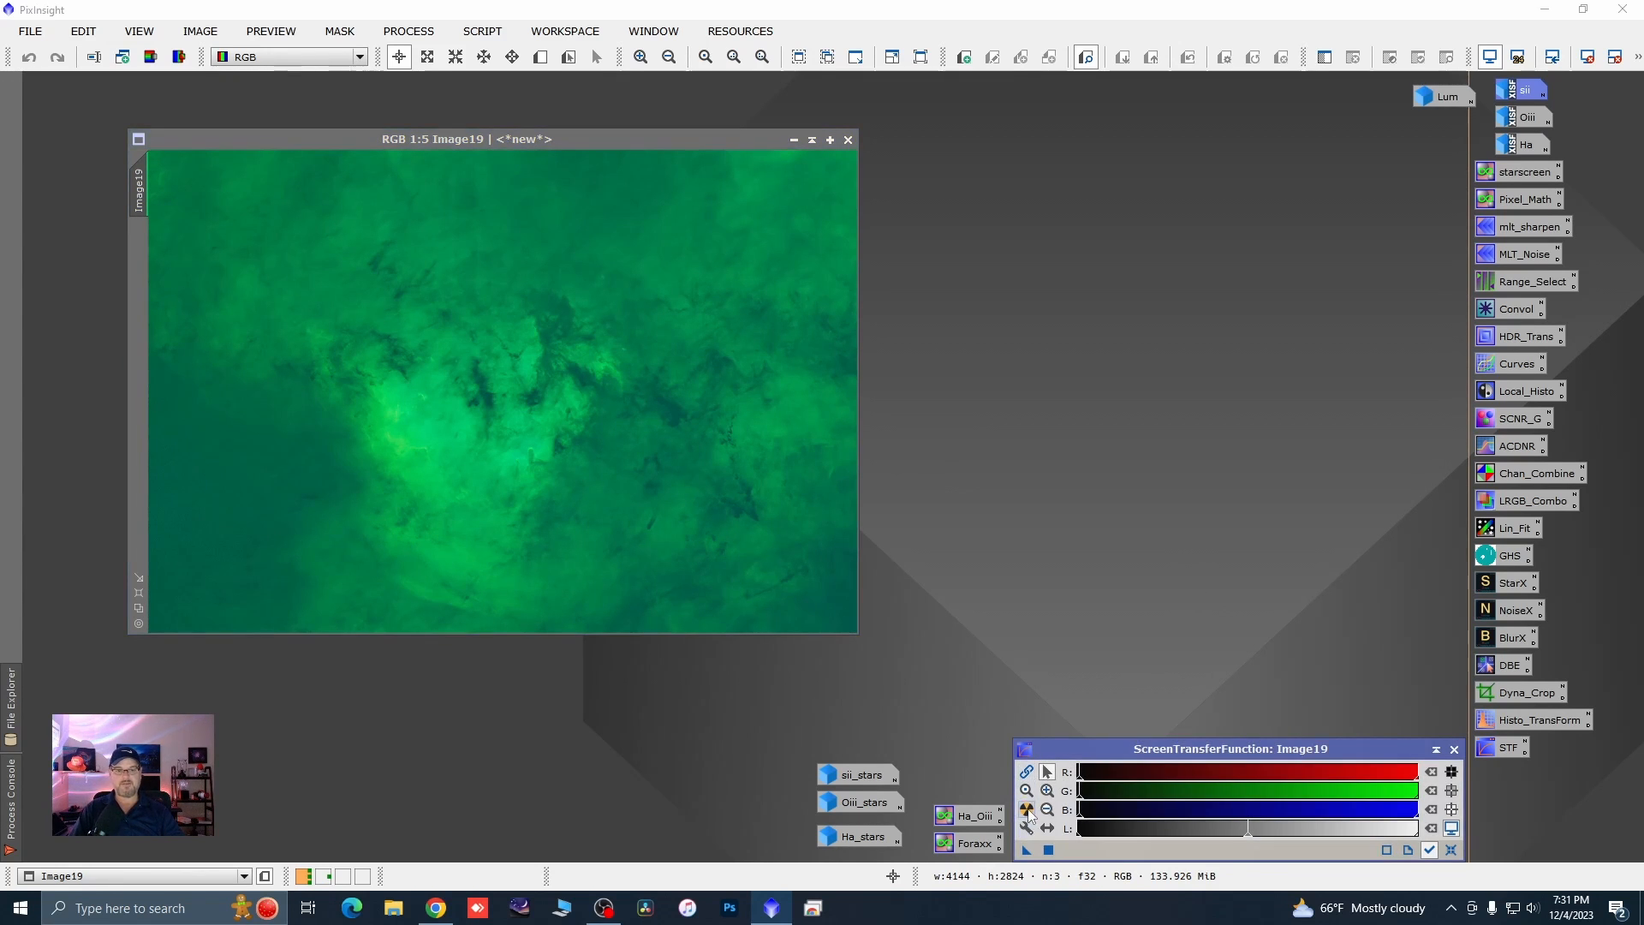
{"action": "left_click", "coordinate": [1028, 811]}
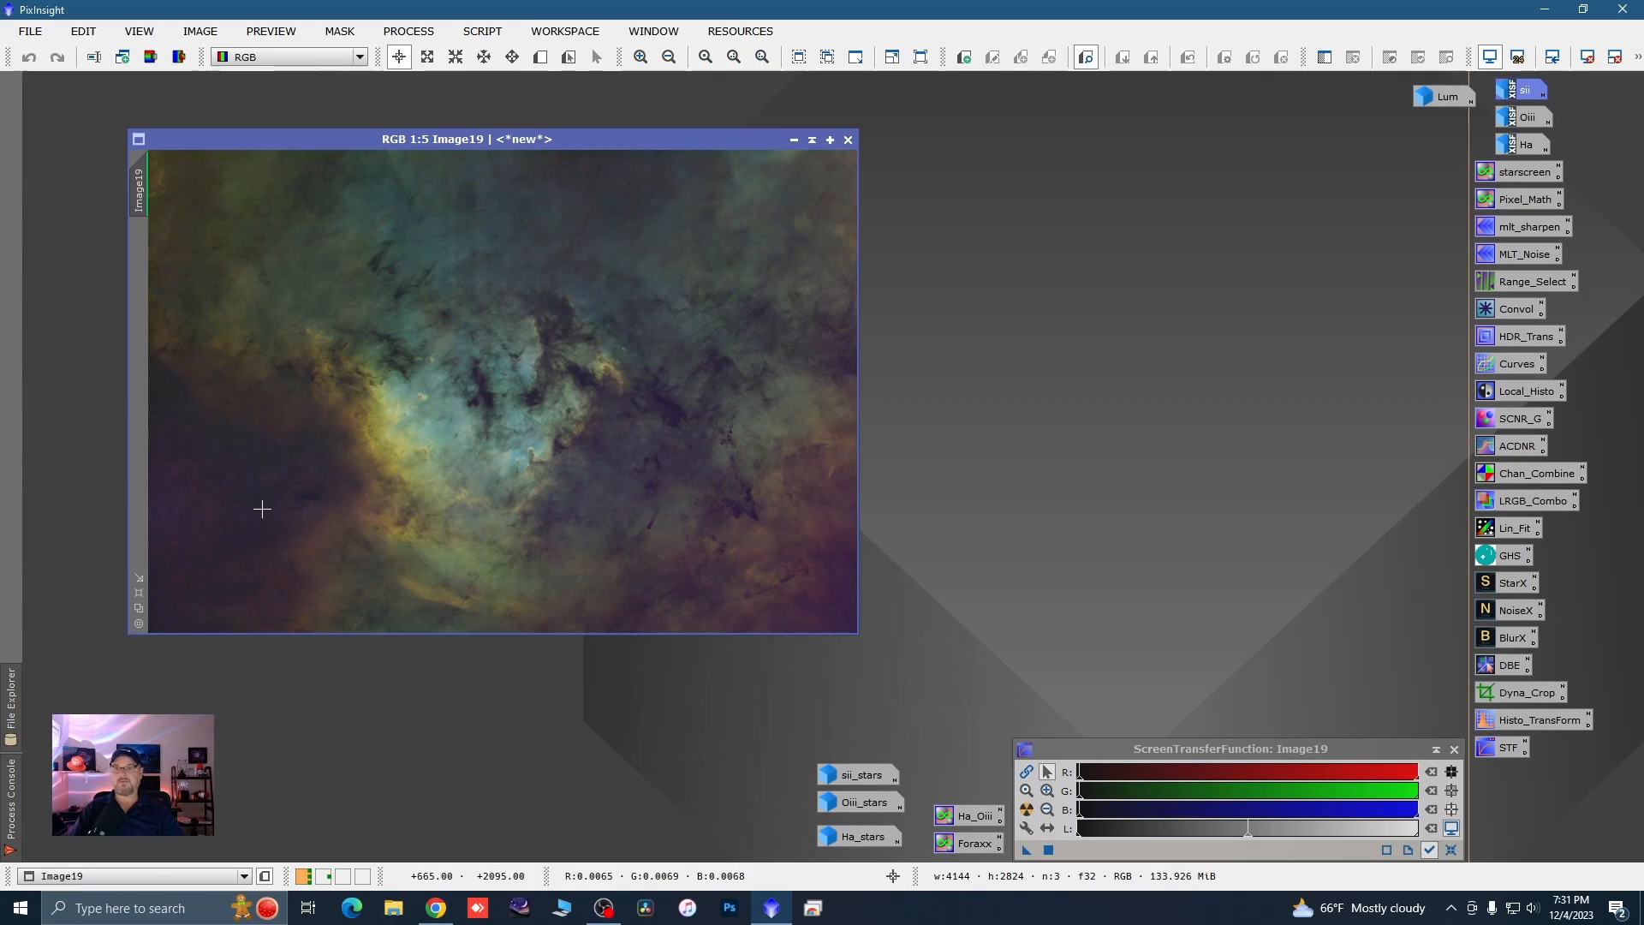
- Define a small preview over the dark background near the left edge of the combined image
{"action": "left_click", "coordinate": [540, 60]}
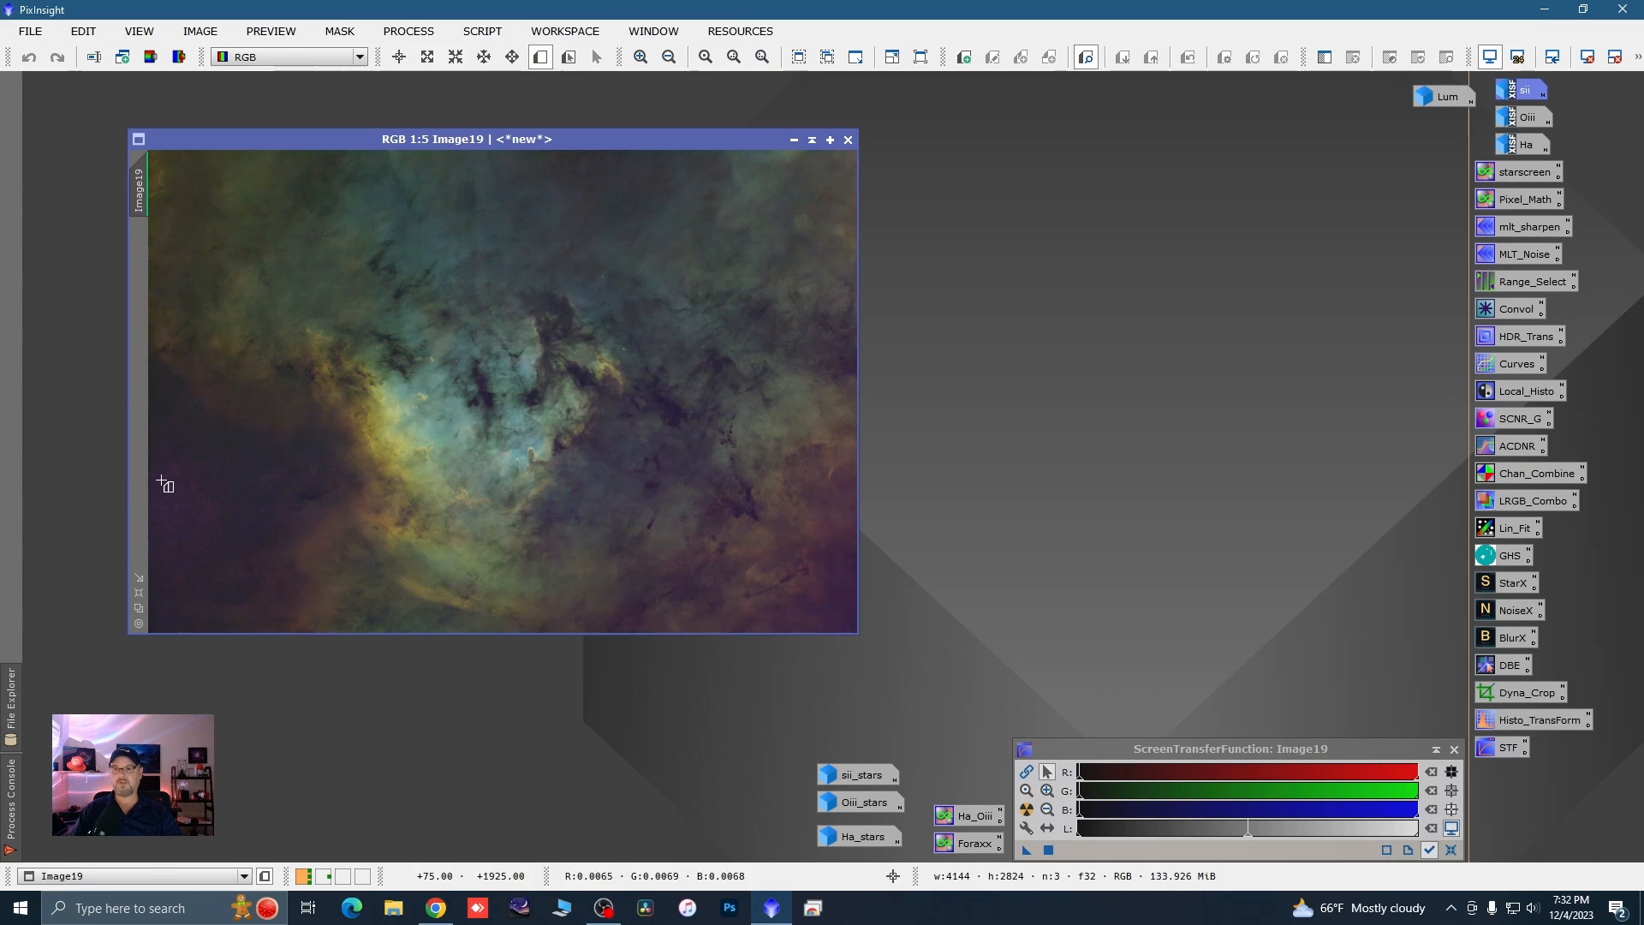
{"action": "left_click_drag", "start_coordinate": [161, 481], "coordinate": [195, 516]}
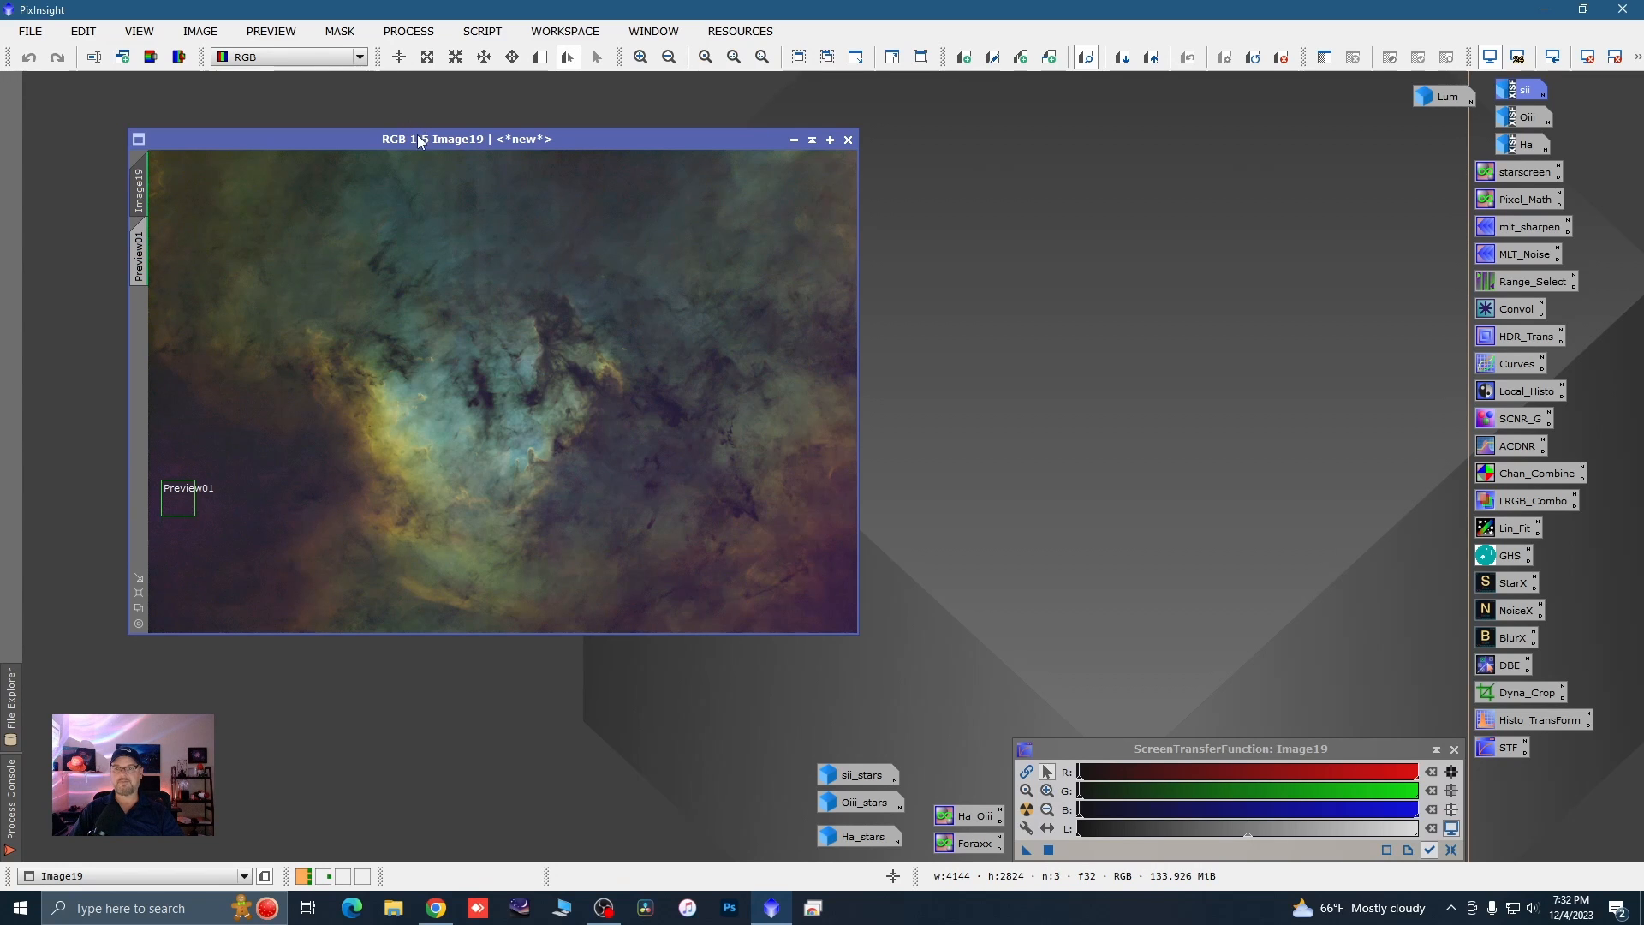
{"action": "left_click_drag", "start_coordinate": [419, 141], "coordinate": [355, 142]}
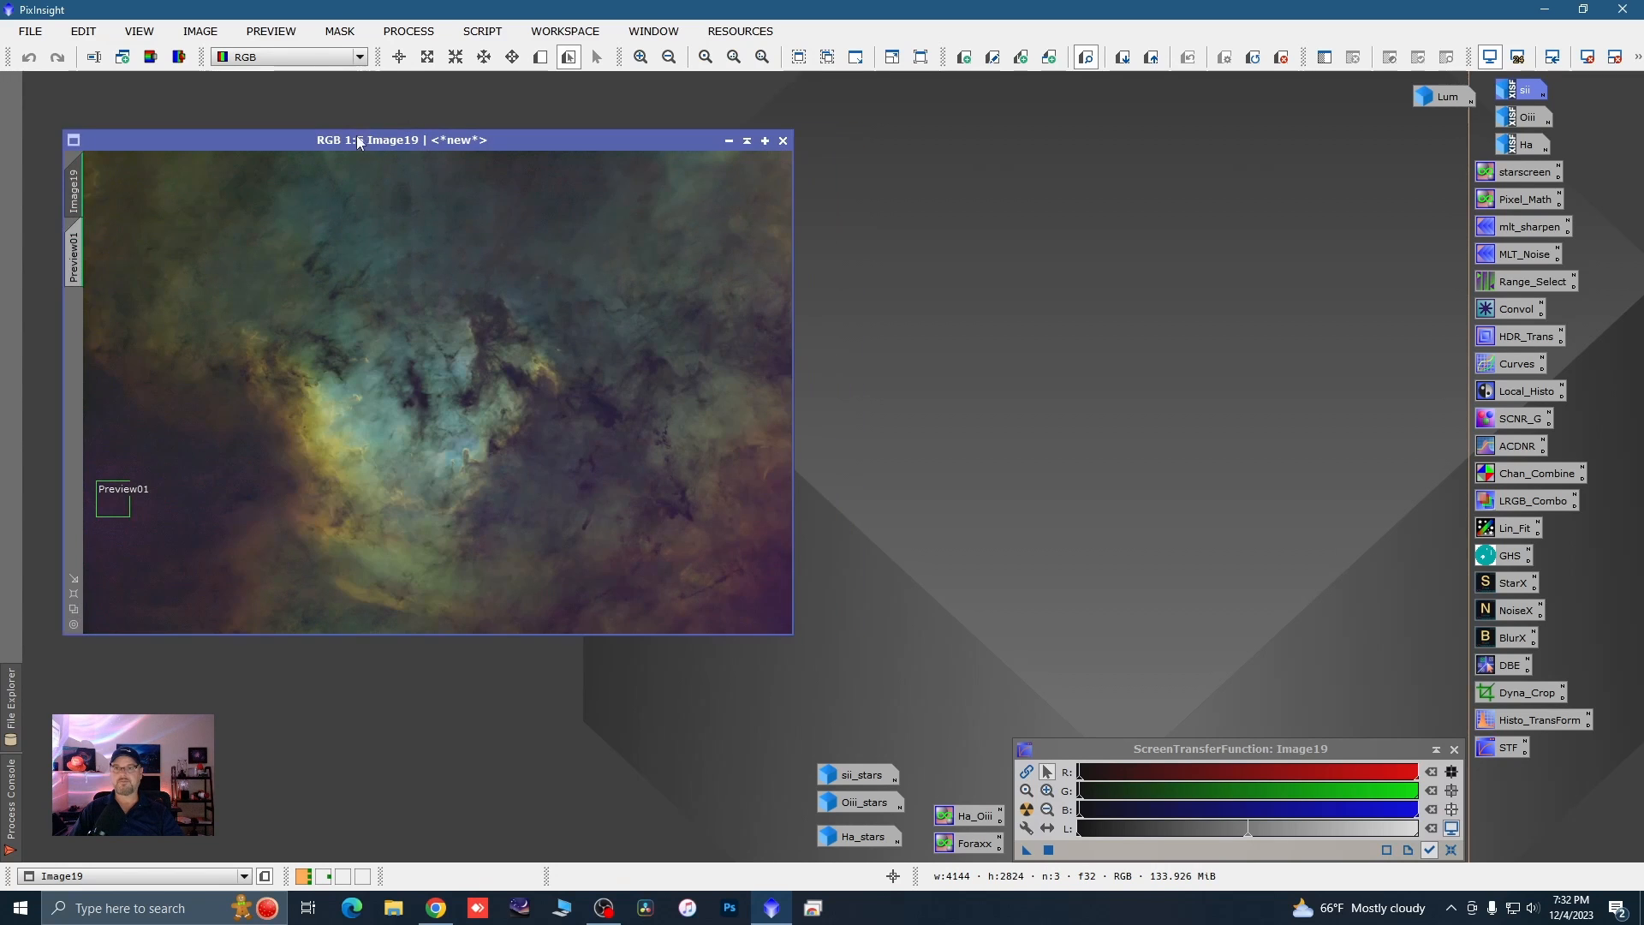
- Open BackgroundNeutralization and set its reference image to Image19->Preview01
{"action": "left_click", "coordinate": [409, 33]}
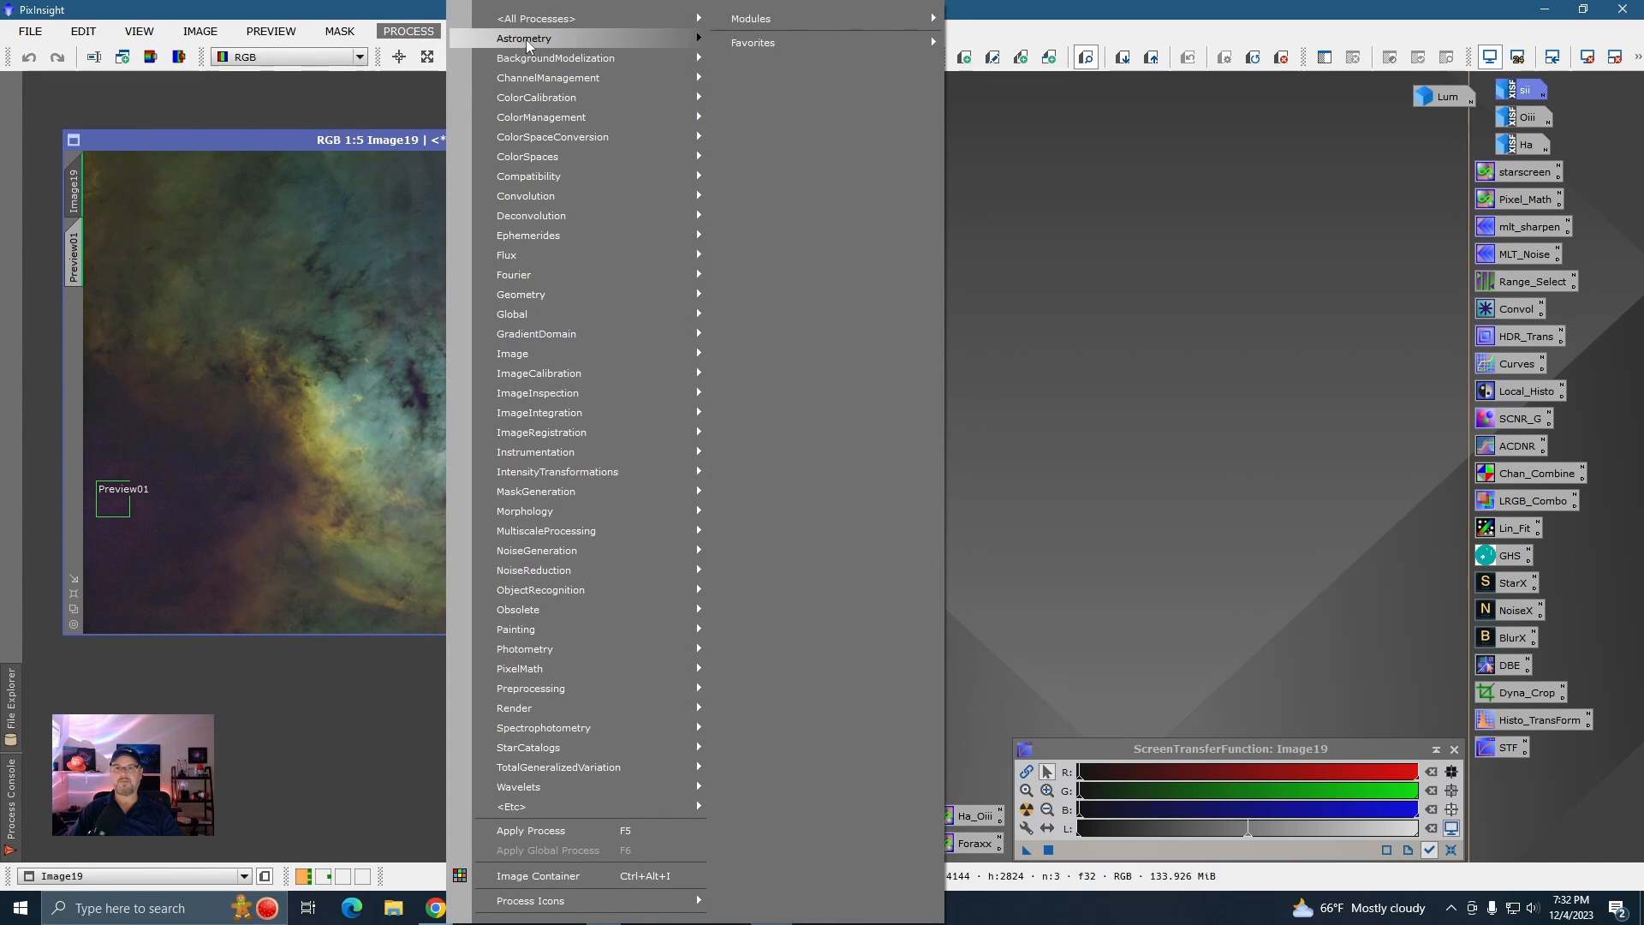
{"action": "mouse_move", "coordinate": [541, 99]}
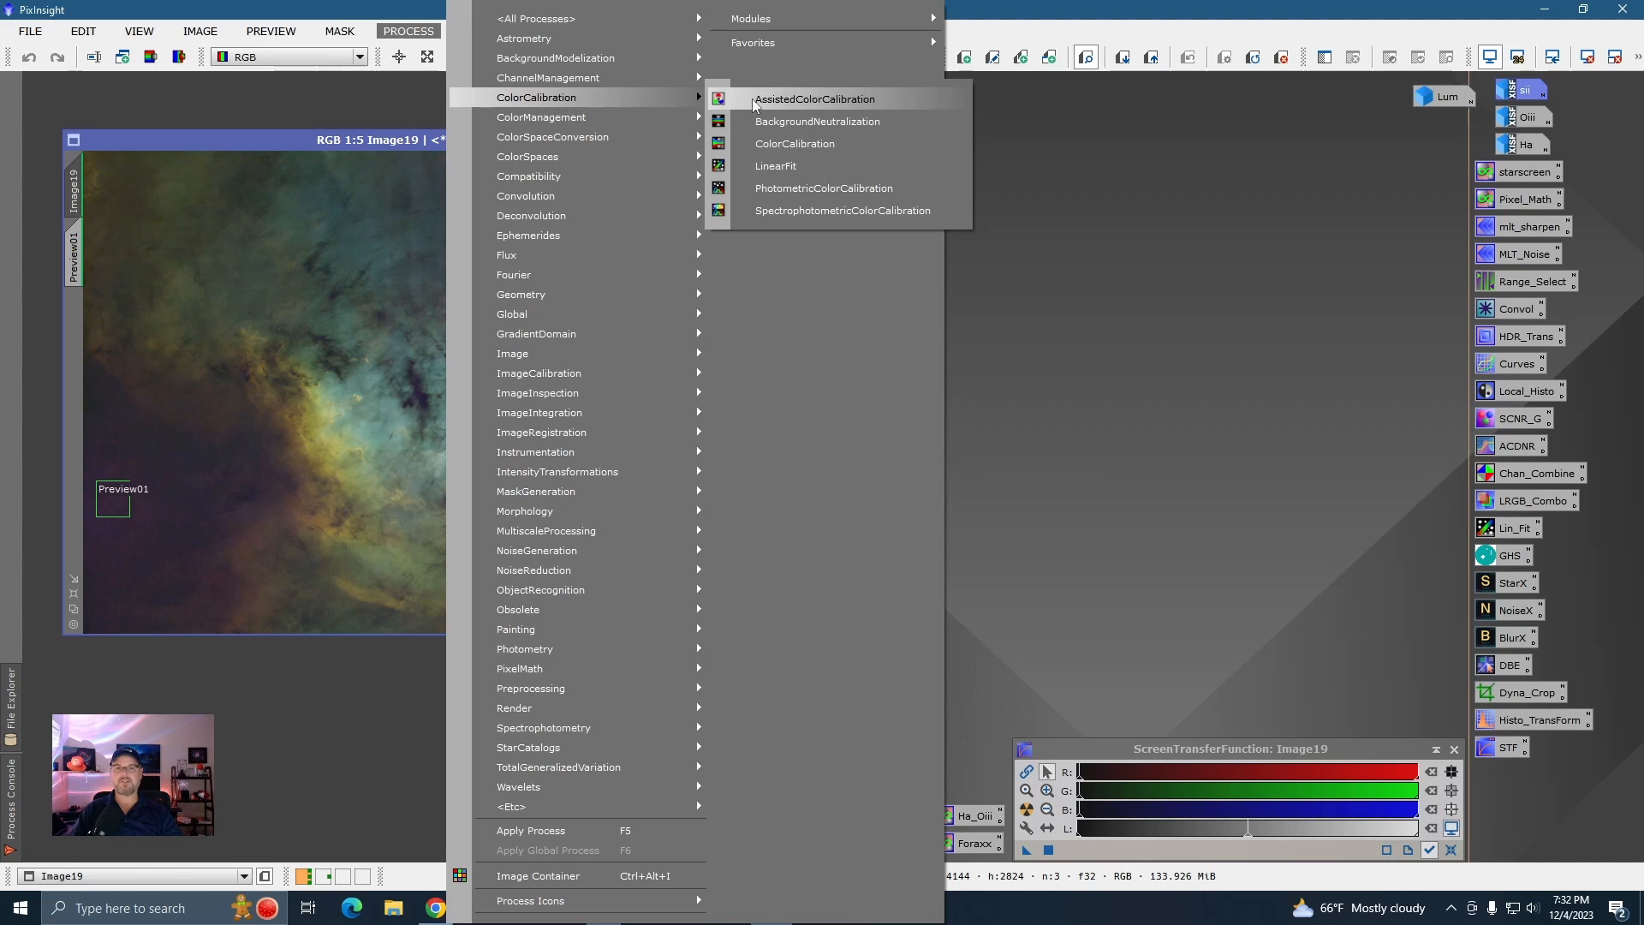
{"action": "left_click", "coordinate": [789, 124]}
{"action": "left_click_drag", "start_coordinate": [1137, 218], "coordinate": [1140, 186]}
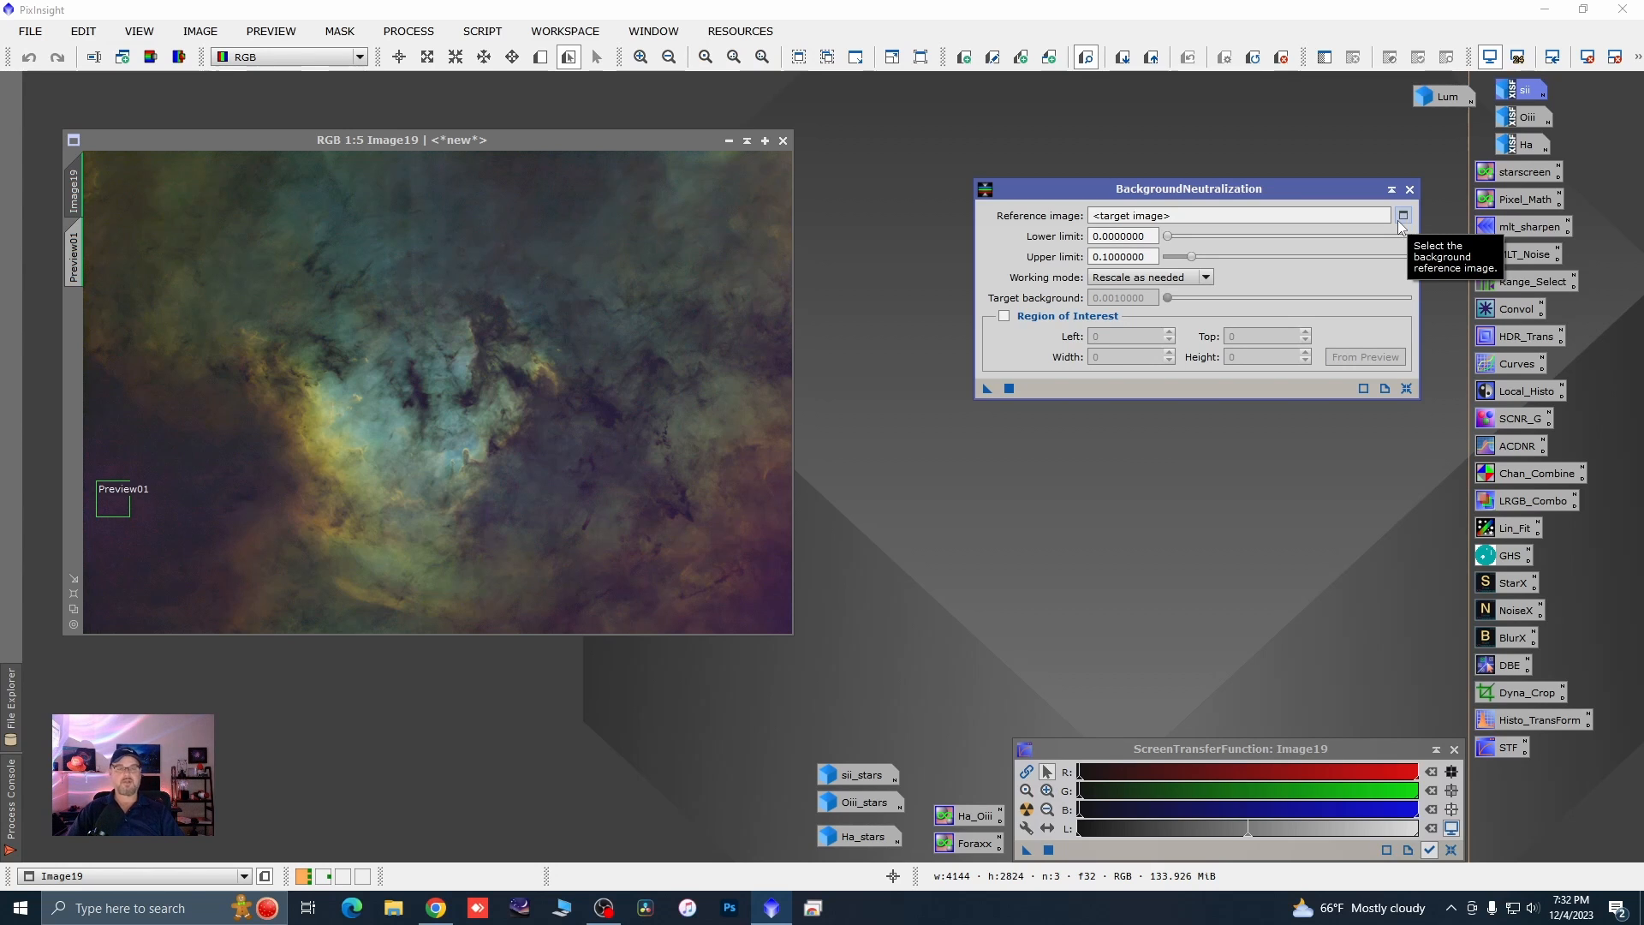
{"action": "left_click", "coordinate": [1403, 217]}
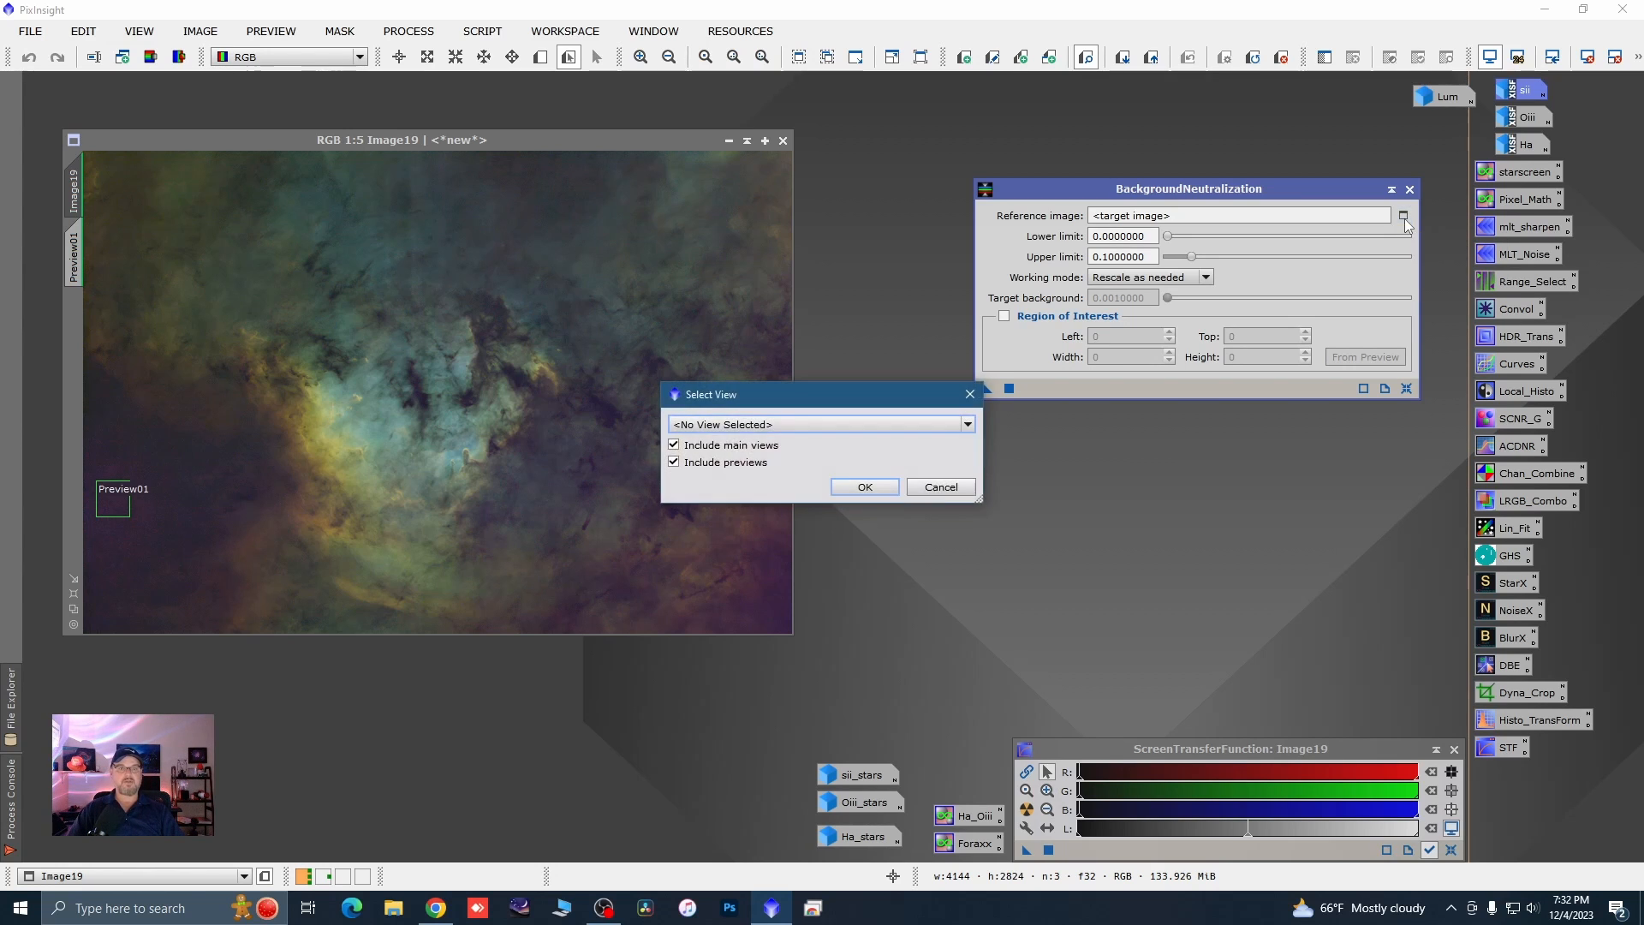
{"action": "left_click", "coordinate": [967, 425]}
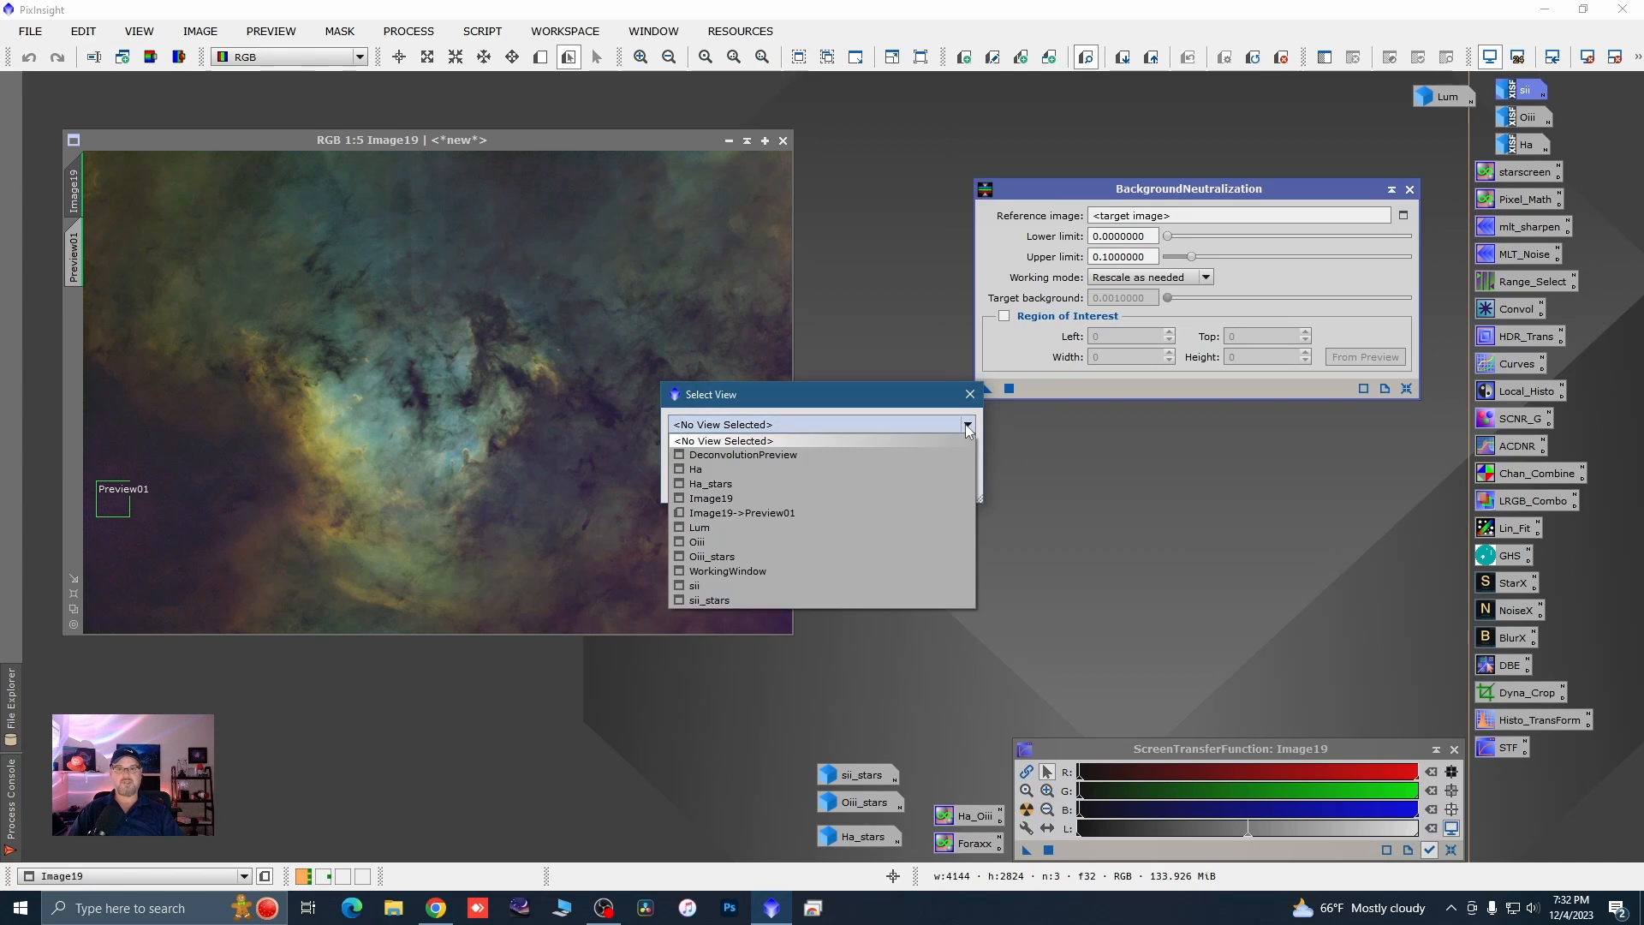
{"action": "left_click", "coordinate": [778, 514]}
{"action": "left_click", "coordinate": [871, 486]}
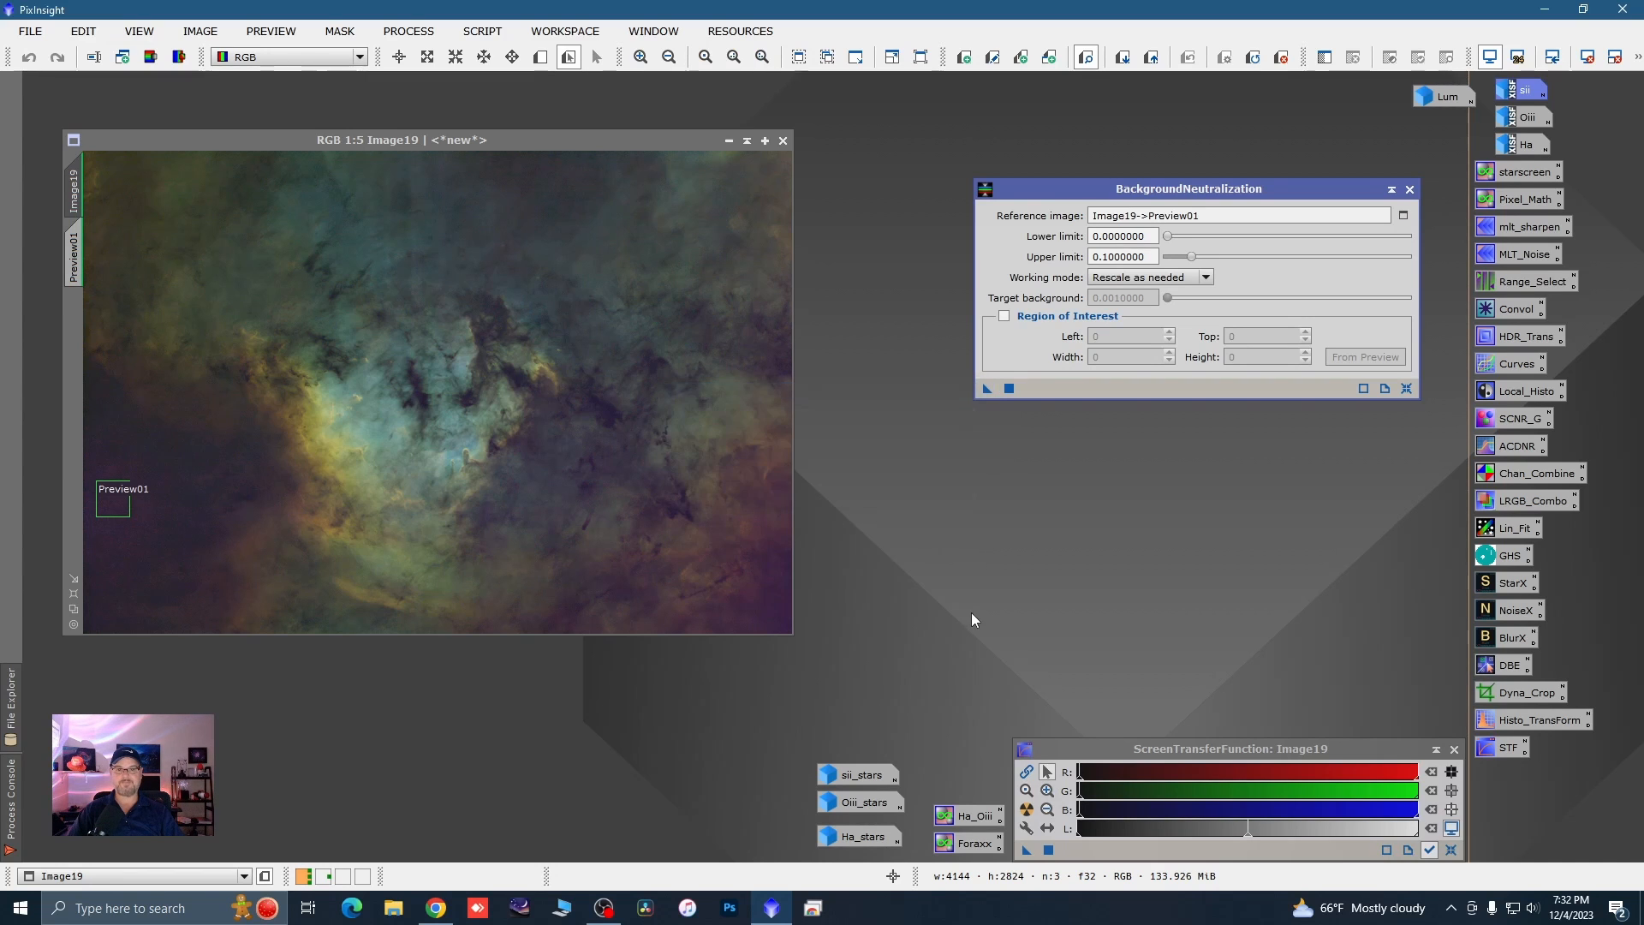
- Apply BackgroundNeutralization to the combined image, renew its unlinked auto-stretch and close the process
{"action": "left_click_drag", "start_coordinate": [984, 388], "coordinate": [675, 553]}
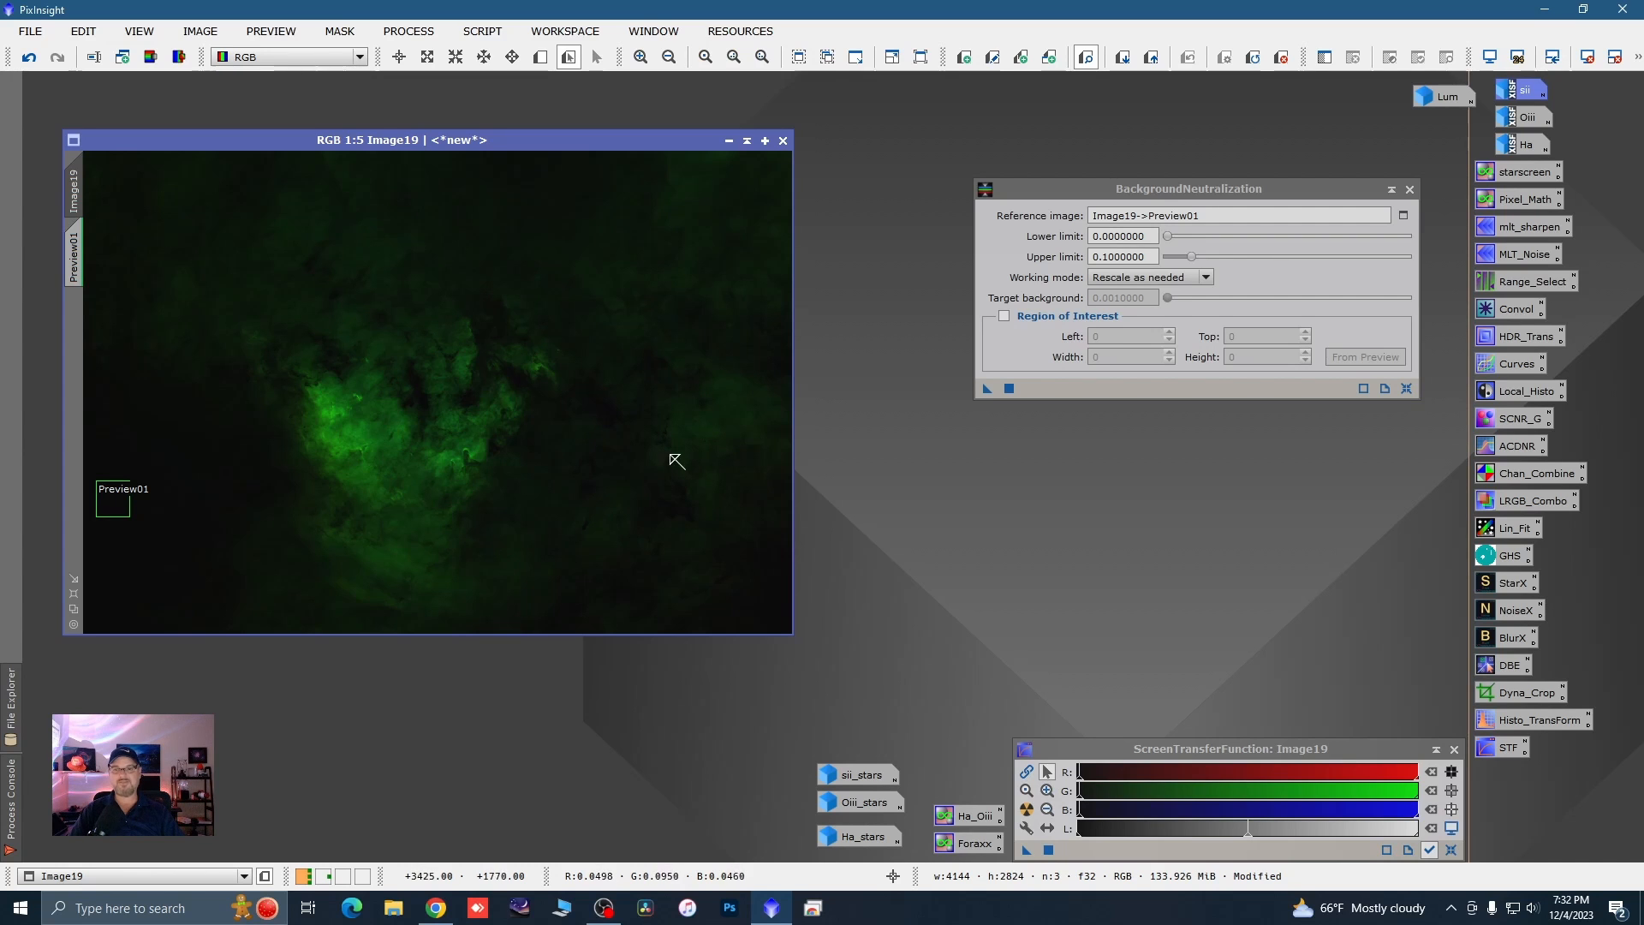
{"action": "left_click", "coordinate": [1028, 811]}
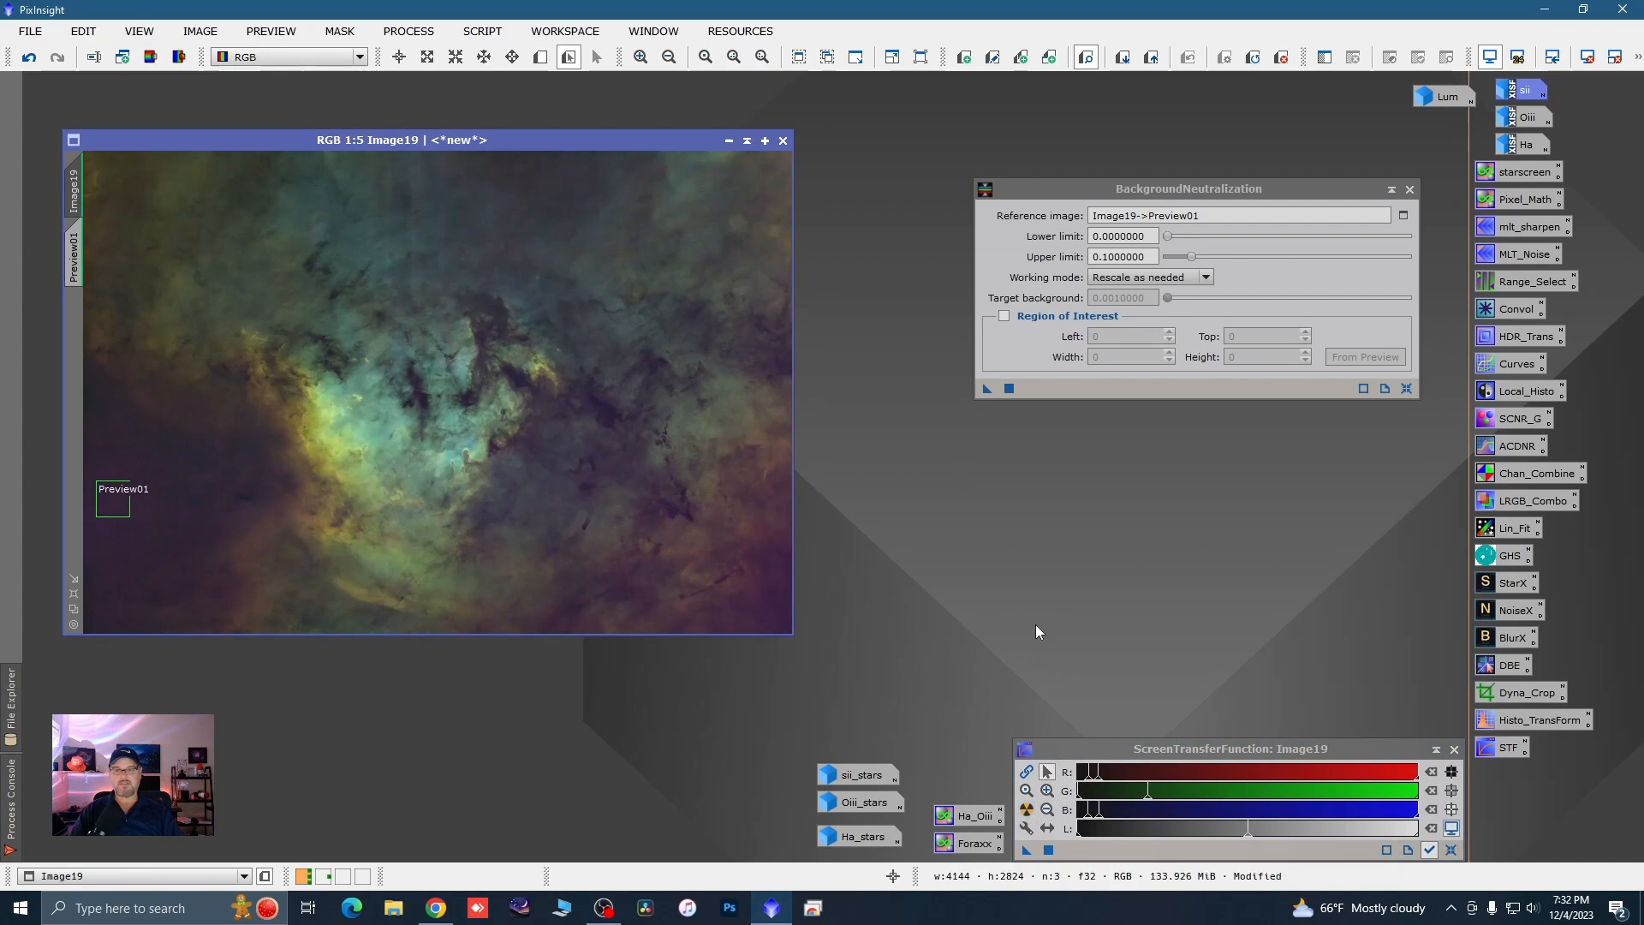
{"action": "left_click", "coordinate": [1409, 190]}
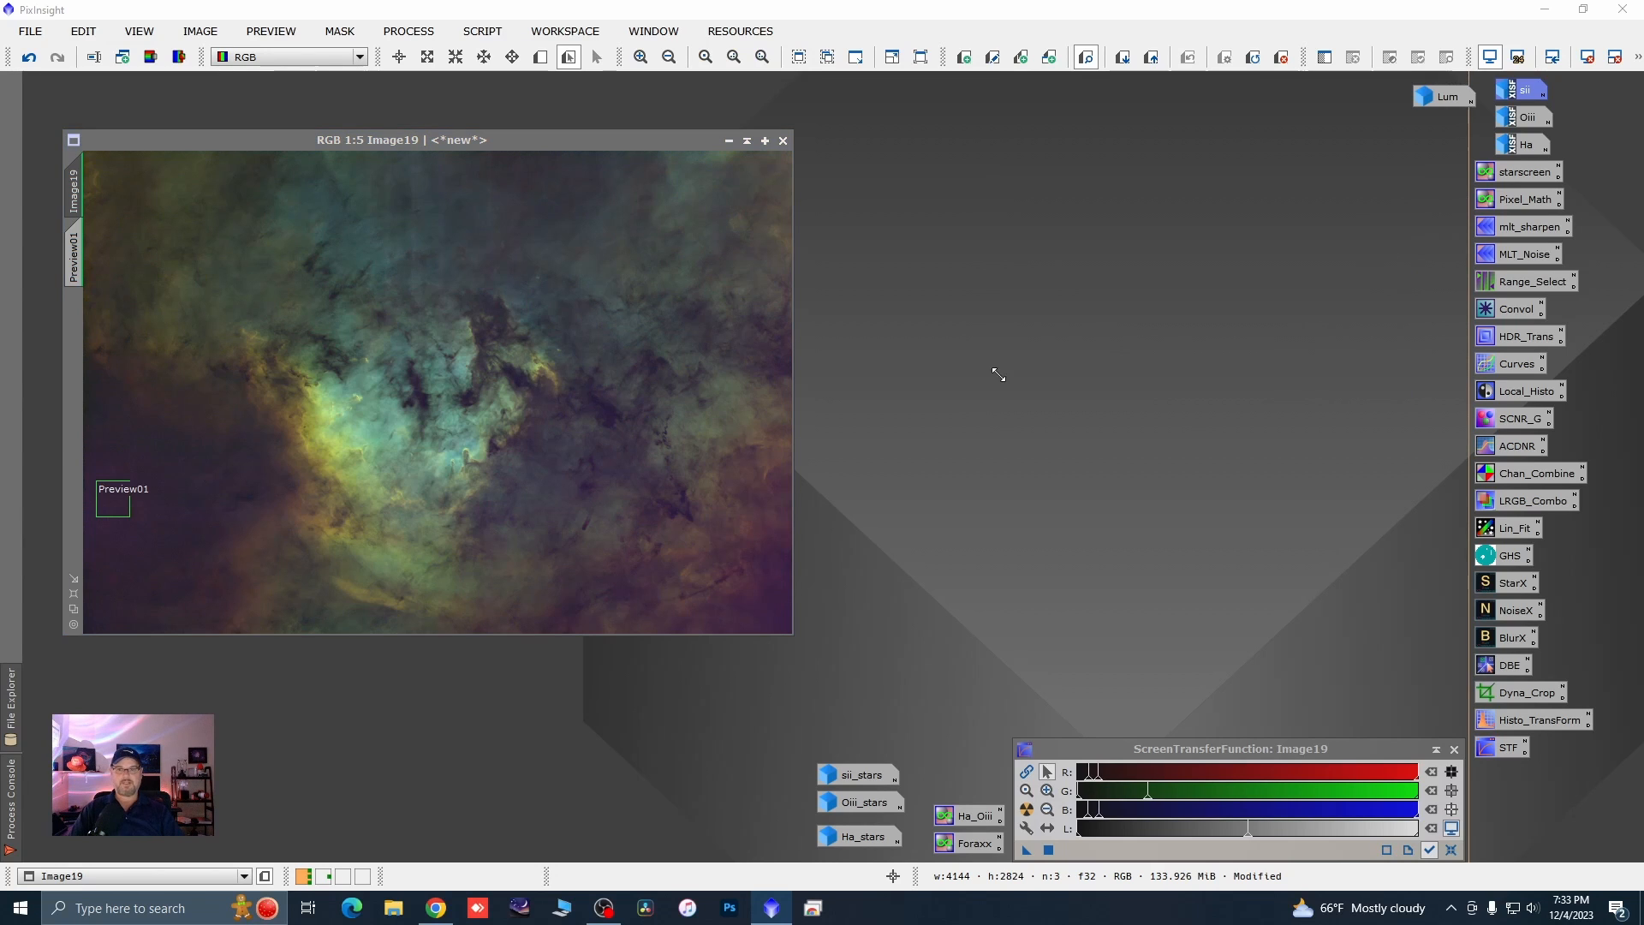
- Widen ScreenTransferFunction and raise the green midtones to reduce green, slightly lower the blue midtones, and inspect the nebula's colors
{"action": "left_click", "coordinate": [1049, 765]}
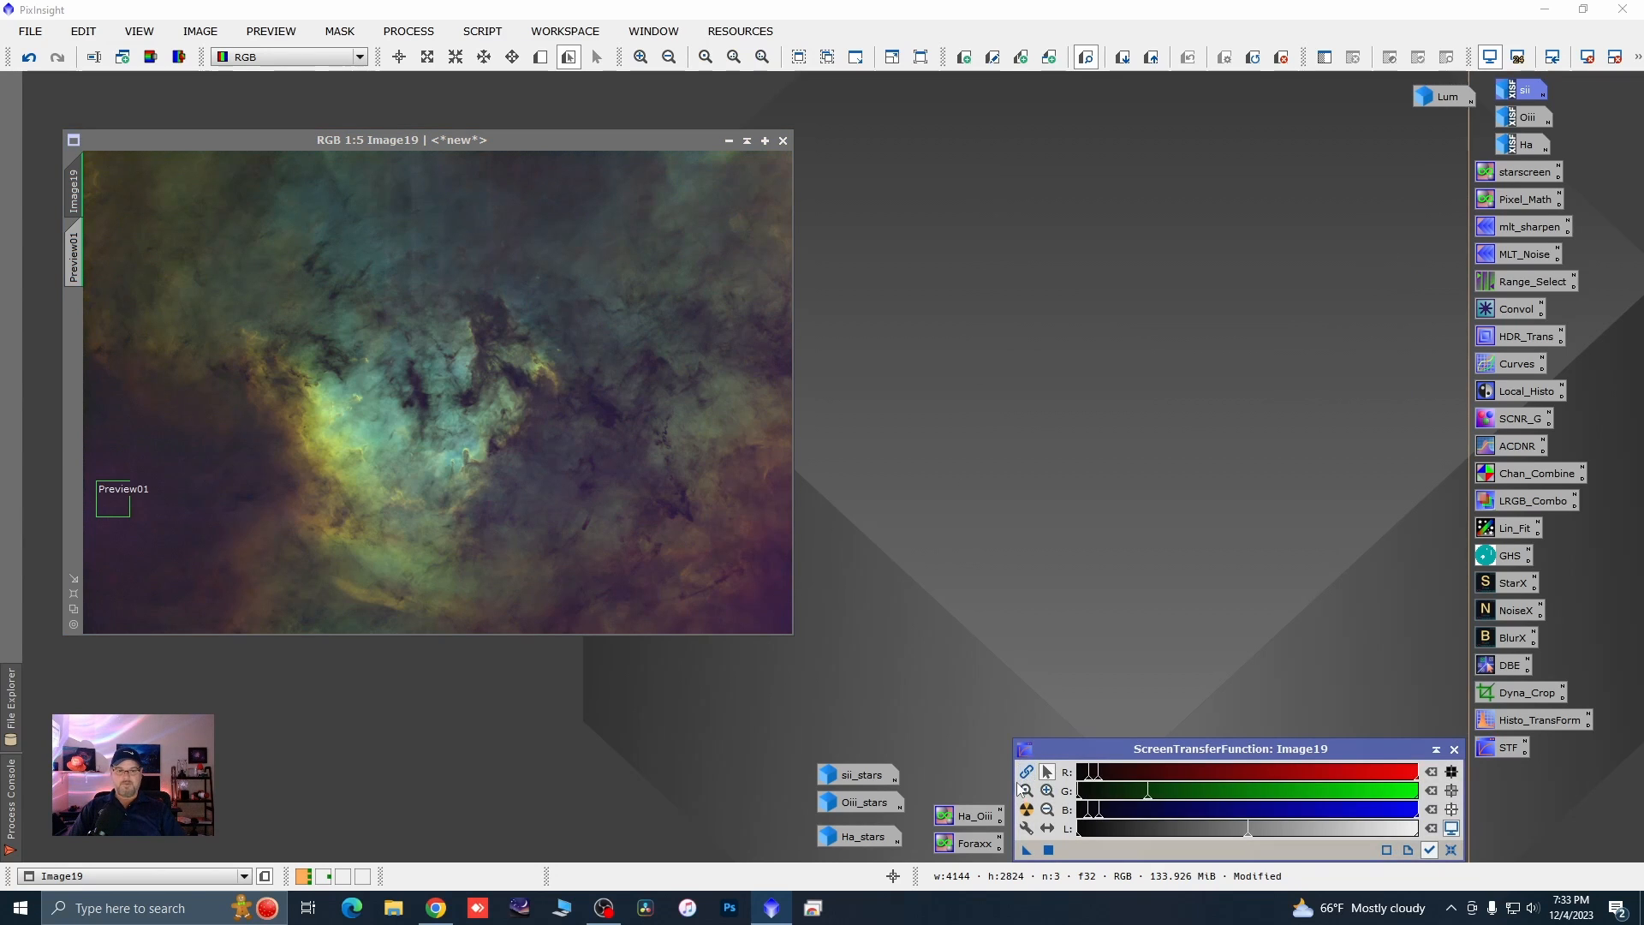
{"action": "left_click_drag", "start_coordinate": [1011, 788], "coordinate": [216, 788]}
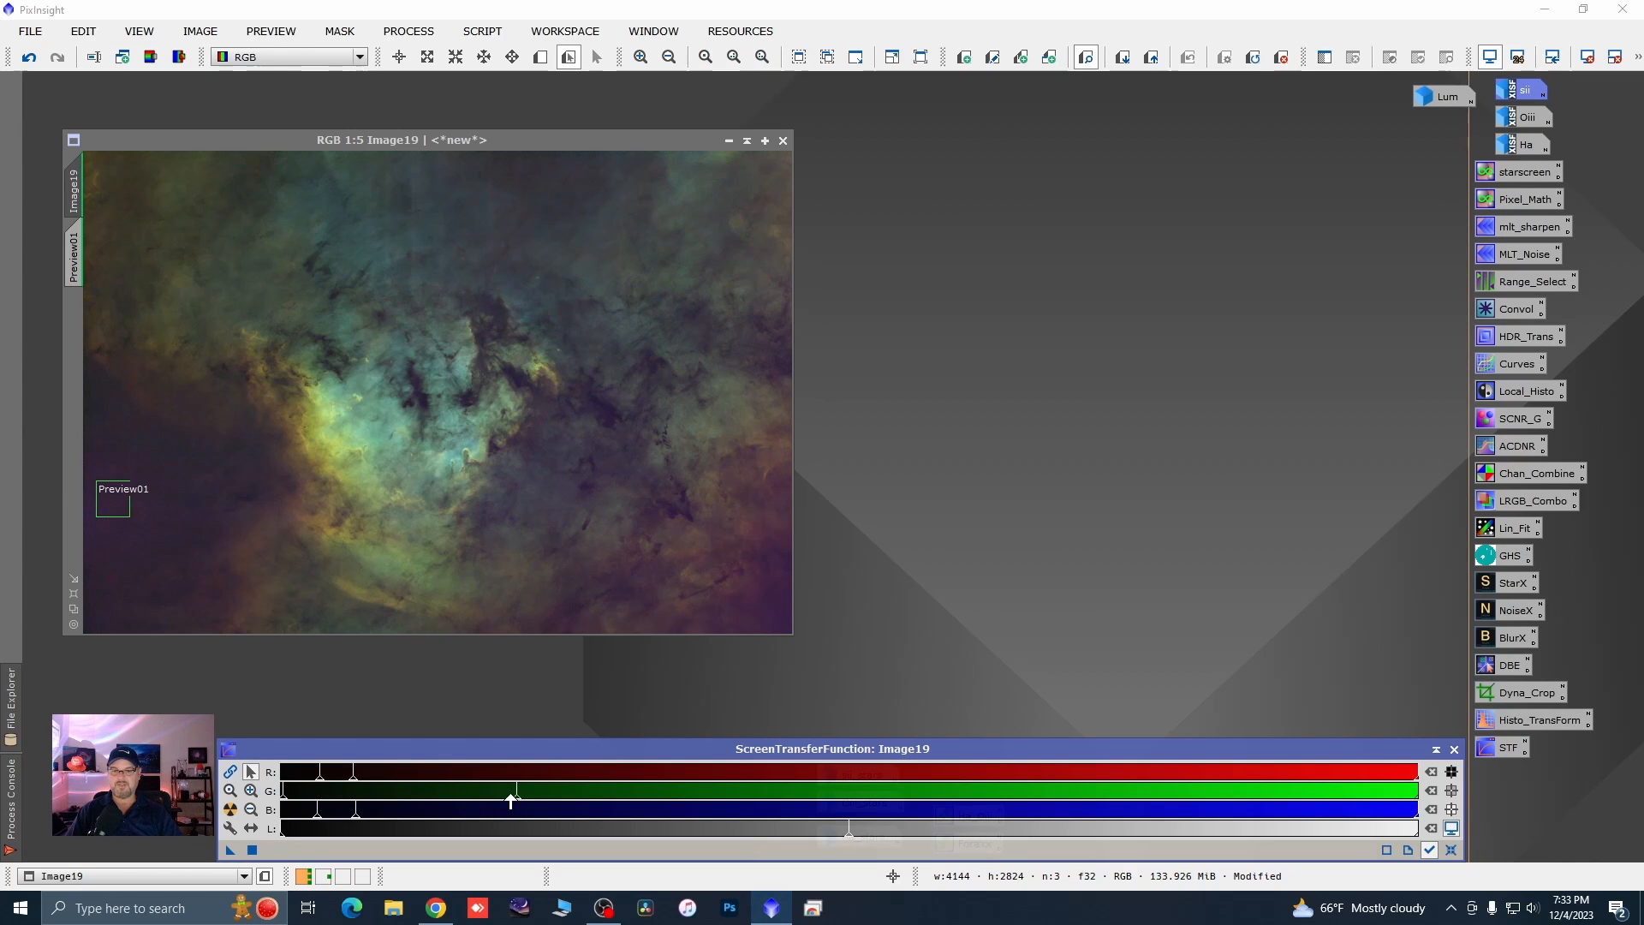
{"action": "mouse_move", "coordinate": [517, 801]}
{"action": "left_mouse_down"}
{"action": "mouse_move", "coordinate": [437, 803]}
{"action": "mouse_move", "coordinate": [544, 800]}
{"action": "left_mouse_up"}
{"action": "mouse_move", "coordinate": [352, 782]}
{"action": "left_mouse_down"}
{"action": "mouse_move", "coordinate": [351, 820]}
{"action": "mouse_move", "coordinate": [353, 783]}
{"action": "left_mouse_up"}
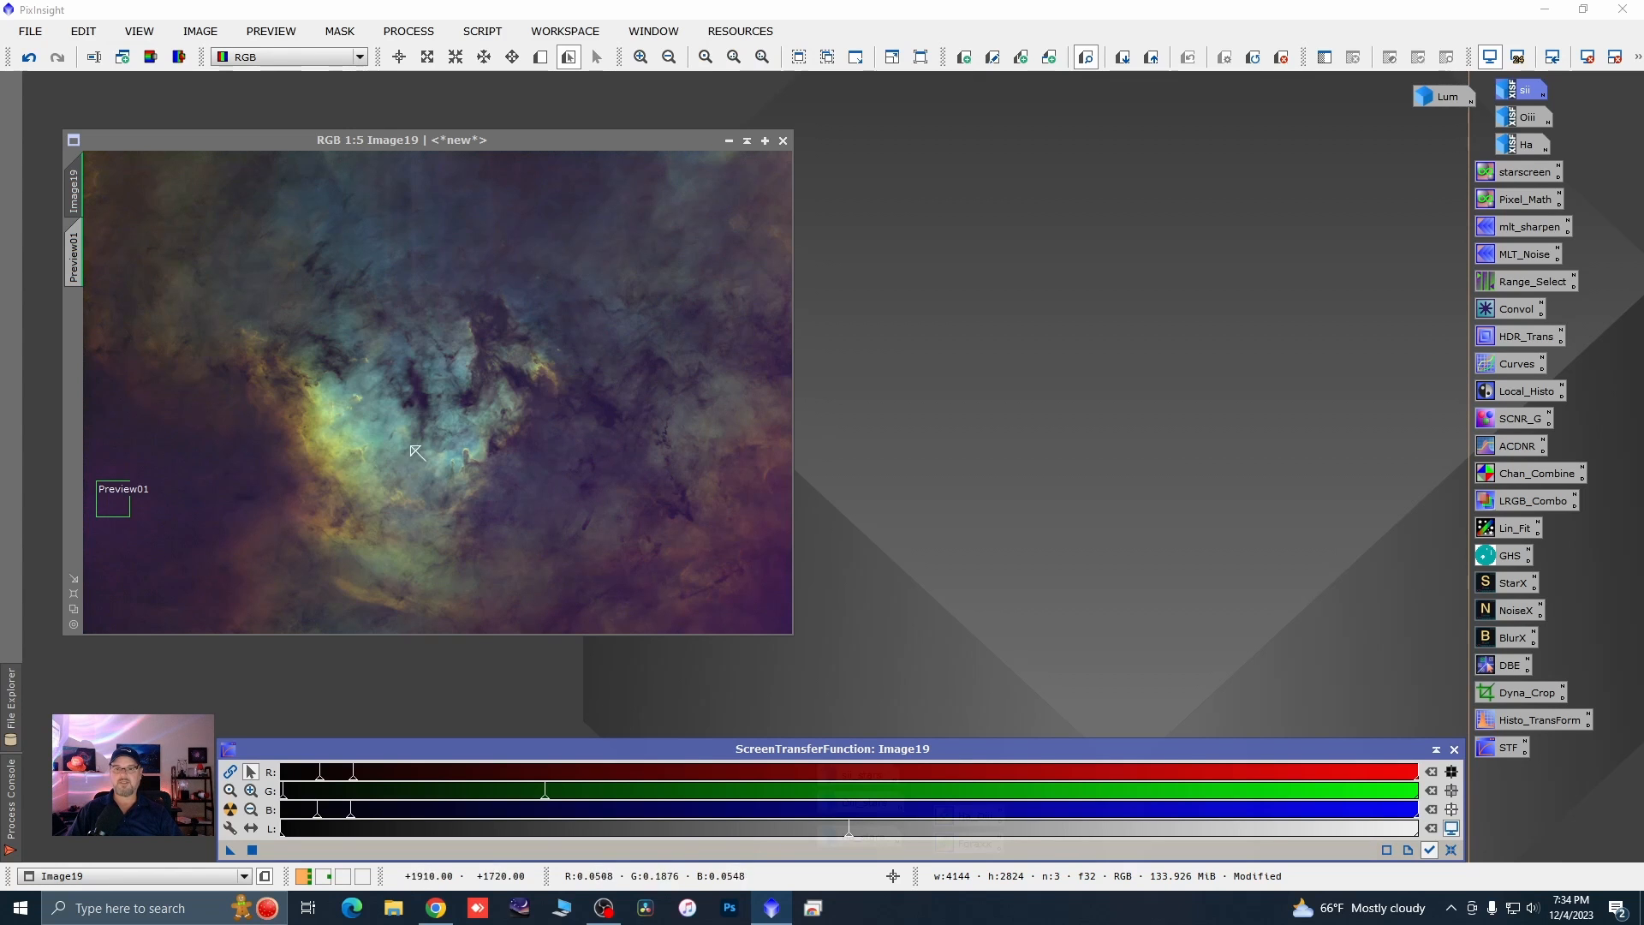
{"action": "scroll", "coordinate": [374, 420], "scroll_direction": "up", "scroll_amount": 1}
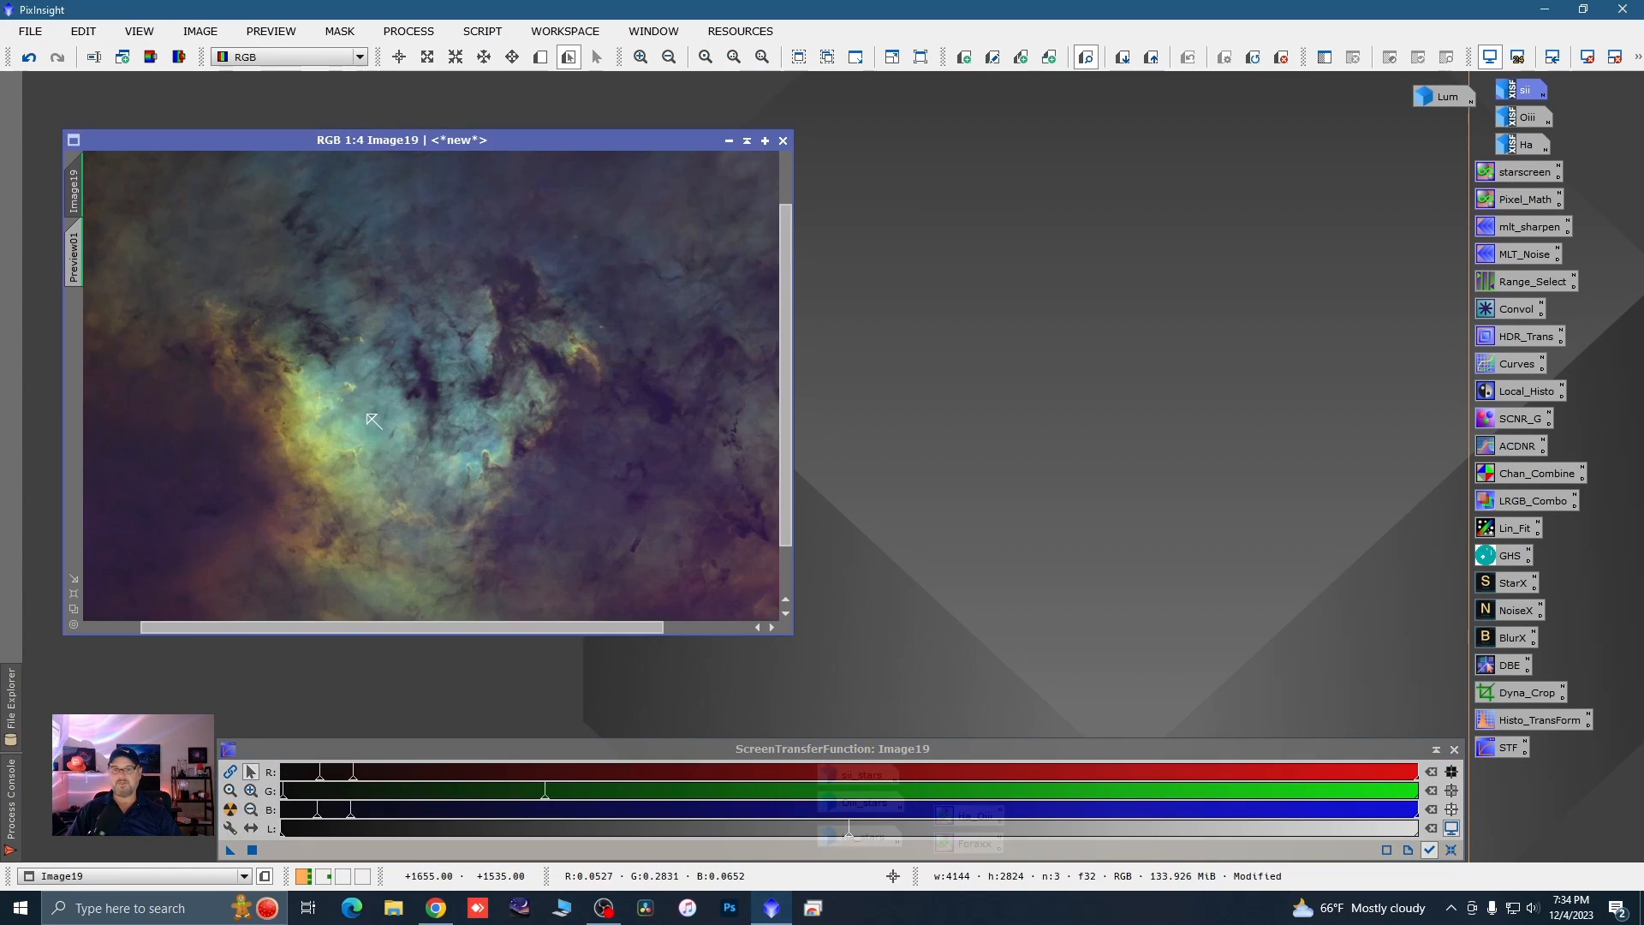
{"action": "scroll", "coordinate": [374, 420], "scroll_direction": "up", "scroll_amount": 2}
{"action": "scroll", "coordinate": [419, 461], "scroll_direction": "down", "scroll_amount": 2}
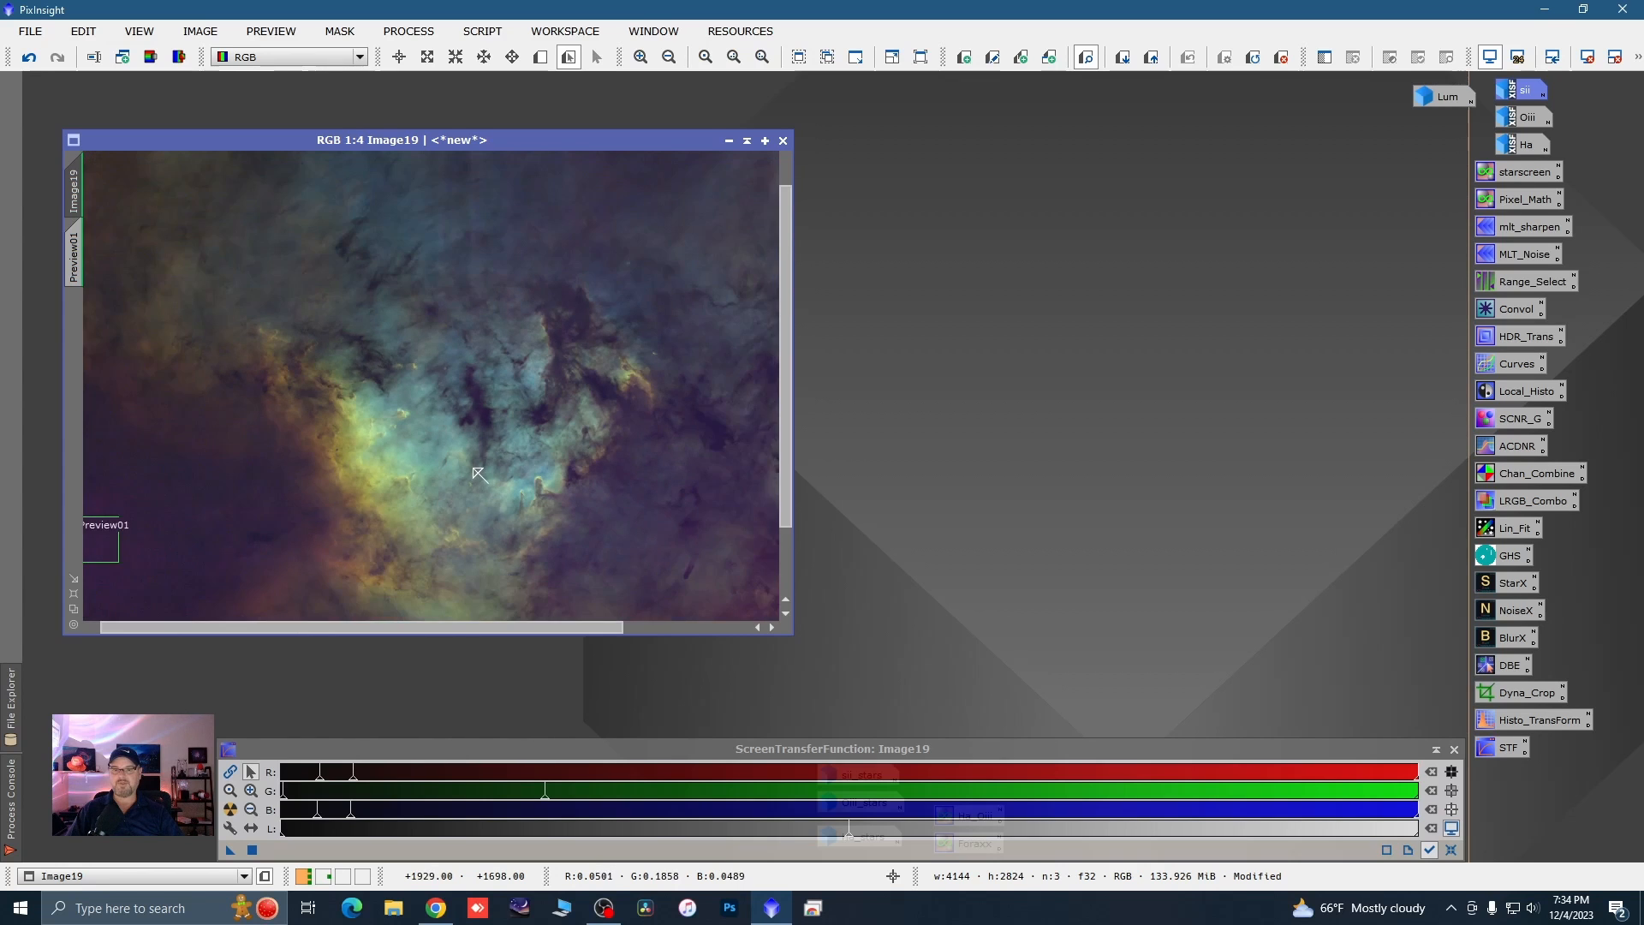
{"action": "scroll", "coordinate": [480, 474], "scroll_direction": "down", "scroll_amount": 1}
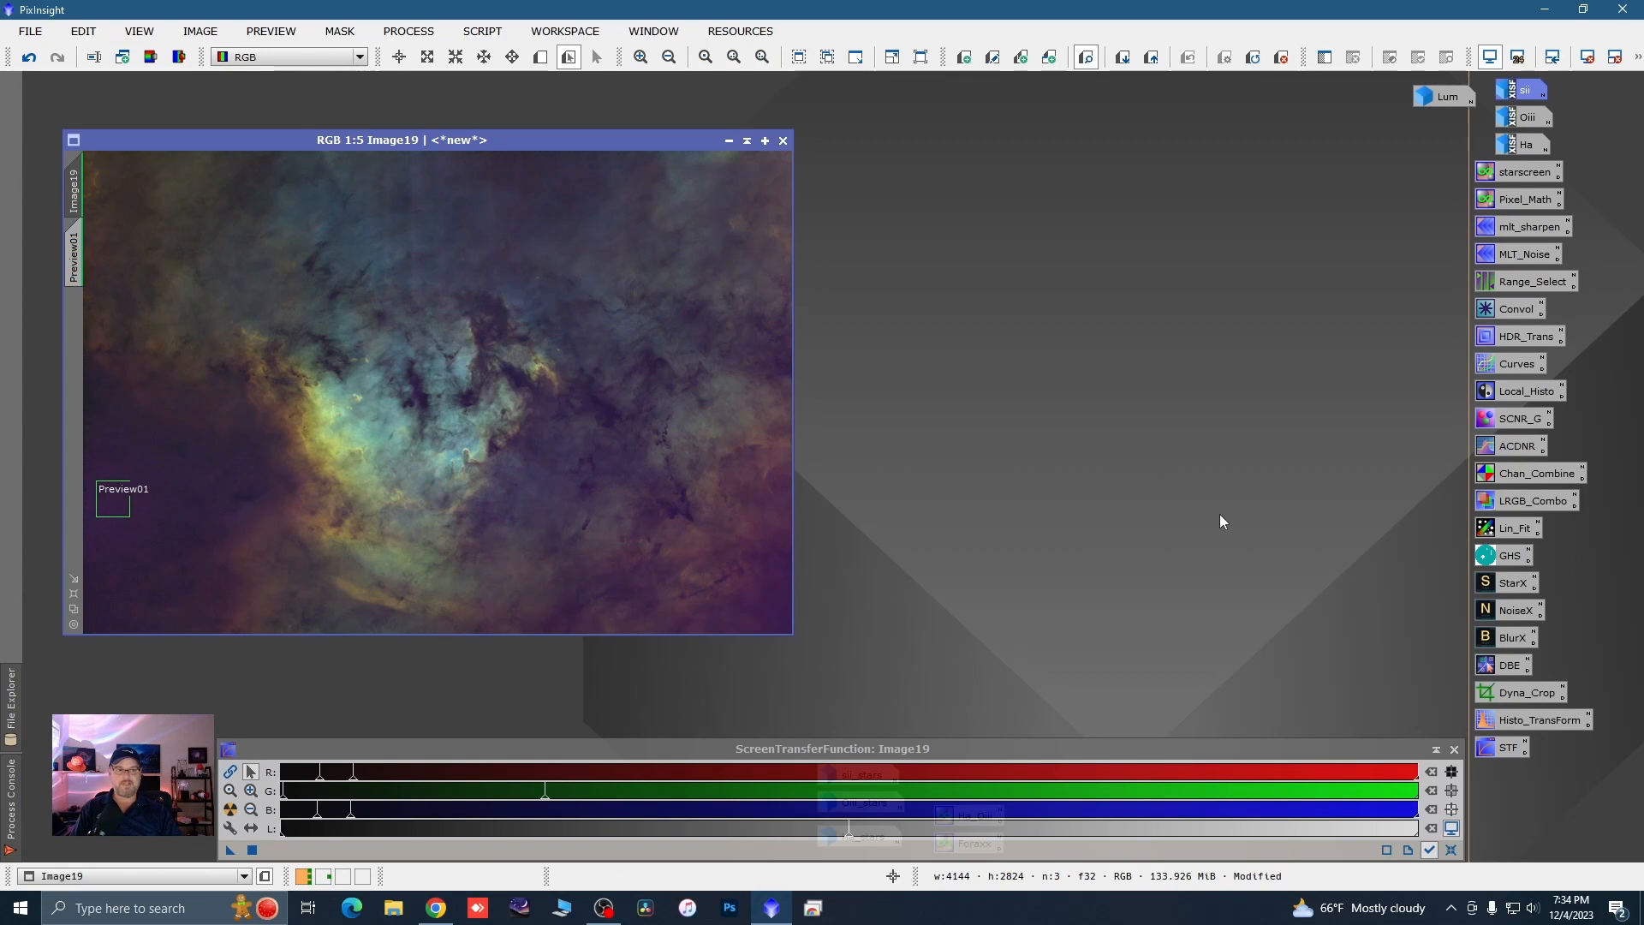
- Open HistogramTransformation and transfer the current ScreenTransferFunction stretch settings into it
{"action": "double_click", "coordinate": [1517, 724]}
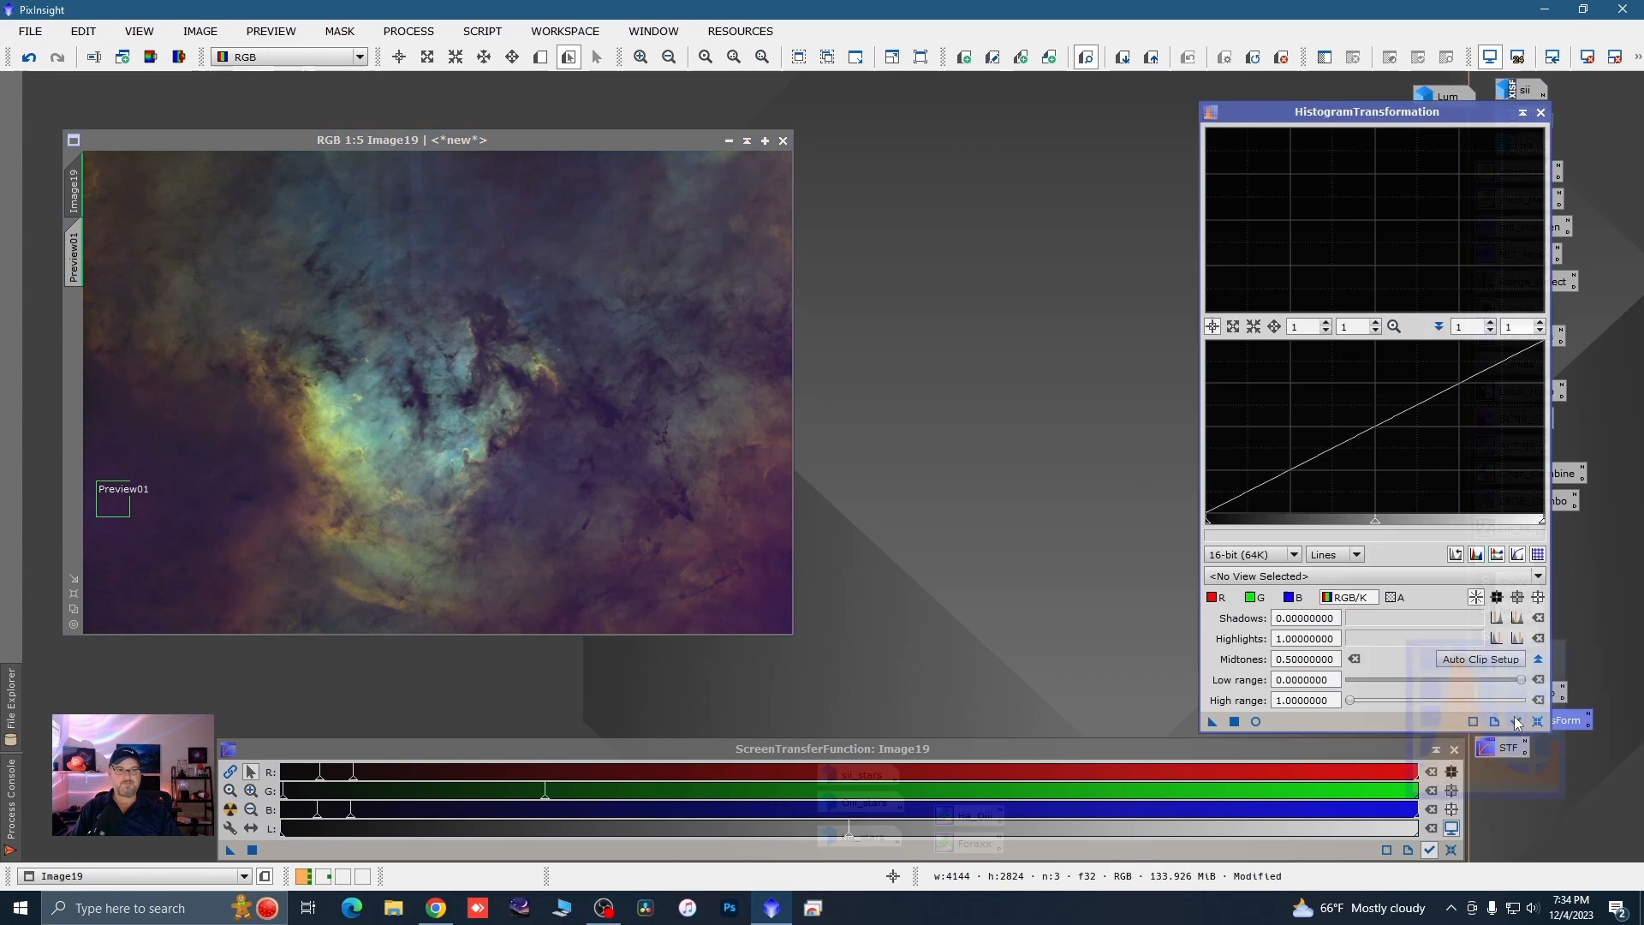
{"action": "left_click_drag", "start_coordinate": [1451, 114], "coordinate": [1299, 116]}
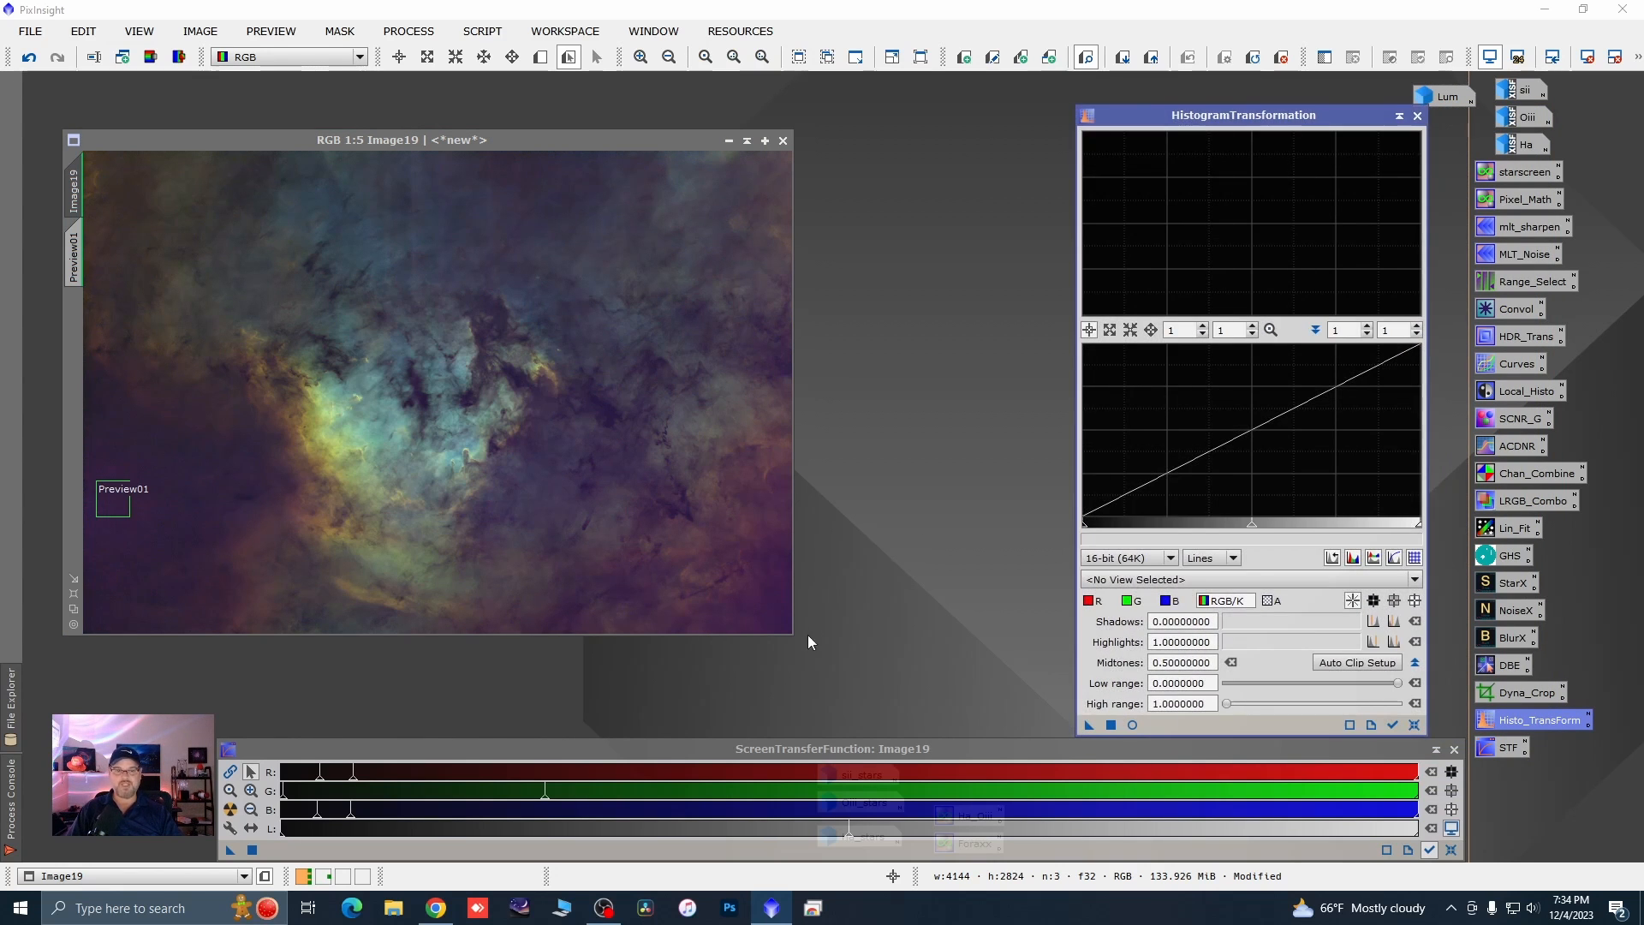
{"action": "left_click", "coordinate": [233, 855]}
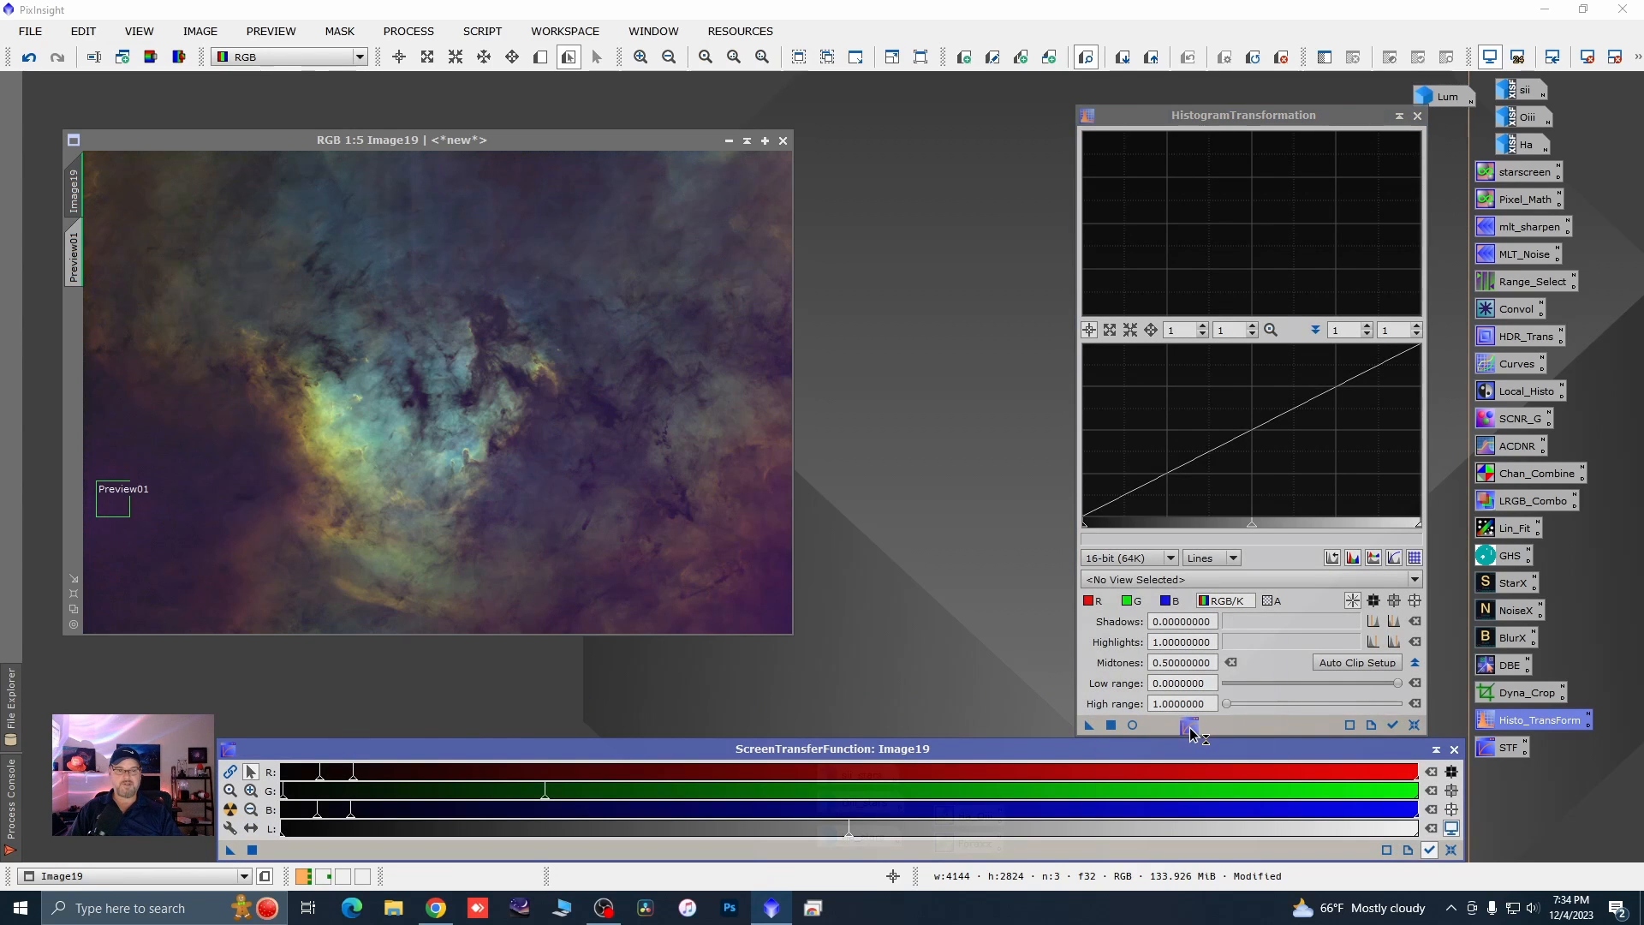
{"action": "left_click_drag", "start_coordinate": [1190, 728], "coordinate": [1190, 727]}
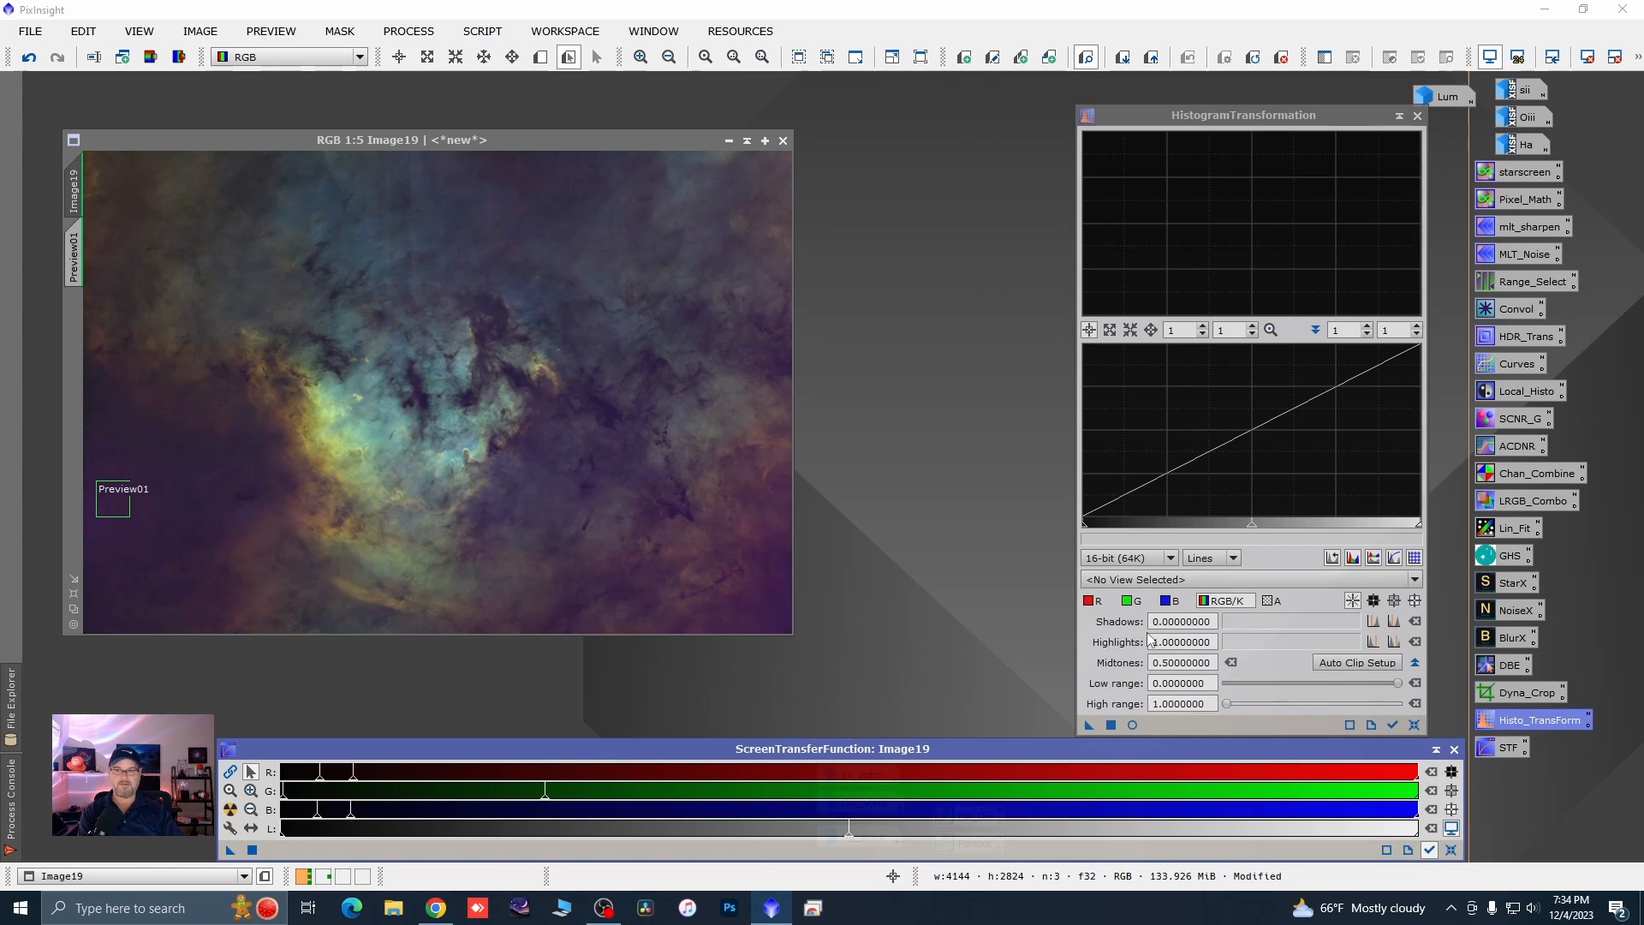
- Remove the screen stretch from the combined image, apply HistogramTransformation to it permanently and close the process
{"action": "key", "text": "F12"}
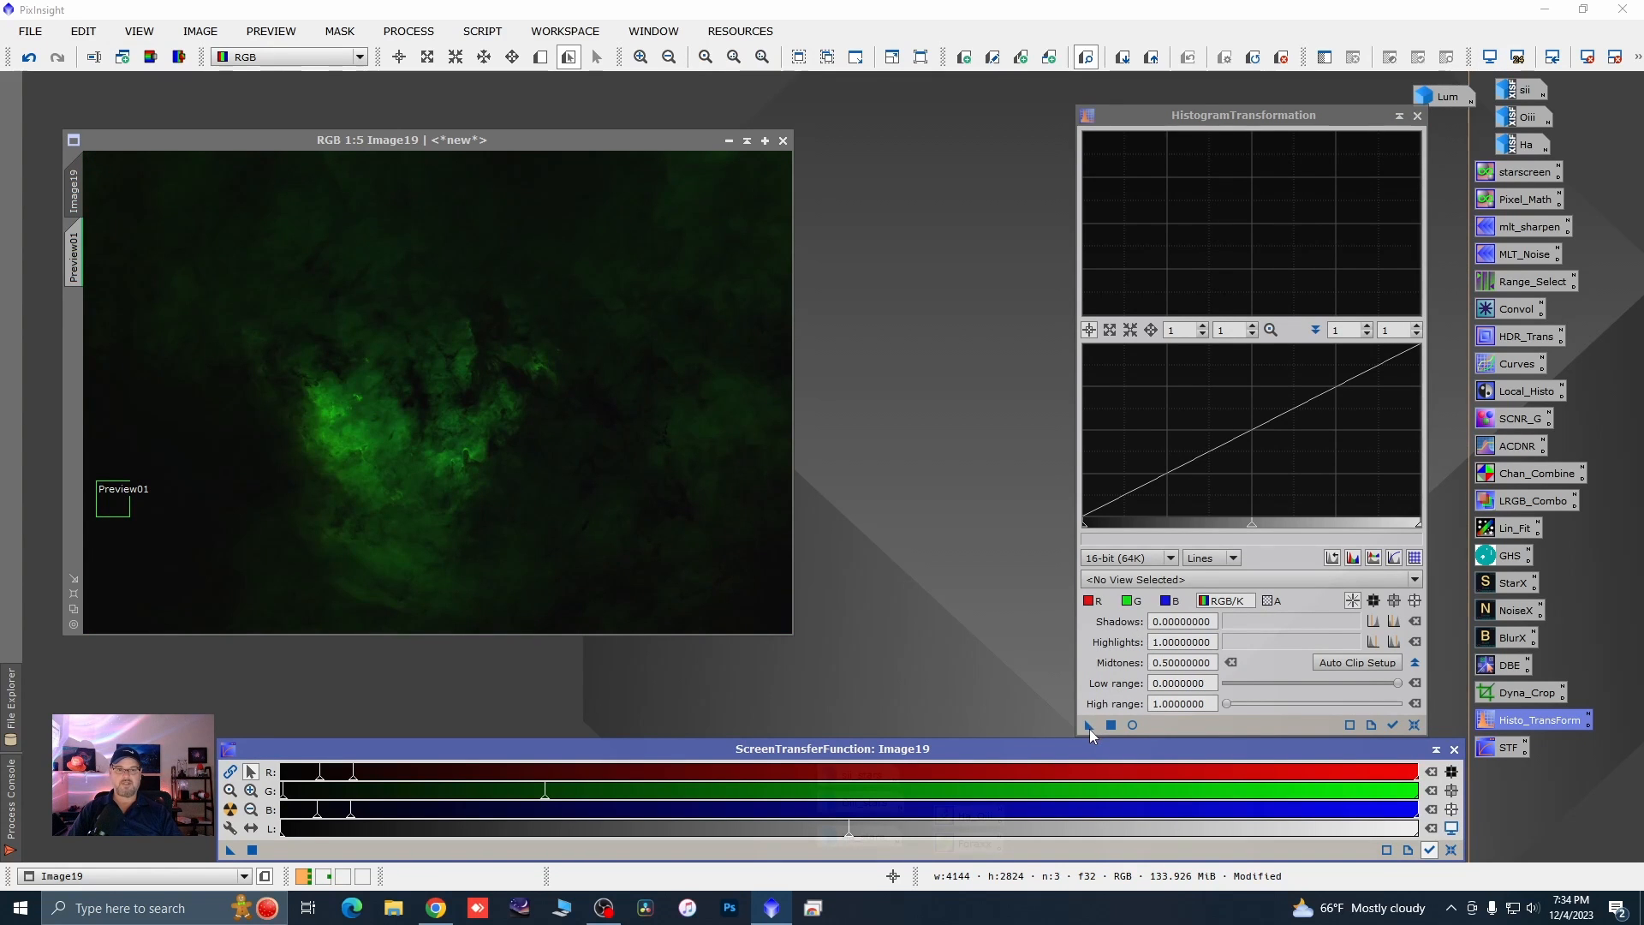
{"action": "left_click_drag", "start_coordinate": [1089, 728], "coordinate": [728, 553]}
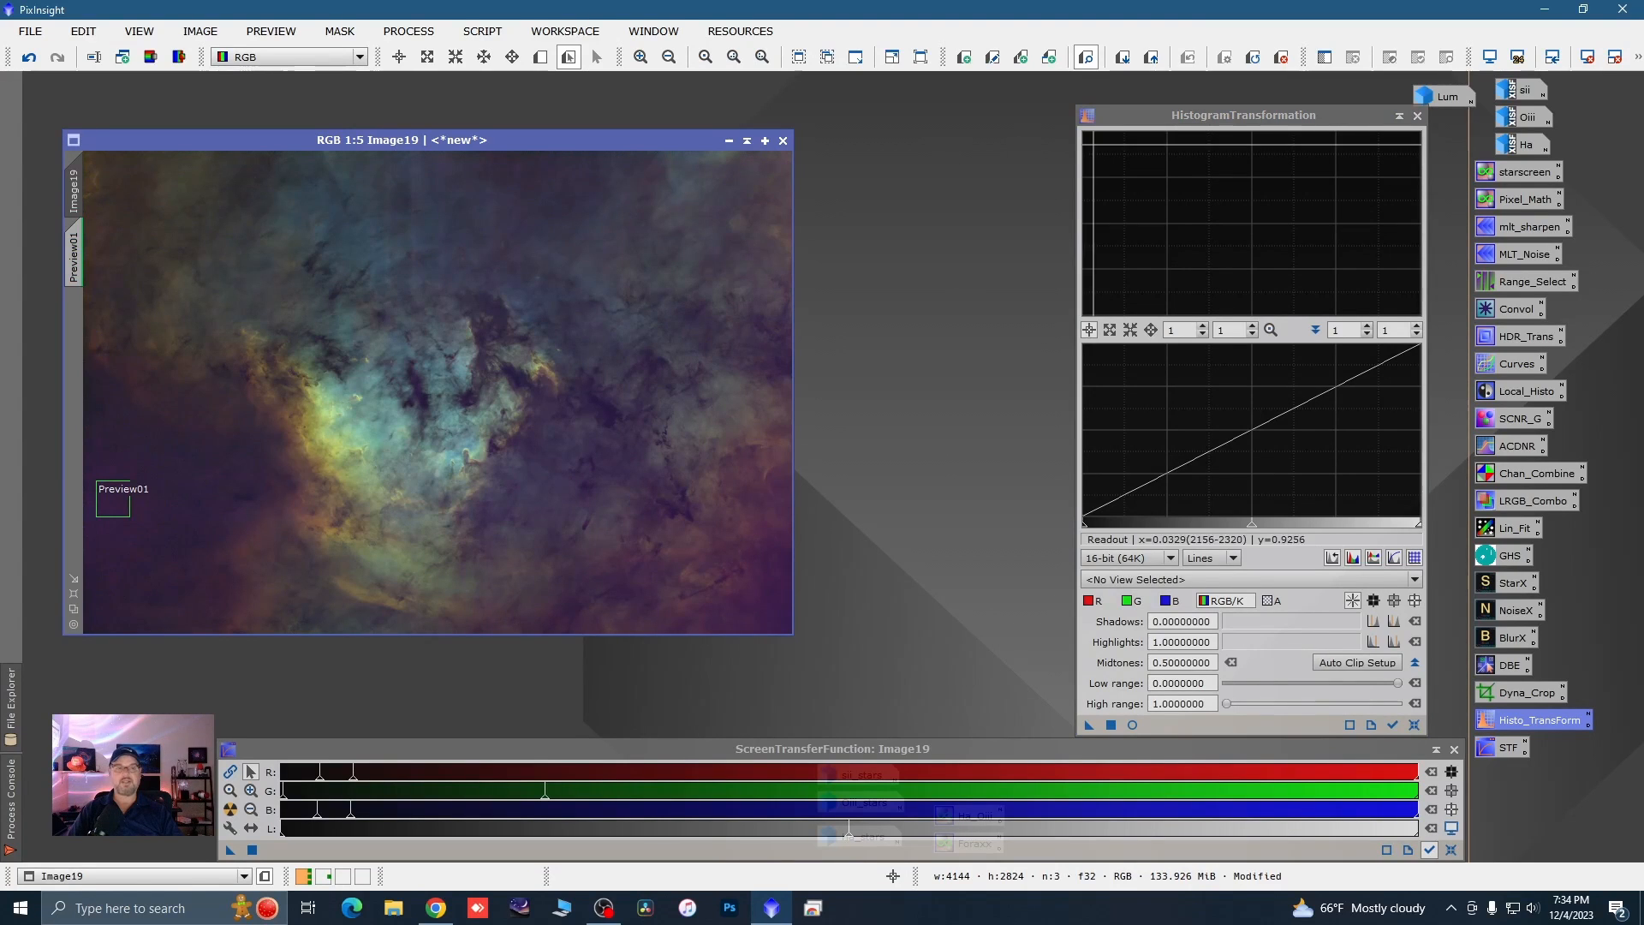
{"action": "left_click", "coordinate": [1417, 116]}
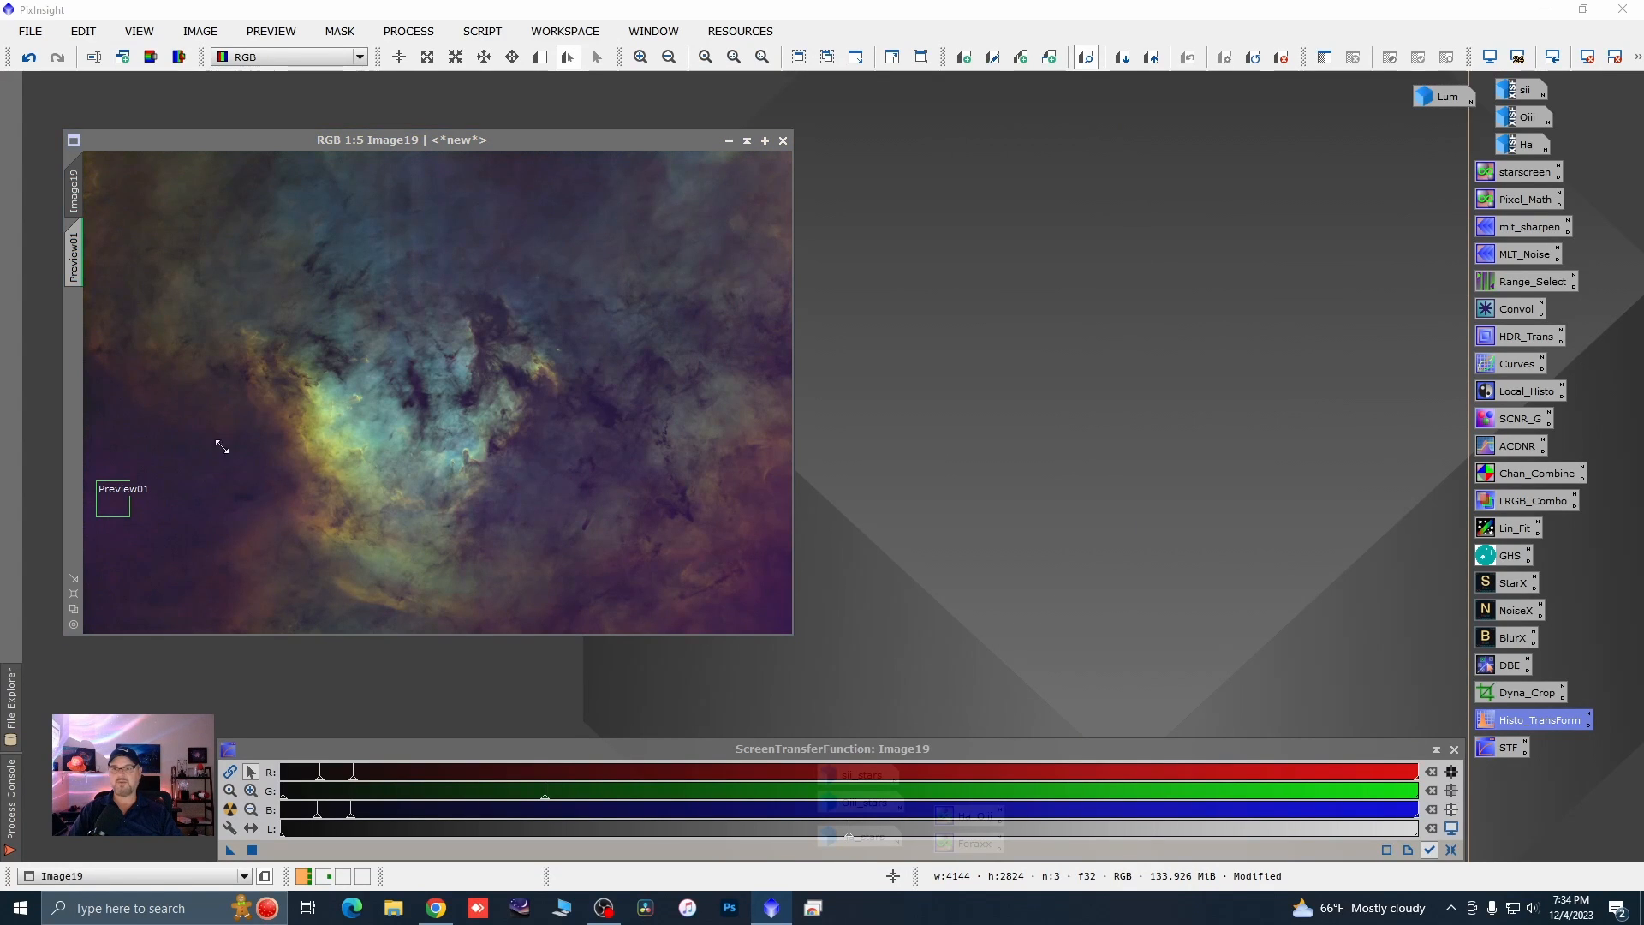
- Delete Preview01 from Image19 and shift the image window slightly upward
{"action": "right_click", "coordinate": [76, 257]}
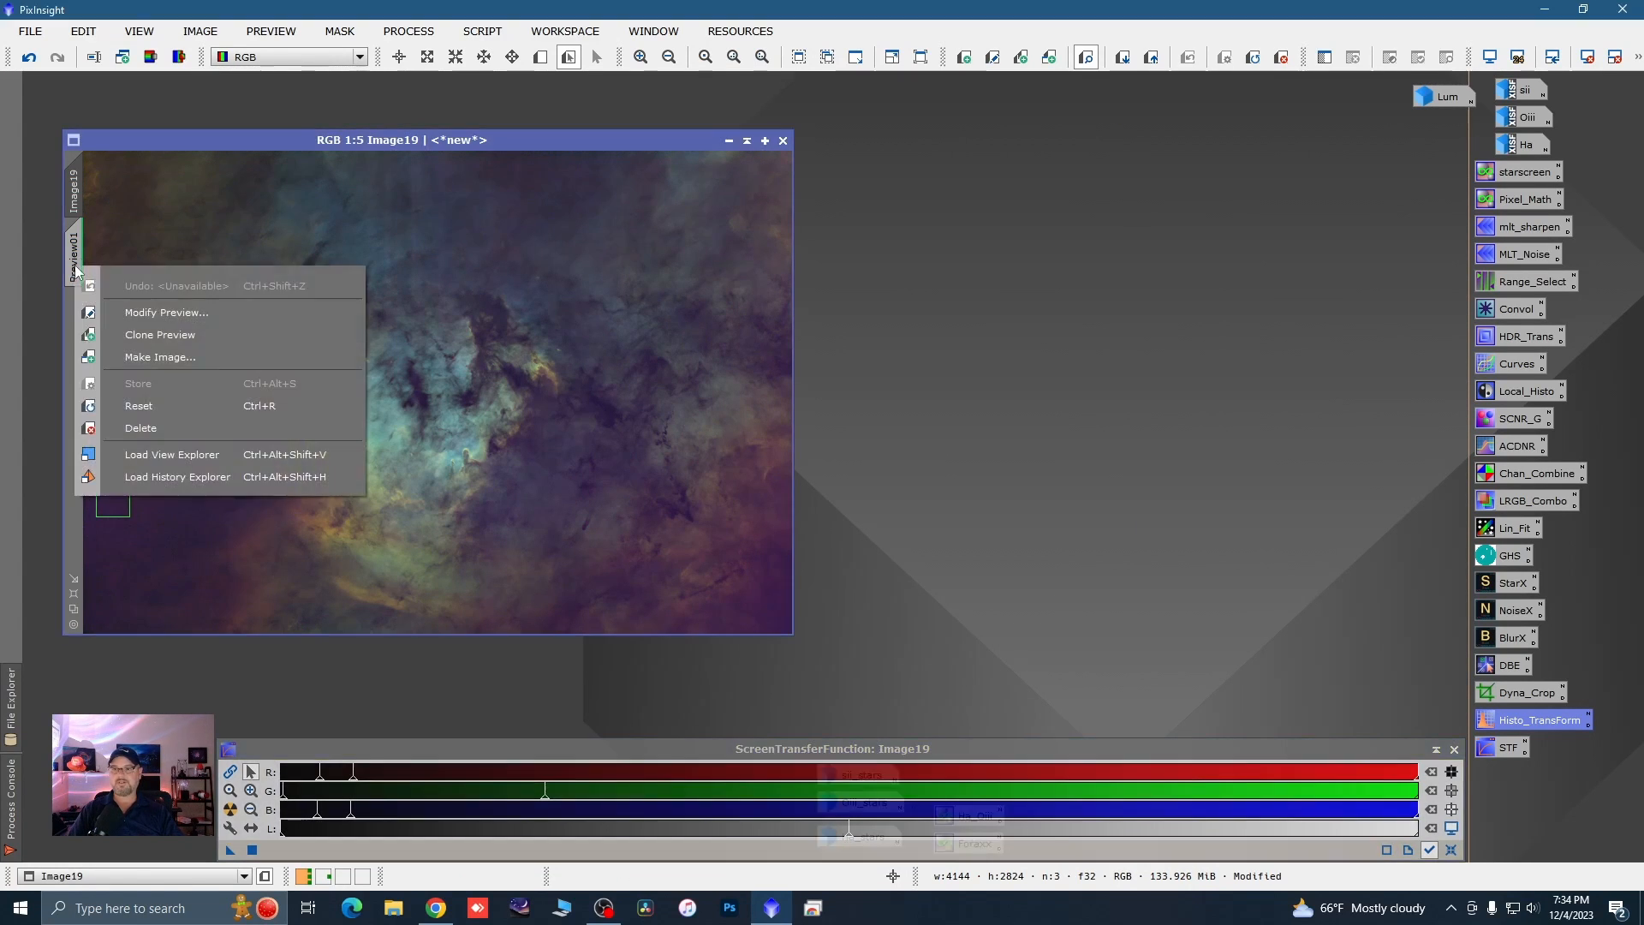
{"action": "left_click", "coordinate": [141, 431]}
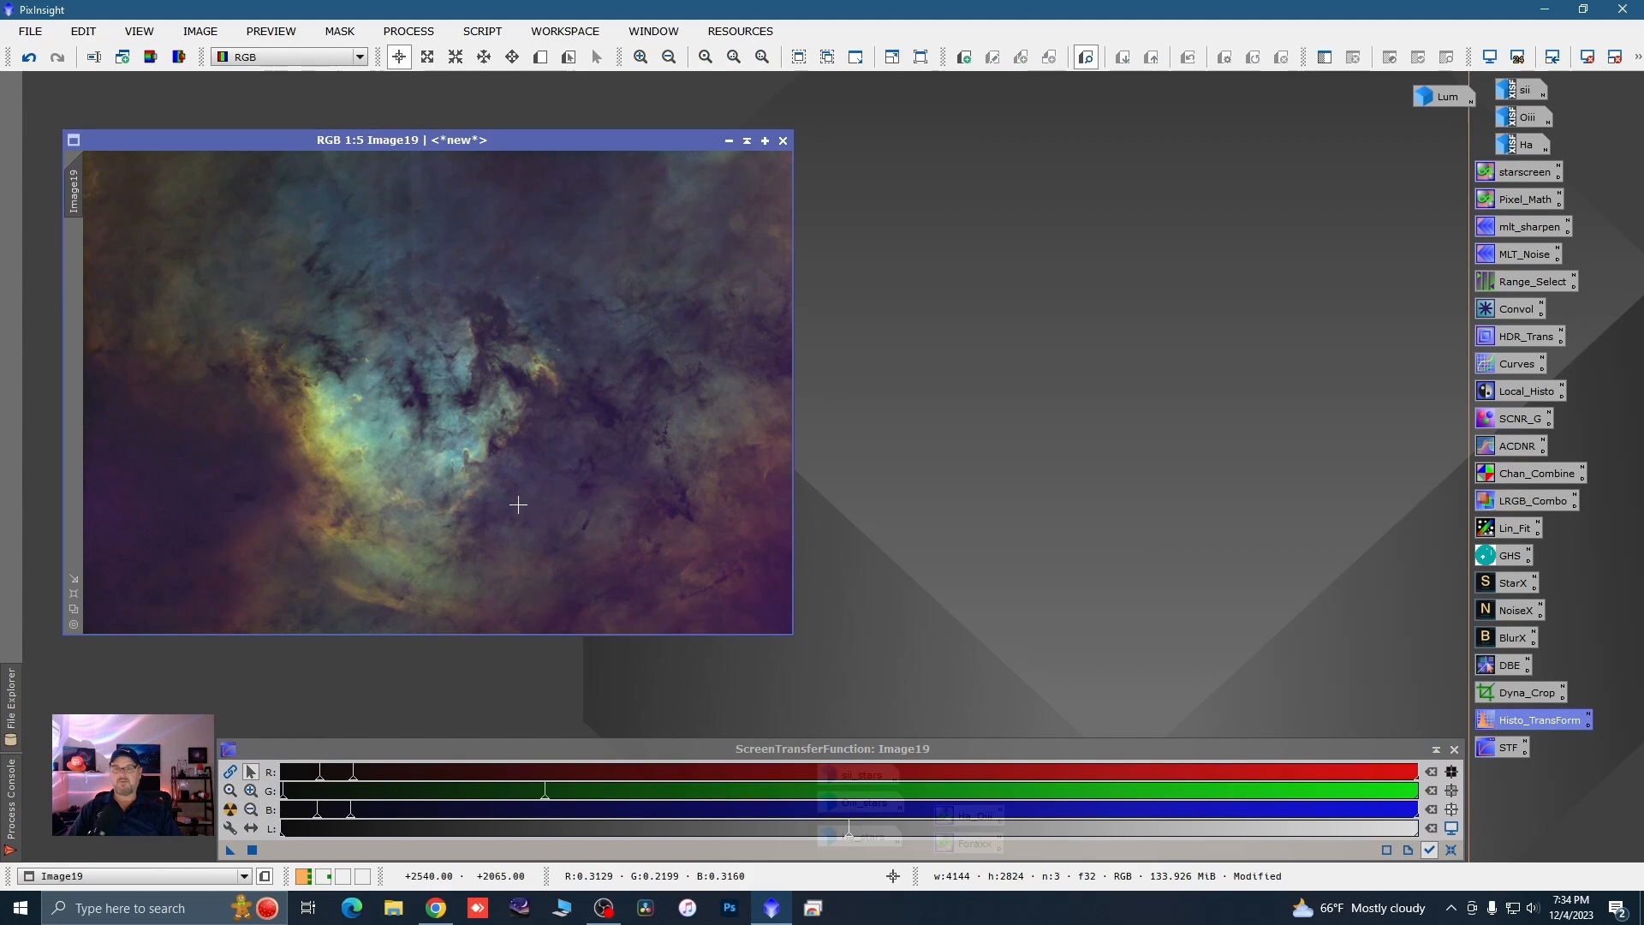
{"action": "left_click_drag", "start_coordinate": [484, 137], "coordinate": [481, 114]}
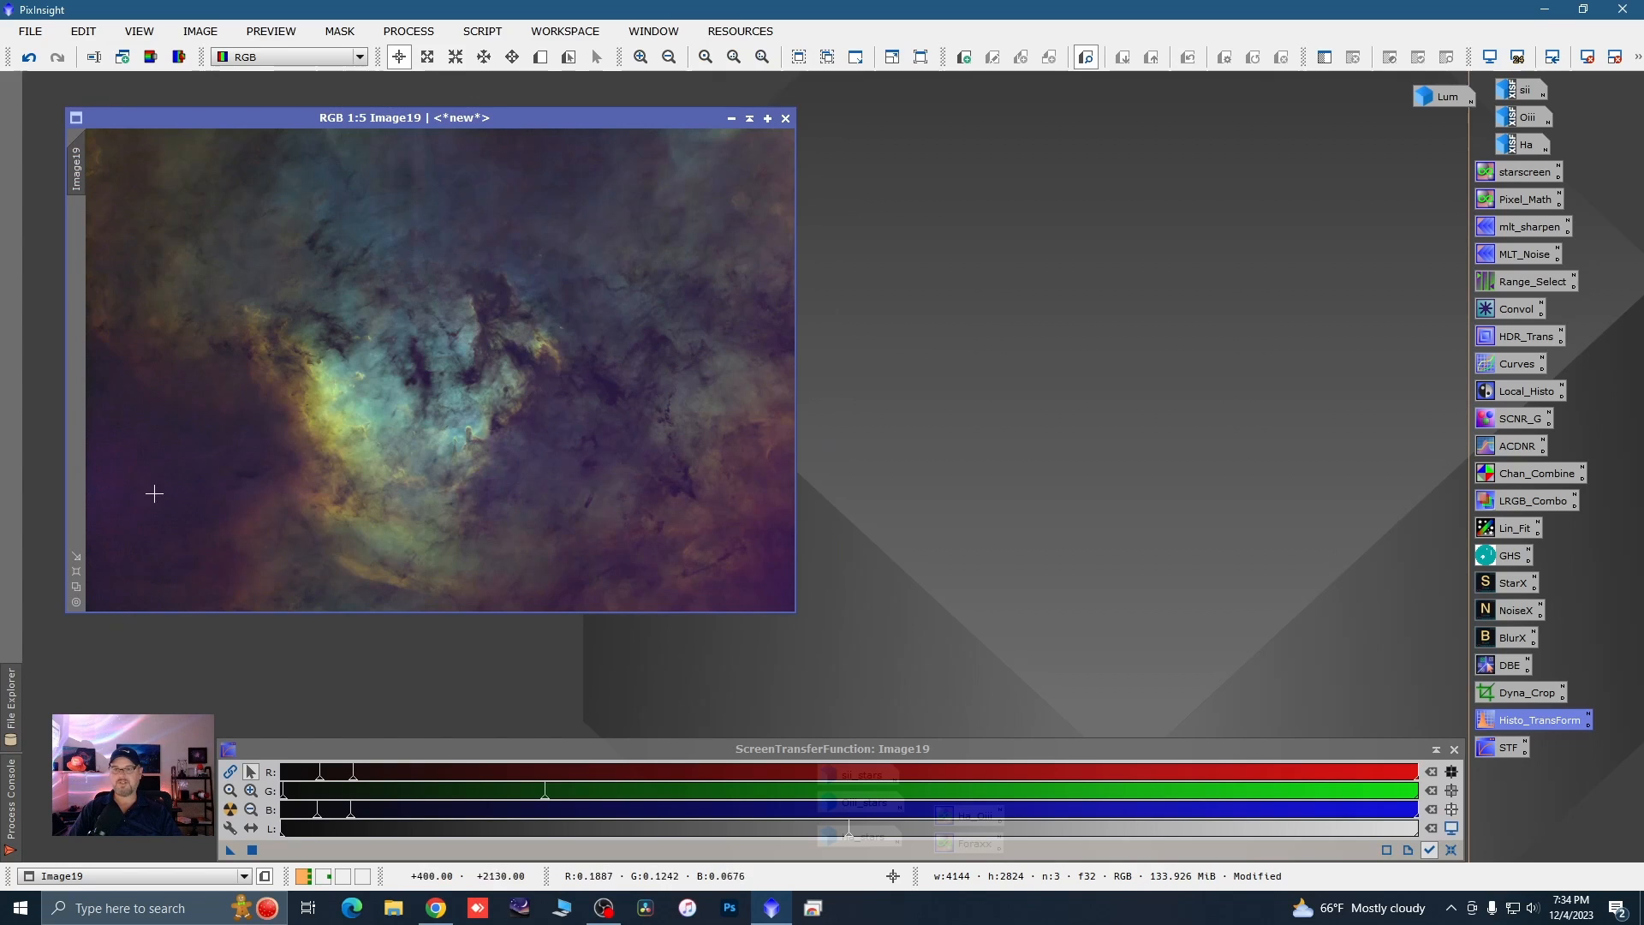
- Run the CorrectMagentaStars script on Image19 with an amount of 0.63 and lightness preserved, and close it
{"action": "left_click", "coordinate": [476, 37]}
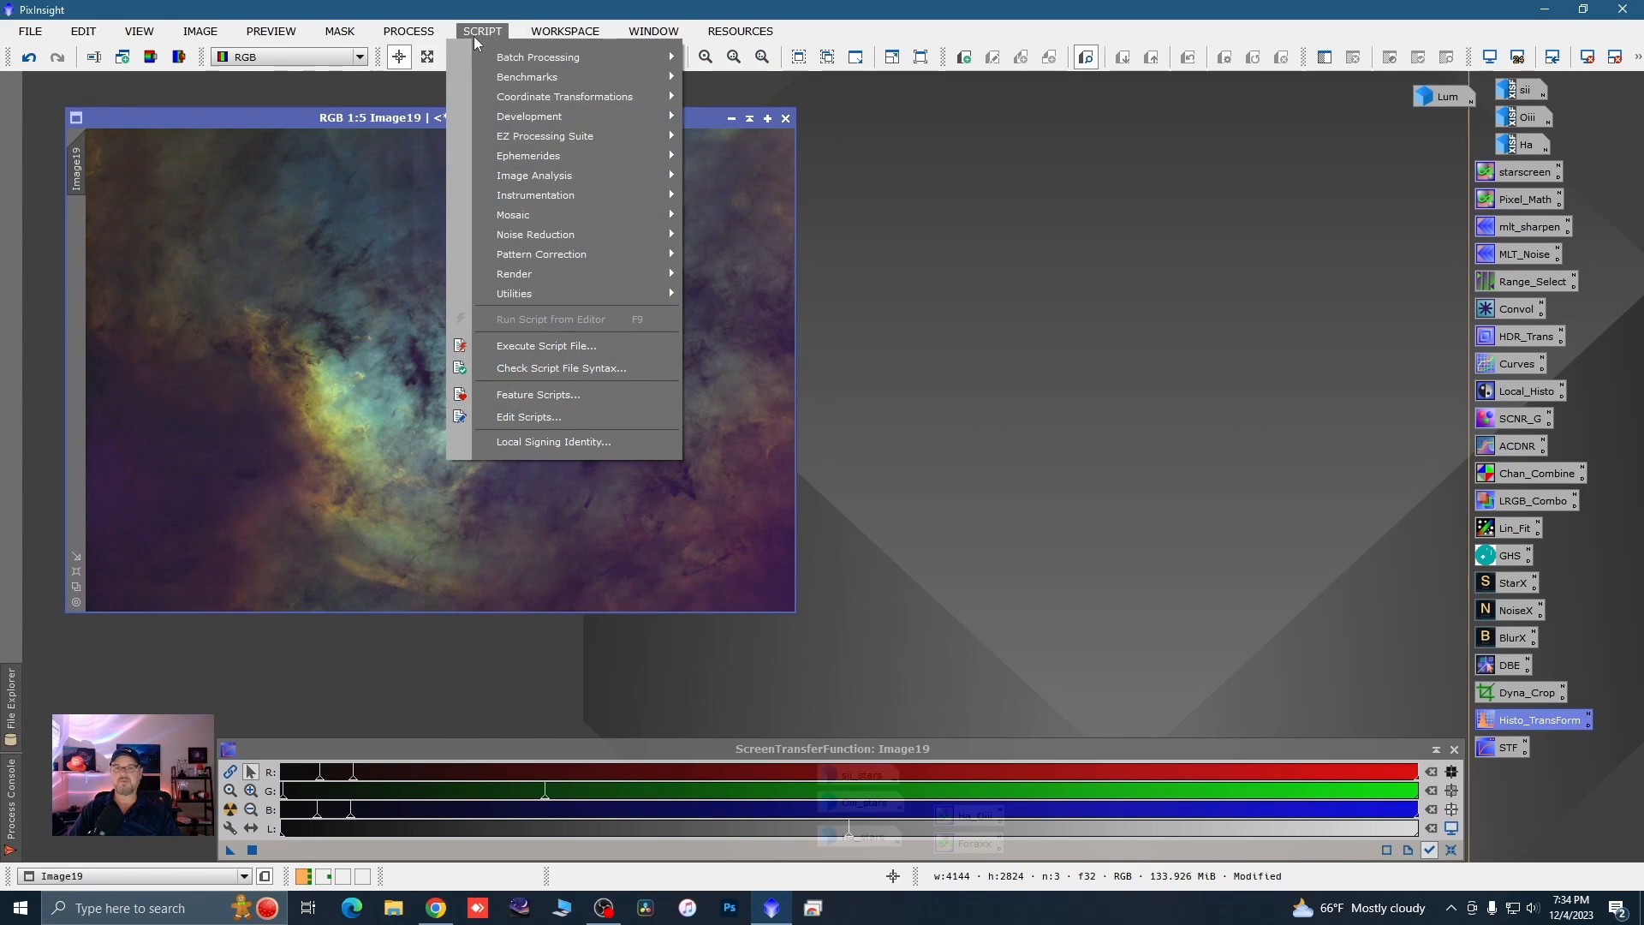
{"action": "mouse_move", "coordinate": [579, 295]}
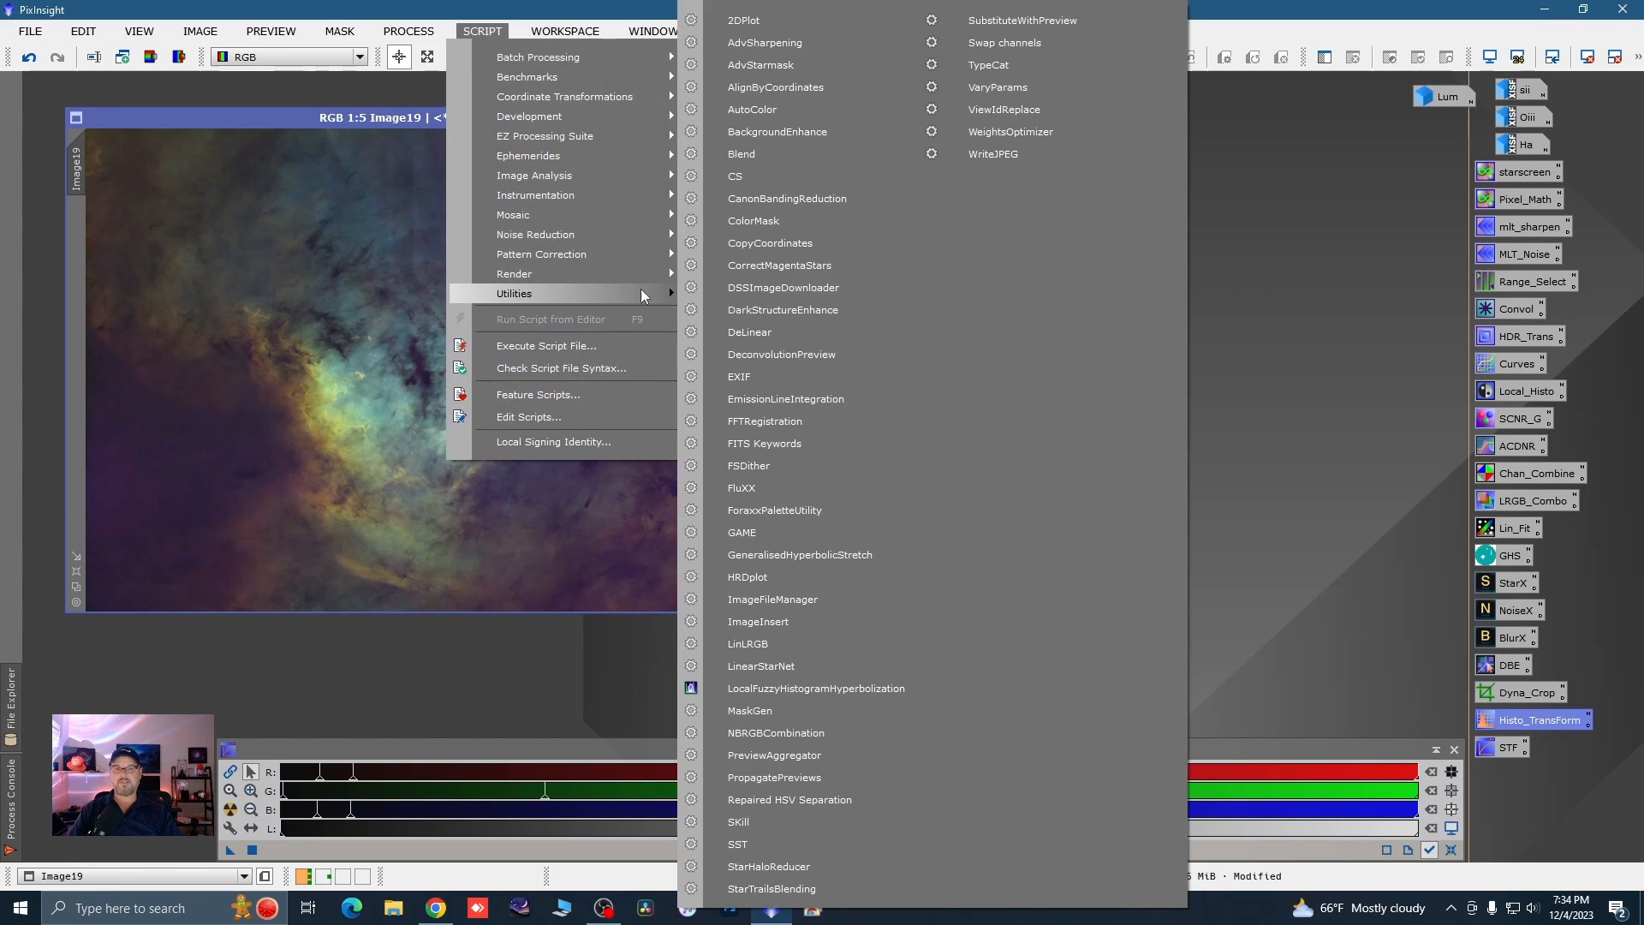
{"action": "left_click", "coordinate": [769, 268]}
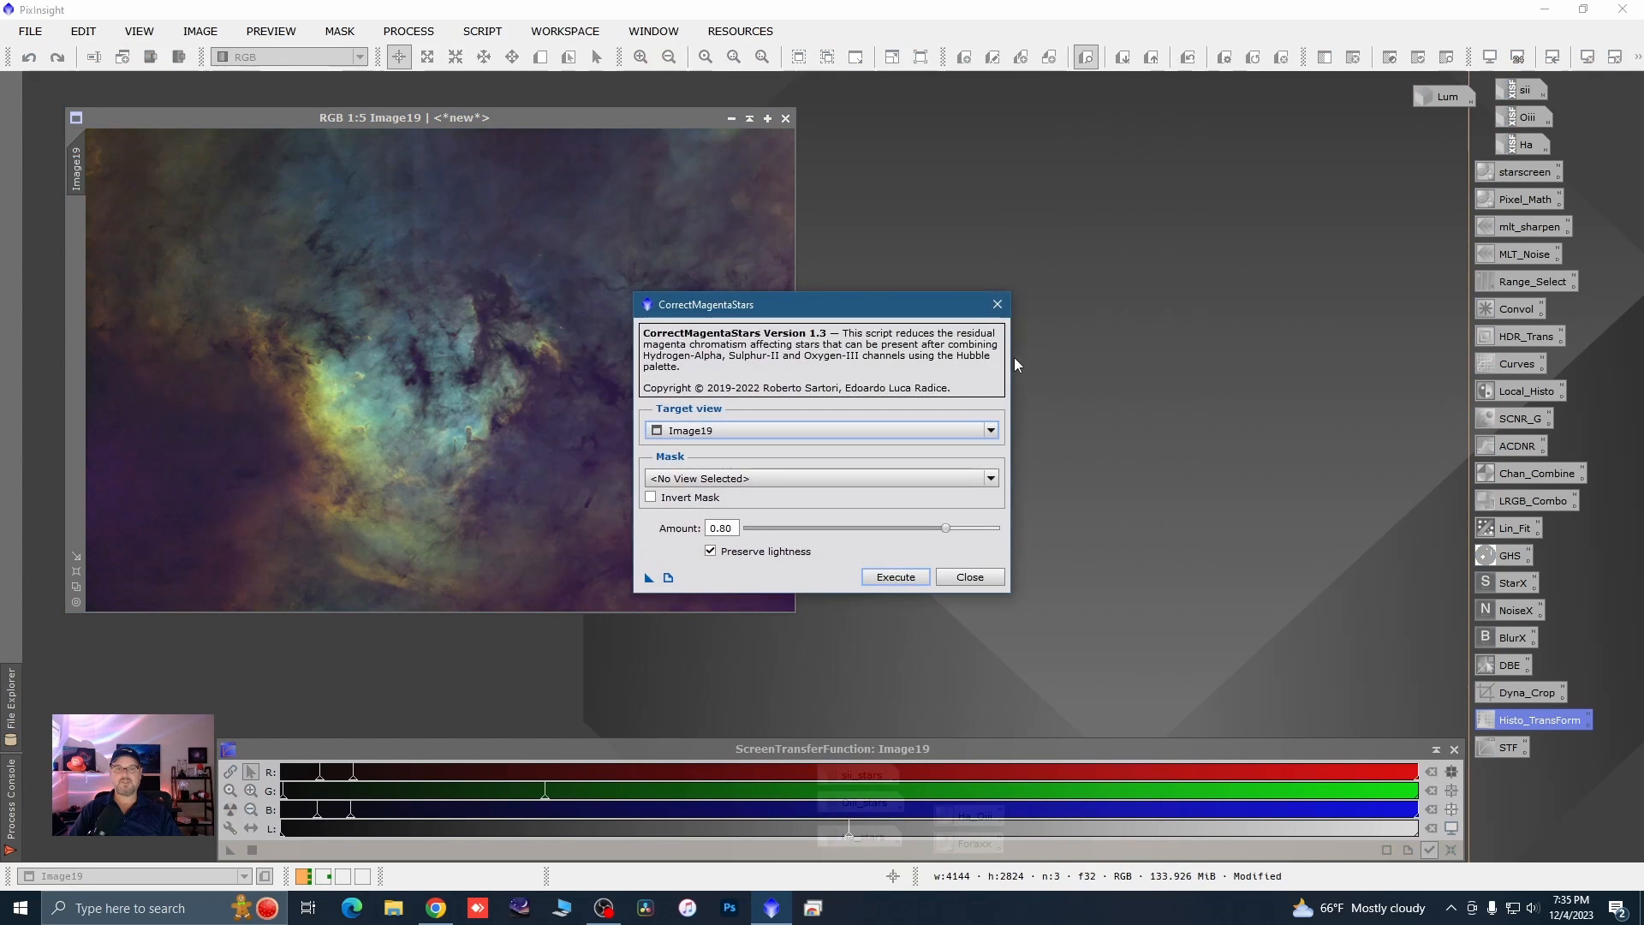
{"action": "left_click_drag", "start_coordinate": [946, 307], "coordinate": [1261, 226]}
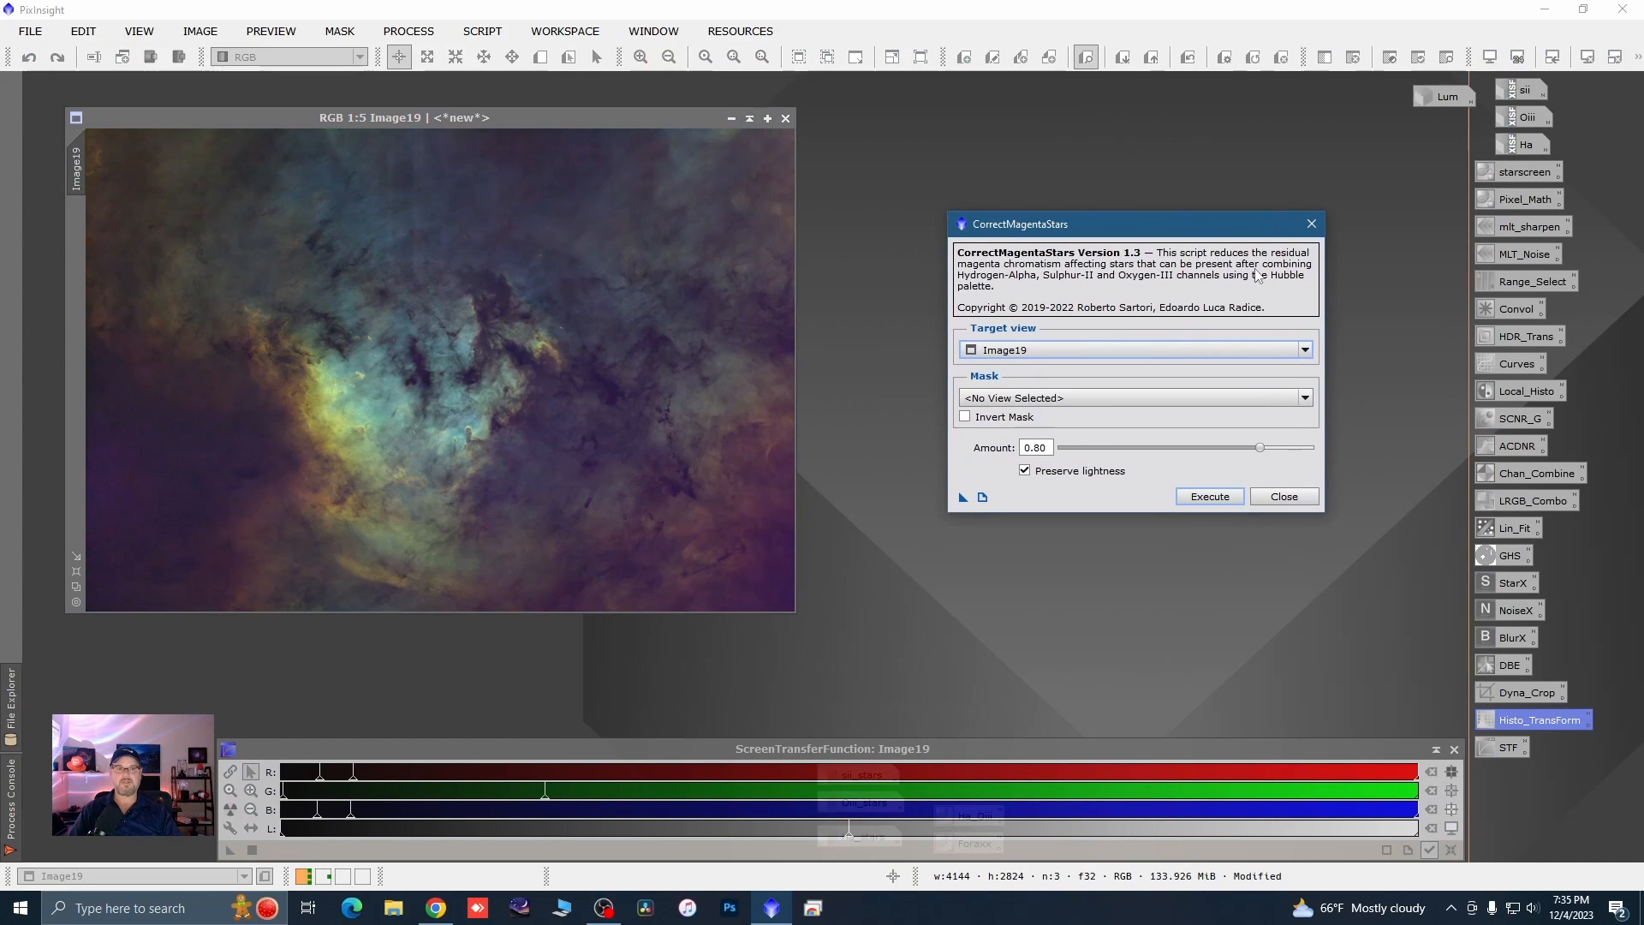
{"action": "left_click", "coordinate": [1259, 448]}
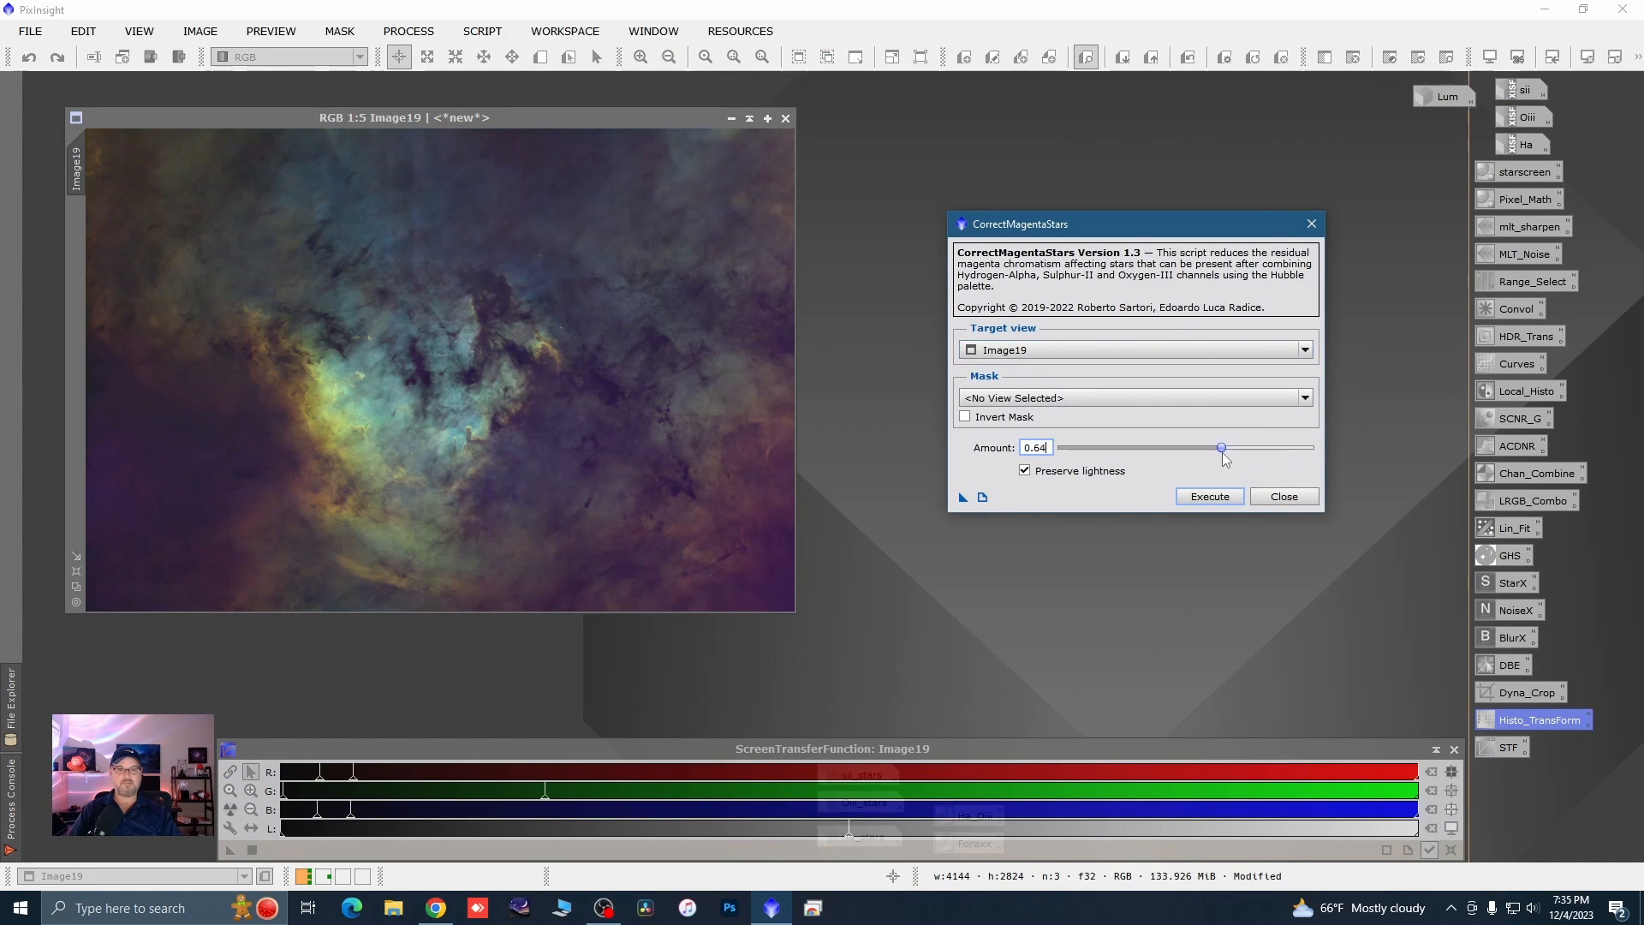
{"action": "left_click", "coordinate": [1211, 498]}
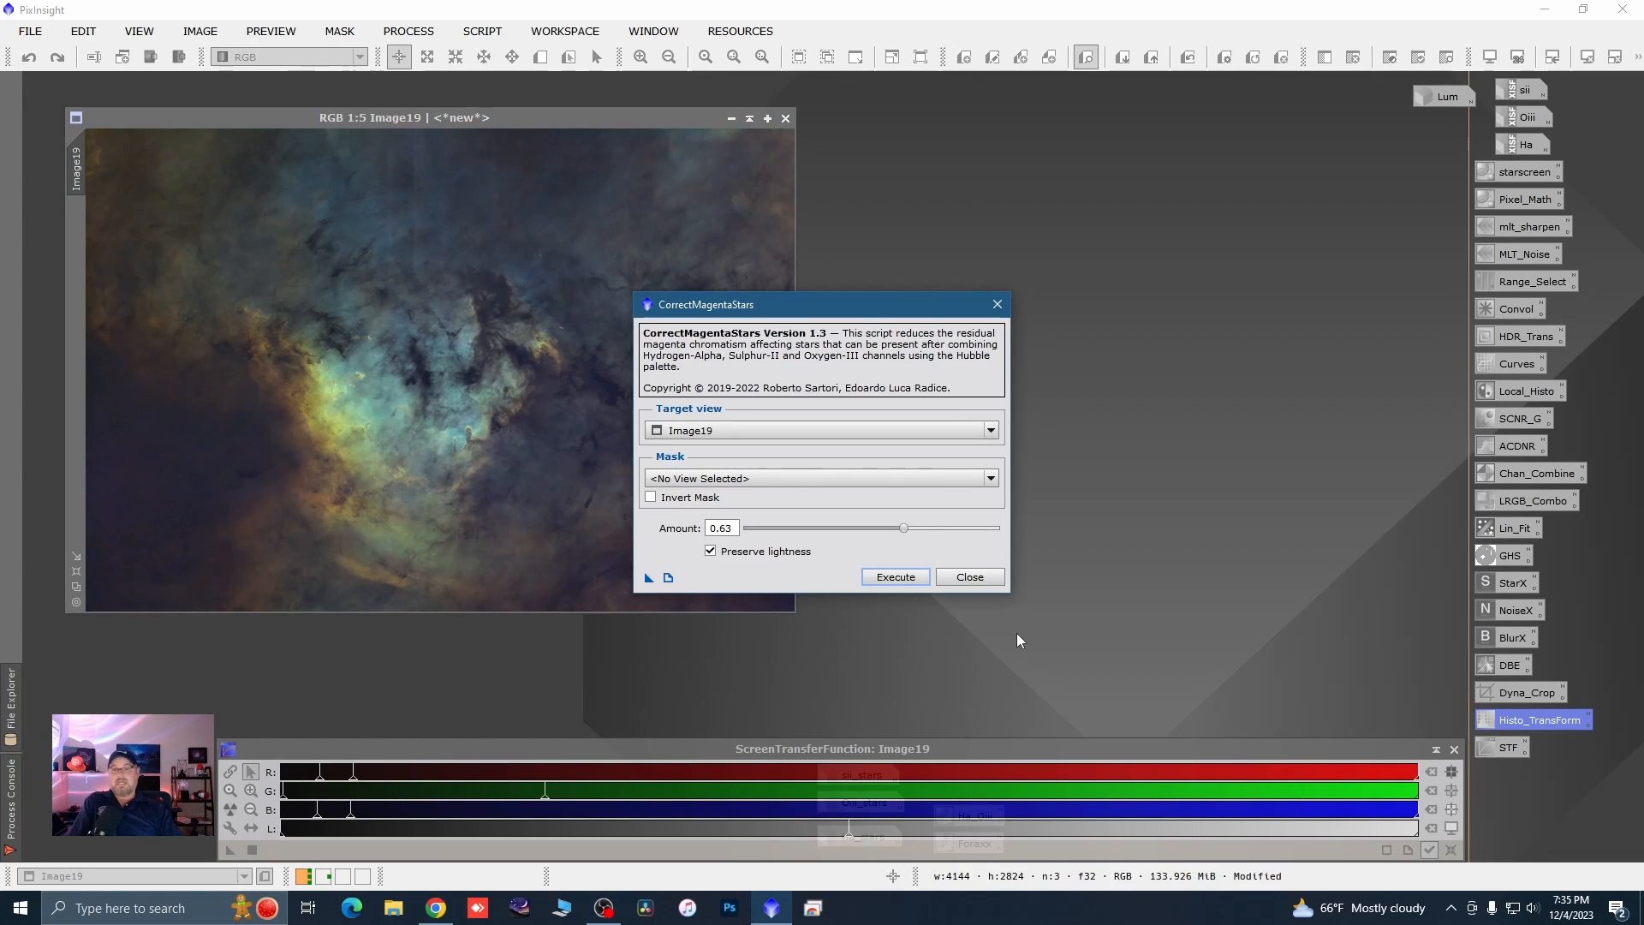
{"action": "left_click", "coordinate": [999, 305]}
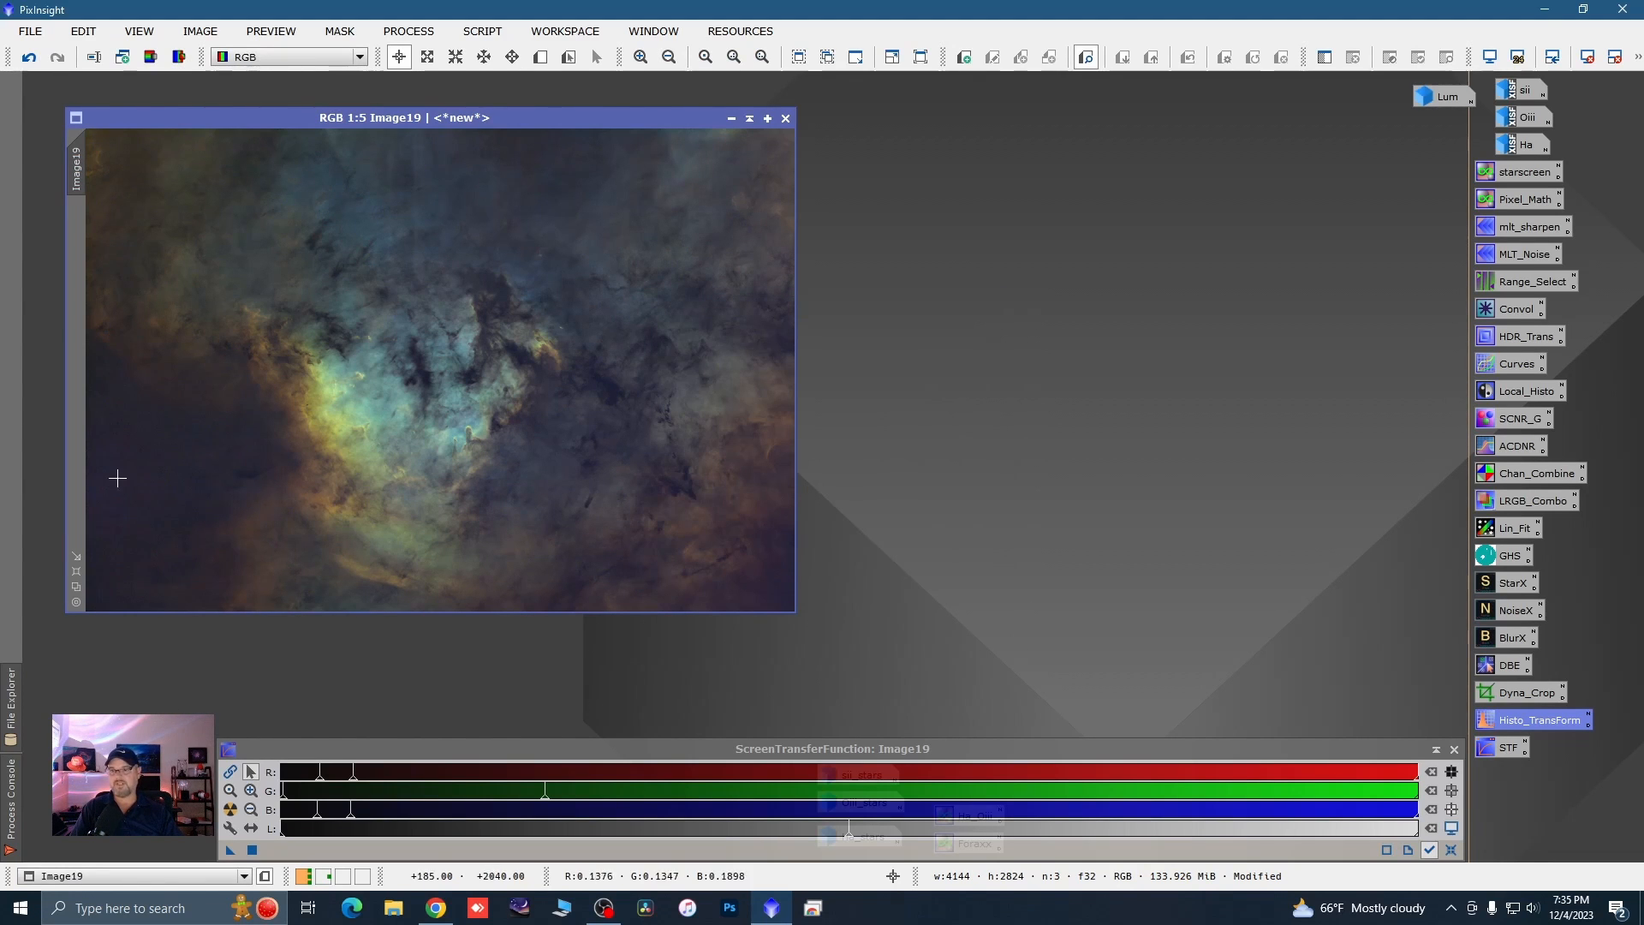
{"action": "left_click_drag", "start_coordinate": [173, 120], "coordinate": [172, 106]}
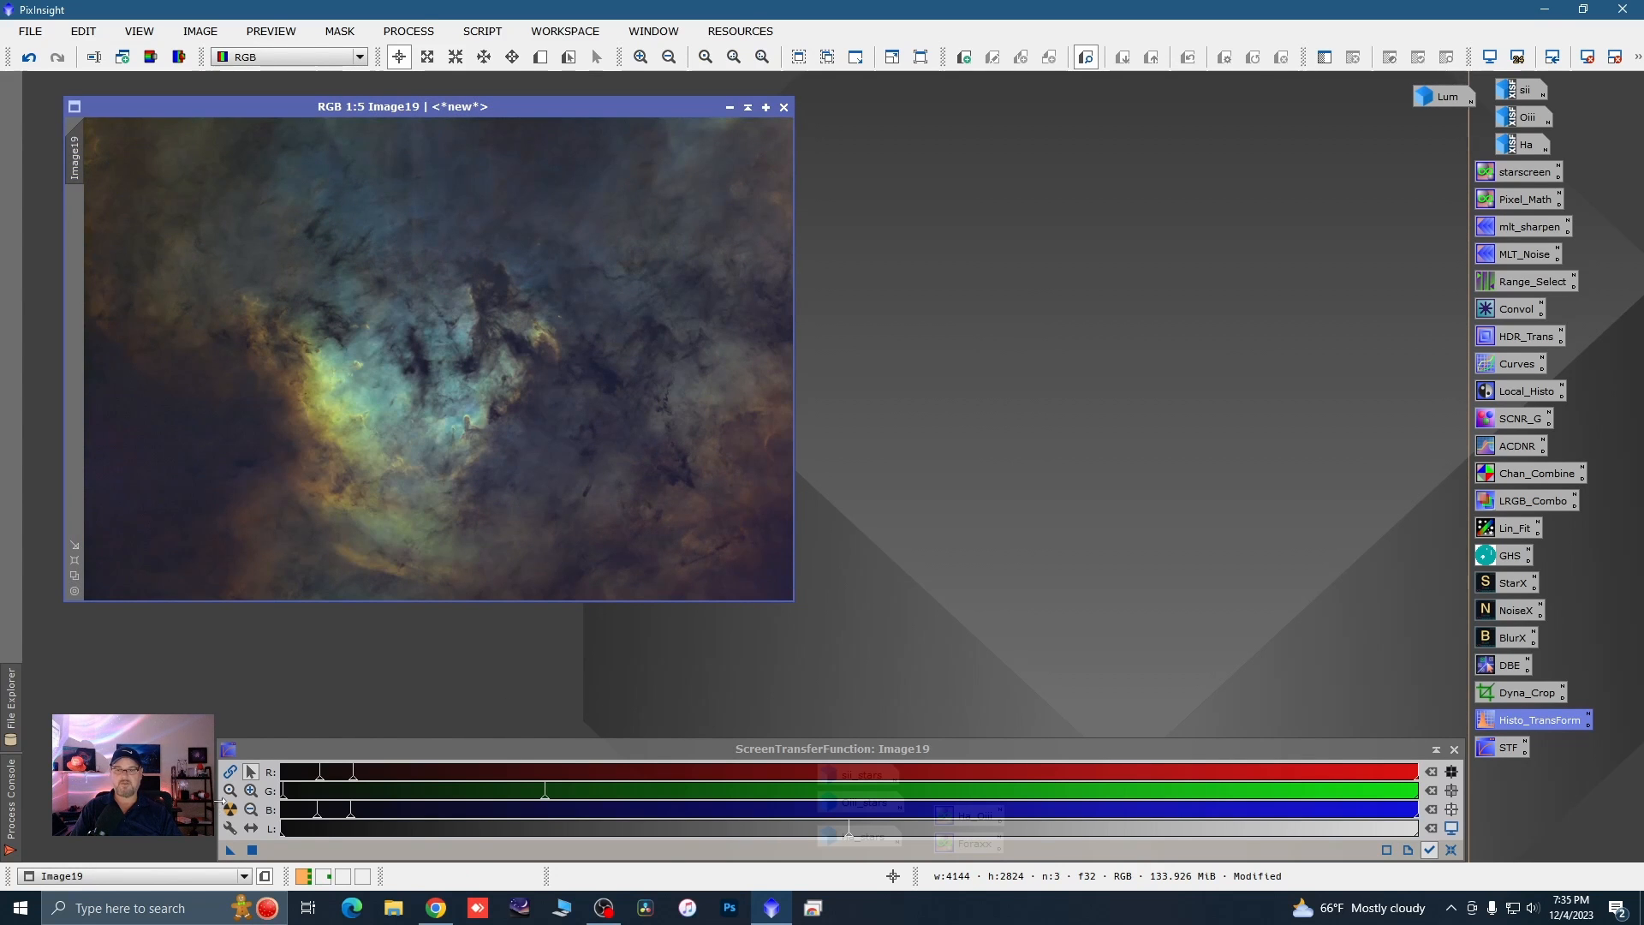
- Narrow ScreenTransferFunction, enlarge the image window, and open ColorSaturation with a real-time preview of the image
{"action": "left_click_drag", "start_coordinate": [221, 803], "coordinate": [1015, 803]}
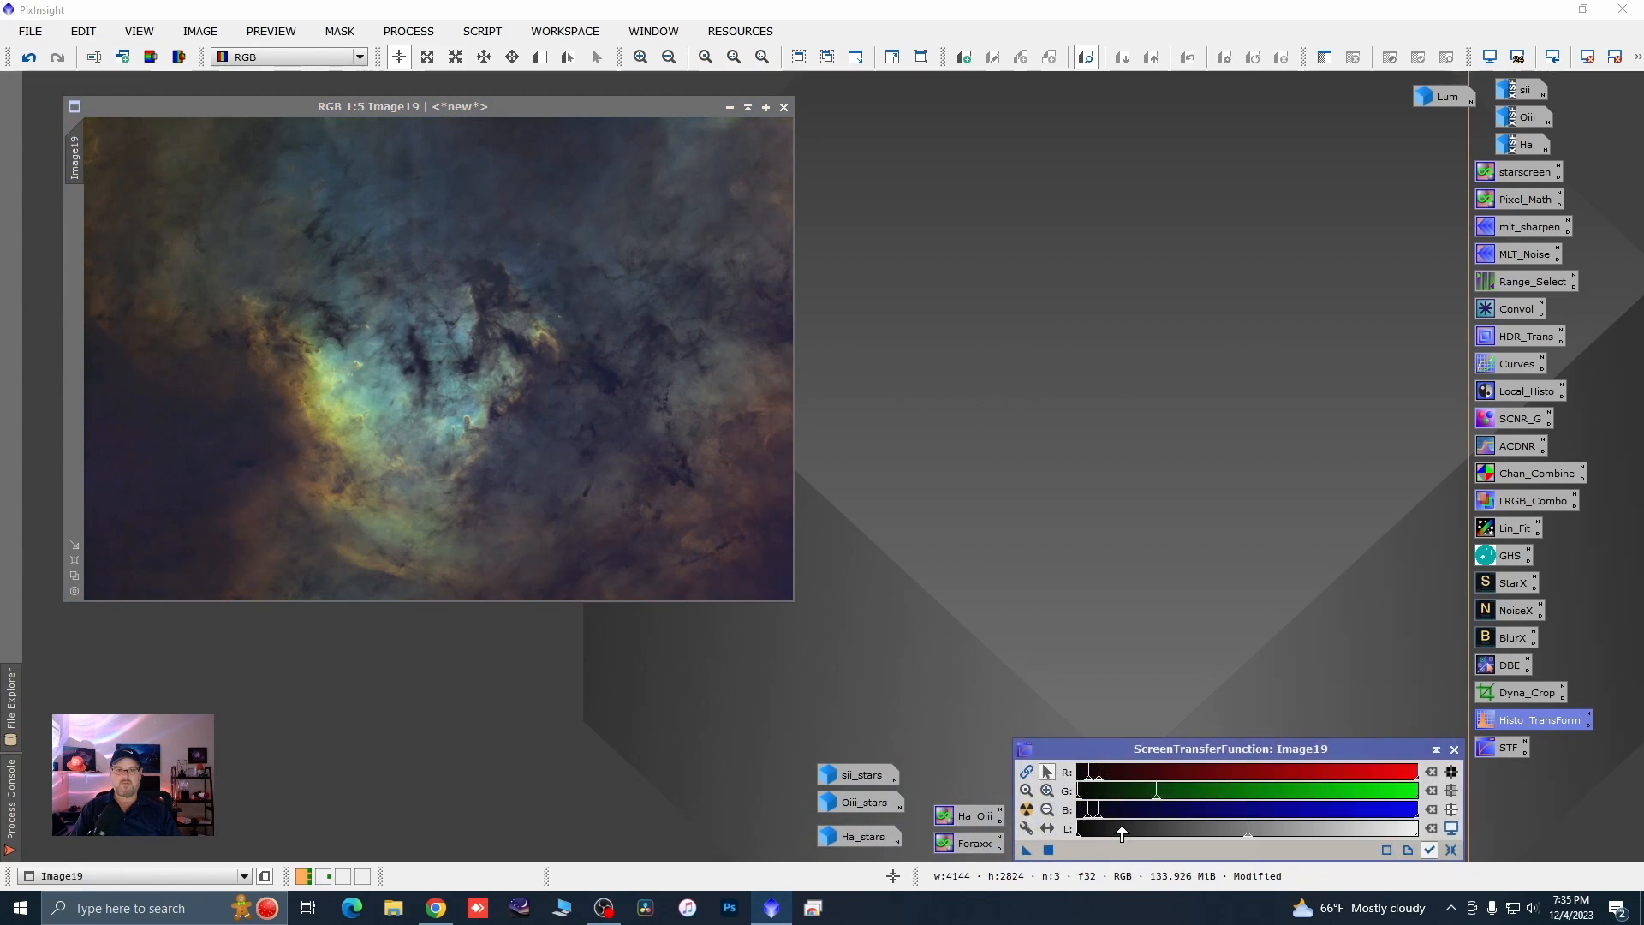
{"action": "left_click_drag", "start_coordinate": [790, 603], "coordinate": [919, 716]}
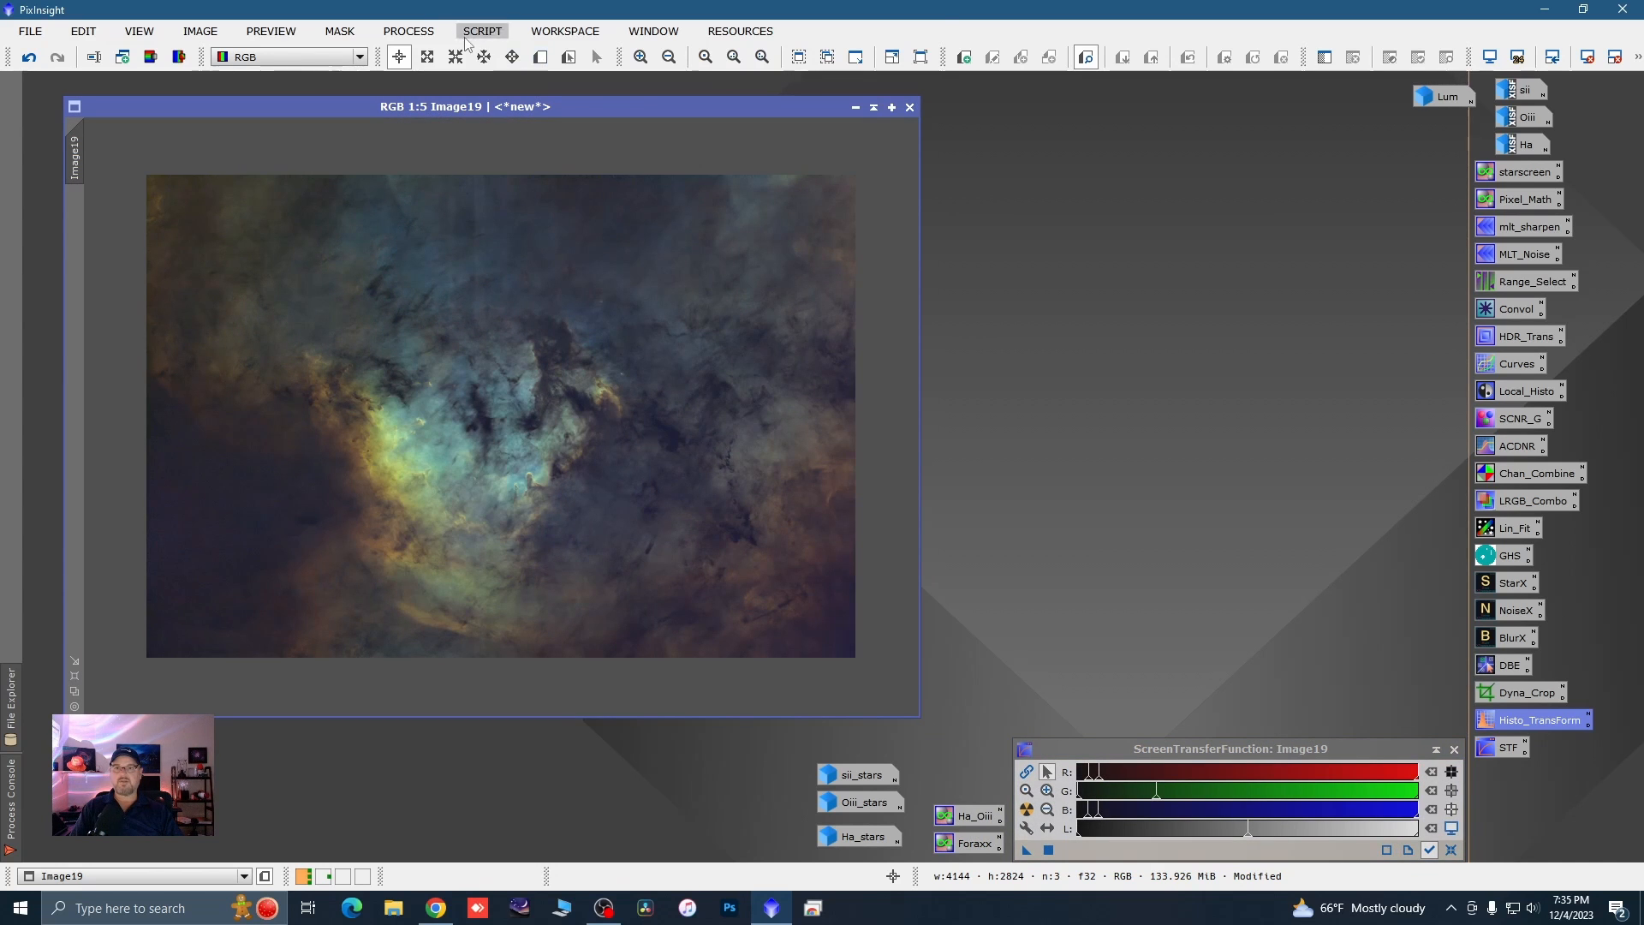
{"action": "left_click", "coordinate": [432, 36]}
{"action": "mouse_move", "coordinate": [514, 19]}
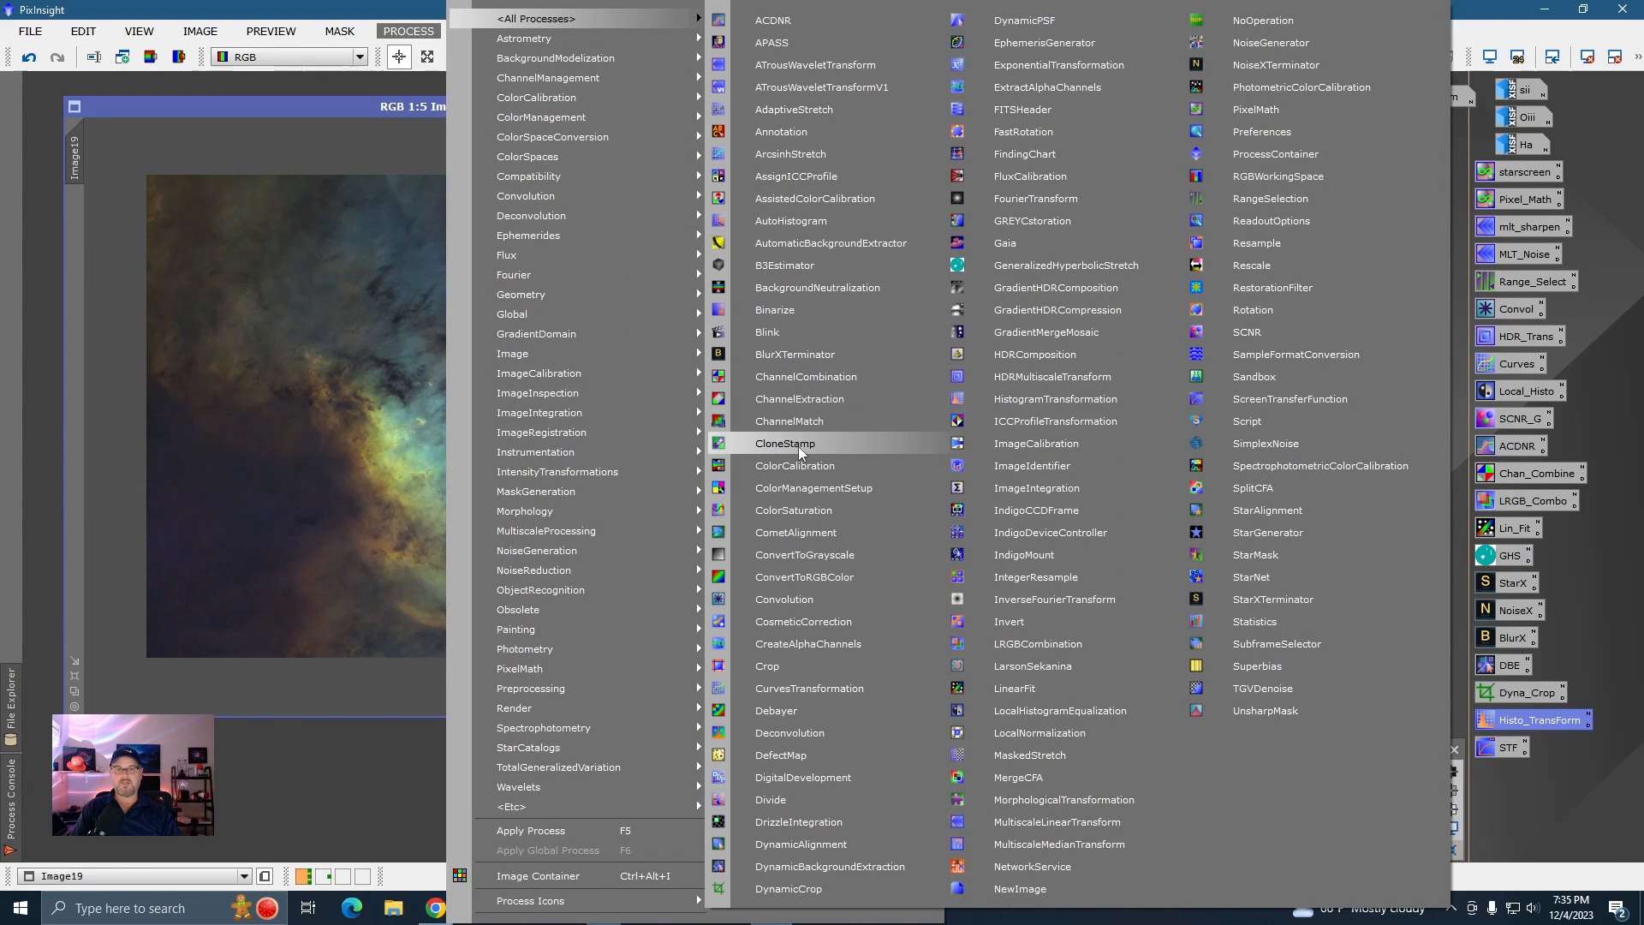
{"action": "left_click", "coordinate": [799, 509]}
{"action": "left_click_drag", "start_coordinate": [1162, 265], "coordinate": [1161, 282]}
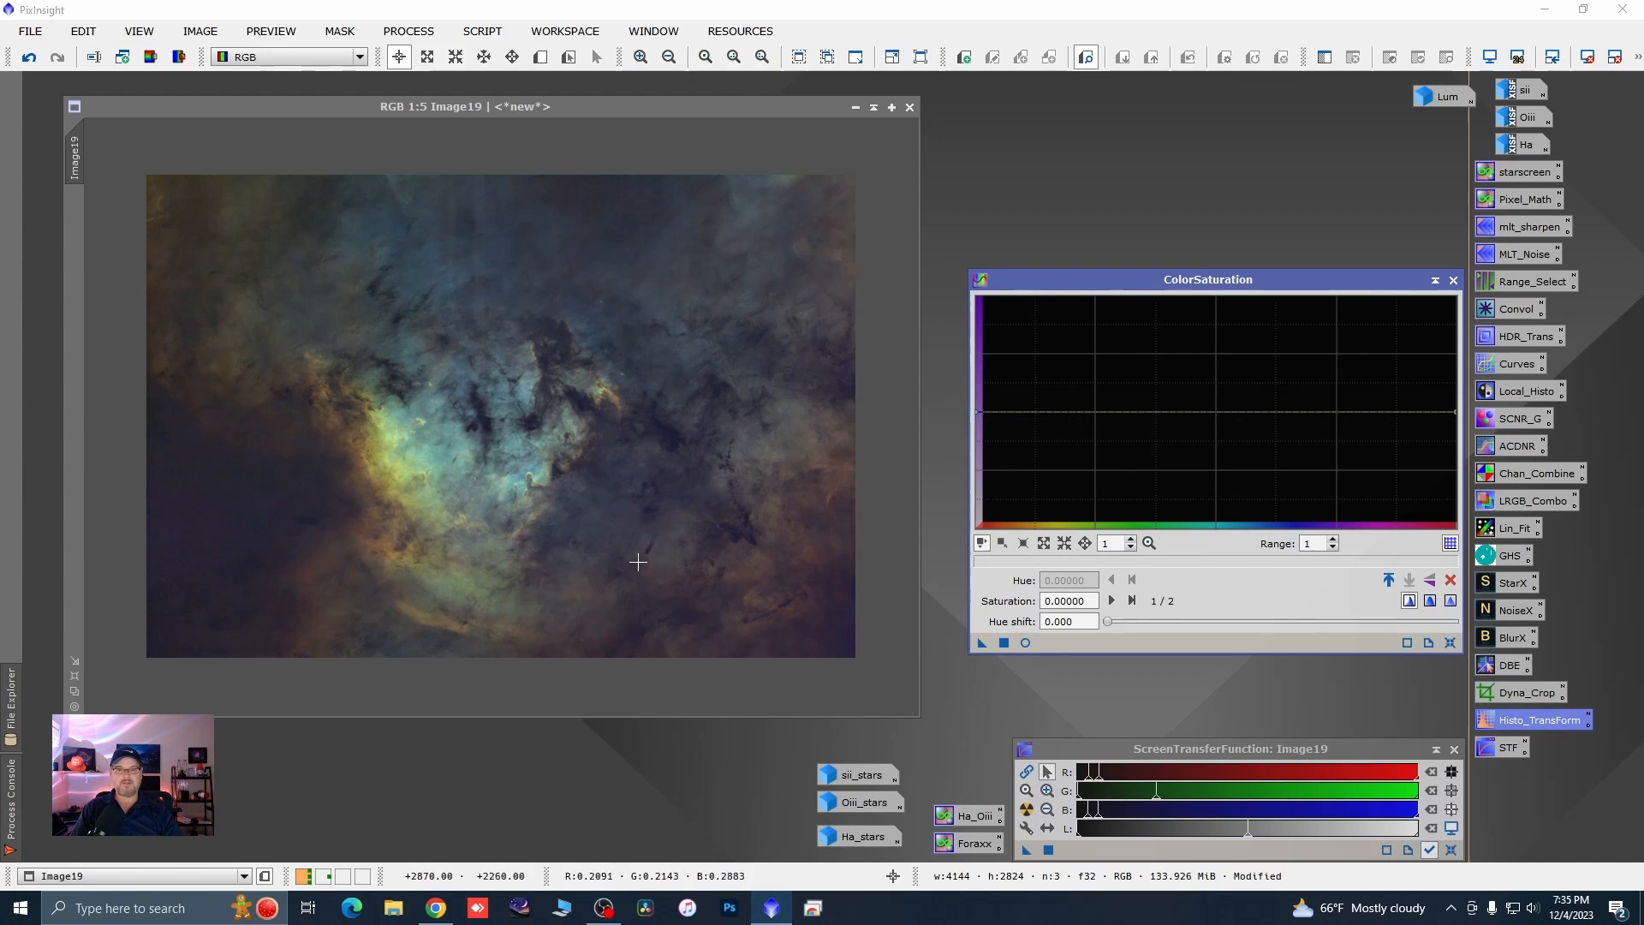
{"action": "left_click", "coordinate": [1026, 643]}
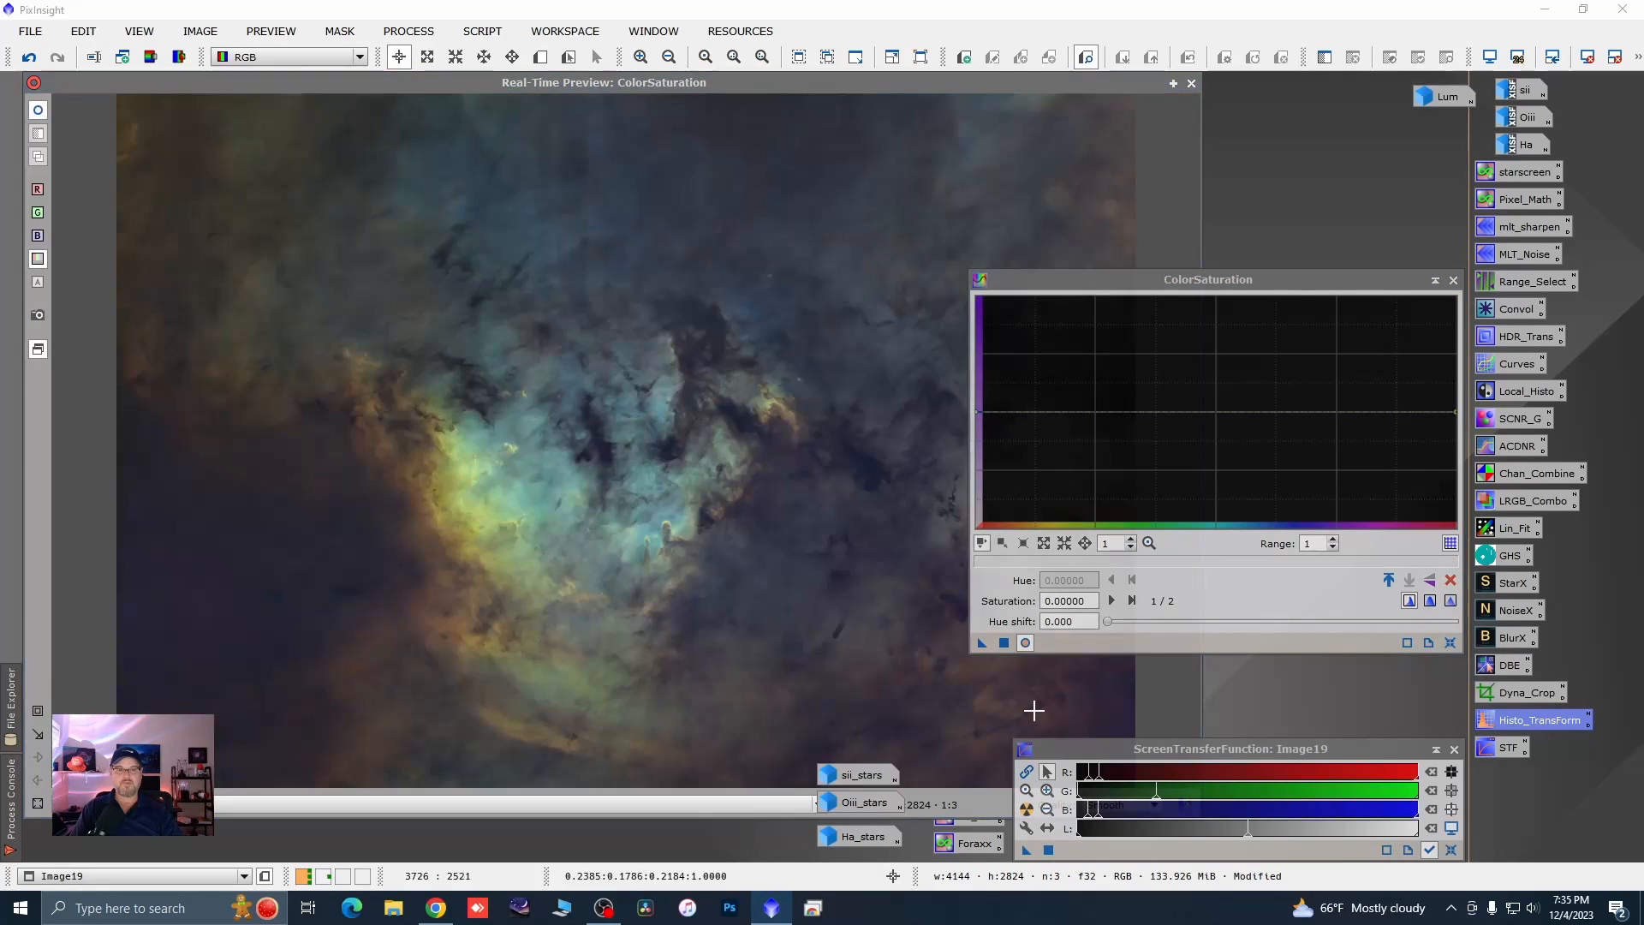
{"action": "left_click_drag", "start_coordinate": [485, 537], "coordinate": [695, 244]}
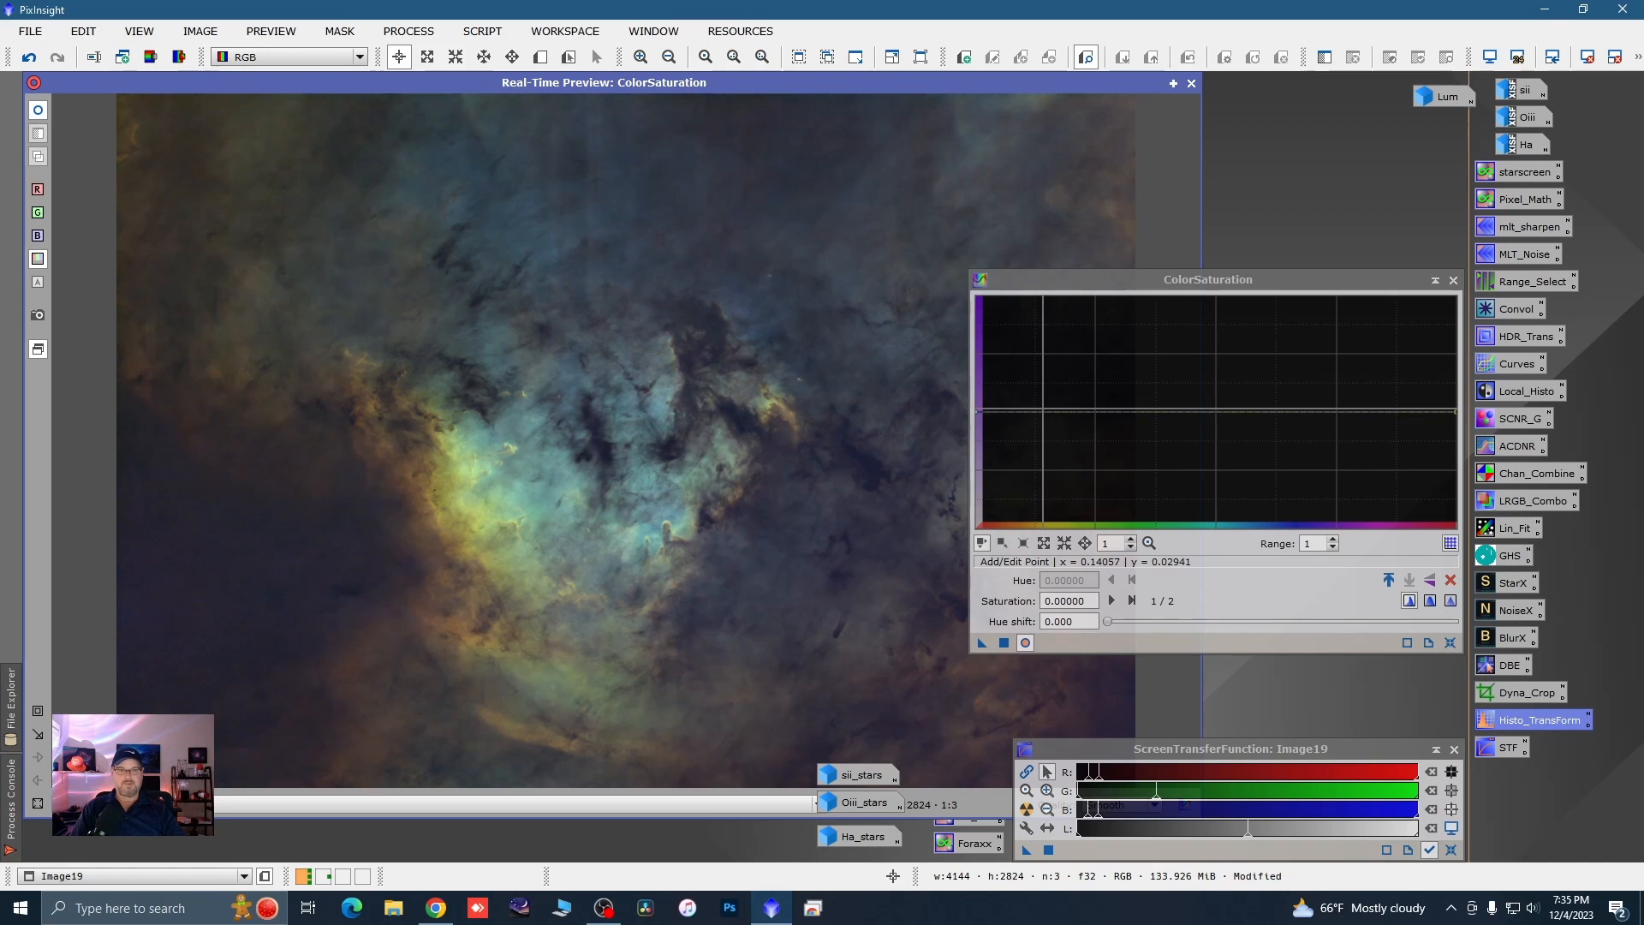
- Add saturation curve points of about 0.35 at hue 0.14, -0.05 at hue 0.37, 0.60 at hue 0.67 and 0.21 at hue 0.91
{"action": "left_click_drag", "start_coordinate": [1043, 412], "coordinate": [1044, 373]}
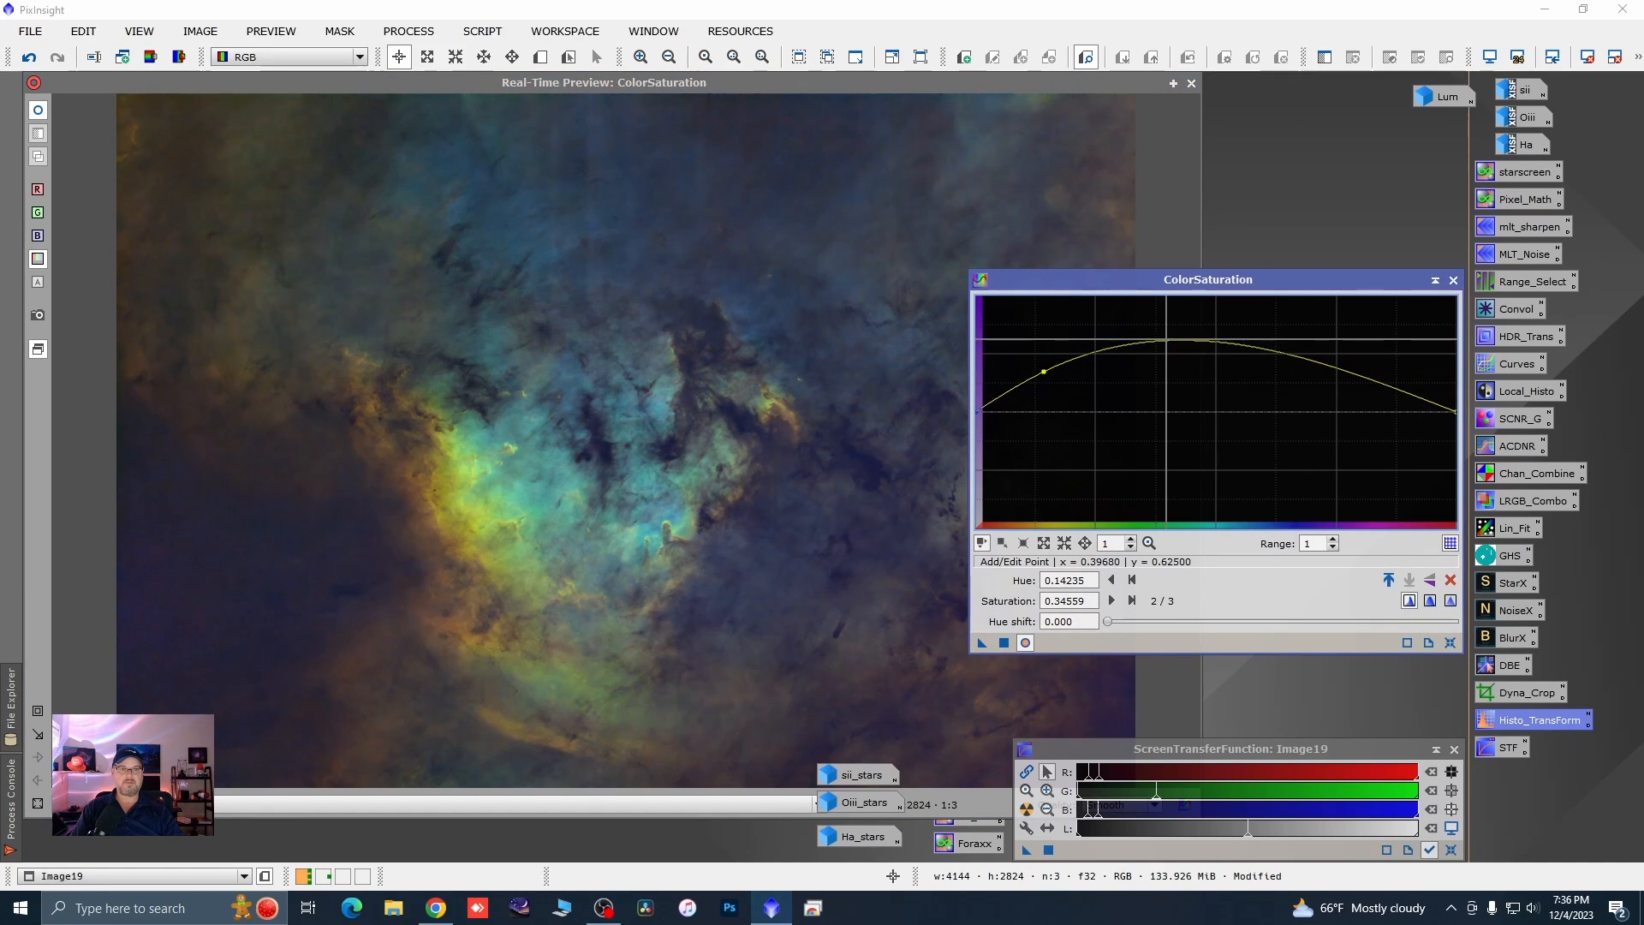
{"action": "left_click_drag", "start_coordinate": [1167, 340], "coordinate": [1152, 418]}
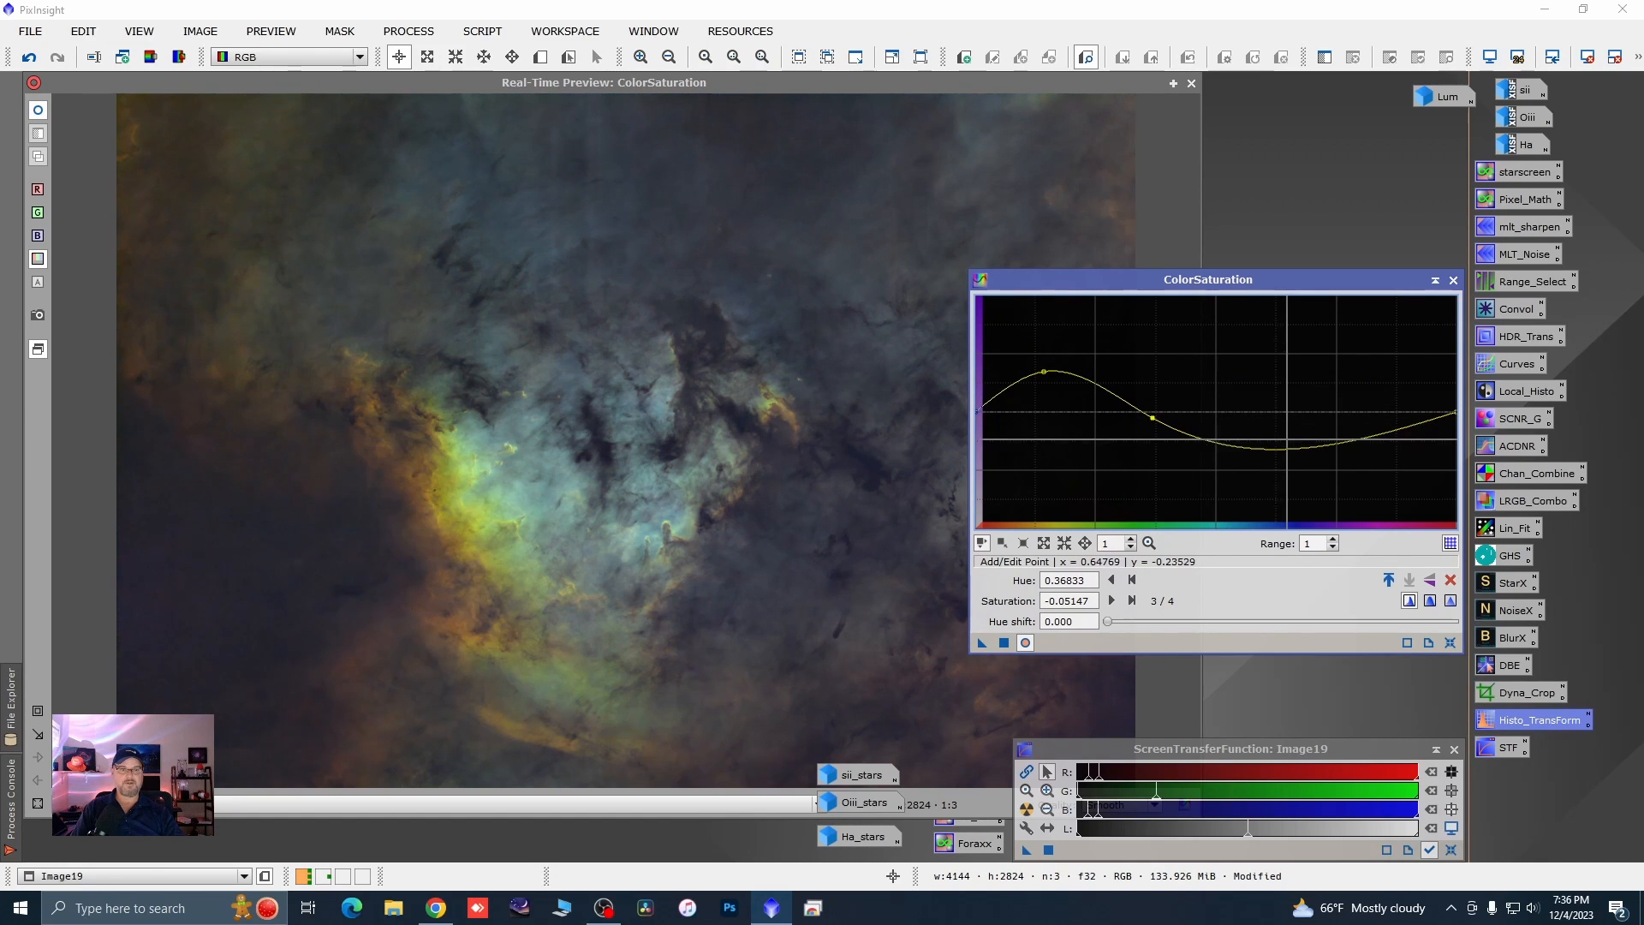
{"action": "left_click_drag", "start_coordinate": [1282, 448], "coordinate": [1300, 342]}
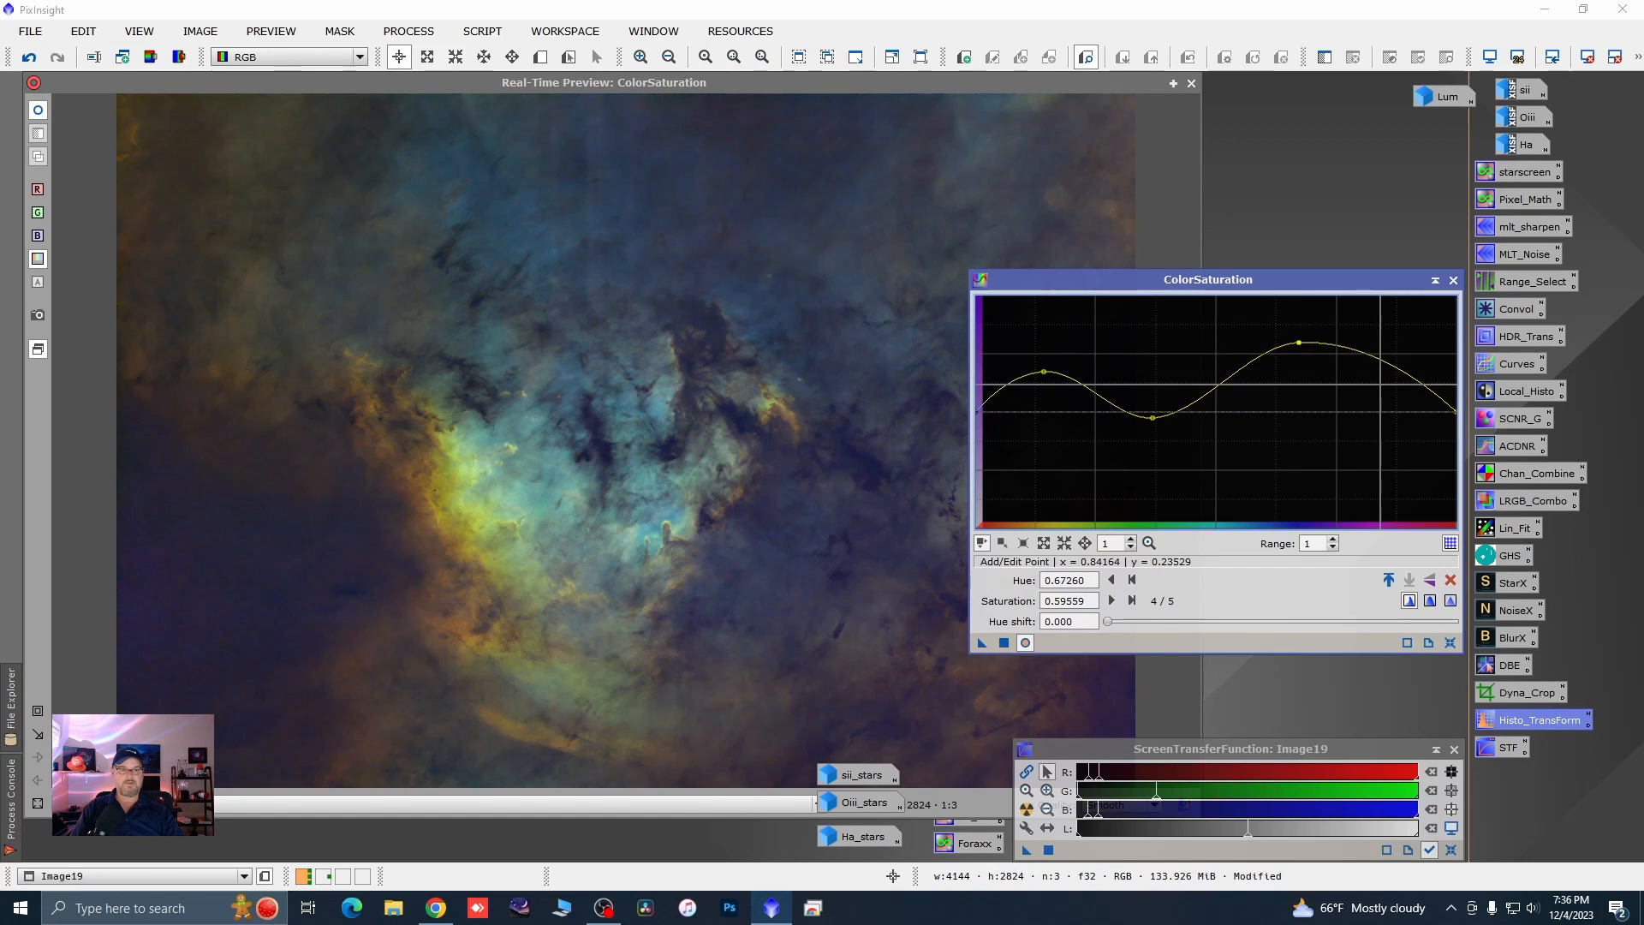
{"action": "left_click_drag", "start_coordinate": [1411, 378], "coordinate": [1415, 387]}
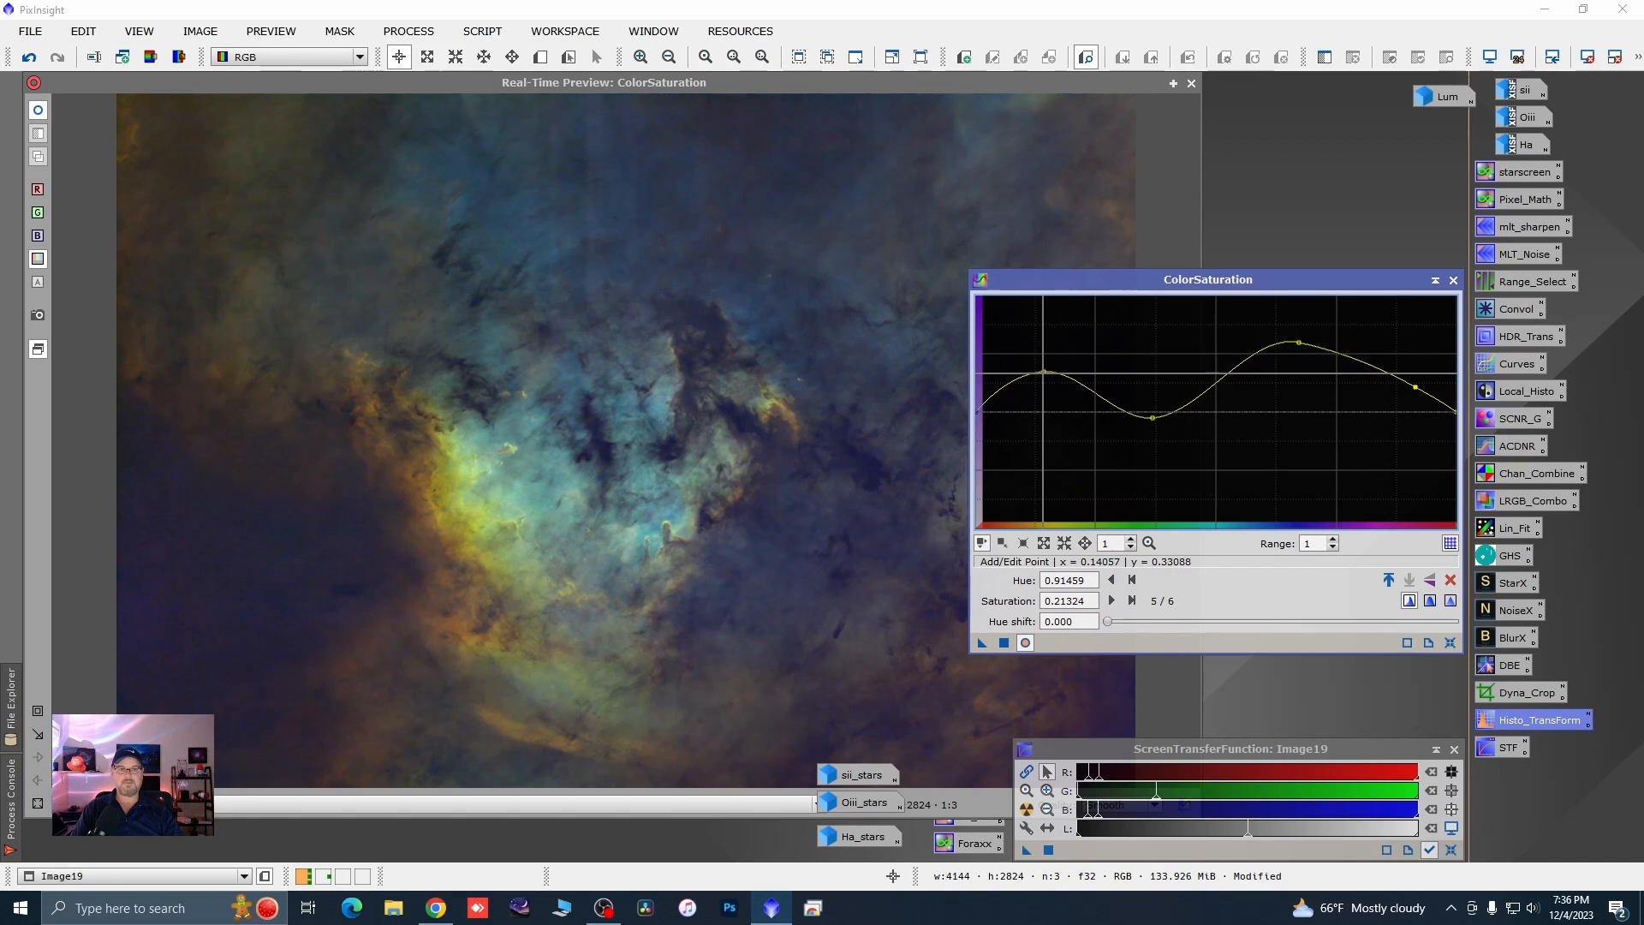
- Raise the yellow curve point to about 0.53, move the green one to about -0.36 at hue 0.29, and compare with the original
{"action": "left_click_drag", "start_coordinate": [1044, 371], "coordinate": [1046, 351]}
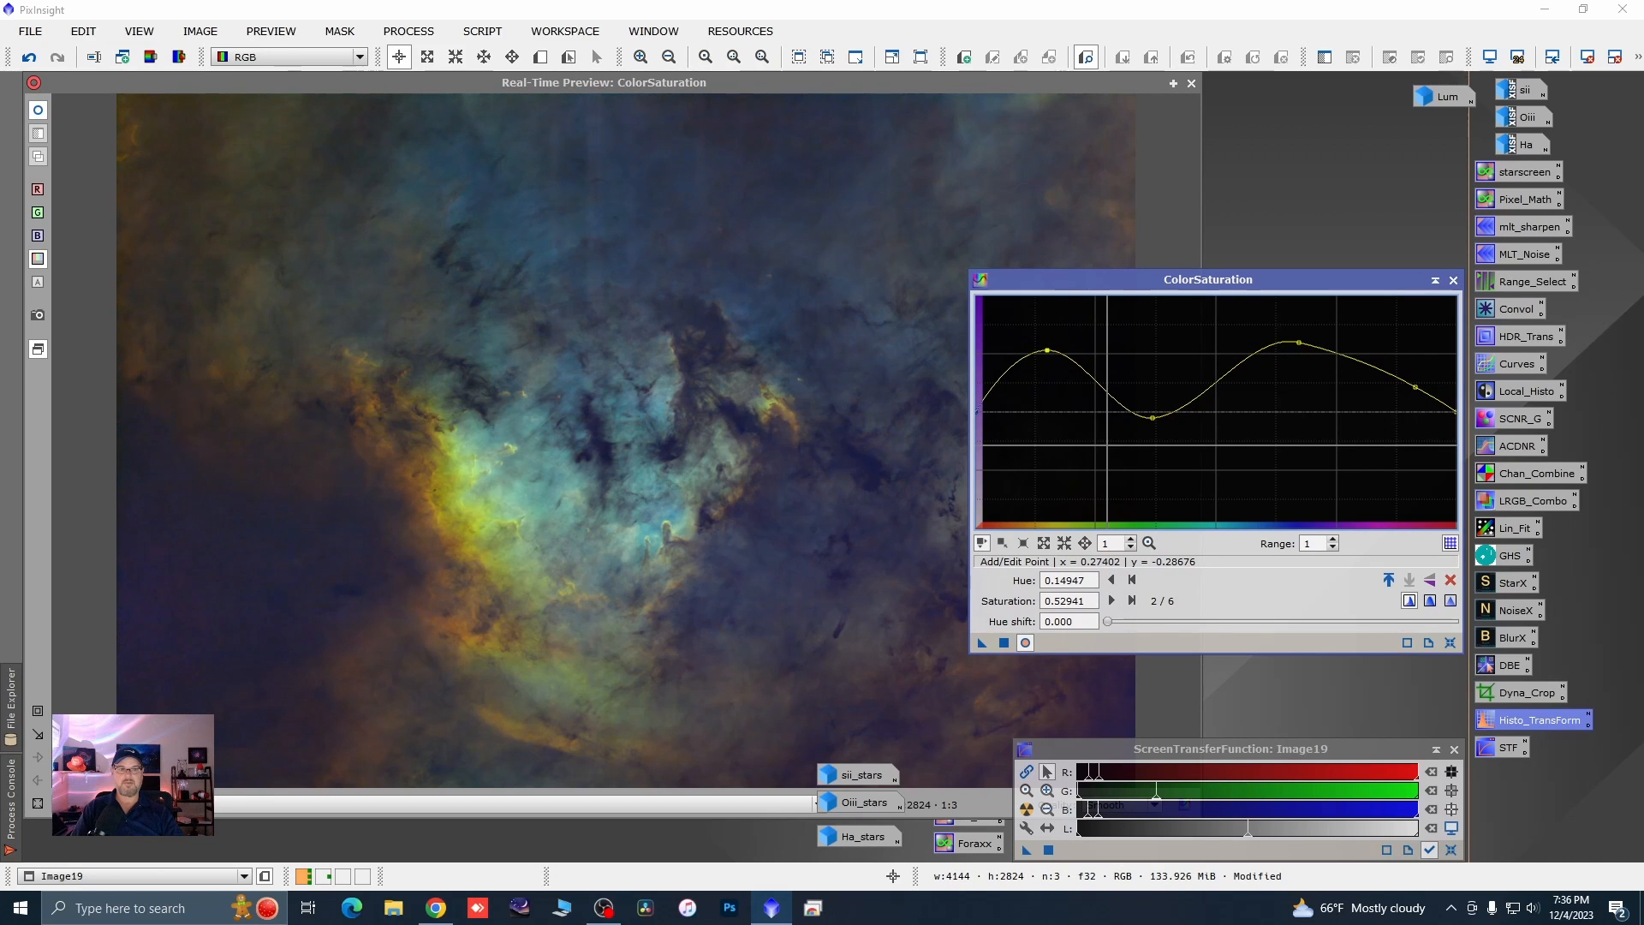
{"action": "left_click_drag", "start_coordinate": [1153, 417], "coordinate": [1114, 453]}
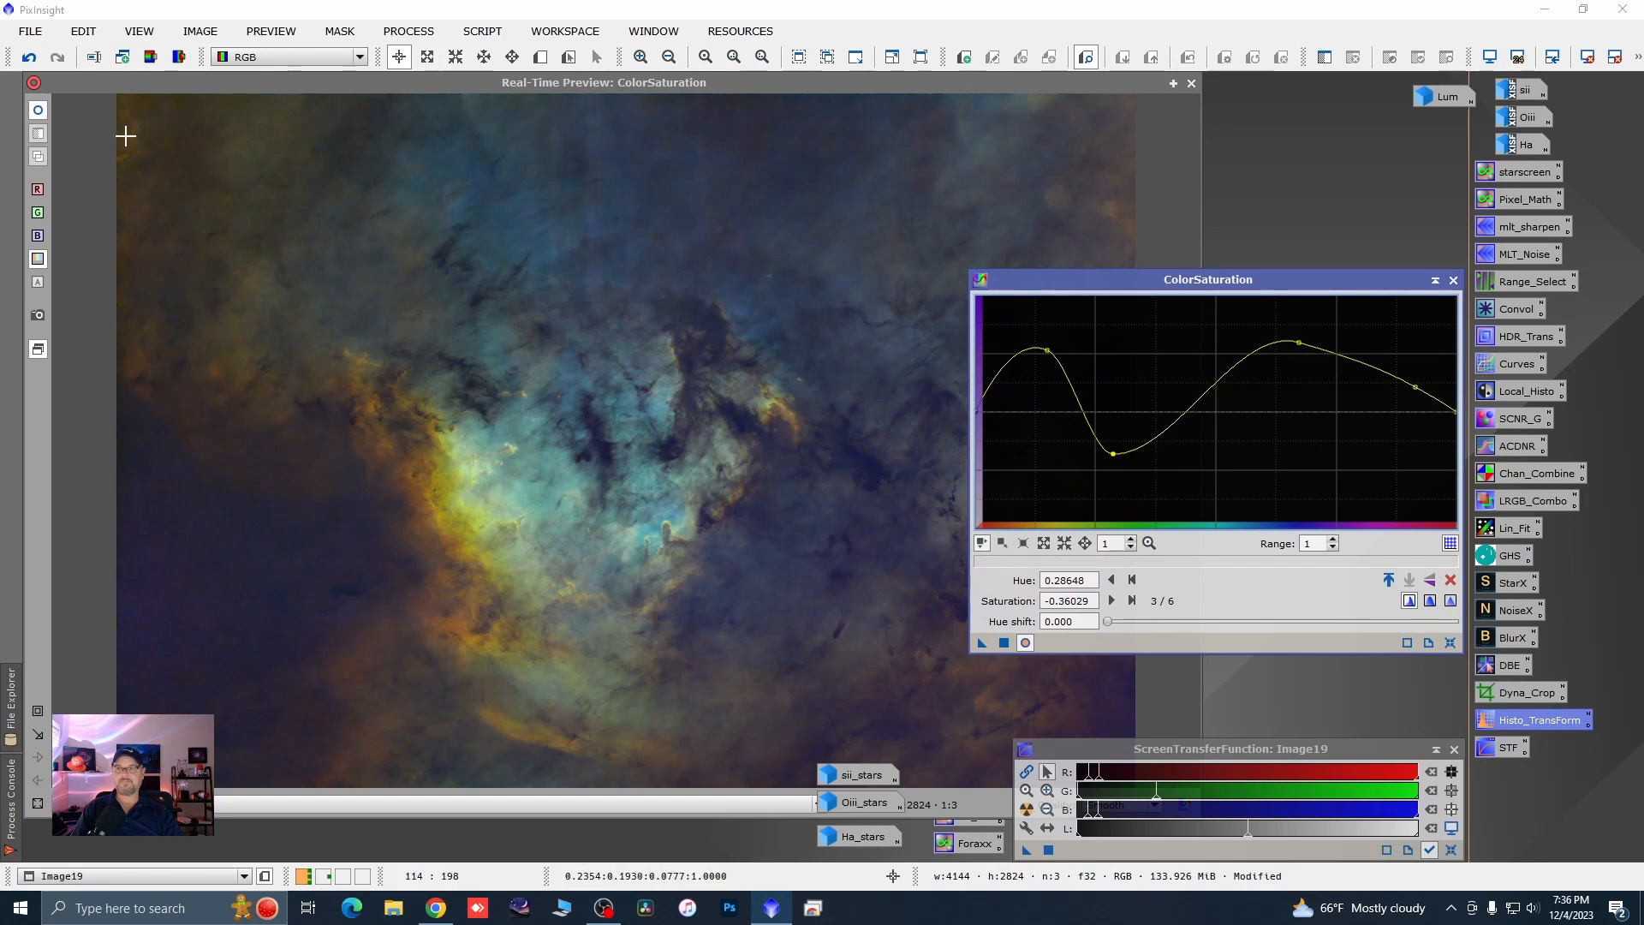
{"action": "left_click", "coordinate": [37, 119]}
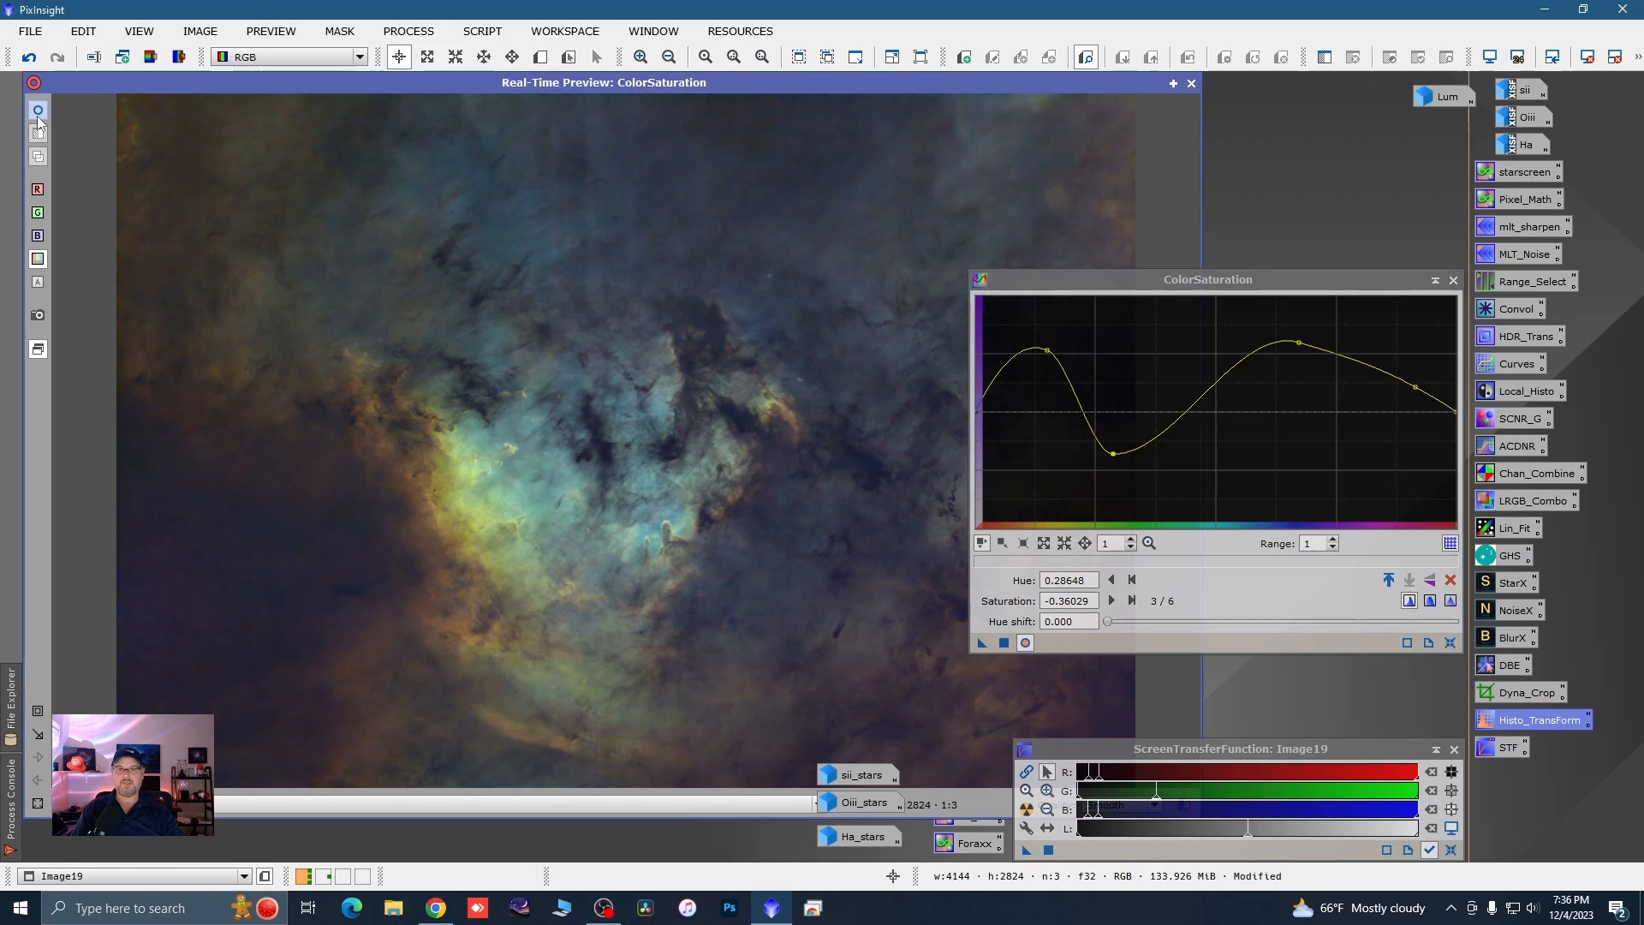
{"action": "left_click", "coordinate": [37, 120]}
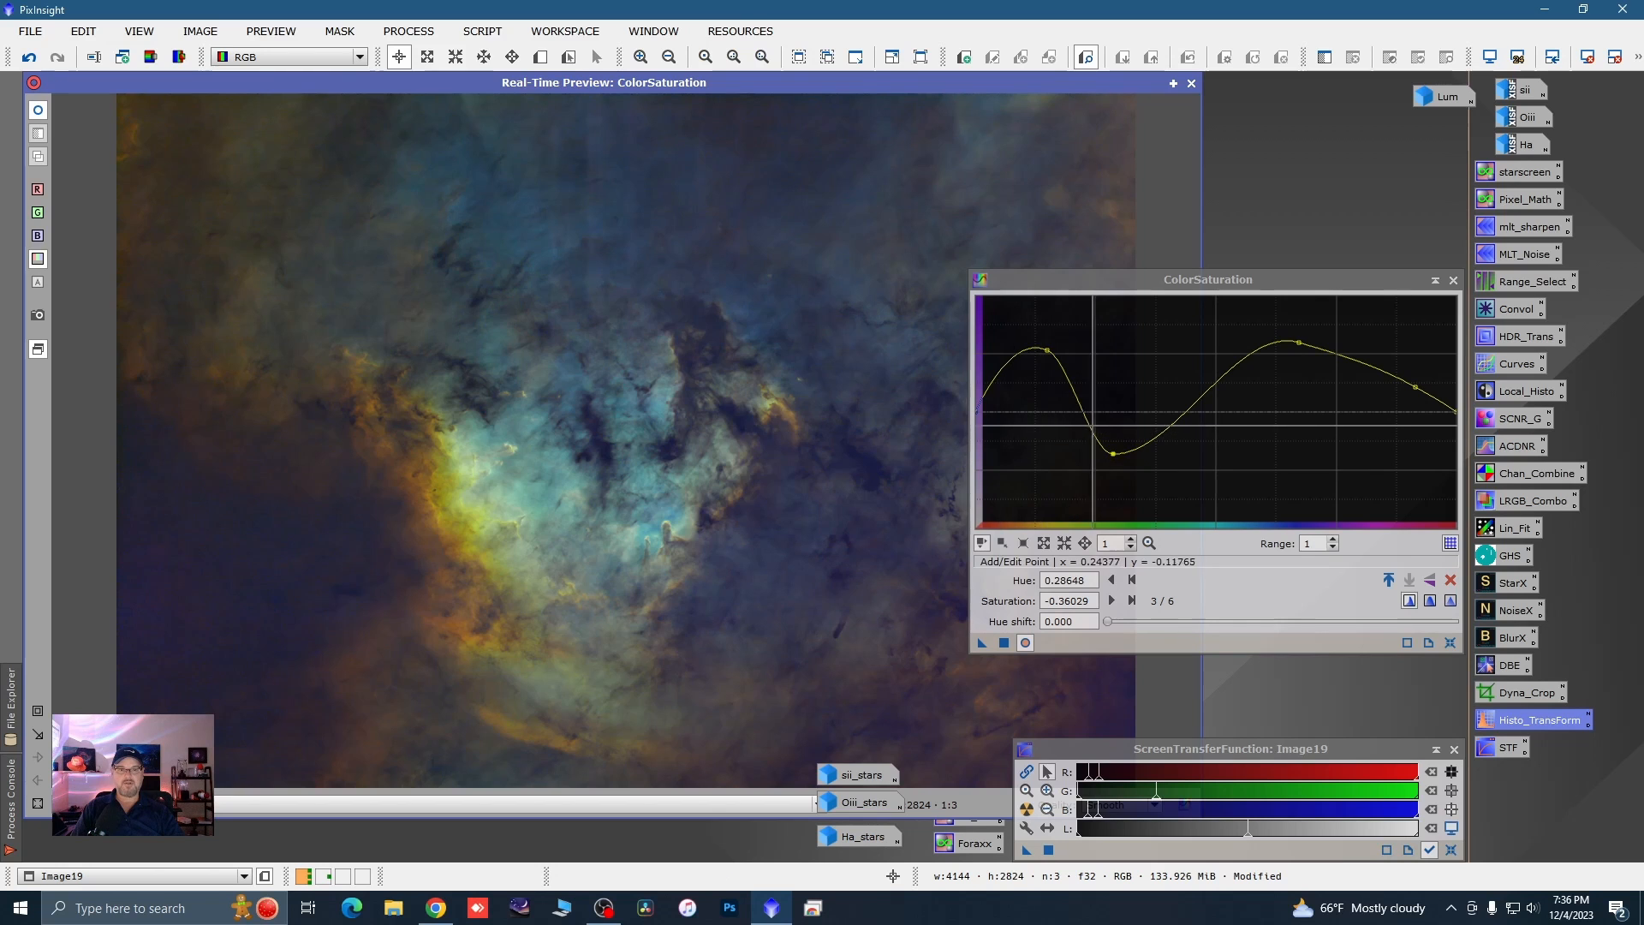
- Add saturation curve points of about -0.39 at hue 0.36 and 0.54 at hue 0.59, and apply ColorSaturation to the image
{"action": "mouse_move", "coordinate": [1148, 441]}
{"action": "left_mouse_down"}
{"action": "mouse_move", "coordinate": [1141, 467]}
{"action": "mouse_move", "coordinate": [1151, 458]}
{"action": "left_mouse_up"}
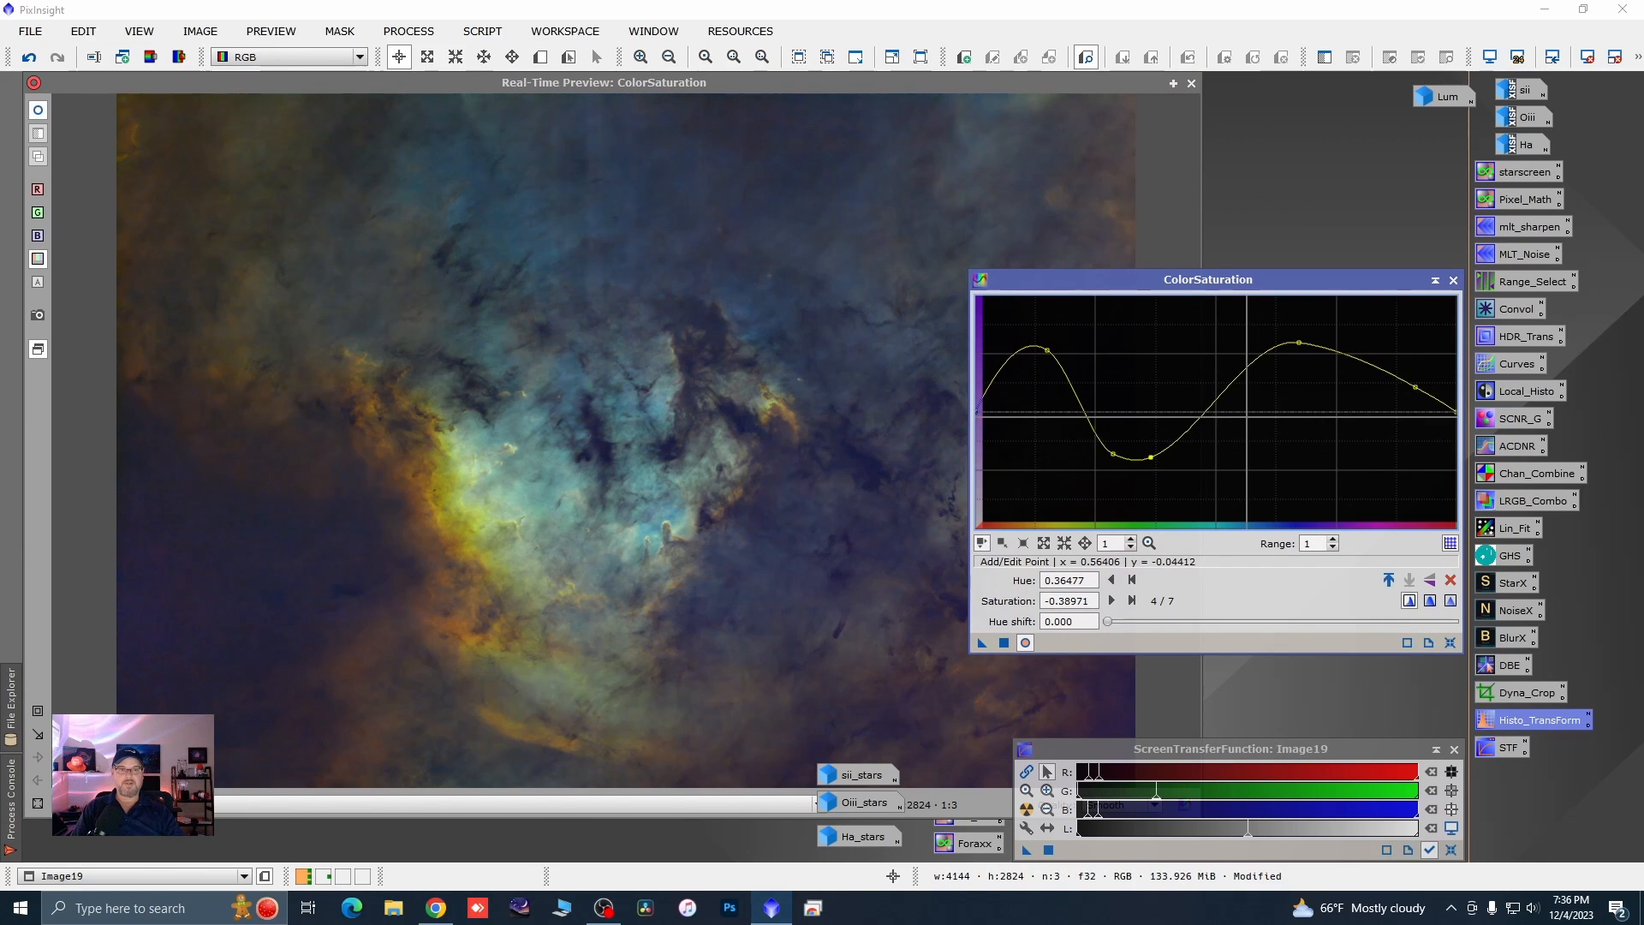
{"action": "left_click_drag", "start_coordinate": [1251, 362], "coordinate": [1256, 348]}
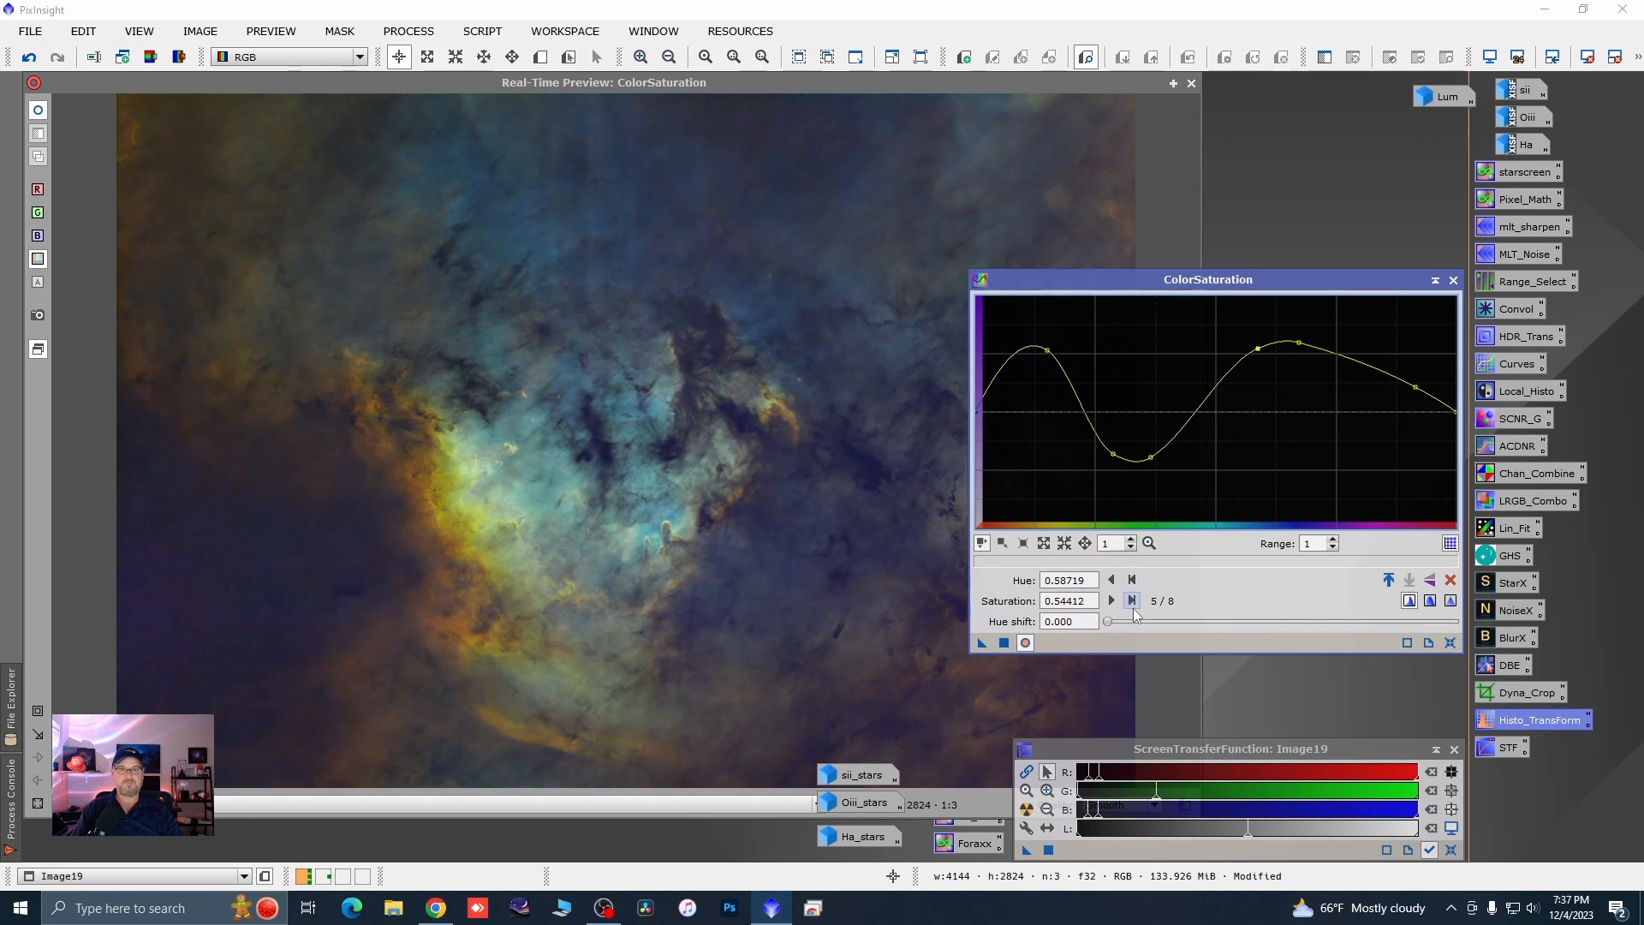
{"action": "left_click", "coordinate": [1004, 643]}
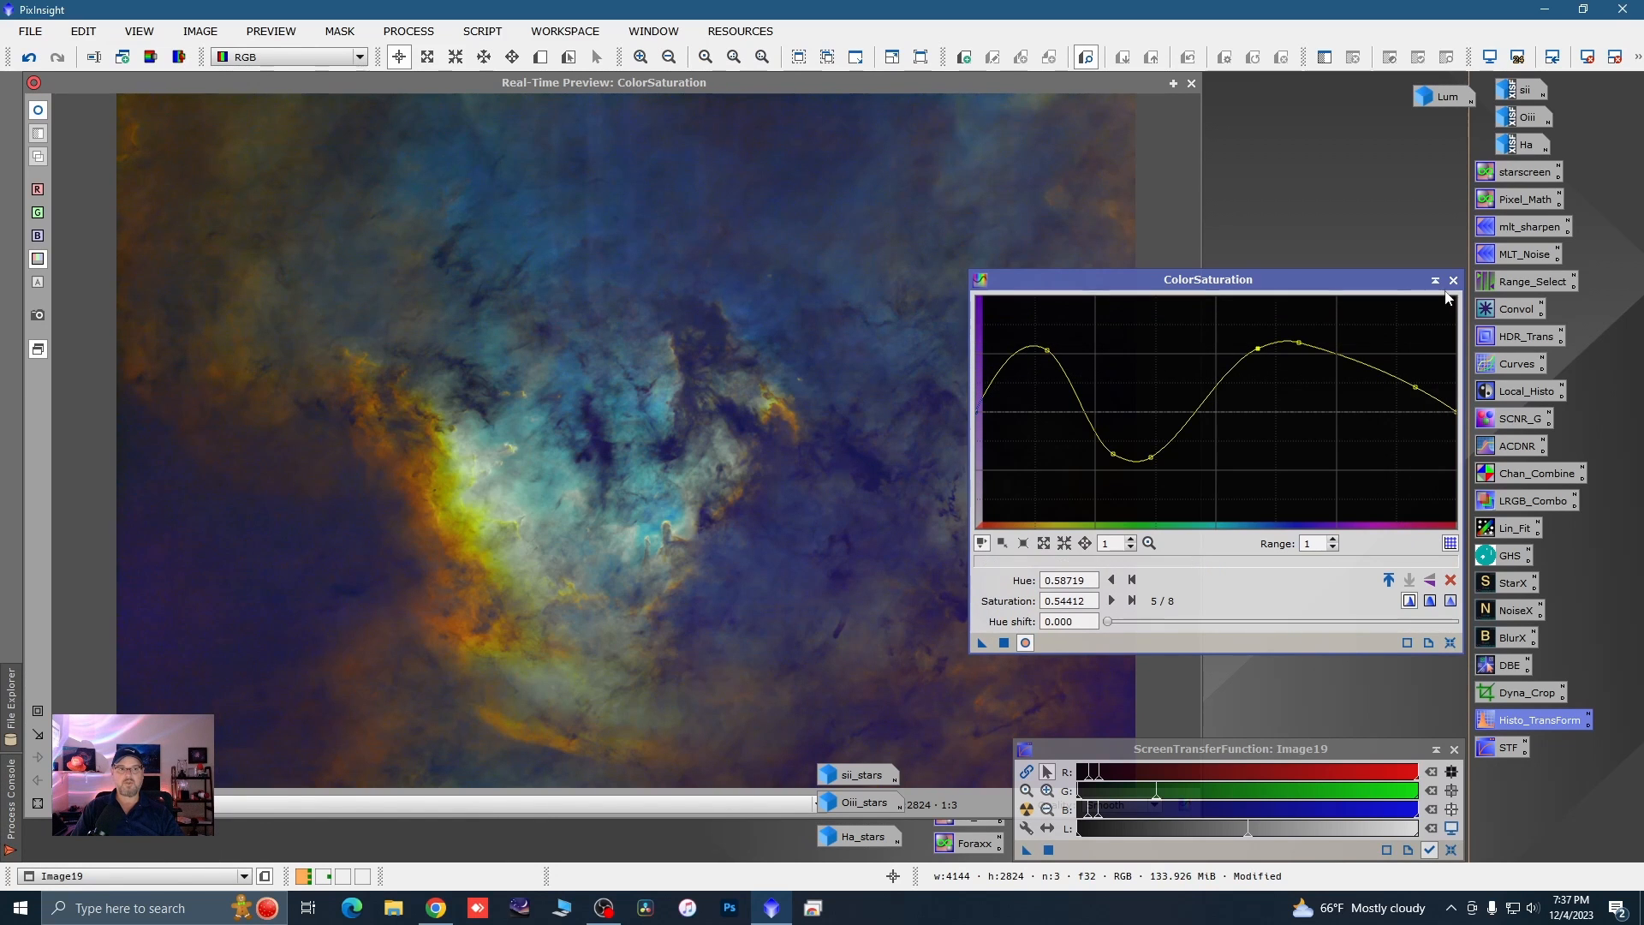
- Close ColorSaturation and its real-time preview, and inspect the saturated nebula up close
{"action": "left_click", "coordinate": [1454, 281]}
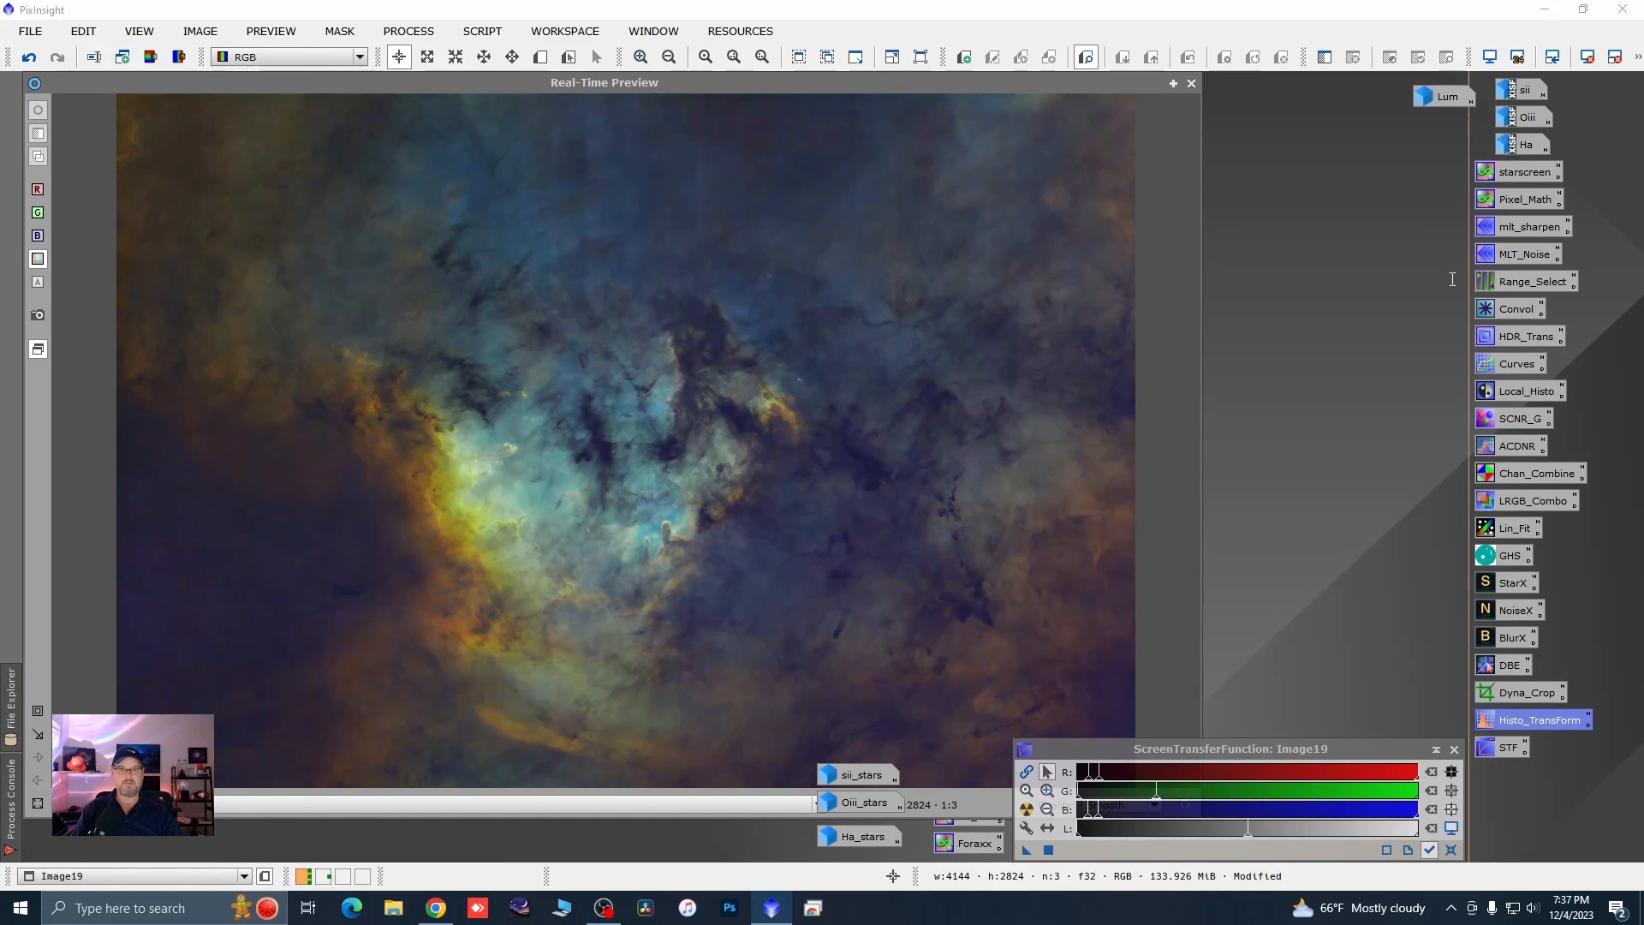
{"action": "left_click", "coordinate": [1192, 83]}
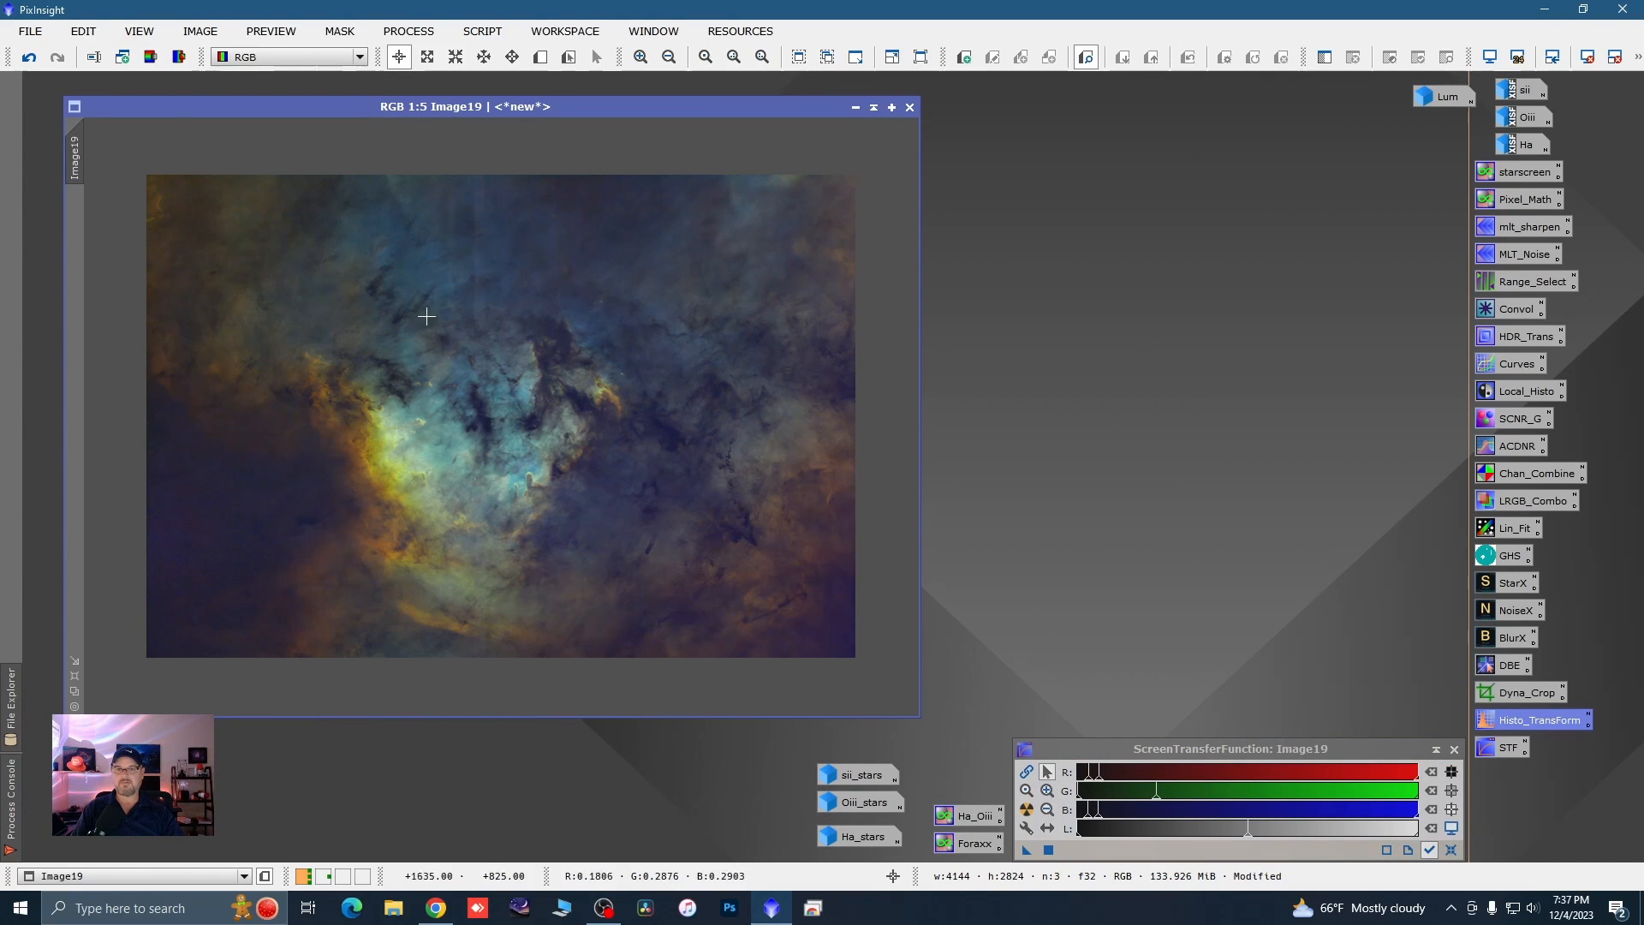
{"action": "scroll", "coordinate": [426, 317], "scroll_direction": "up", "scroll_amount": 4}
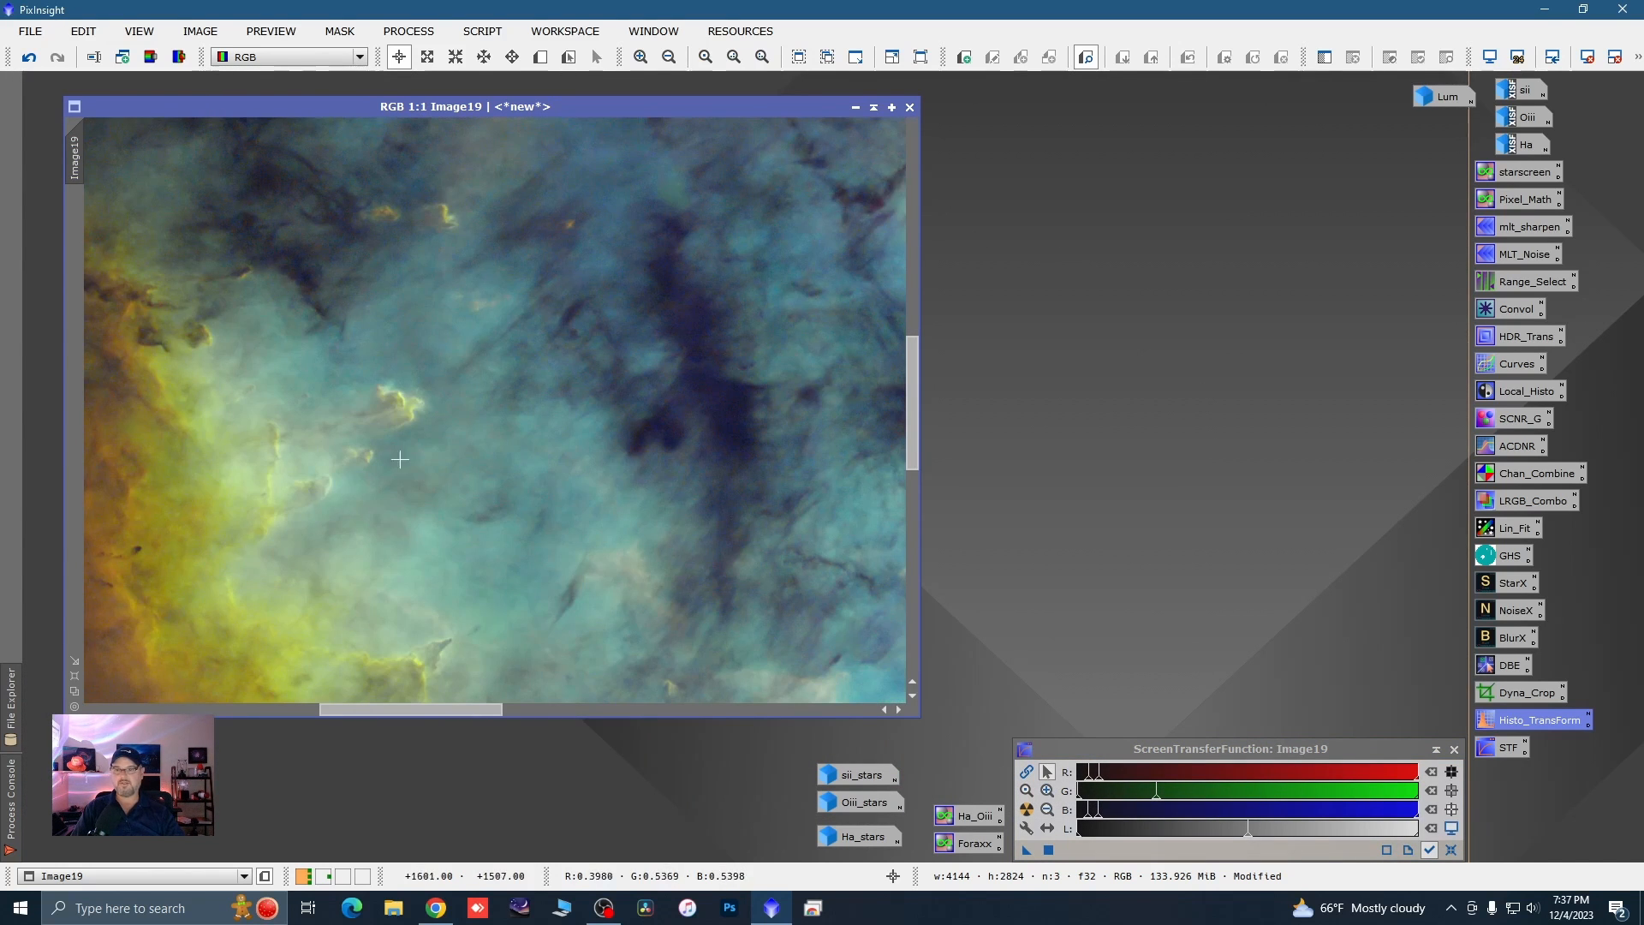
{"action": "scroll", "coordinate": [454, 427], "scroll_direction": "down", "scroll_amount": 3}
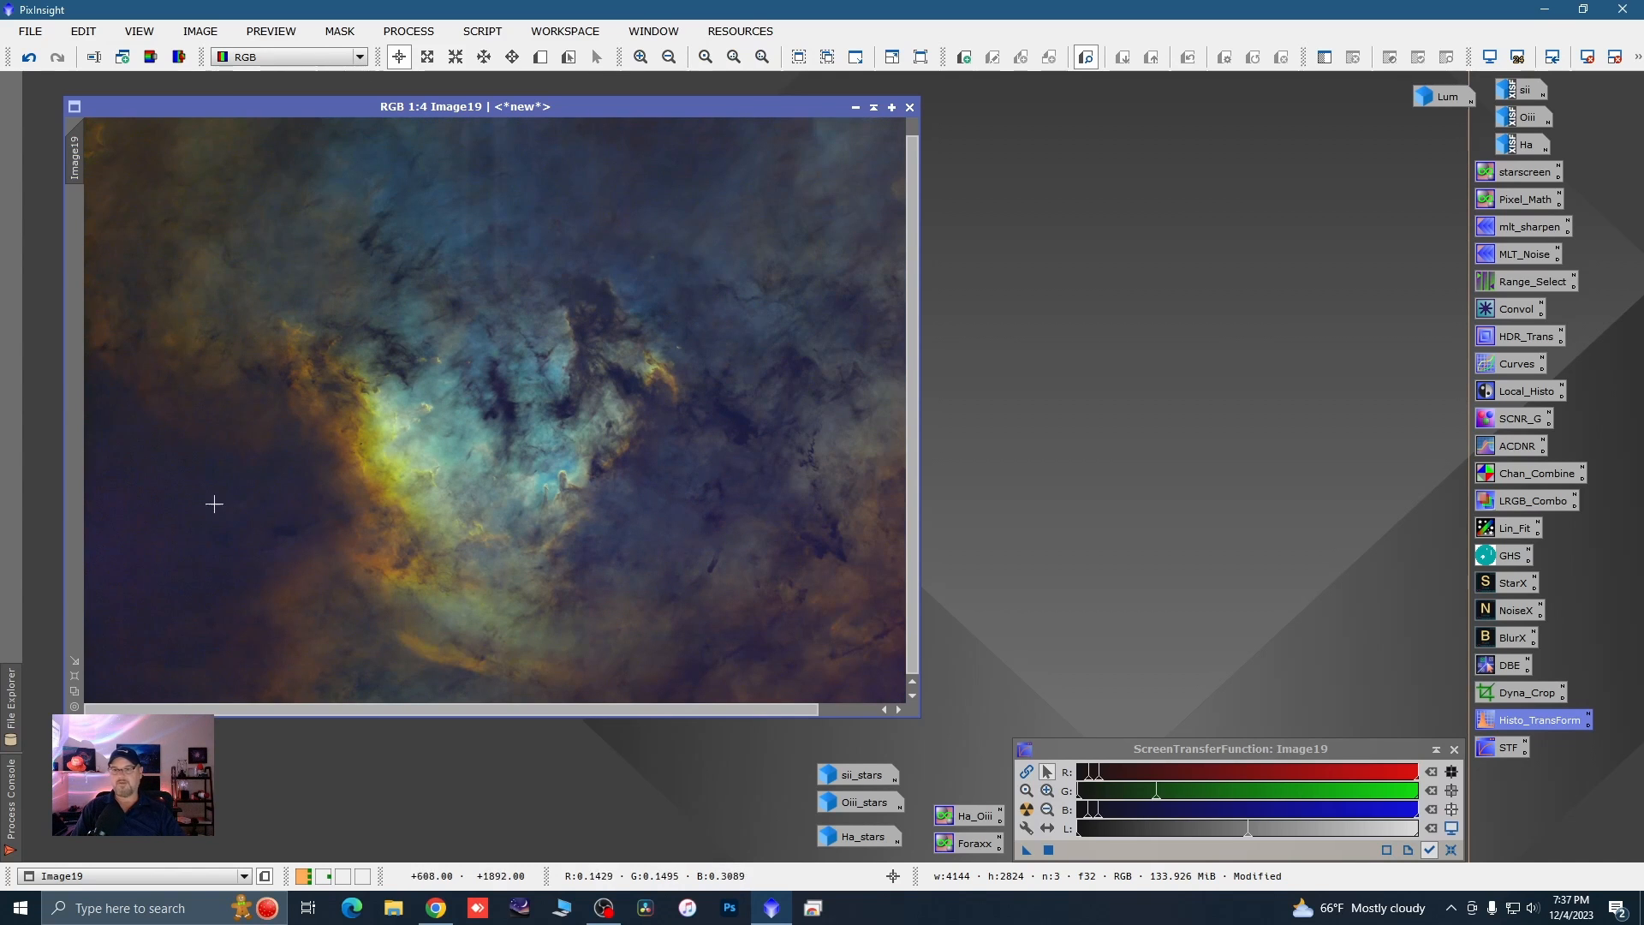
- Open CurvesTransformation with a real-time preview and add an RGB/K point at about input 0.116, output 0.085
{"action": "double_click", "coordinate": [1498, 366]}
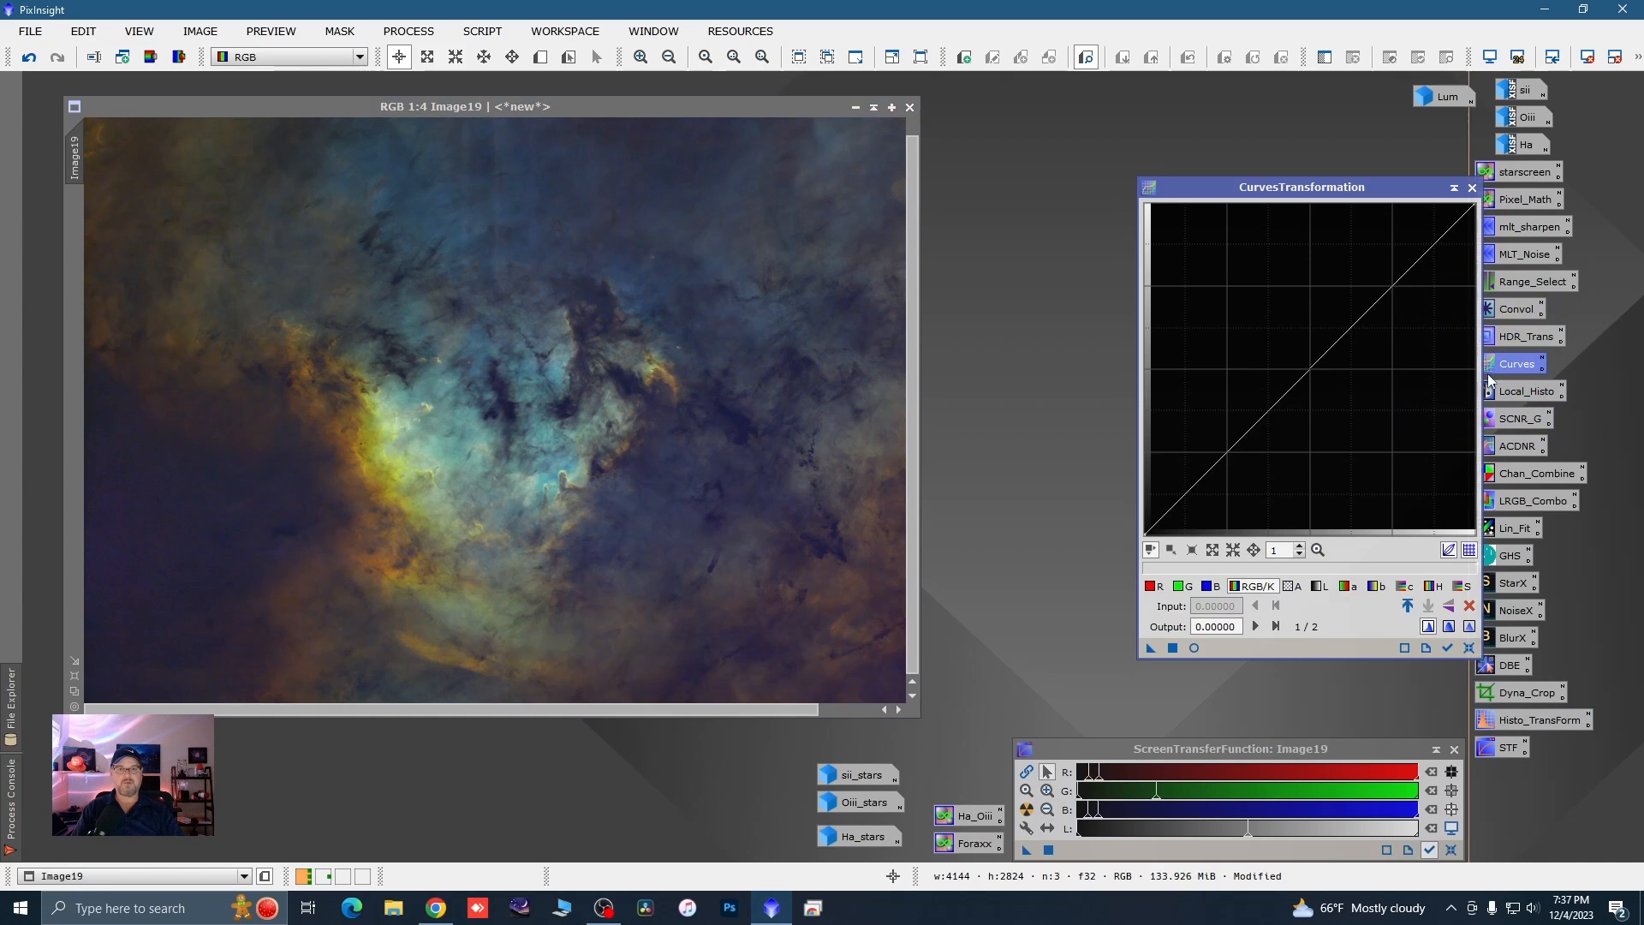
{"action": "left_click", "coordinate": [1195, 648]}
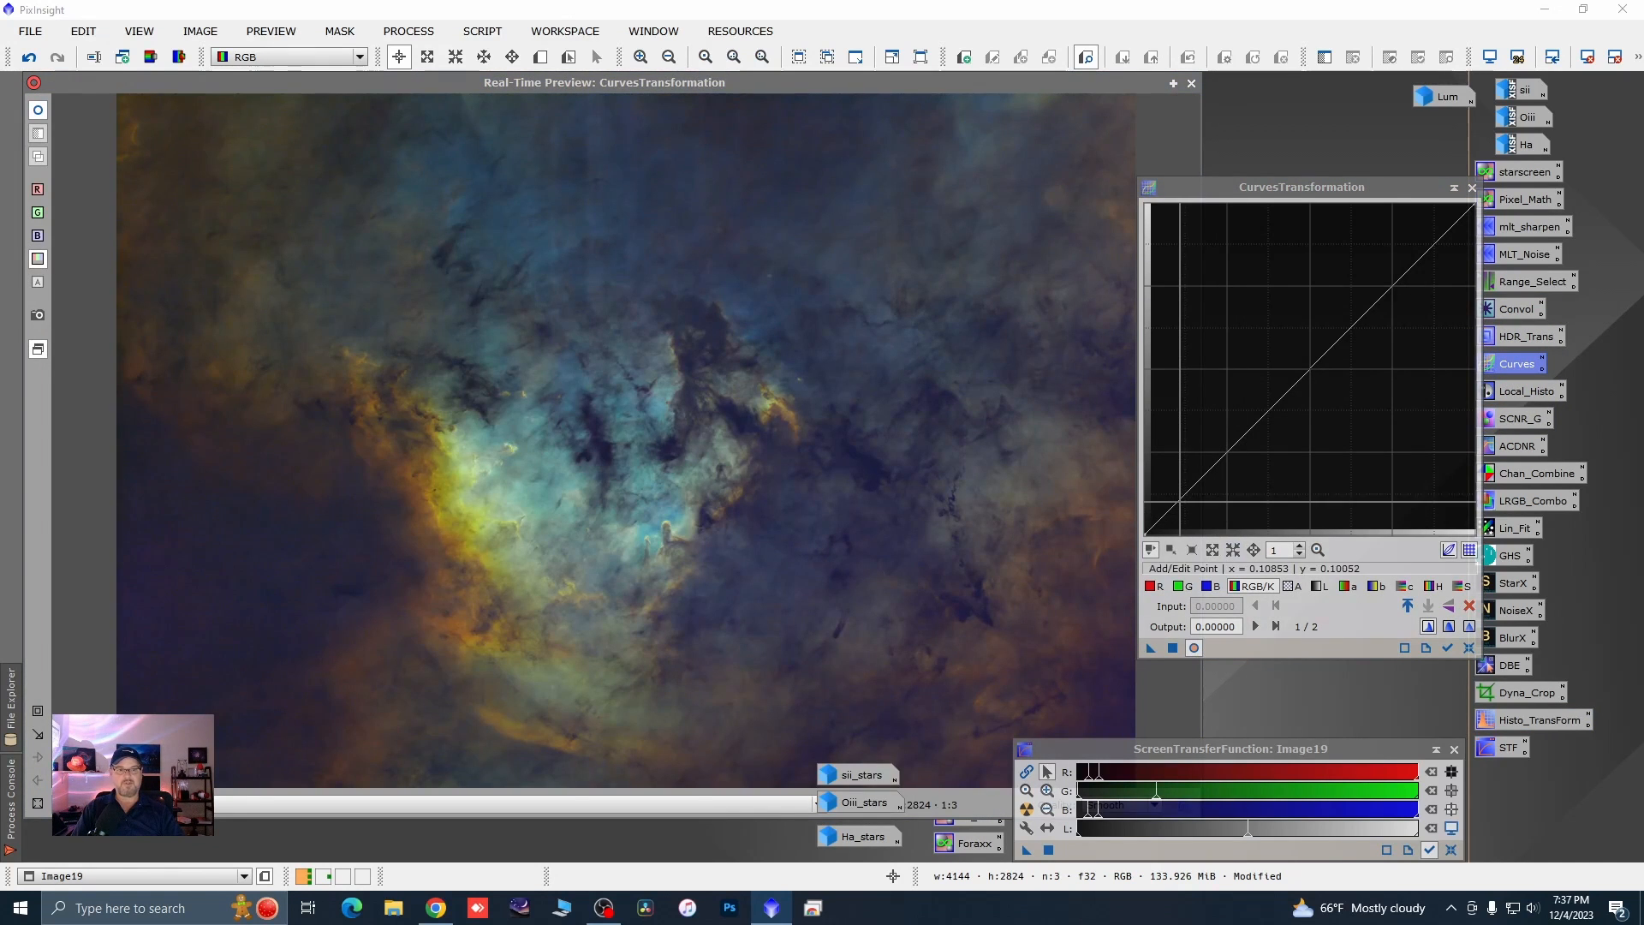
{"action": "left_click_drag", "start_coordinate": [162, 609], "coordinate": [160, 635]}
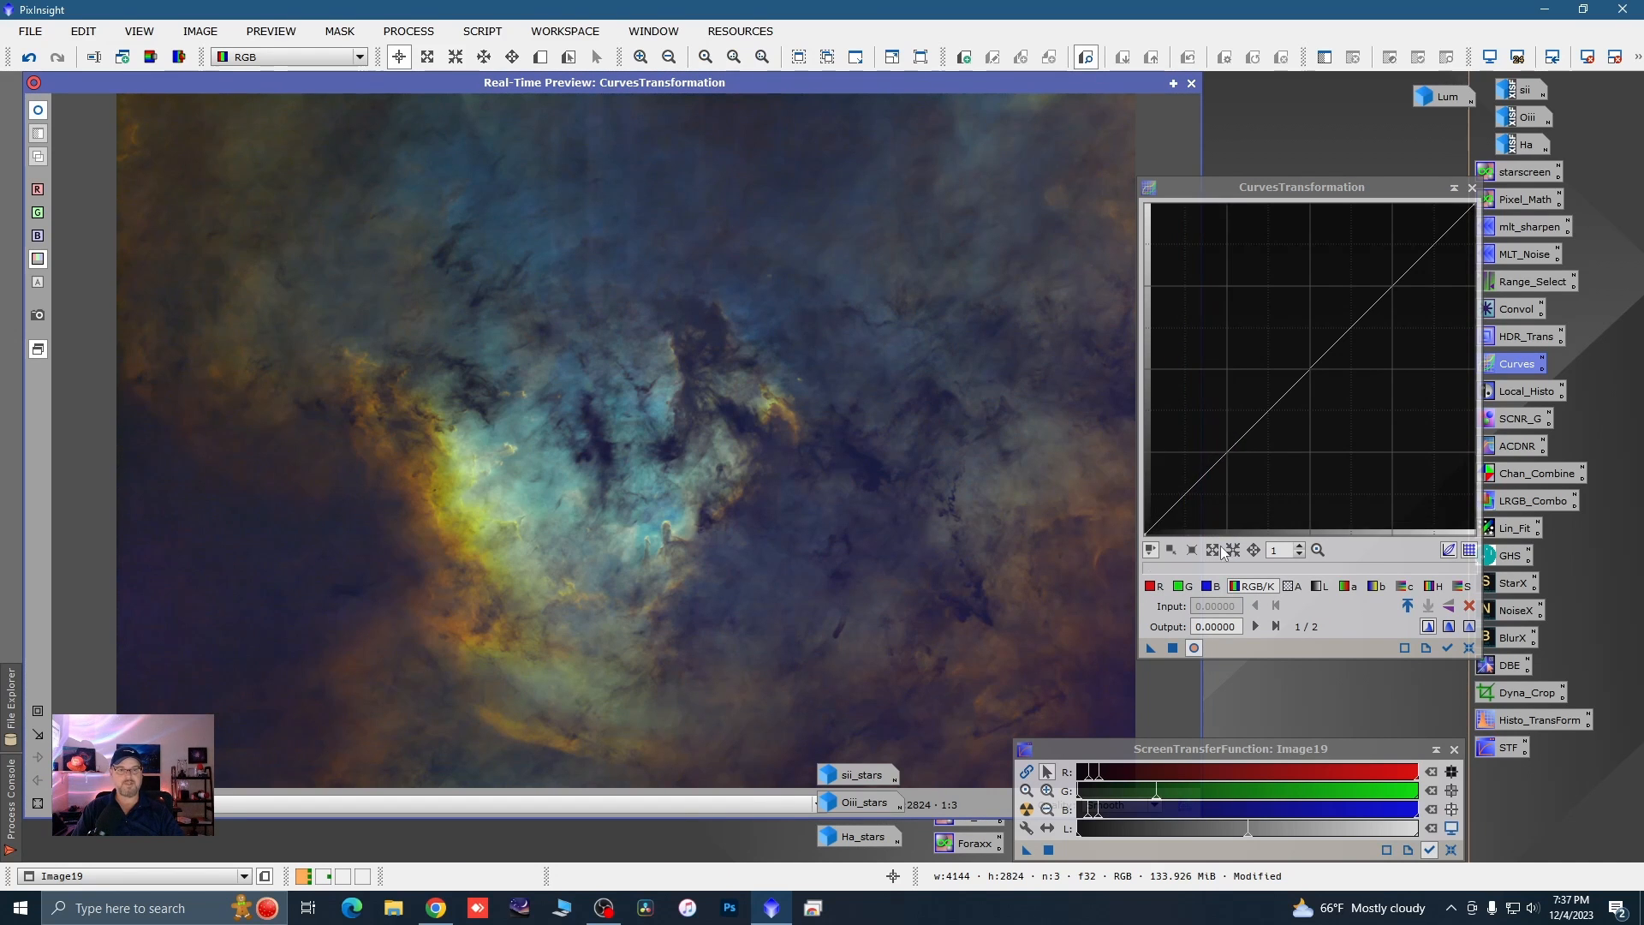
{"action": "left_click", "coordinate": [1181, 500]}
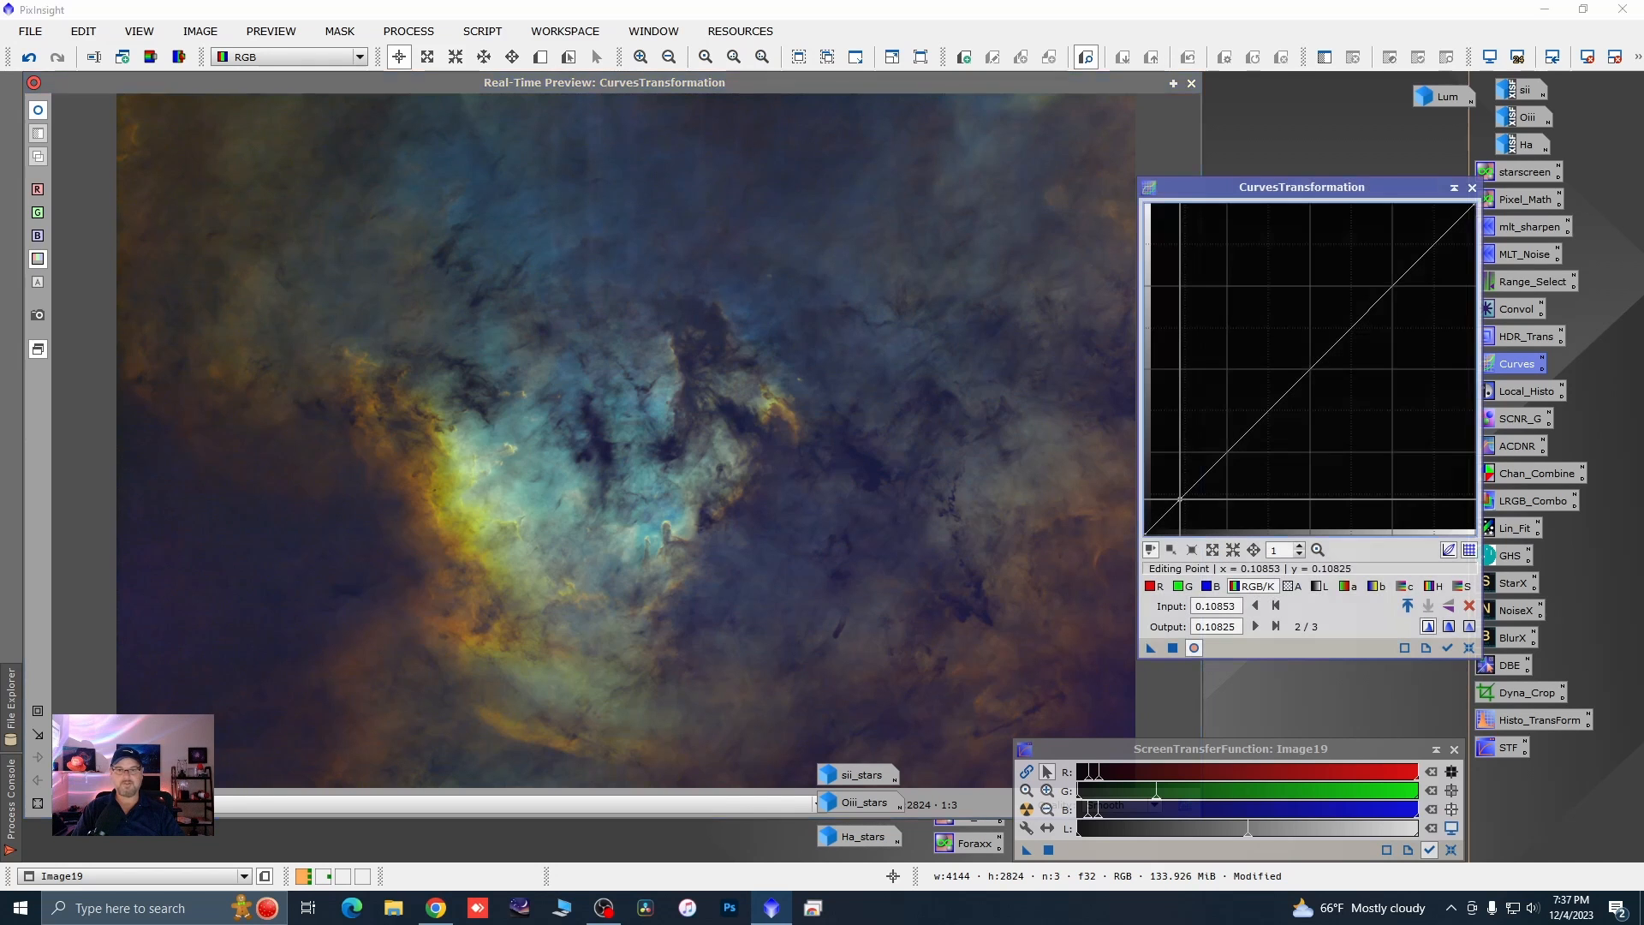
{"action": "mouse_move", "coordinate": [1180, 501]}
{"action": "left_mouse_down"}
{"action": "mouse_move", "coordinate": [1166, 509]}
{"action": "mouse_move", "coordinate": [1184, 507]}
{"action": "left_mouse_up"}
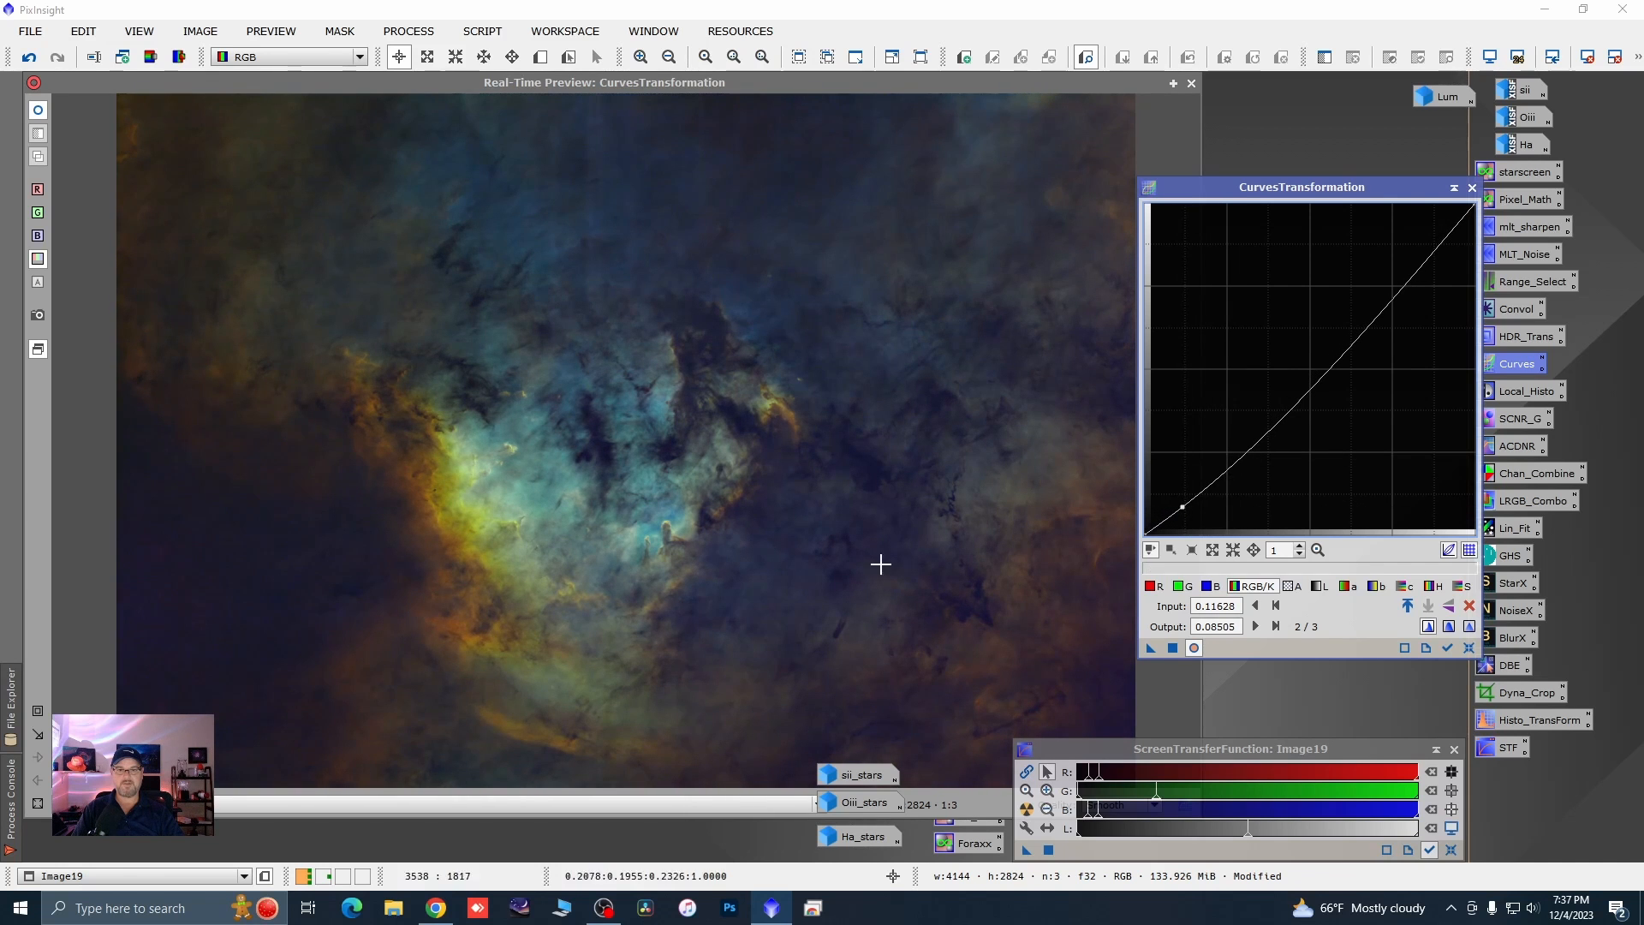
{"action": "left_click", "coordinate": [802, 576]}
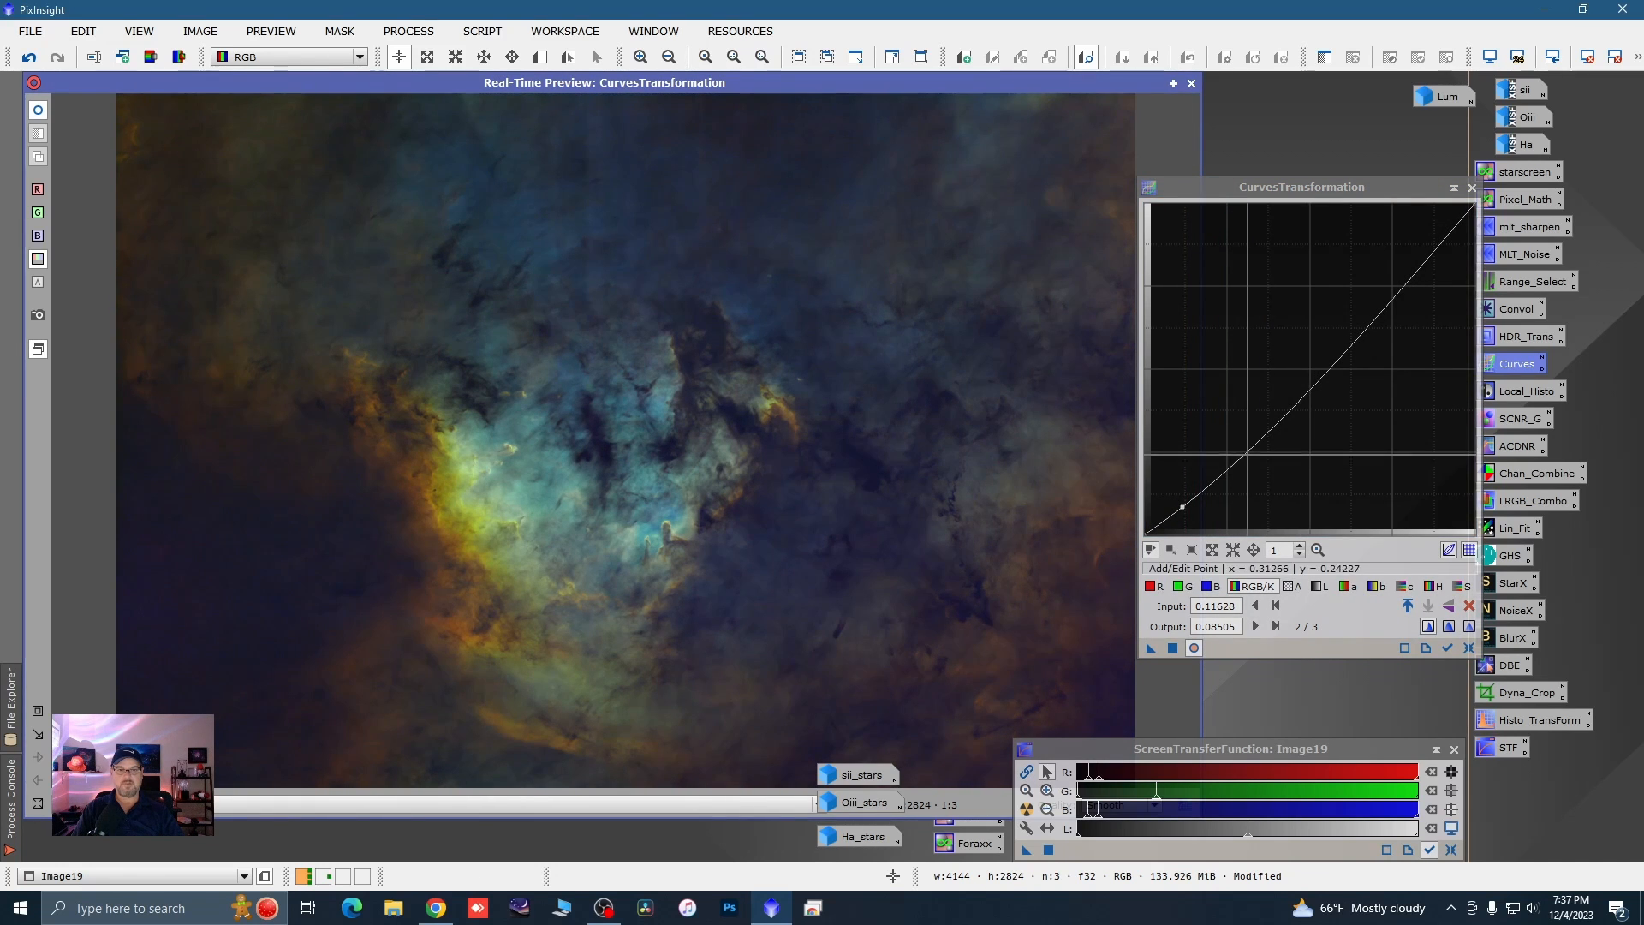
- Add RGB/K curve points at about 0.331/0.304 and 0.576/0.549, and compare the preview with the original
{"action": "left_click", "coordinate": [1250, 448]}
{"action": "left_click_drag", "start_coordinate": [1249, 448], "coordinate": [1253, 433]}
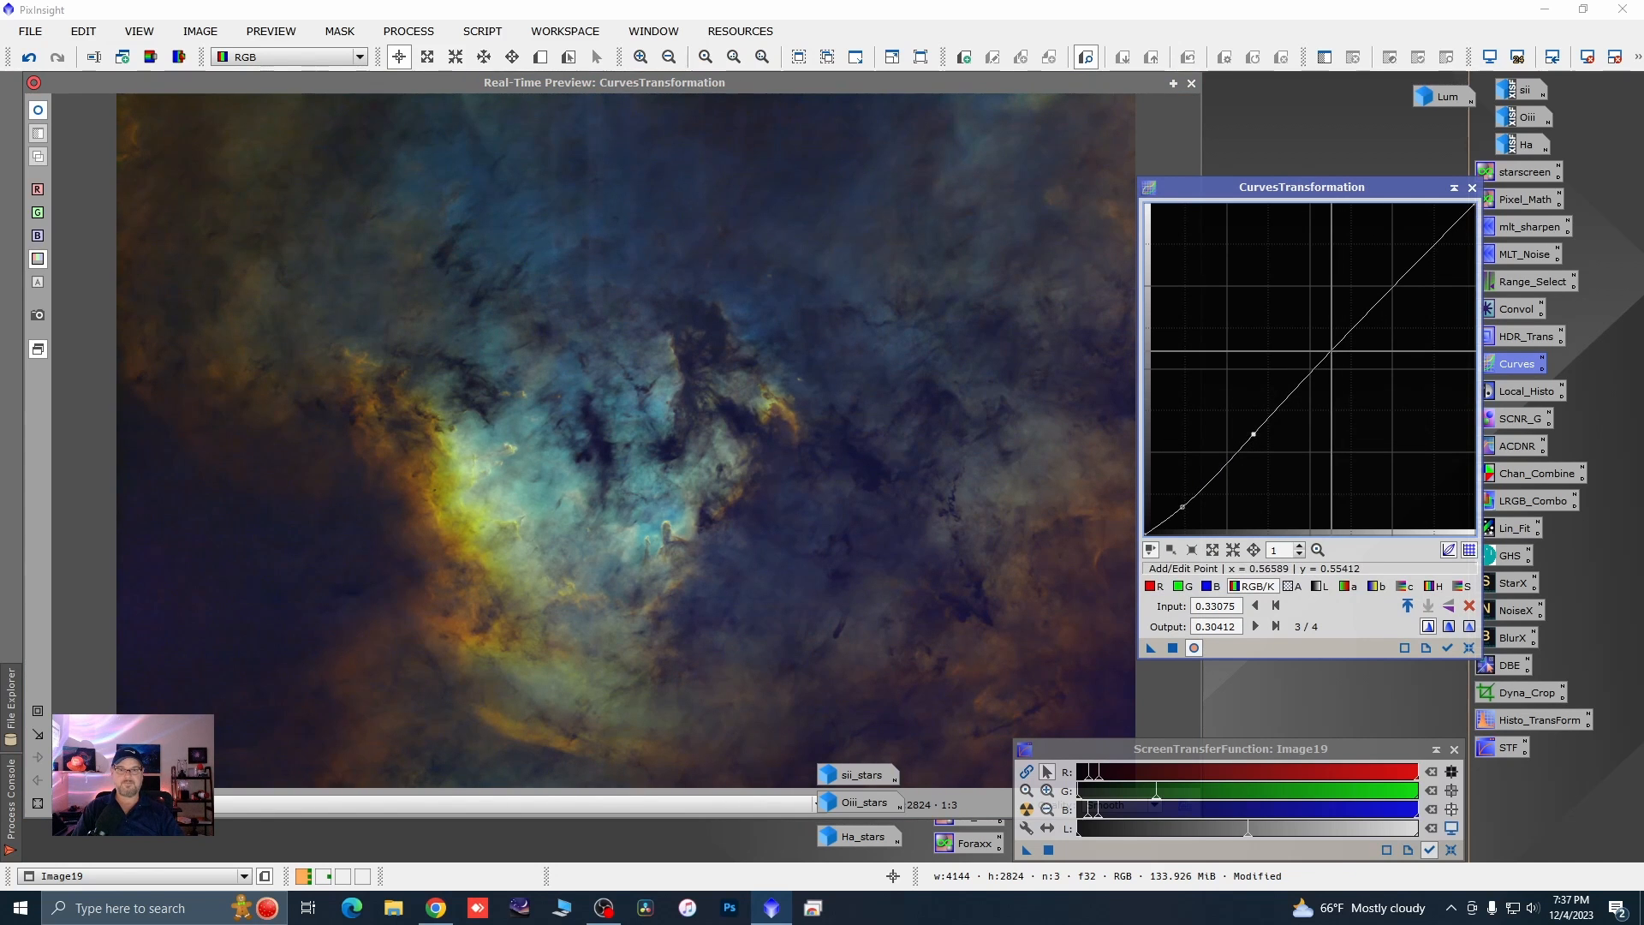
{"action": "left_click_drag", "start_coordinate": [1333, 351], "coordinate": [1335, 353]}
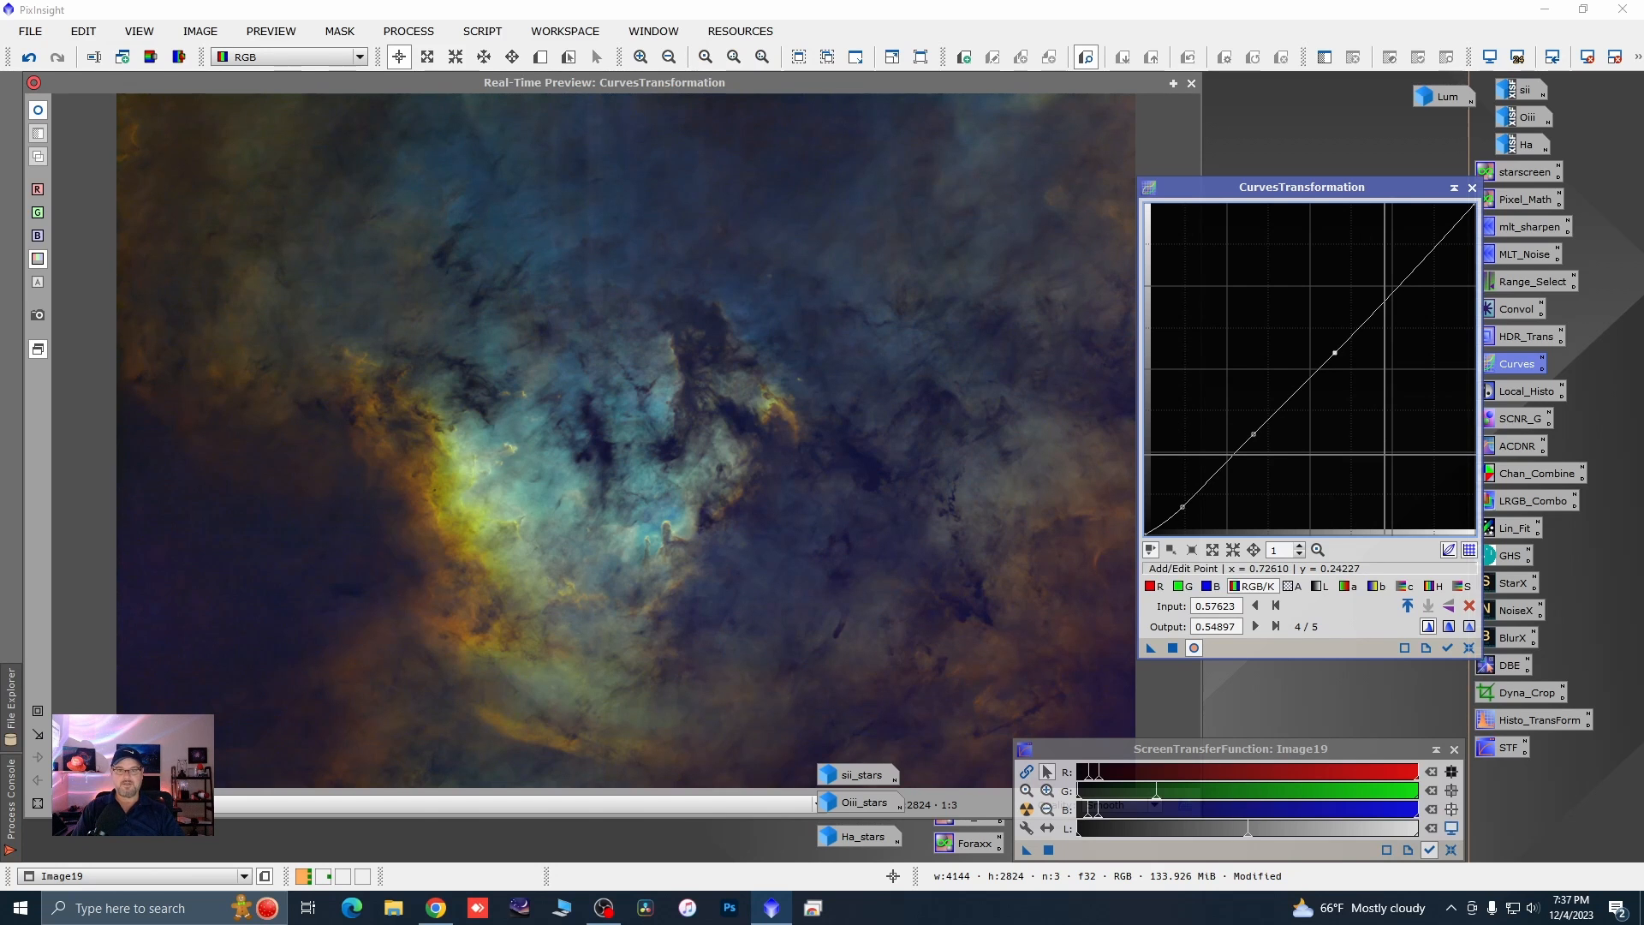
{"action": "left_click", "coordinate": [38, 111]}
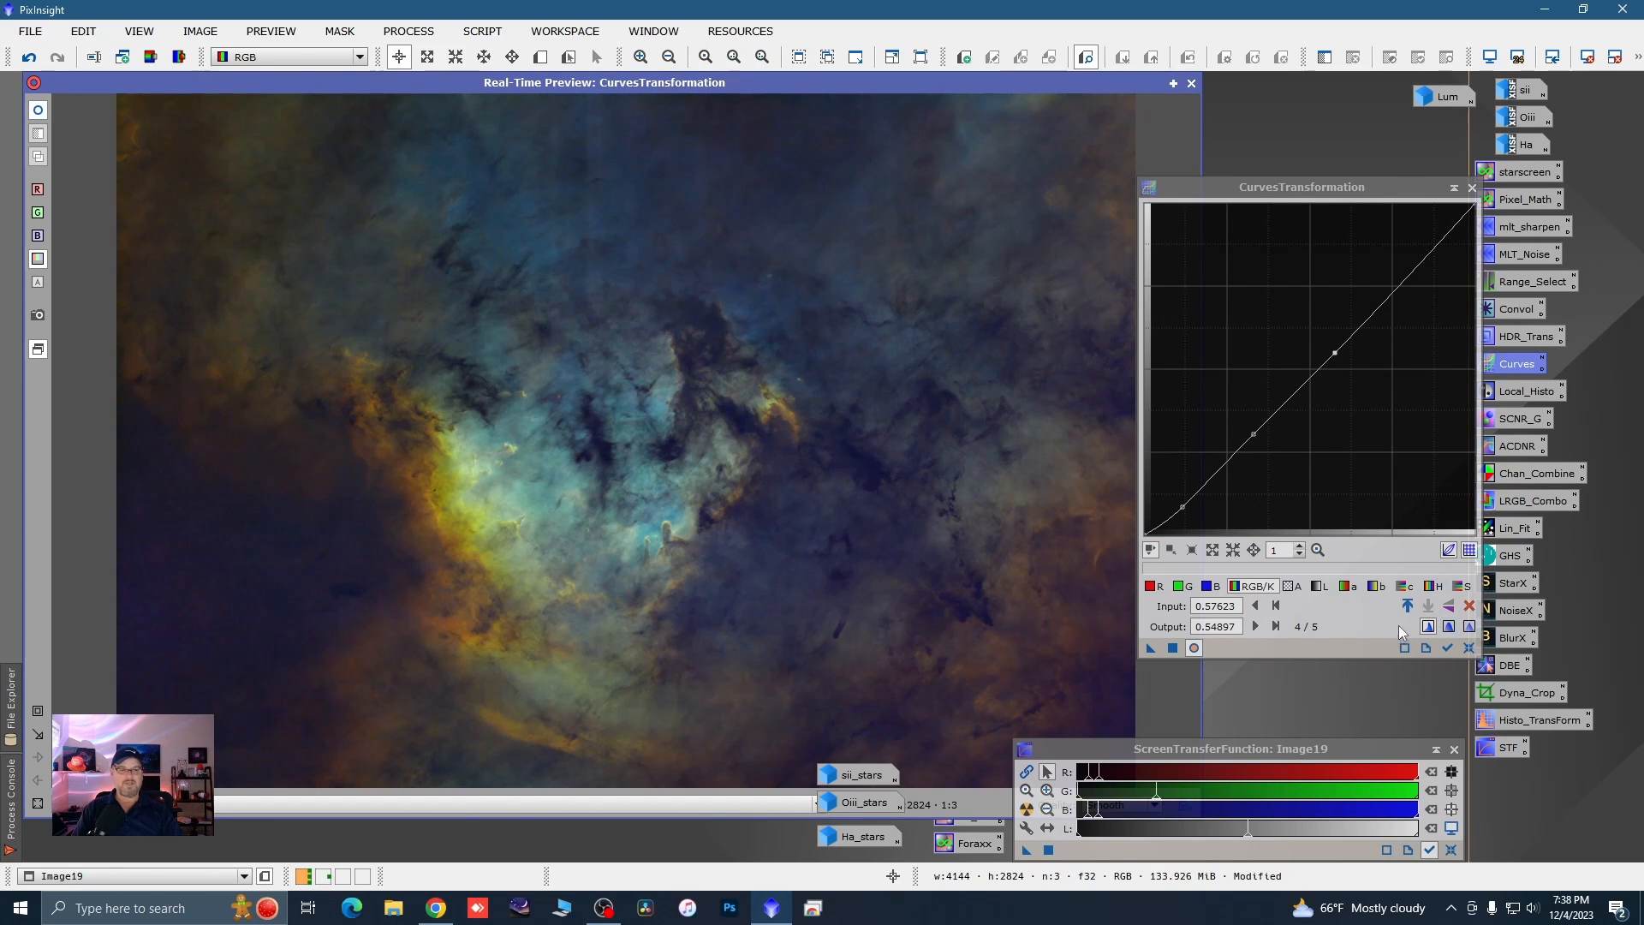
- Apply the curve with cubic spline interpolation to the image, reset CurvesTransformation, and close it with its preview
{"action": "left_click", "coordinate": [1446, 627]}
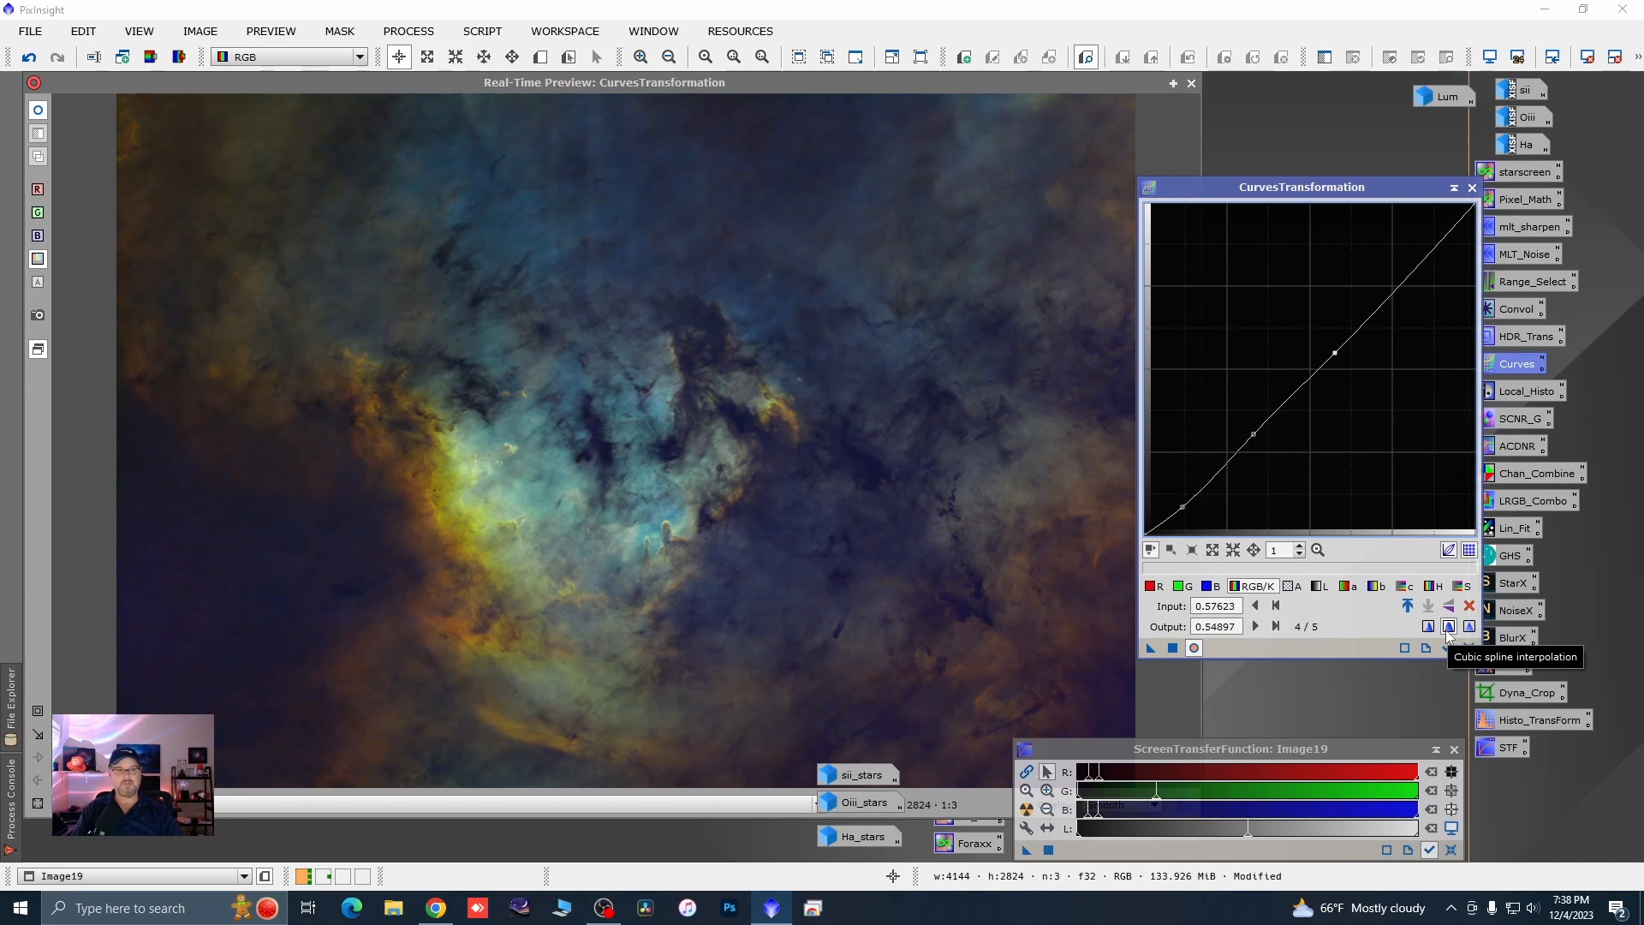
{"action": "left_click", "coordinate": [1173, 649]}
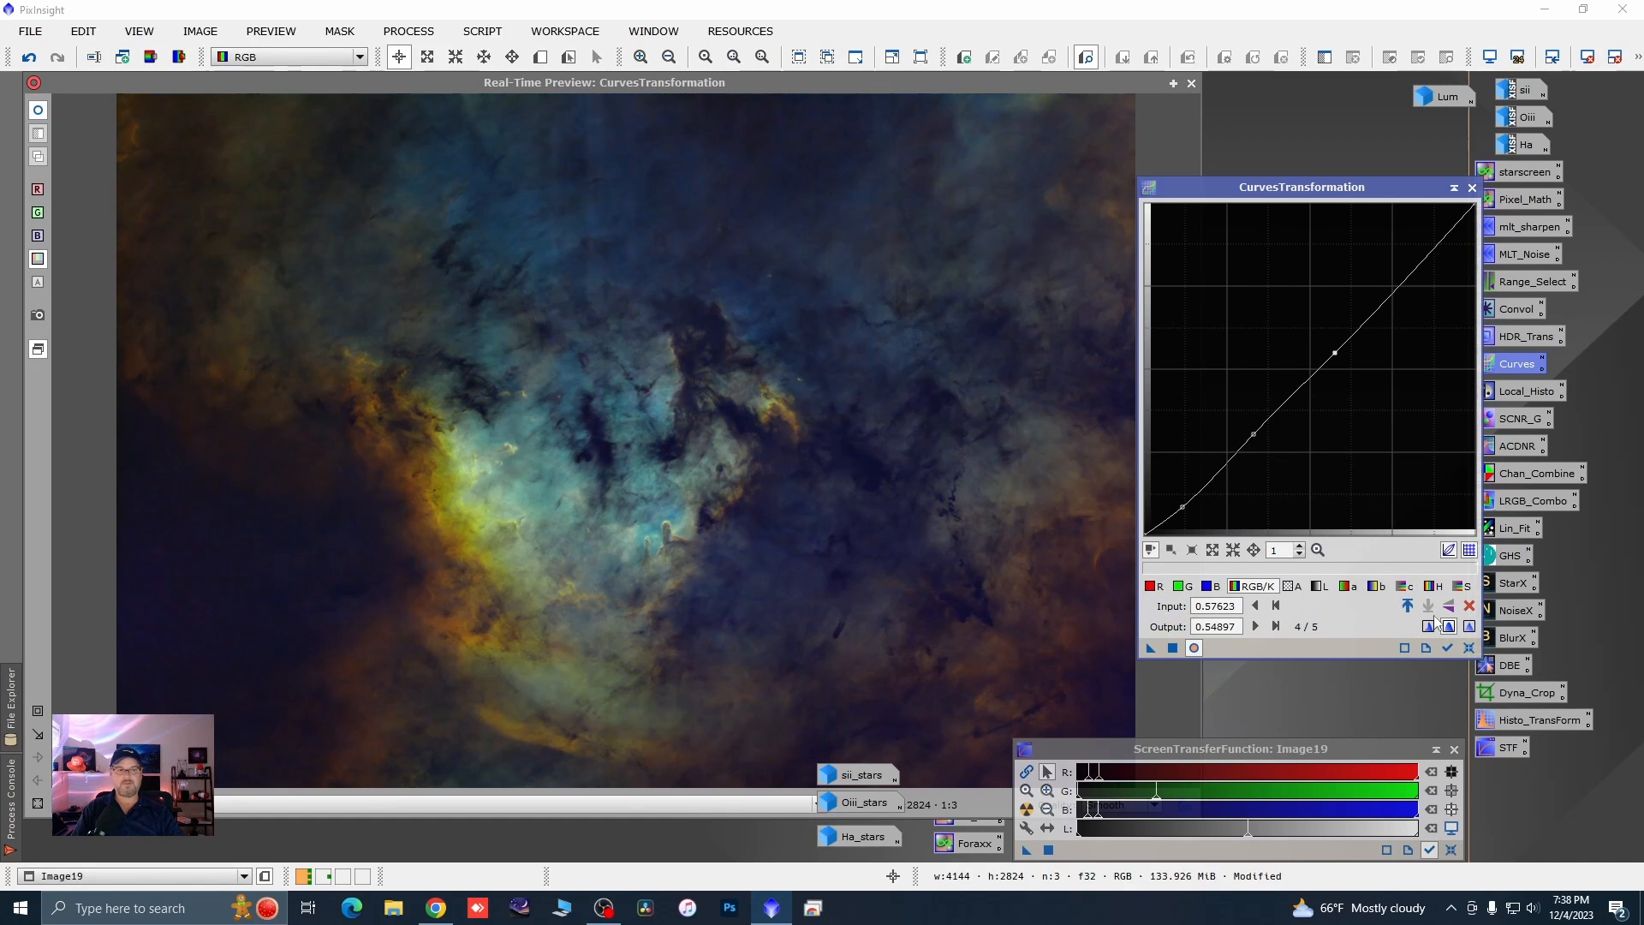
{"action": "left_click", "coordinate": [1470, 648]}
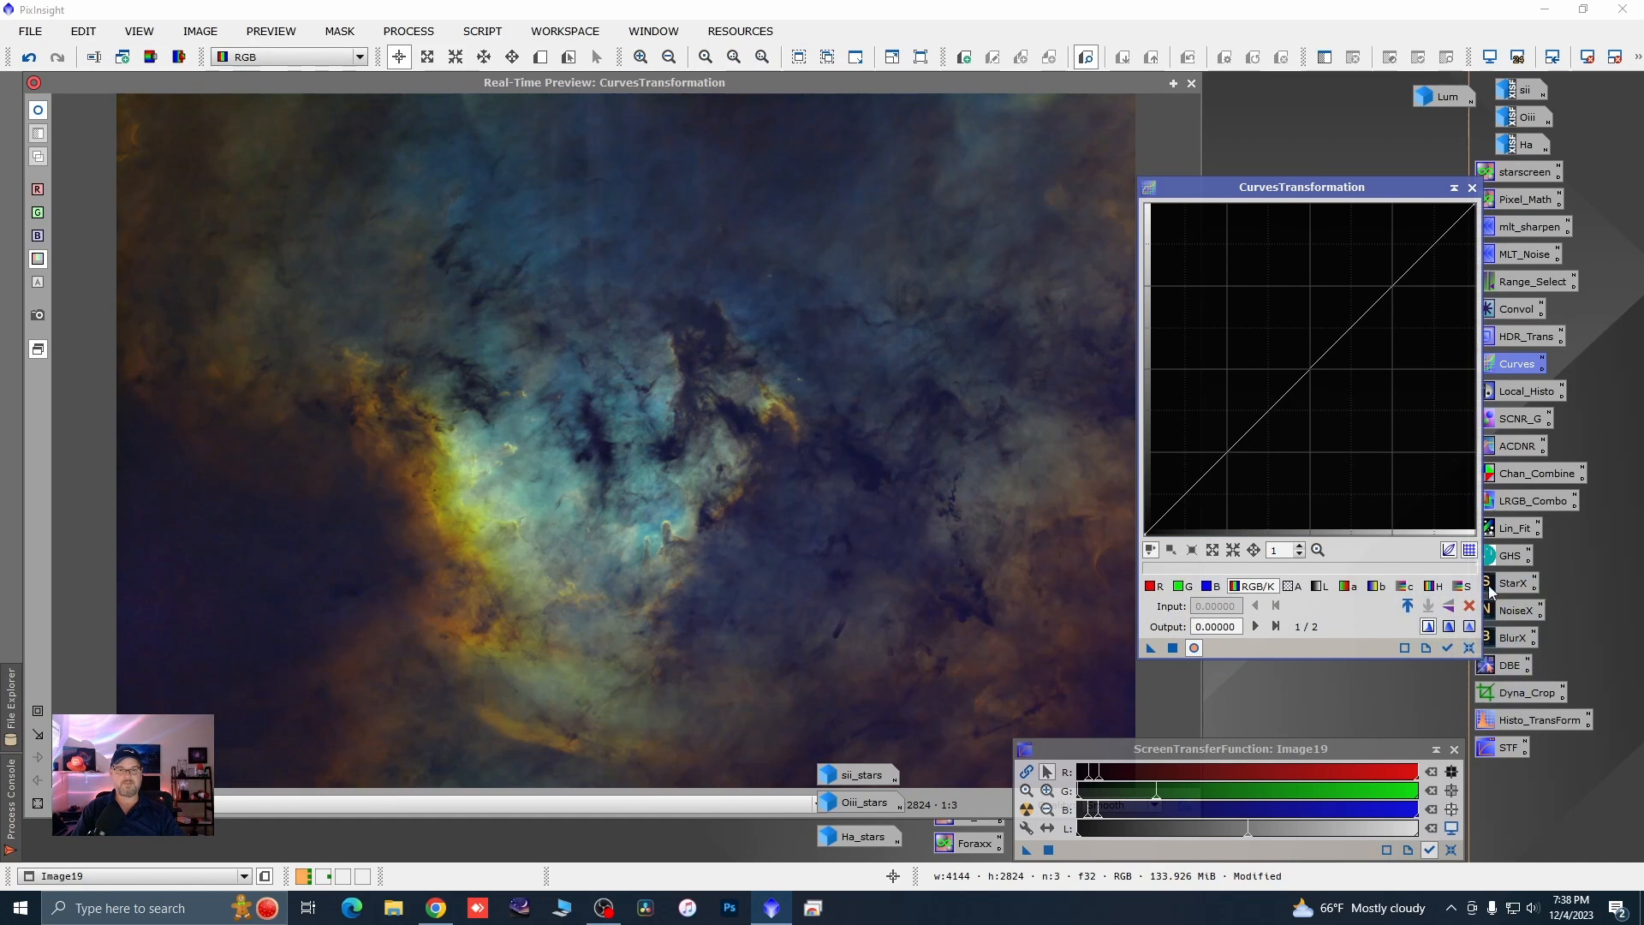
{"action": "left_click", "coordinate": [1472, 188]}
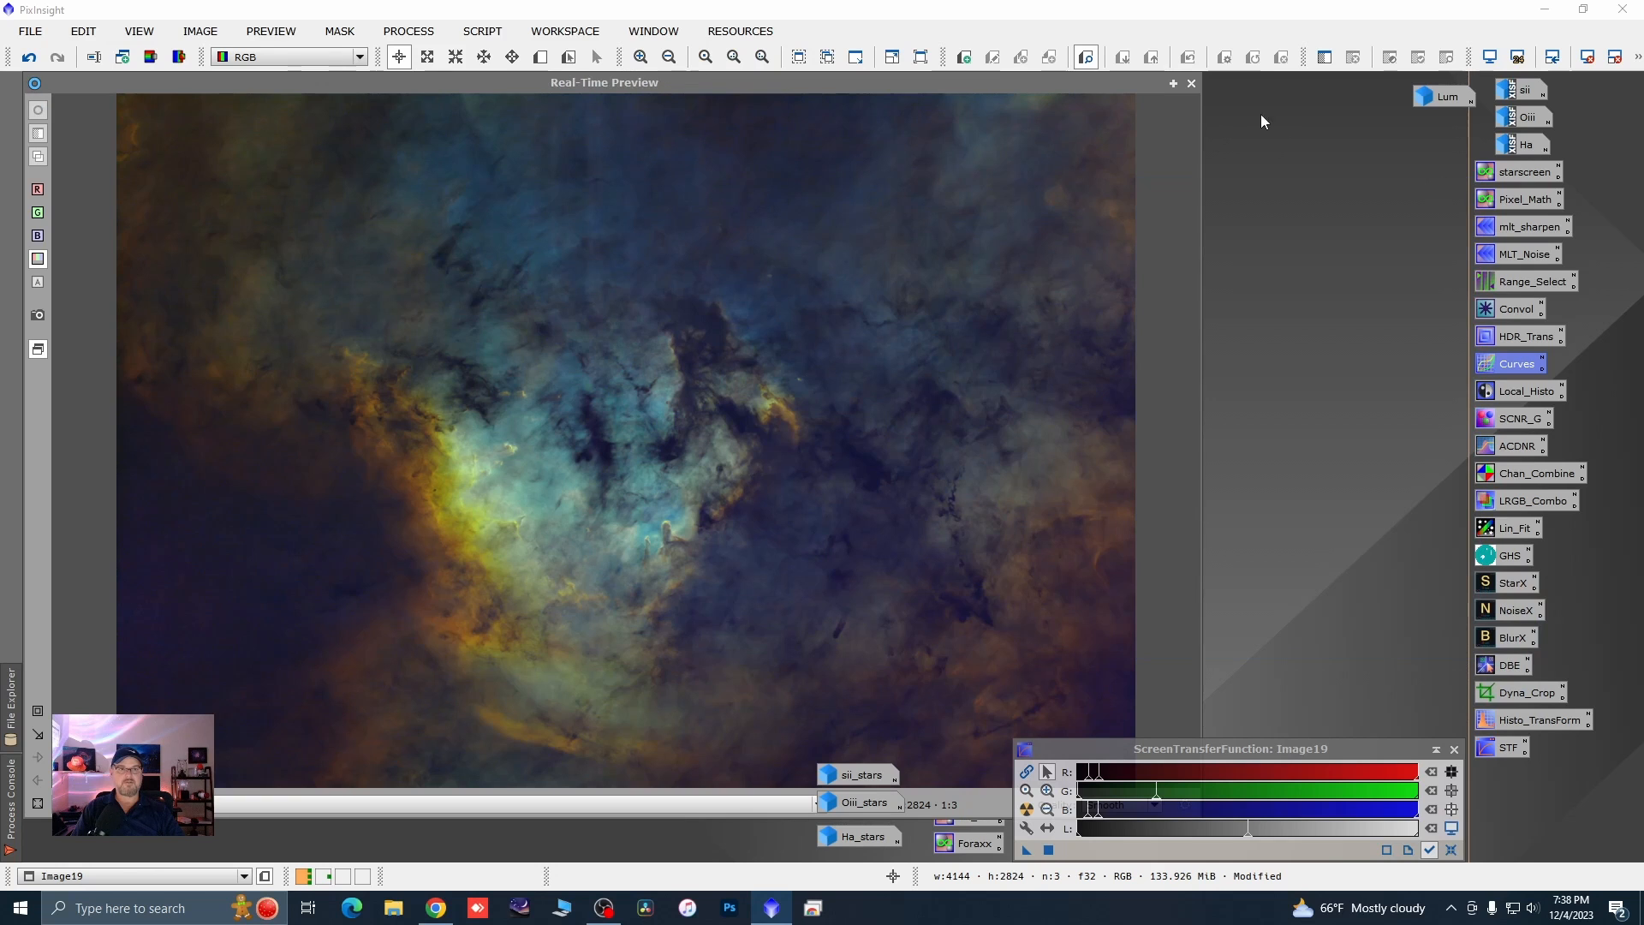
{"action": "left_click", "coordinate": [1192, 84]}
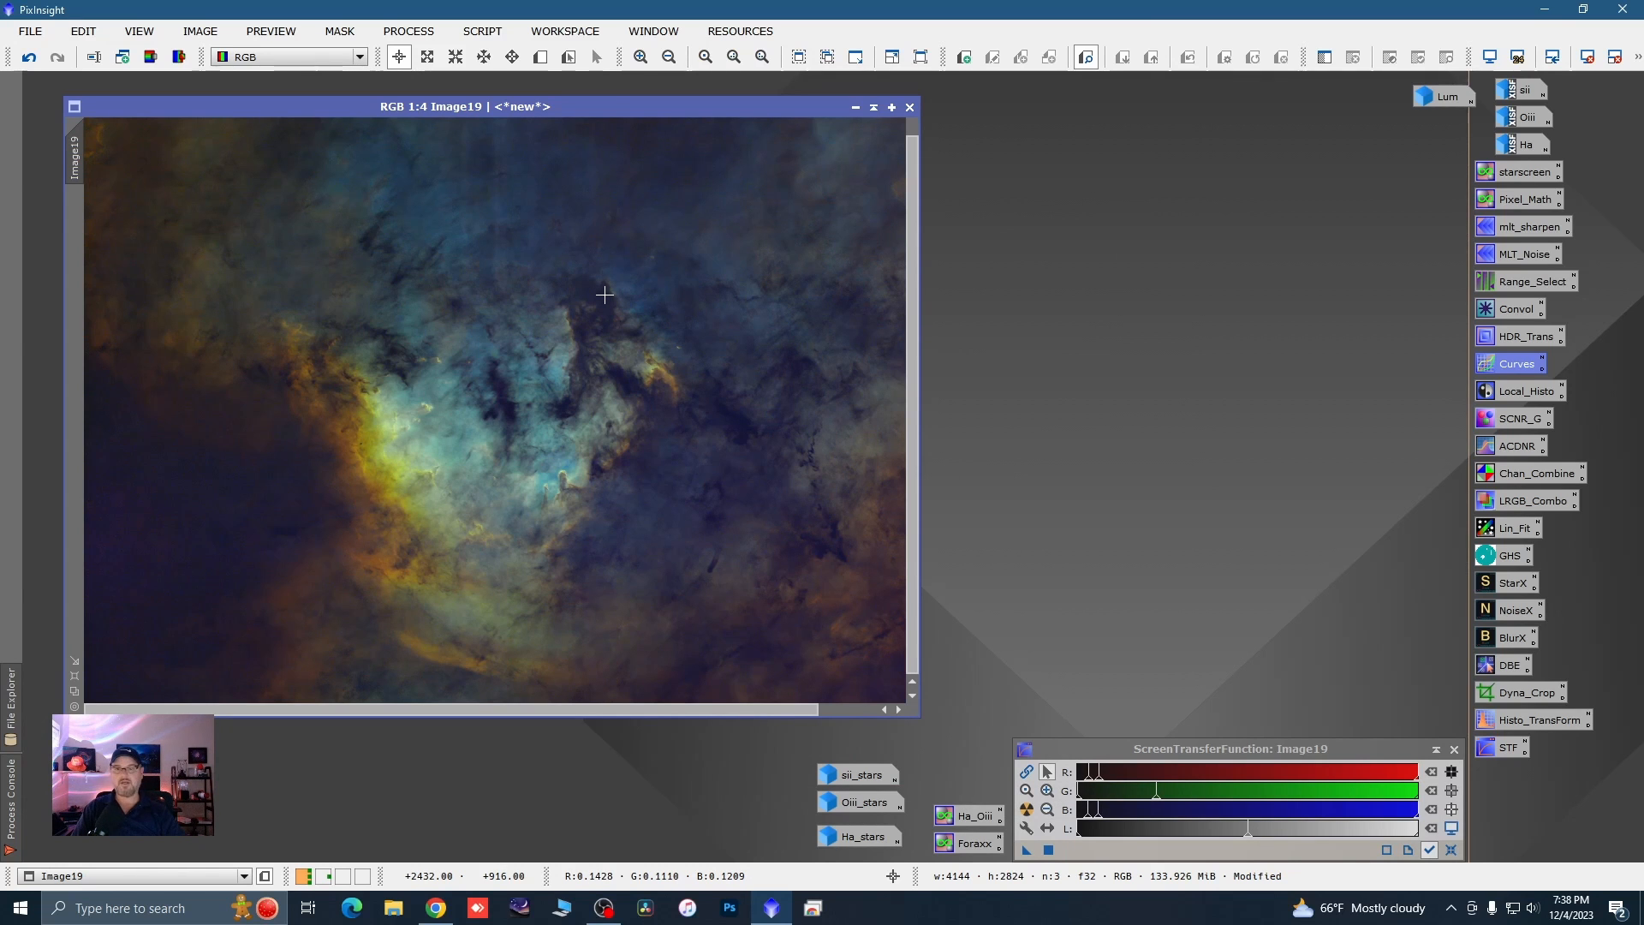
- Examine the color noise in the dark blue area and open Convolution with a real-time preview of the image
{"action": "scroll", "coordinate": [466, 212], "scroll_direction": "up", "scroll_amount": 4}
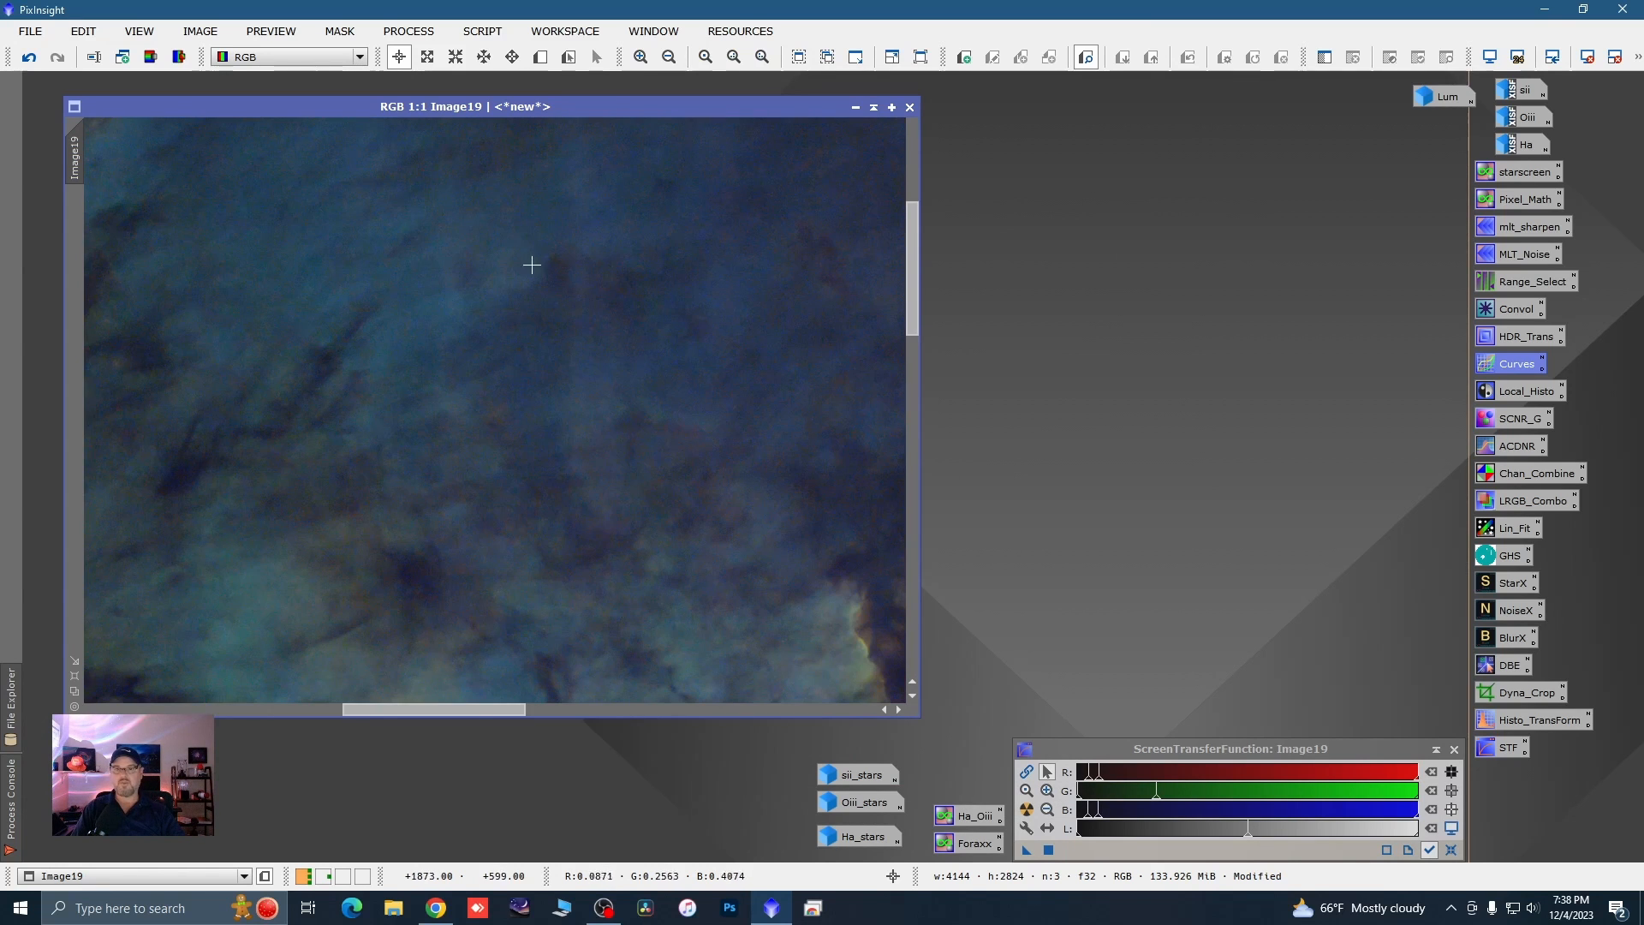
{"action": "scroll", "coordinate": [500, 304], "scroll_direction": "up", "scroll_amount": 4}
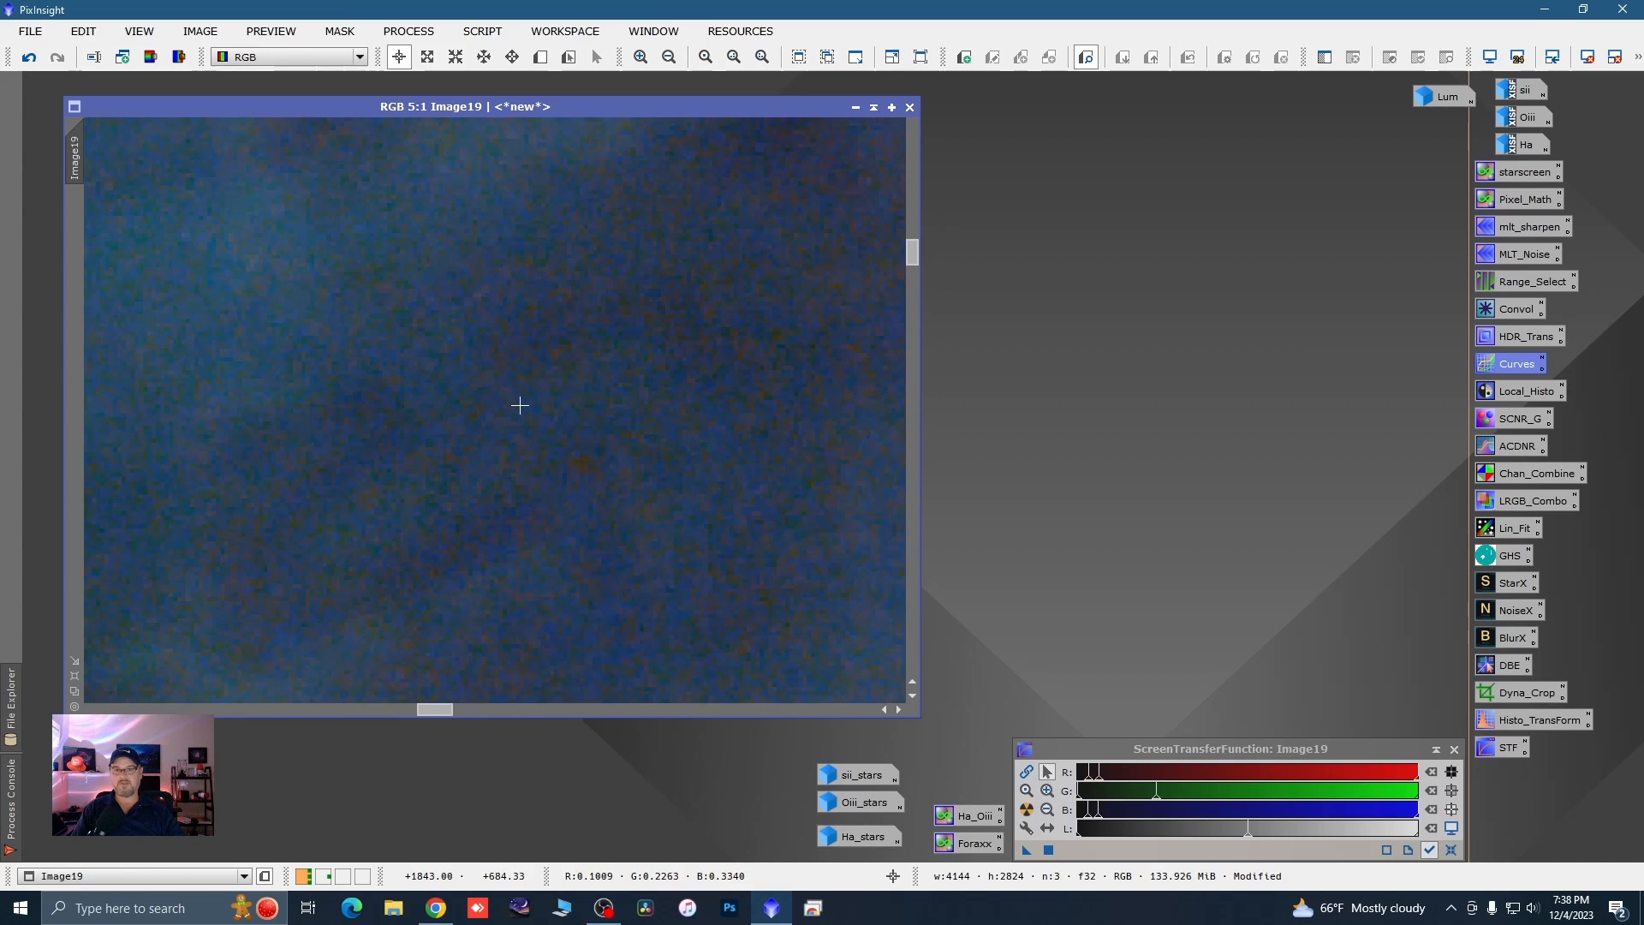
{"action": "scroll", "coordinate": [587, 393], "scroll_direction": "down", "scroll_amount": 8}
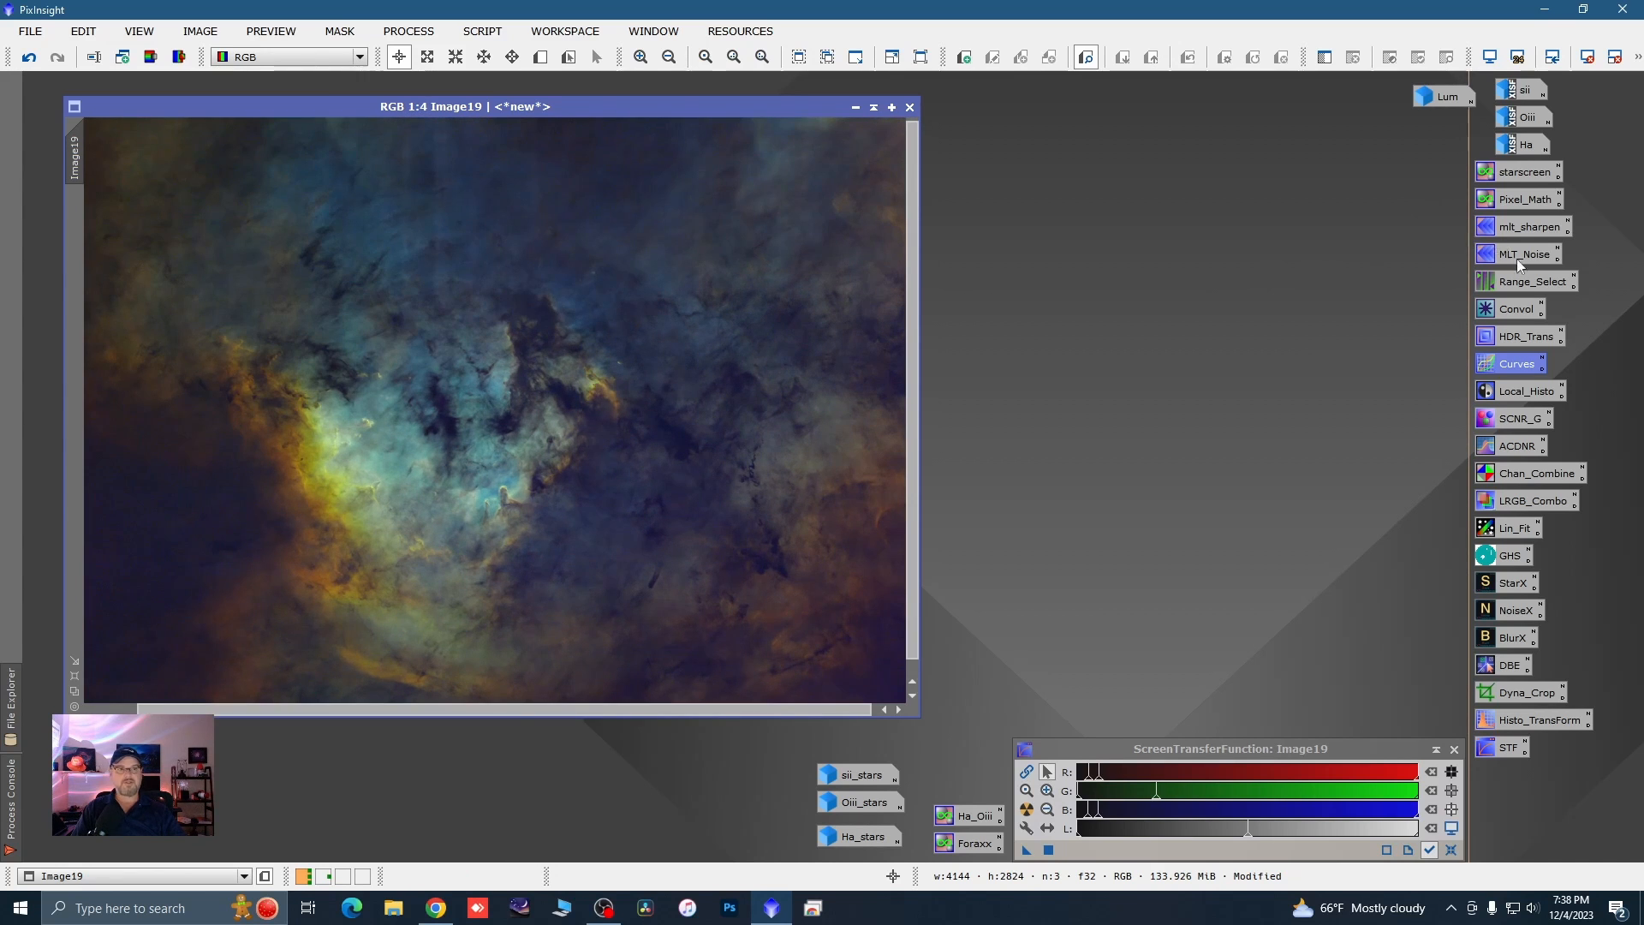
{"action": "double_click", "coordinate": [1509, 306]}
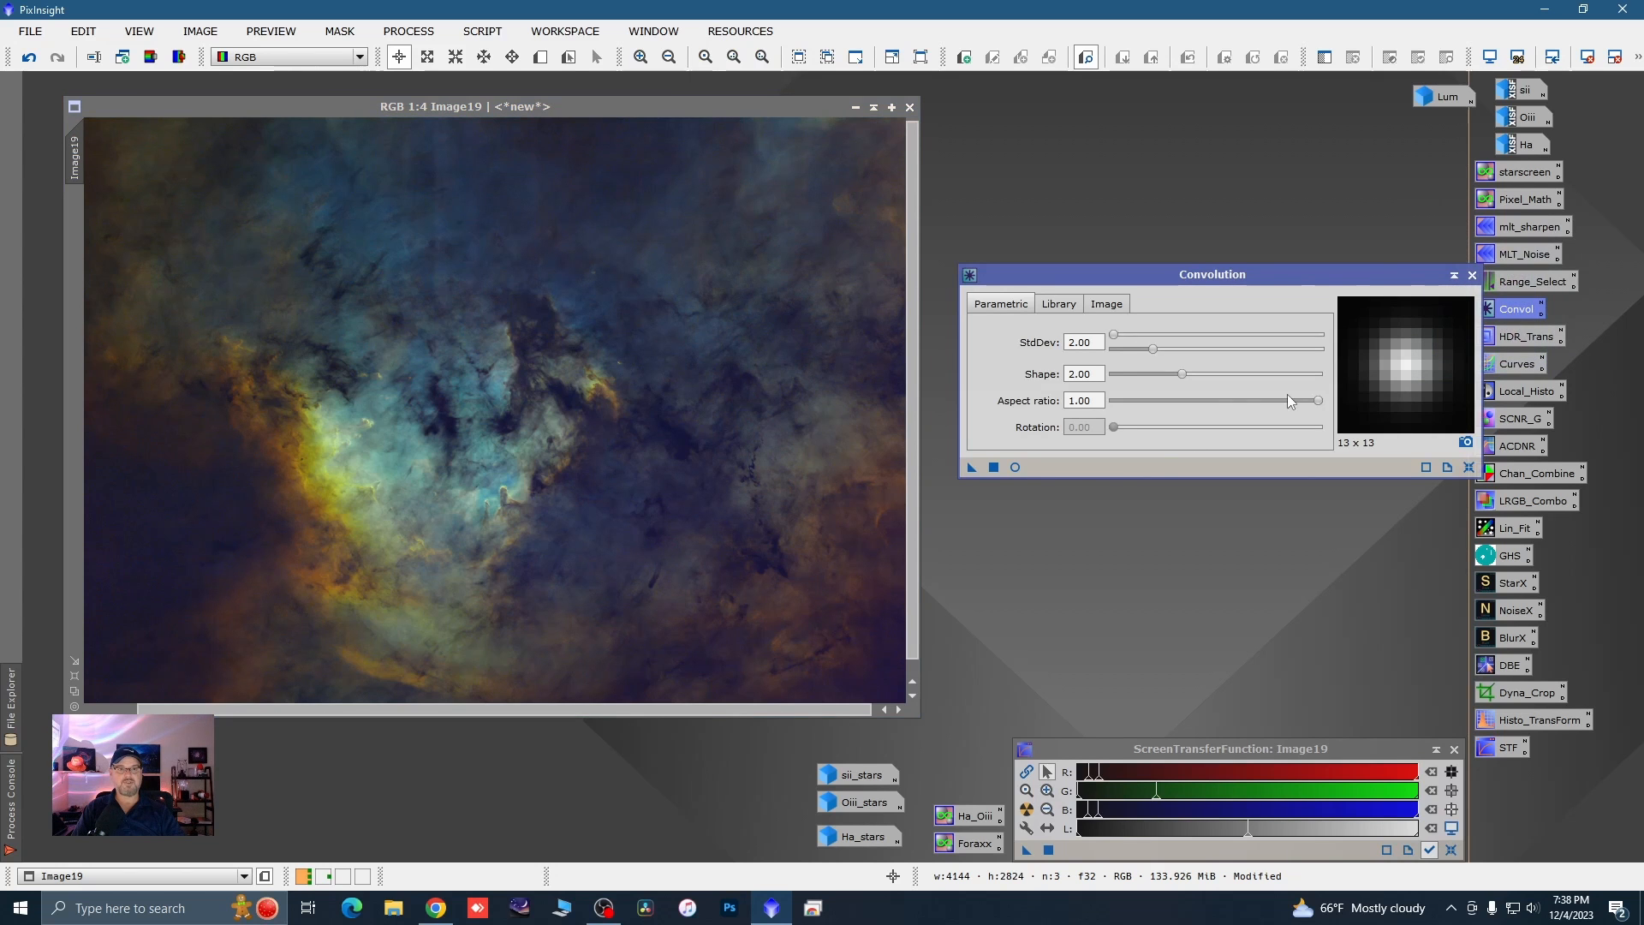
{"action": "left_click", "coordinate": [1015, 467]}
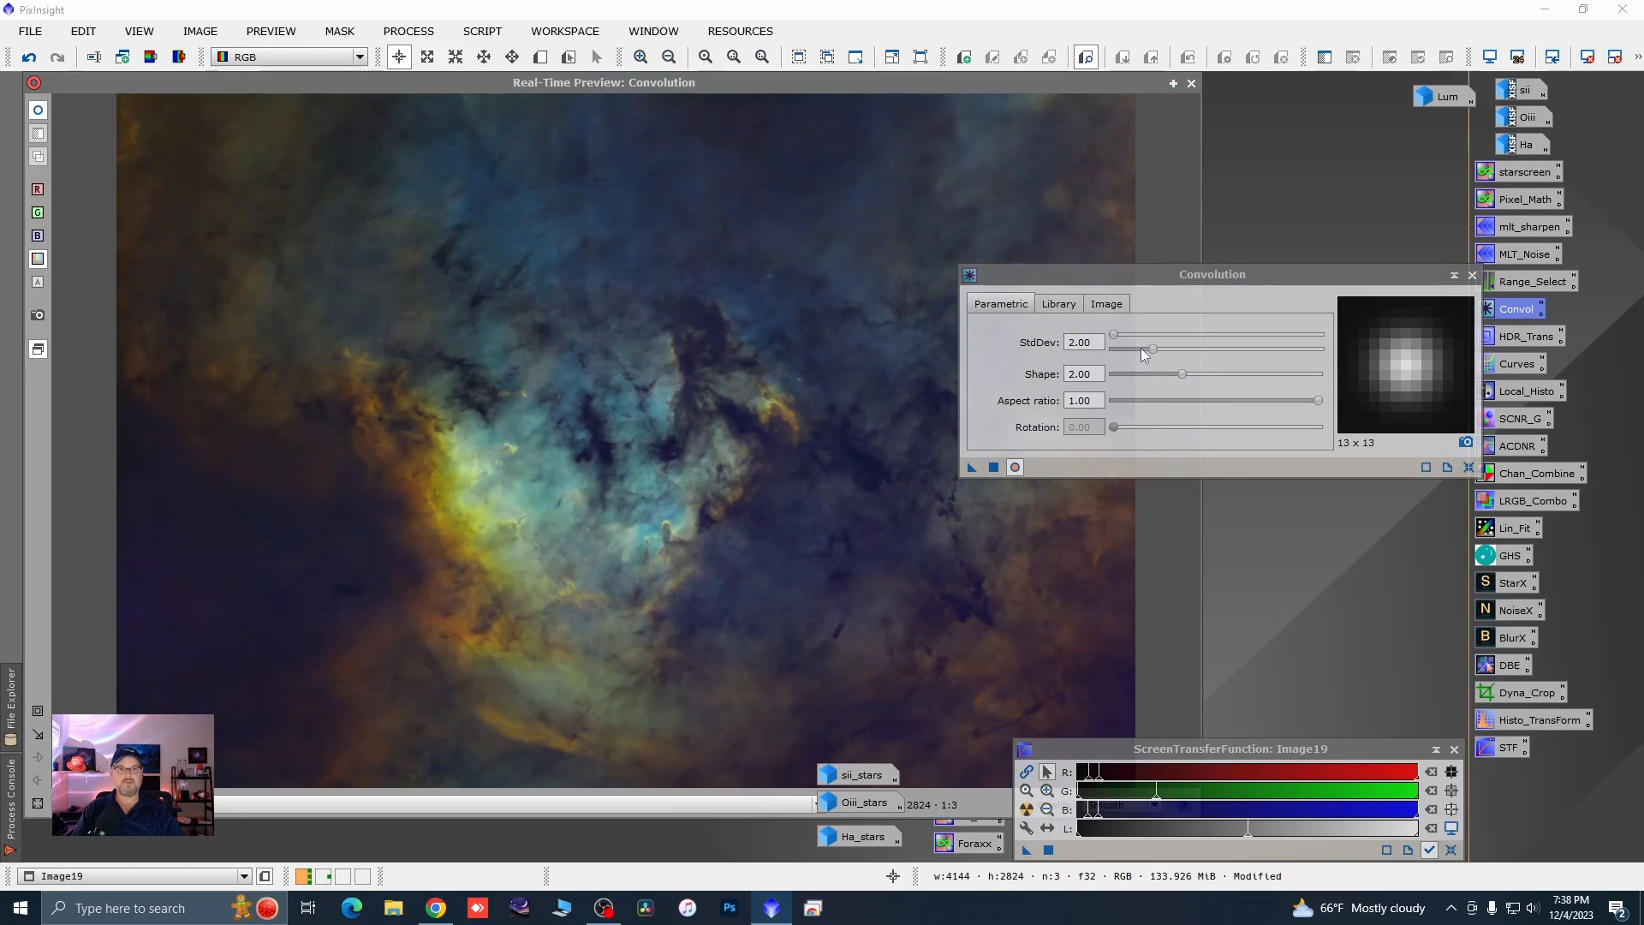
- Blur the color image using Convolution with a StdDev of 14, and close the process and its preview
{"action": "left_click", "coordinate": [1115, 337]}
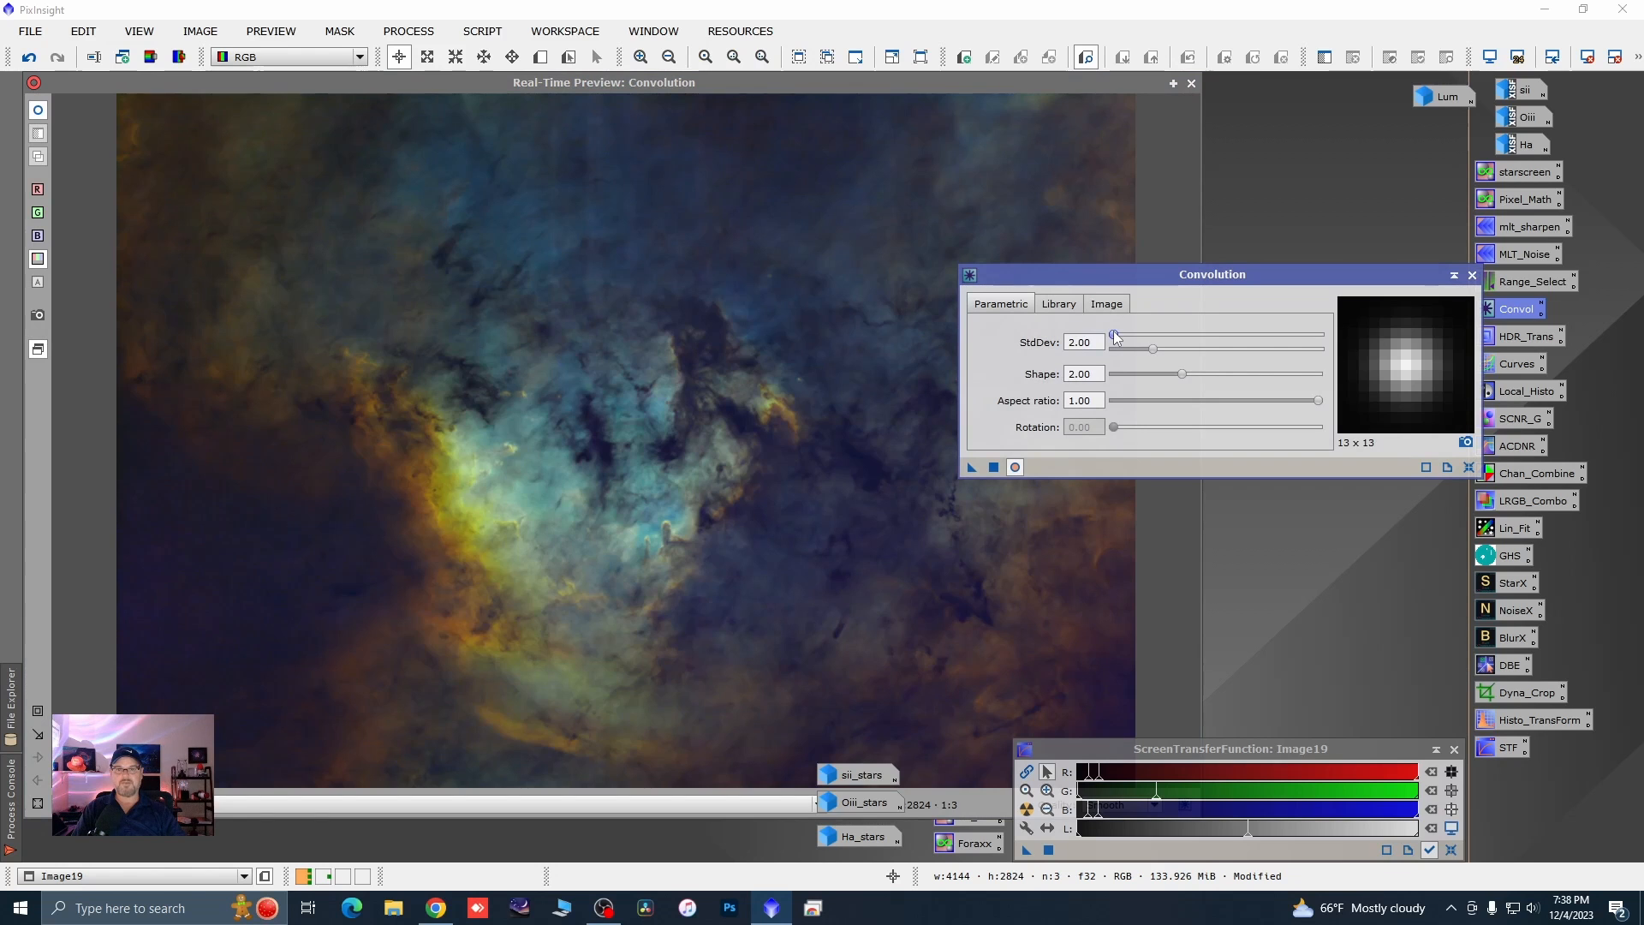
{"action": "left_click_drag", "start_coordinate": [1115, 336], "coordinate": [1122, 337]}
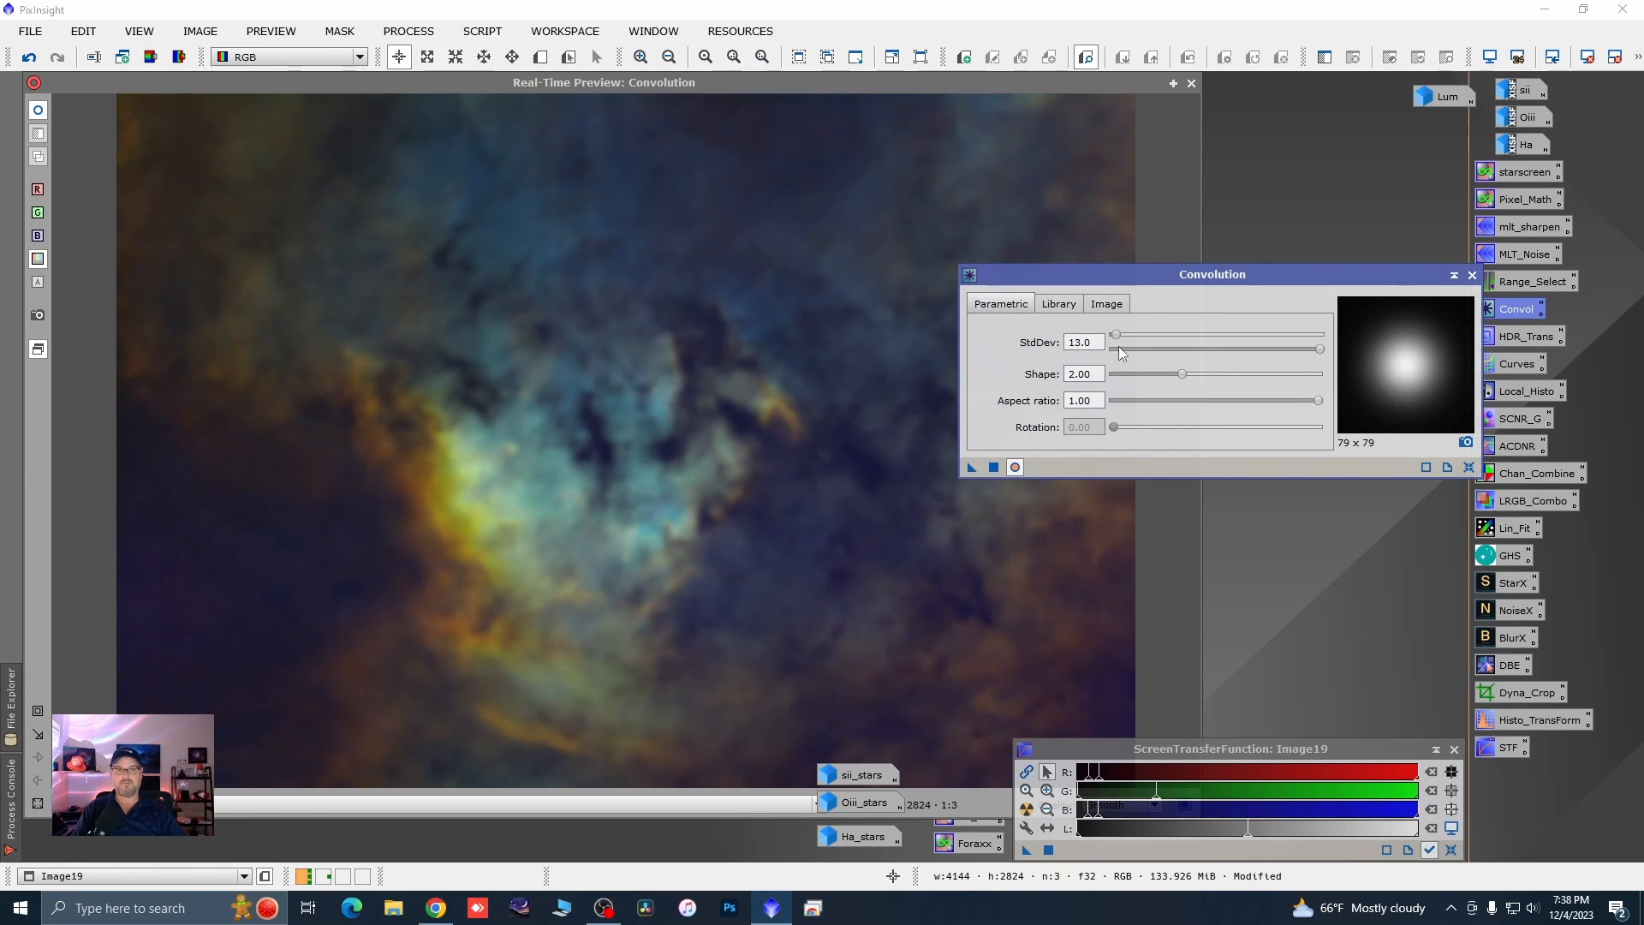
{"action": "left_click_drag", "start_coordinate": [1118, 340], "coordinate": [1104, 344]}
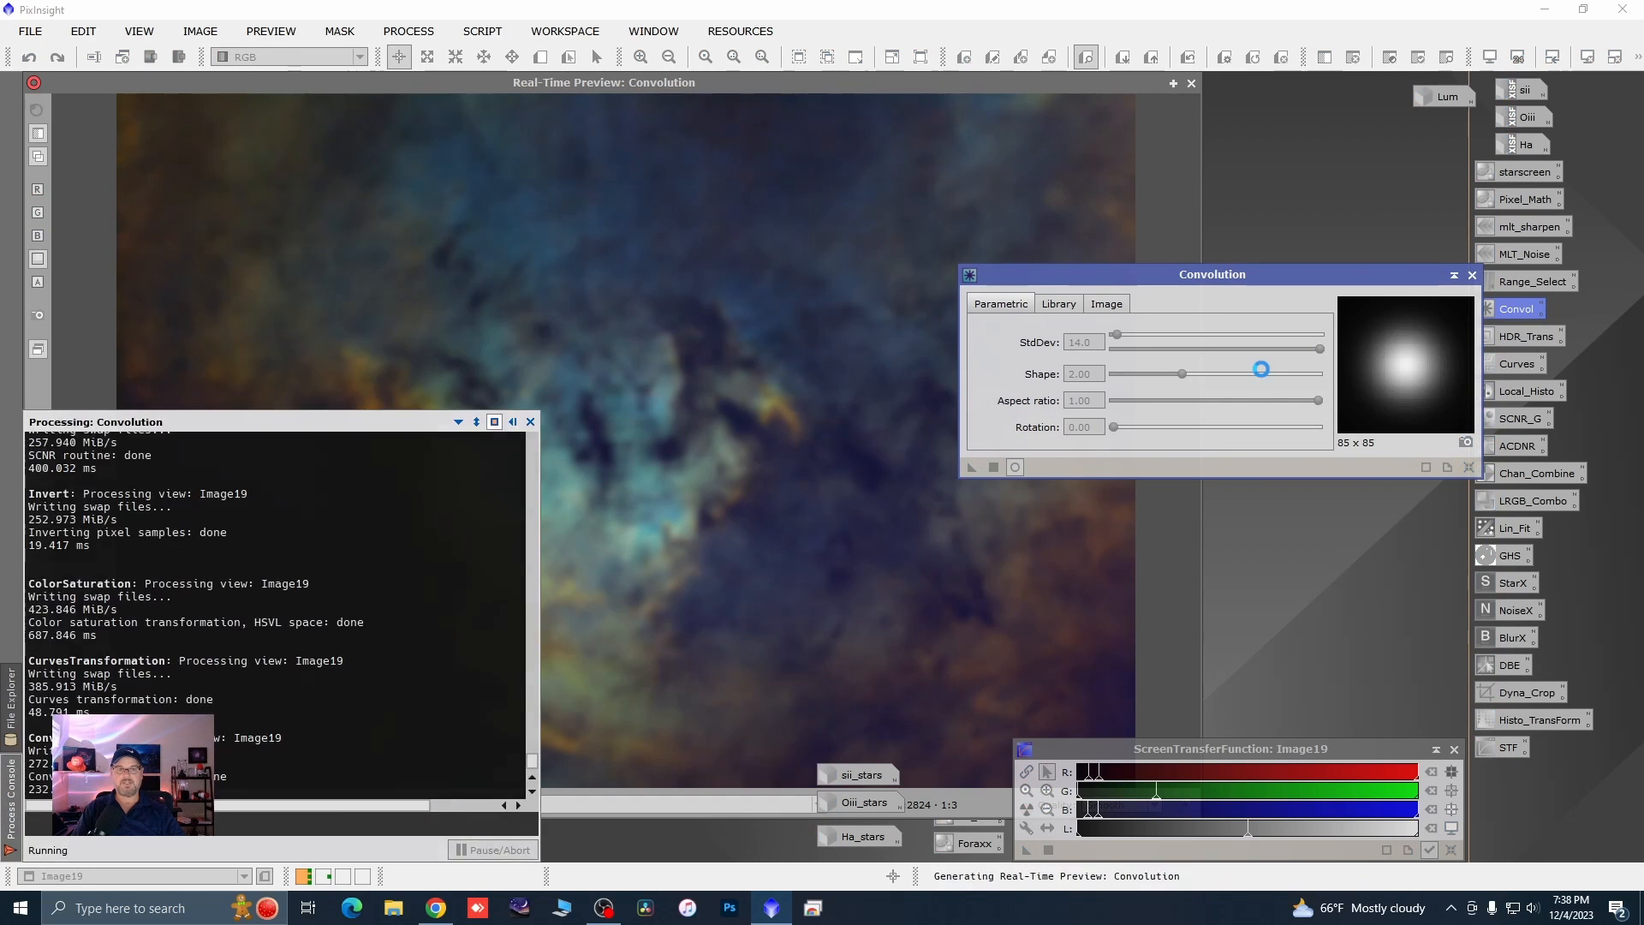
{"action": "left_click", "coordinate": [1473, 276]}
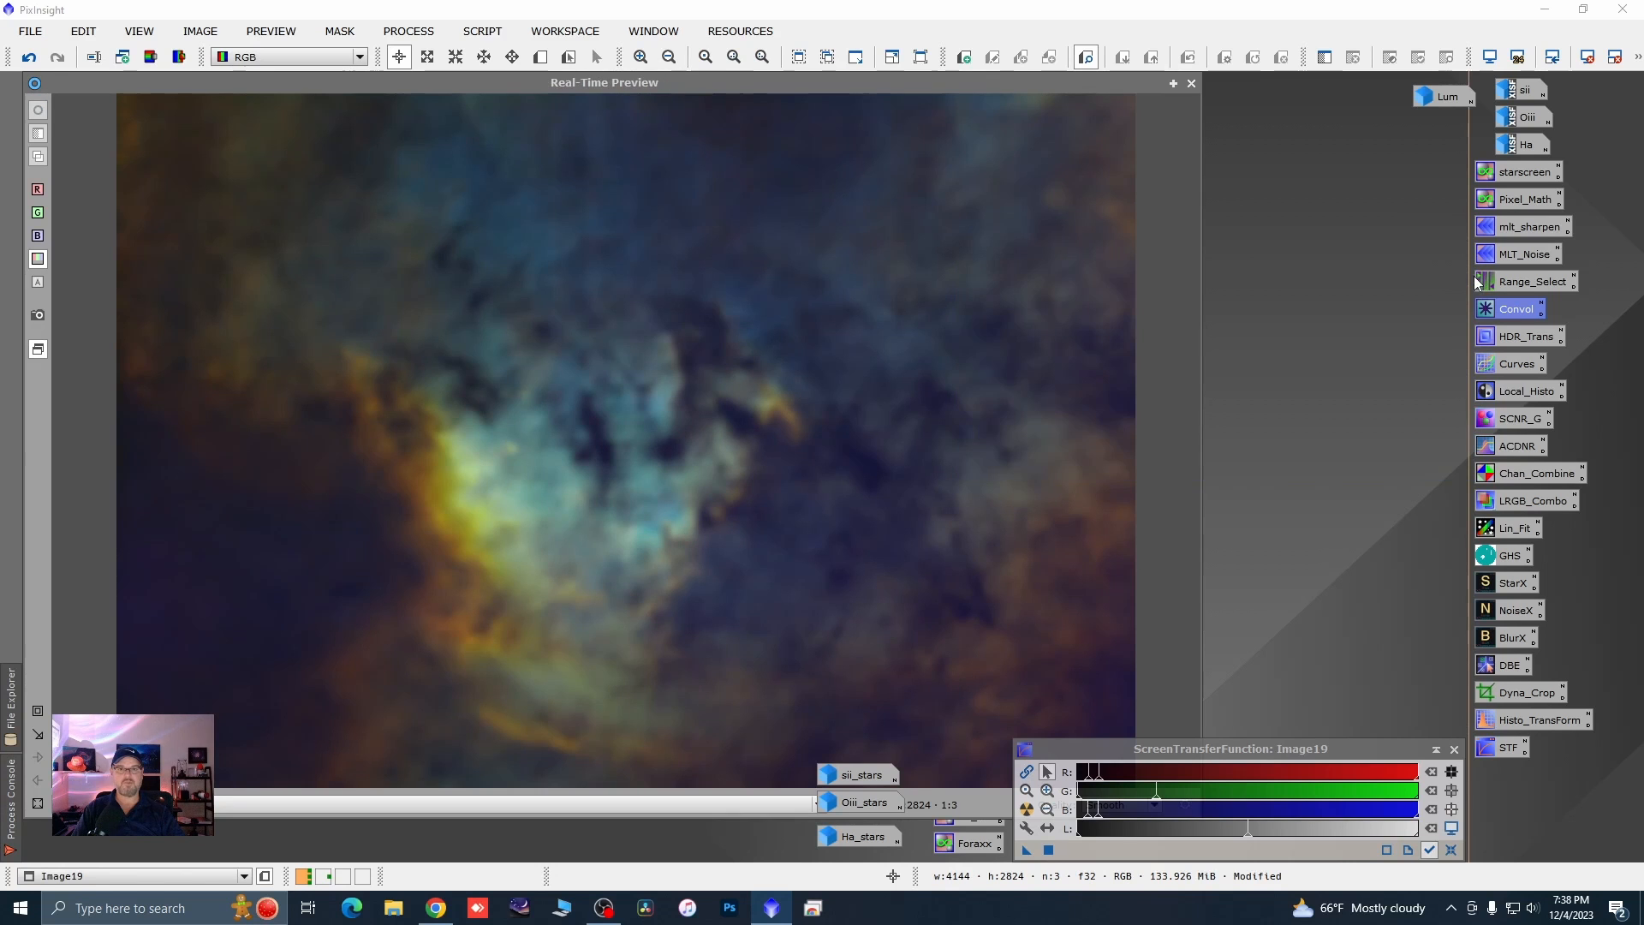
{"action": "left_click", "coordinate": [1192, 84]}
- Examine the blurred color image up close and as a whole for remaining color noise
{"action": "scroll", "coordinate": [523, 259], "scroll_direction": "up", "scroll_amount": 2}
{"action": "scroll", "coordinate": [523, 259], "scroll_direction": "up", "scroll_amount": 1}
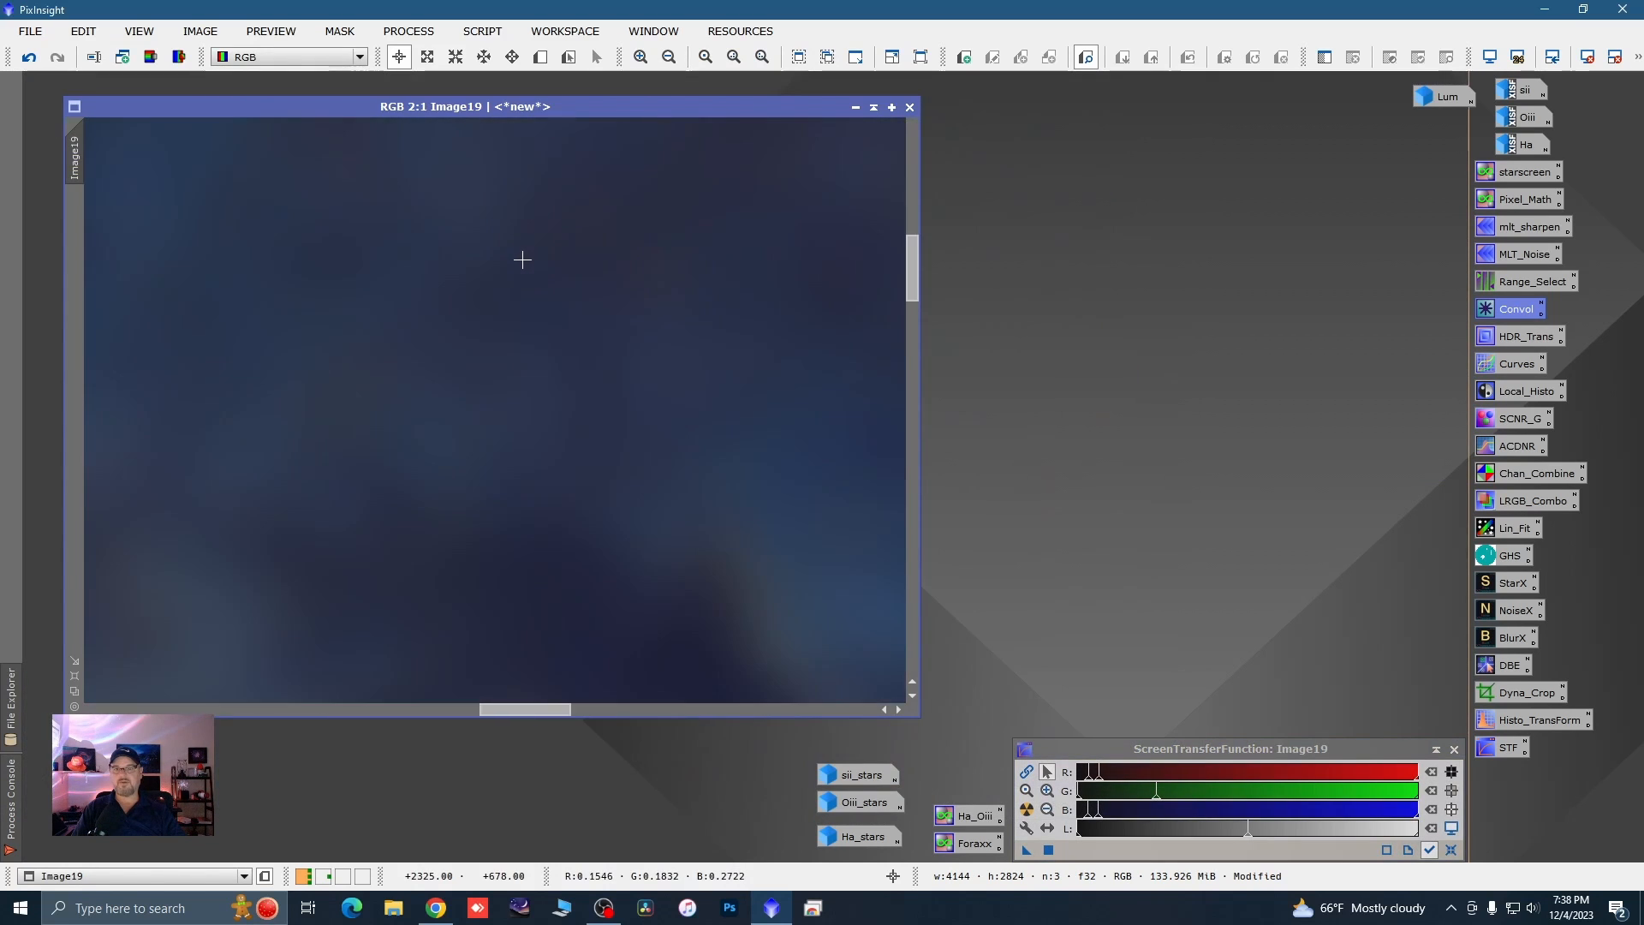
{"action": "scroll", "coordinate": [512, 286], "scroll_direction": "up", "scroll_amount": 1}
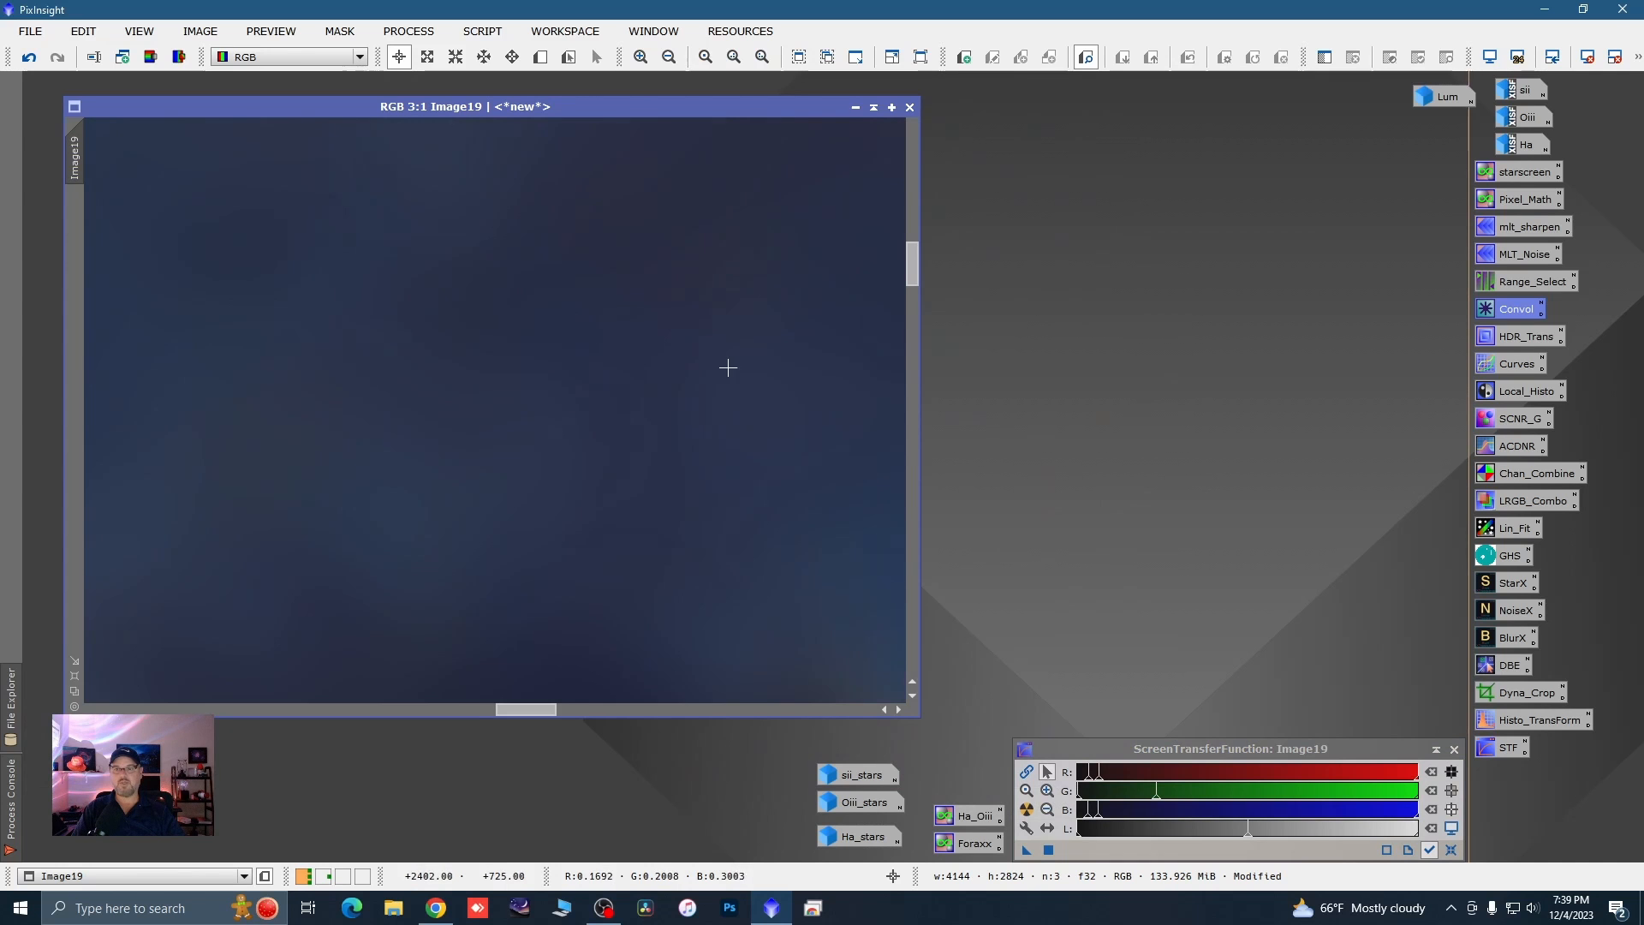
{"action": "scroll", "coordinate": [737, 386], "scroll_direction": "down", "scroll_amount": 1}
{"action": "scroll", "coordinate": [595, 411], "scroll_direction": "down", "scroll_amount": 6}
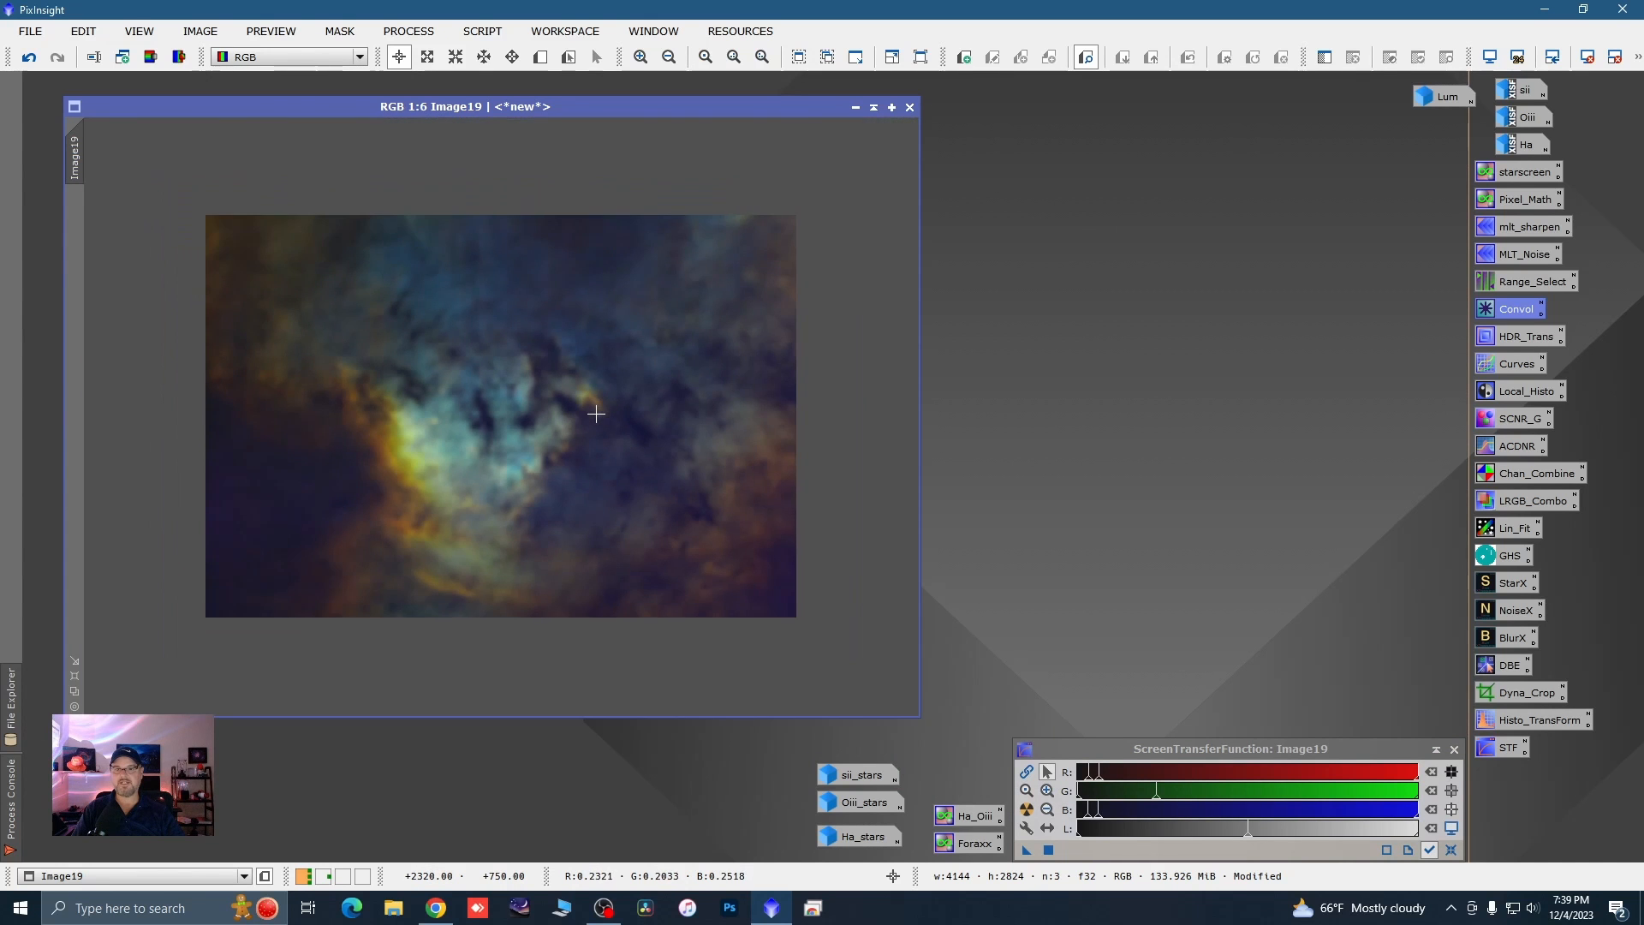
{"action": "scroll", "coordinate": [537, 454], "scroll_direction": "up", "scroll_amount": 2}
{"action": "scroll", "coordinate": [378, 492], "scroll_direction": "up", "scroll_amount": 3}
{"action": "scroll", "coordinate": [378, 491], "scroll_direction": "down", "scroll_amount": 3}
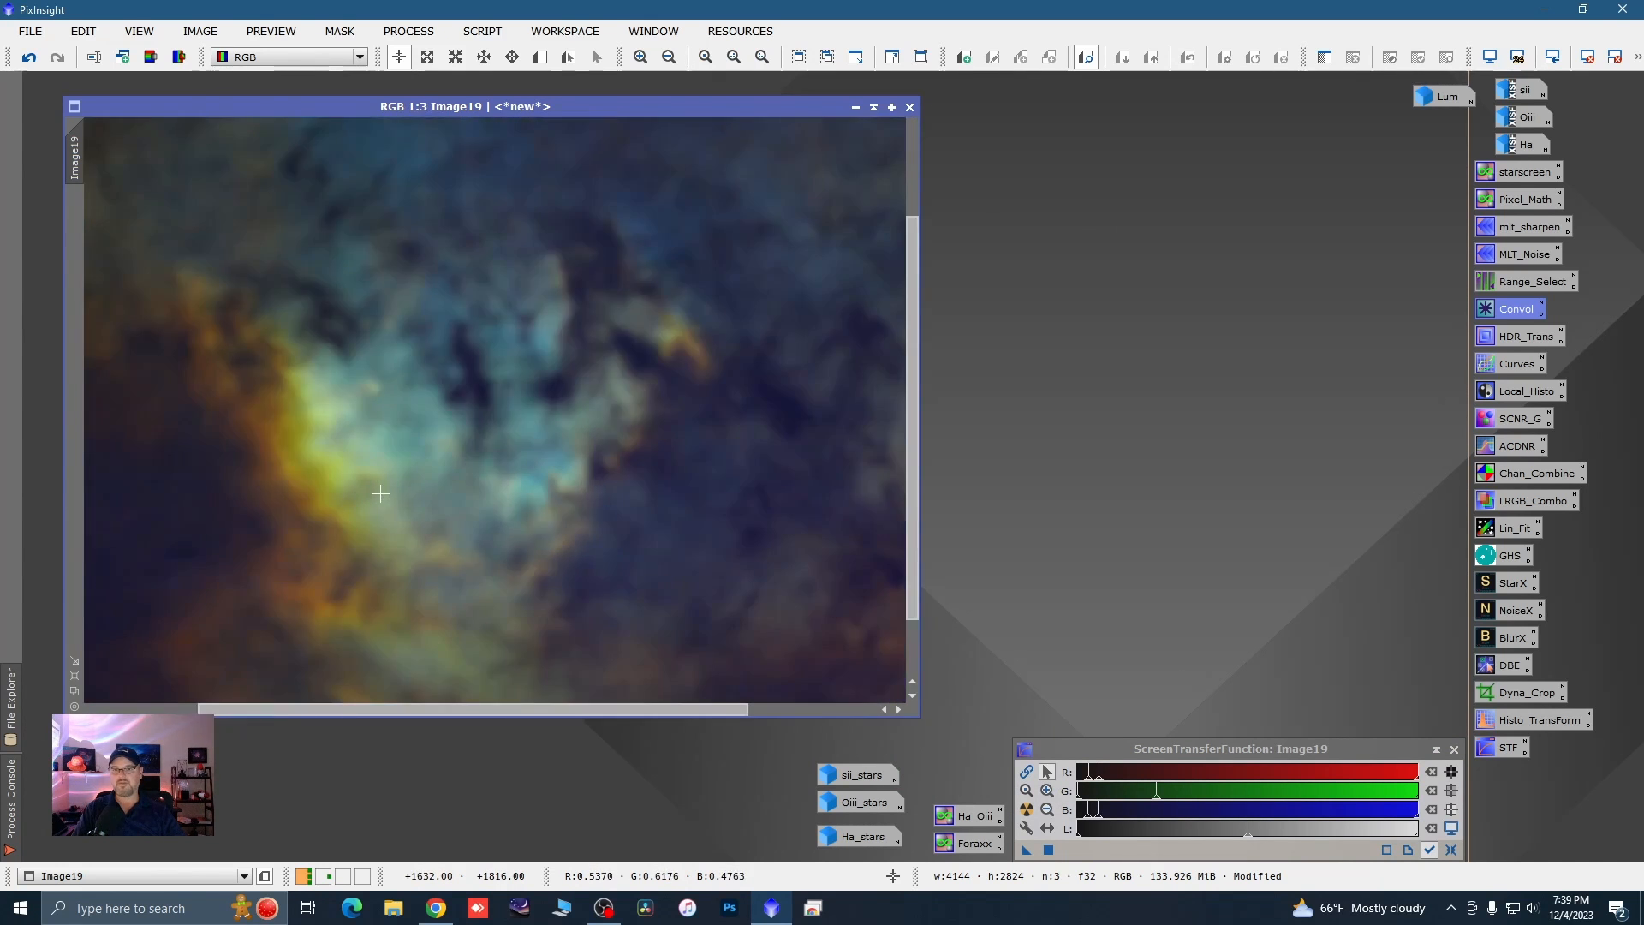
- Minimize the blurred color image to an icon, and open the Lum image in the free workspace area
{"action": "left_click", "coordinate": [855, 107]}
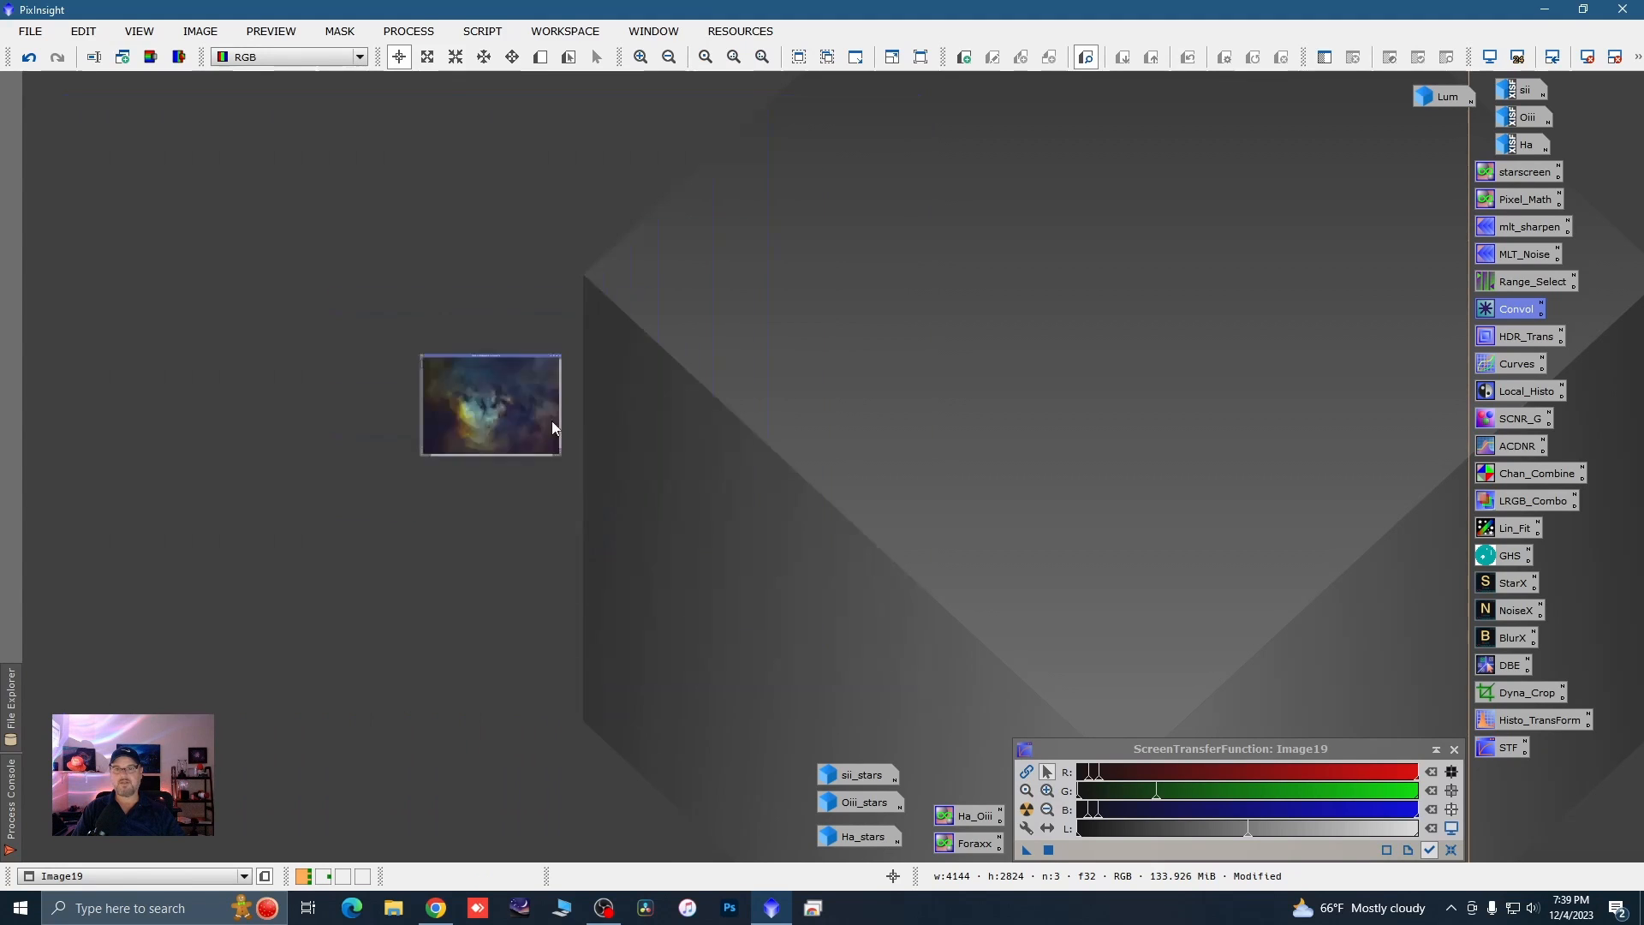
{"action": "double_click", "coordinate": [557, 416]}
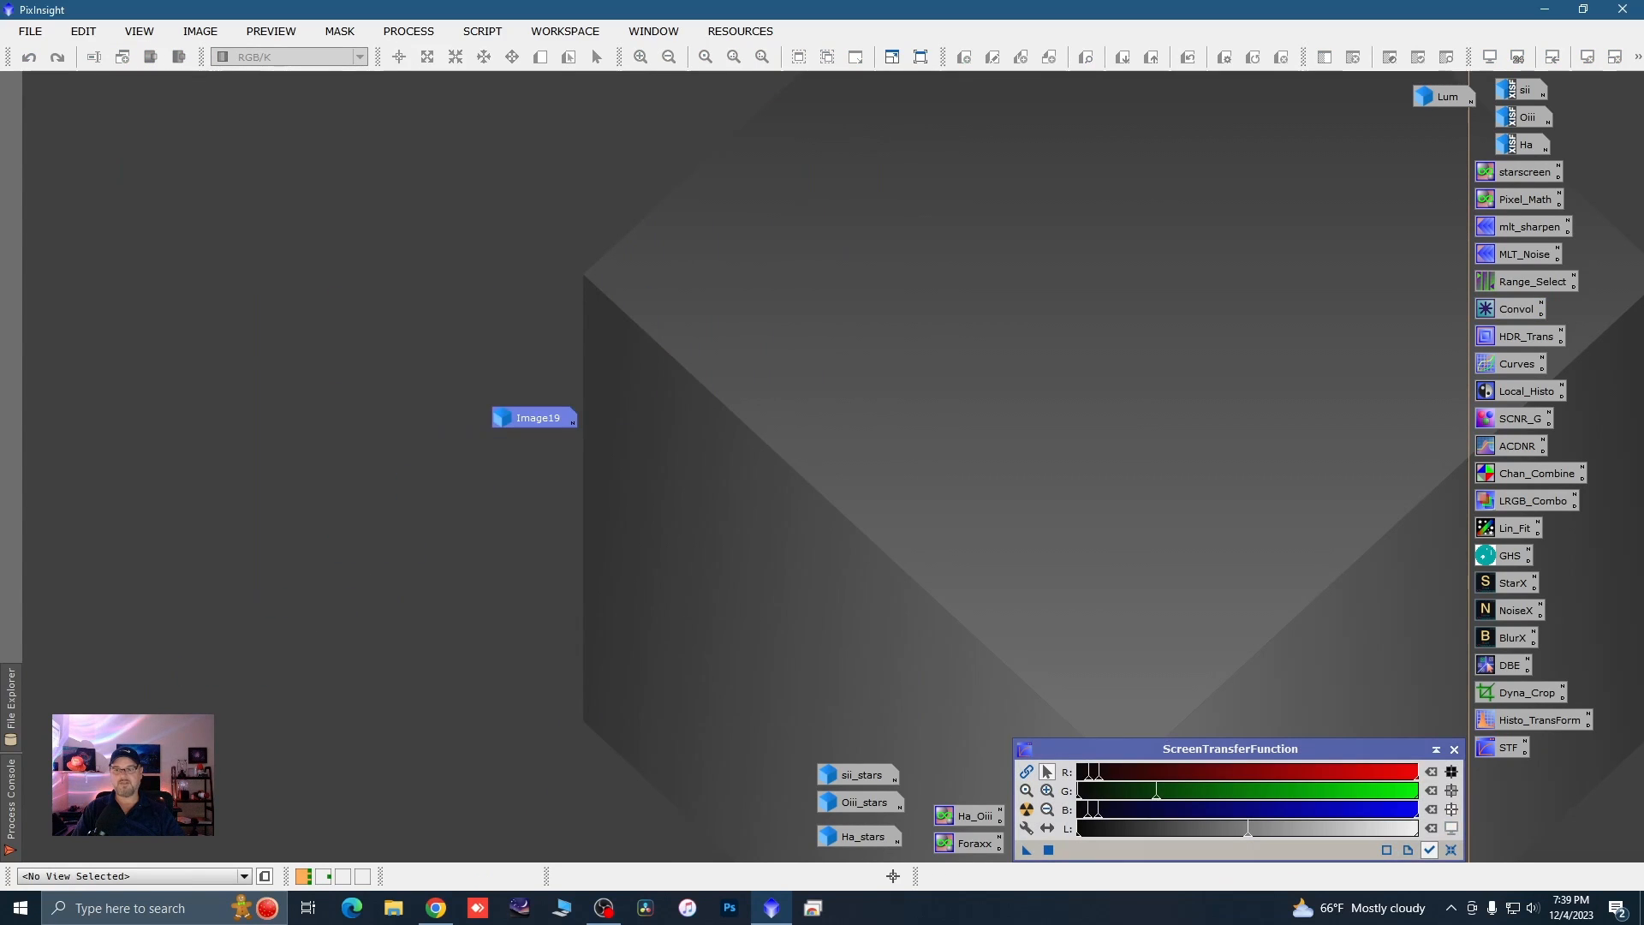
{"action": "double_click", "coordinate": [1449, 98]}
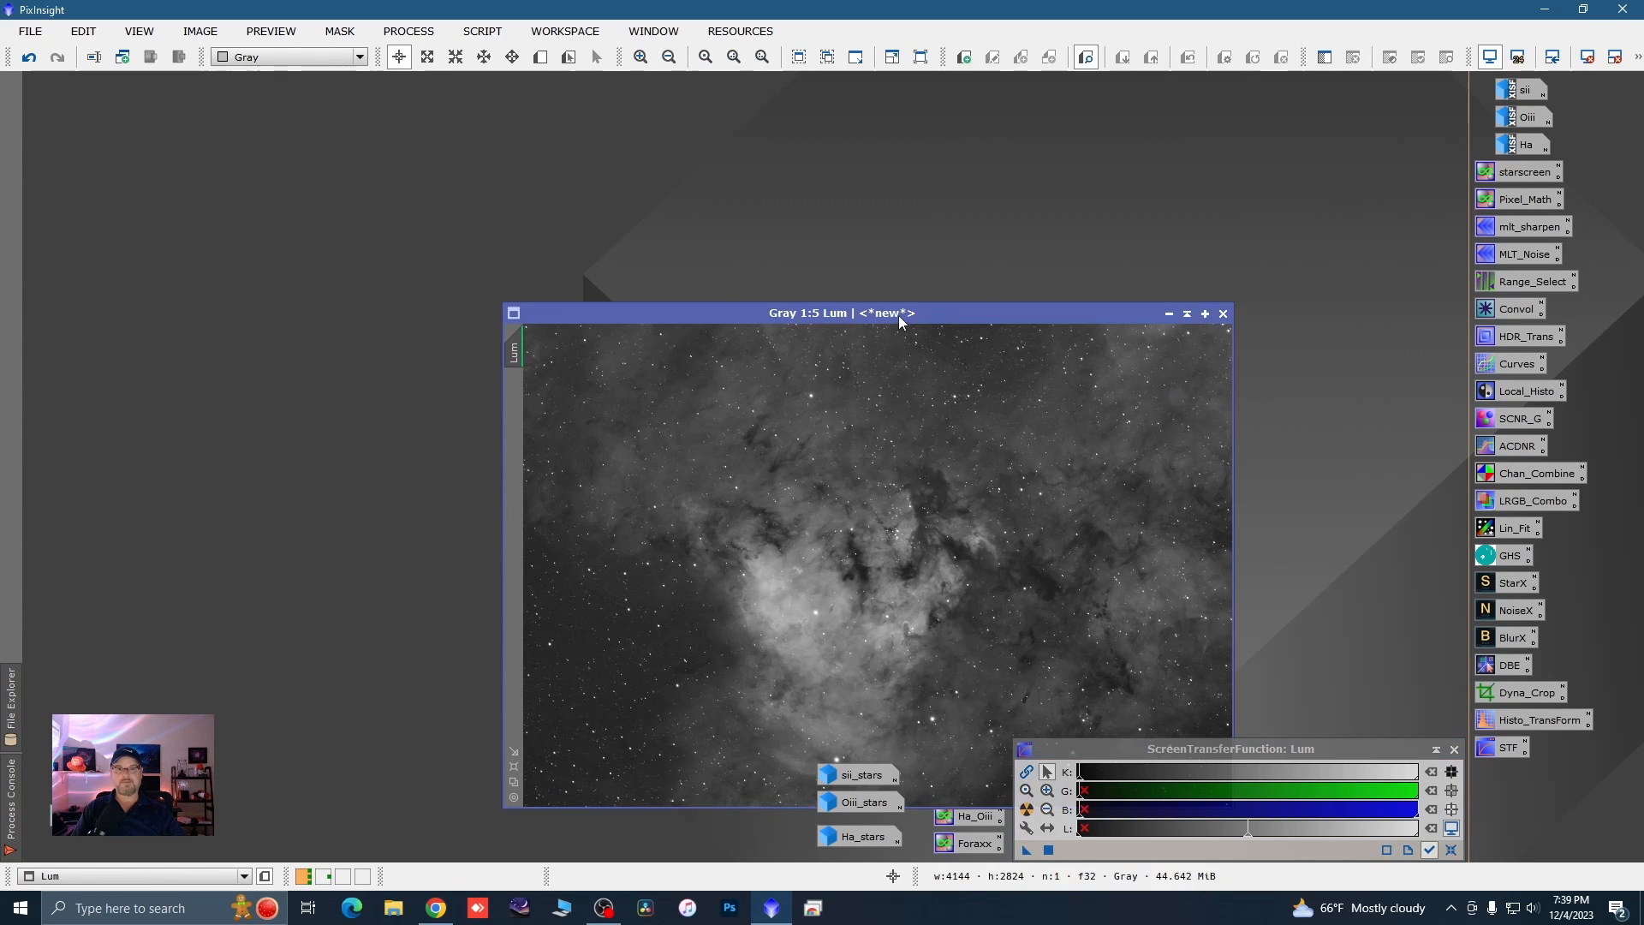
{"action": "left_click_drag", "start_coordinate": [908, 315], "coordinate": [625, 132]}
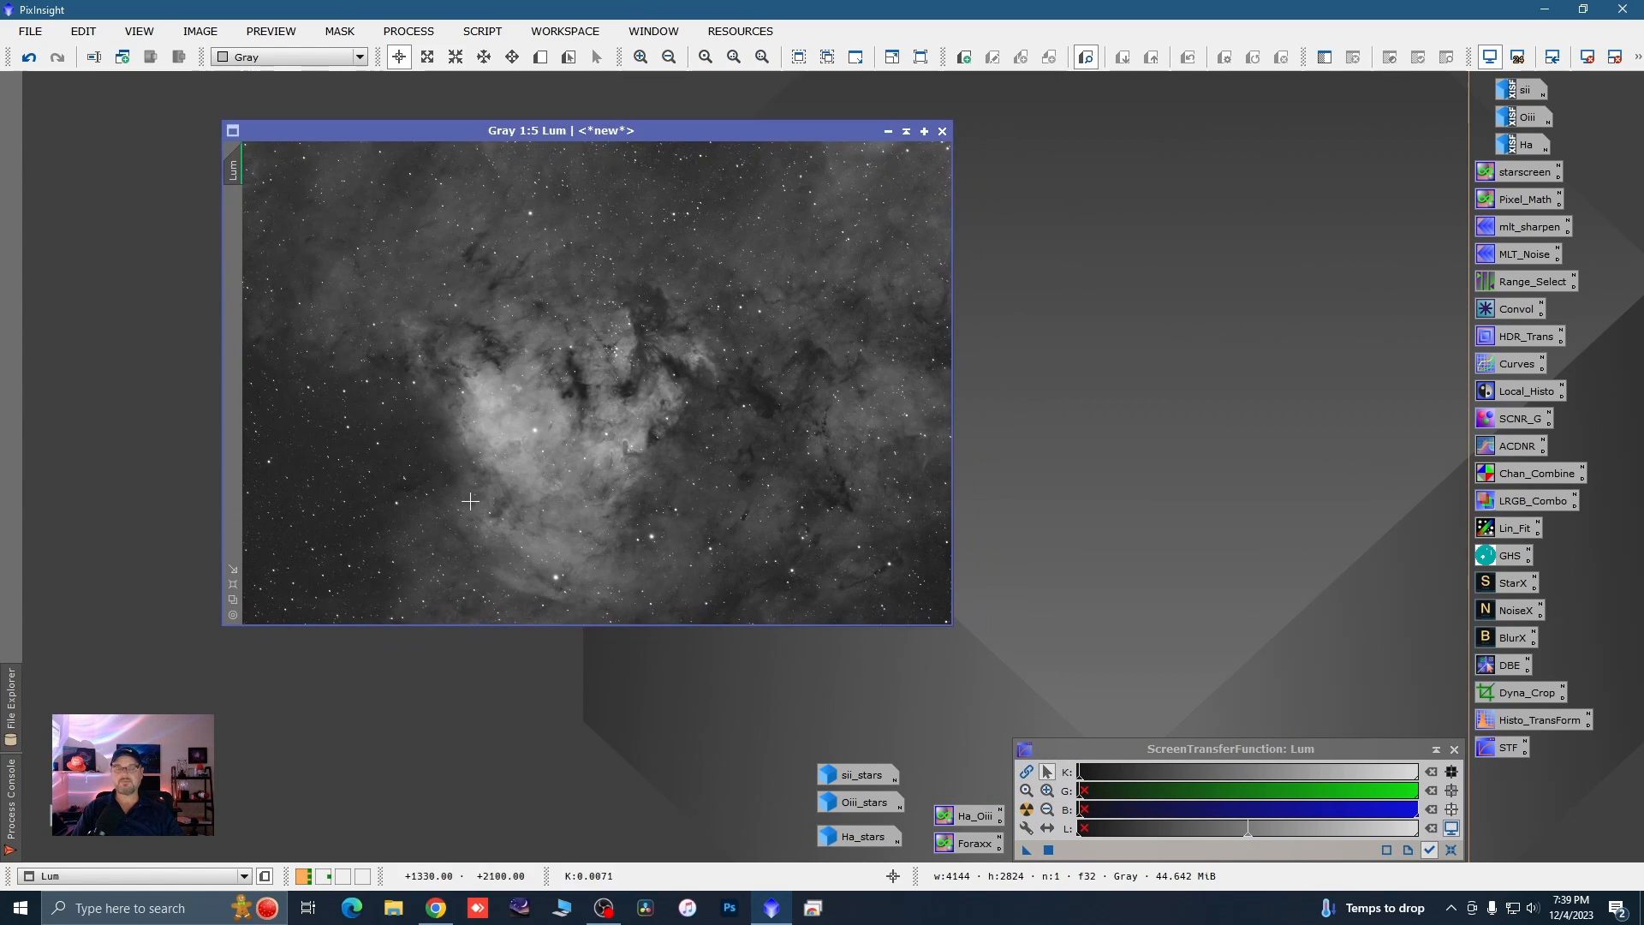
- Create a preview over the bright central nebula of the Lum image, and show that preview
{"action": "scroll", "coordinate": [526, 446], "scroll_direction": "up", "scroll_amount": 4}
{"action": "scroll", "coordinate": [600, 450], "scroll_direction": "down", "scroll_amount": 1}
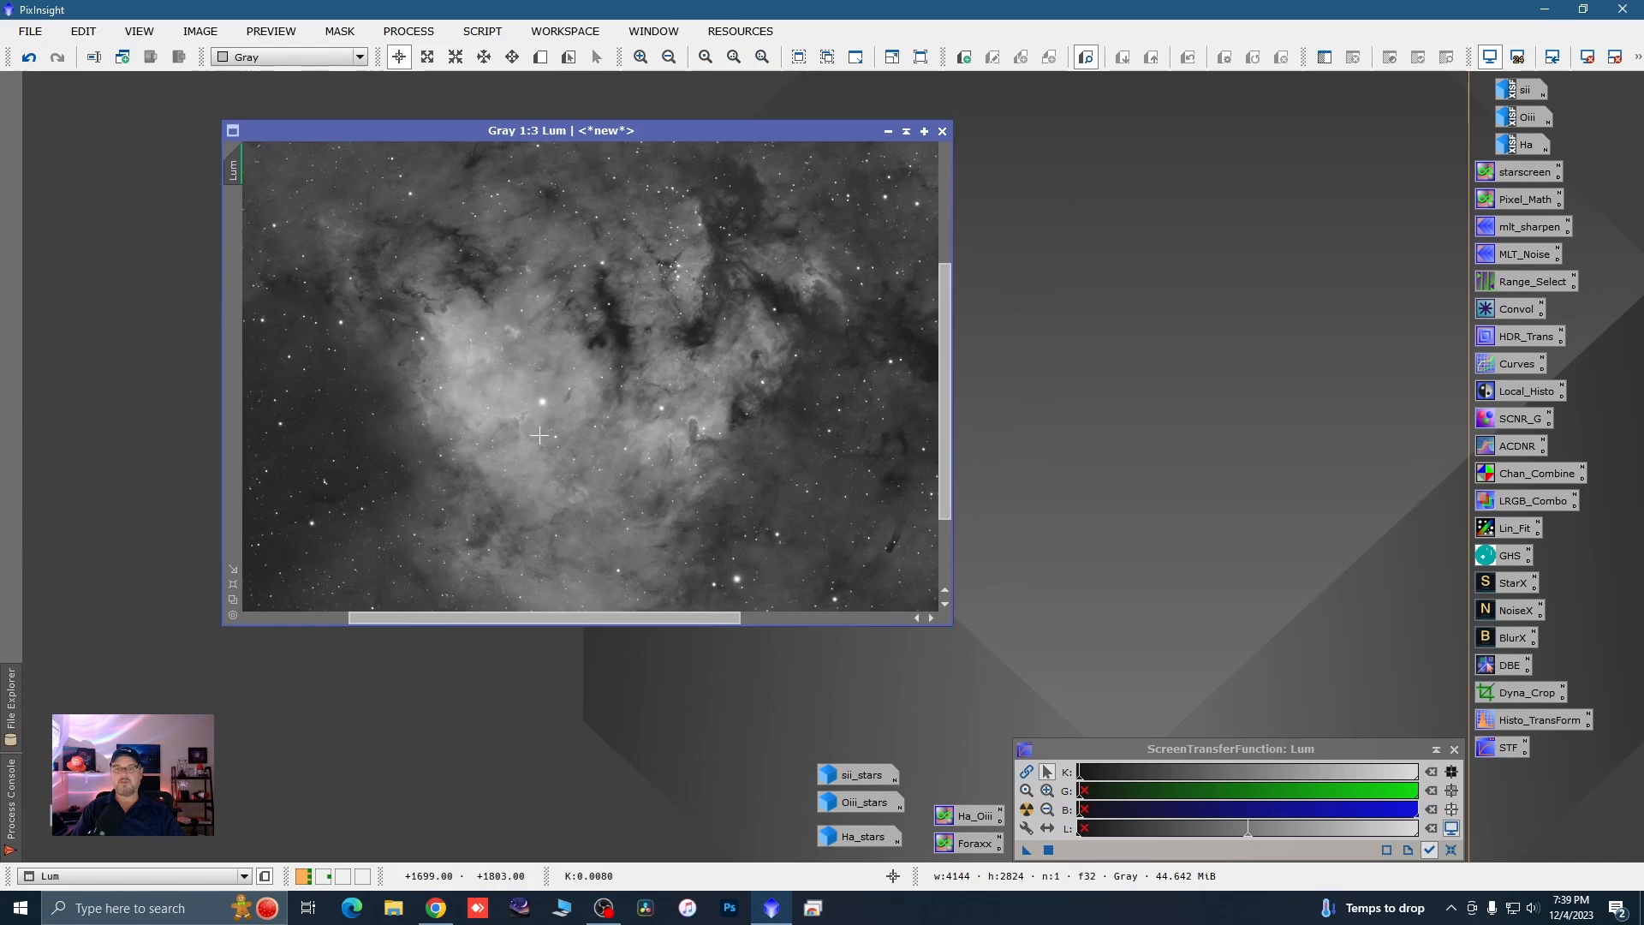
{"action": "scroll", "coordinate": [666, 455], "scroll_direction": "up", "scroll_amount": 1}
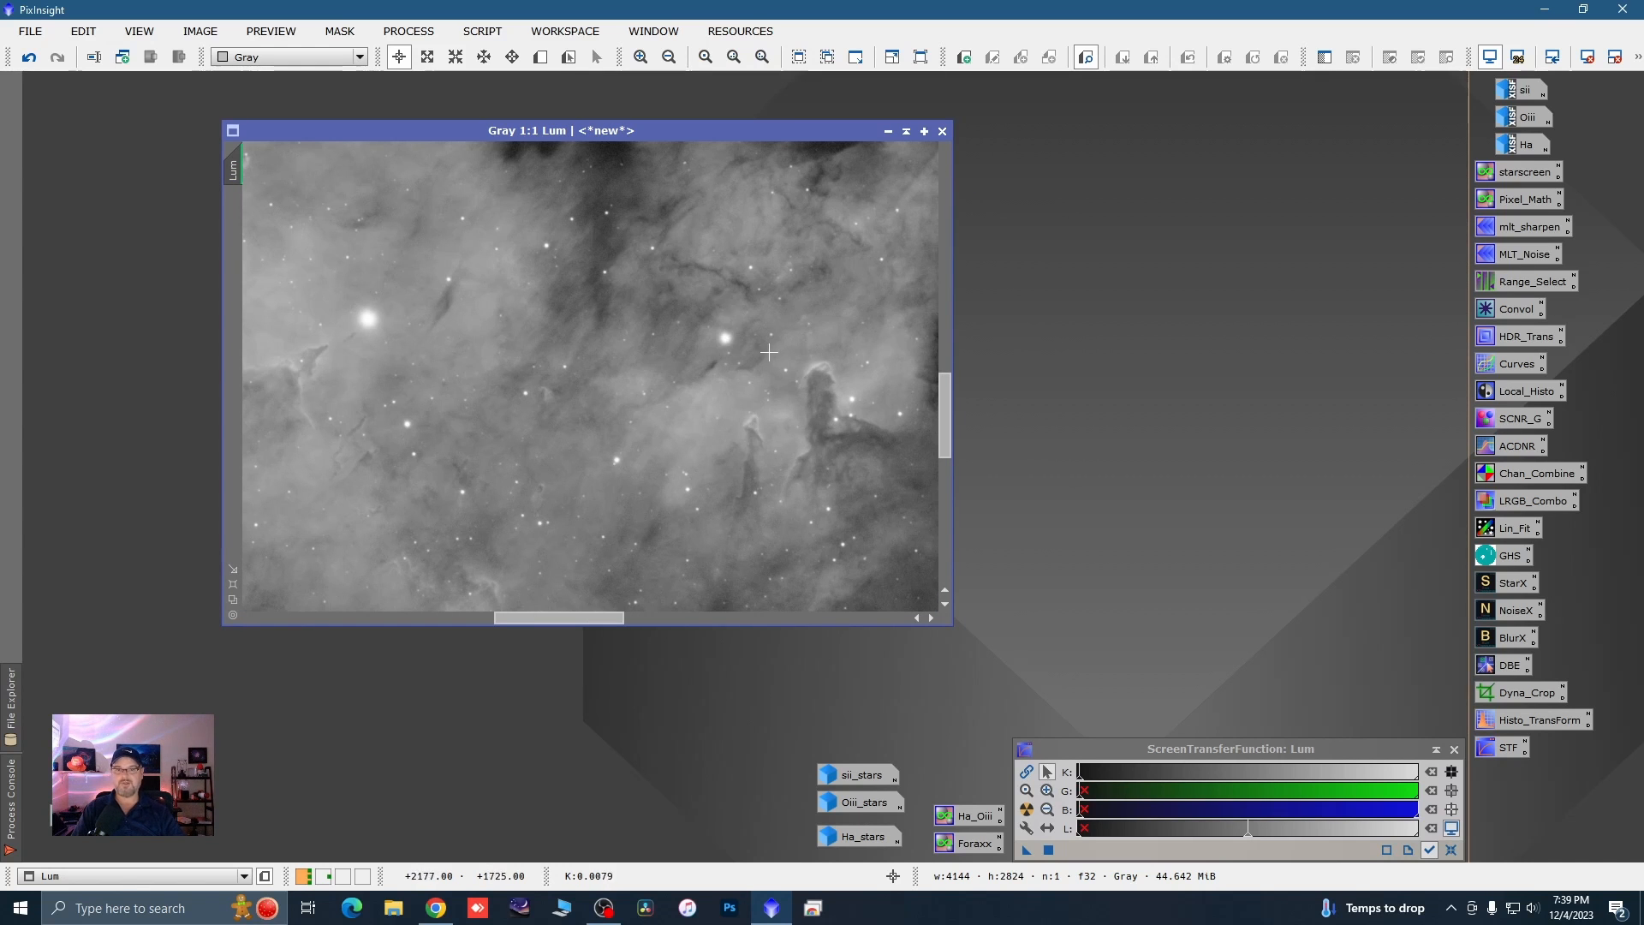
{"action": "scroll", "coordinate": [802, 410], "scroll_direction": "down", "scroll_amount": 2}
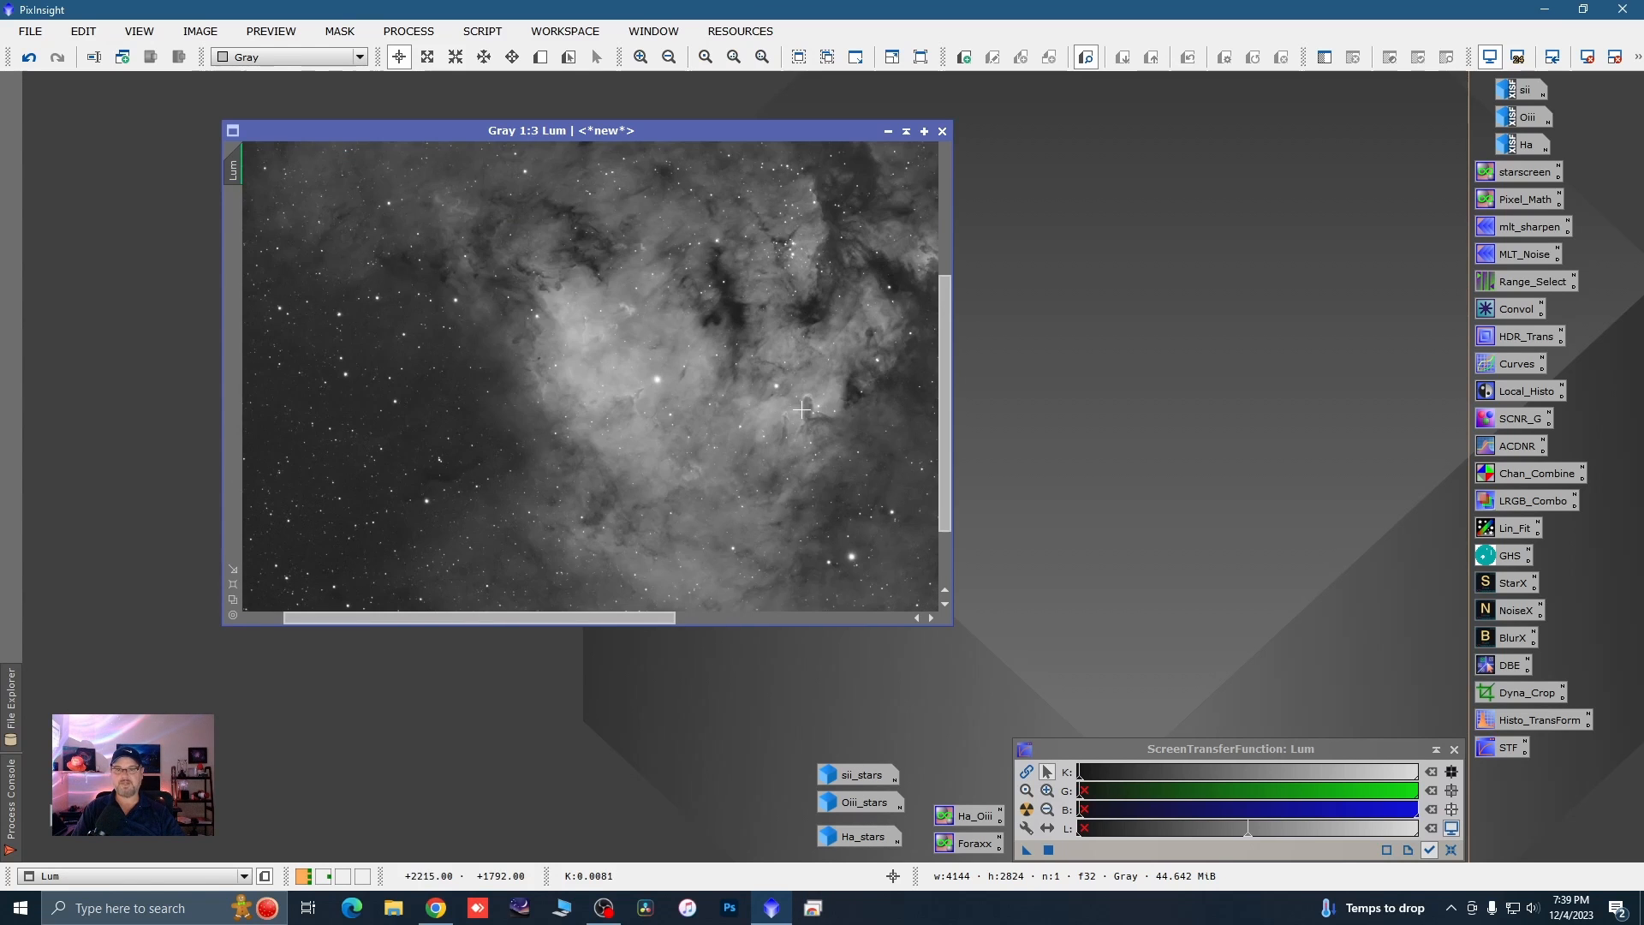
{"action": "scroll", "coordinate": [704, 400], "scroll_direction": "up", "scroll_amount": 2}
{"action": "scroll", "coordinate": [704, 400], "scroll_direction": "down", "scroll_amount": 1}
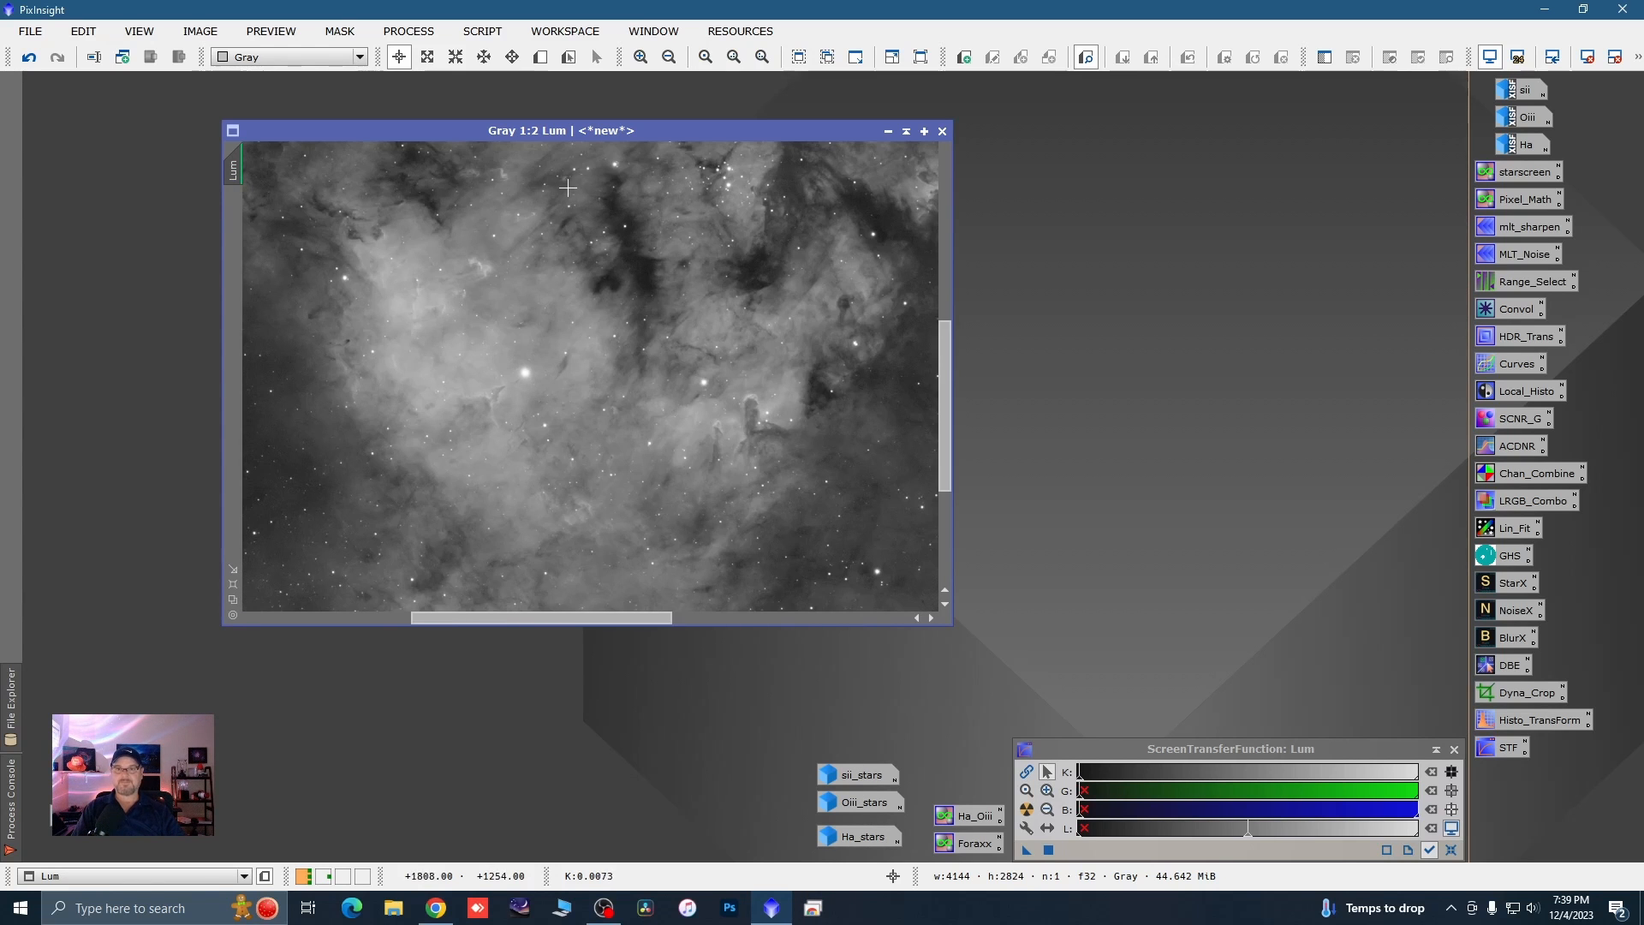
{"action": "left_click", "coordinate": [540, 56]}
{"action": "left_click_drag", "start_coordinate": [403, 245], "coordinate": [794, 530]}
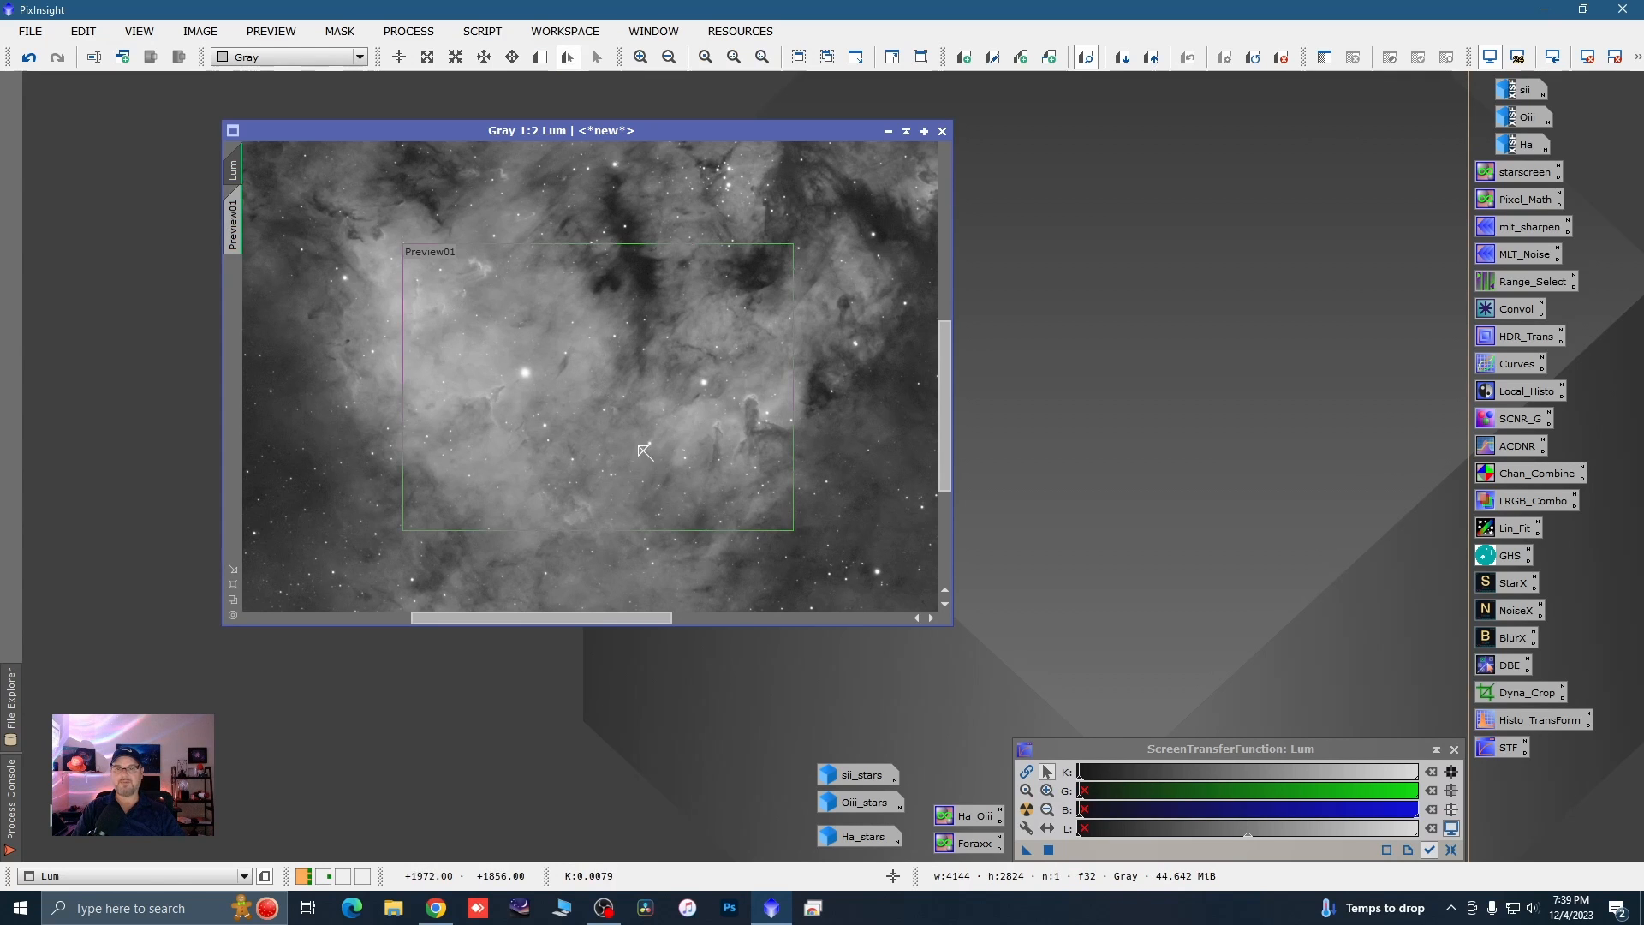
{"action": "left_click", "coordinate": [232, 224]}
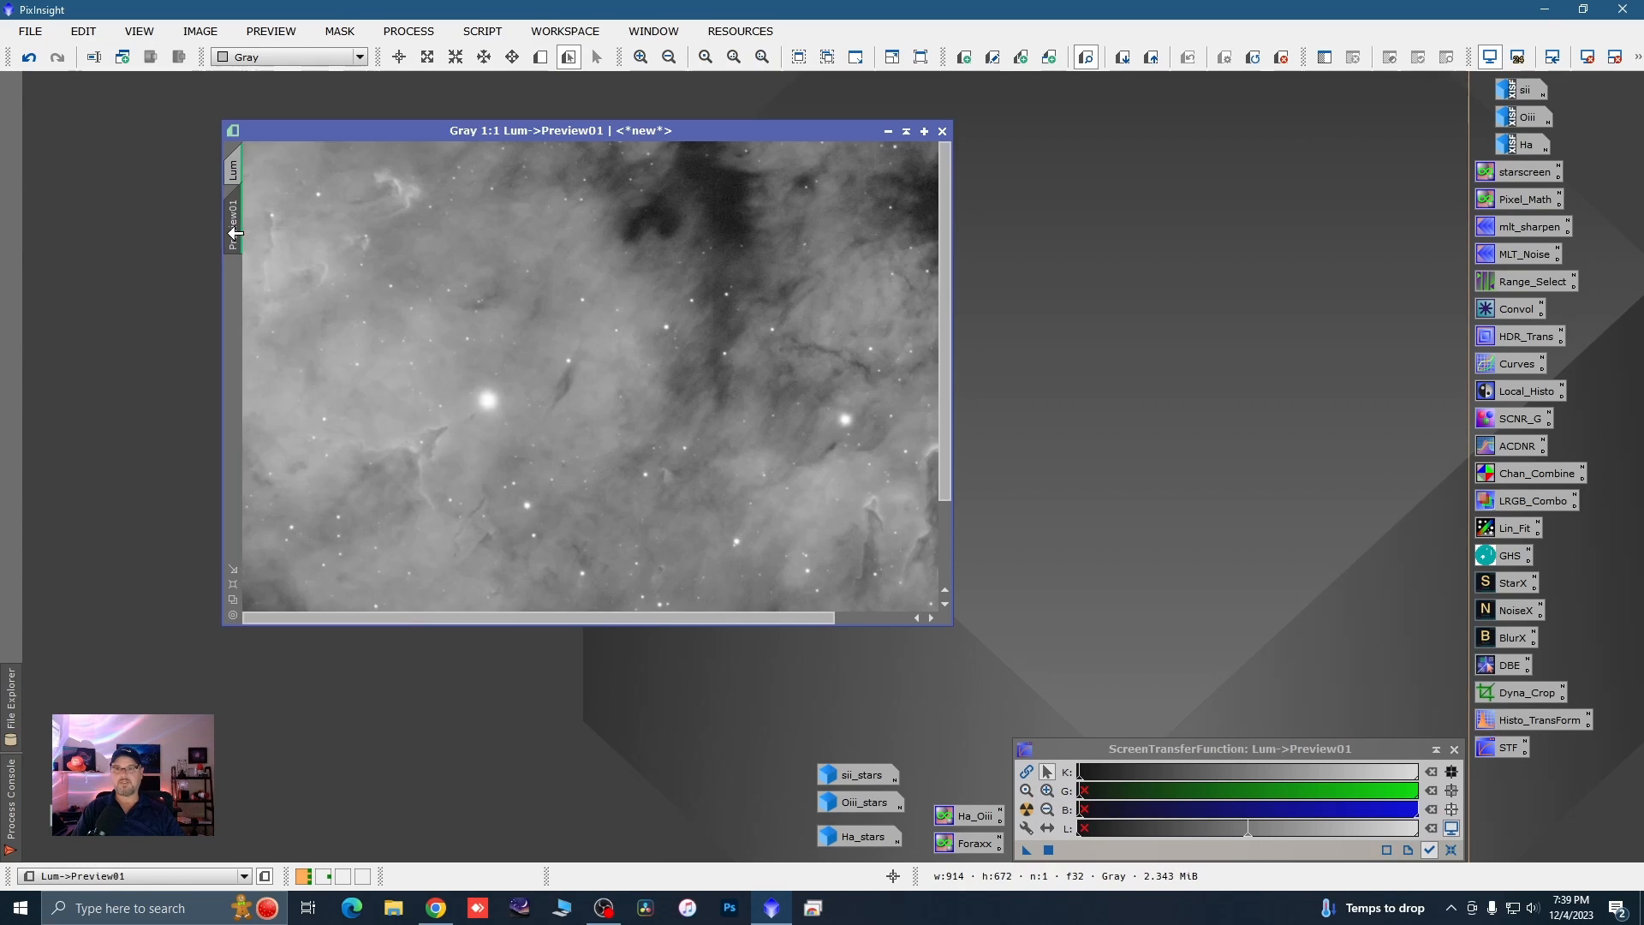
{"action": "scroll", "coordinate": [525, 357], "scroll_direction": "down", "scroll_amount": 1}
{"action": "scroll", "coordinate": [524, 357], "scroll_direction": "up", "scroll_amount": 1}
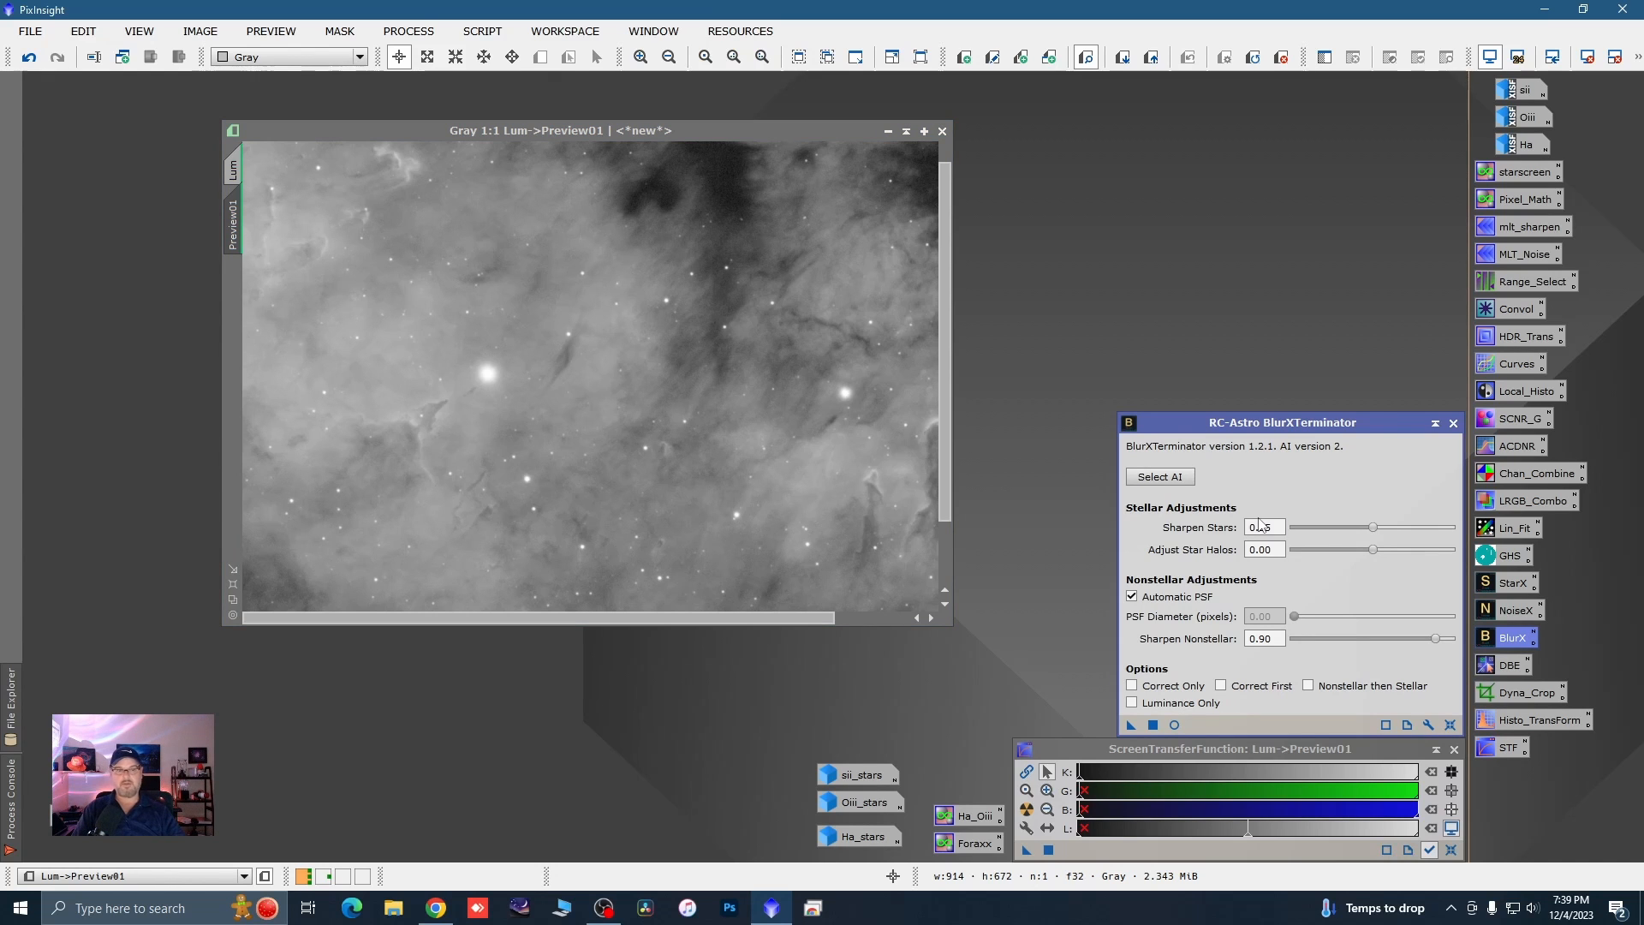
- Apply BlurXTerminator to the preview with Sharpen Stars 0.00 and Sharpen Nonstellar 0.66, and inspect the sharpened nebula details up close
{"action": "left_click_drag", "start_coordinate": [1374, 531], "coordinate": [1290, 531]}
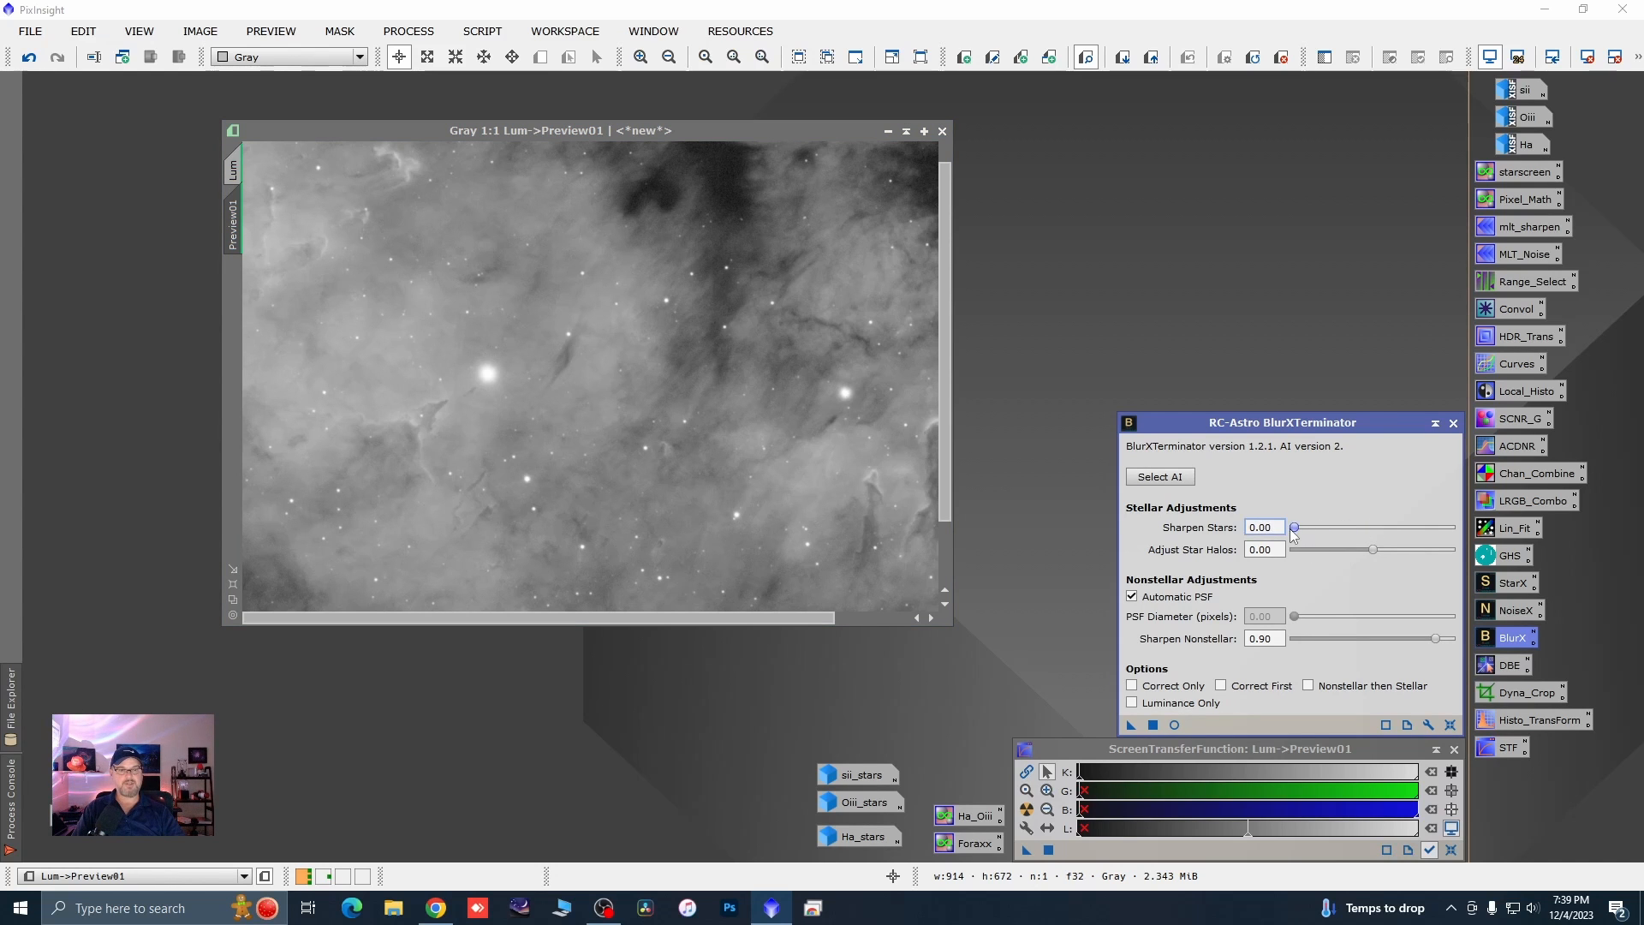
{"action": "left_click_drag", "start_coordinate": [1437, 644], "coordinate": [1401, 650]}
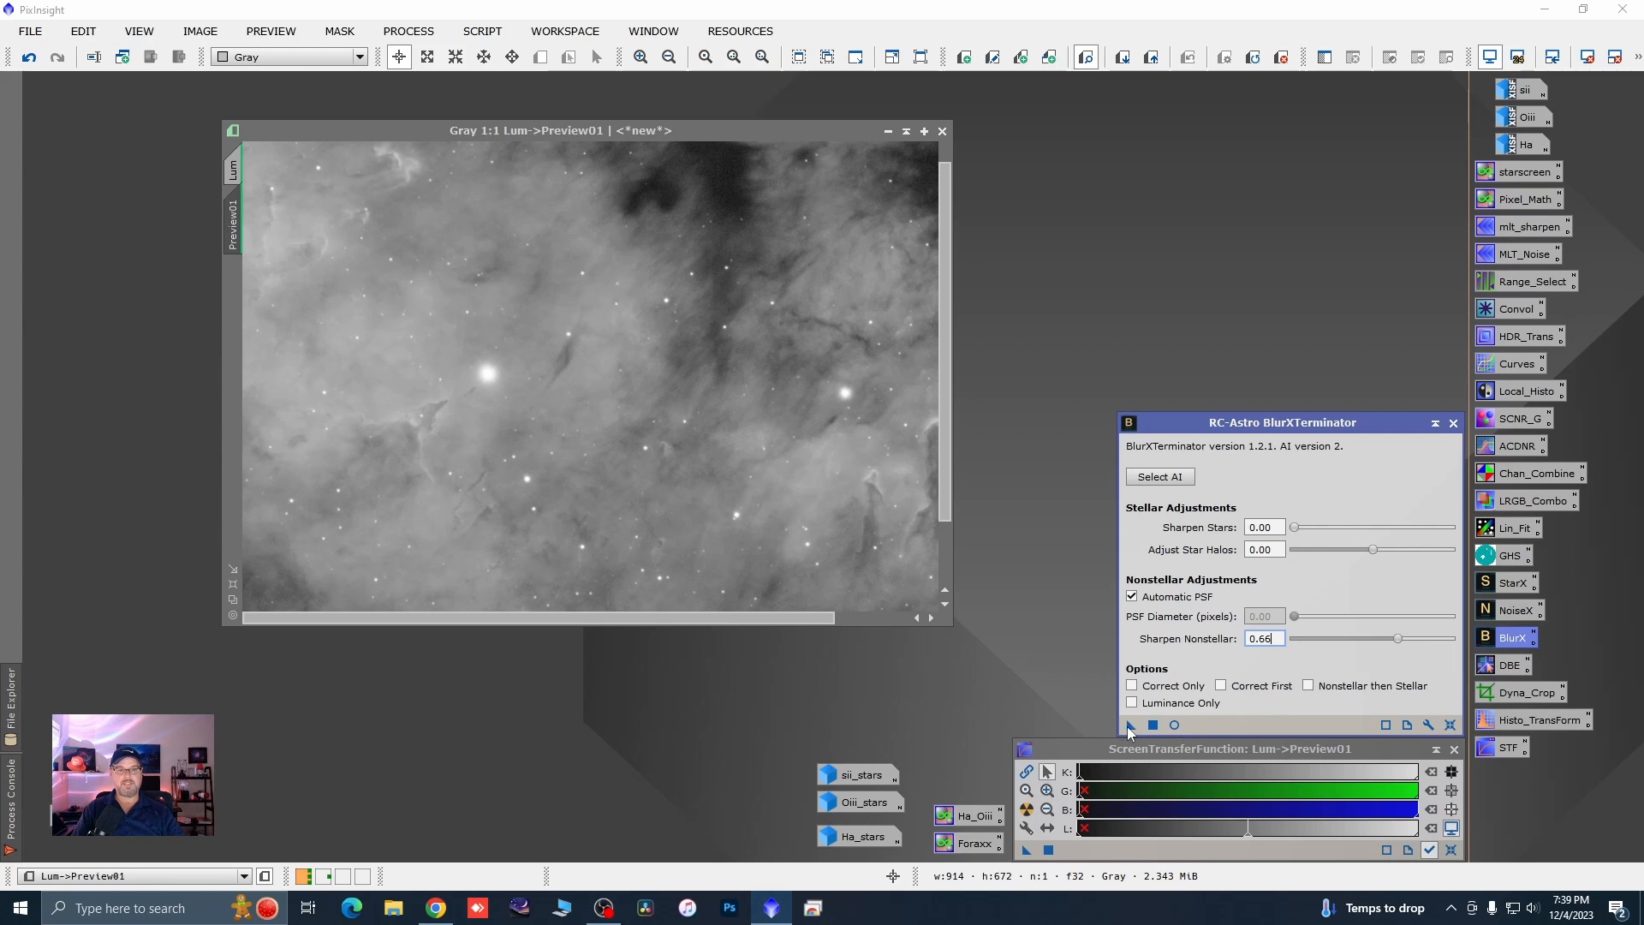
{"action": "left_click_drag", "start_coordinate": [1130, 725], "coordinate": [695, 503]}
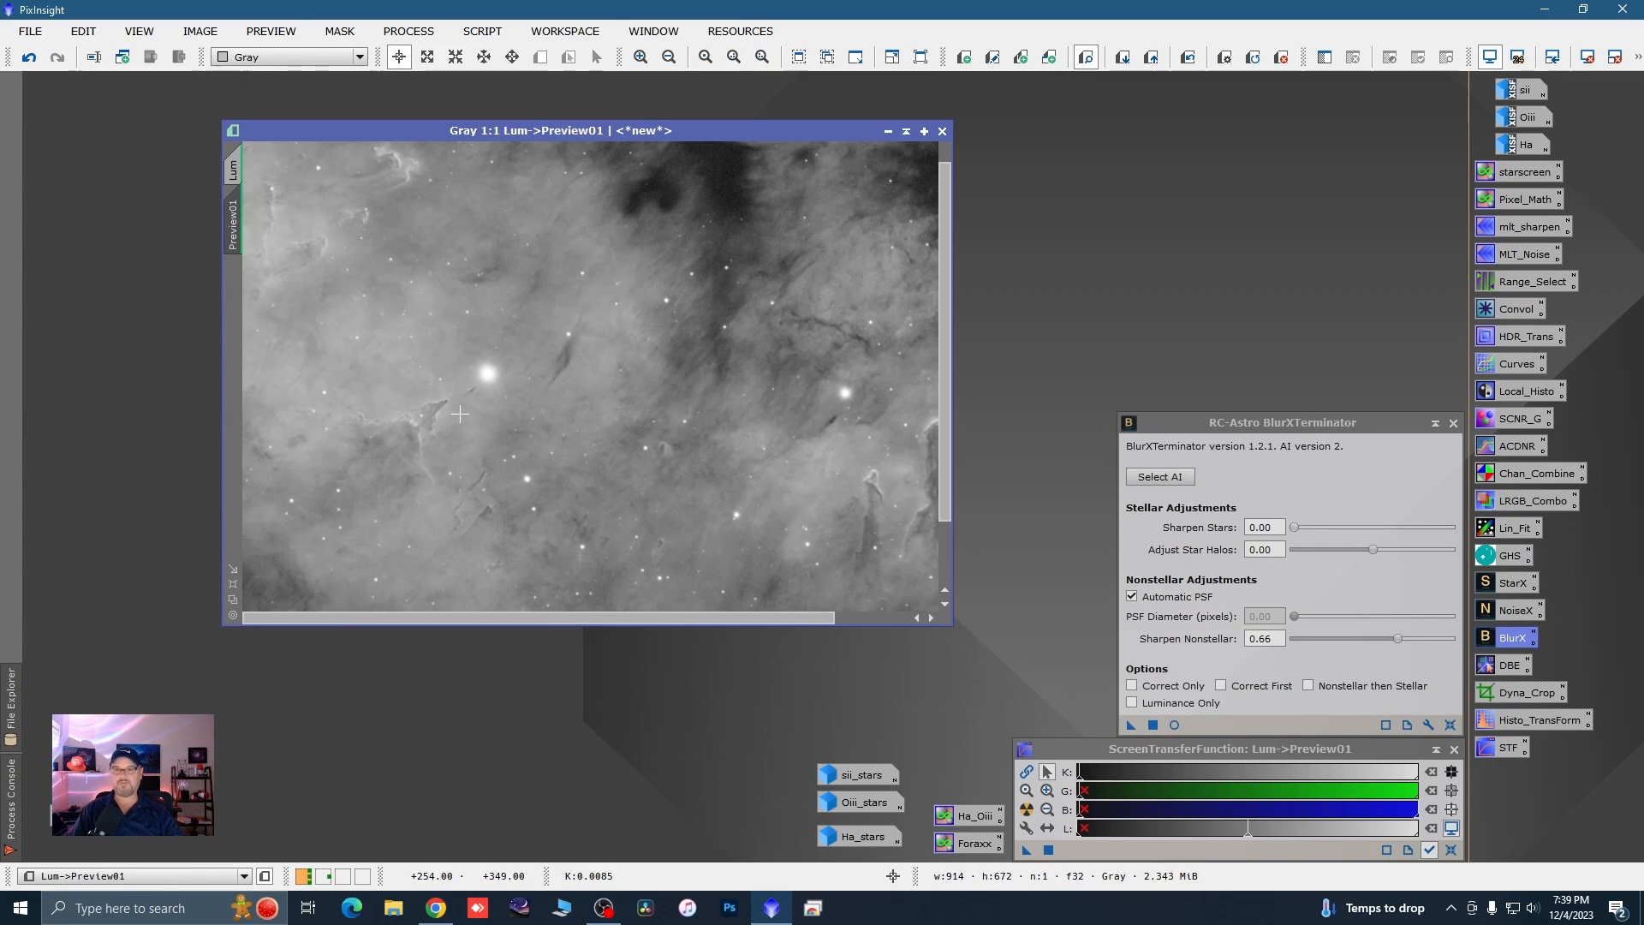
{"action": "scroll", "coordinate": [442, 425], "scroll_direction": "up", "scroll_amount": 1}
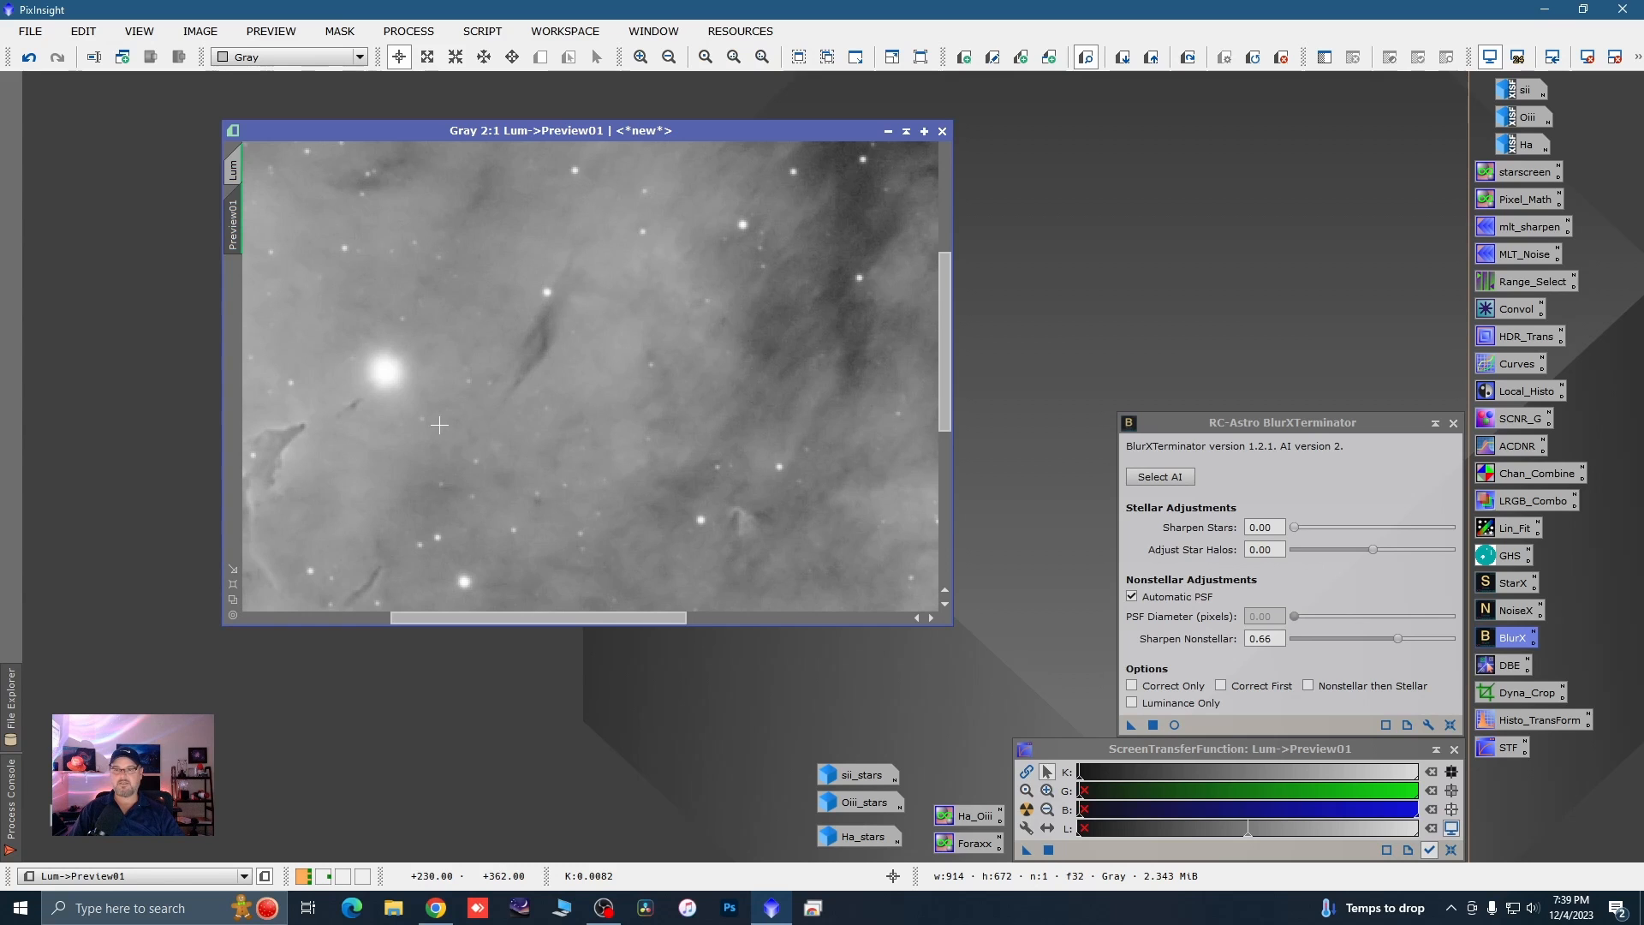
{"action": "scroll", "coordinate": [613, 405], "scroll_direction": "down", "scroll_amount": 1}
{"action": "scroll", "coordinate": [348, 439], "scroll_direction": "up", "scroll_amount": 1}
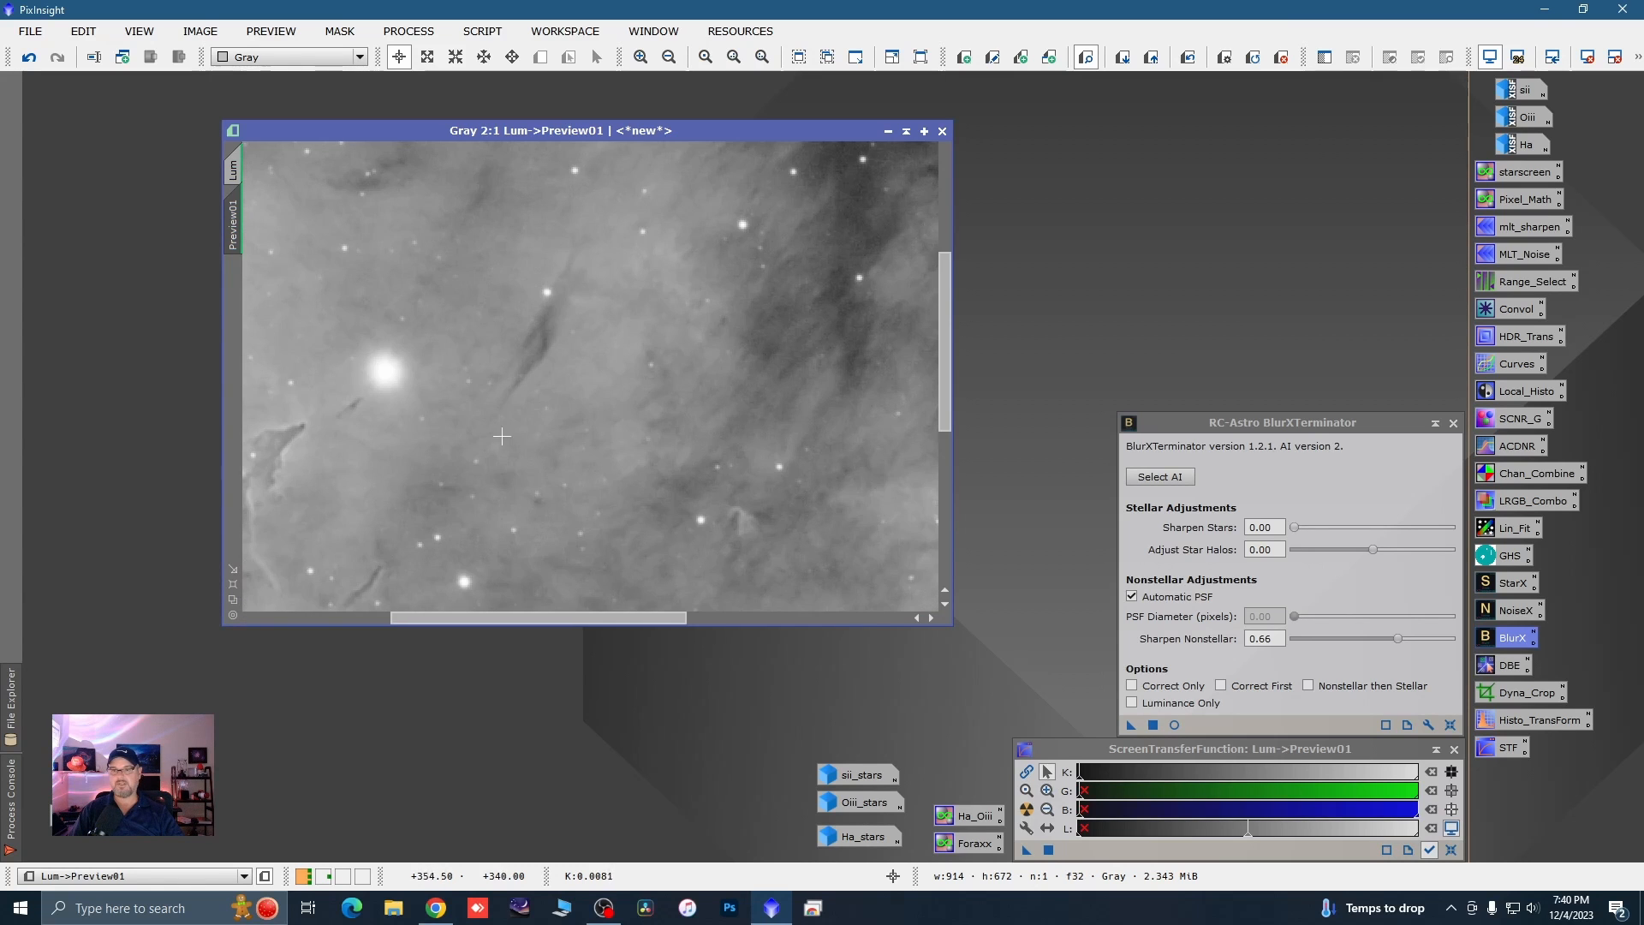
{"action": "left_click_drag", "start_coordinate": [553, 618], "coordinate": [429, 601]}
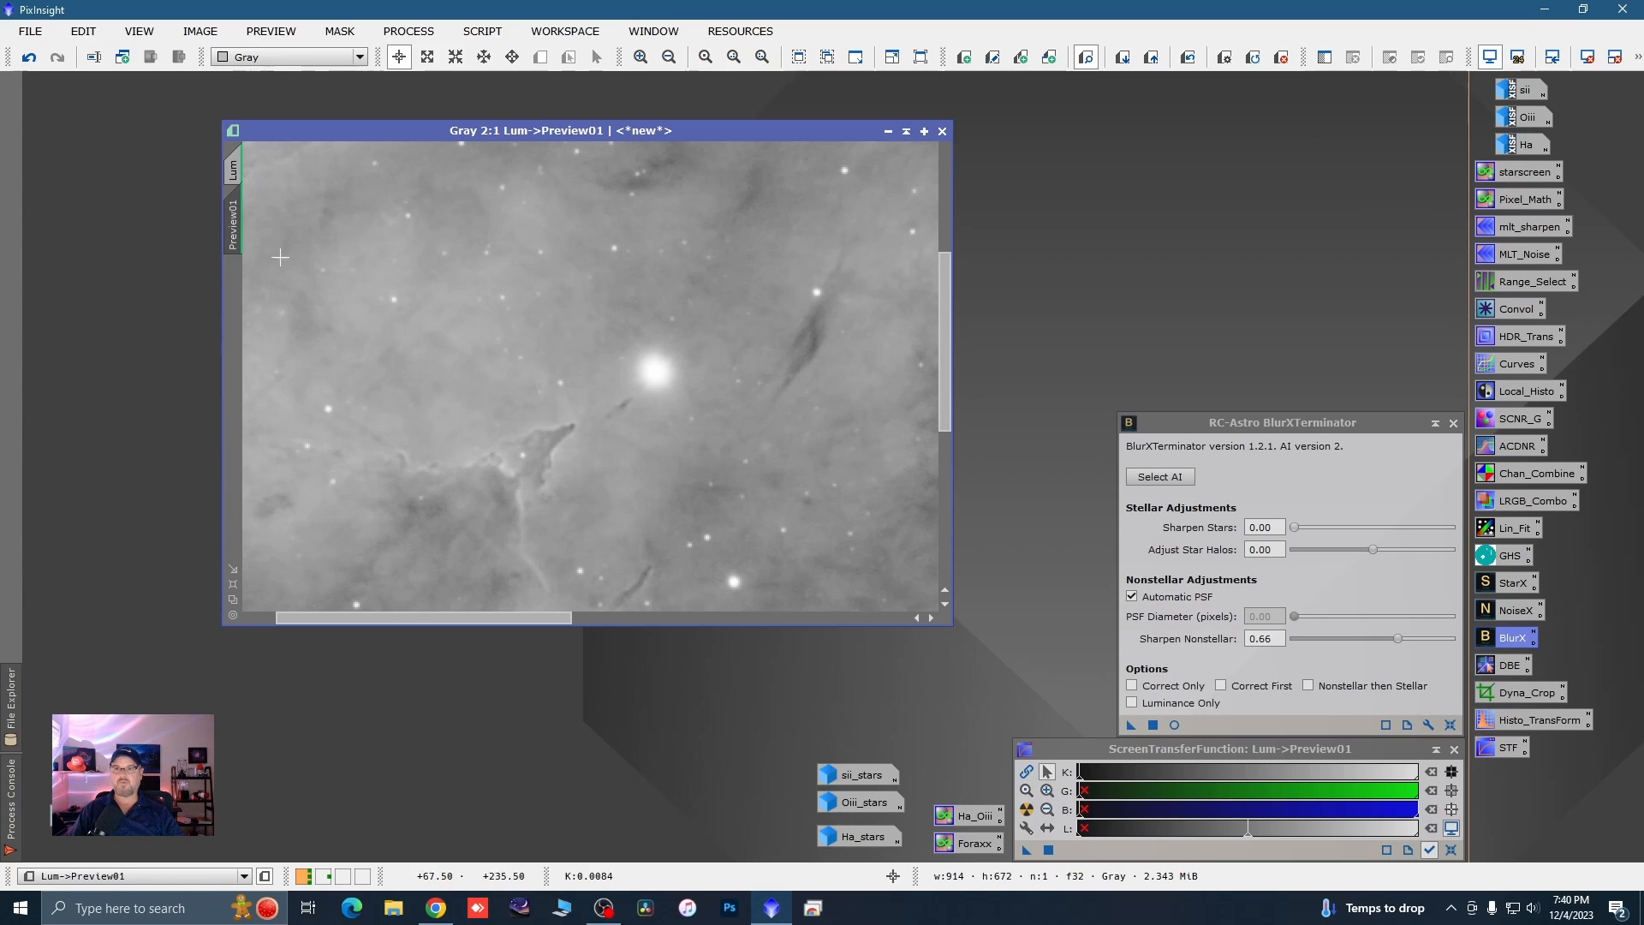
- Apply BlurXTerminator with the same settings to the whole Lum image, and close the process
{"action": "left_click", "coordinate": [233, 171]}
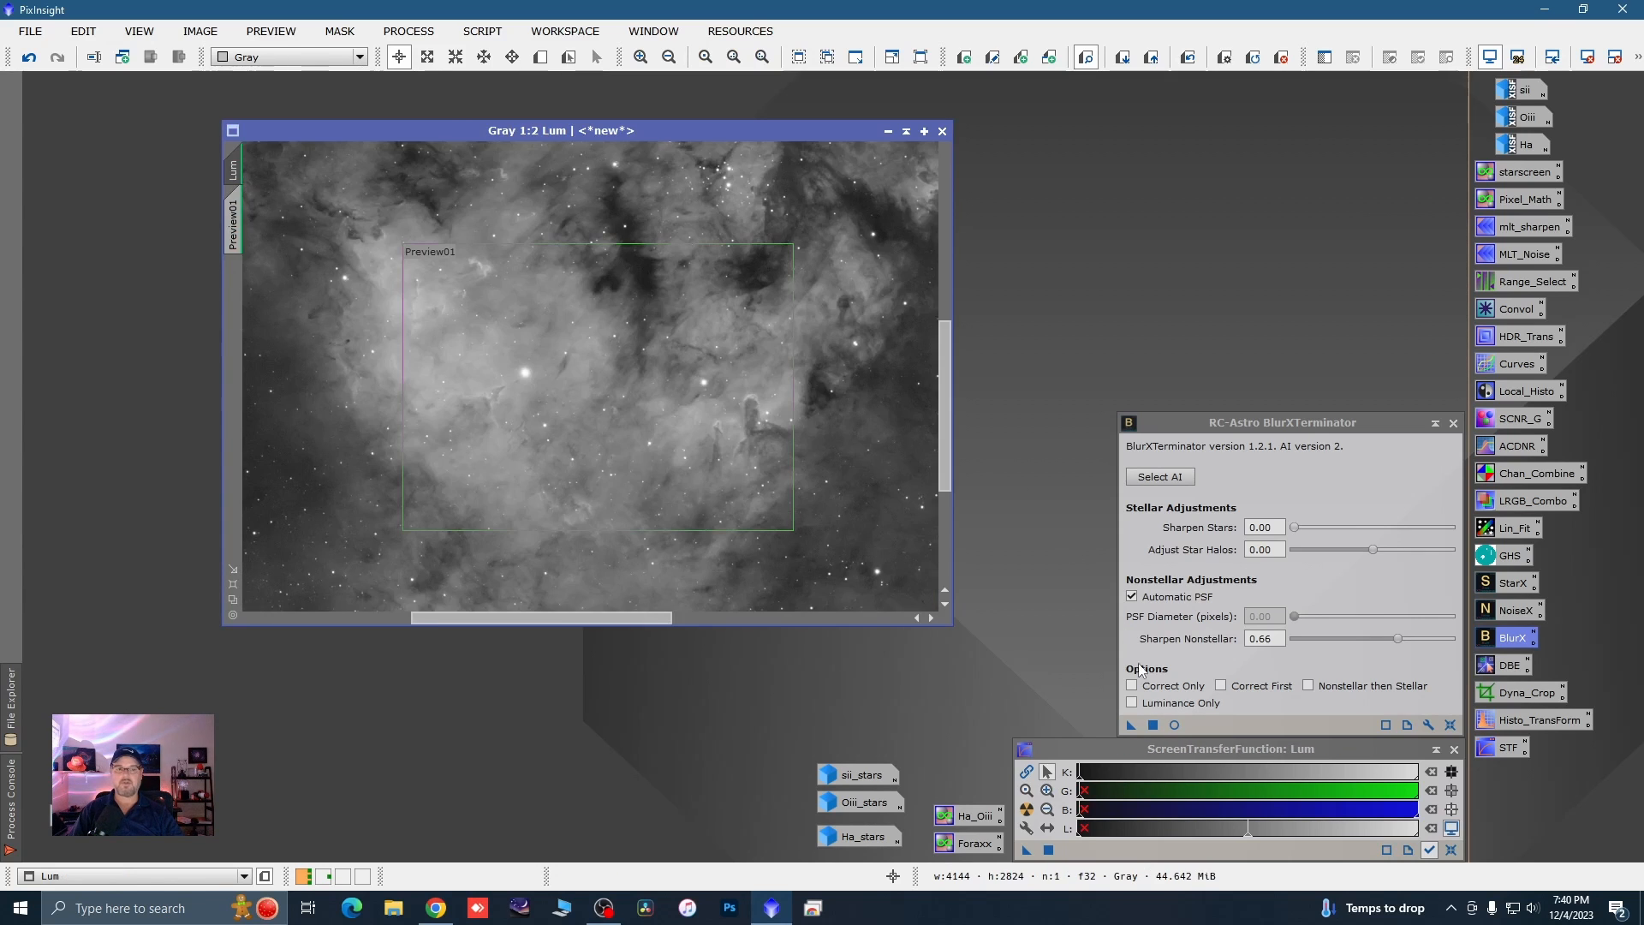
{"action": "left_click_drag", "start_coordinate": [1130, 726], "coordinate": [705, 514]}
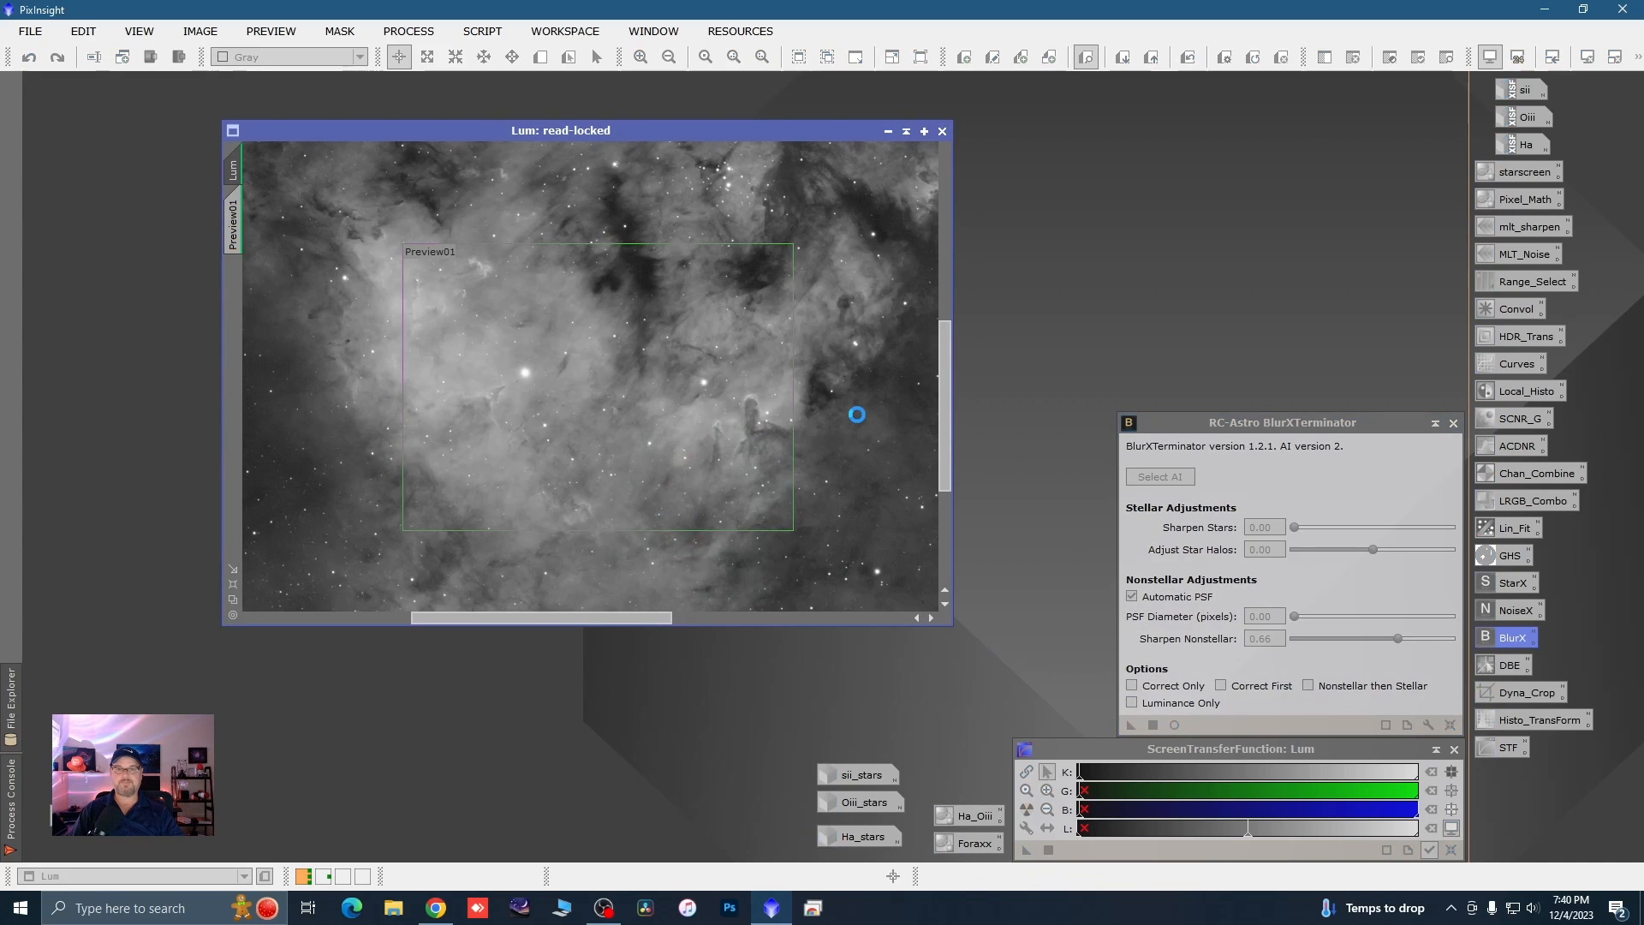
{"action": "left_click", "coordinate": [1453, 425]}
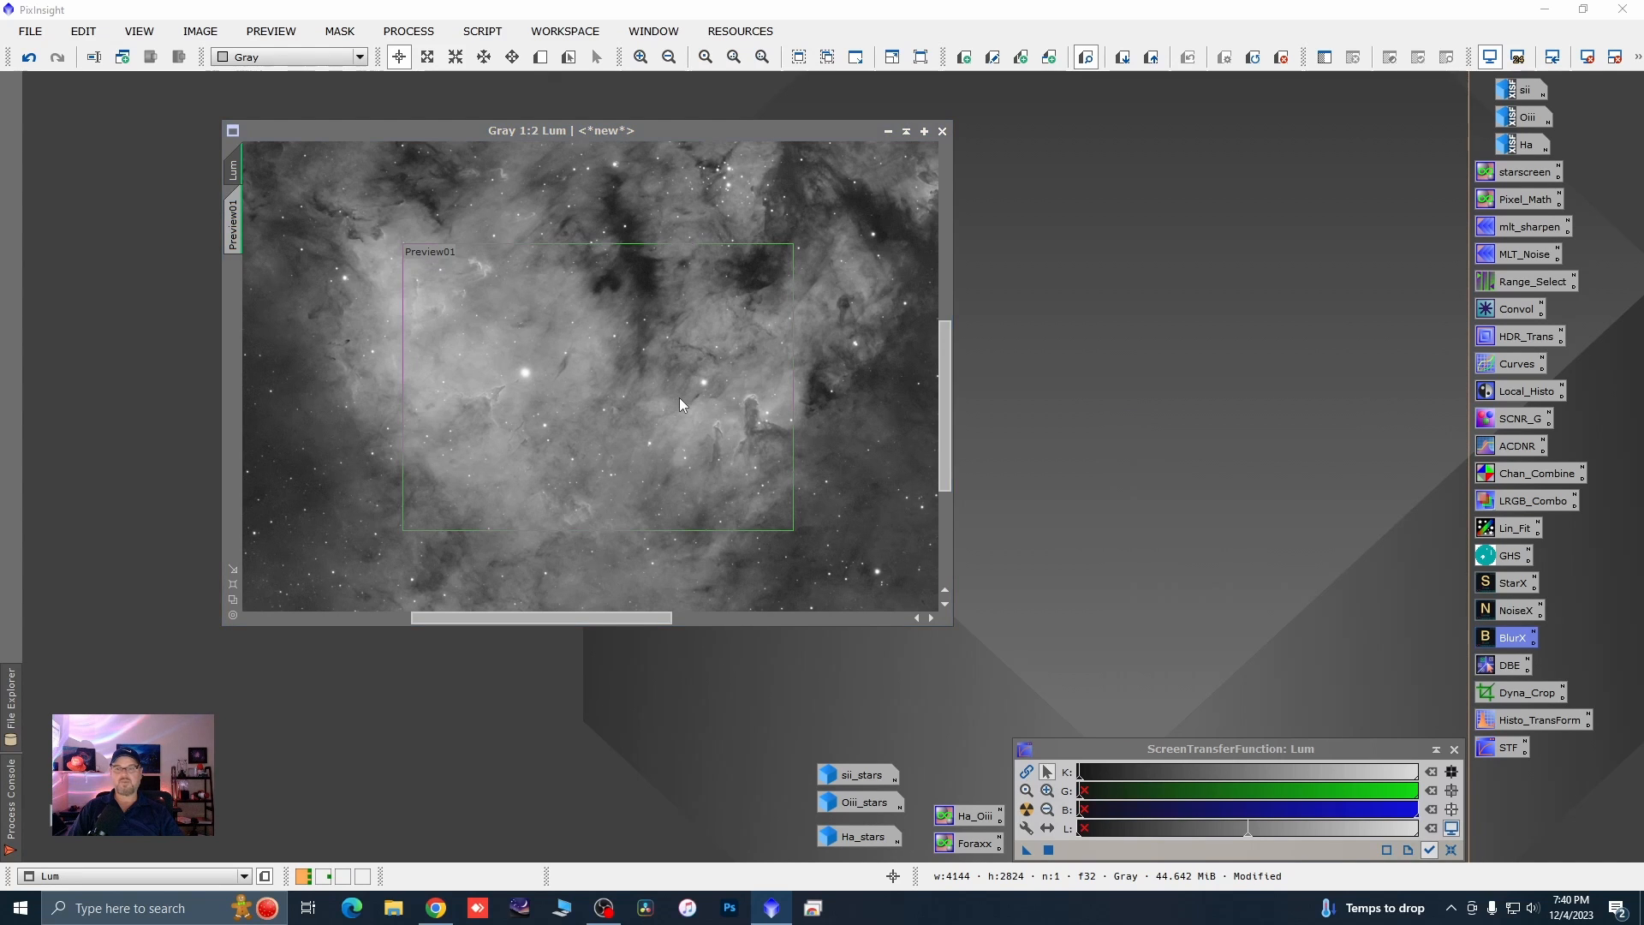
- Reduce the noise in the Lum image using NoiseXTerminator with Denoise 0.74 and Detail 0.24, and close the process
{"action": "scroll", "coordinate": [680, 399], "scroll_direction": "down", "scroll_amount": 2}
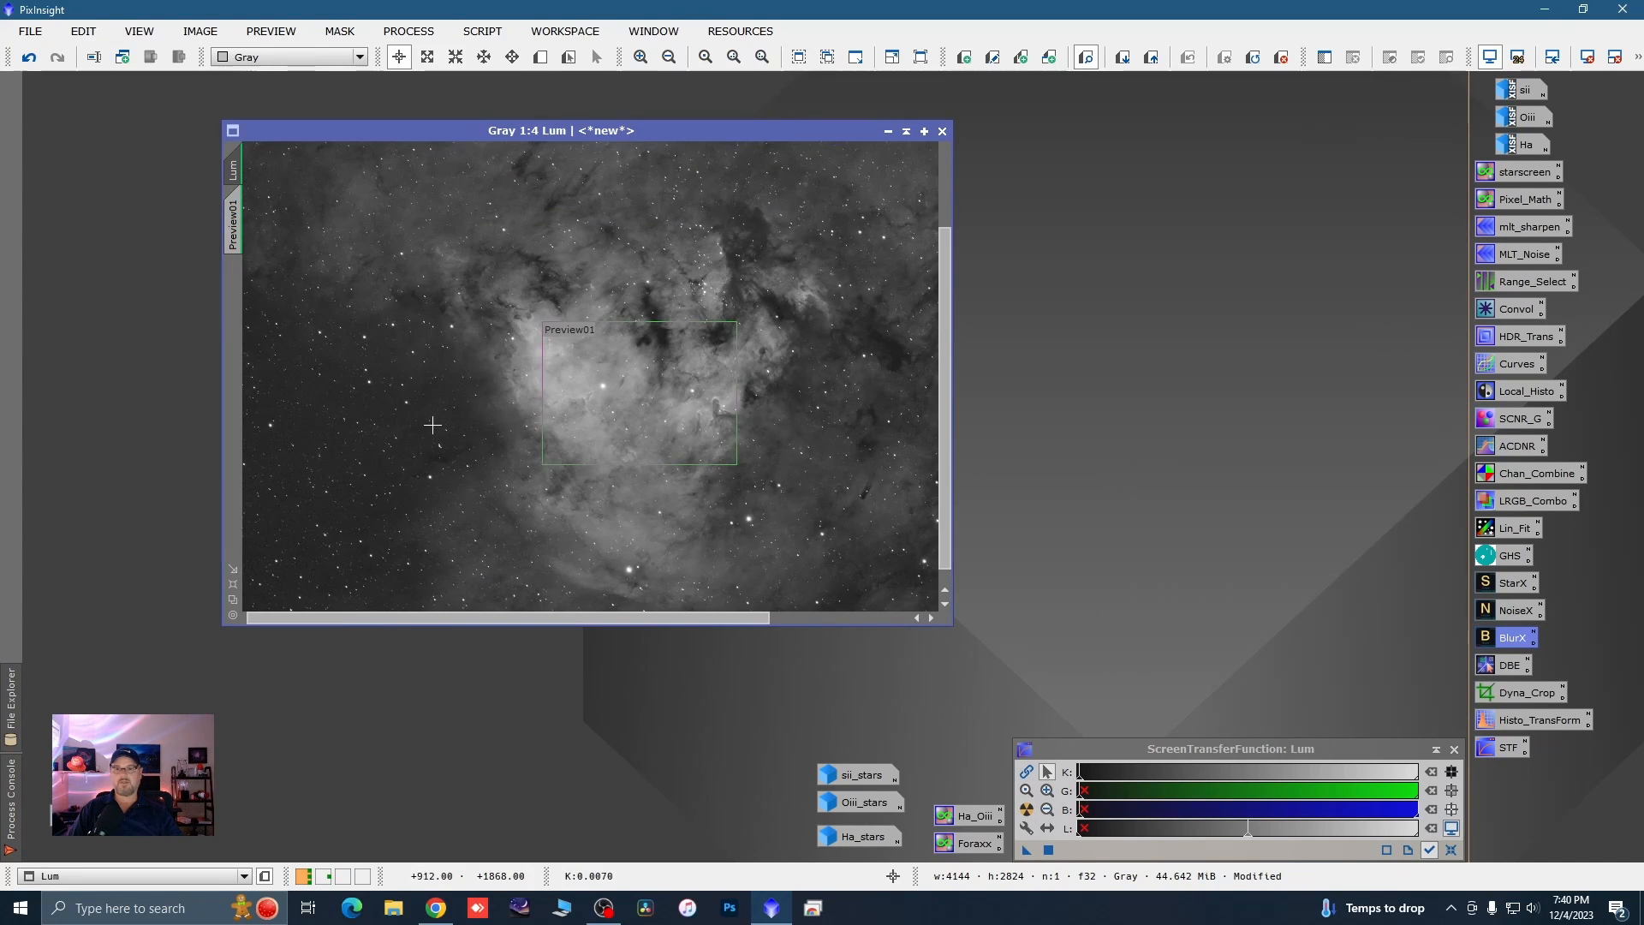
{"action": "double_click", "coordinate": [1506, 612]}
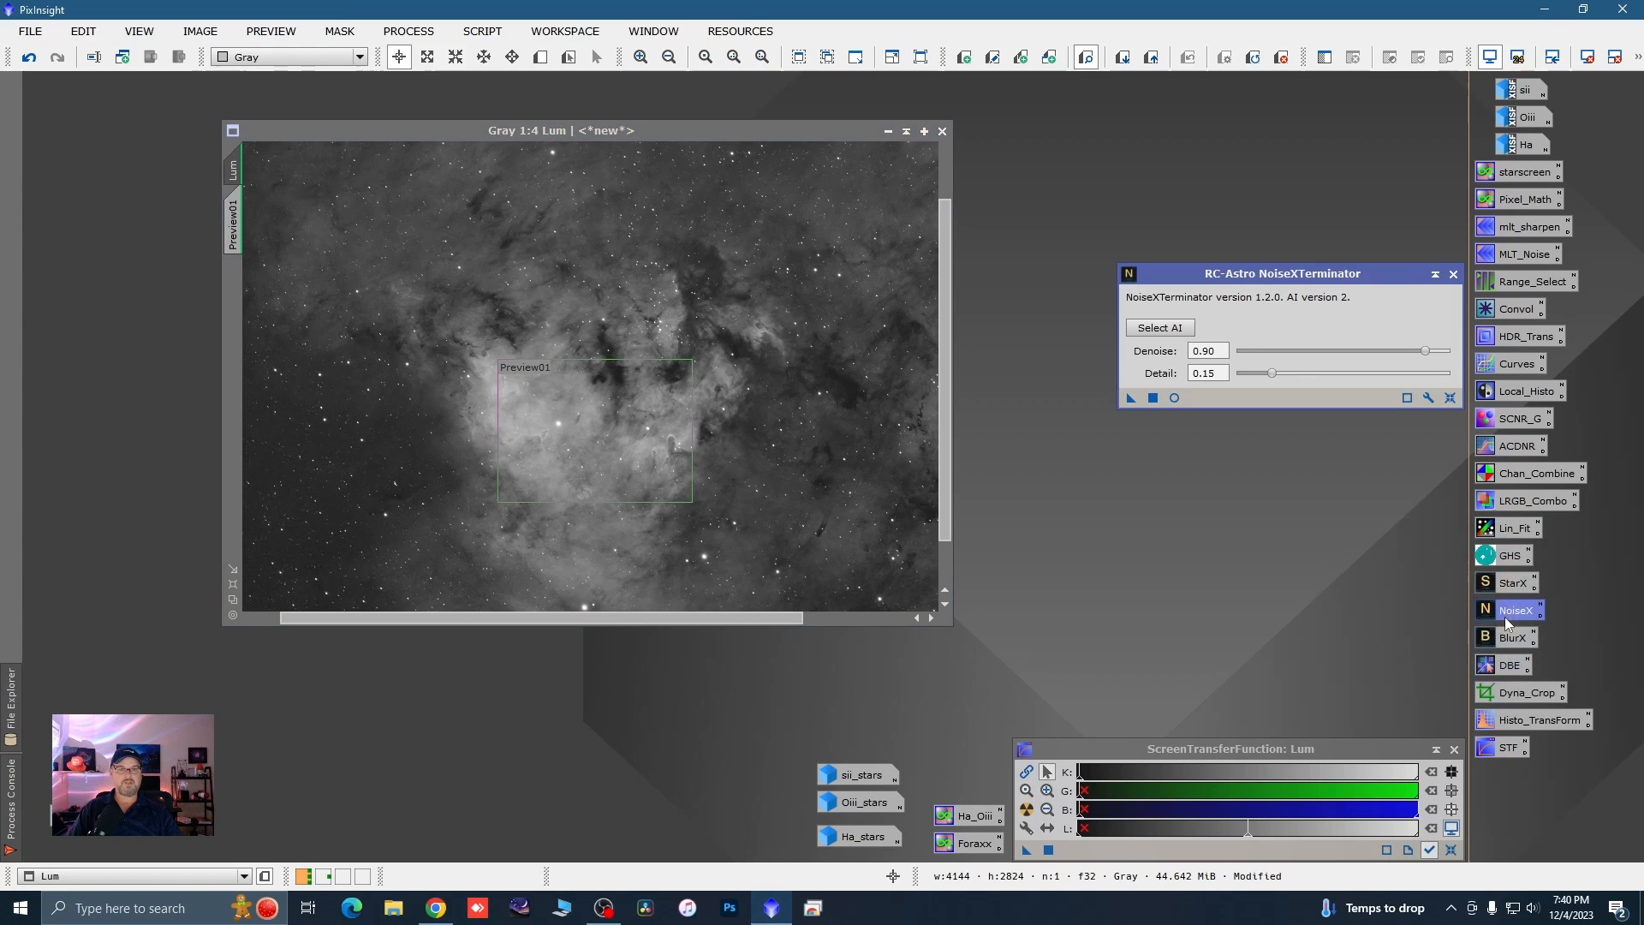
{"action": "left_click", "coordinate": [1378, 352]}
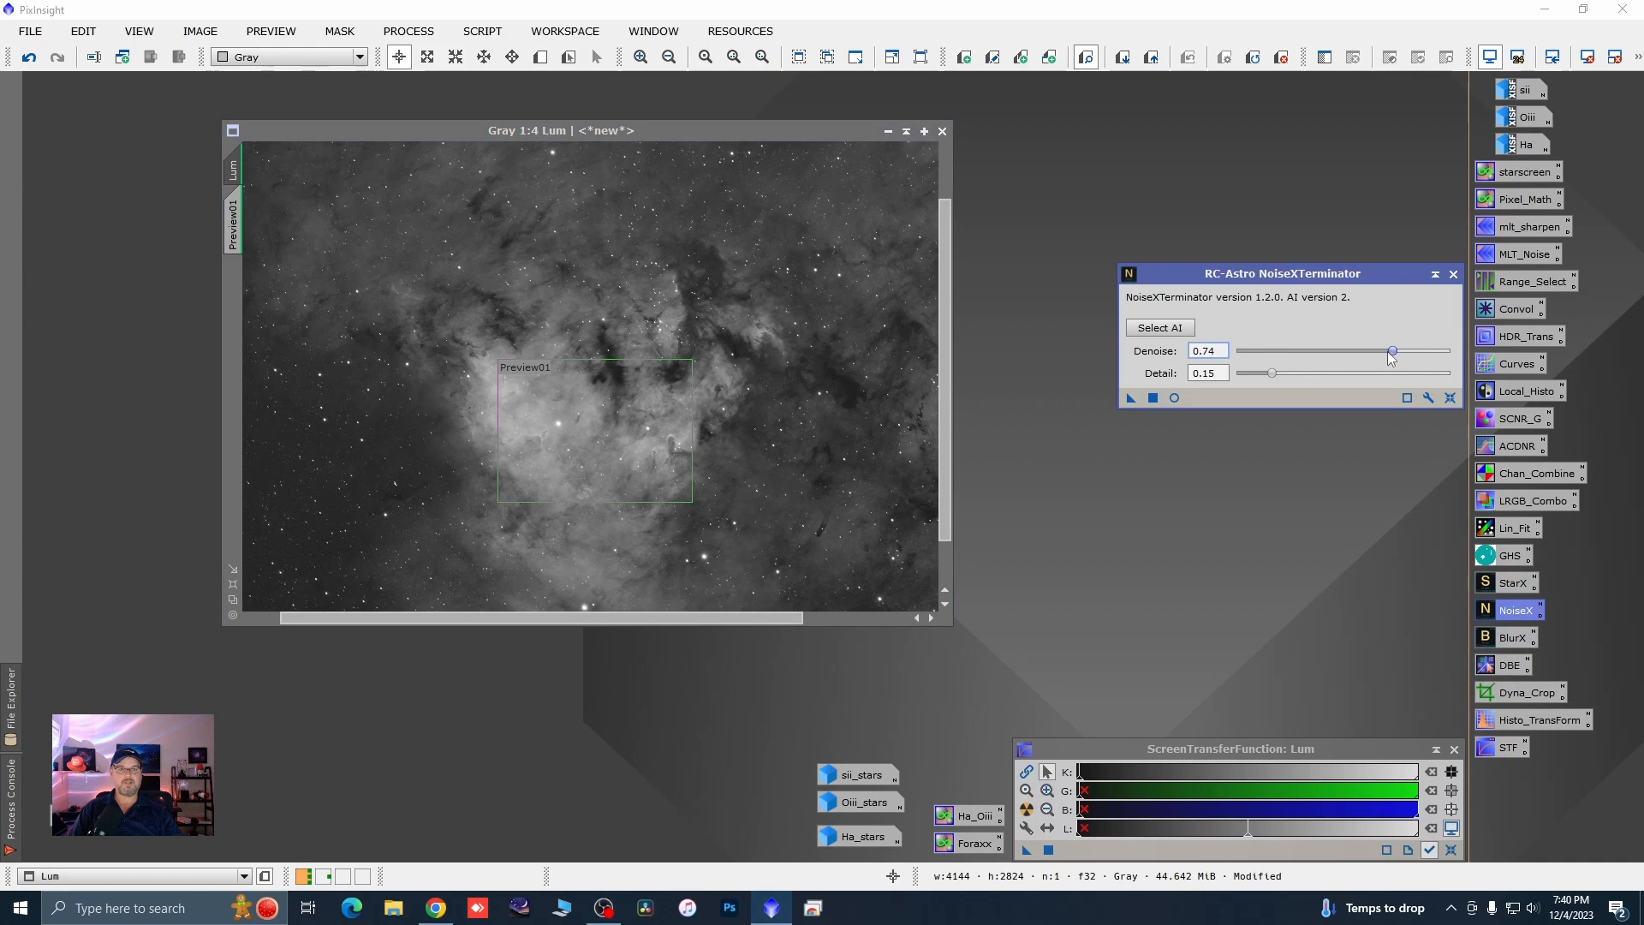
{"action": "left_click_drag", "start_coordinate": [1277, 377], "coordinate": [1295, 377]}
{"action": "left_click_drag", "start_coordinate": [1131, 397], "coordinate": [700, 496]}
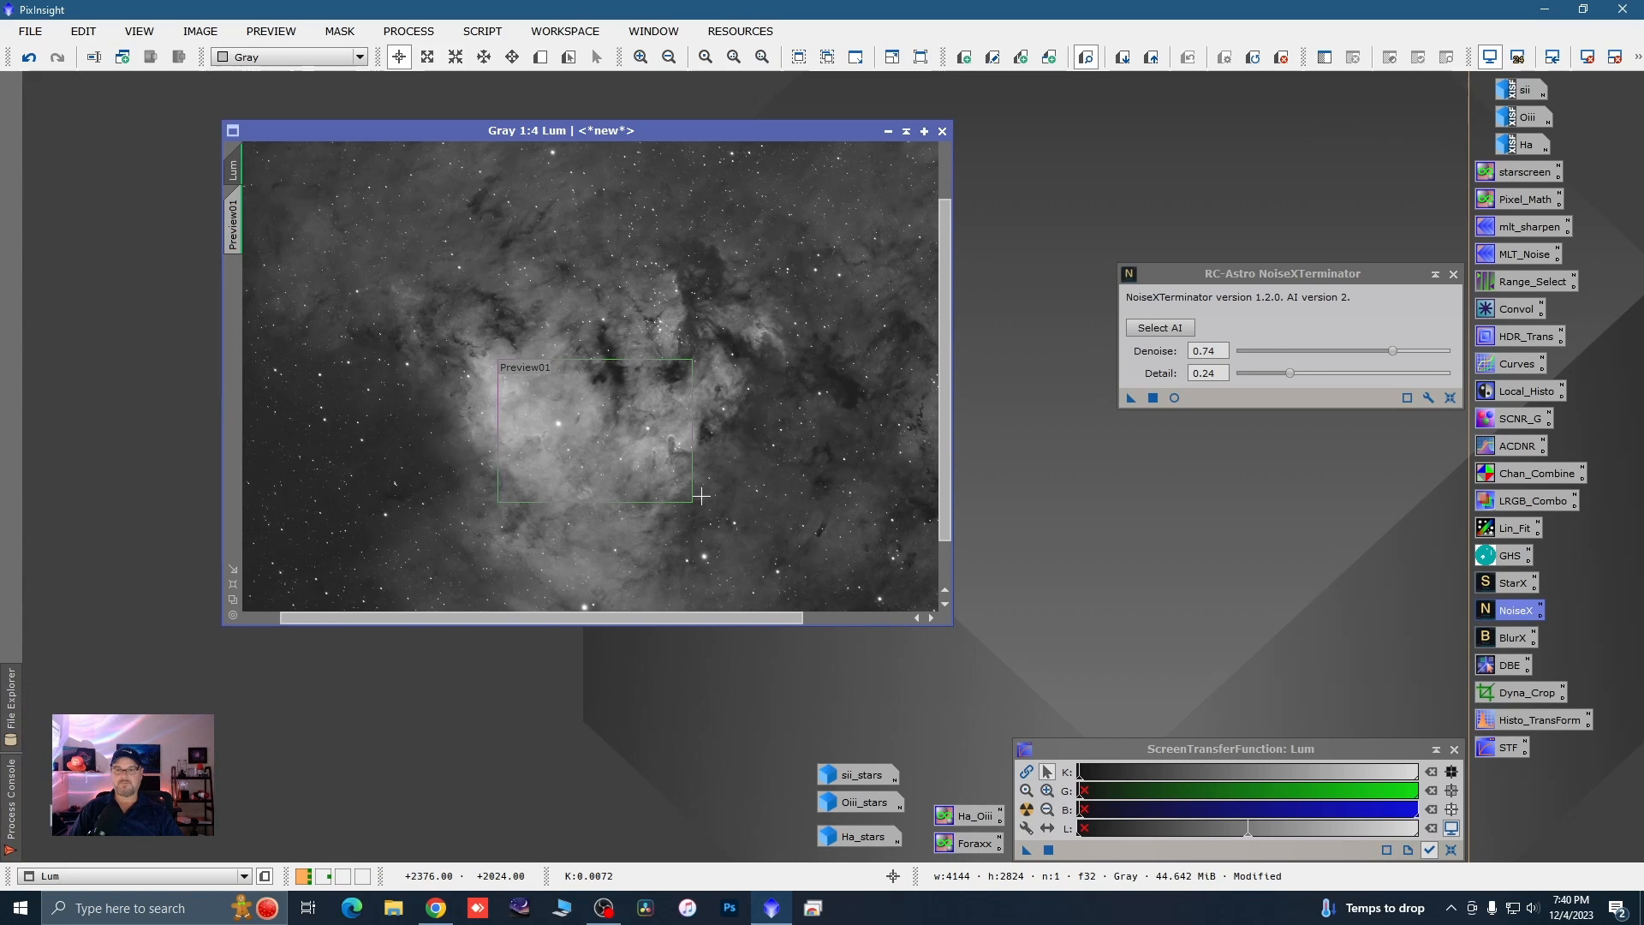
{"action": "left_click", "coordinate": [1453, 275]}
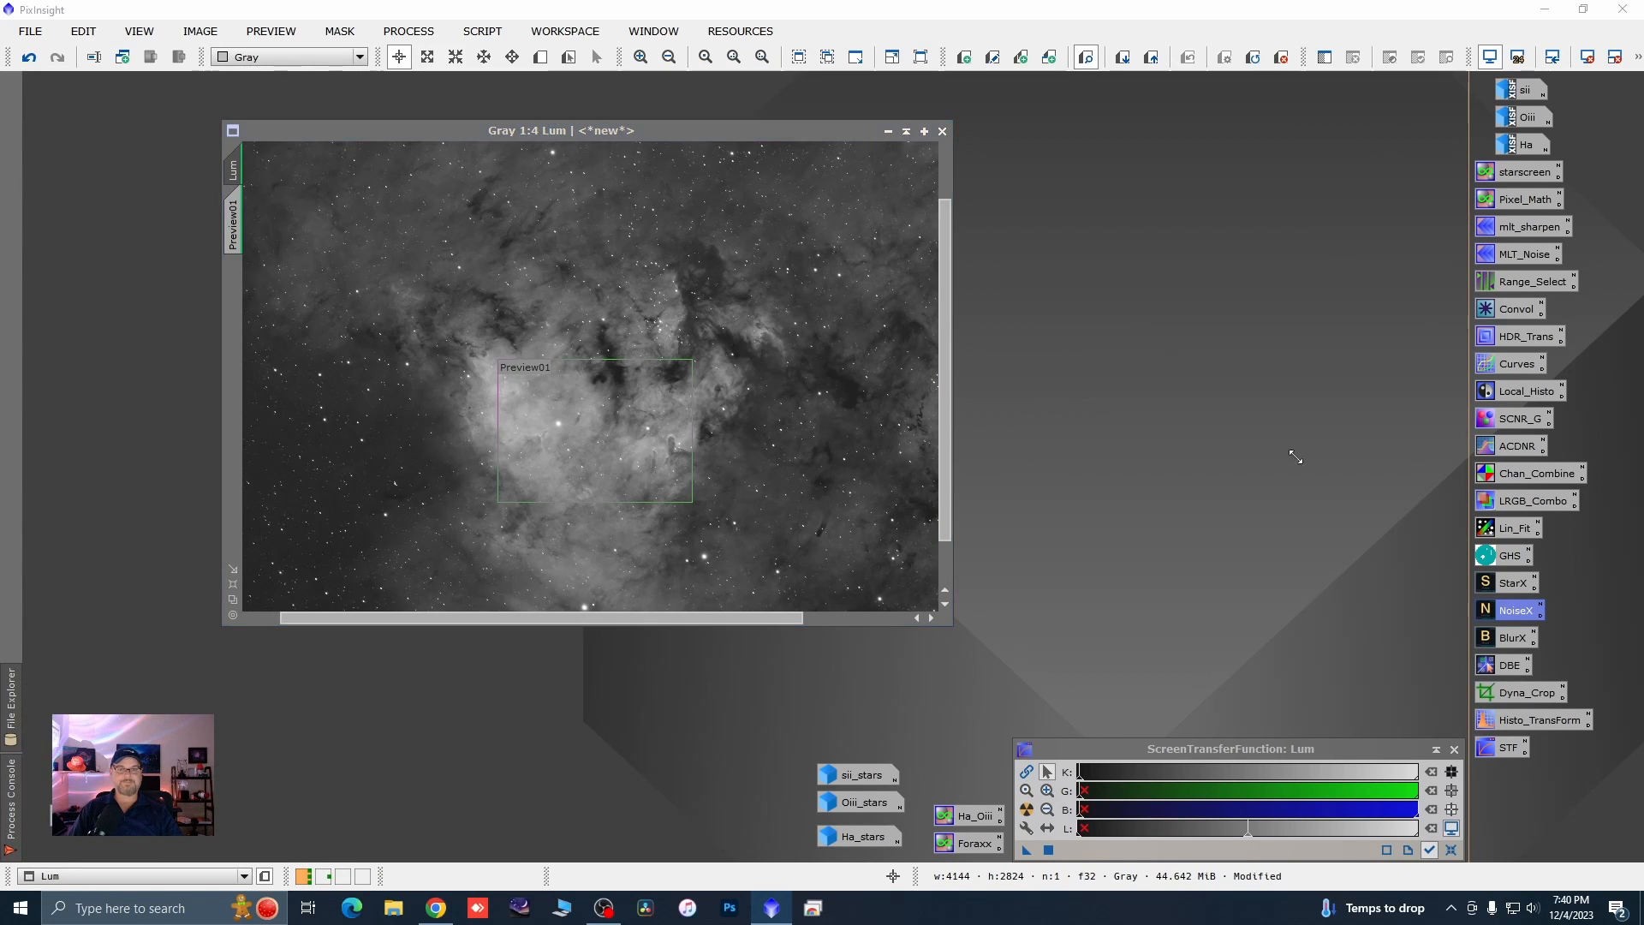
- Delete the preview from the Lum image and remove its stars with StarXTerminator, without generating a star image
{"action": "right_click", "coordinate": [236, 227]}
{"action": "left_click", "coordinate": [310, 358]}
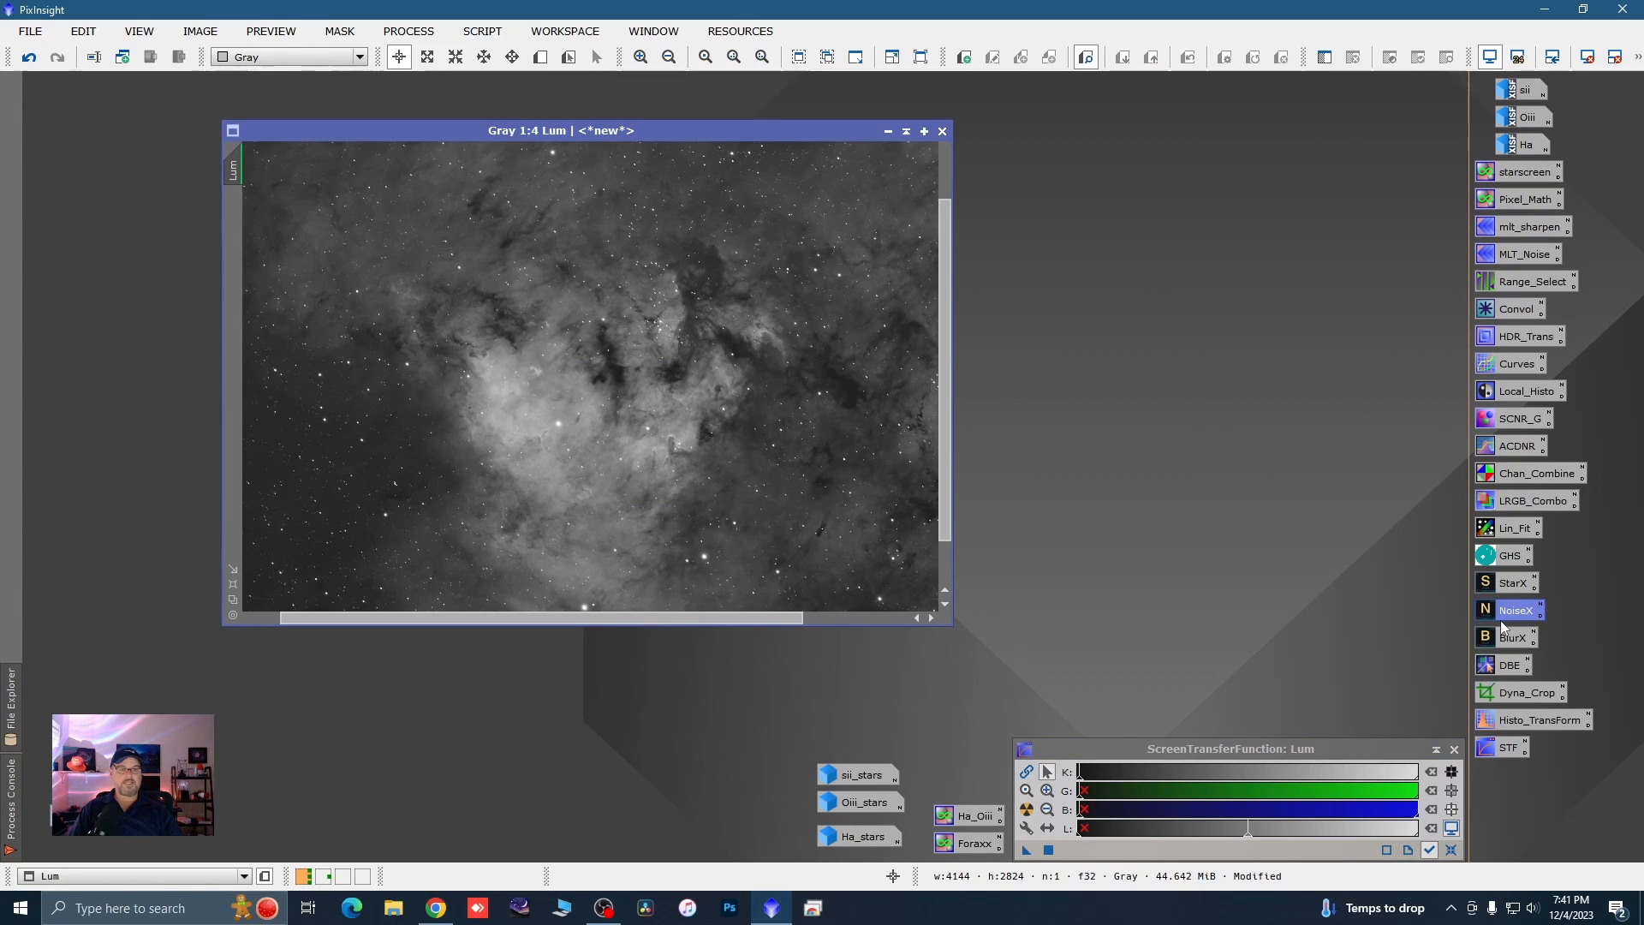
{"action": "double_click", "coordinate": [1509, 586]}
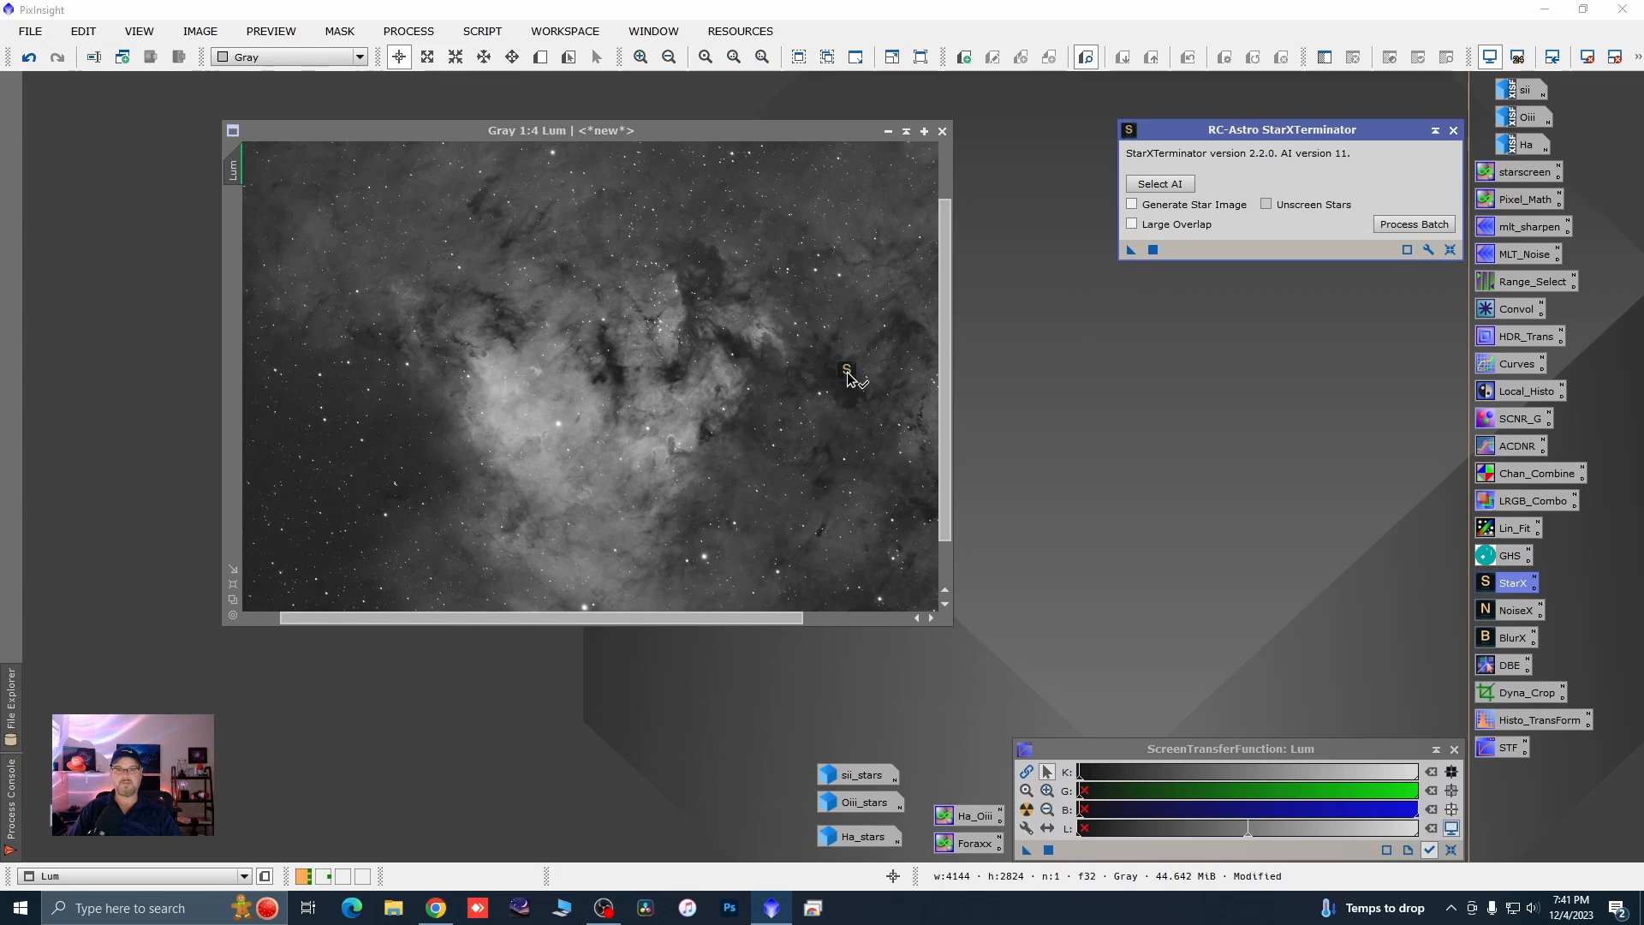
{"action": "left_click_drag", "start_coordinate": [847, 377], "coordinate": [847, 379]}
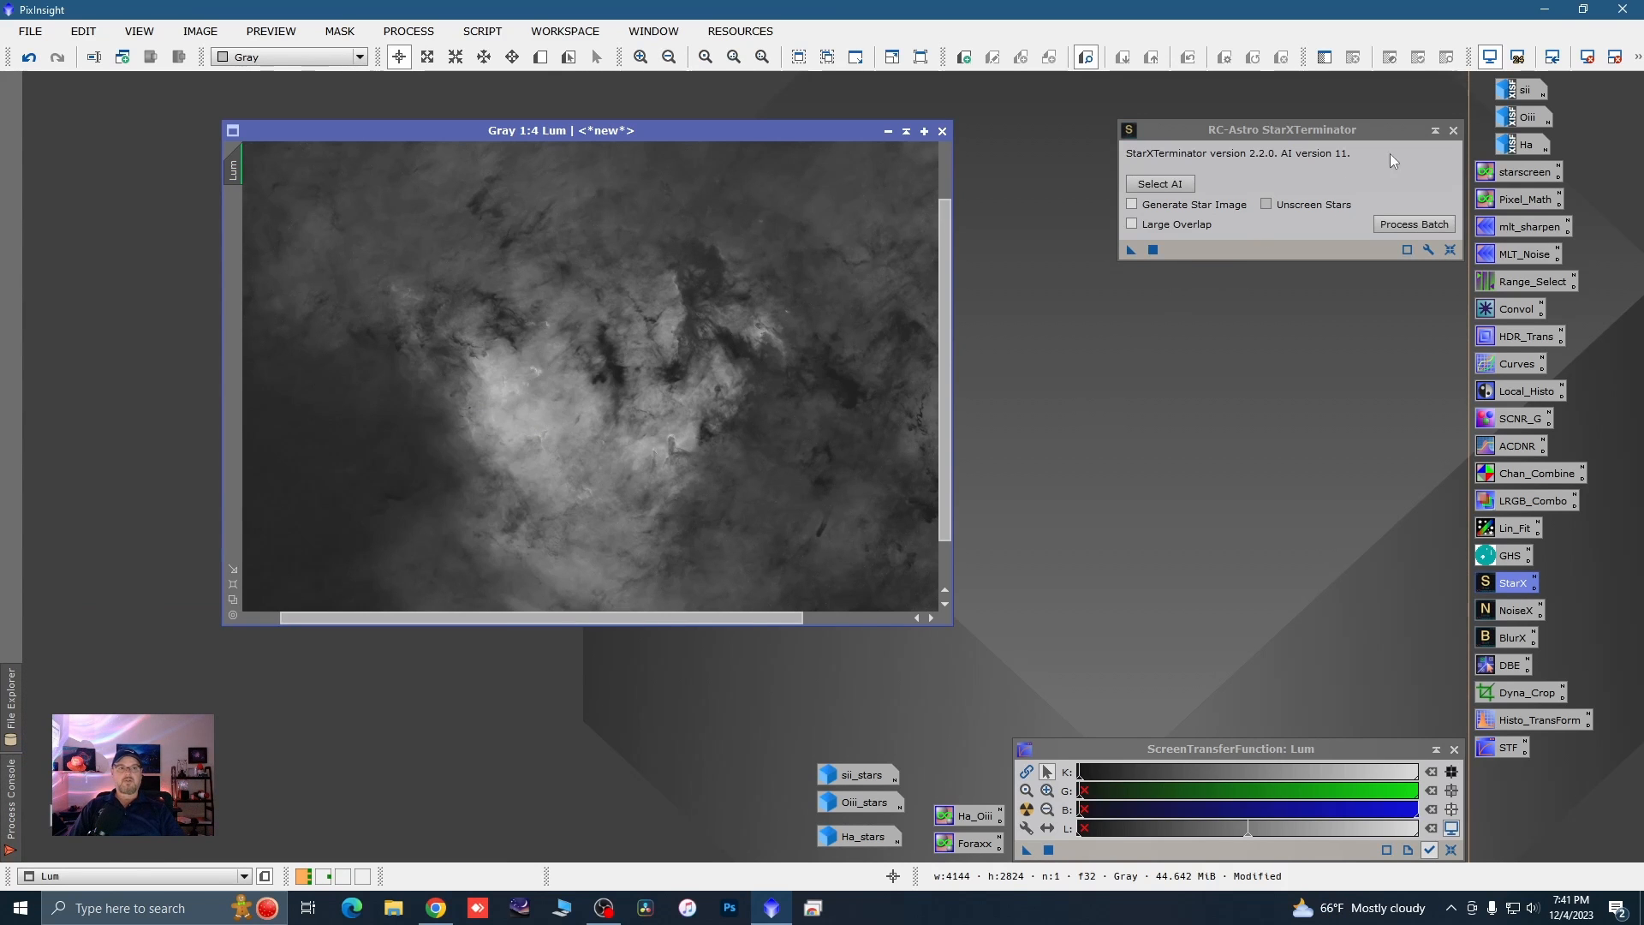
{"action": "left_click", "coordinate": [1453, 130]}
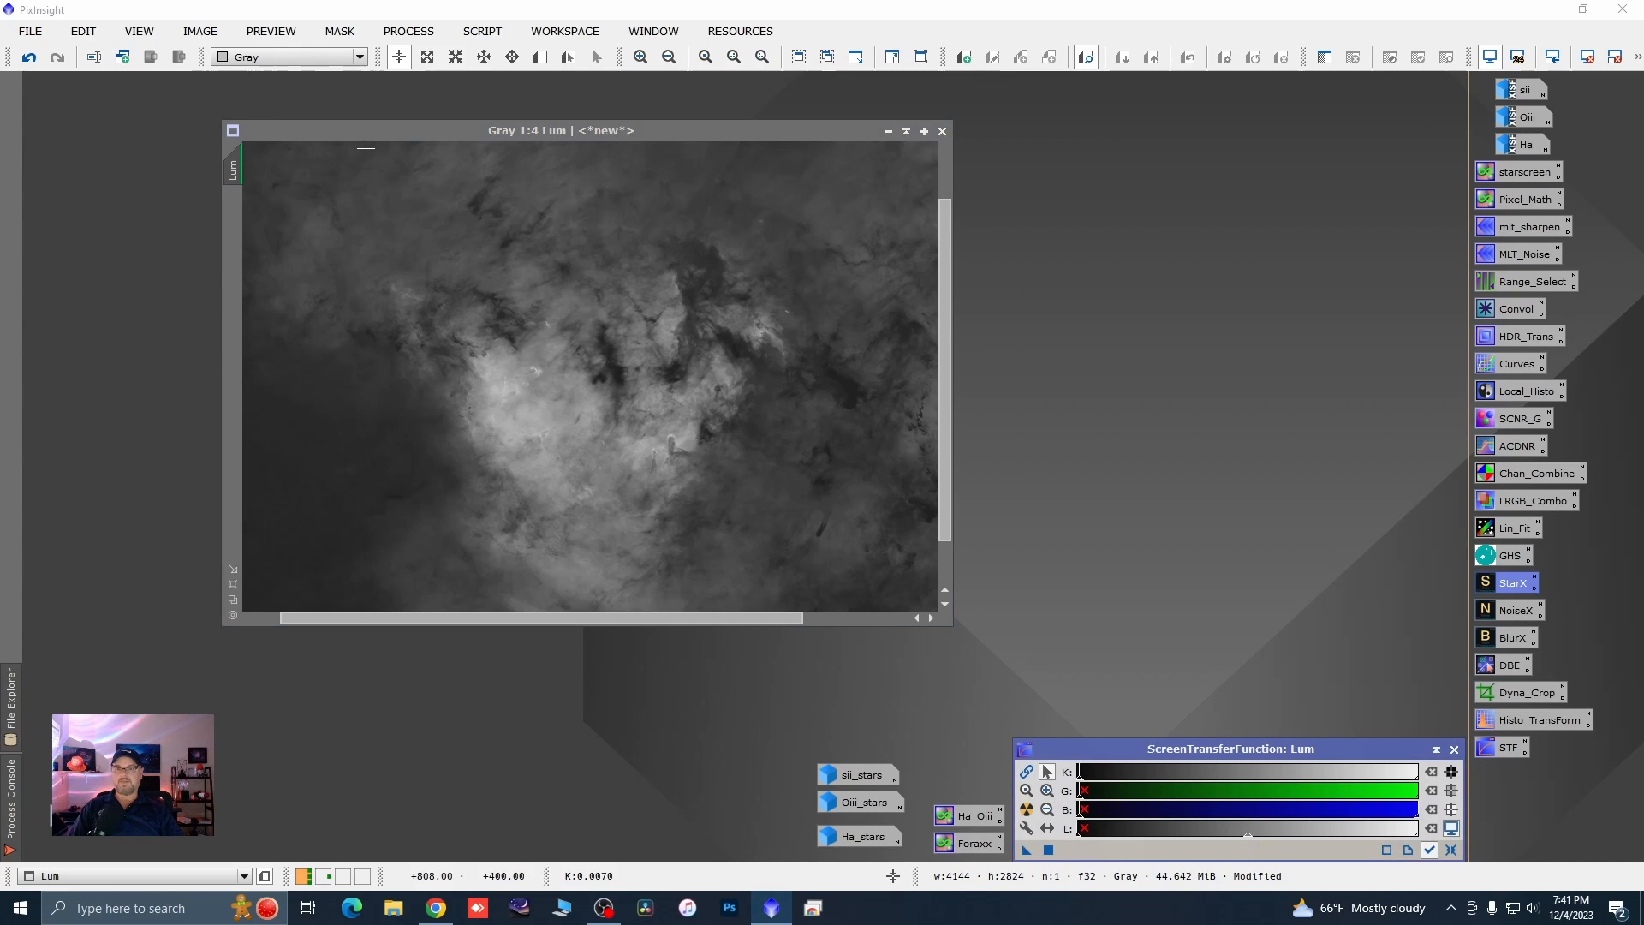
- Move the Lum window aside and open GeneralizedHyperbolicStretch with a real-time preview of the image
{"action": "left_click_drag", "start_coordinate": [373, 132], "coordinate": [295, 132]}
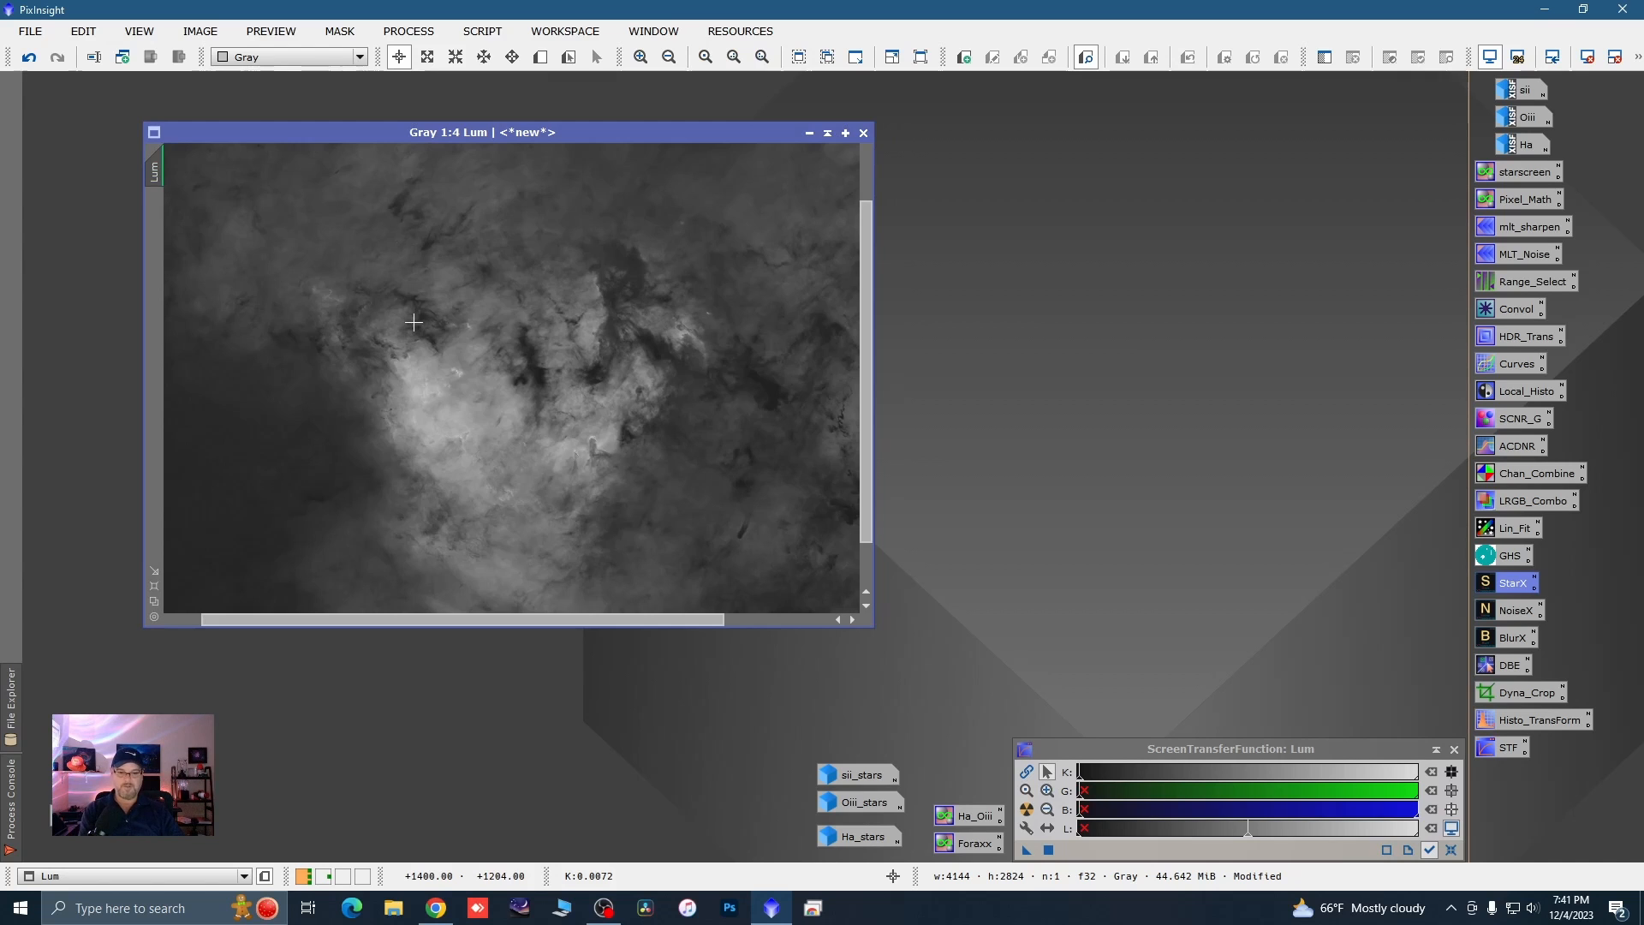
{"action": "left_click_drag", "start_coordinate": [374, 133], "coordinate": [314, 122]}
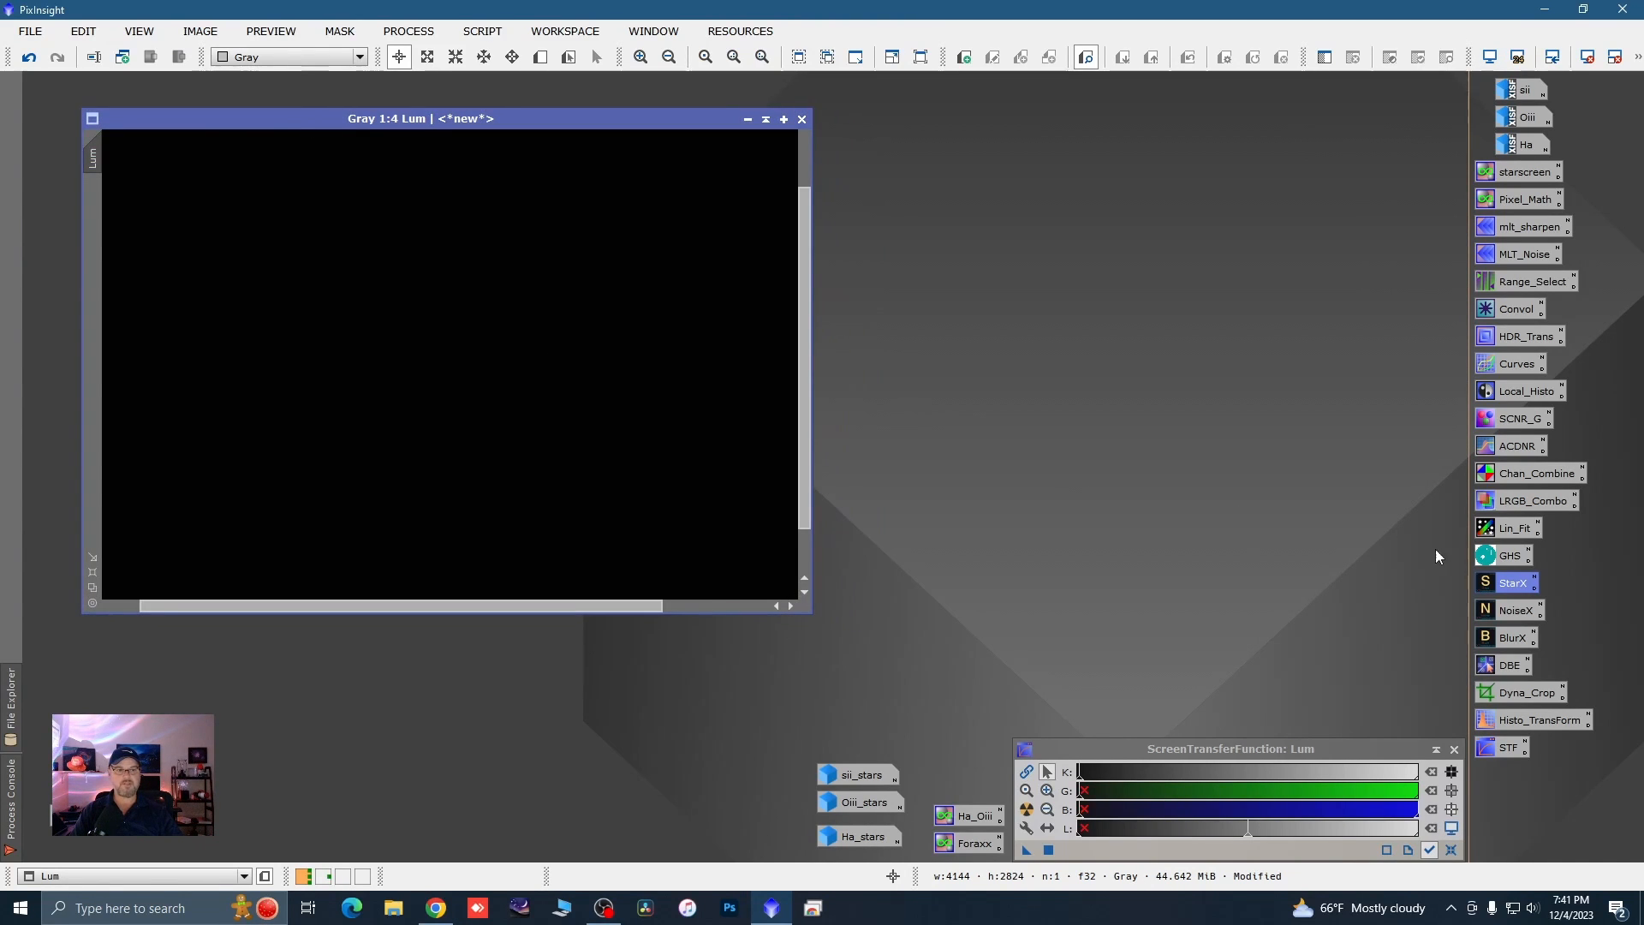
{"action": "double_click", "coordinate": [1510, 556]}
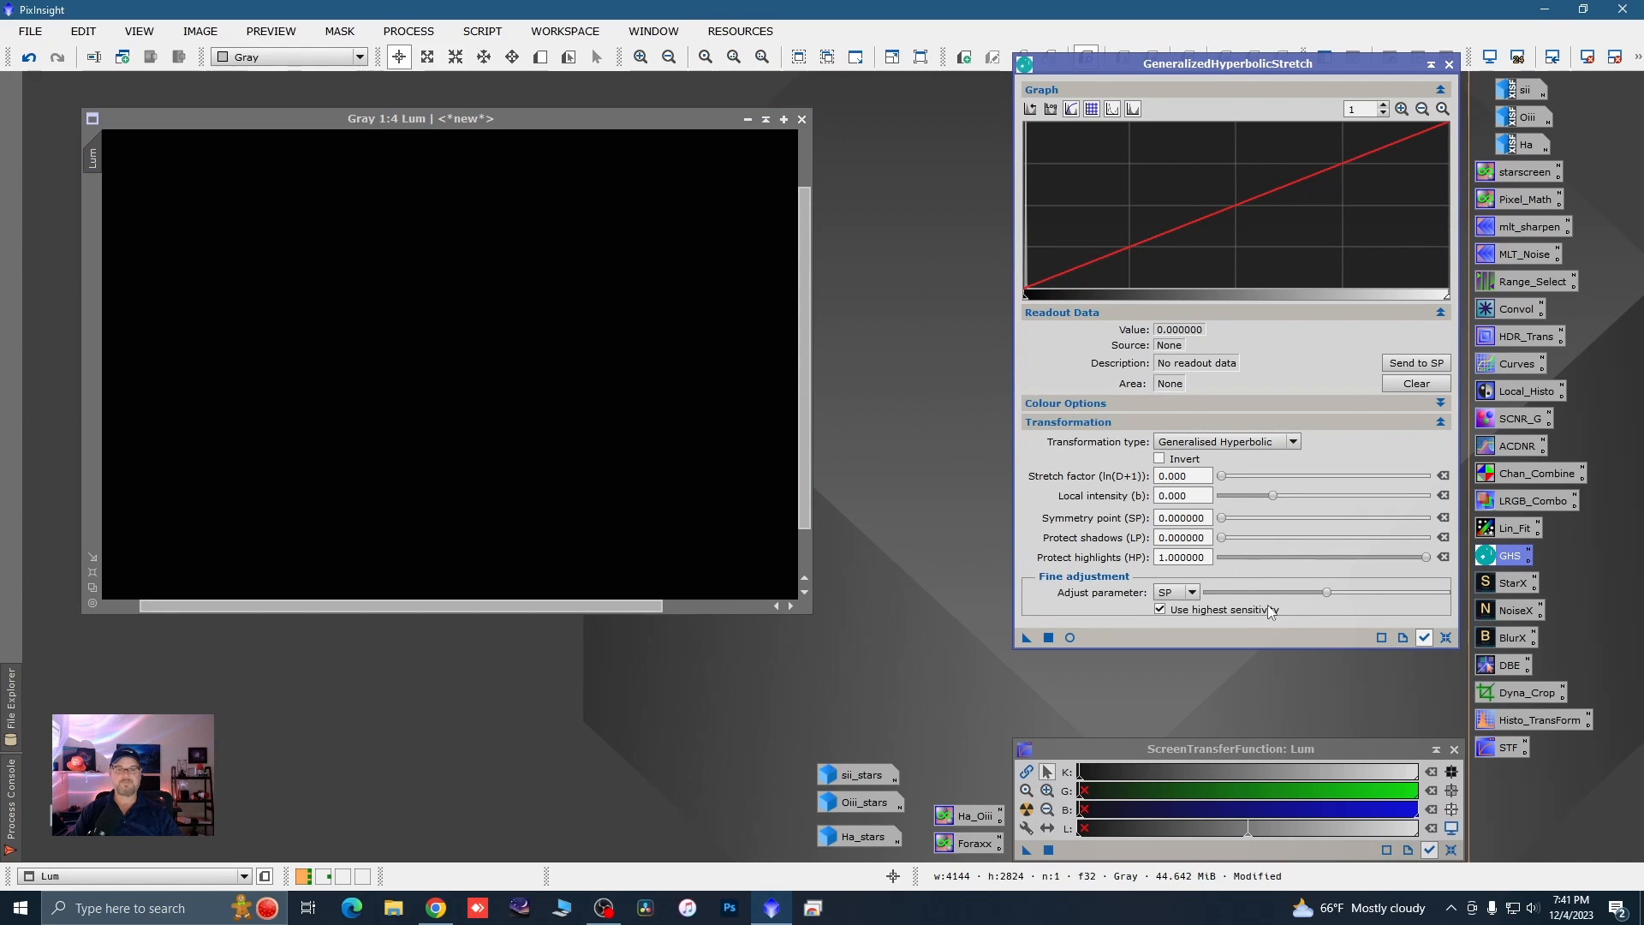
{"action": "left_click", "coordinate": [1070, 639]}
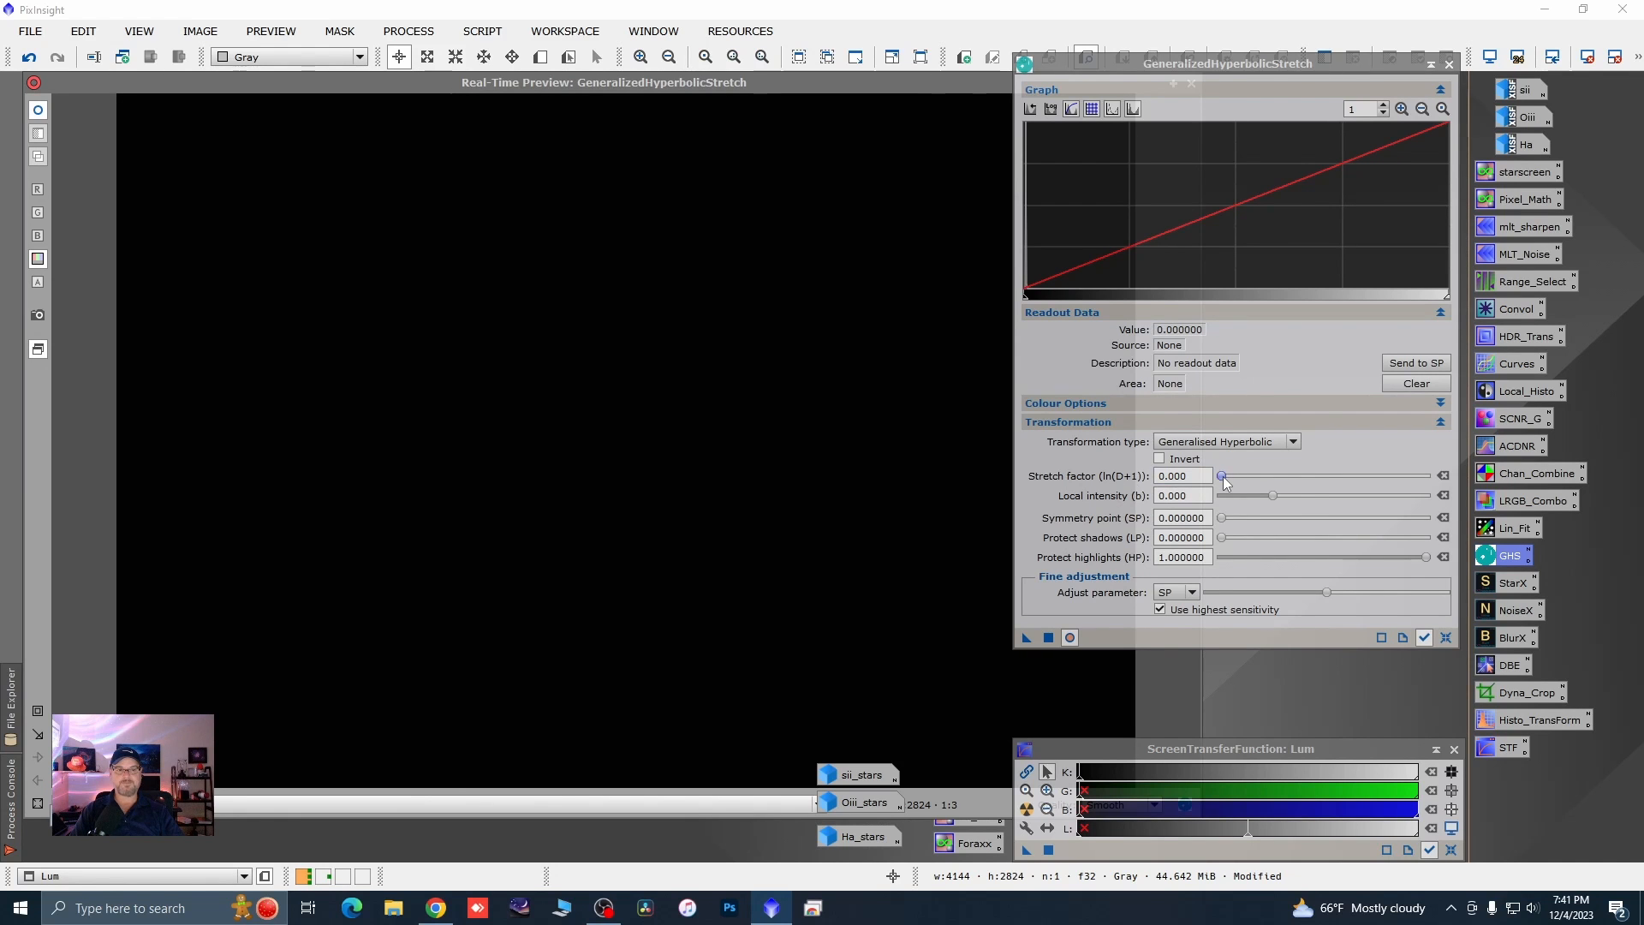
- Stretch the Lum image with a generalised hyperbolic stretch factor of 4.100, and reset the process settings
{"action": "left_click_drag", "start_coordinate": [1223, 476], "coordinate": [1268, 483]}
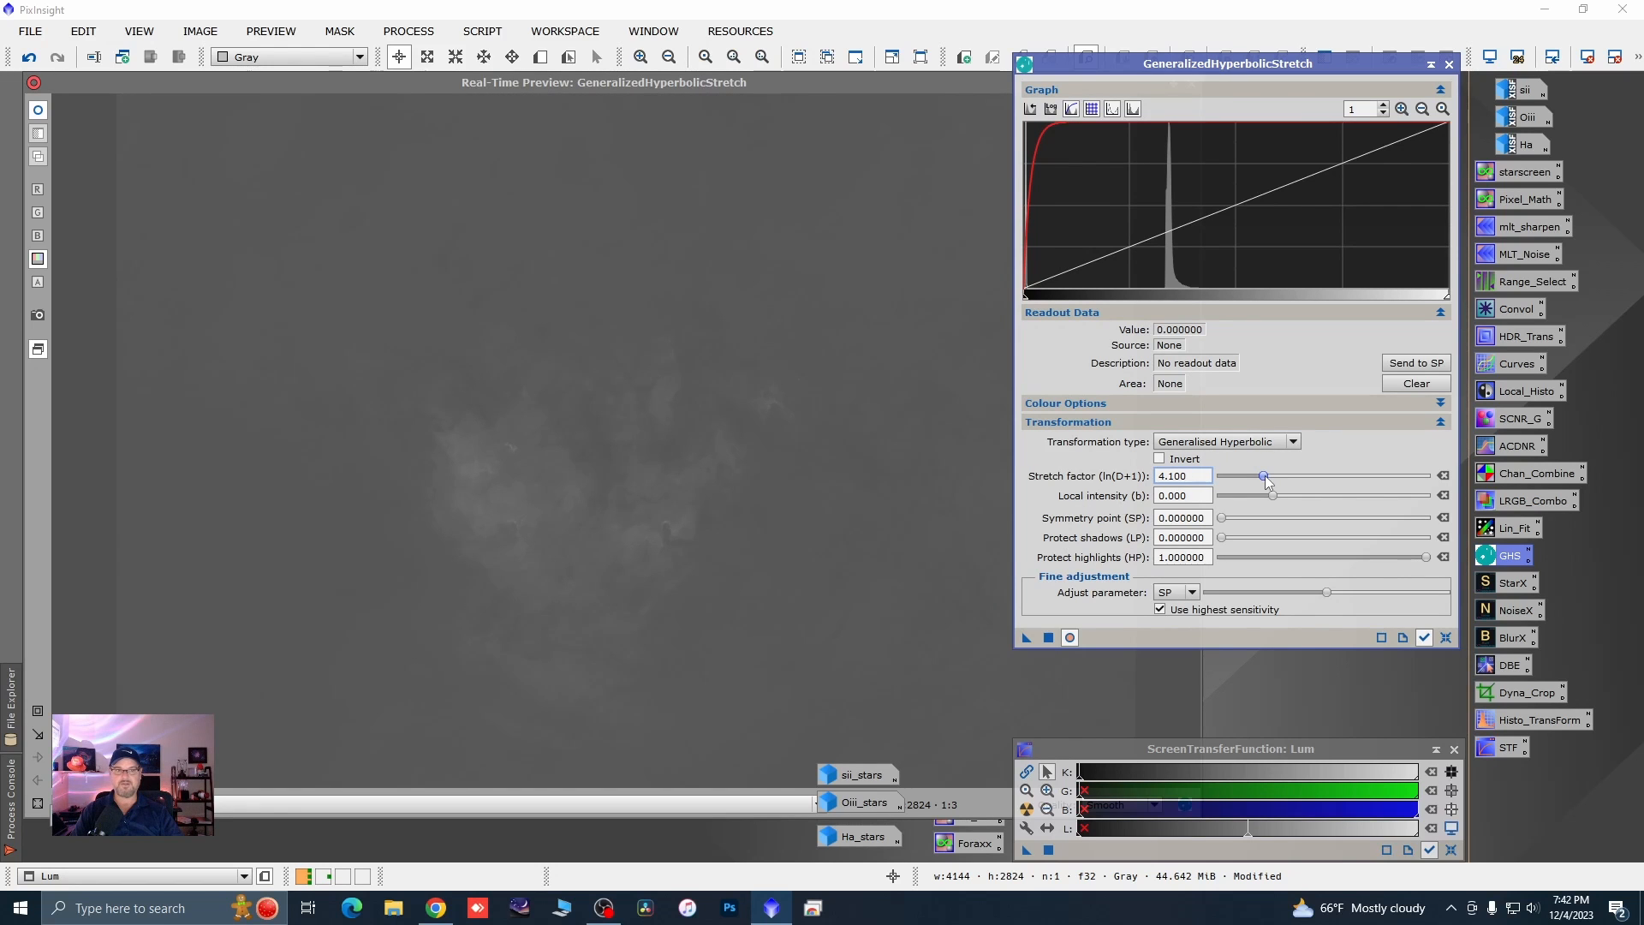
{"action": "left_click", "coordinate": [1050, 638]}
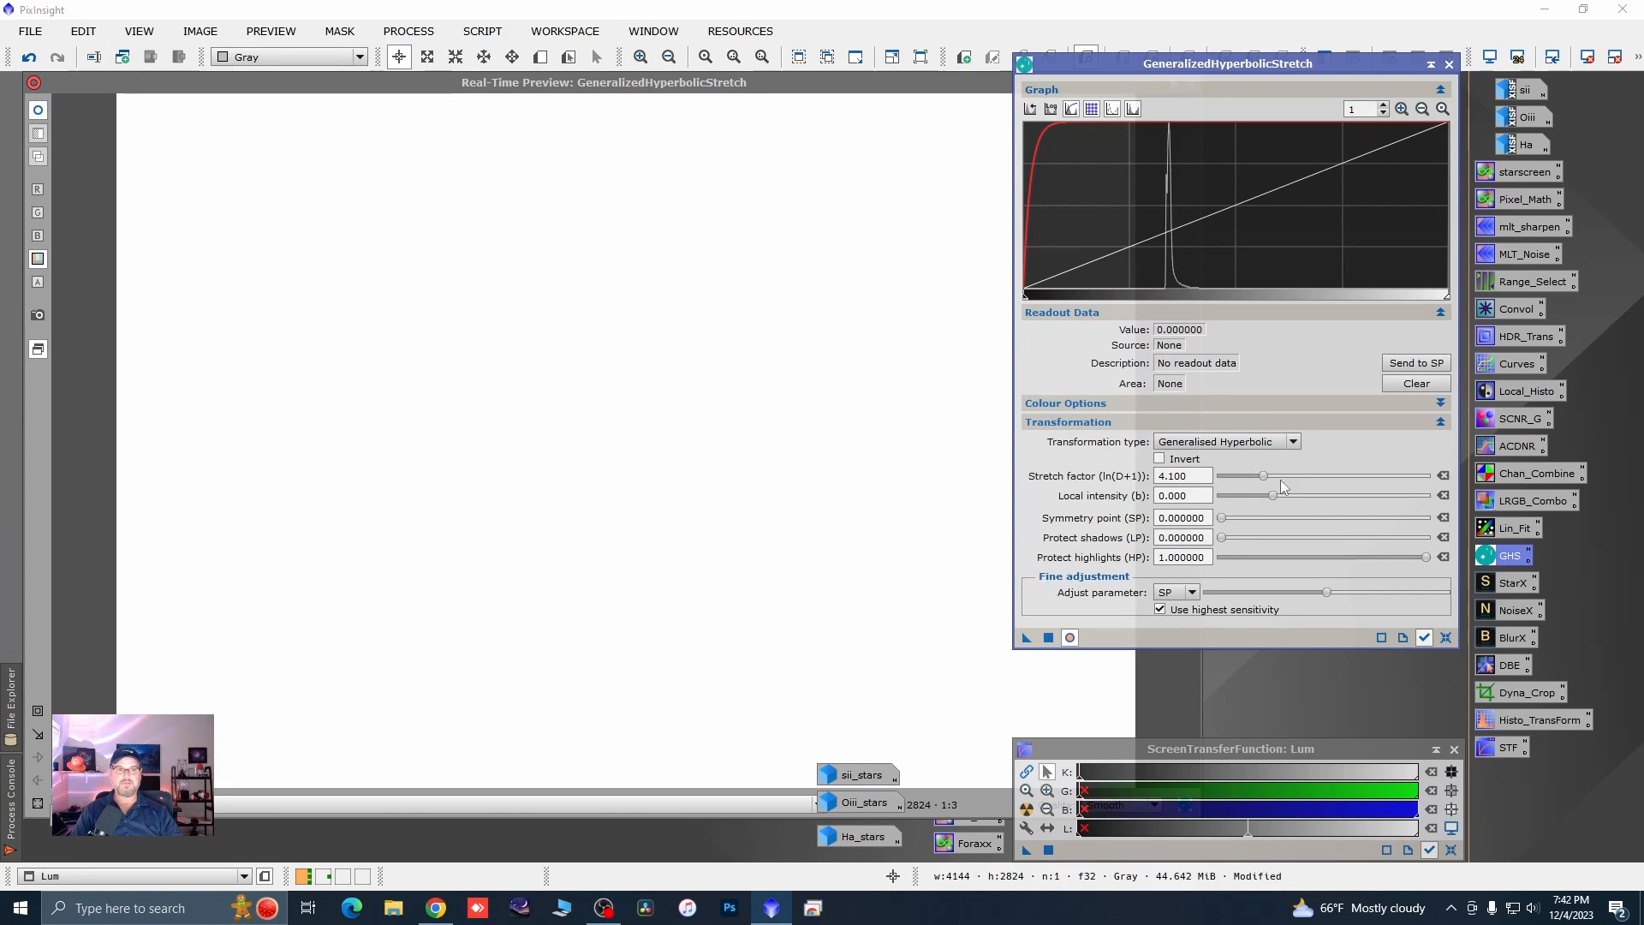
{"action": "left_click", "coordinate": [1446, 638]}
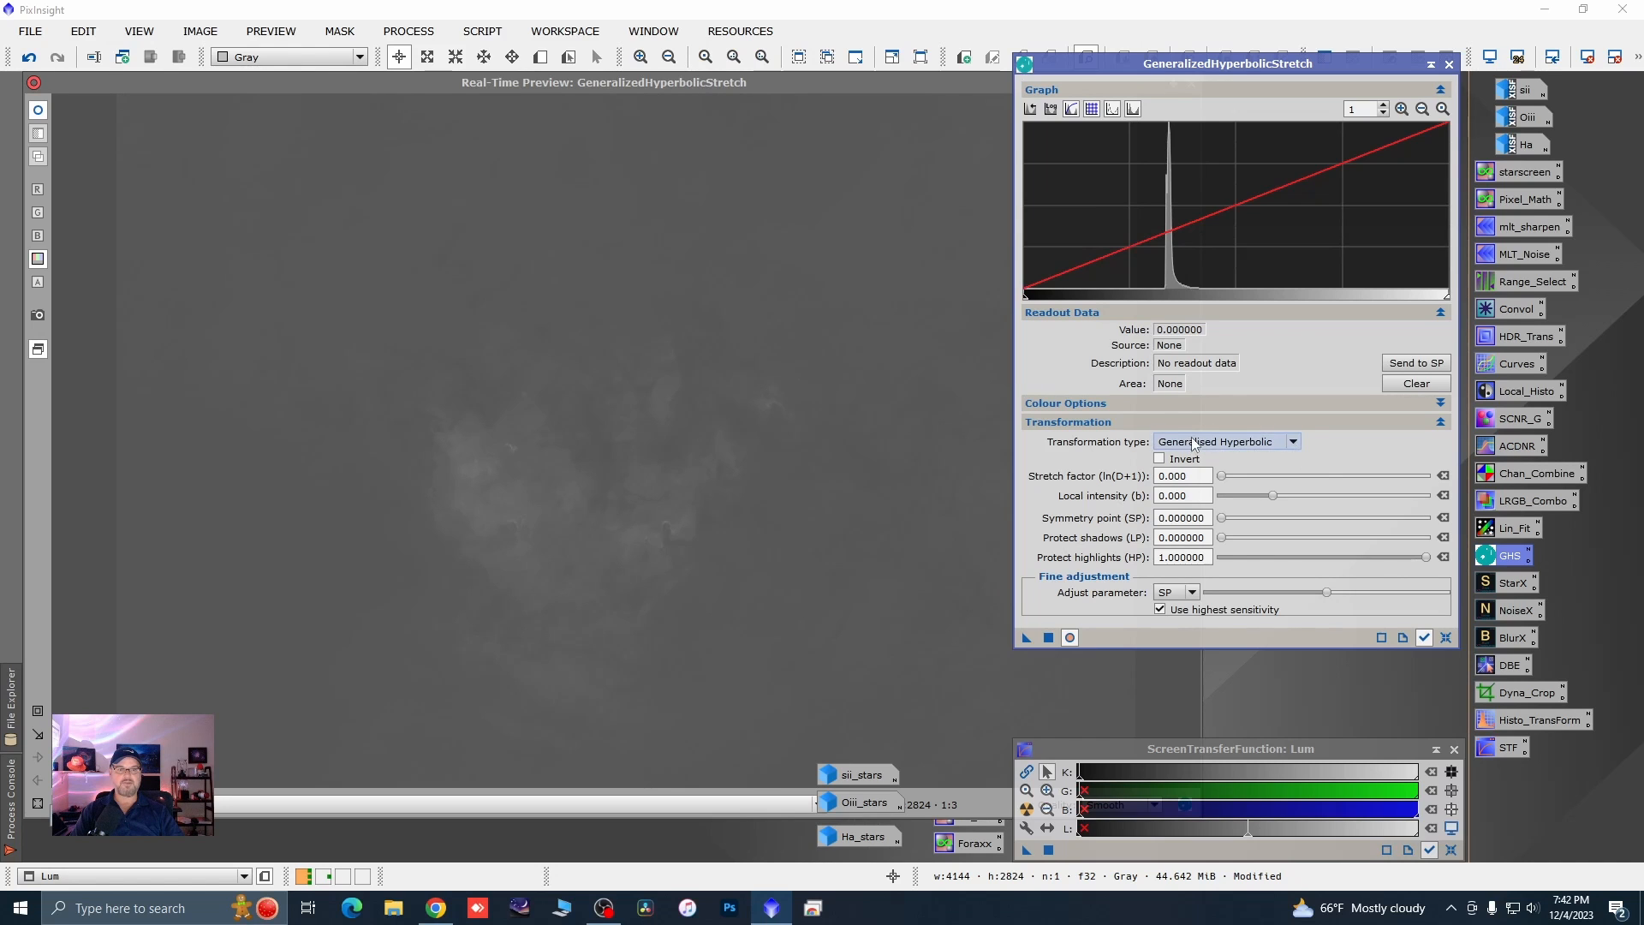
- Apply a Linear transformation to the Lum image with the blackpoint at 0.223340, just before the histogram peak, and reset the process
{"action": "left_click", "coordinate": [1295, 440]}
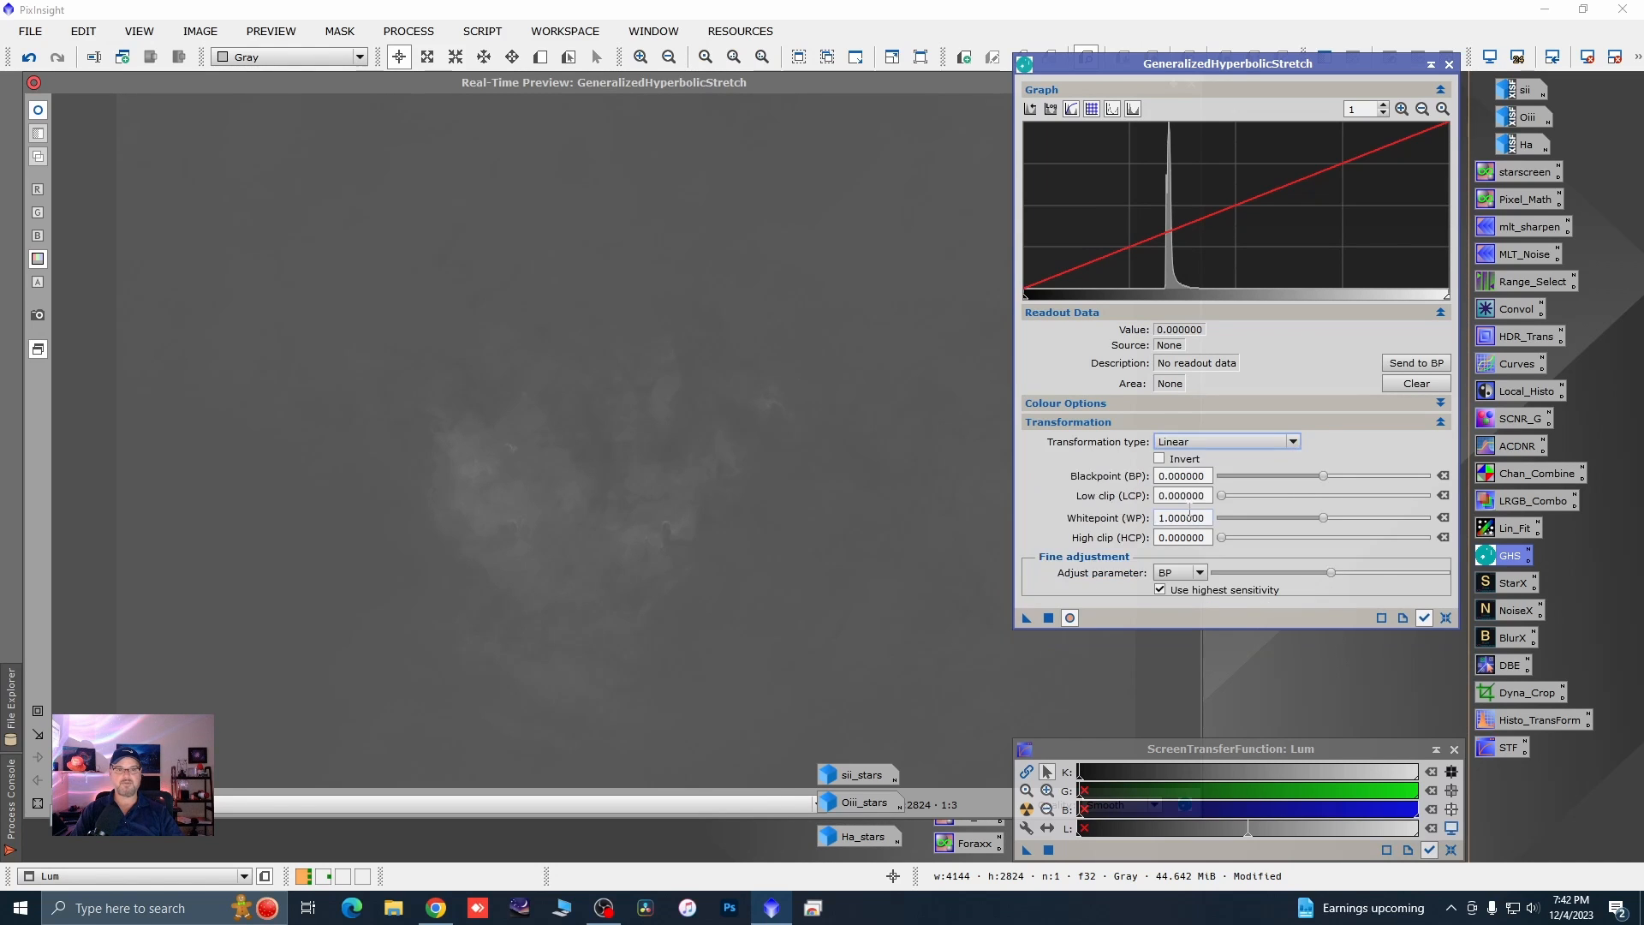
{"action": "left_click", "coordinate": [1190, 510]}
{"action": "left_click", "coordinate": [1118, 199]}
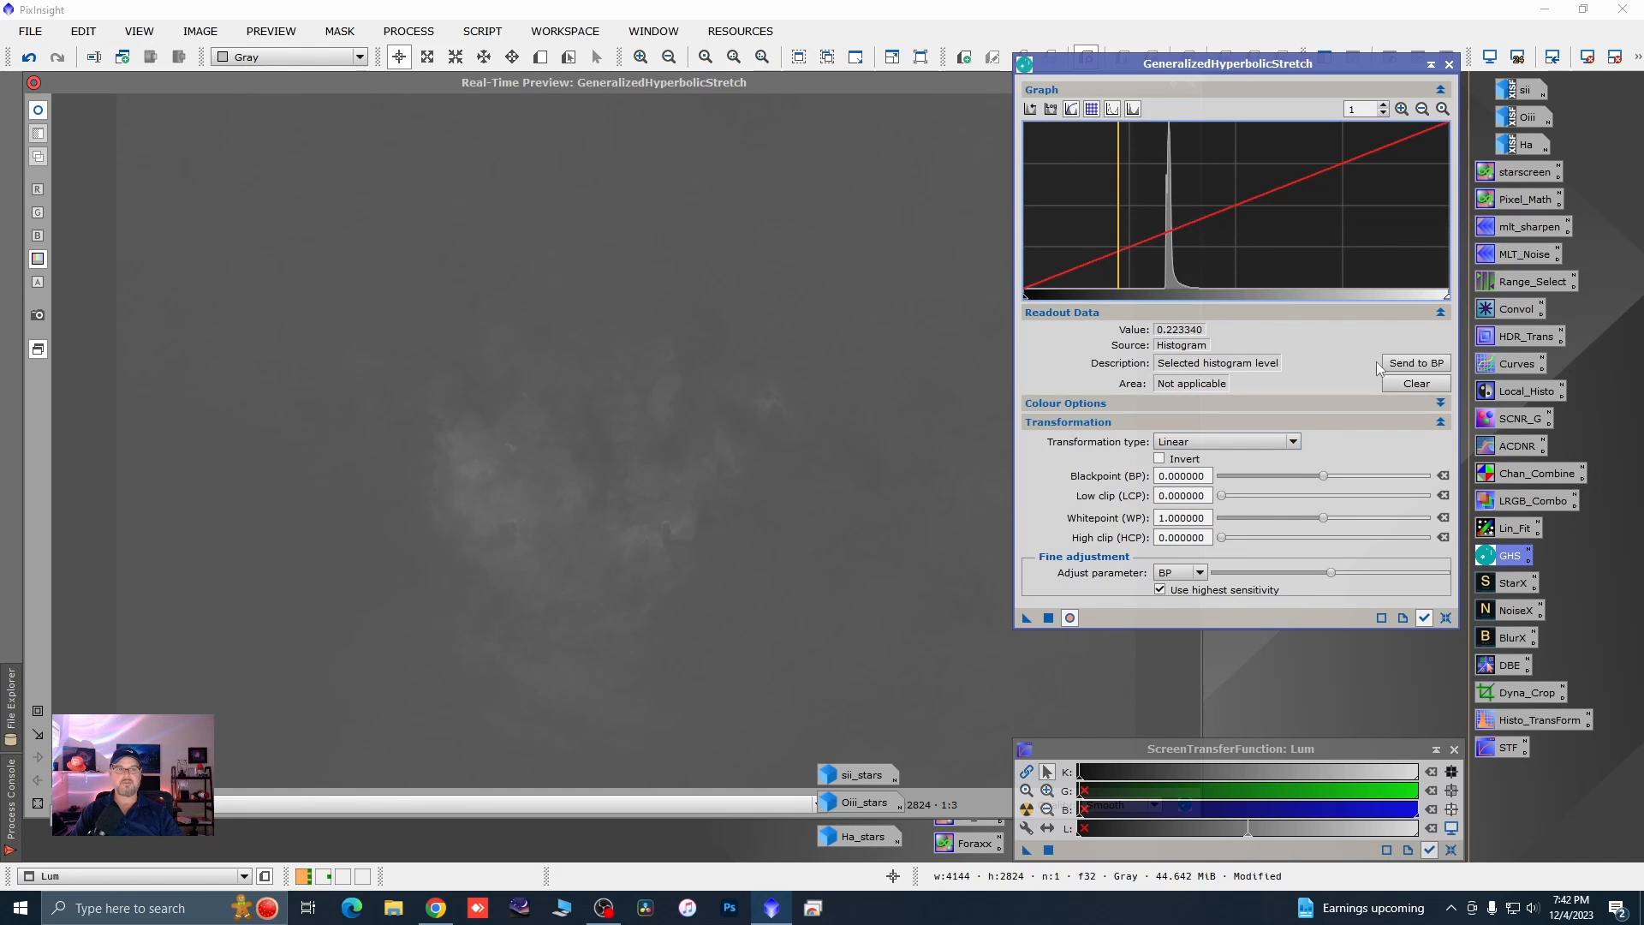
{"action": "left_click", "coordinate": [1402, 364]}
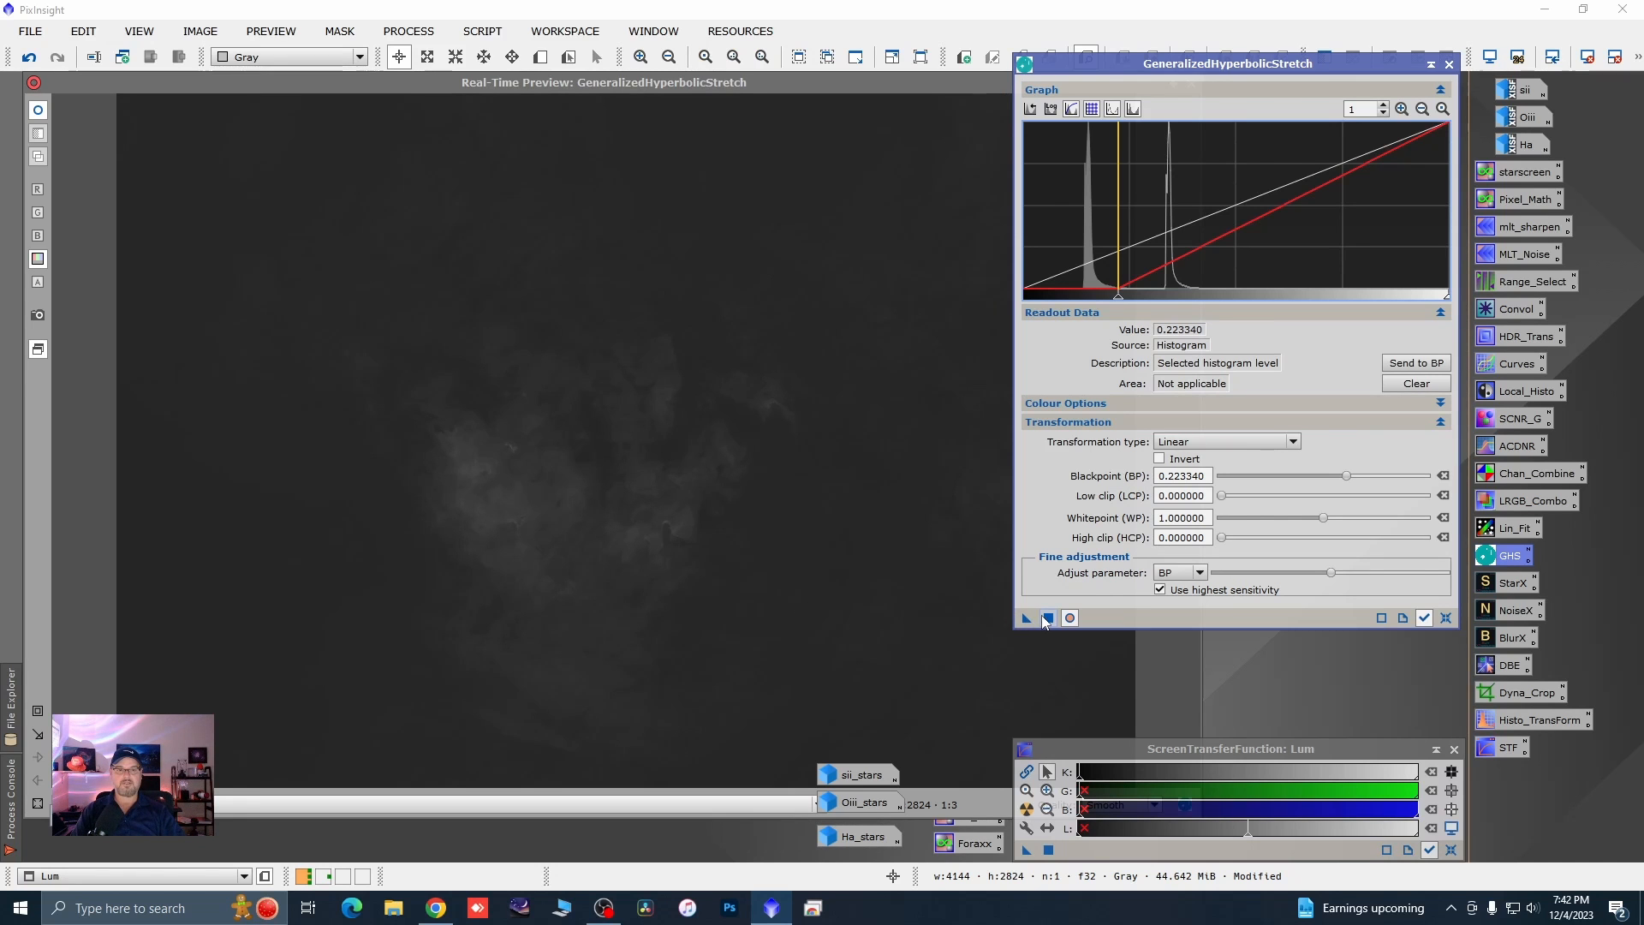
{"action": "left_click_drag", "start_coordinate": [1027, 617], "coordinate": [1011, 662]}
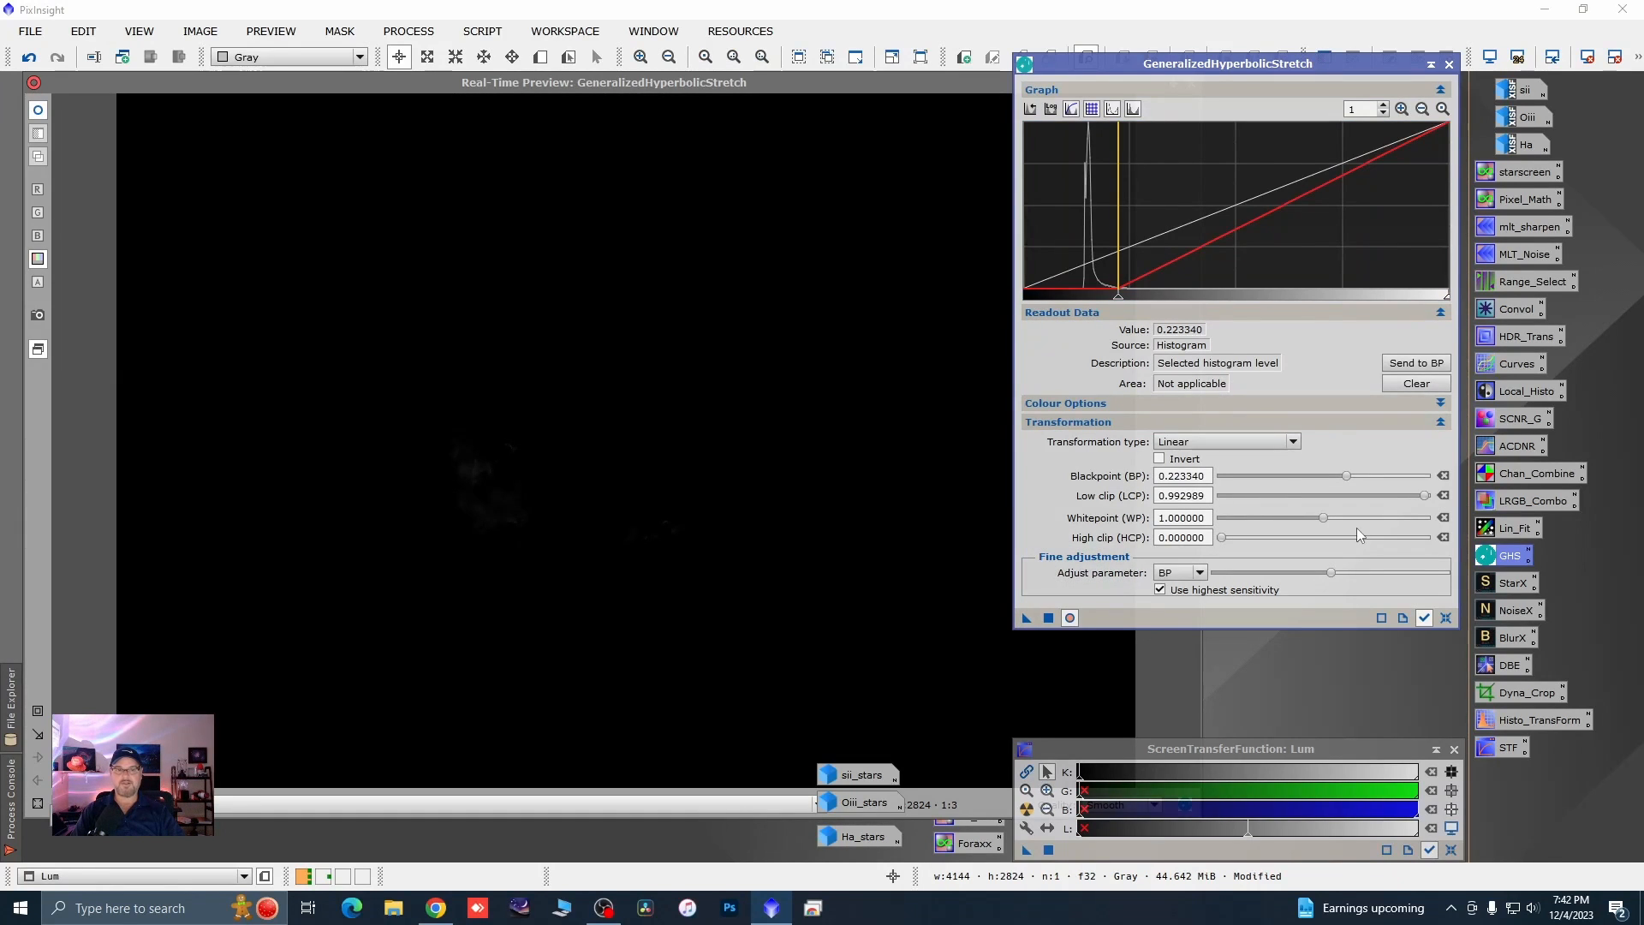
{"action": "left_click", "coordinate": [1447, 617]}
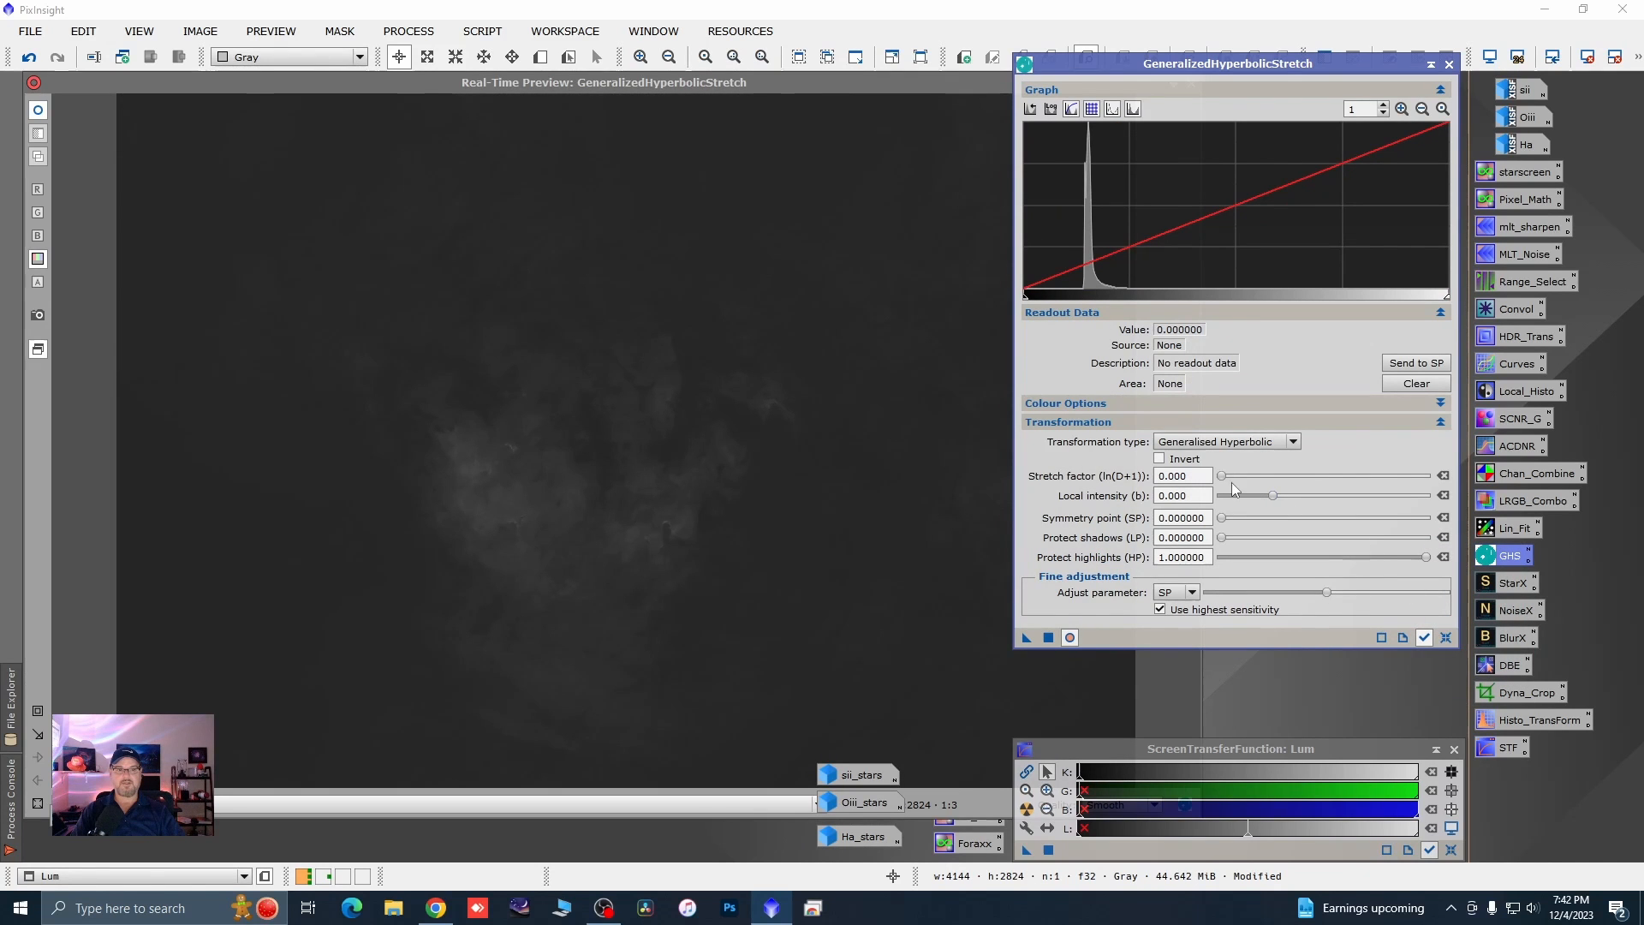
- Stretch the Lum image with a Generalised Hyperbolic stretch factor of 1.000, and reset the process
{"action": "left_click_drag", "start_coordinate": [1222, 476], "coordinate": [1236, 484]}
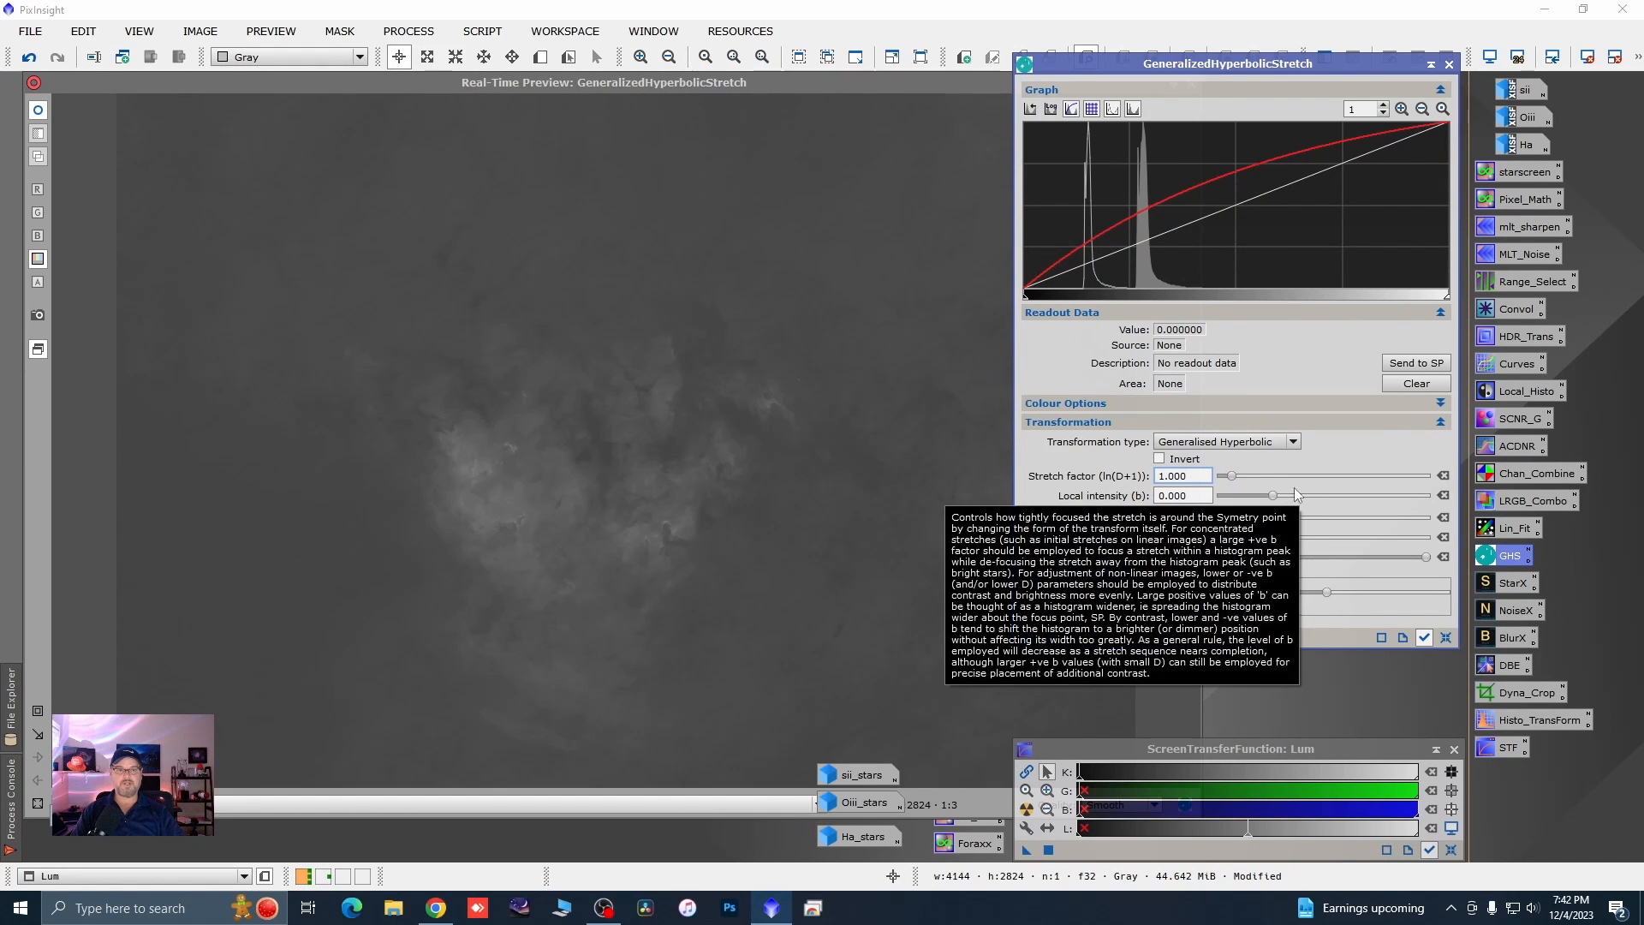
{"action": "left_click", "coordinate": [1048, 639]}
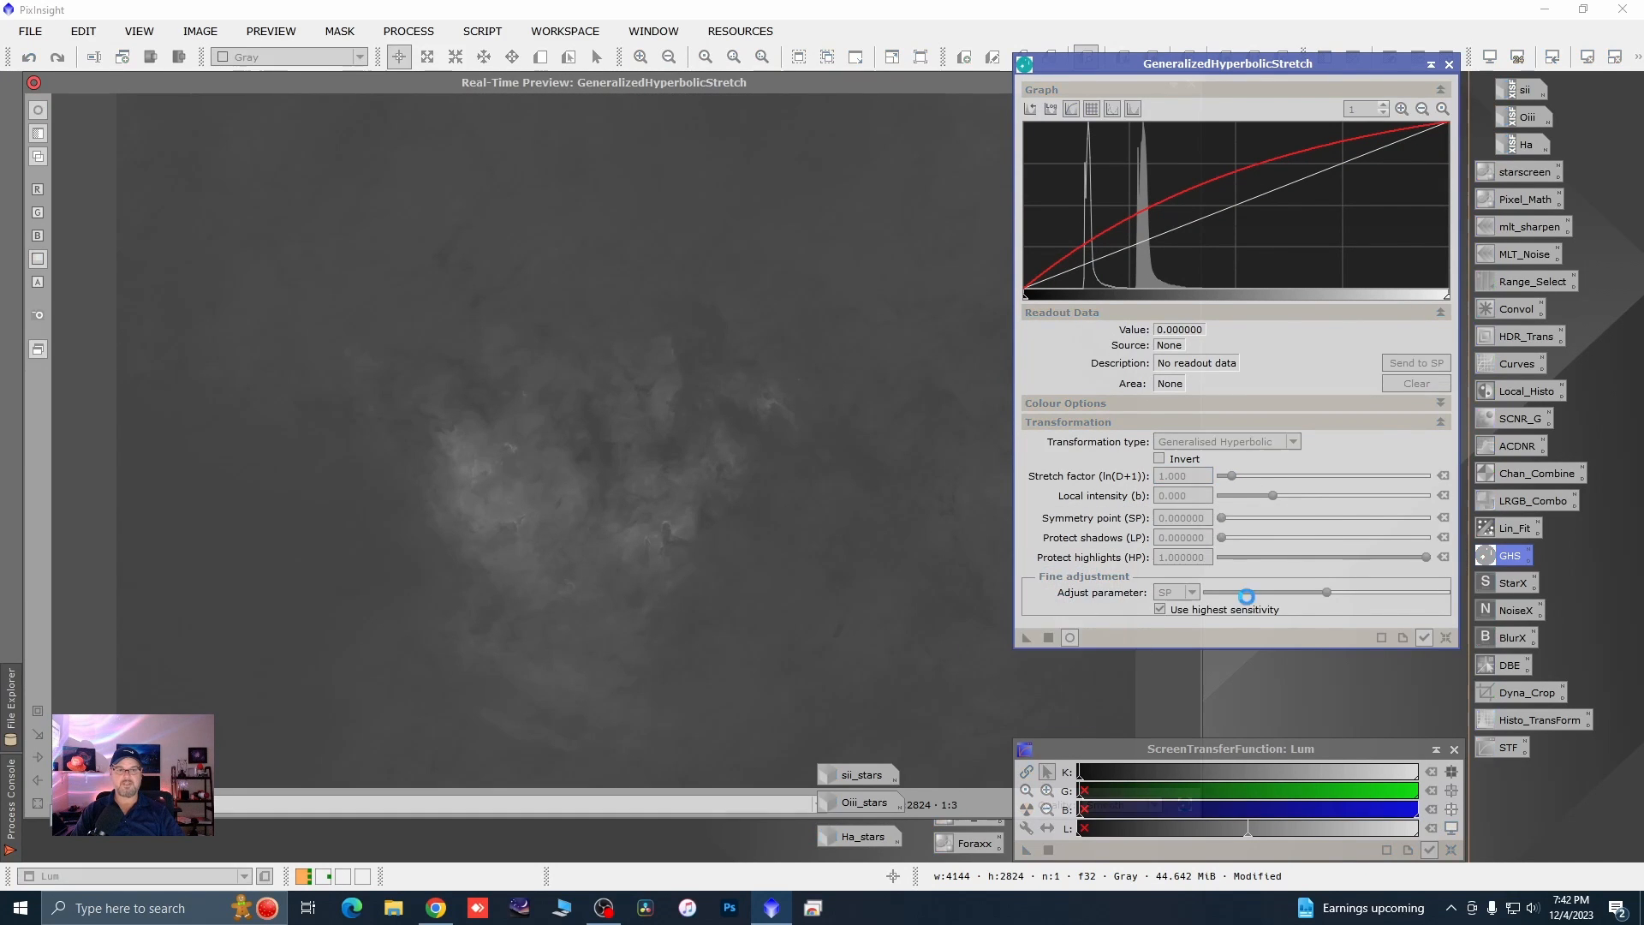
{"action": "left_click", "coordinate": [1444, 638]}
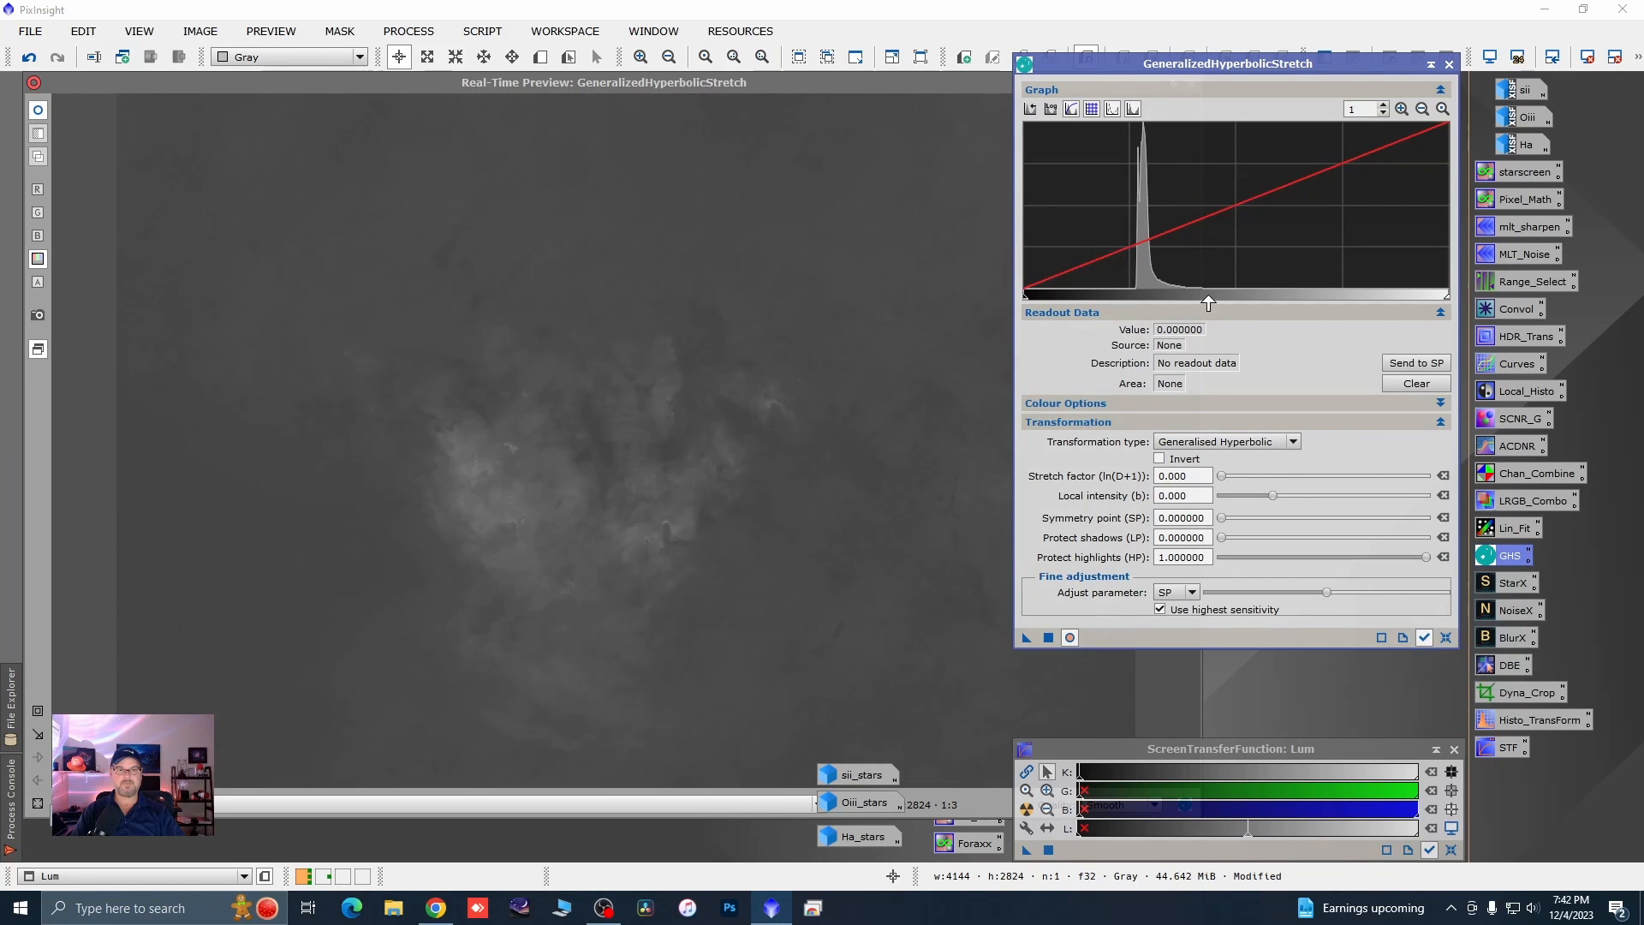
- Apply a Linear transformation to the Lum image with the blackpoint at 0.213280 from the histogram, and reset the process
{"action": "left_click", "coordinate": [1290, 442]}
{"action": "left_click", "coordinate": [1201, 512]}
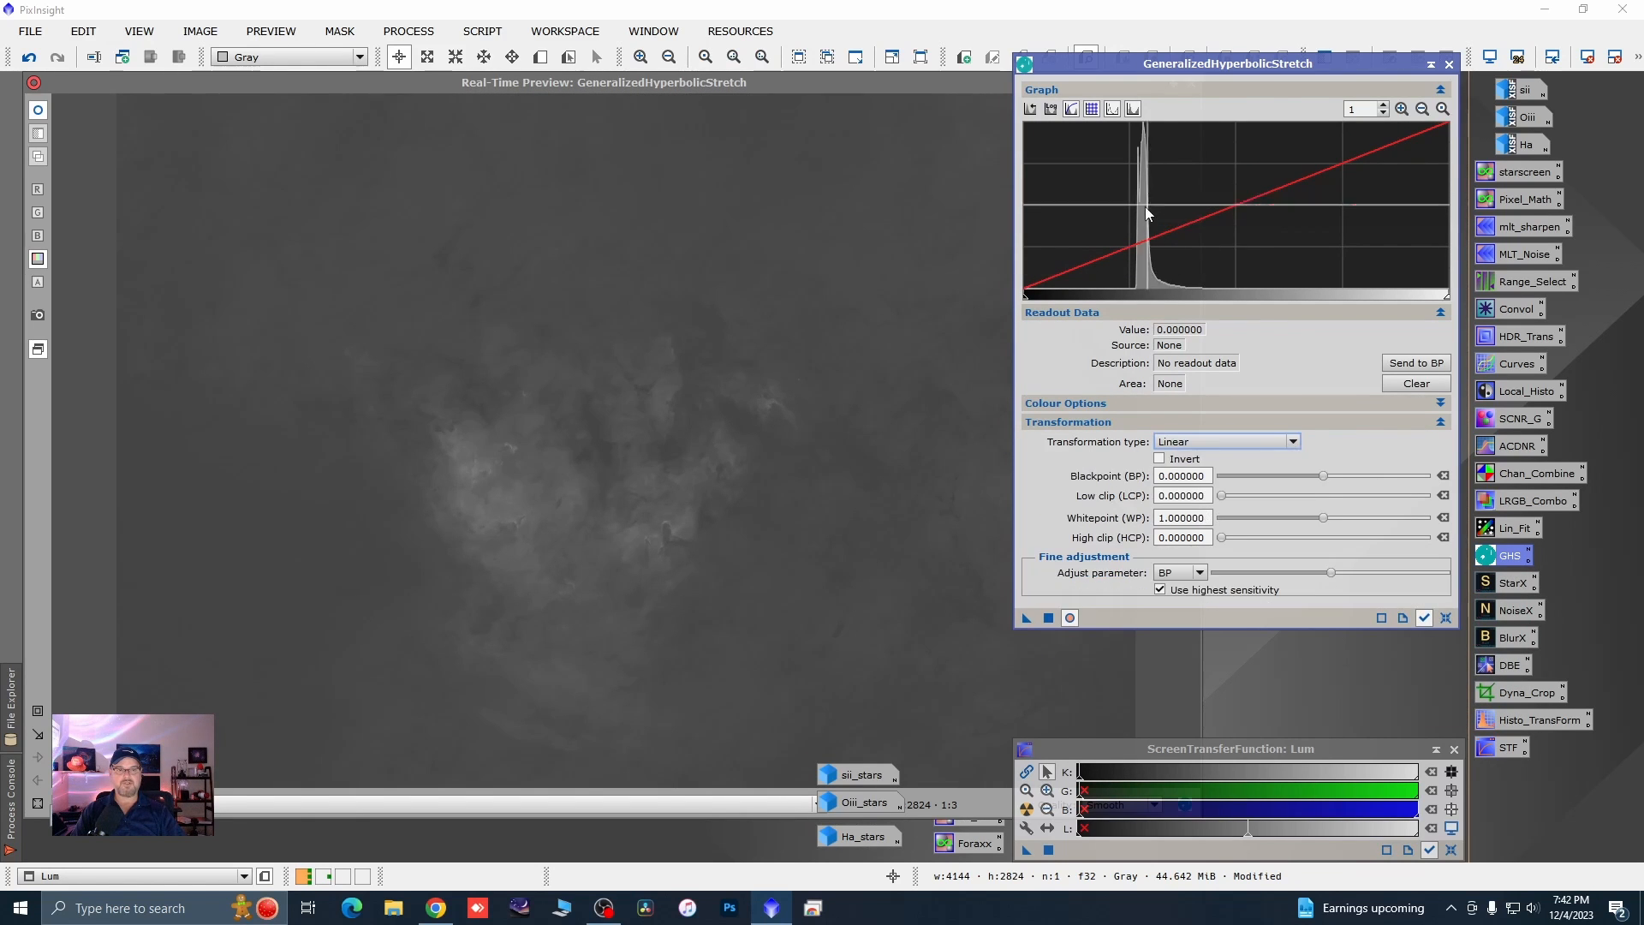
{"action": "left_click", "coordinate": [1114, 217]}
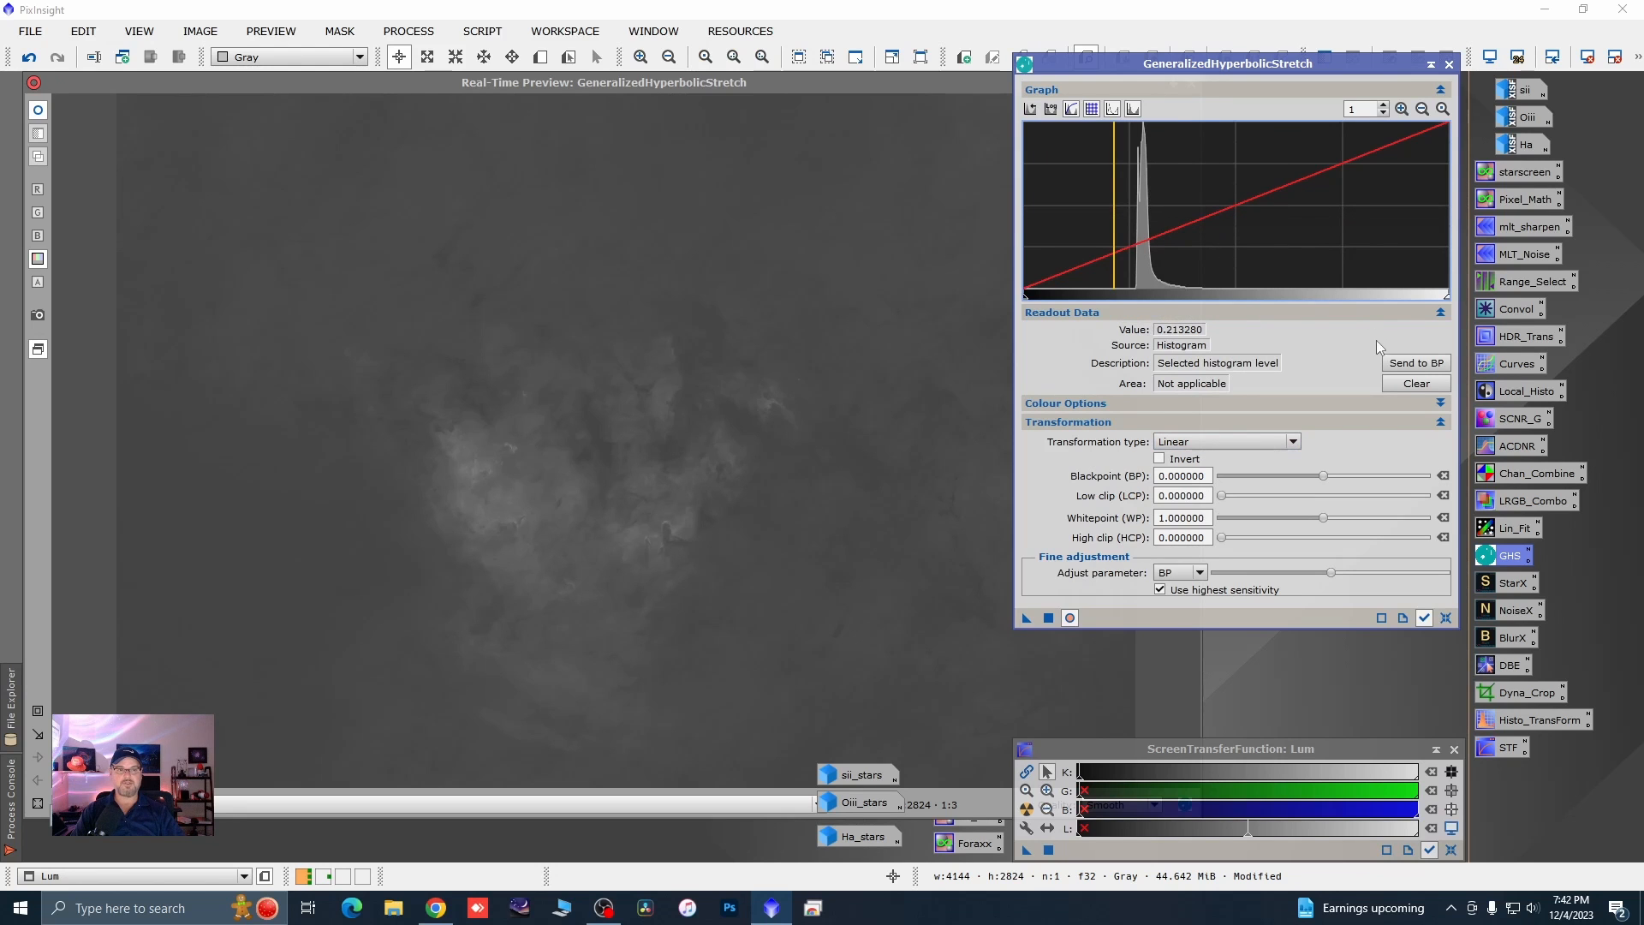
{"action": "left_click", "coordinate": [1404, 364]}
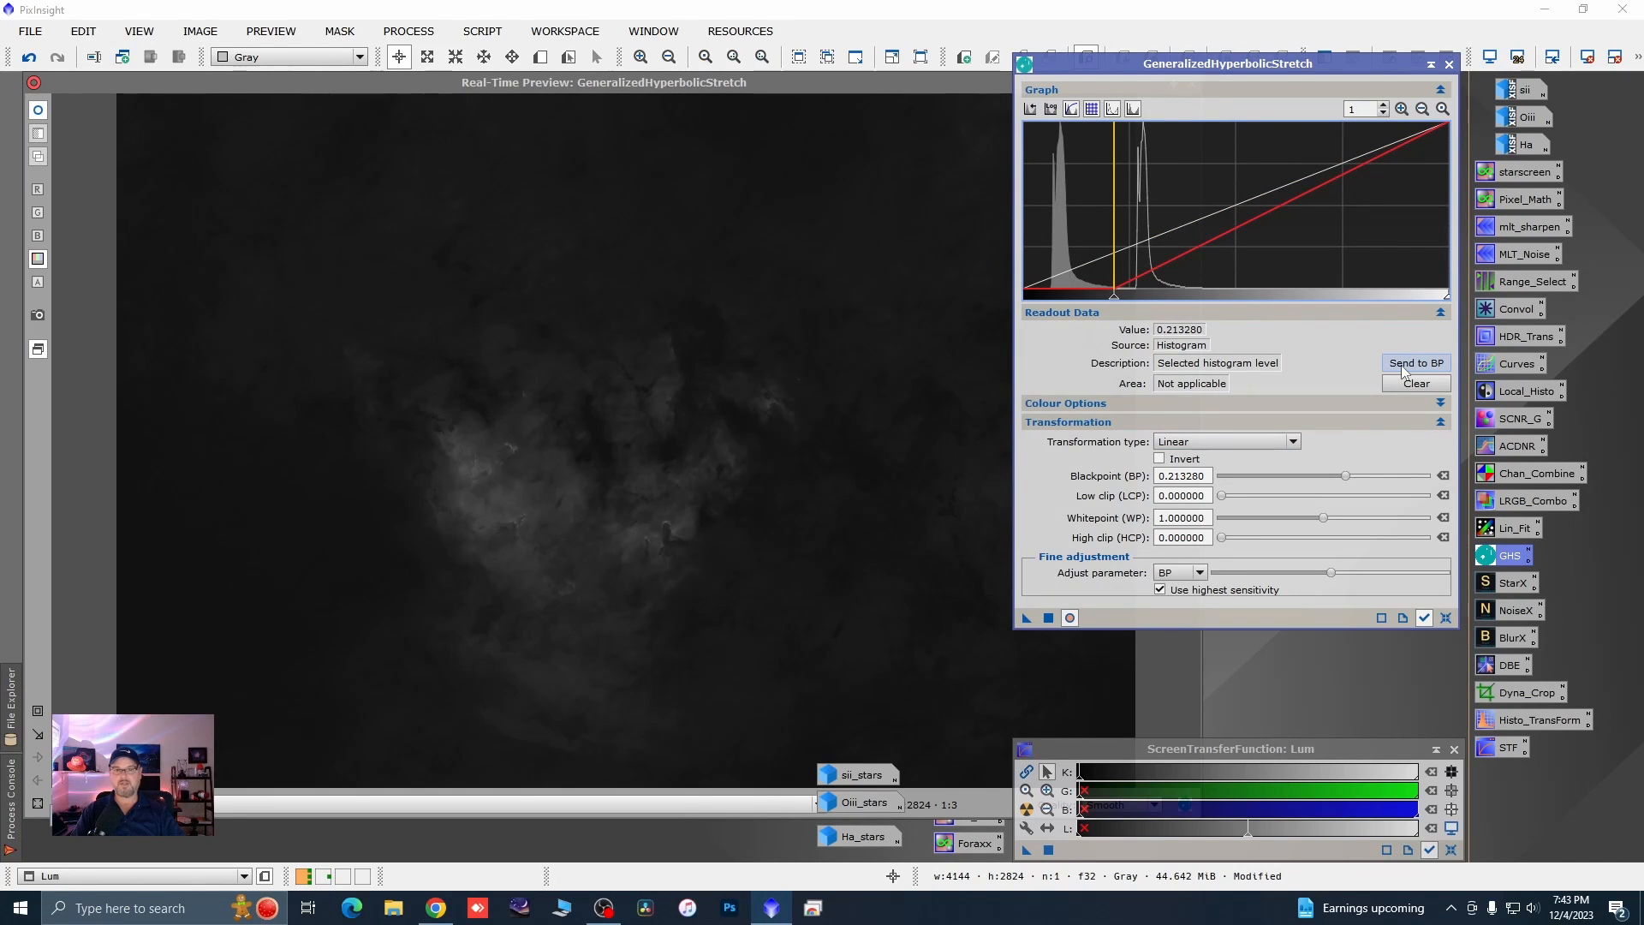
{"action": "left_click", "coordinate": [1048, 618]}
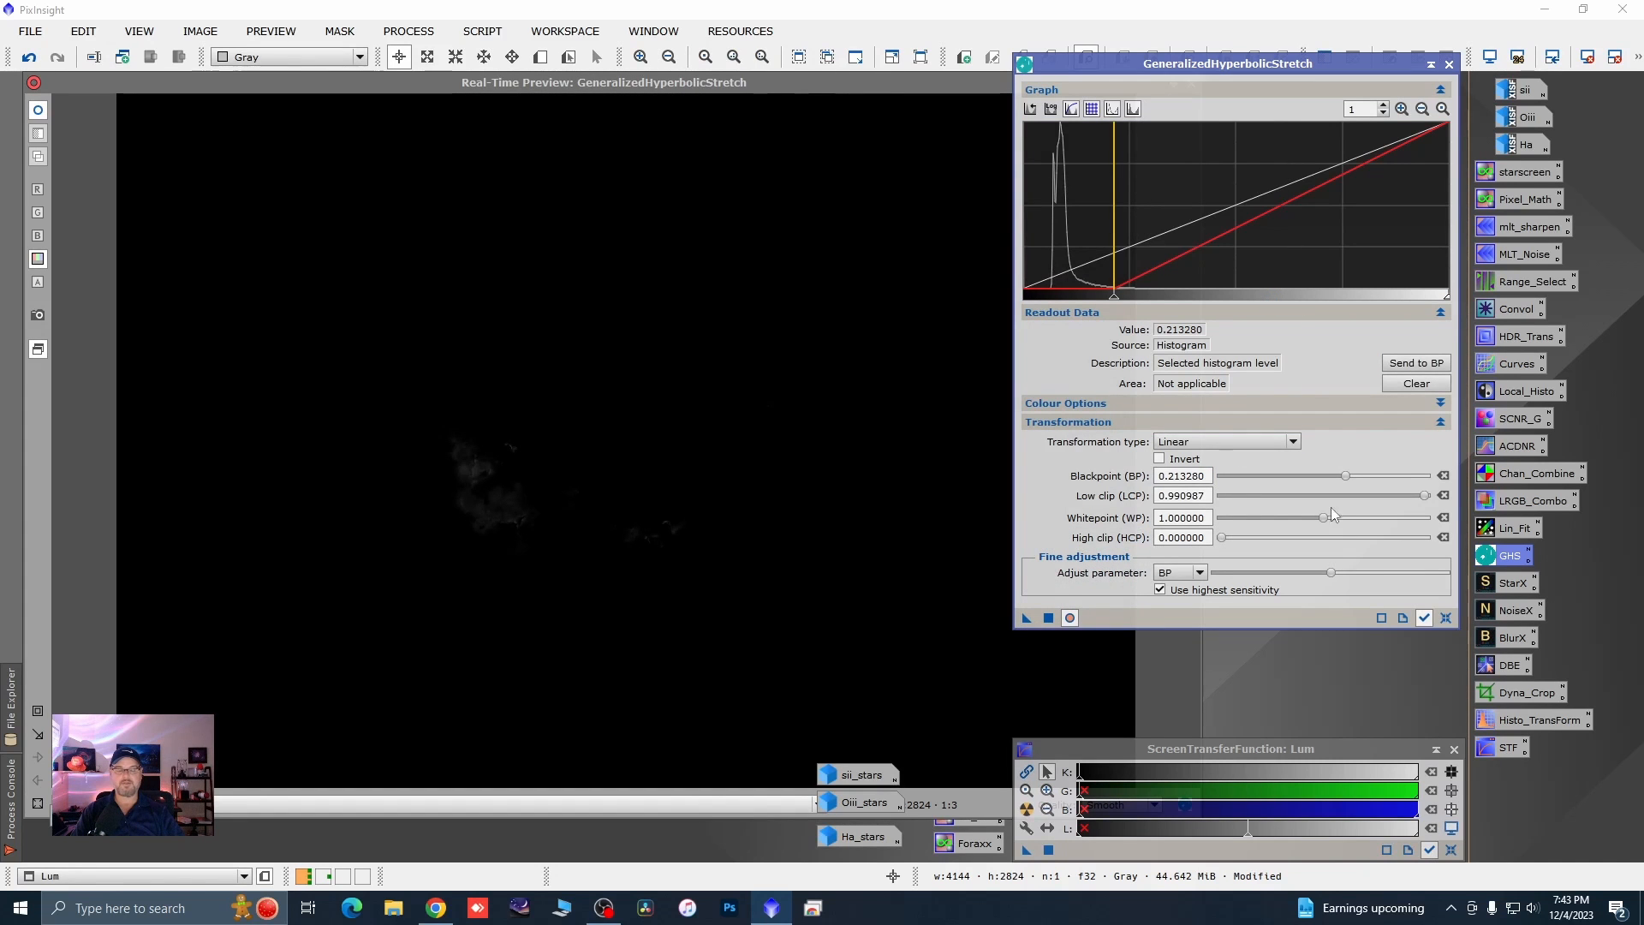
{"action": "left_click", "coordinate": [1447, 617]}
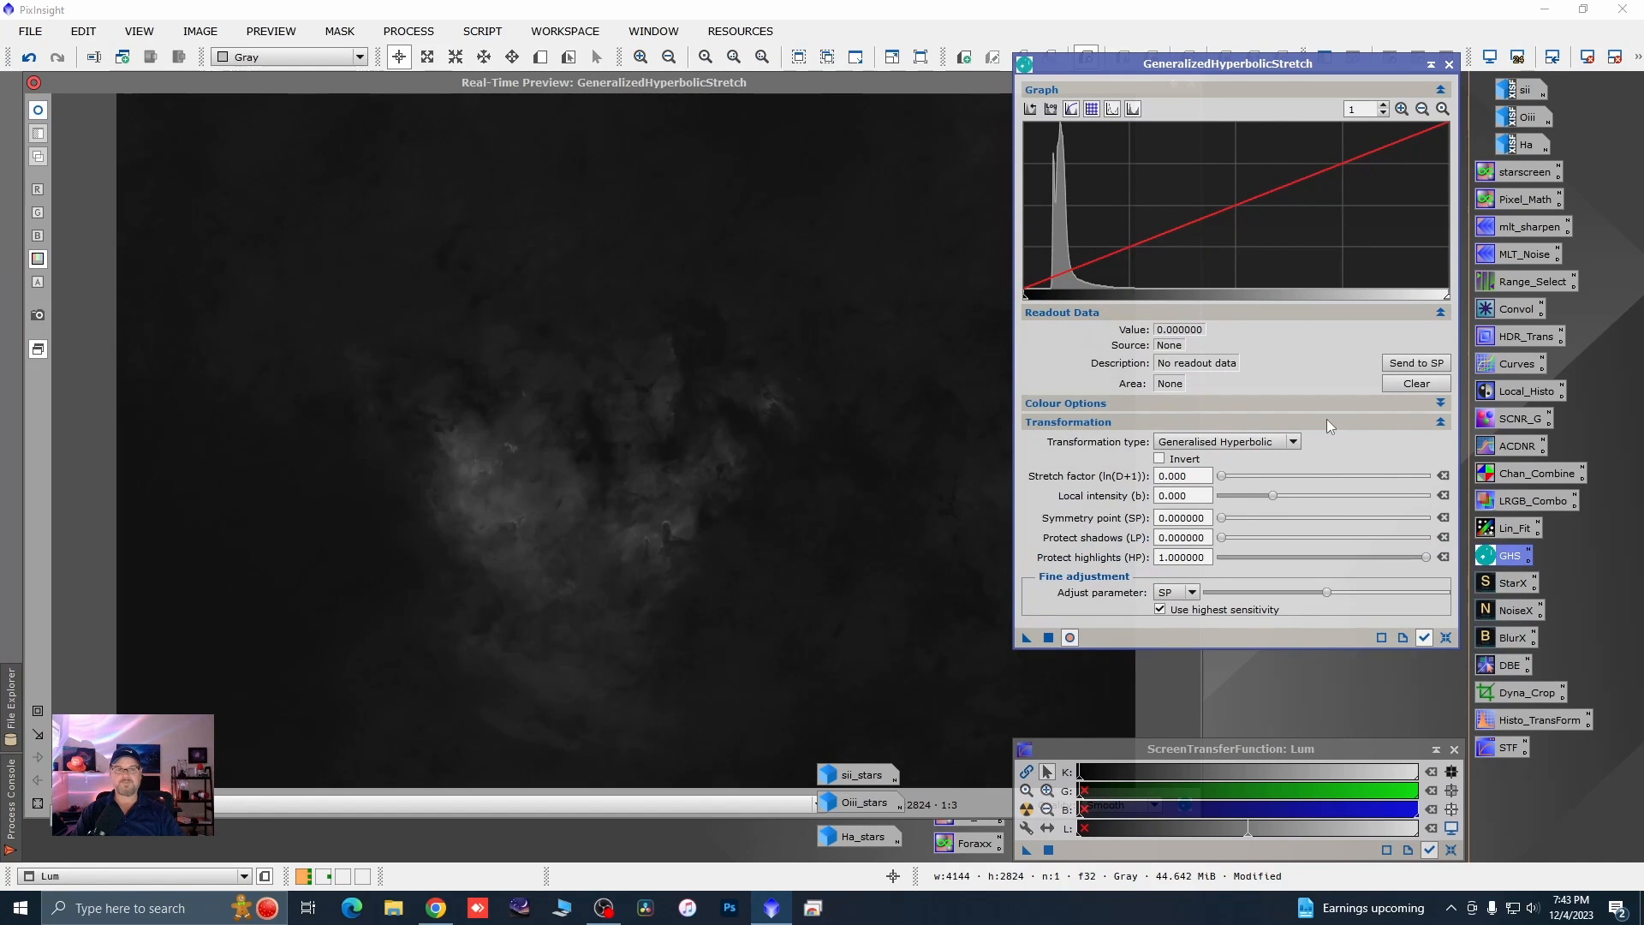
- Stretch the Lum image with a Generalised Hyperbolic stretch factor of 1.340, and reset the process
{"action": "left_click_drag", "start_coordinate": [1227, 480], "coordinate": [1240, 485]}
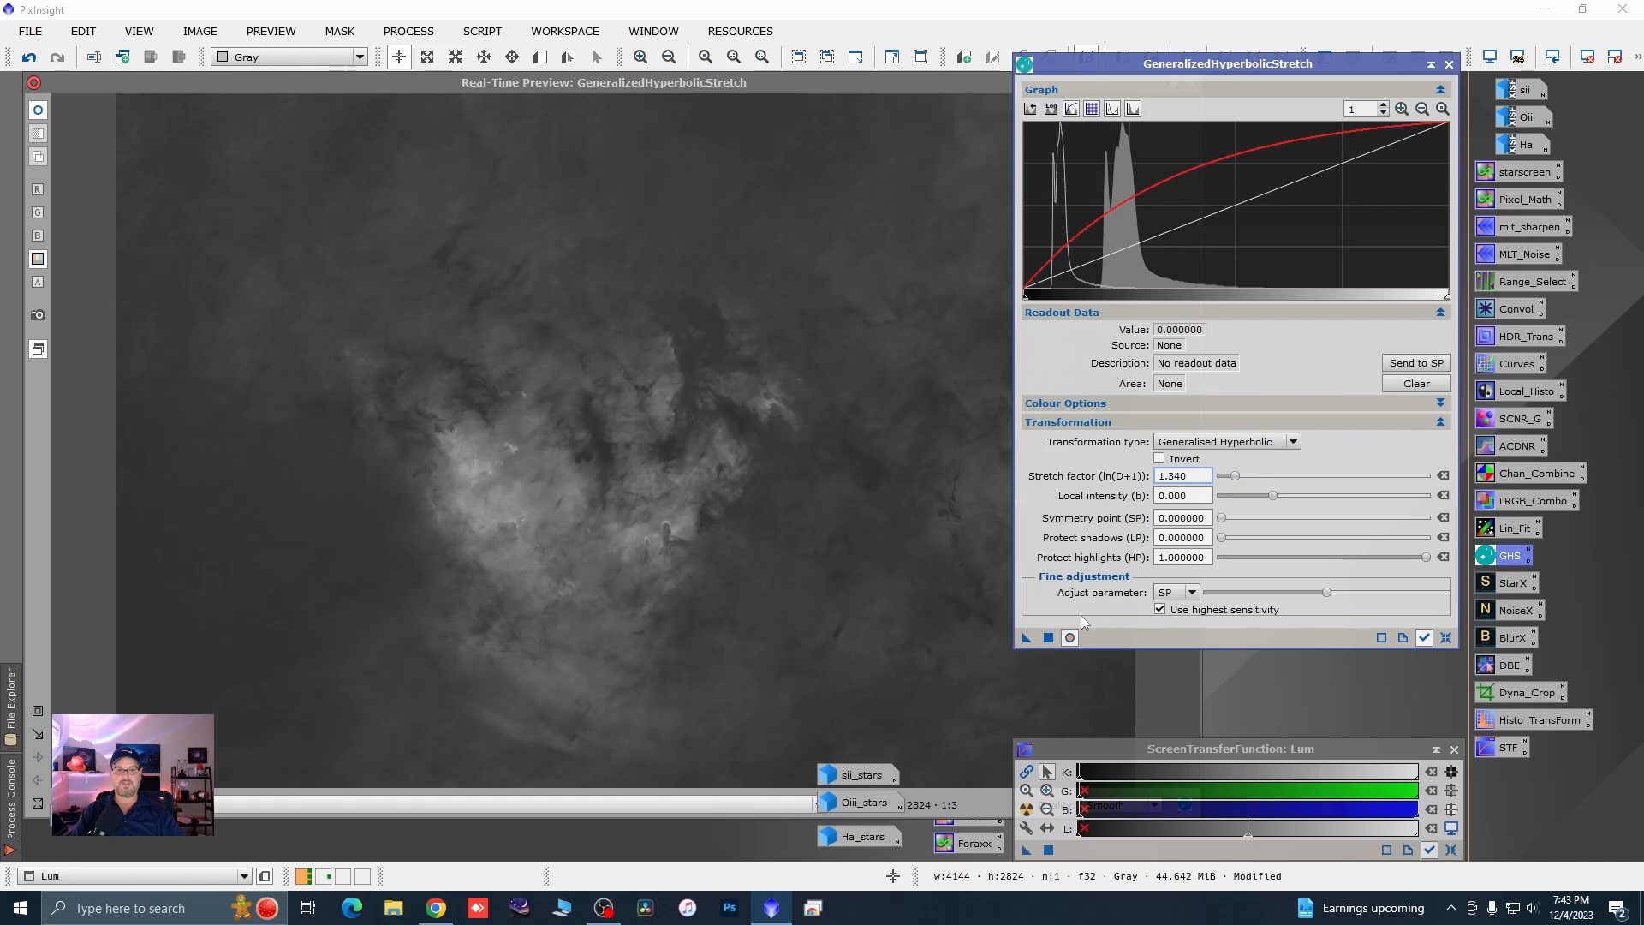
{"action": "left_click", "coordinate": [1049, 637]}
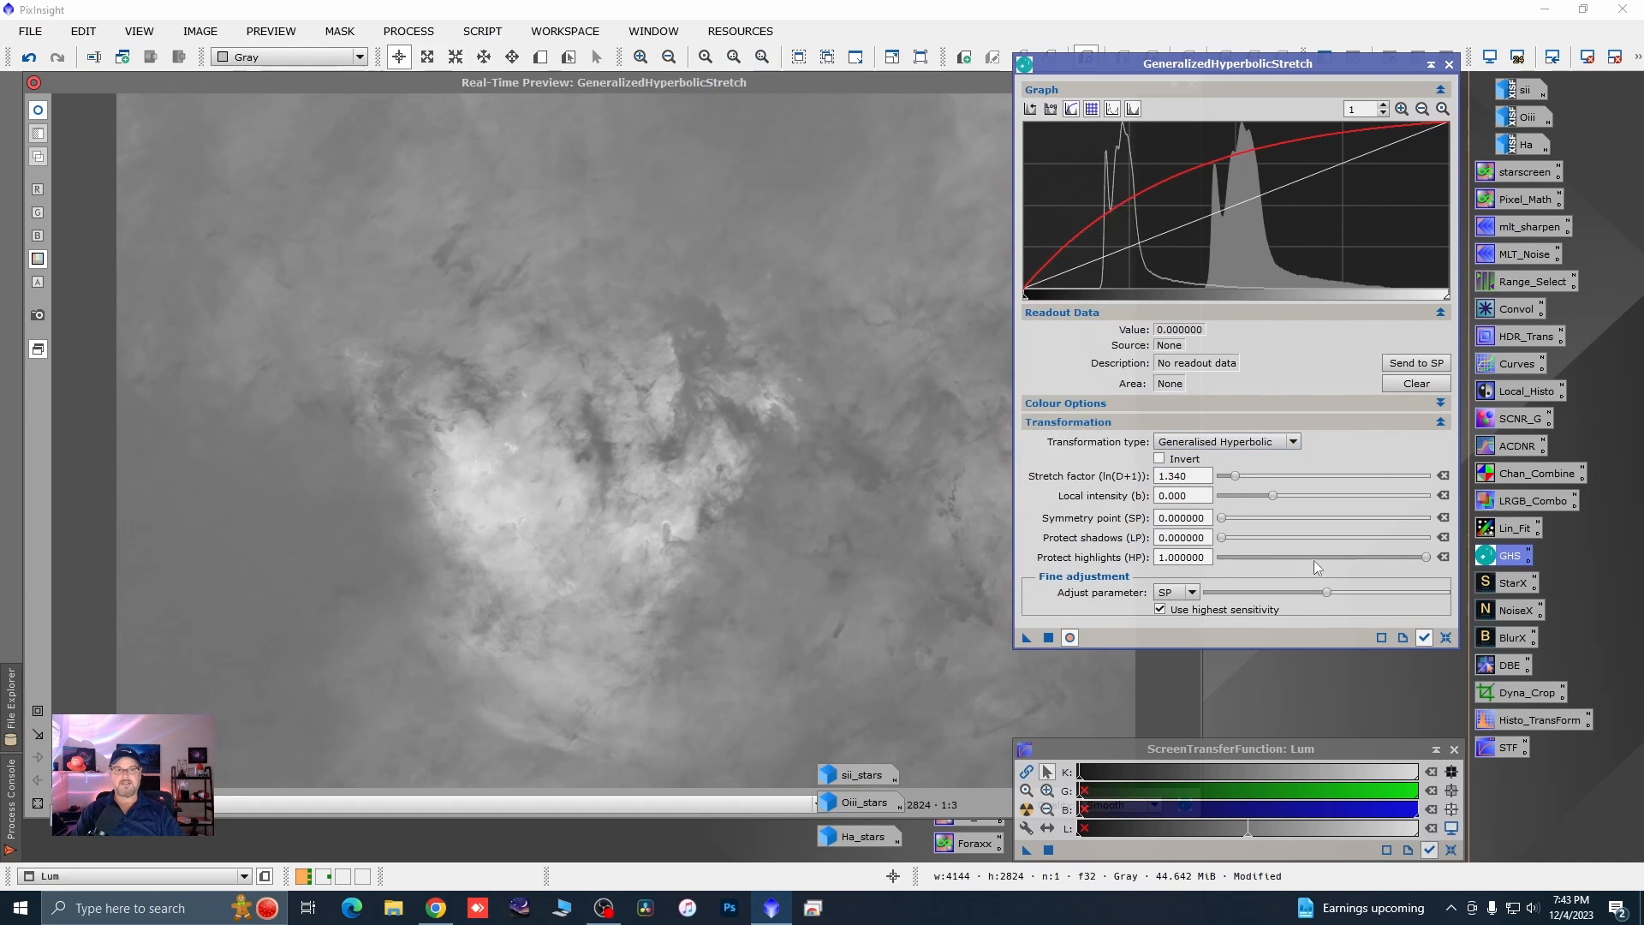
{"action": "left_click", "coordinate": [1426, 639]}
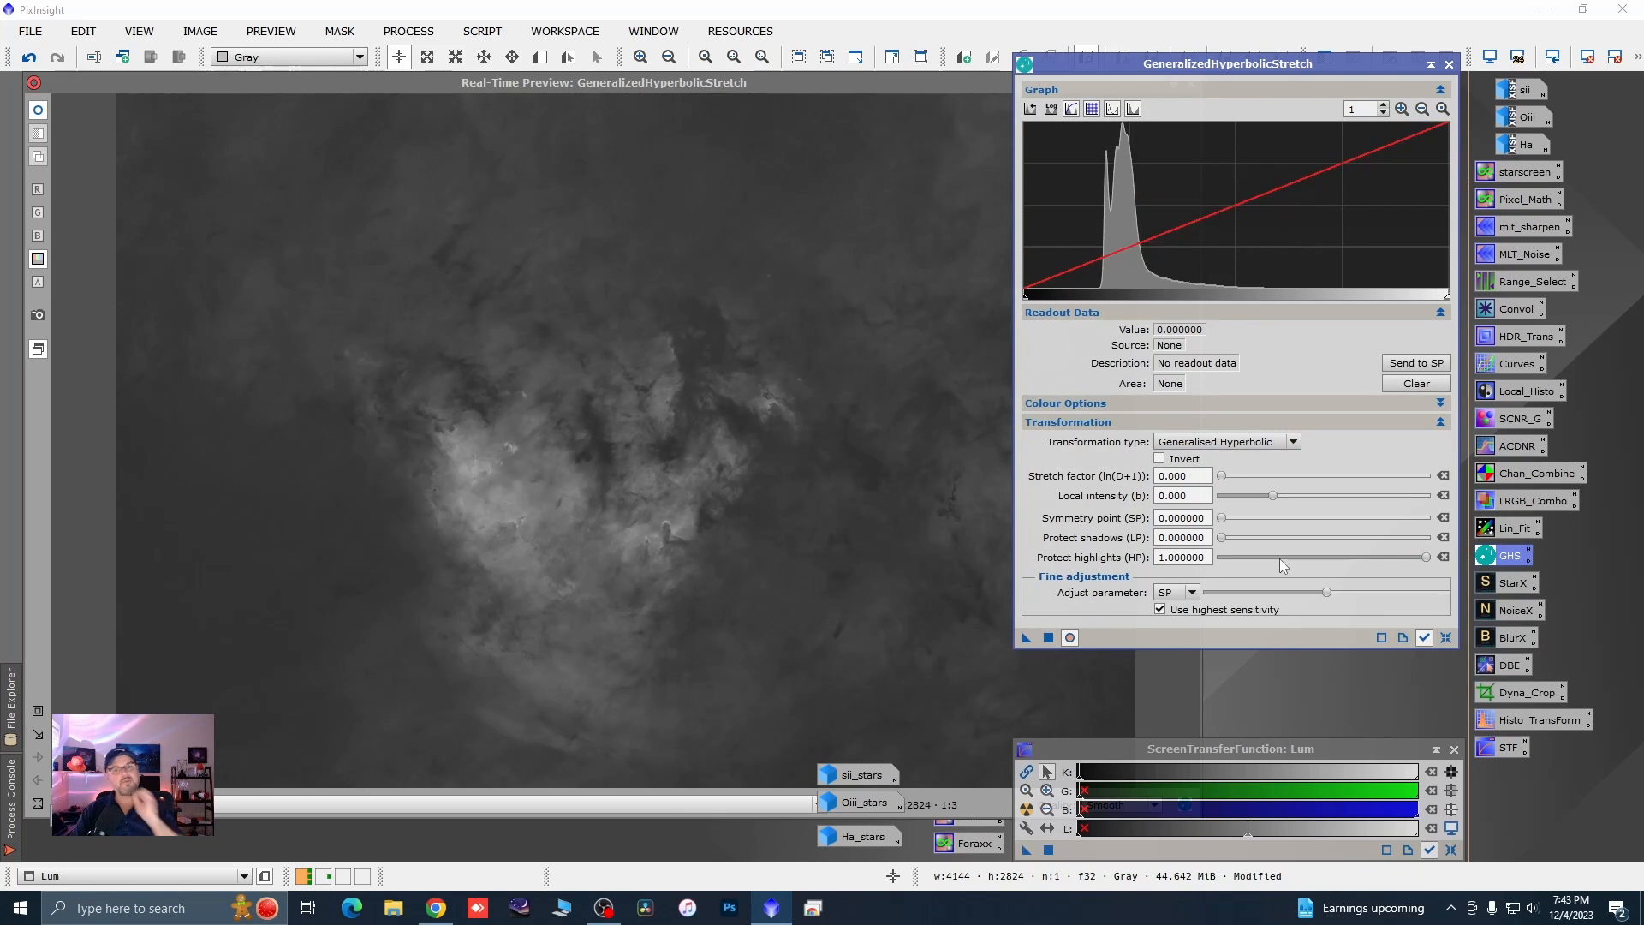
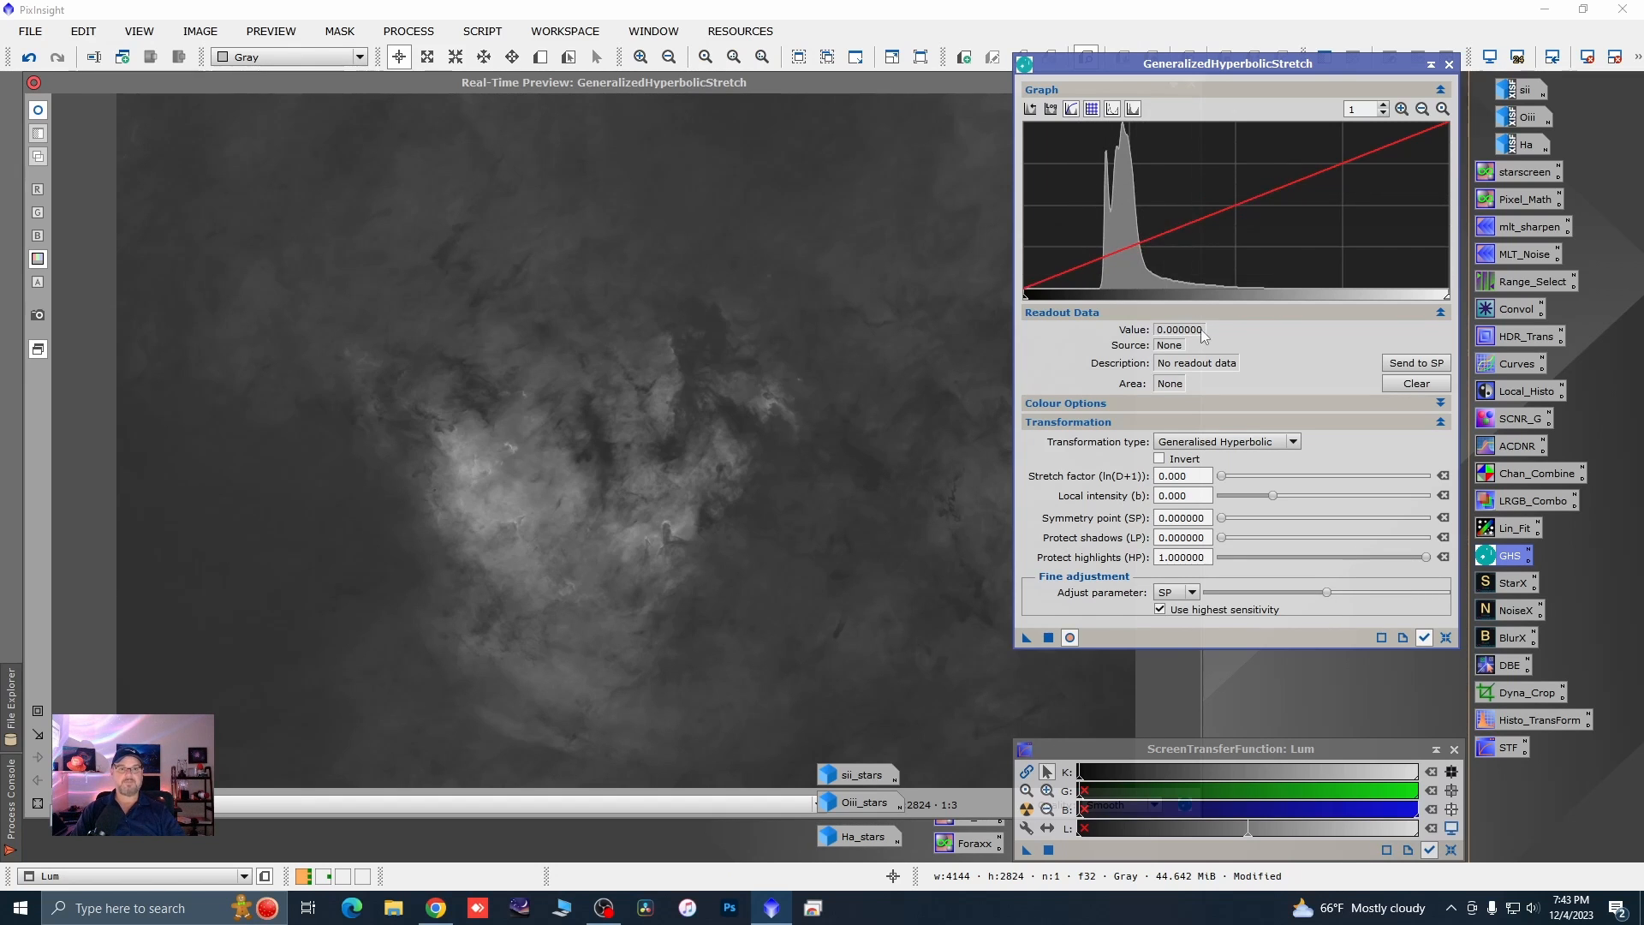
- Apply a Linear transformation to the Lum image with the blackpoint at 0.096579 from the histogram, and reset the process
{"action": "left_click", "coordinate": [1294, 443]}
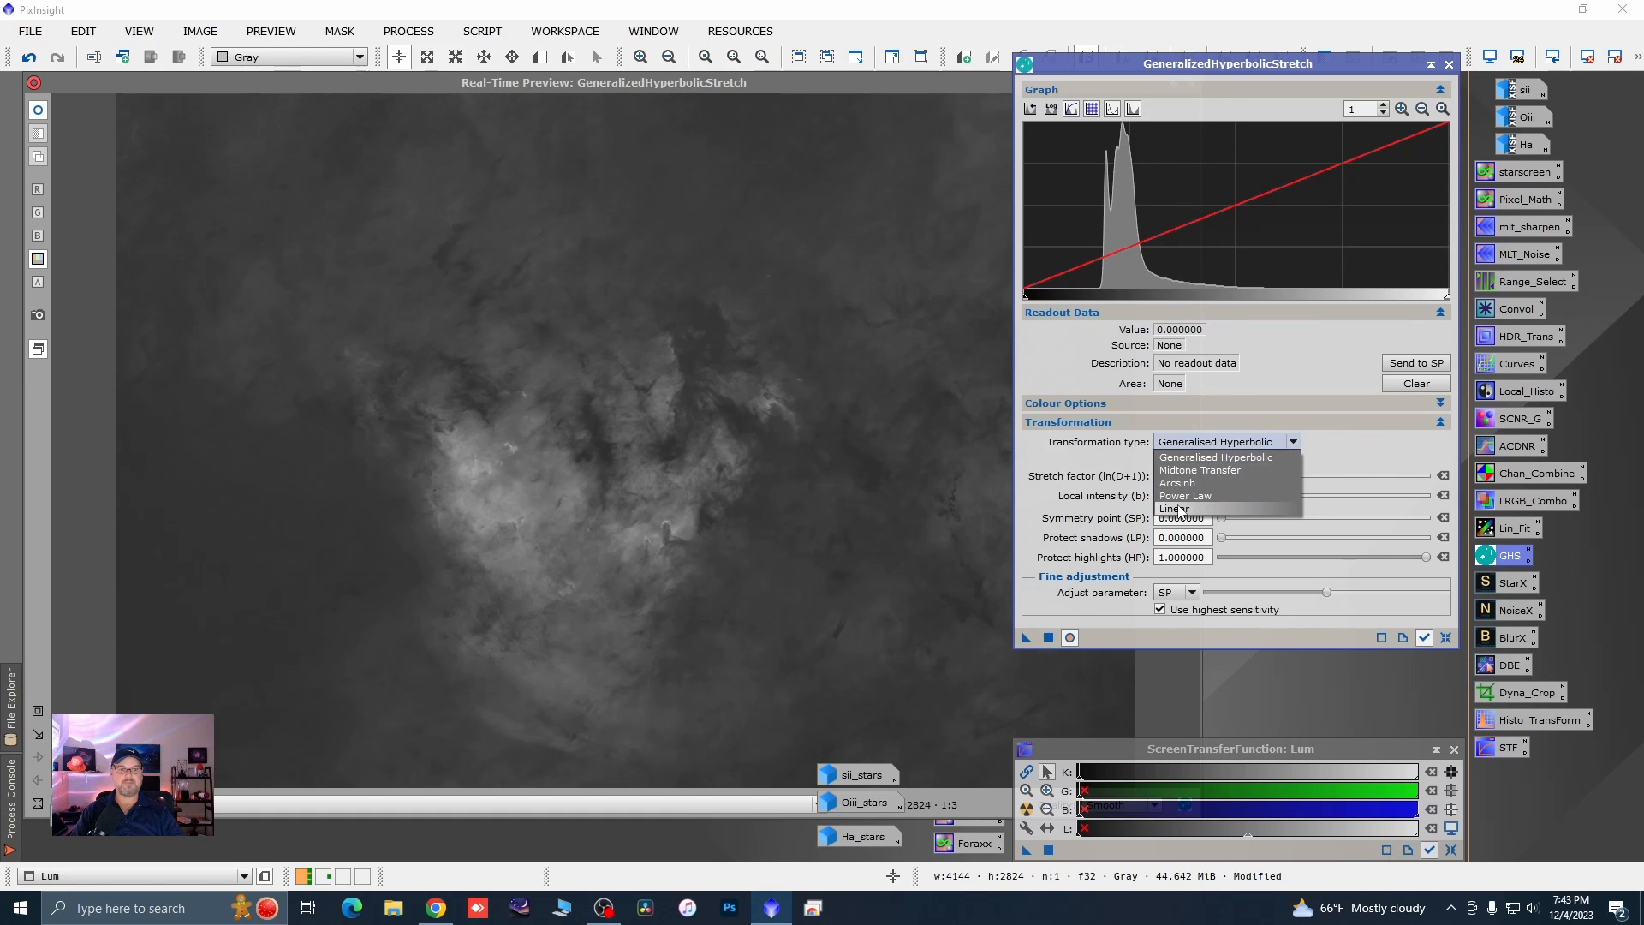
{"action": "left_click", "coordinate": [1208, 484]}
{"action": "left_click", "coordinate": [1066, 220]}
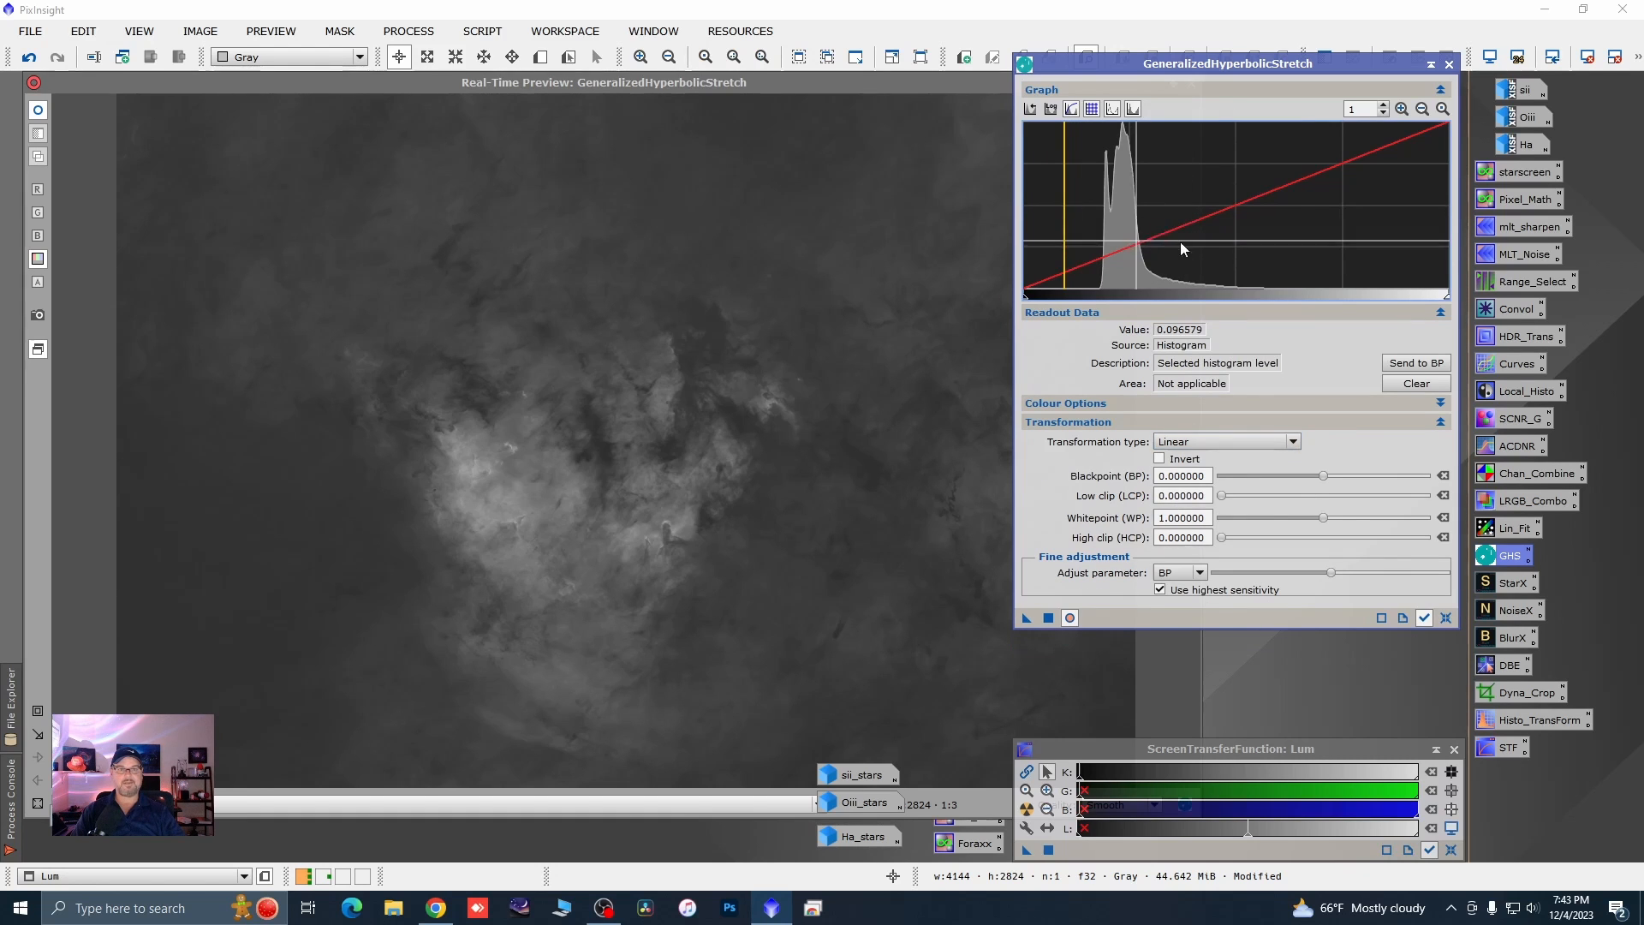
{"action": "left_click", "coordinate": [1410, 363]}
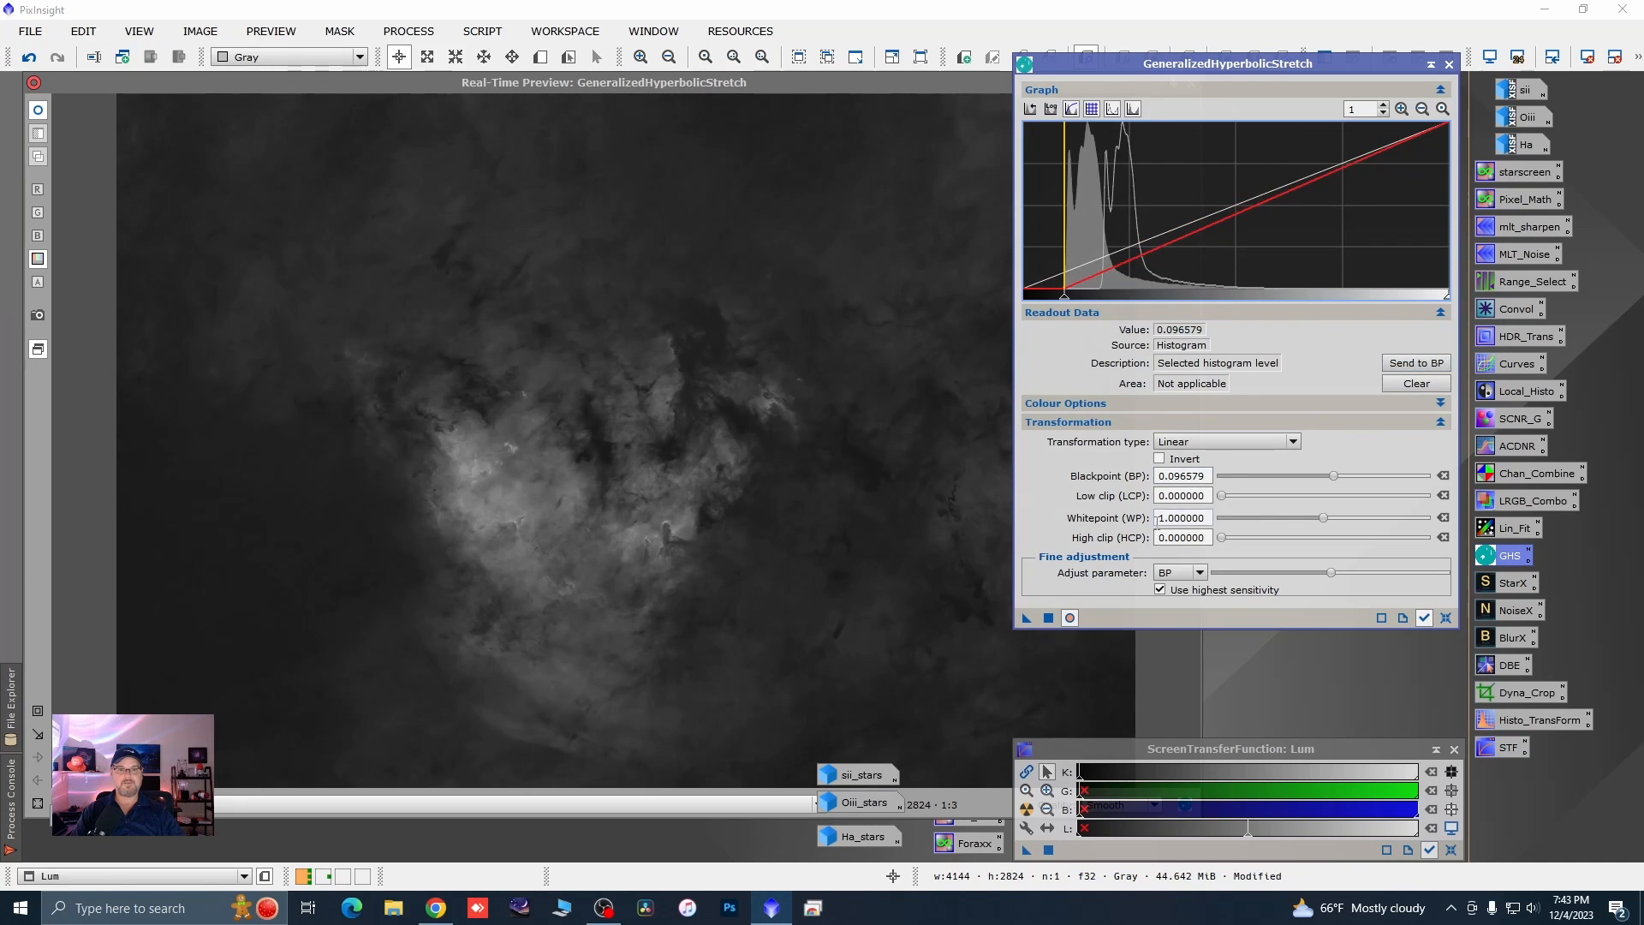
{"action": "left_click", "coordinate": [1048, 617]}
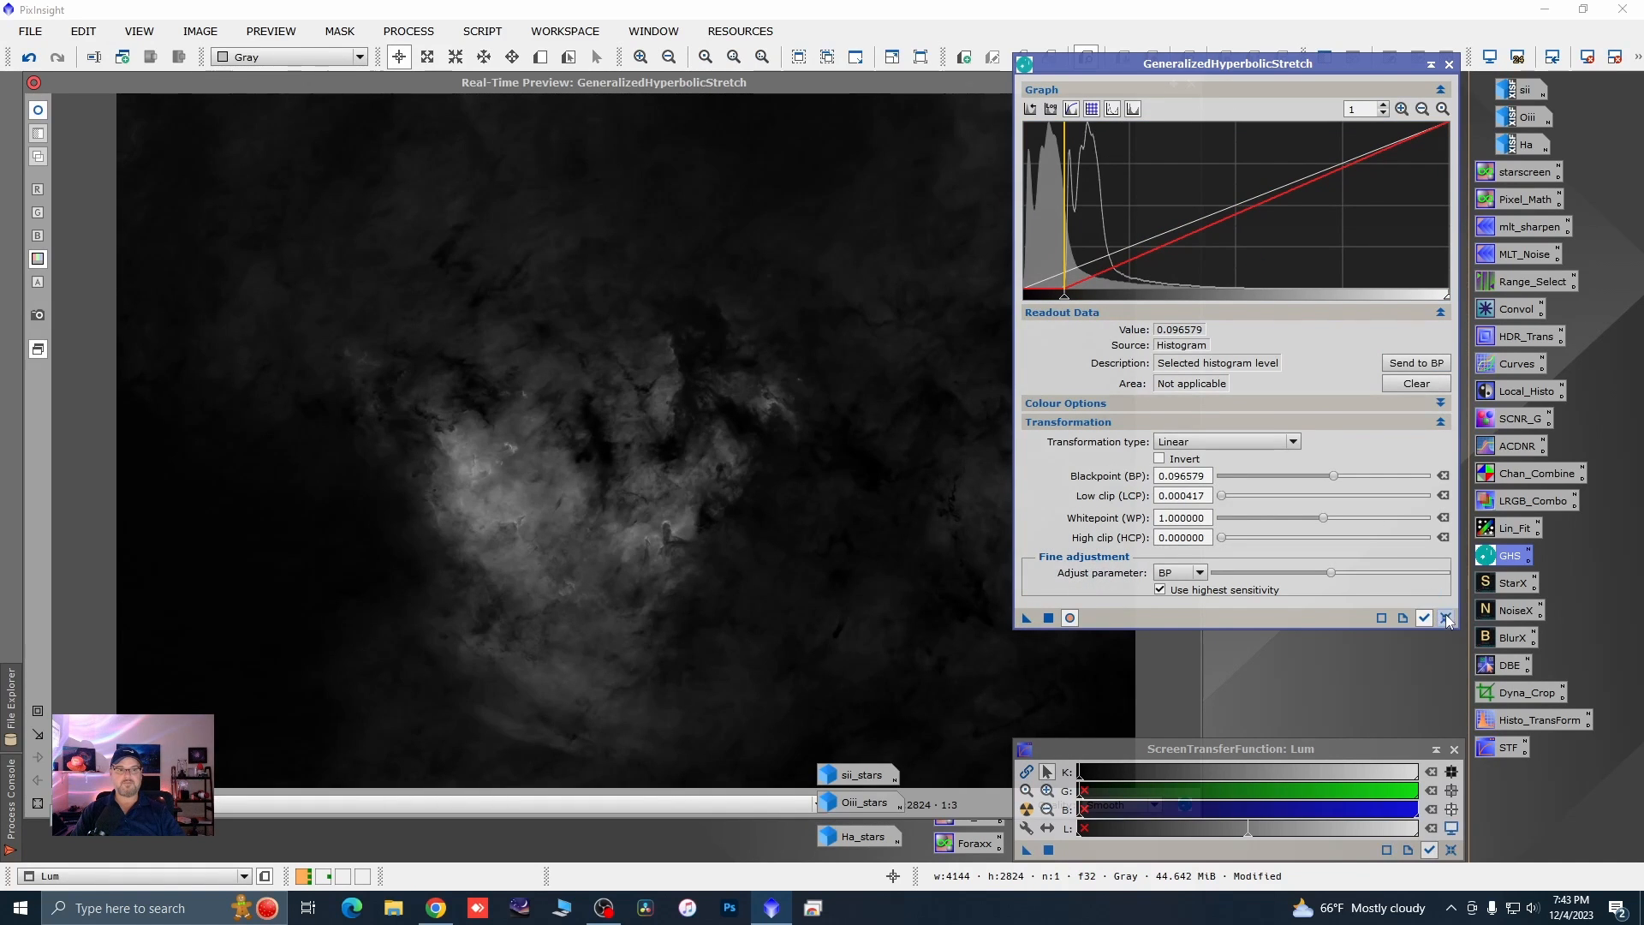
{"action": "left_click", "coordinate": [1446, 617]}
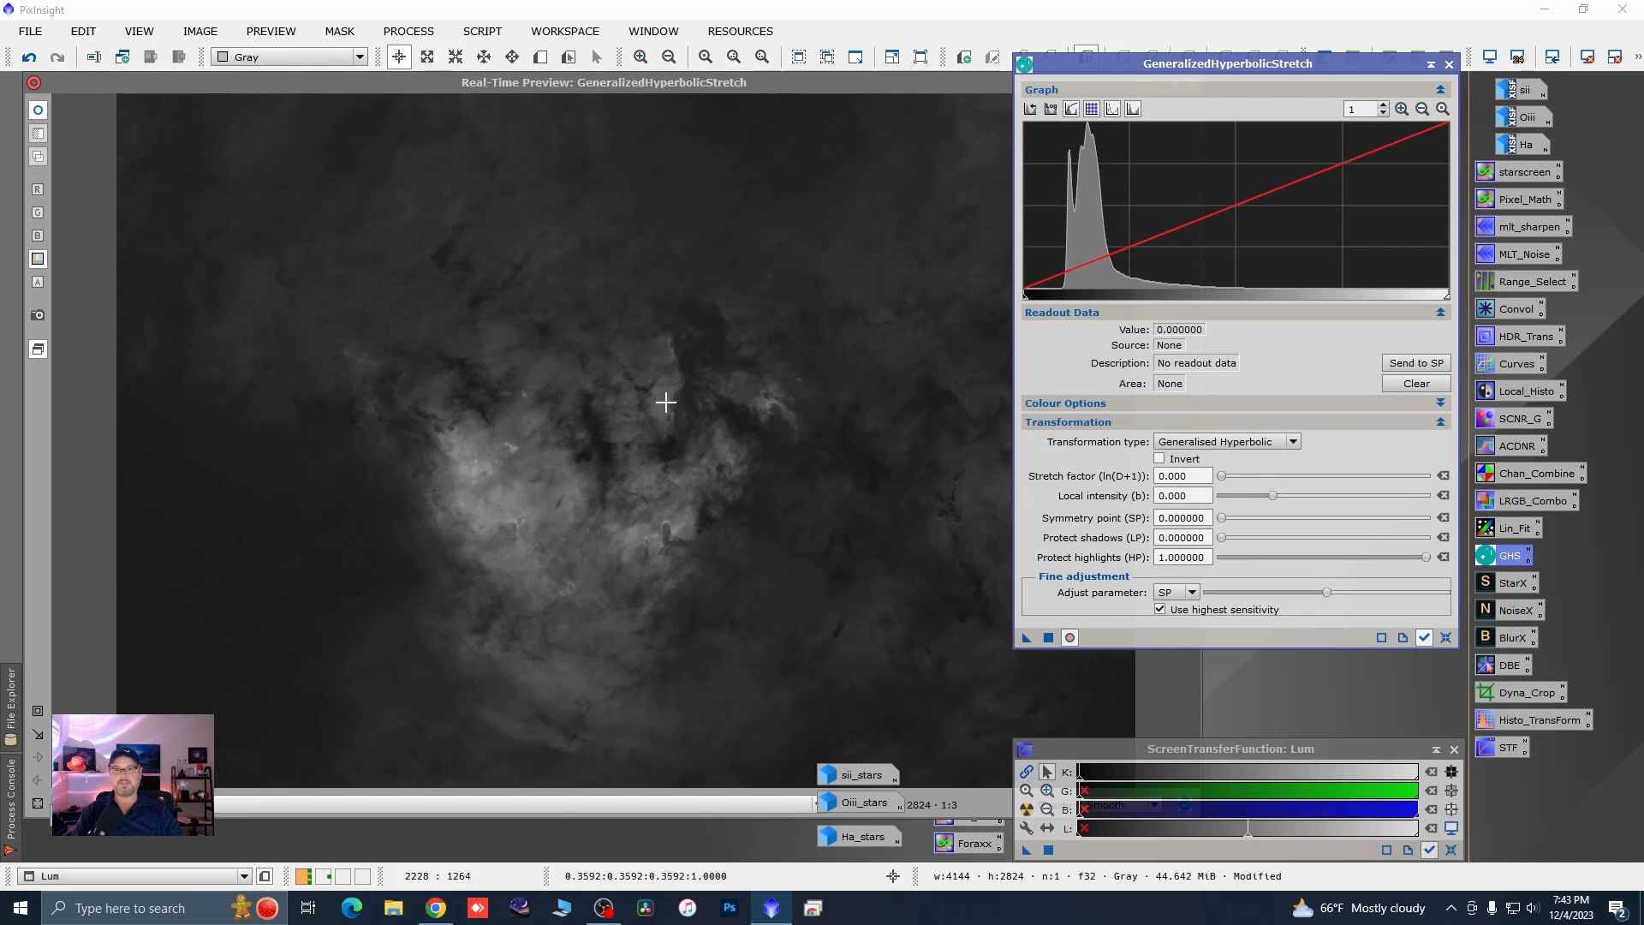
- Stretch the Lum image by 0.580 around a symmetry point of 0.236471 sampled from the nebula, and reset the process
{"action": "left_click", "coordinate": [660, 351]}
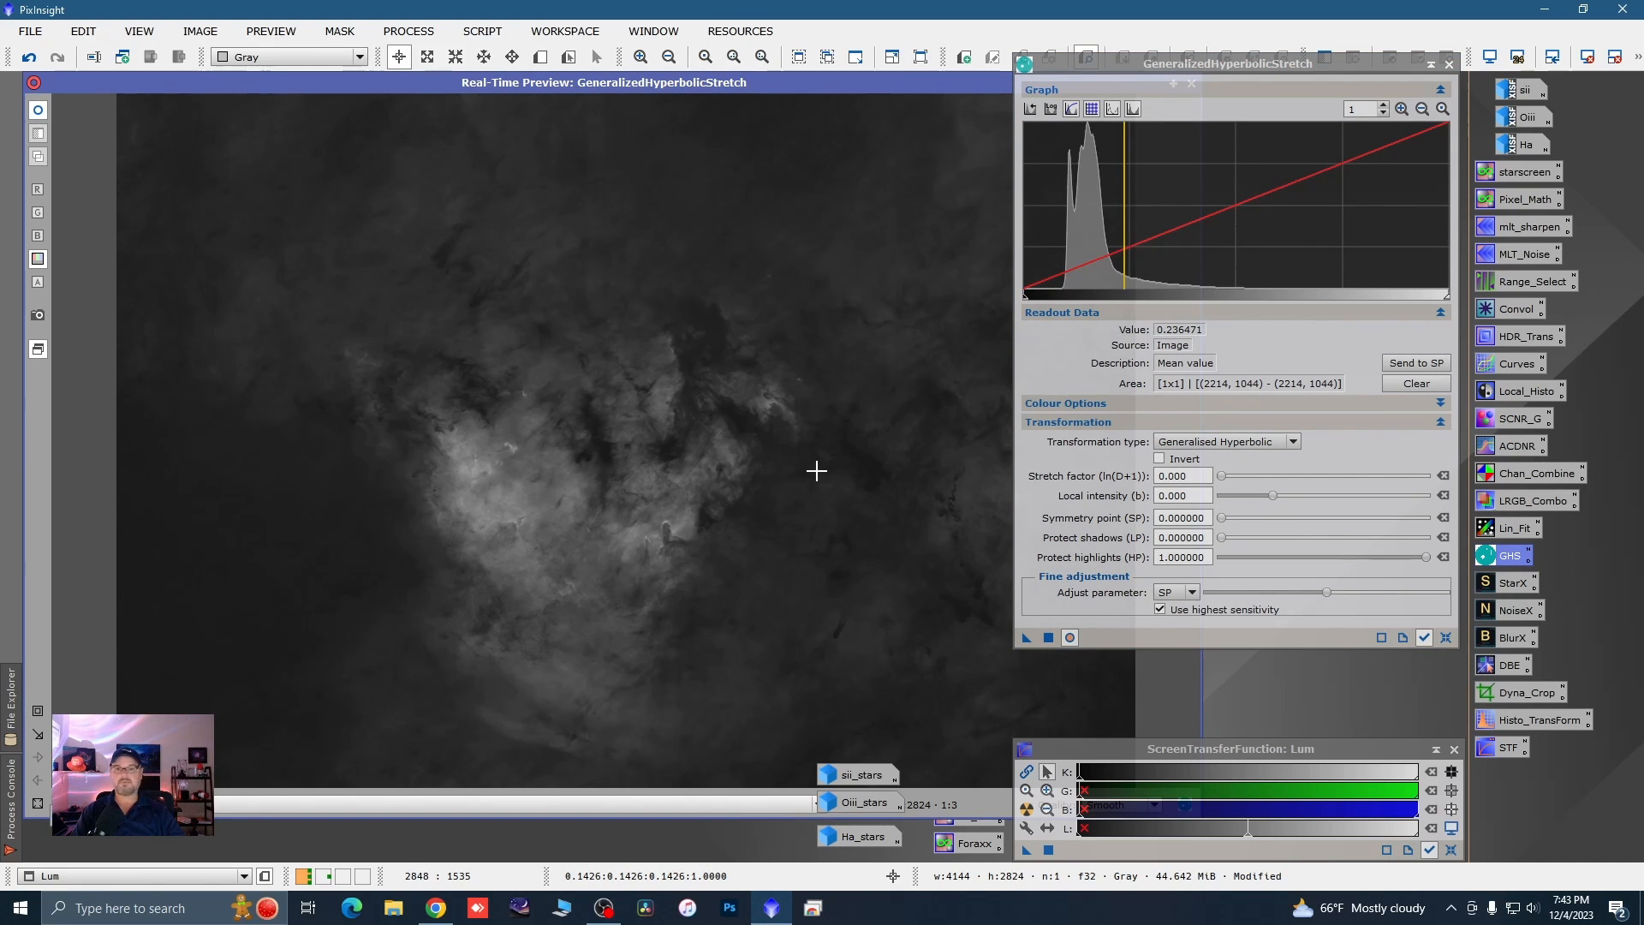
{"action": "left_click", "coordinate": [1398, 368]}
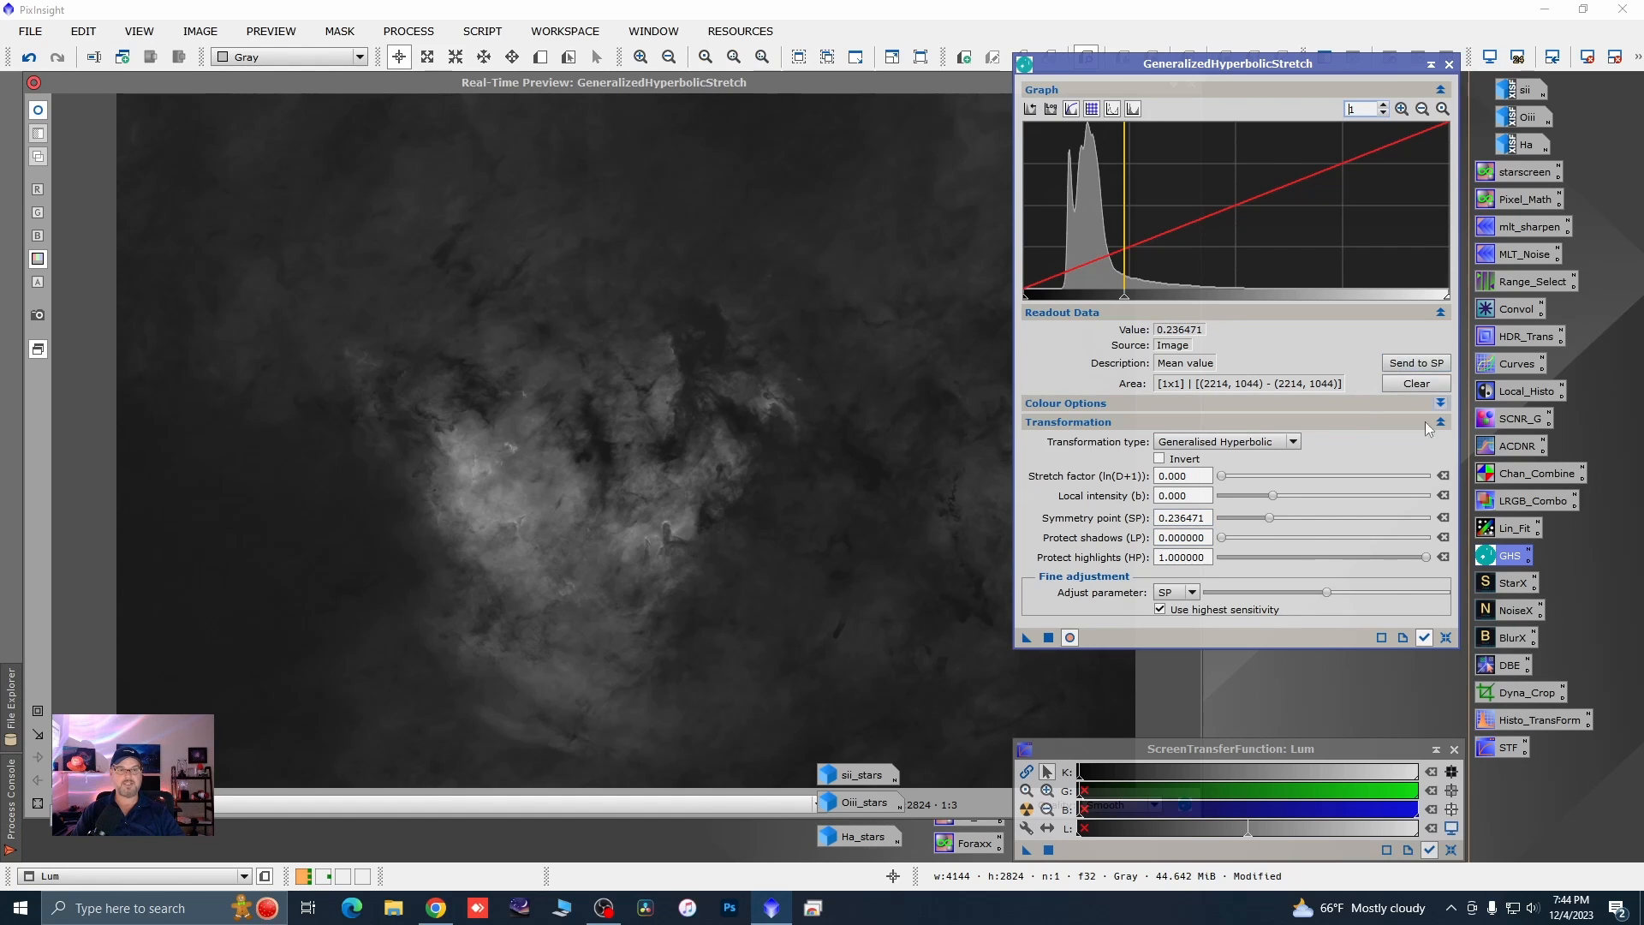
{"action": "left_click_drag", "start_coordinate": [1225, 478], "coordinate": [1230, 477]}
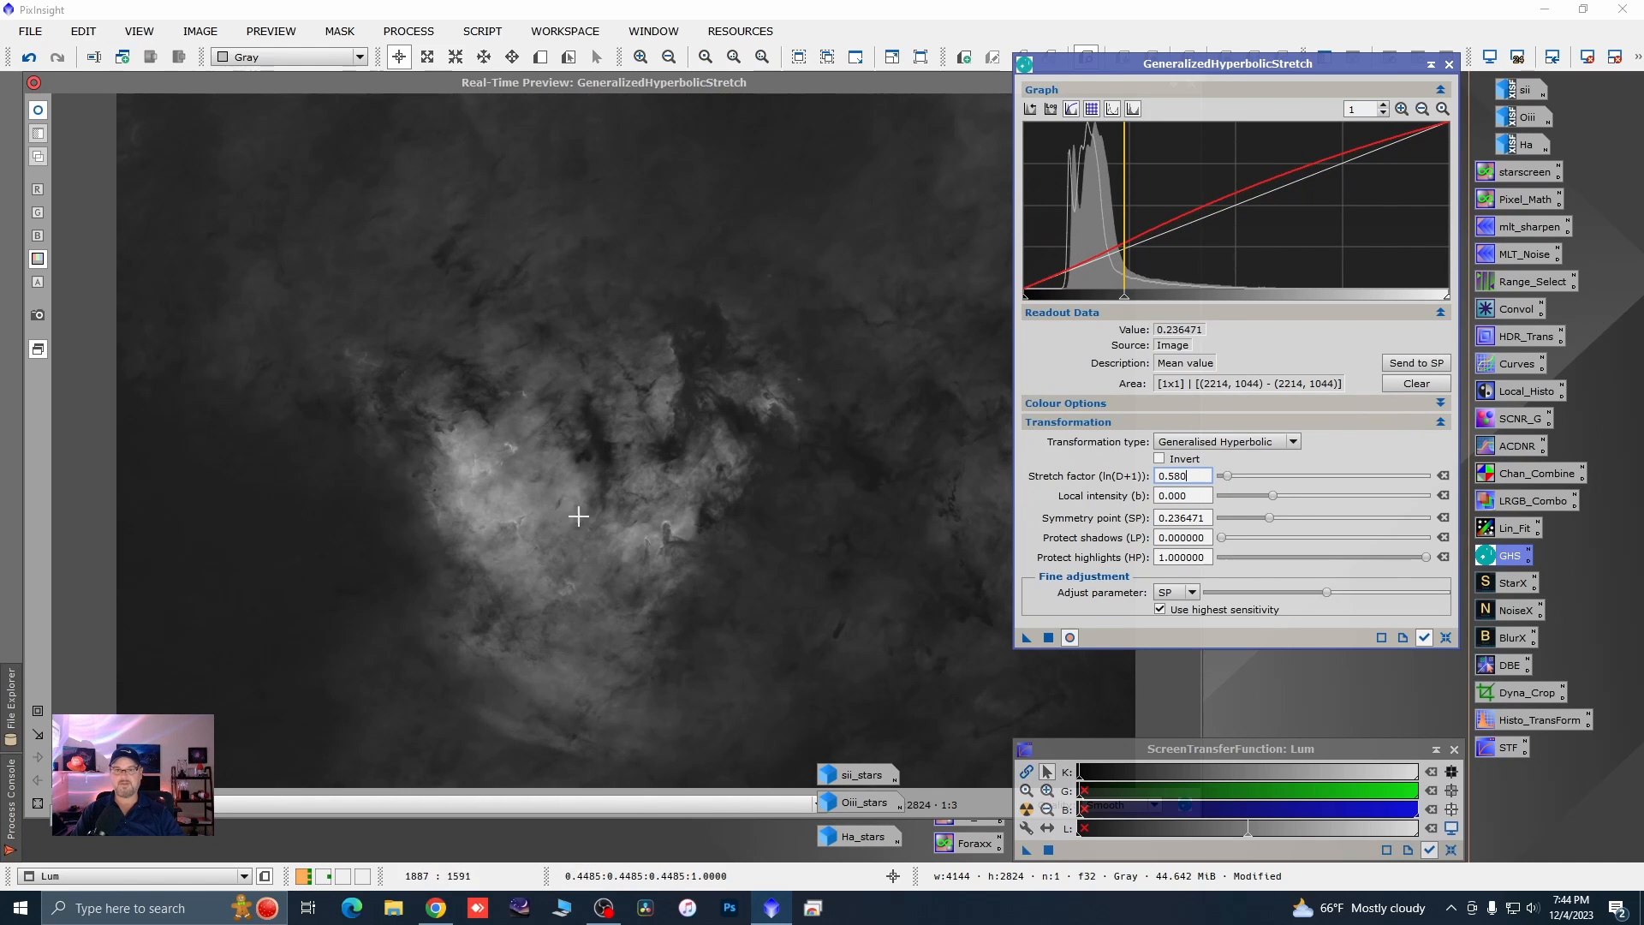
{"action": "left_click", "coordinate": [1047, 637]}
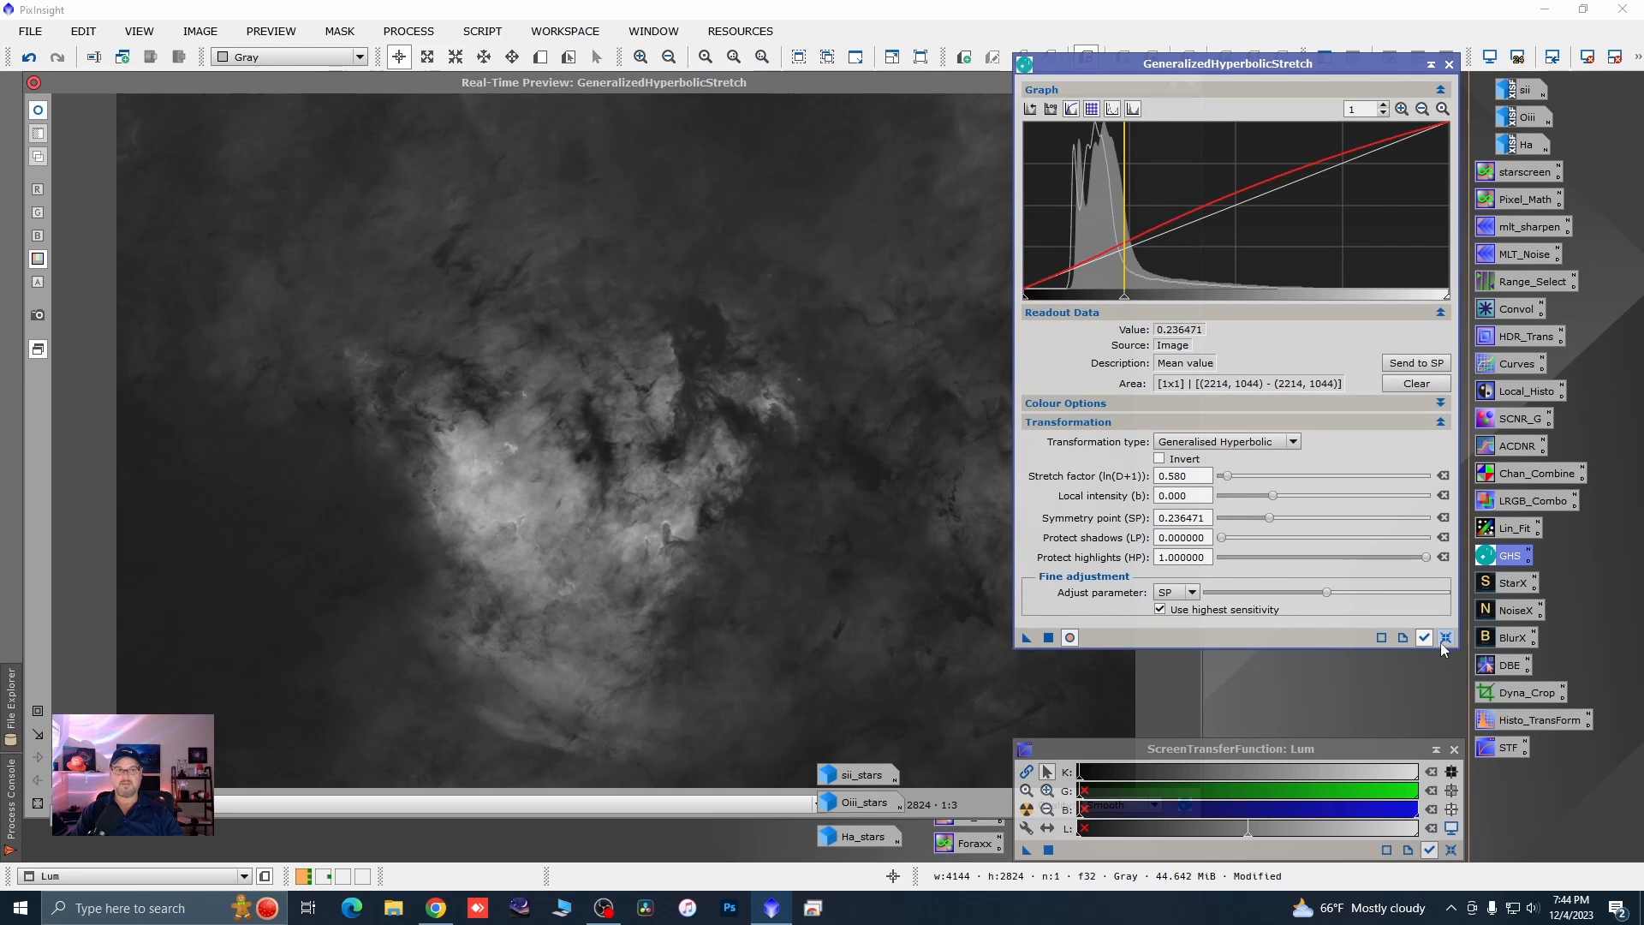
{"action": "left_click", "coordinate": [1444, 639]}
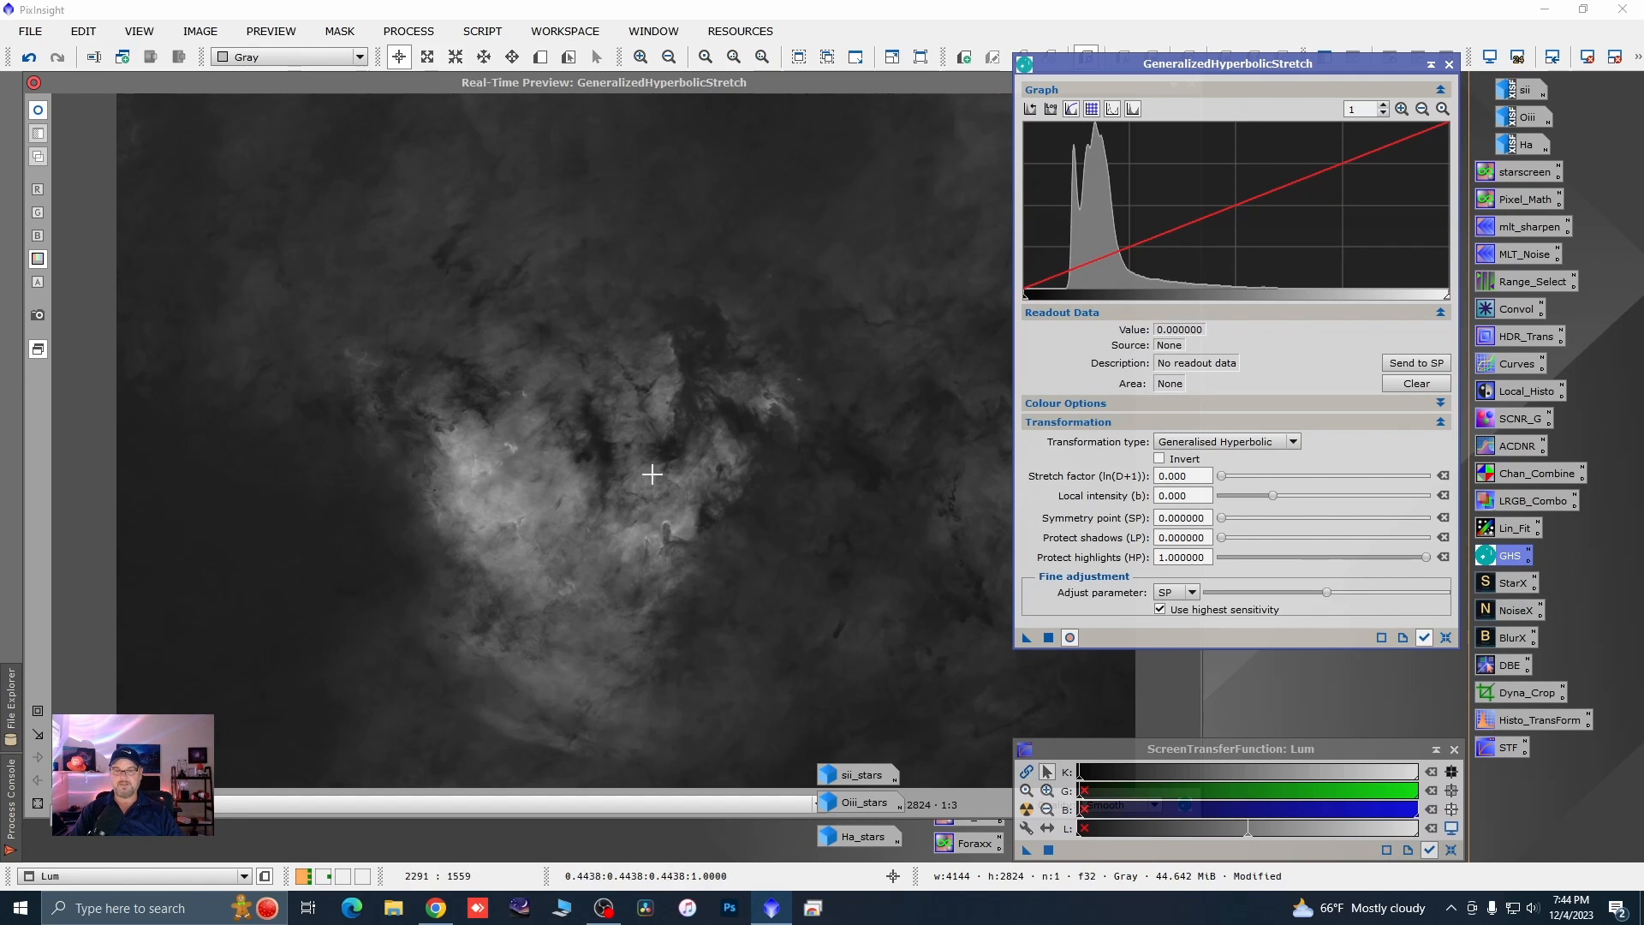
- Stretch the Lum image by 0.500 around a symmetry point of 0.419655 sampled near the bright core, with shadow protection 0.210000, and reset the process
{"action": "left_click", "coordinate": [540, 456]}
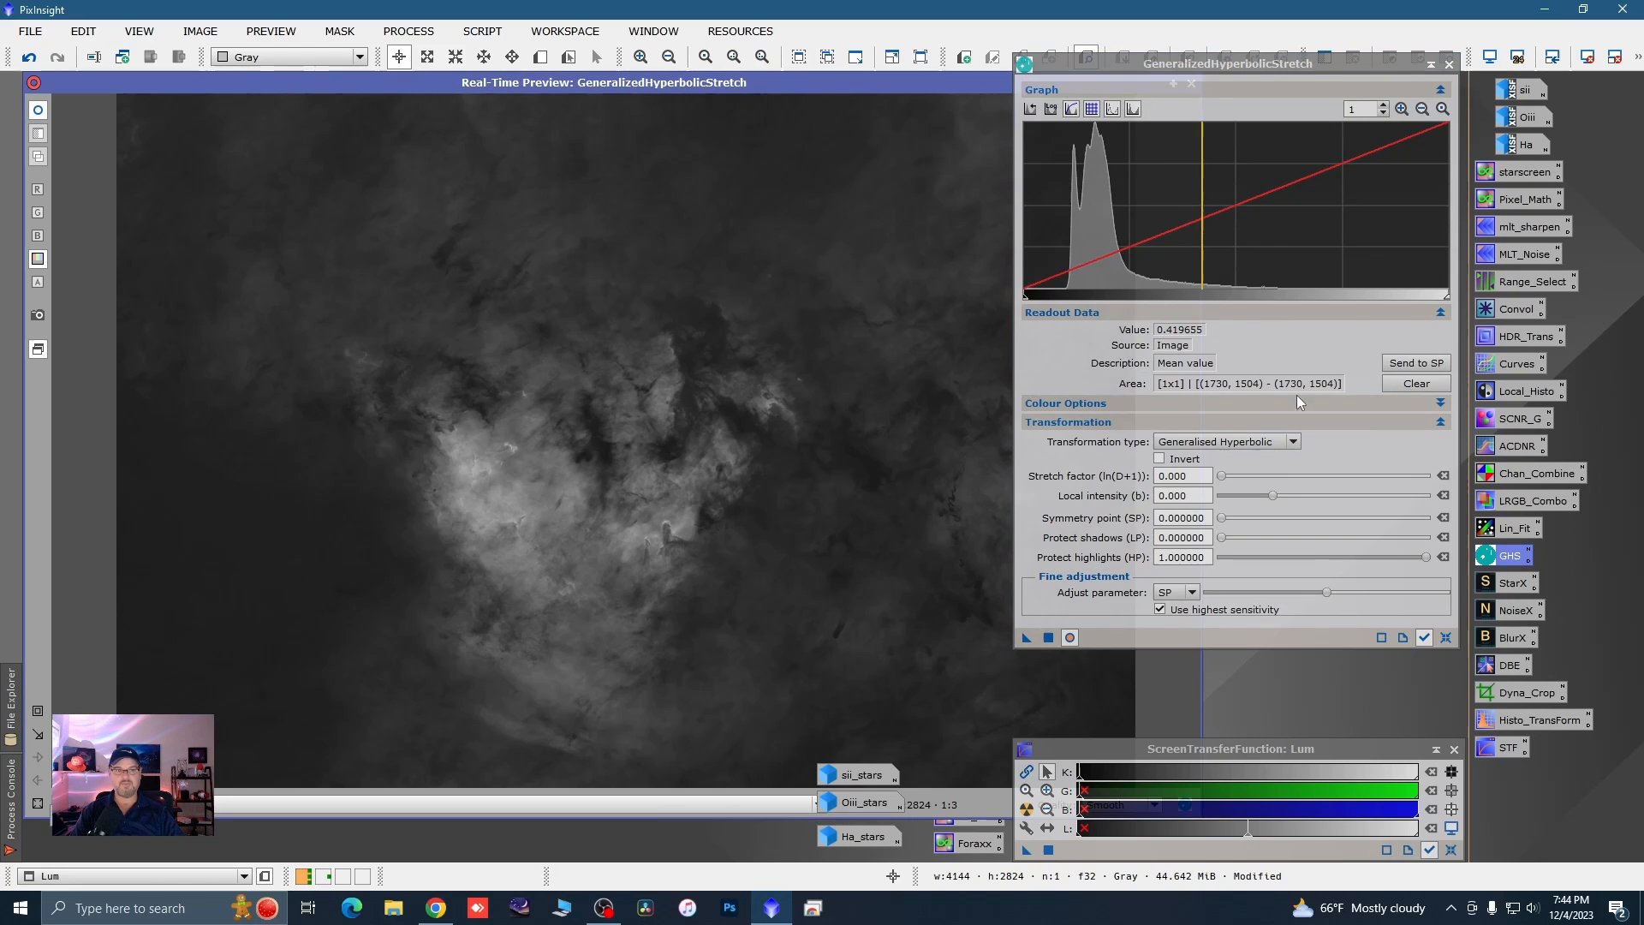
{"action": "left_click", "coordinate": [1417, 362]}
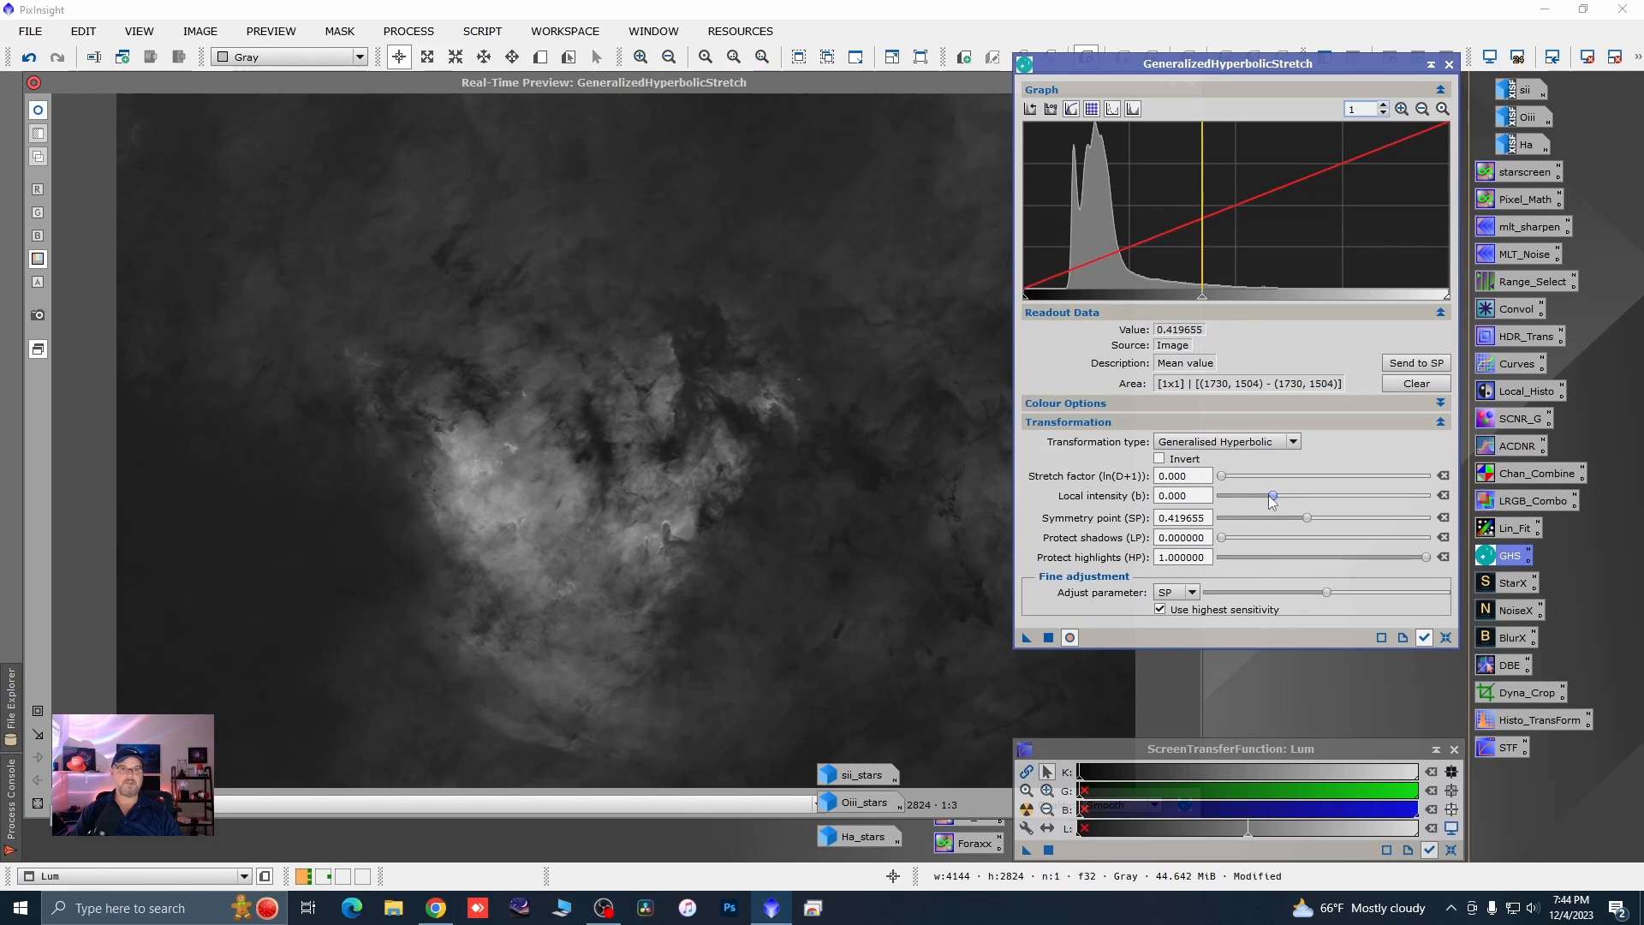
{"action": "left_click", "coordinate": [1225, 475]}
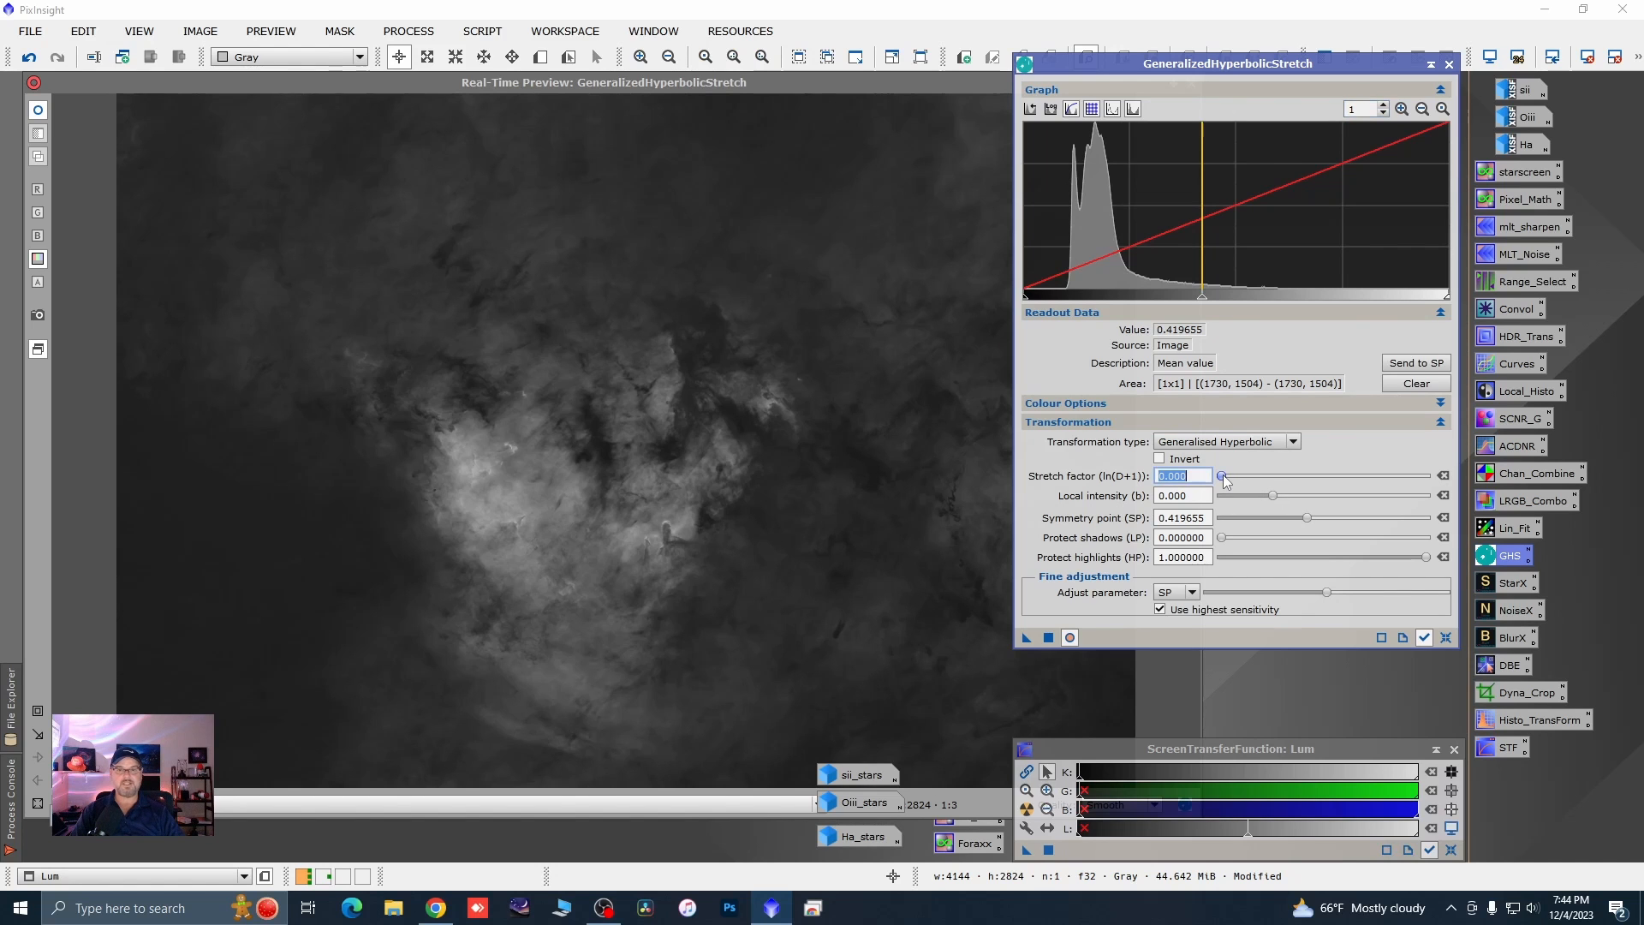
{"action": "left_click_drag", "start_coordinate": [1225, 476], "coordinate": [1228, 476]}
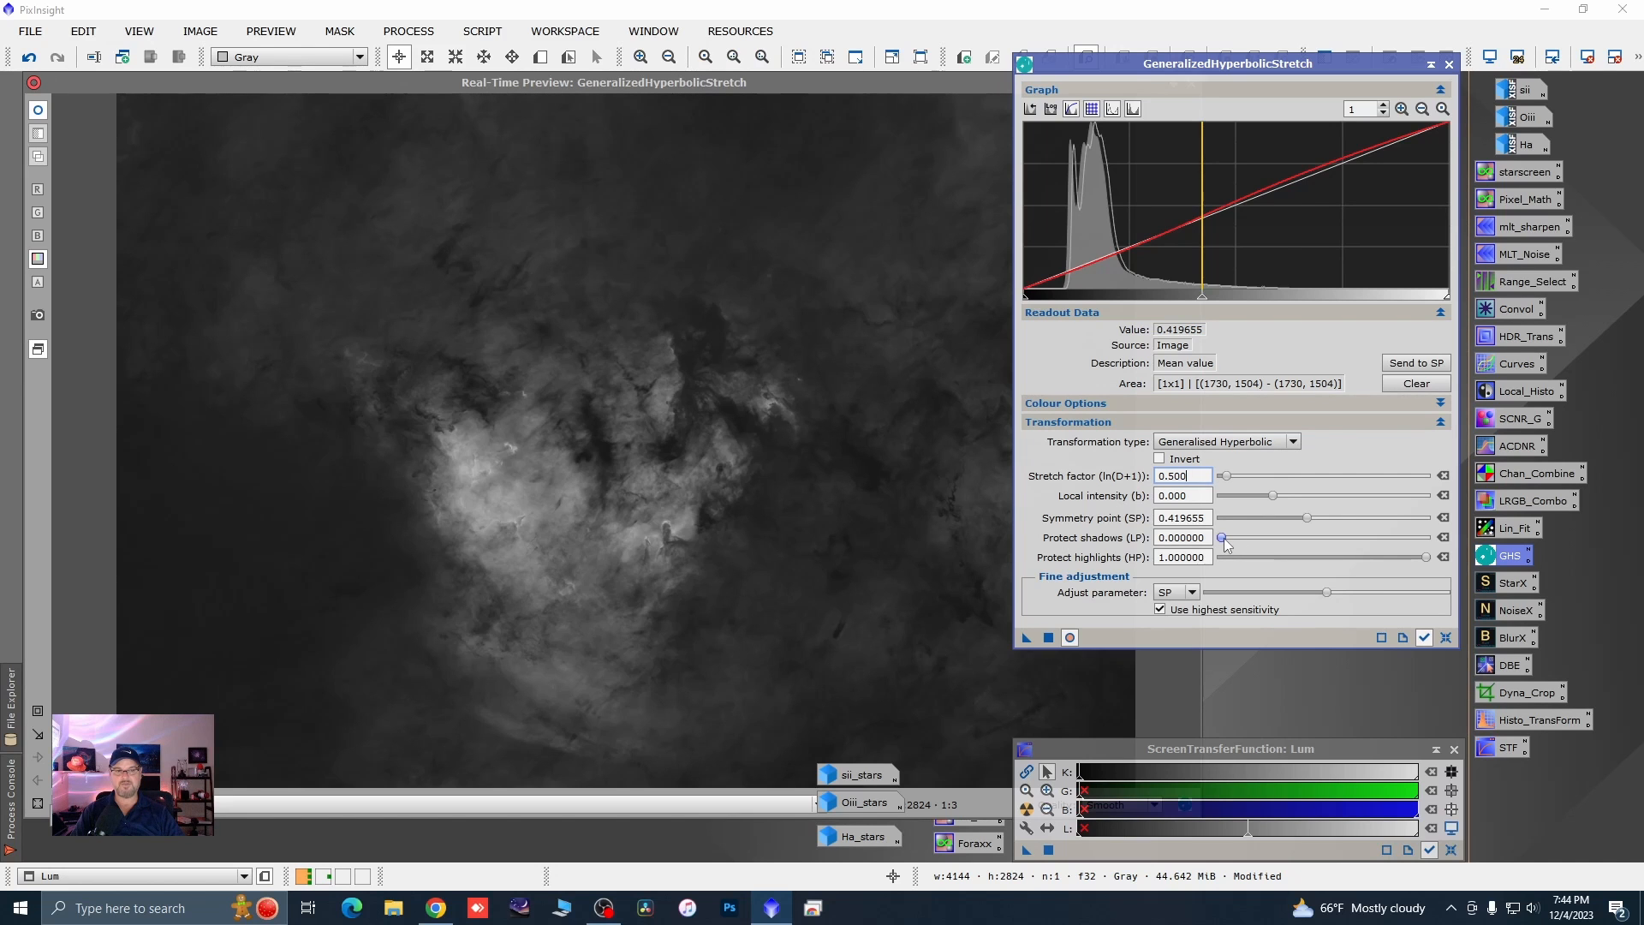
{"action": "left_click_drag", "start_coordinate": [1224, 538], "coordinate": [1272, 545]}
{"action": "left_click_drag", "start_coordinate": [1277, 537], "coordinate": [1265, 540]}
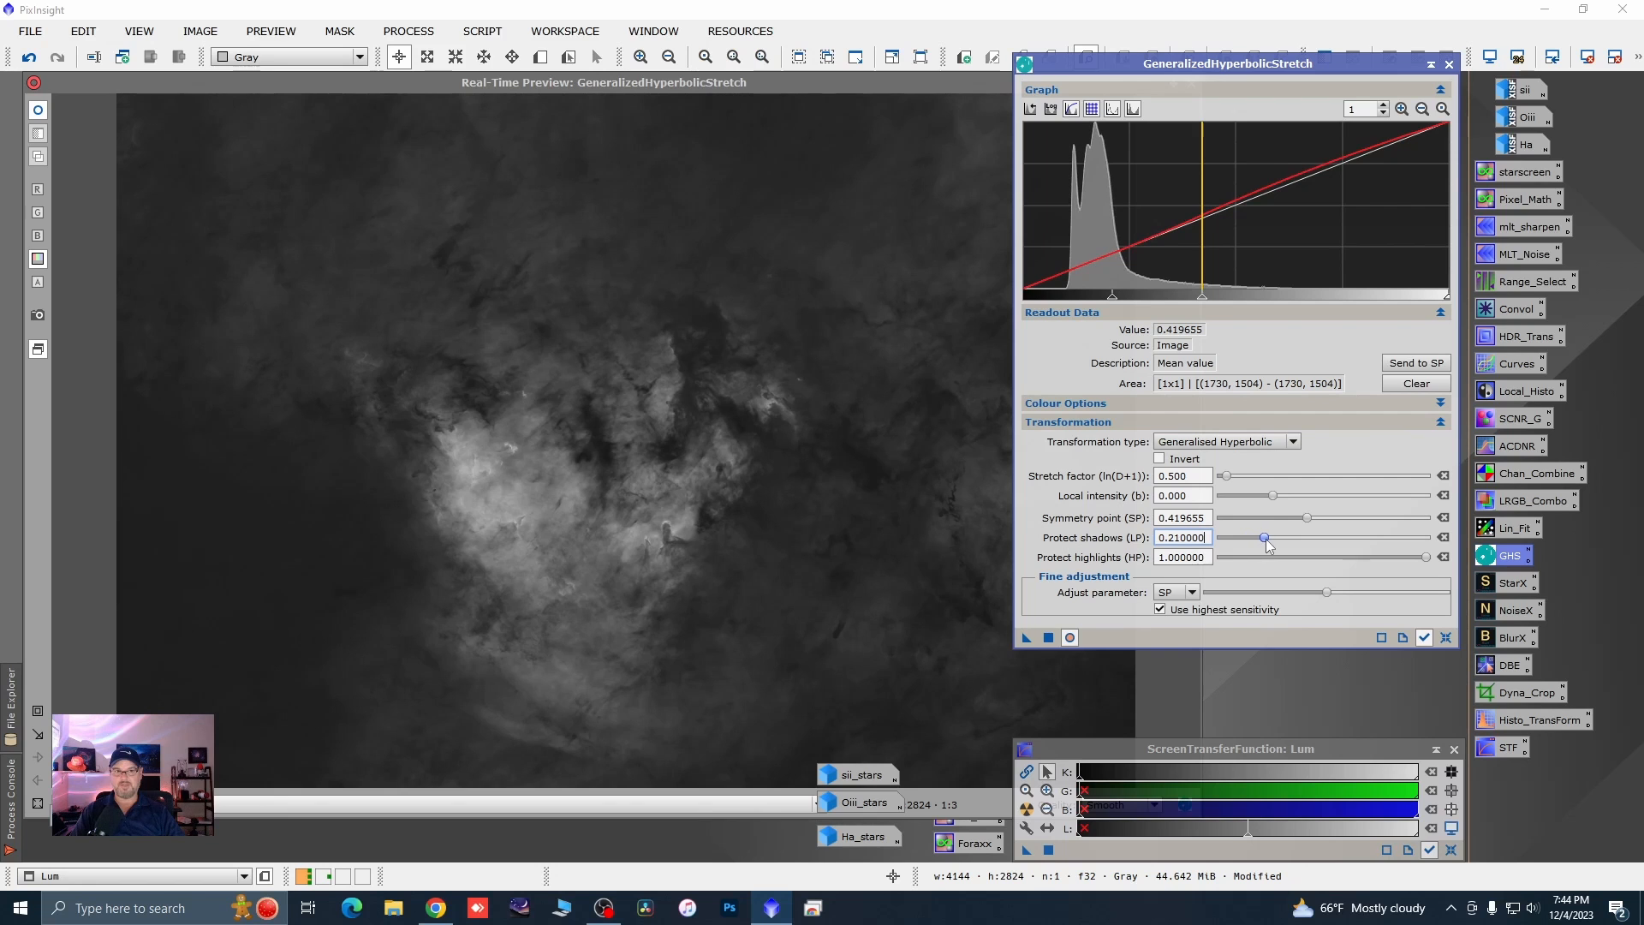
{"action": "left_click", "coordinate": [1057, 638]}
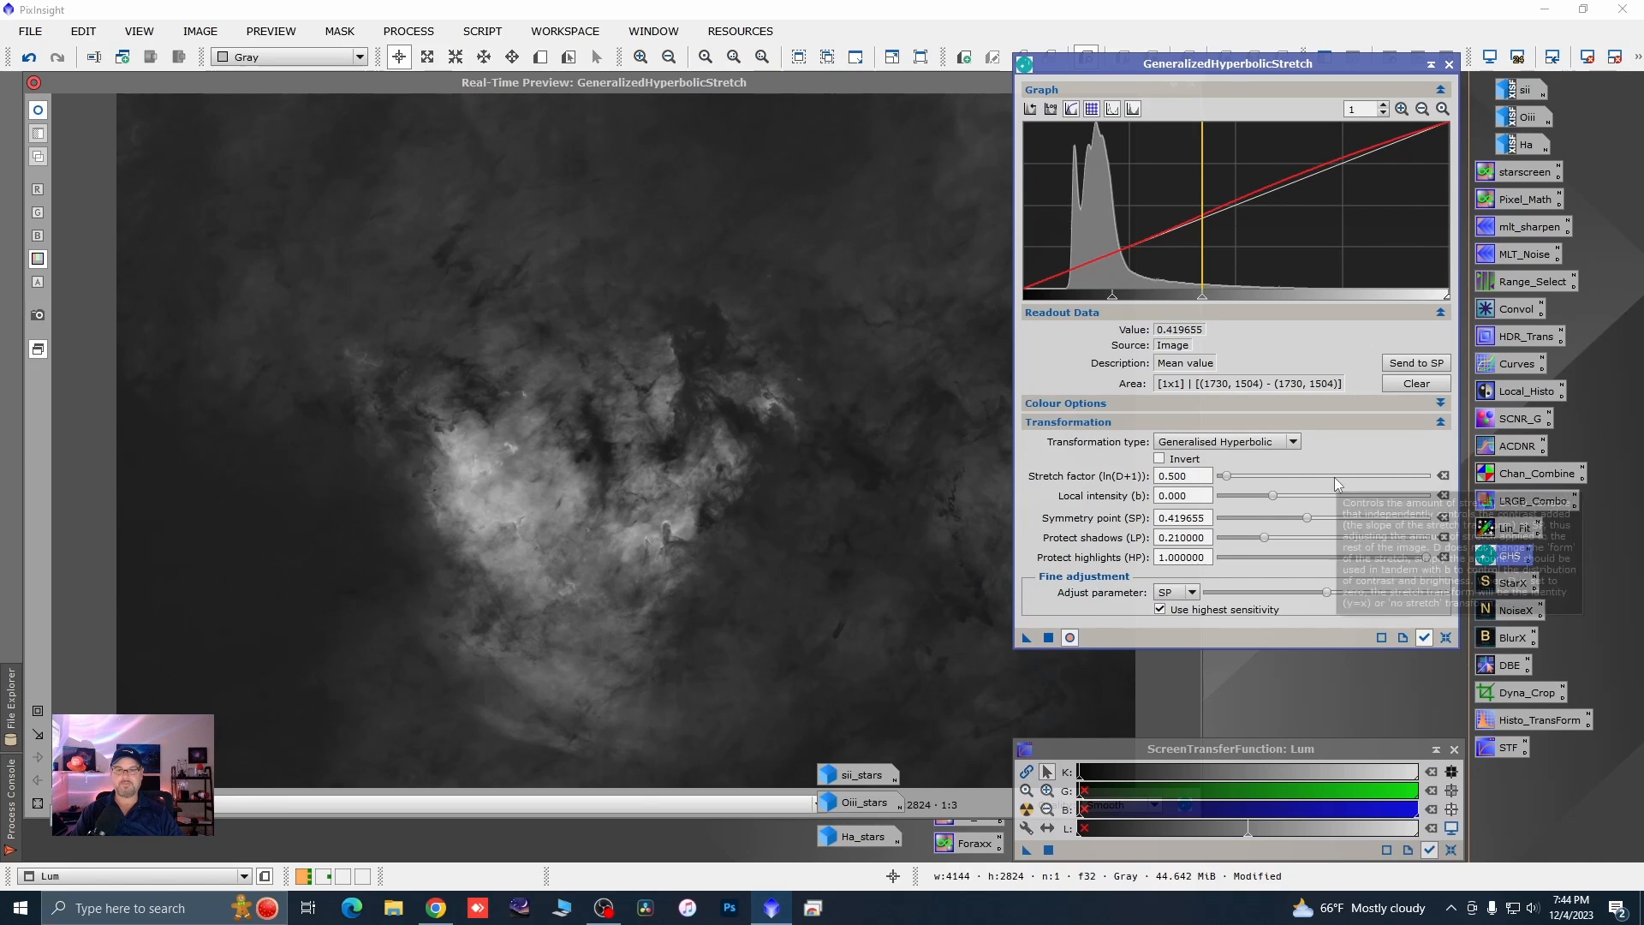
{"action": "left_click", "coordinate": [1445, 638]}
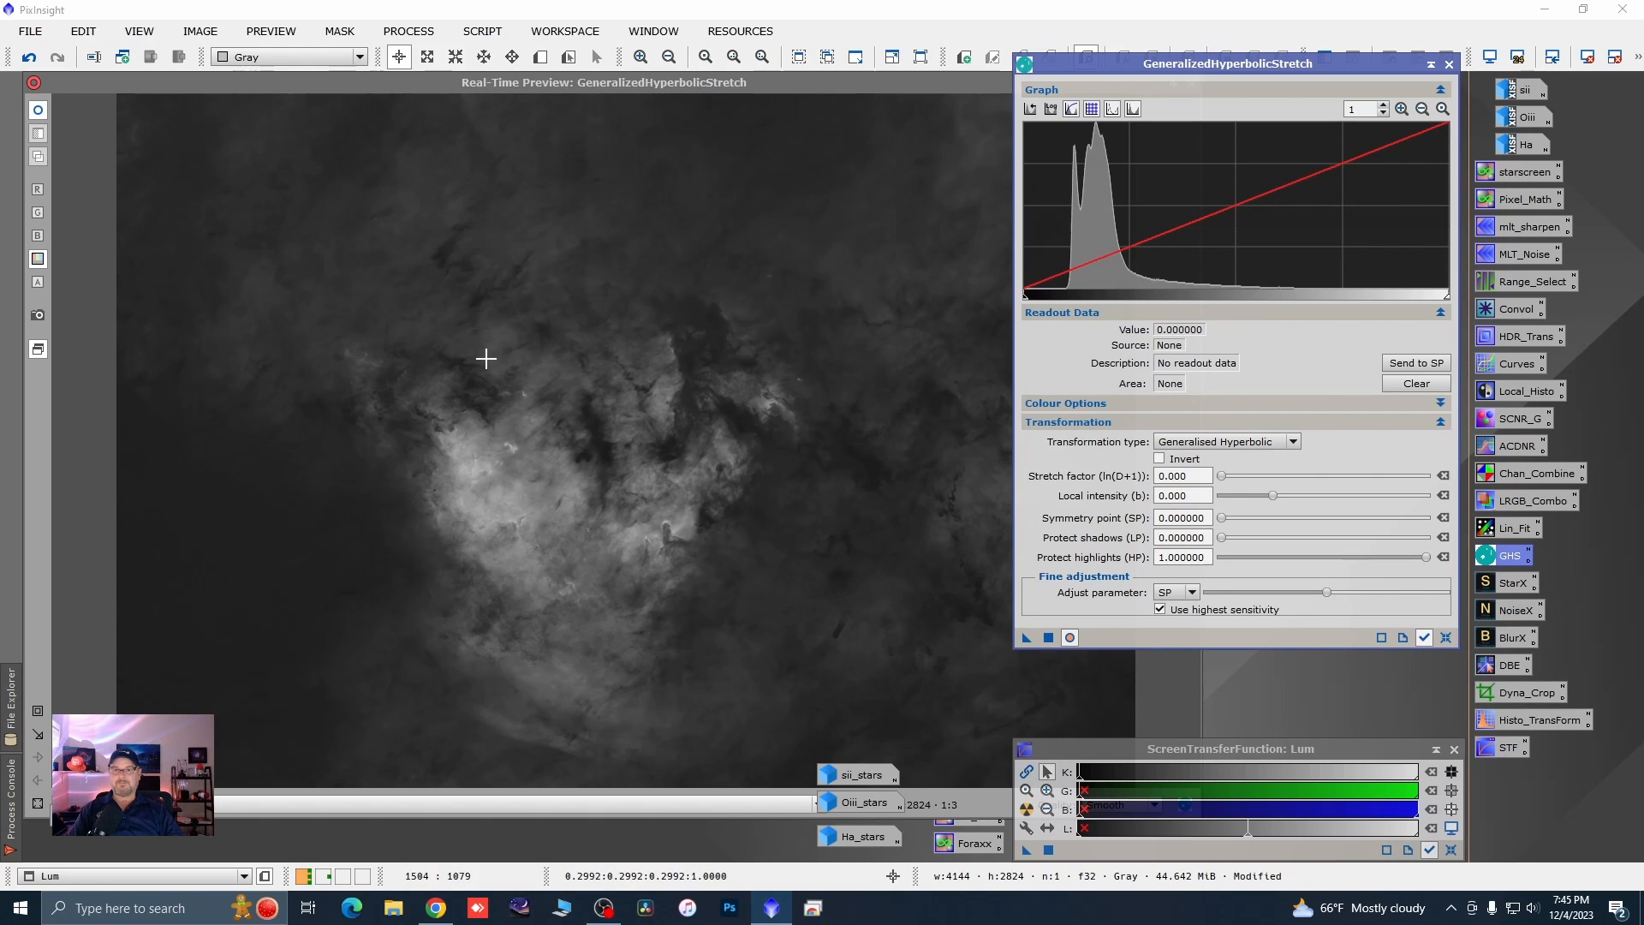
- Stretch the Lum image by 0.580 around a symmetry point of 0.263554 sampled above the core, then reset and close the process and its preview
{"action": "left_click", "coordinate": [540, 338]}
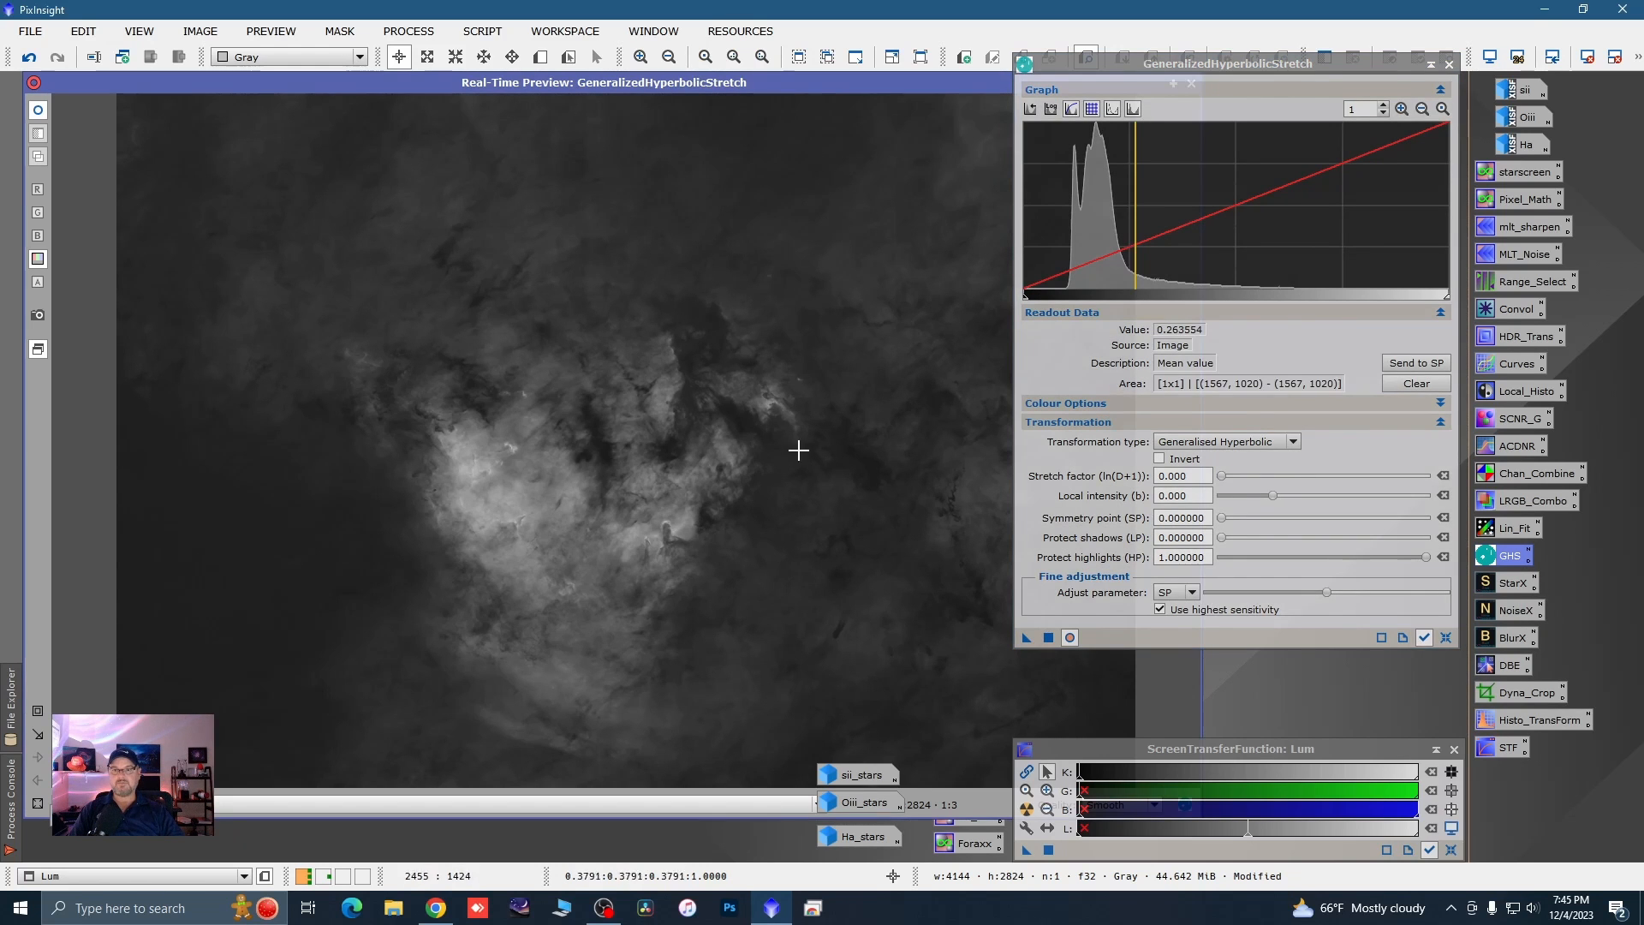
{"action": "left_click", "coordinate": [1406, 366]}
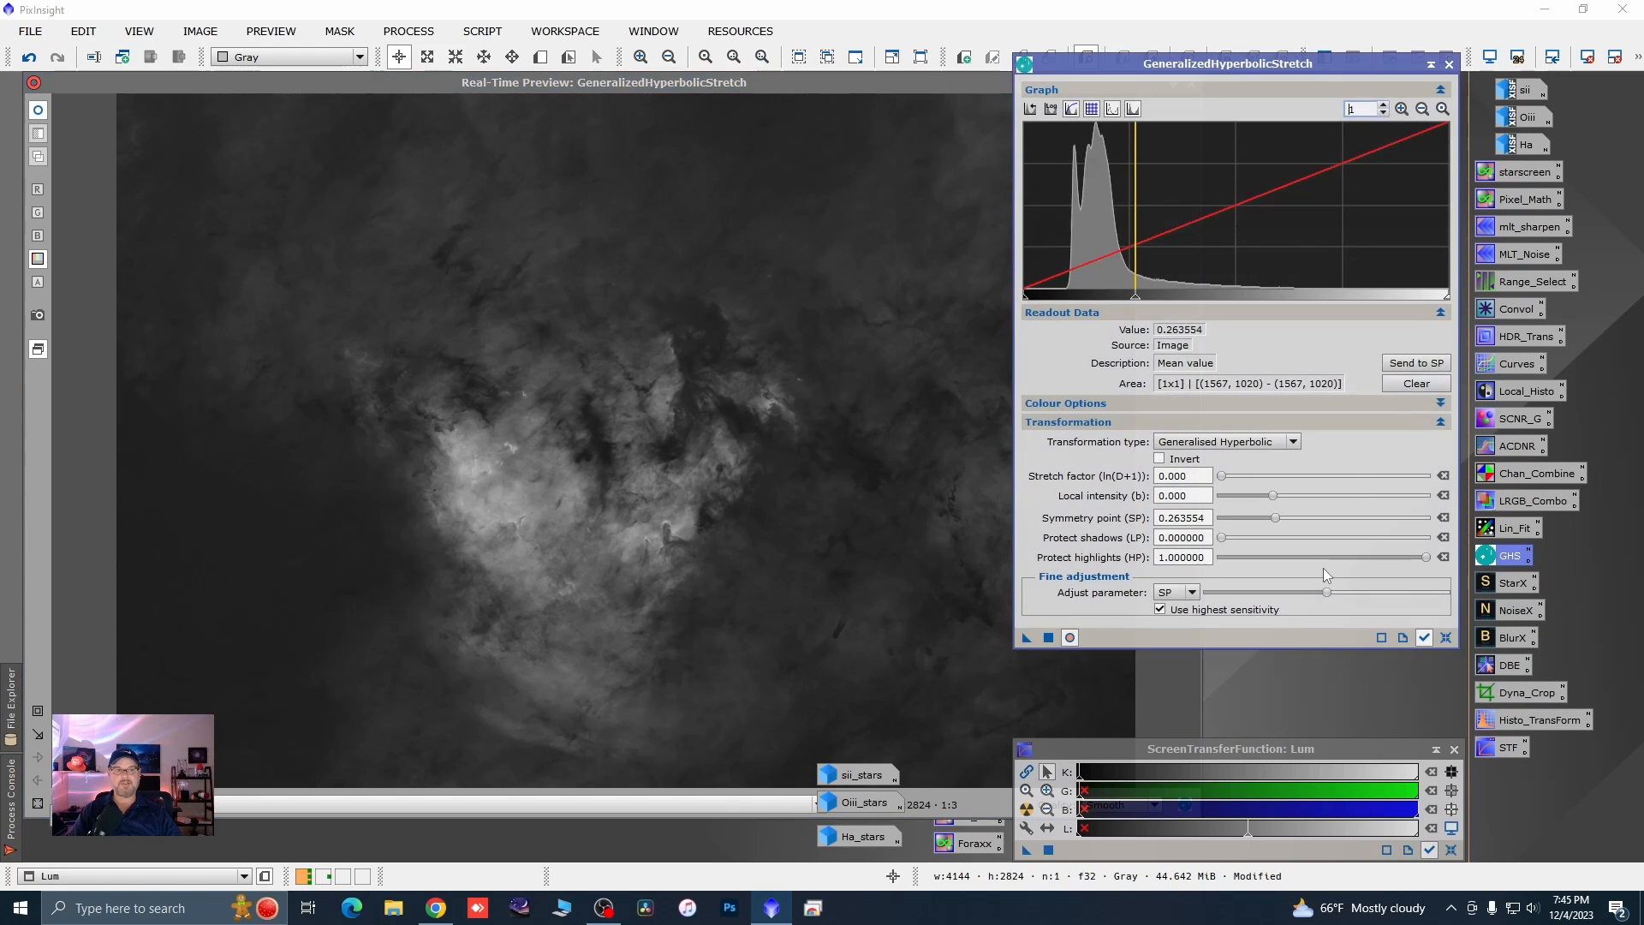
{"action": "left_click", "coordinate": [1224, 475]}
{"action": "left_click_drag", "start_coordinate": [1224, 476], "coordinate": [1230, 477]}
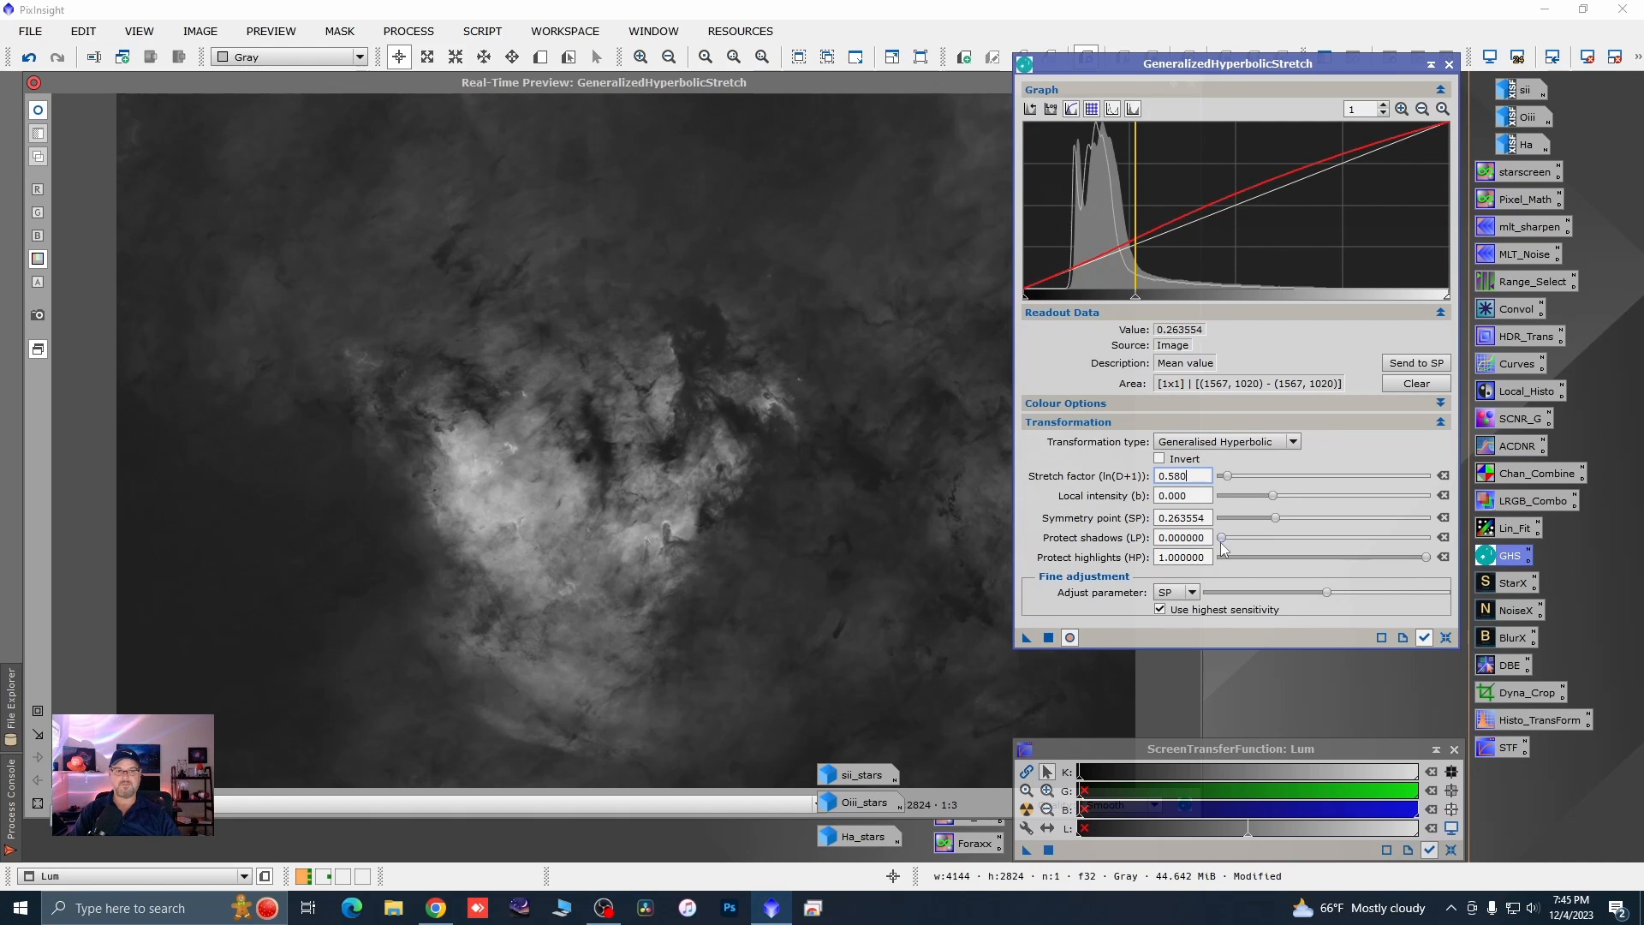
{"action": "left_click", "coordinate": [1050, 638]}
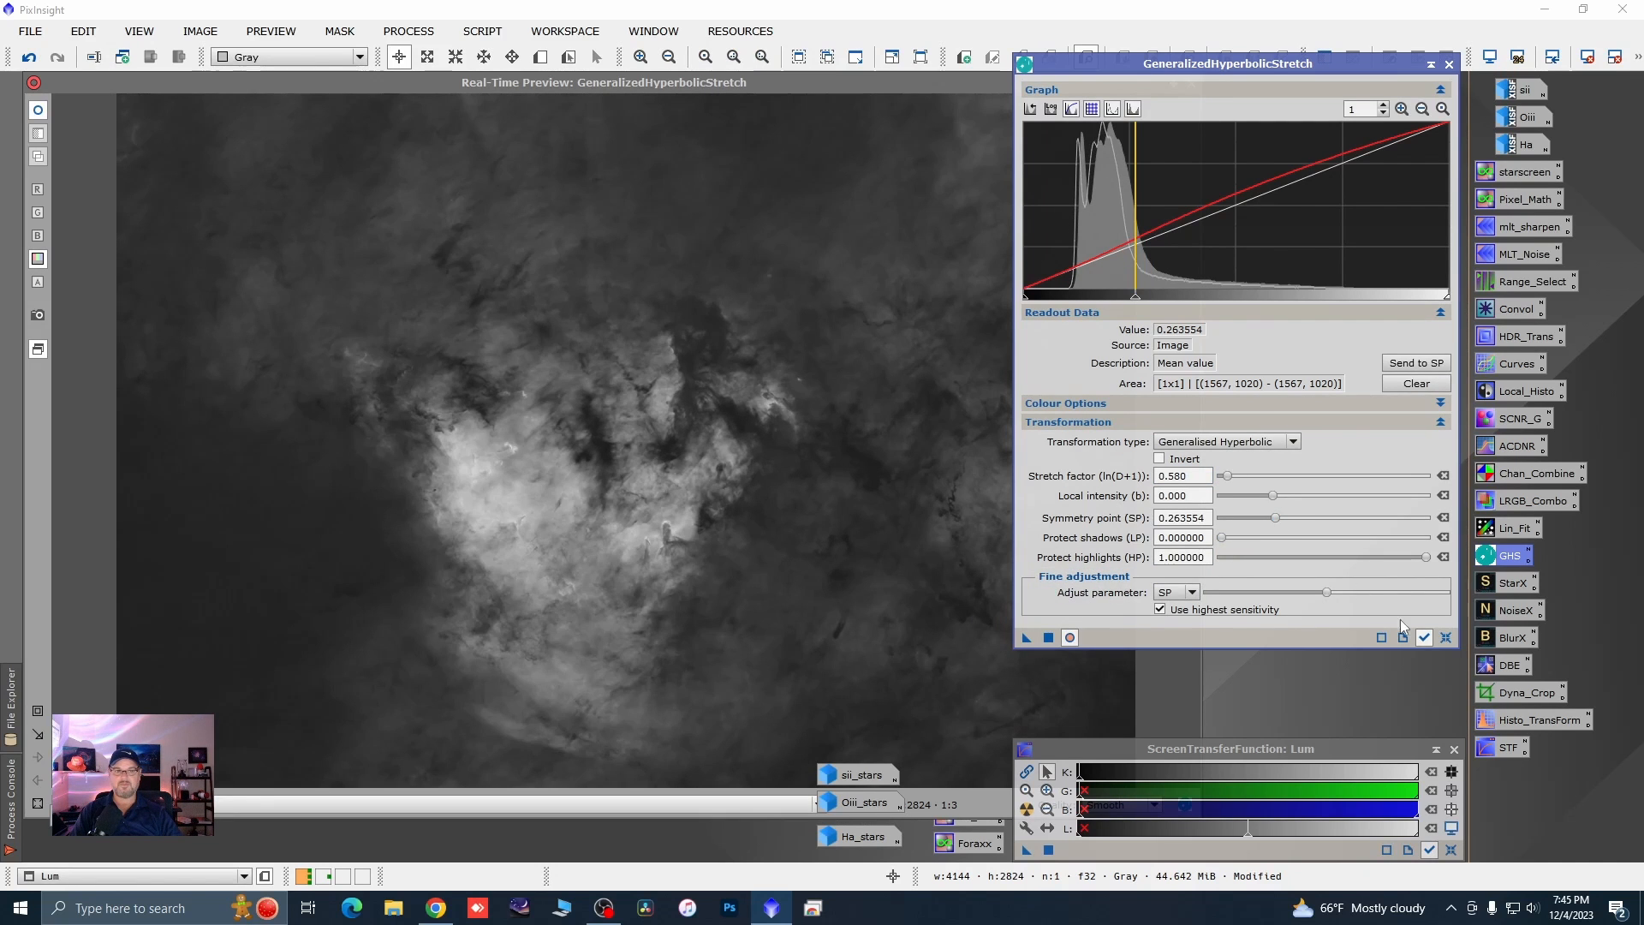
{"action": "left_click", "coordinate": [1446, 638]}
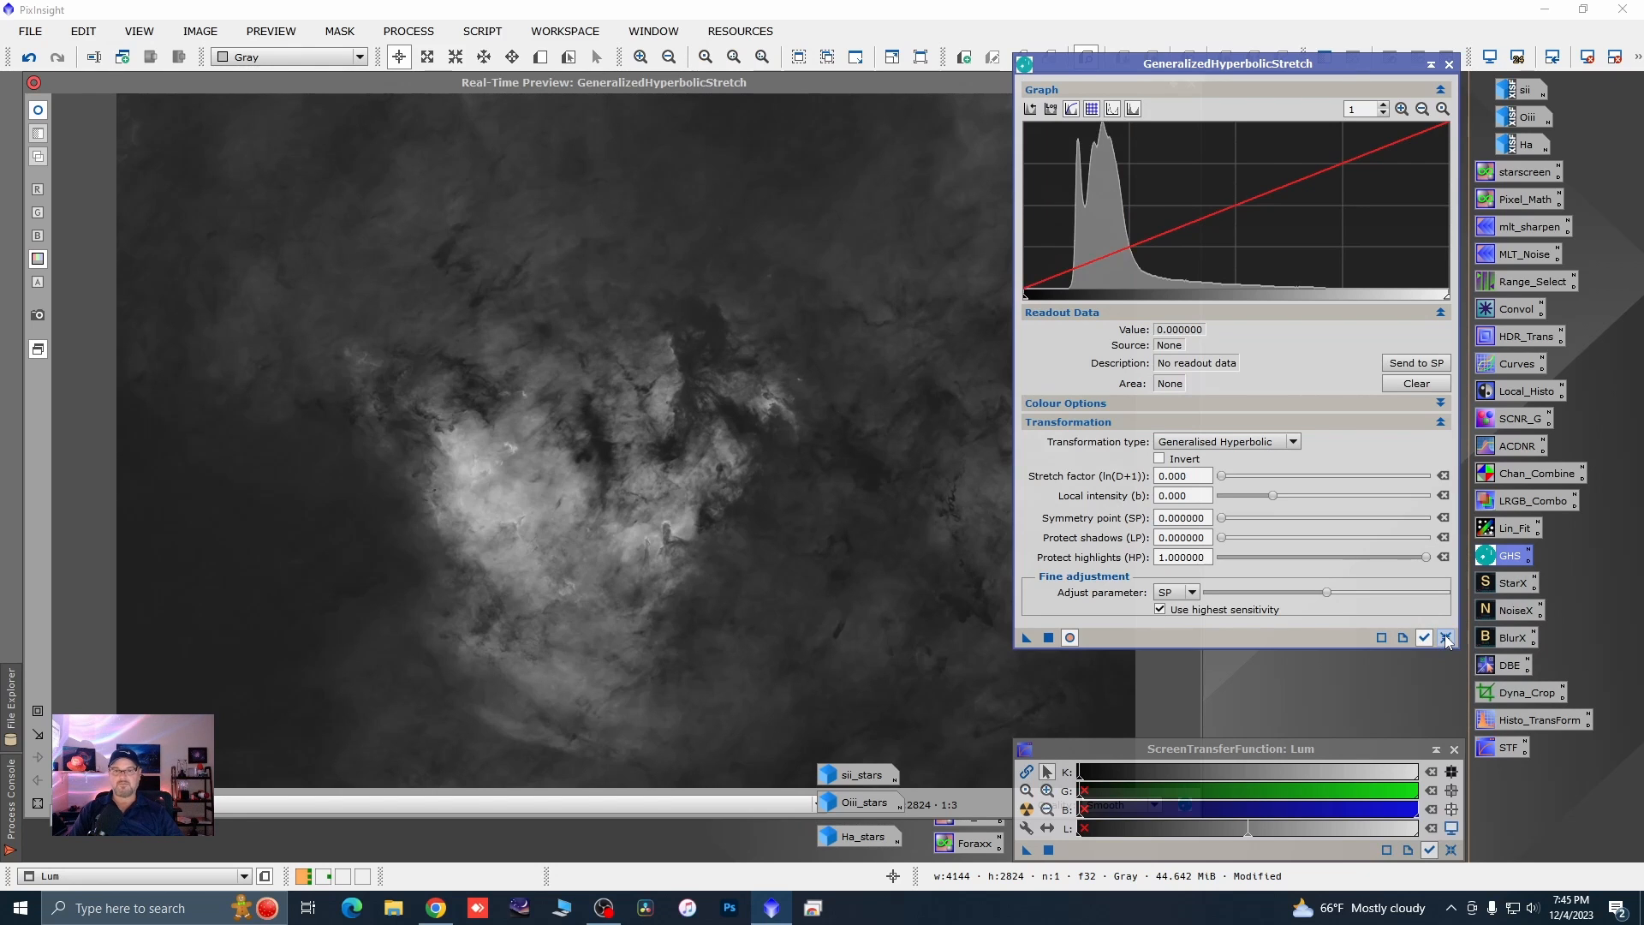
{"action": "left_click", "coordinate": [1448, 63]}
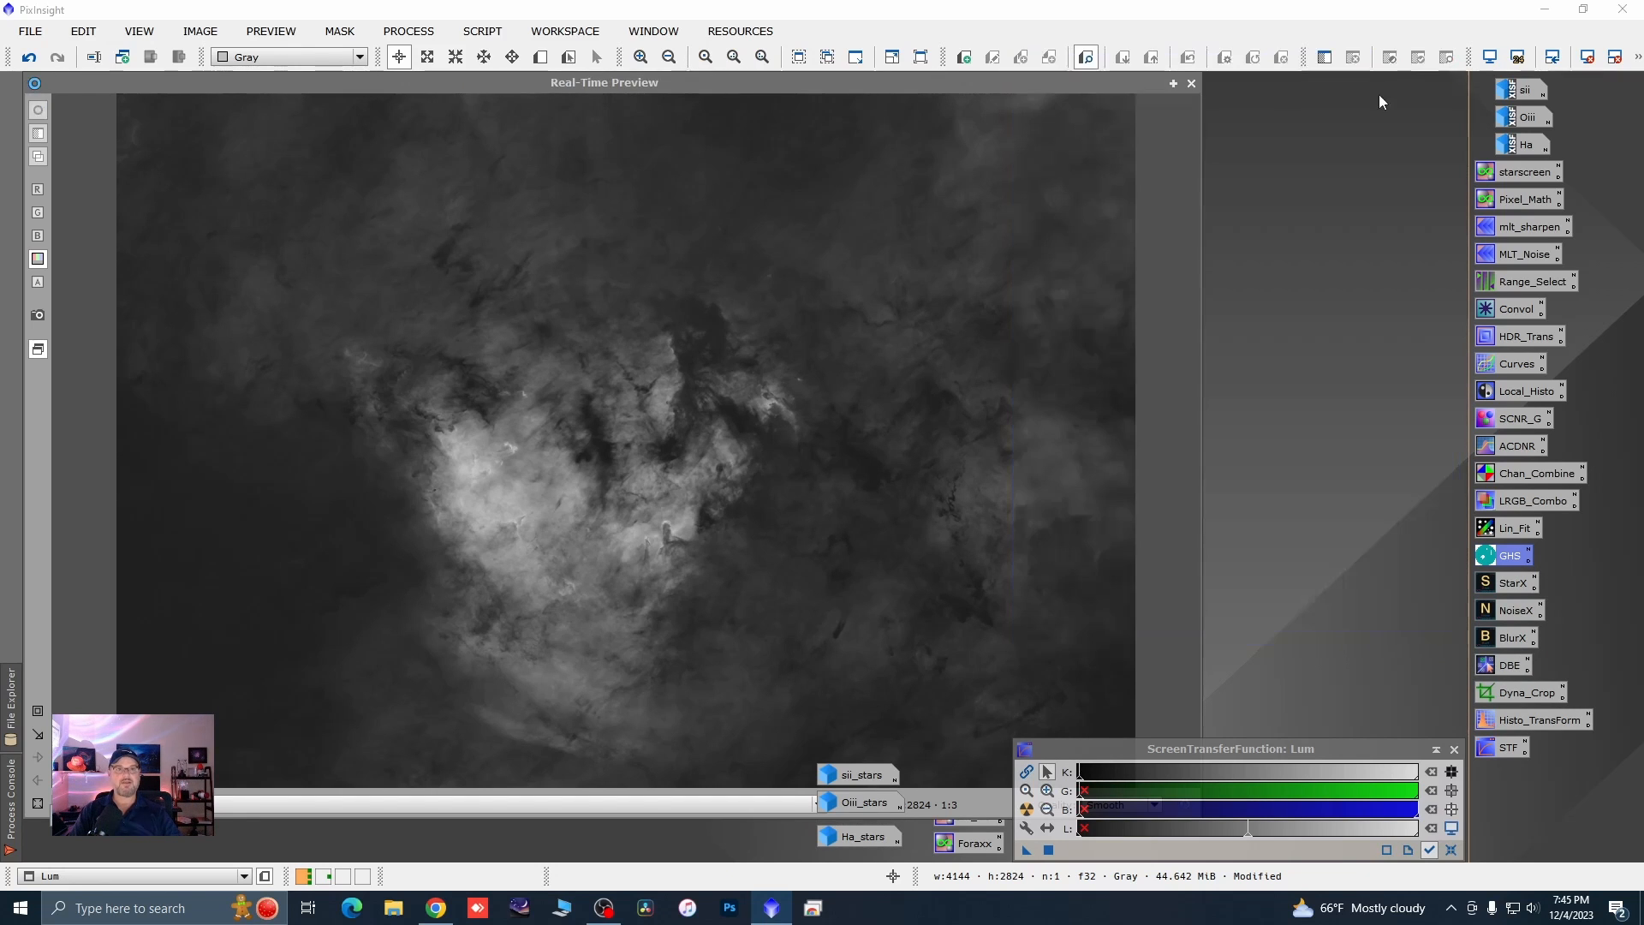
{"action": "left_click", "coordinate": [1192, 83]}
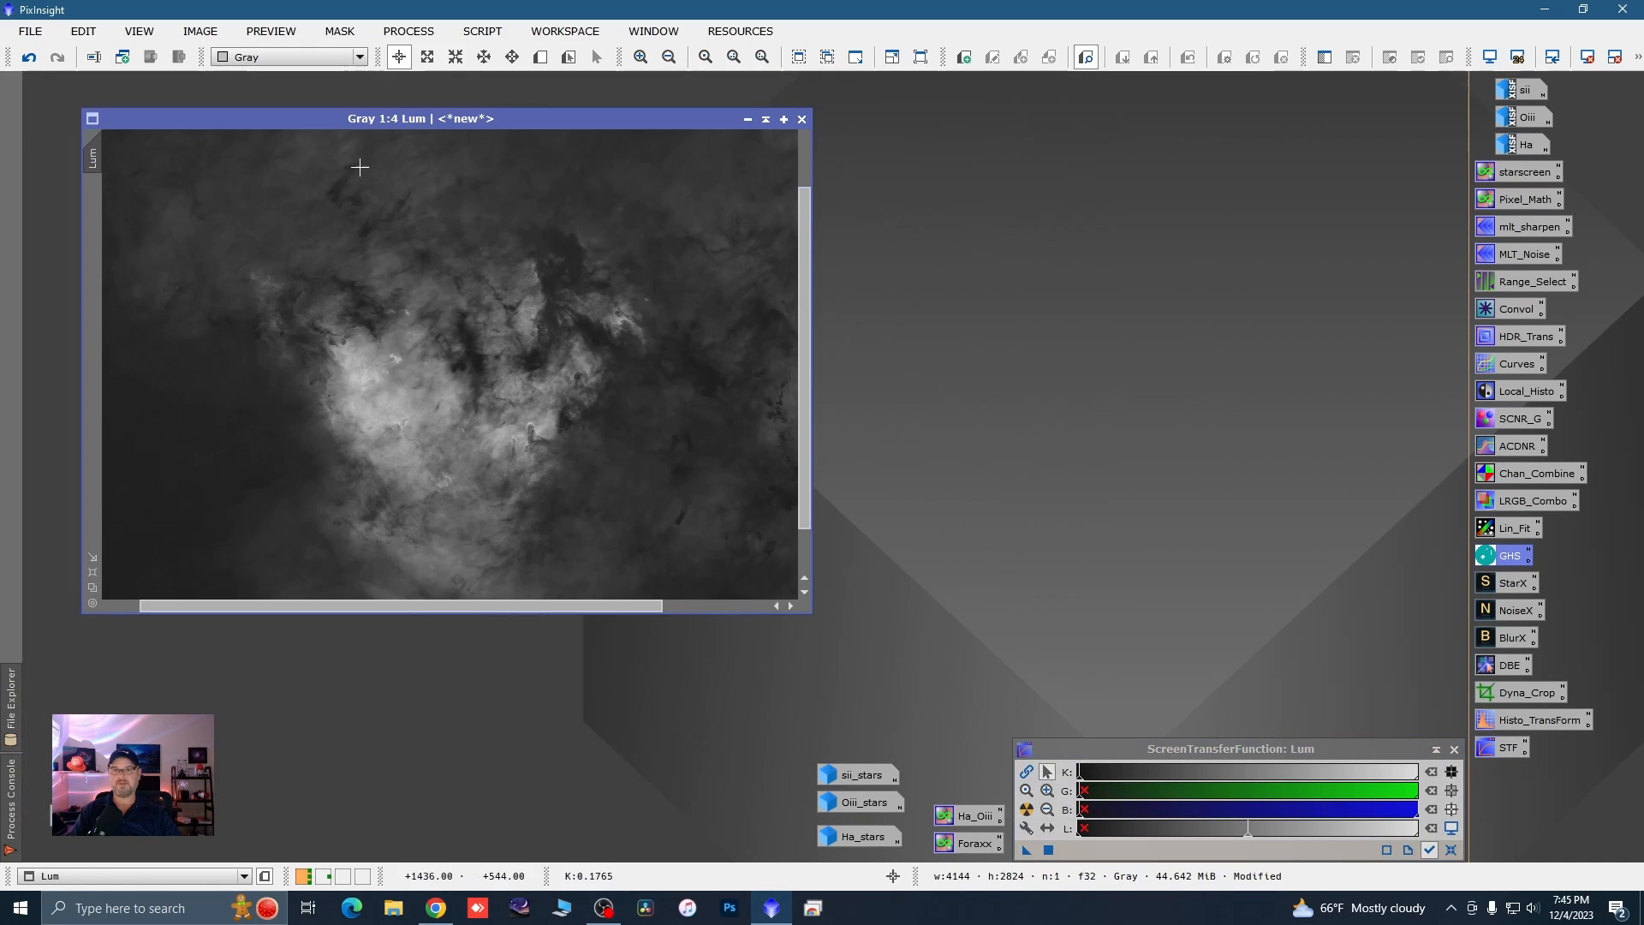
- Enlarge the Lum image window and examine the nebula's bright core and pillars for detail at close range
{"action": "left_click_drag", "start_coordinate": [189, 118], "coordinate": [162, 96]}
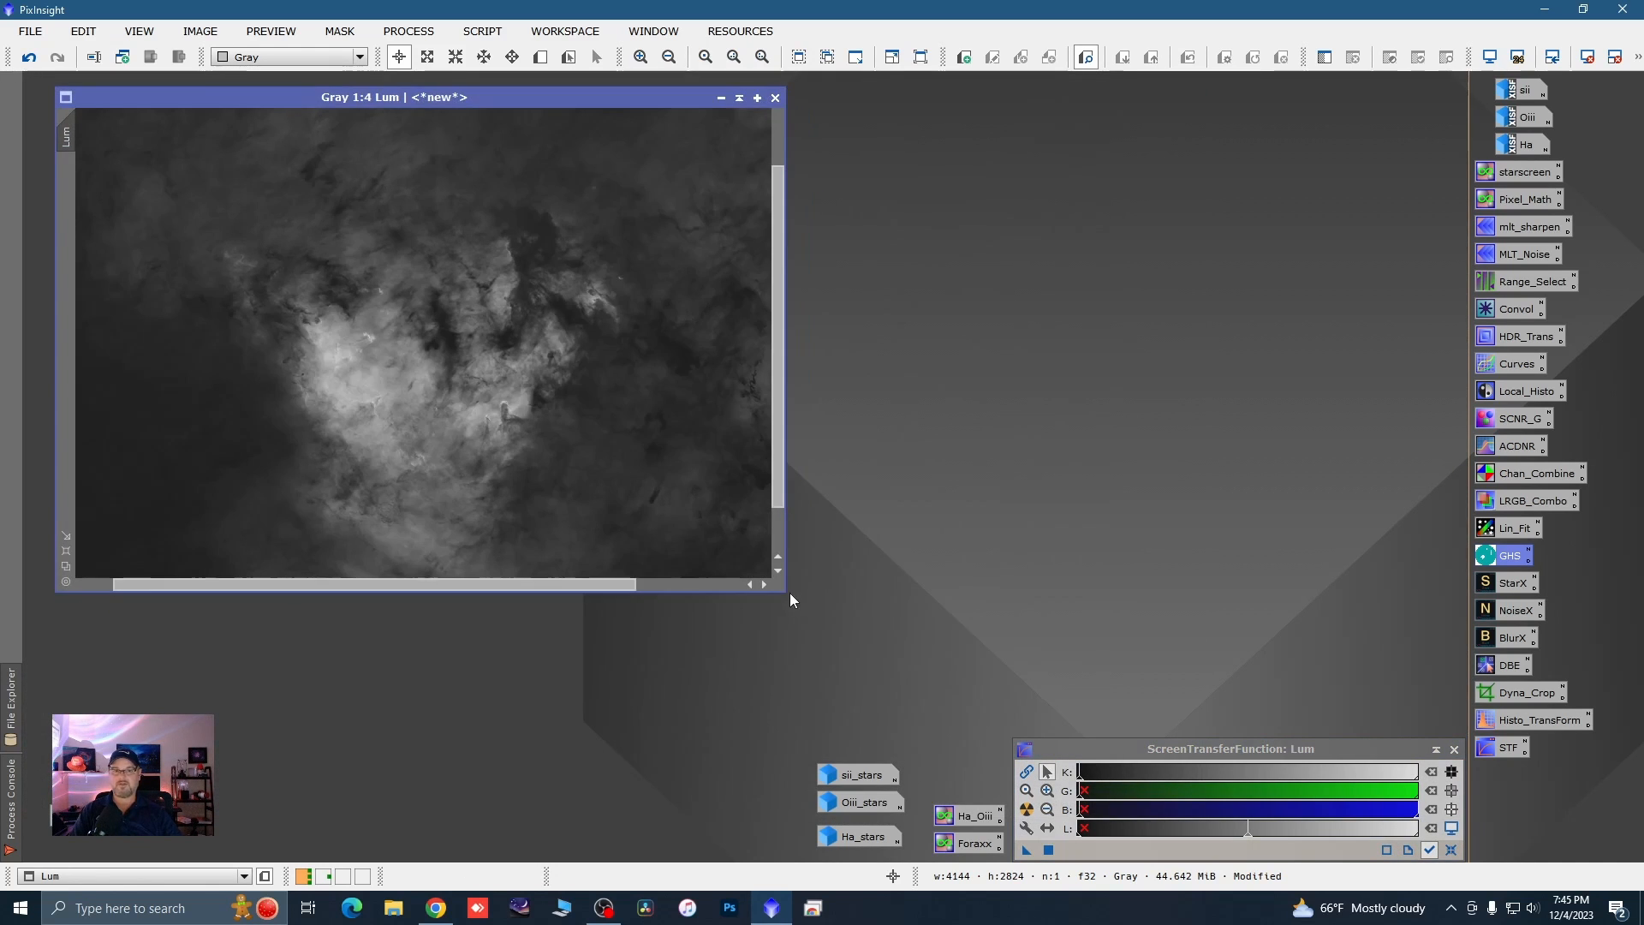
{"action": "left_click_drag", "start_coordinate": [783, 592], "coordinate": [955, 798]}
{"action": "scroll", "coordinate": [457, 403], "scroll_direction": "up", "scroll_amount": 3}
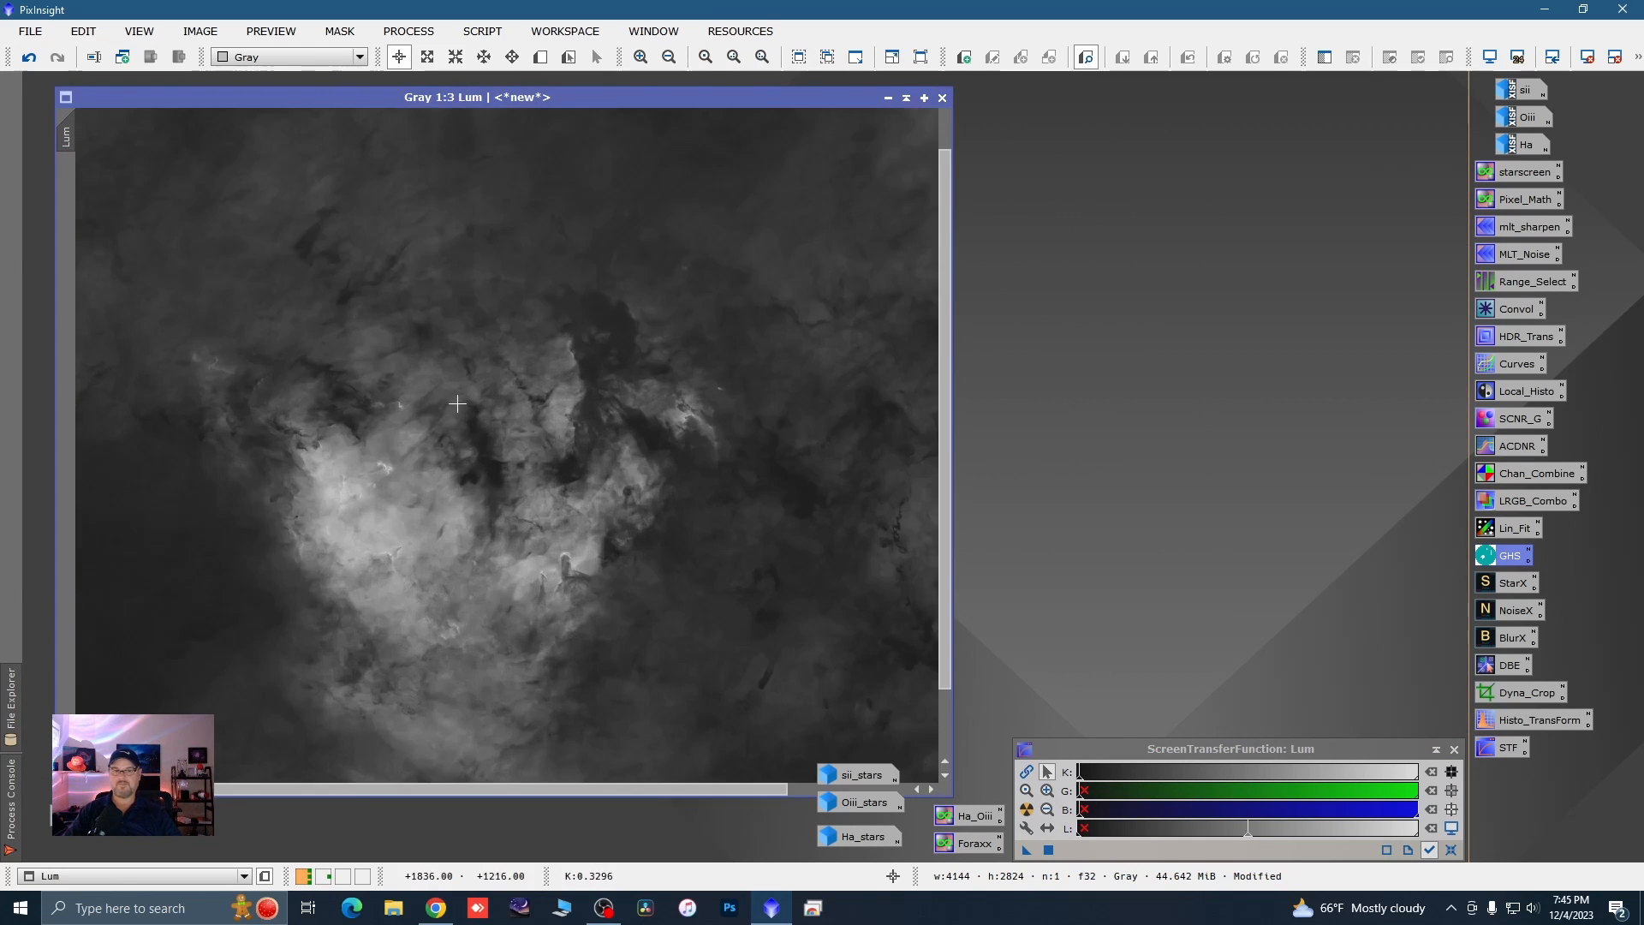
{"action": "key", "text": "space"}
{"action": "left_click_drag", "start_coordinate": [319, 586], "coordinate": [652, 286]}
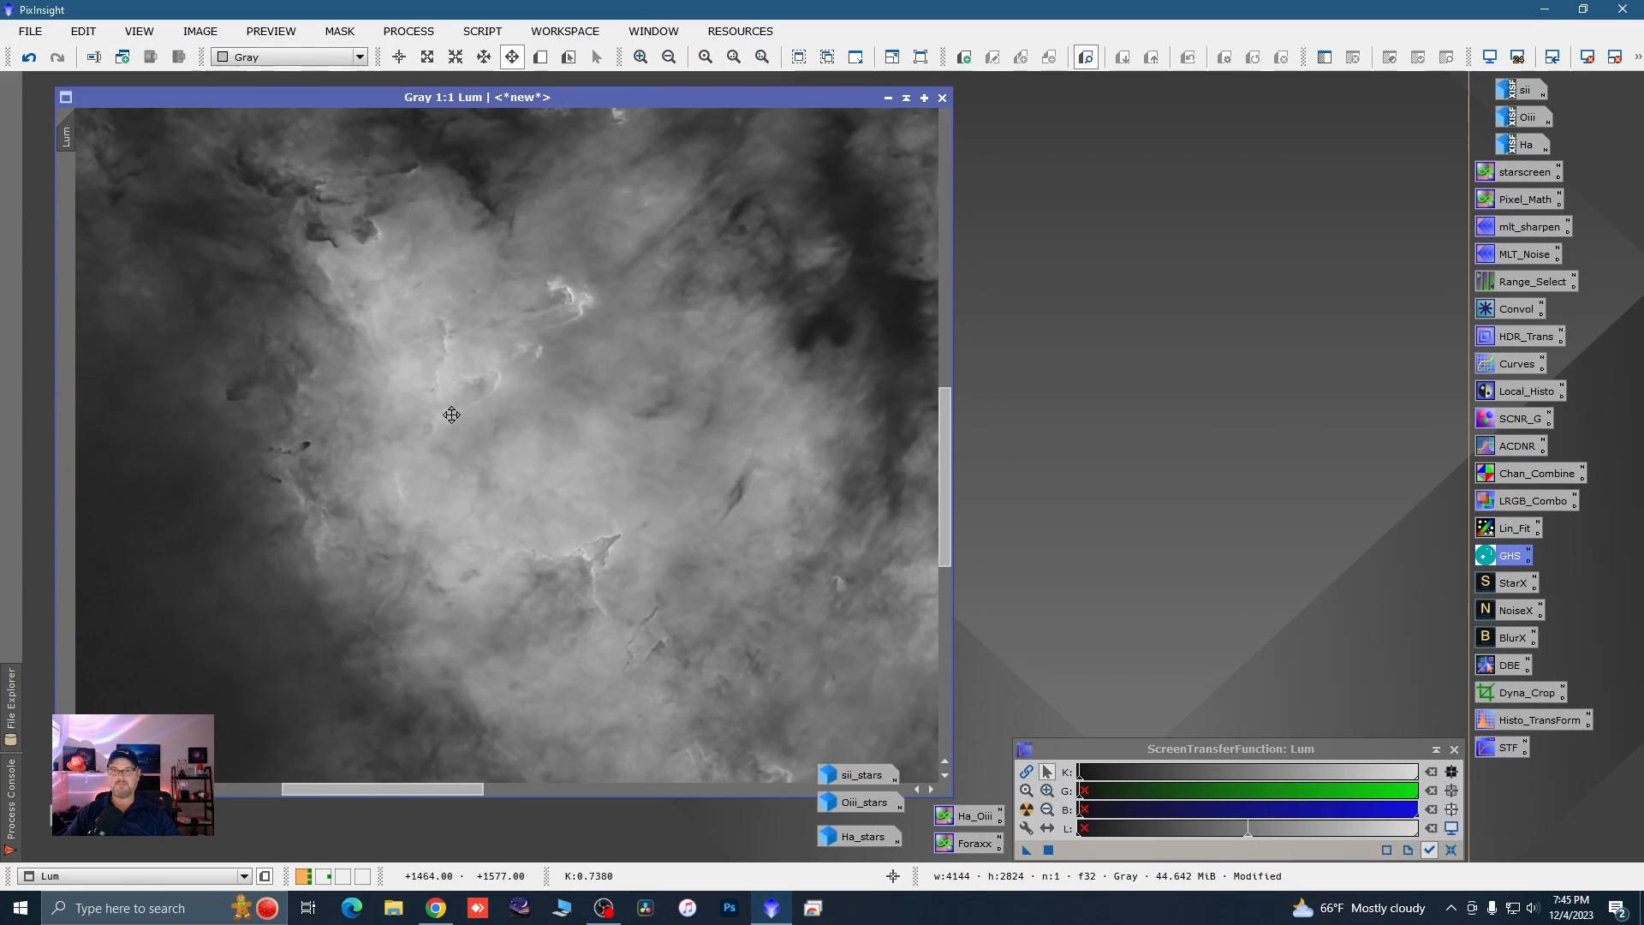
{"action": "scroll", "coordinate": [517, 324], "scroll_direction": "down", "scroll_amount": 1}
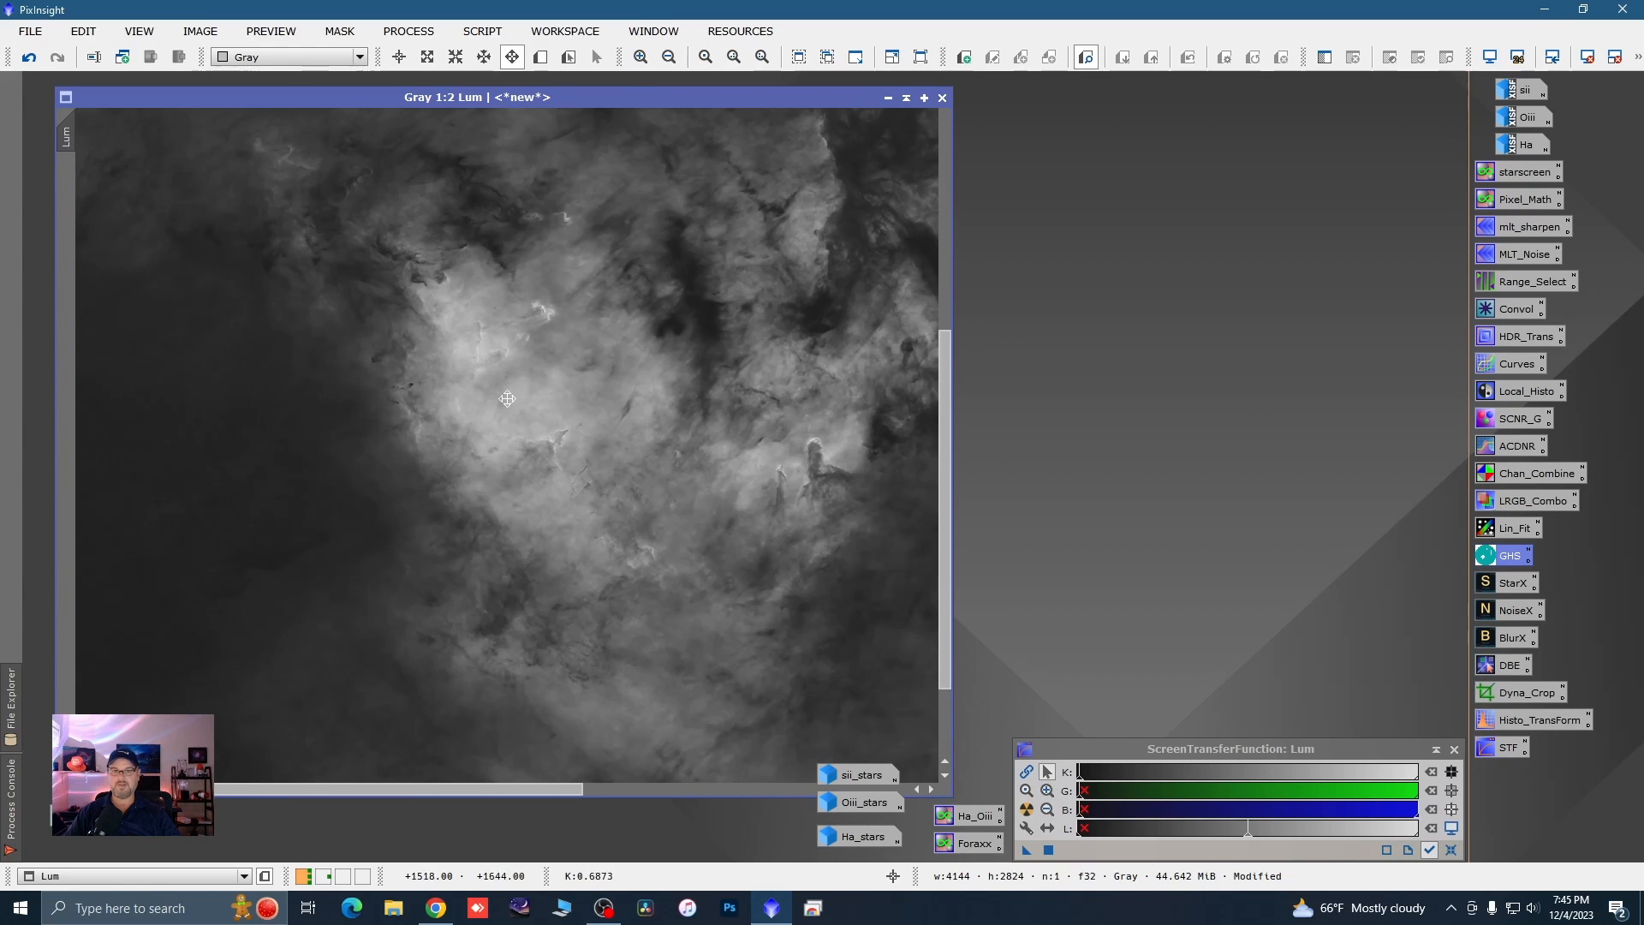
{"action": "scroll", "coordinate": [657, 411], "scroll_direction": "up", "scroll_amount": 1}
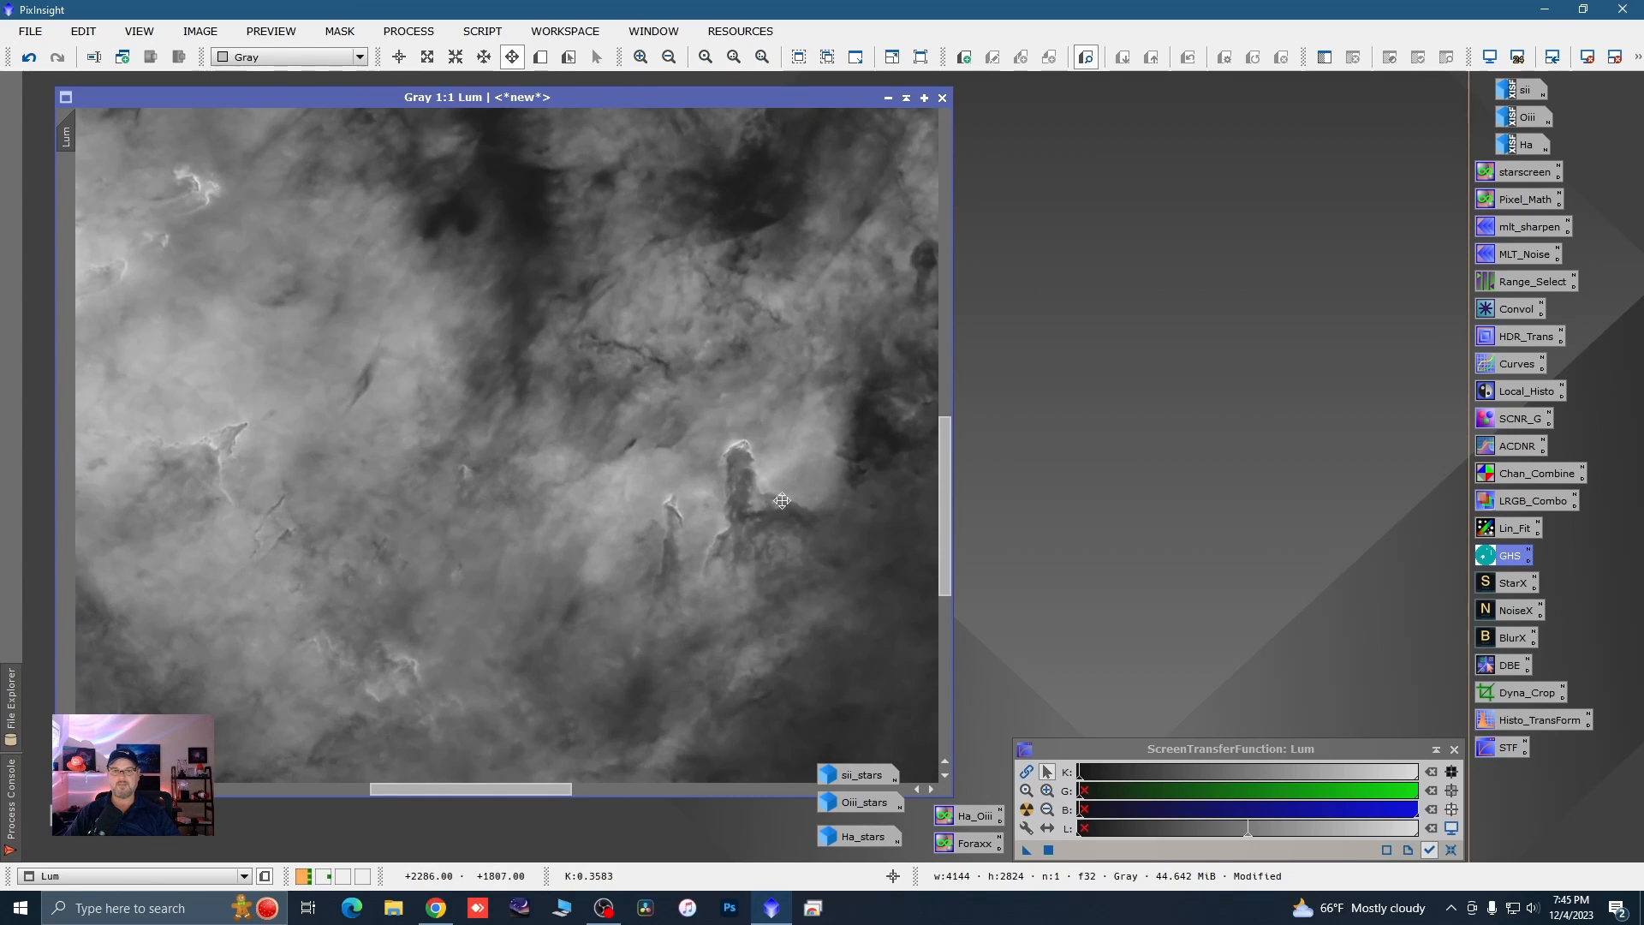
{"action": "scroll", "coordinate": [623, 408], "scroll_direction": "down", "scroll_amount": 2}
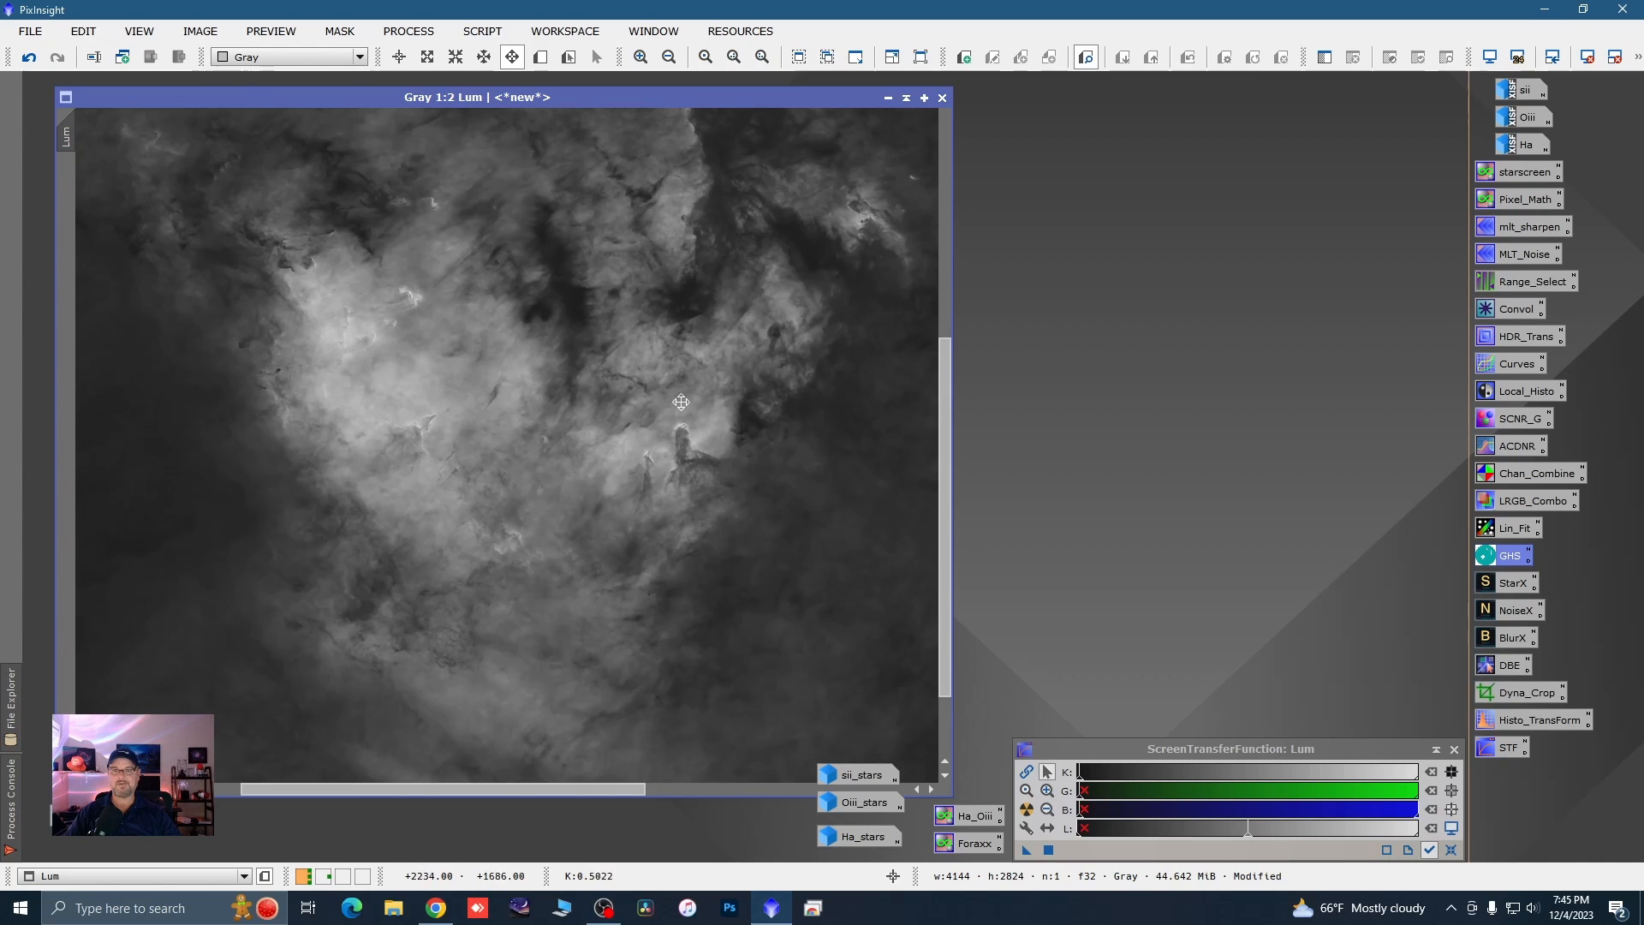
{"action": "scroll", "coordinate": [583, 474], "scroll_direction": "down", "scroll_amount": 1}
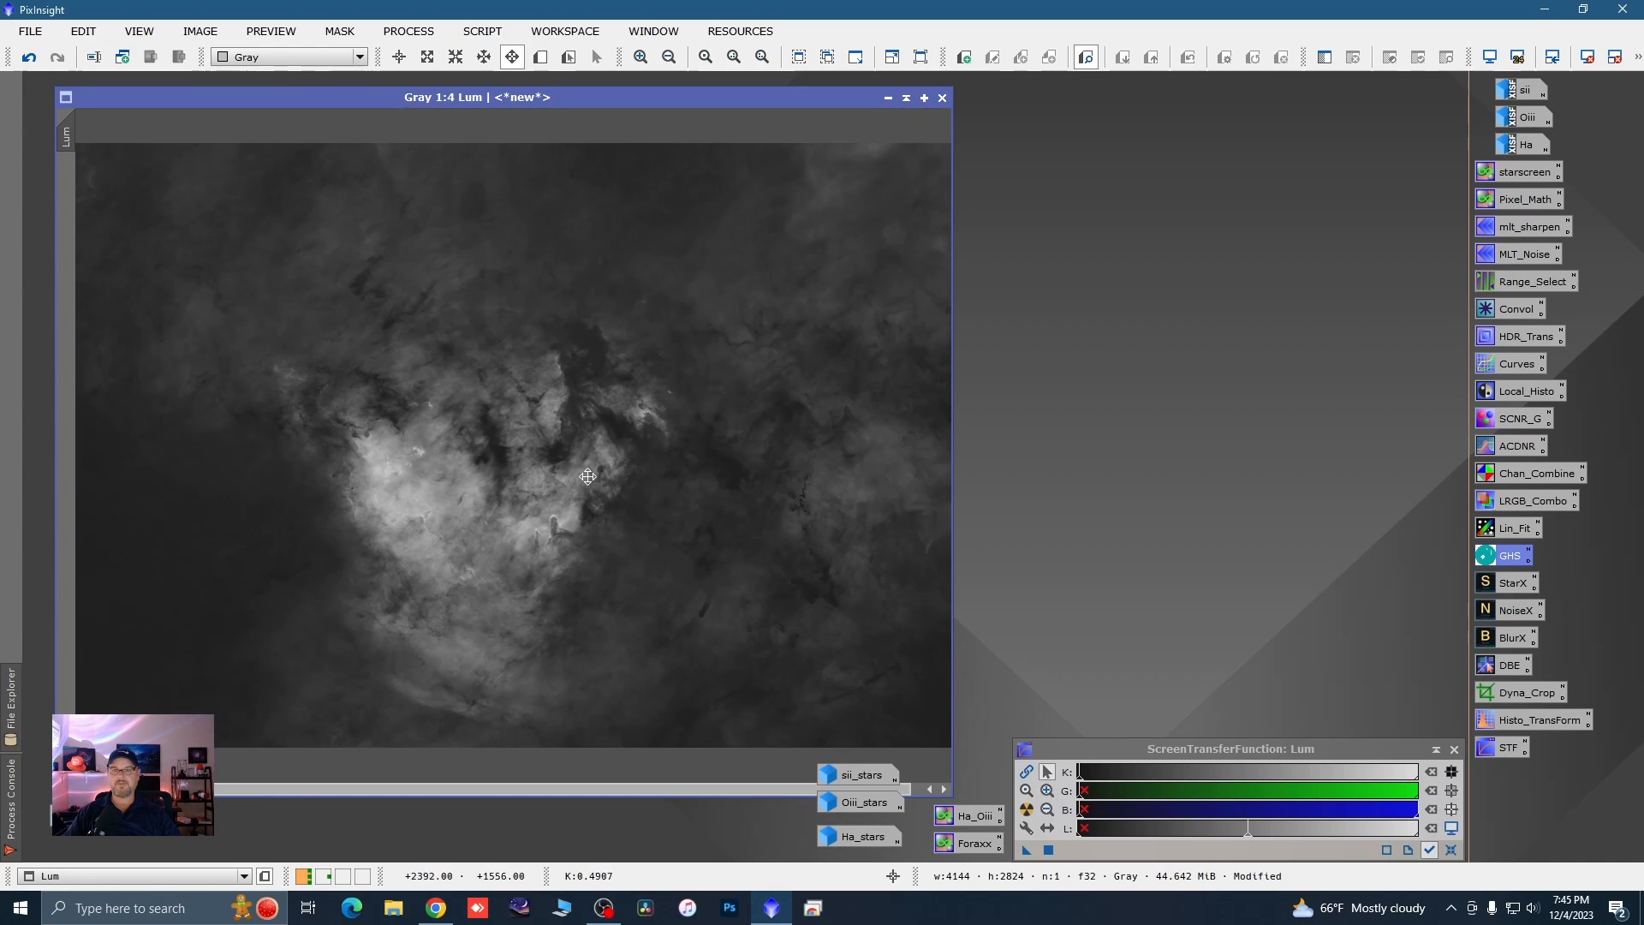
{"action": "key", "text": "space"}
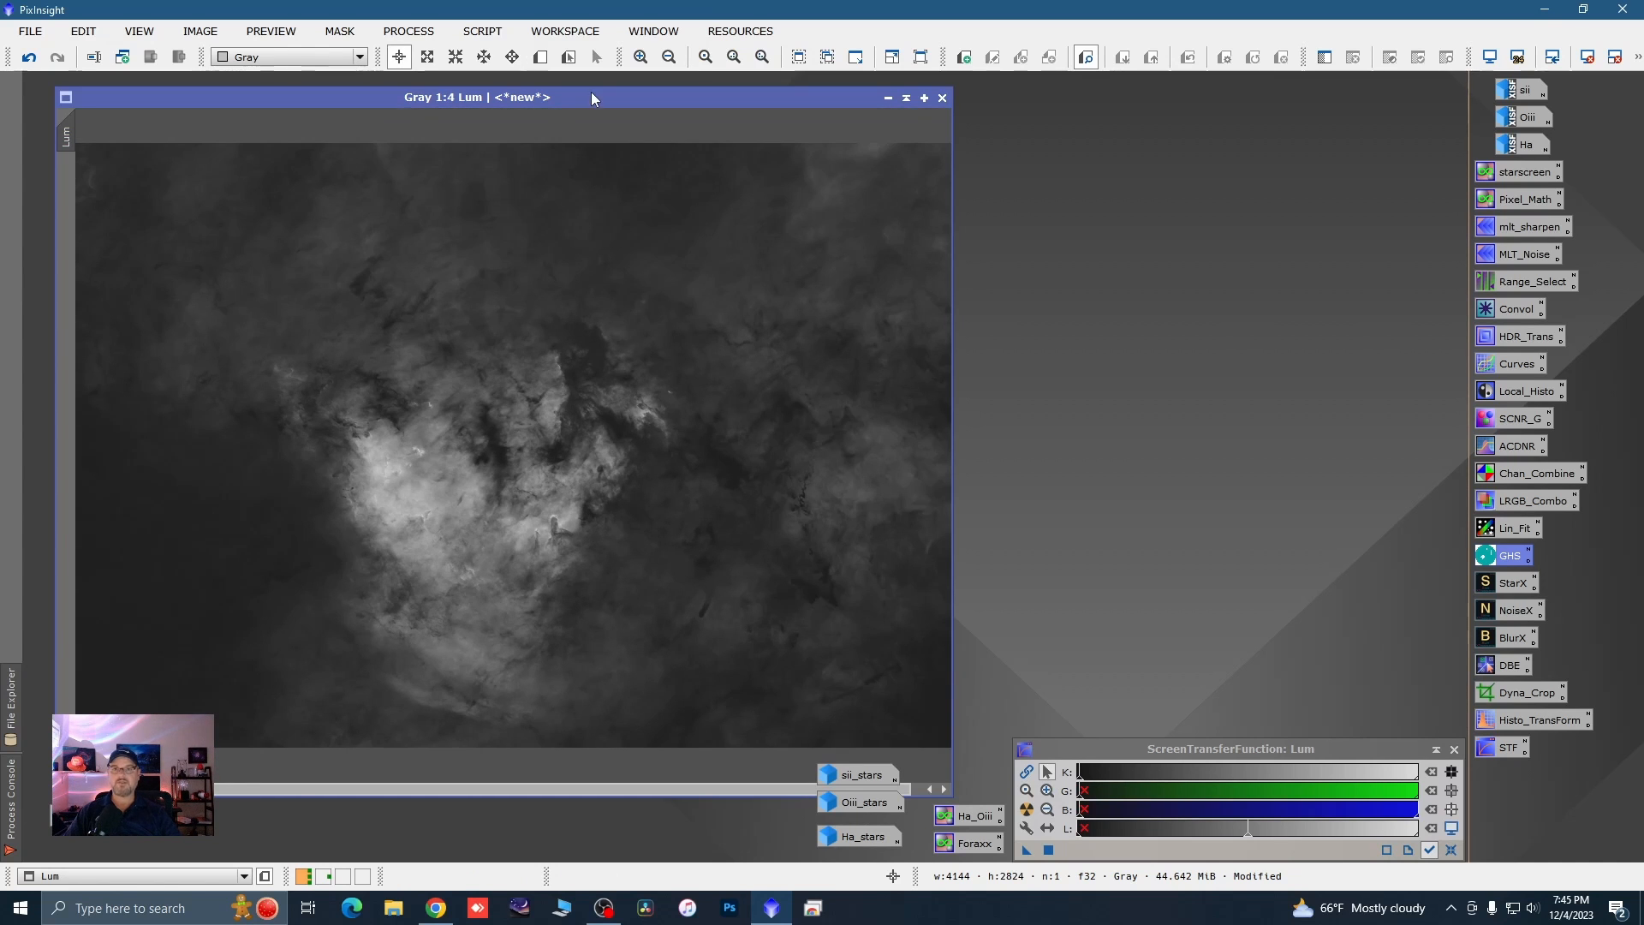
- Define a preview of about 2532 × 2104 px around the nebula in the Lum image and display it whole
{"action": "left_click", "coordinate": [541, 56]}
{"action": "left_click_drag", "start_coordinate": [198, 218], "coordinate": [740, 667]}
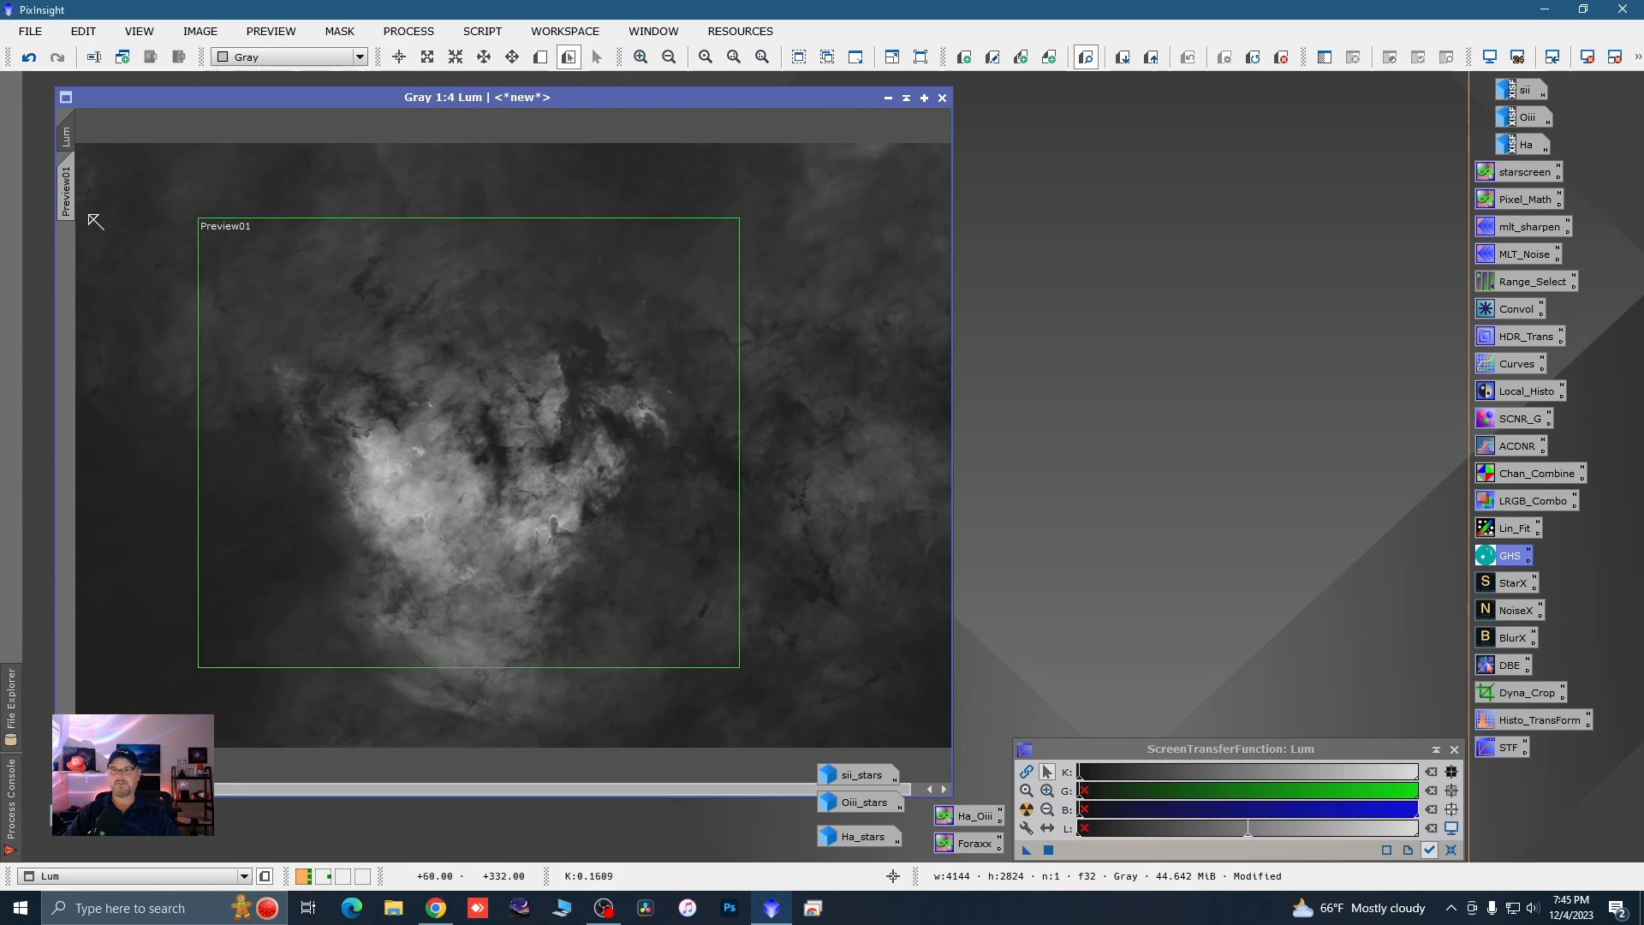
{"action": "left_click", "coordinate": [66, 191]}
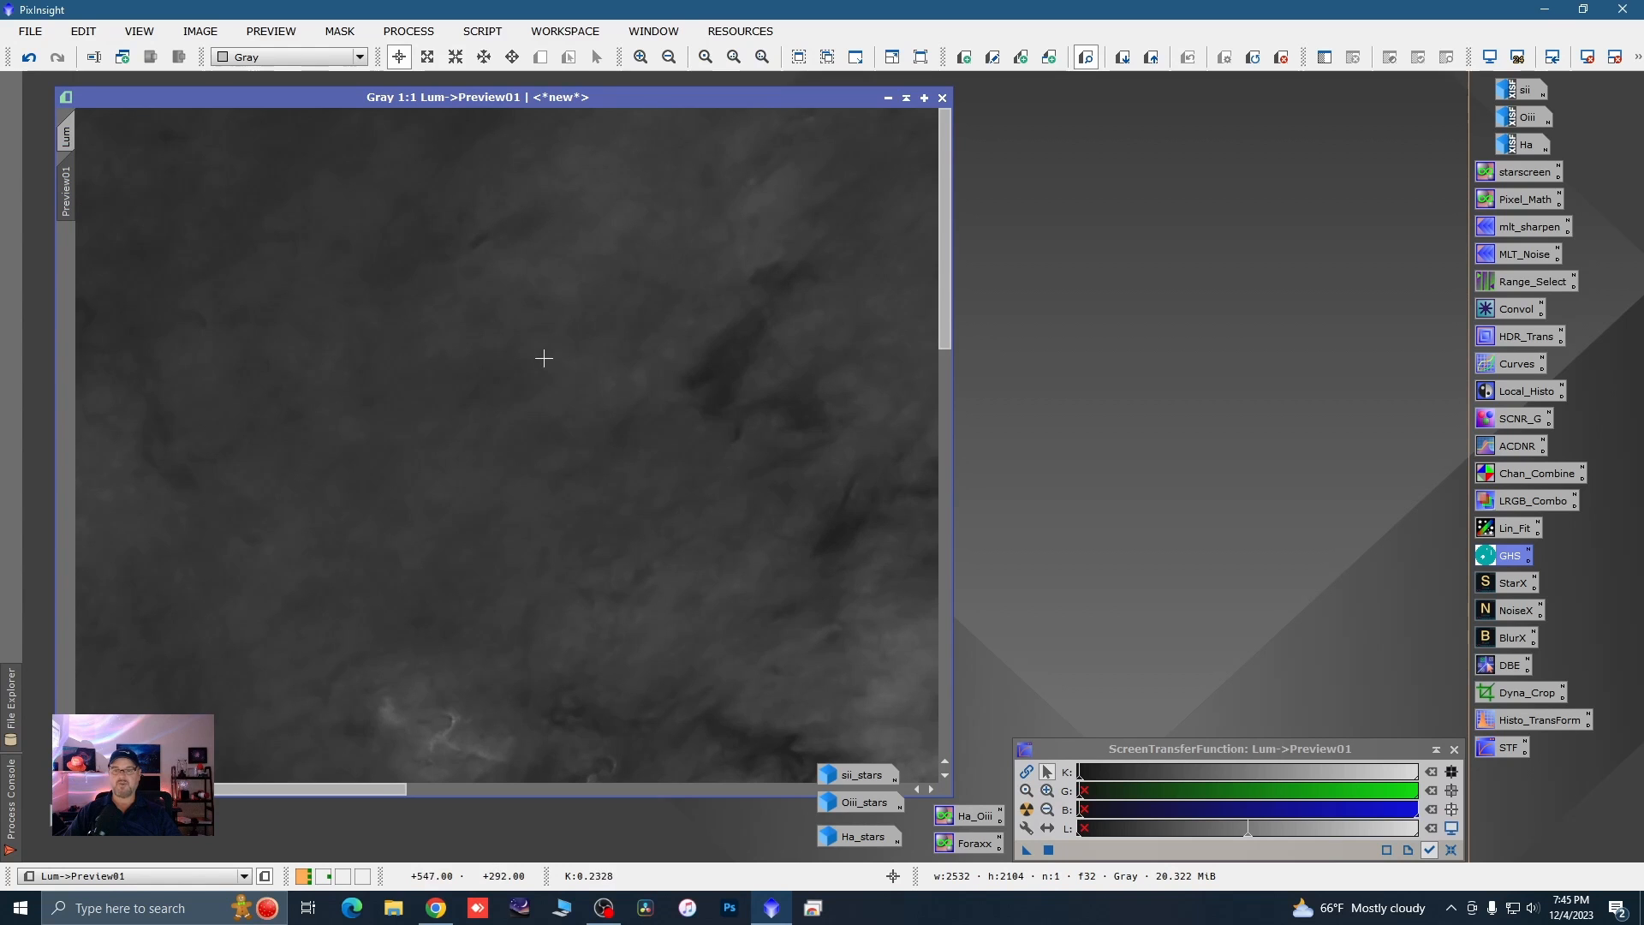
{"action": "scroll", "coordinate": [587, 244], "scroll_direction": "down", "scroll_amount": 2}
{"action": "scroll", "coordinate": [549, 470], "scroll_direction": "up", "scroll_amount": 1}
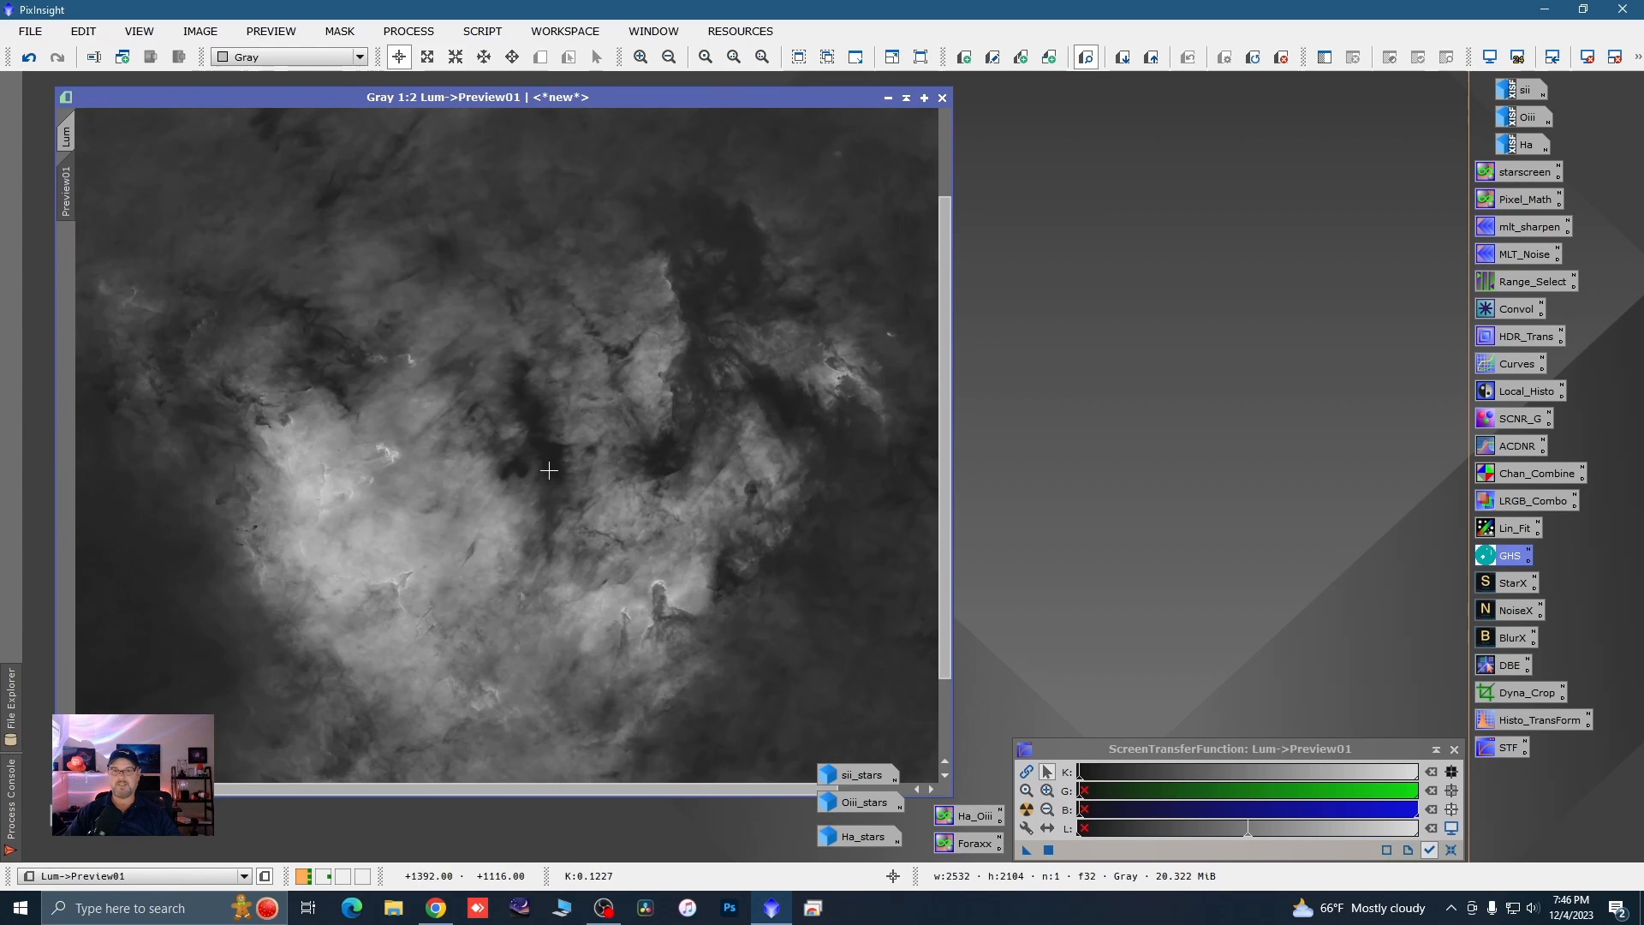
{"action": "scroll", "coordinate": [692, 518], "scroll_direction": "down", "scroll_amount": 1}
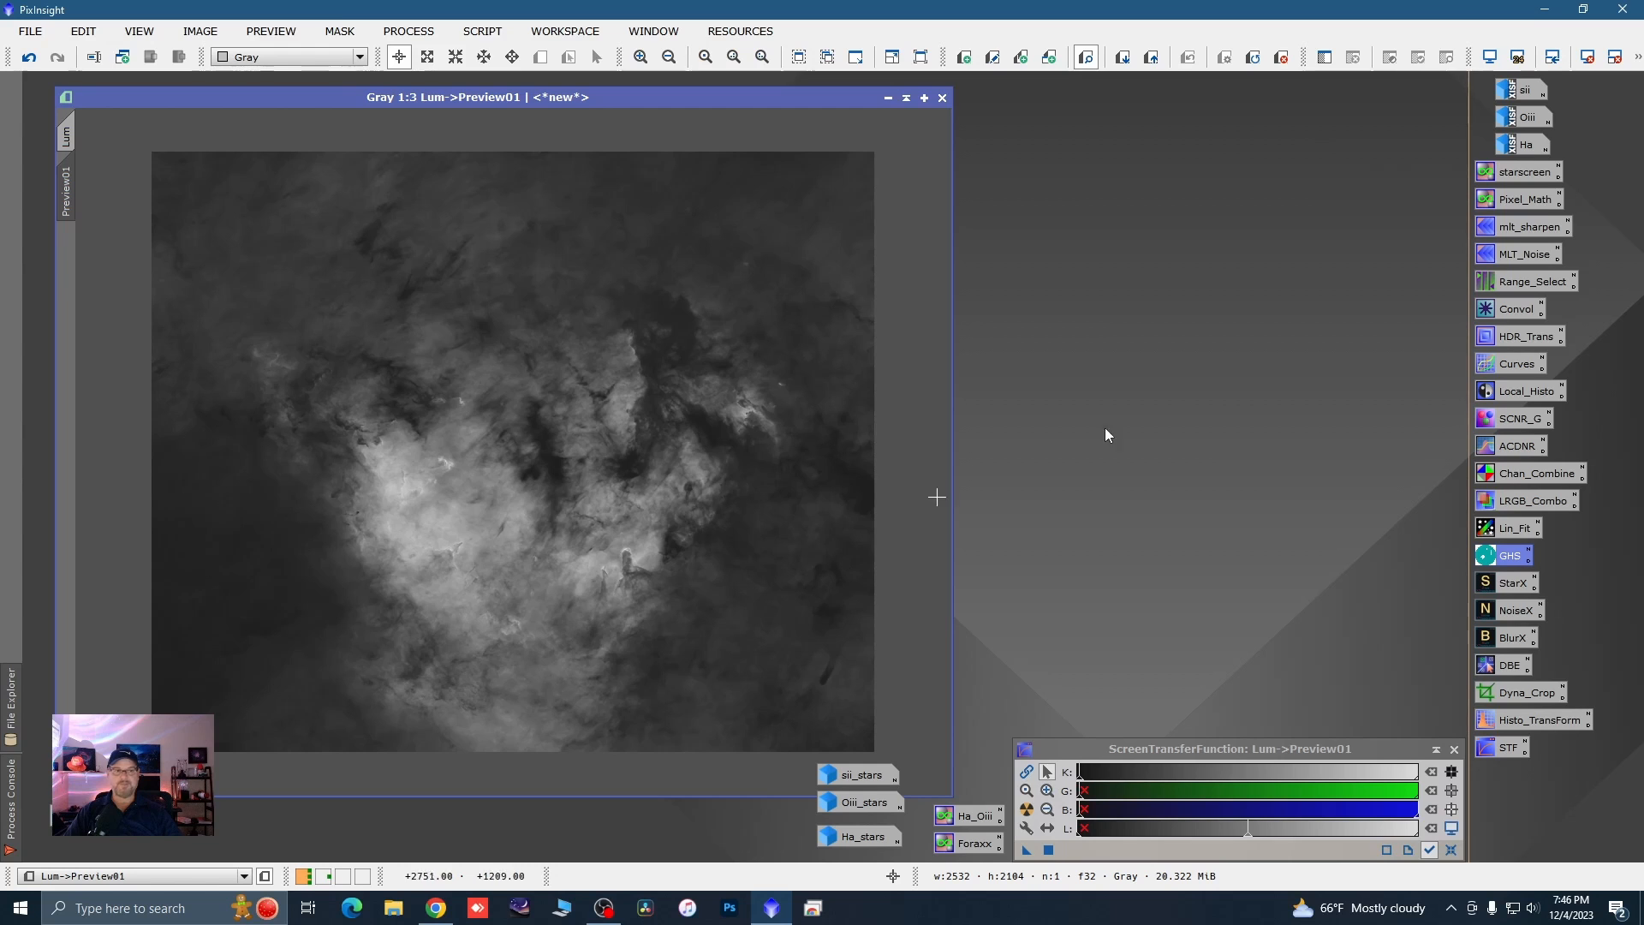
- Open LocalHistogramEqualization and set the amount to 0.000, the kernel radius to 130 and the contrast limit to 3.0
{"action": "double_click", "coordinate": [1503, 391]}
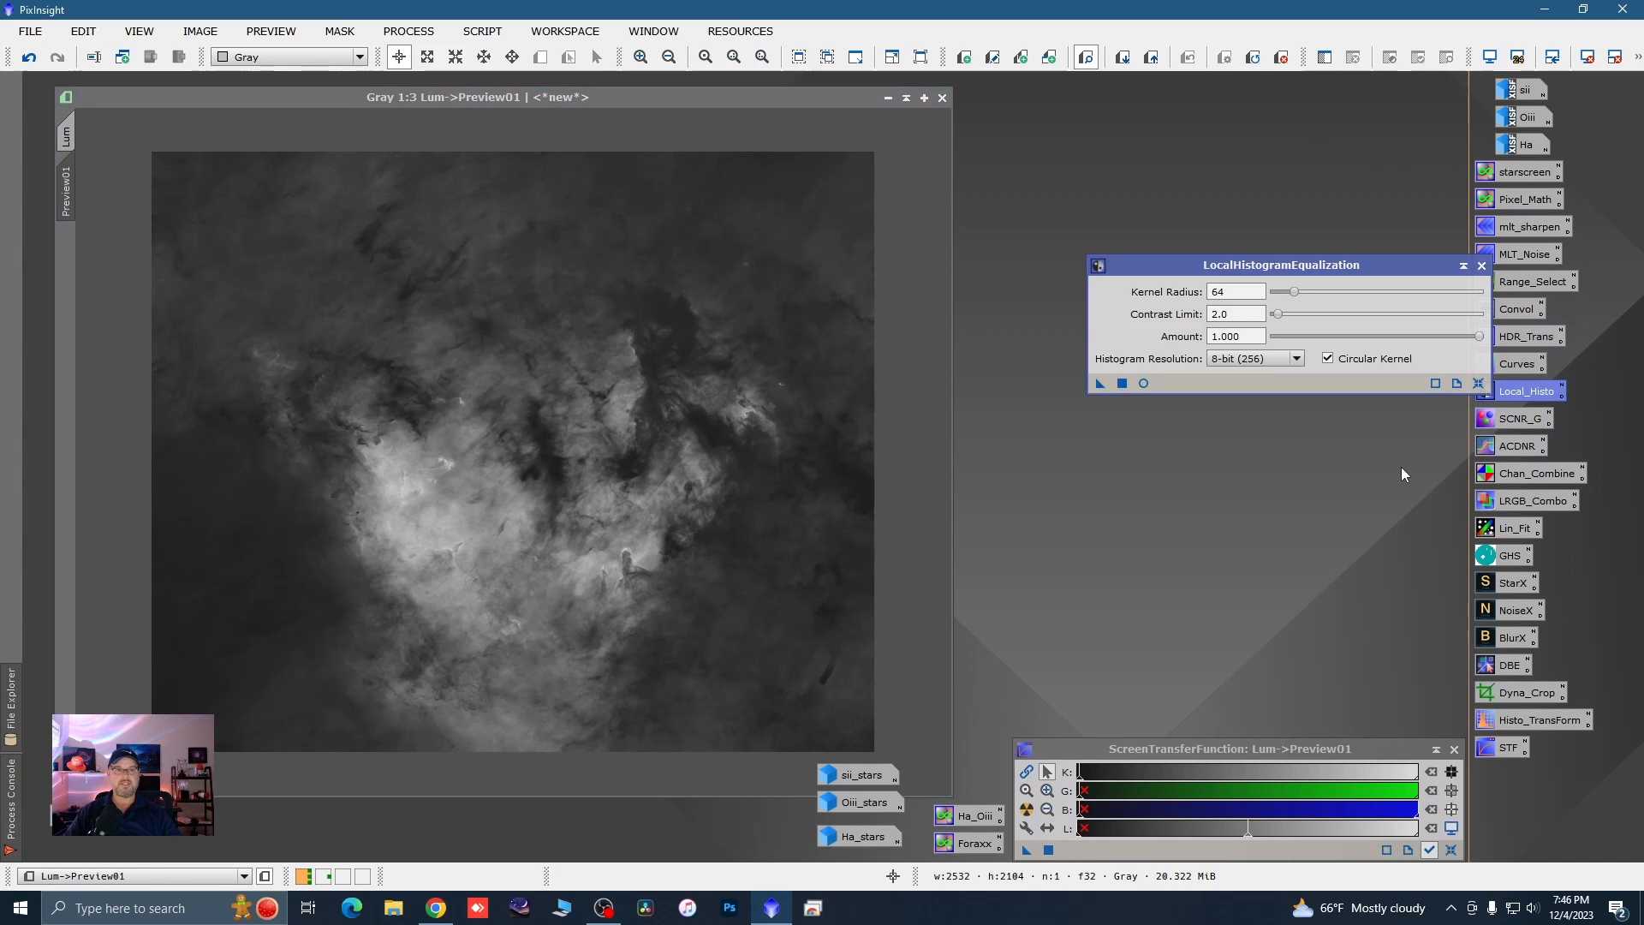
{"action": "left_click_drag", "start_coordinate": [1475, 336], "coordinate": [1270, 341]}
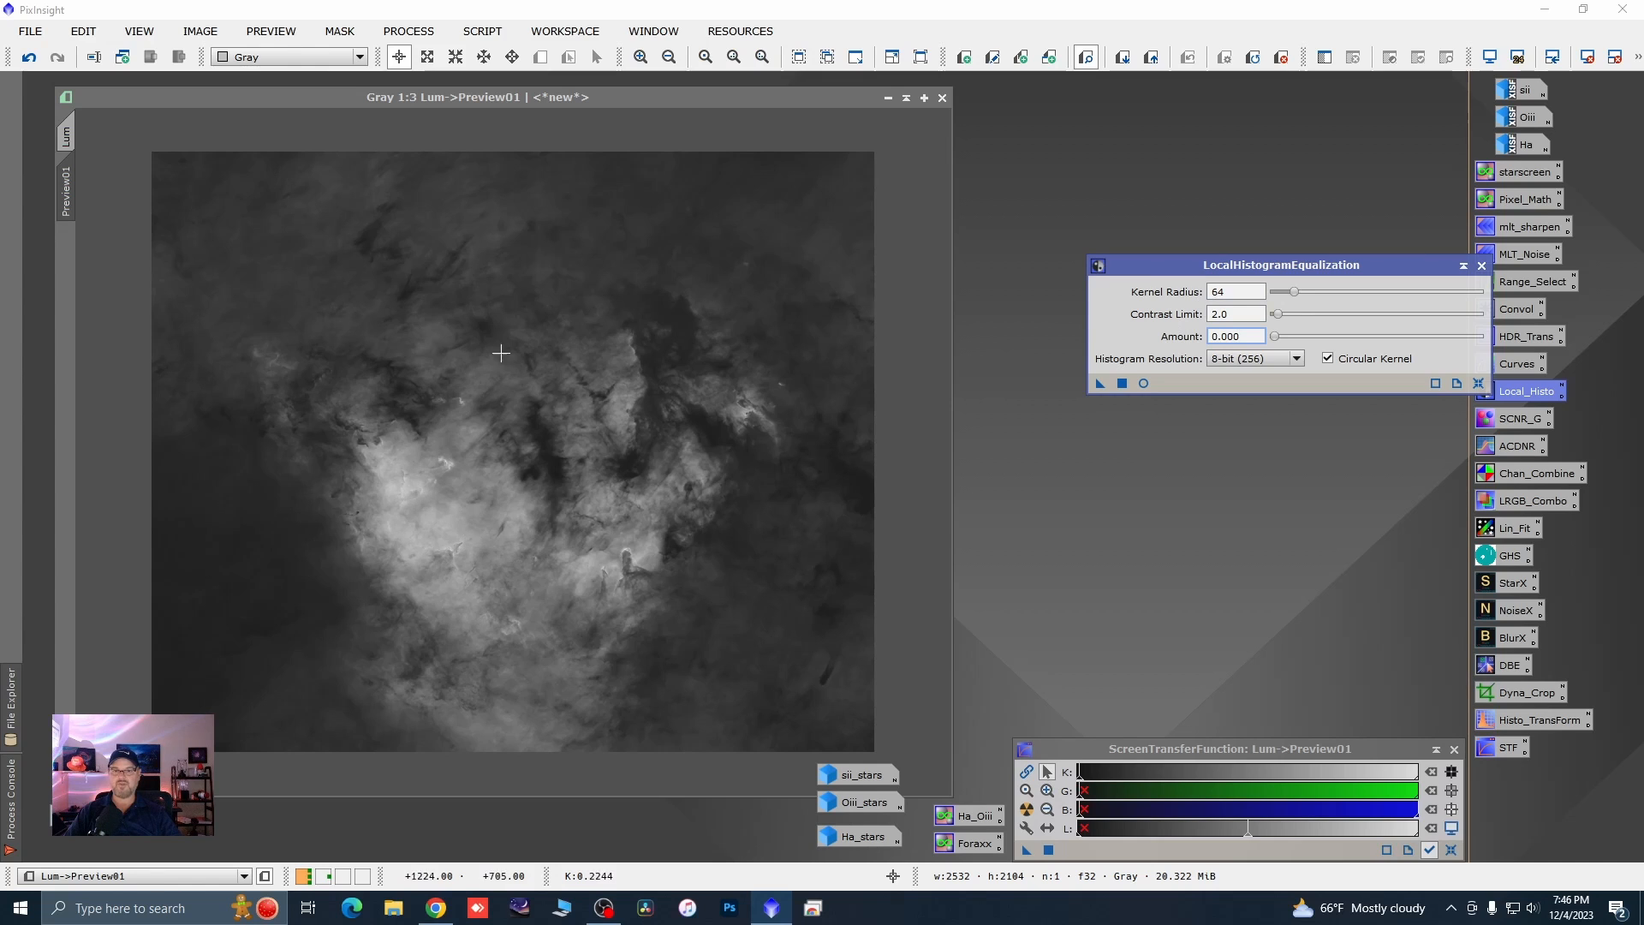
{"action": "left_click", "coordinate": [1296, 291]}
{"action": "left_click_drag", "start_coordinate": [1304, 292], "coordinate": [1324, 290]}
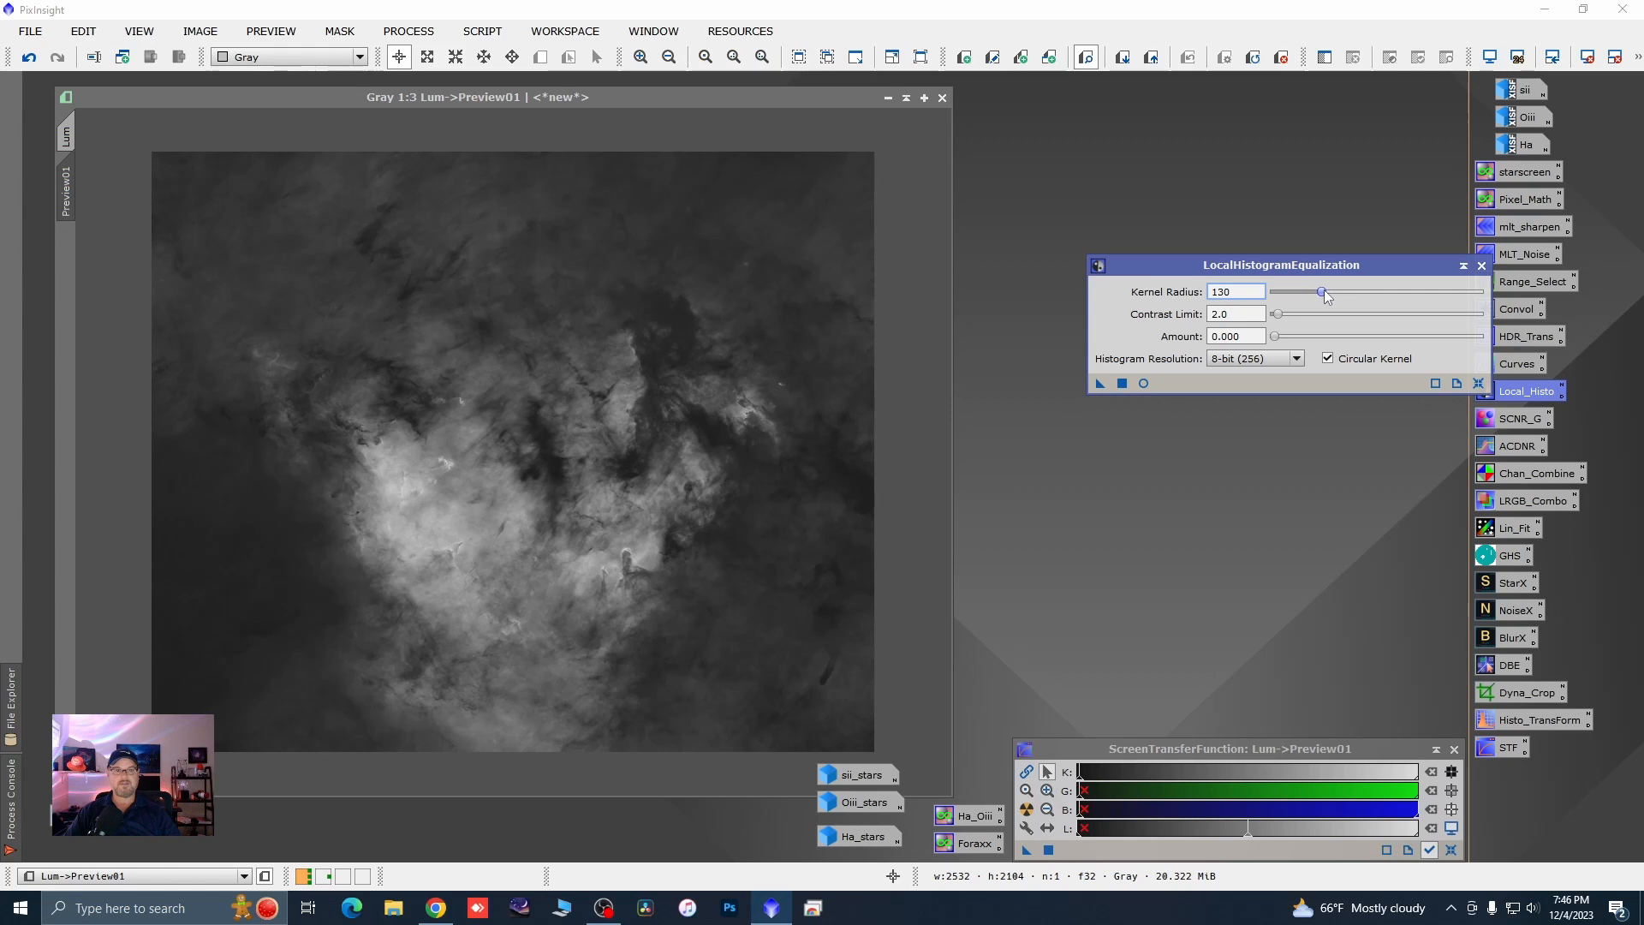
{"action": "left_click", "coordinate": [1280, 314]}
{"action": "left_click_drag", "start_coordinate": [1280, 313], "coordinate": [1282, 314]}
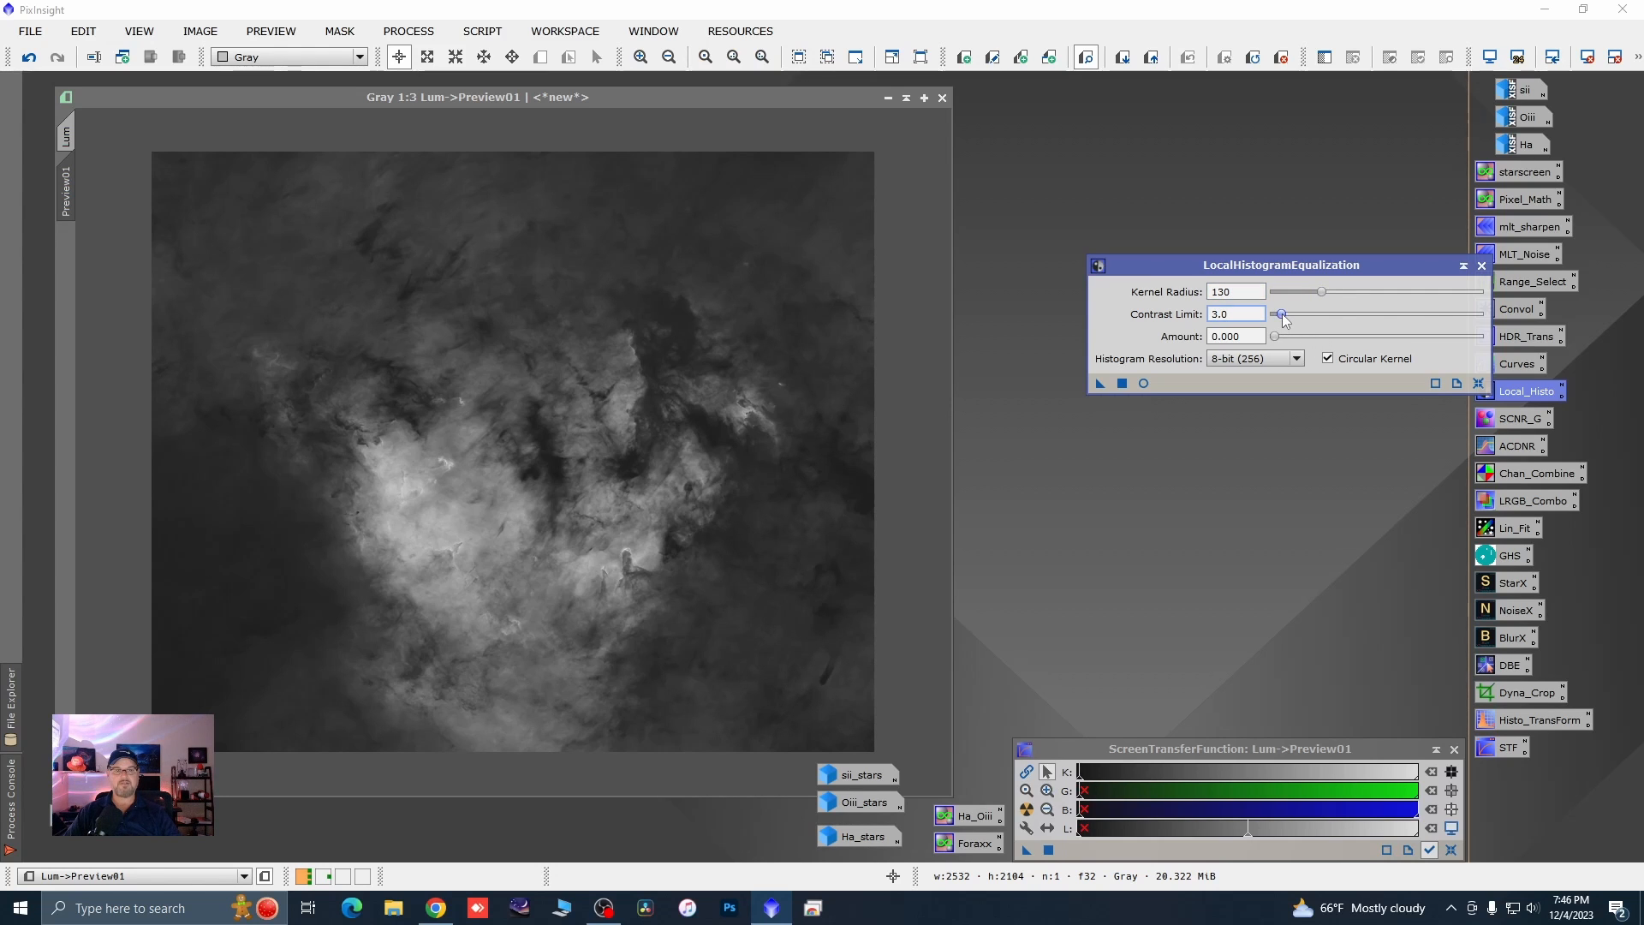
- Set the equalization amount to 0.040 in a real-time preview, compare it with the unprocessed view, and close the preview
{"action": "left_click", "coordinate": [1144, 385]}
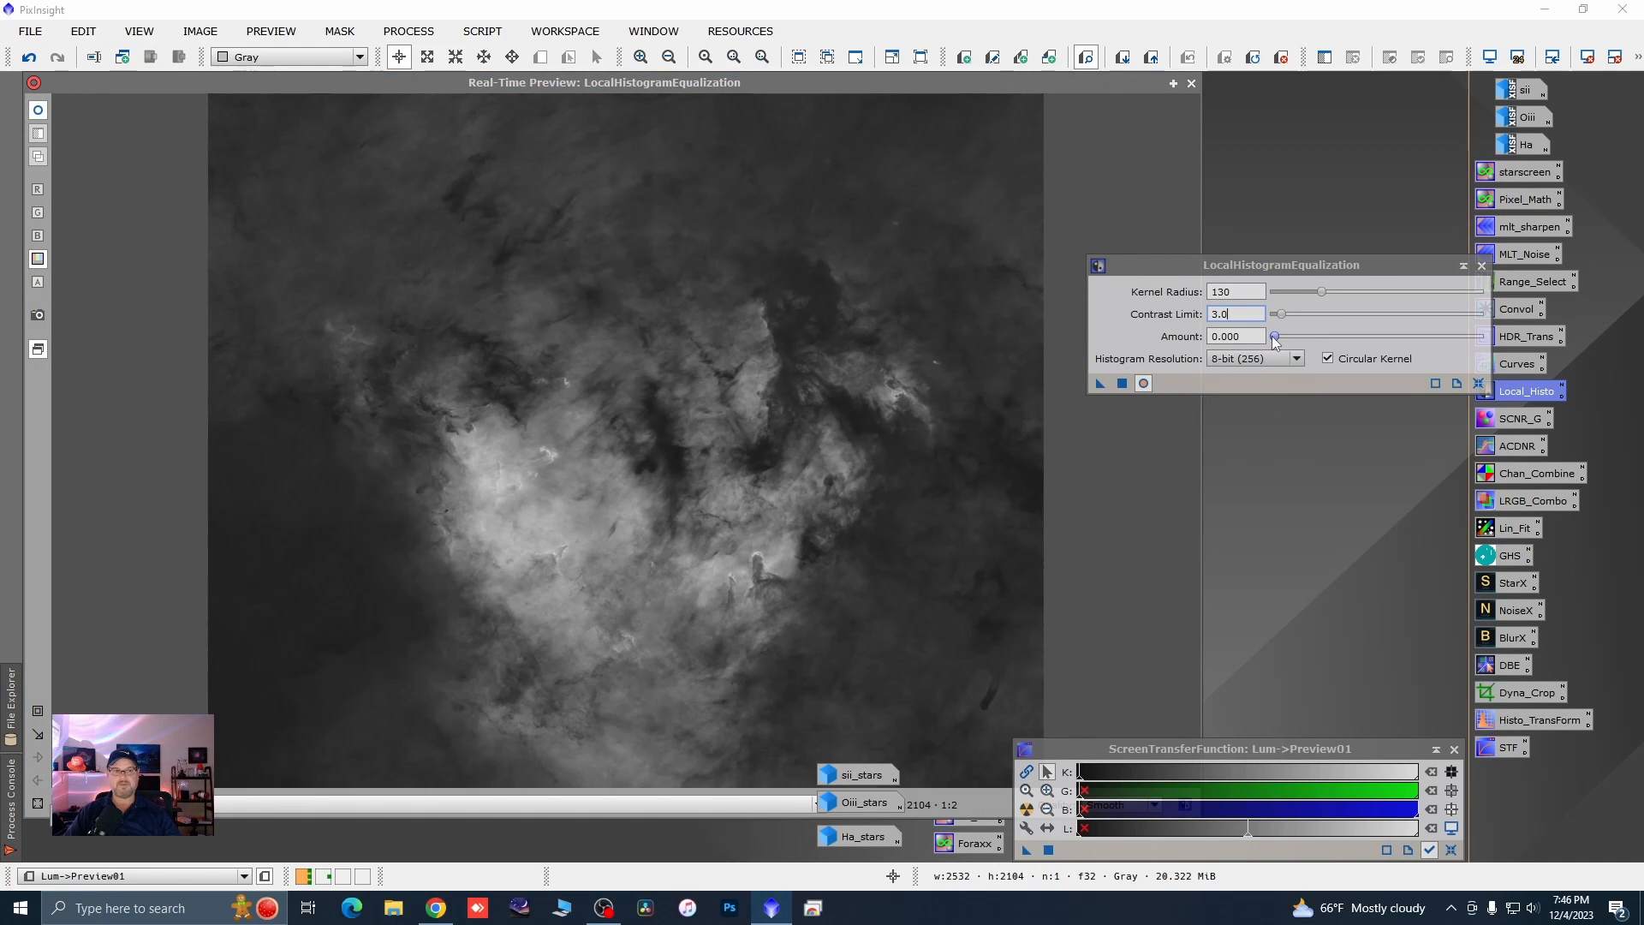
{"action": "left_click_drag", "start_coordinate": [1277, 338], "coordinate": [1285, 338]}
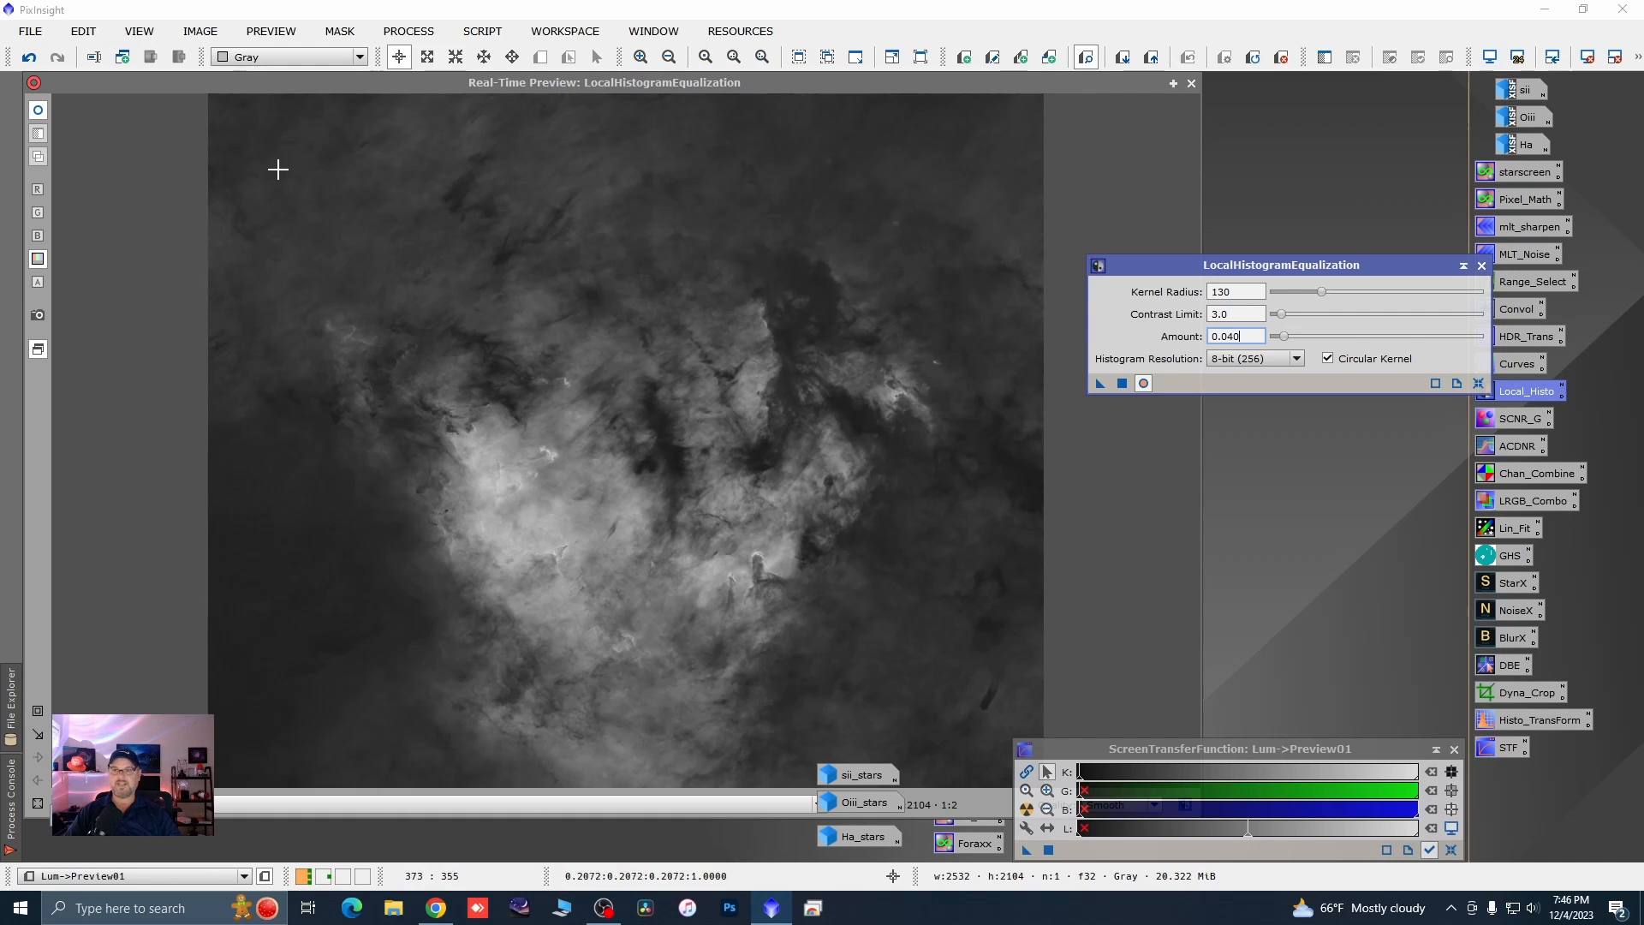
{"action": "left_click", "coordinate": [40, 111]}
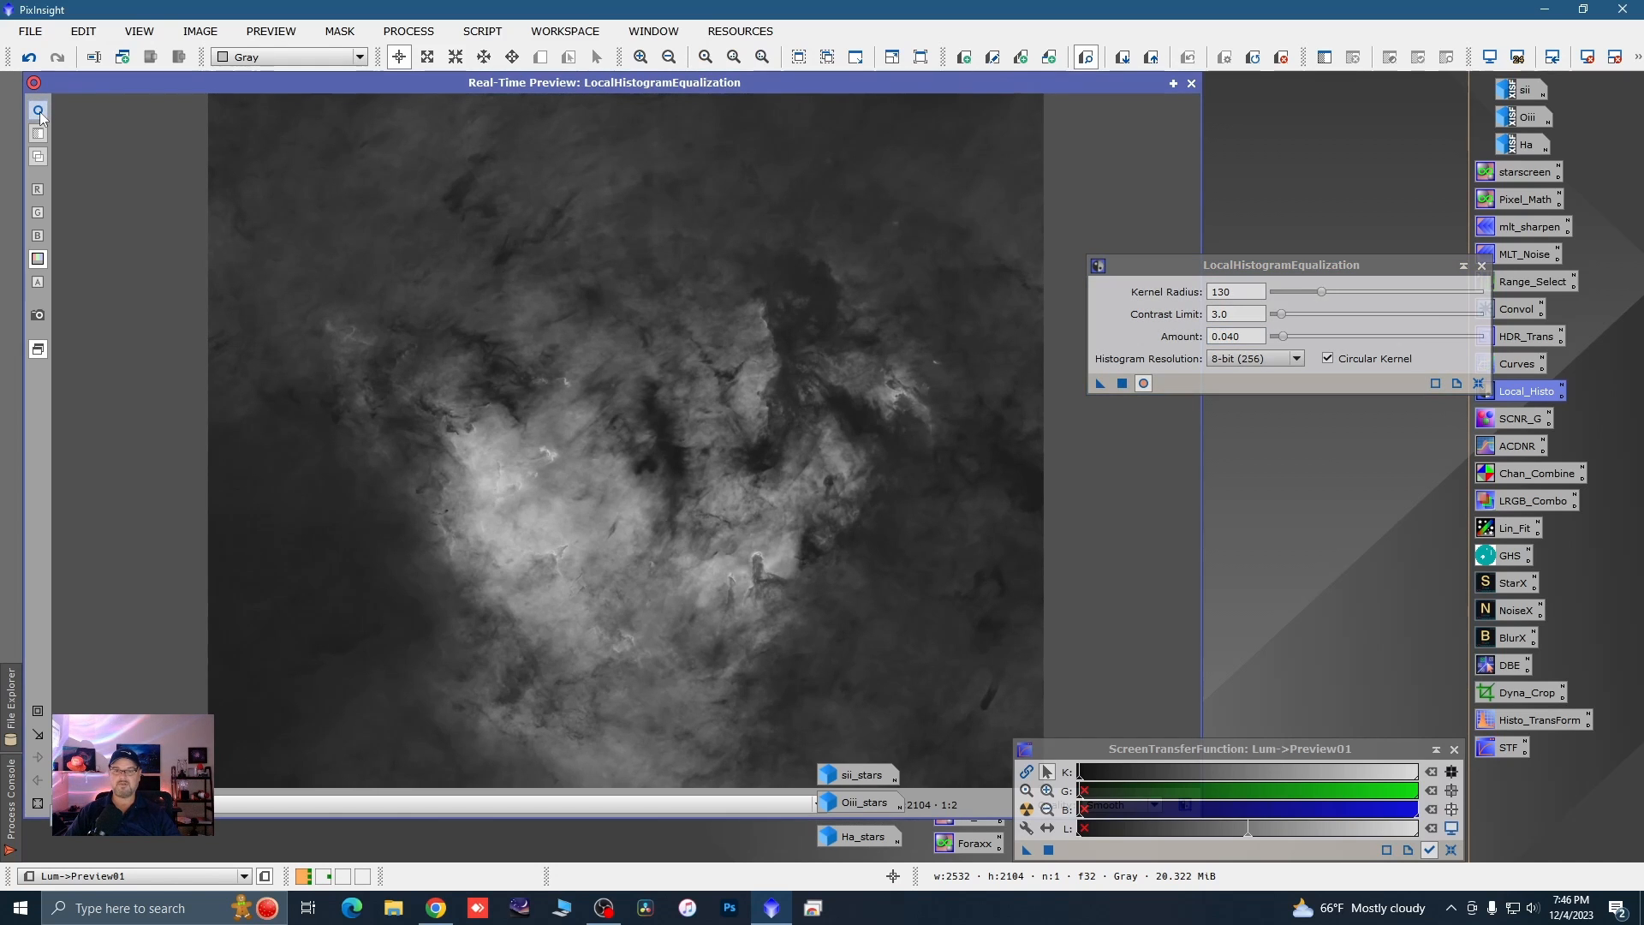
{"action": "left_click", "coordinate": [38, 110]}
{"action": "left_click", "coordinate": [1192, 83]}
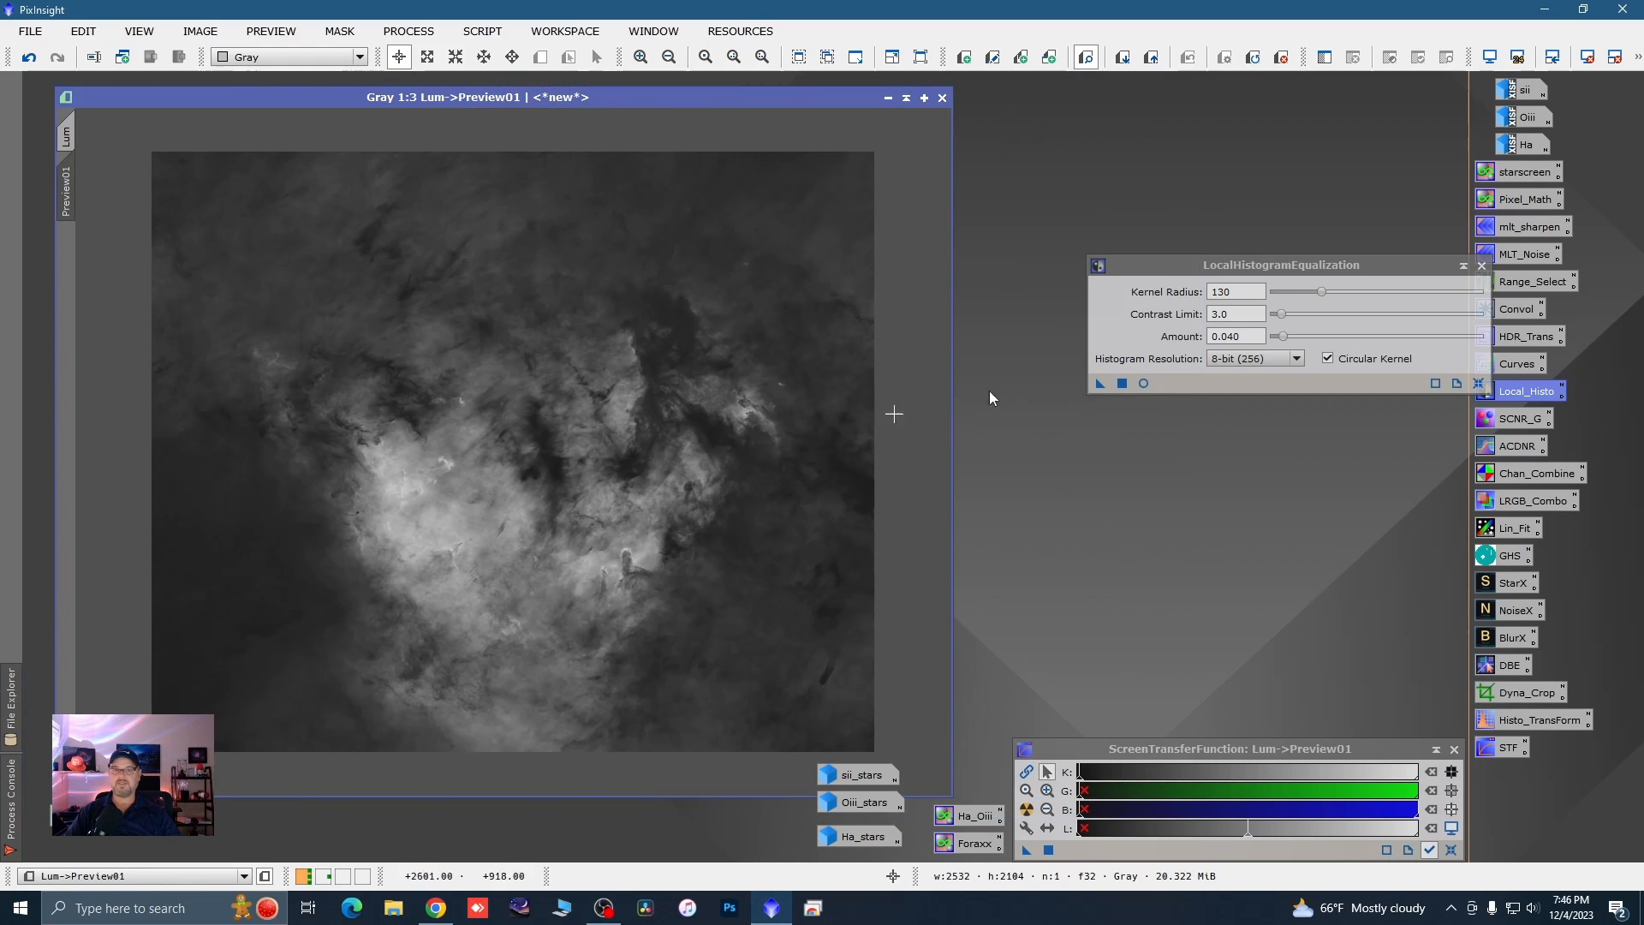
- Apply LocalHistogramEqualization to the preview and to the full Lum image, and close the process
{"action": "left_click_drag", "start_coordinate": [1100, 383], "coordinate": [797, 518]}
{"action": "left_click", "coordinate": [69, 134]}
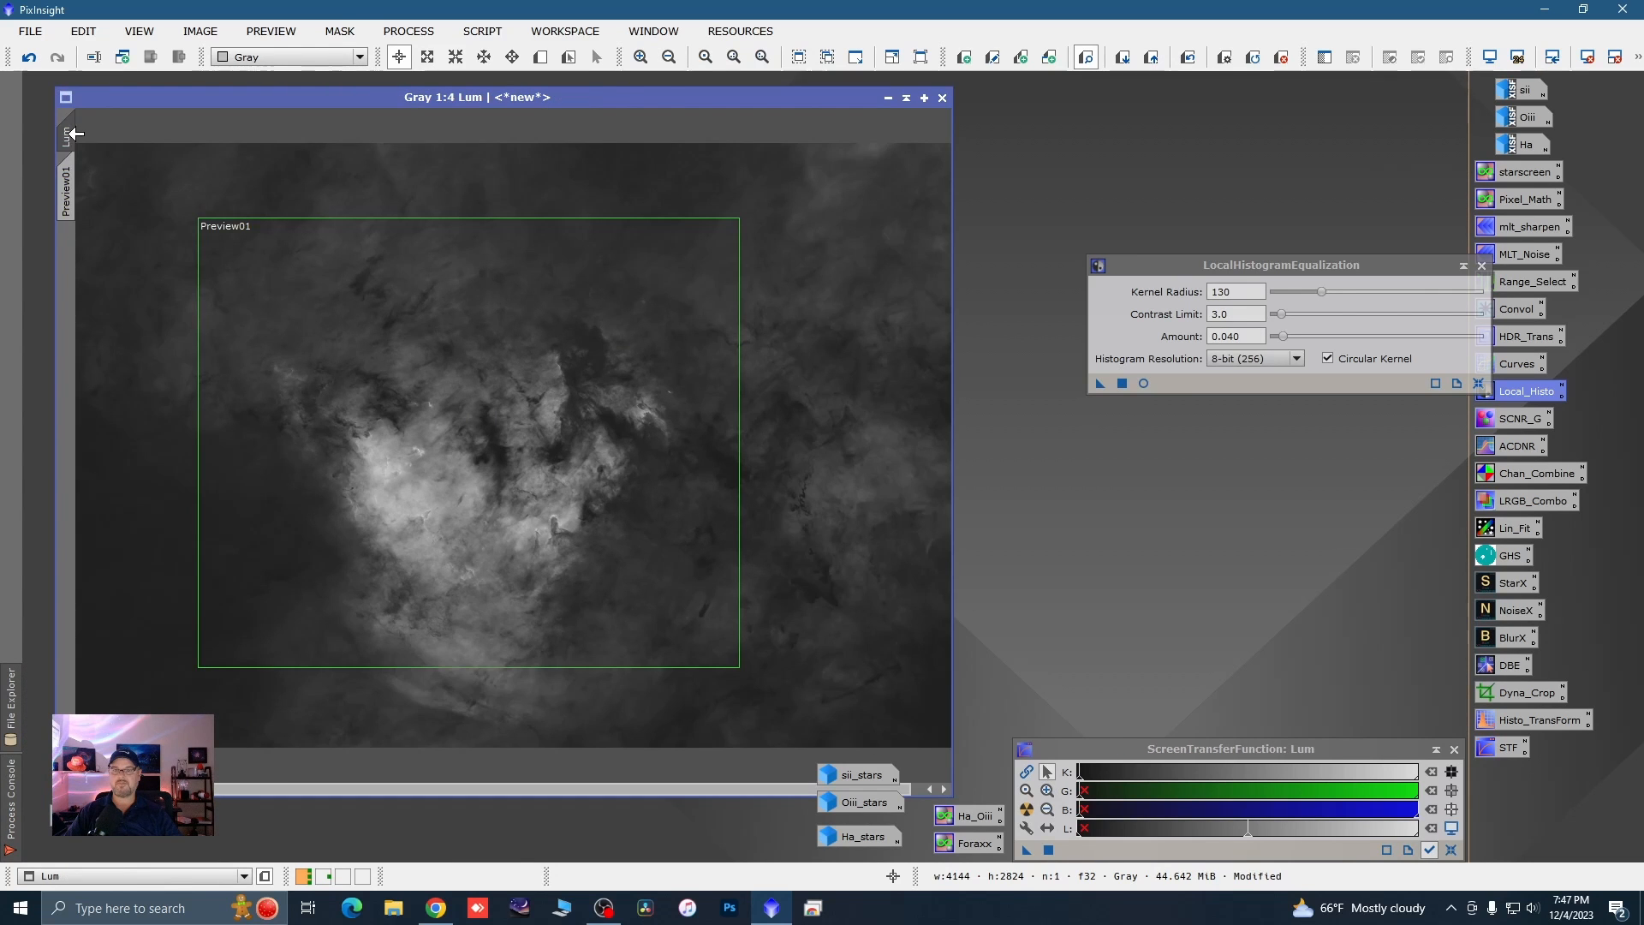
{"action": "left_click", "coordinate": [1101, 384]}
{"action": "left_click_drag", "start_coordinate": [1102, 383], "coordinate": [890, 495]}
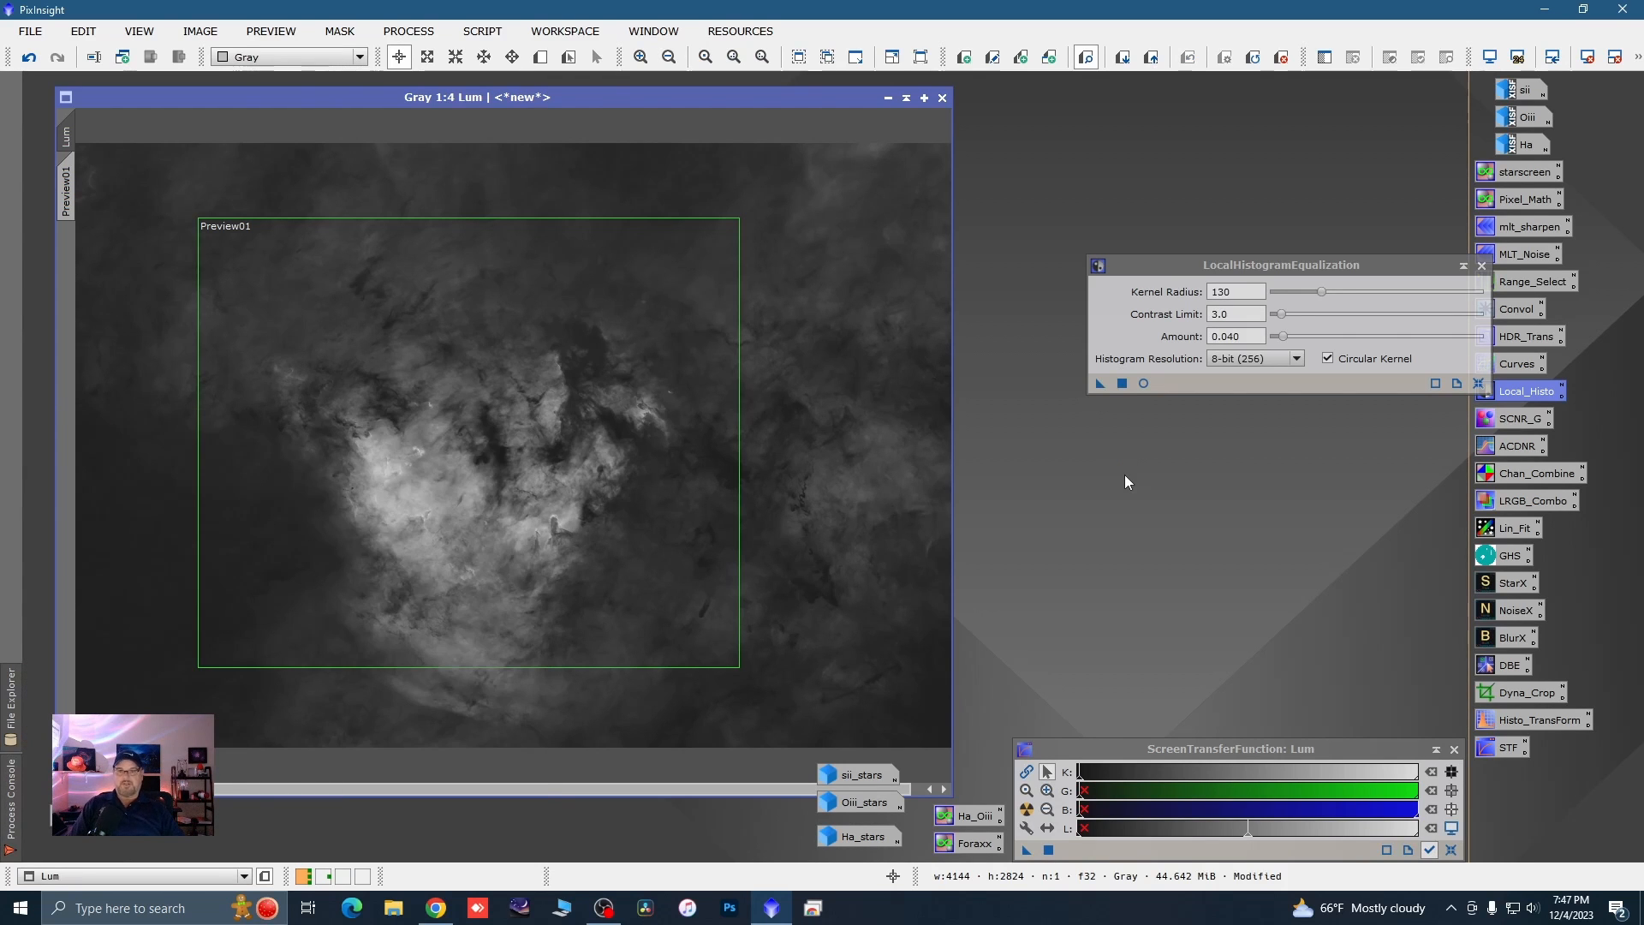
{"action": "left_click", "coordinate": [1481, 267]}
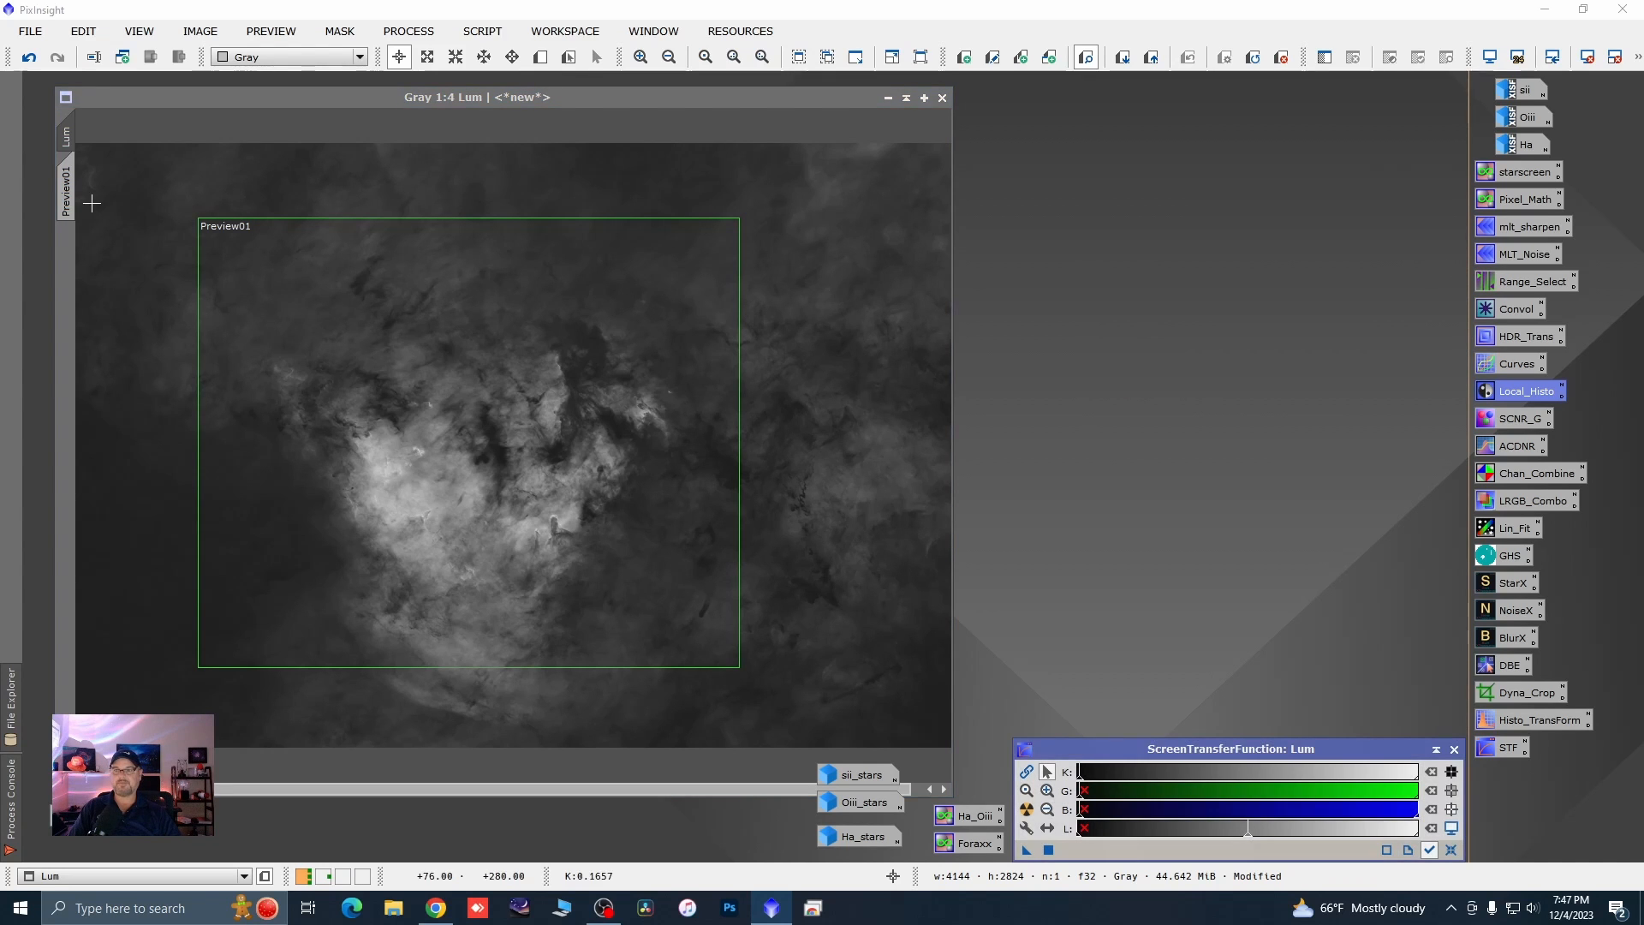
- Delete the preview from the Lum image and minimize the image
{"action": "right_click", "coordinate": [63, 199]}
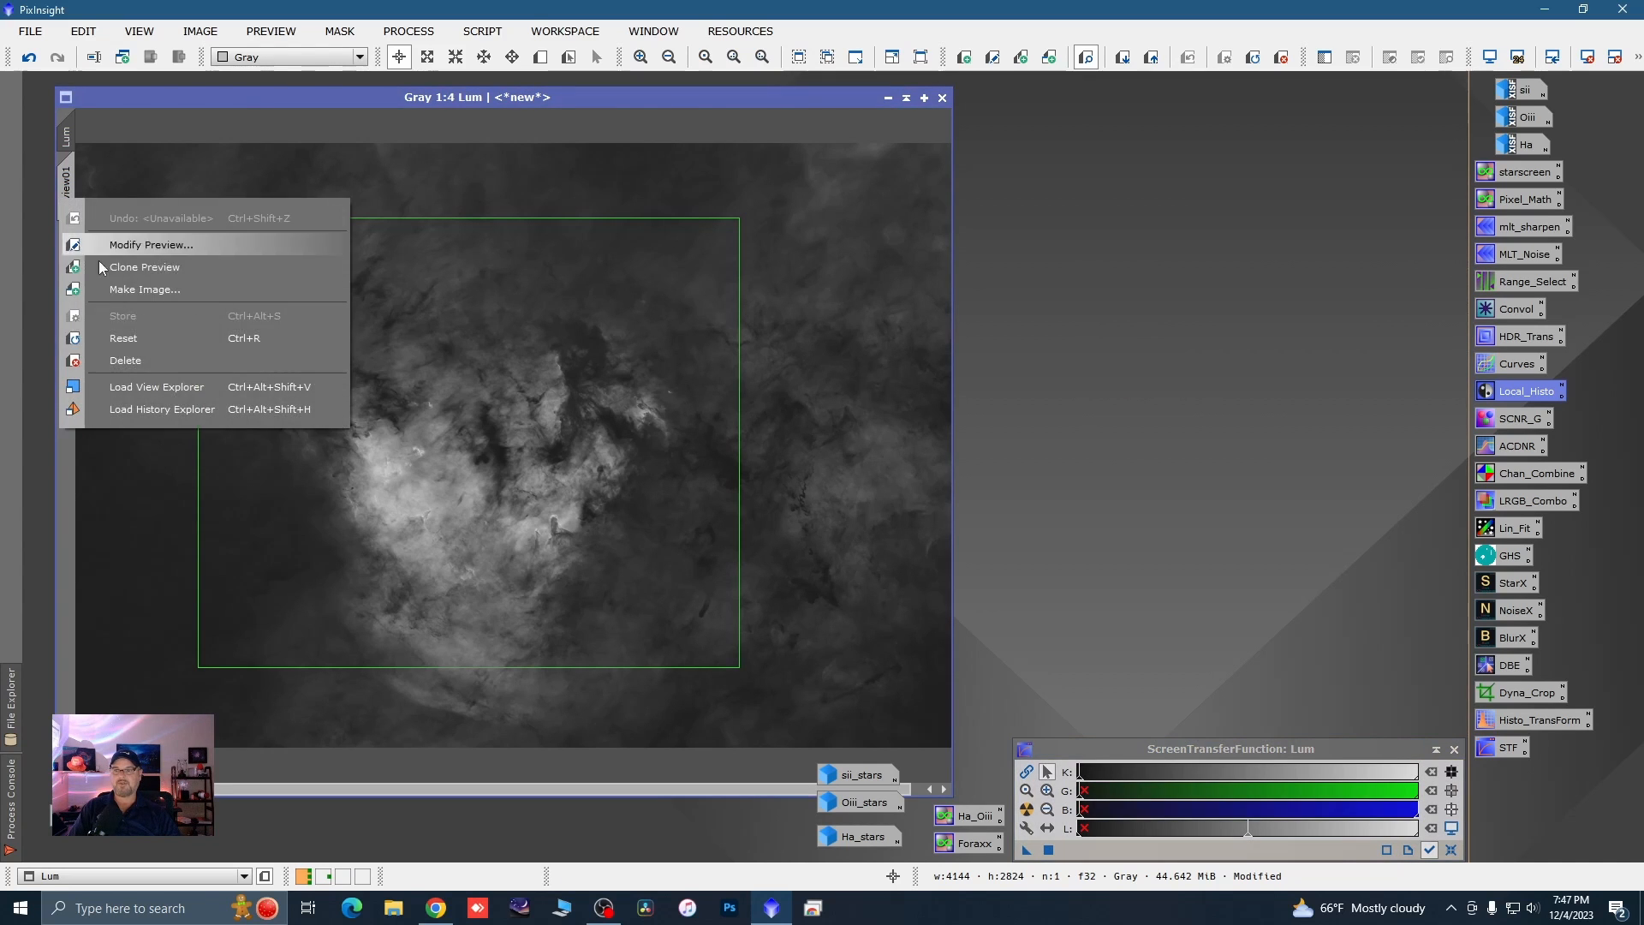
{"action": "left_click", "coordinate": [146, 353]}
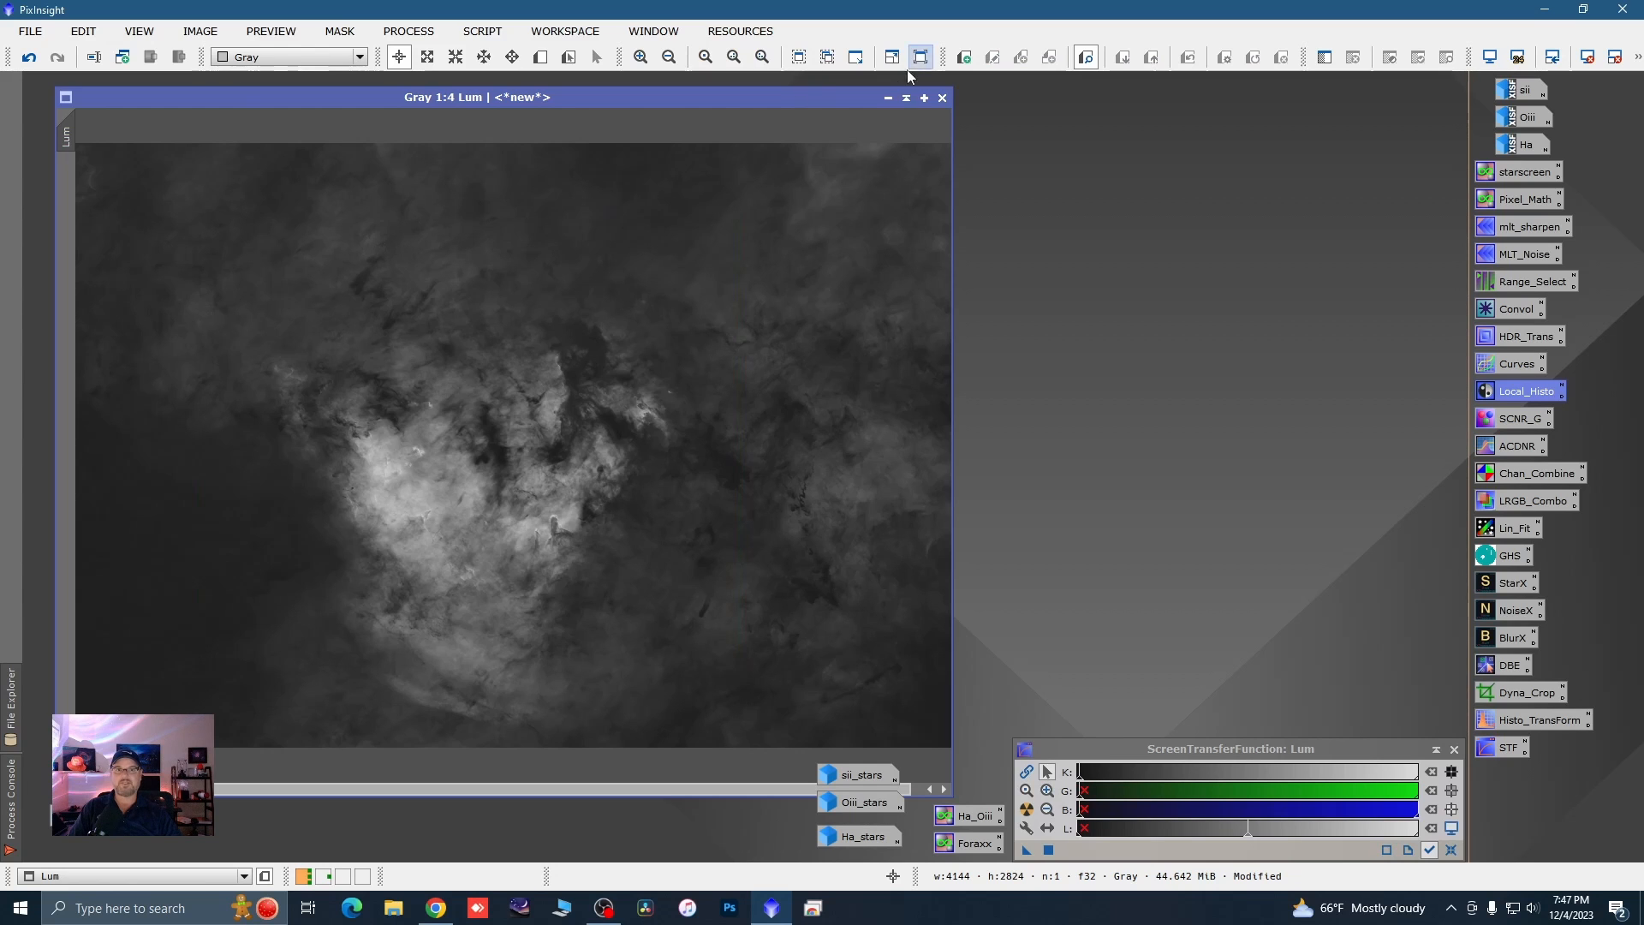
{"action": "left_click", "coordinate": [890, 99]}
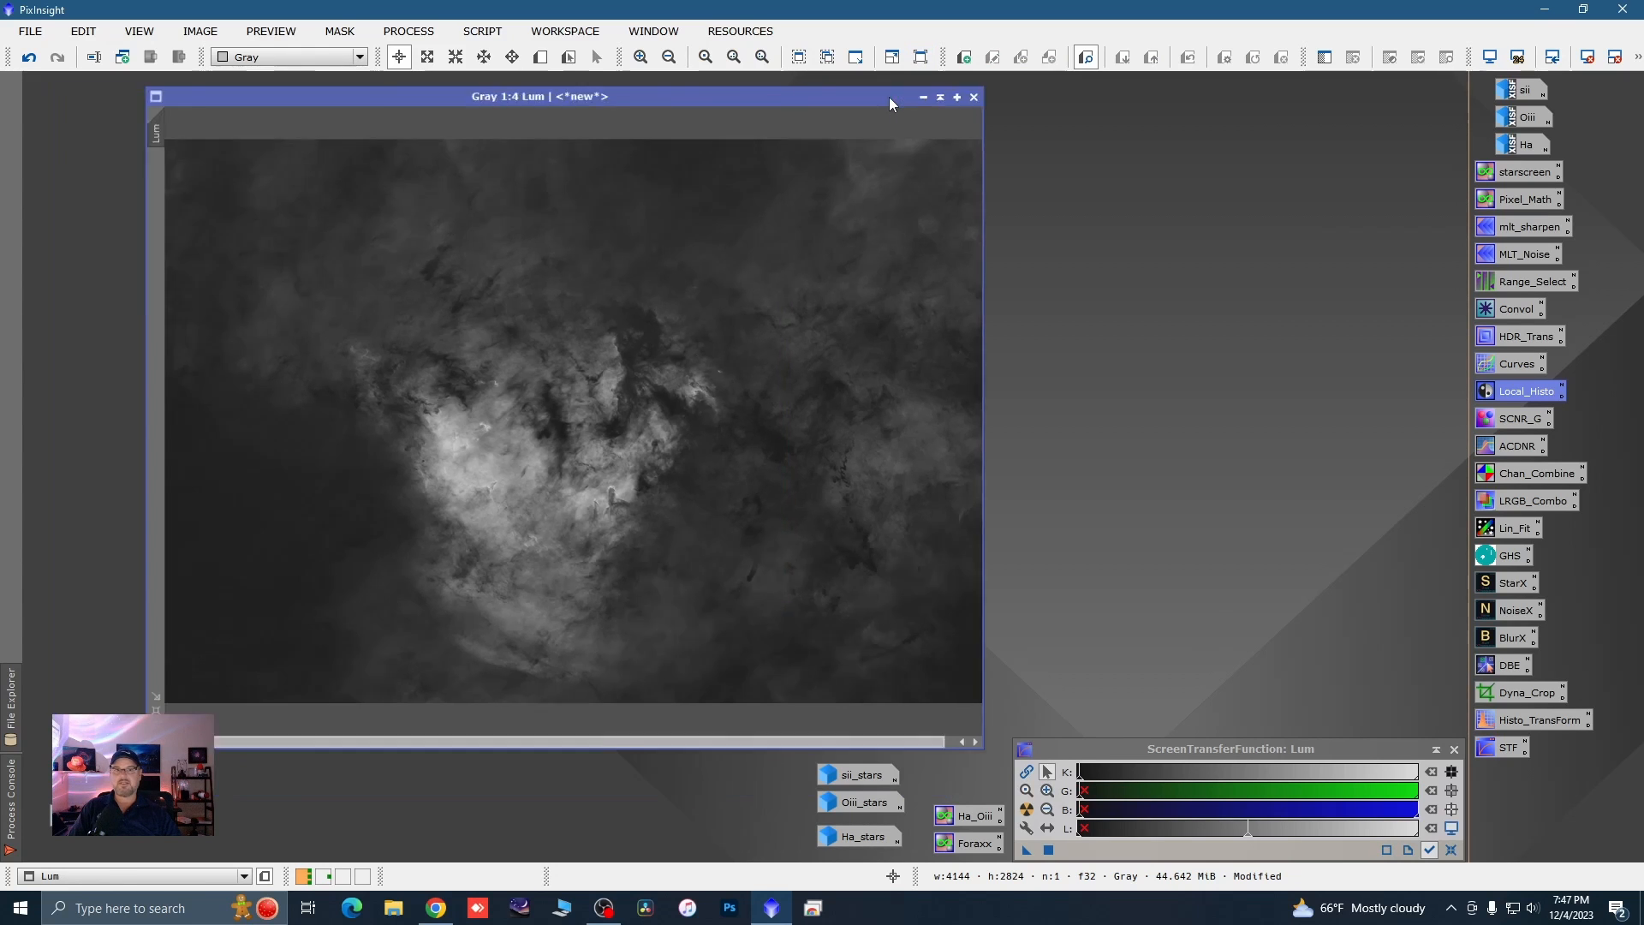
- Restore the blurred SHO color image, view the Lum image for comparison, and minimize Lum again
{"action": "double_click", "coordinate": [68, 815]}
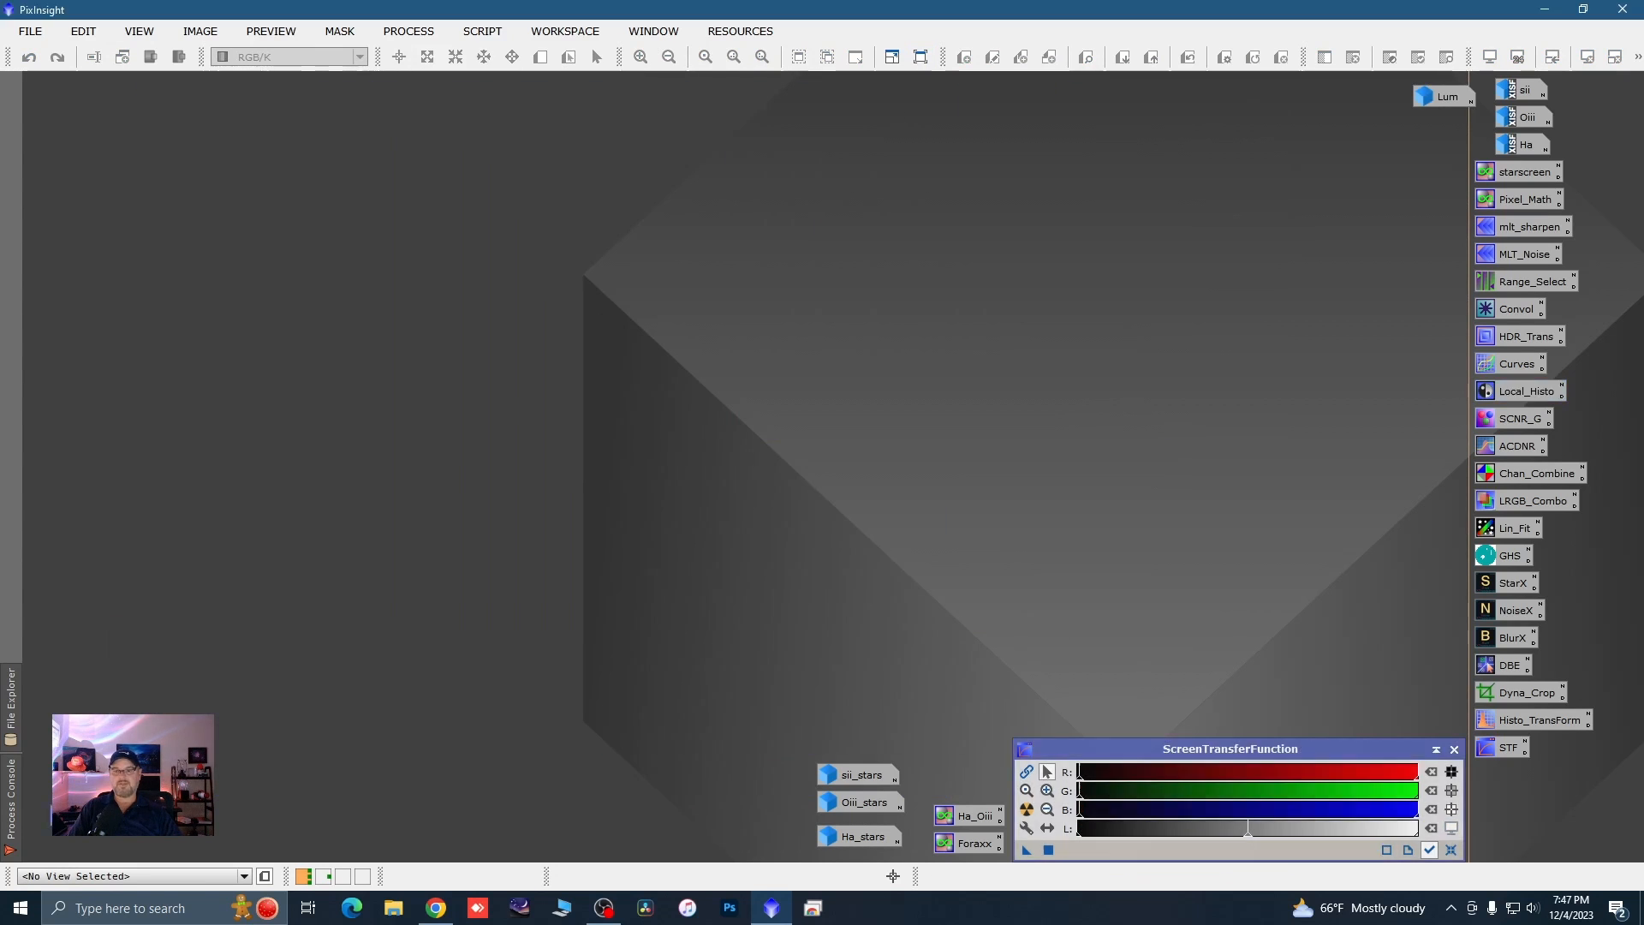
{"action": "scroll", "coordinate": [697, 492], "scroll_direction": "up", "scroll_amount": 1}
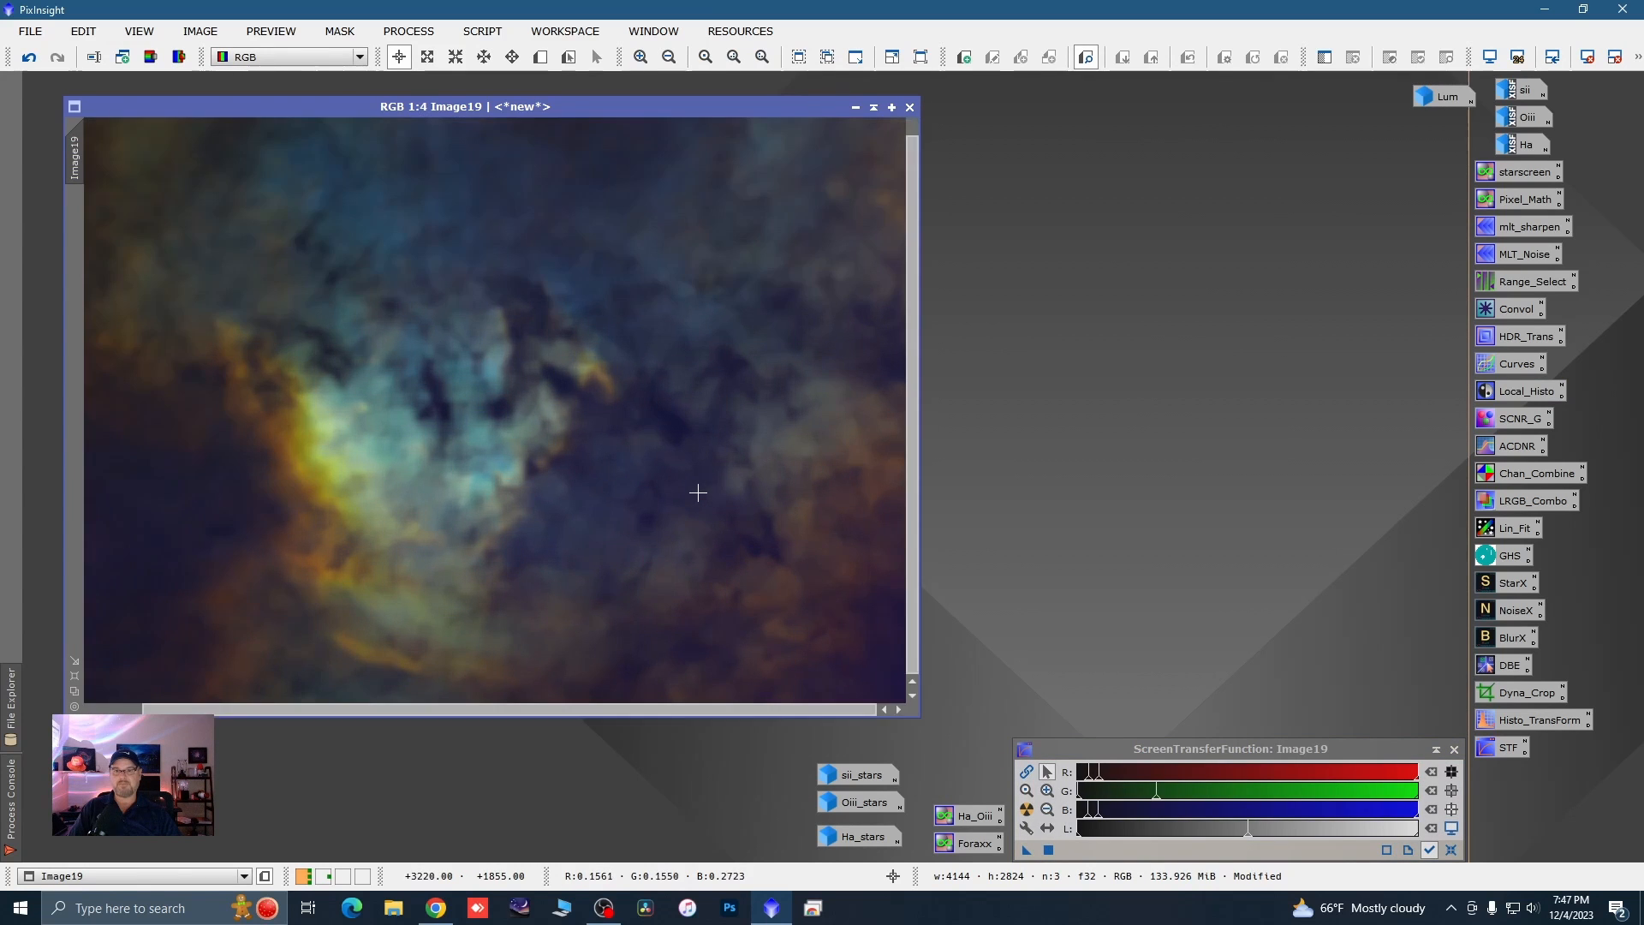
{"action": "scroll", "coordinate": [697, 491], "scroll_direction": "down", "scroll_amount": 1}
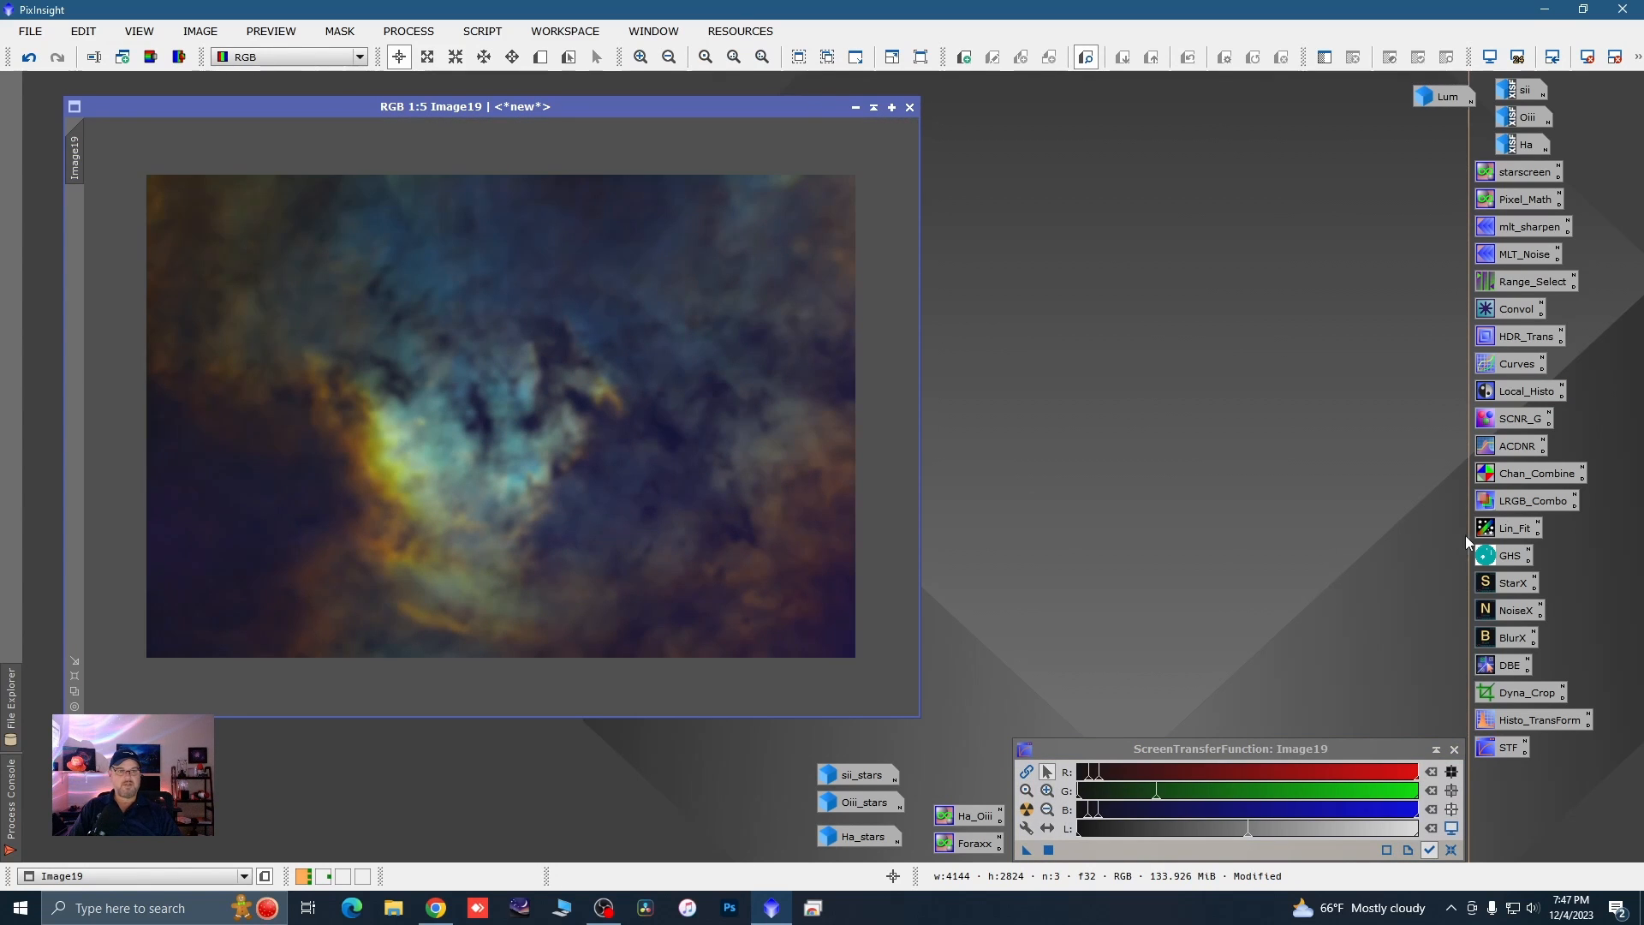
{"action": "double_click", "coordinate": [1439, 98]}
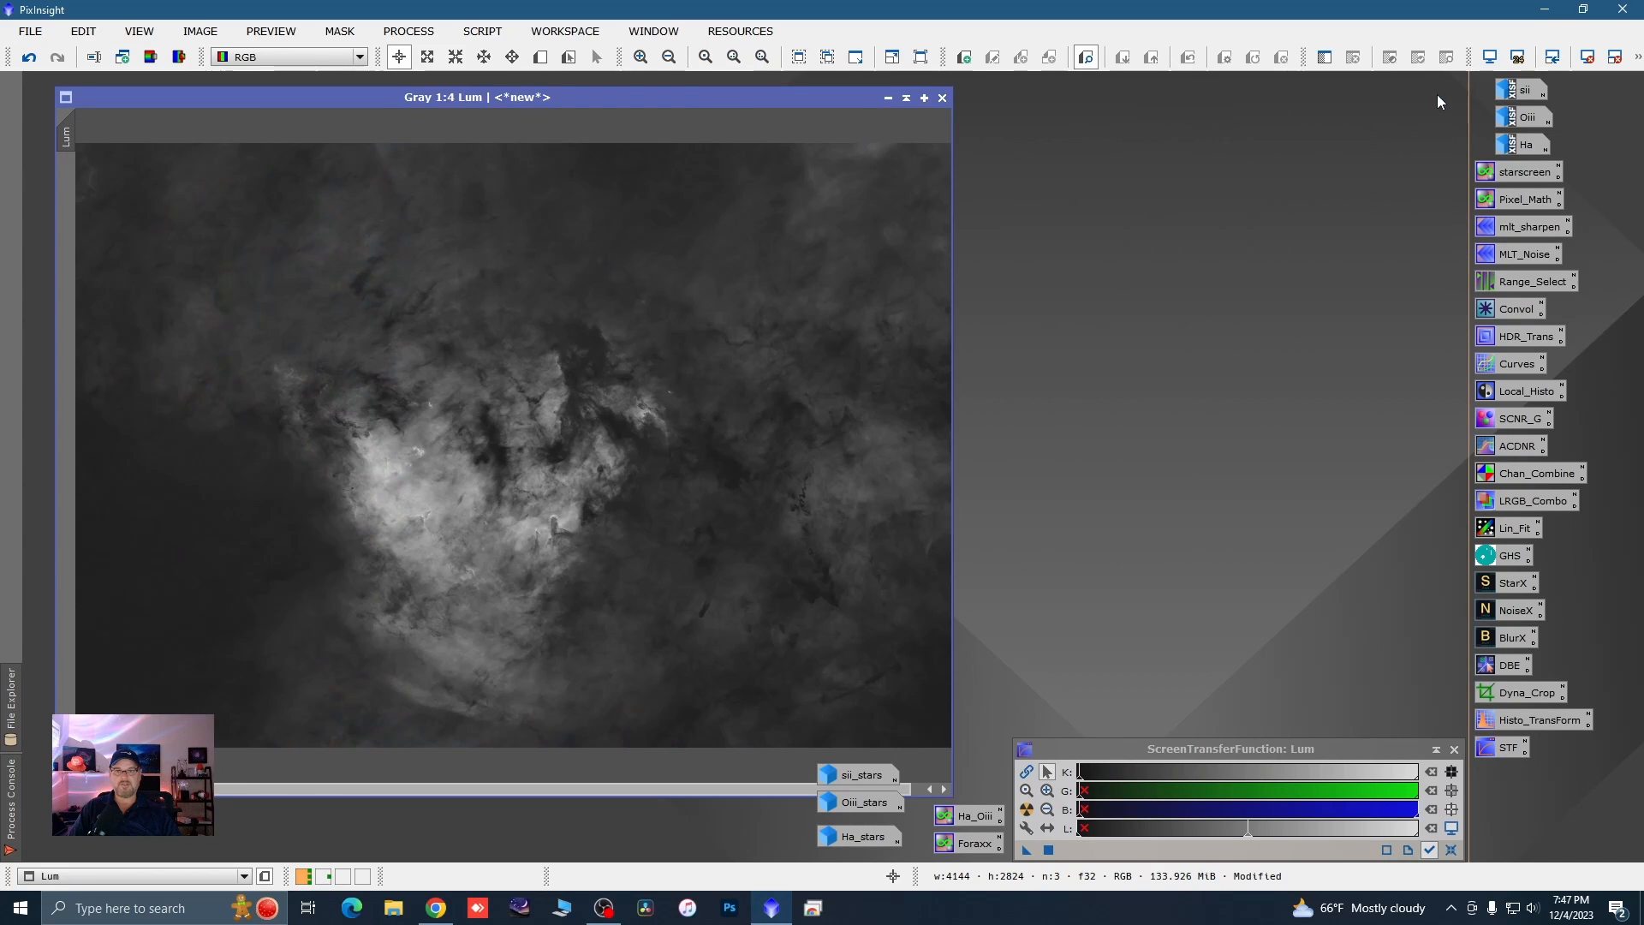
{"action": "left_click", "coordinate": [888, 97]}
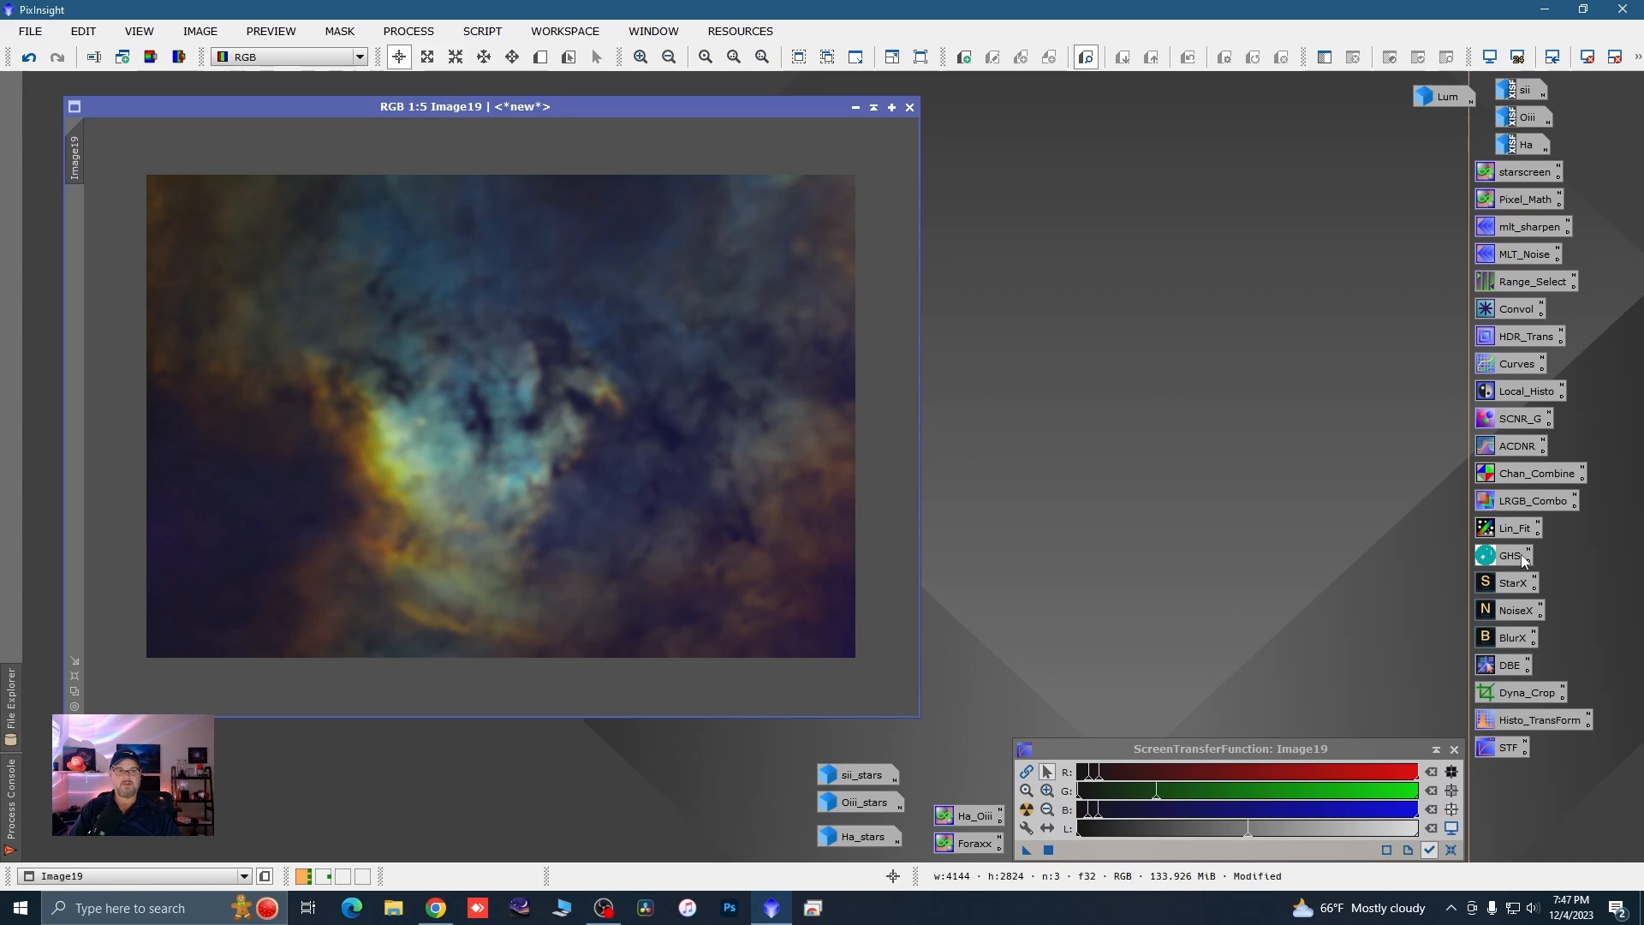
- Open LRGBCombination and assign the Lum image as the L channel source
{"action": "double_click", "coordinate": [1518, 501]}
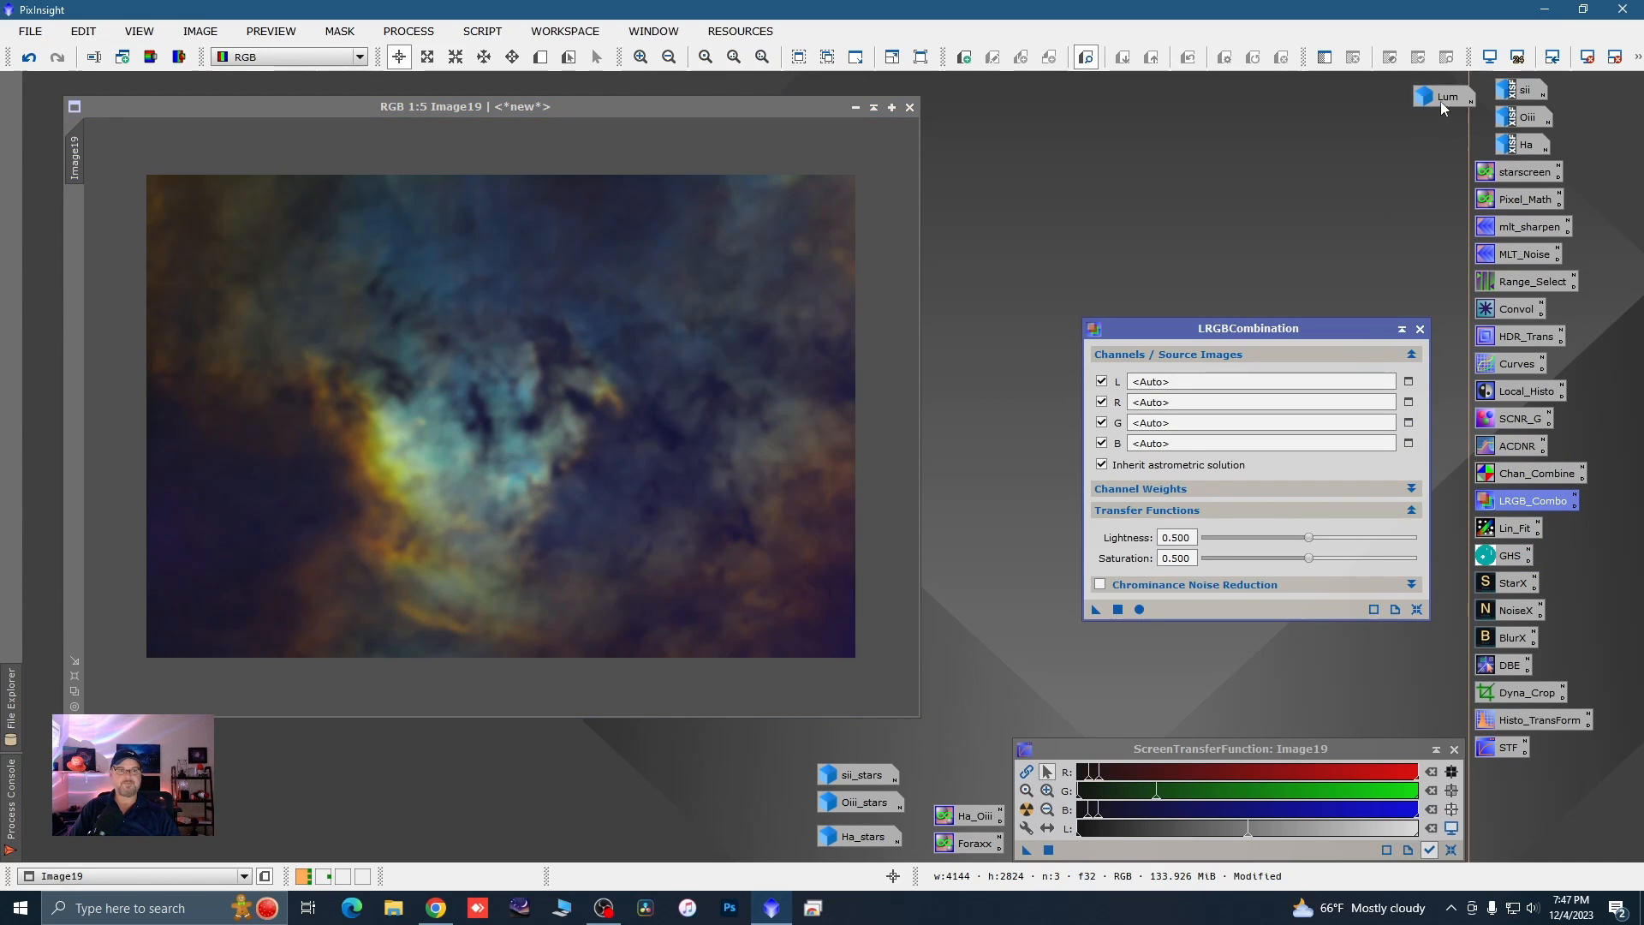
{"action": "left_click_drag", "start_coordinate": [1441, 101], "coordinate": [1216, 381]}
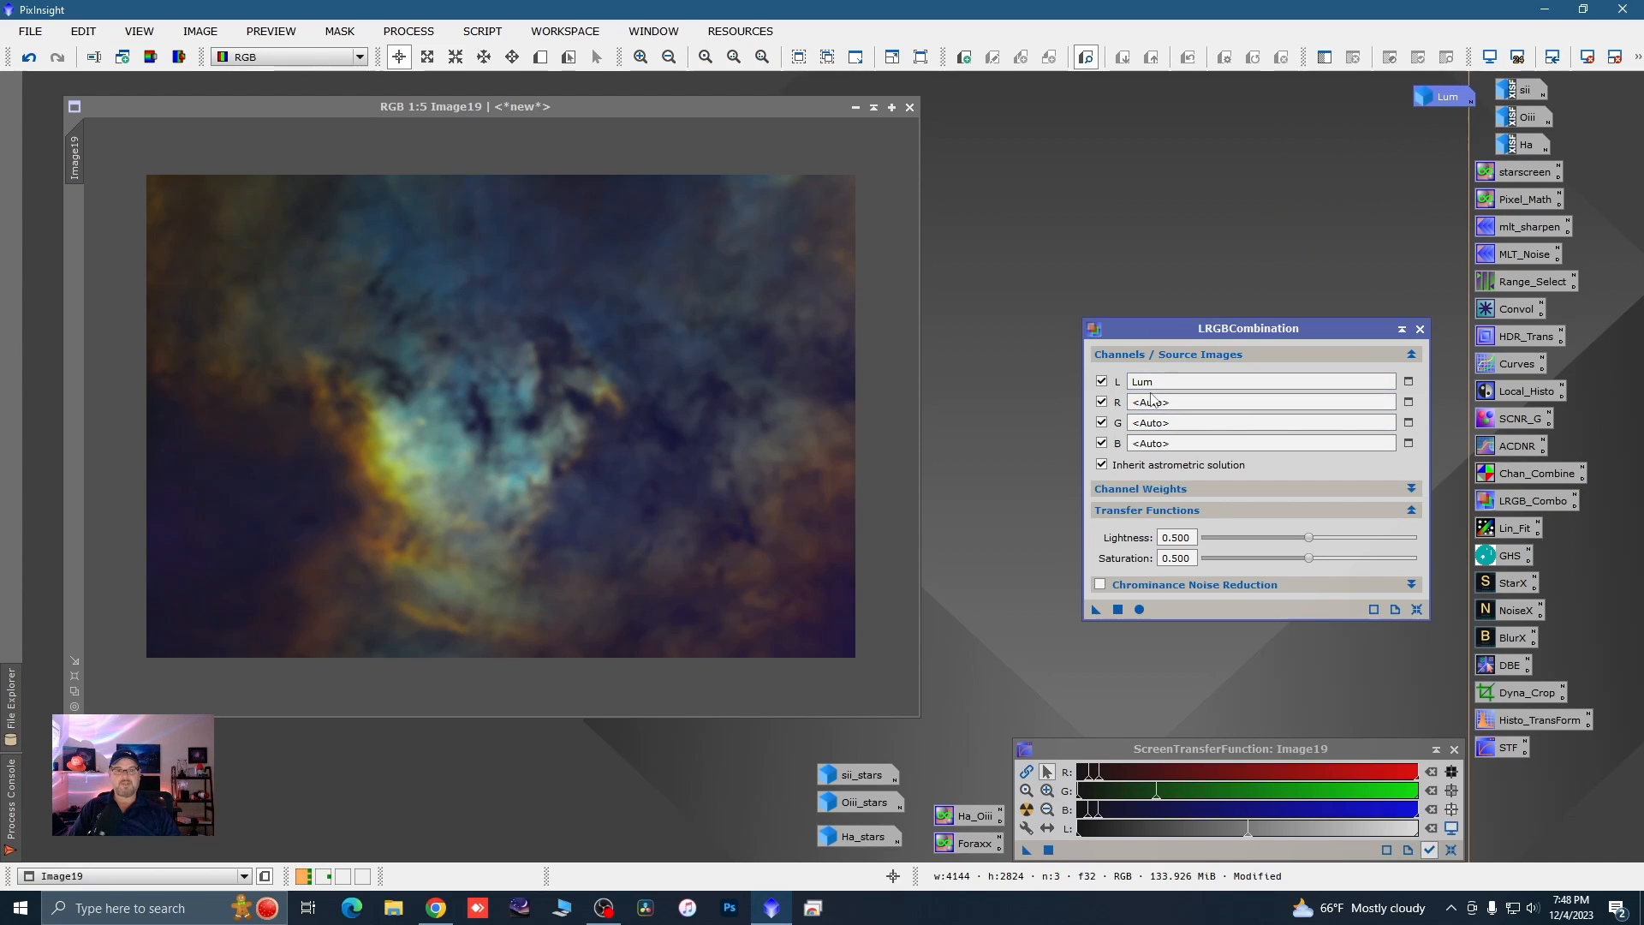
- Apply LRGBCombination to Image19 with Lum as the L source and the R, G and B channels disabled
{"action": "left_click", "coordinate": [1101, 402]}
{"action": "left_click", "coordinate": [1102, 422]}
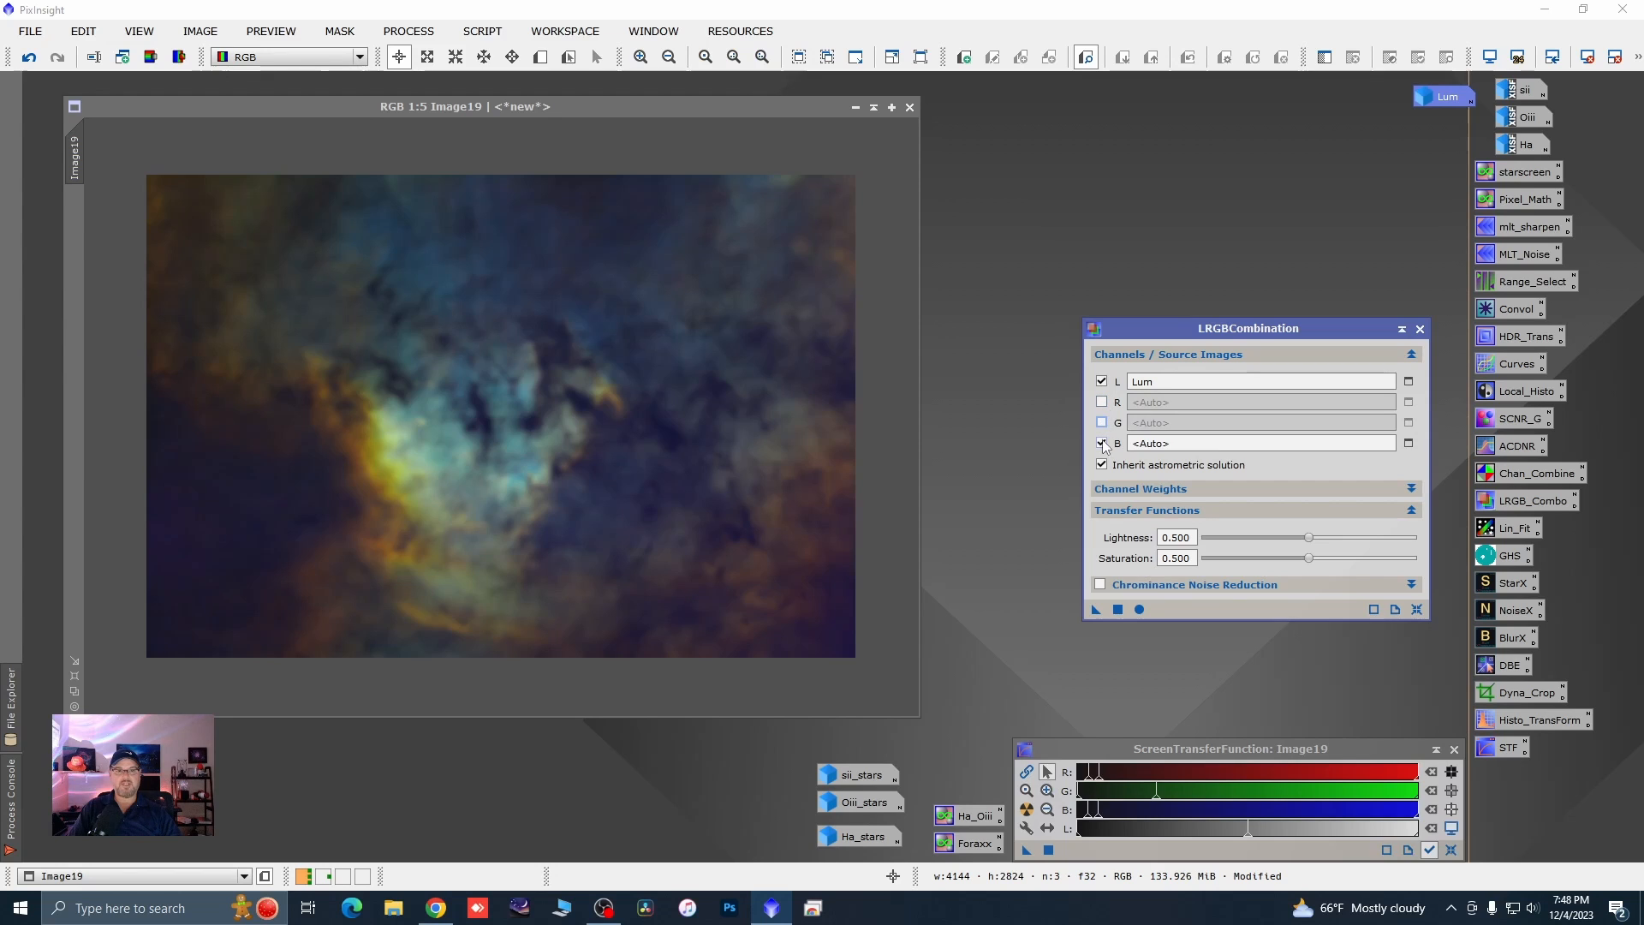
{"action": "left_click", "coordinate": [1102, 443]}
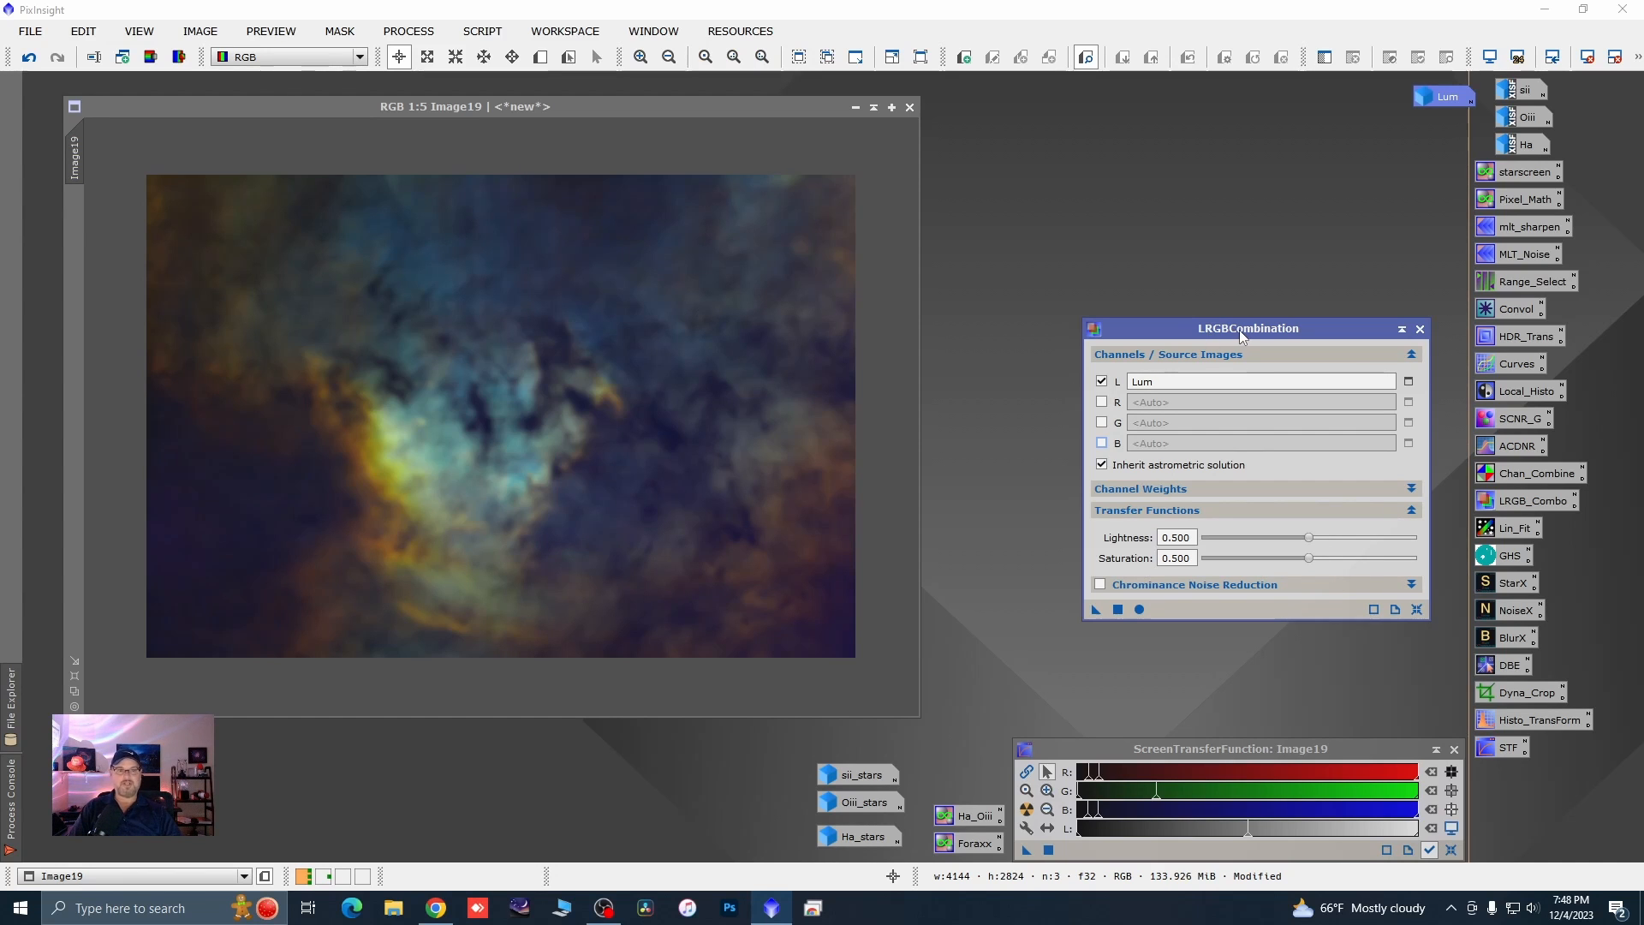
{"action": "mouse_move", "coordinate": [1240, 330]}
{"action": "left_mouse_down"}
{"action": "mouse_move", "coordinate": [1266, 321]}
{"action": "mouse_move", "coordinate": [1250, 323]}
{"action": "left_mouse_up"}
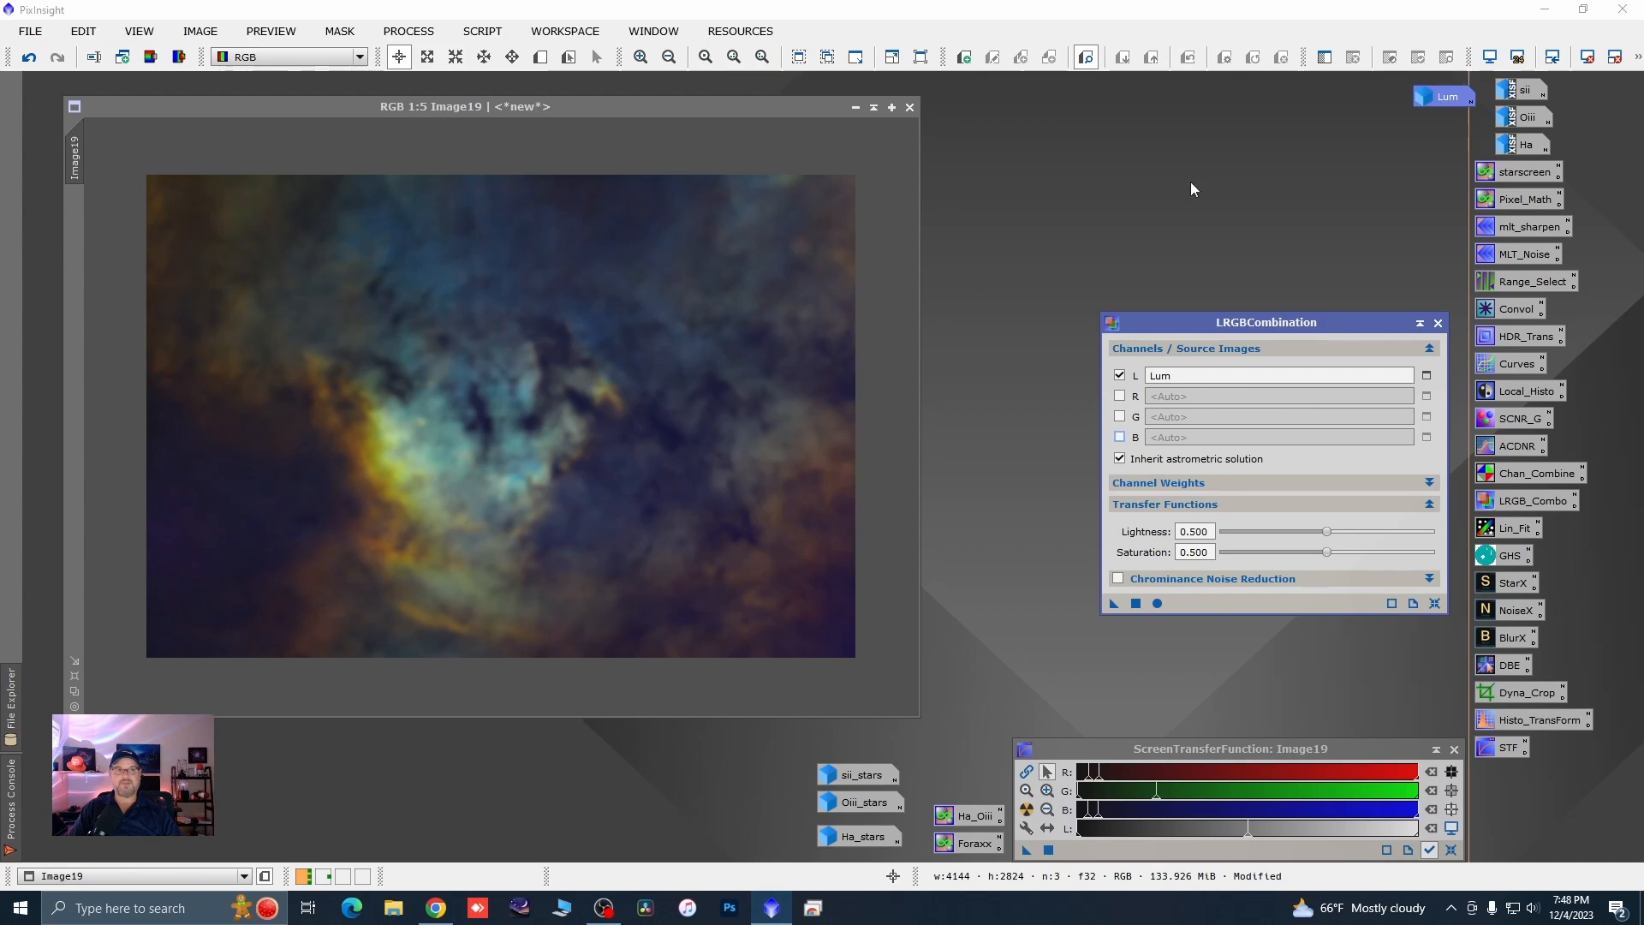
{"action": "left_click_drag", "start_coordinate": [1113, 604], "coordinate": [918, 433]}
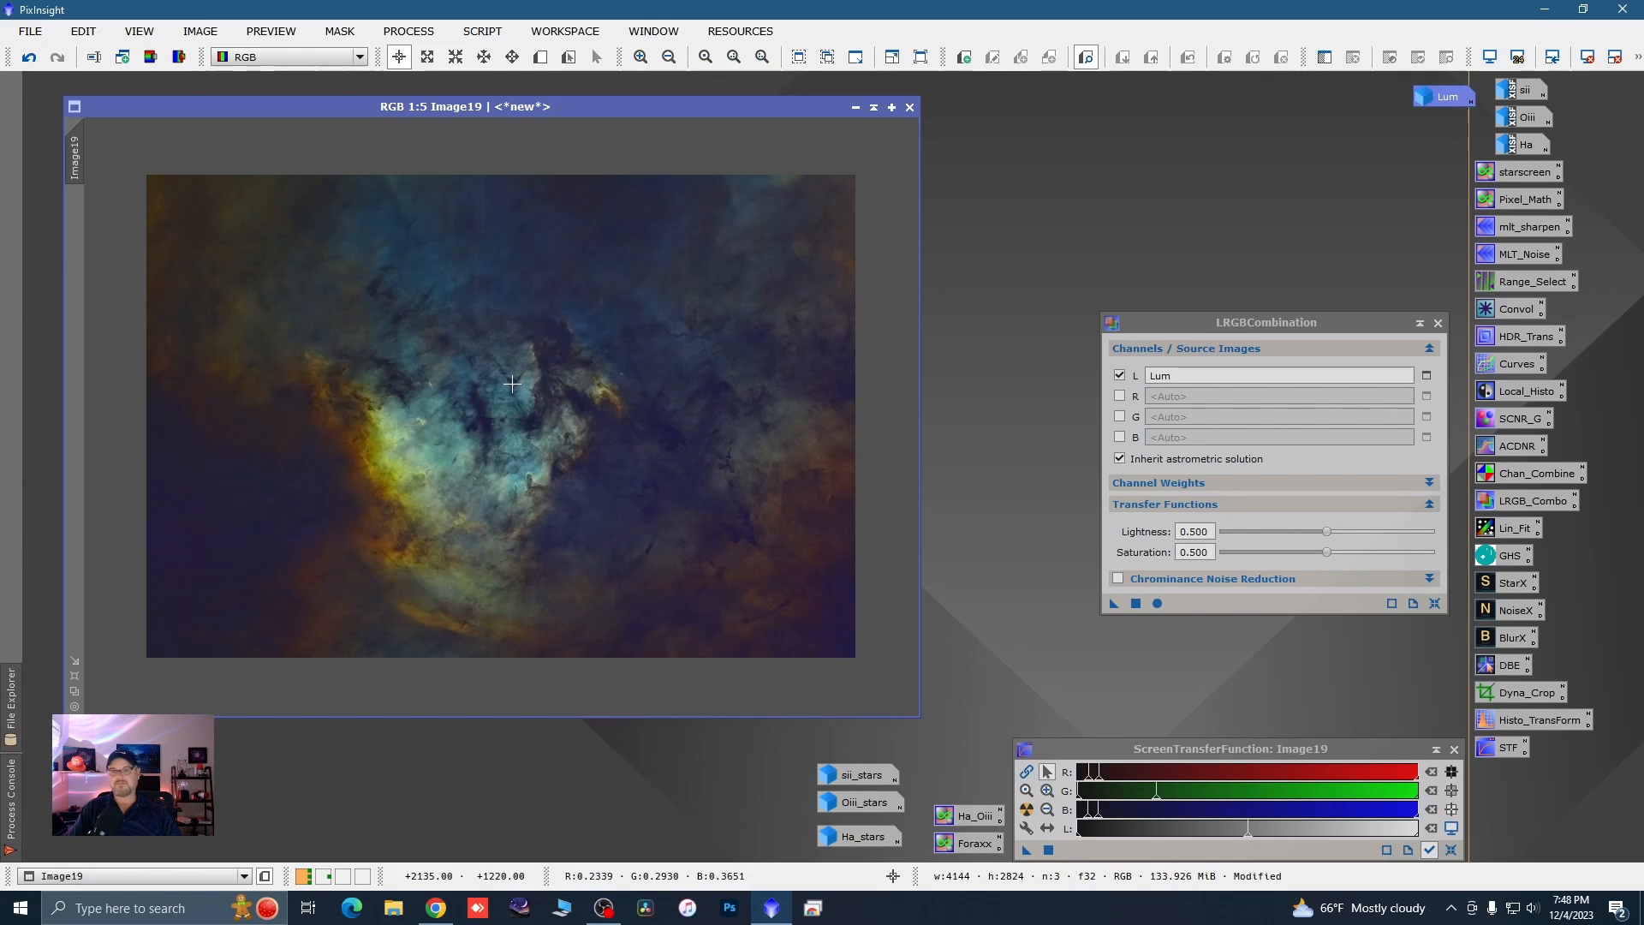
- Inspect the nebula detail in Image19, undo the LRGB combination and close the LRGBCombination process
{"action": "scroll", "coordinate": [511, 385], "scroll_direction": "up", "scroll_amount": 2}
{"action": "scroll", "coordinate": [511, 385], "scroll_direction": "up", "scroll_amount": 1}
{"action": "scroll", "coordinate": [511, 384], "scroll_direction": "down", "scroll_amount": 1}
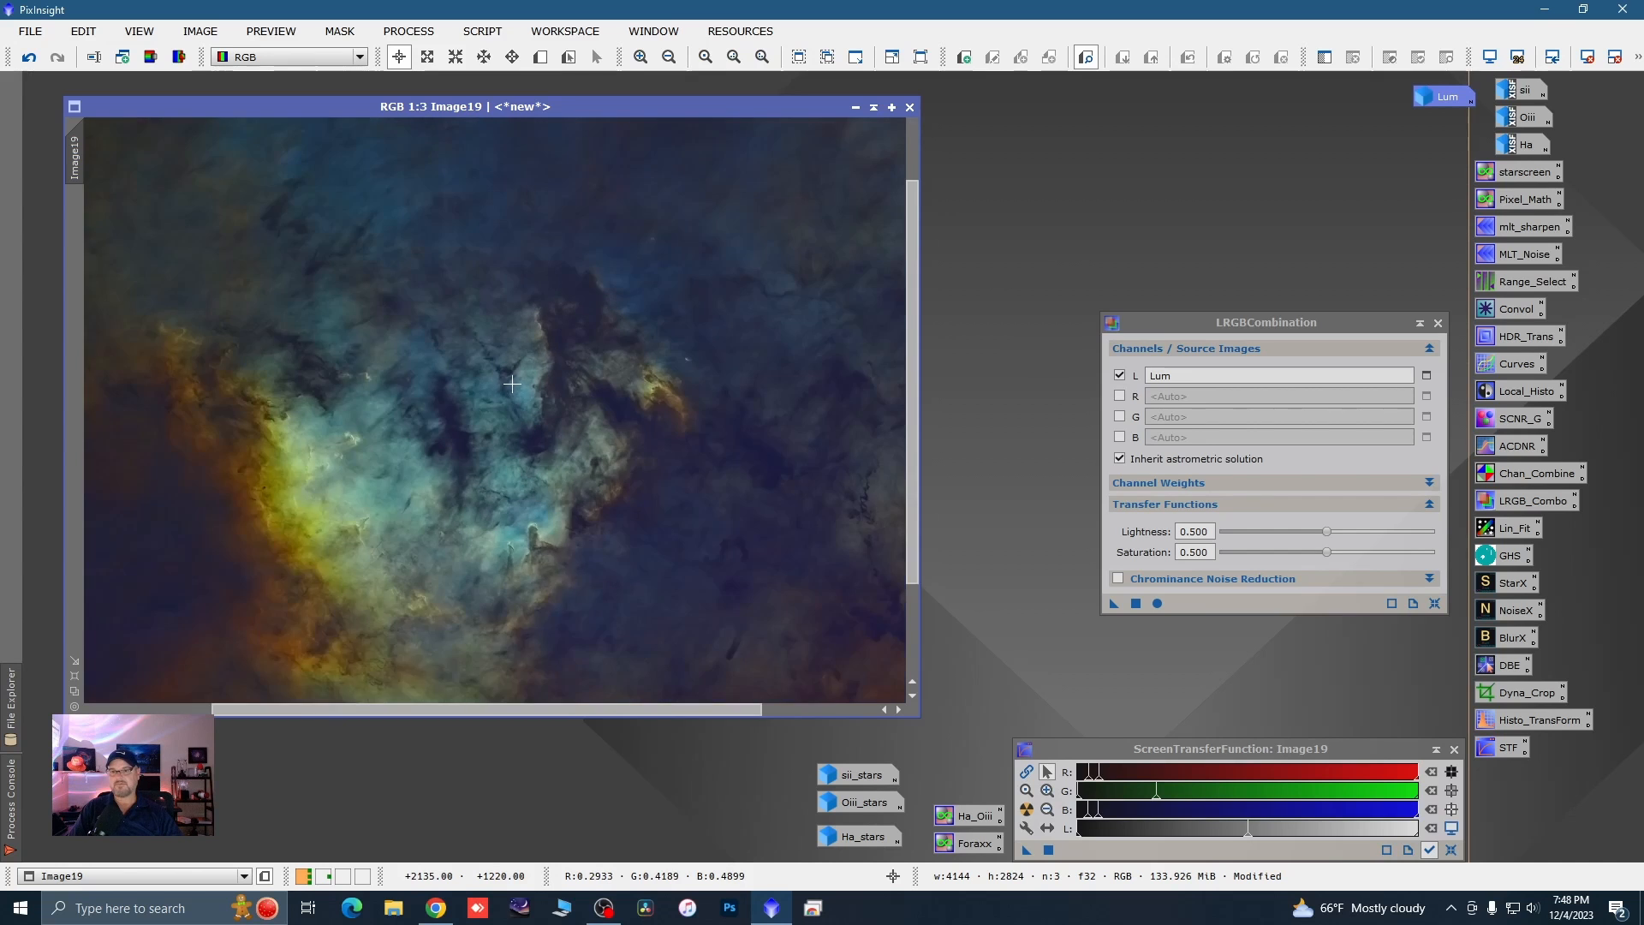
{"action": "scroll", "coordinate": [493, 414], "scroll_direction": "up", "scroll_amount": 1}
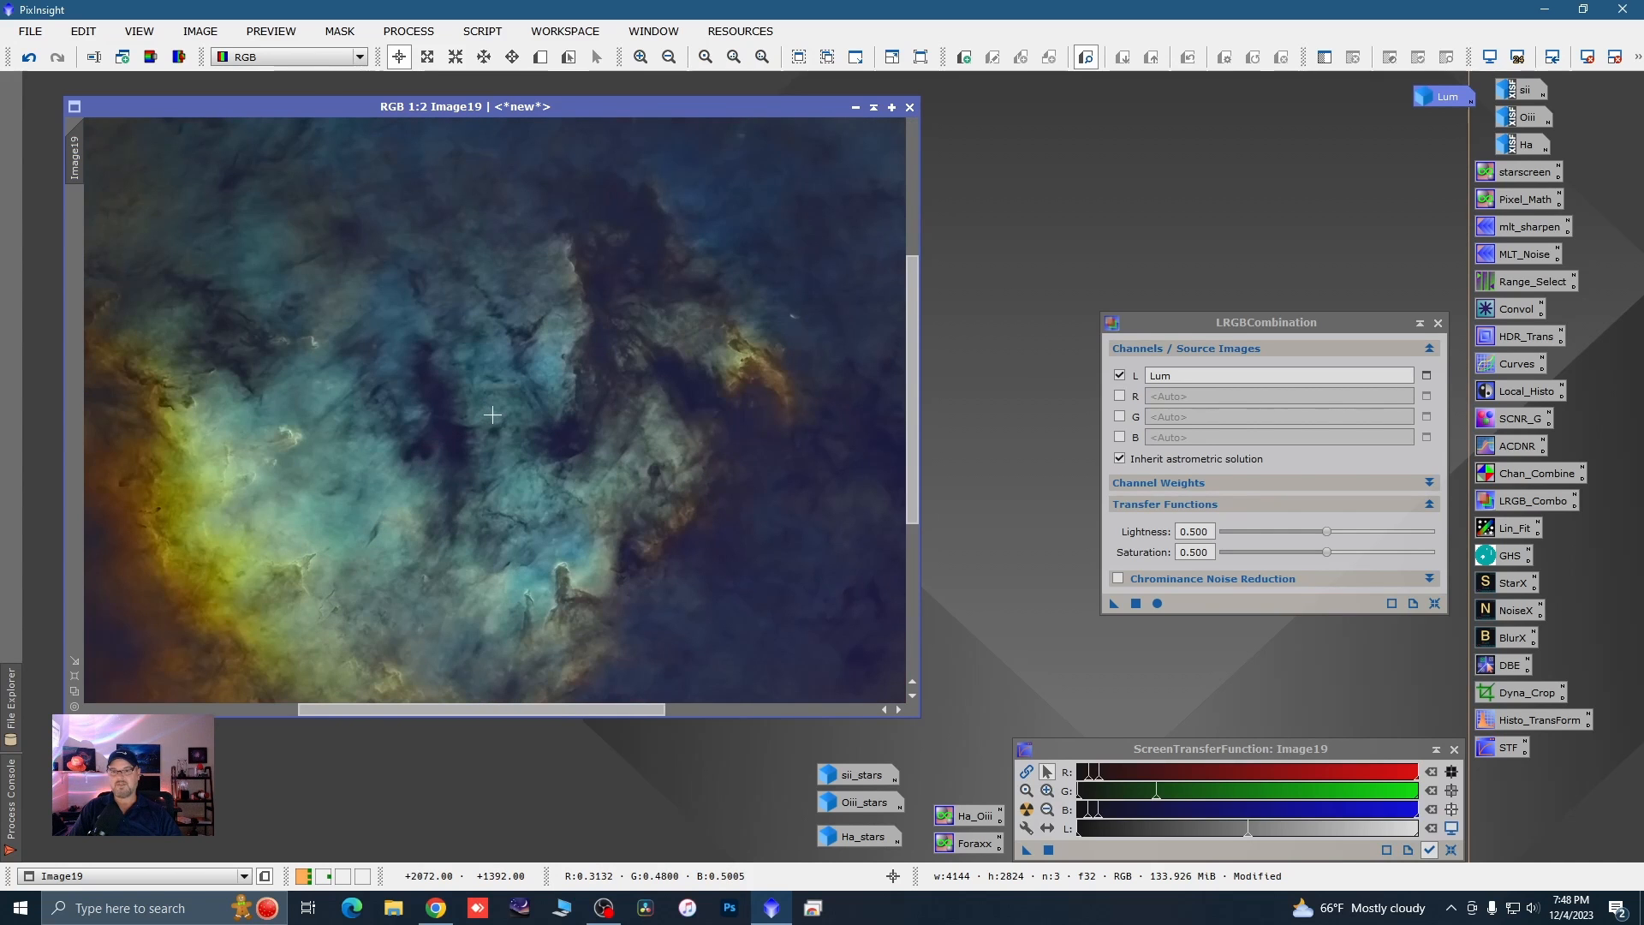
{"action": "scroll", "coordinate": [492, 415], "scroll_direction": "down", "scroll_amount": 2}
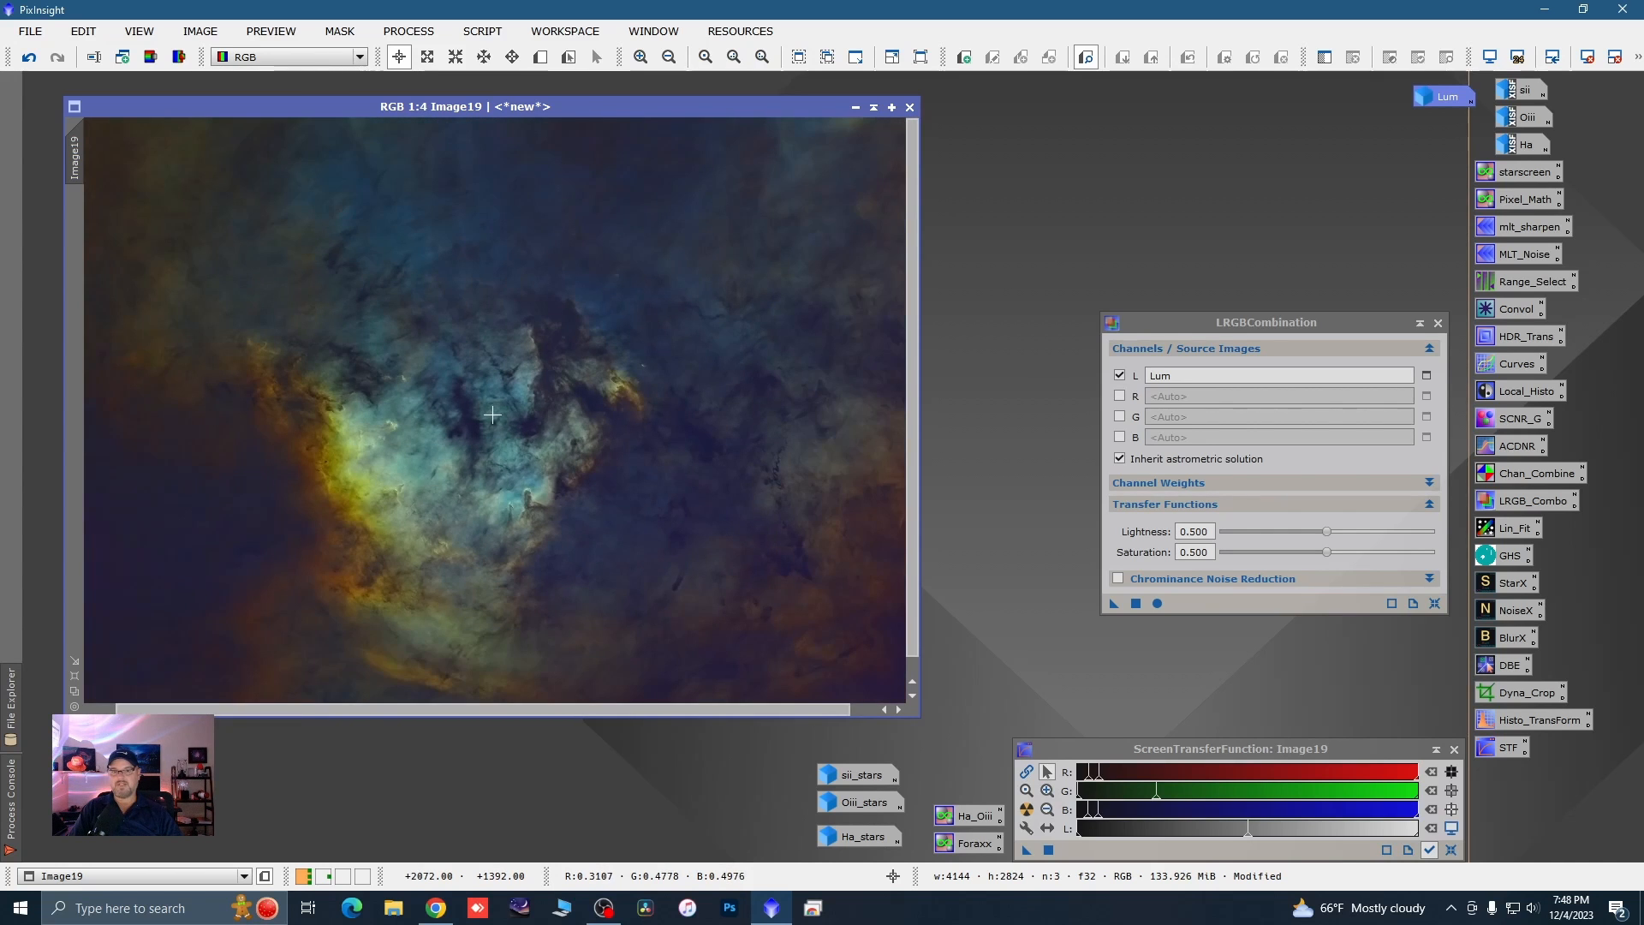
{"action": "scroll", "coordinate": [654, 418], "scroll_direction": "down", "scroll_amount": 1}
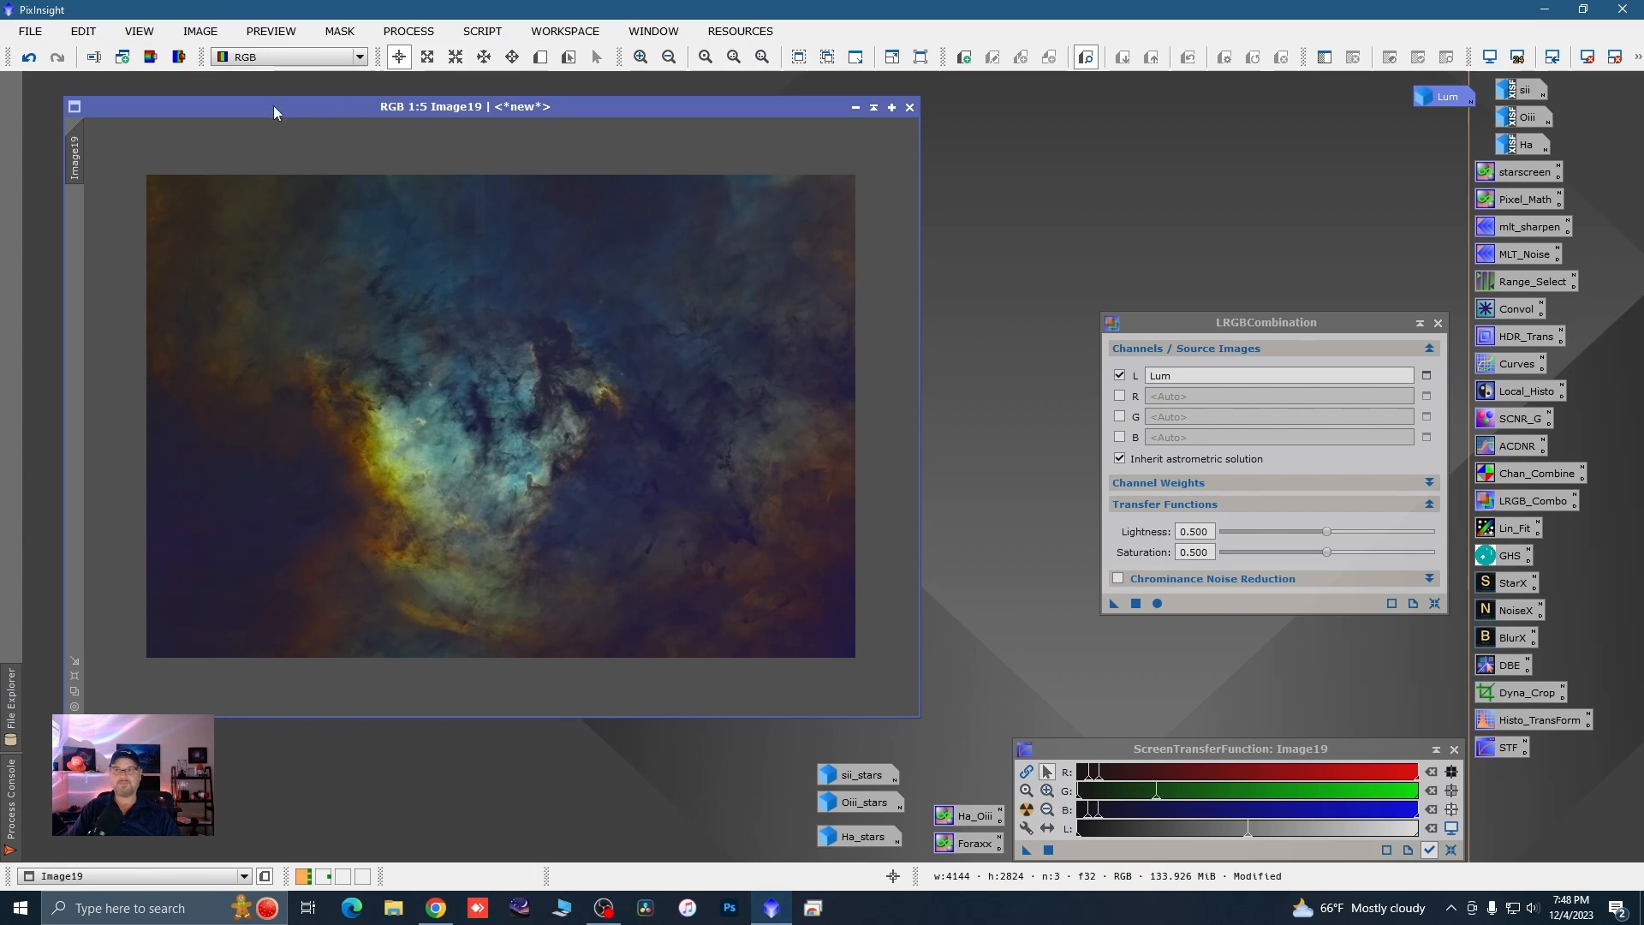
{"action": "left_click", "coordinate": [29, 58]}
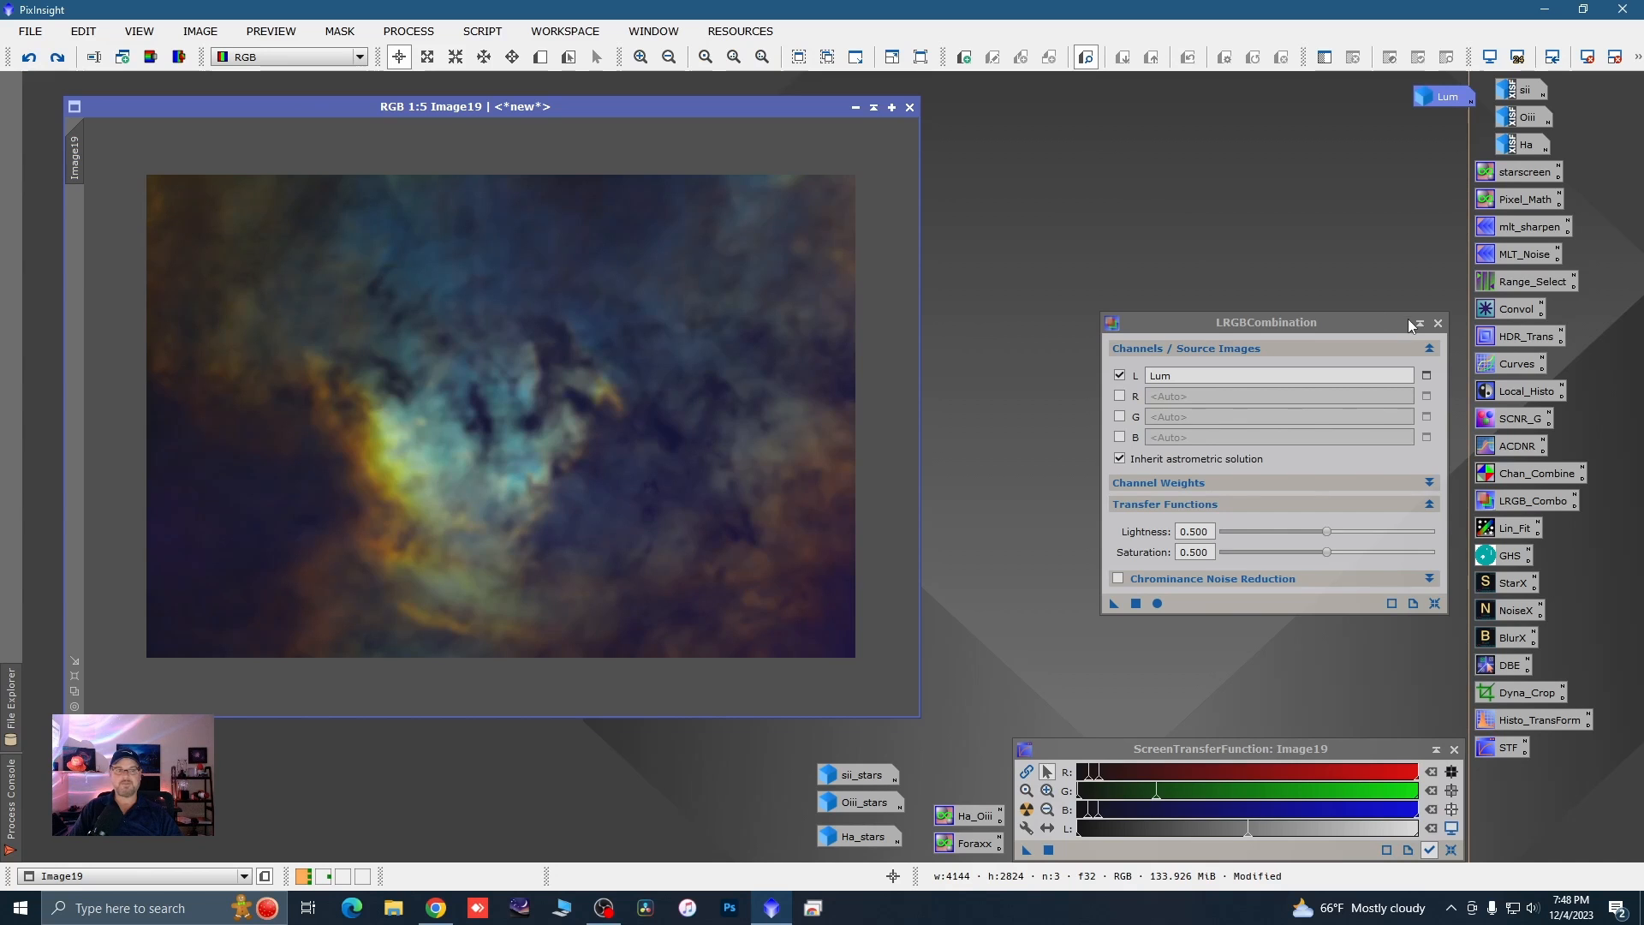
{"action": "left_click", "coordinate": [1439, 324]}
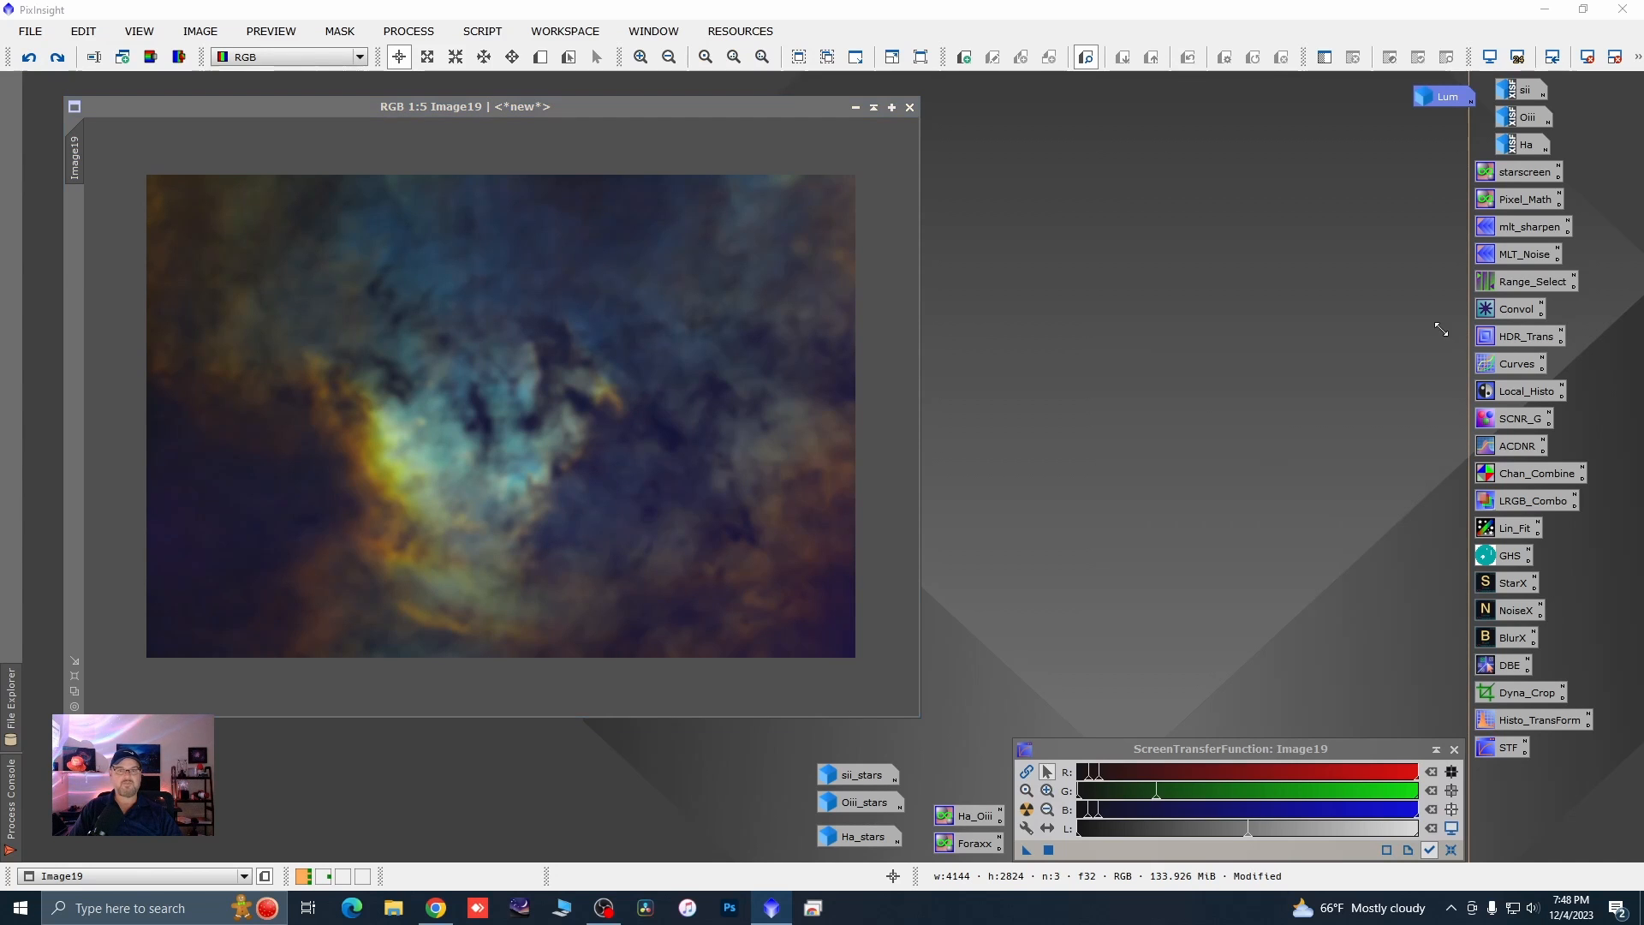
- Minimise Image19 and open the Lum image from its icon
{"action": "left_click", "coordinate": [857, 109]}
{"action": "double_click", "coordinate": [1449, 102]}
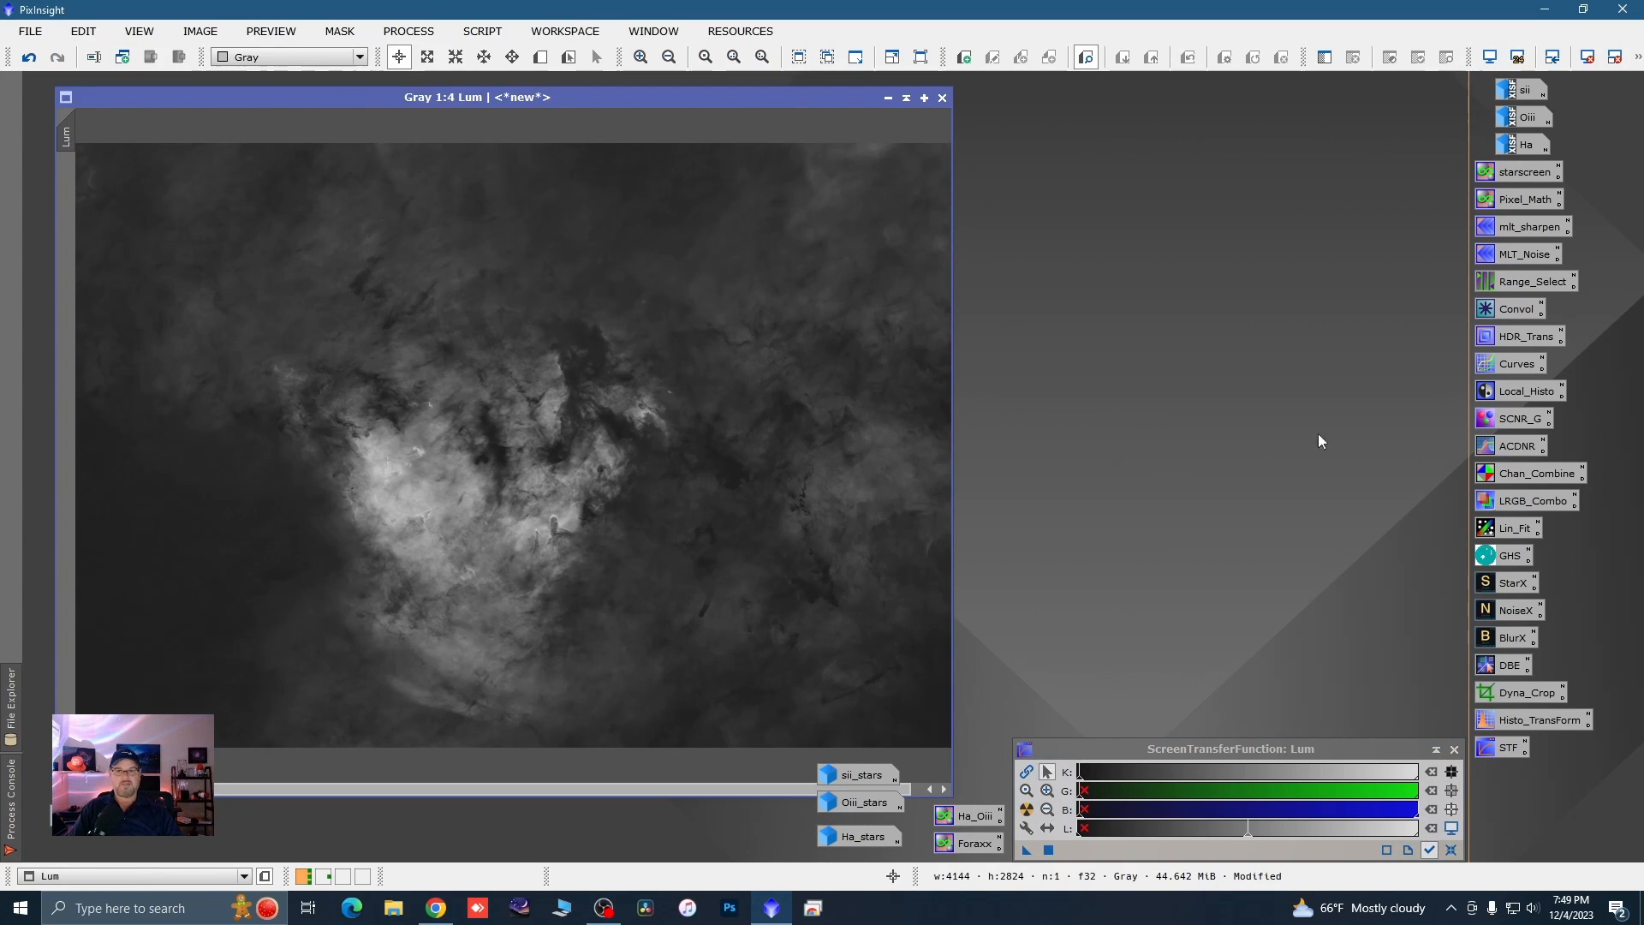
{"action": "double_click", "coordinate": [1491, 396]}
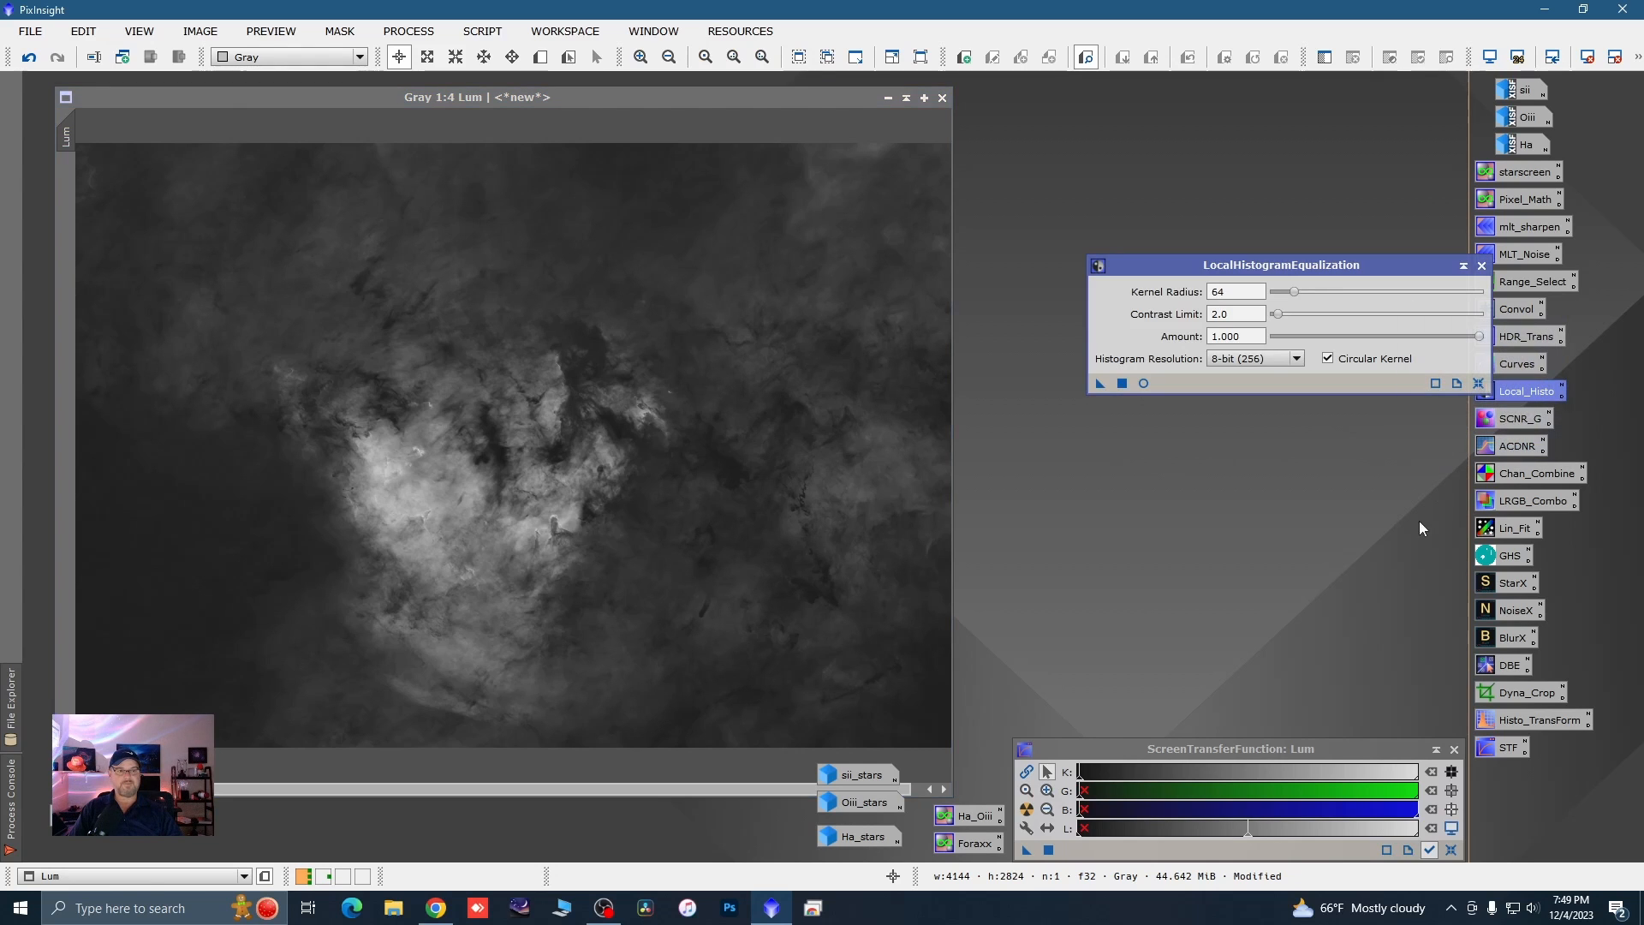
{"action": "left_click", "coordinate": [1482, 266]}
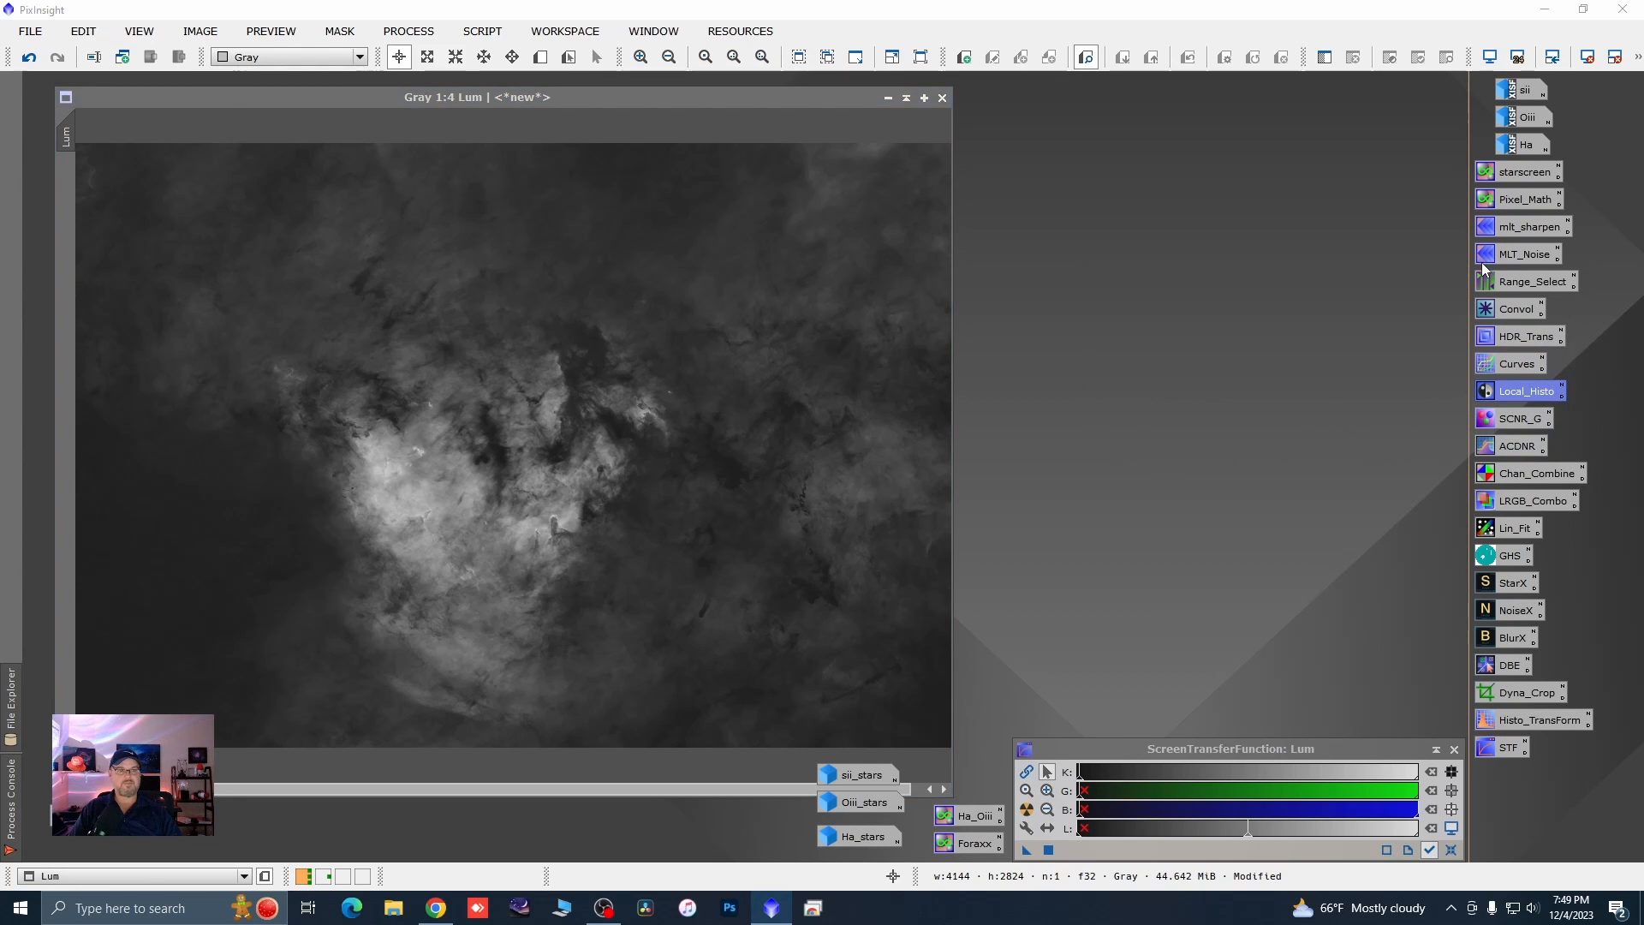
- Apply a previewed CurvesTransformation to Lum with RGB/K points near 0.124/0.124, 0.279/0.317 and 0.625/0.639, and reset the curve
{"action": "double_click", "coordinate": [1511, 367]}
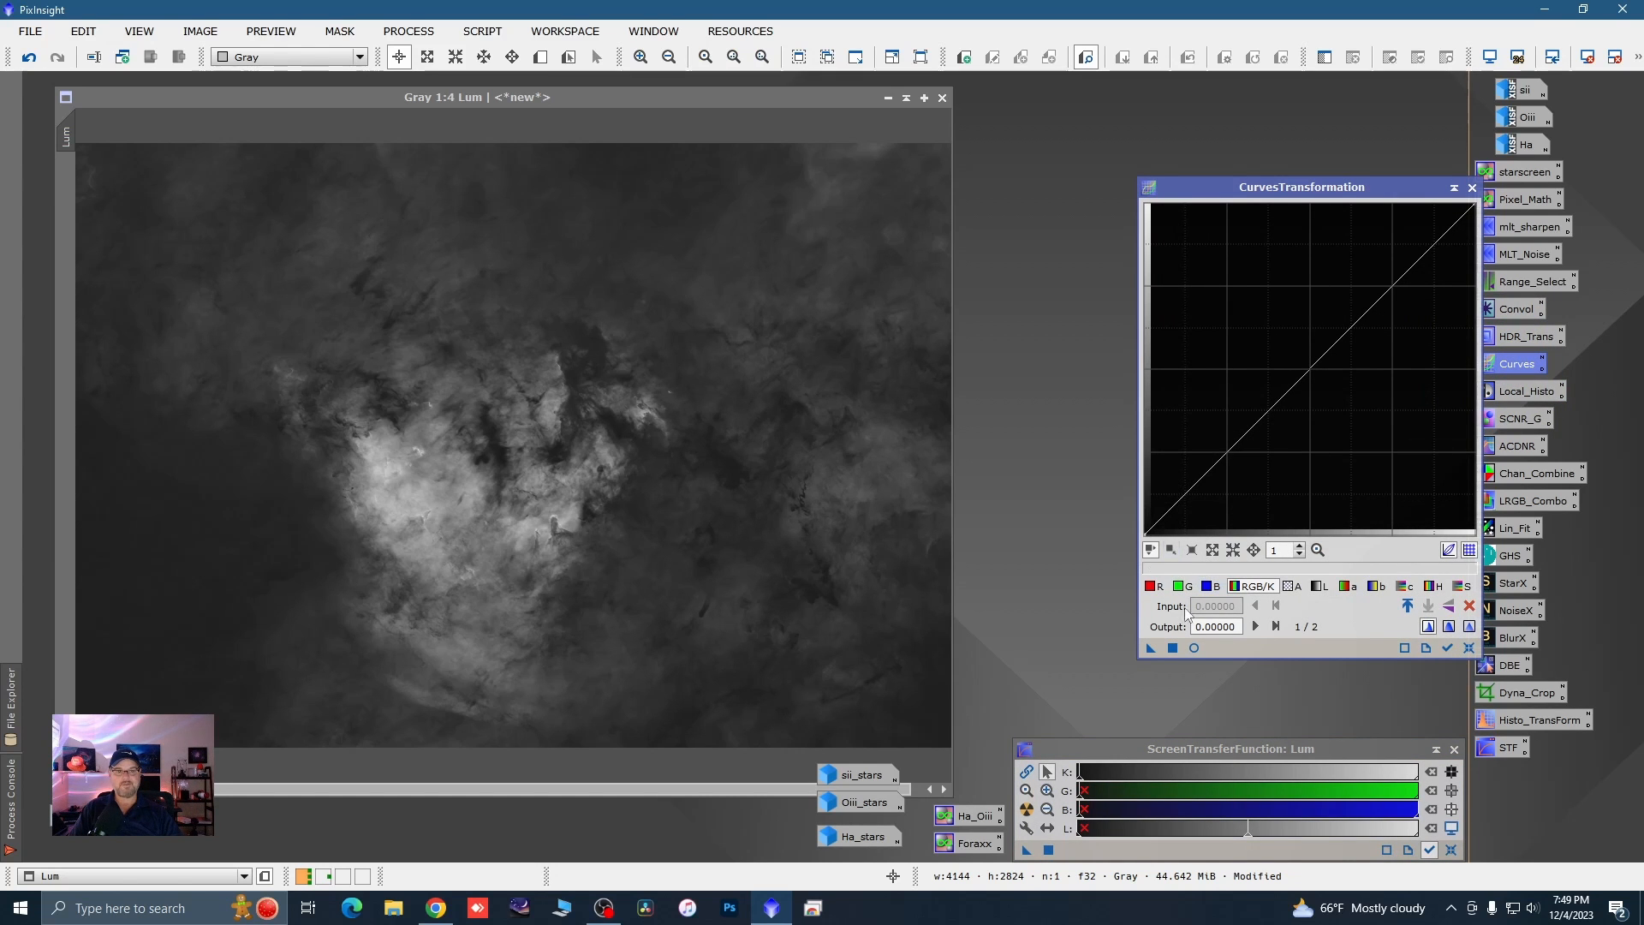
{"action": "left_click", "coordinate": [1196, 648]}
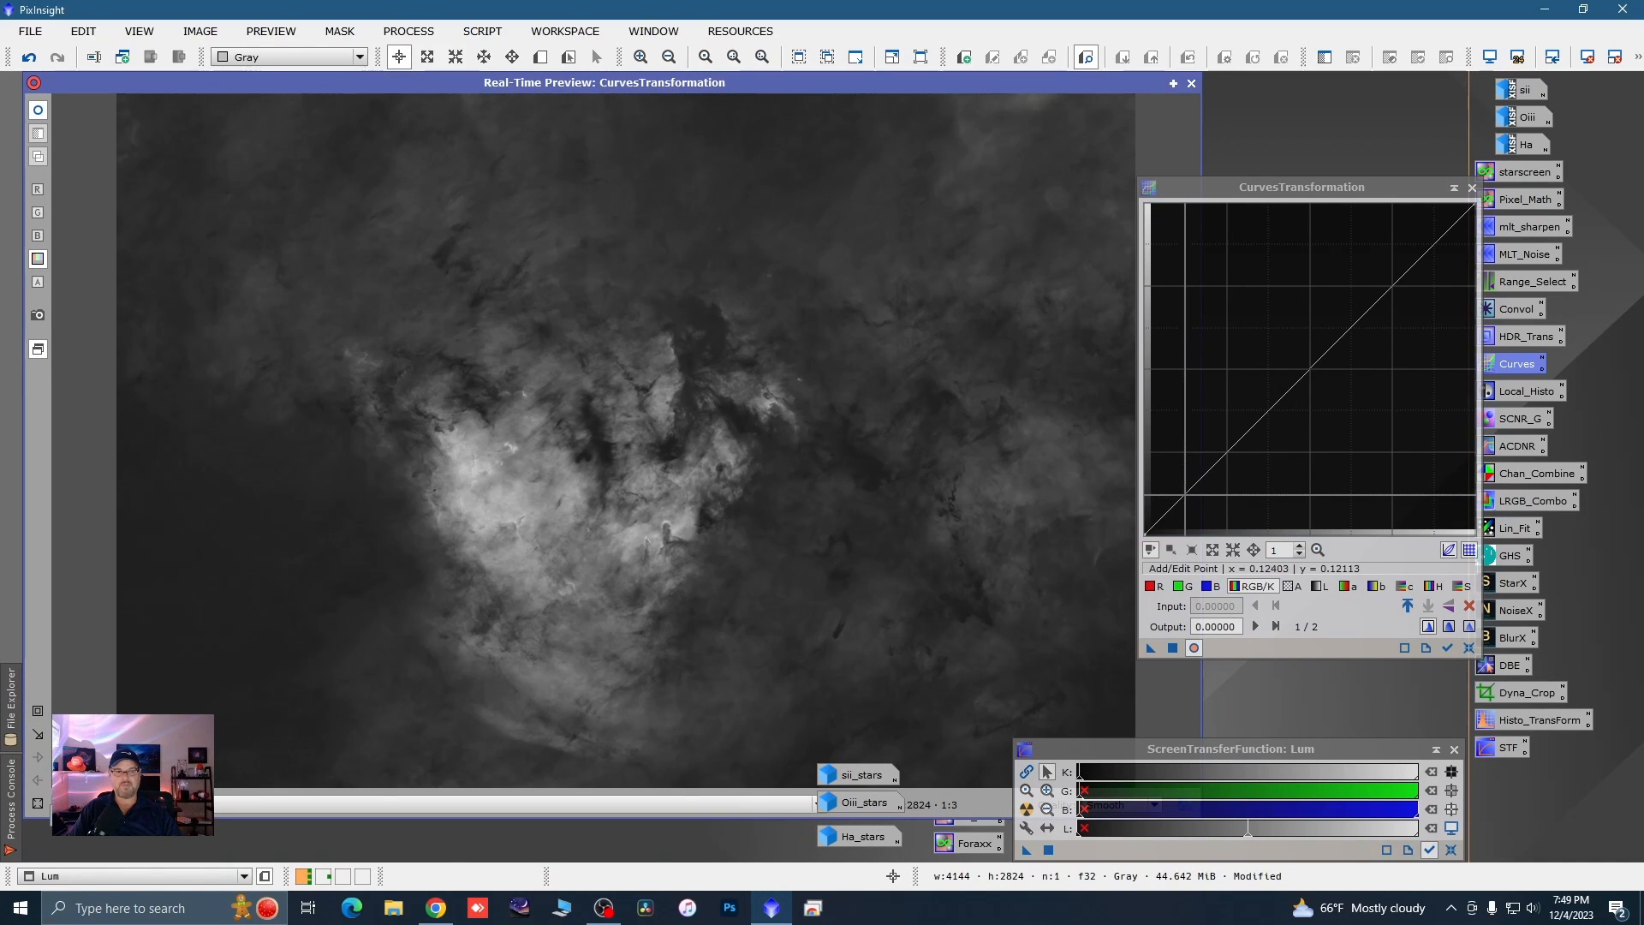
{"action": "left_click", "coordinate": [1185, 493]}
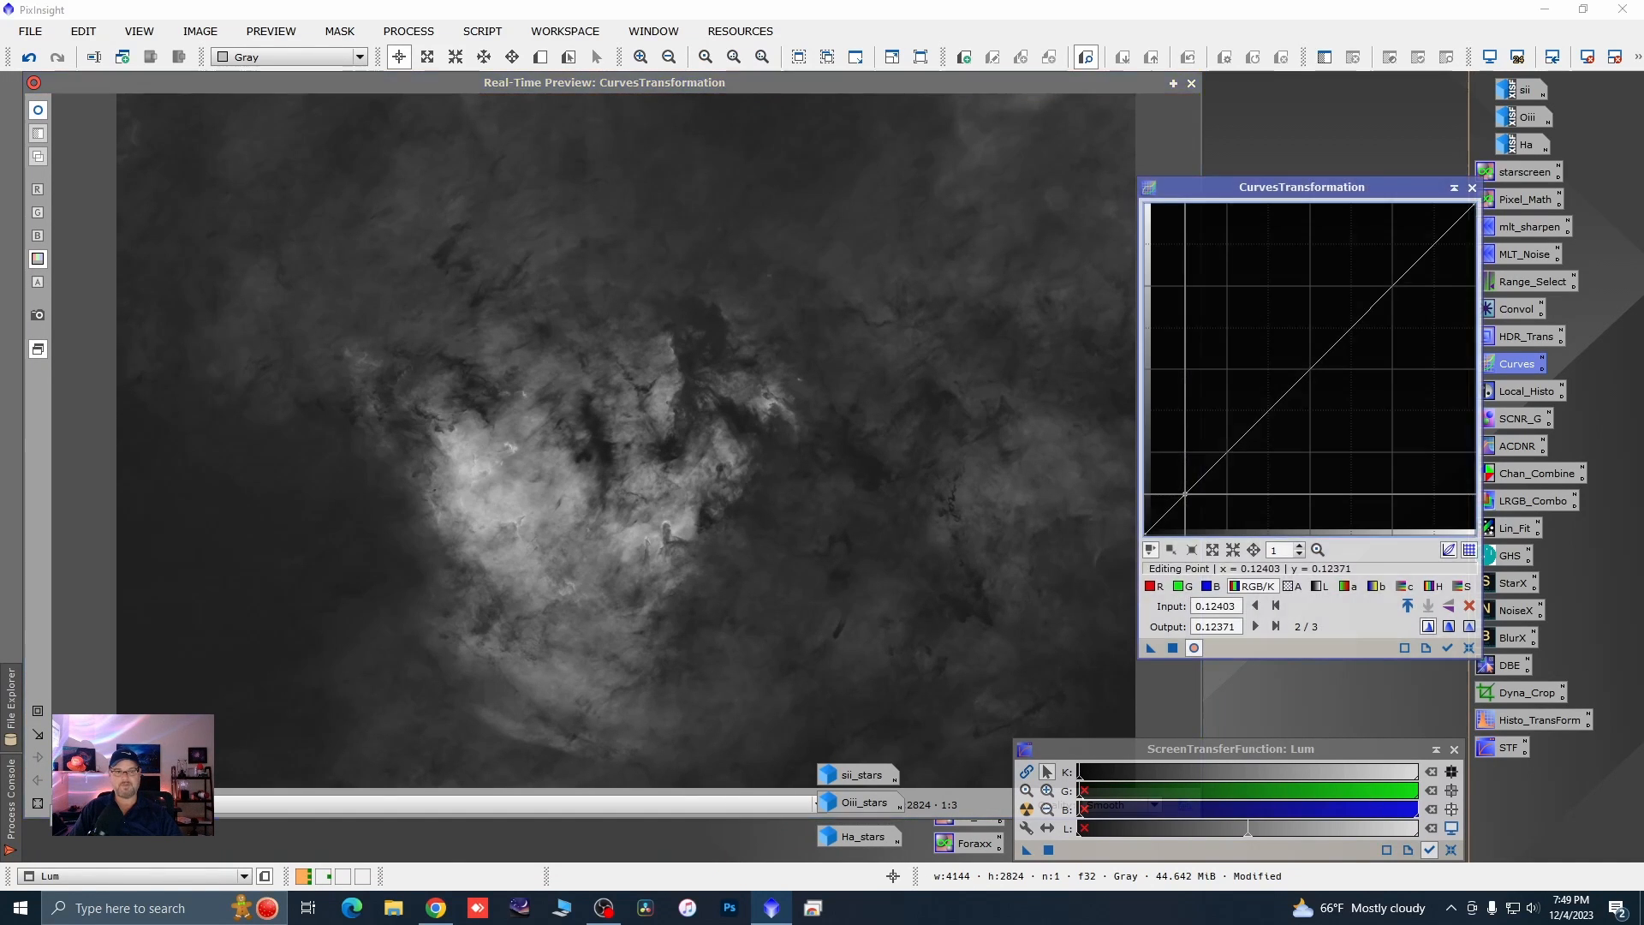
{"action": "left_click_drag", "start_coordinate": [900, 520], "coordinate": [962, 494]}
{"action": "left_click", "coordinate": [1237, 437]}
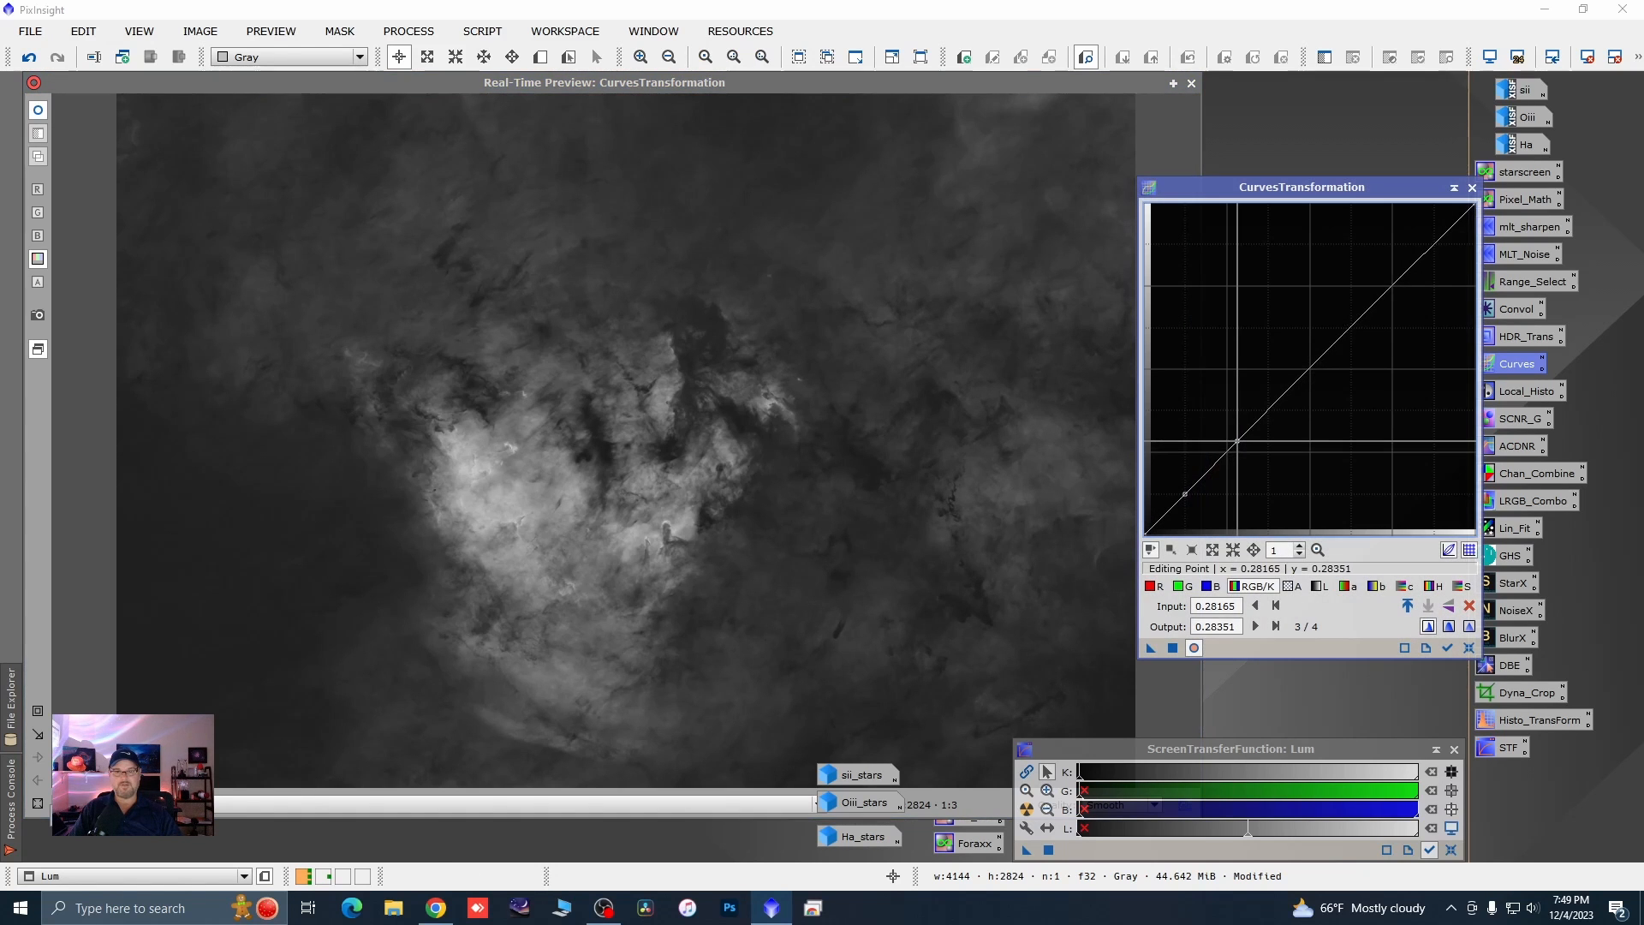
{"action": "left_click_drag", "start_coordinate": [1237, 437], "coordinate": [1237, 429]}
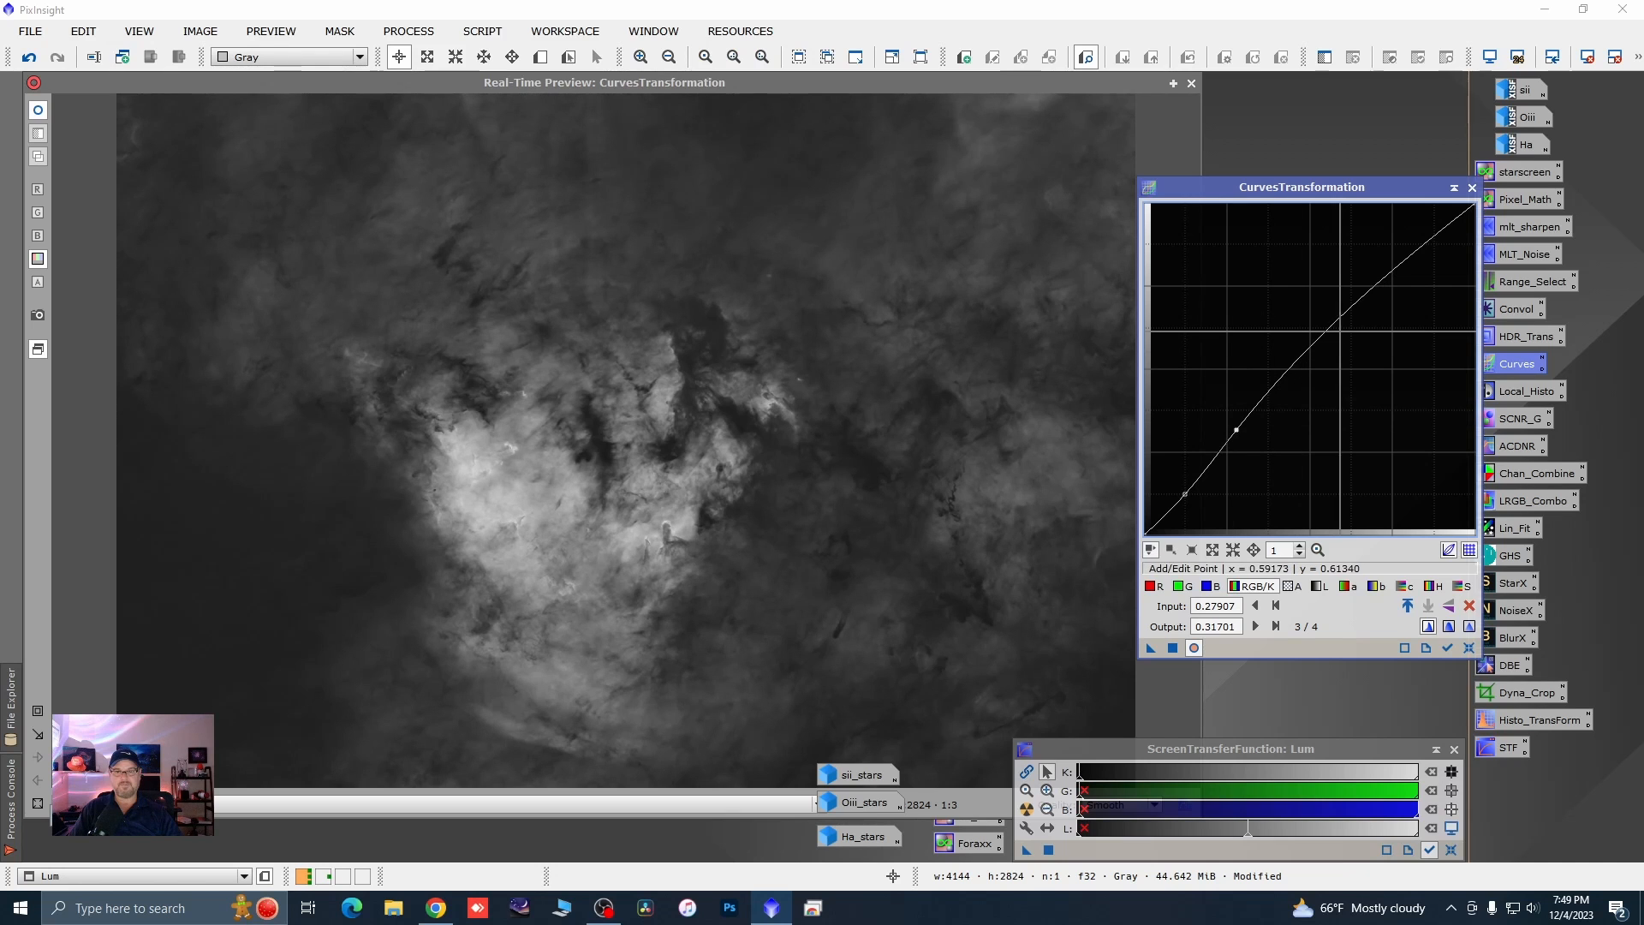
{"action": "left_click_drag", "start_coordinate": [1351, 316], "coordinate": [1352, 321]}
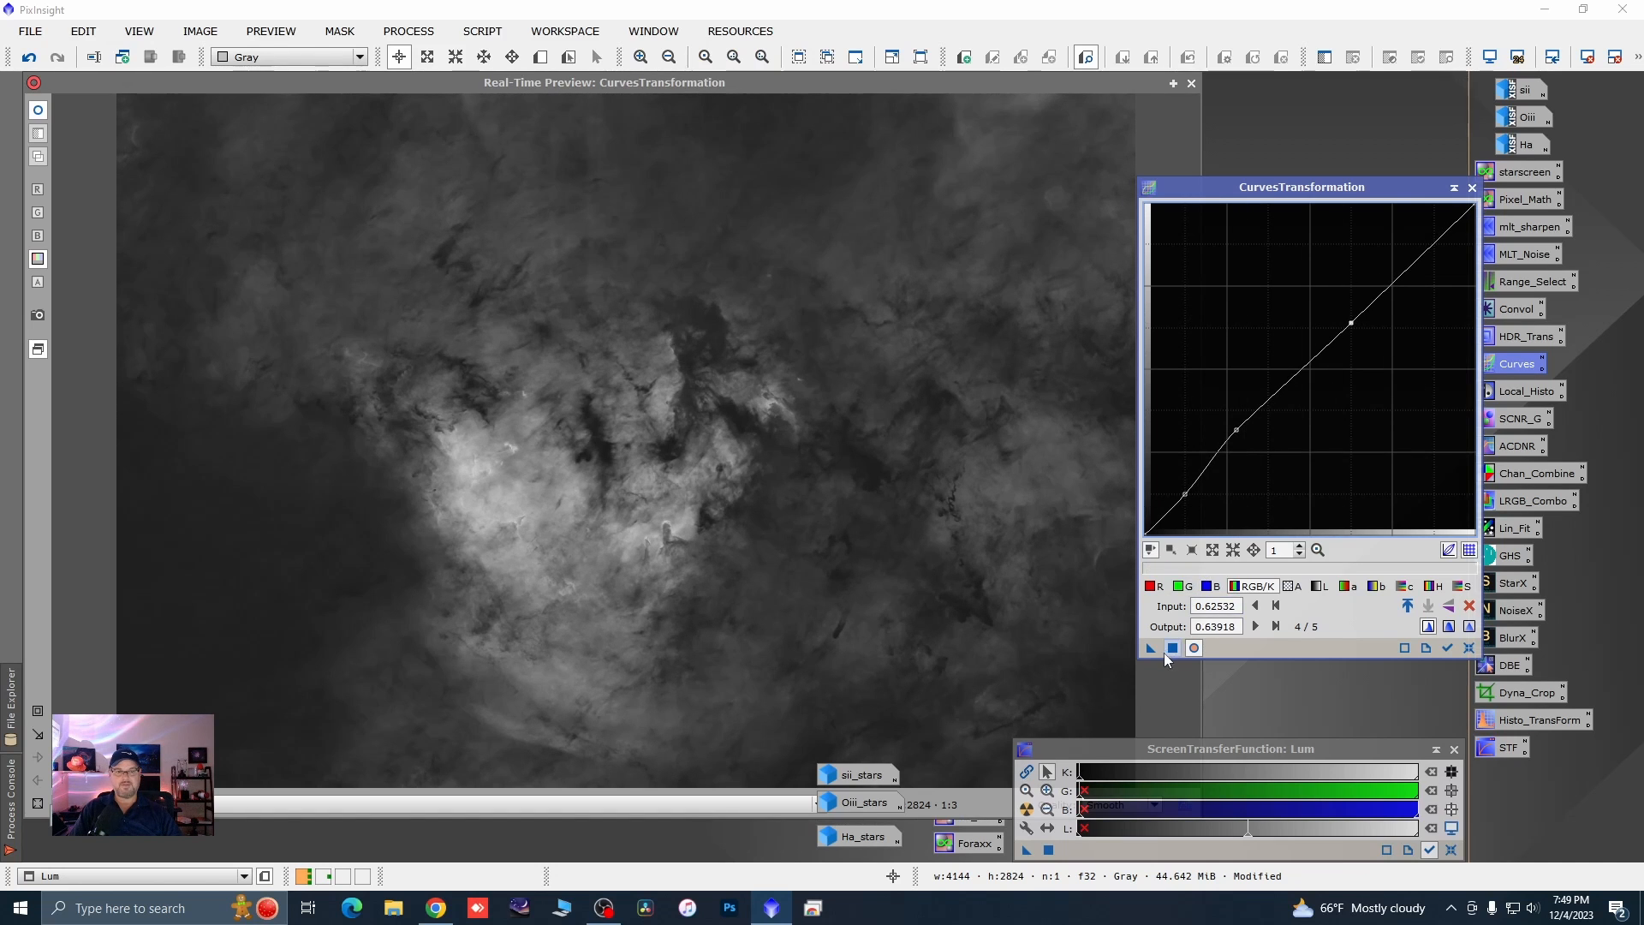
{"action": "left_click_drag", "start_coordinate": [1151, 649], "coordinate": [1244, 588]}
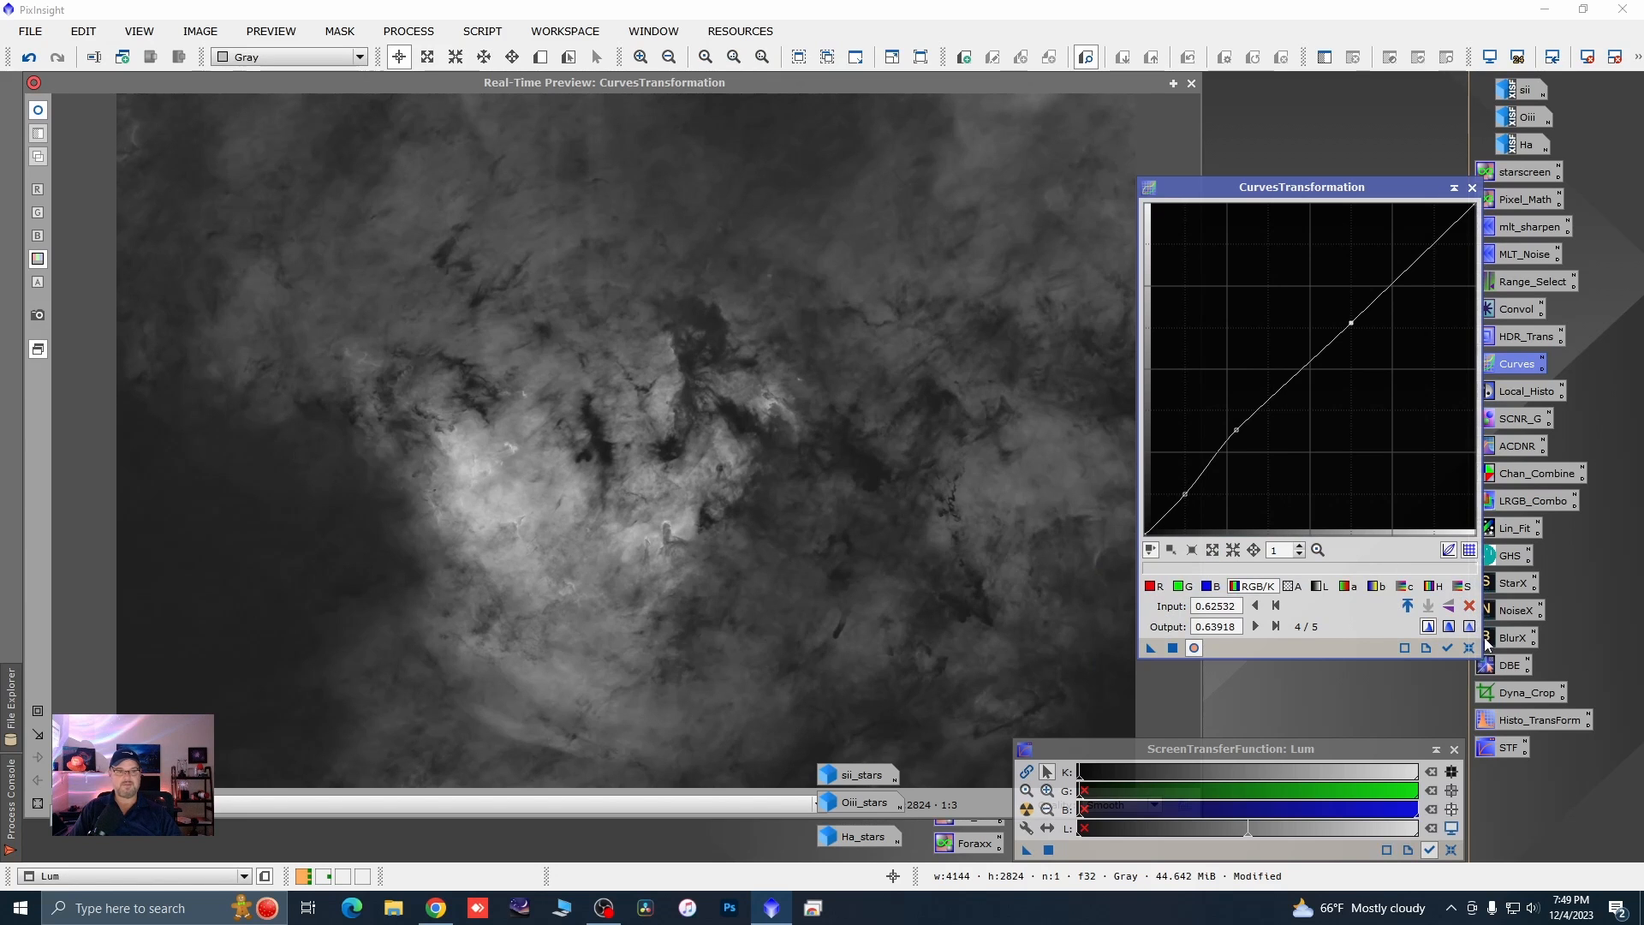
{"action": "left_click", "coordinate": [1470, 649]}
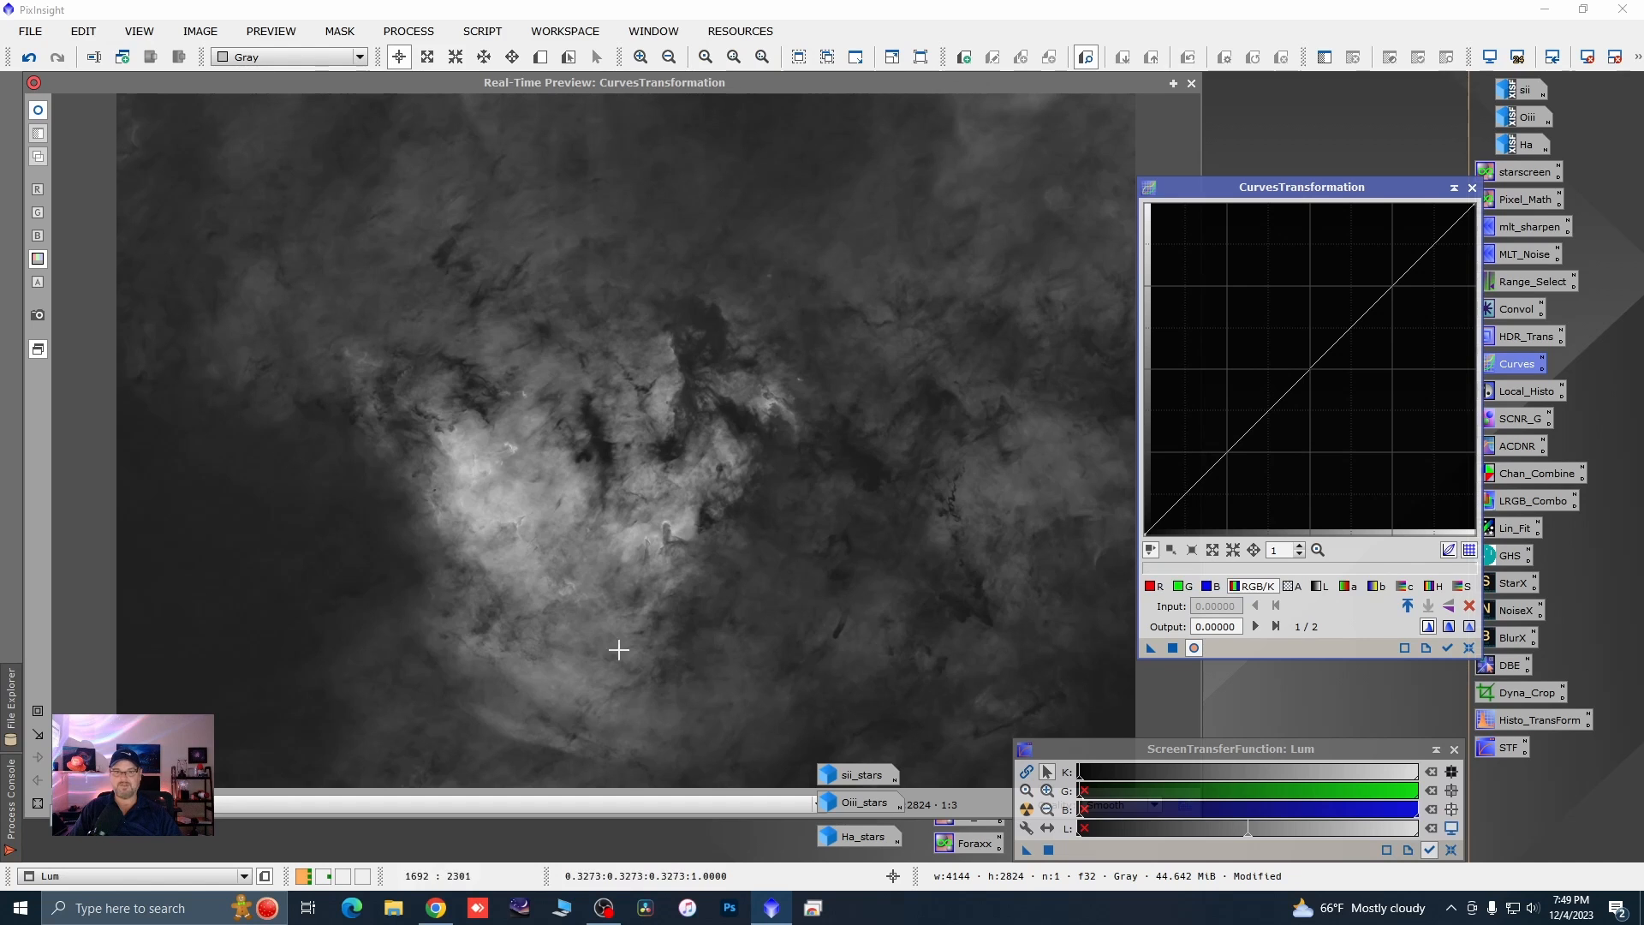
- Apply a second RGB/K curve to Lum with points near 0.078/0.067, 0.209/0.214 and 0.434/0.472, and close the curves and preview windows
{"action": "left_click", "coordinate": [1168, 512]}
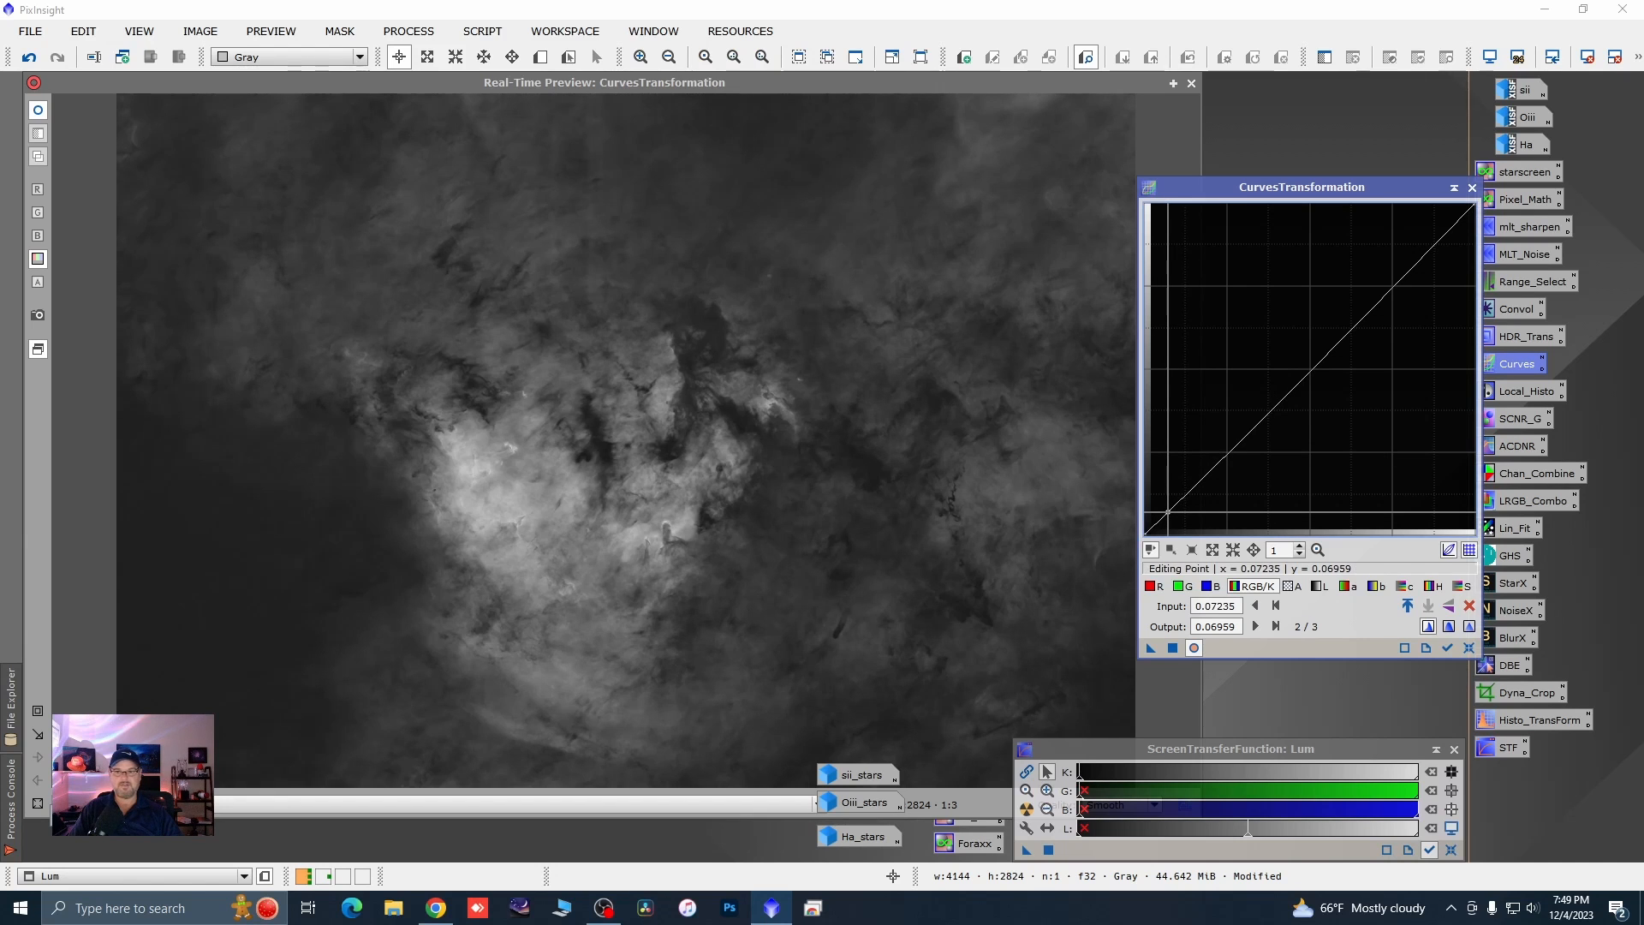
{"action": "left_click_drag", "start_coordinate": [1168, 512], "coordinate": [1170, 512]}
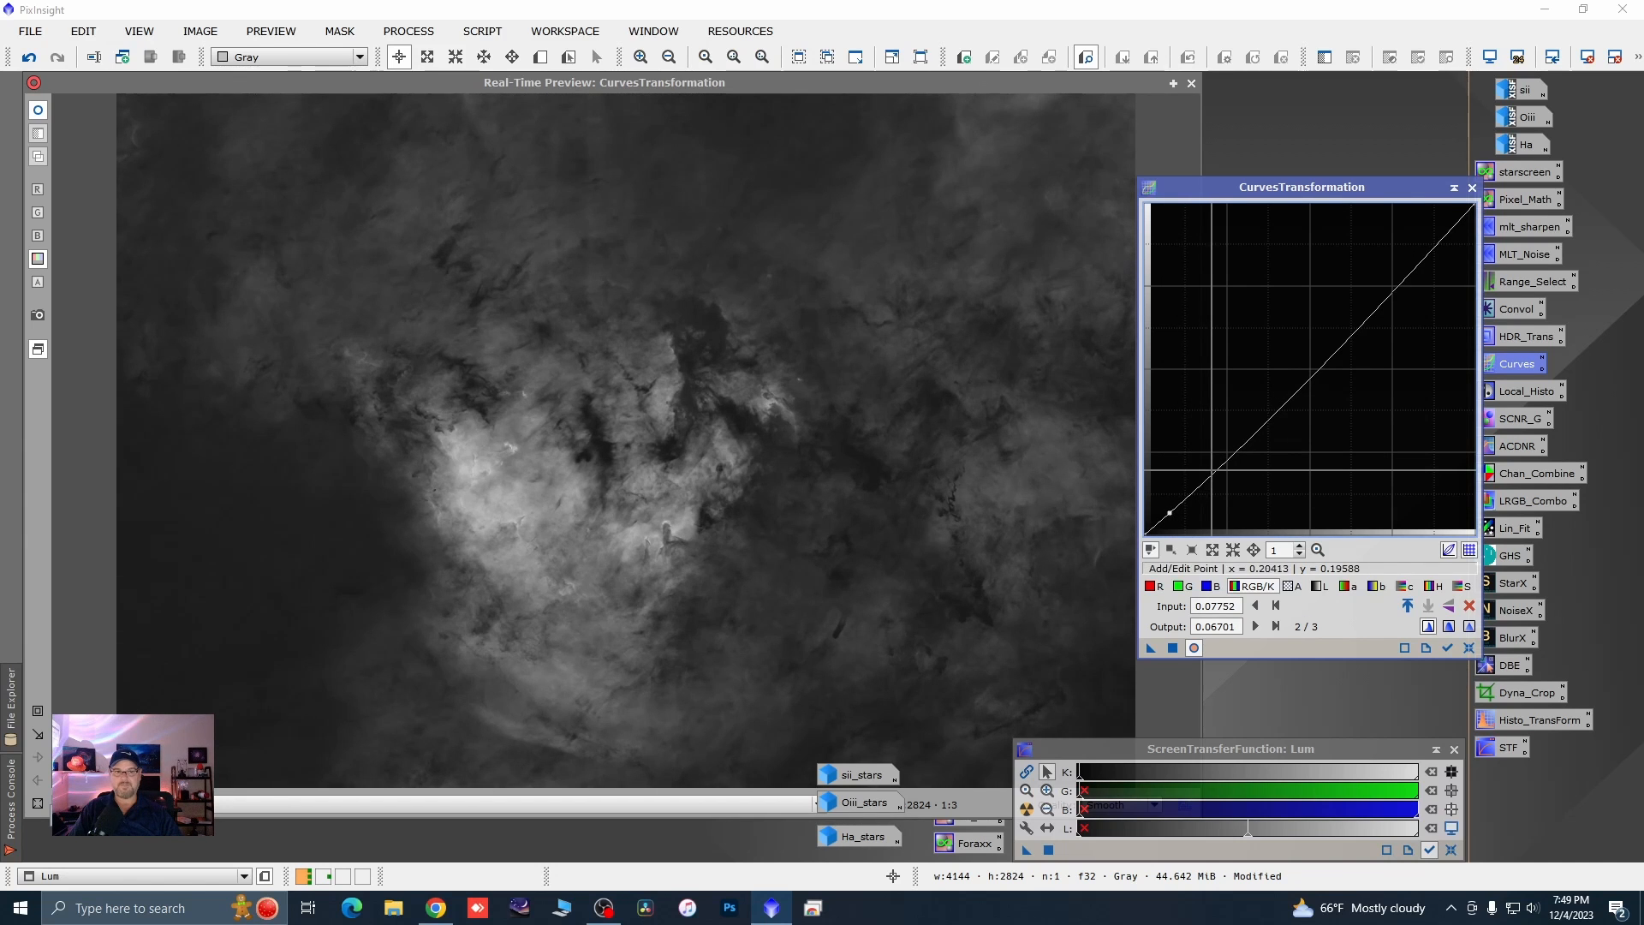
{"action": "left_click", "coordinate": [1213, 464]}
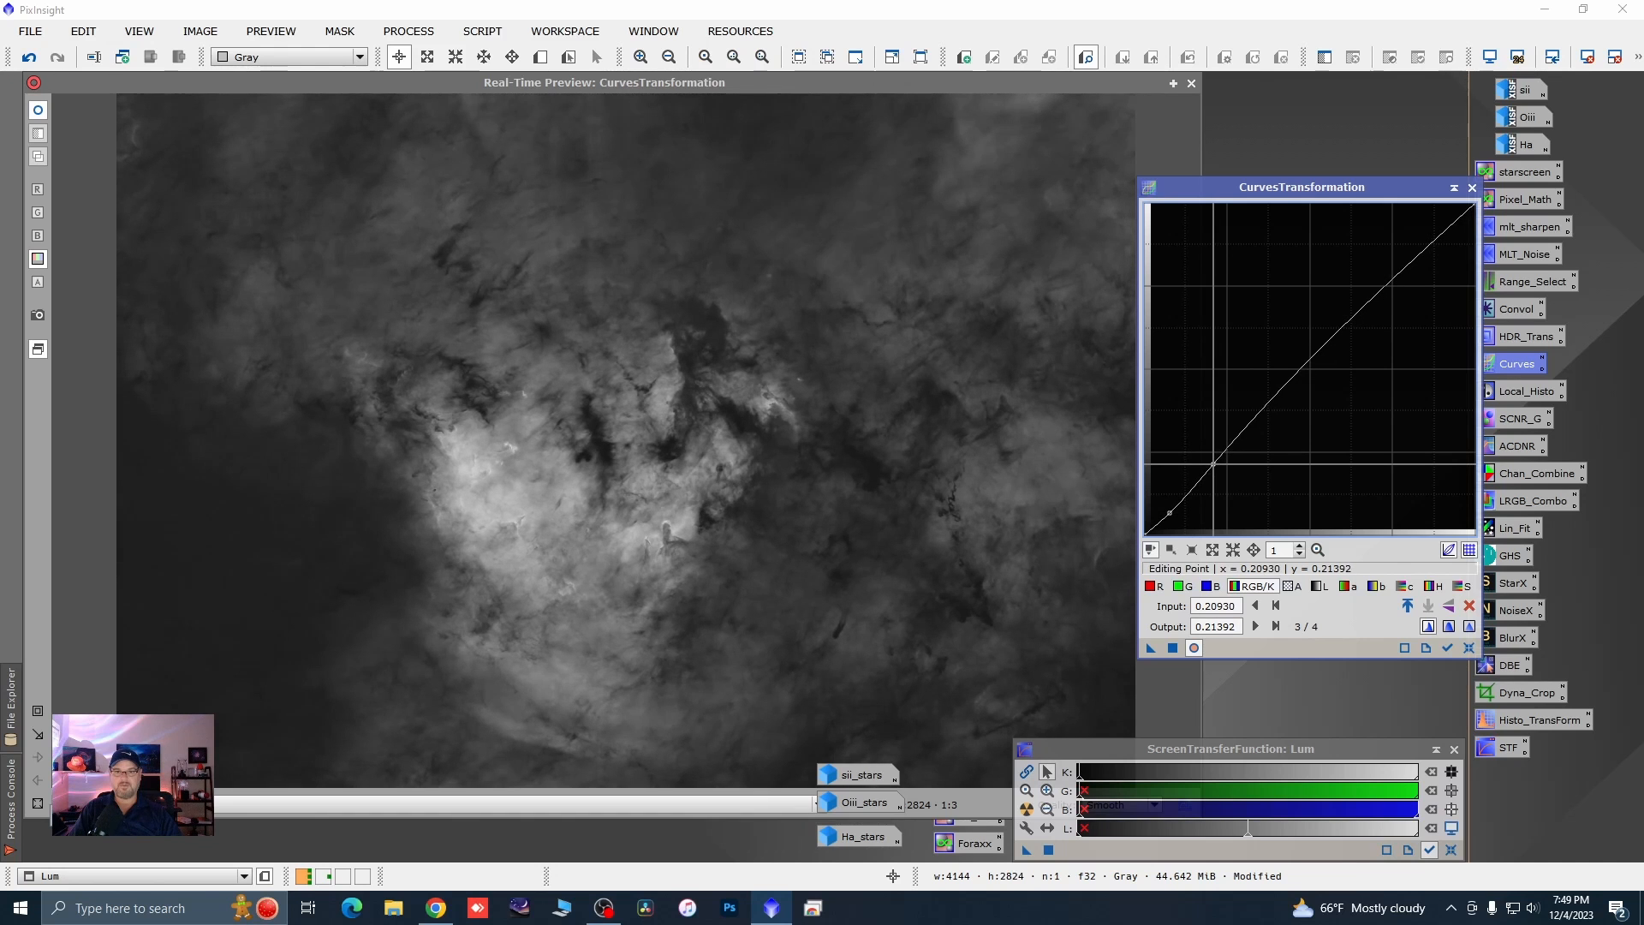
{"action": "left_click_drag", "start_coordinate": [1289, 388], "coordinate": [1288, 378]}
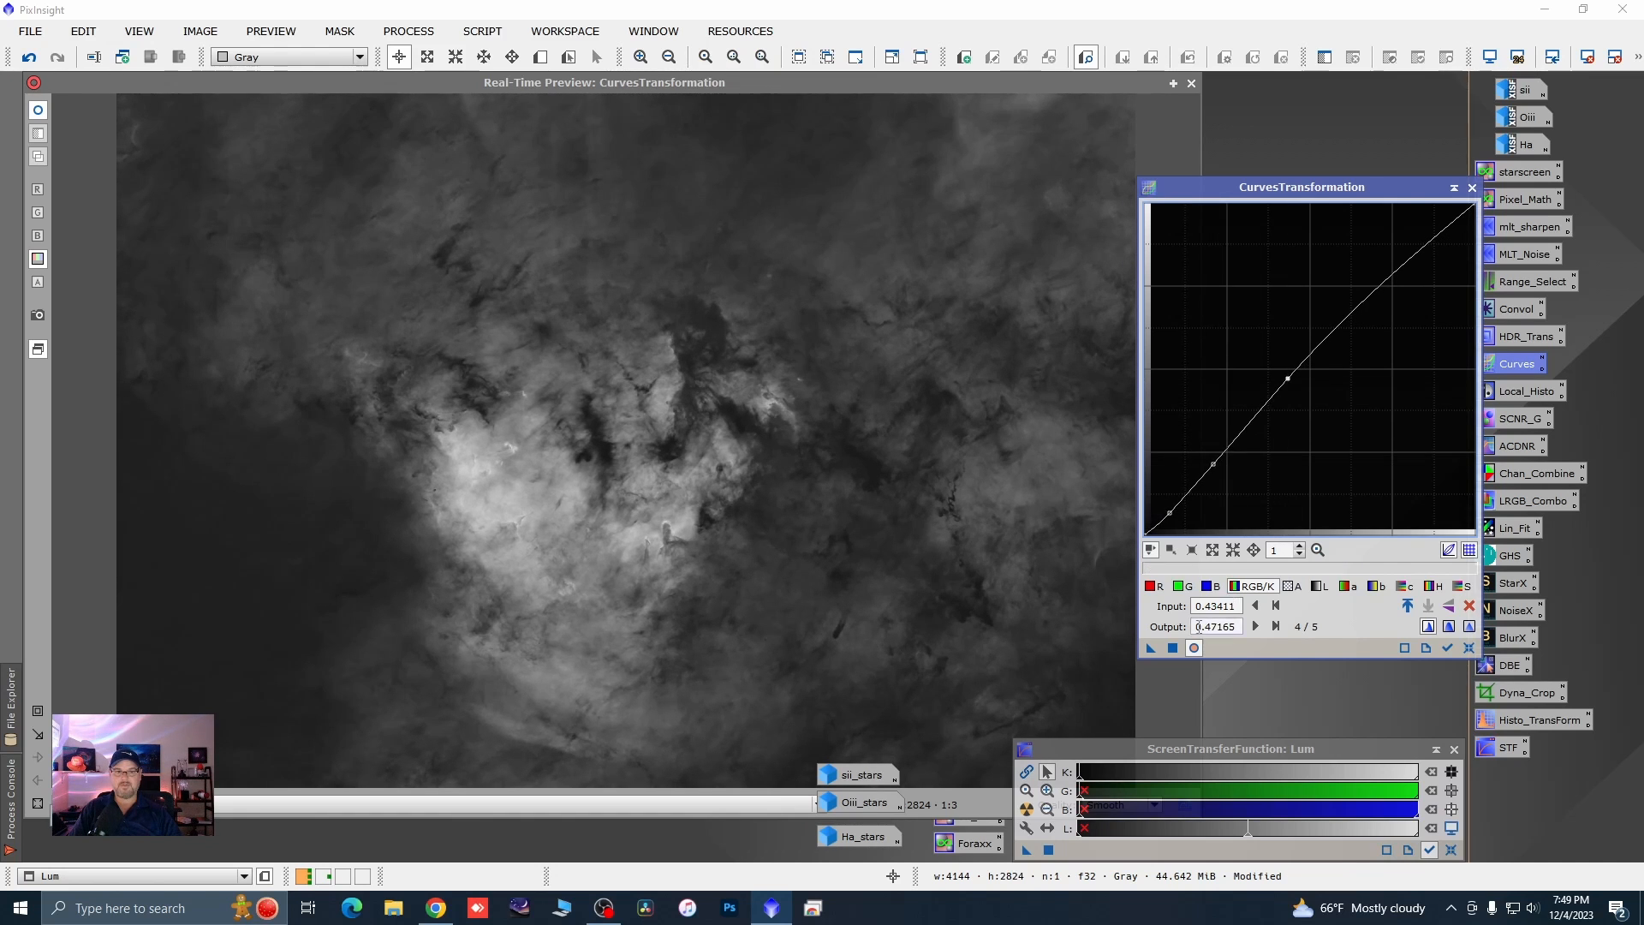
{"action": "left_click", "coordinate": [1174, 650]}
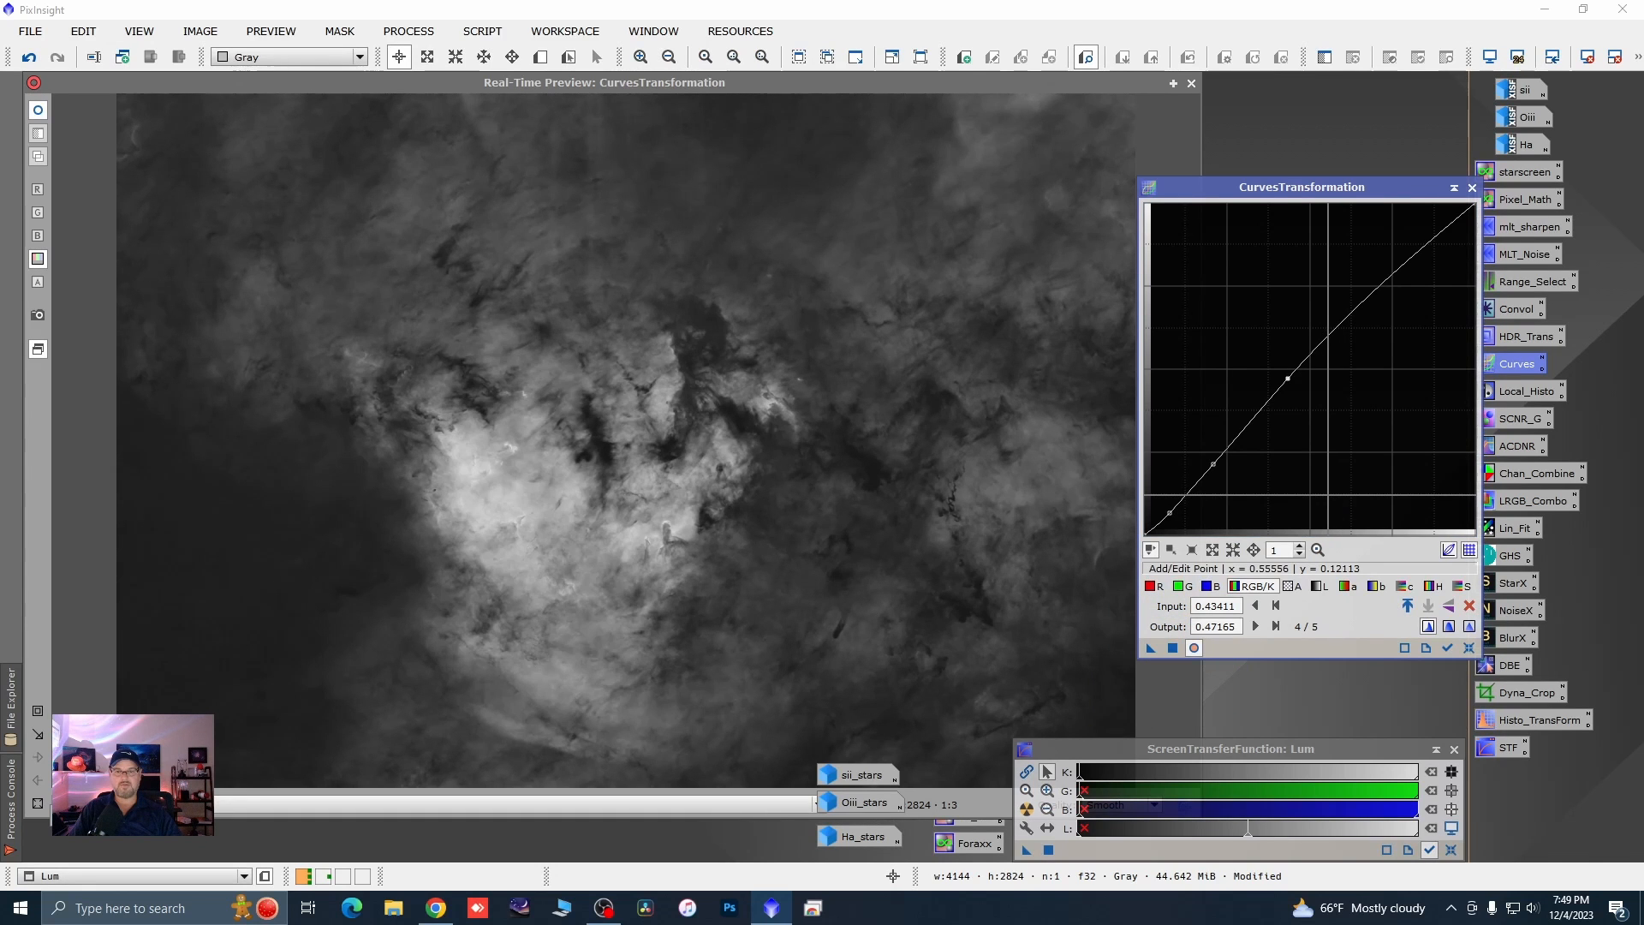
{"action": "left_click", "coordinate": [1470, 648]}
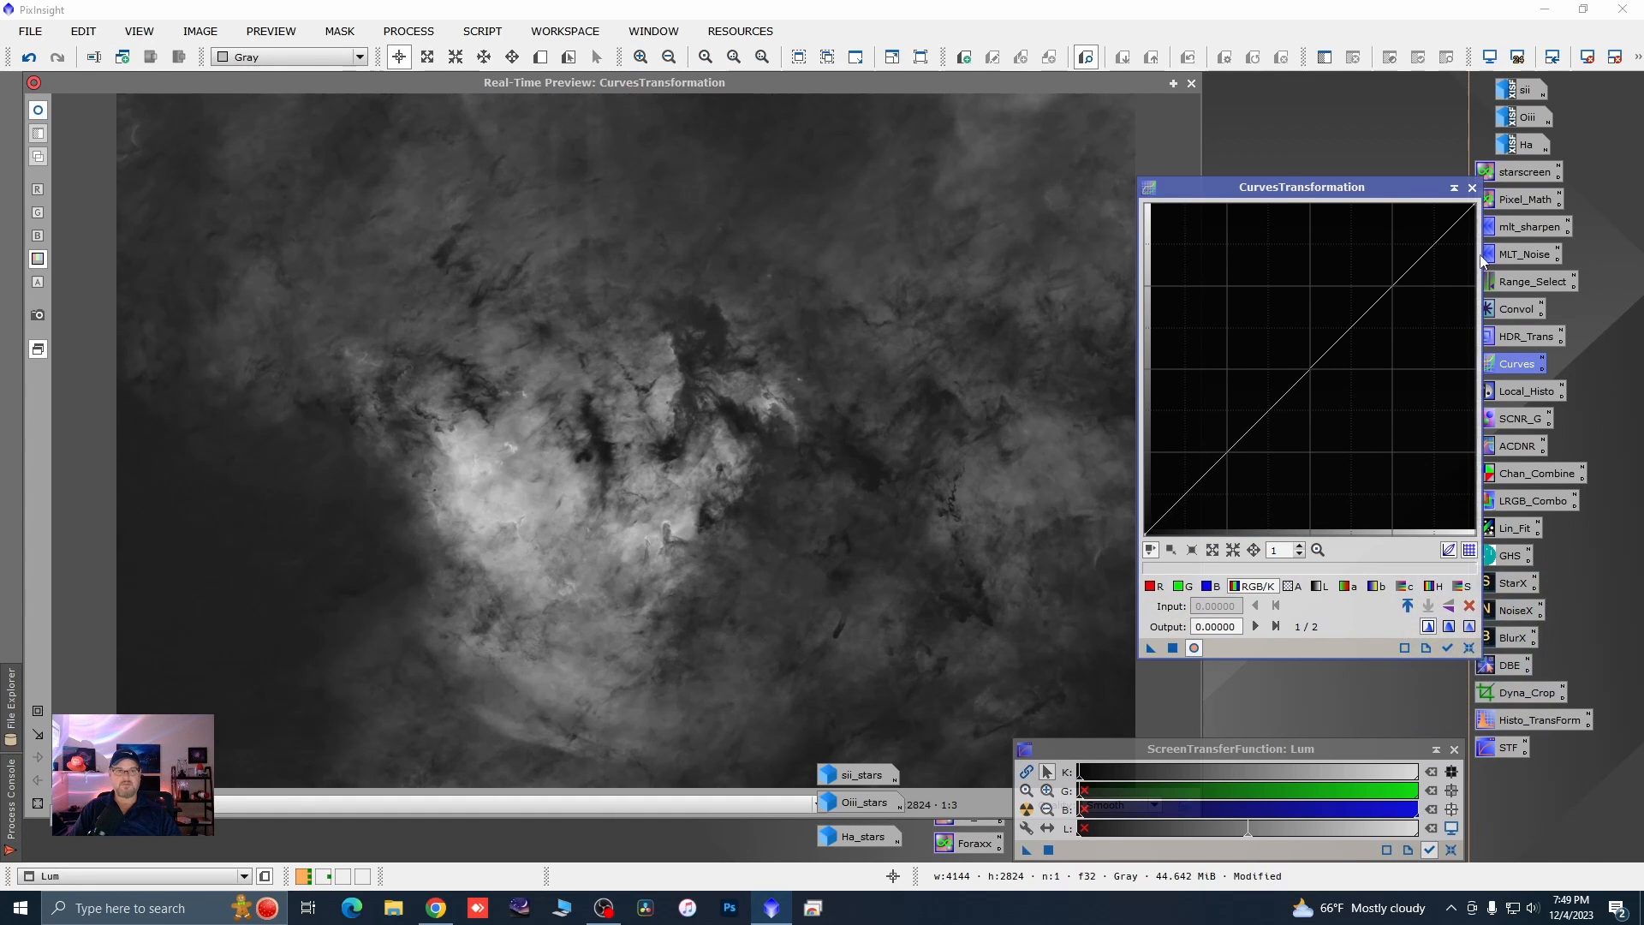
{"action": "left_click", "coordinate": [1472, 187]}
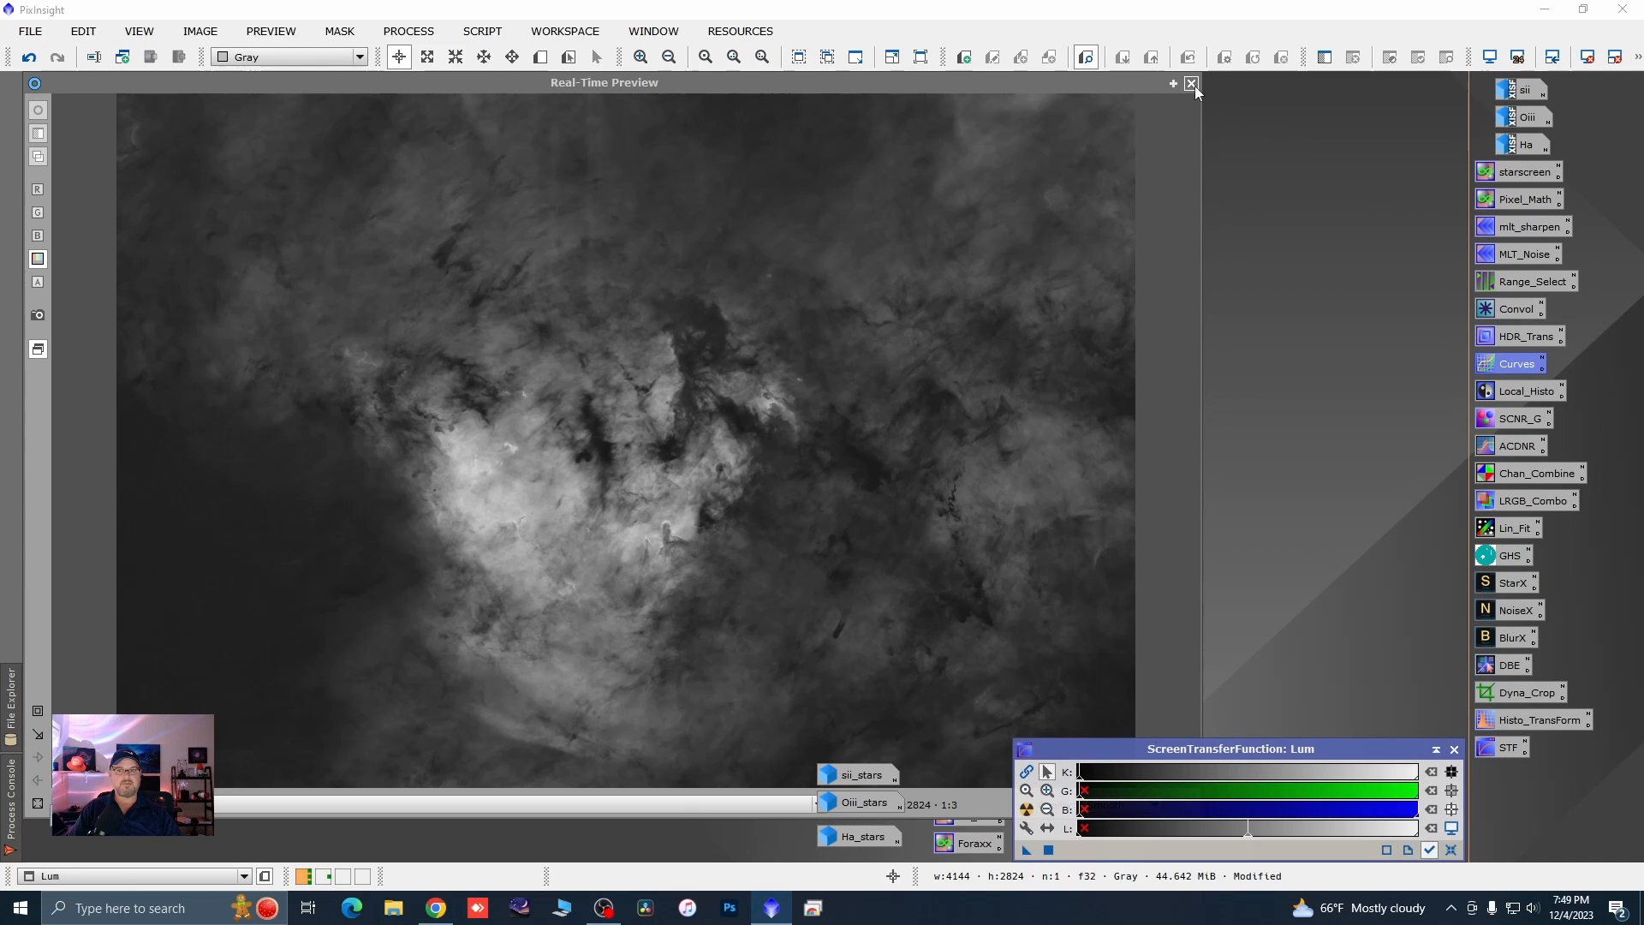
{"action": "left_click", "coordinate": [1191, 83]}
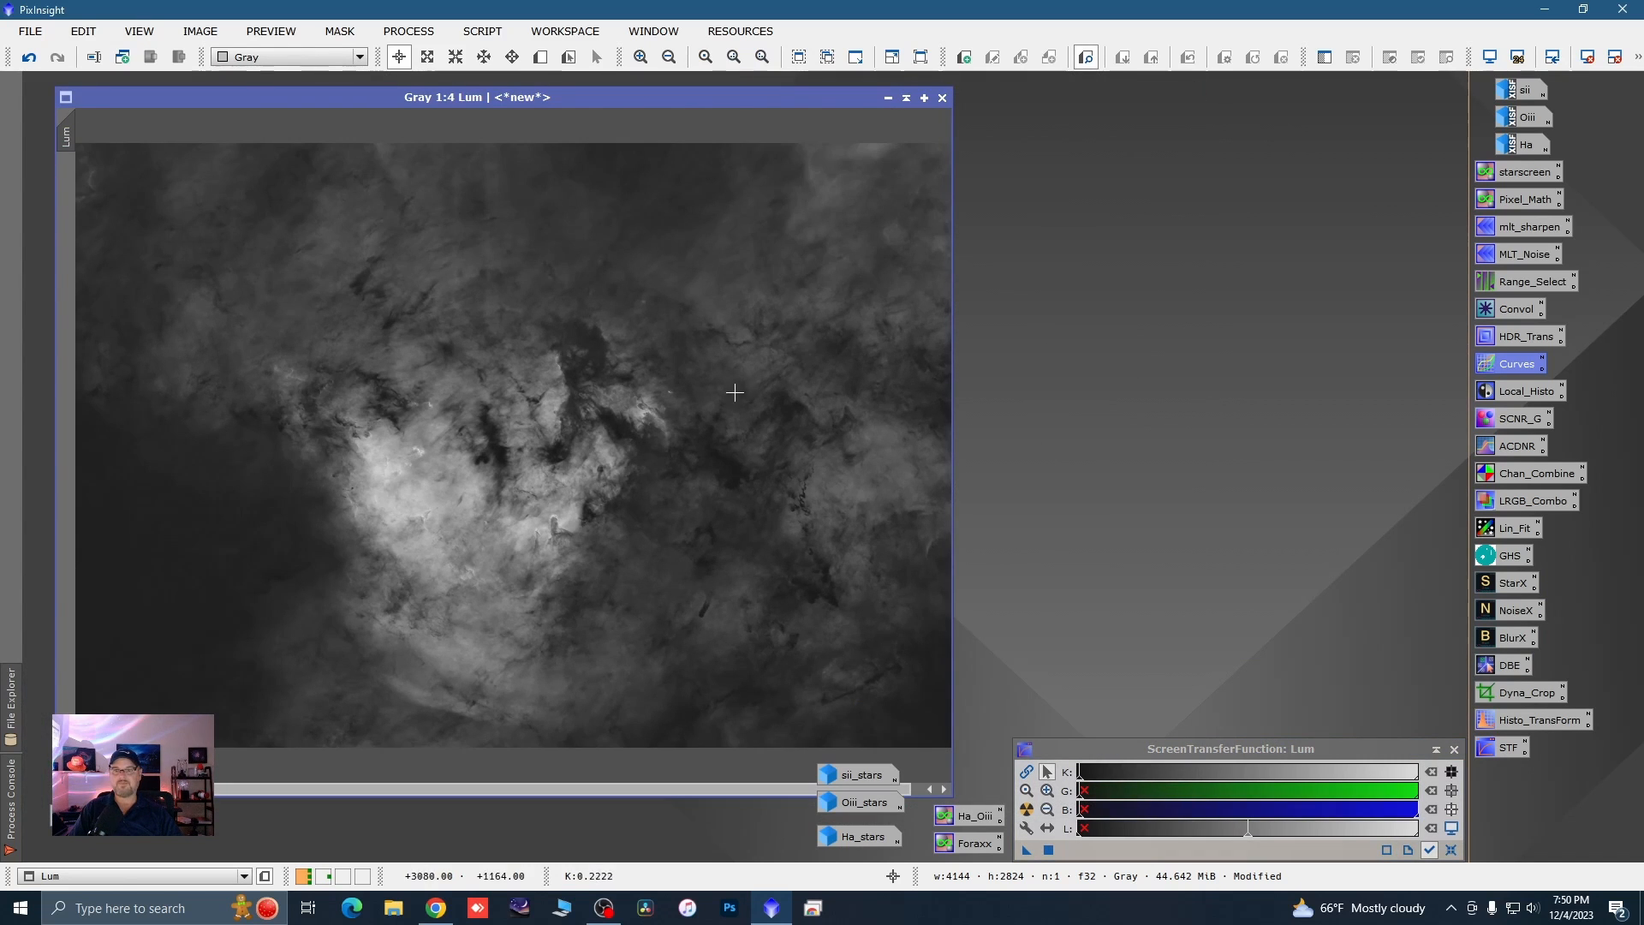
- Swap Lum for Image19 on screen and set LRGBCombination to use Lum as L with the R, G and B channels disabled
{"action": "left_click", "coordinate": [888, 97]}
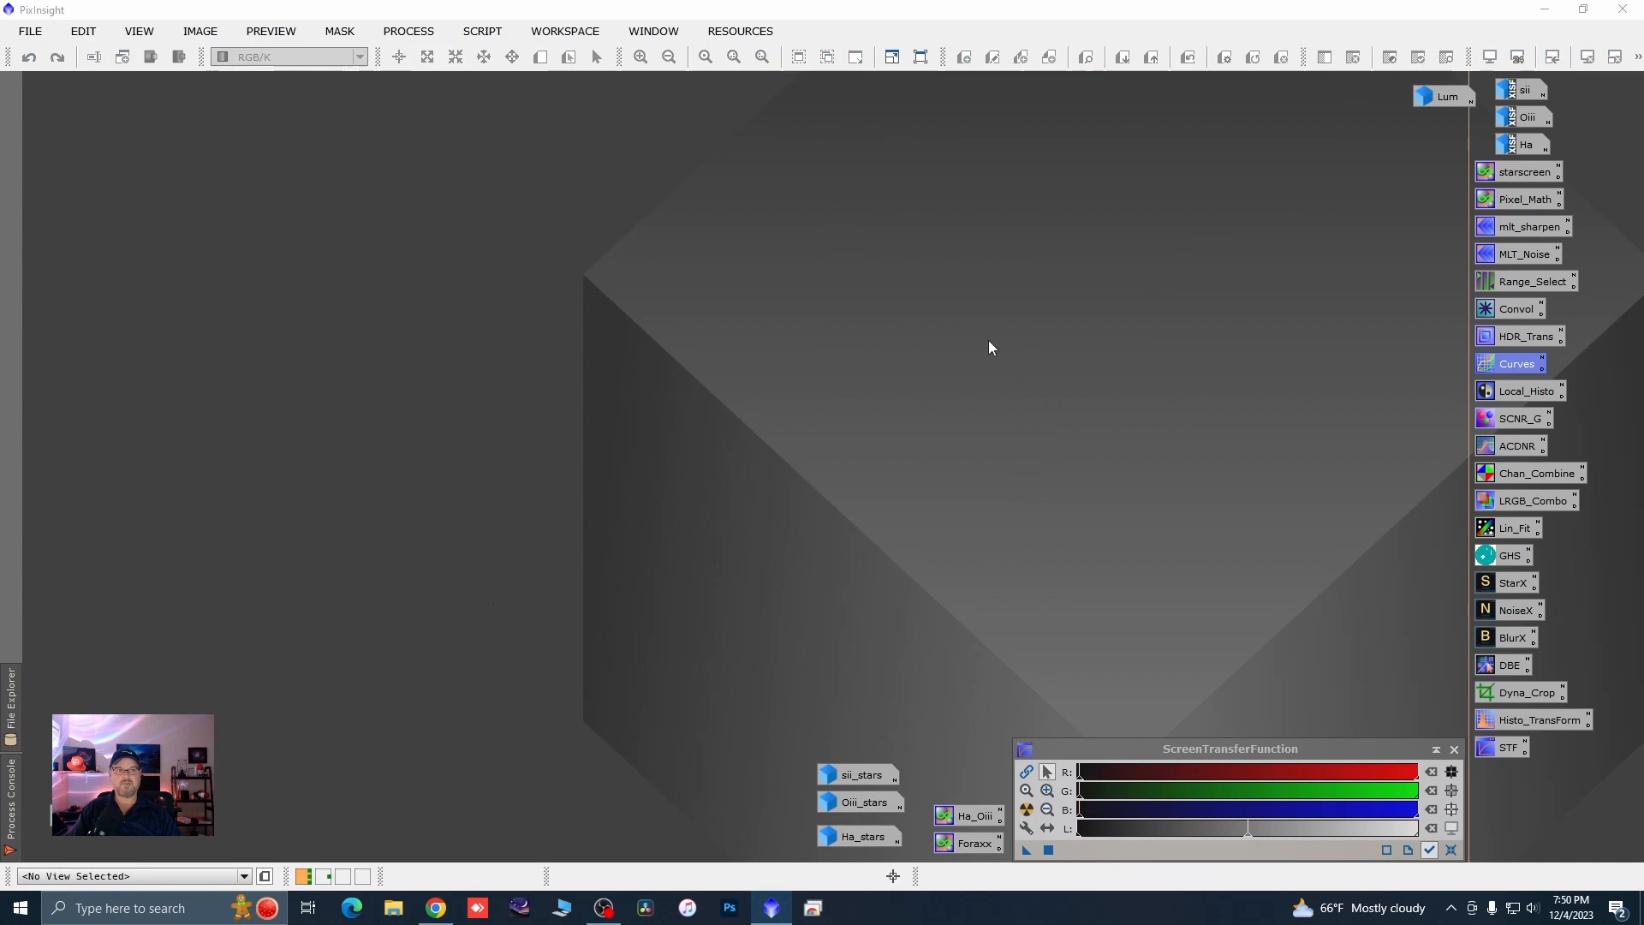
{"action": "double_click", "coordinate": [95, 814]}
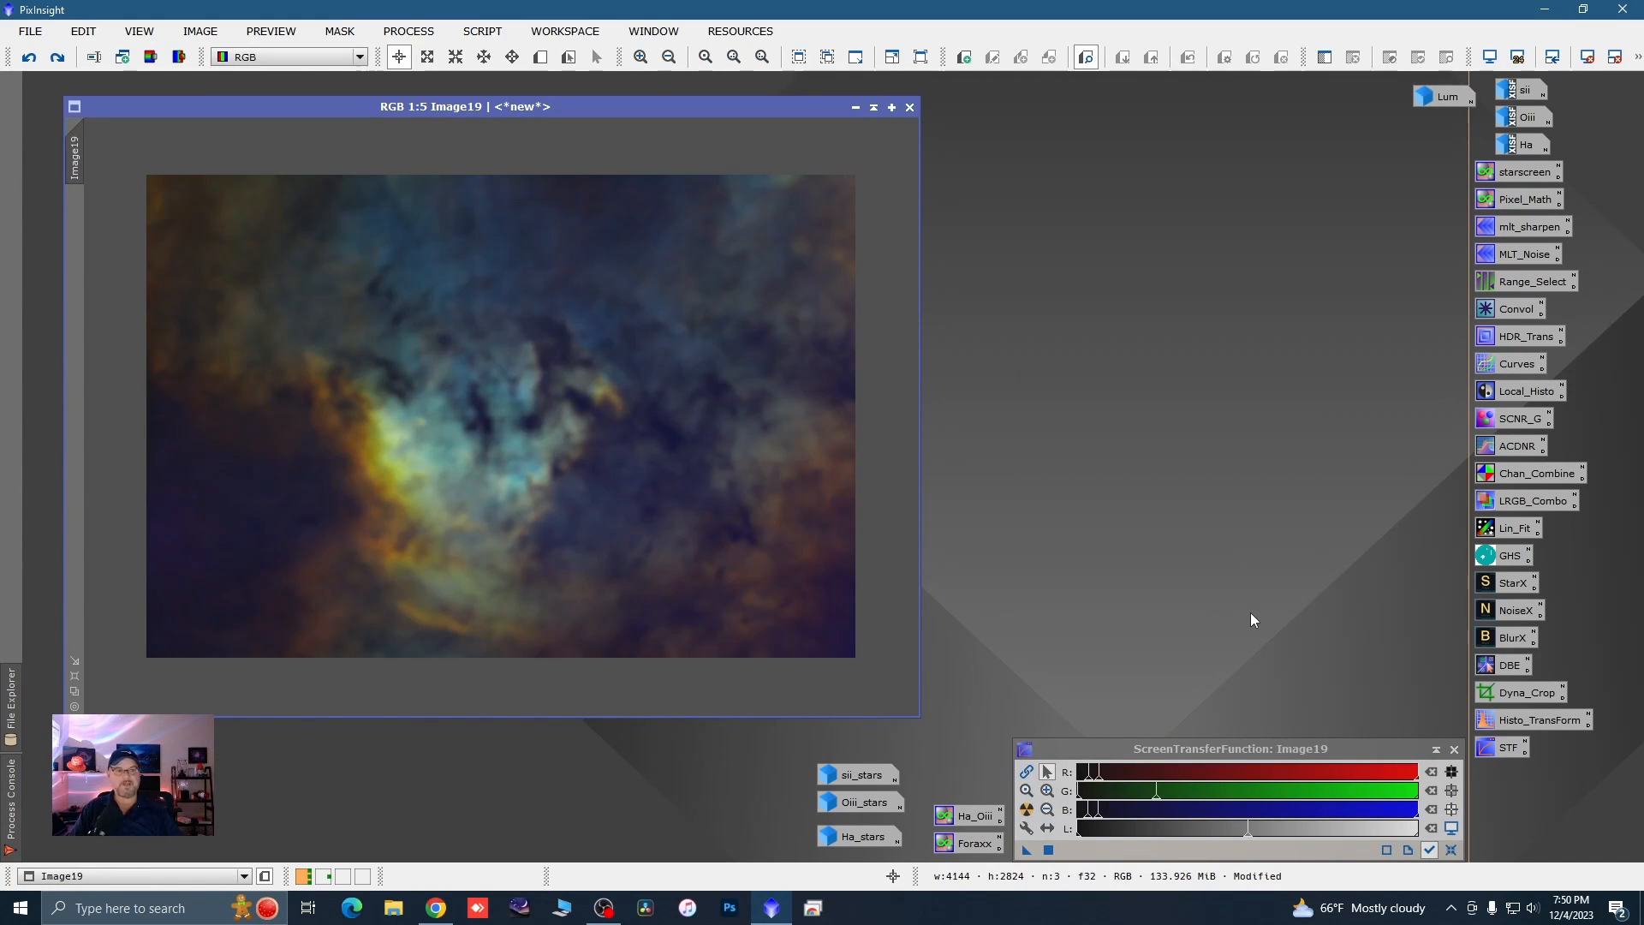
{"action": "double_click", "coordinate": [1511, 503]}
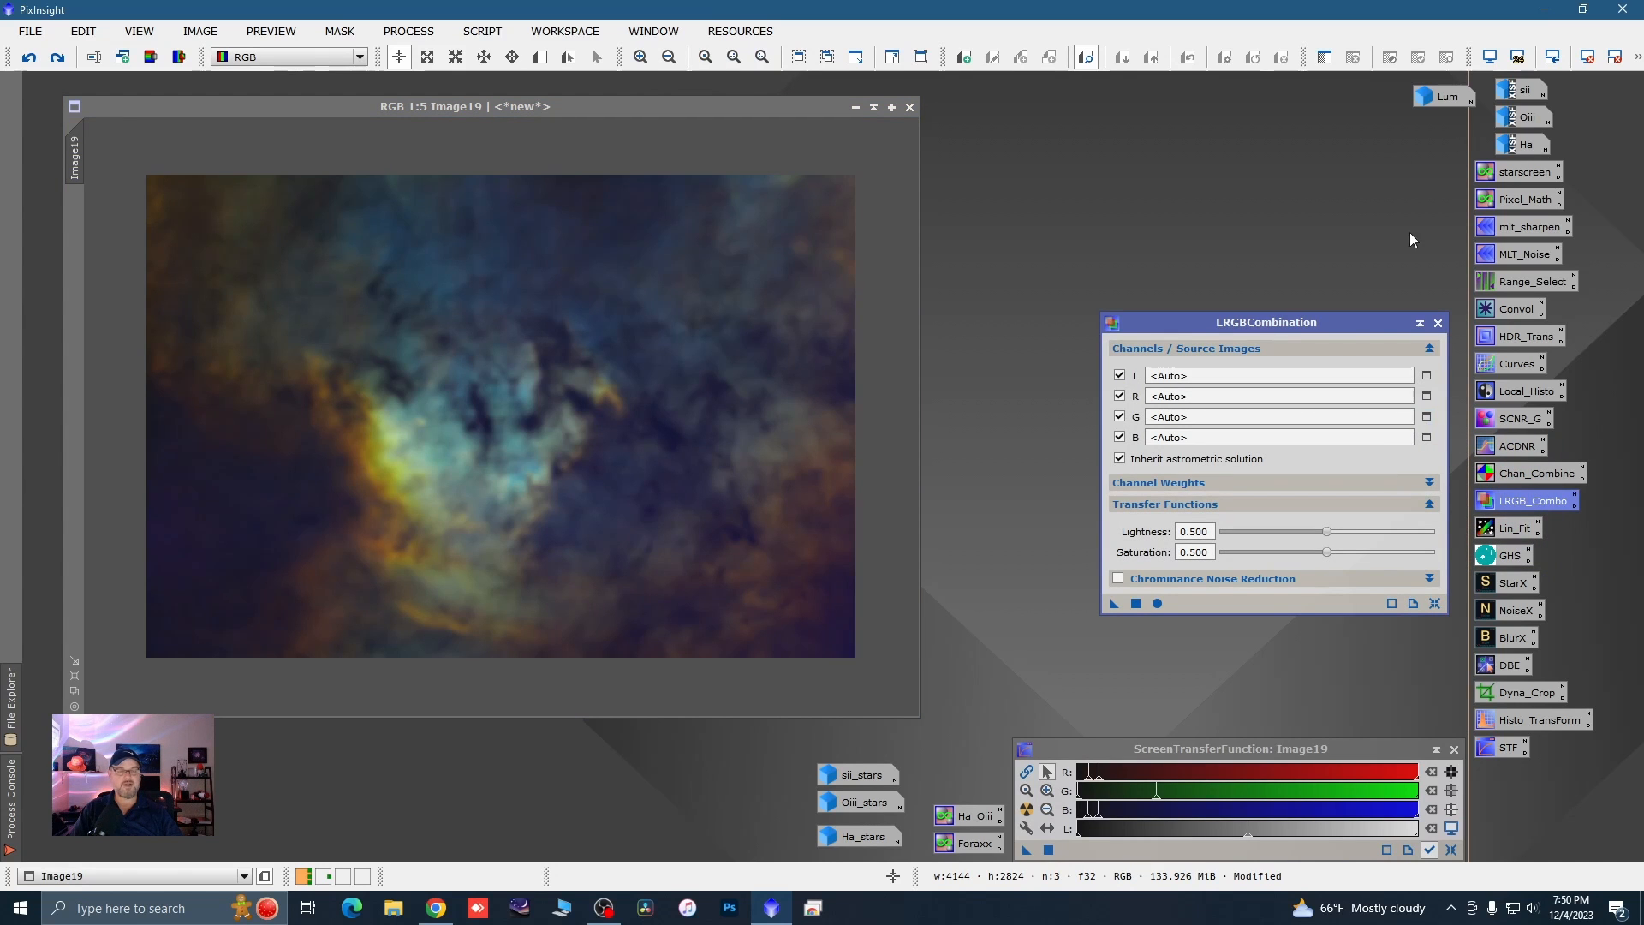
{"action": "left_click_drag", "start_coordinate": [1444, 105], "coordinate": [1203, 374]}
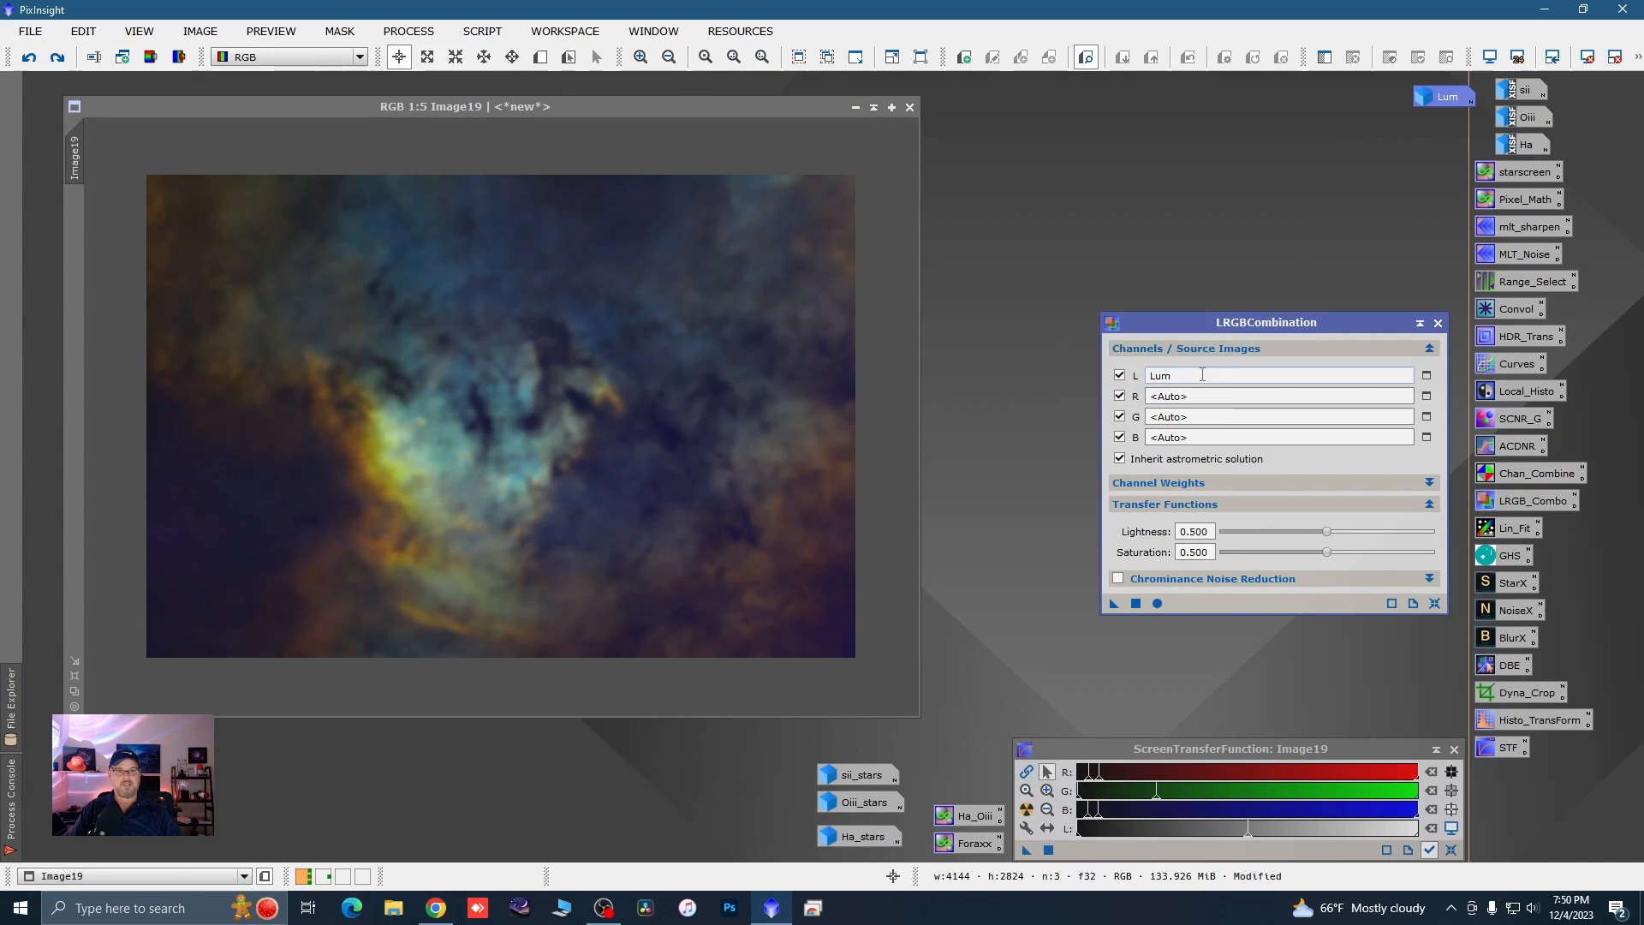
{"action": "left_click", "coordinate": [1119, 396]}
{"action": "left_click", "coordinate": [1119, 416]}
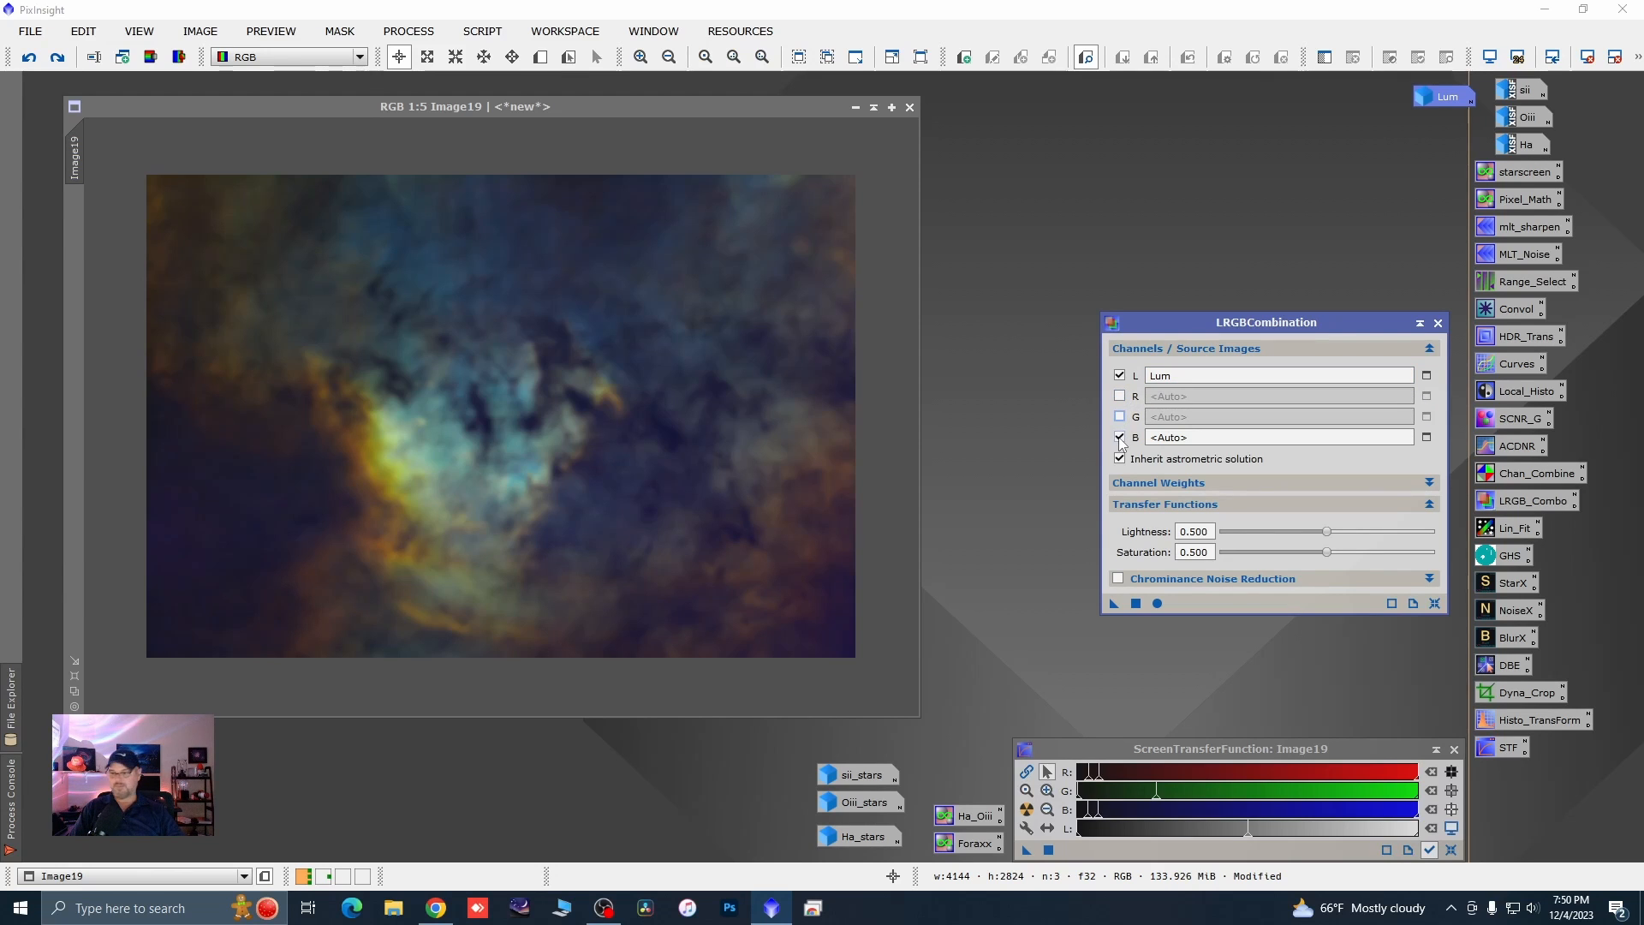
{"action": "left_click", "coordinate": [1120, 437]}
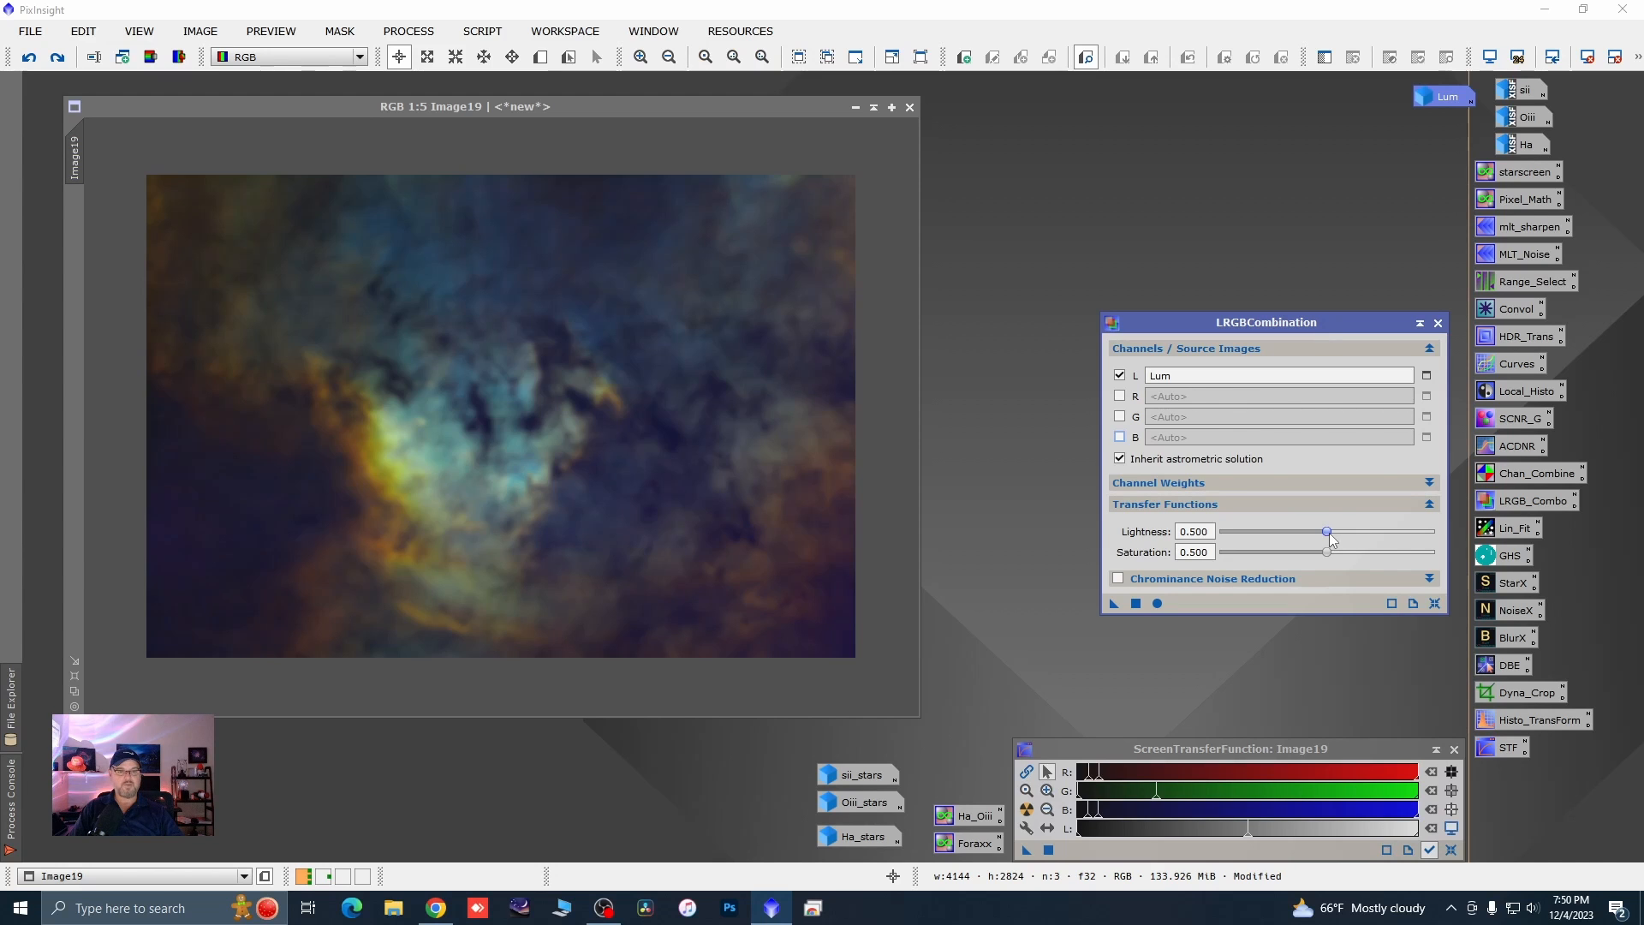
- Set LRGBCombination lightness to 0.510 and saturation to 0.490, apply it to Image19, and close the process window
{"action": "left_click_drag", "start_coordinate": [1330, 535], "coordinate": [1326, 553]}
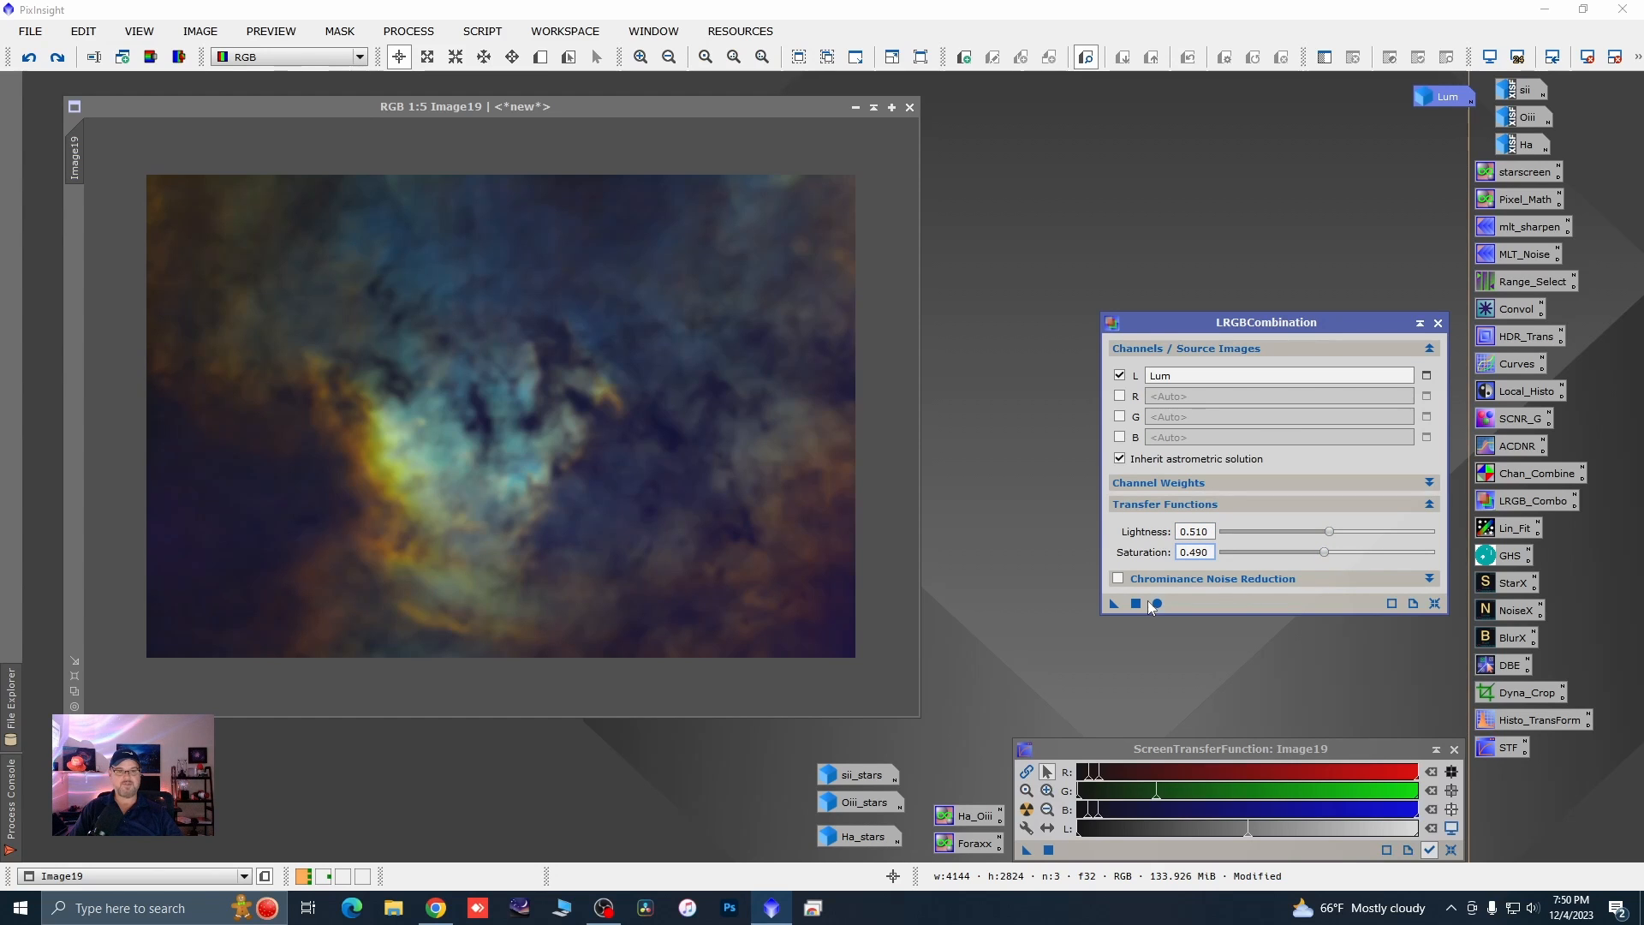
{"action": "left_click_drag", "start_coordinate": [1114, 604], "coordinate": [772, 601]}
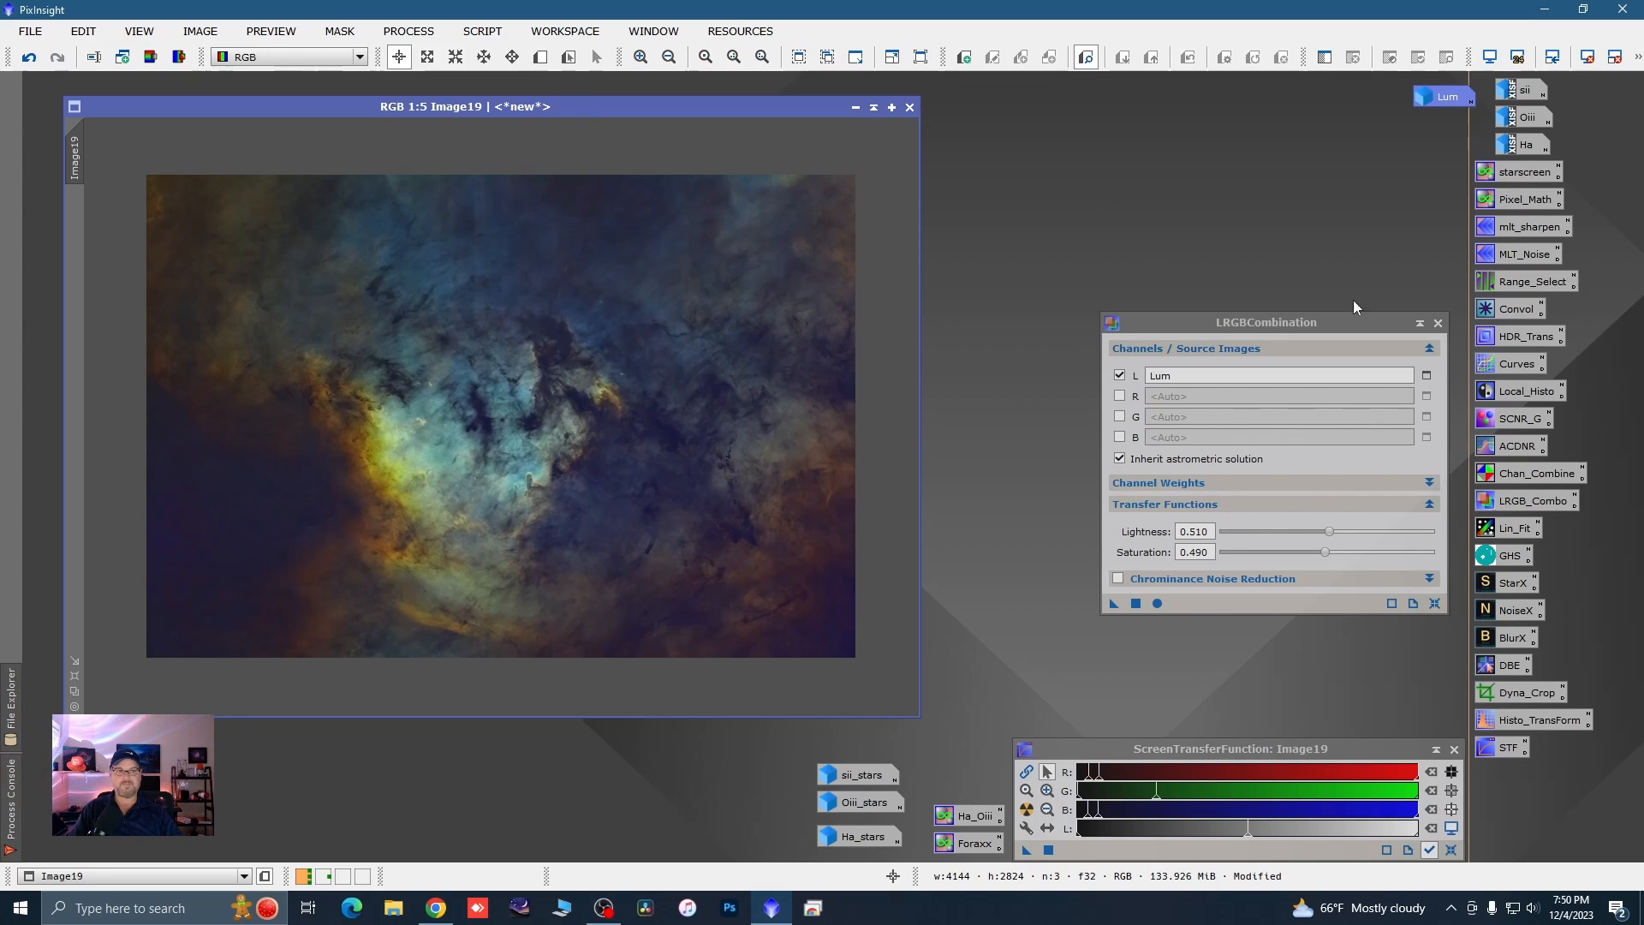
{"action": "left_click", "coordinate": [1437, 324]}
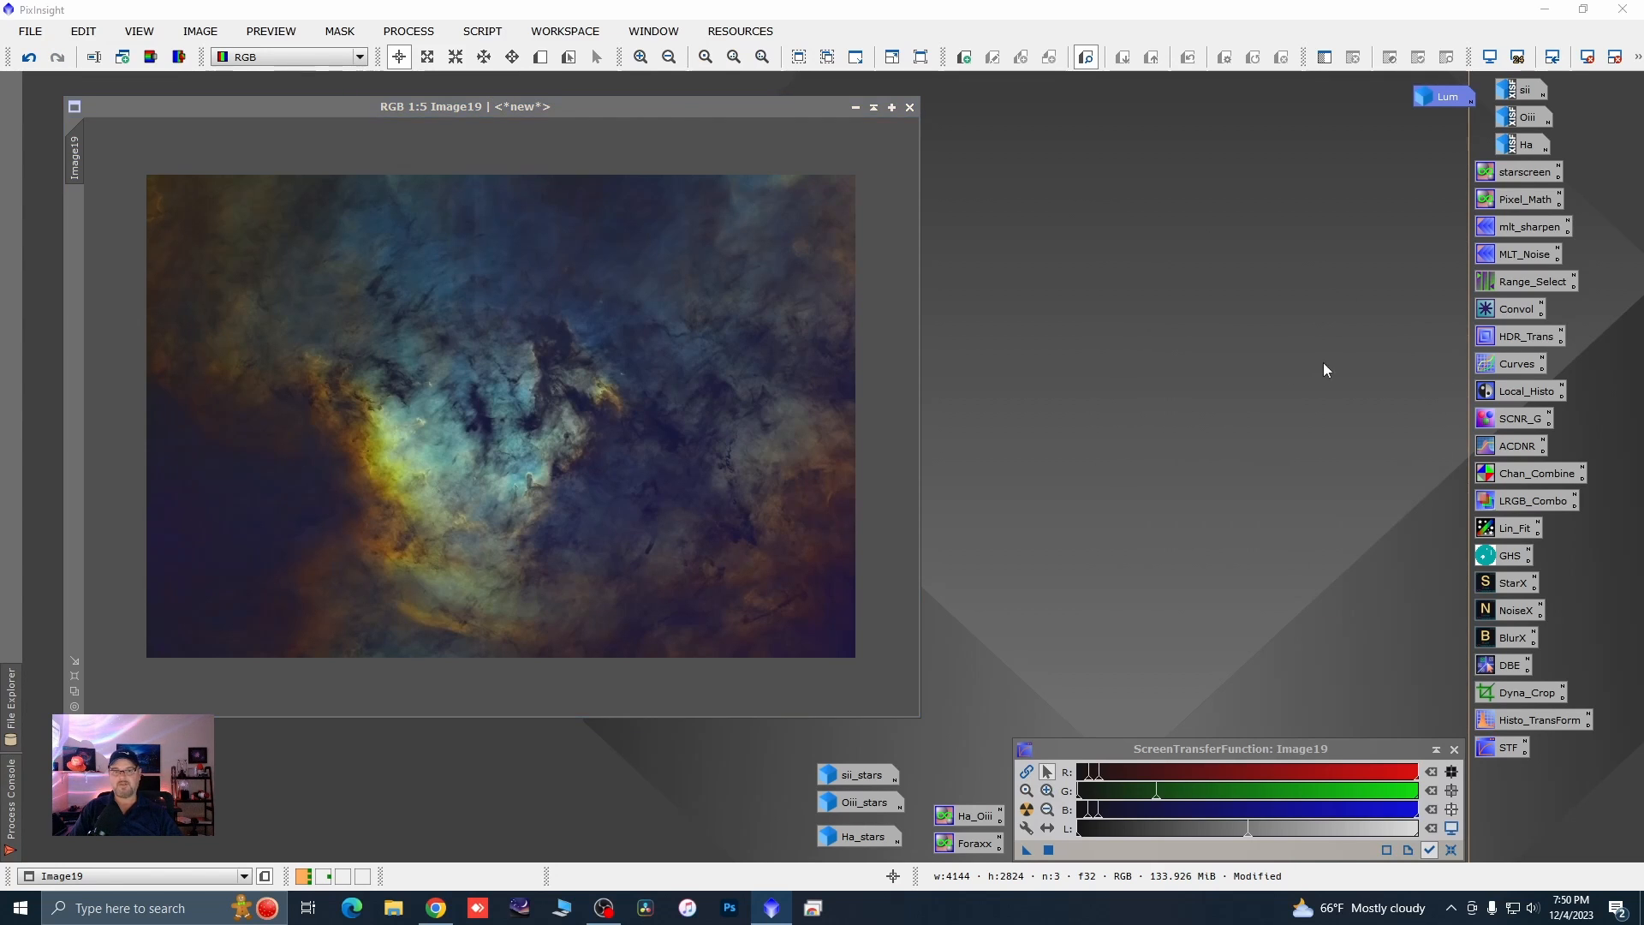
- Apply Lum as a mask to Image19, minimise Lum again, and hide the mask overlay
{"action": "left_click", "coordinate": [1429, 103]}
{"action": "double_click", "coordinate": [1427, 97]}
{"action": "left_click_drag", "start_coordinate": [548, 102], "coordinate": [940, 99]}
{"action": "left_click_drag", "start_coordinate": [460, 136], "coordinate": [72, 230]}
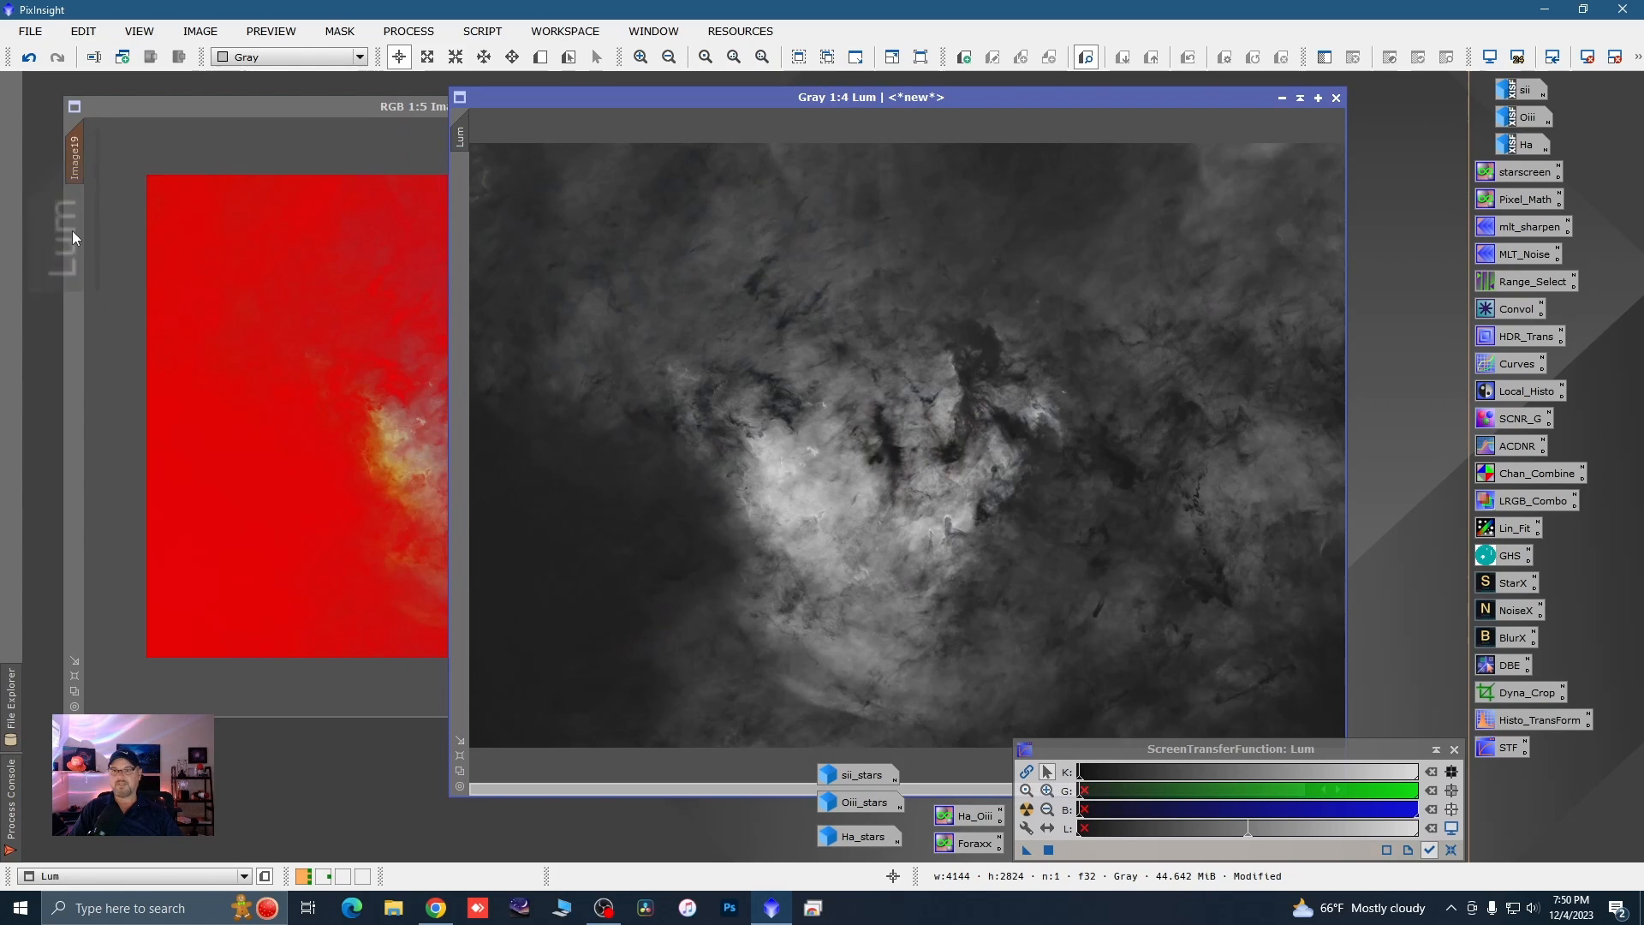
{"action": "left_click", "coordinate": [1282, 98]}
{"action": "right_click", "coordinate": [734, 326]}
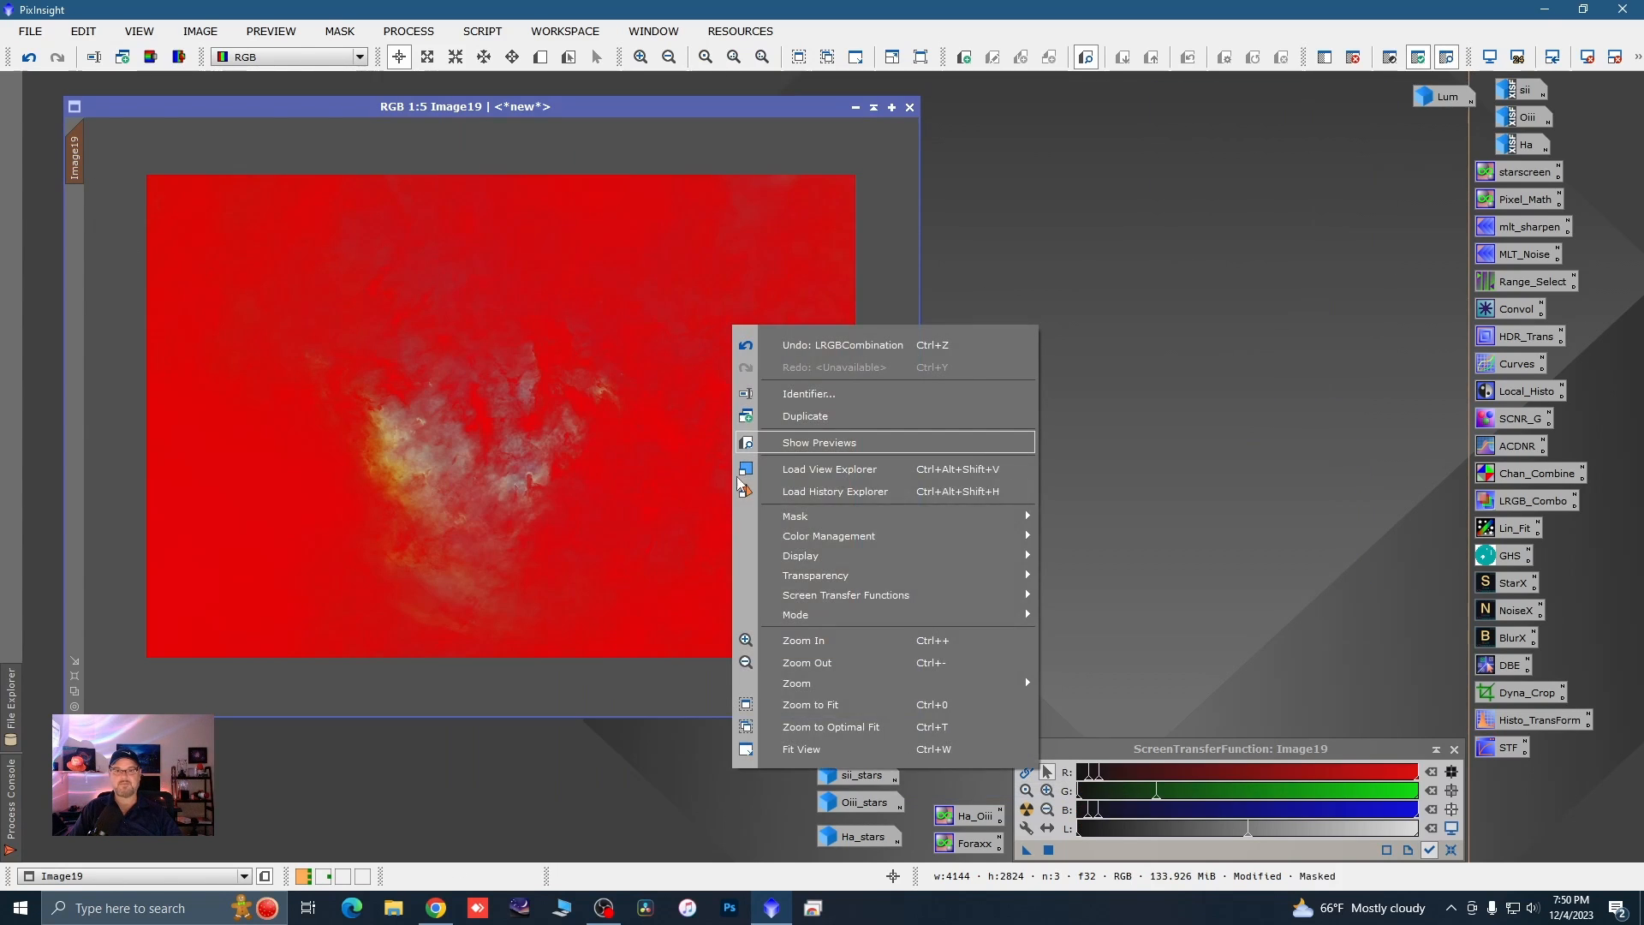
{"action": "mouse_move", "coordinate": [820, 522]}
{"action": "mouse_move", "coordinate": [970, 523]}
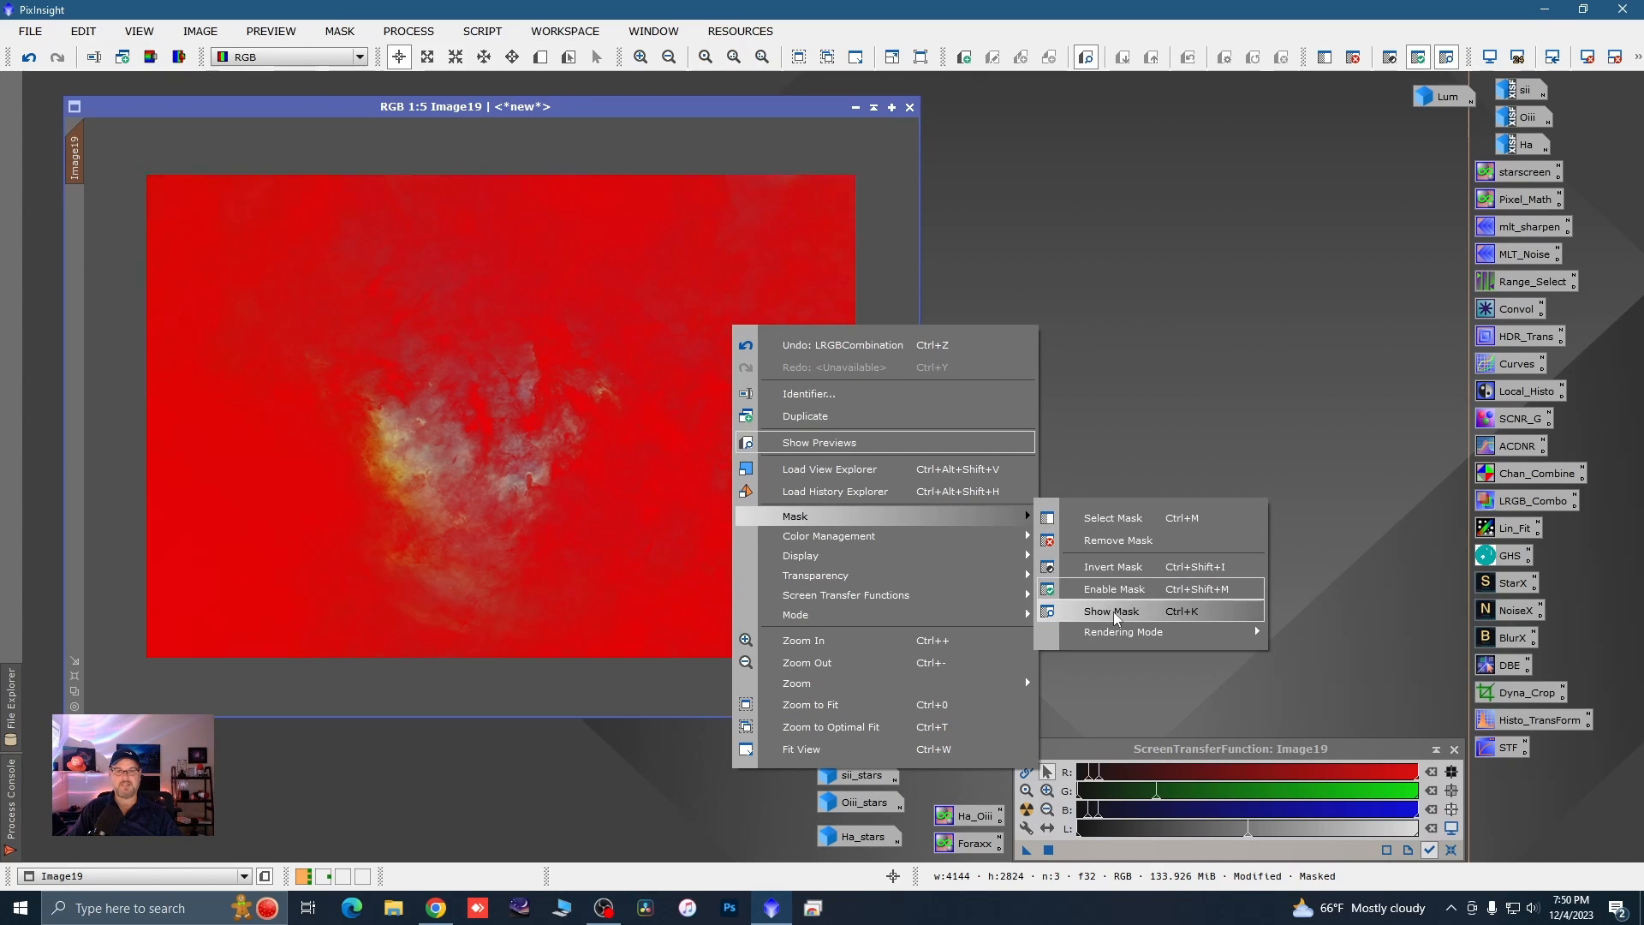
{"action": "left_click", "coordinate": [1113, 615]}
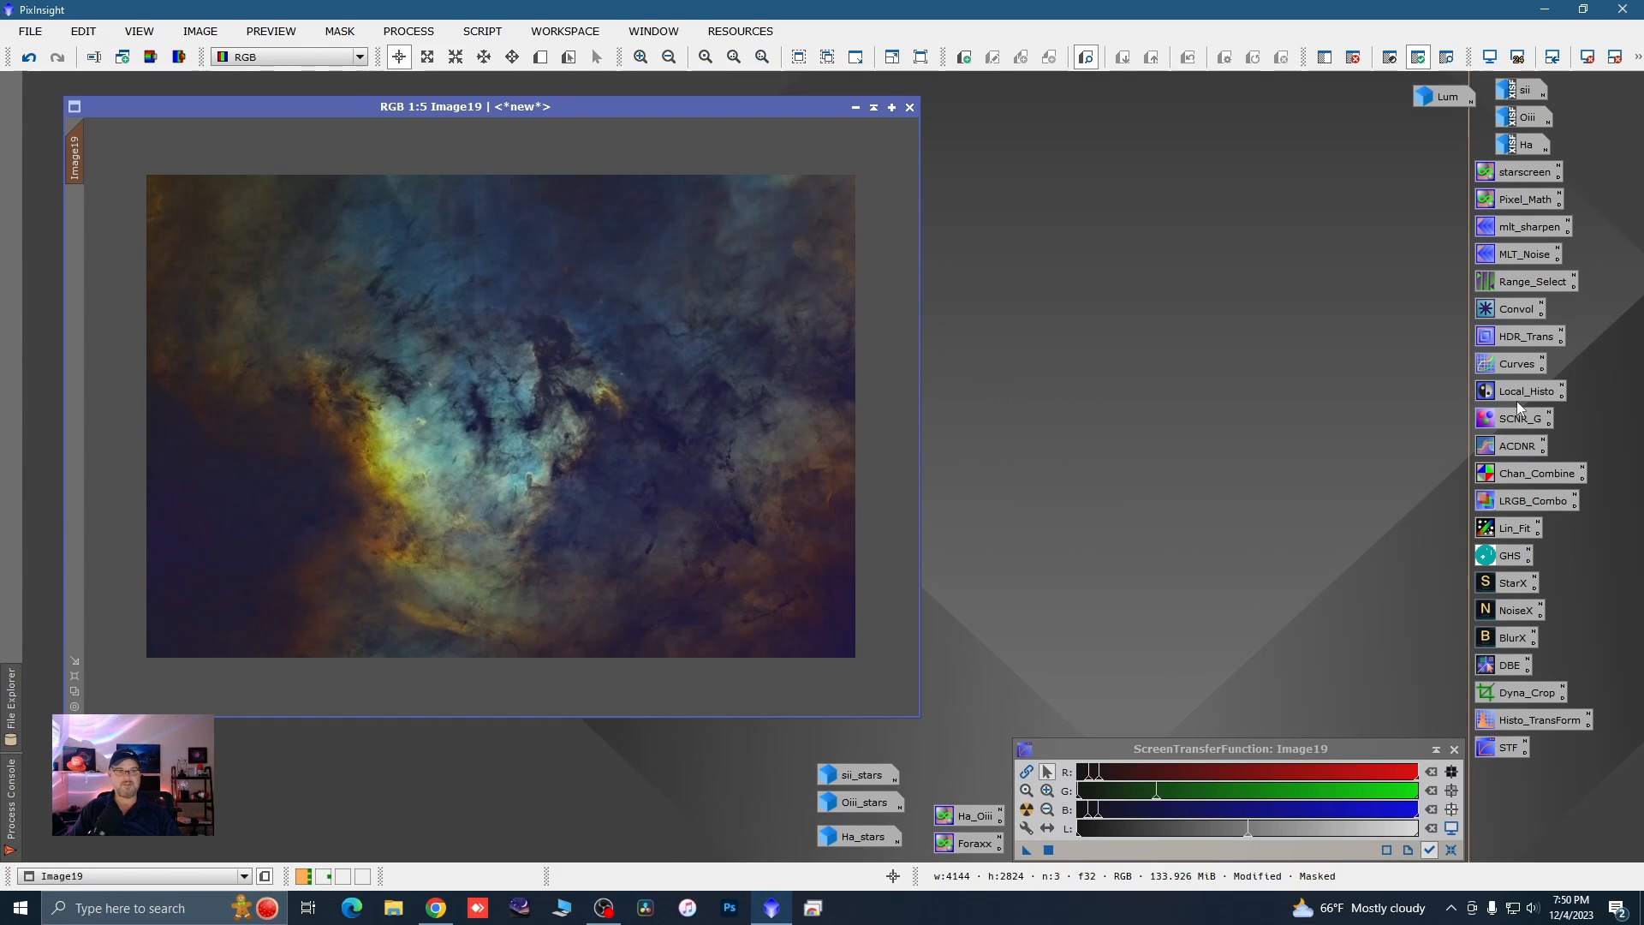
- Apply a previewed CurvesTransformation to masked Image19 with RGB/K points near 0.584/0.737 and 0.067/0.077, reset the curve and close the preview
{"action": "double_click", "coordinate": [1509, 367]}
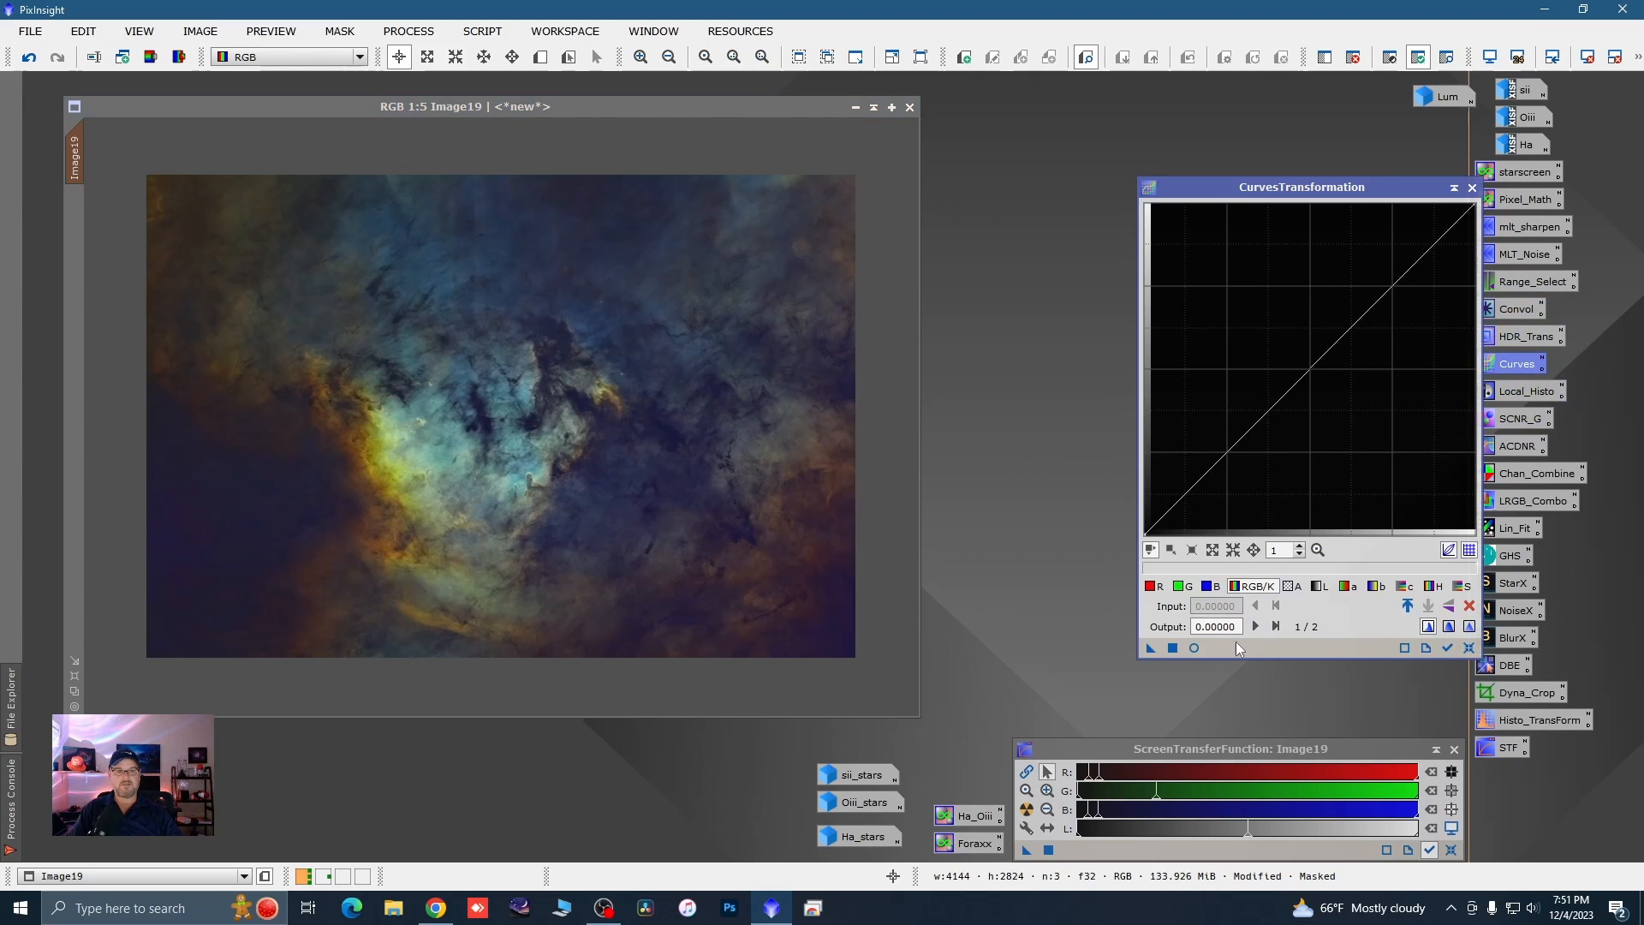
{"action": "left_click", "coordinate": [1194, 648]}
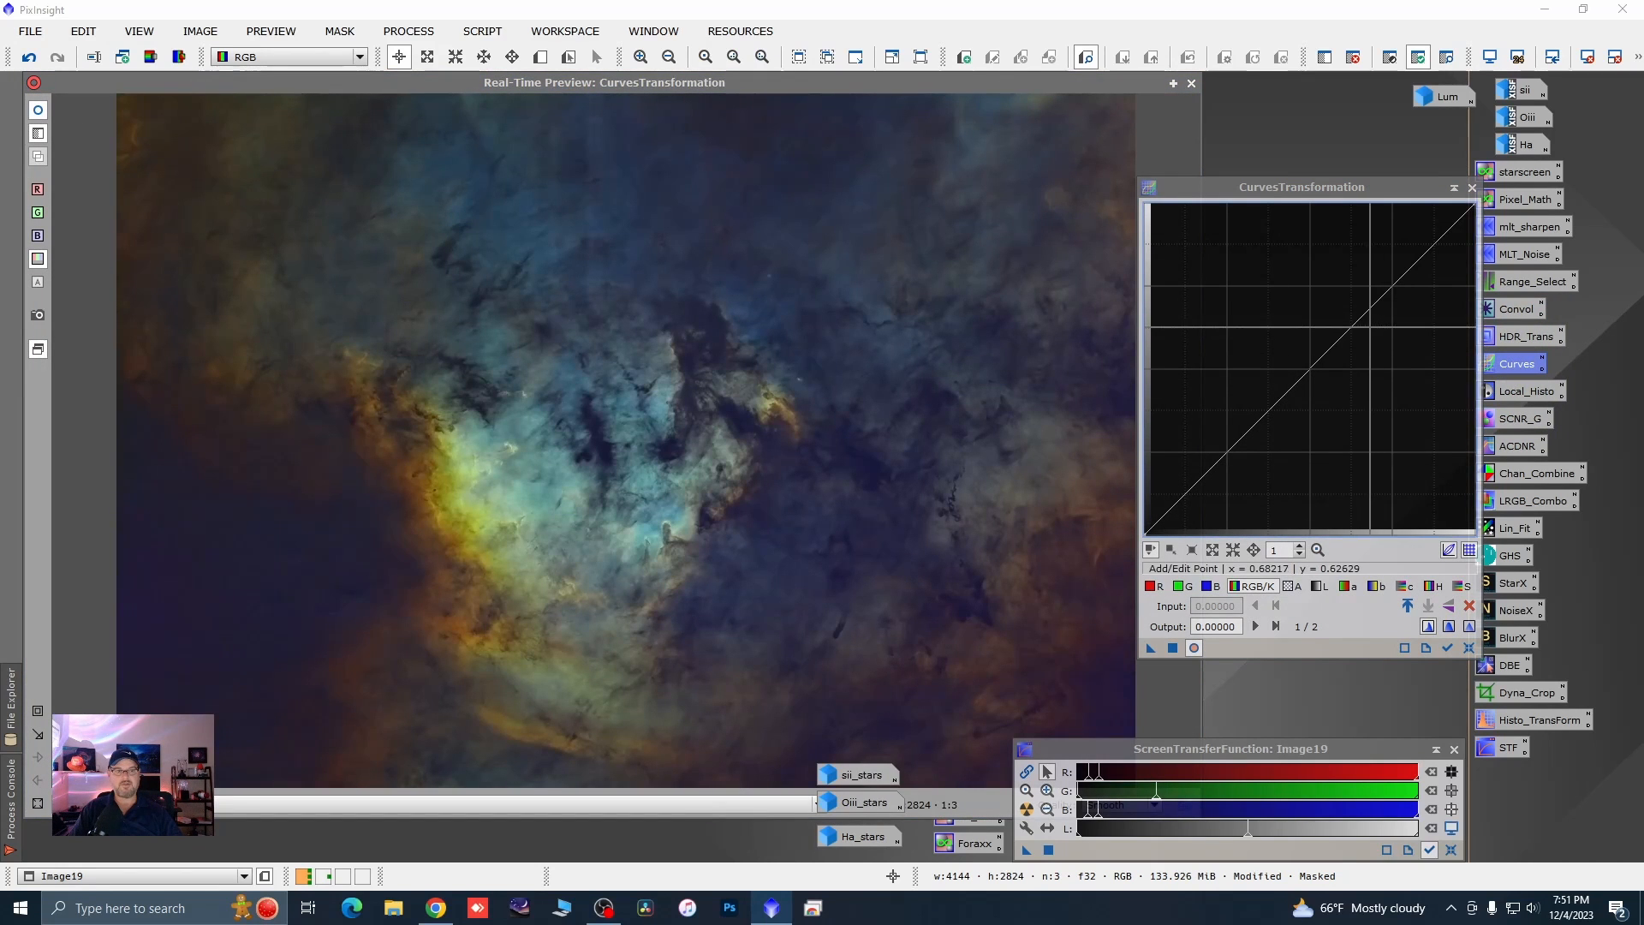
{"action": "left_click_drag", "start_coordinate": [1349, 327], "coordinate": [1338, 290]}
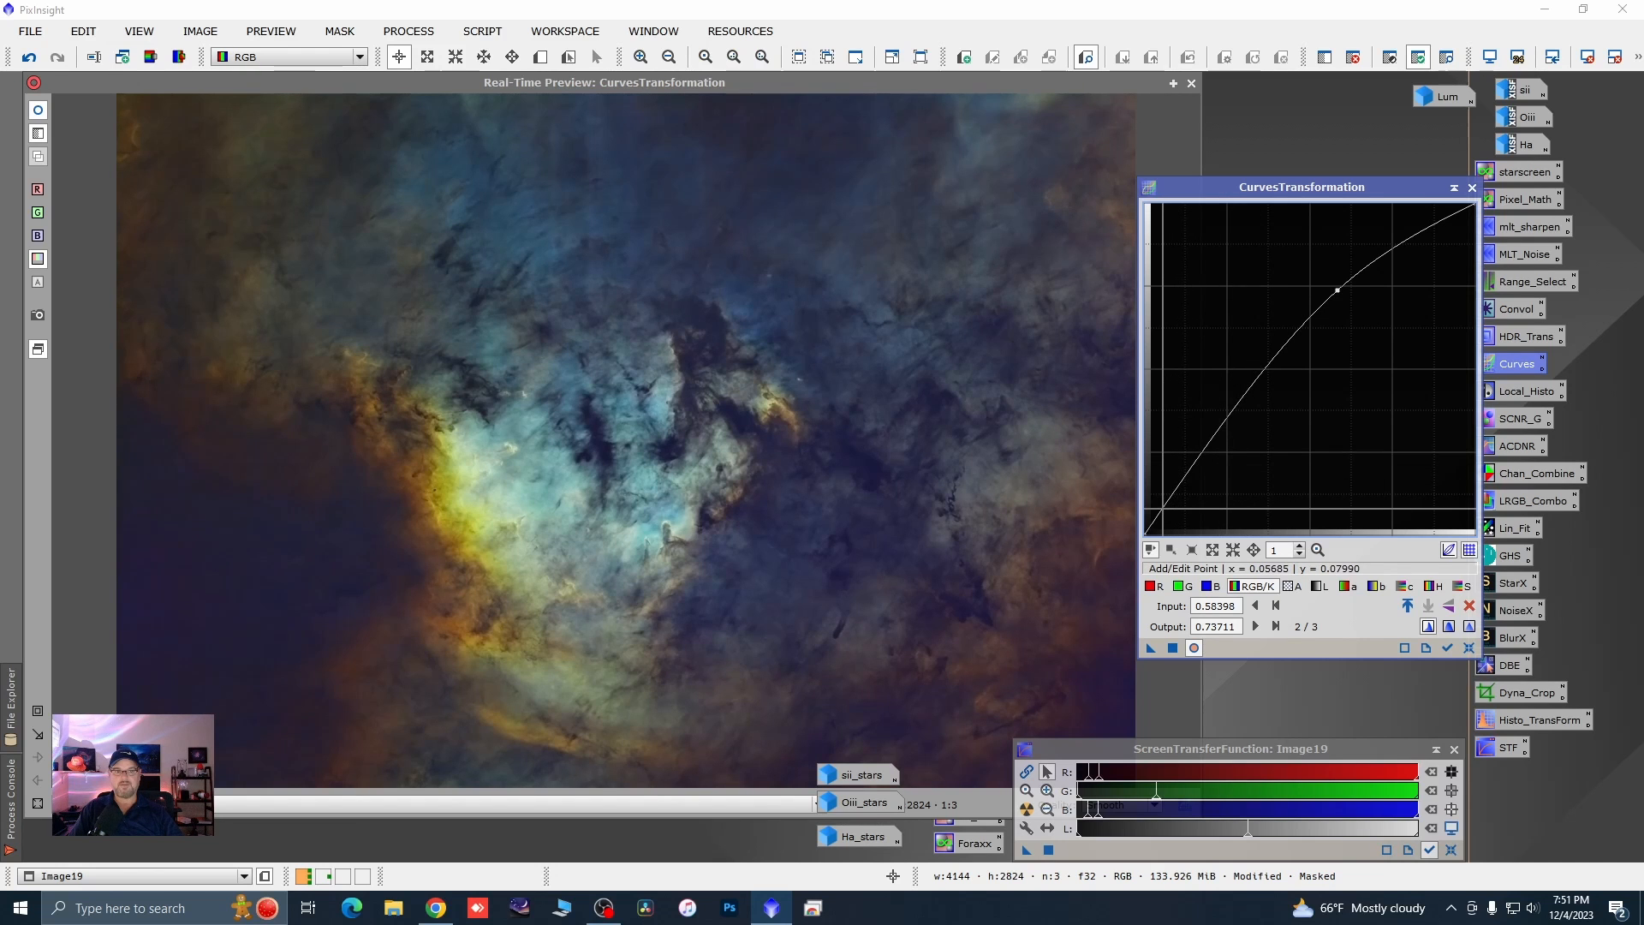
{"action": "left_click", "coordinate": [1166, 509]}
{"action": "left_click_drag", "start_coordinate": [1166, 509], "coordinate": [1166, 508]}
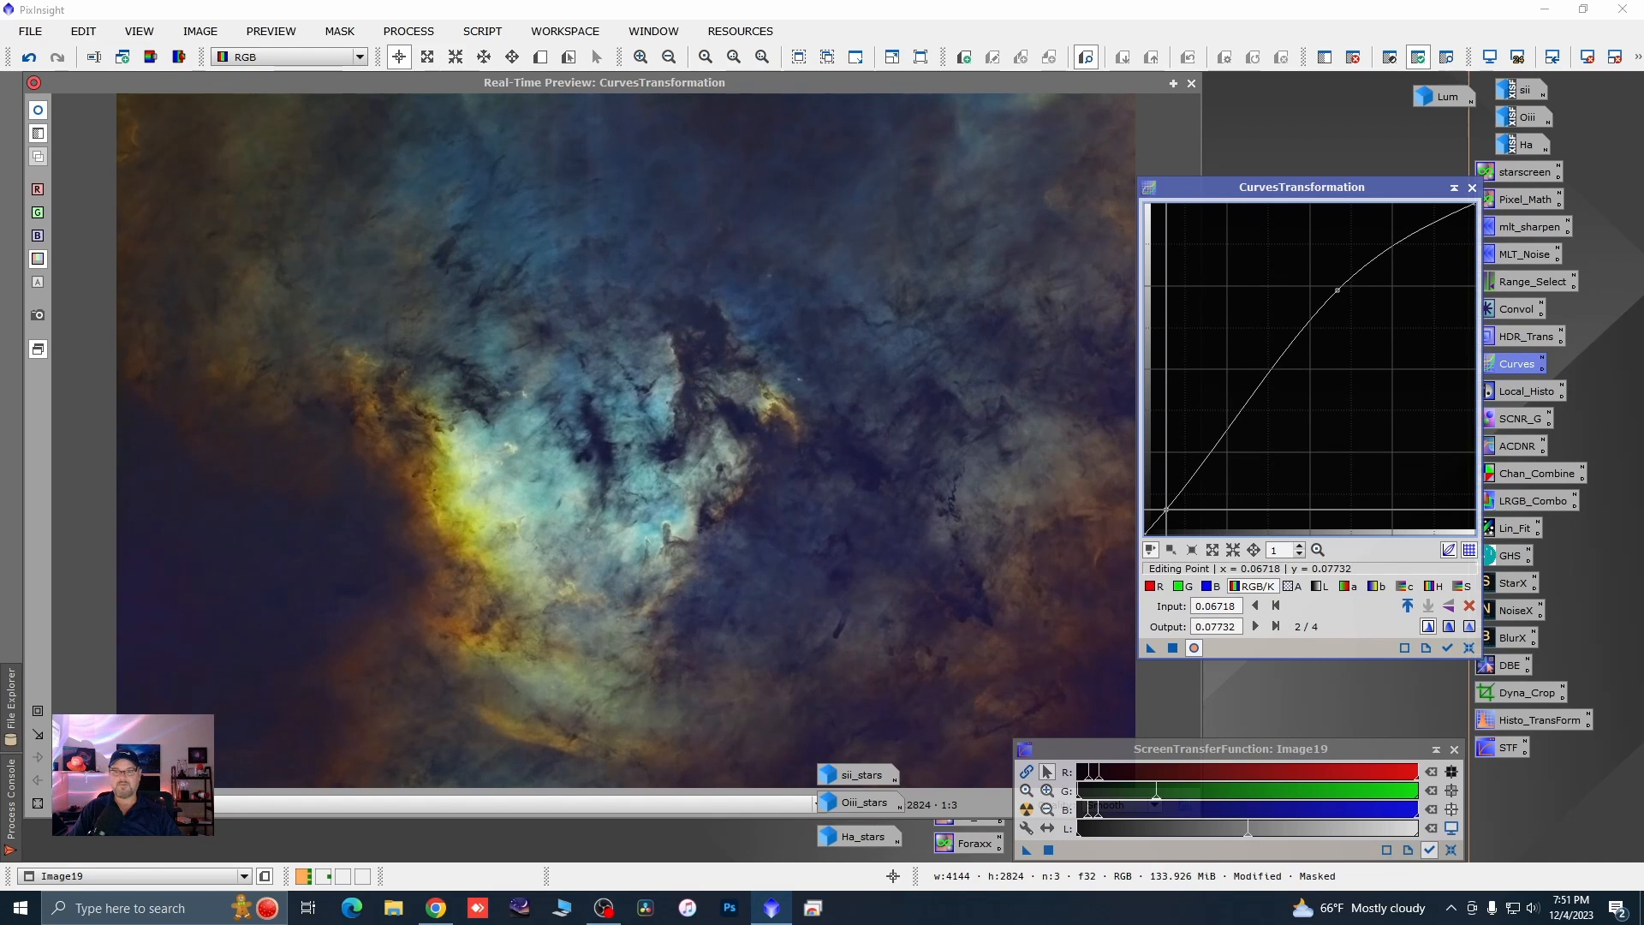
{"action": "left_click", "coordinate": [1173, 647]}
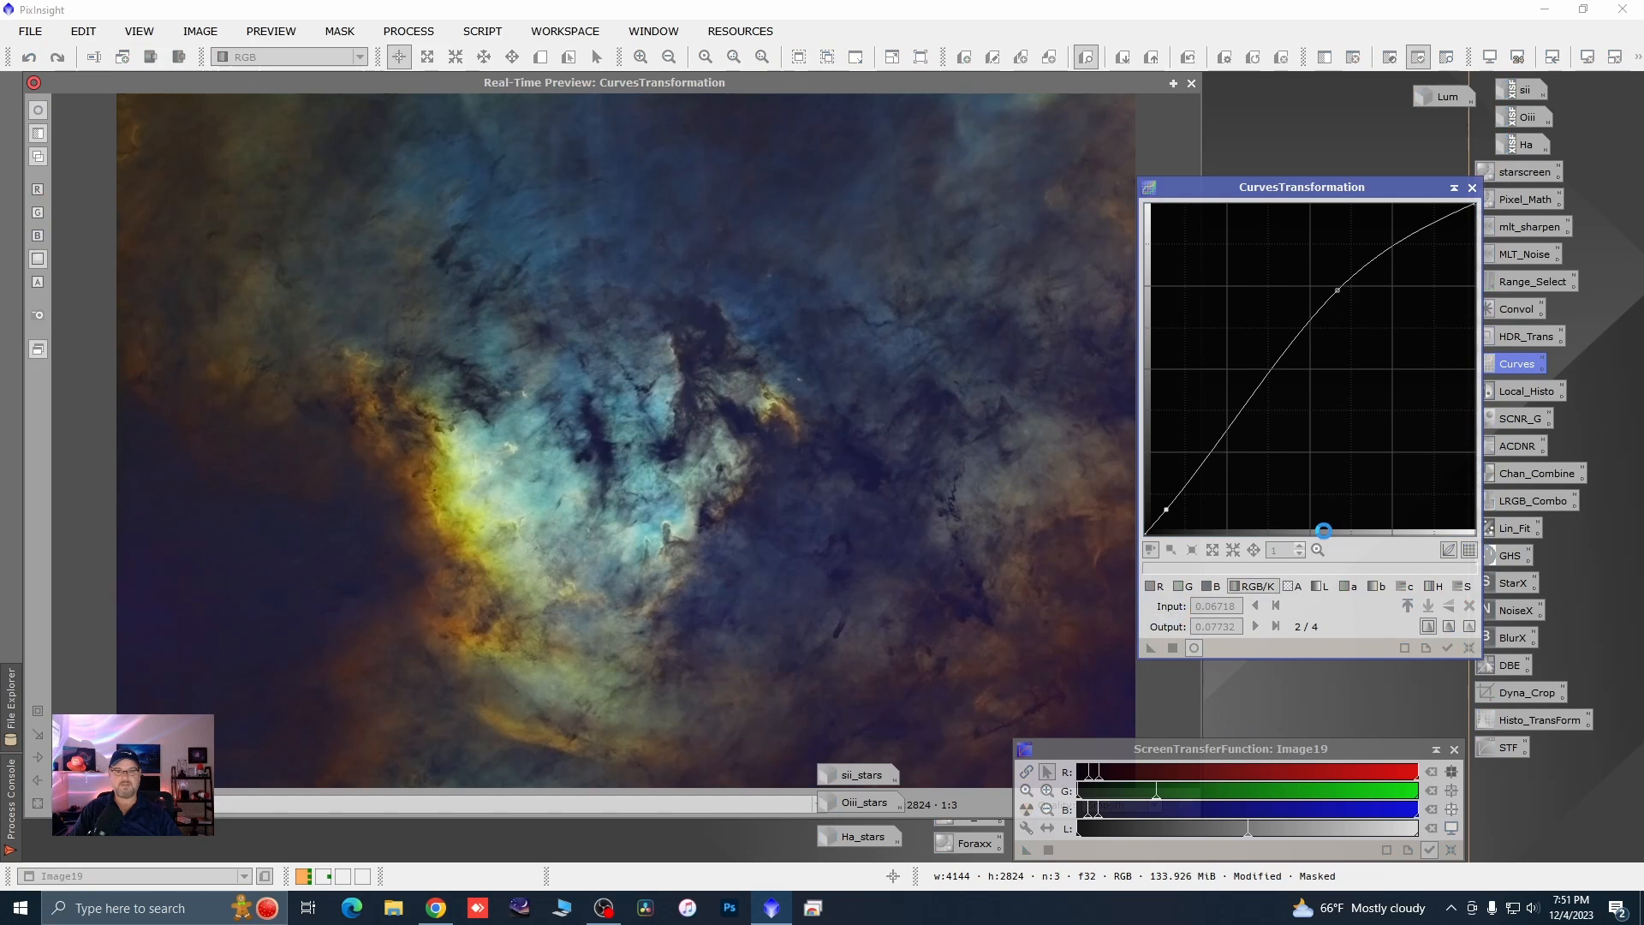
{"action": "left_click", "coordinate": [1469, 648]}
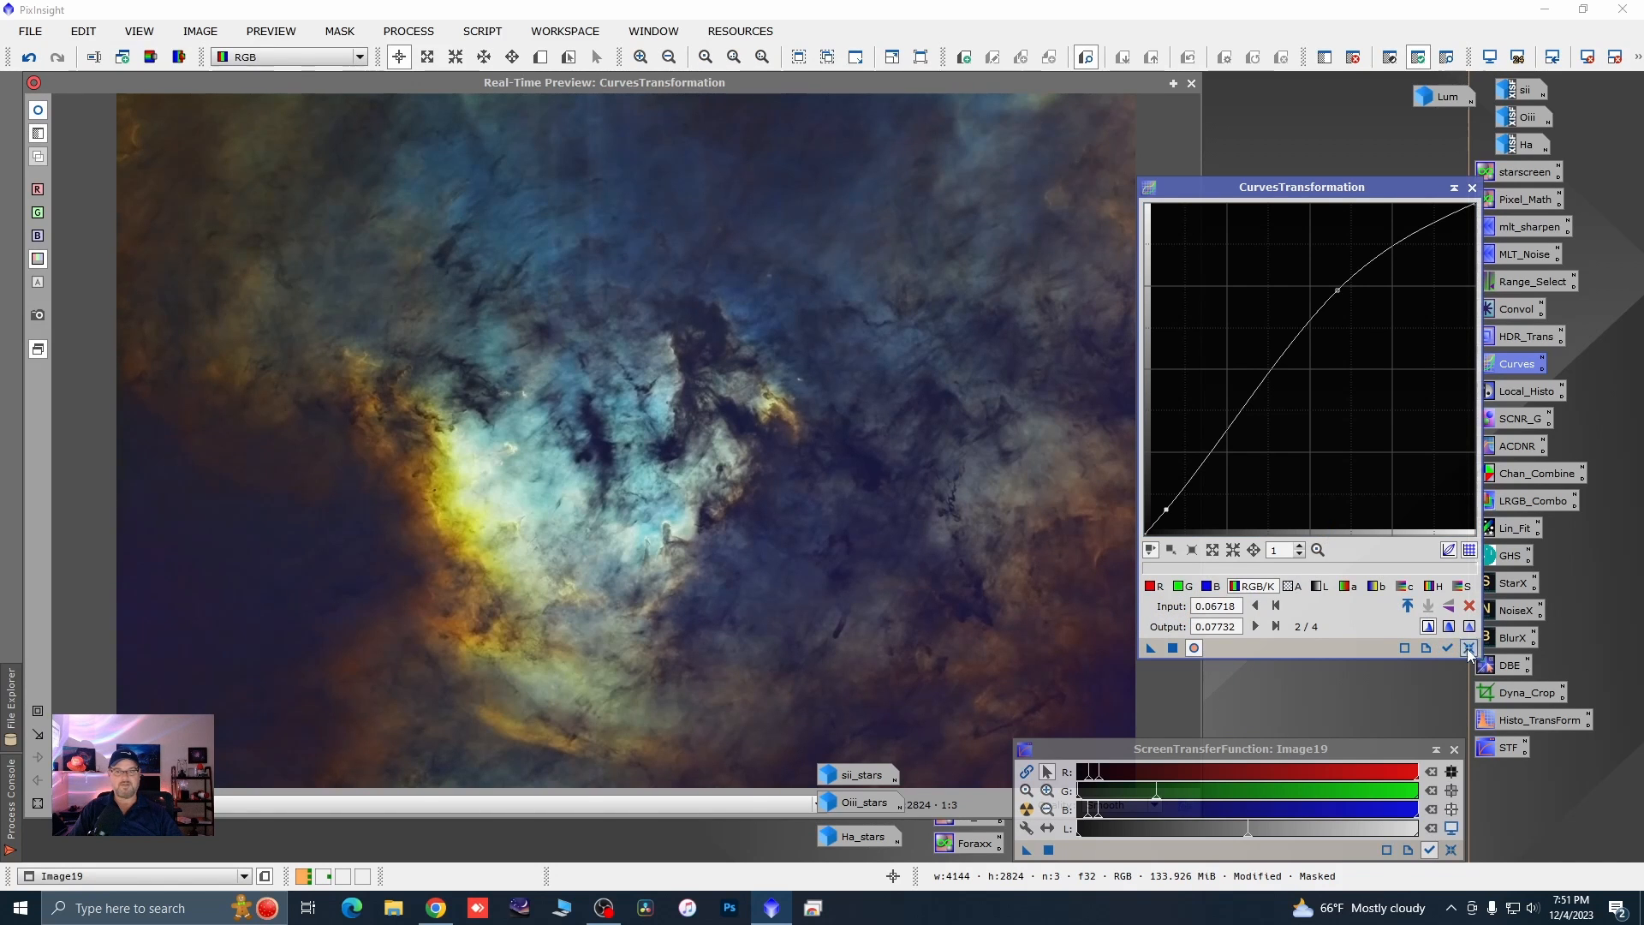
{"action": "left_click", "coordinate": [1191, 86]}
- Invert the mask on Image19
{"action": "right_click", "coordinate": [506, 341]}
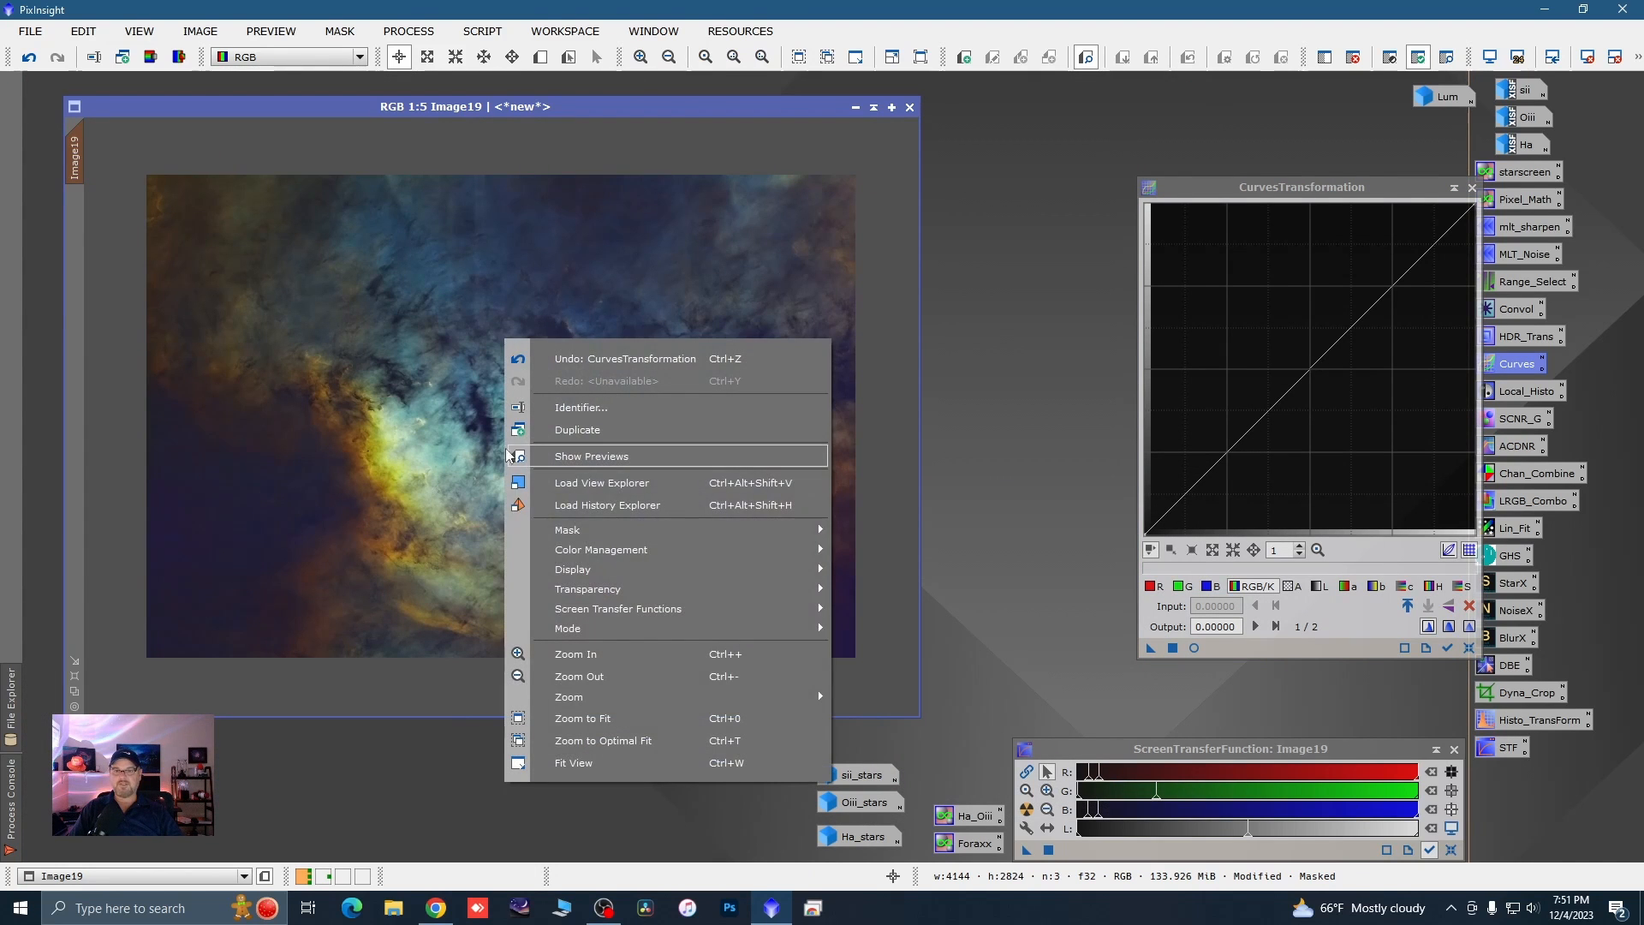
{"action": "mouse_move", "coordinate": [574, 531]}
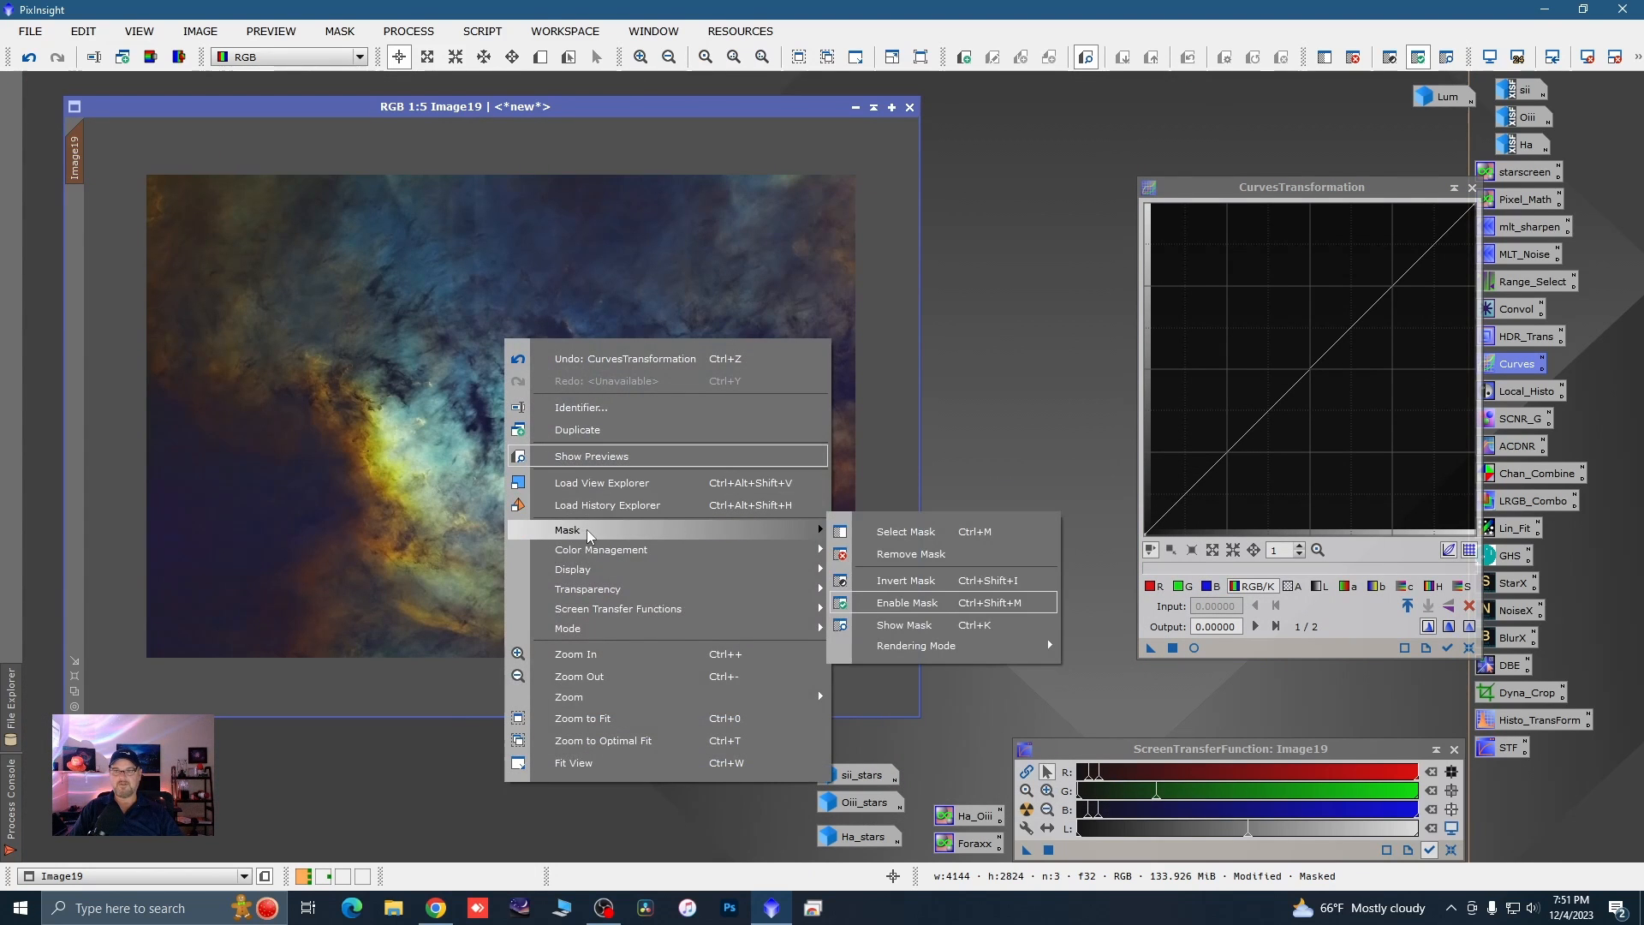
{"action": "left_click", "coordinate": [913, 590]}
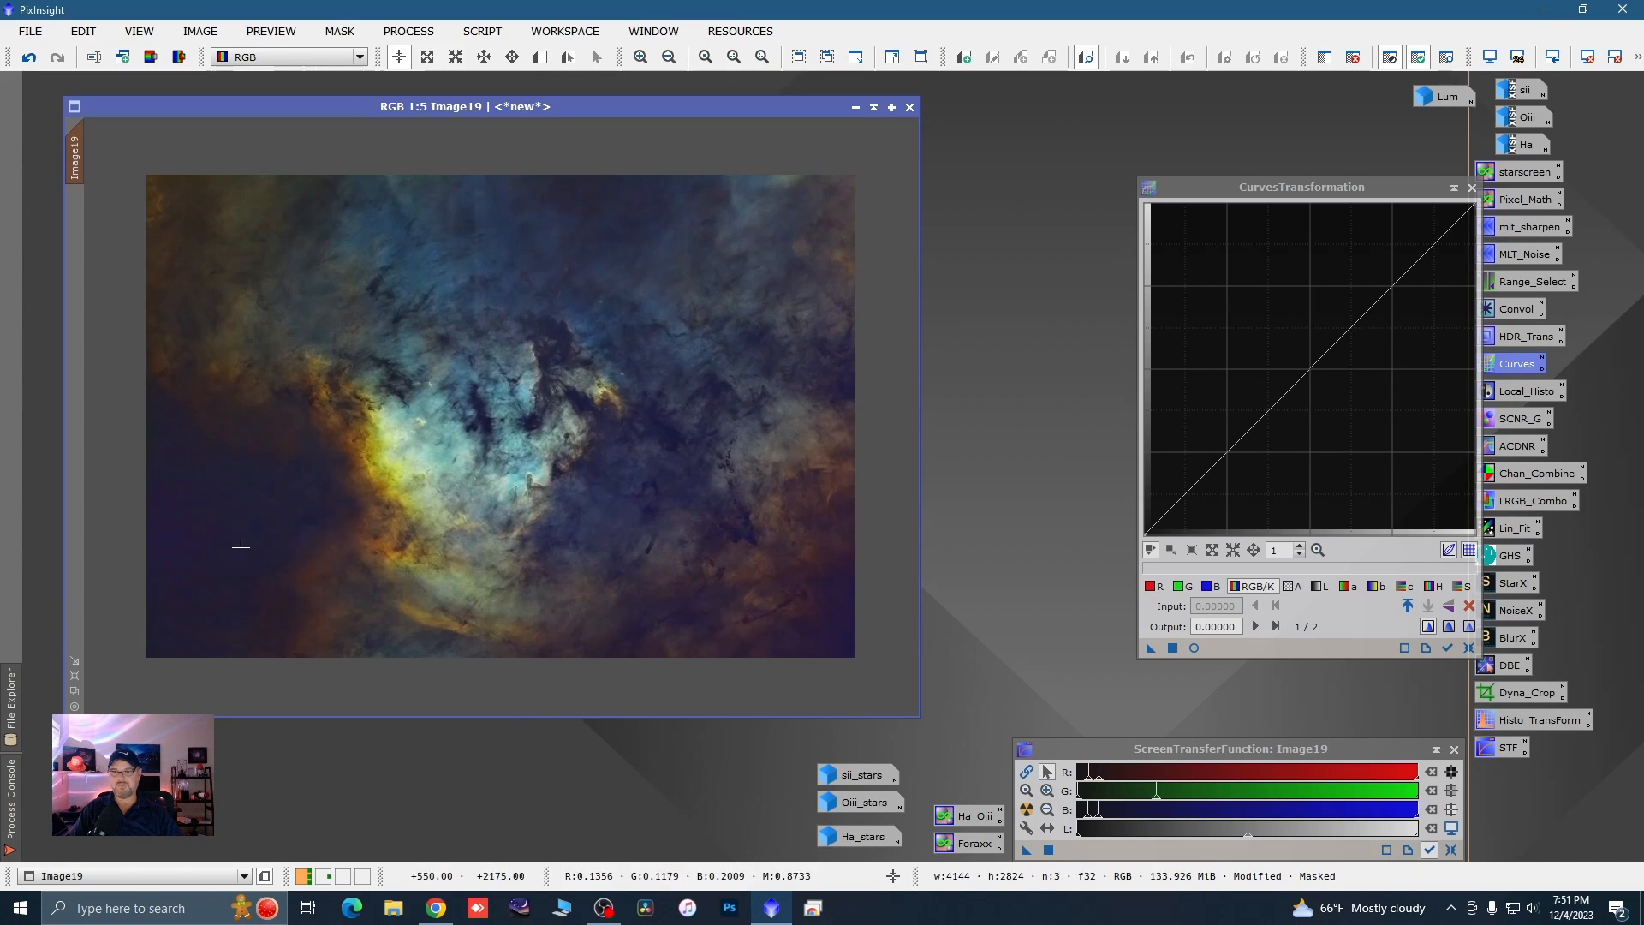
- Preview lowering the red curve near 0.245/0.204 and the blue curve near 0.315/0.291 on Image19, and close the curves and preview windows unapplied
{"action": "left_click", "coordinate": [1194, 649]}
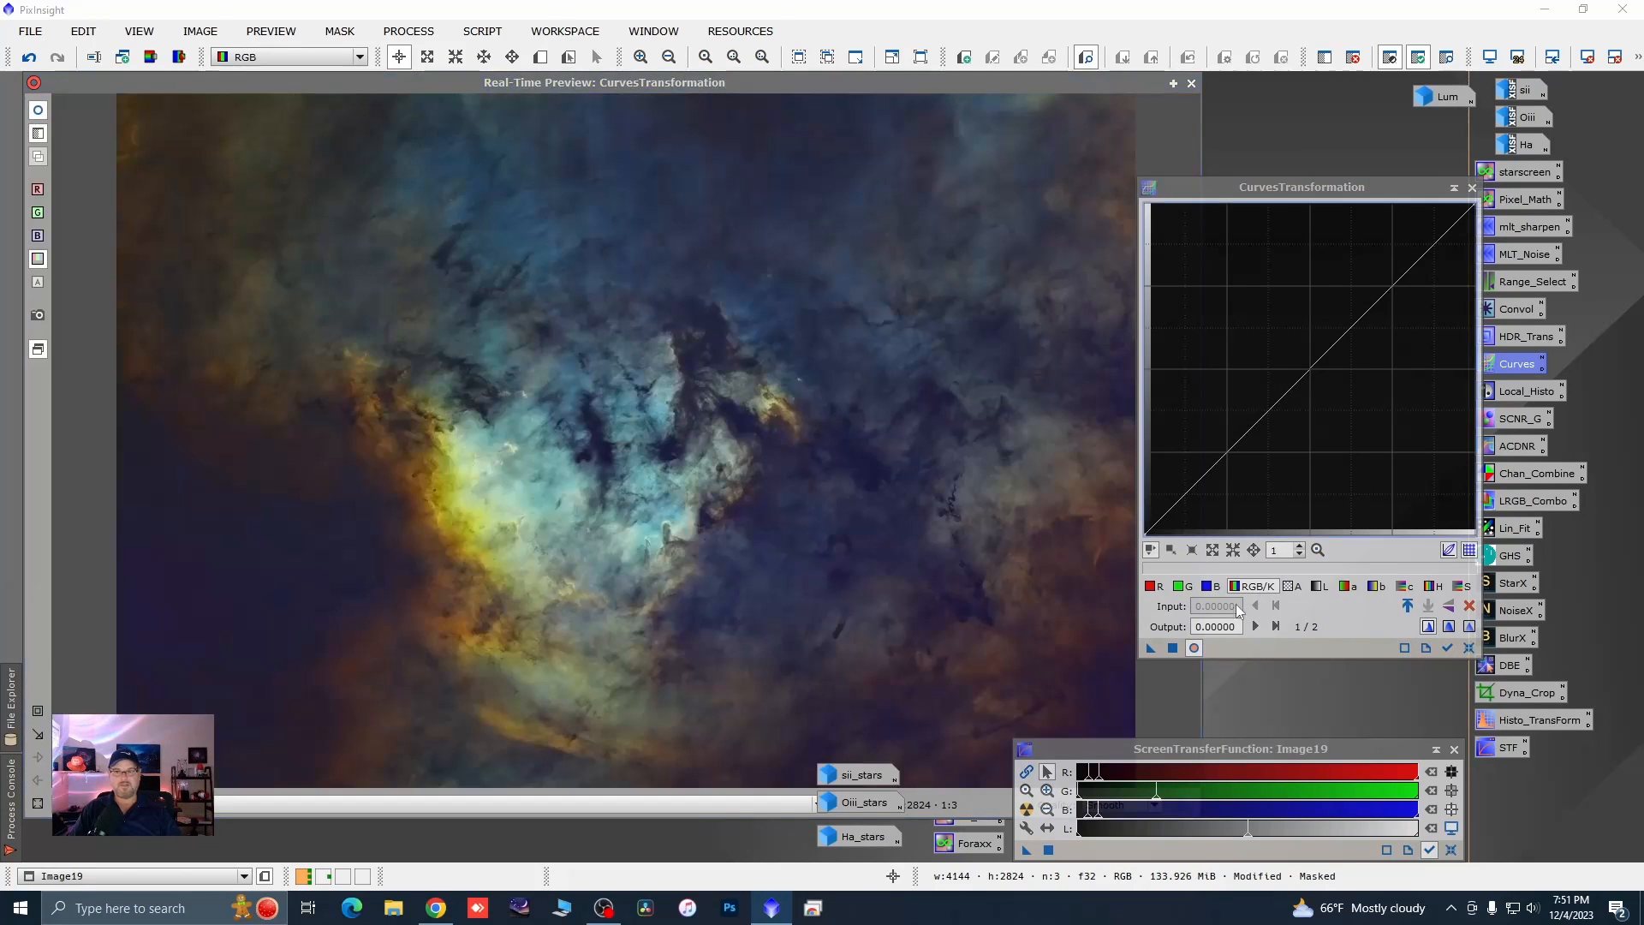
{"action": "left_click", "coordinate": [1152, 587]}
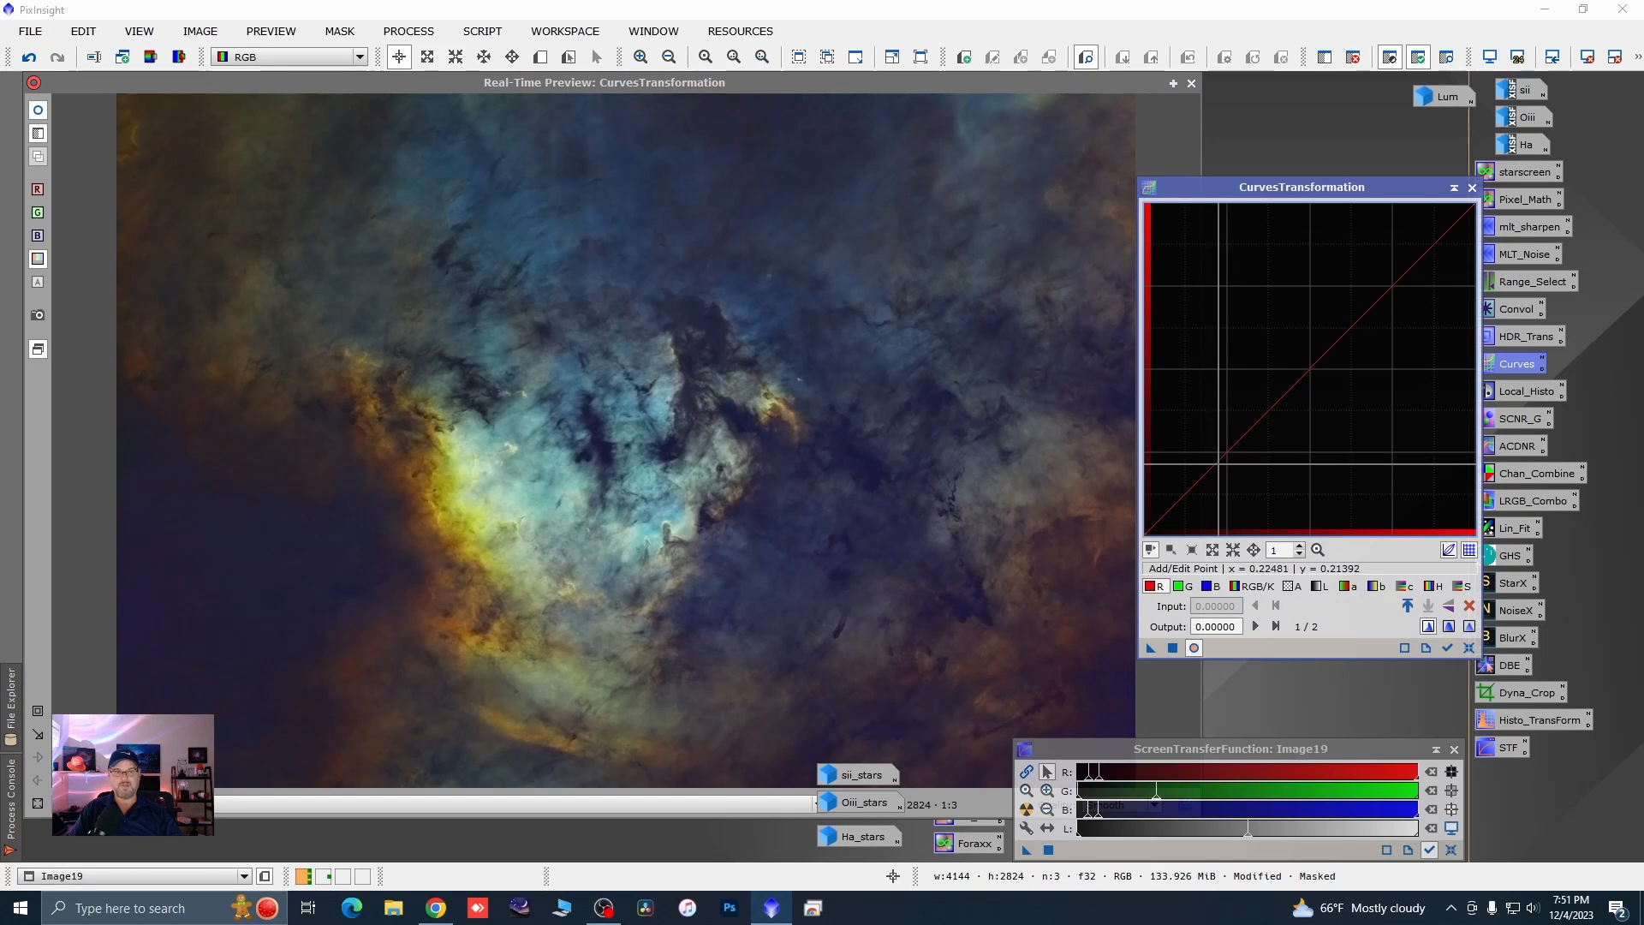
{"action": "left_click_drag", "start_coordinate": [1219, 463], "coordinate": [1227, 467]}
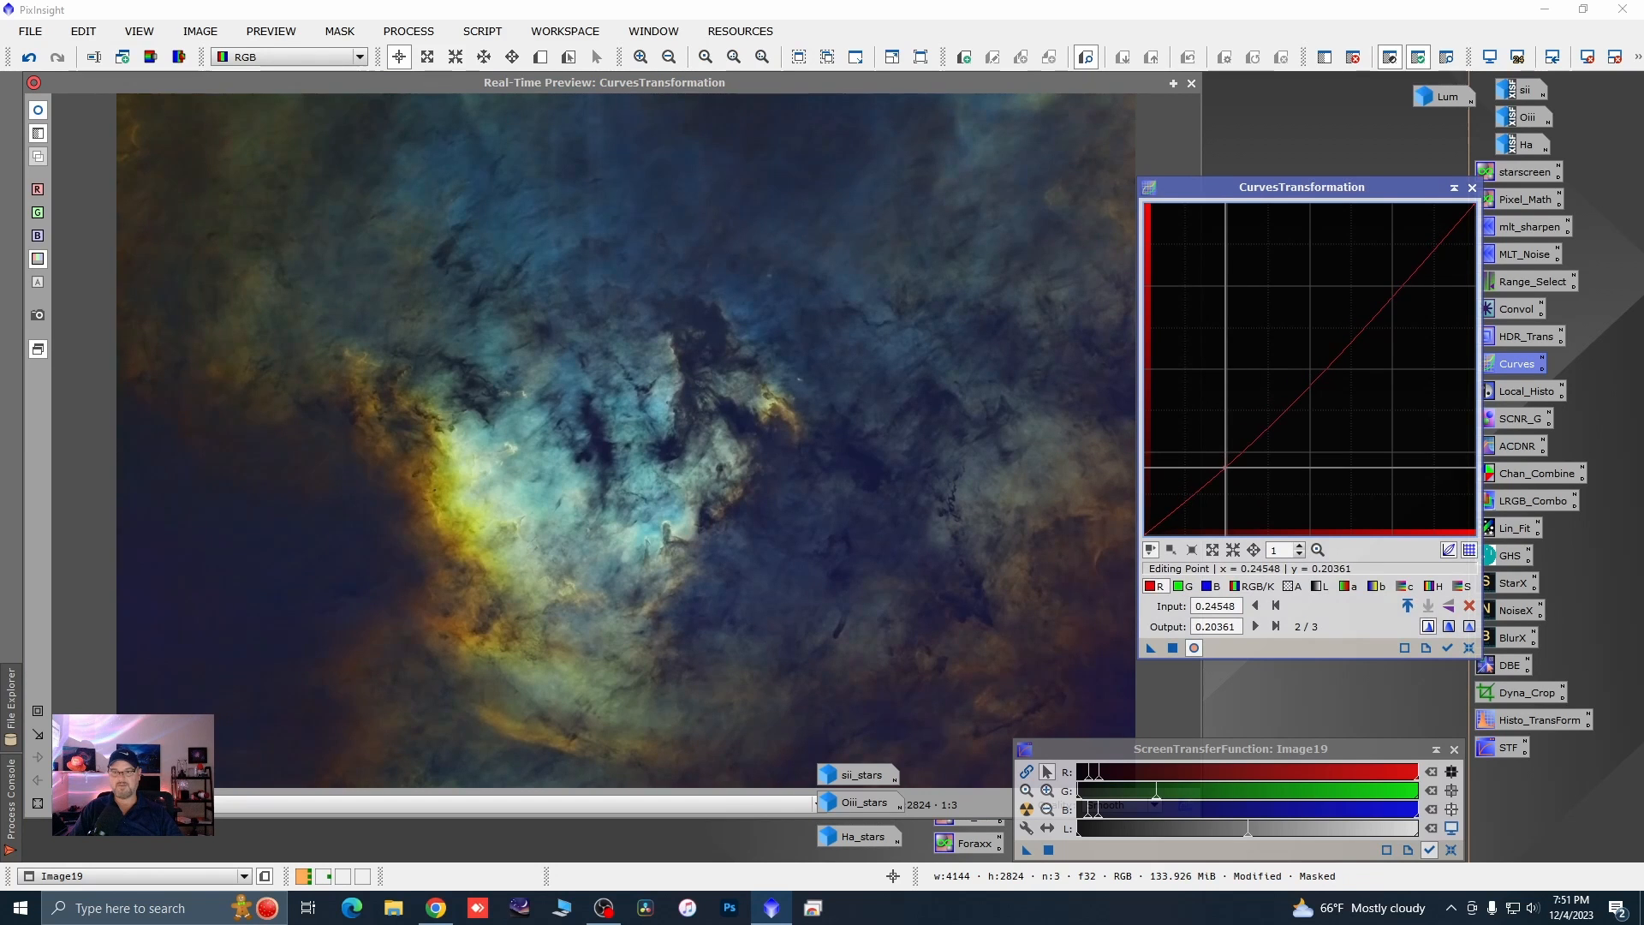
{"action": "left_click", "coordinate": [1211, 587]}
{"action": "left_click_drag", "start_coordinate": [1248, 431], "coordinate": [1248, 436]}
{"action": "left_click_drag", "start_coordinate": [1244, 432], "coordinate": [1249, 440]}
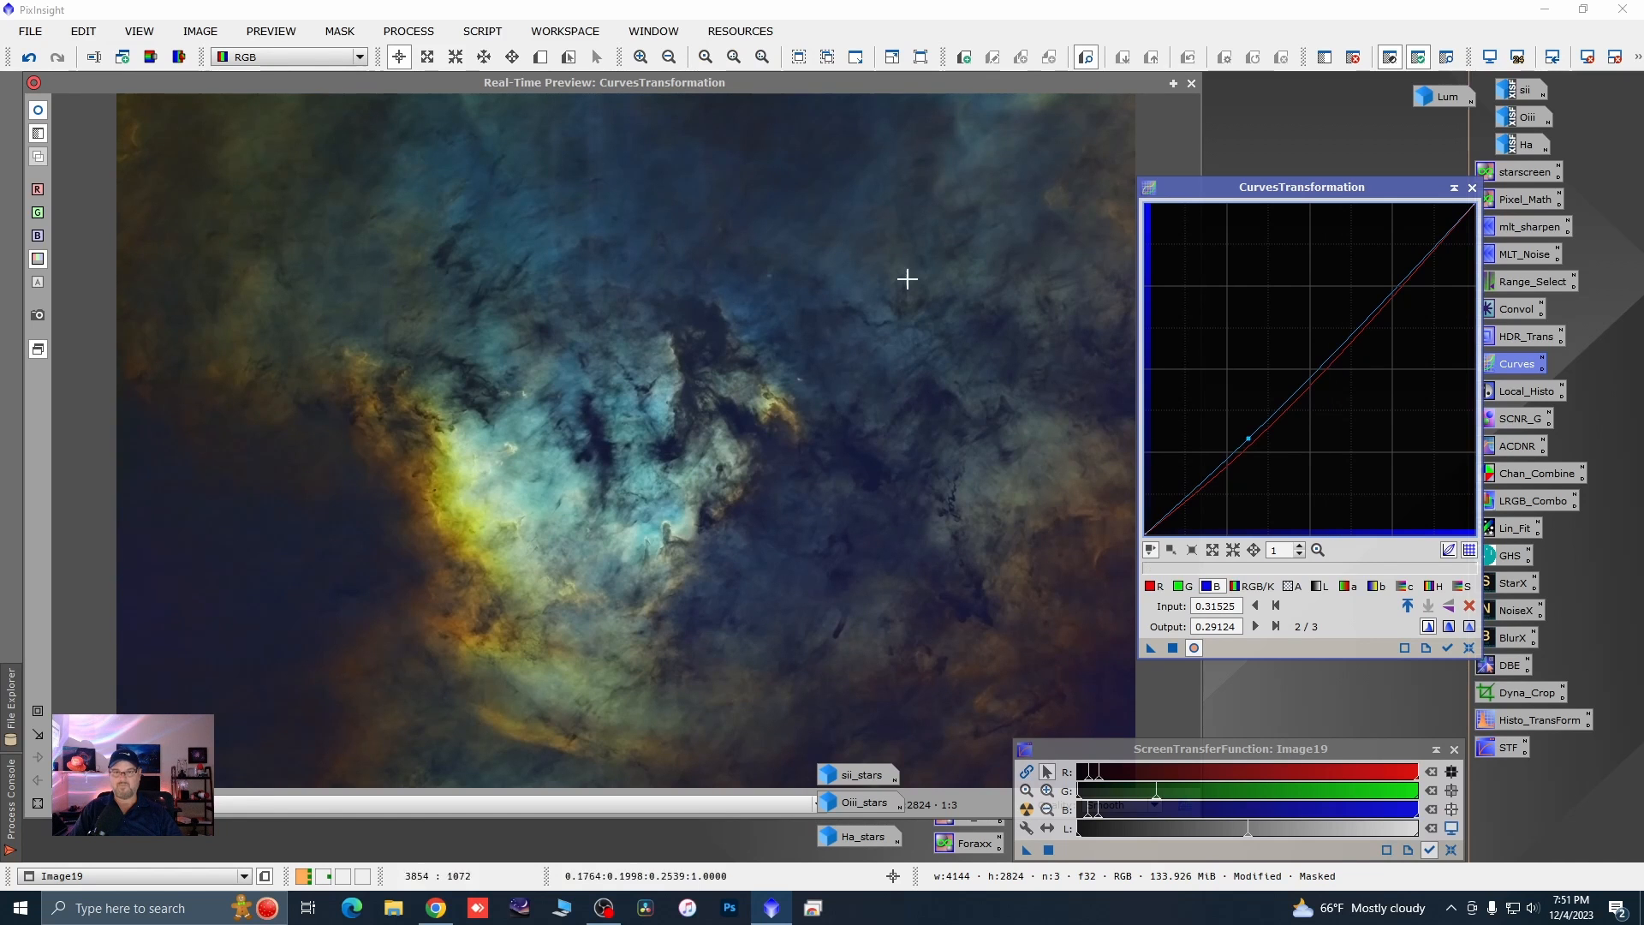
{"action": "left_click", "coordinate": [38, 110]}
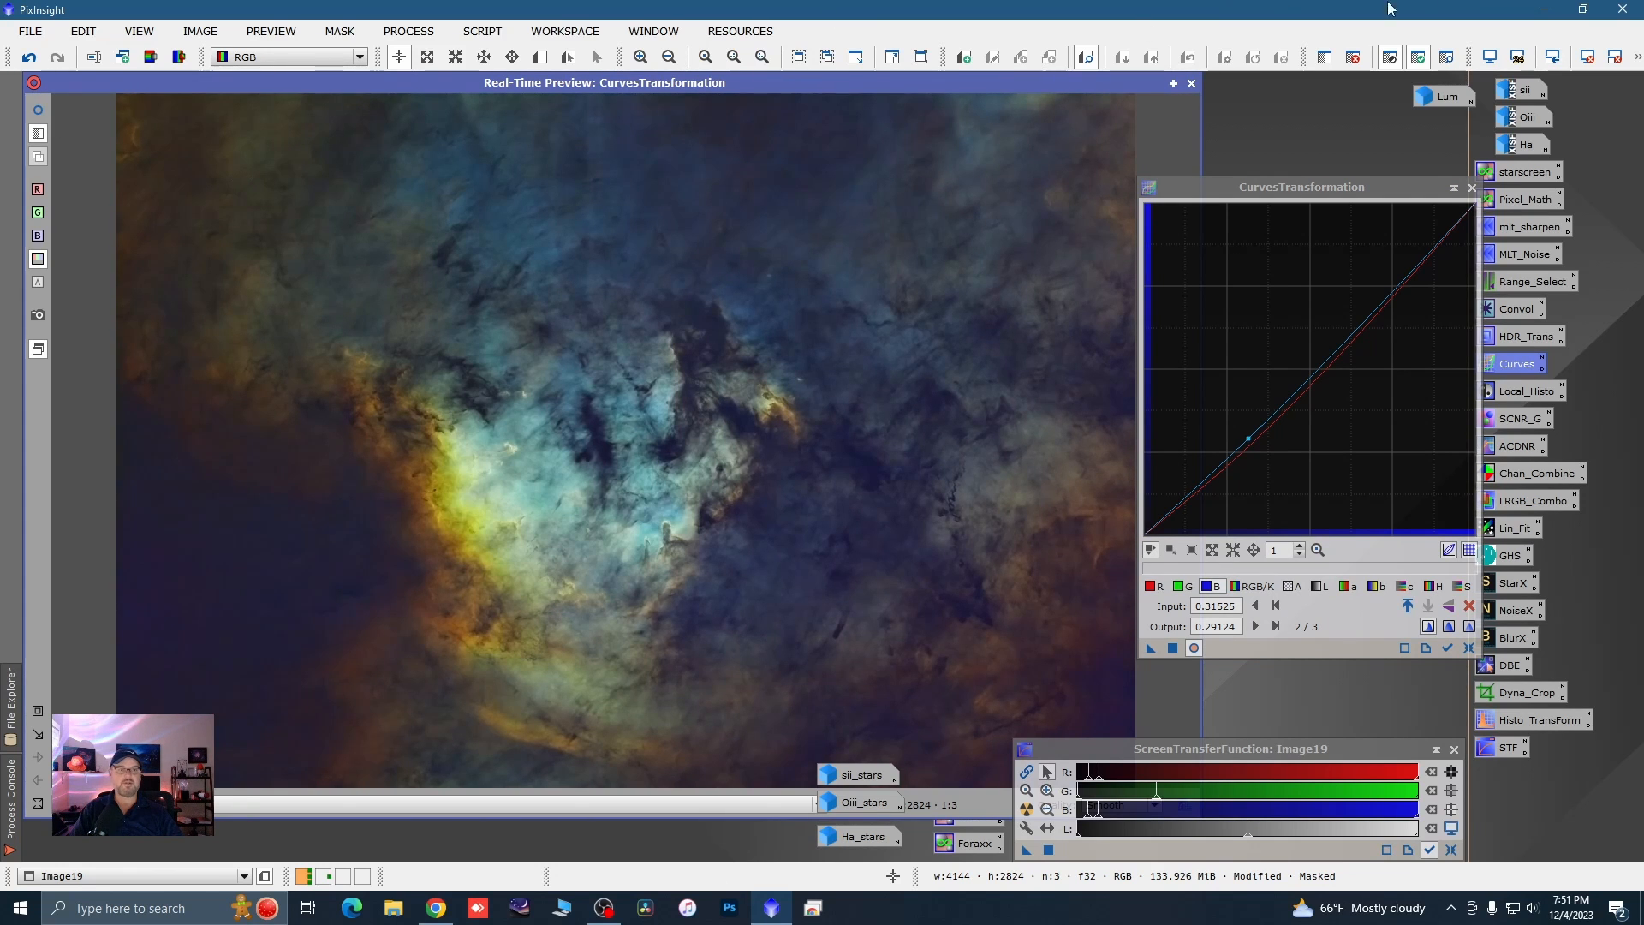
{"action": "left_click", "coordinate": [1473, 189]}
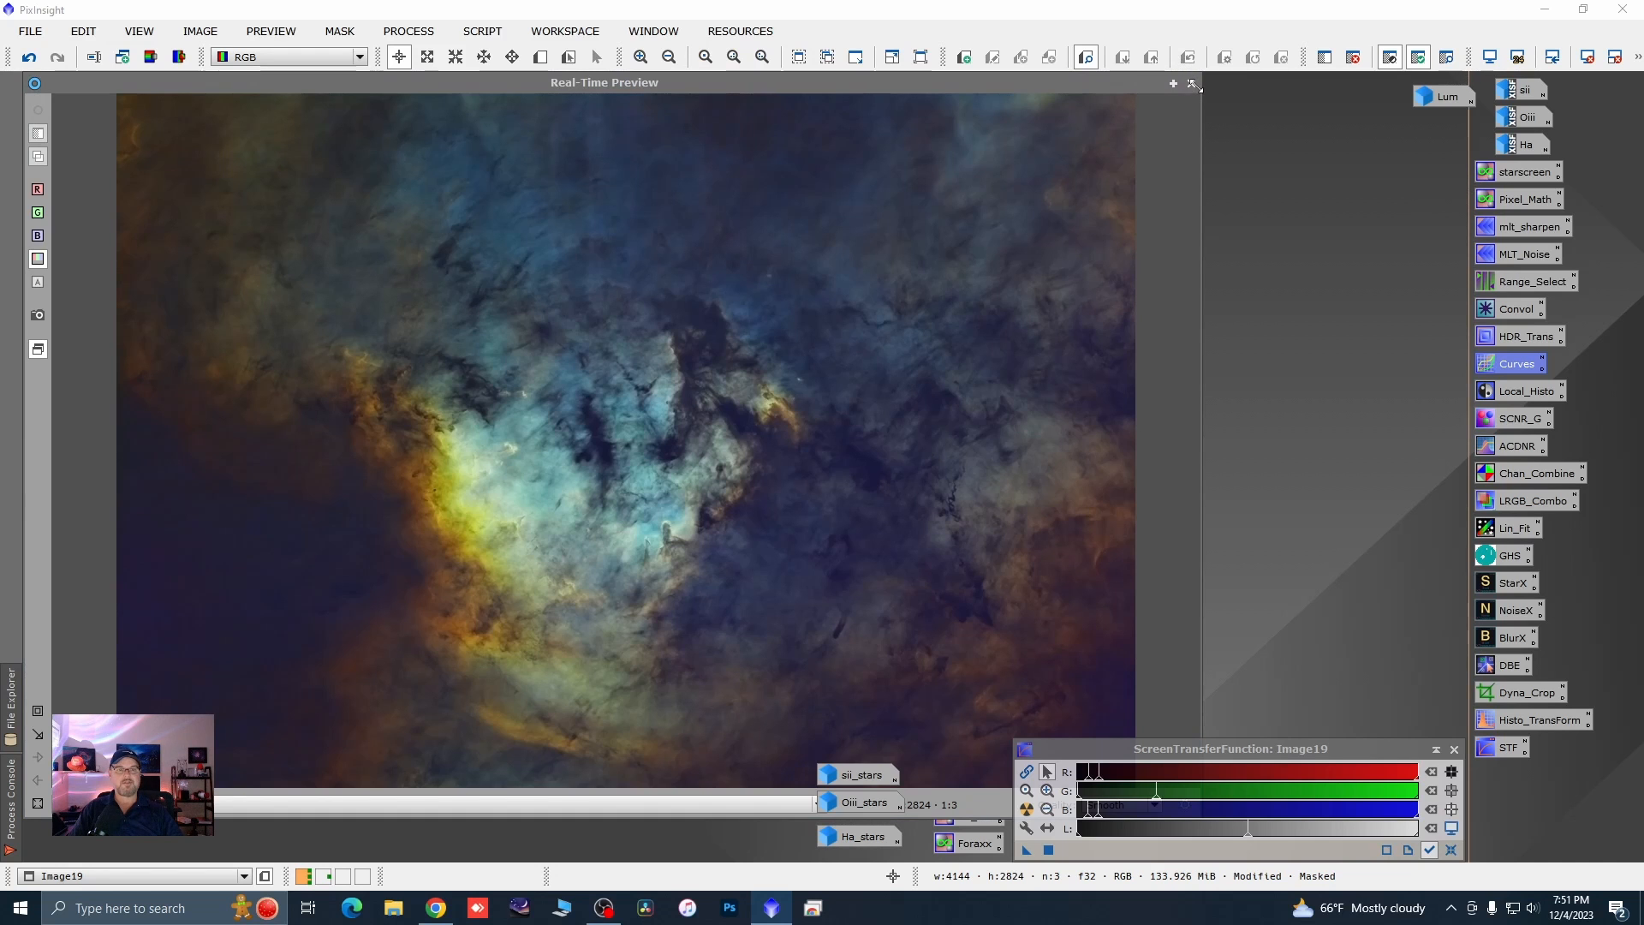
{"action": "left_click", "coordinate": [1192, 83]}
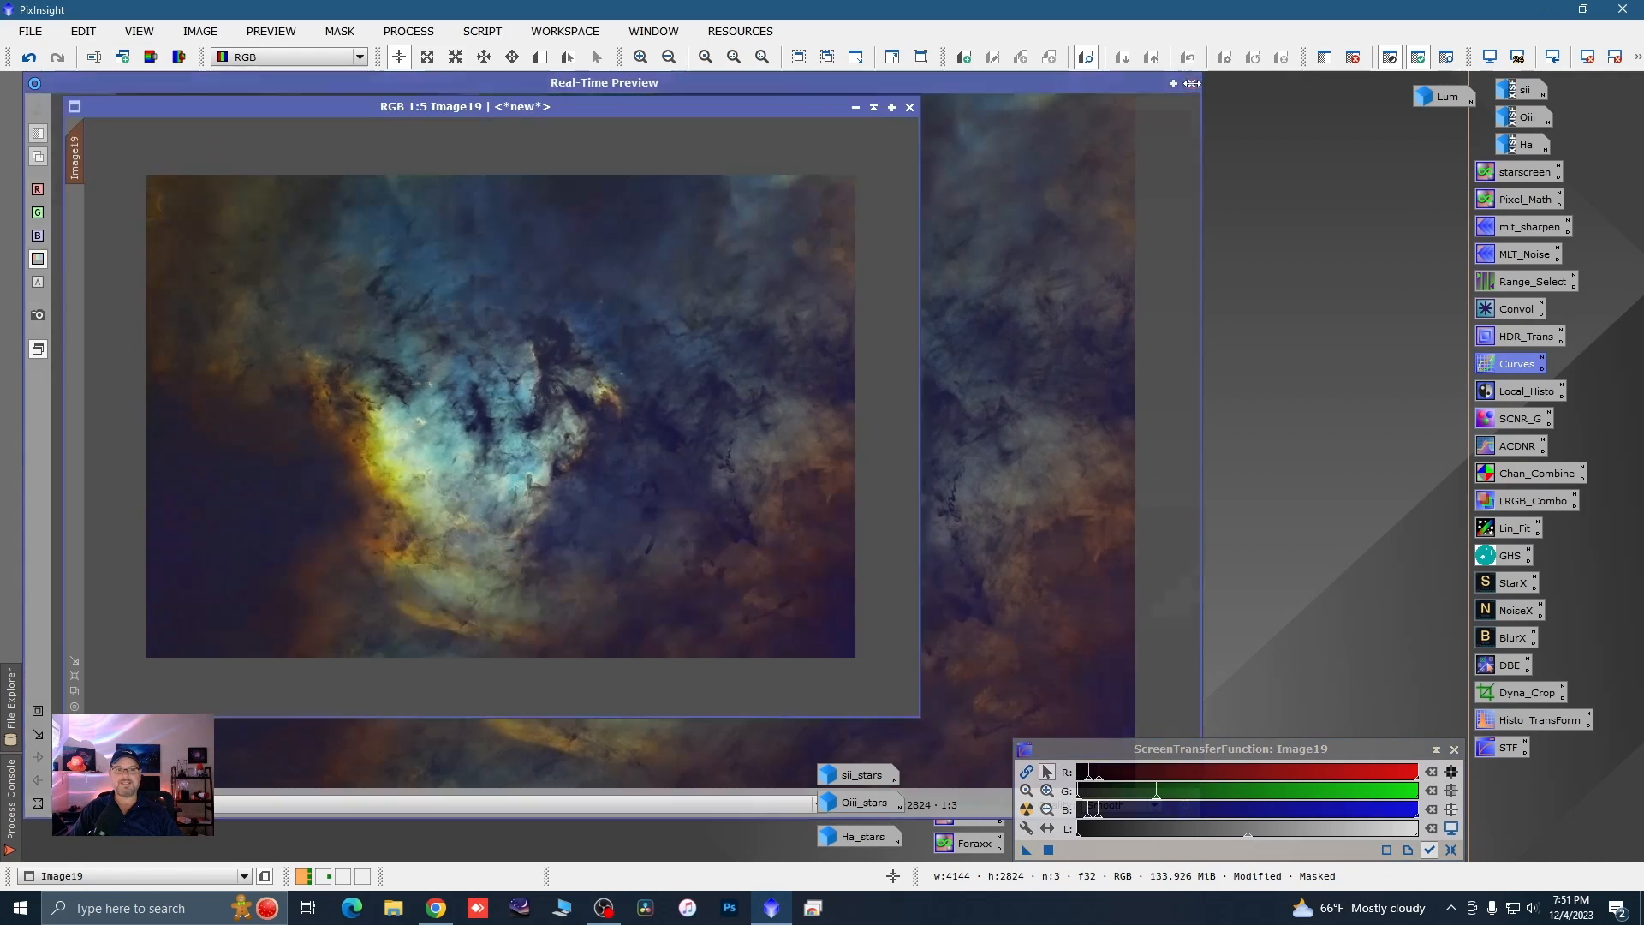
- Remove the mask from Image19
{"action": "right_click", "coordinate": [648, 286]}
{"action": "mouse_move", "coordinate": [713, 480]}
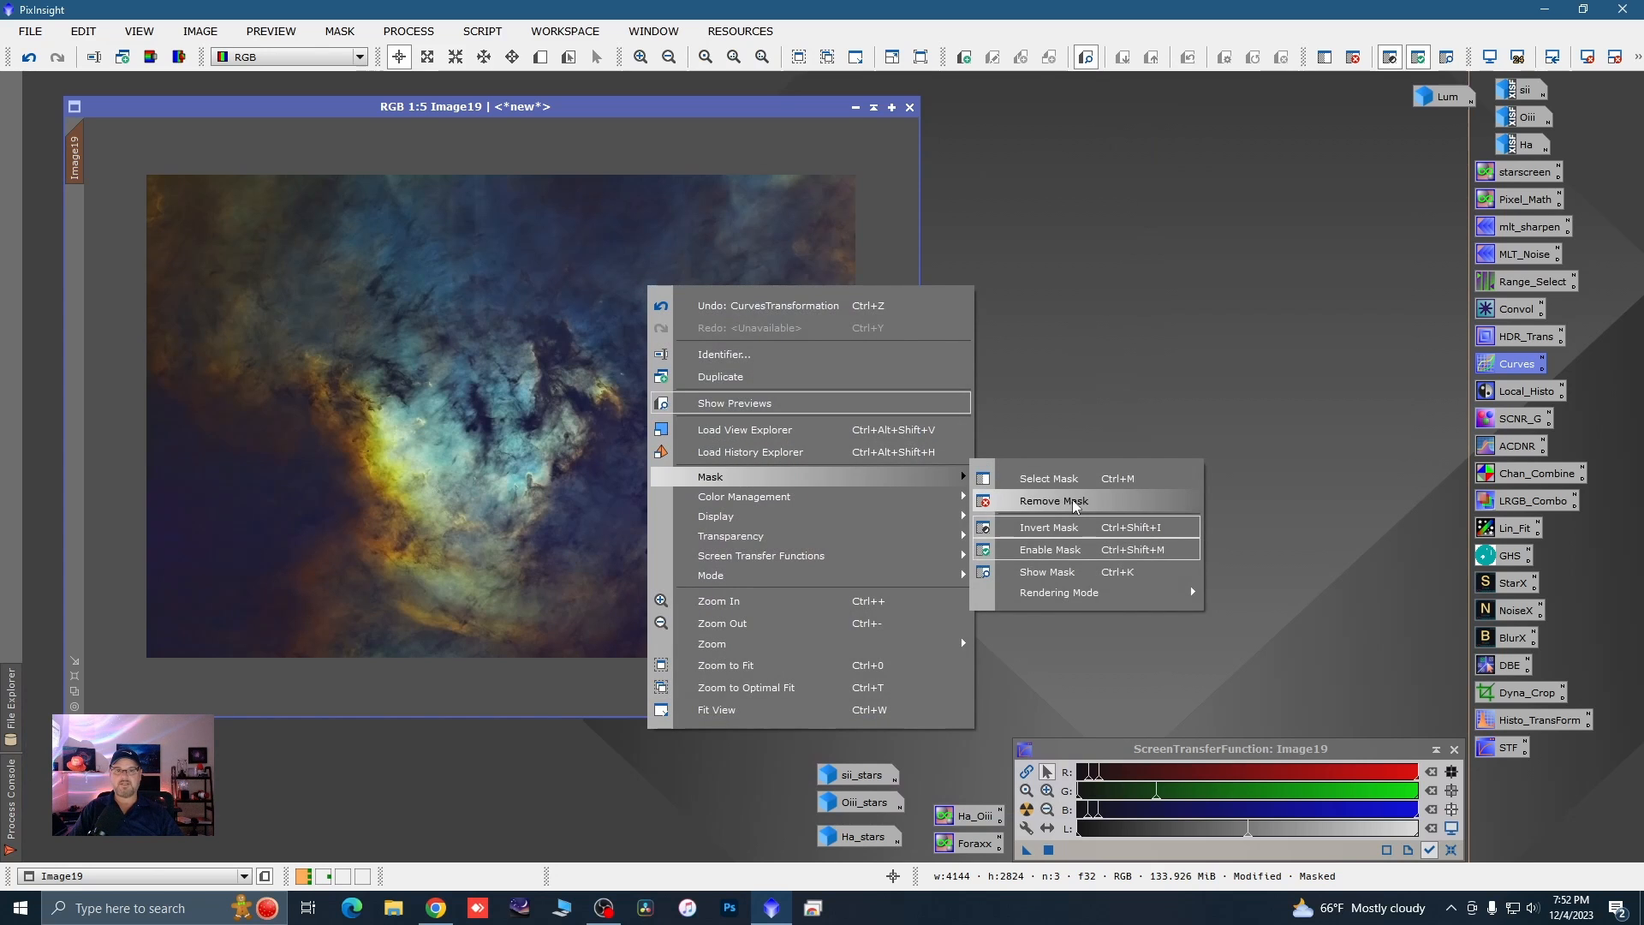
{"action": "left_click", "coordinate": [1075, 503]}
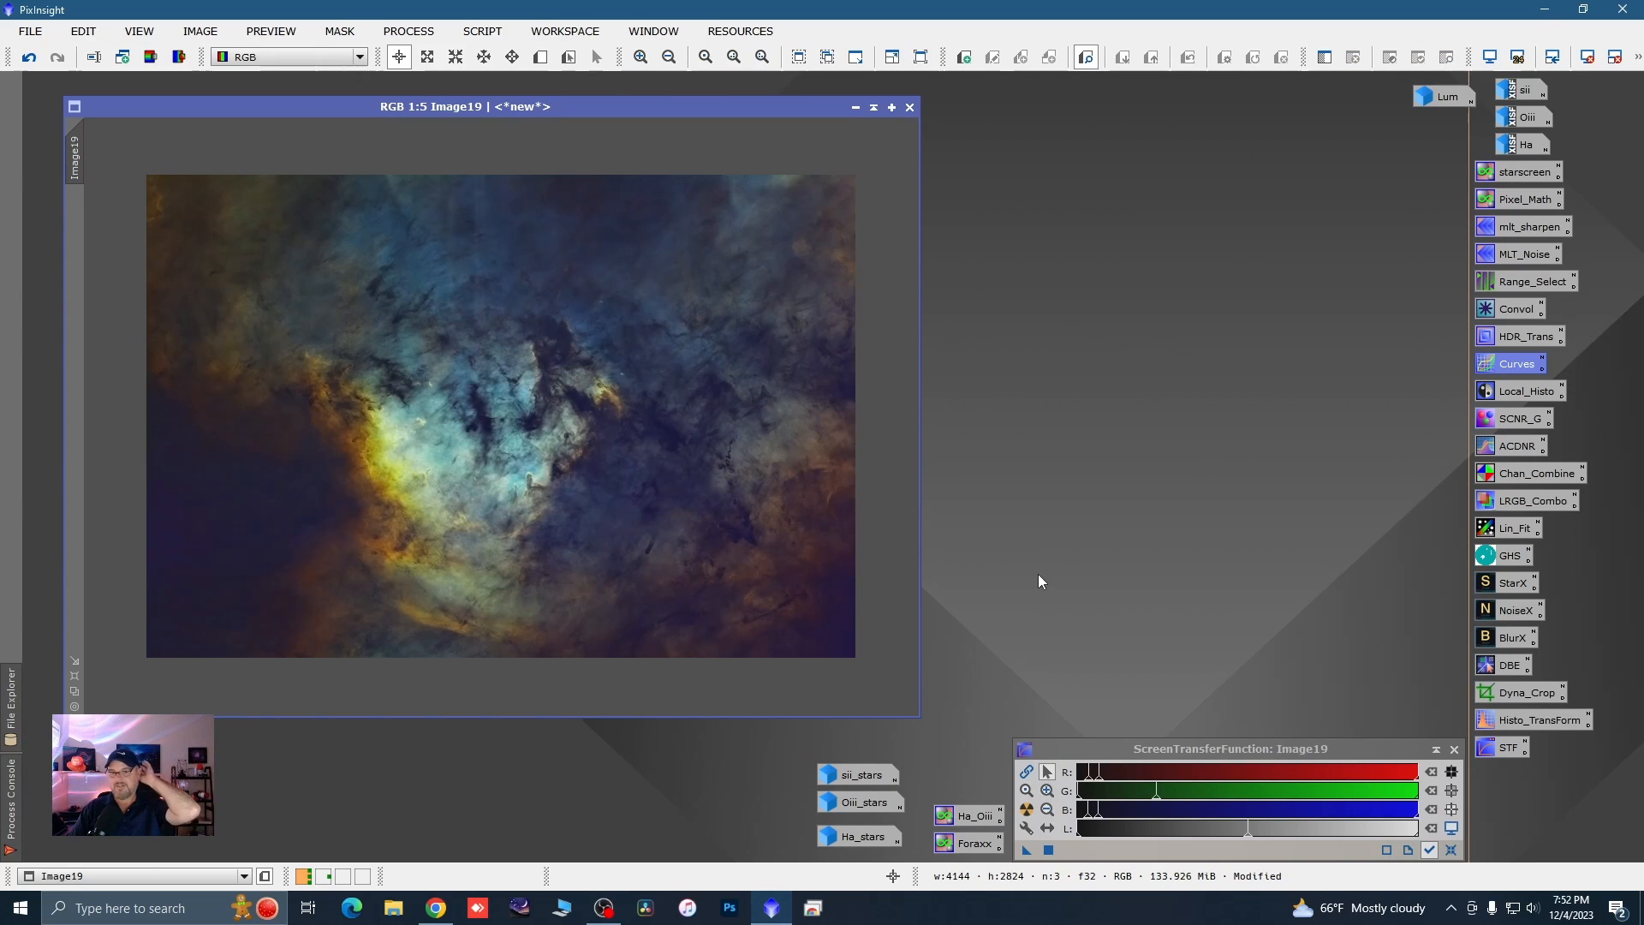
- Run the CorrectMagentaStars script on Image19 with an amount of 0.68 and lightness preserved, and close the script
{"action": "scroll", "coordinate": [414, 419], "scroll_direction": "up", "scroll_amount": 1}
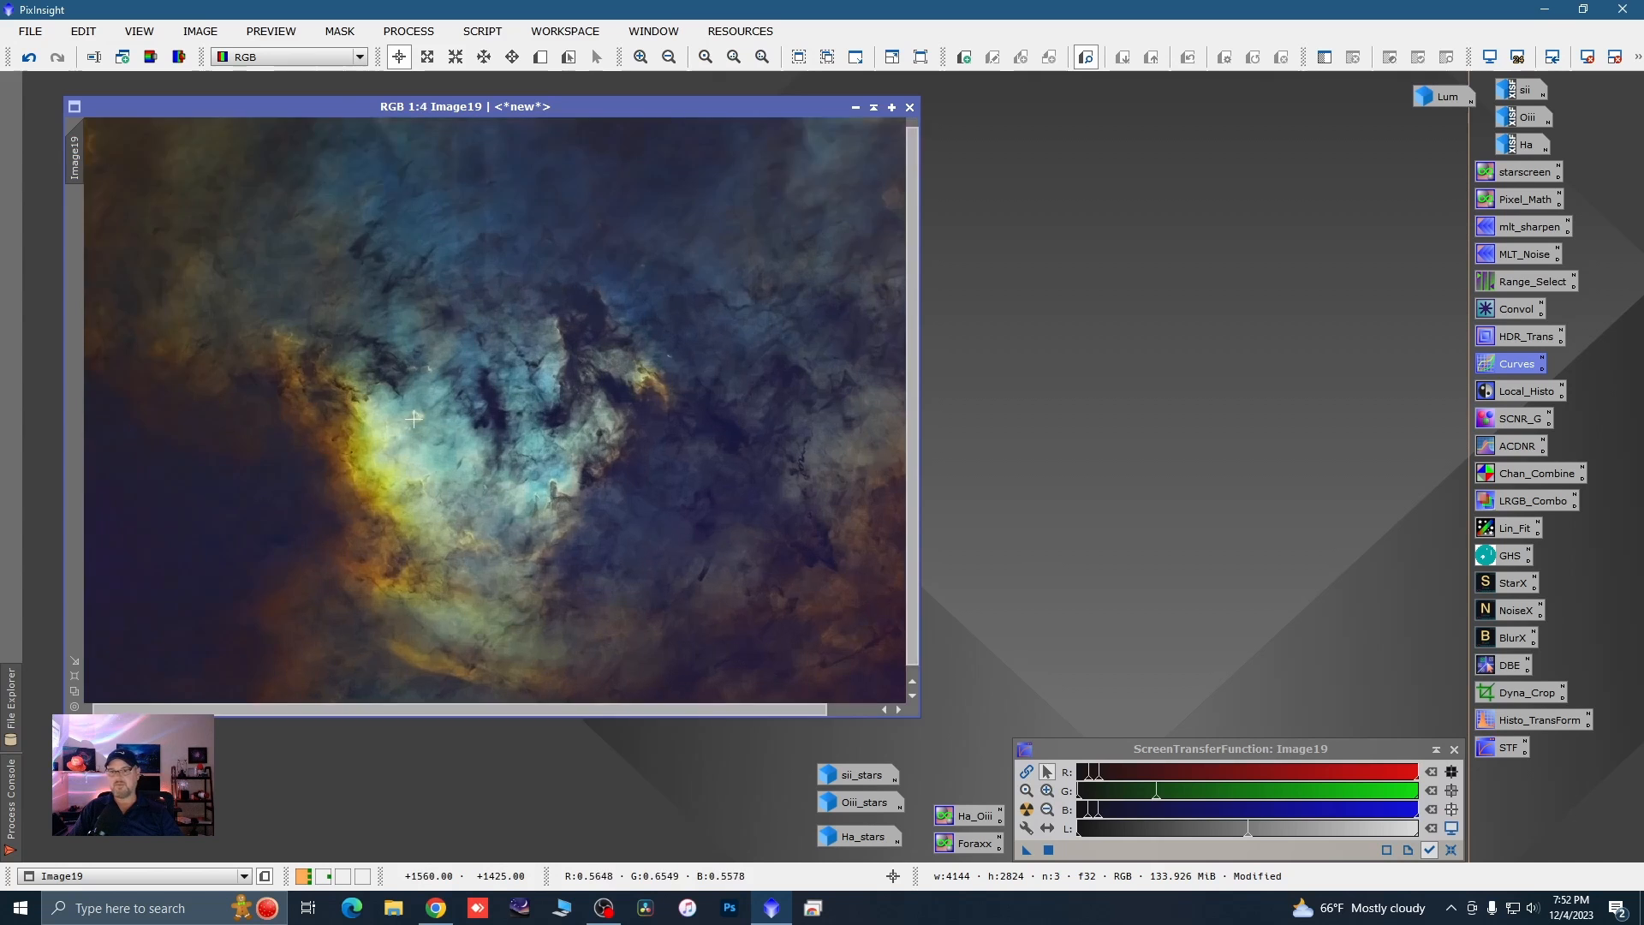
{"action": "scroll", "coordinate": [414, 418], "scroll_direction": "down", "scroll_amount": 1}
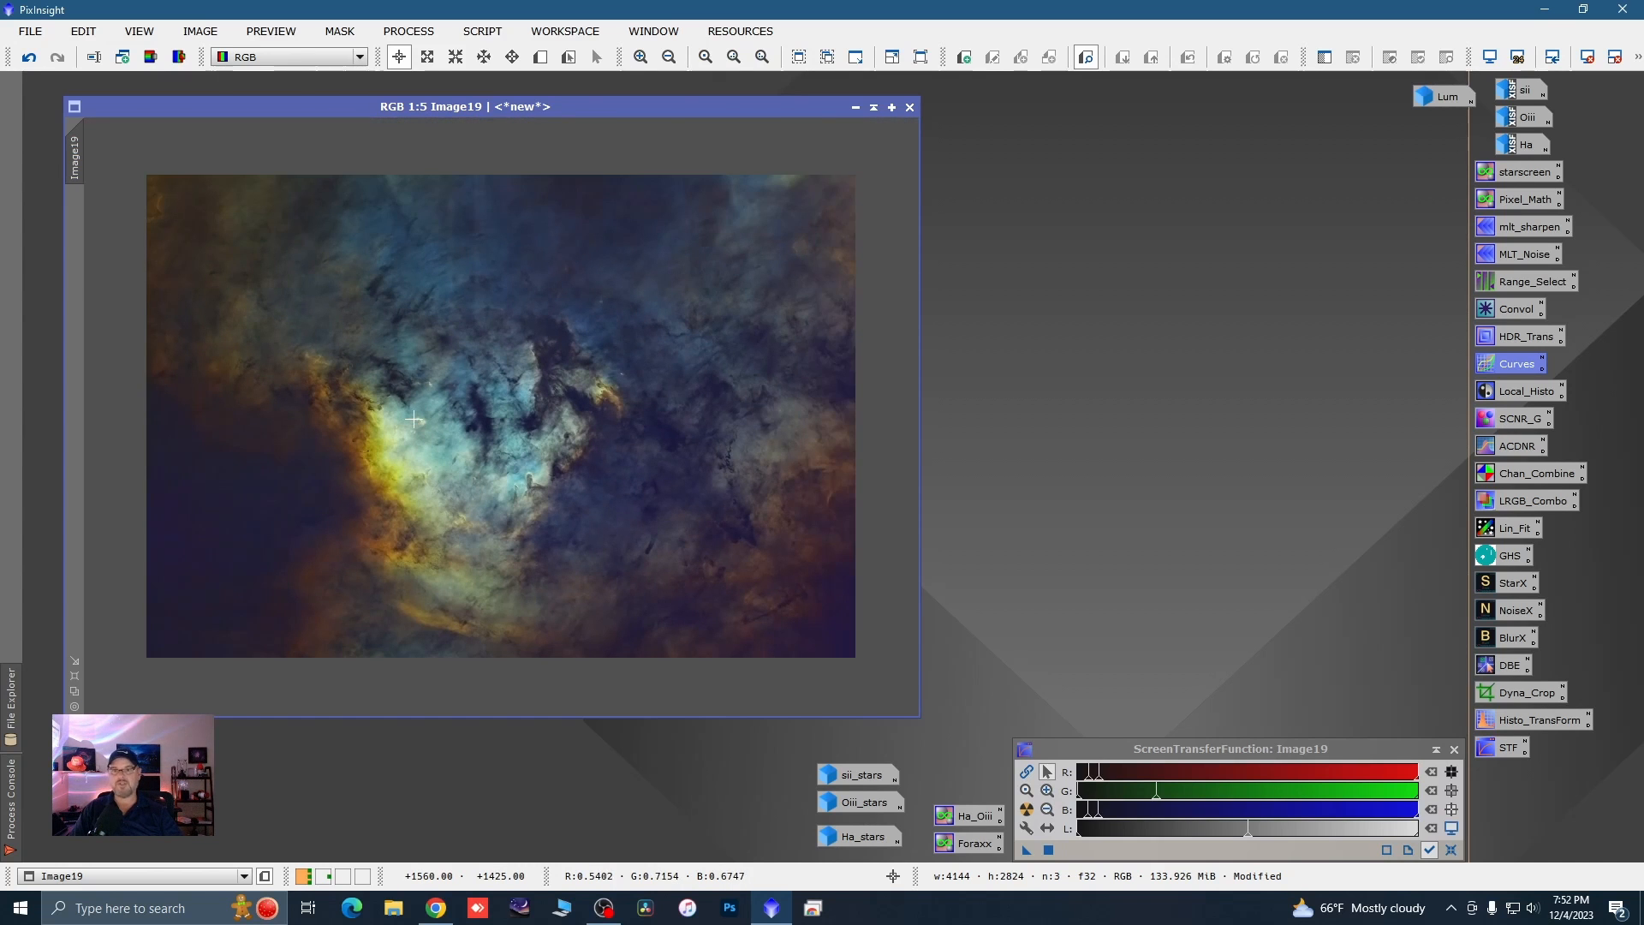
{"action": "left_click", "coordinate": [482, 31]}
{"action": "mouse_move", "coordinate": [615, 296]}
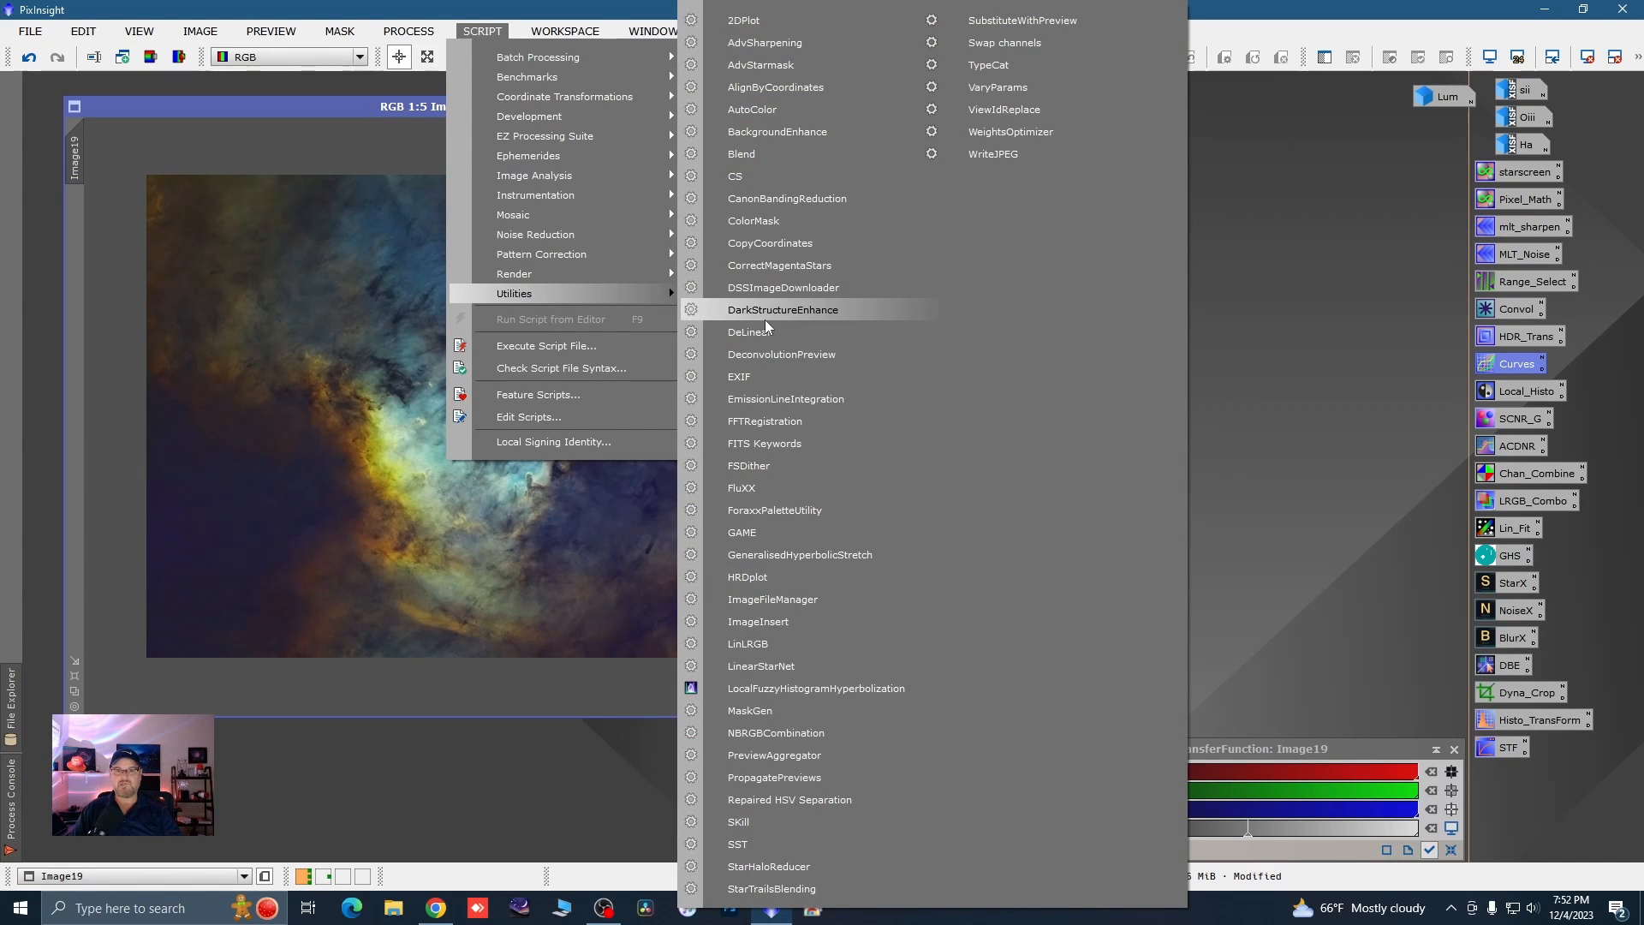
{"action": "left_click", "coordinate": [769, 265]}
{"action": "left_click_drag", "start_coordinate": [938, 305], "coordinate": [1320, 198]}
{"action": "left_click_drag", "start_coordinate": [1329, 423], "coordinate": [1300, 423]}
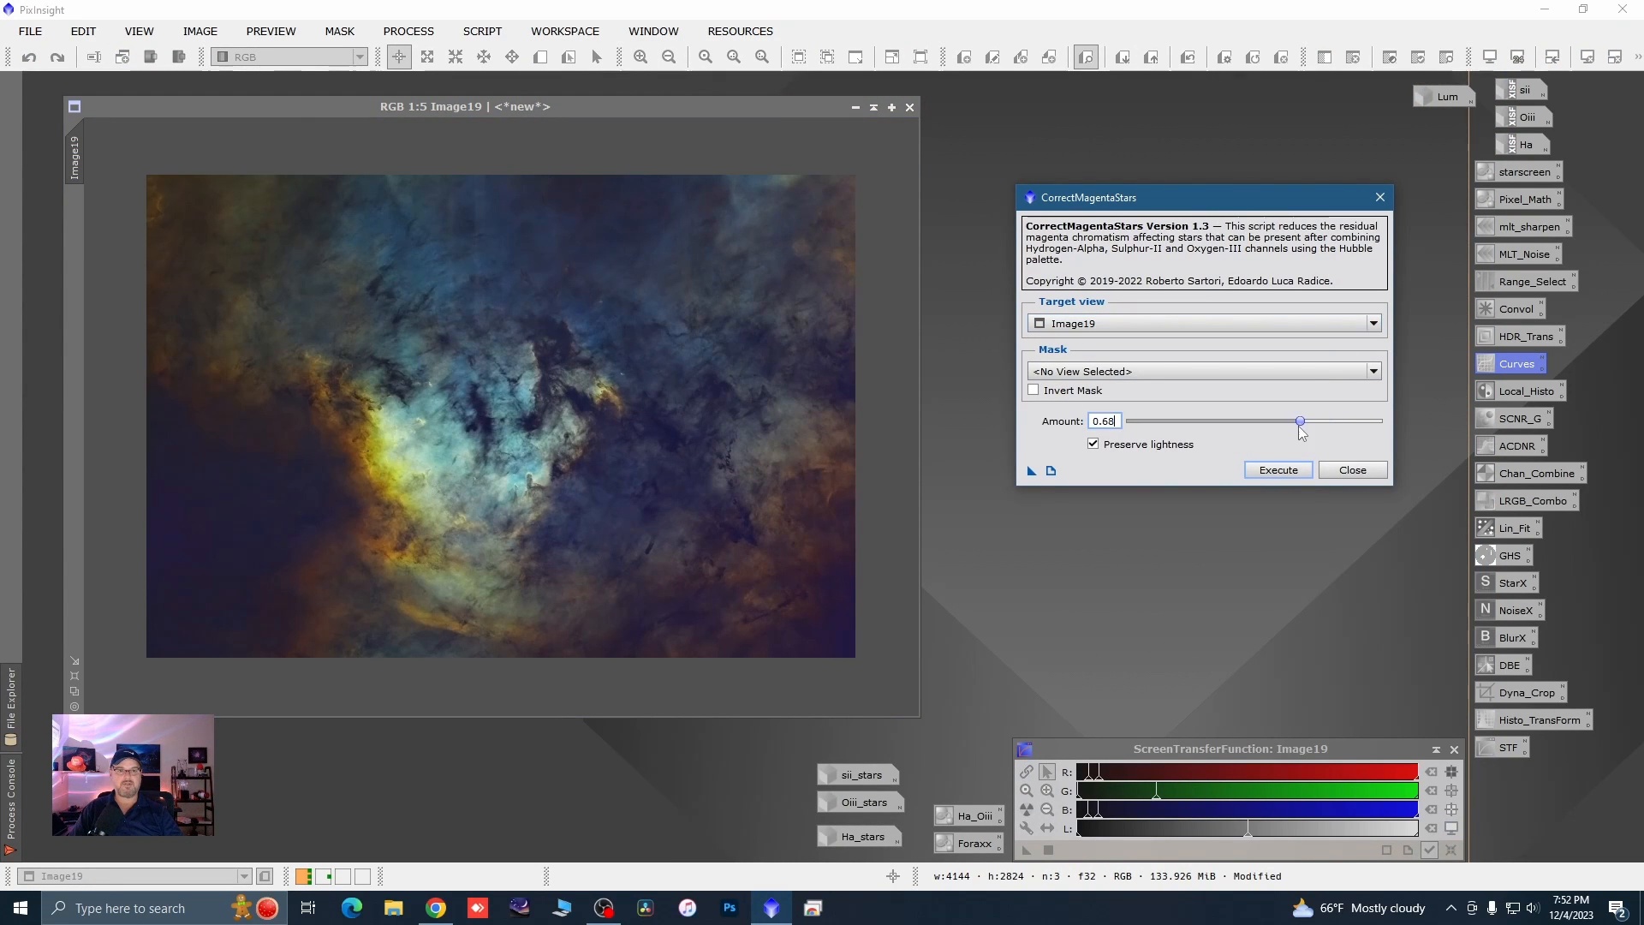
{"action": "left_click", "coordinate": [1278, 471]}
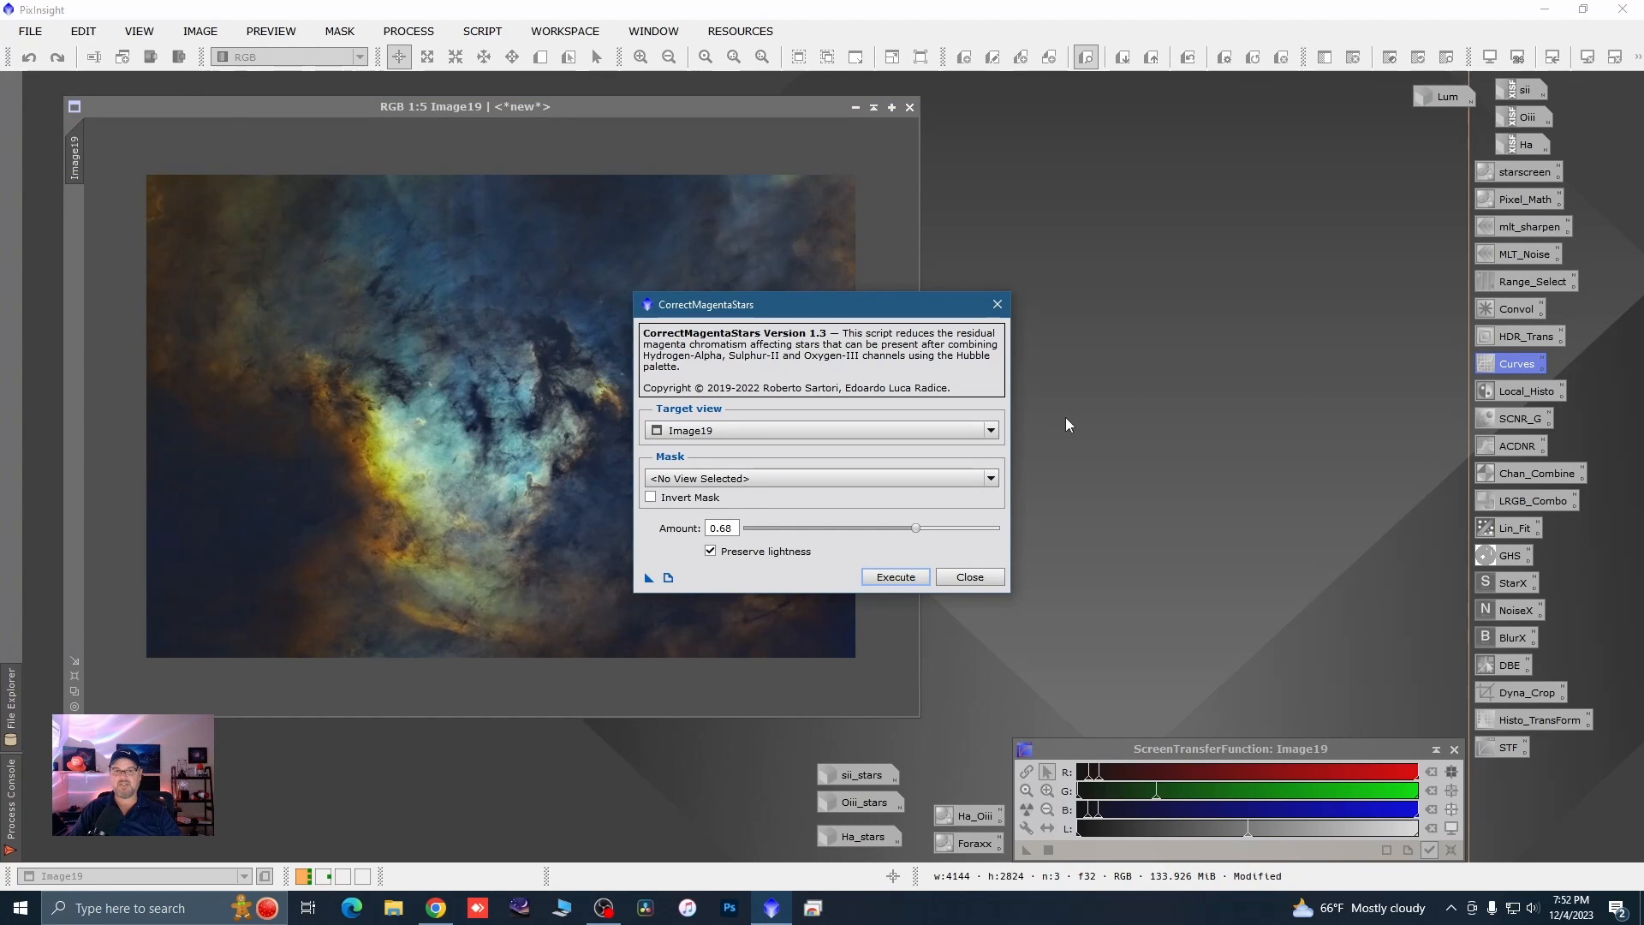
{"action": "left_click", "coordinate": [997, 304]}
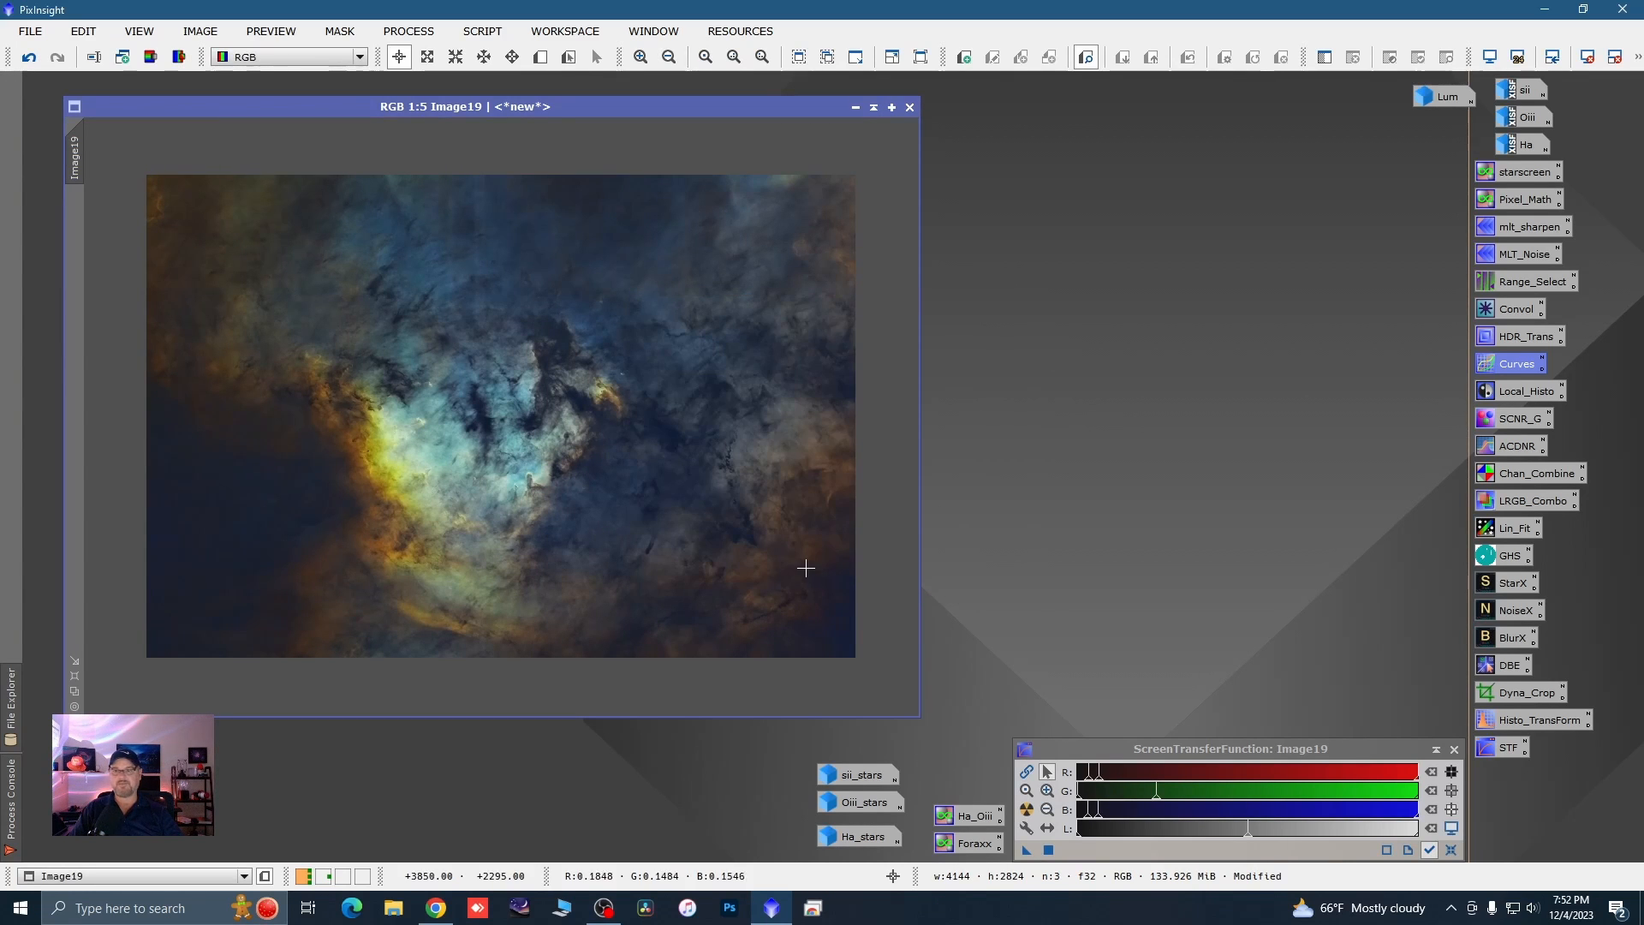
{"action": "scroll", "coordinate": [454, 425], "scroll_direction": "up", "scroll_amount": 3}
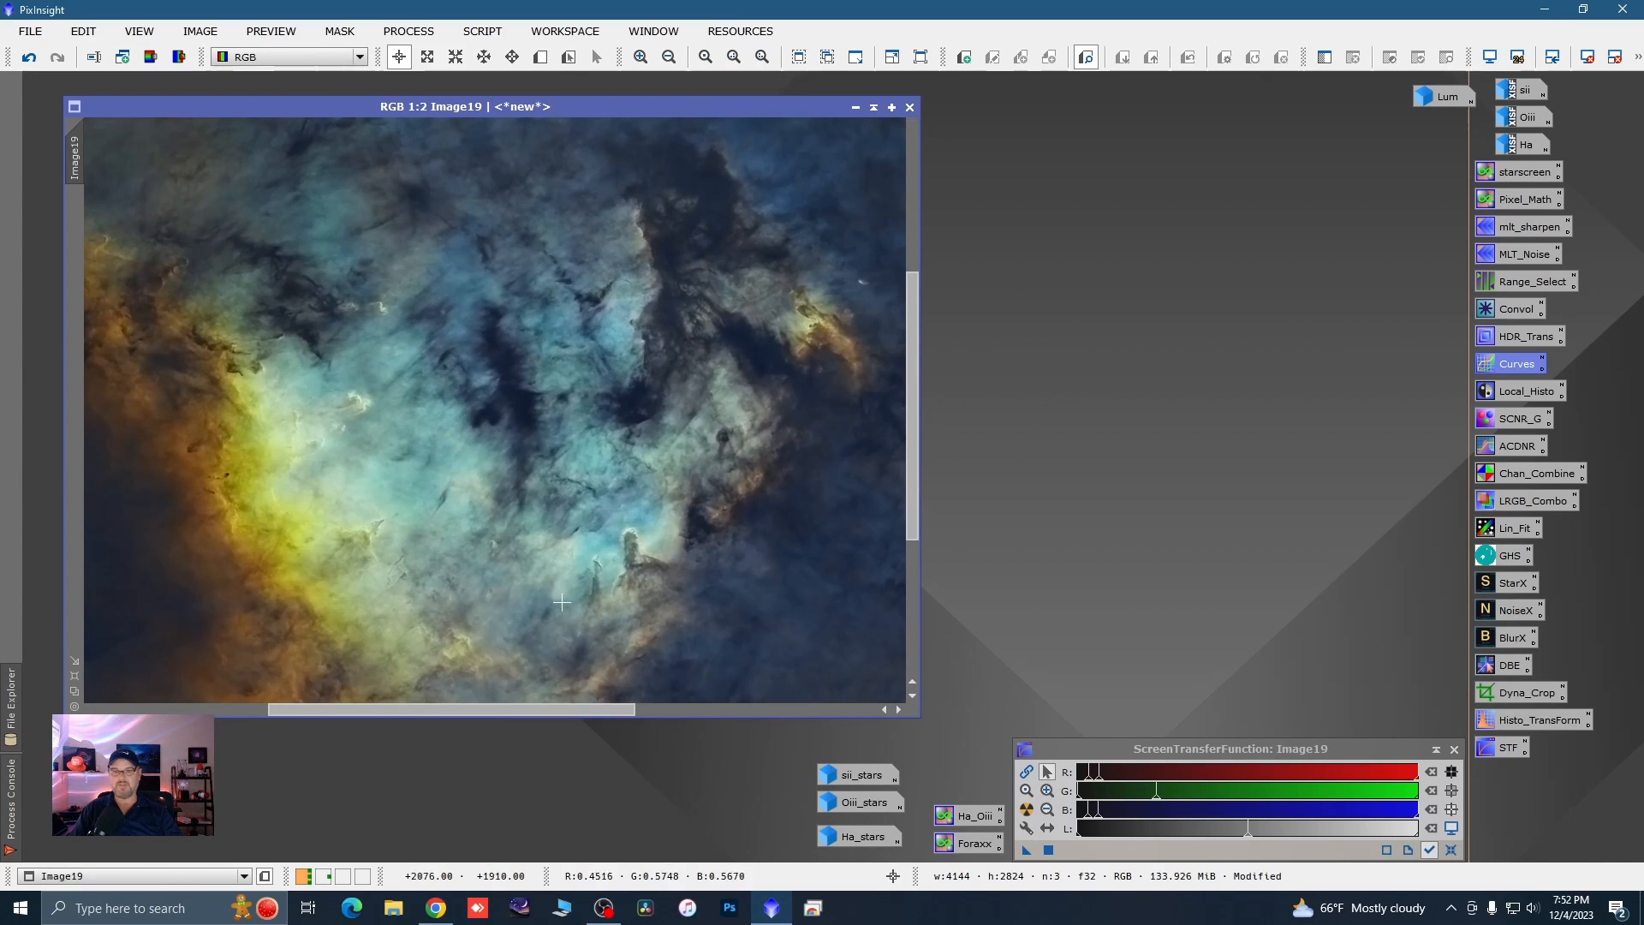
{"action": "scroll", "coordinate": [440, 309], "scroll_direction": "down", "scroll_amount": 3}
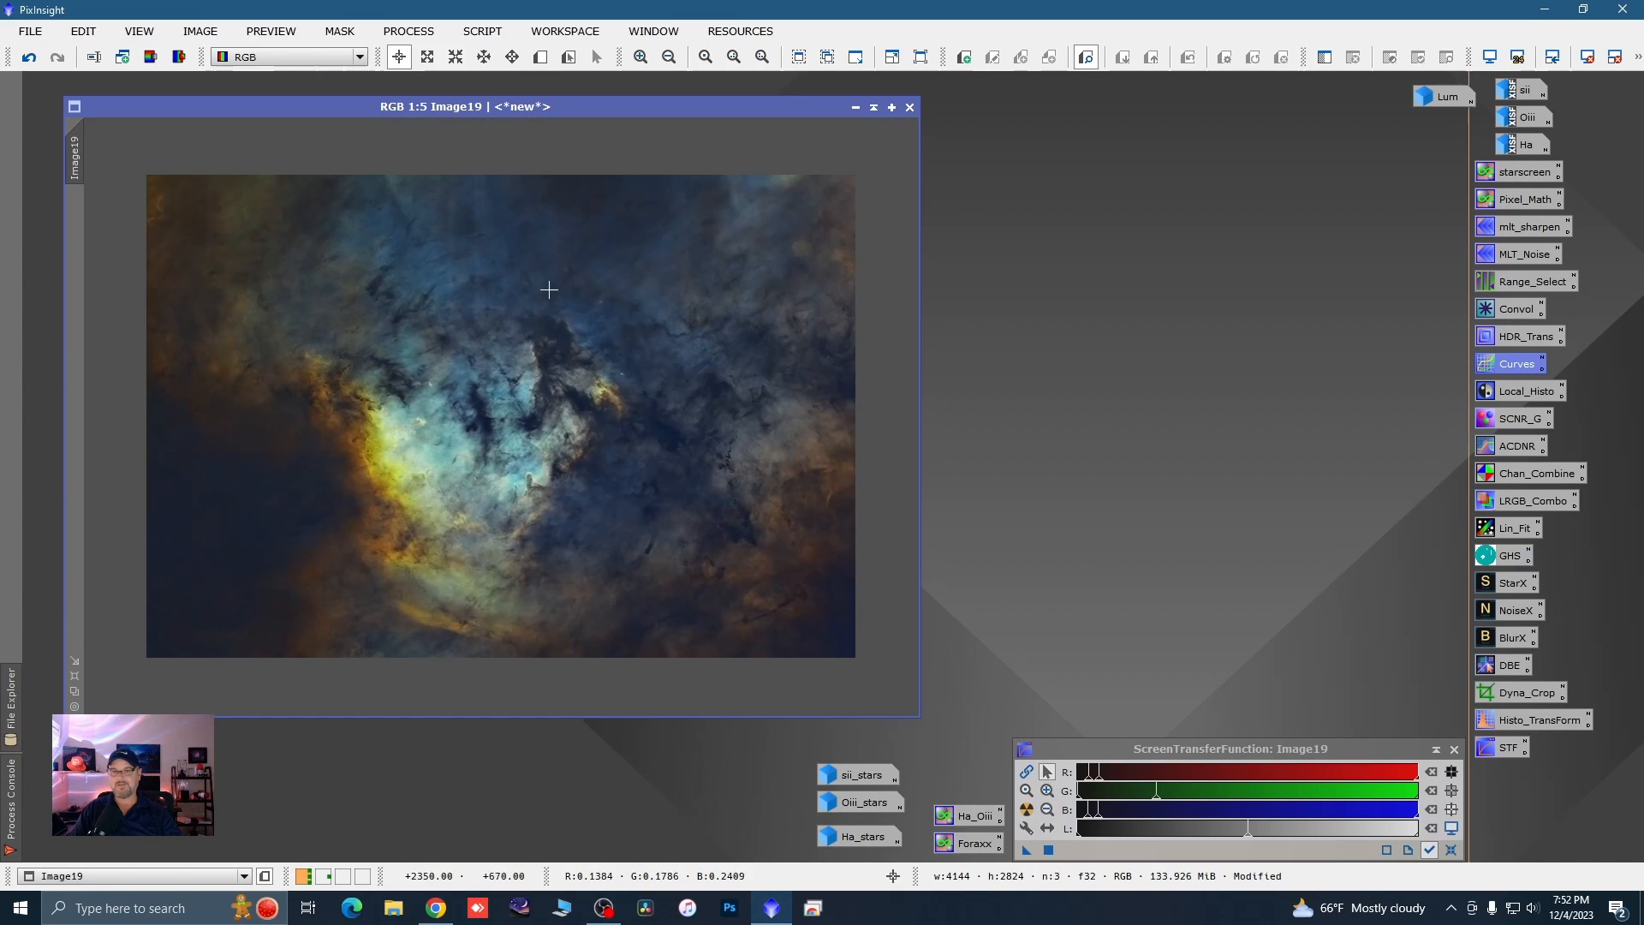
{"action": "scroll", "coordinate": [476, 467], "scroll_direction": "up", "scroll_amount": 3}
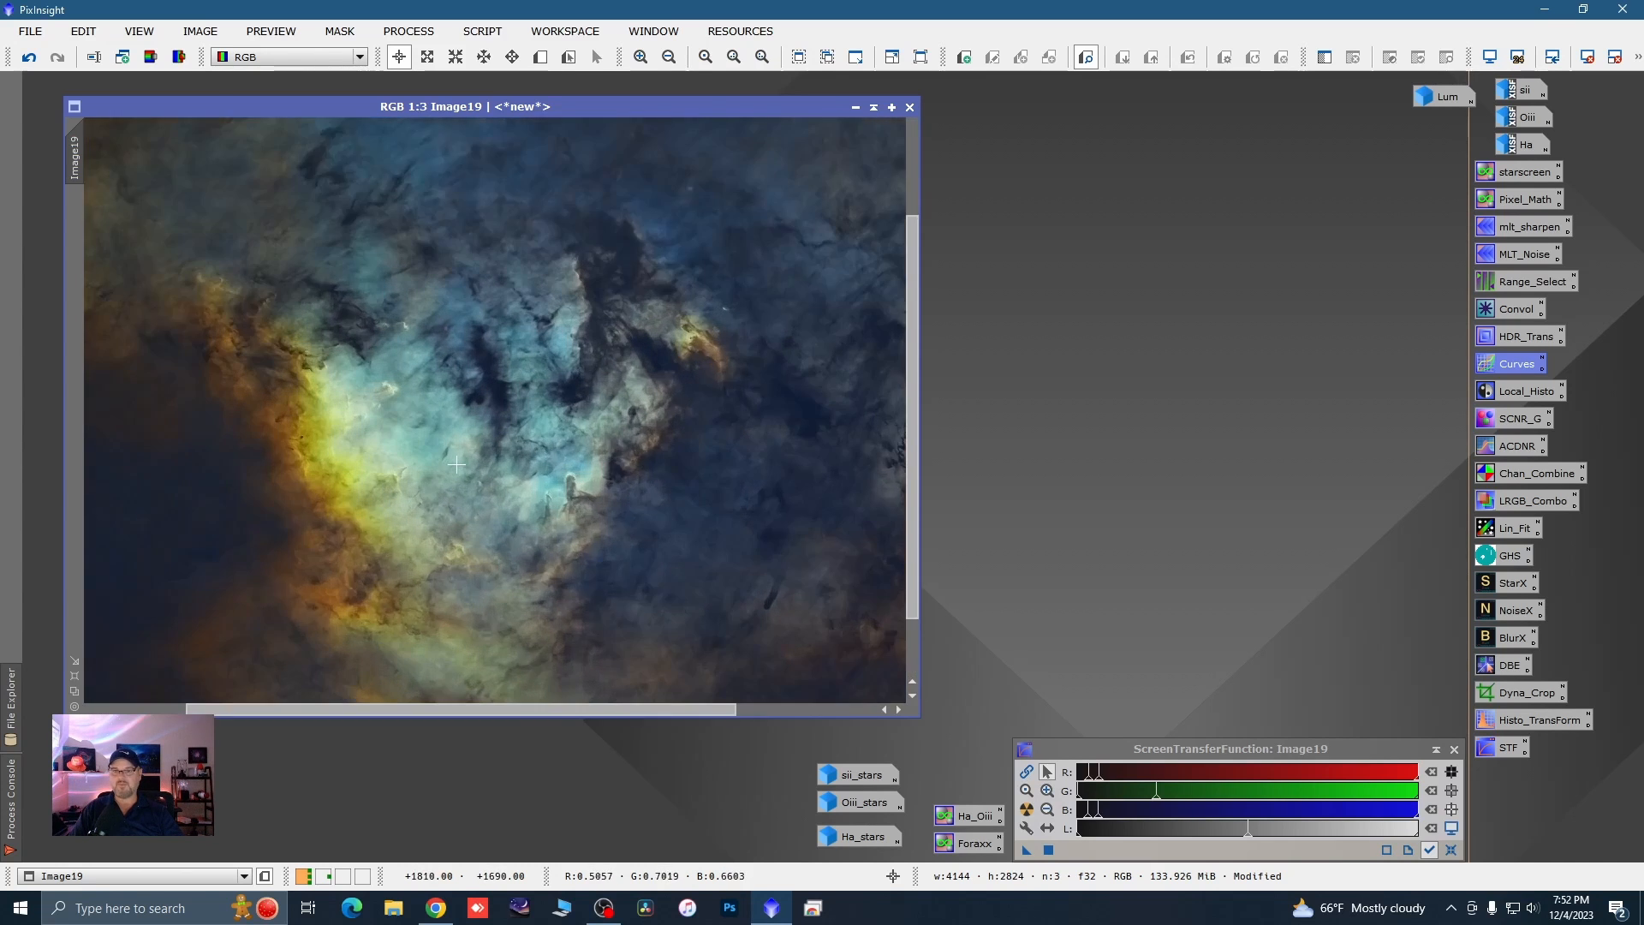
{"action": "scroll", "coordinate": [343, 385], "scroll_direction": "up", "scroll_amount": 1}
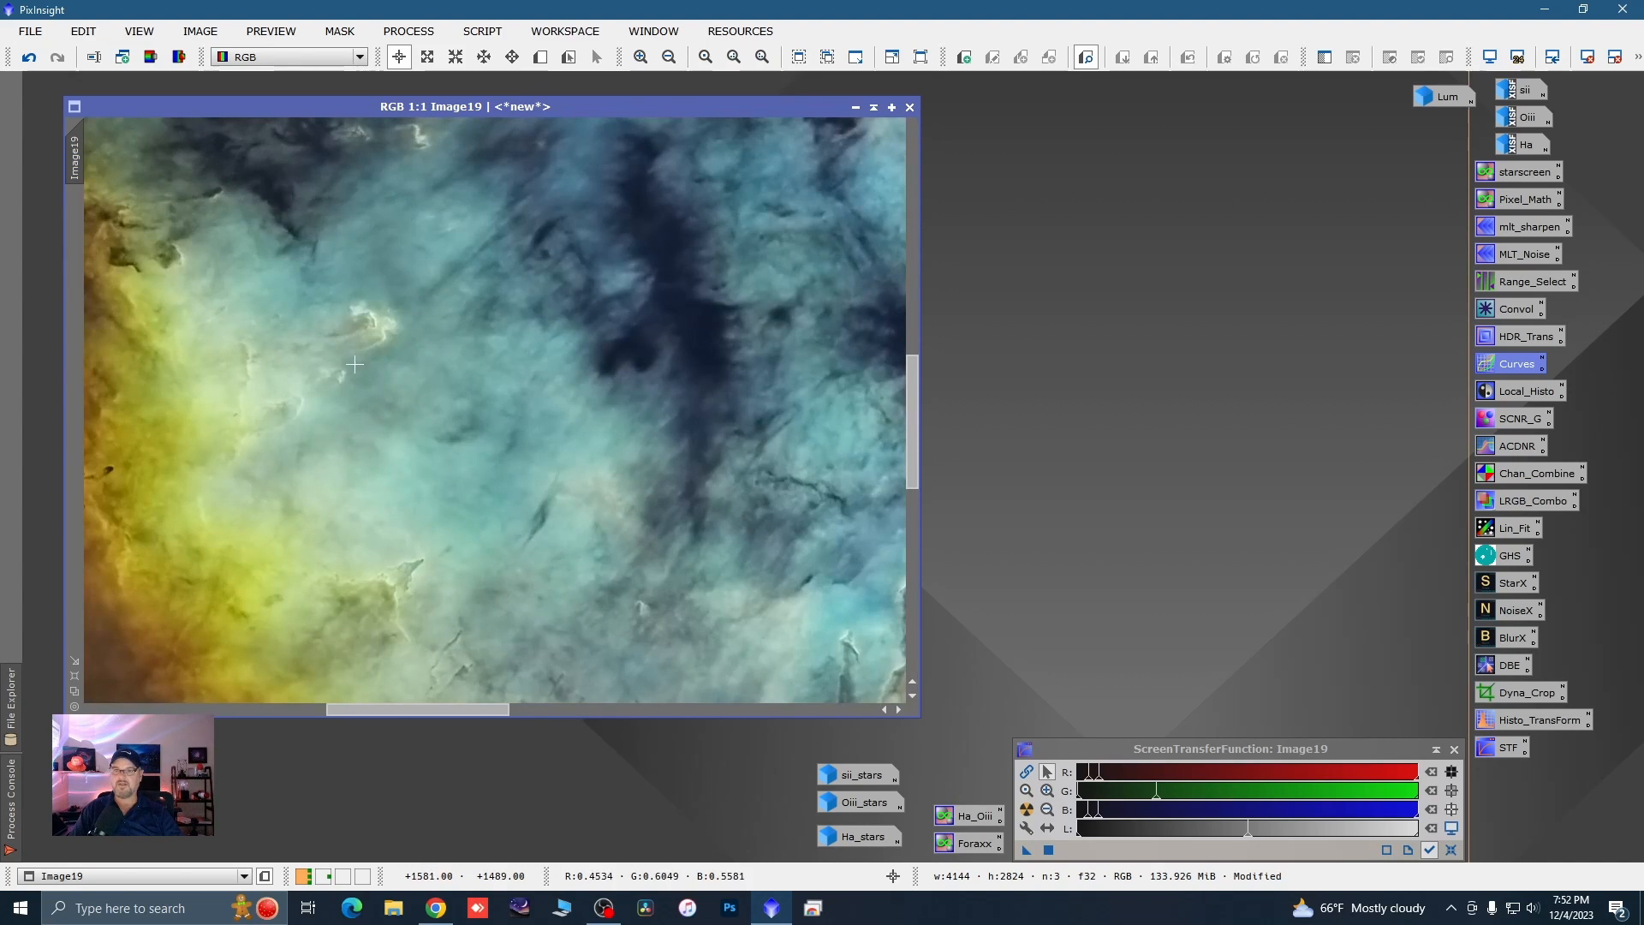
- Start ACDNR noise reduction on Image19 and show its lightness mask in a real-time preview
{"action": "scroll", "coordinate": [434, 376], "scroll_direction": "down", "scroll_amount": 3}
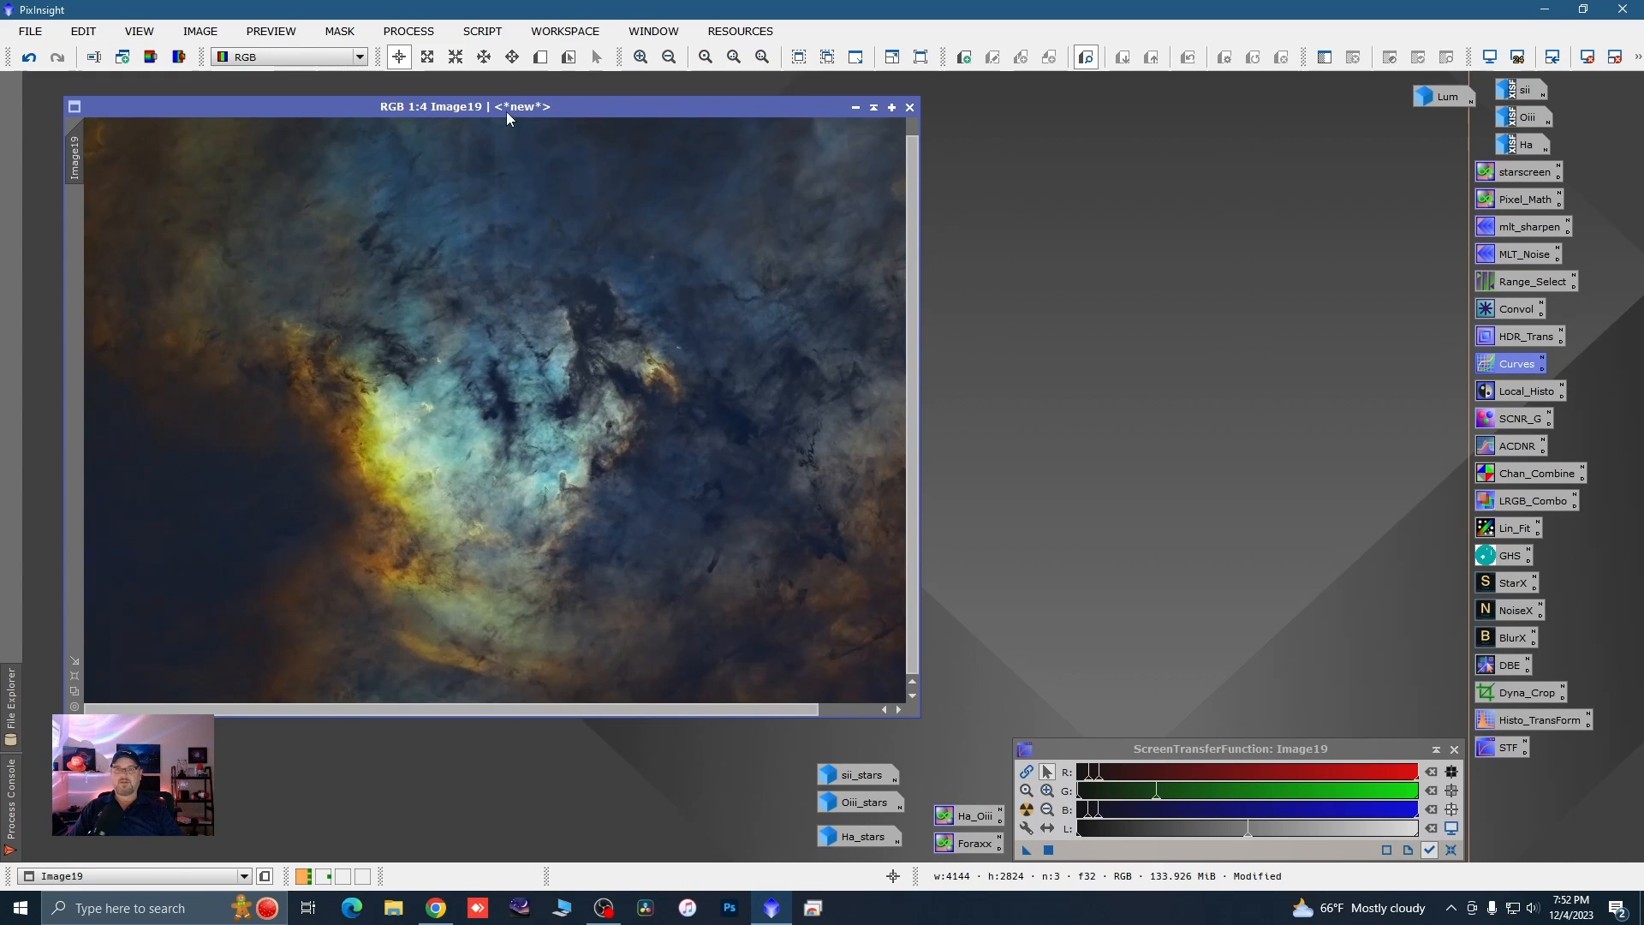
{"action": "left_click_drag", "start_coordinate": [506, 111], "coordinate": [489, 105]}
{"action": "scroll", "coordinate": [462, 378], "scroll_direction": "down", "scroll_amount": 1}
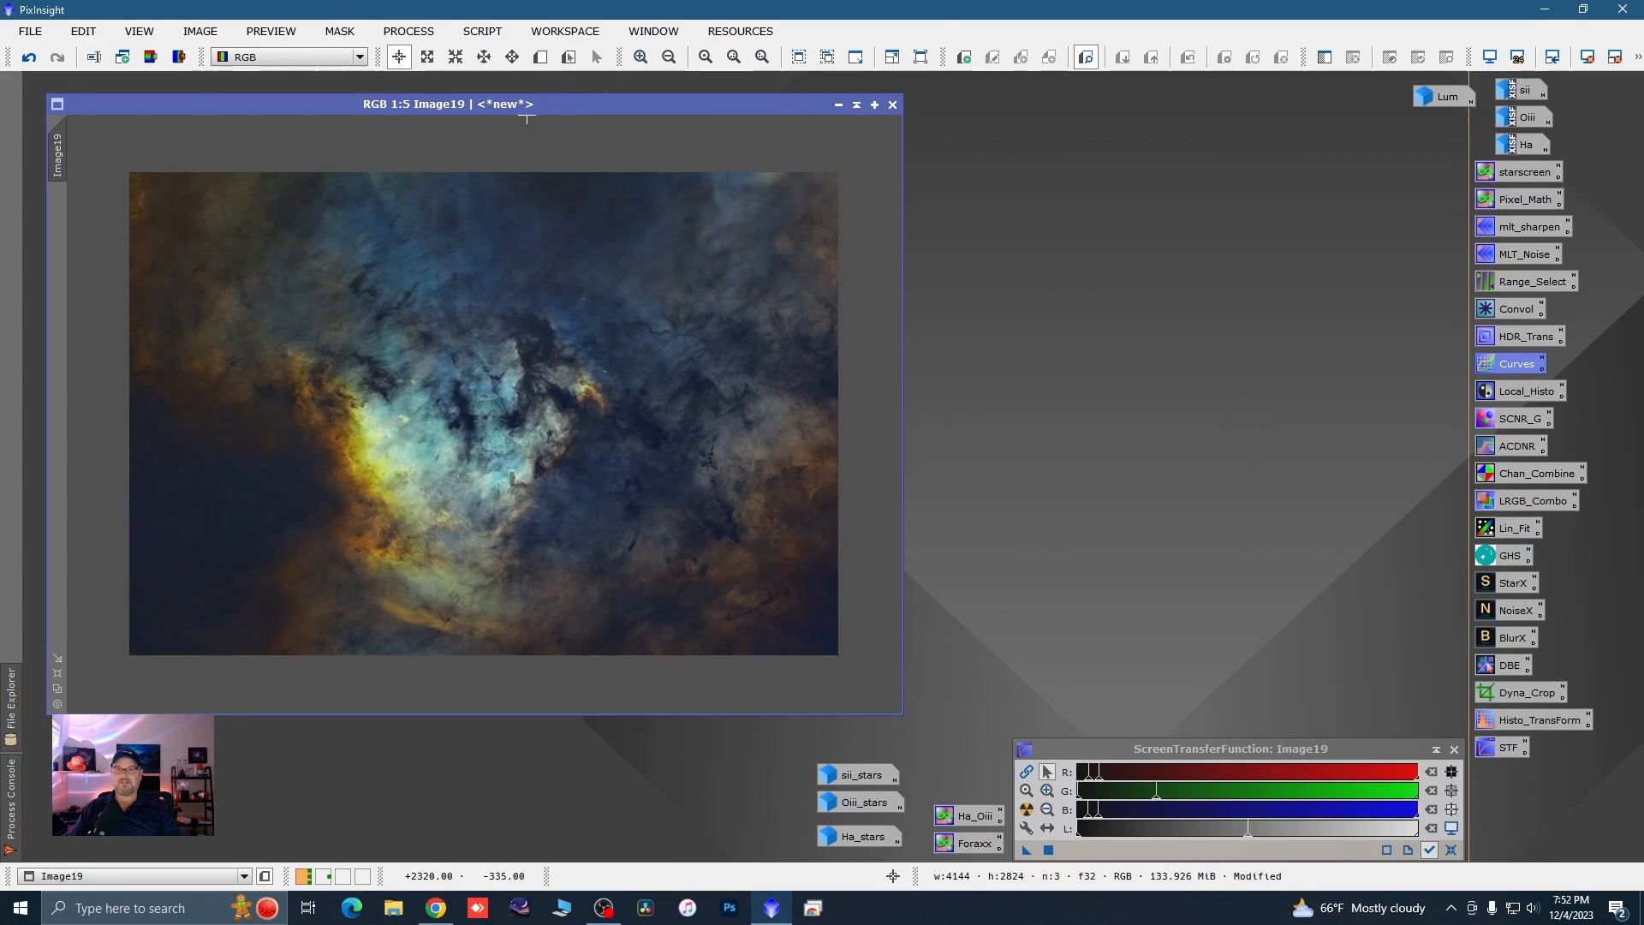
{"action": "left_click", "coordinate": [410, 32]}
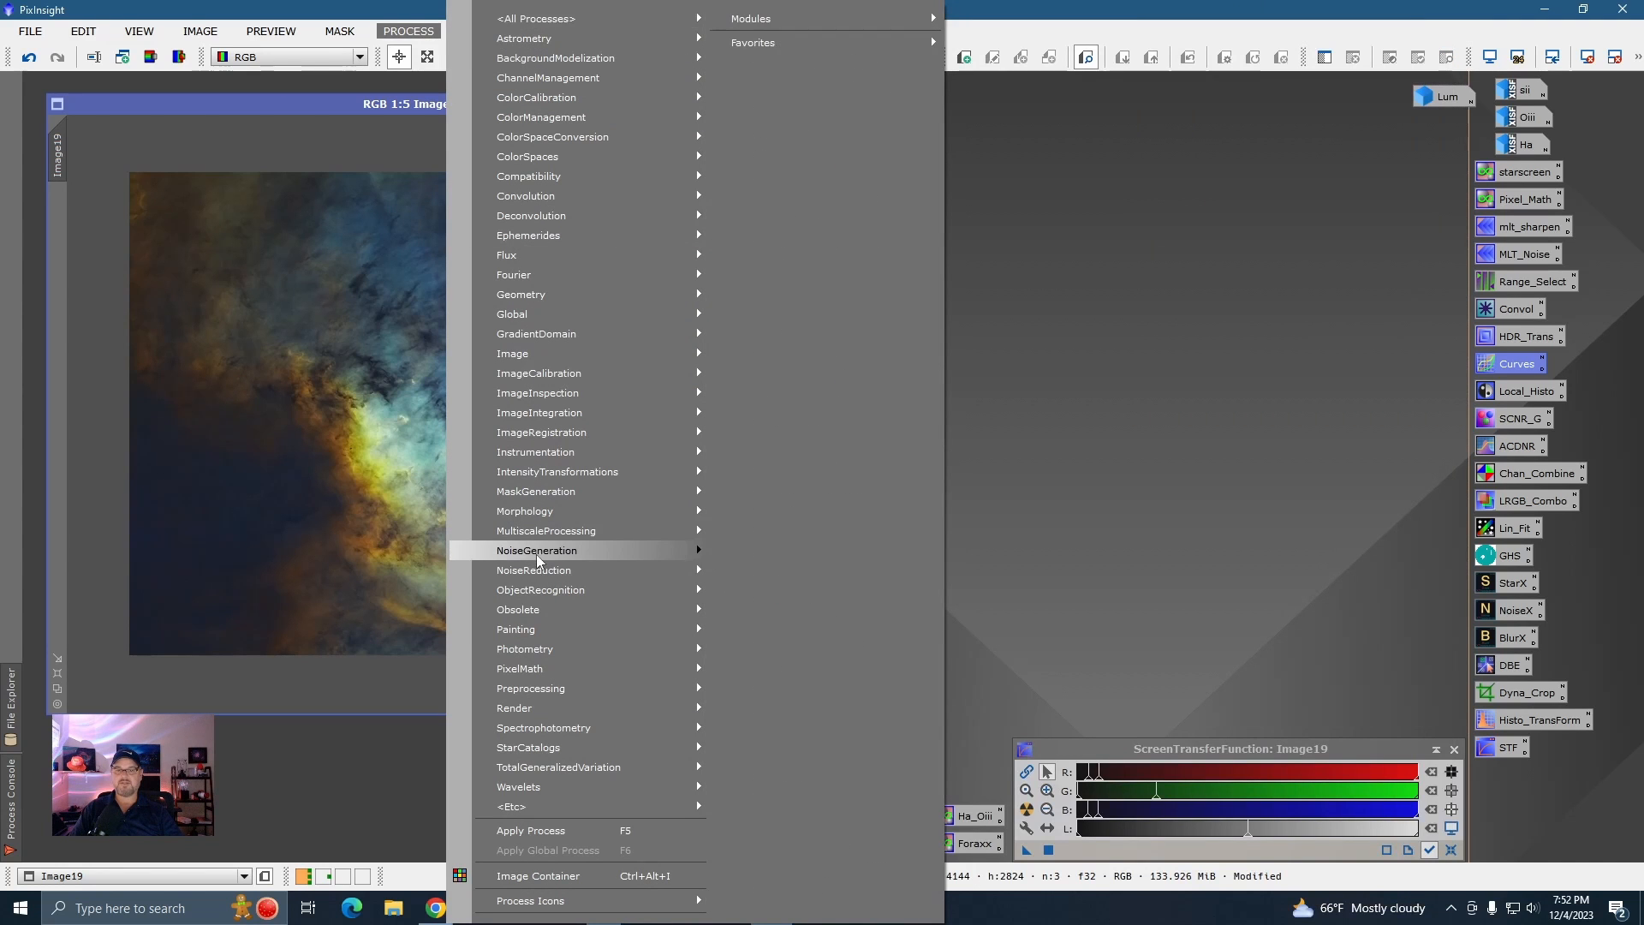
{"action": "mouse_move", "coordinate": [543, 573]}
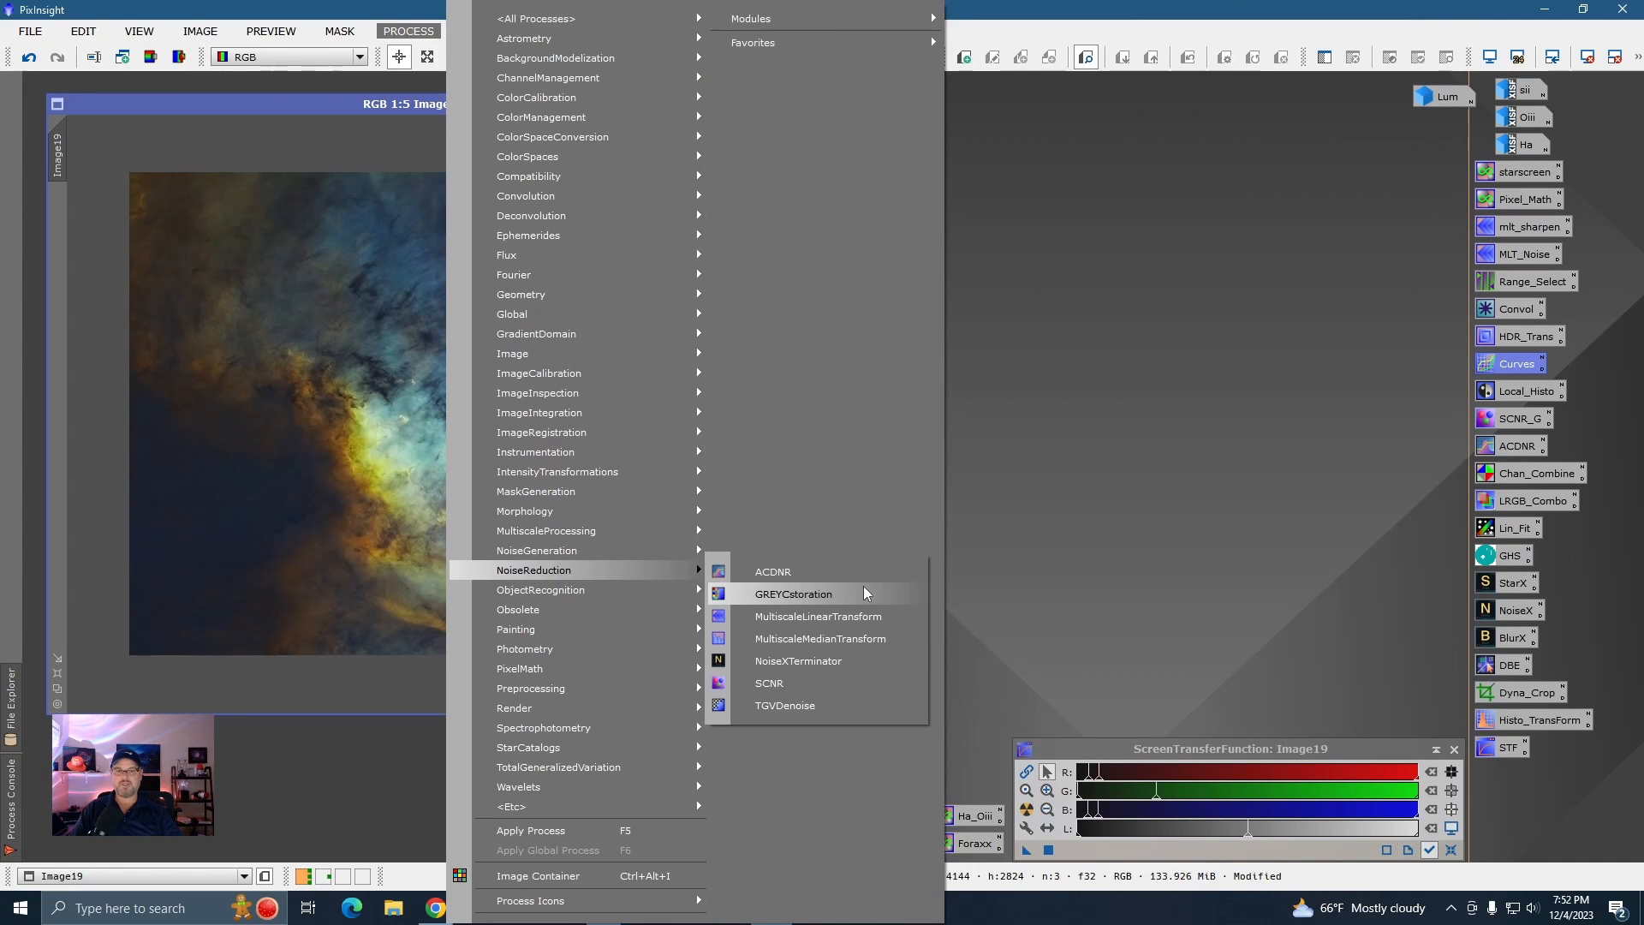
{"action": "left_click", "coordinate": [785, 572]}
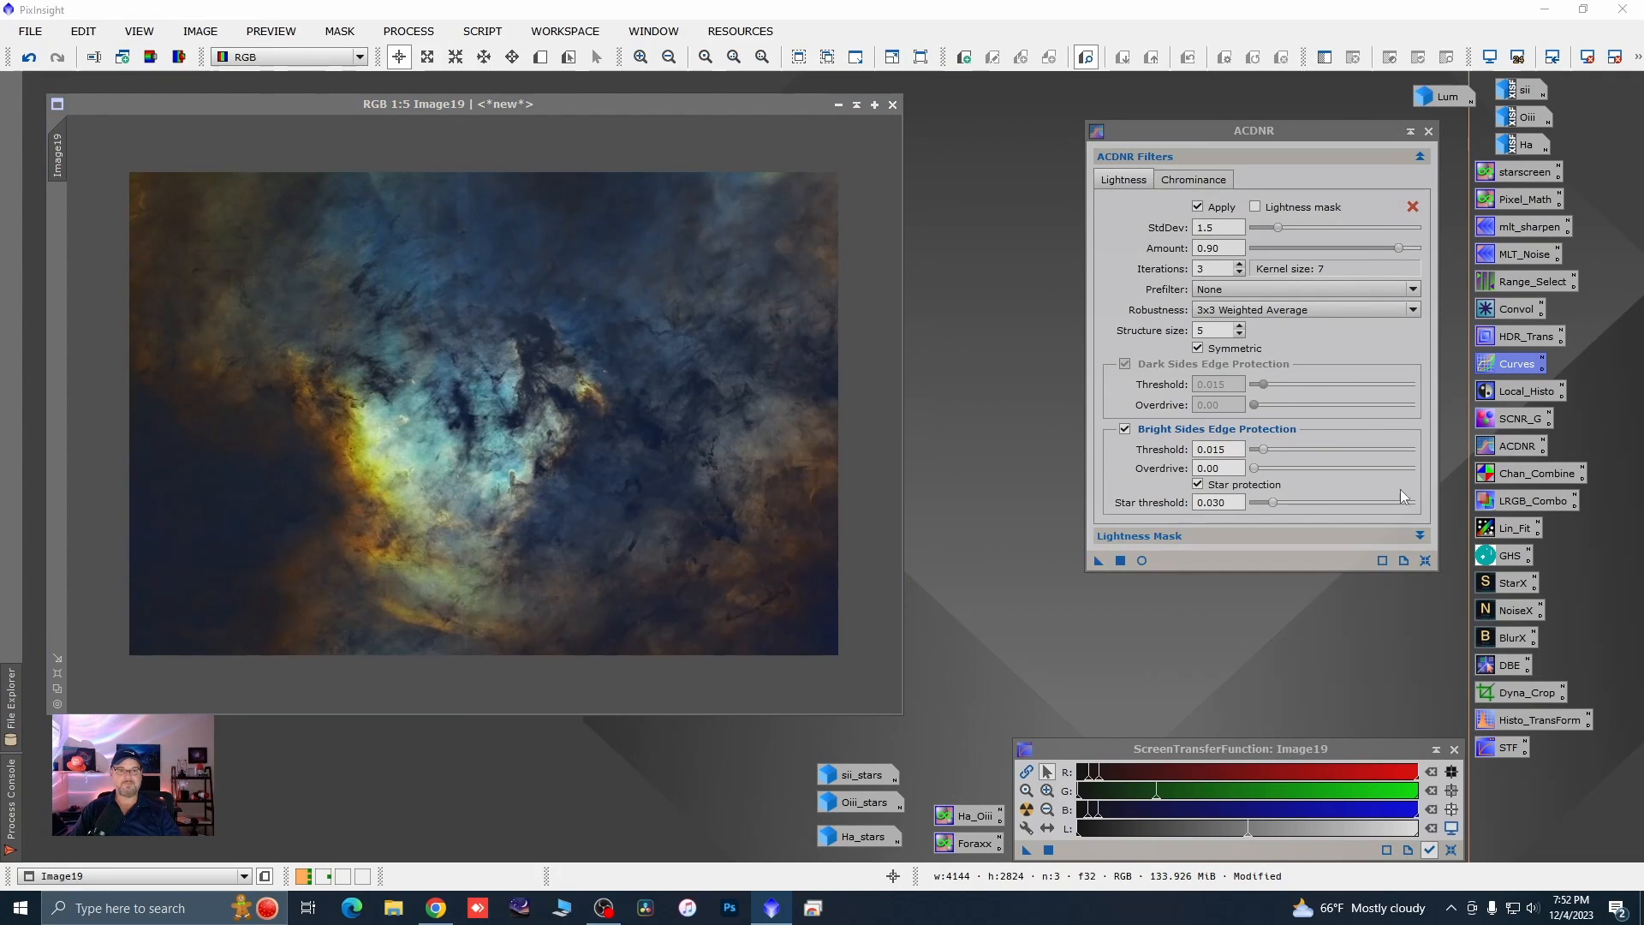
{"action": "left_click", "coordinate": [1420, 536]}
{"action": "left_click", "coordinate": [1199, 557]}
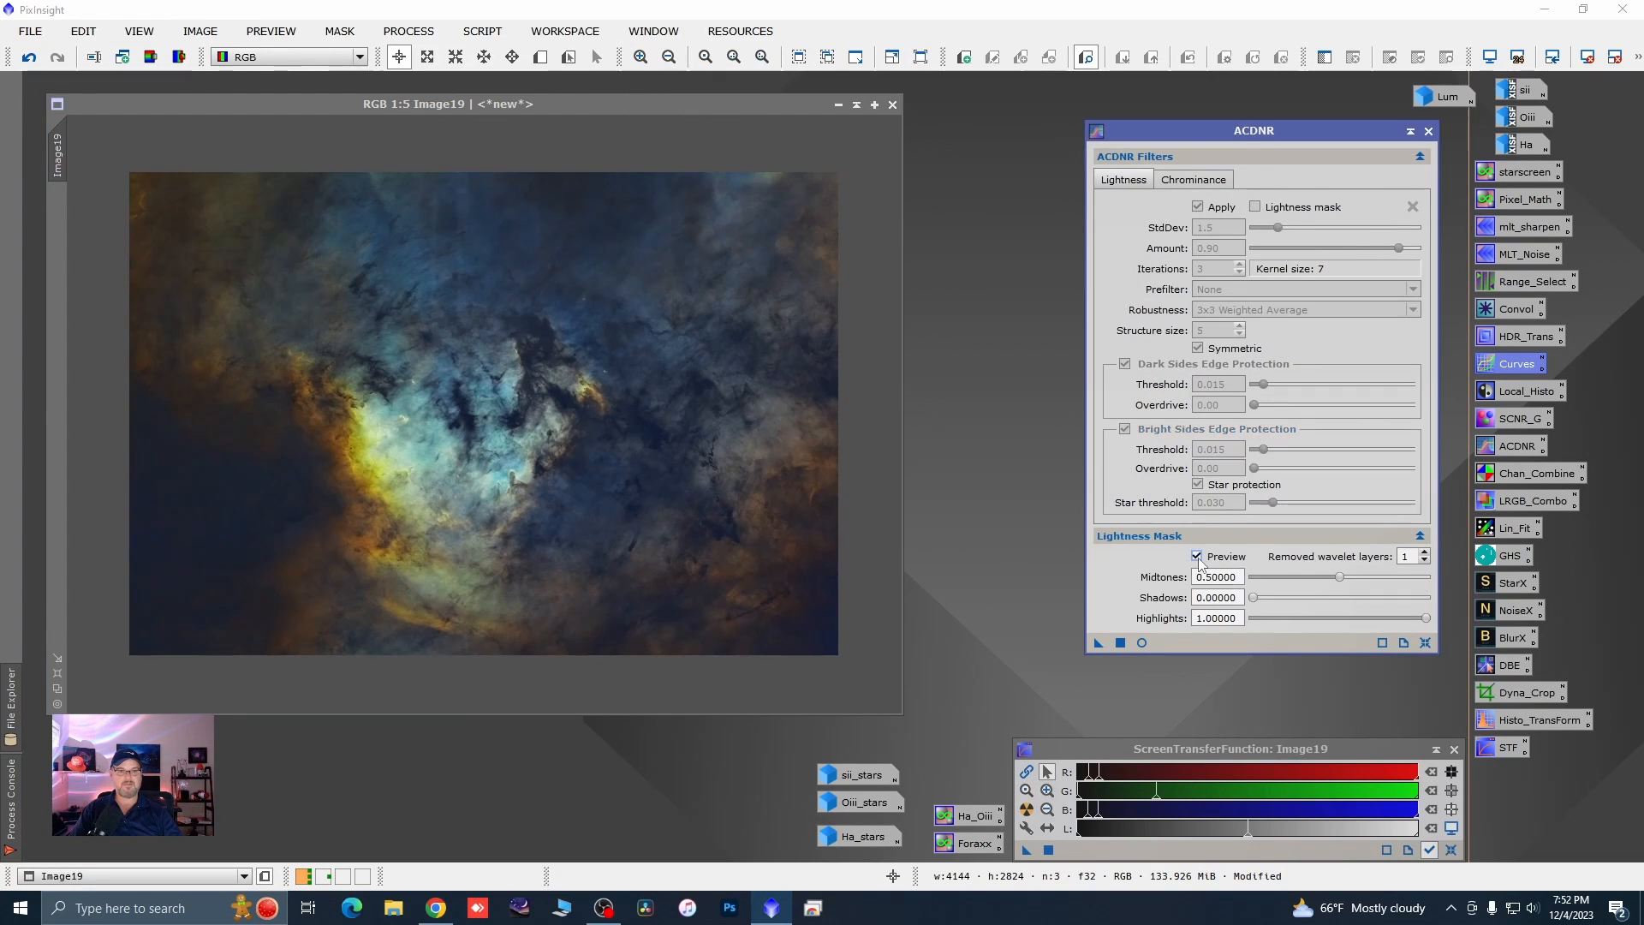
{"action": "left_click", "coordinate": [1143, 642]}
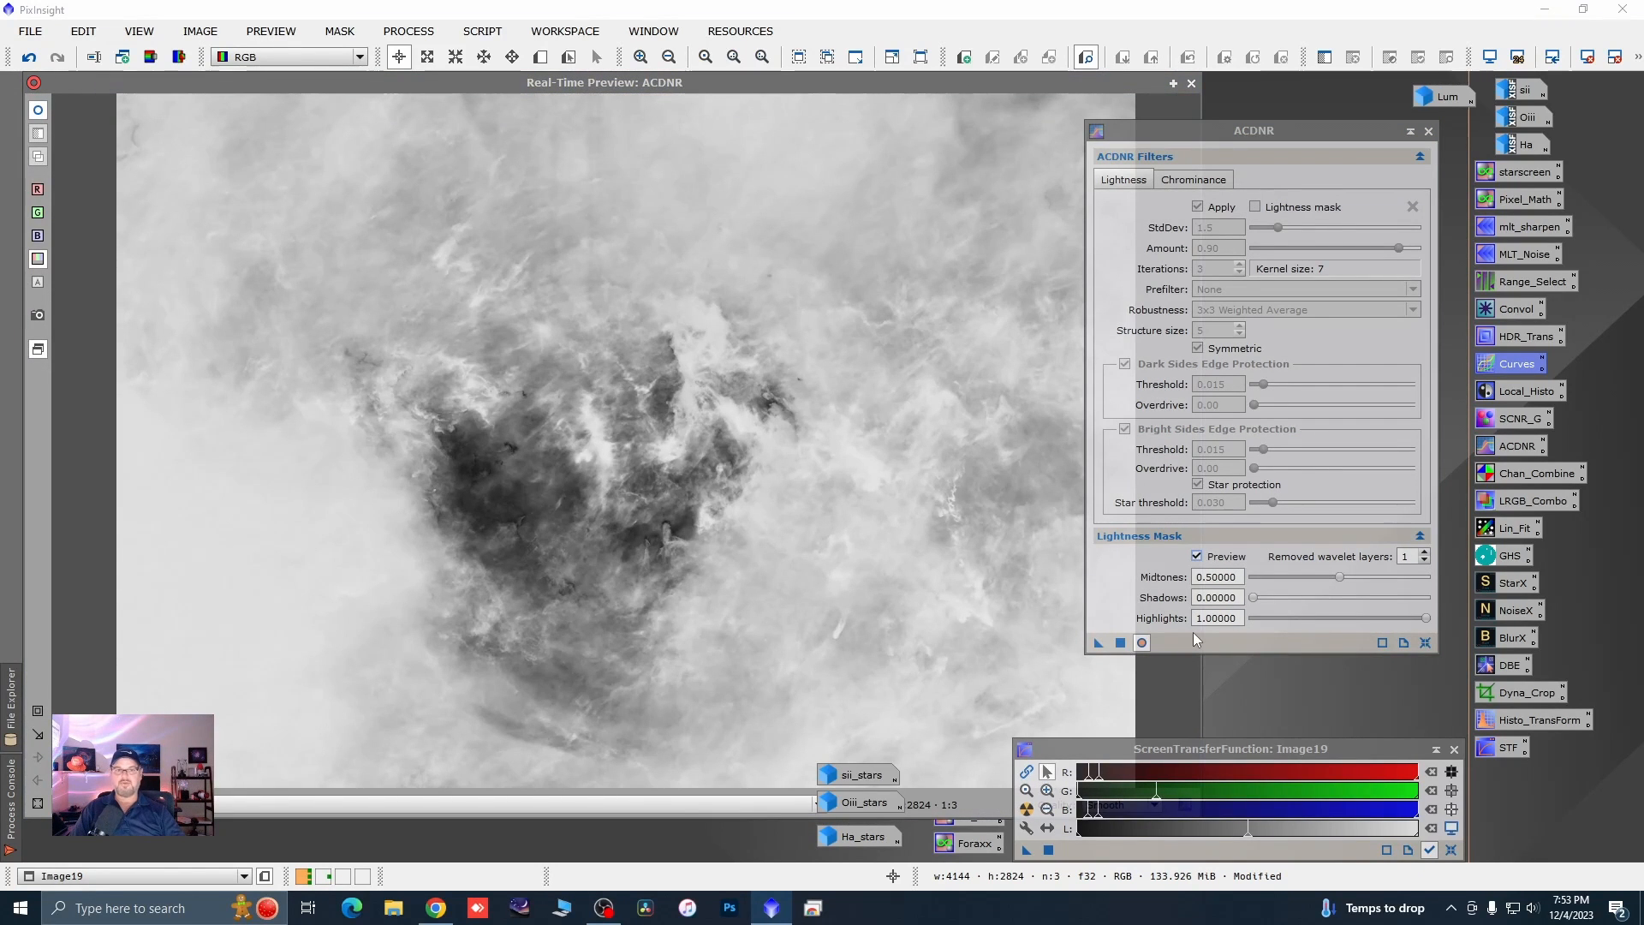
- Set the ACDNR lightness mask to midtones 0.78, shadows 0.11 and highlights 0.66, and close the real-time preview
{"action": "left_click", "coordinate": [1341, 577]}
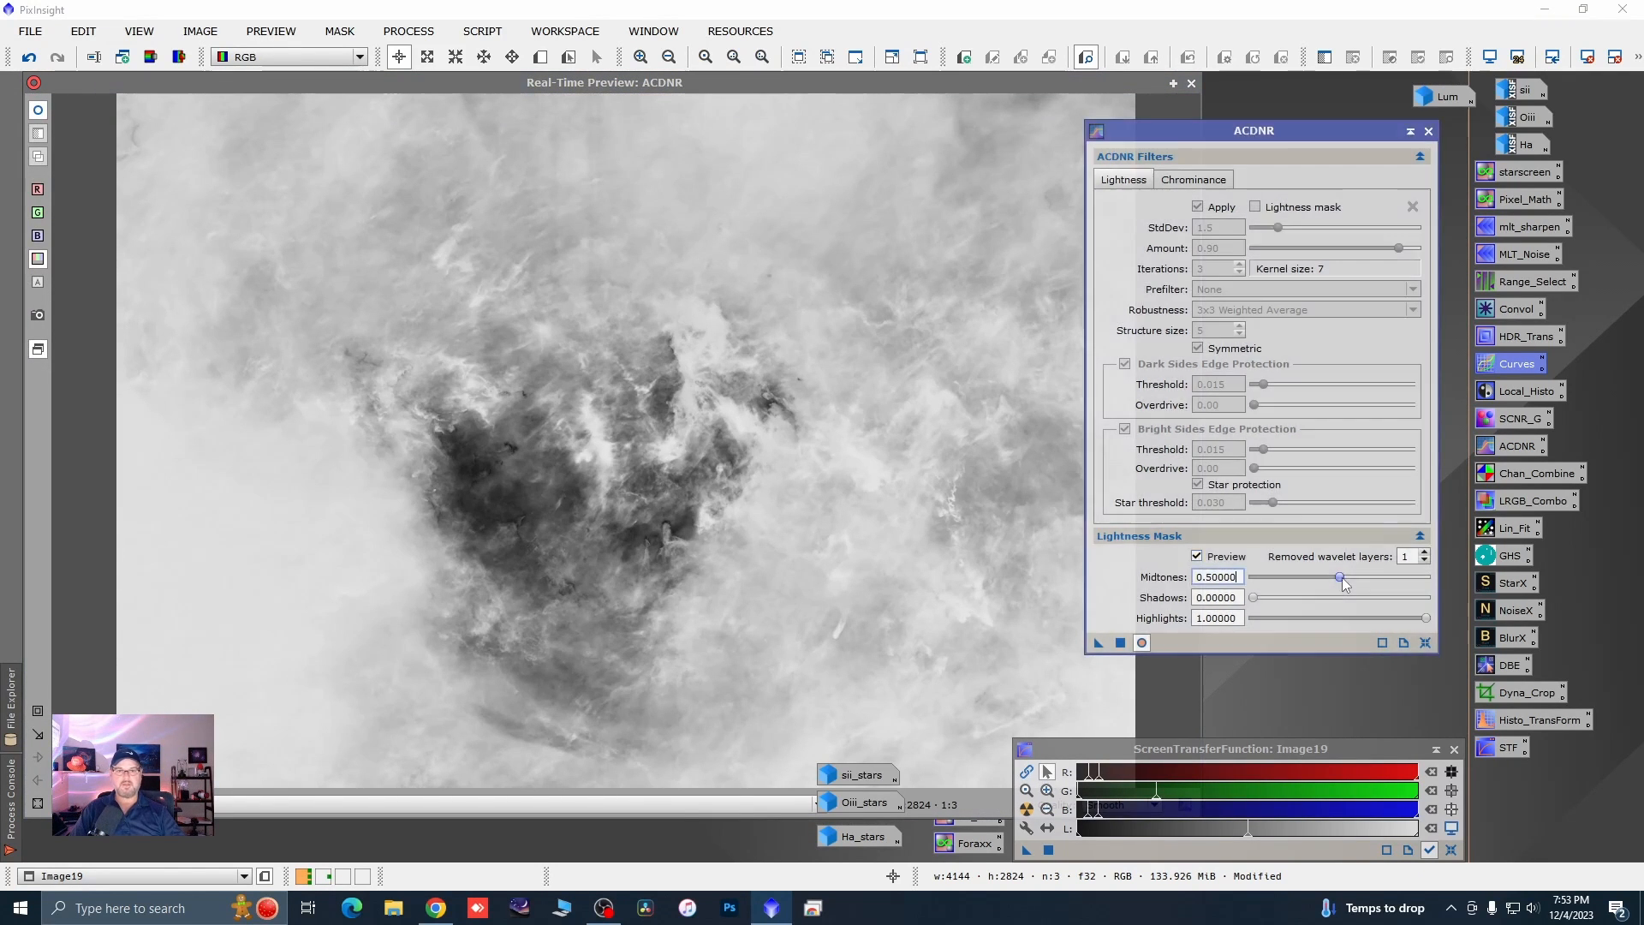
{"action": "left_click_drag", "start_coordinate": [1345, 577], "coordinate": [1381, 583]}
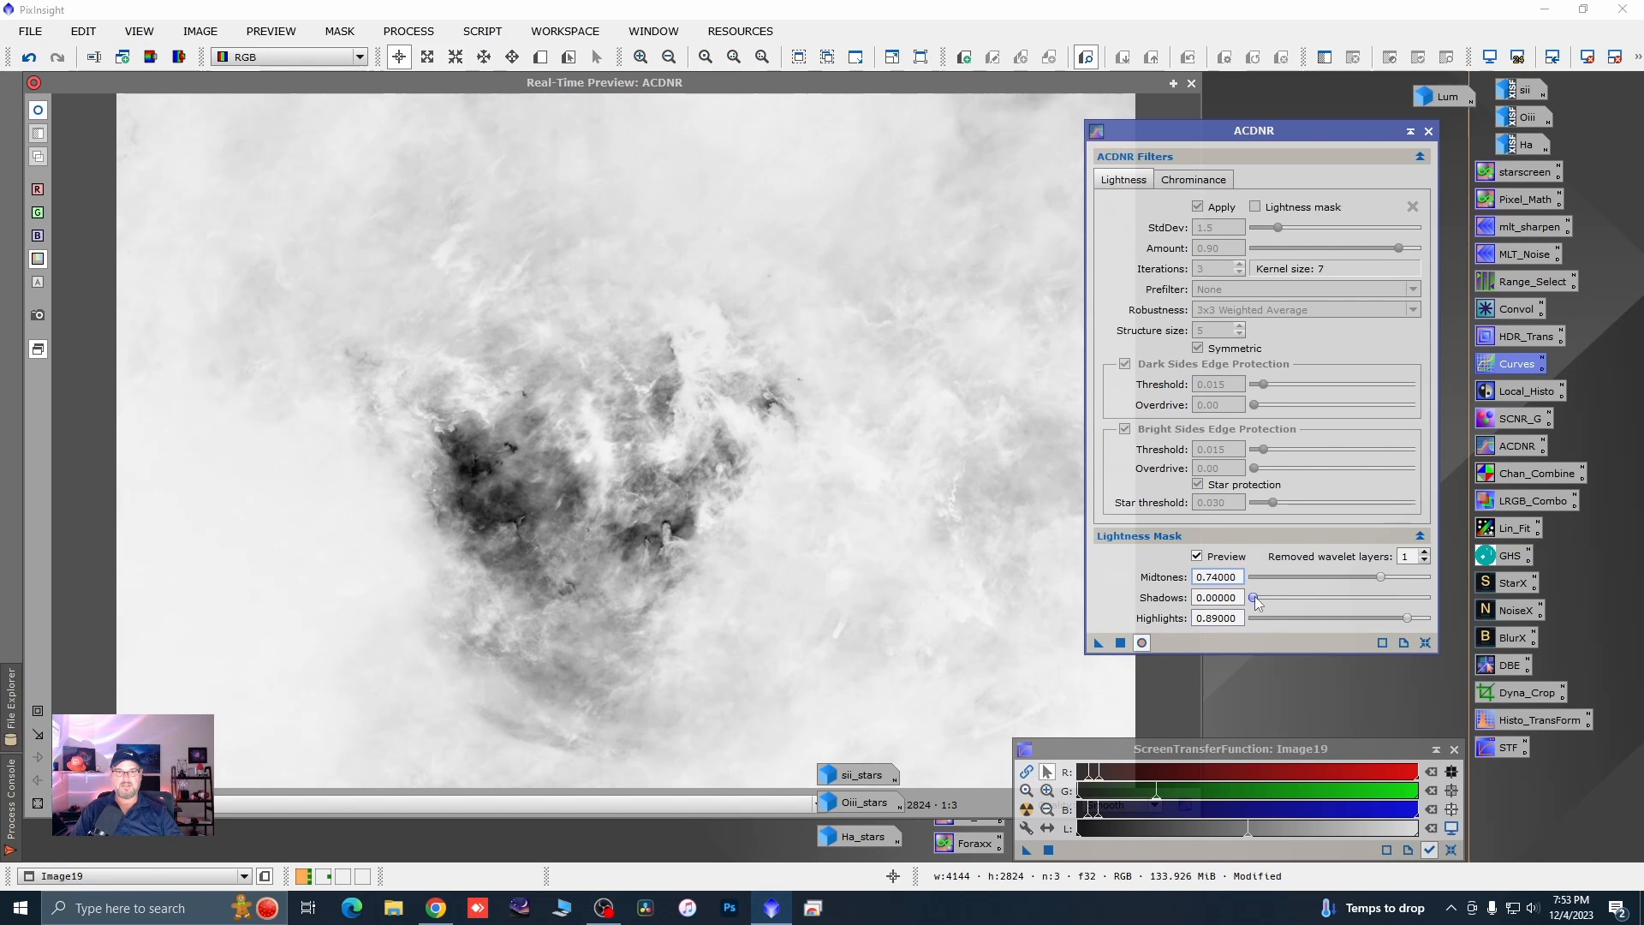
{"action": "left_click_drag", "start_coordinate": [1253, 597], "coordinate": [1257, 597]}
{"action": "left_click_drag", "start_coordinate": [1407, 617], "coordinate": [1371, 626]}
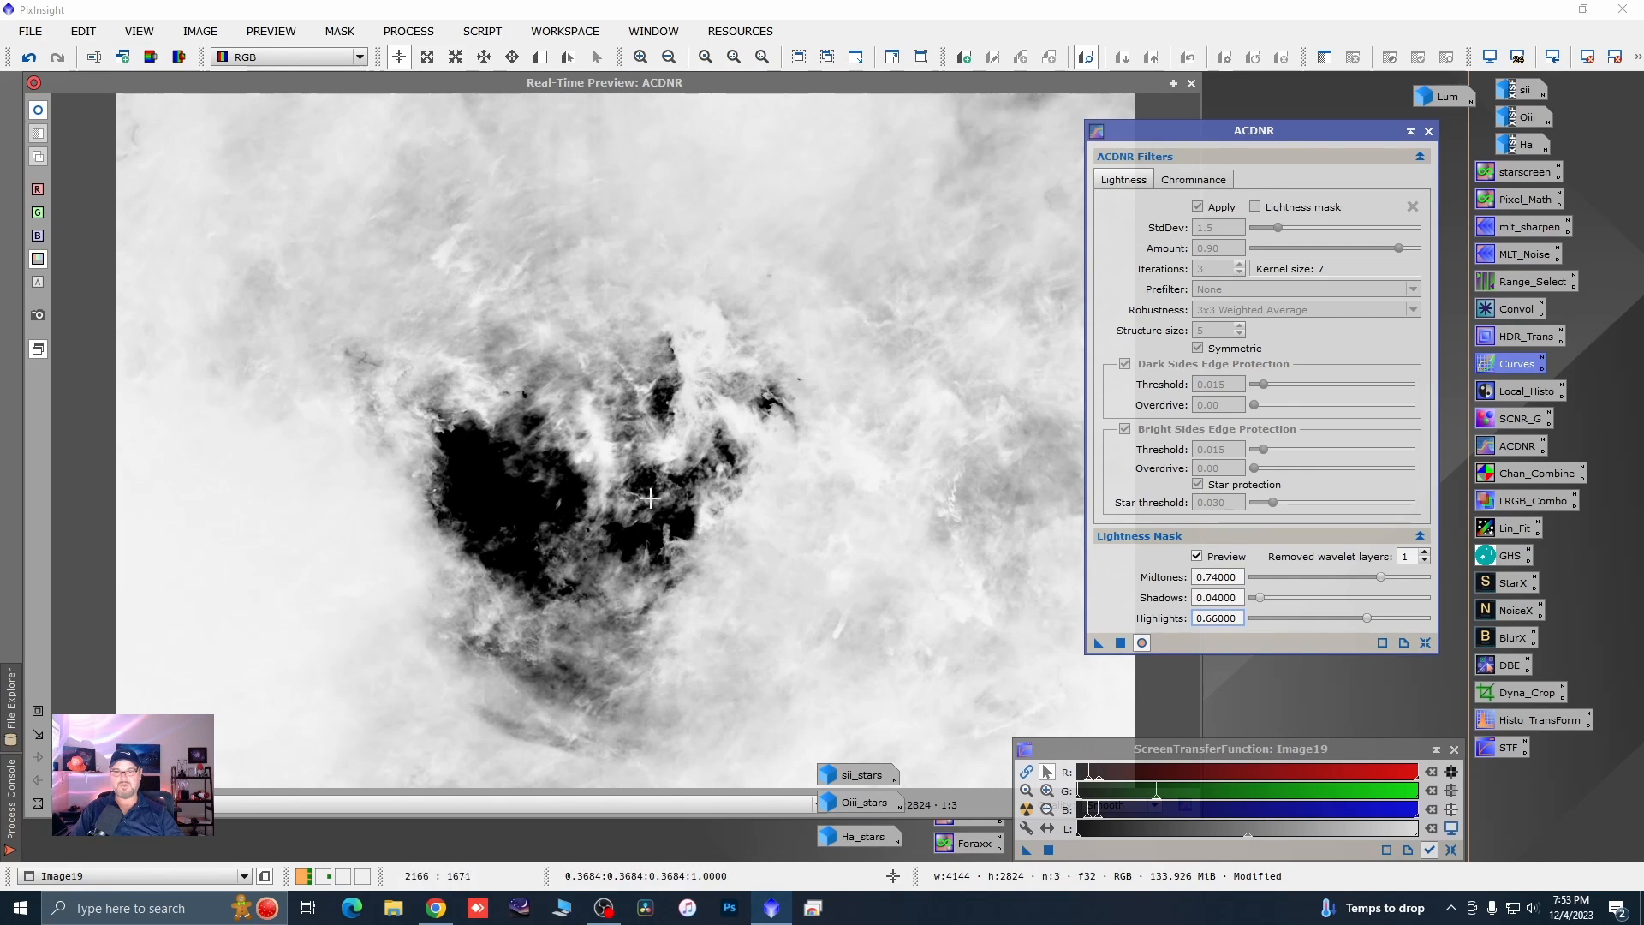
{"action": "left_click", "coordinate": [1261, 598]}
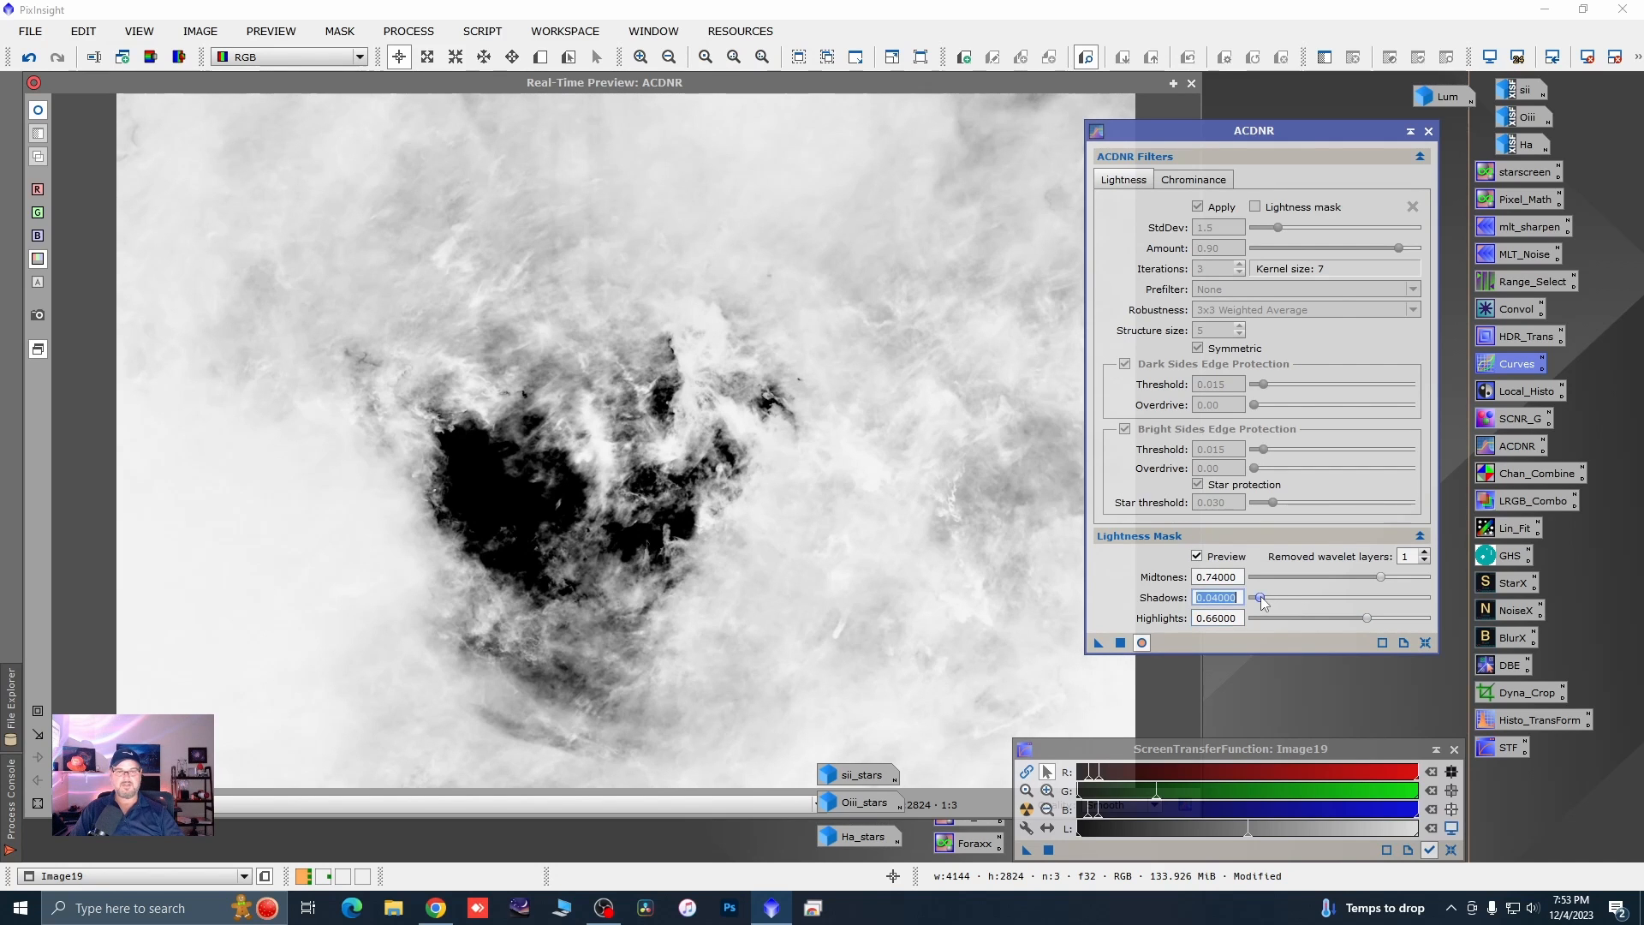
{"action": "left_click_drag", "start_coordinate": [1269, 603], "coordinate": [1277, 604]}
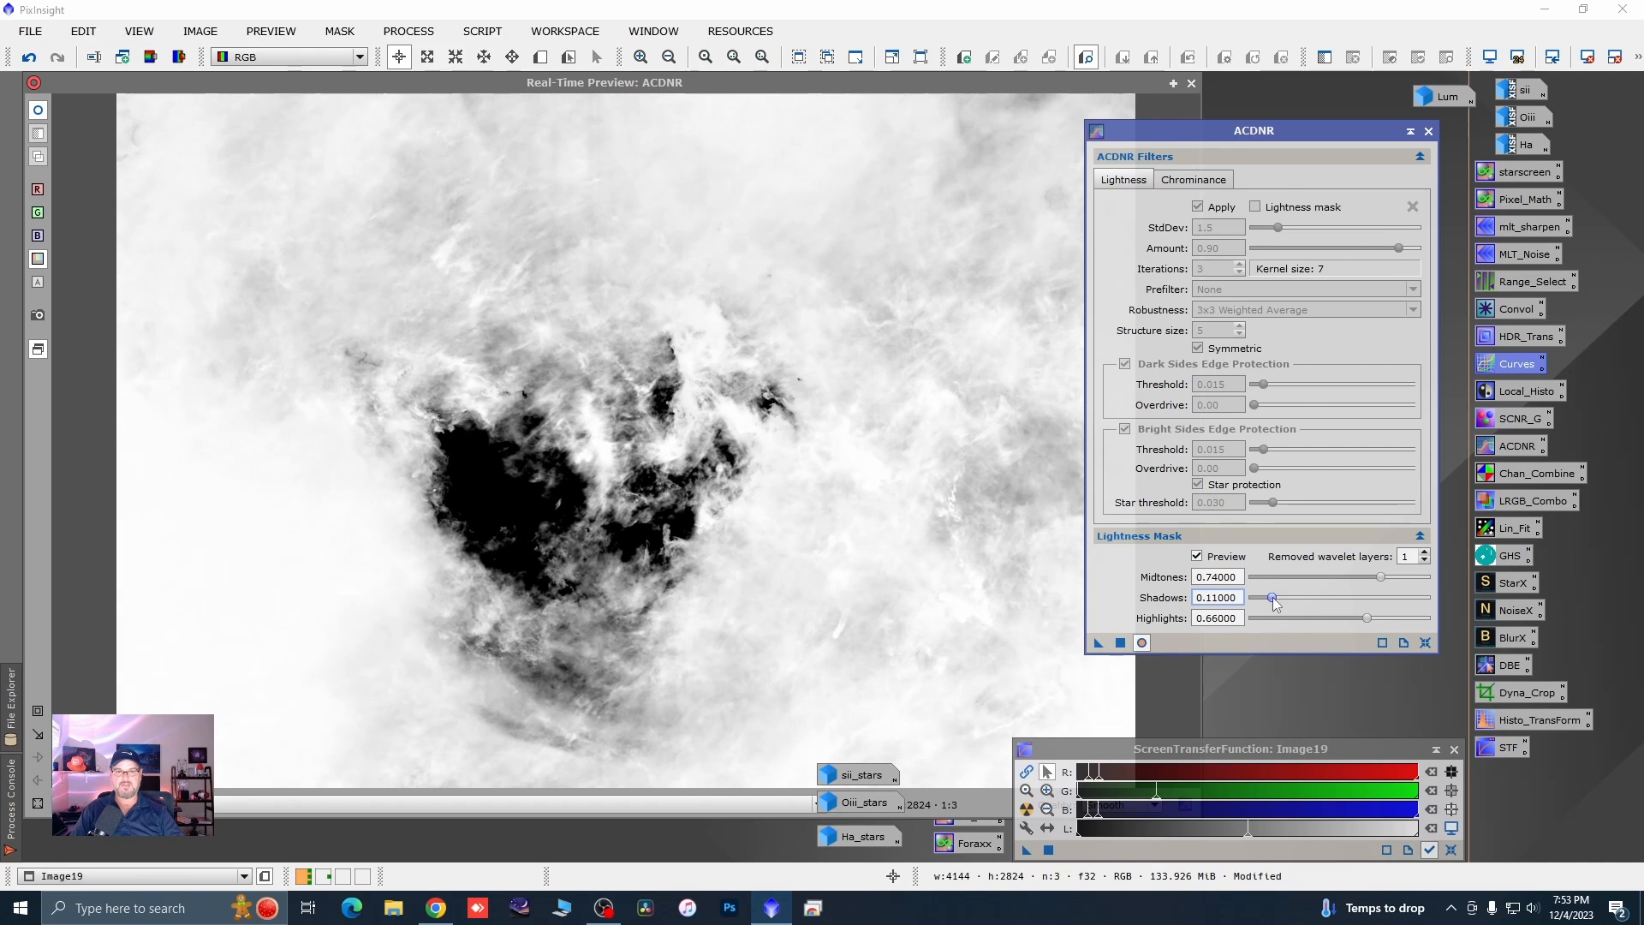
{"action": "left_click_drag", "start_coordinate": [1379, 578], "coordinate": [1388, 579]}
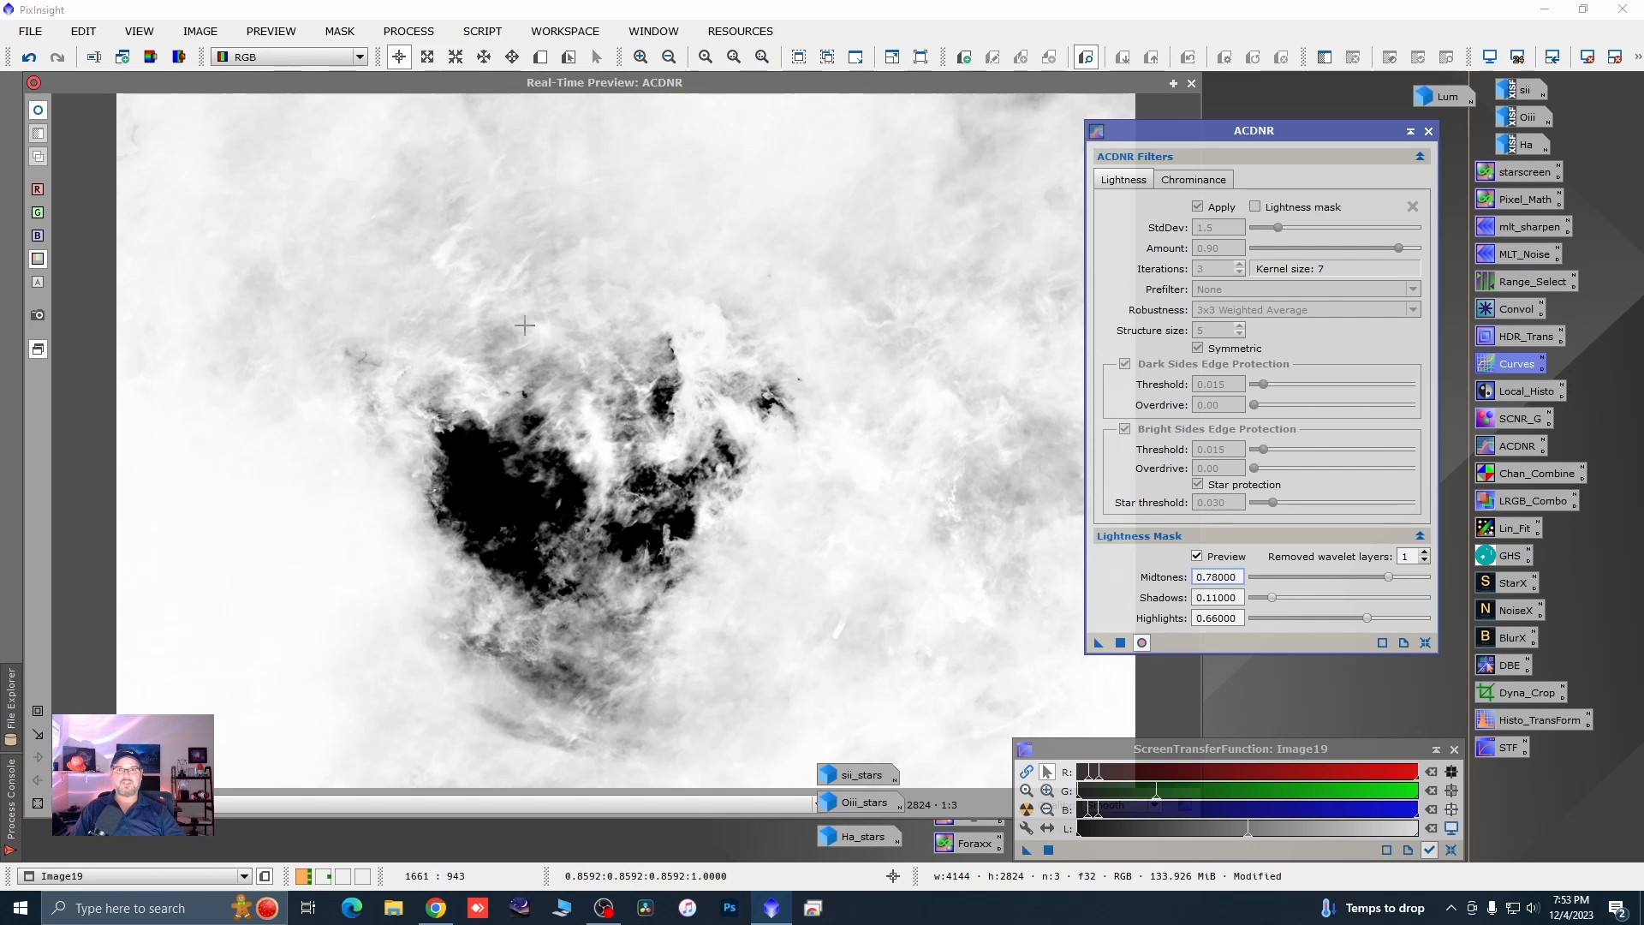
{"action": "left_click", "coordinate": [1190, 83]}
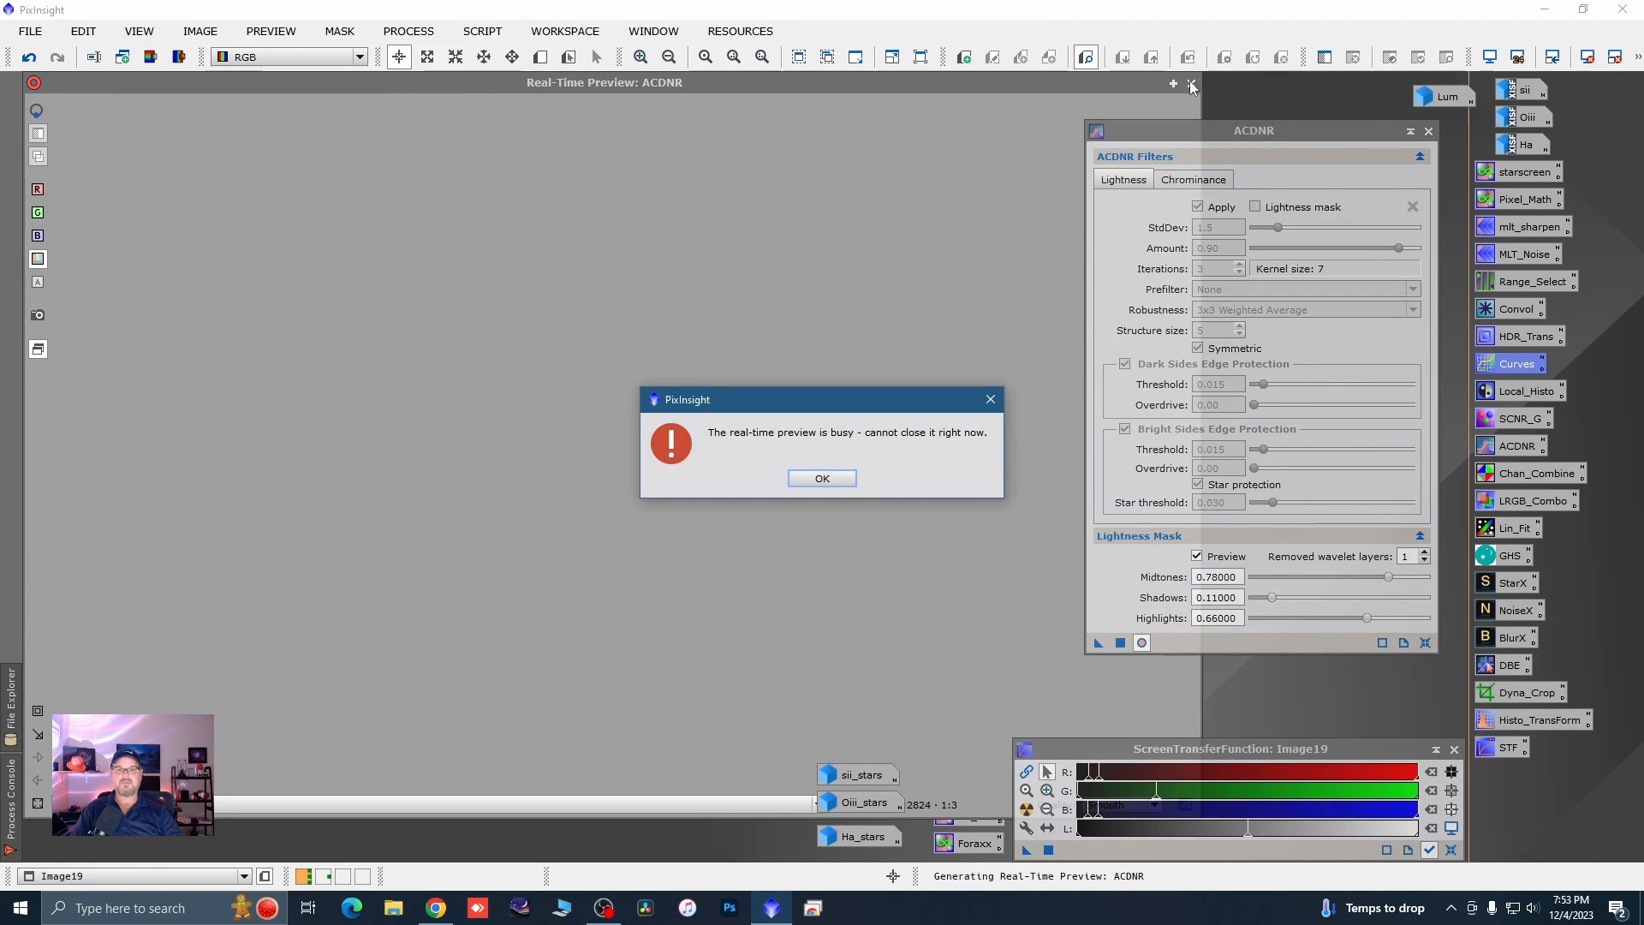
{"action": "left_click", "coordinate": [838, 480]}
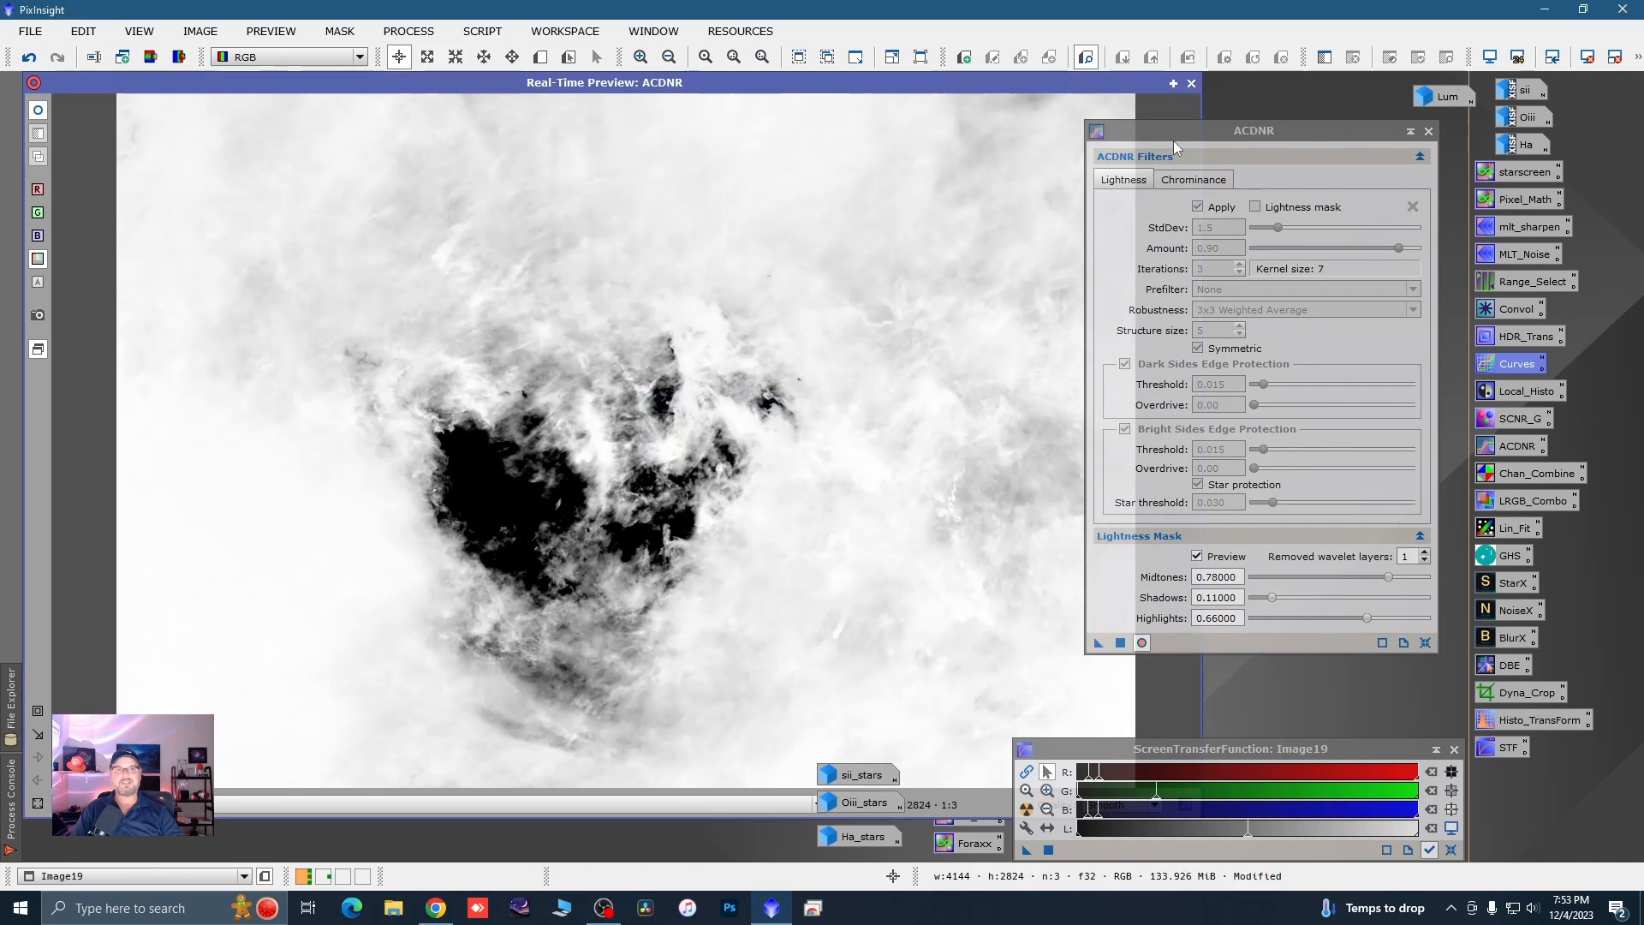
{"action": "left_click", "coordinate": [1191, 83]}
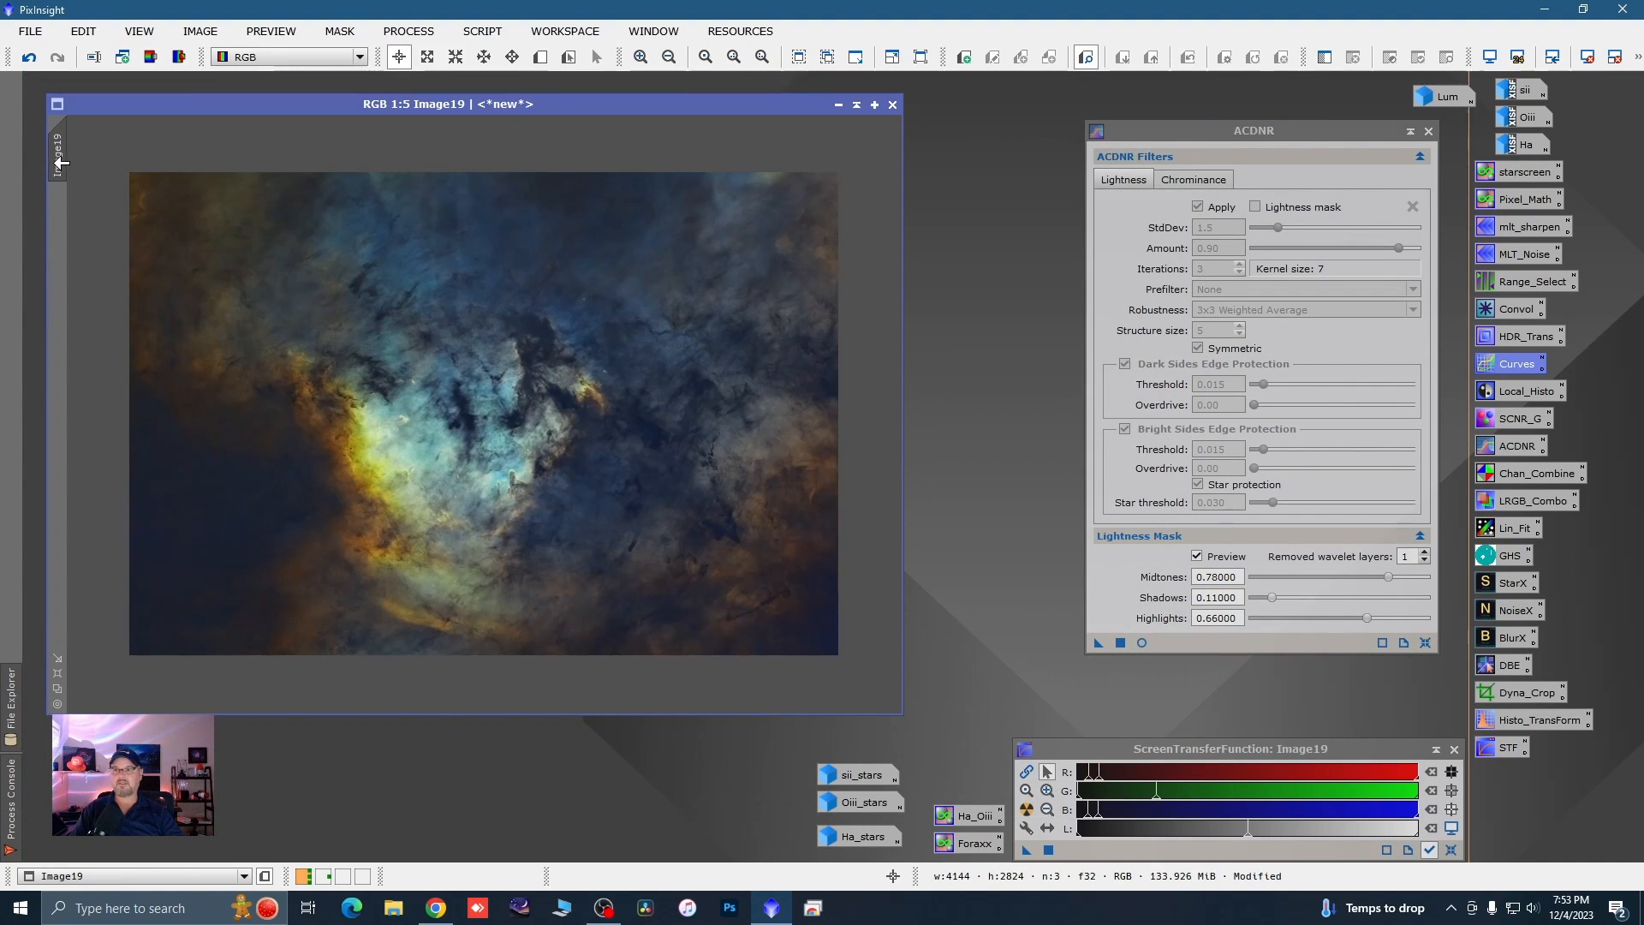
- Duplicate Image19, convert the clone into the previewed lightness mask with ACDNR, and close ACDNR
{"action": "left_click_drag", "start_coordinate": [382, 291], "coordinate": [388, 317]}
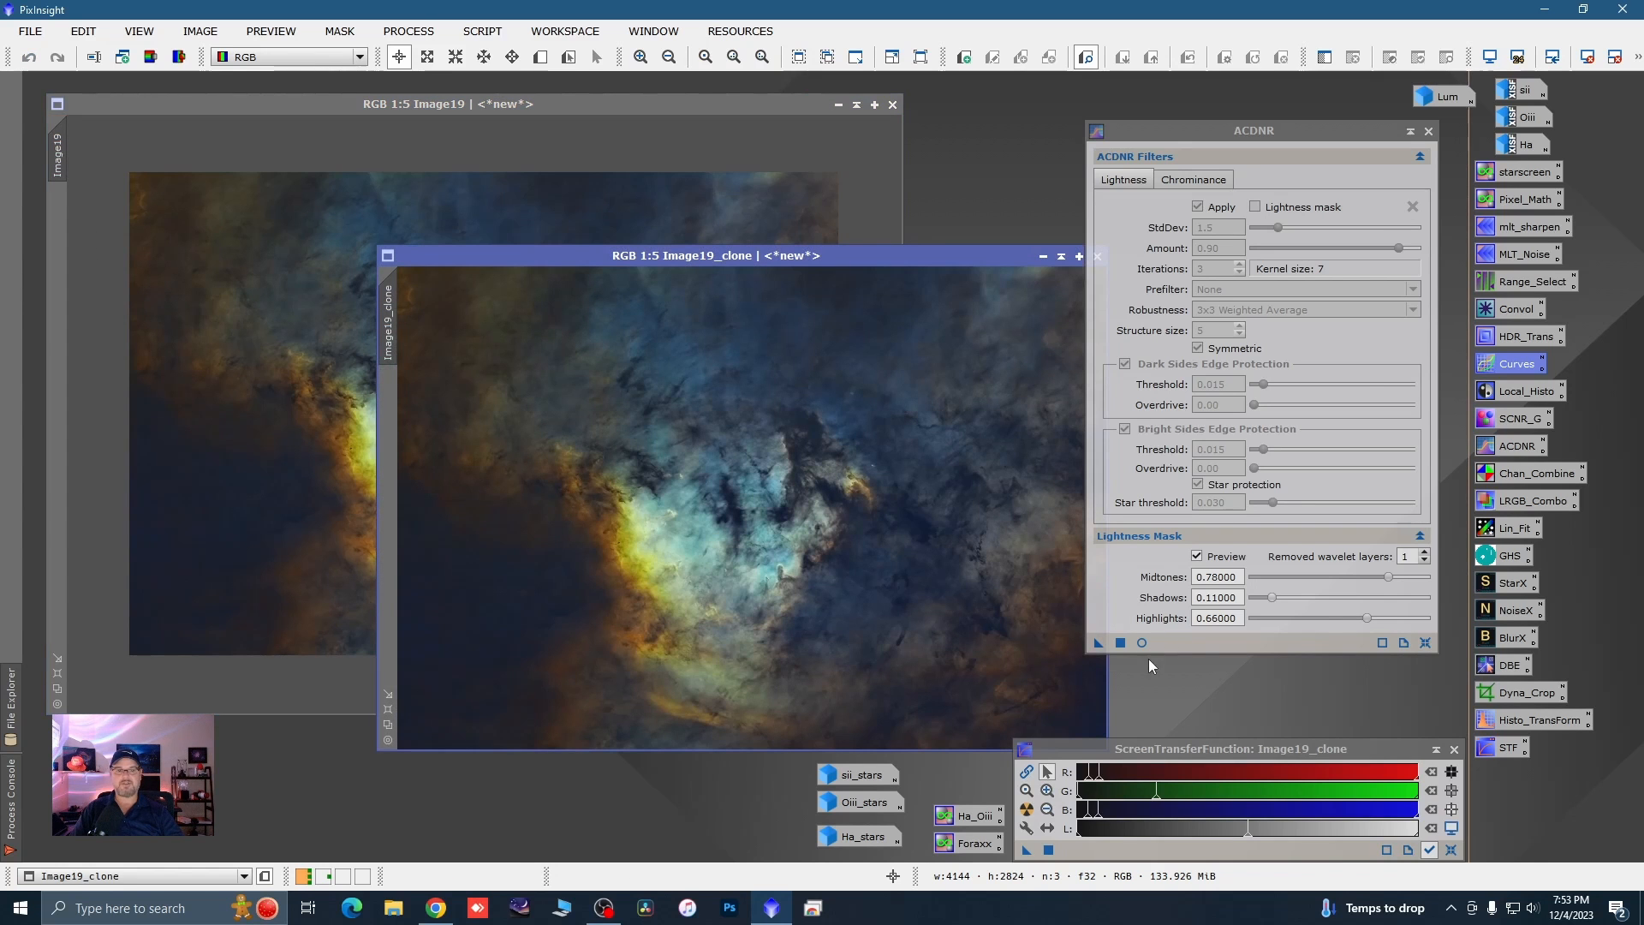
{"action": "left_click_drag", "start_coordinate": [1081, 675], "coordinate": [813, 630]}
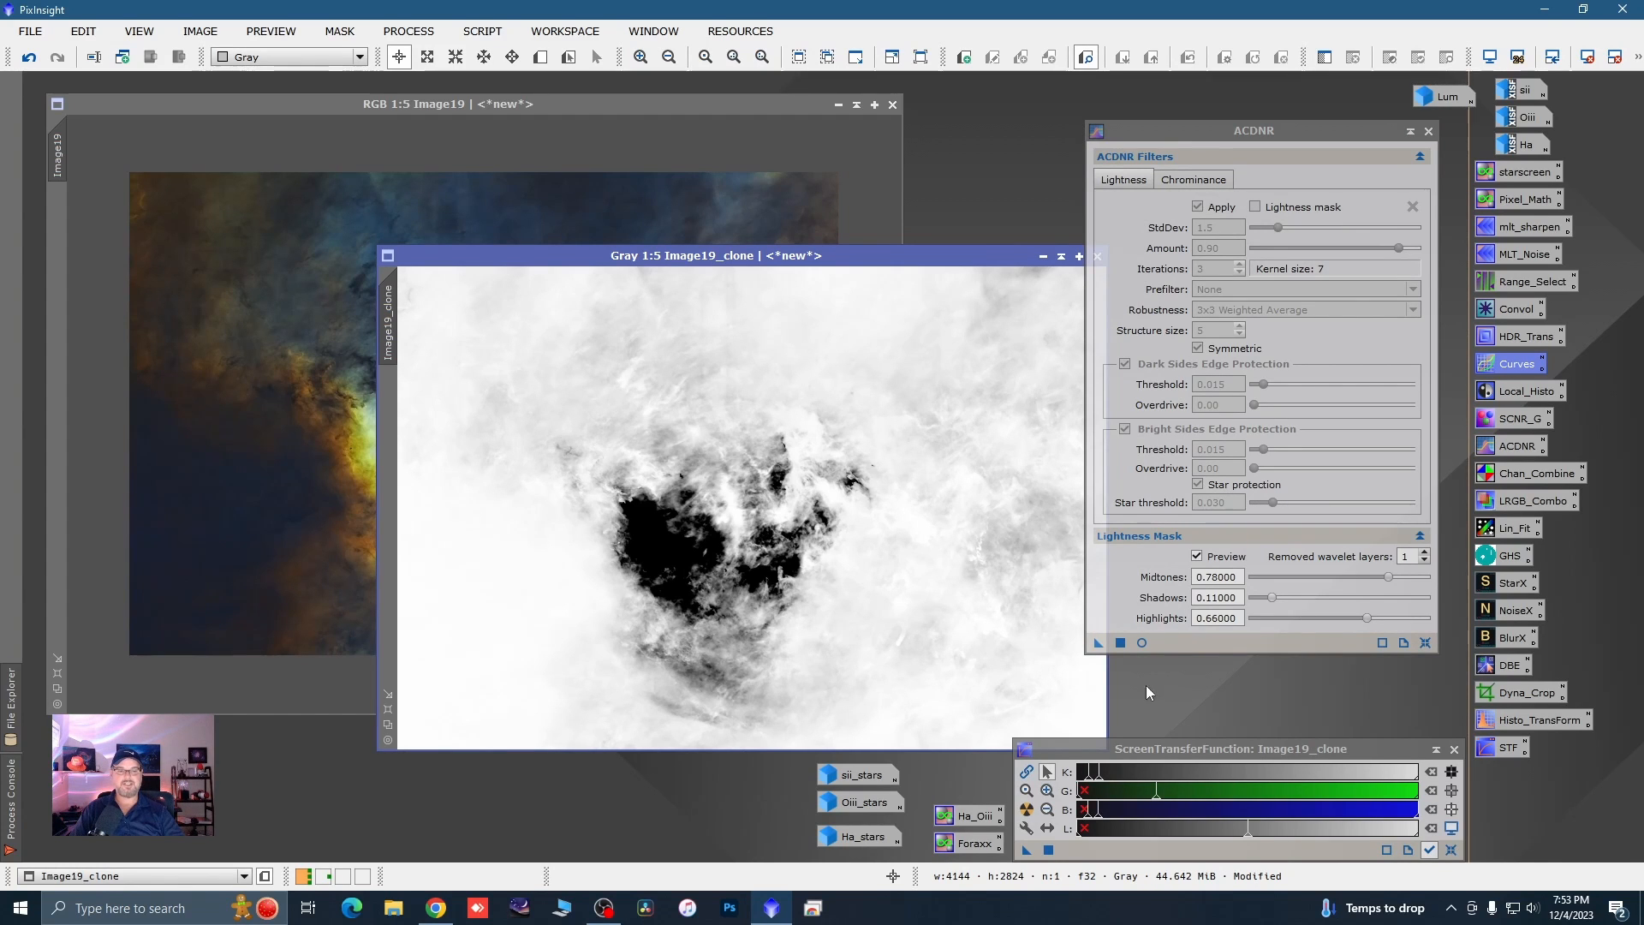
{"action": "left_click", "coordinate": [1428, 132]}
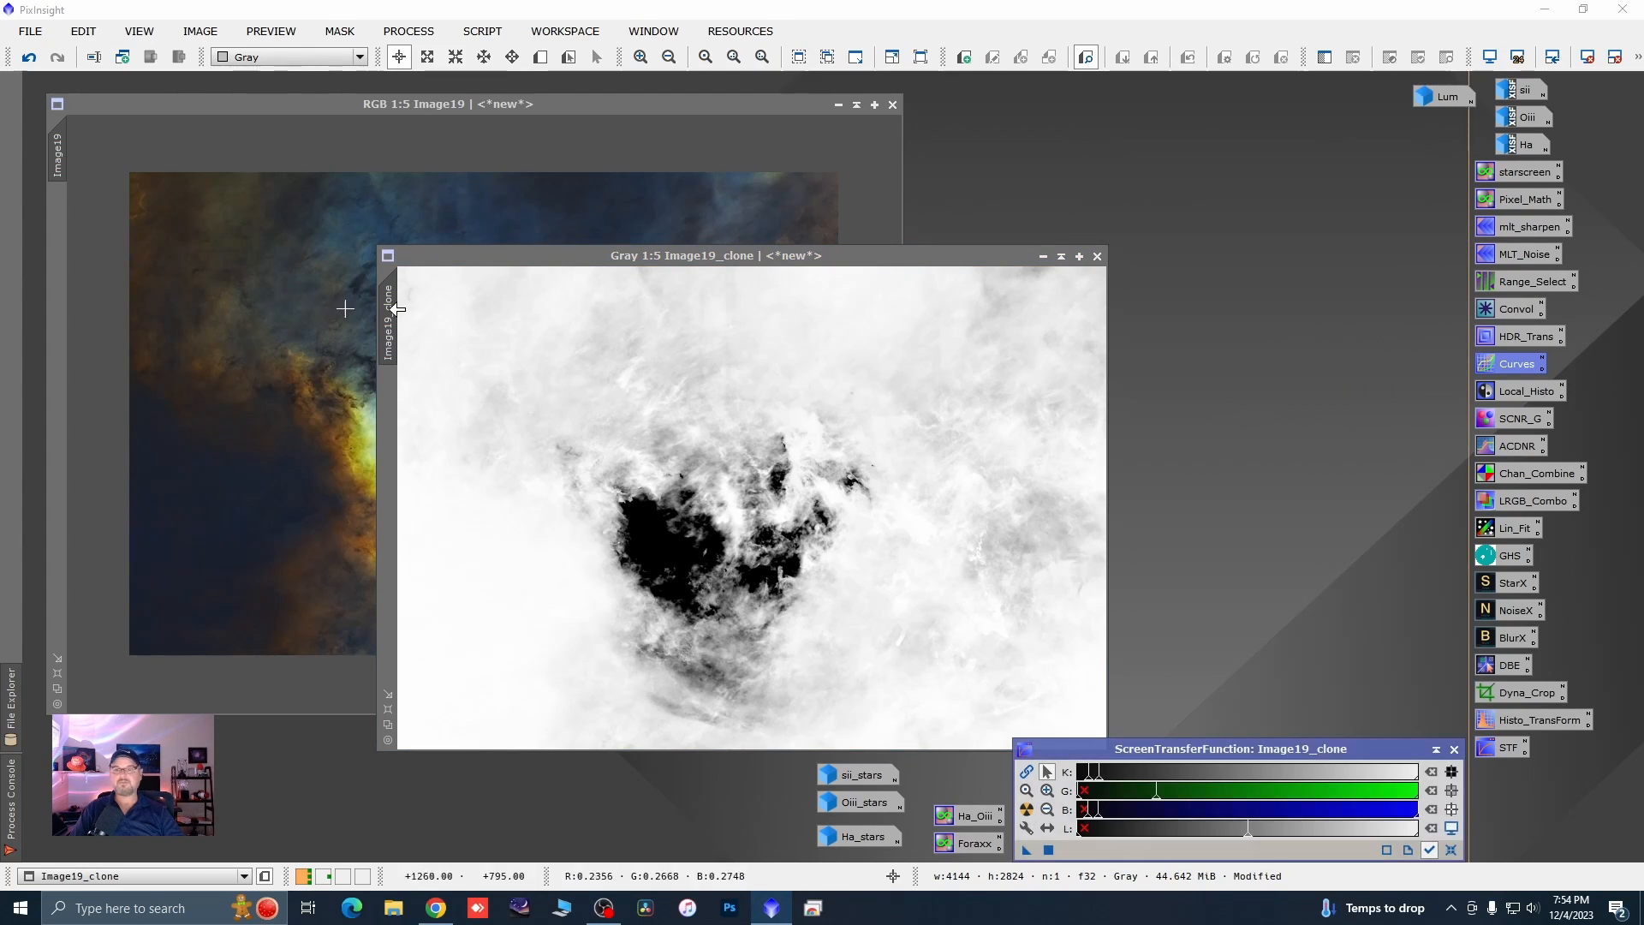
- Assign Image19_clone as the mask of Image19, and park the minimised clone below the image window
{"action": "left_click_drag", "start_coordinate": [391, 301], "coordinate": [72, 251]}
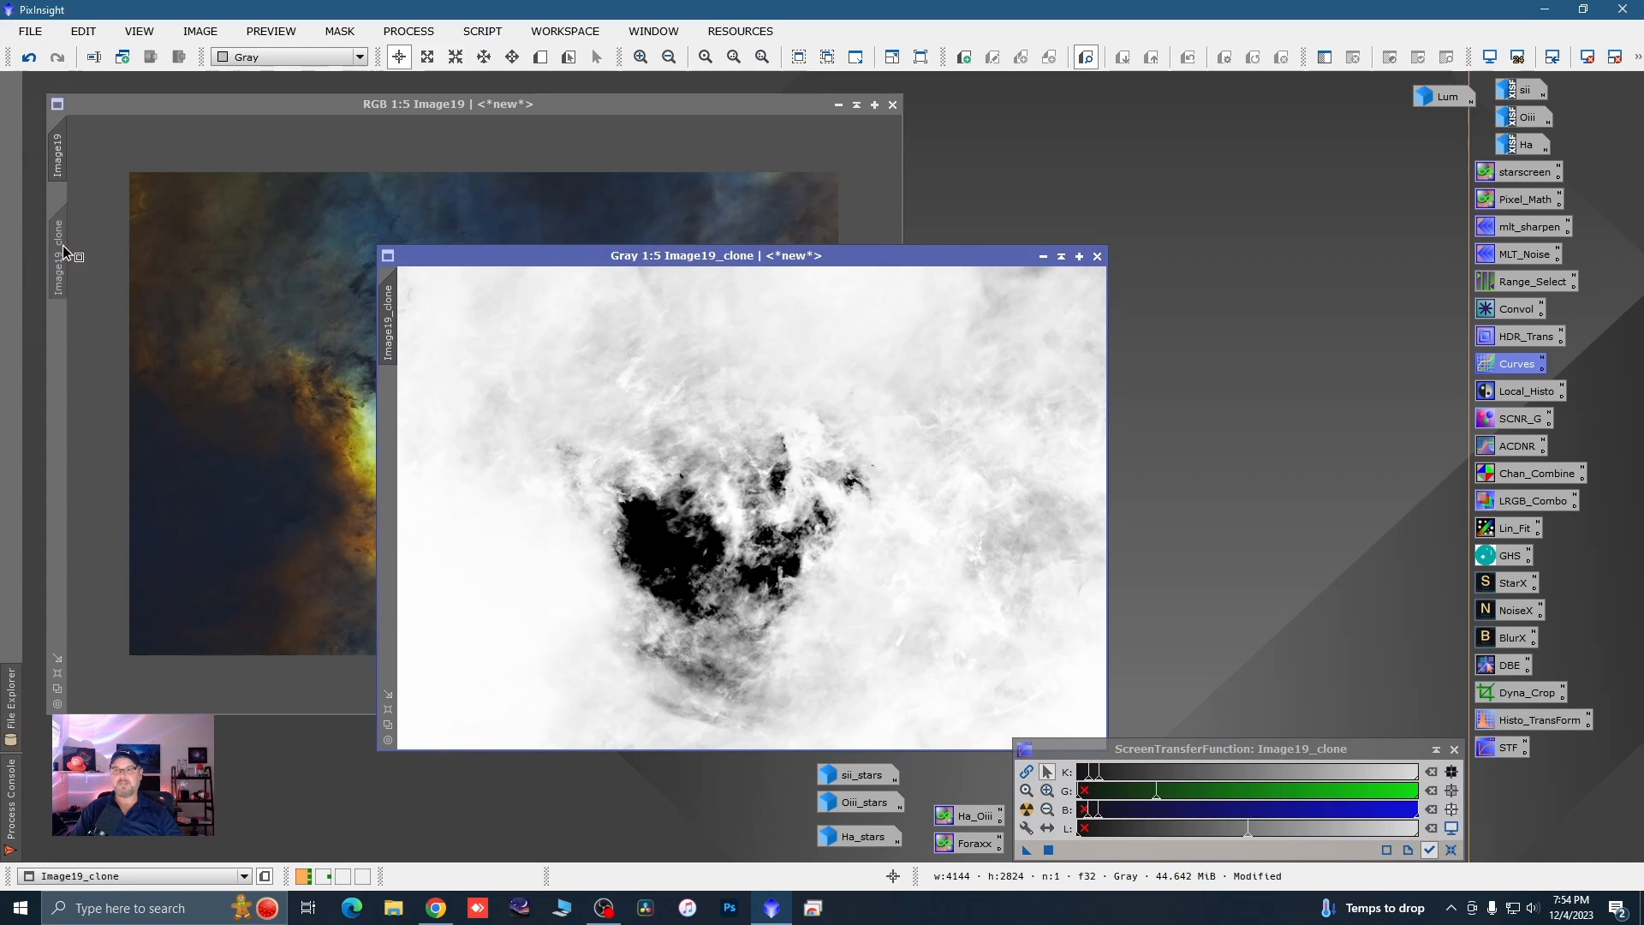
{"action": "left_click", "coordinate": [1043, 256]}
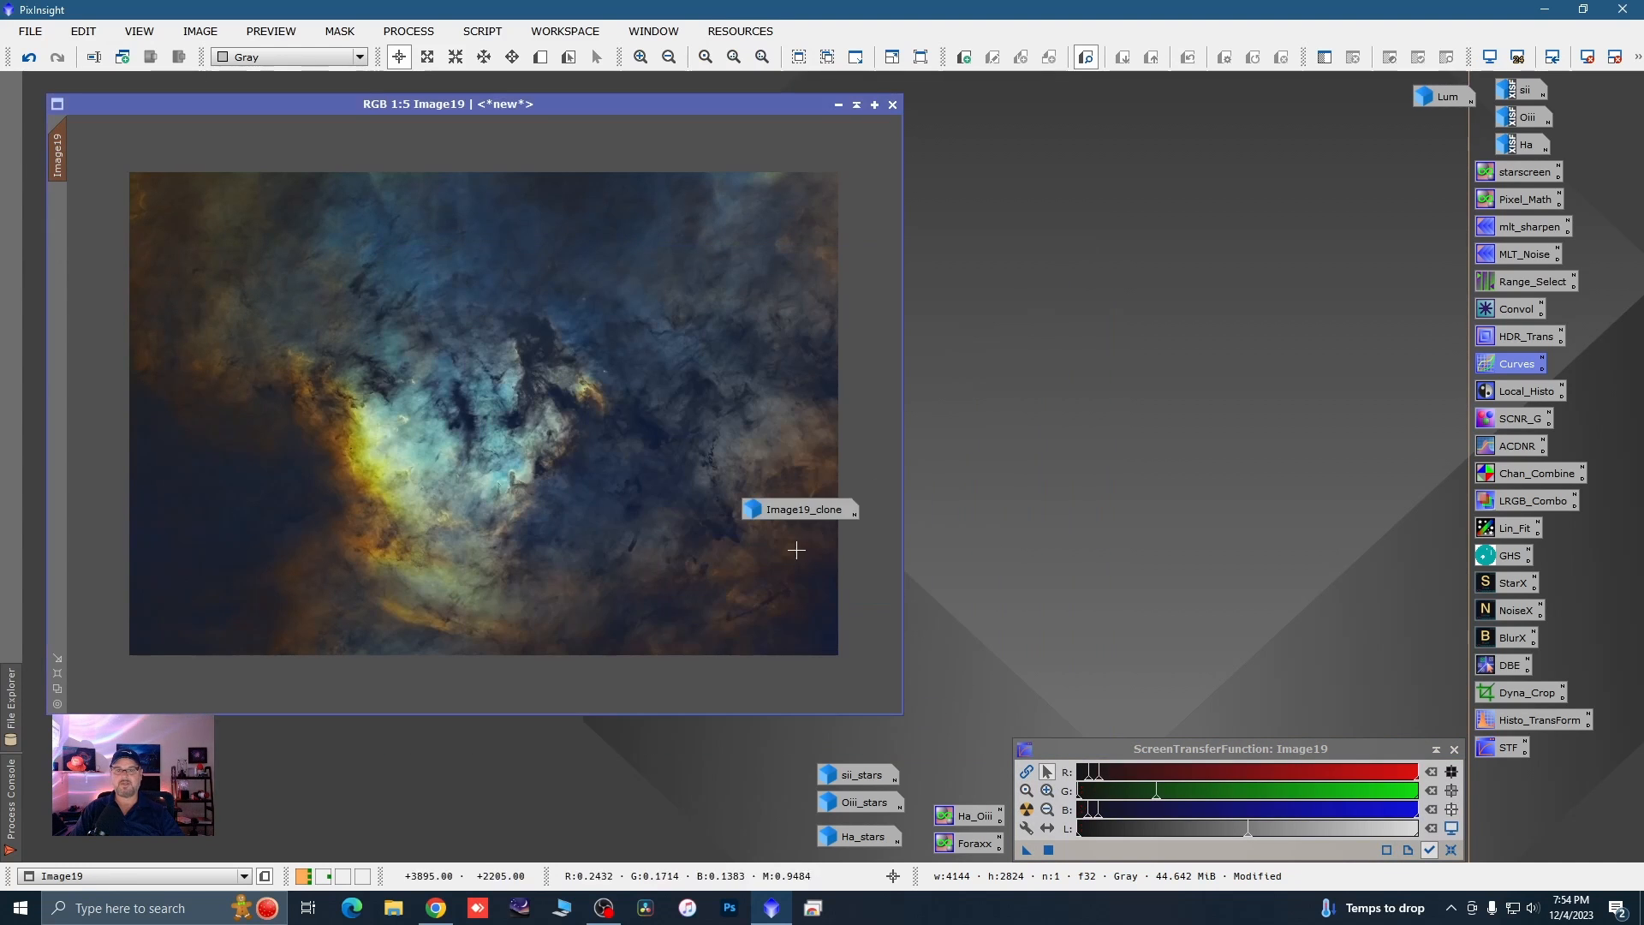
{"action": "mouse_move", "coordinate": [792, 510]}
{"action": "left_mouse_down"}
{"action": "mouse_move", "coordinate": [723, 790]}
{"action": "mouse_move", "coordinate": [730, 833]}
{"action": "left_mouse_up"}
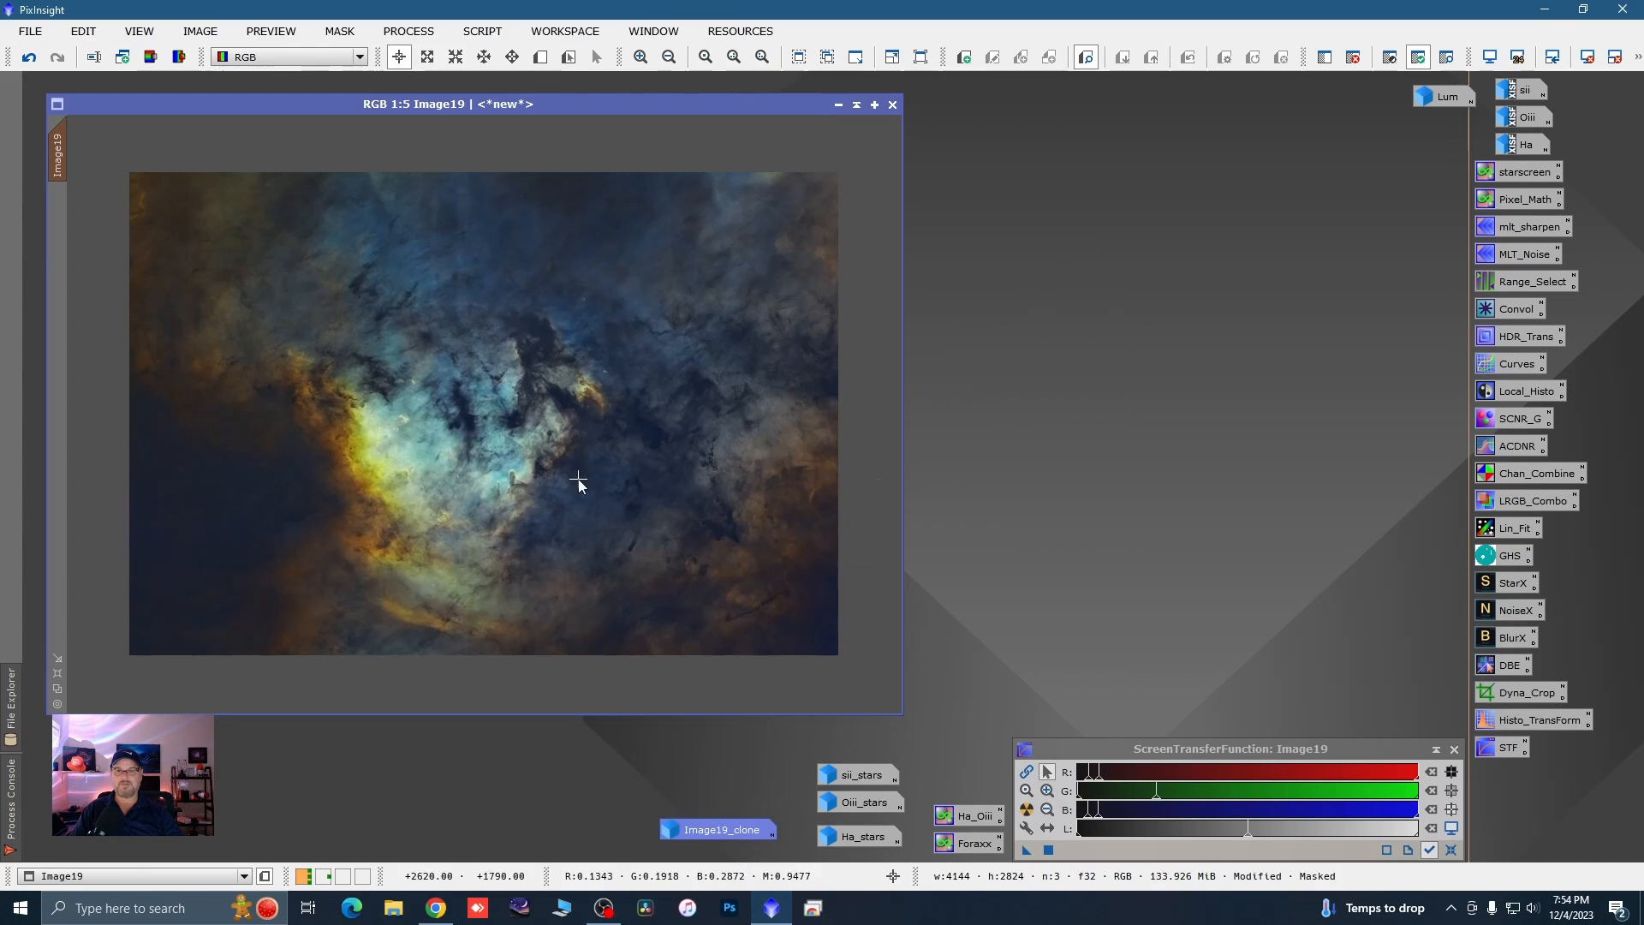
- Show the mask overlay on Image19 and examine which parts of the bright nebula core it protects
{"action": "right_click", "coordinate": [578, 478]}
{"action": "mouse_move", "coordinate": [646, 672]}
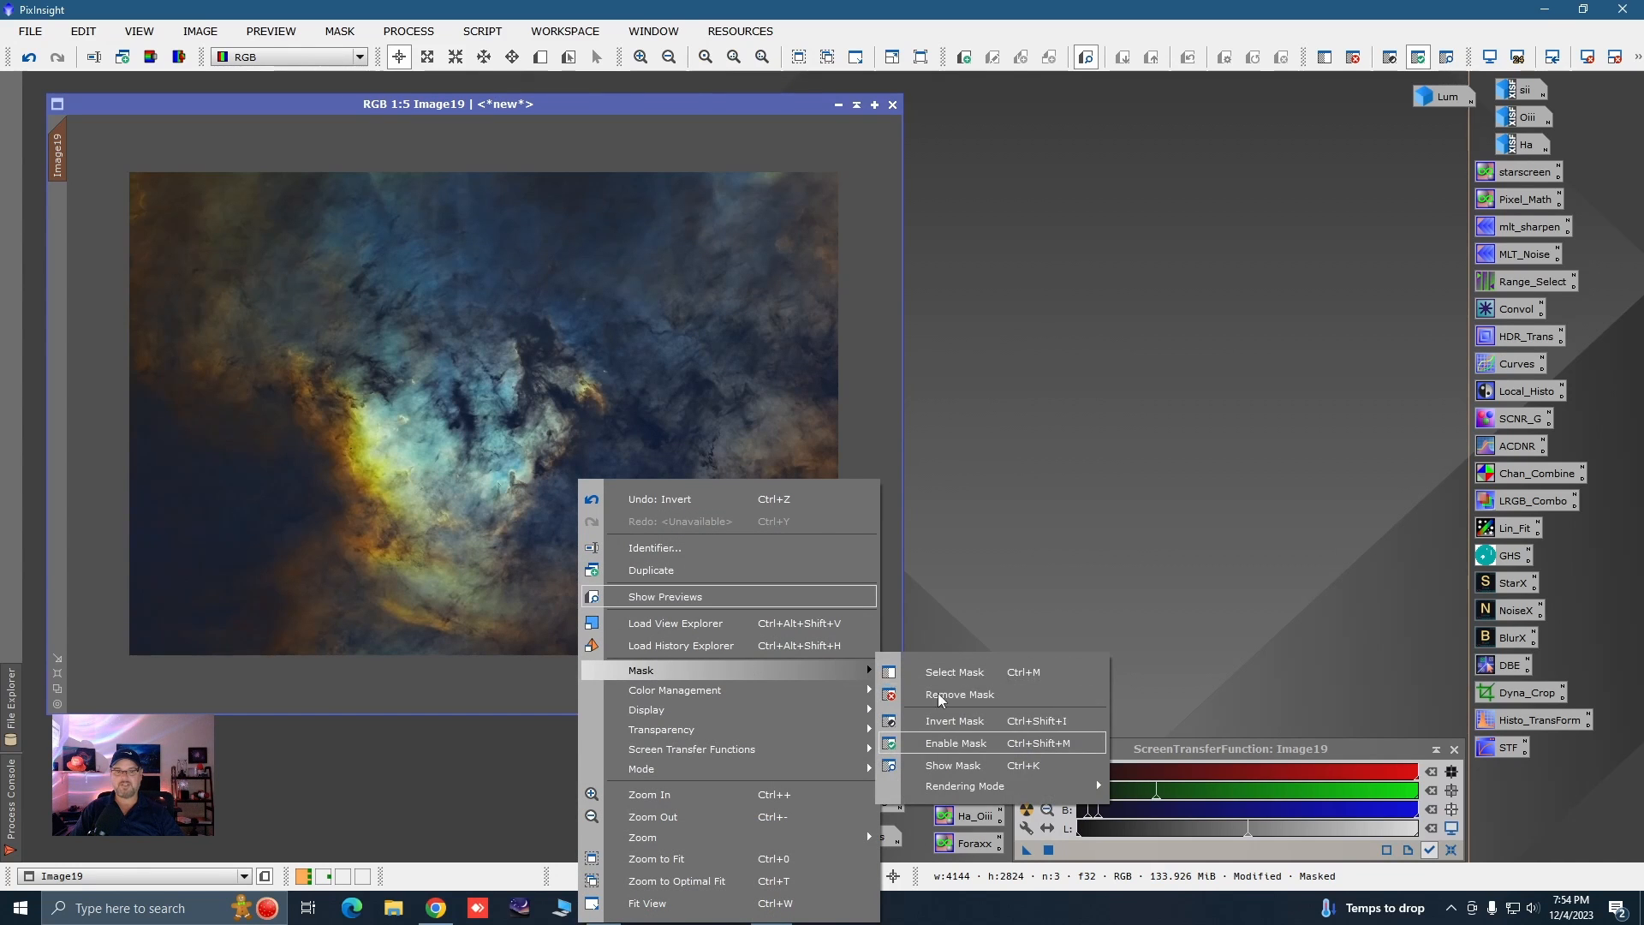
{"action": "left_click", "coordinate": [950, 764]}
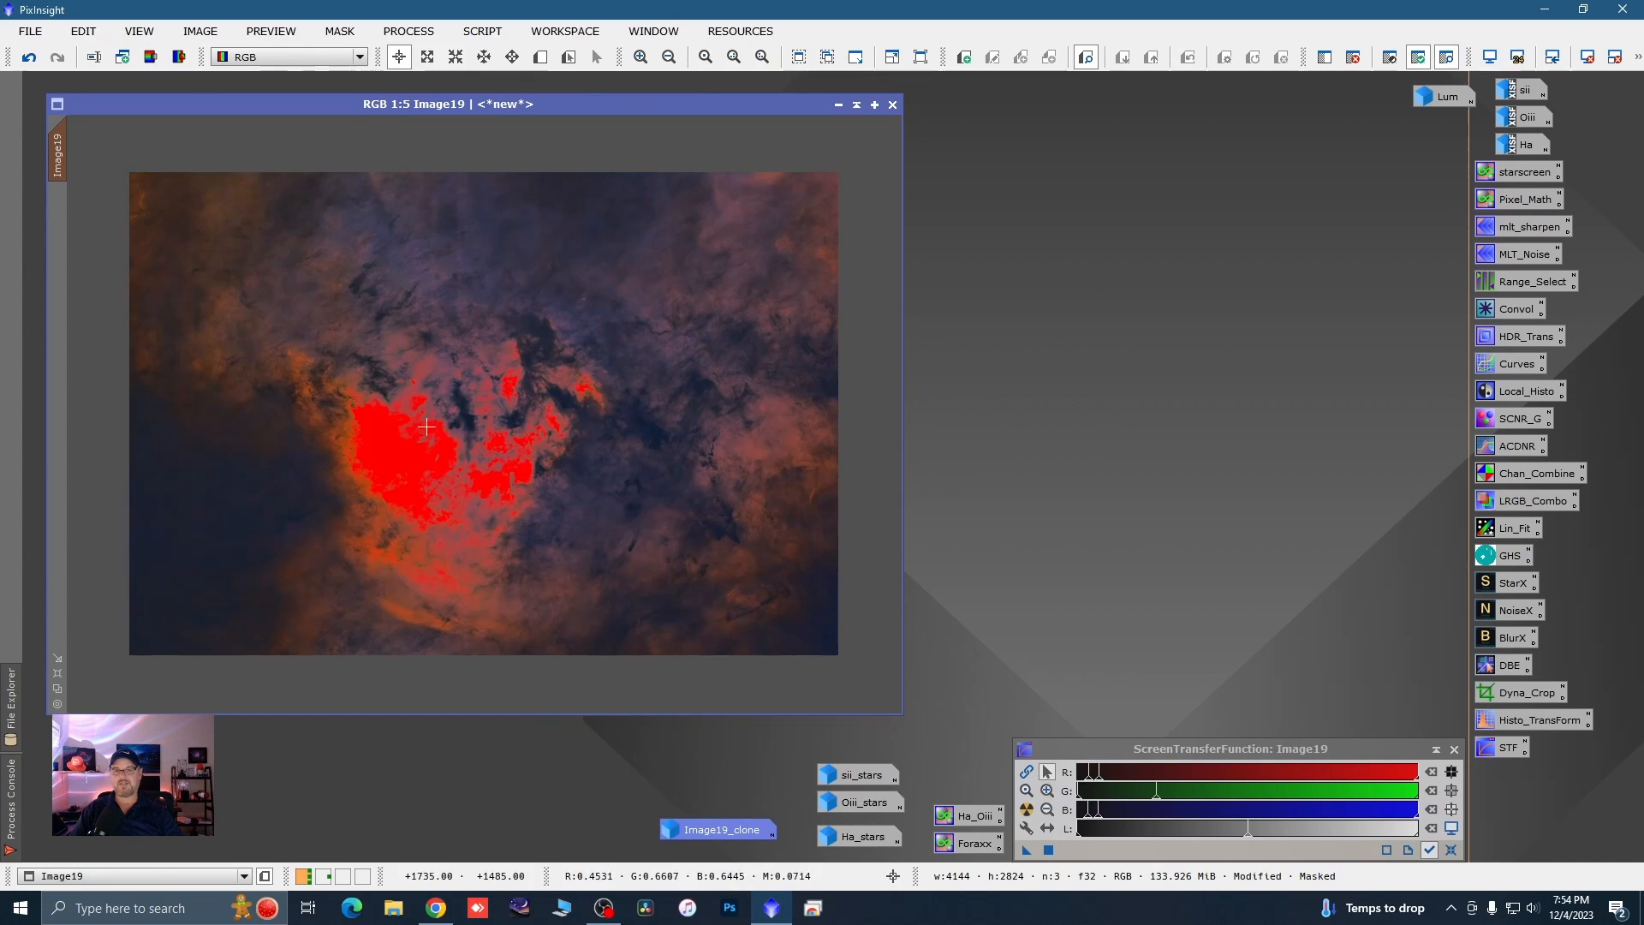
{"action": "scroll", "coordinate": [400, 440], "scroll_direction": "up", "scroll_amount": 3}
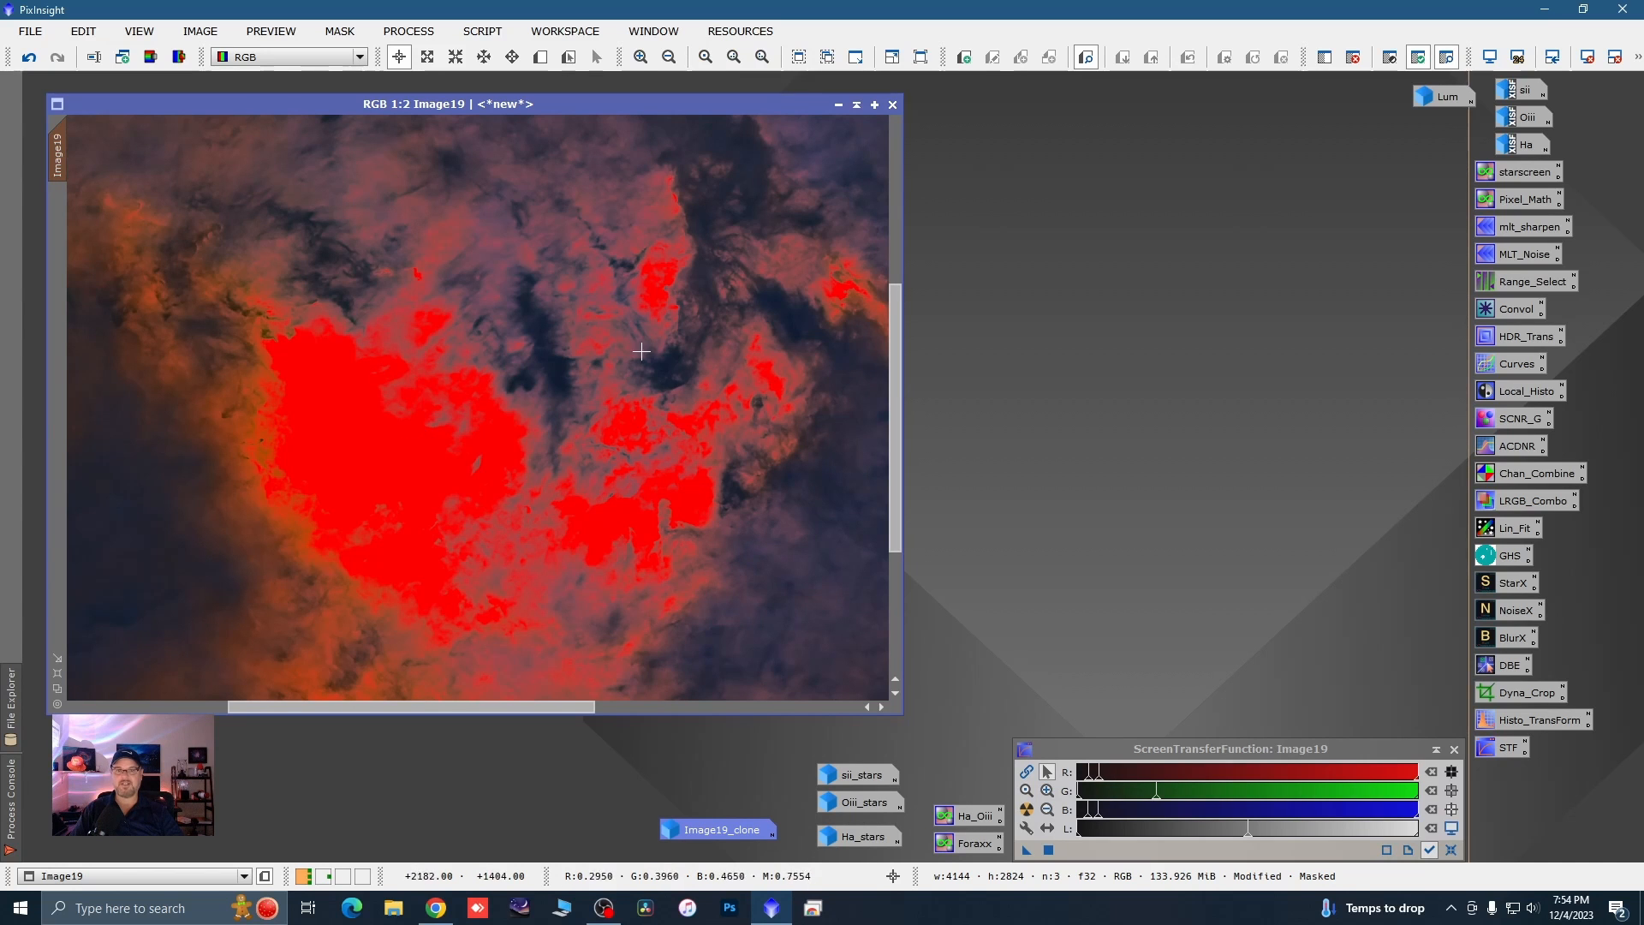
{"action": "scroll", "coordinate": [766, 333], "scroll_direction": "down", "scroll_amount": 1}
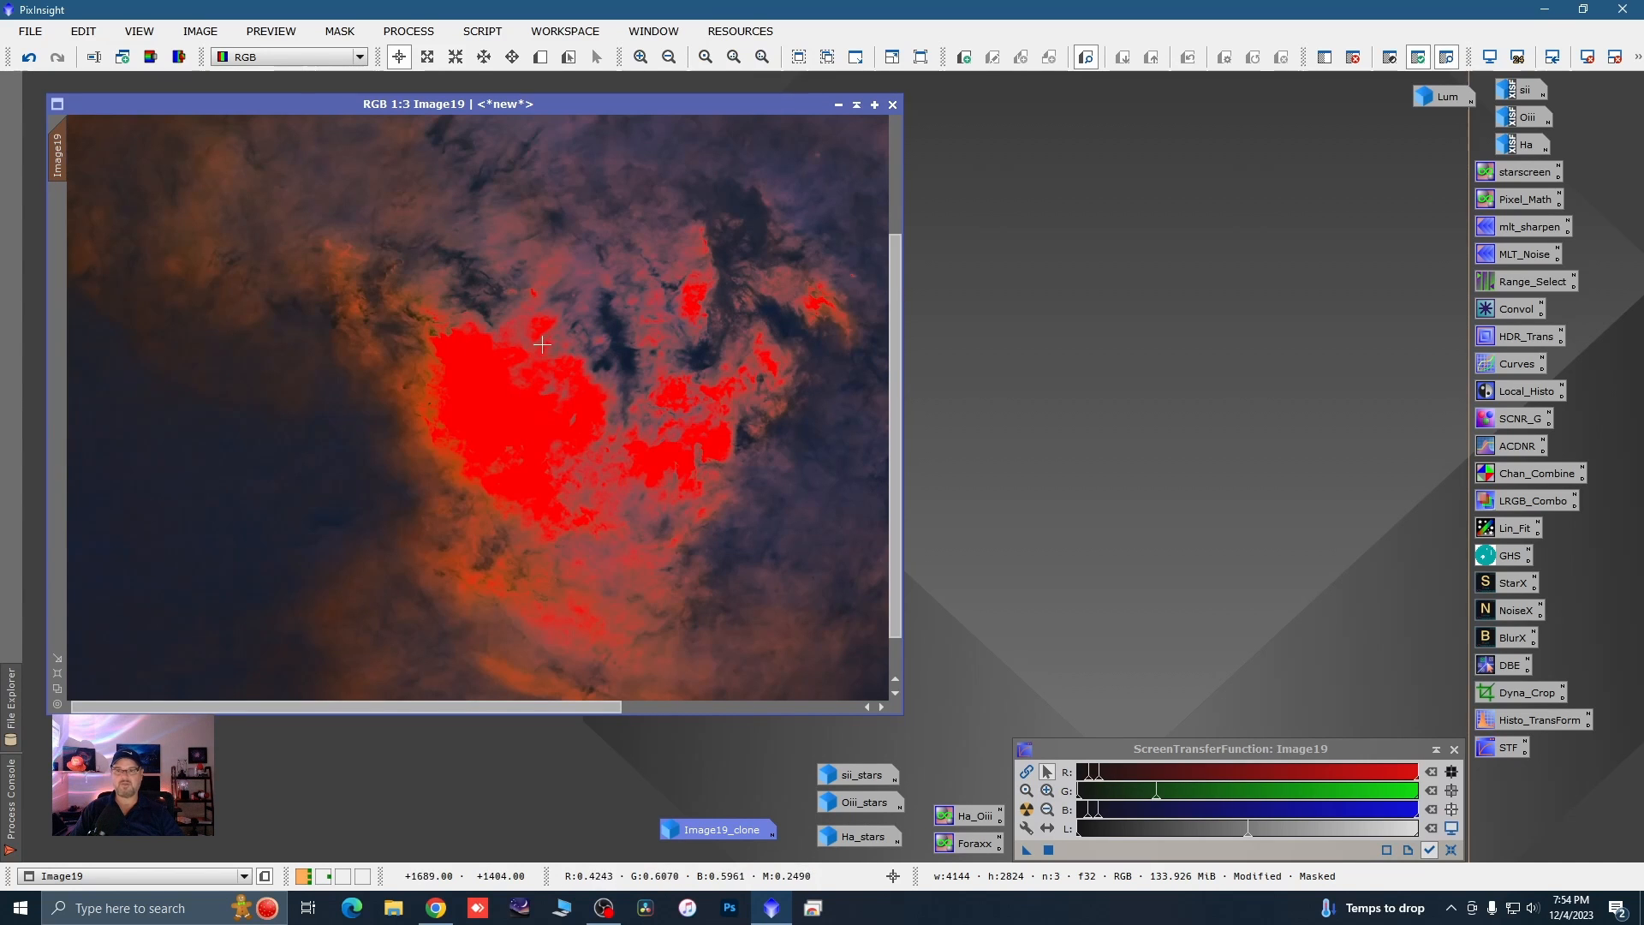
{"action": "scroll", "coordinate": [527, 434], "scroll_direction": "down", "scroll_amount": 1}
- Invert the mask on Image19 and hide its overlay
{"action": "right_click", "coordinate": [553, 383]}
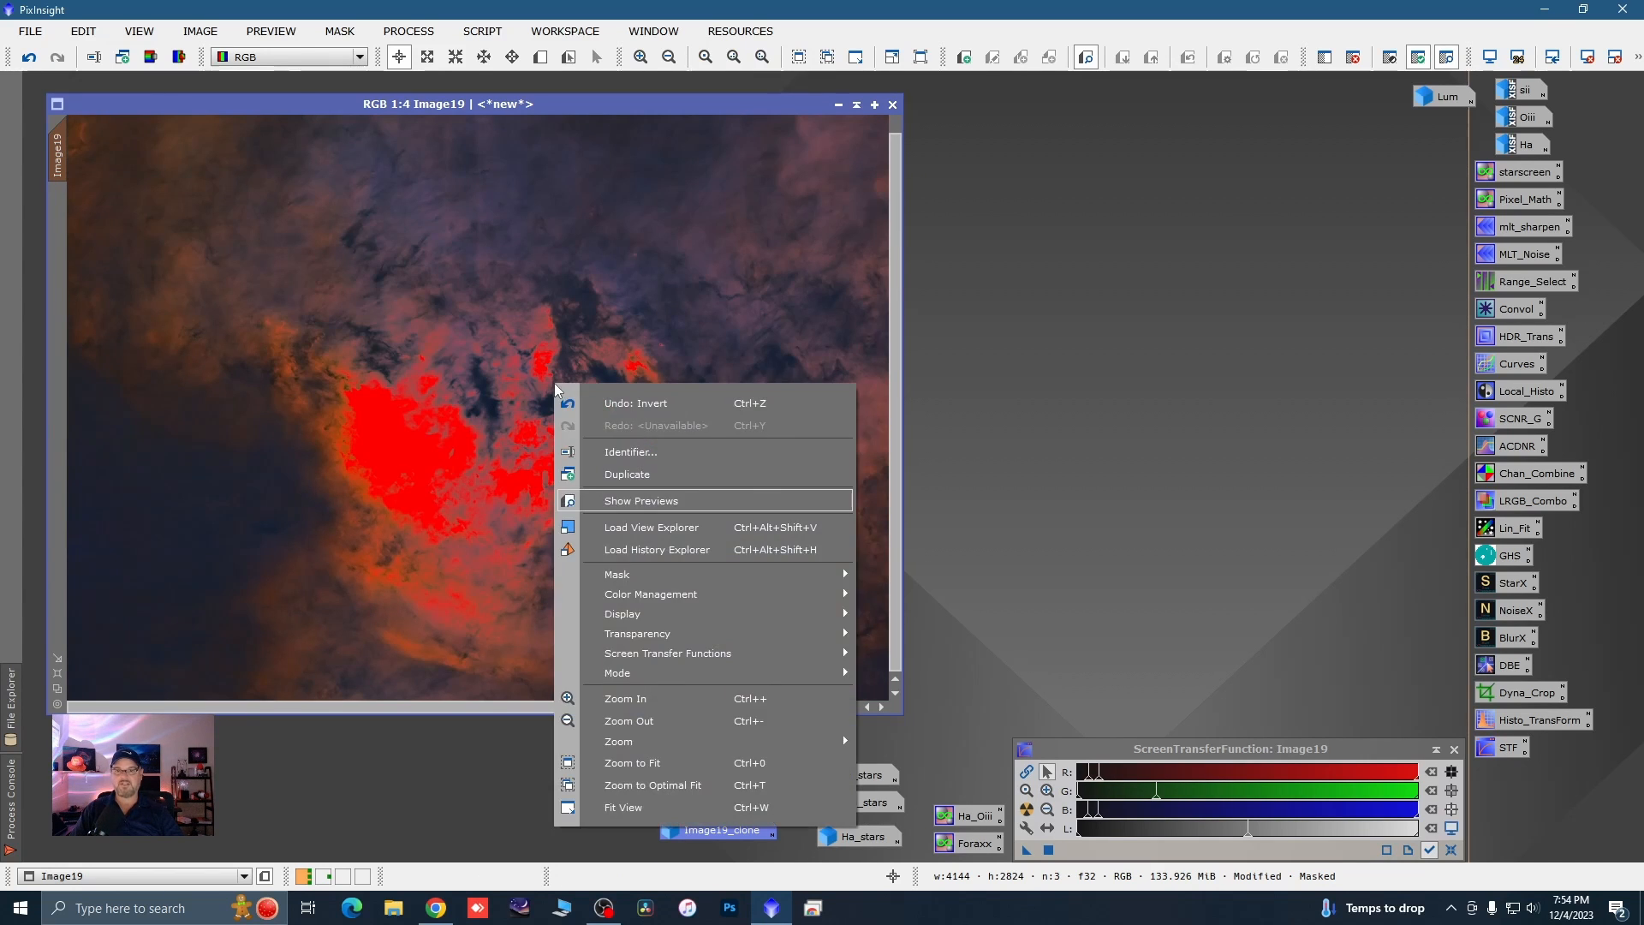
{"action": "mouse_move", "coordinate": [769, 579]}
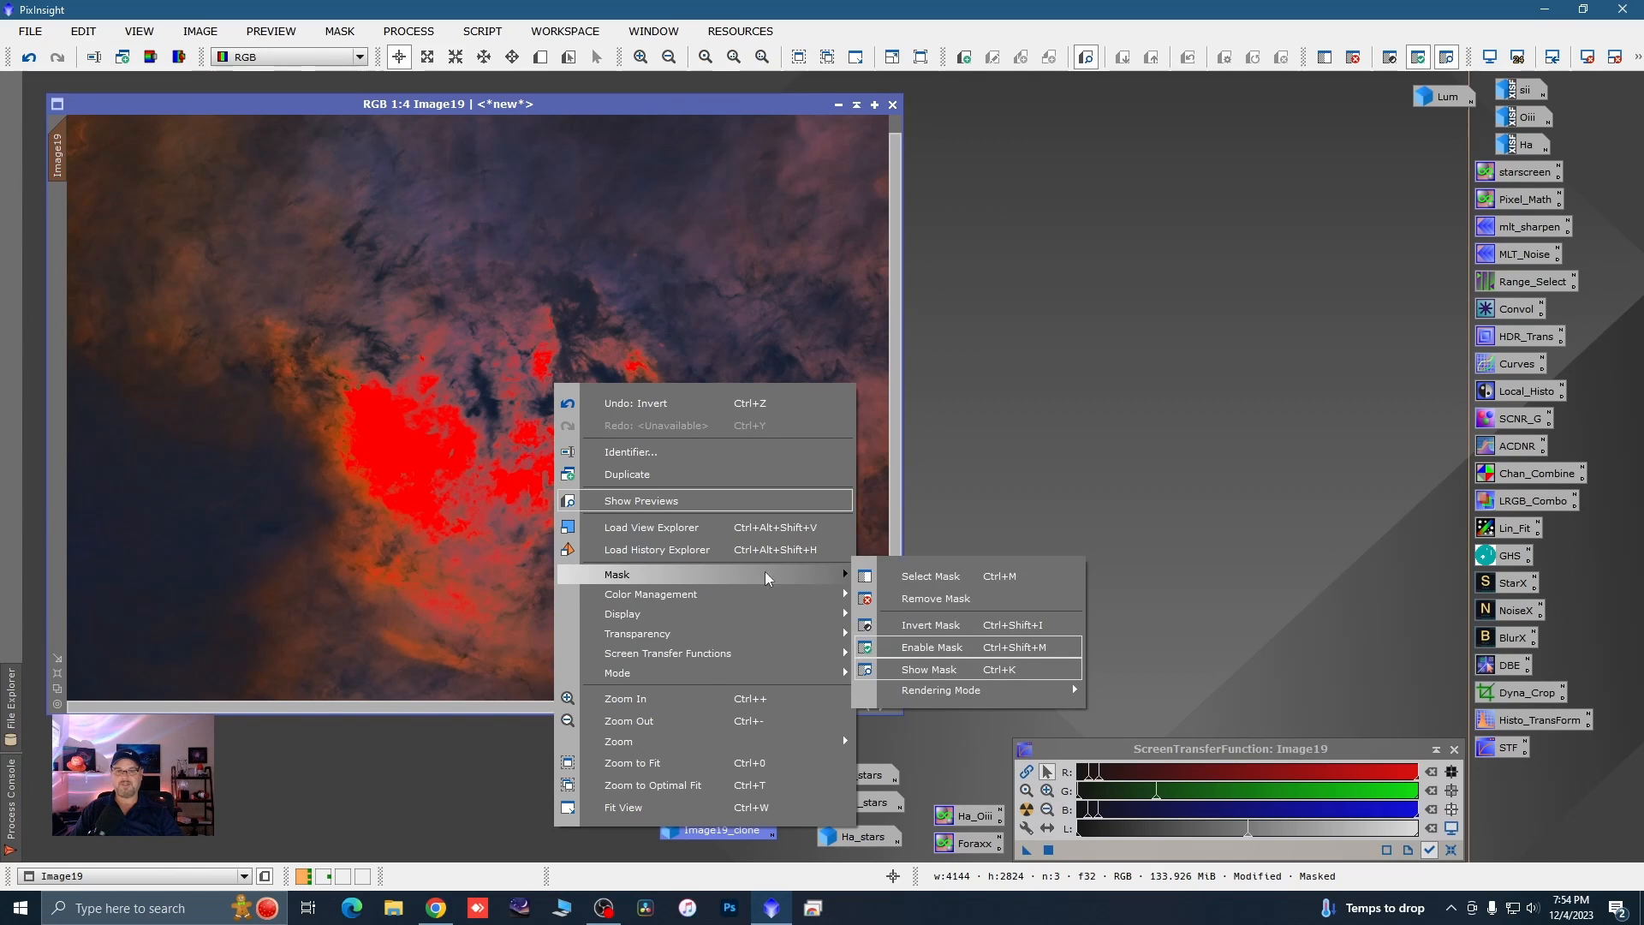
{"action": "left_click", "coordinate": [929, 625]}
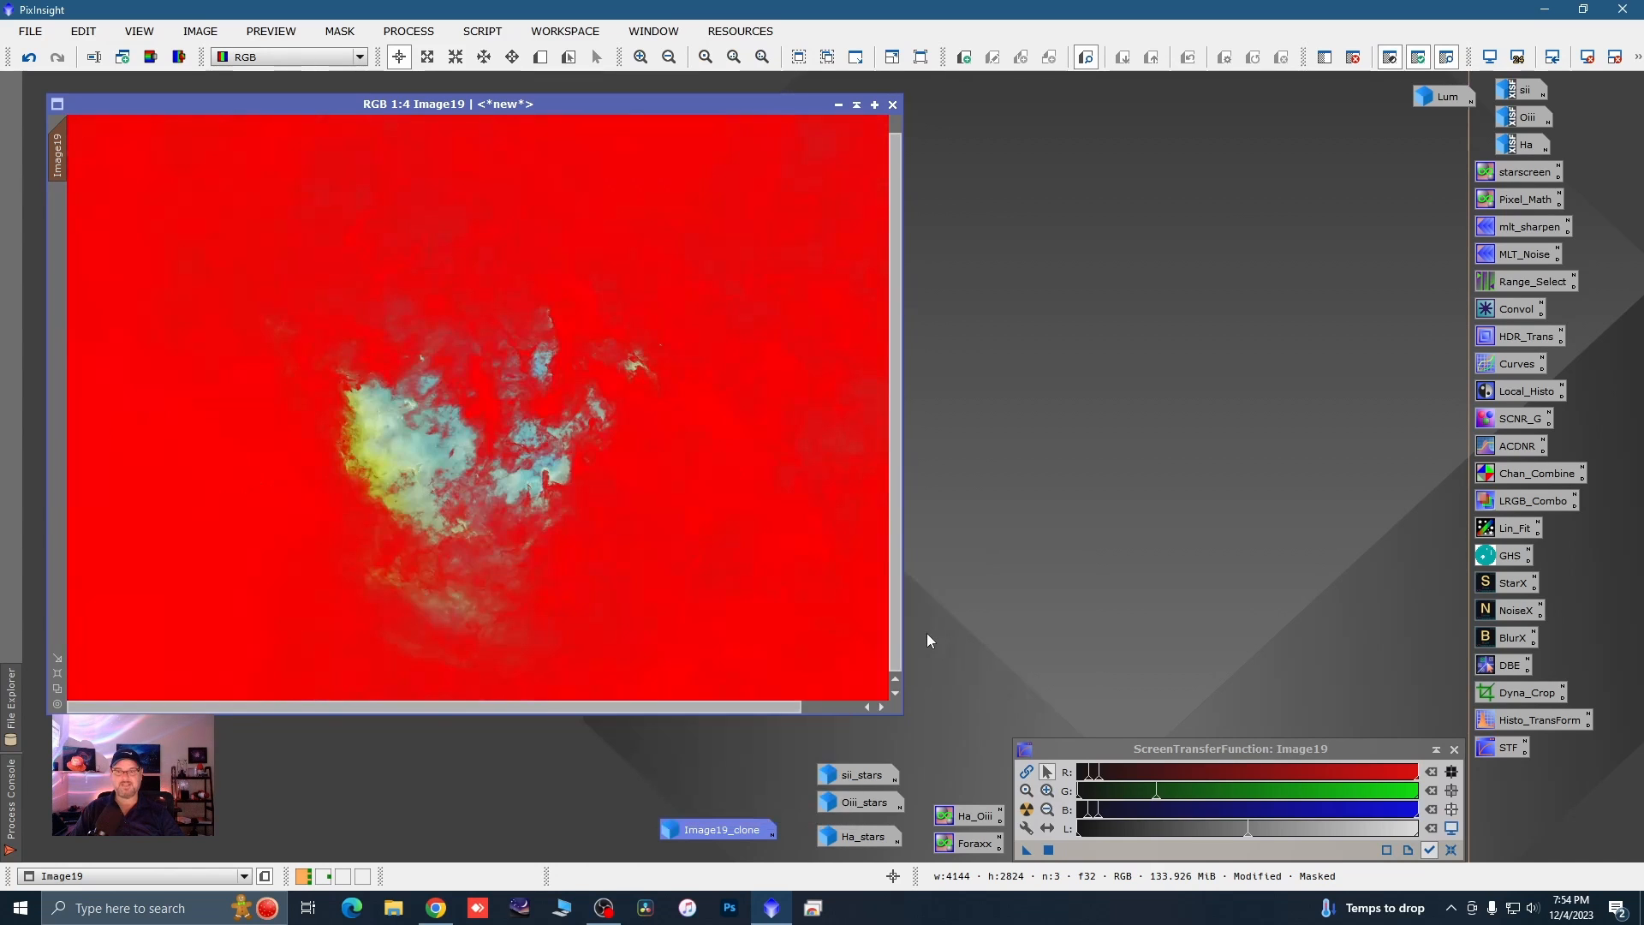
{"action": "right_click", "coordinate": [565, 410]}
{"action": "mouse_move", "coordinate": [664, 602]}
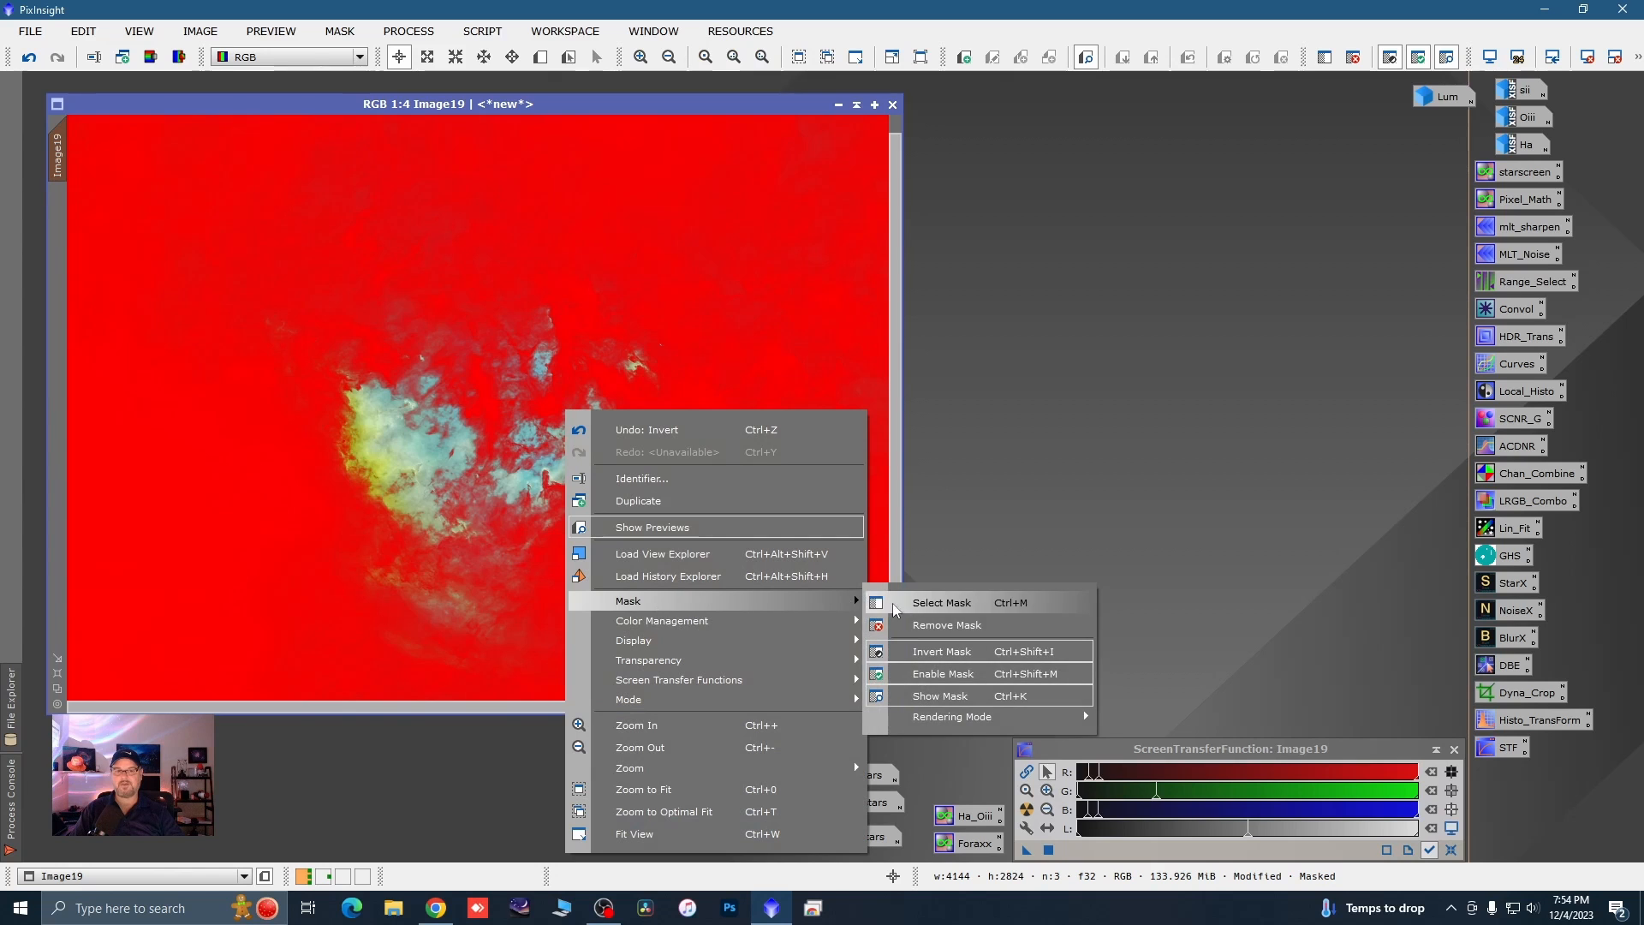
{"action": "left_click", "coordinate": [941, 695]}
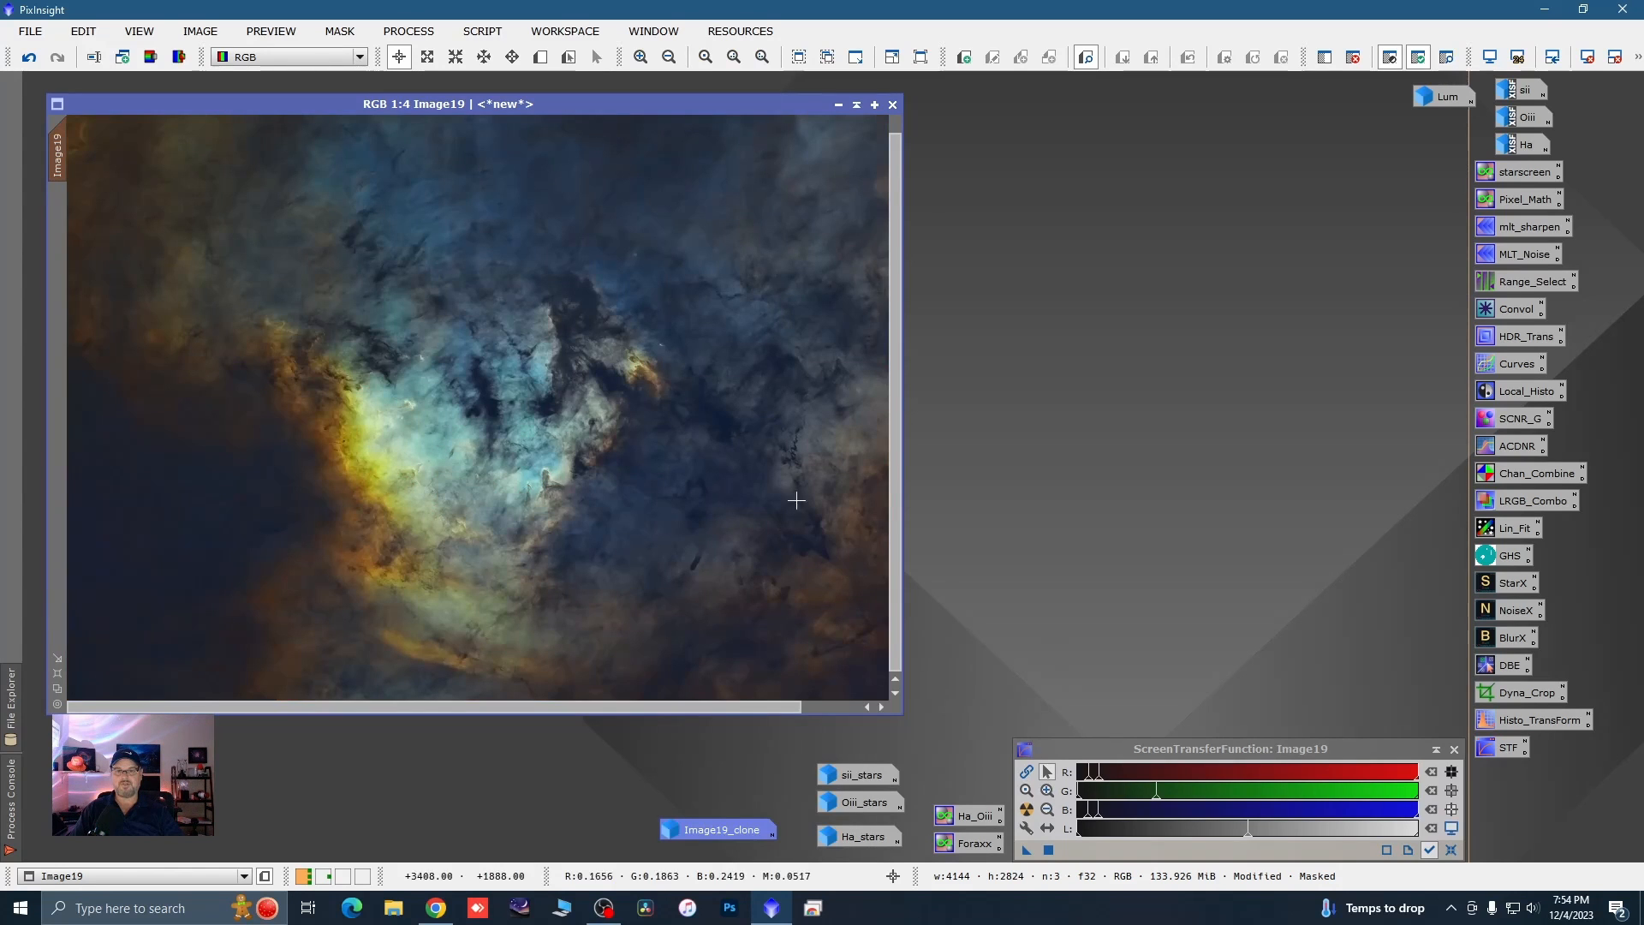
- Create a preview of about 2395 by 2060 pixels around the bright nebula core of Image19, and switch to it
{"action": "left_click", "coordinate": [543, 59]}
{"action": "left_click_drag", "start_coordinate": [240, 250], "coordinate": [650, 602]}
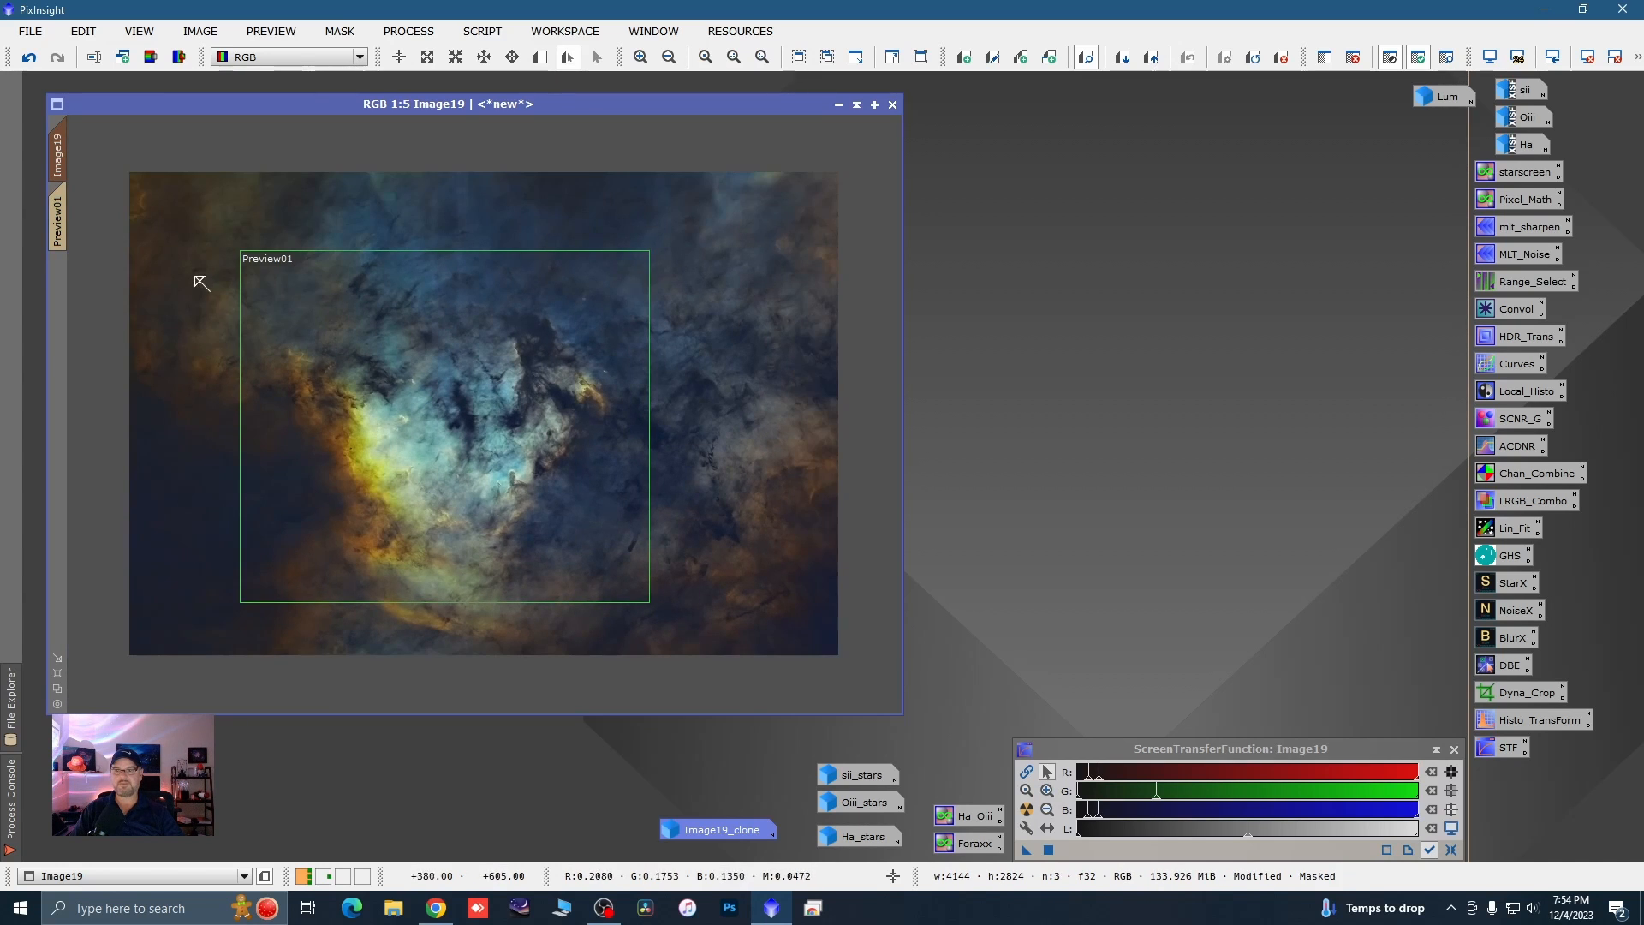
{"action": "left_click", "coordinate": [59, 221]}
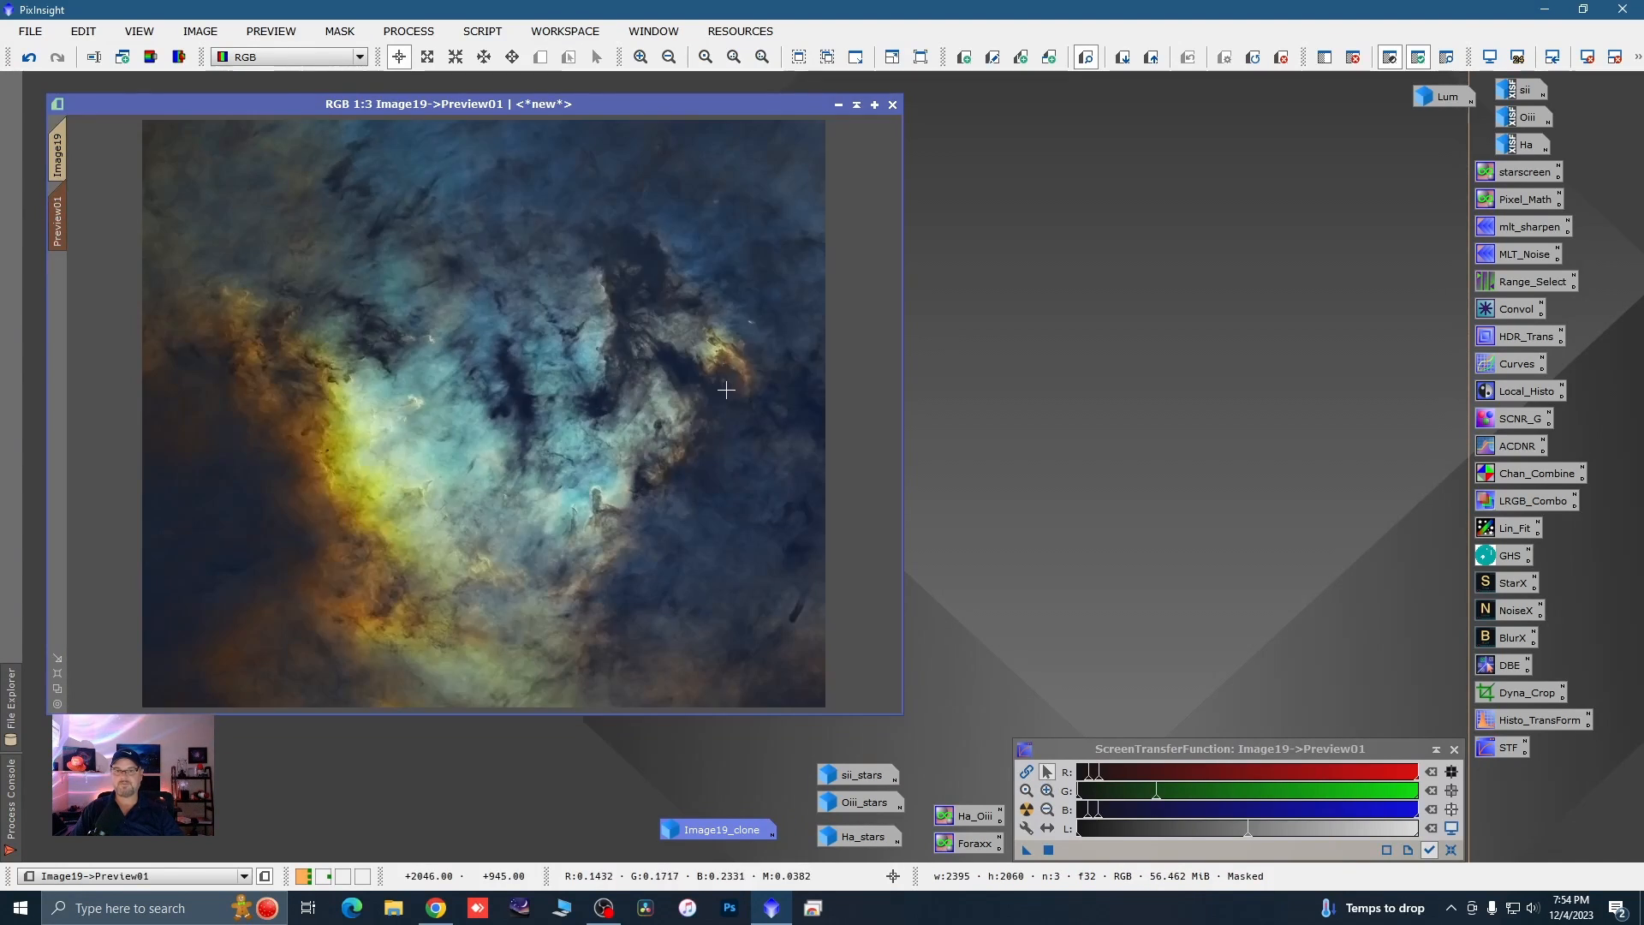
{"action": "scroll", "coordinate": [547, 507], "scroll_direction": "down", "scroll_amount": 1}
- Apply HDRMultiscaleTransform to the core preview with 8 layers, To lightness and Lightness mask enabled
{"action": "double_click", "coordinate": [1516, 345]}
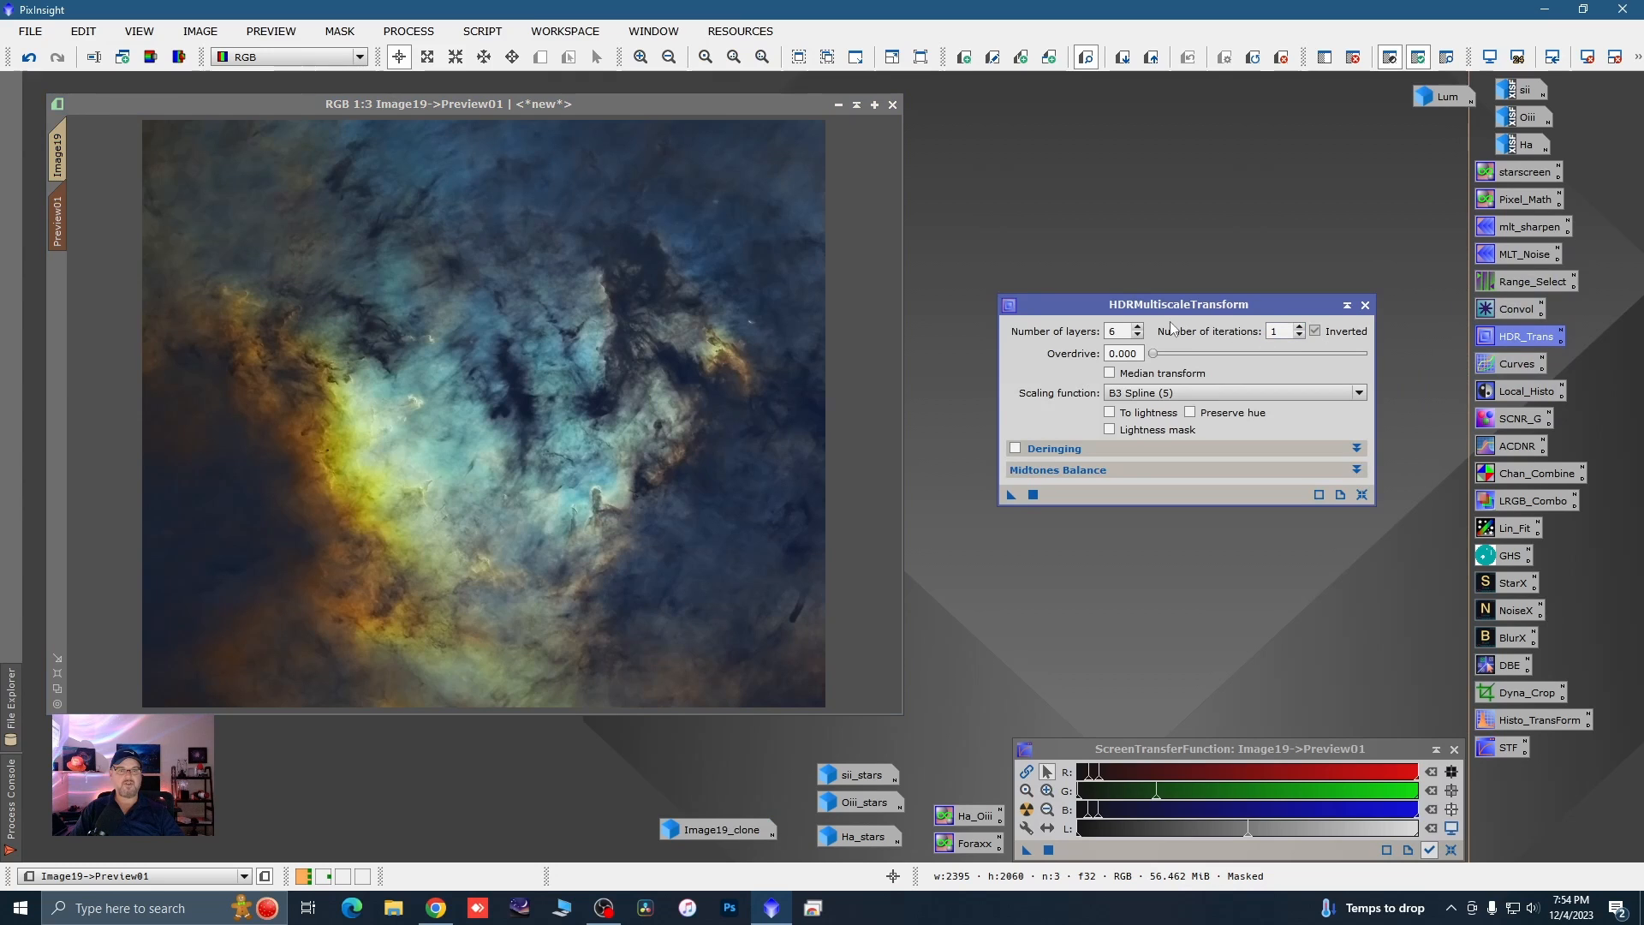
{"action": "left_click_drag", "start_coordinate": [1158, 313], "coordinate": [1190, 314]}
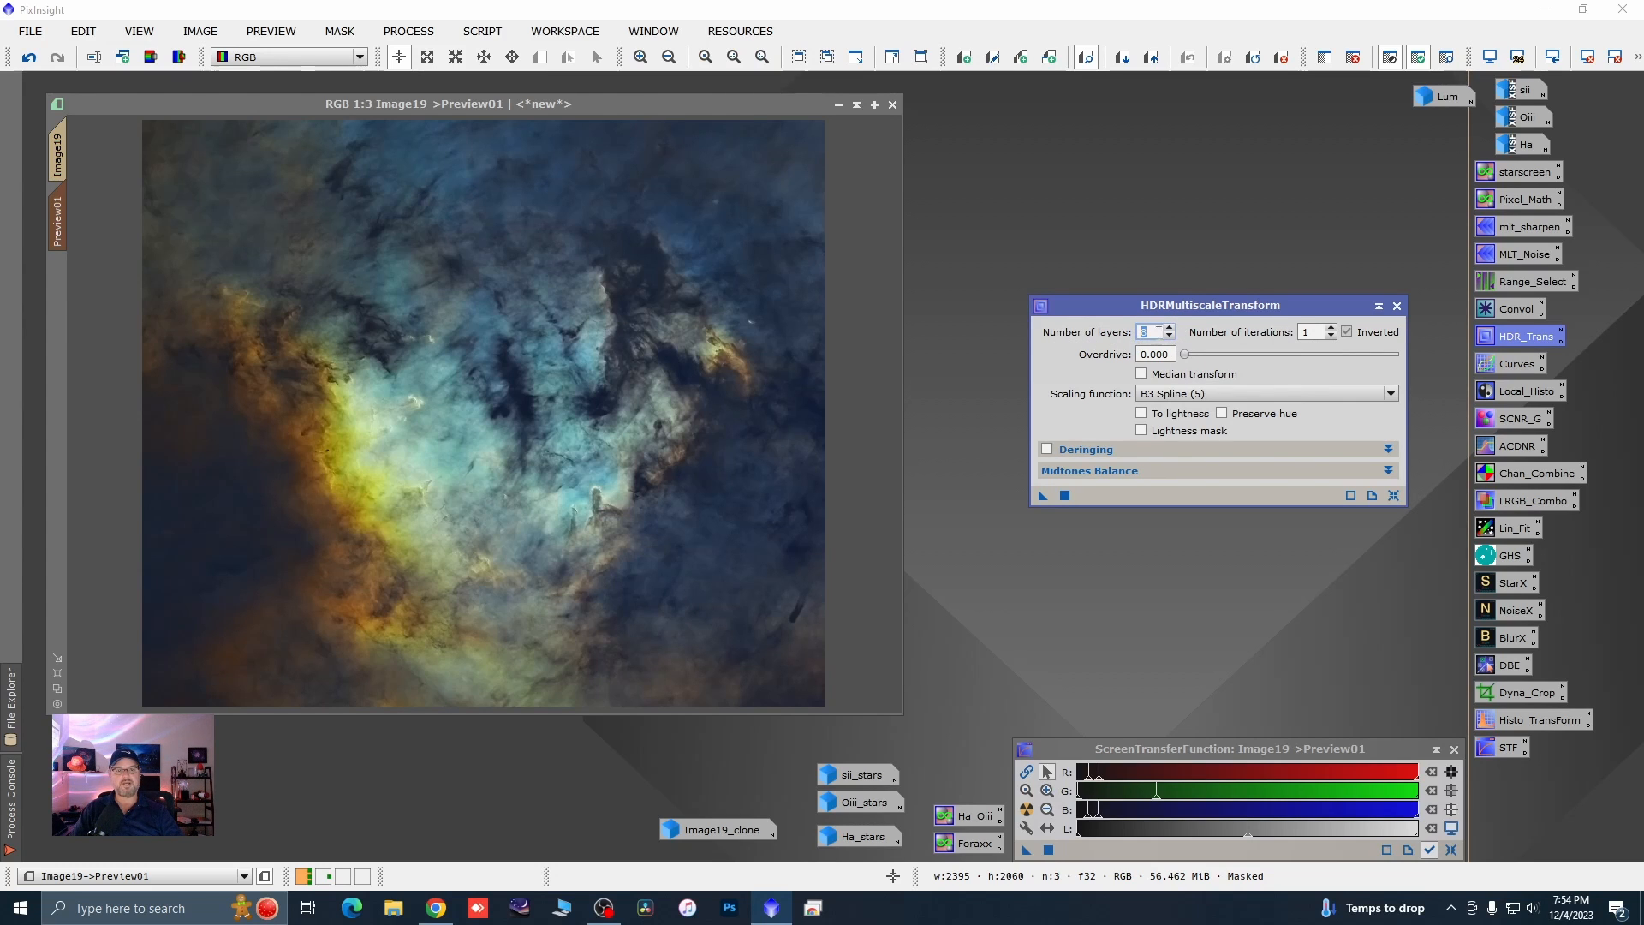
{"action": "left_click", "coordinate": [1142, 414]}
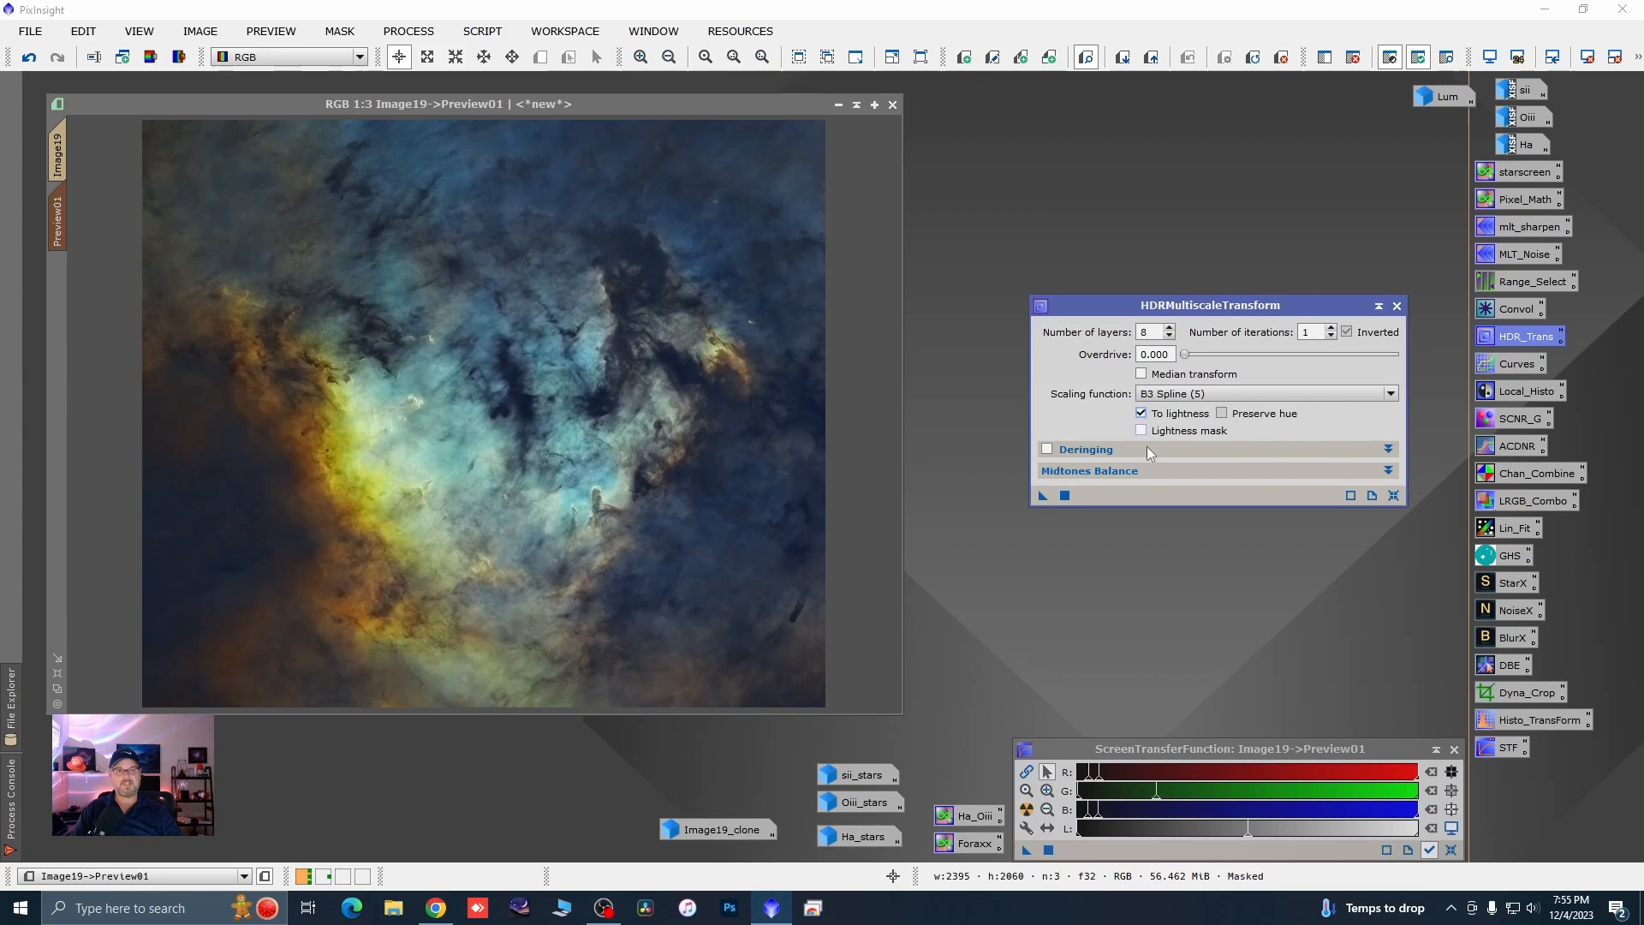
{"action": "left_click", "coordinate": [1142, 430]}
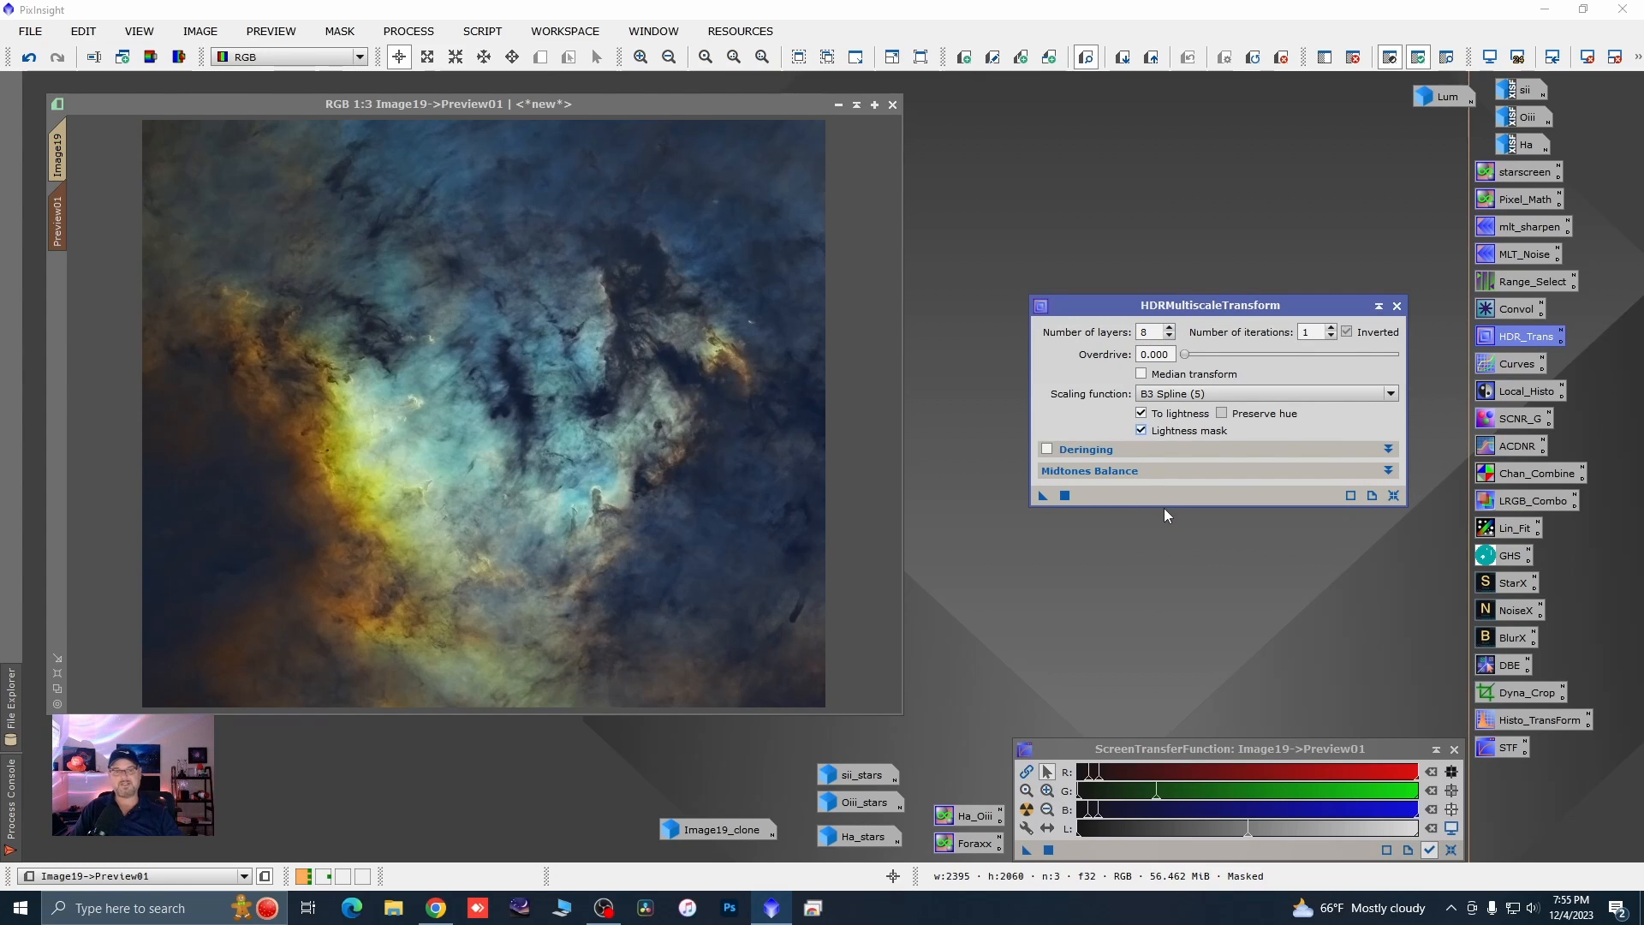
{"action": "left_click", "coordinate": [1065, 495]}
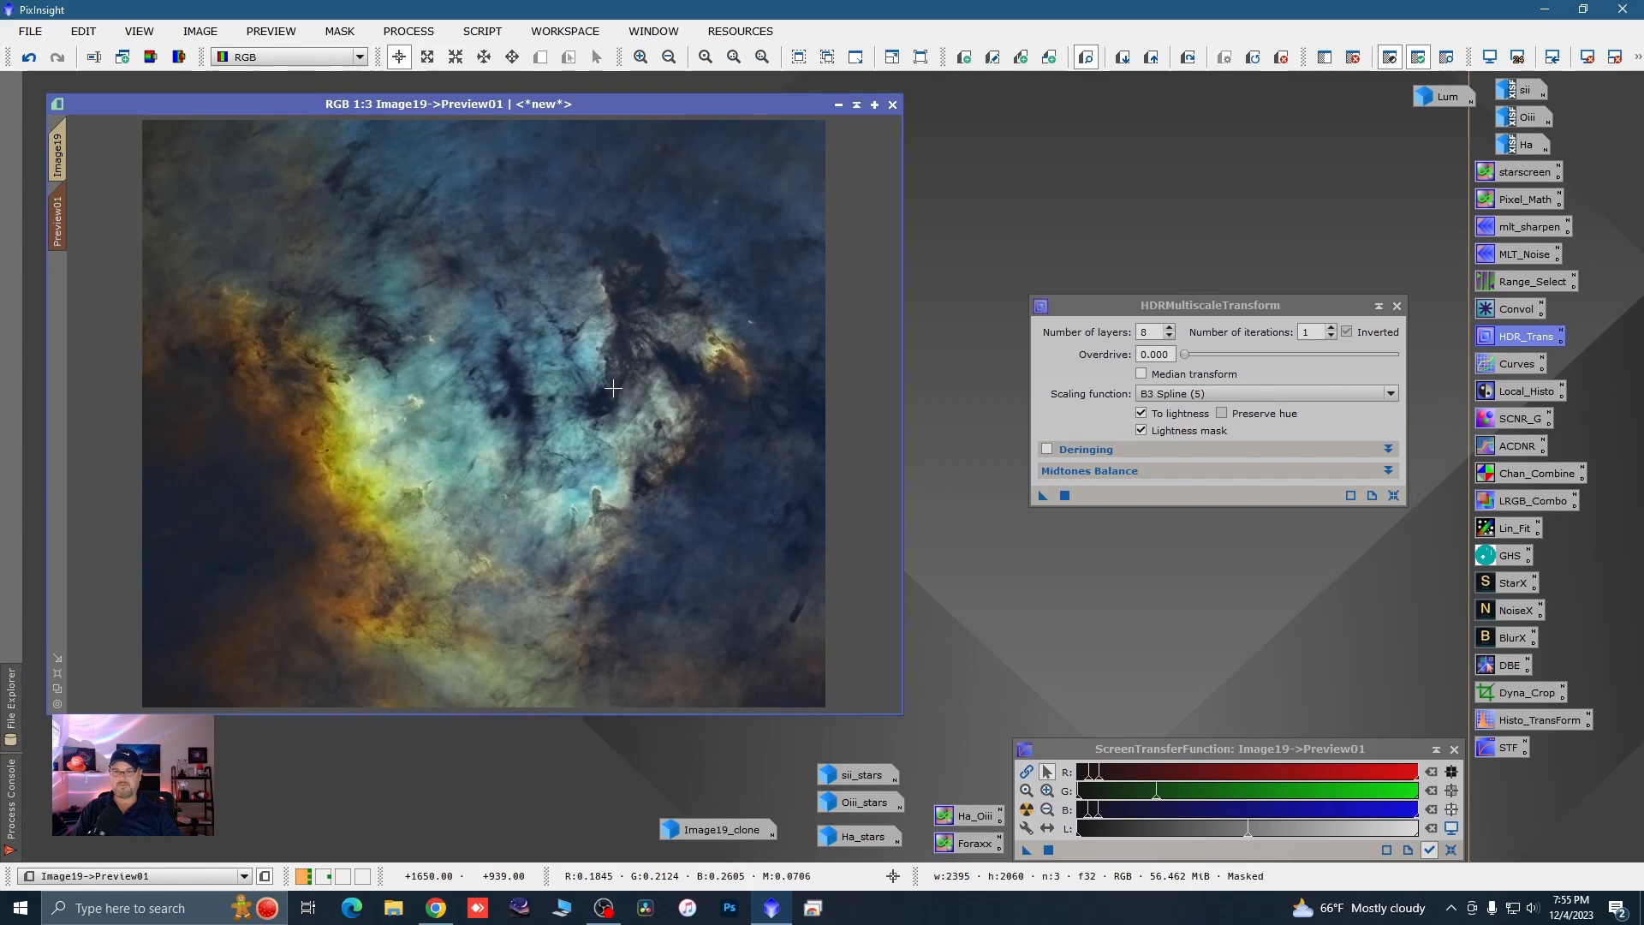
- Compare the preview before and after the HDR transform, examining the bright core up close
{"action": "key", "text": "ctrl+shift+z"}
{"action": "key", "text": "ctrl+shift+z"}
{"action": "key", "text": "ctrl+shift+z"}
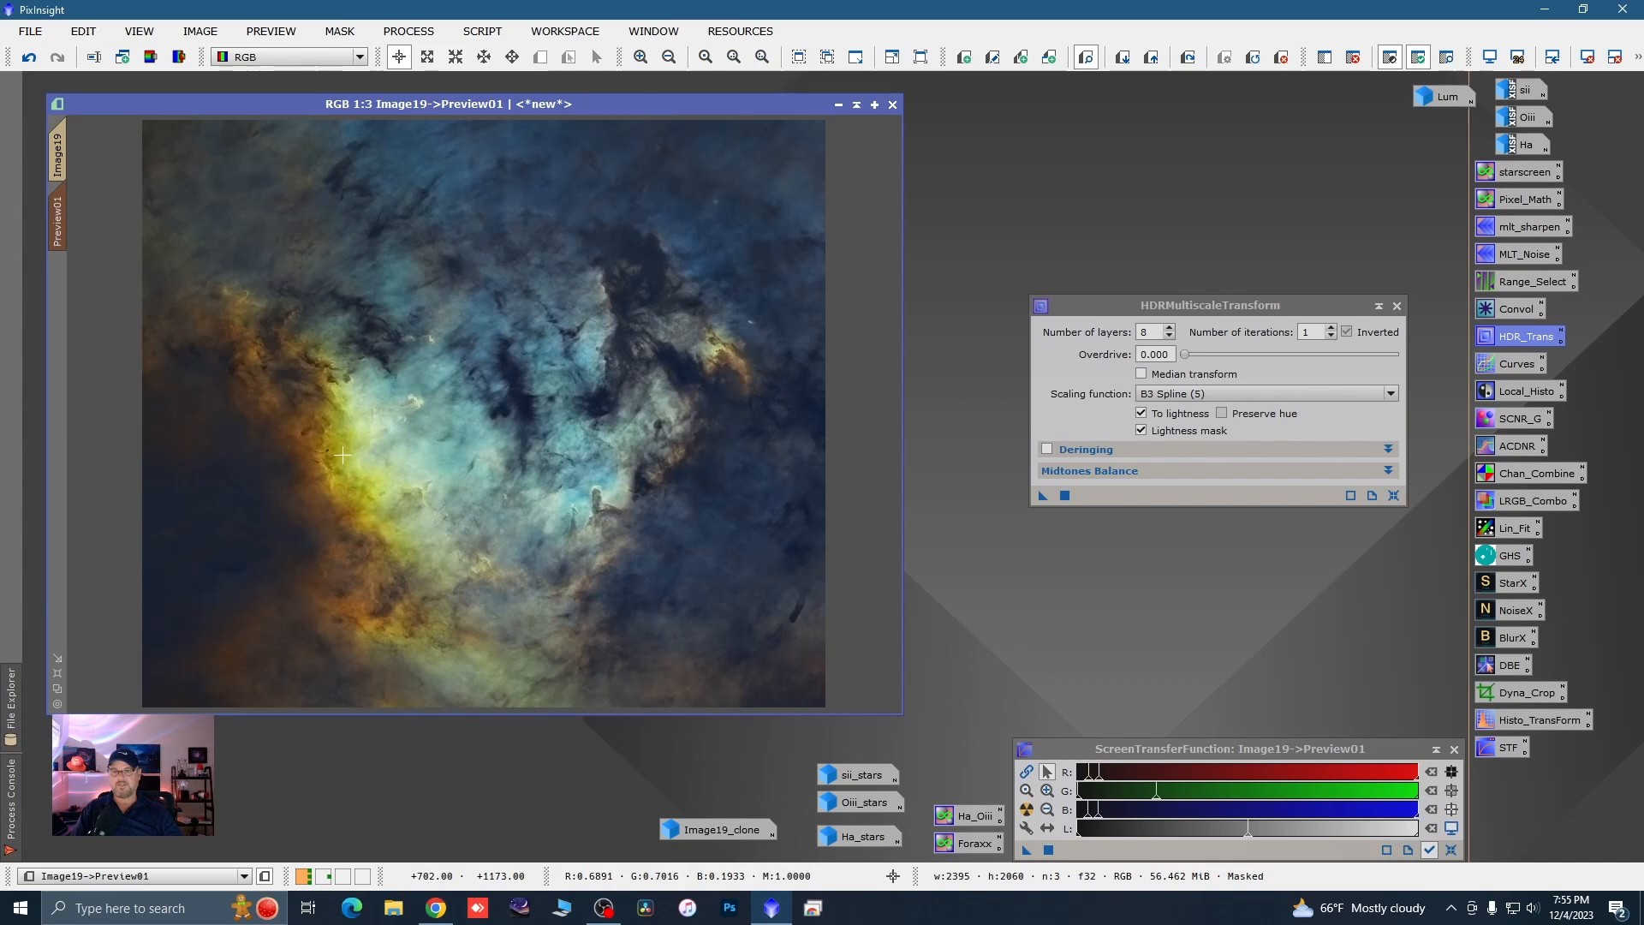
{"action": "scroll", "coordinate": [378, 452], "scroll_direction": "up", "scroll_amount": 1}
{"action": "key", "text": "ctrl+shift+z"}
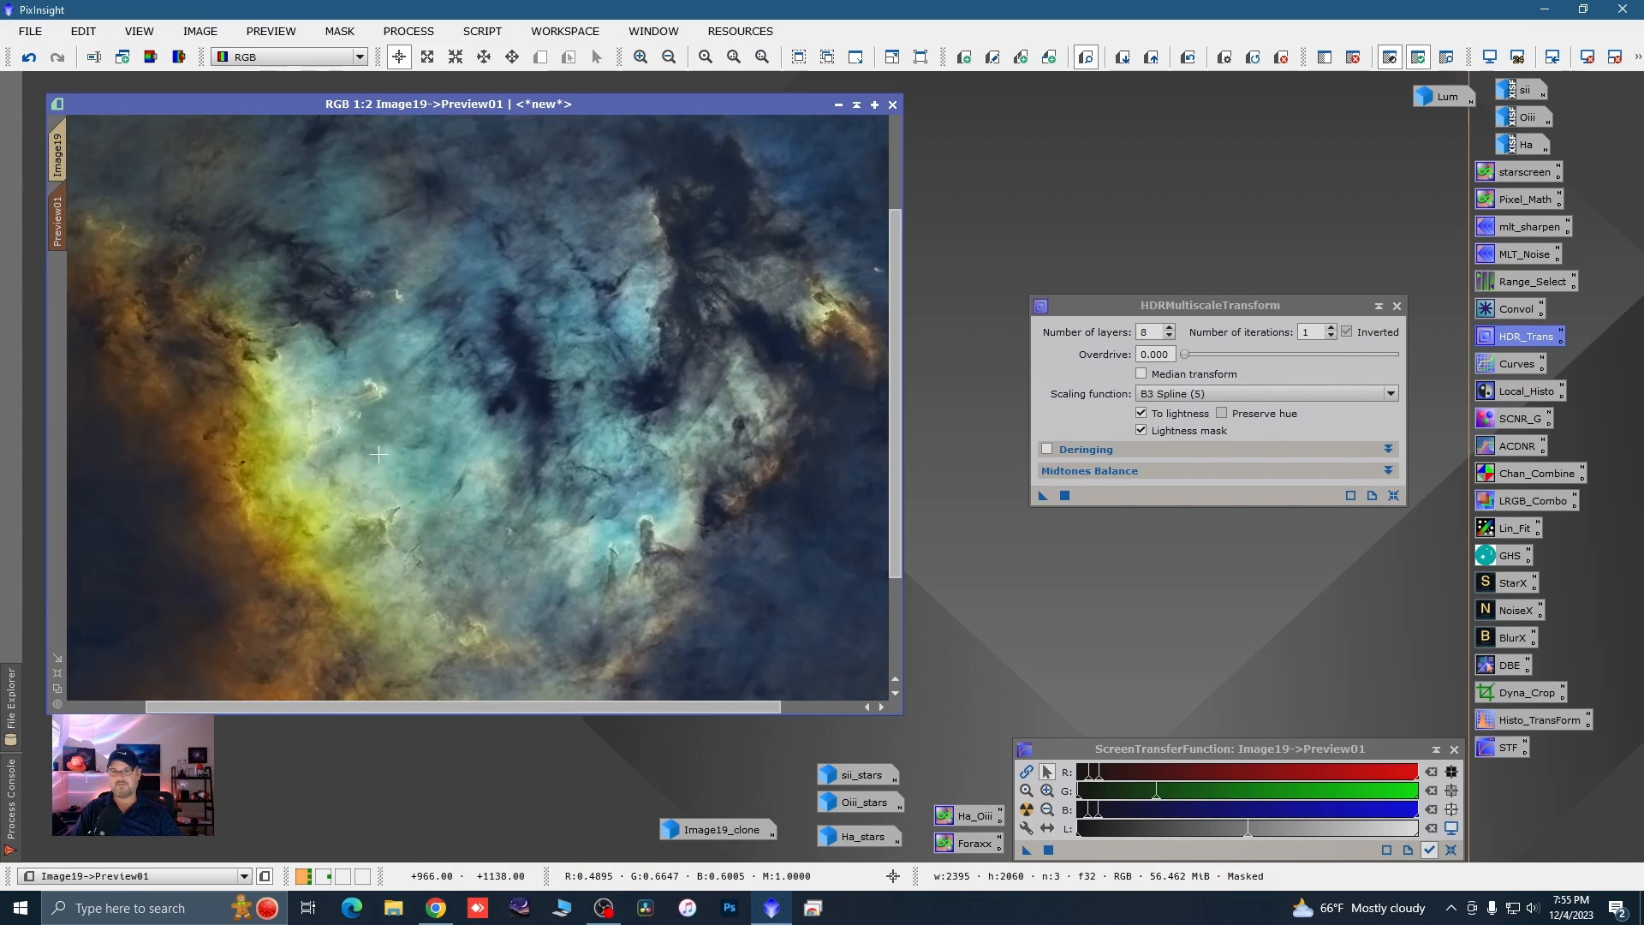
{"action": "key", "text": "ctrl+z"}
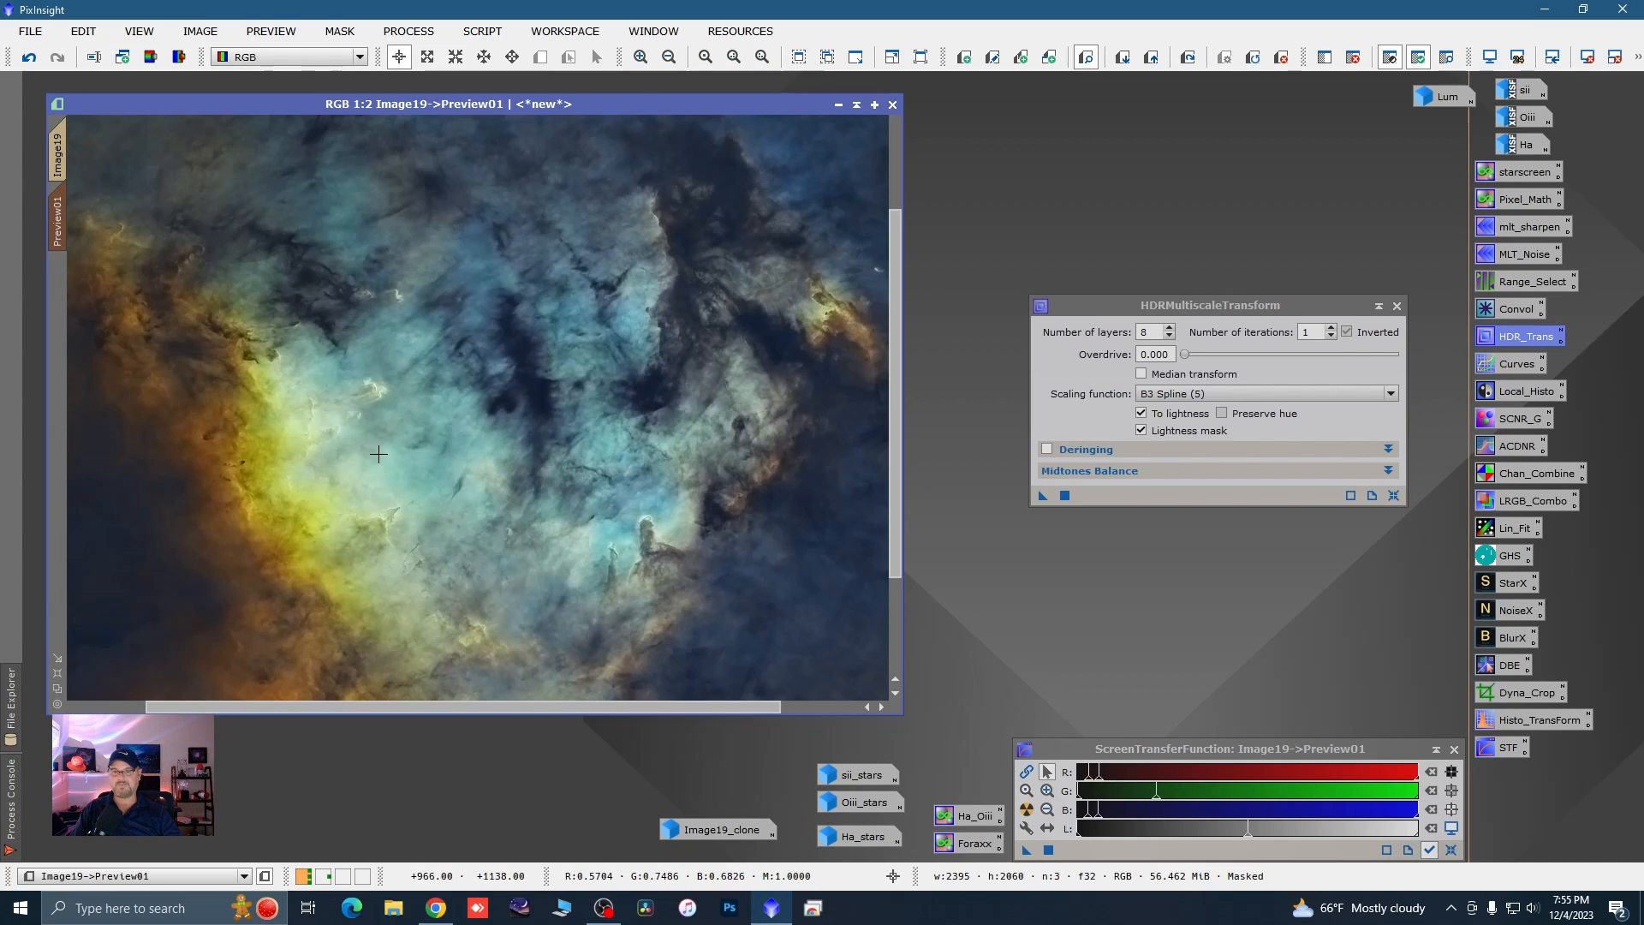
{"action": "key", "text": "ctrl+shift+z"}
{"action": "key", "text": "ctrl+z"}
{"action": "key", "text": "ctrl+shift+z"}
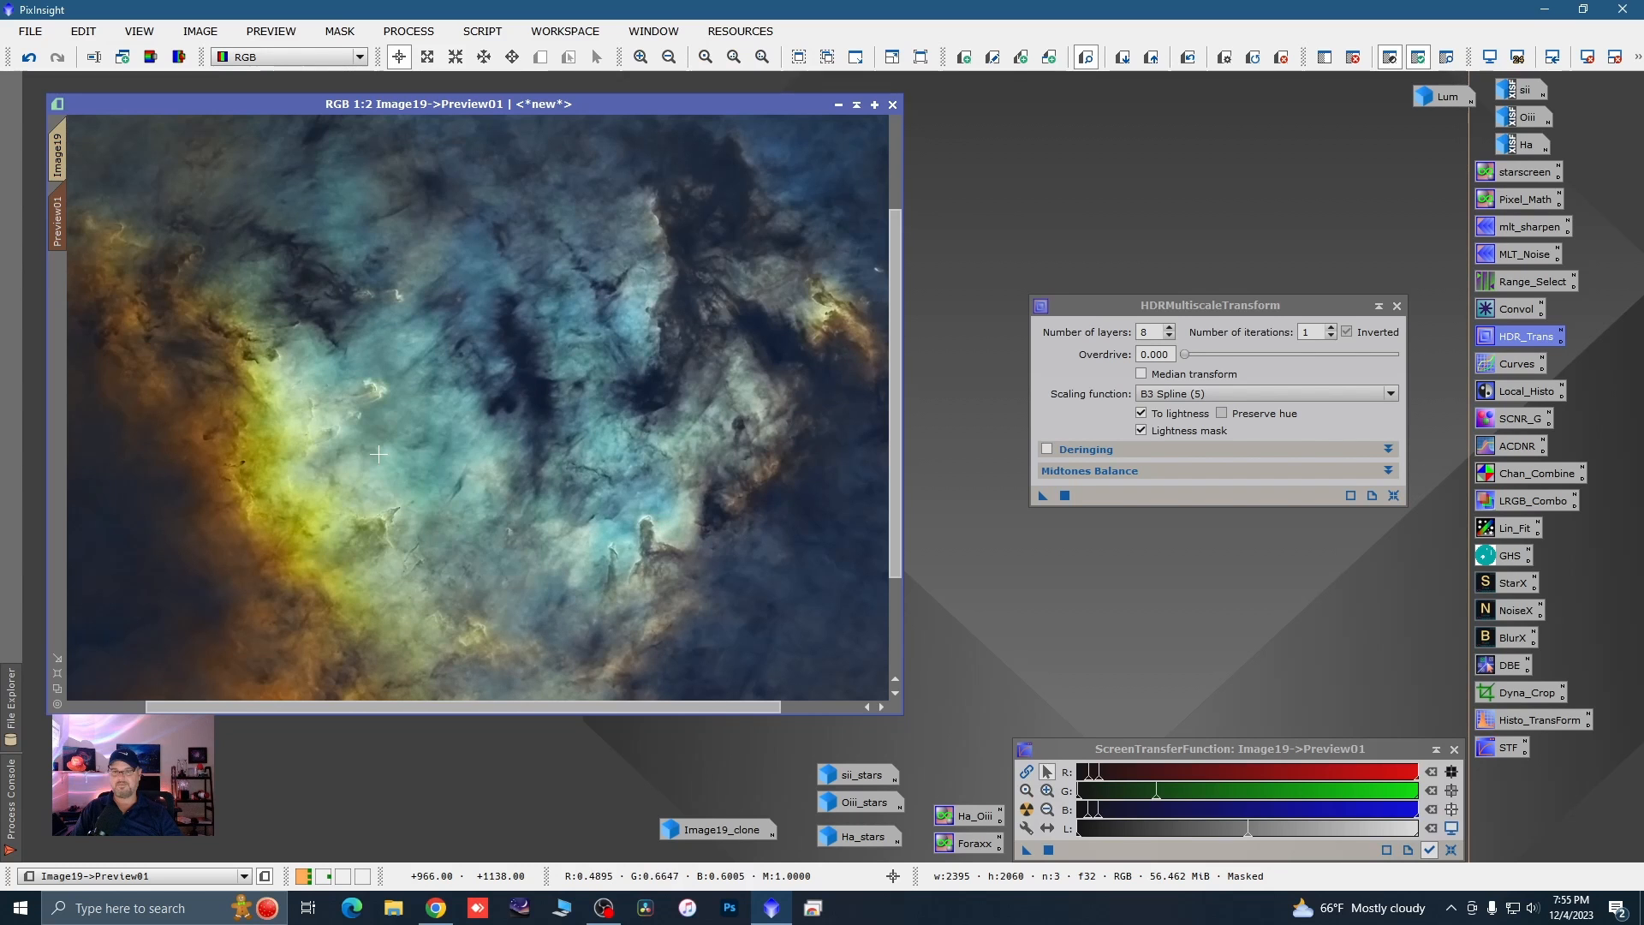
- Apply the same HDRMultiscaleTransform settings to the full Image19 and close the process
{"action": "left_click", "coordinate": [58, 158]}
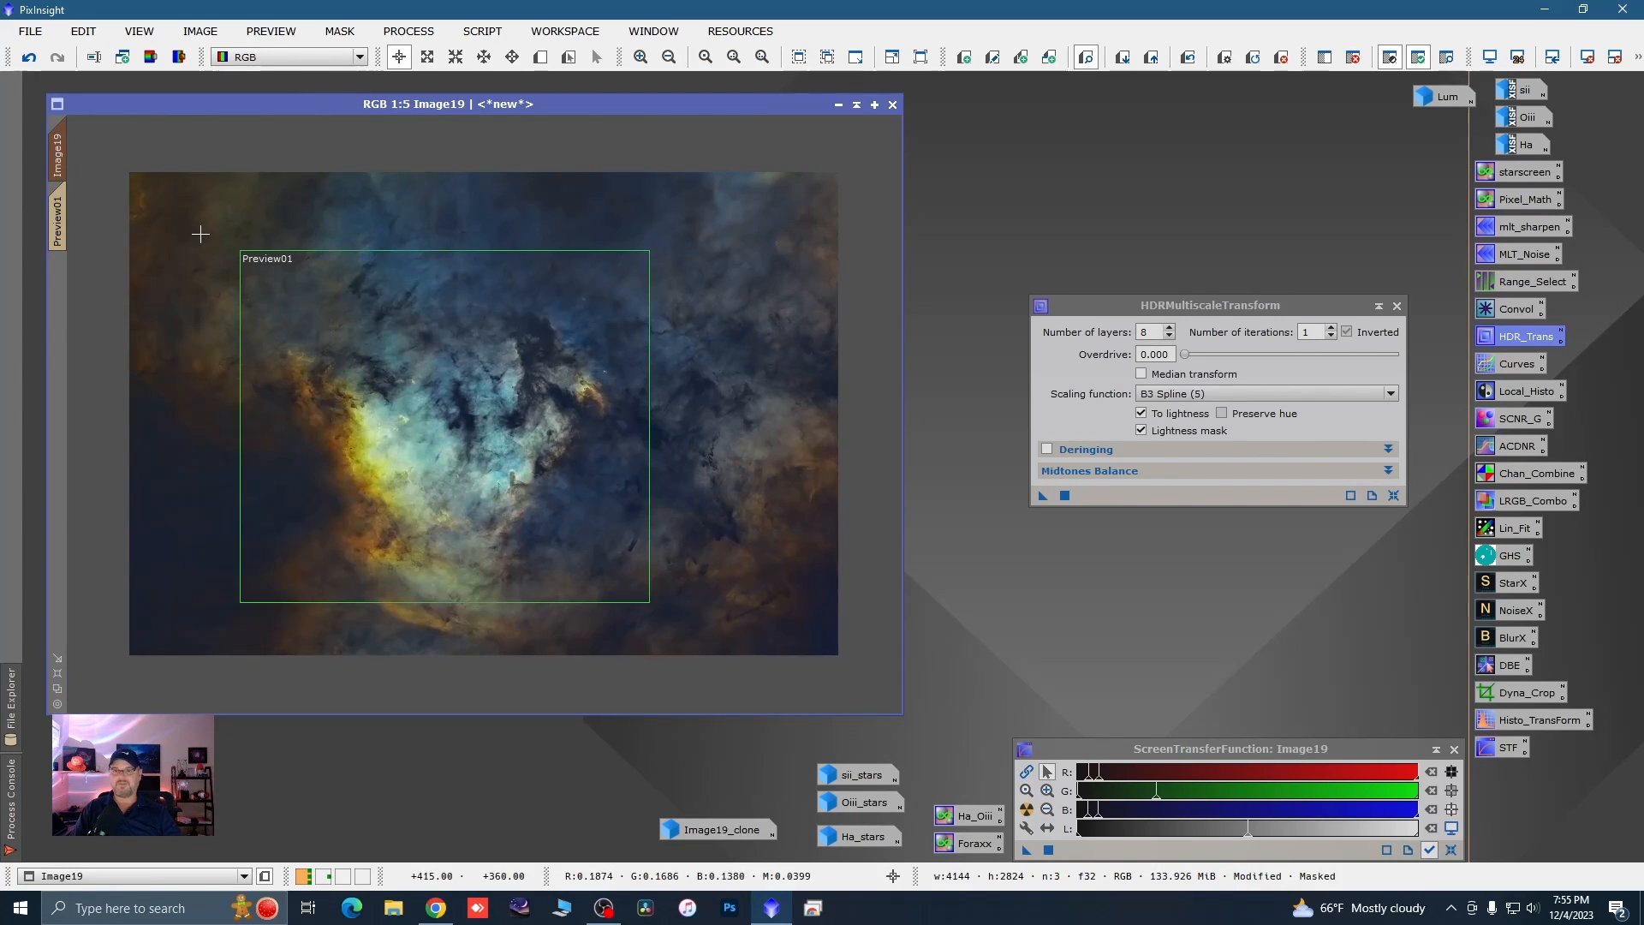
{"action": "left_click_drag", "start_coordinate": [1043, 496], "coordinate": [774, 547]}
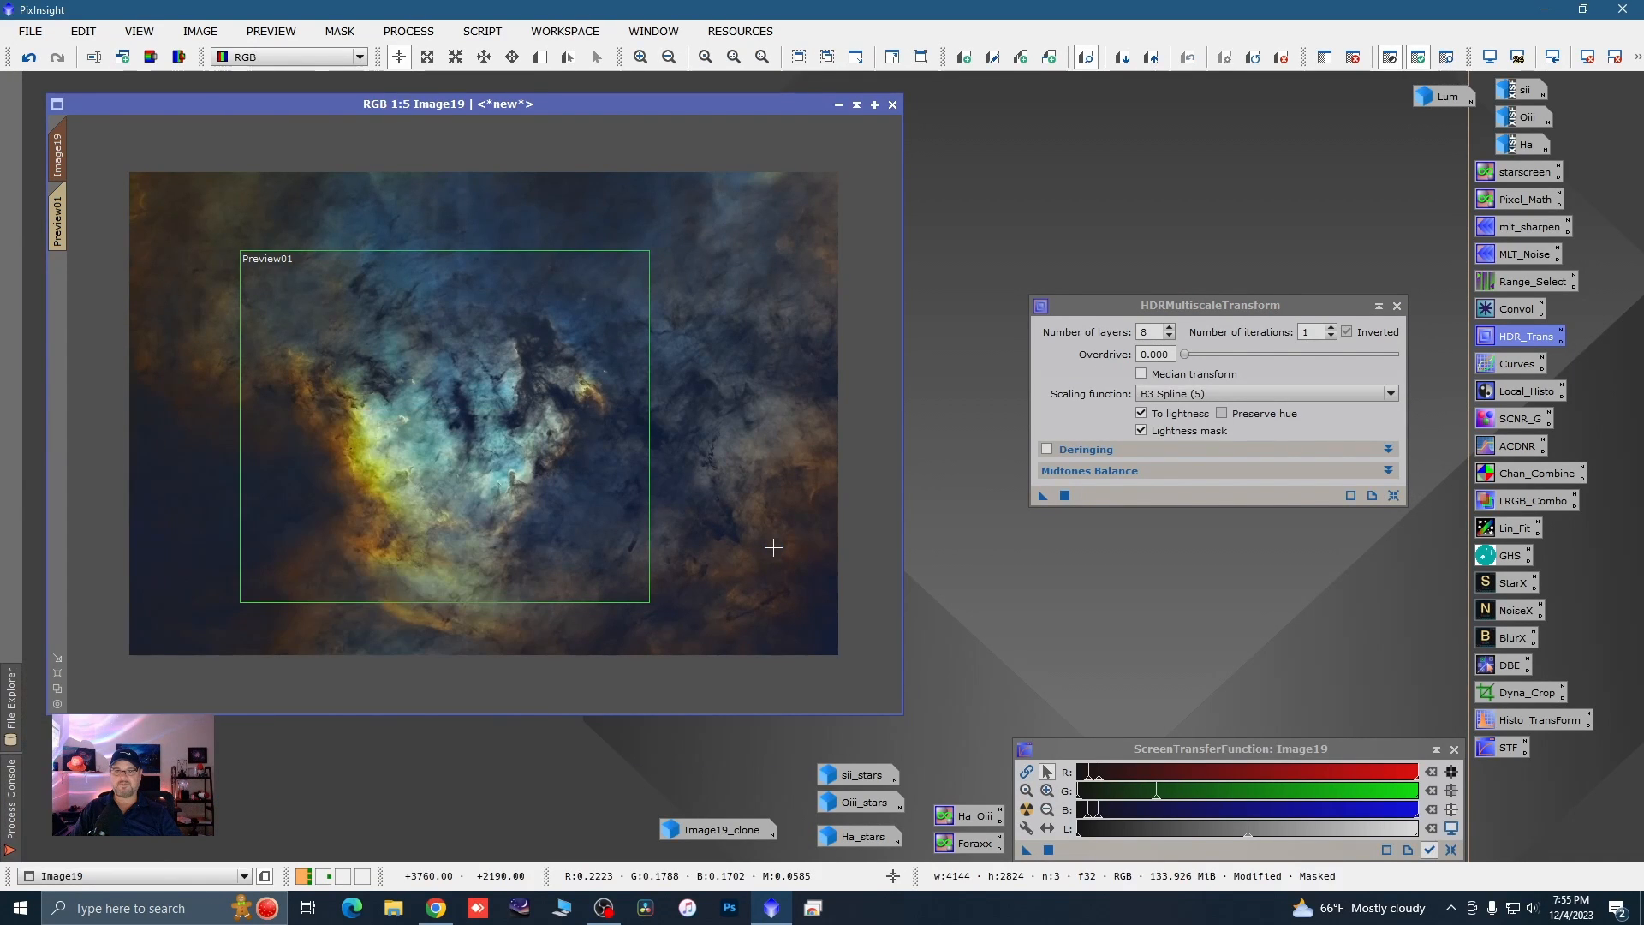
{"action": "left_click", "coordinate": [1397, 306]}
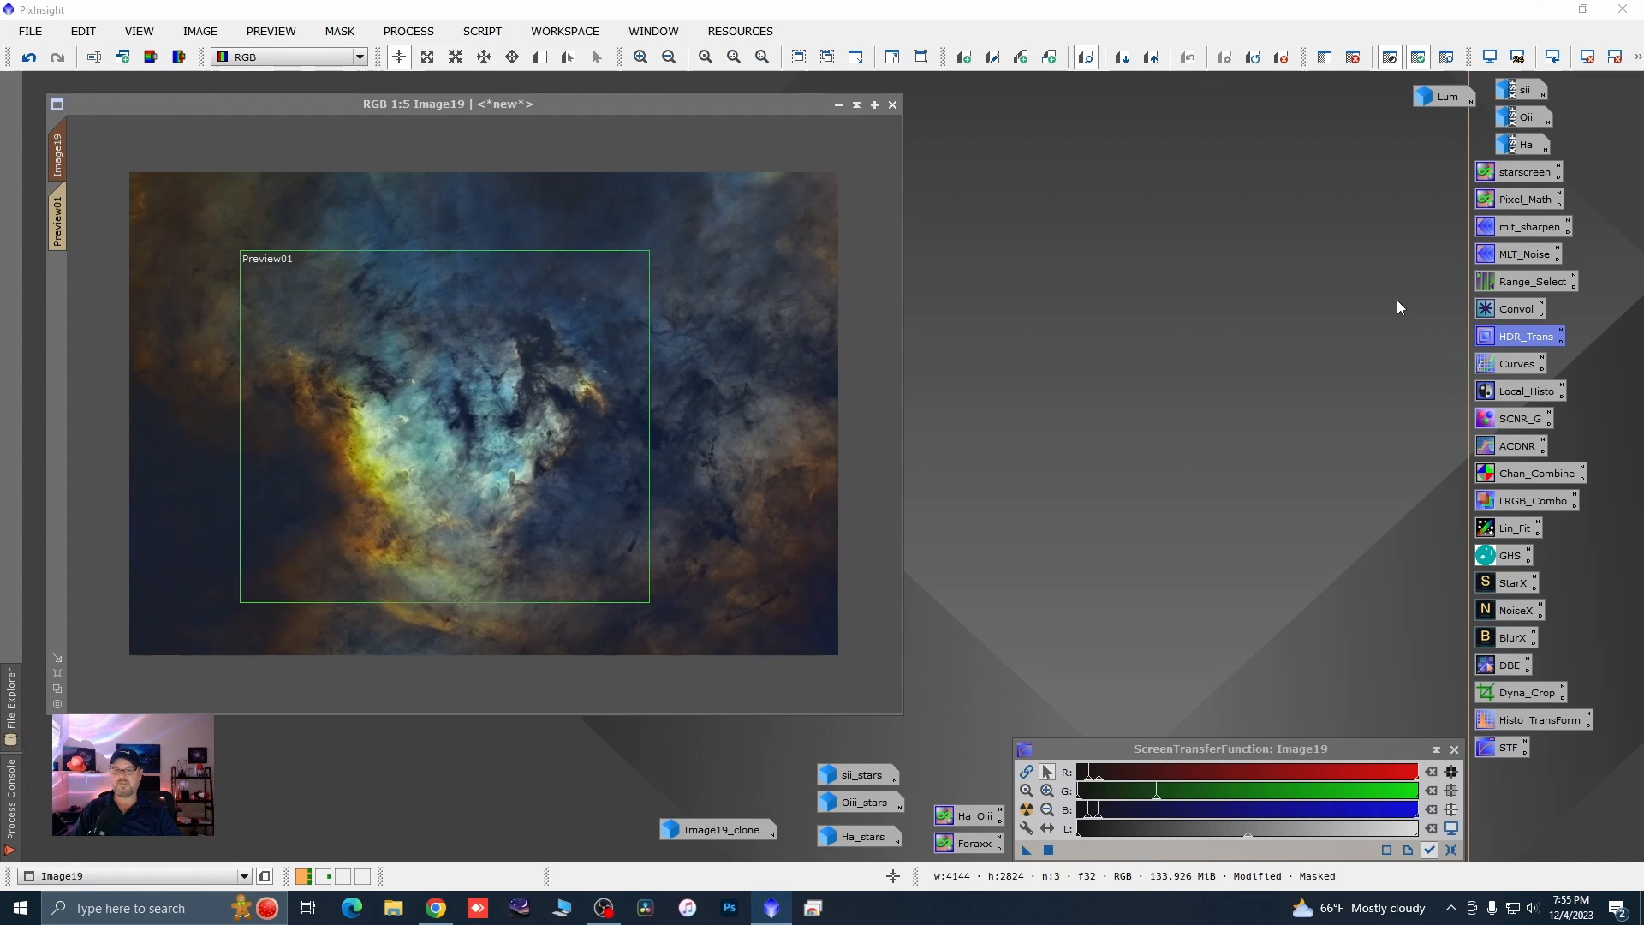
- Set LocalHistogramEqualization to kernel radius 136, contrast limit 4.0 and amount 0.040, using a real-time preview of the core
{"action": "left_click", "coordinate": [60, 223]}
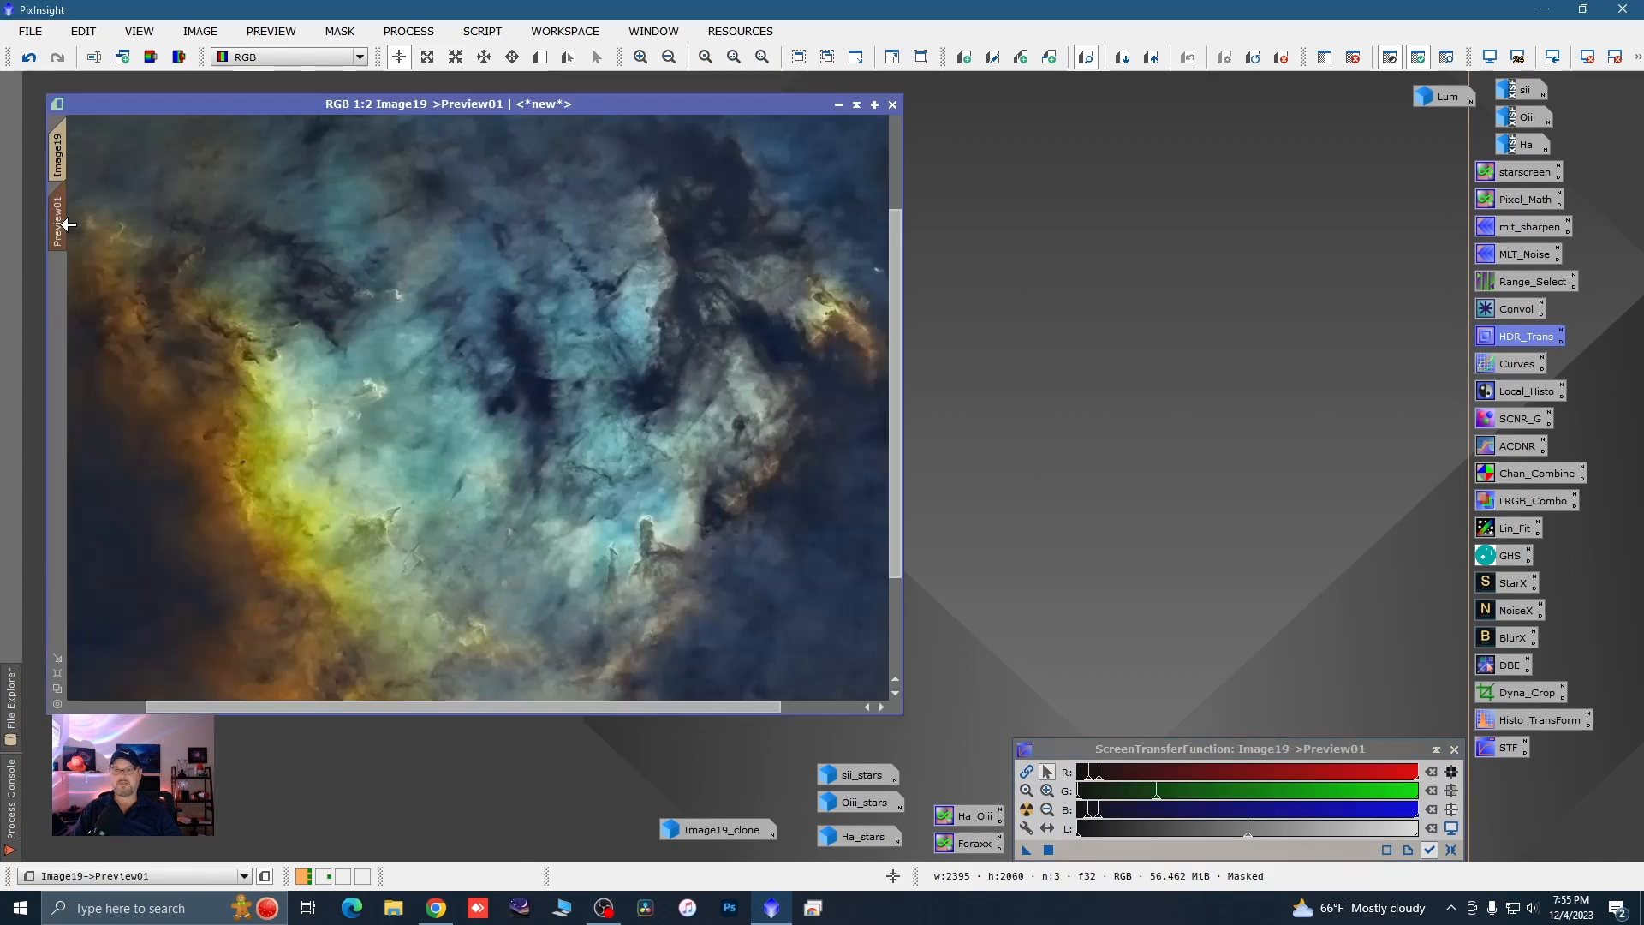
{"action": "scroll", "coordinate": [421, 454], "scroll_direction": "up", "scroll_amount": 1}
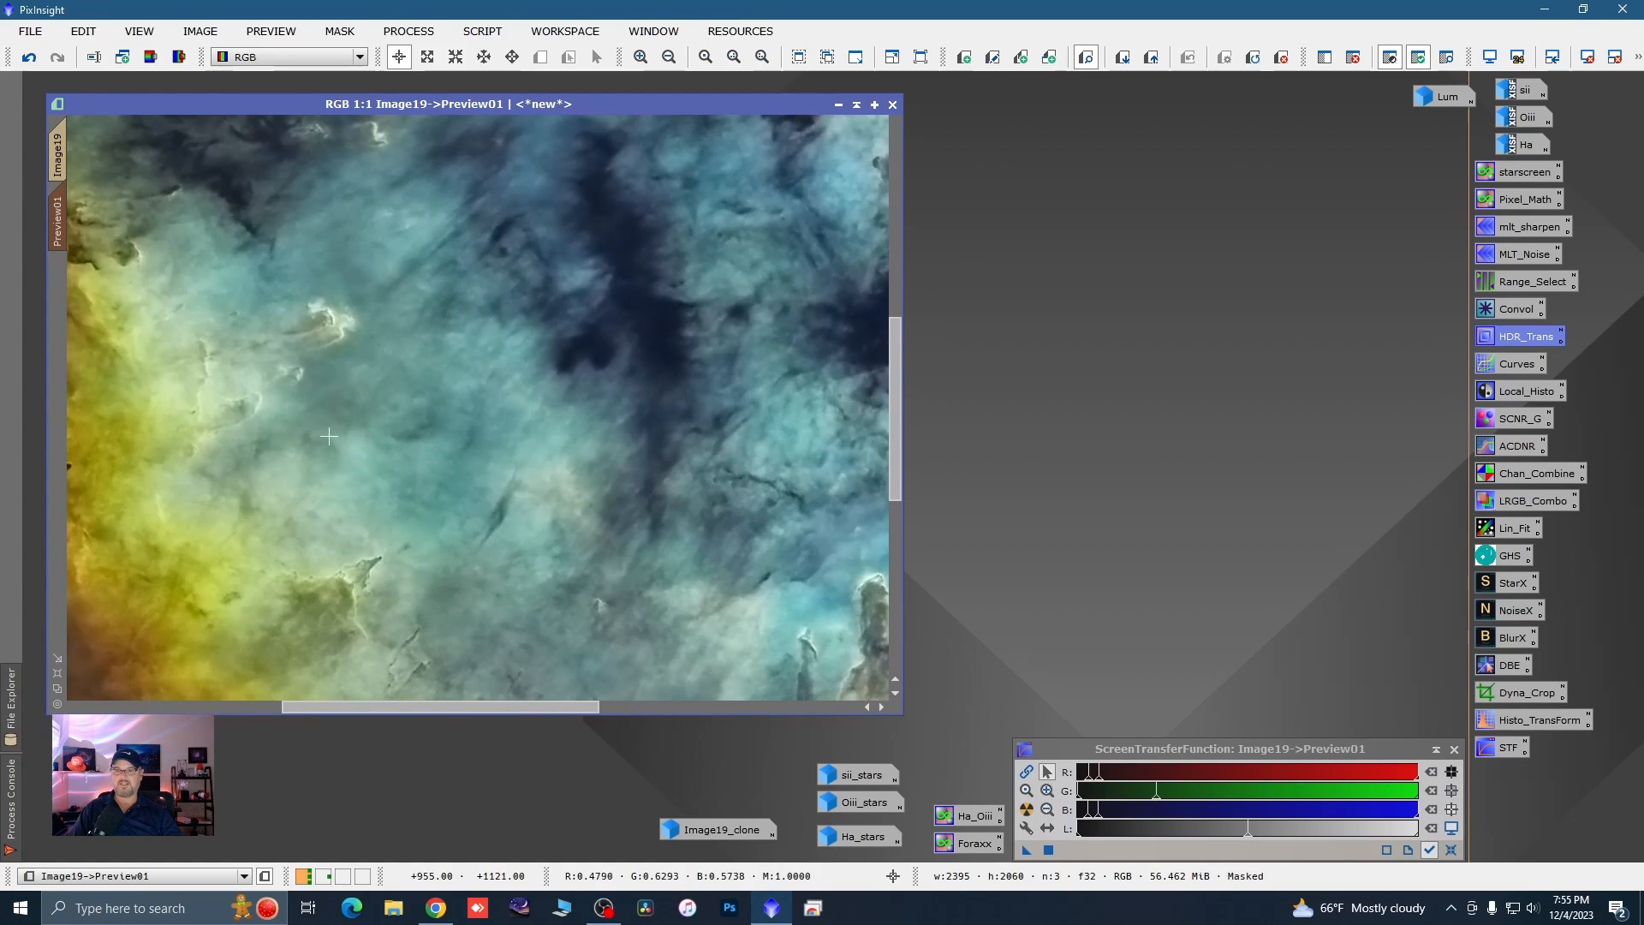
{"action": "scroll", "coordinate": [329, 437], "scroll_direction": "down", "scroll_amount": 1}
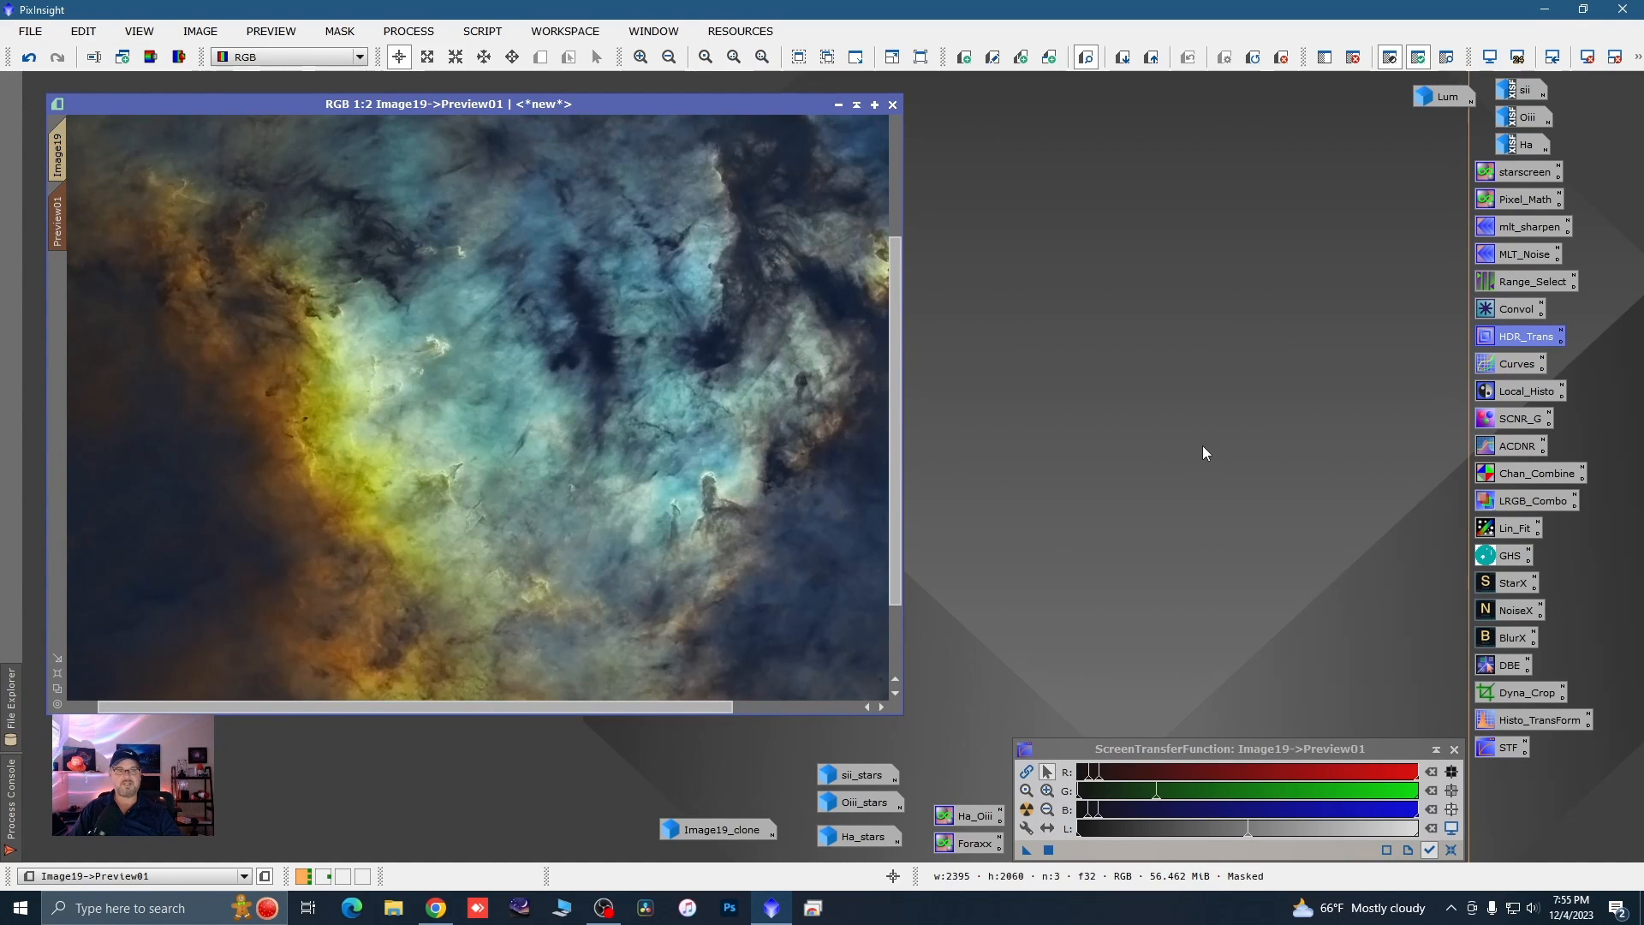
{"action": "double_click", "coordinate": [1520, 393]}
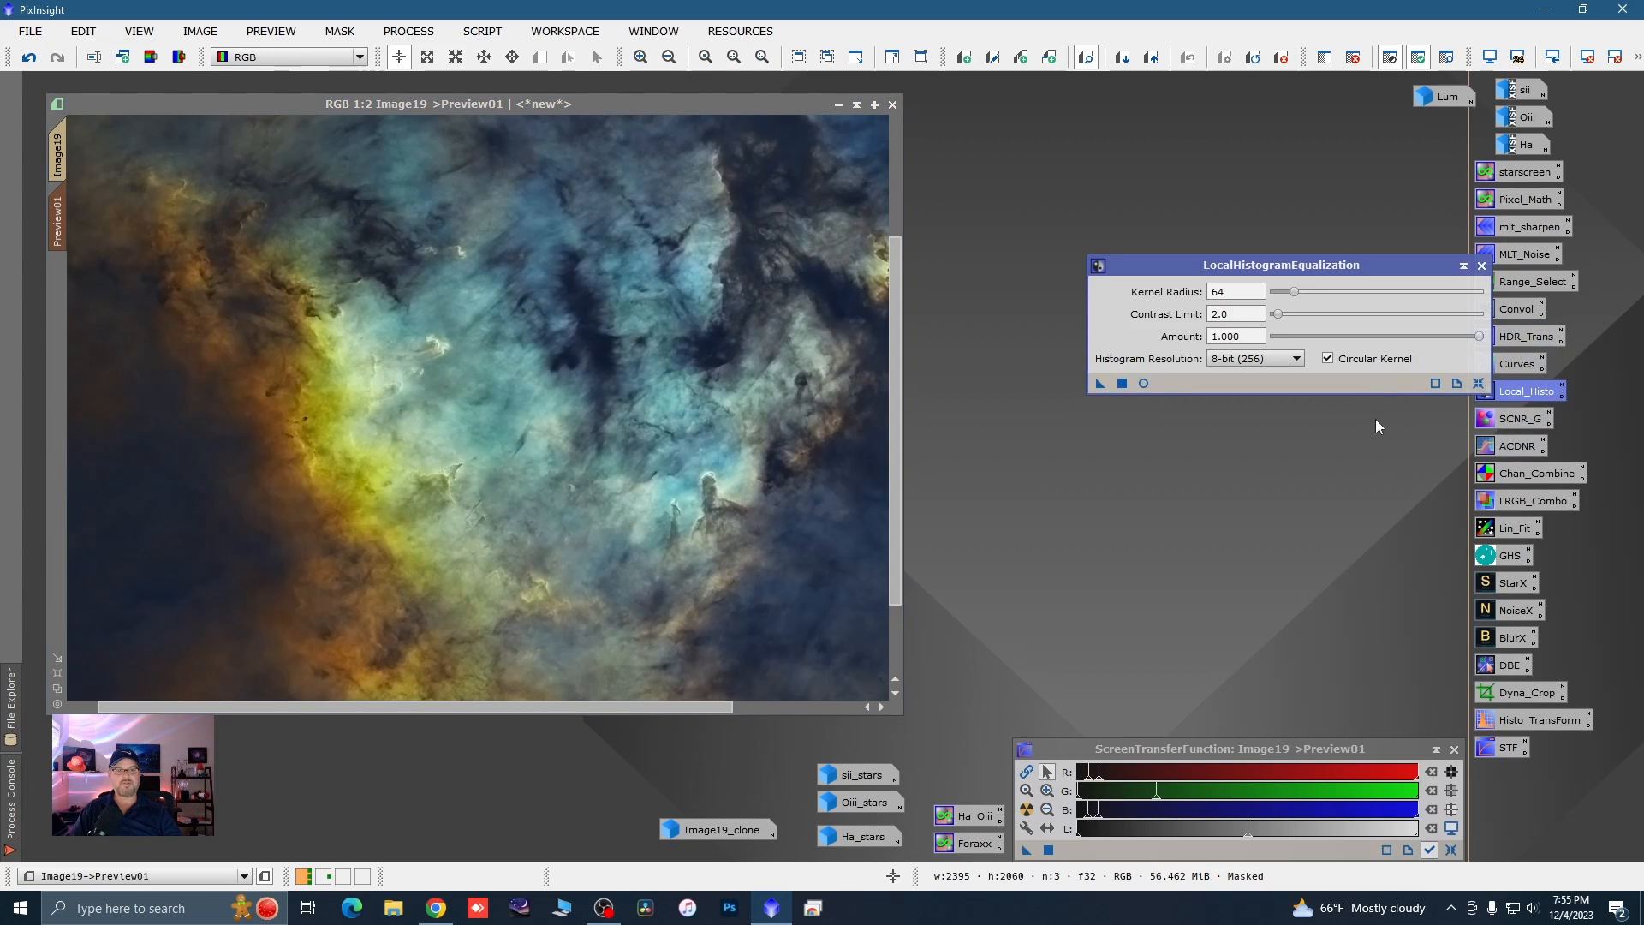
{"action": "mouse_move", "coordinate": [1296, 293]}
{"action": "left_mouse_down"}
{"action": "mouse_move", "coordinate": [1333, 295]}
{"action": "mouse_move", "coordinate": [1284, 314]}
{"action": "left_mouse_up"}
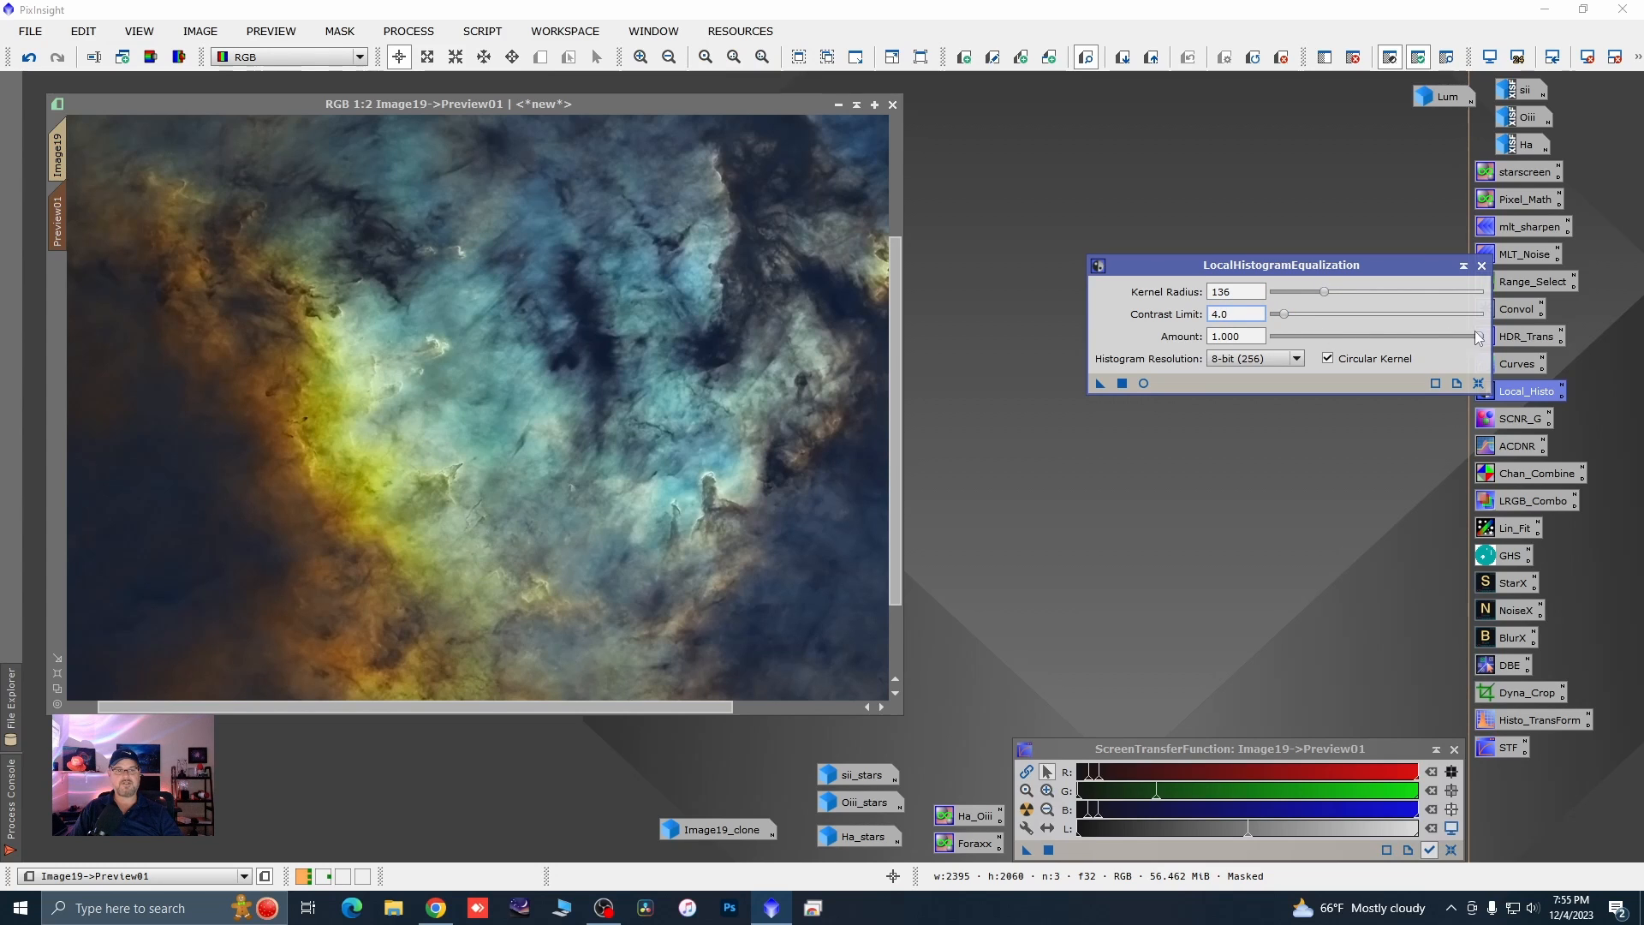
{"action": "left_click_drag", "start_coordinate": [1480, 337], "coordinate": [1282, 343]}
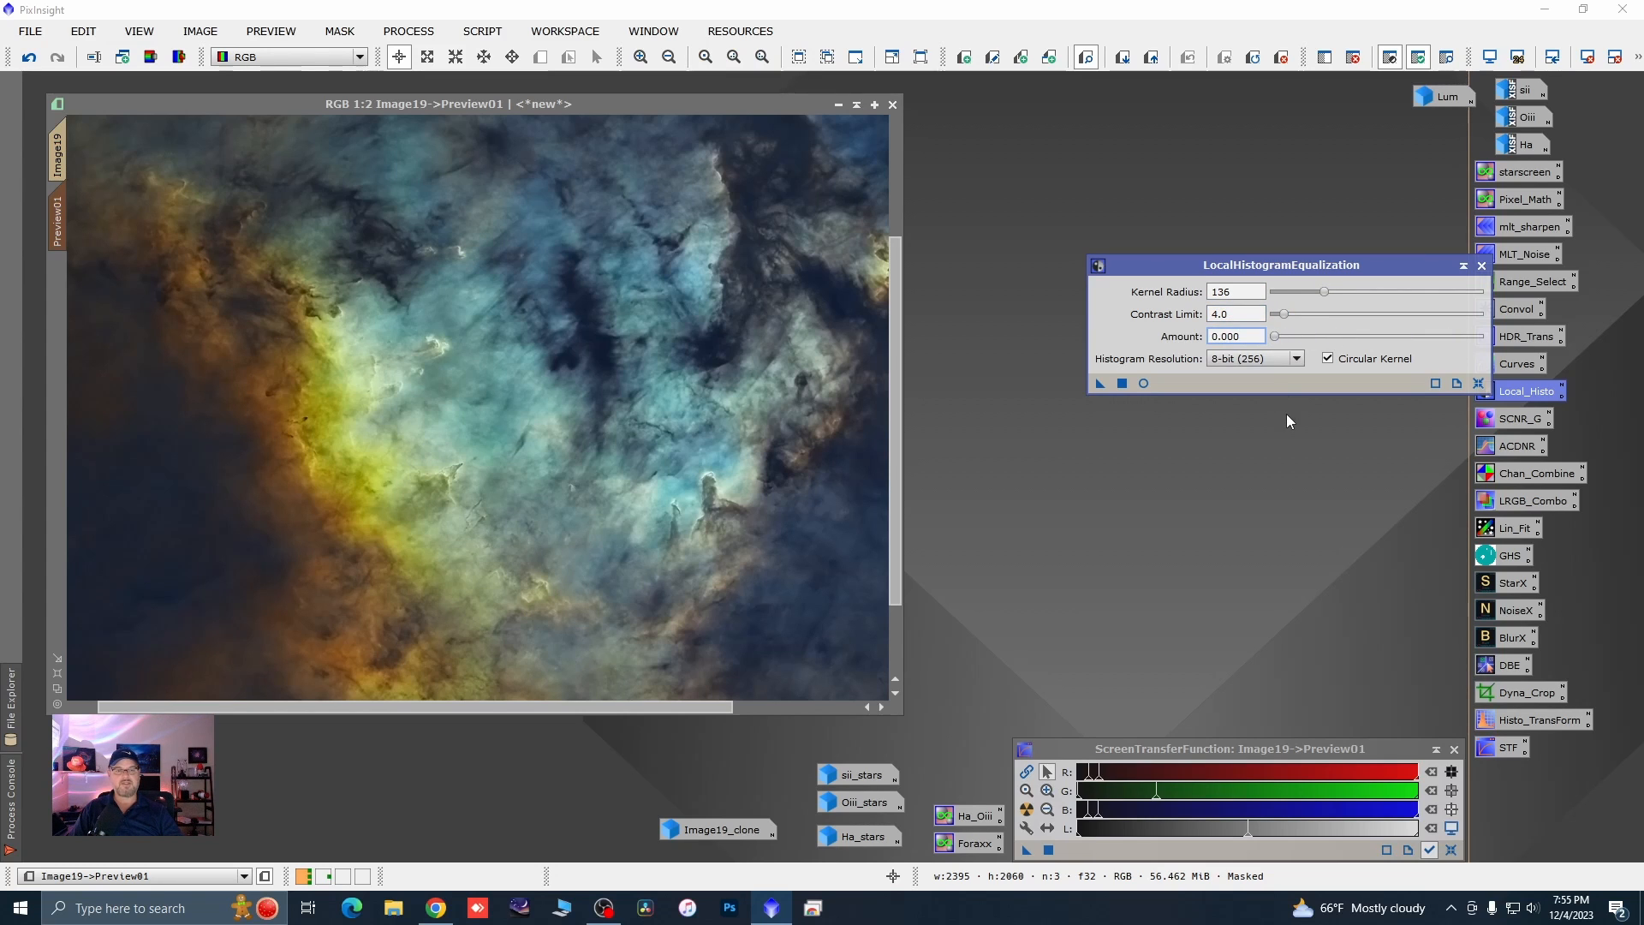
{"action": "left_click", "coordinate": [1143, 382]}
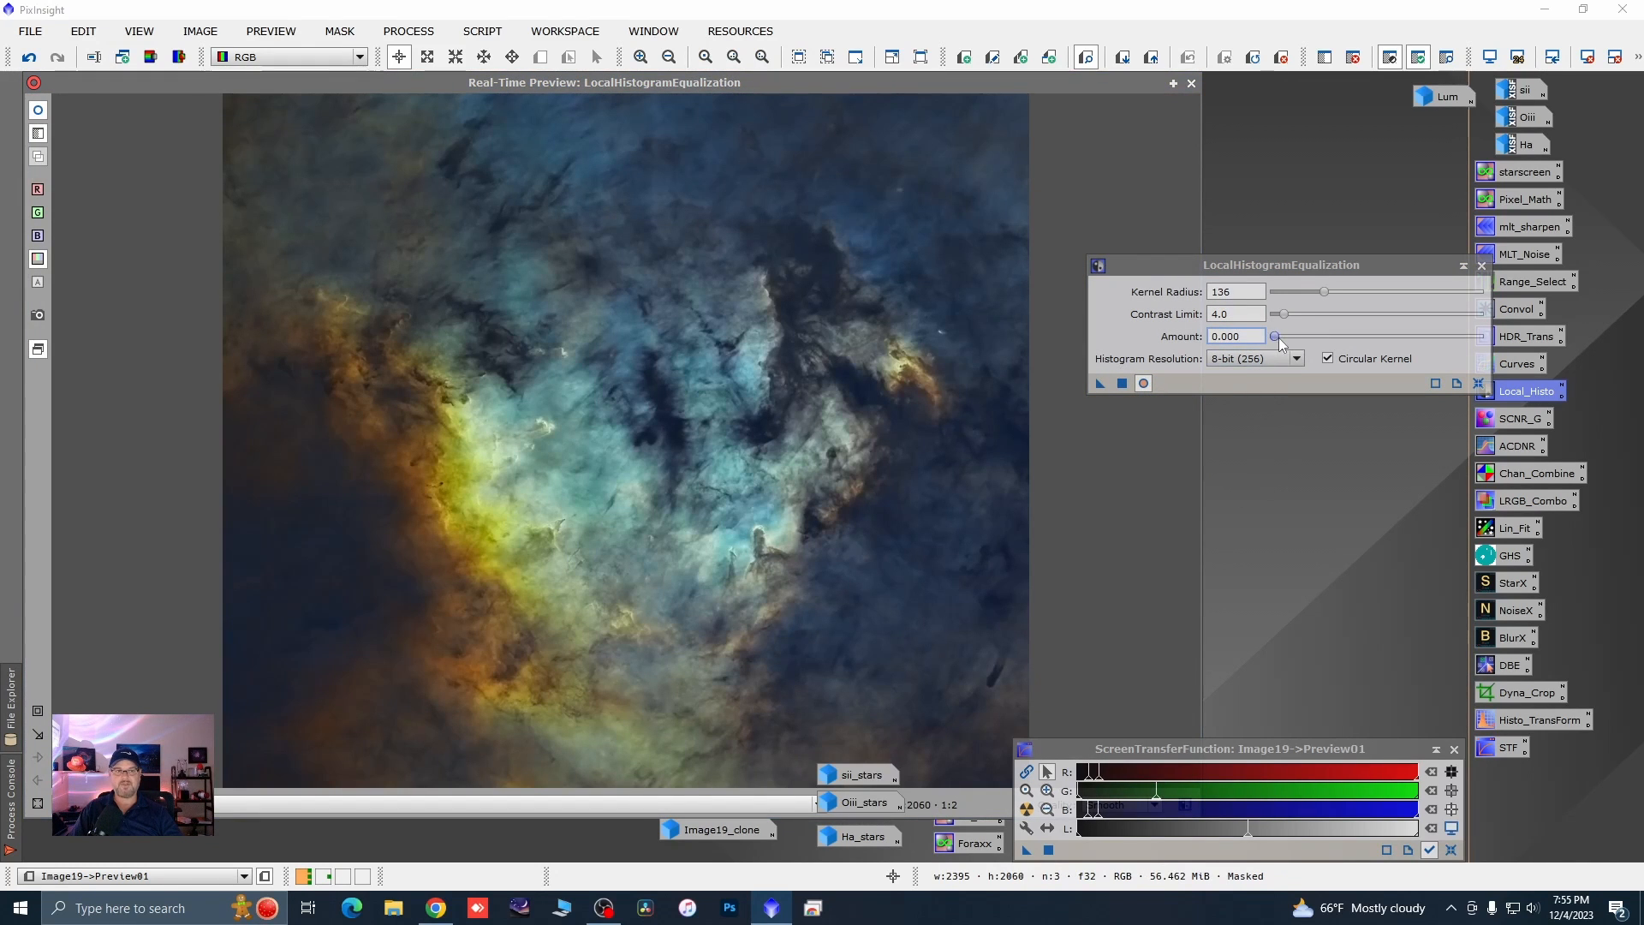
{"action": "left_click_drag", "start_coordinate": [1273, 343], "coordinate": [1287, 349]}
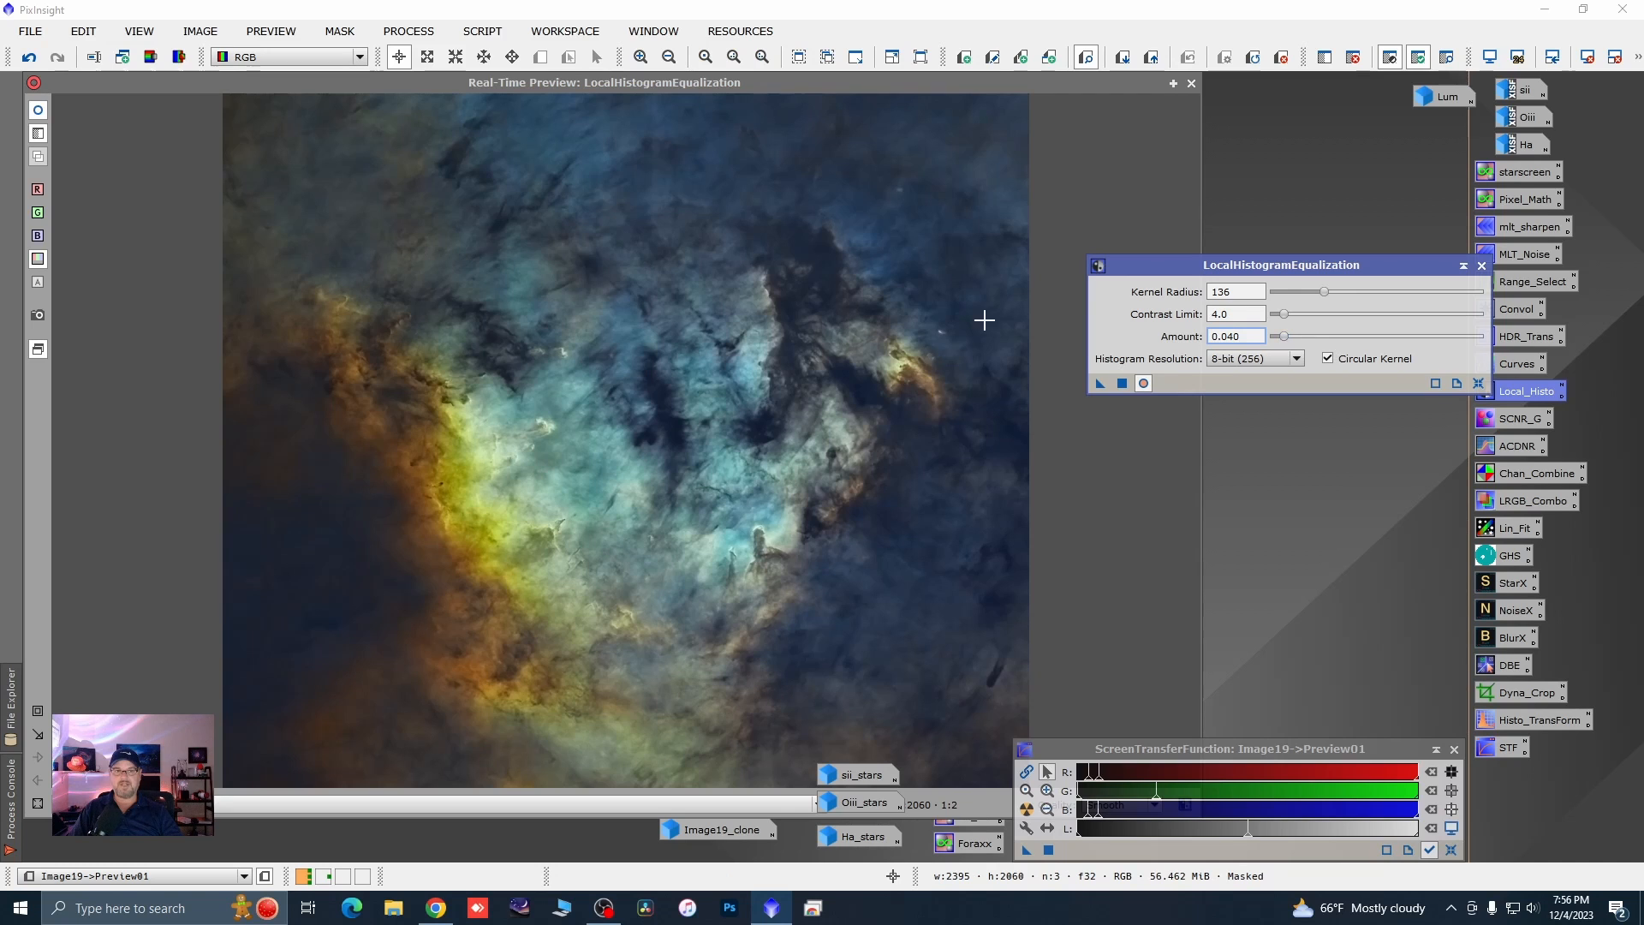
- Compare the real-time preview with and without the equalization, and apply LocalHistogramEqualization to the full Image19
{"action": "left_click", "coordinate": [39, 111]}
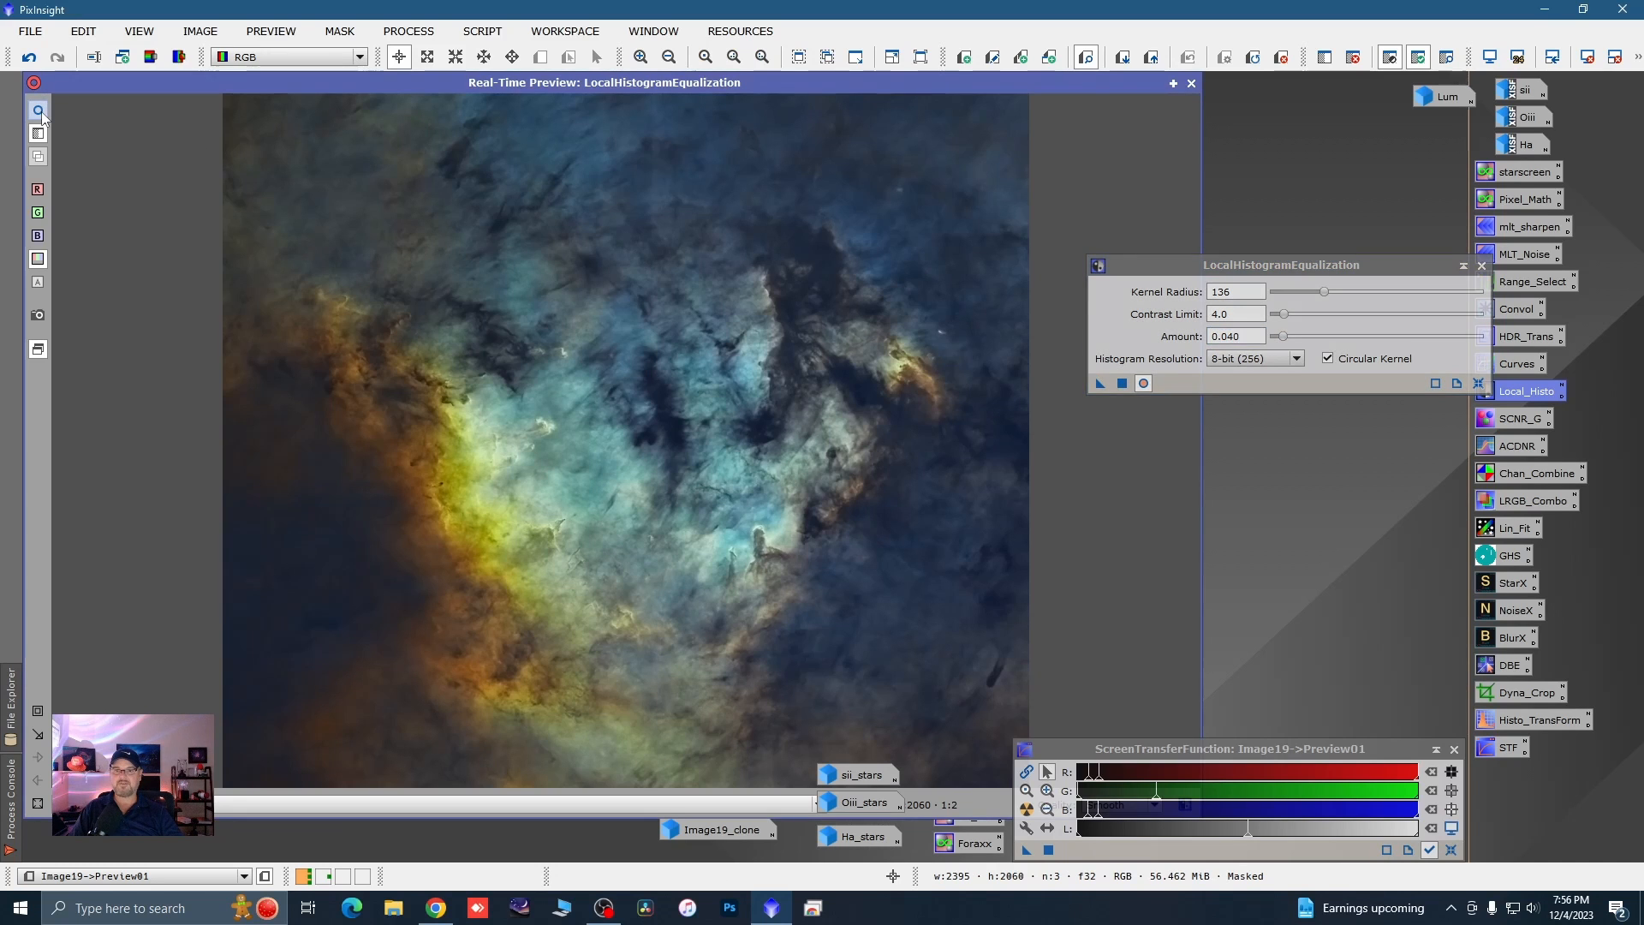
{"action": "left_click", "coordinate": [42, 115]}
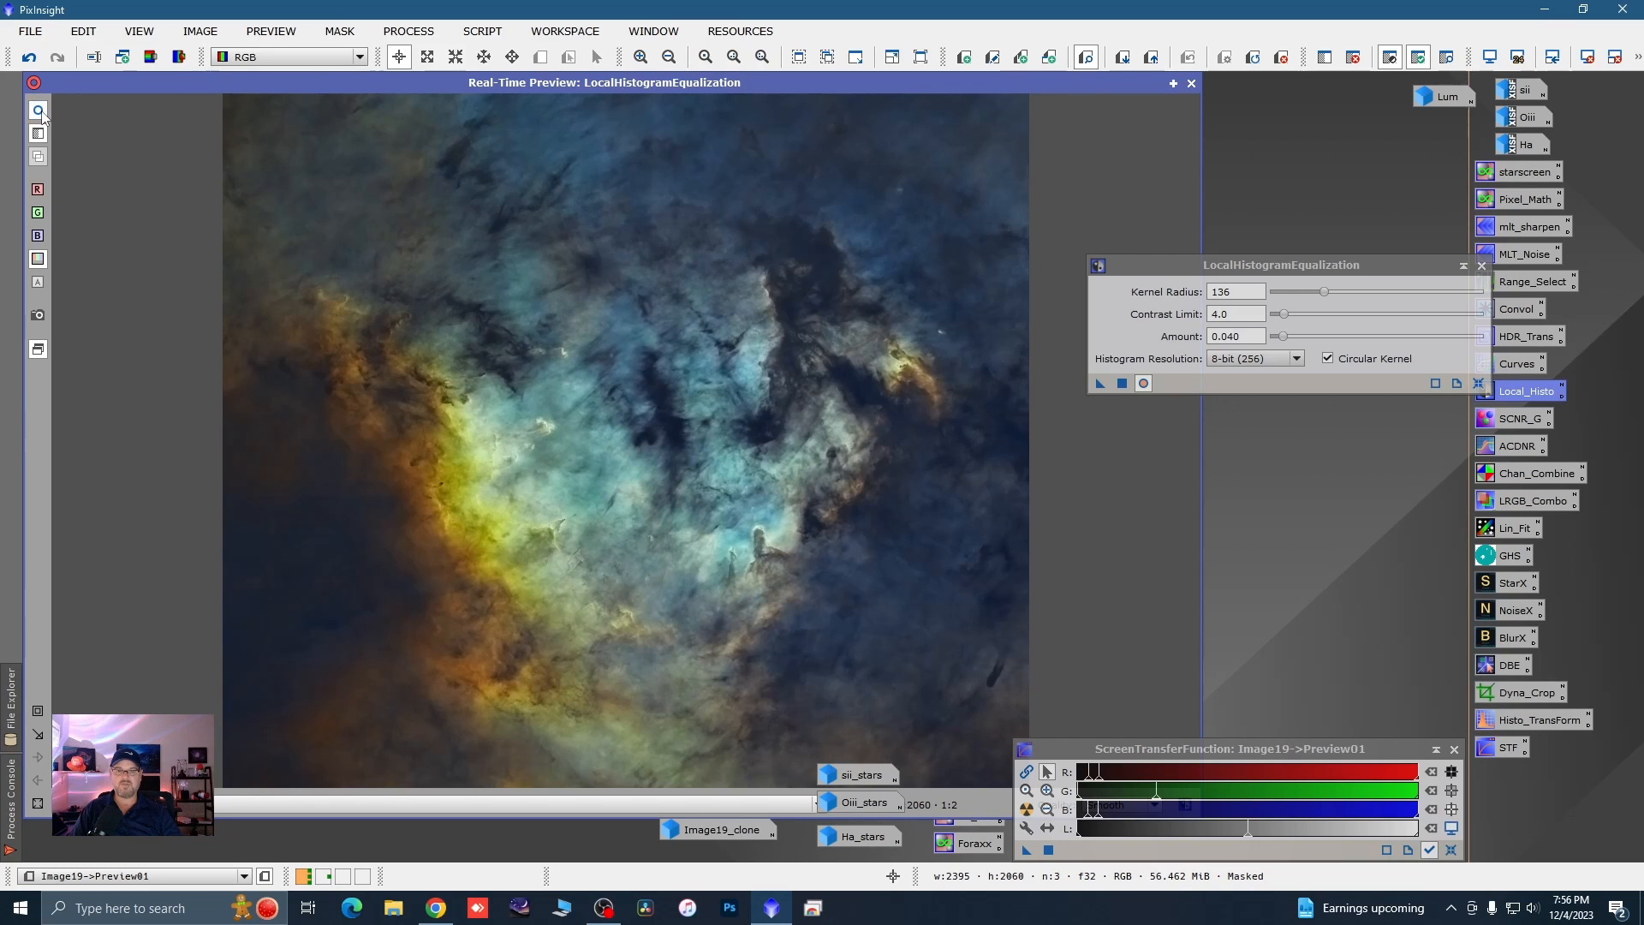
{"action": "left_click", "coordinate": [1192, 83]}
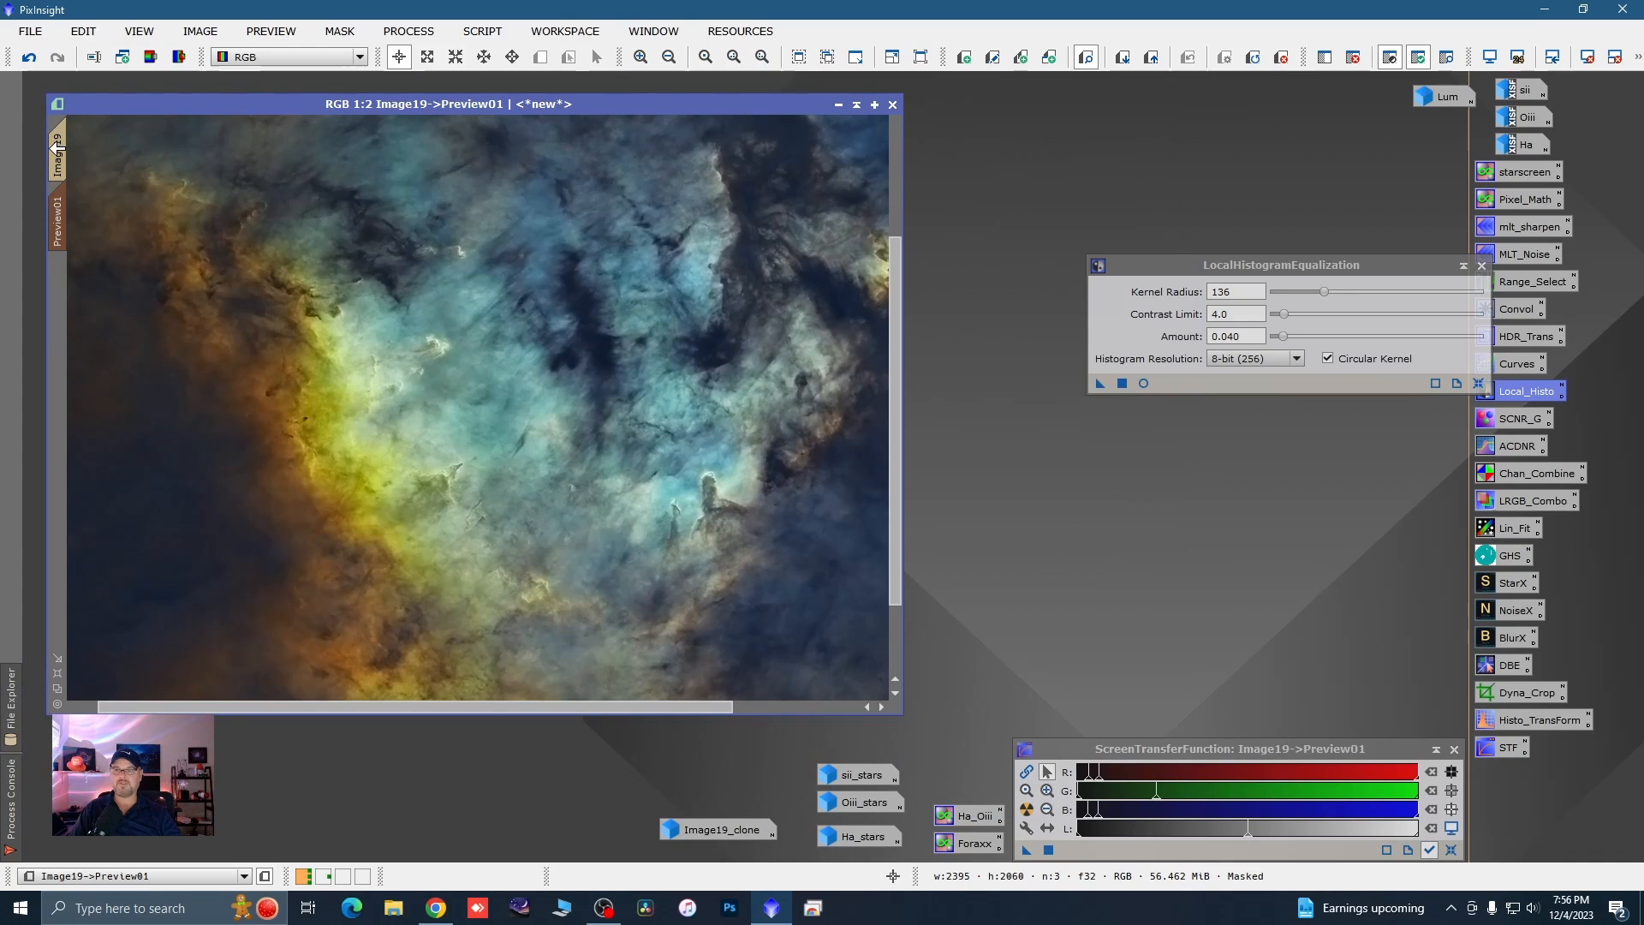
{"action": "left_click", "coordinate": [56, 147]}
{"action": "left_click", "coordinate": [1122, 382]}
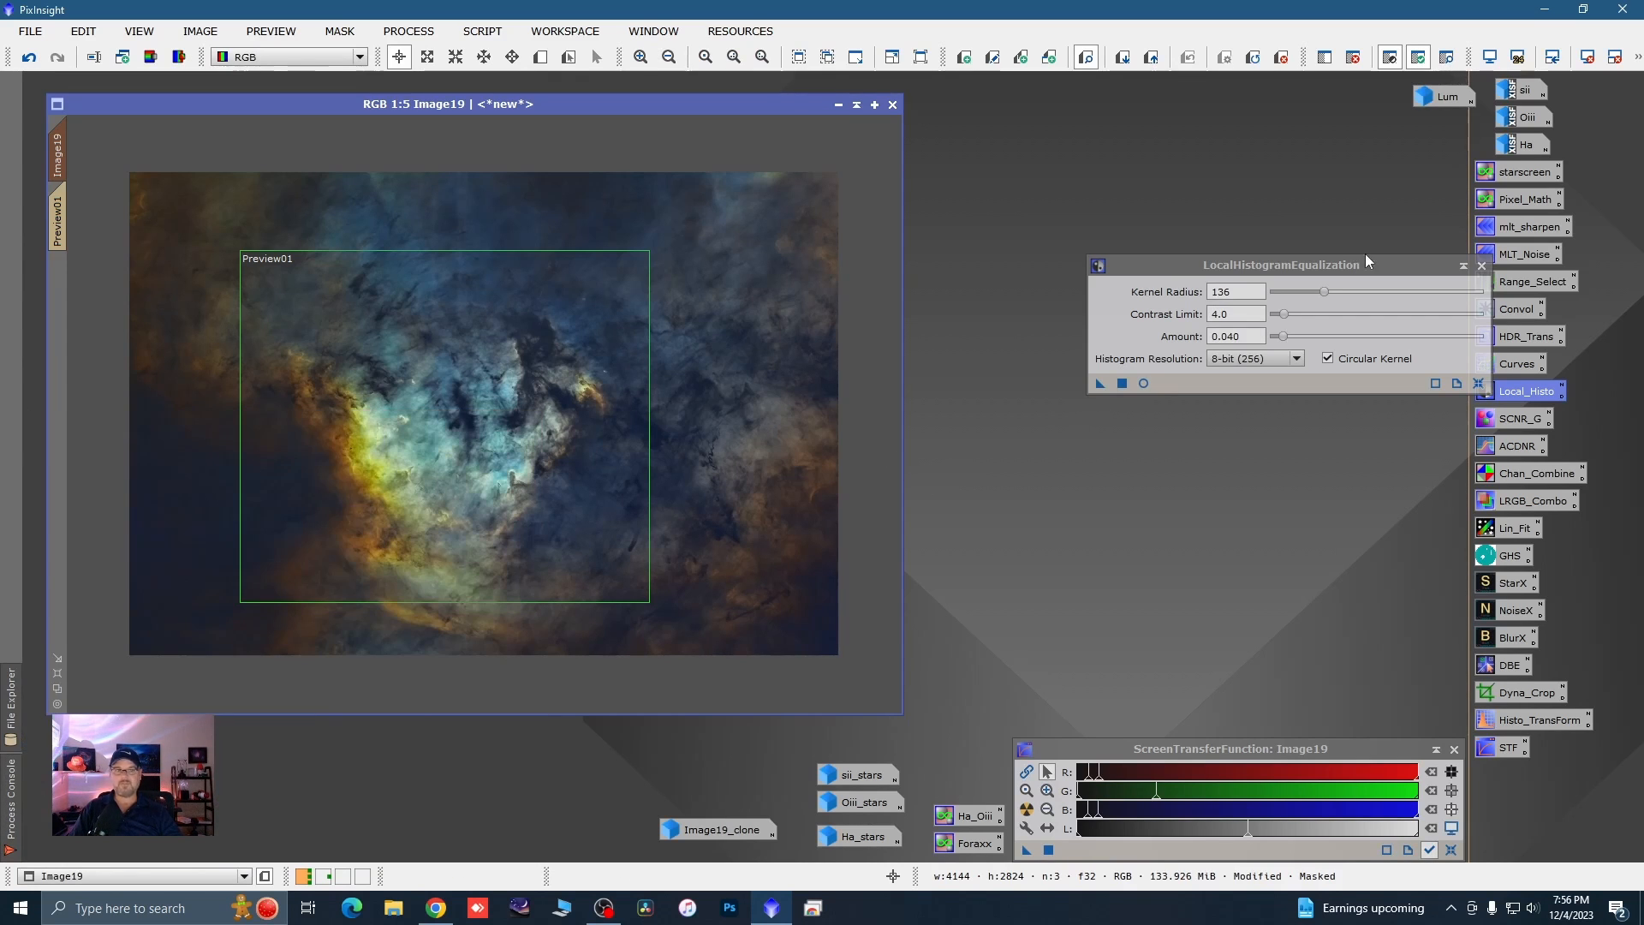
{"action": "left_click", "coordinate": [1481, 265]}
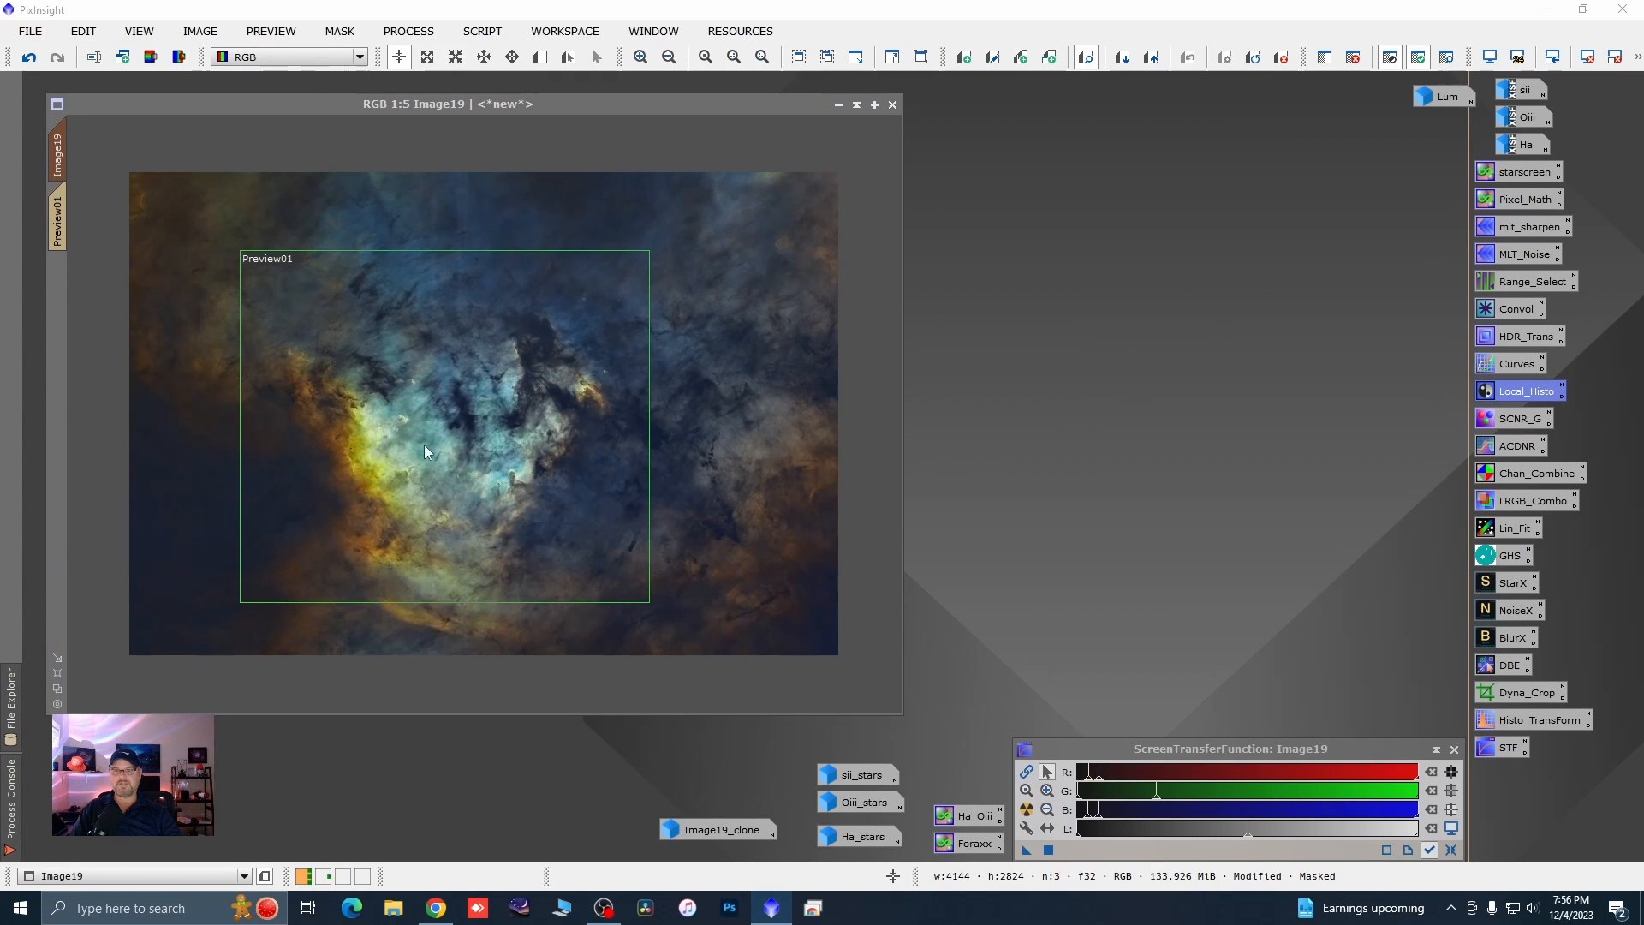
- Delete Preview01 and remove the mask from Image19
{"action": "right_click", "coordinate": [55, 232]}
{"action": "left_click", "coordinate": [235, 404]}
{"action": "right_click", "coordinate": [478, 384]}
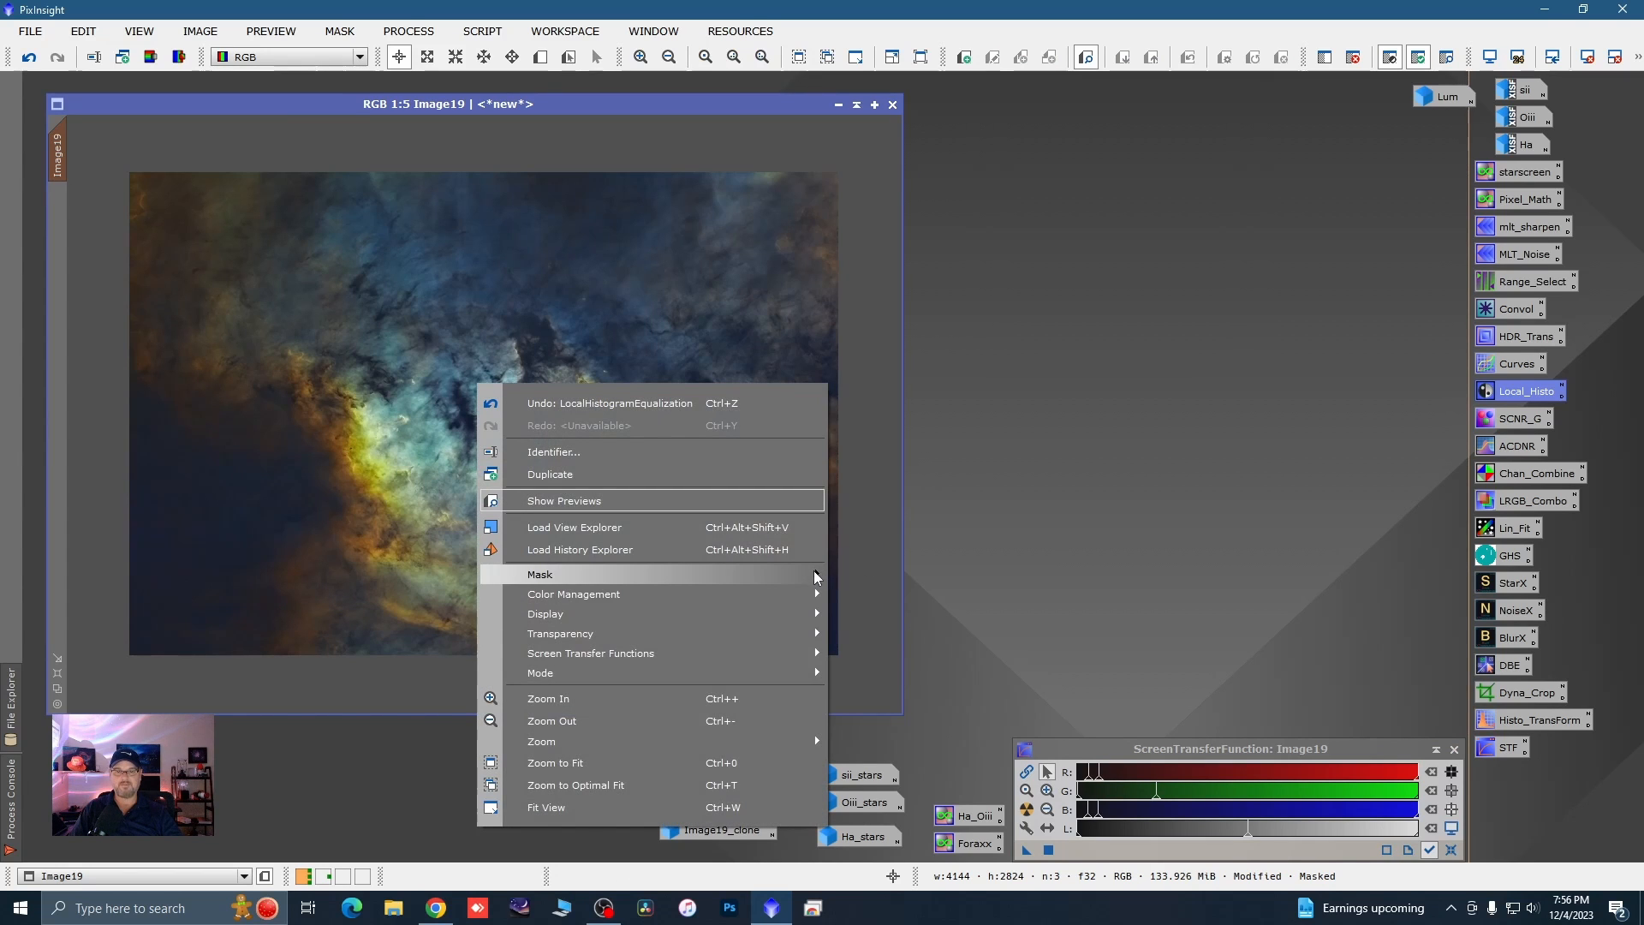
{"action": "mouse_move", "coordinate": [816, 575]}
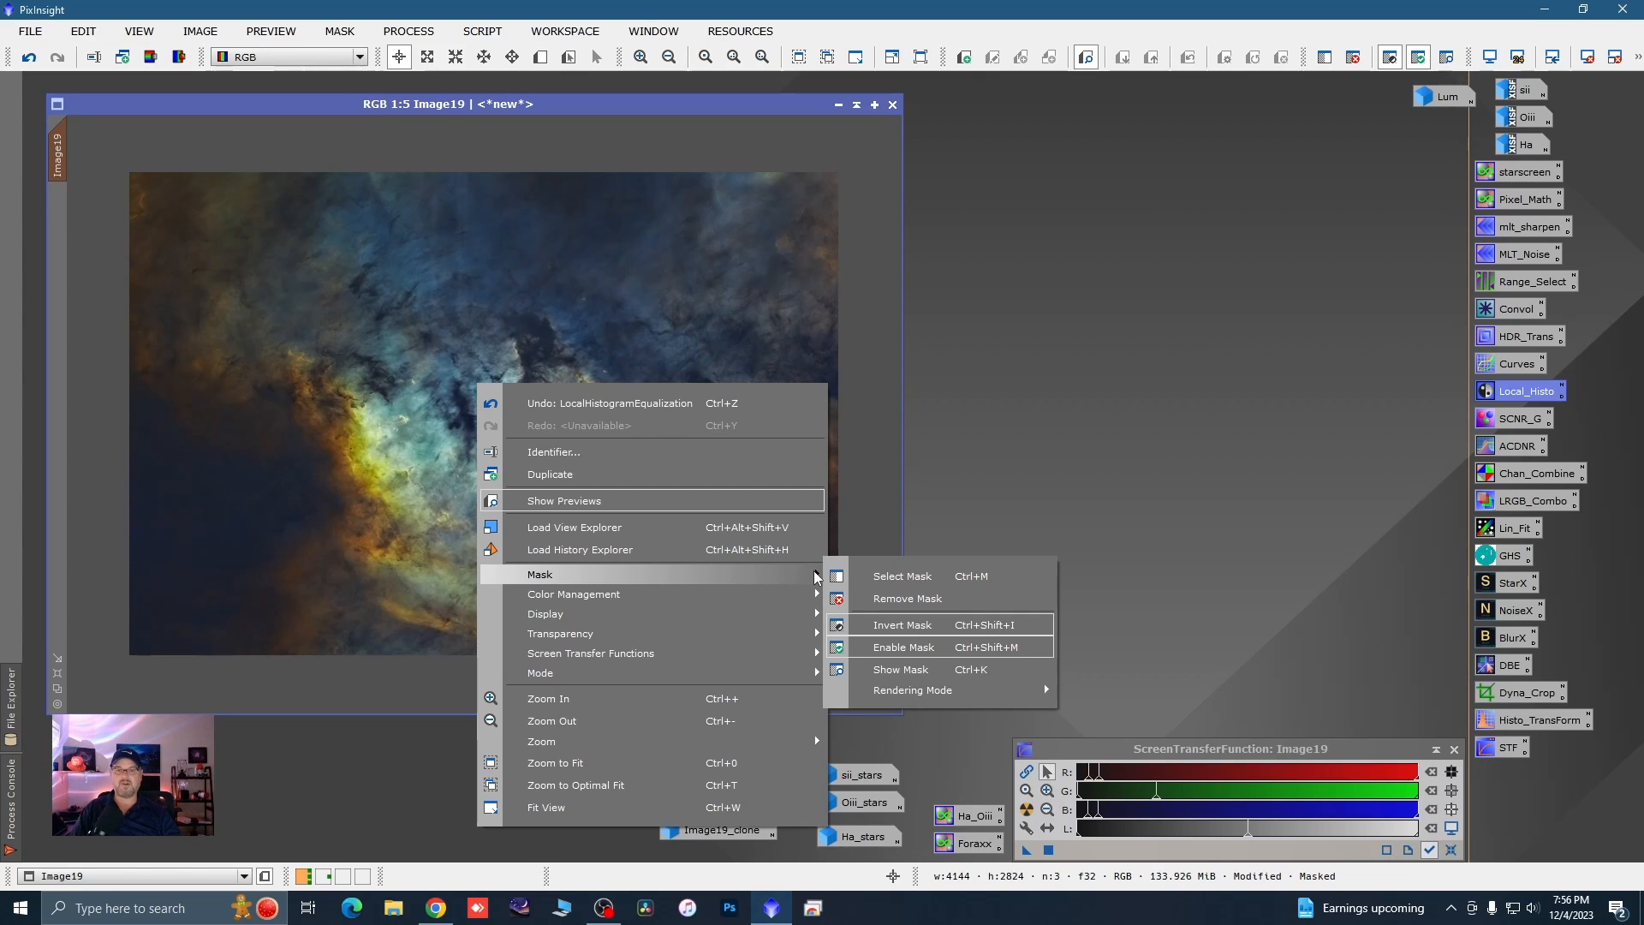
{"action": "left_click", "coordinate": [899, 601]}
- Examine the bright core and yellow rim of the unmasked Image19 up close and in full view
{"action": "scroll", "coordinate": [372, 429], "scroll_direction": "up", "scroll_amount": 4}
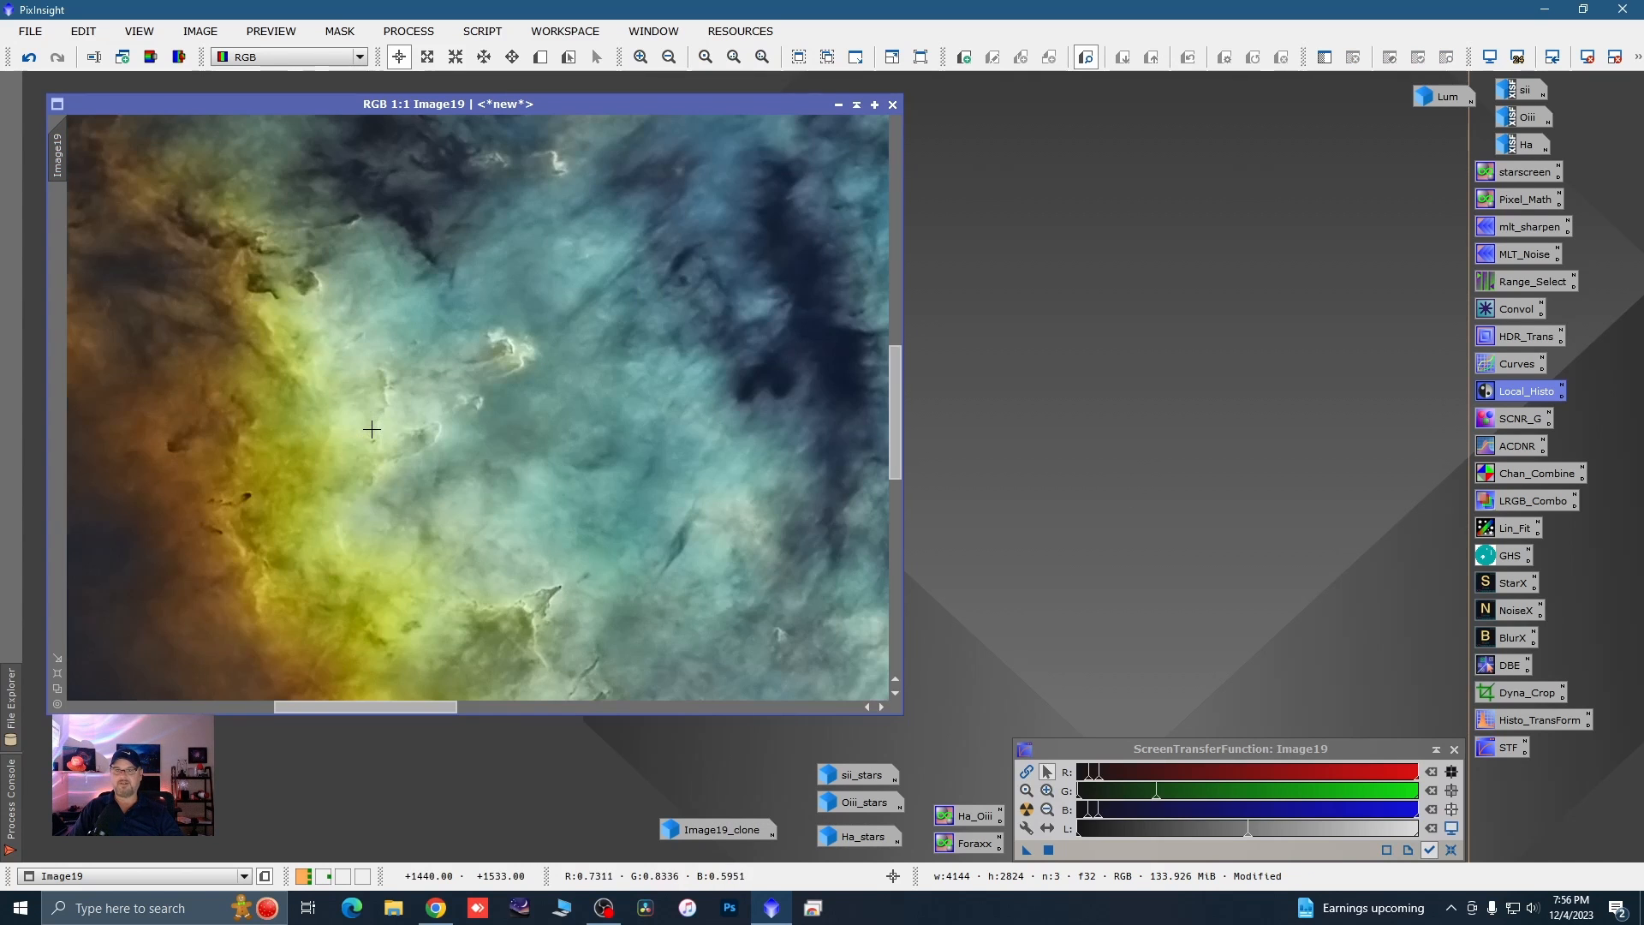
{"action": "scroll", "coordinate": [375, 427], "scroll_direction": "down", "scroll_amount": 2}
{"action": "scroll", "coordinate": [416, 487], "scroll_direction": "up", "scroll_amount": 1}
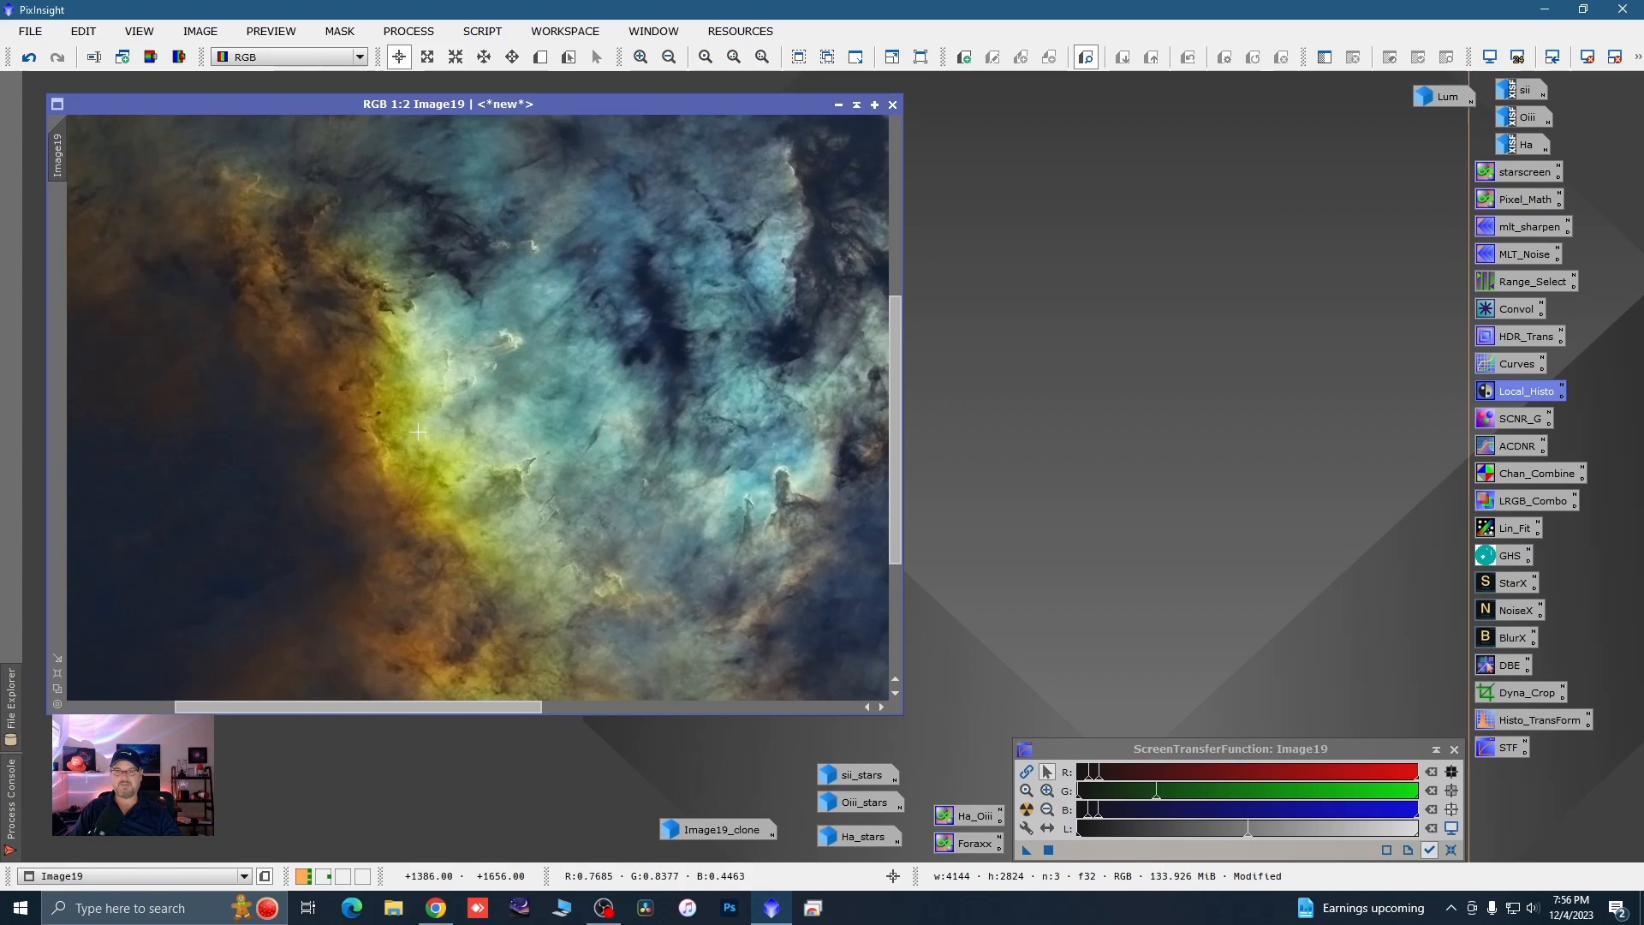
{"action": "scroll", "coordinate": [431, 485], "scroll_direction": "down", "scroll_amount": 2}
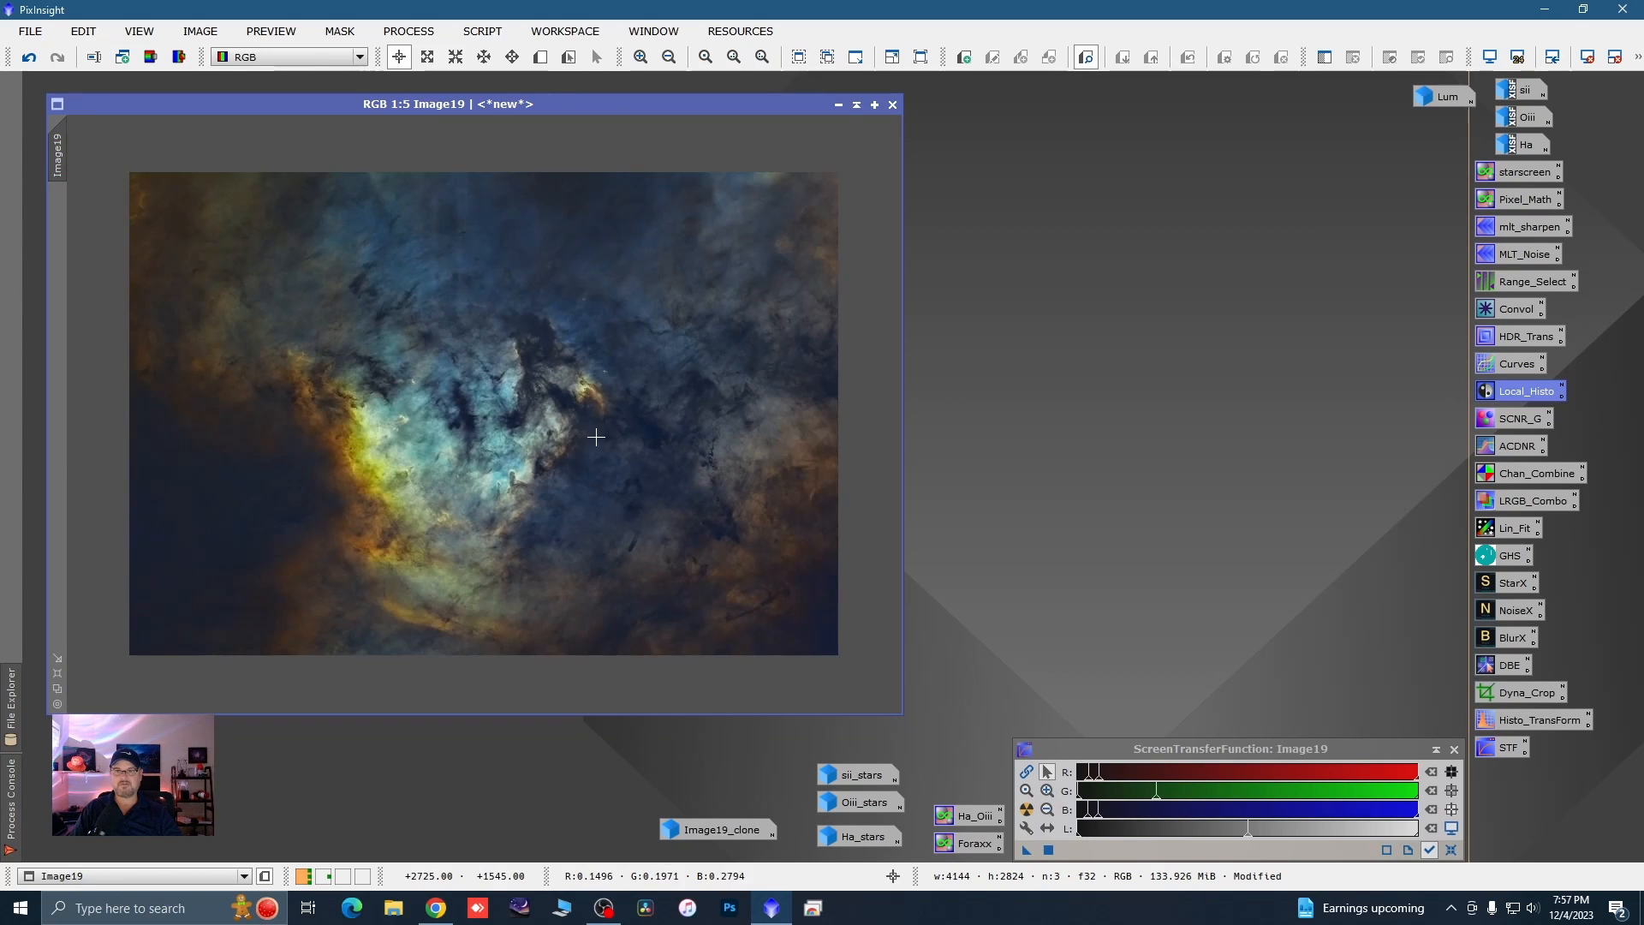
{"action": "scroll", "coordinate": [437, 431], "scroll_direction": "down", "scroll_amount": 1}
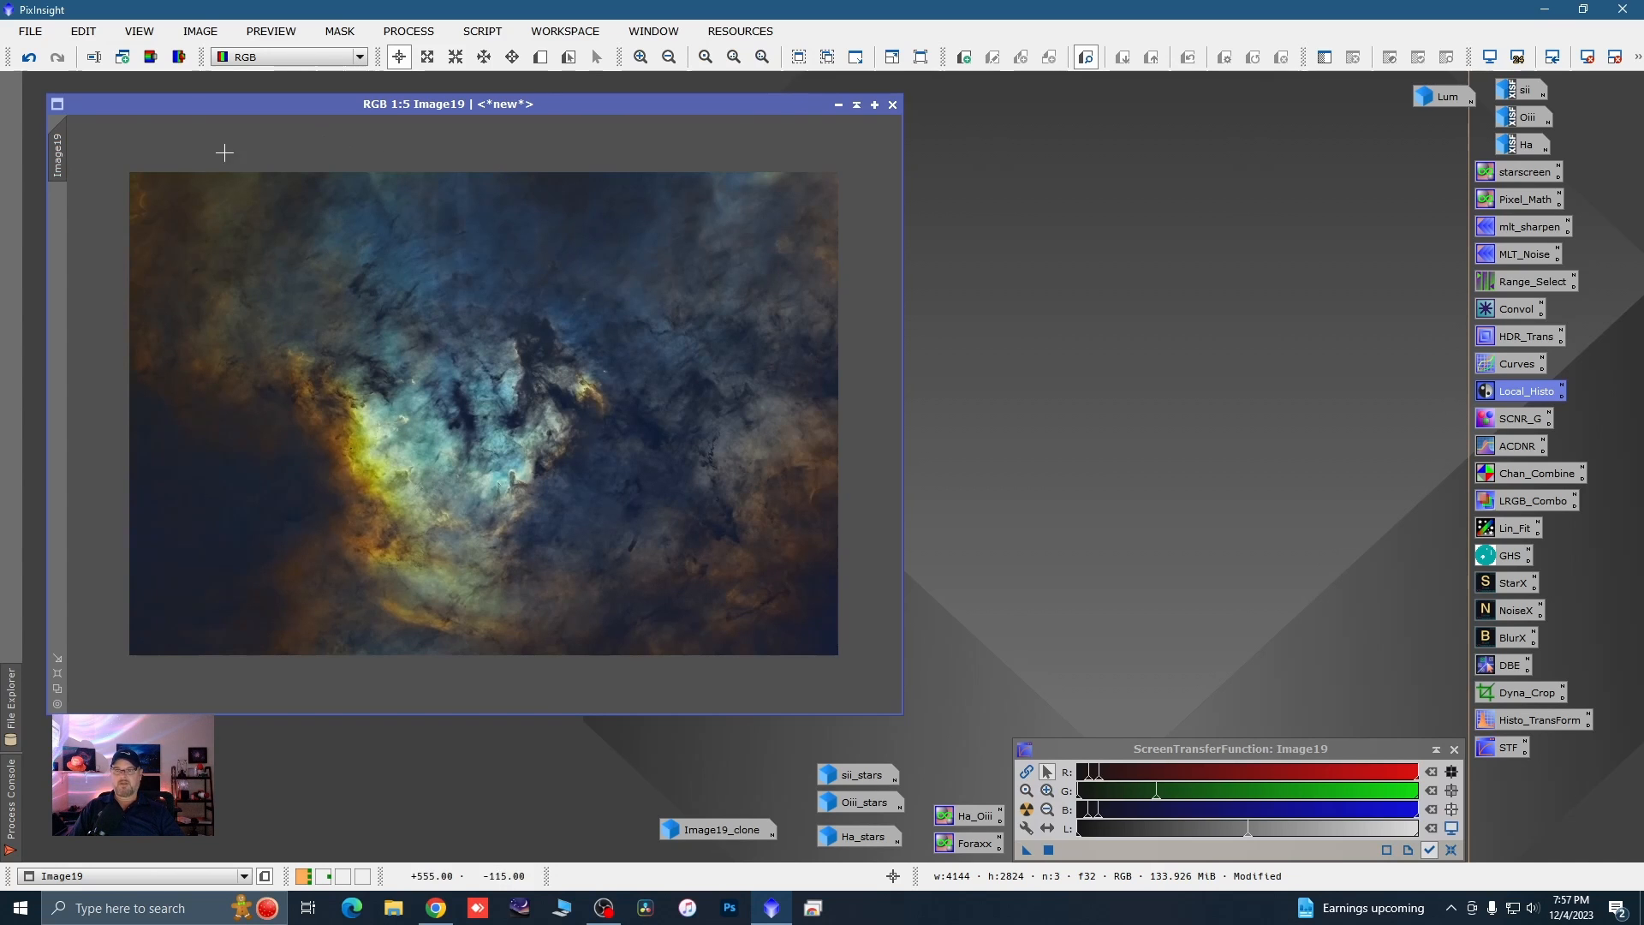
- Rename Image19 as starless
{"action": "double_click", "coordinate": [58, 171]}
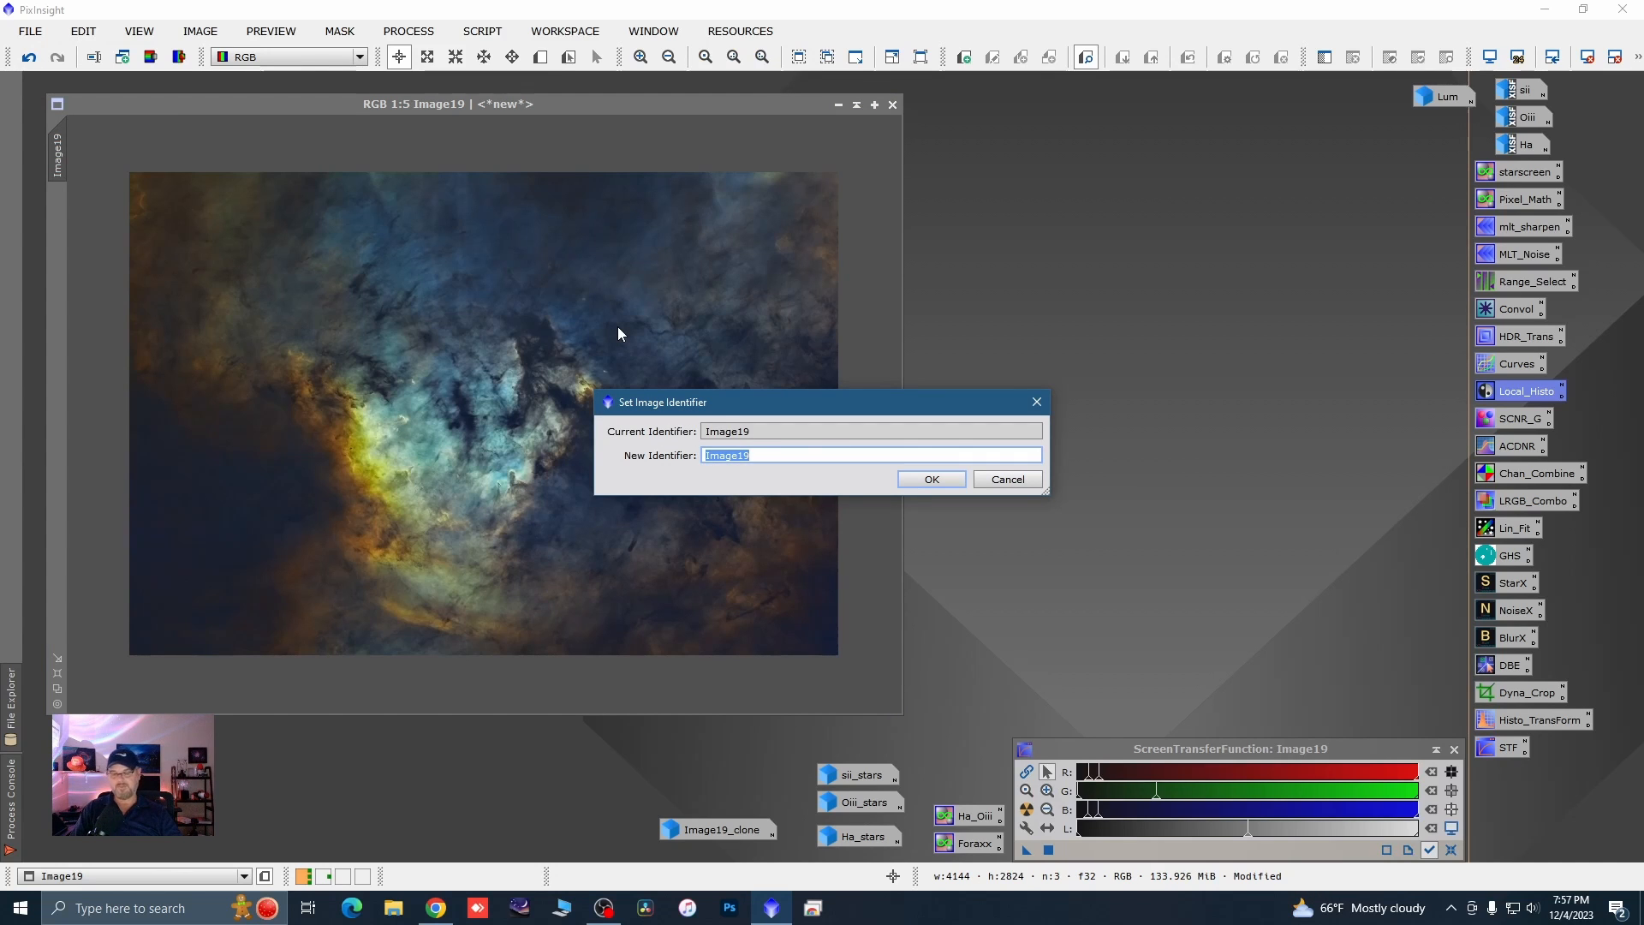
{"action": "type", "text": "st"}
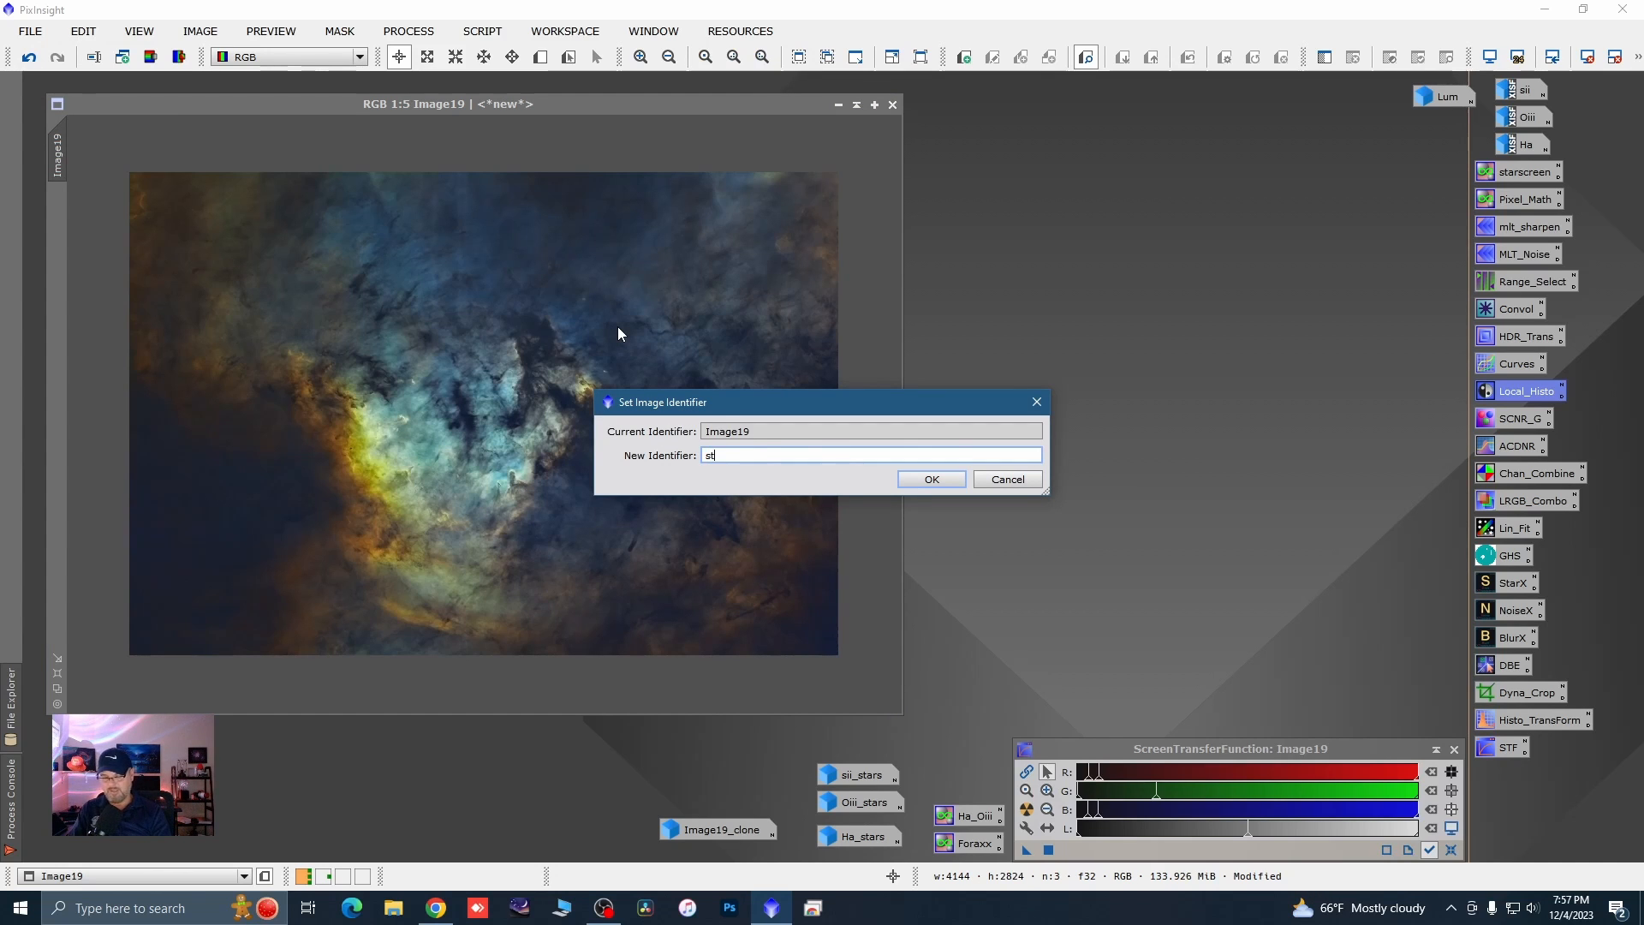
{"action": "type", "text": "arless"}
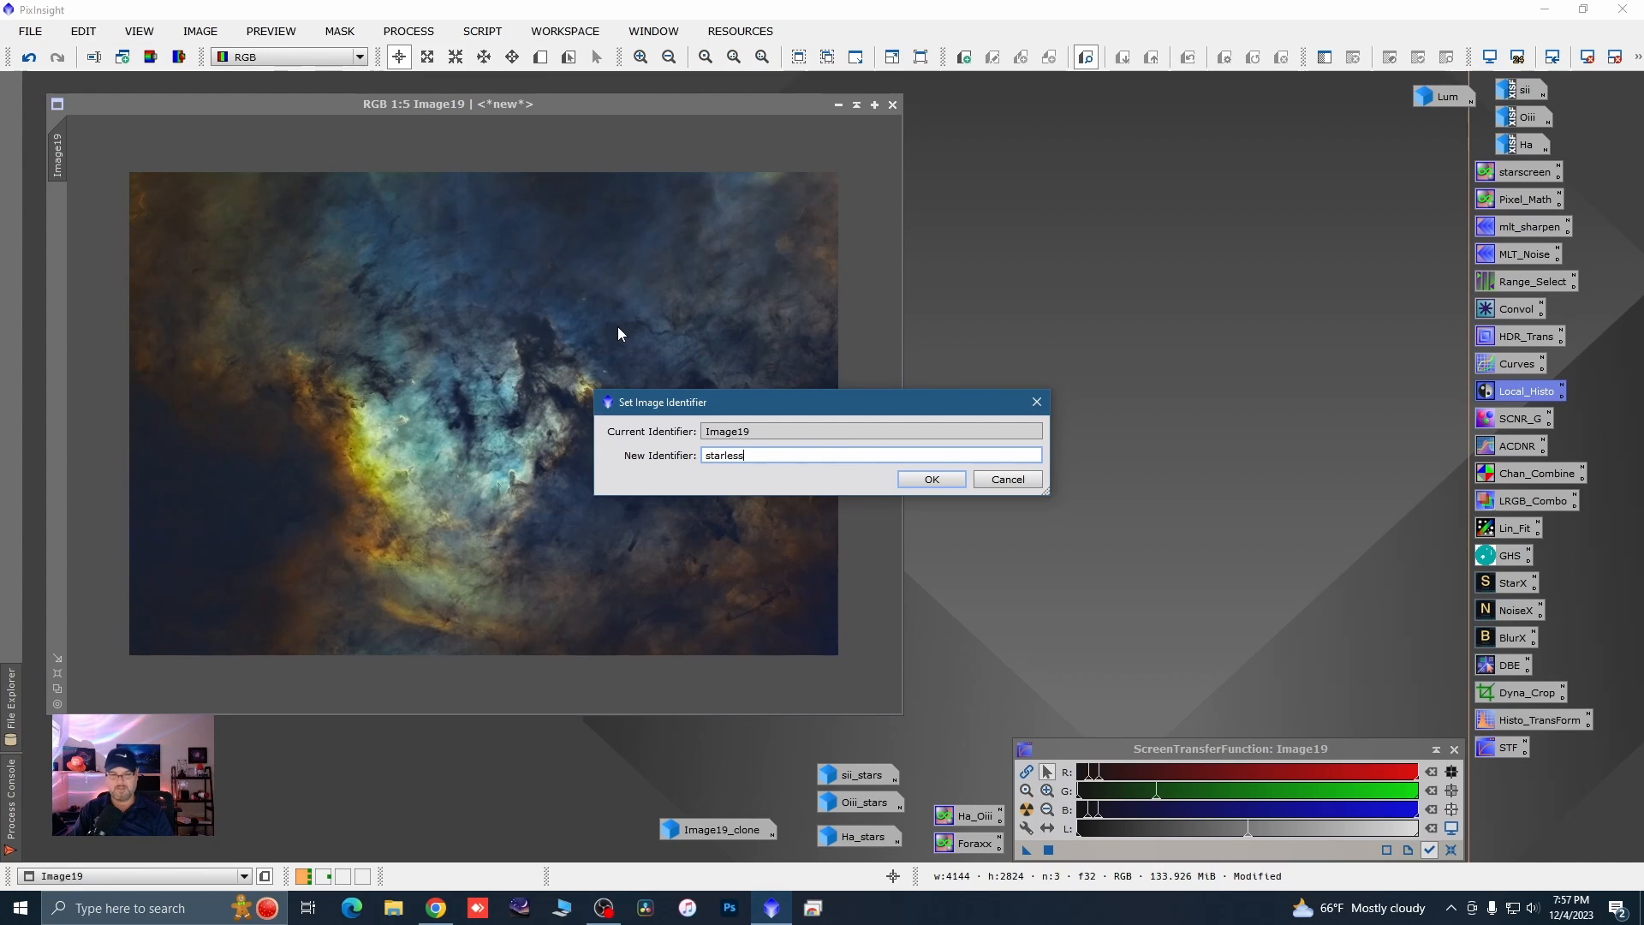
{"action": "key", "text": "Return"}
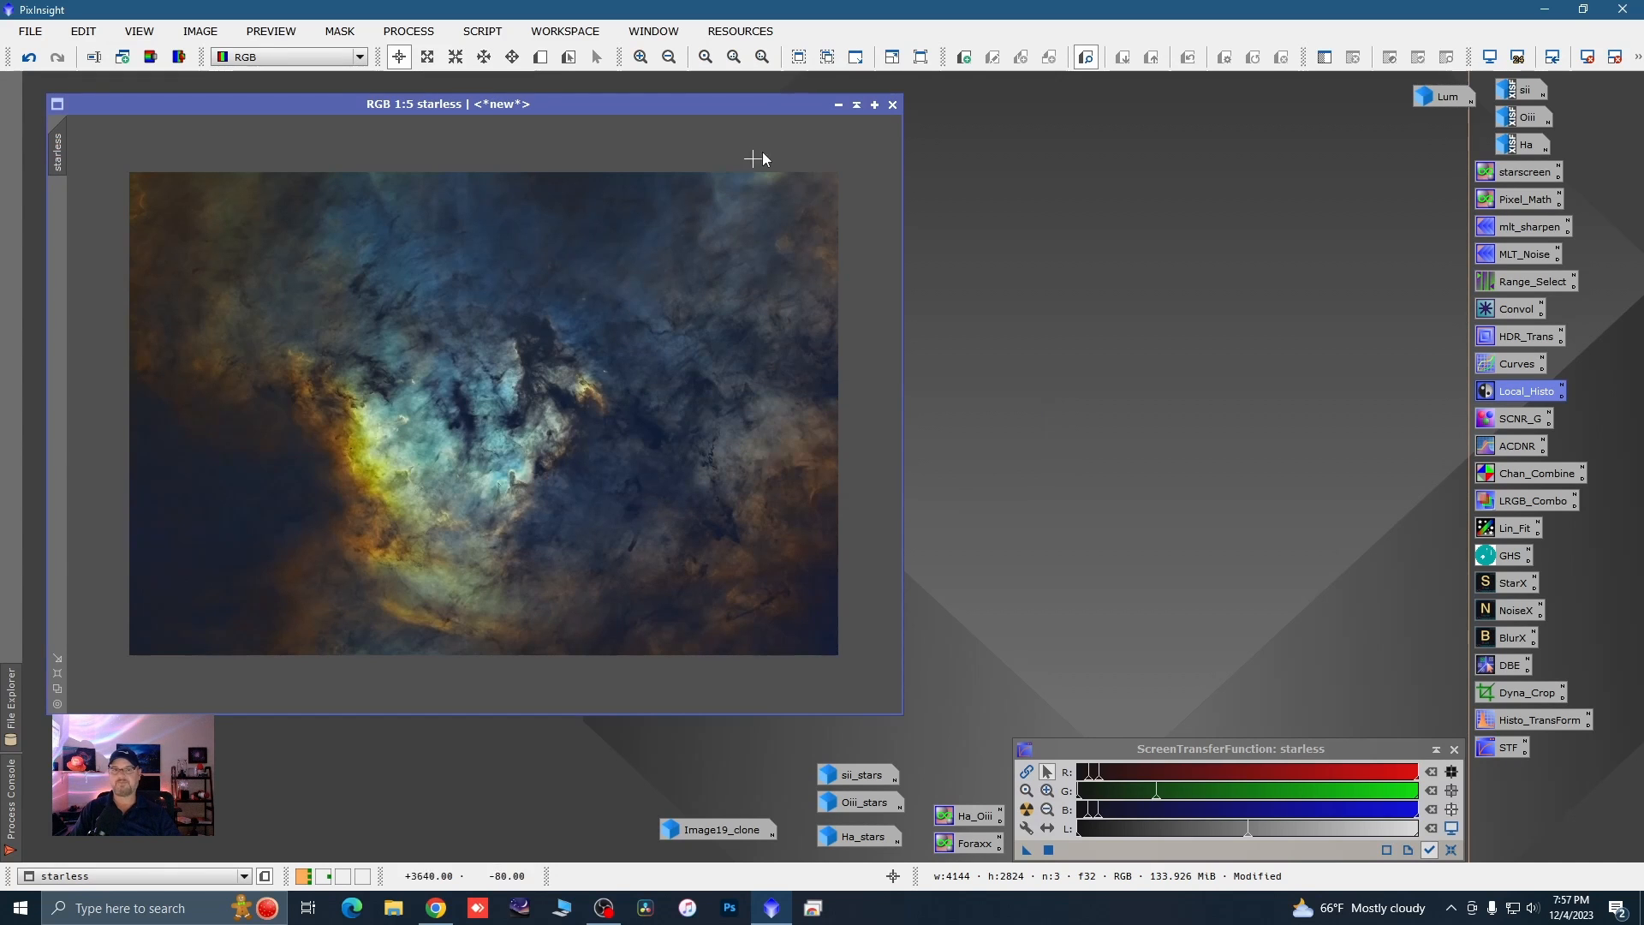
- Minimize the starless image, move the Image19_clone icon aside, and open ForaxxPaletteUtility with the three-channel option
{"action": "left_click", "coordinate": [837, 105]}
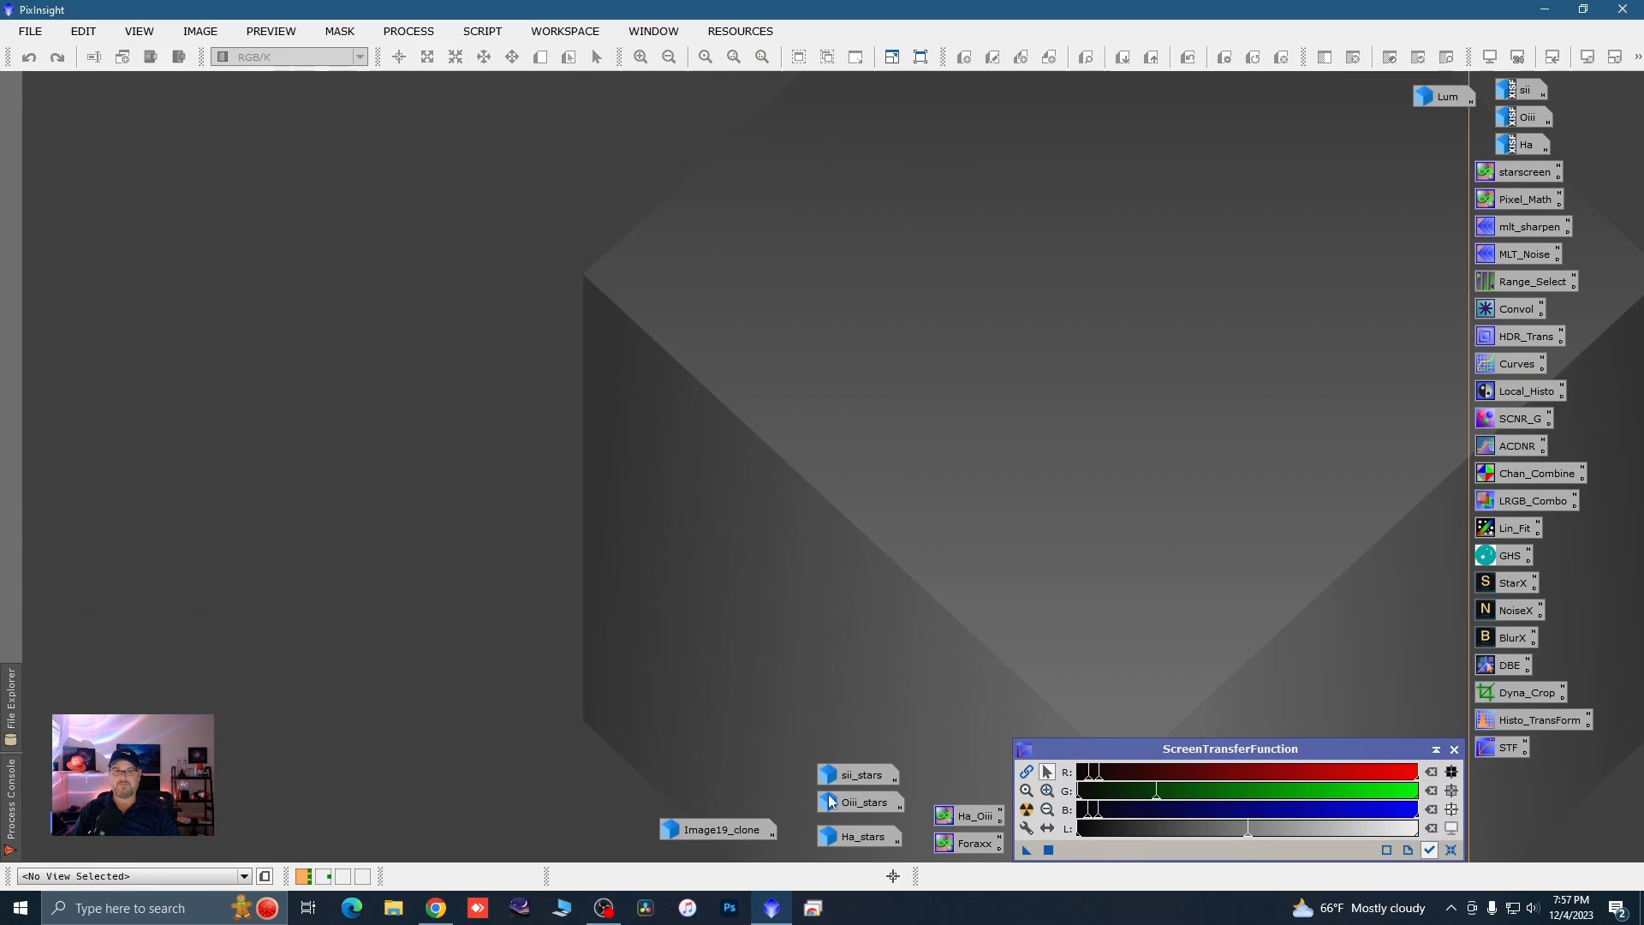
{"action": "mouse_move", "coordinate": [728, 826]}
{"action": "left_mouse_down"}
{"action": "mouse_move", "coordinate": [702, 827]}
{"action": "mouse_move", "coordinate": [728, 838]}
{"action": "left_mouse_up"}
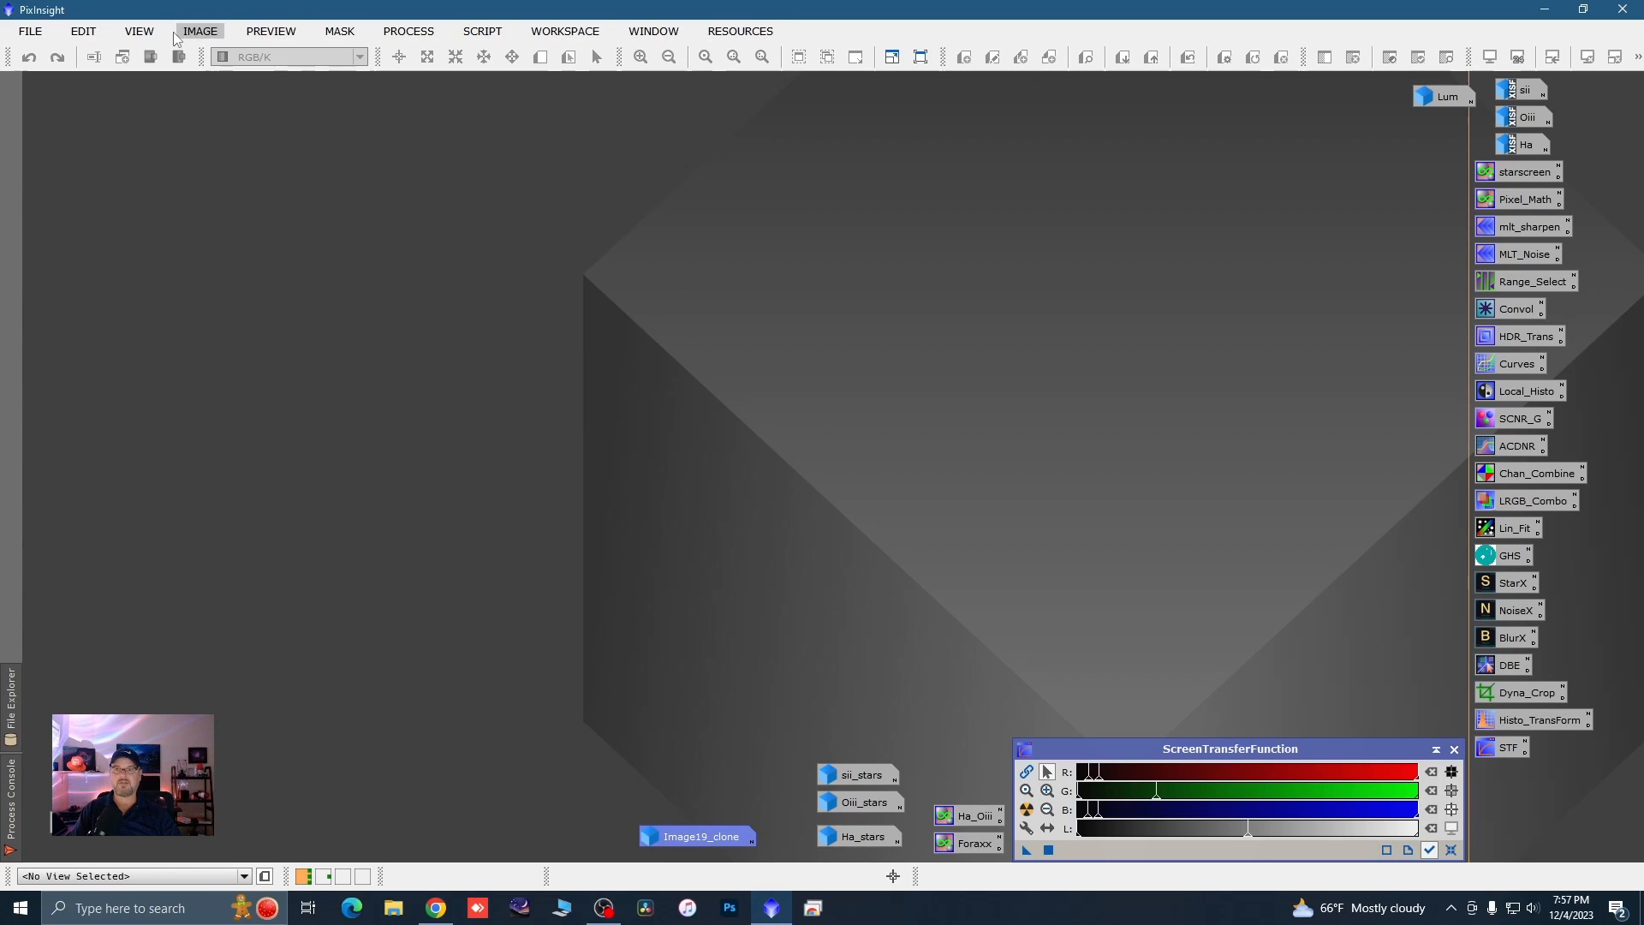
{"action": "left_click", "coordinate": [483, 34]}
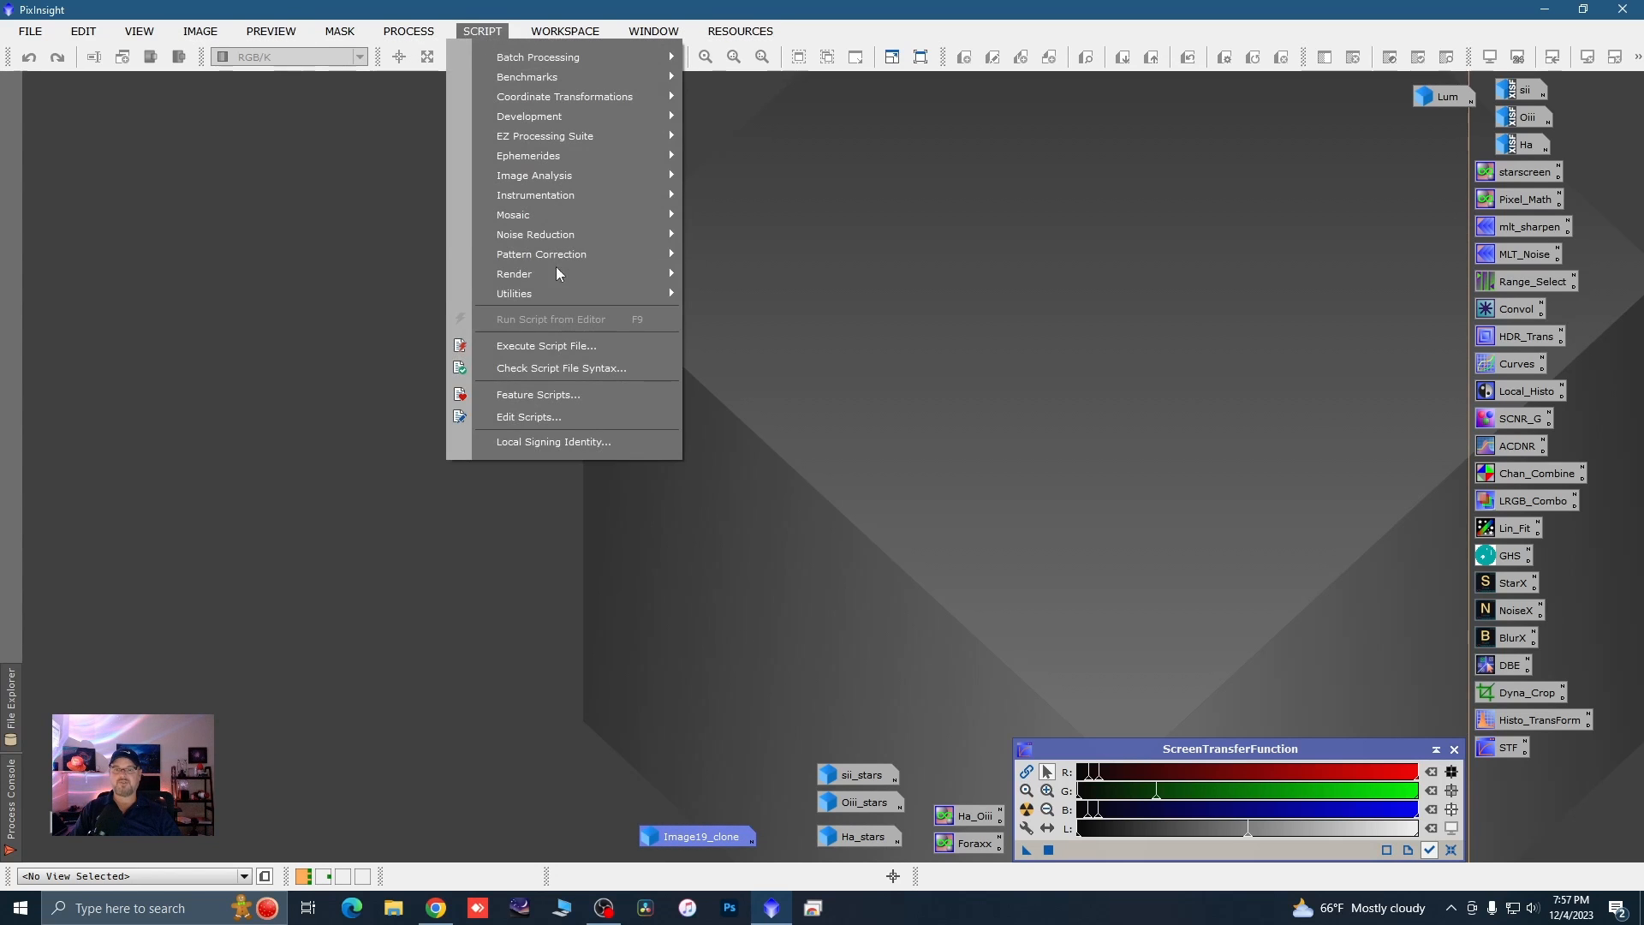
{"action": "mouse_move", "coordinate": [561, 301]}
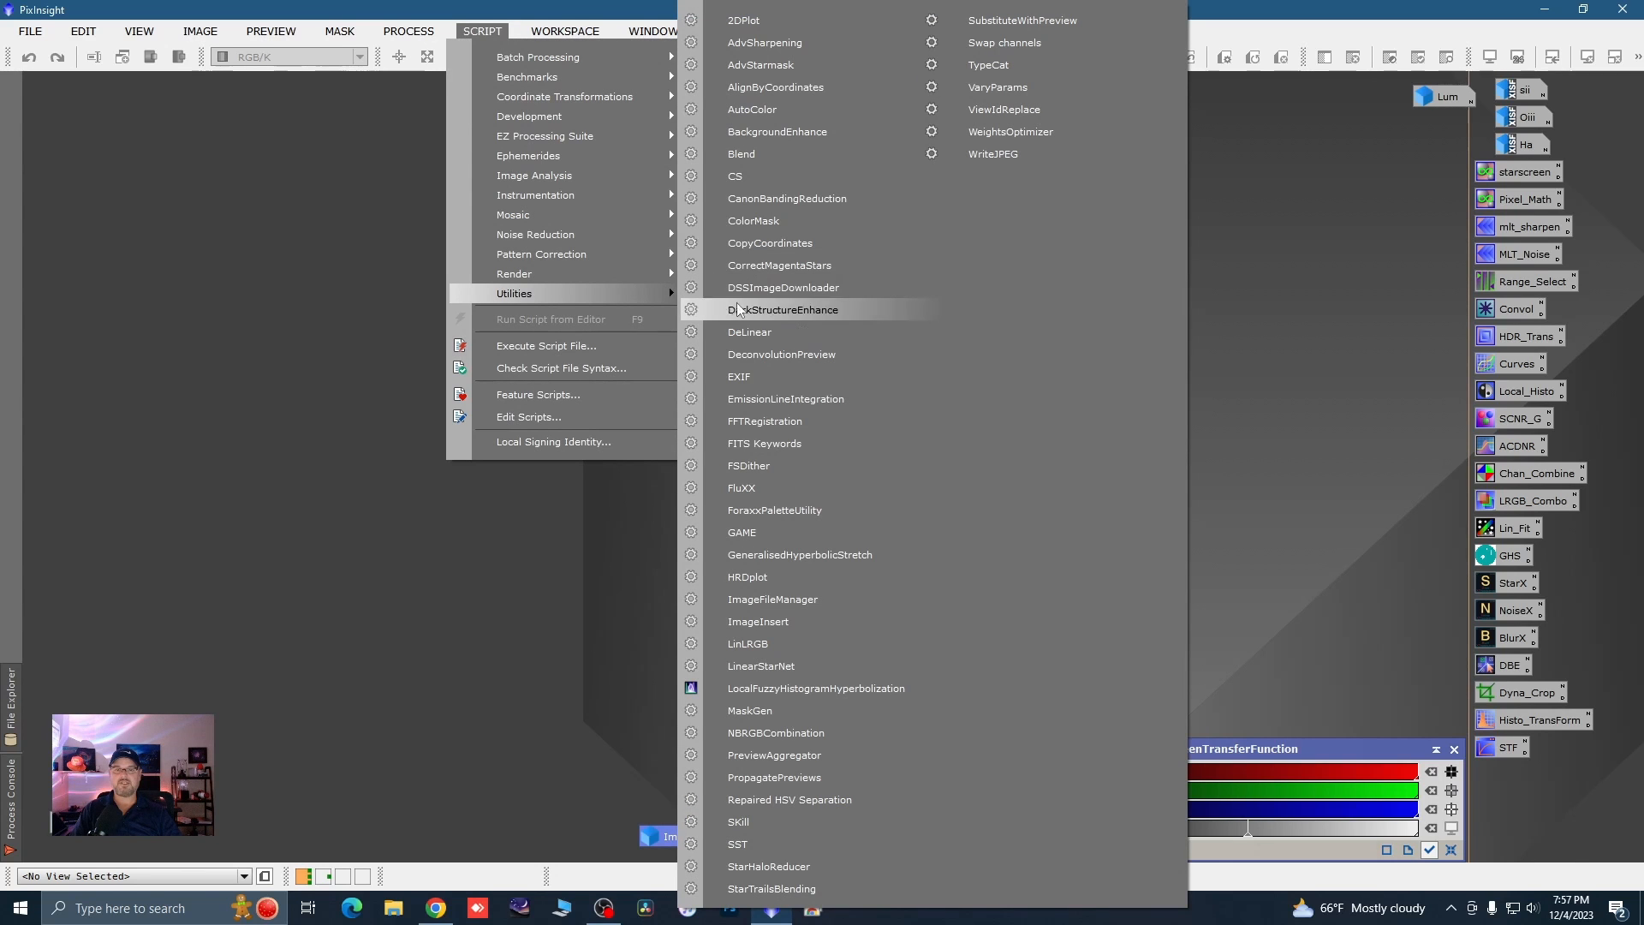
{"action": "left_click", "coordinate": [770, 511]}
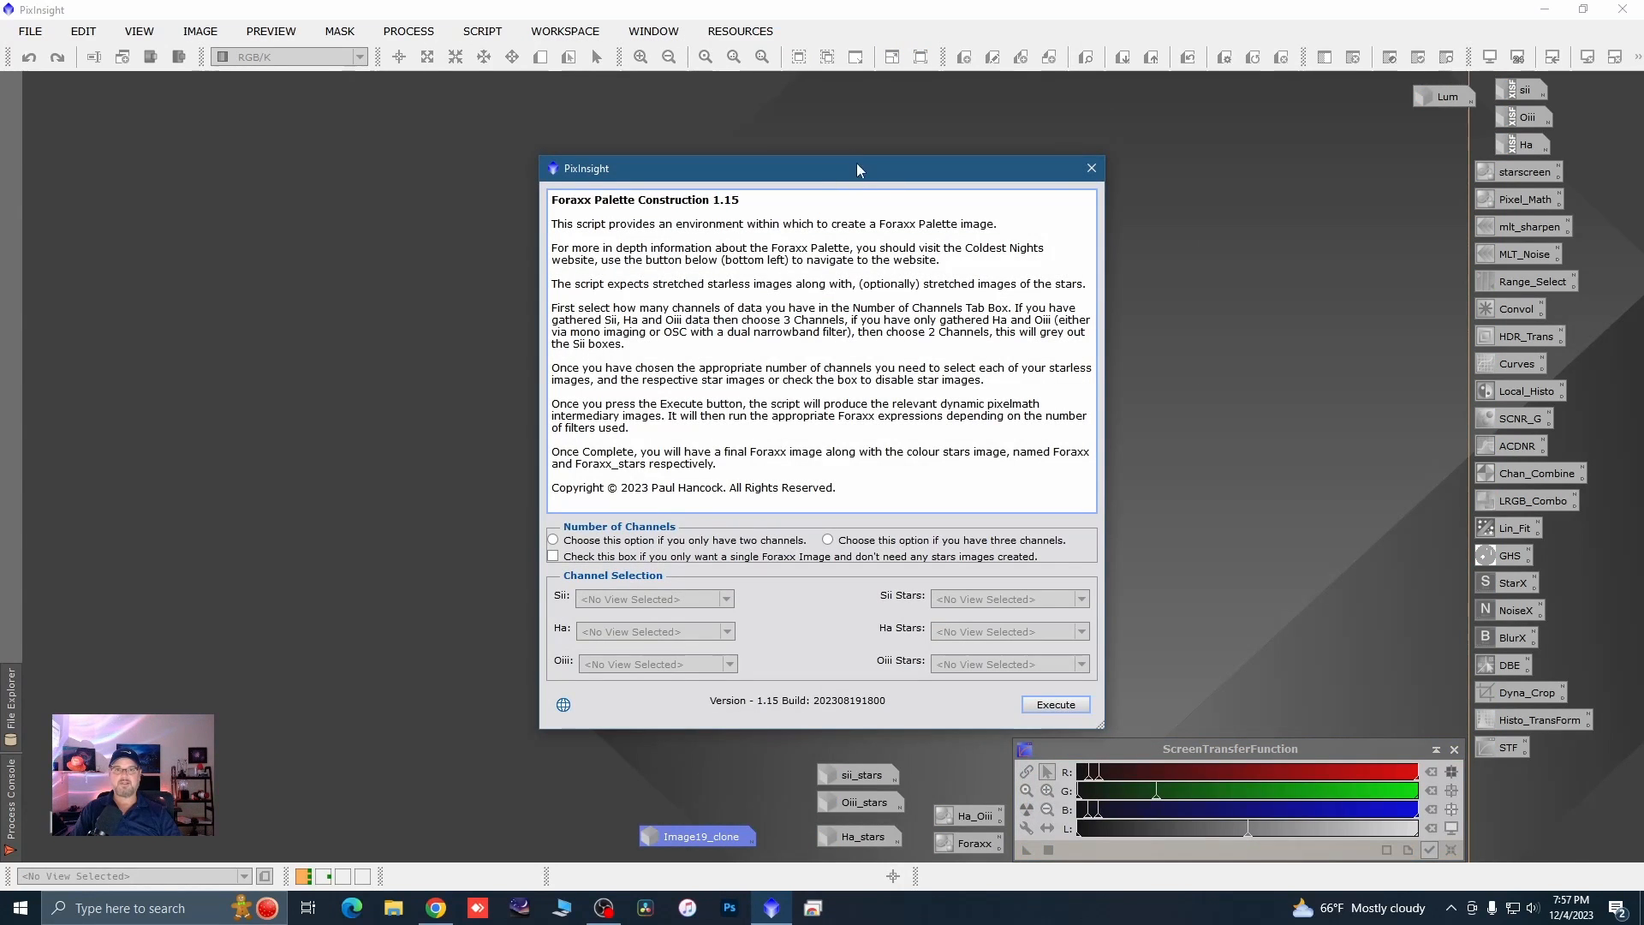
{"action": "left_click_drag", "start_coordinate": [875, 164], "coordinate": [794, 157]}
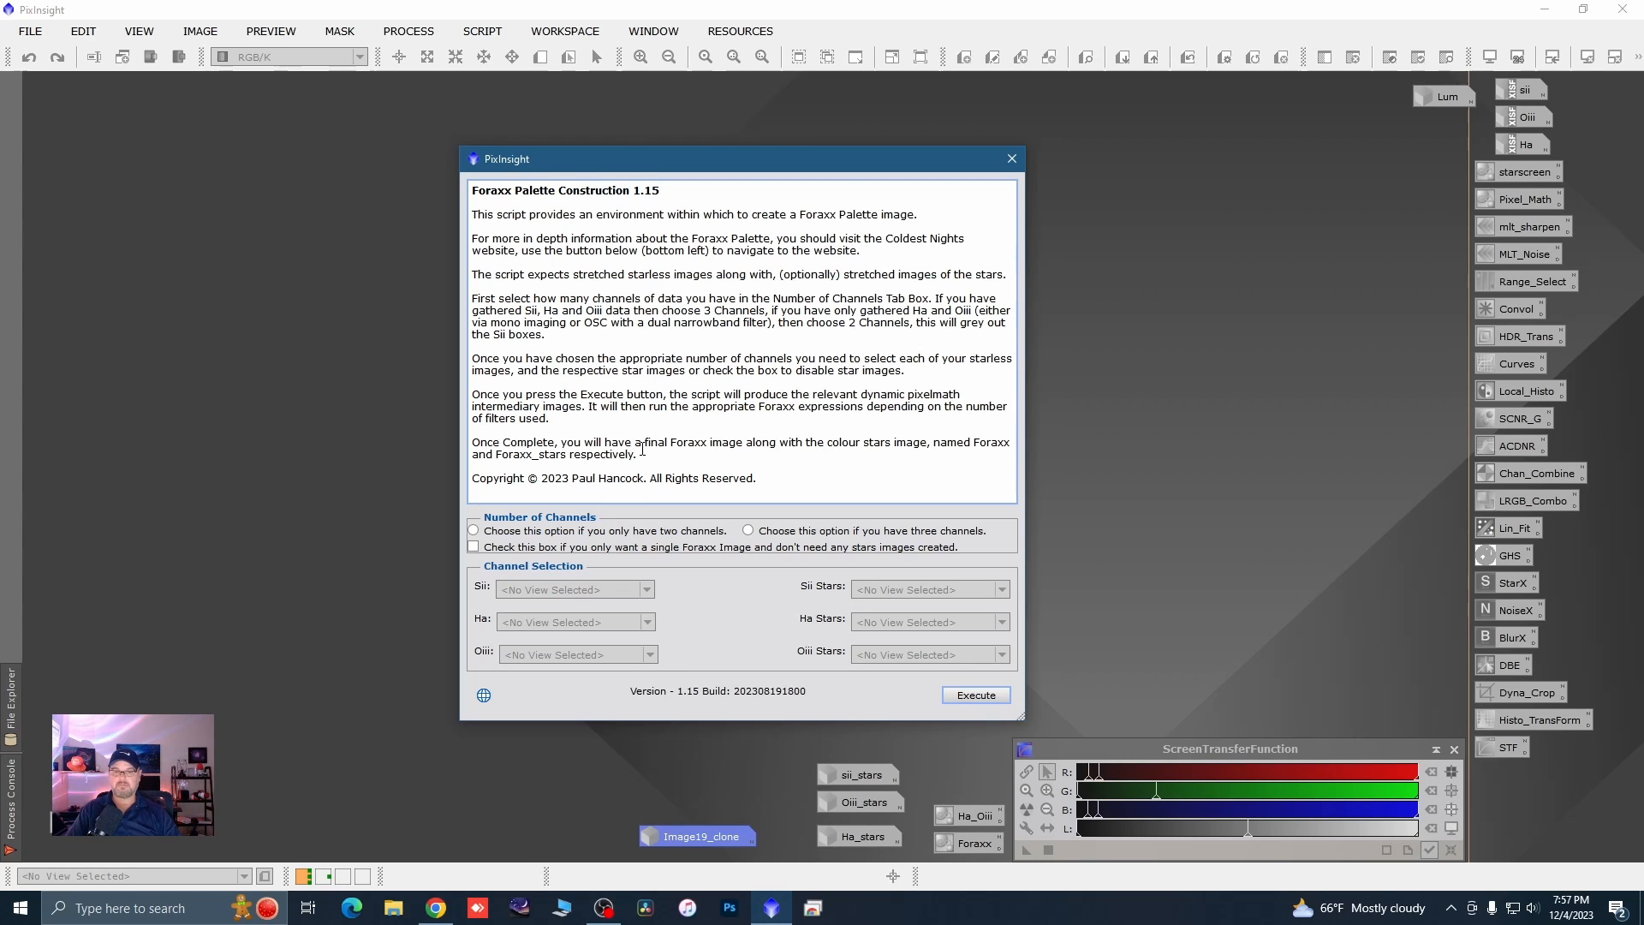
{"action": "left_click", "coordinate": [474, 530]}
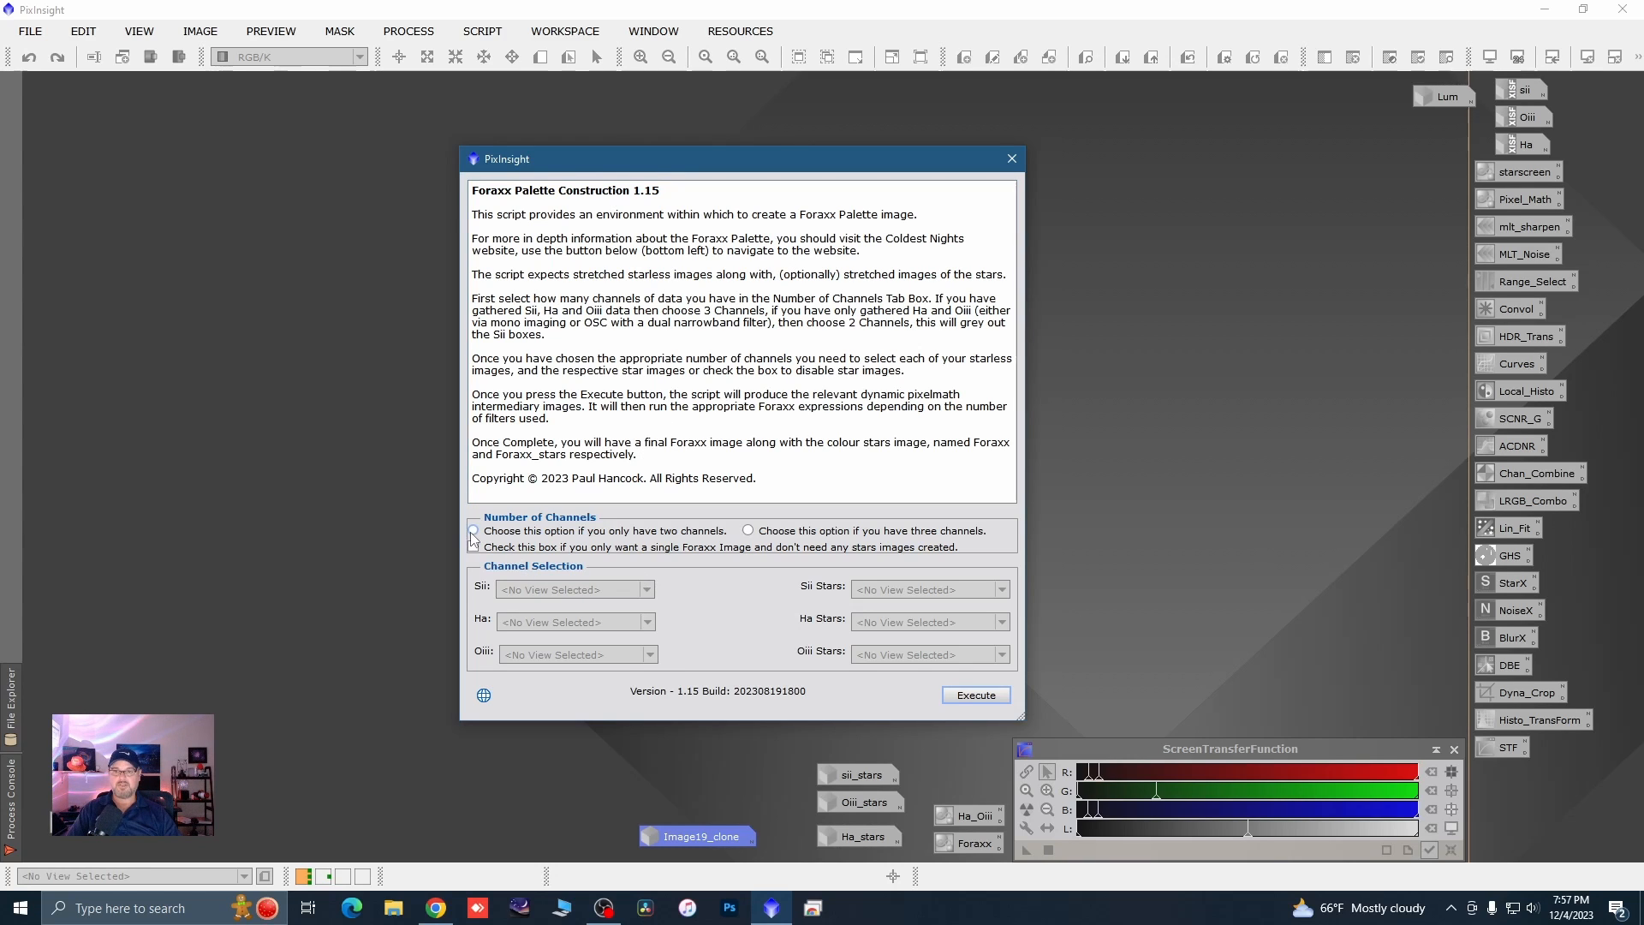
{"action": "left_click", "coordinate": [750, 530]}
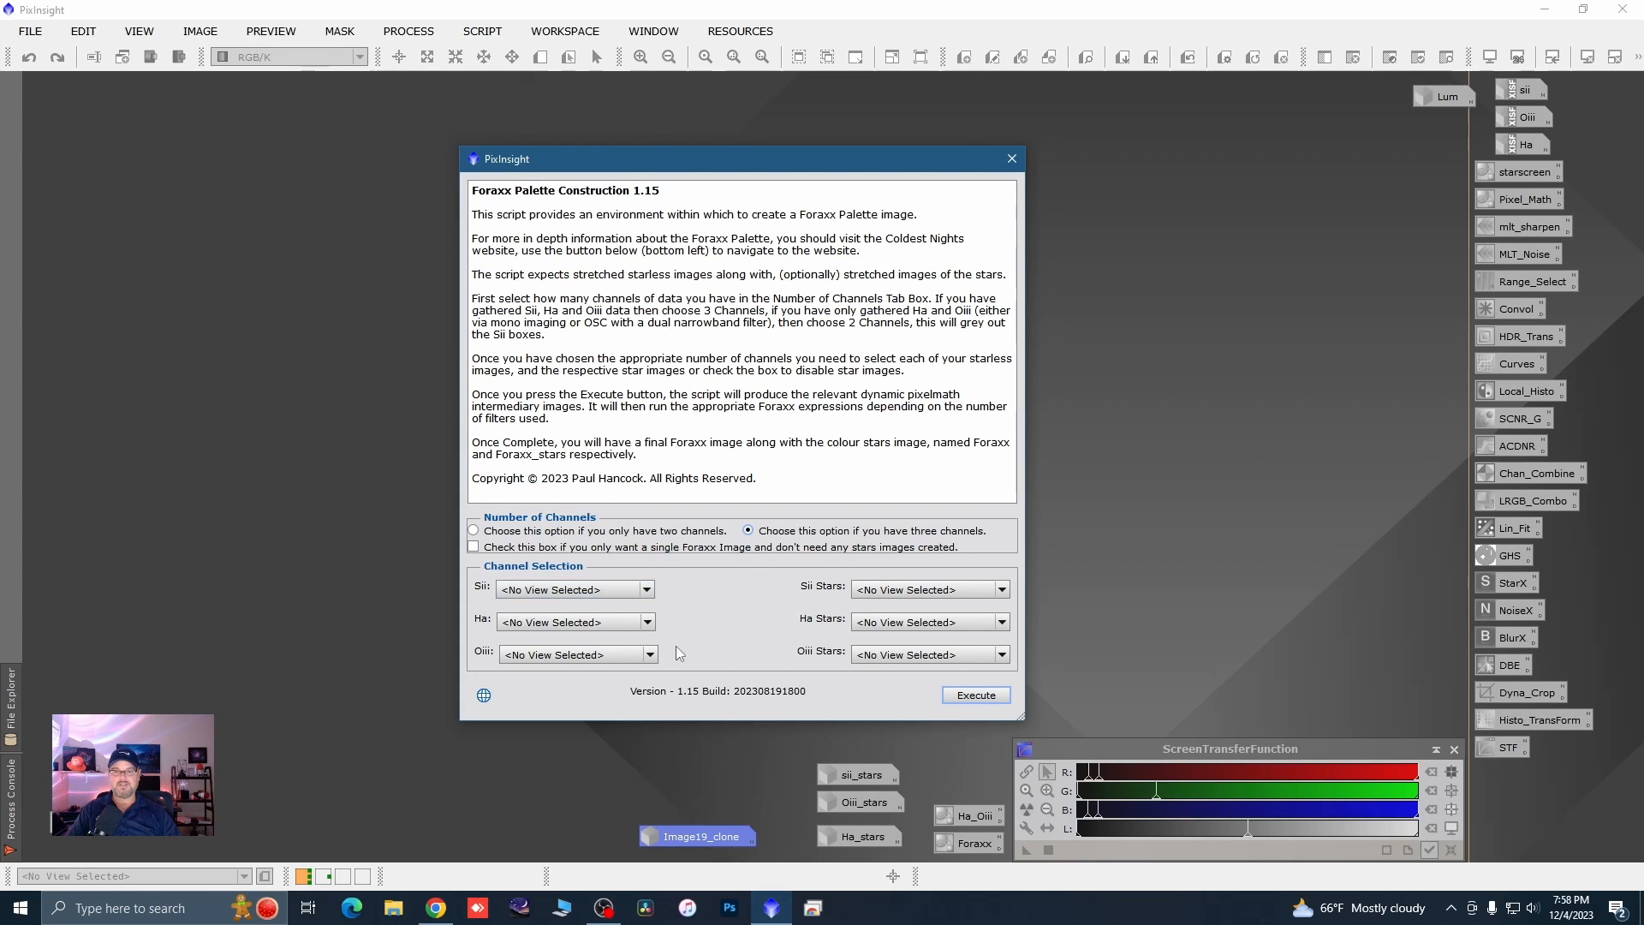
- Assign the starless sii, Ha and Oiii images to the script's Sii, Ha and Oiii channels
{"action": "left_click", "coordinate": [648, 590]}
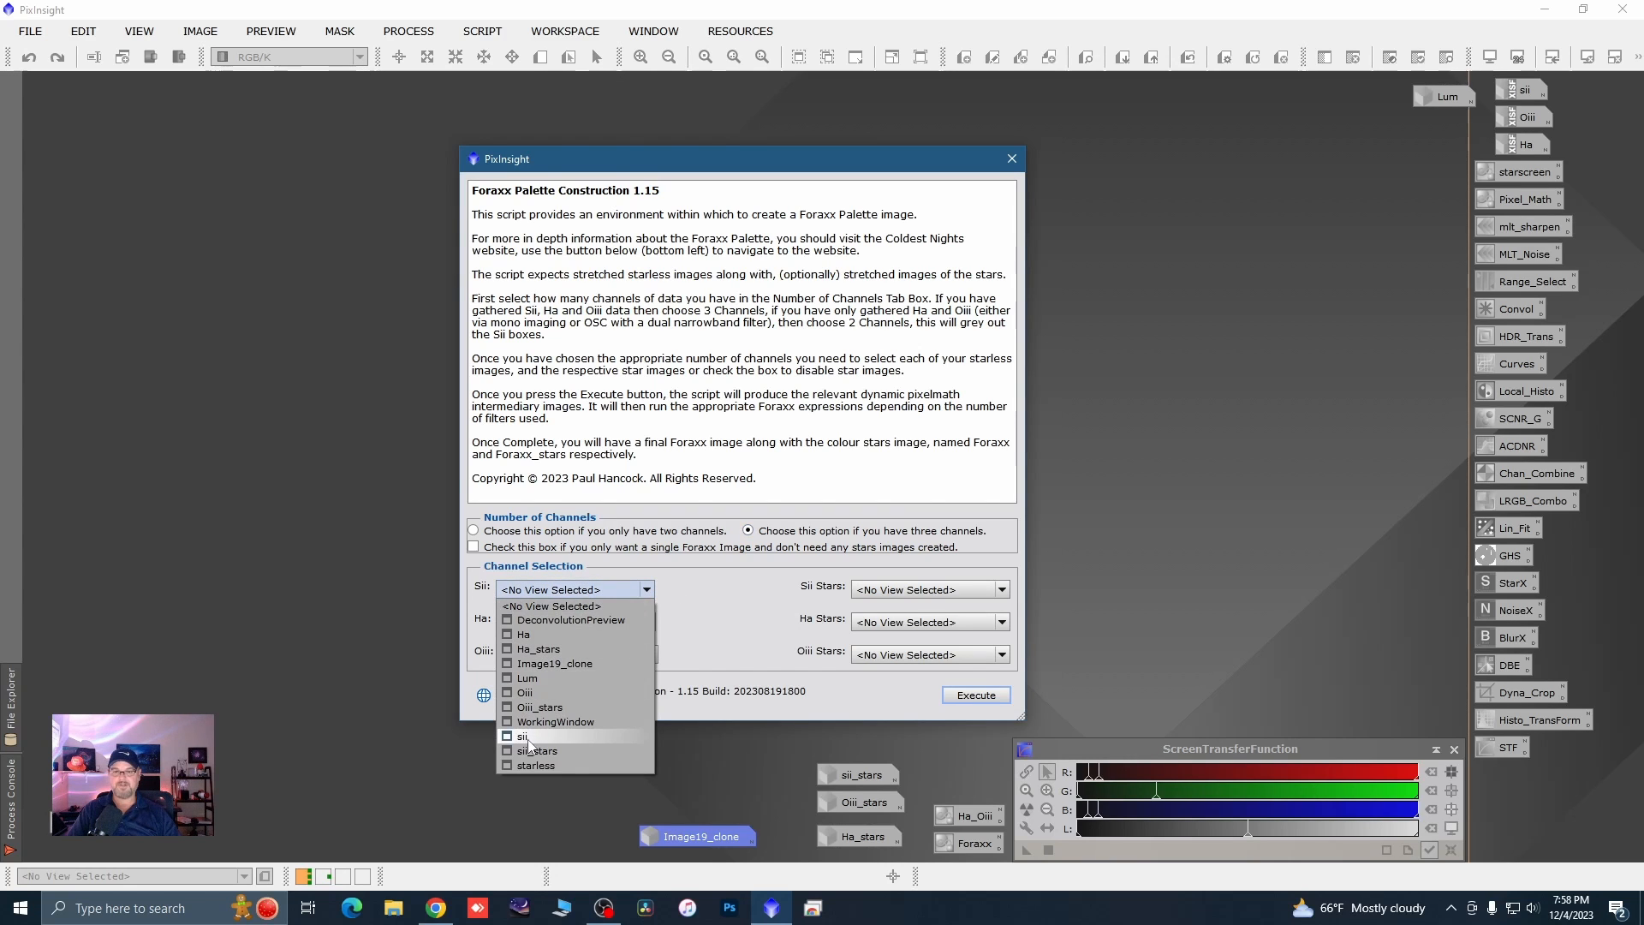
{"action": "left_click", "coordinate": [524, 737]}
{"action": "left_click", "coordinate": [648, 622]}
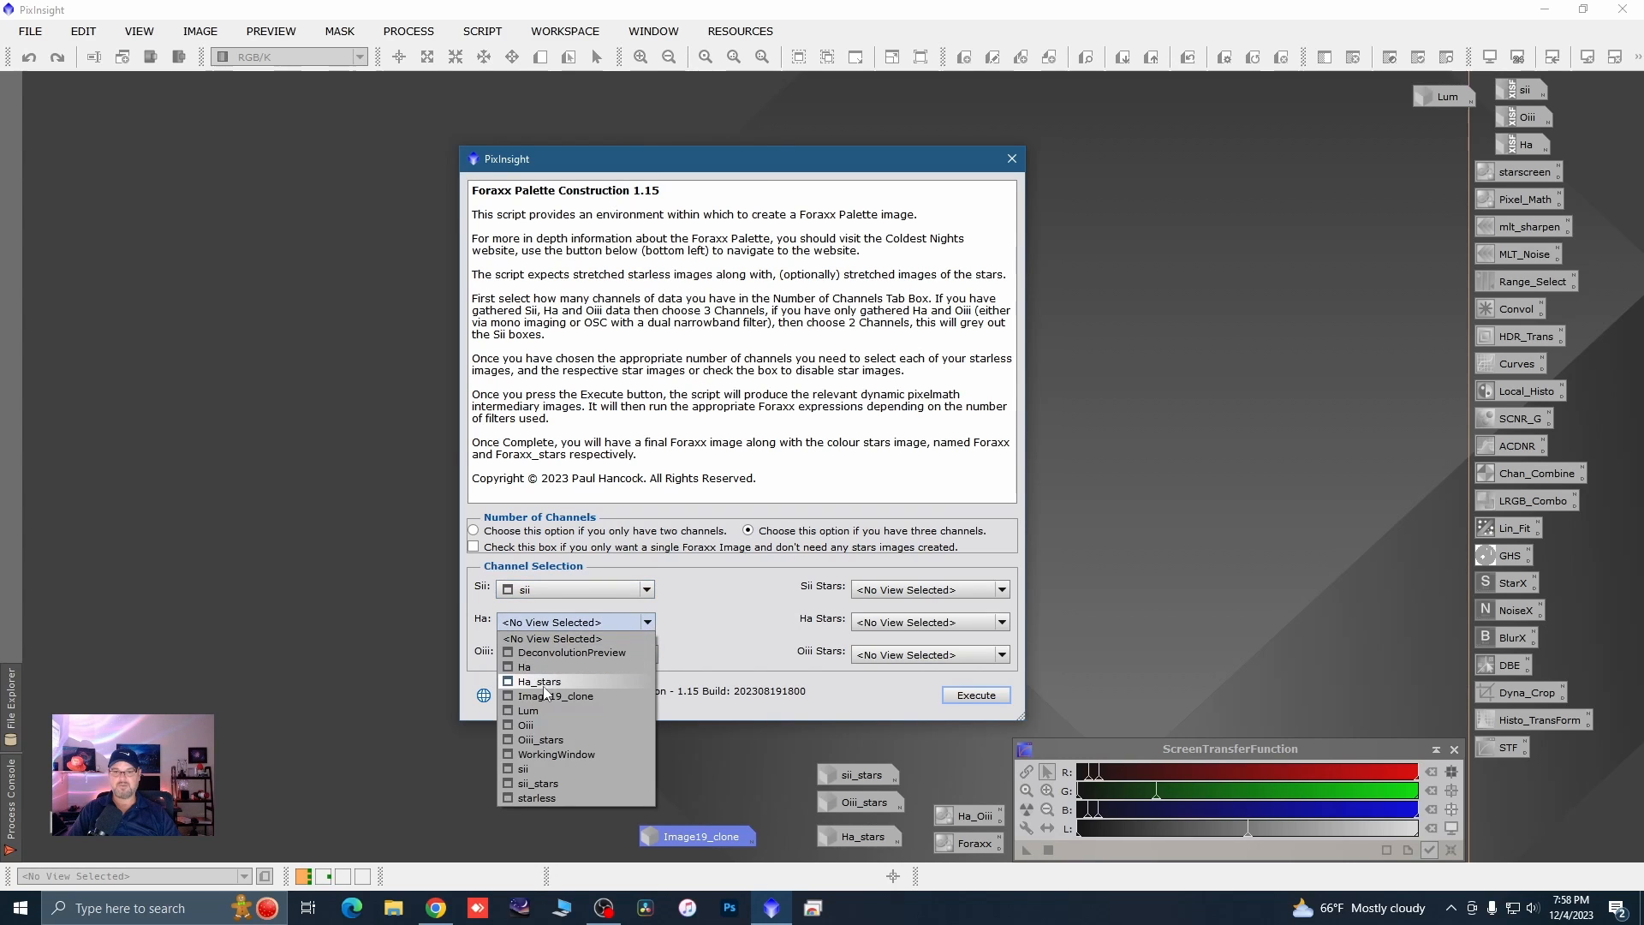
{"action": "left_click", "coordinate": [527, 667]}
{"action": "left_click", "coordinate": [650, 654]}
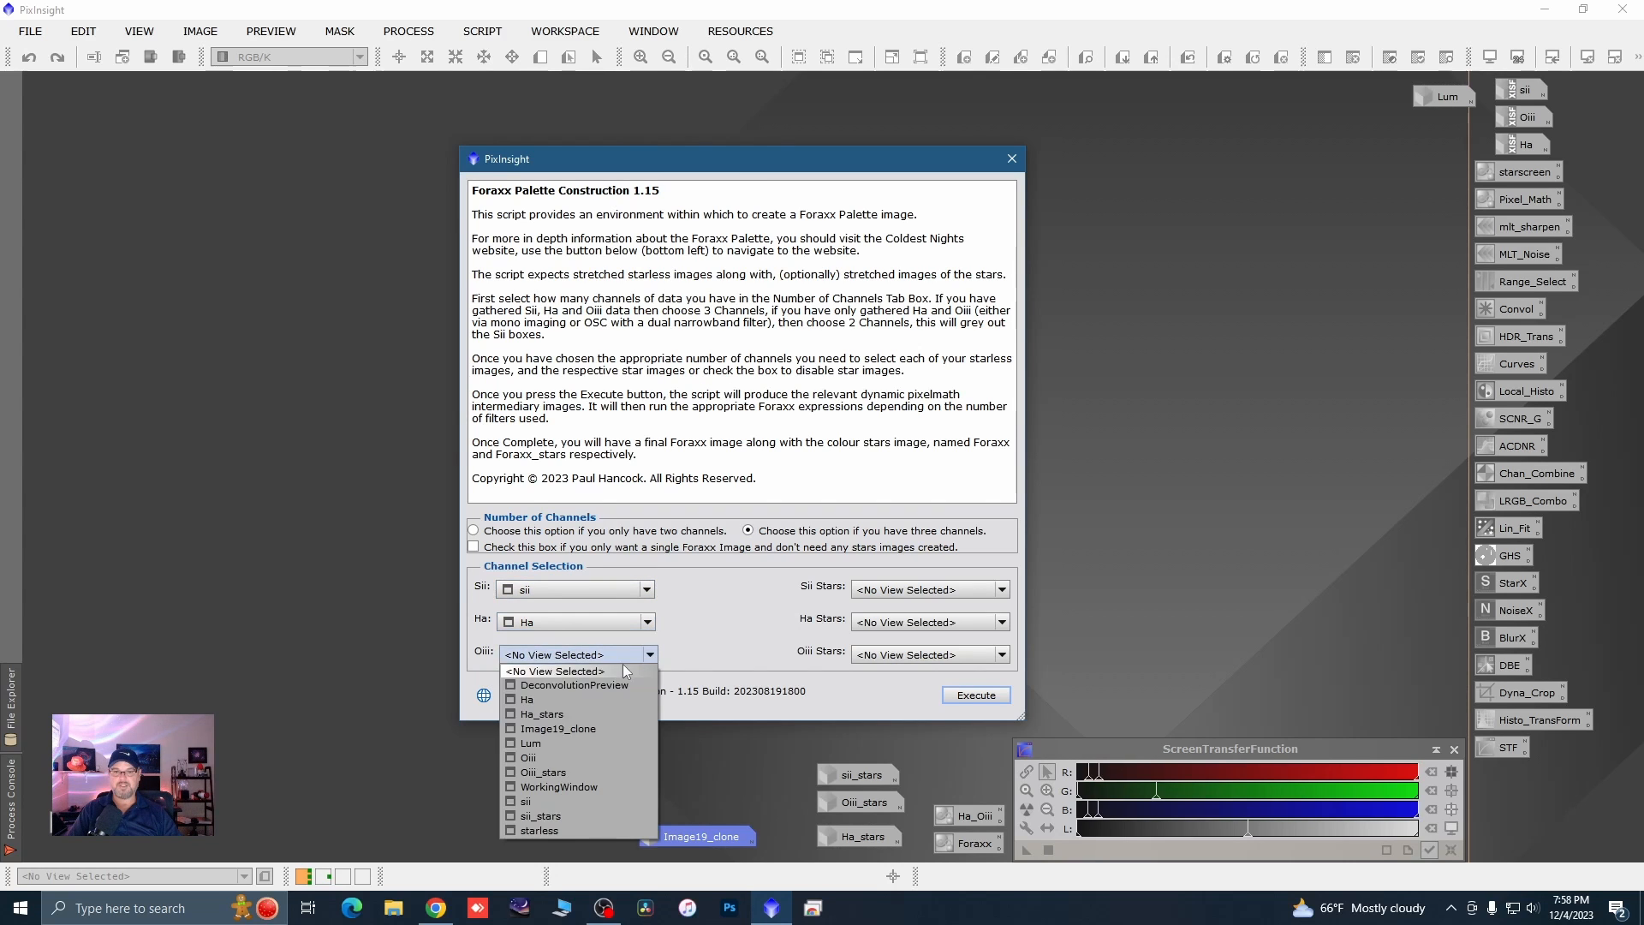
{"action": "left_click", "coordinate": [528, 757]}
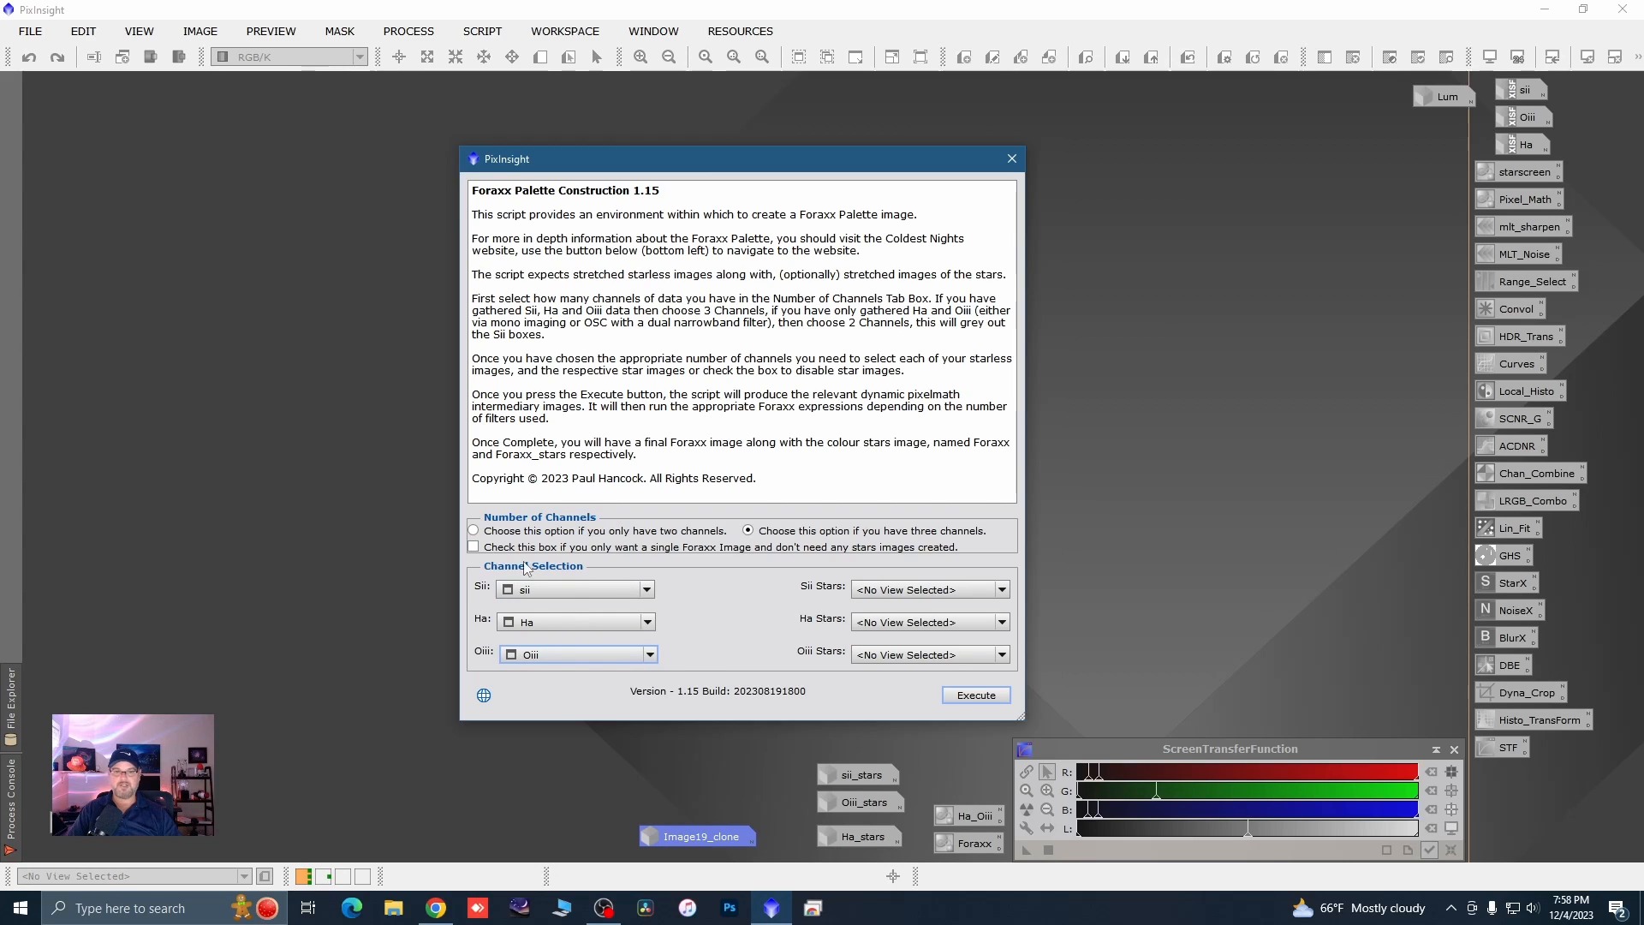
- Assign sii_stars, Ha_stars and Oiii_stars as the matching star channels and execute the Foraxx script
{"action": "left_click", "coordinate": [1002, 590]}
{"action": "left_click", "coordinate": [904, 752]}
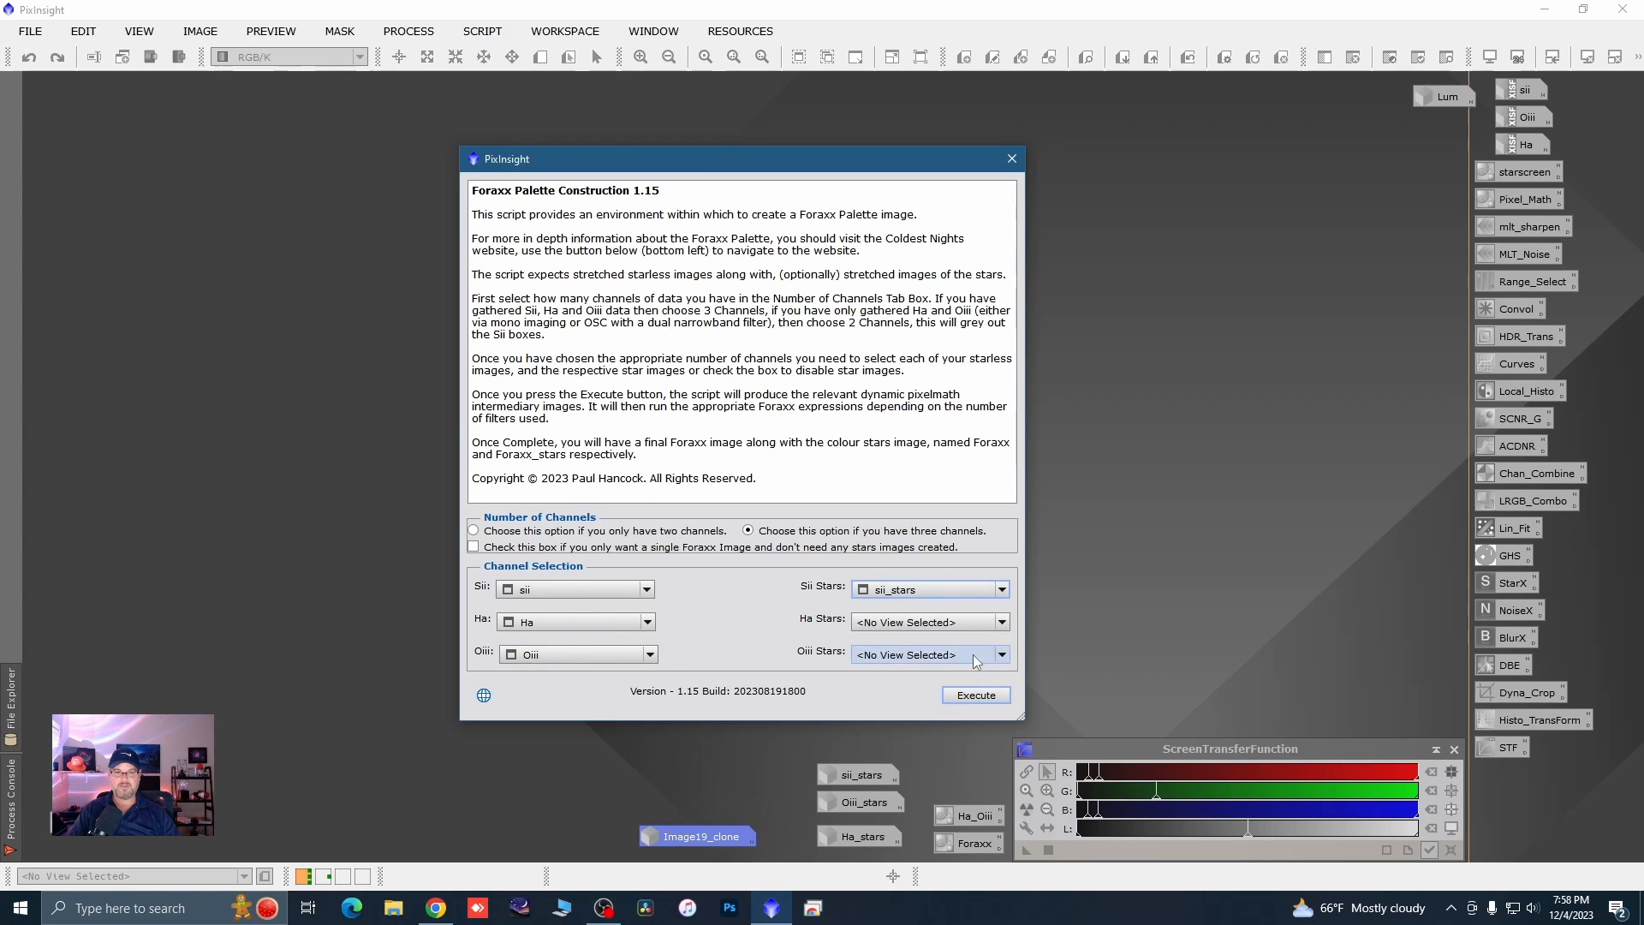
{"action": "left_click", "coordinate": [985, 623]}
{"action": "left_click", "coordinate": [908, 682]}
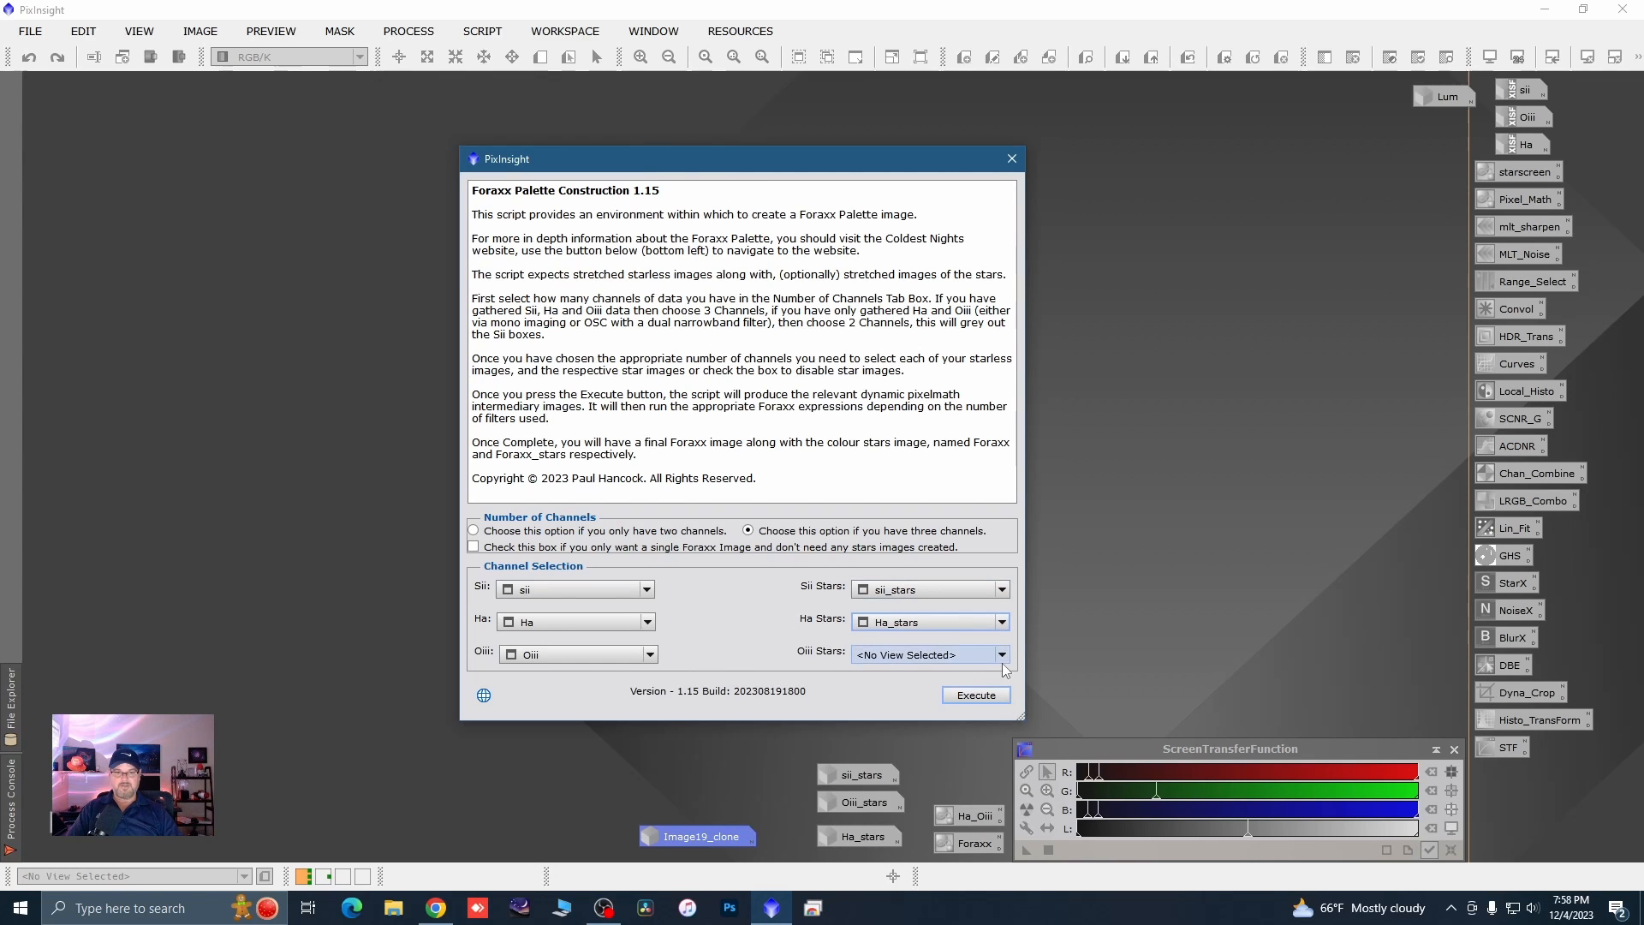
{"action": "left_click", "coordinate": [1002, 654]}
{"action": "left_click", "coordinate": [889, 773]}
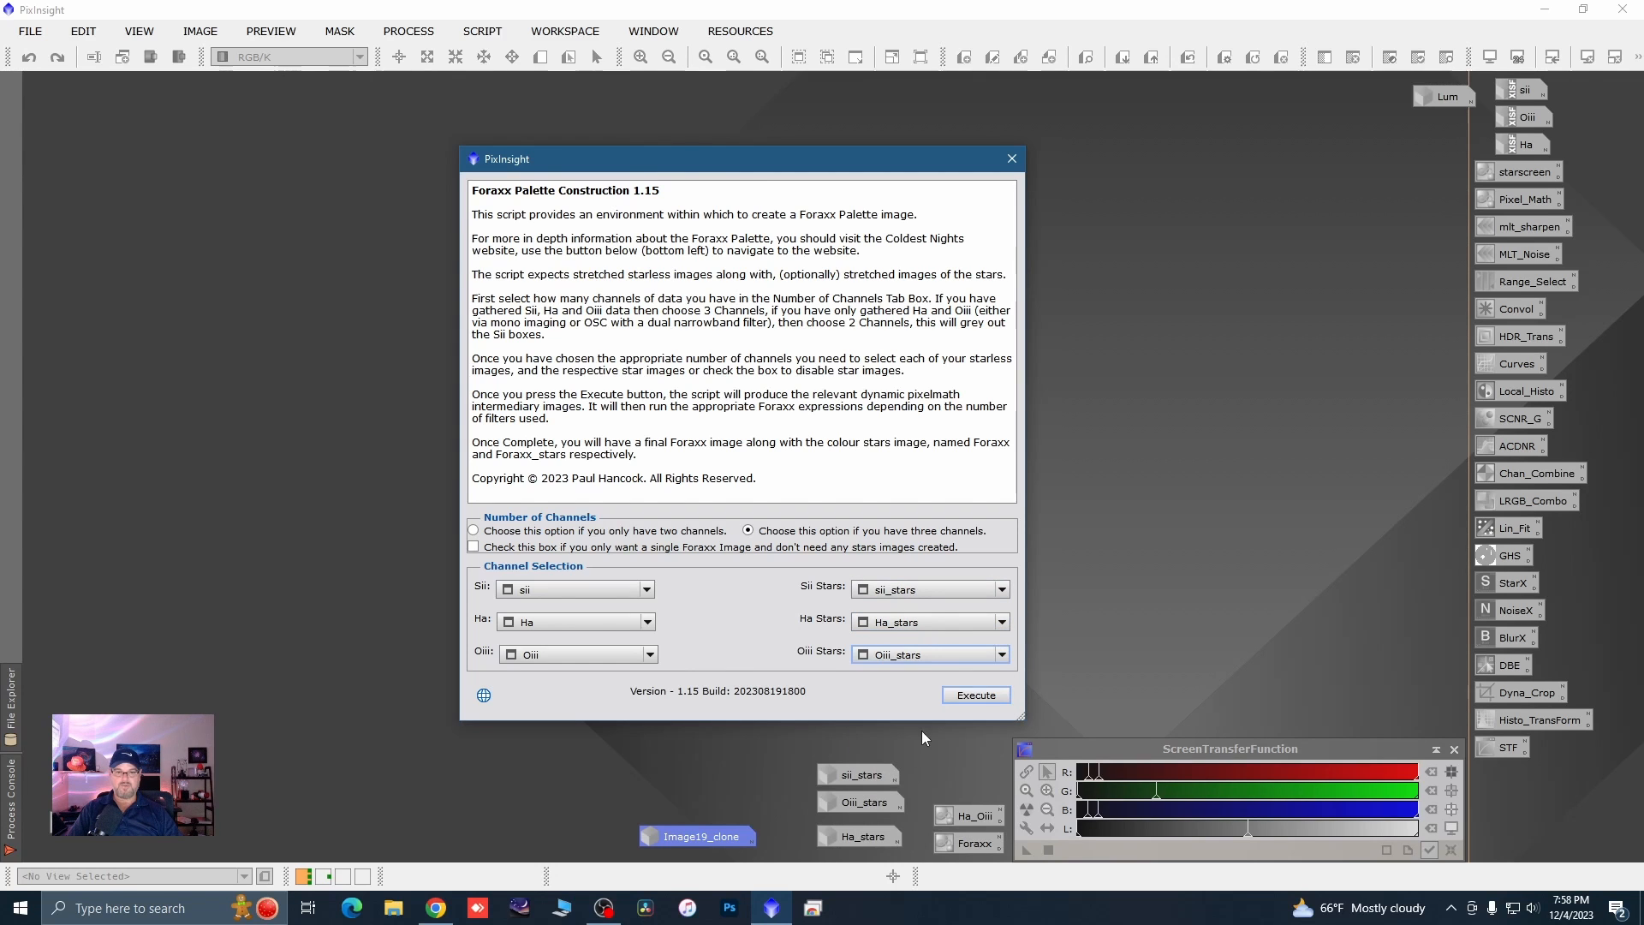
{"action": "left_click", "coordinate": [965, 695]}
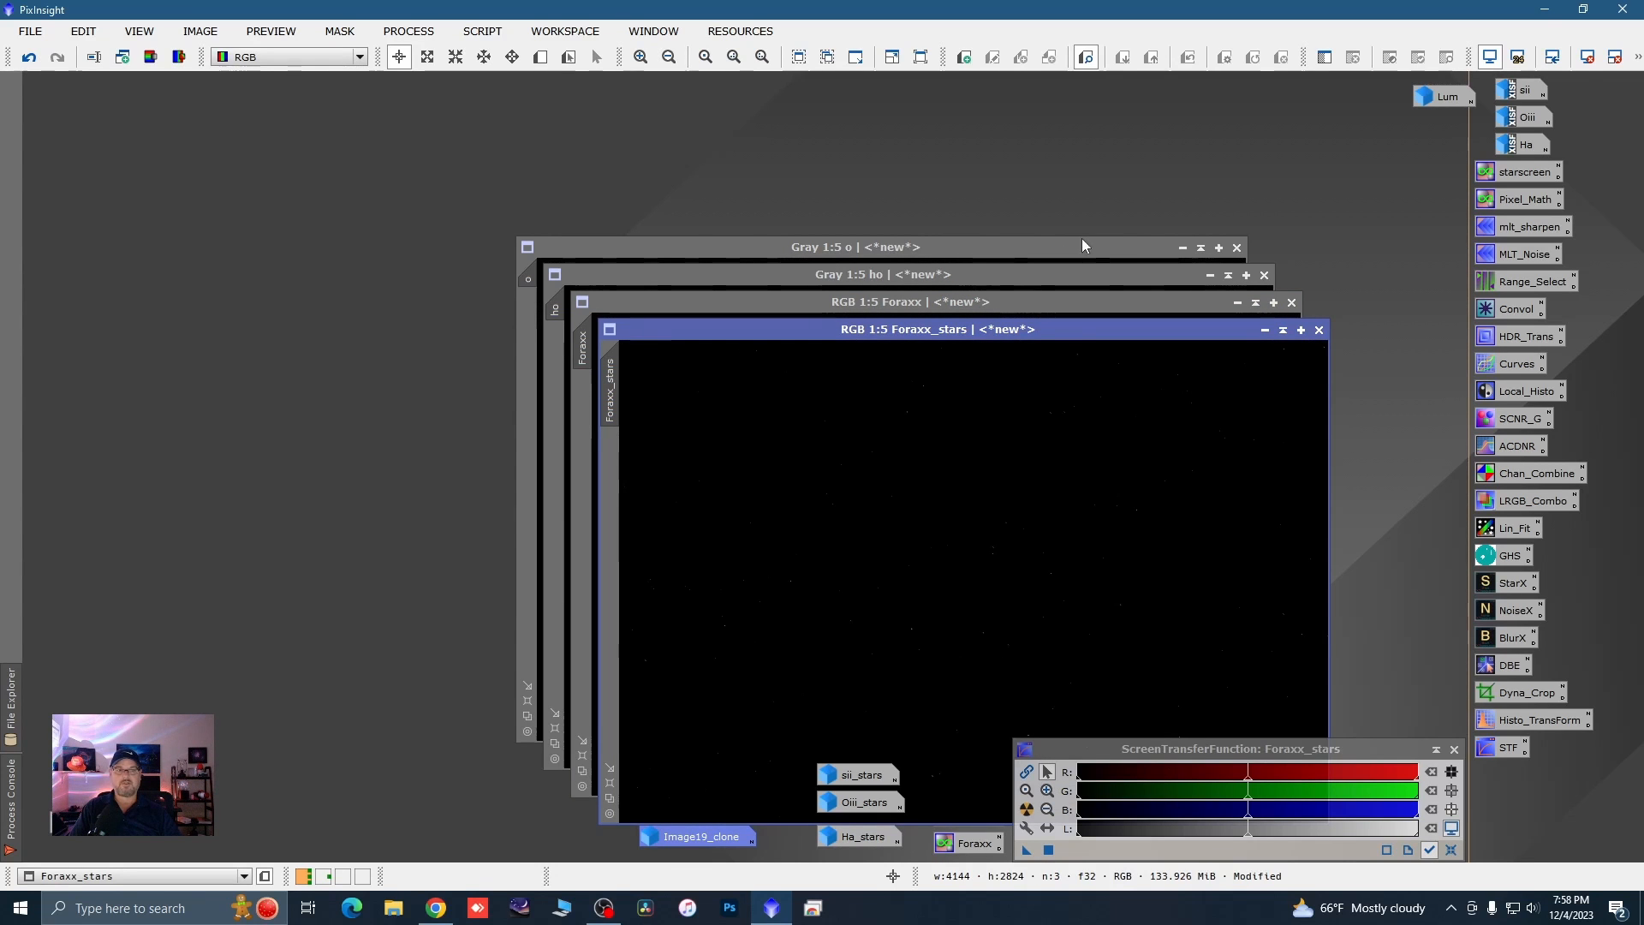
- Minimize Foraxx_stars and close the unneeded Foraxx, ho and o images without saving them
{"action": "left_click", "coordinate": [1264, 330]}
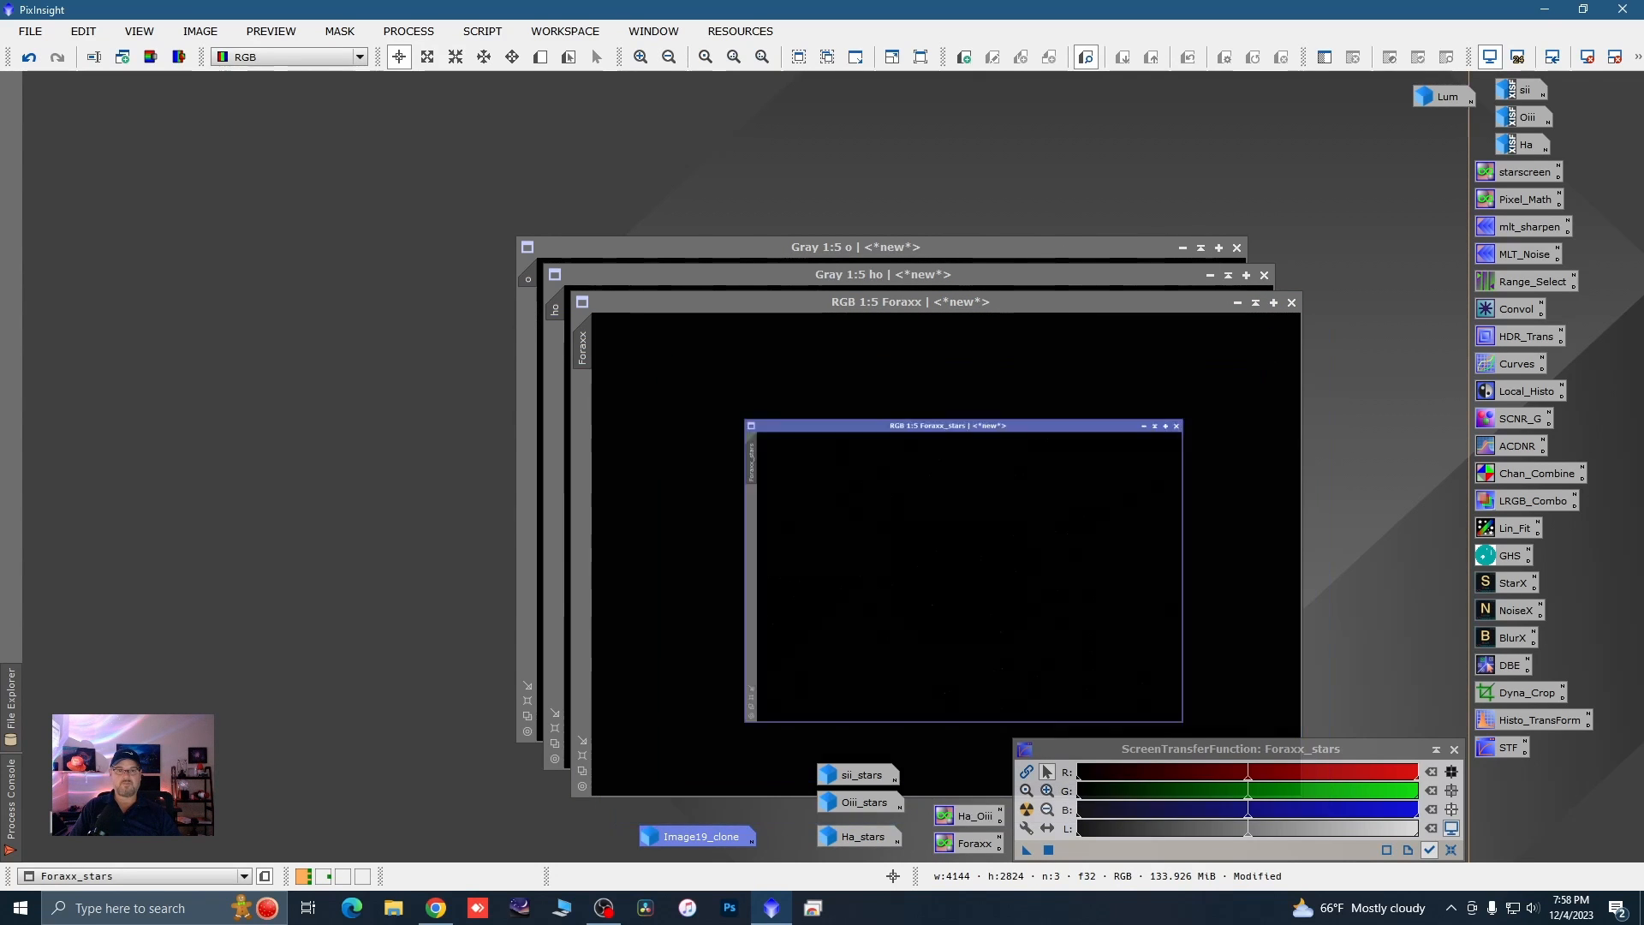
{"action": "left_click_drag", "start_coordinate": [1019, 579], "coordinate": [1226, 716]}
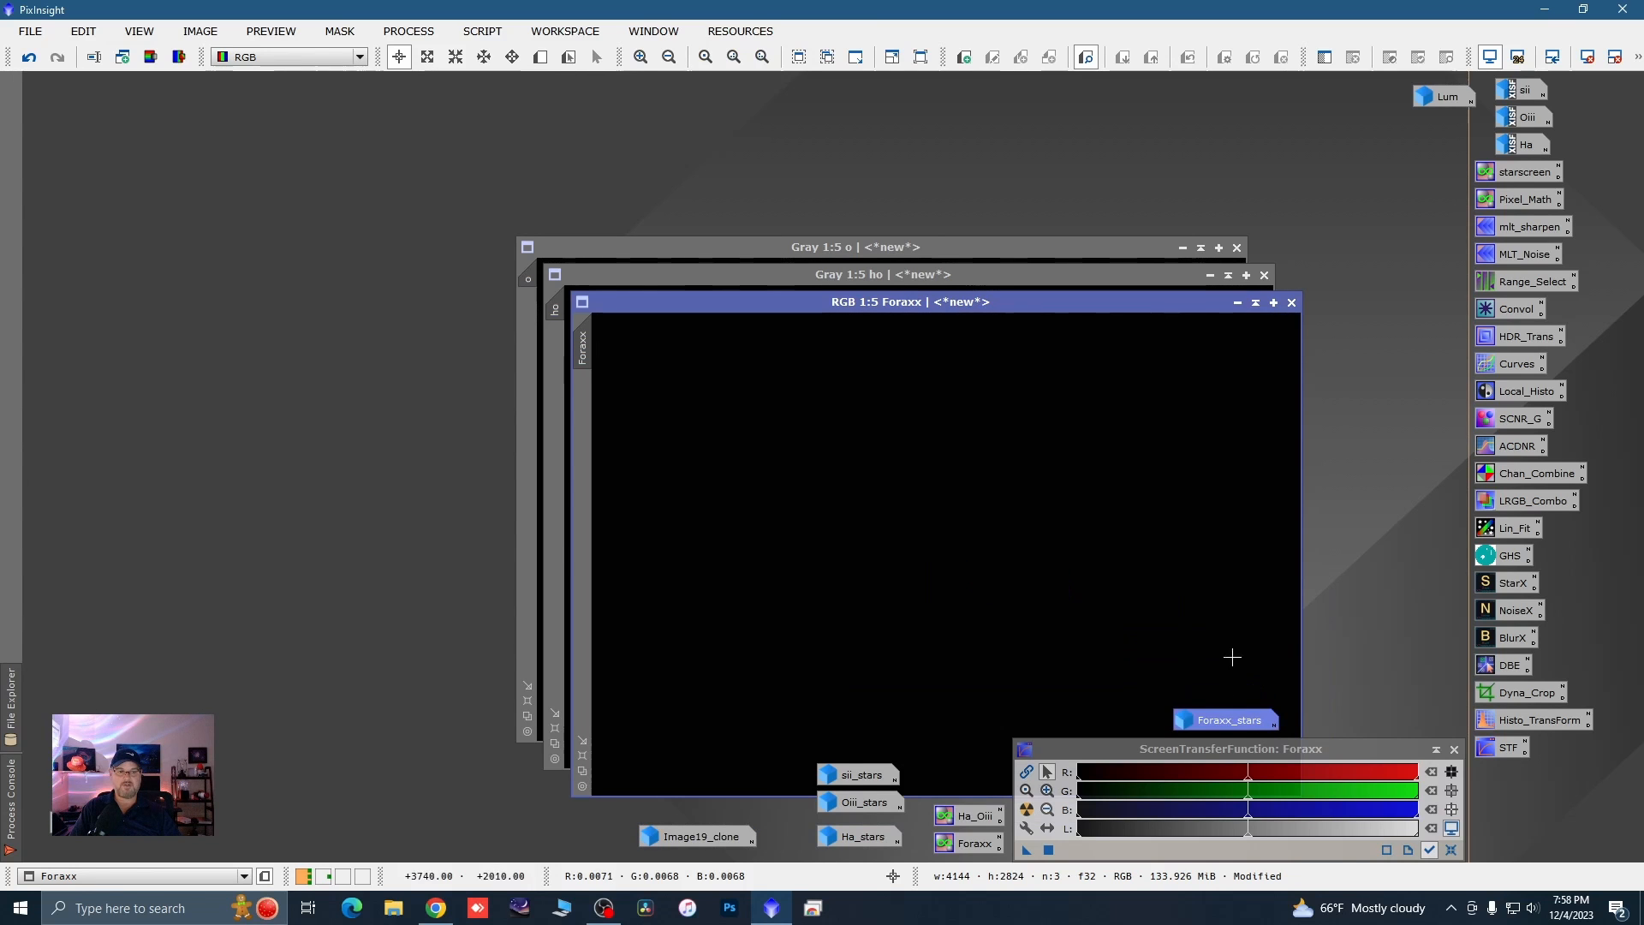
{"action": "left_click", "coordinate": [1293, 303]}
{"action": "left_click", "coordinate": [792, 499]}
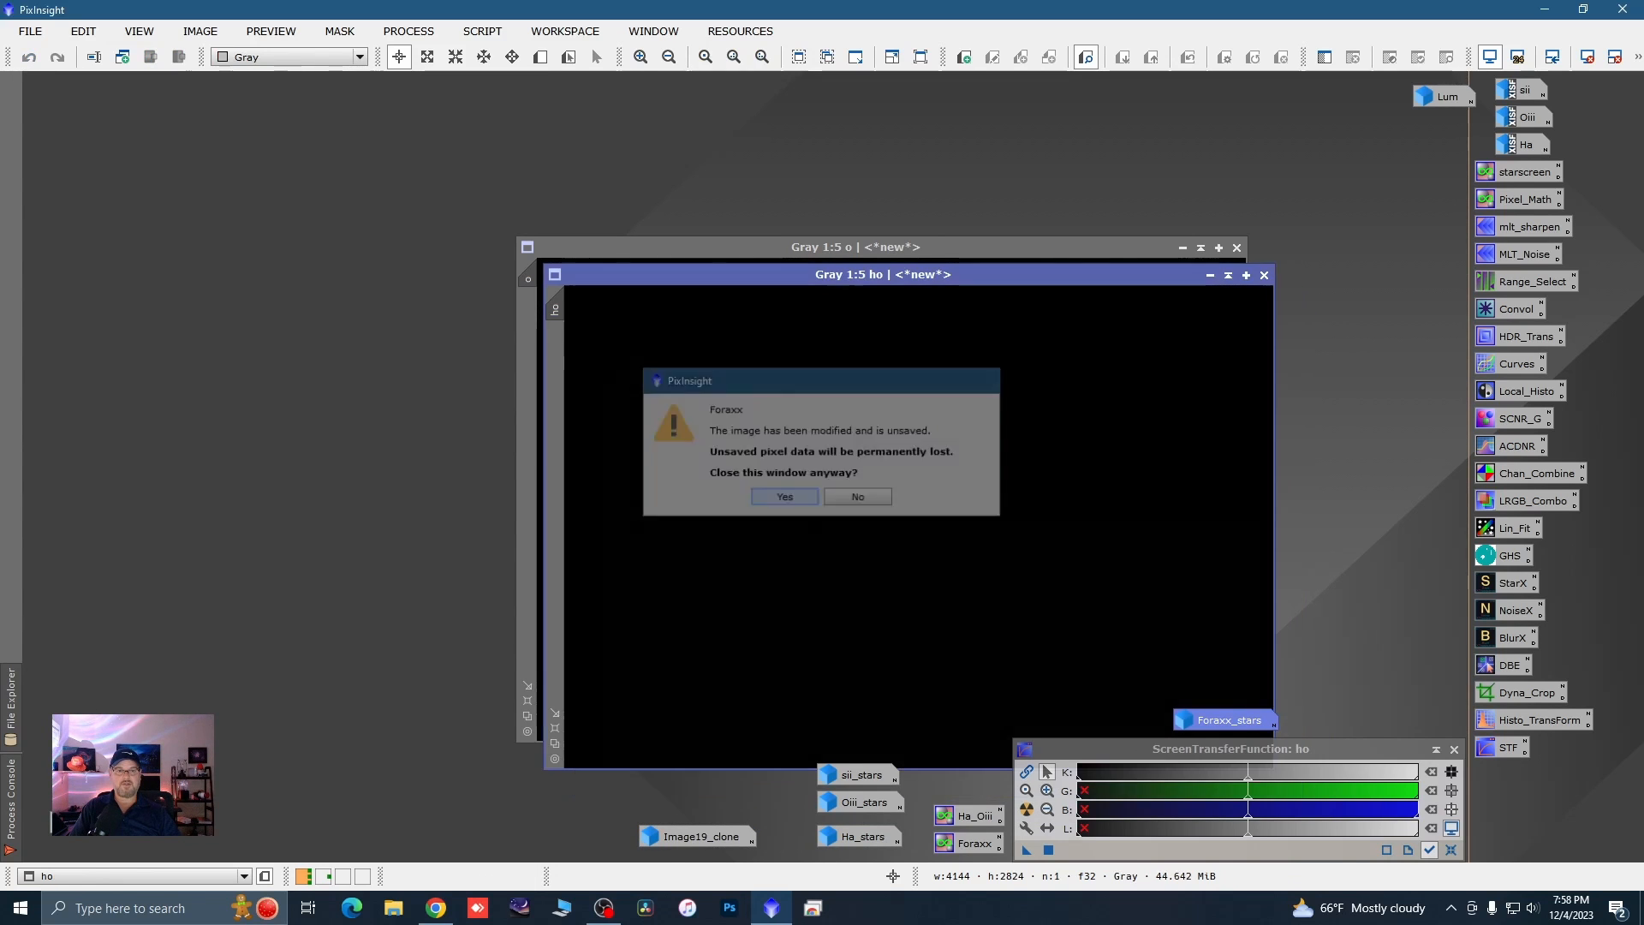
{"action": "left_click", "coordinate": [1264, 276]}
{"action": "left_click", "coordinate": [1237, 248]}
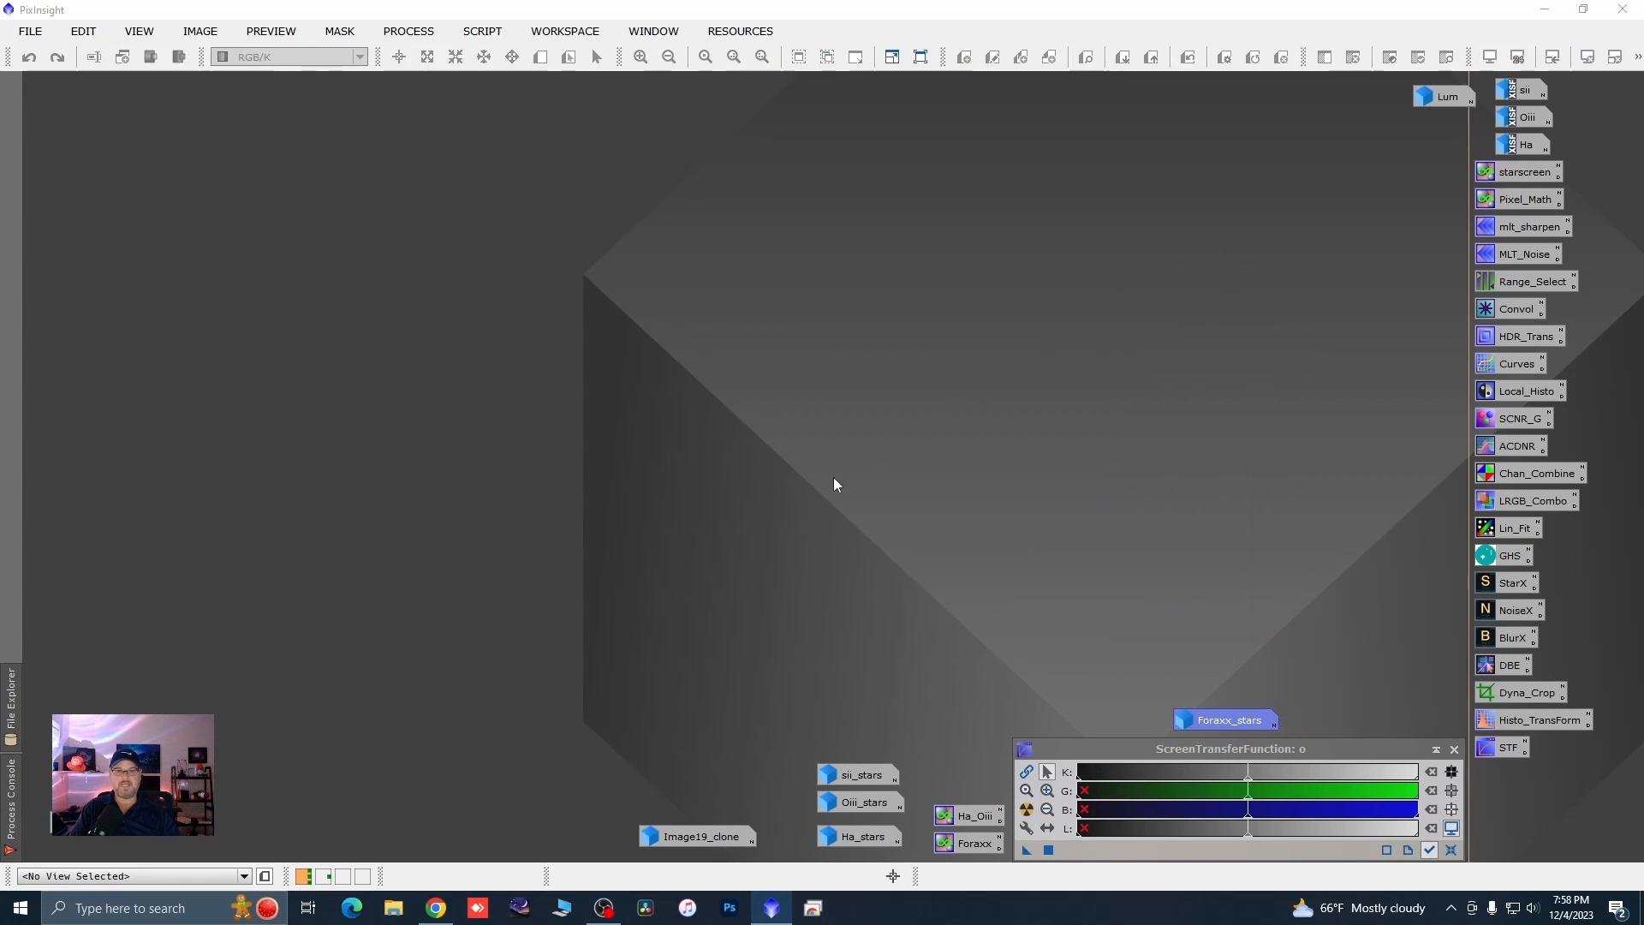
- Restore the Foraxx_stars image, reposition its window in the free workspace area and enlarge it slightly
{"action": "double_click", "coordinate": [1223, 723]}
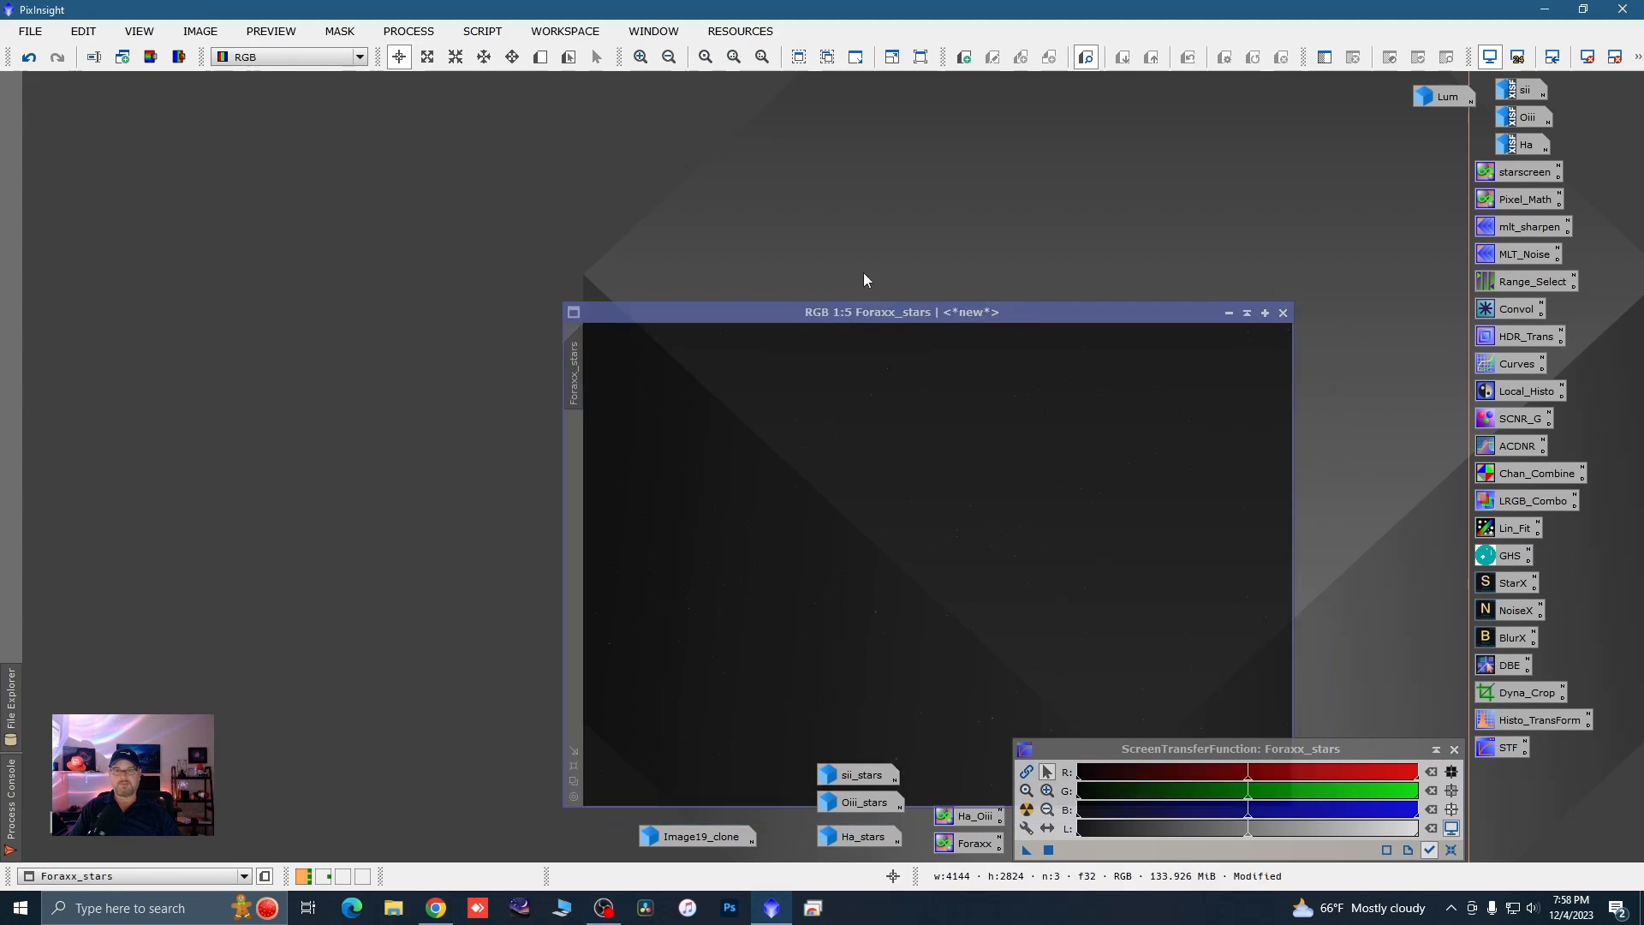
{"action": "left_click_drag", "start_coordinate": [943, 313], "coordinate": [425, 113]}
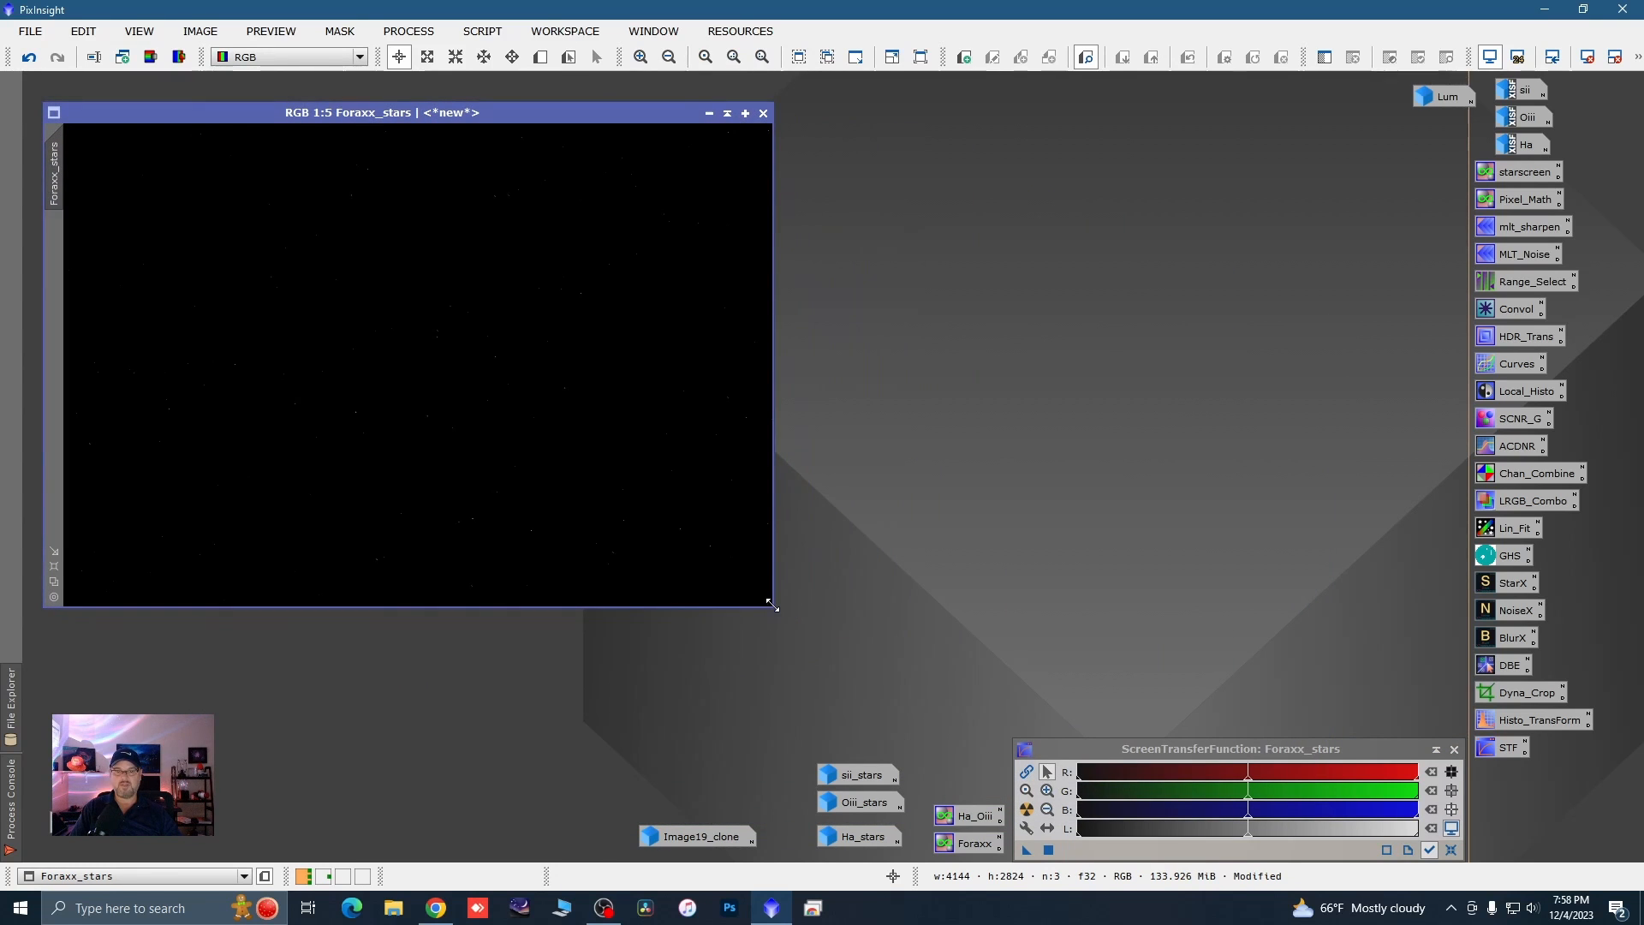
{"action": "left_click_drag", "start_coordinate": [772, 605], "coordinate": [795, 674]}
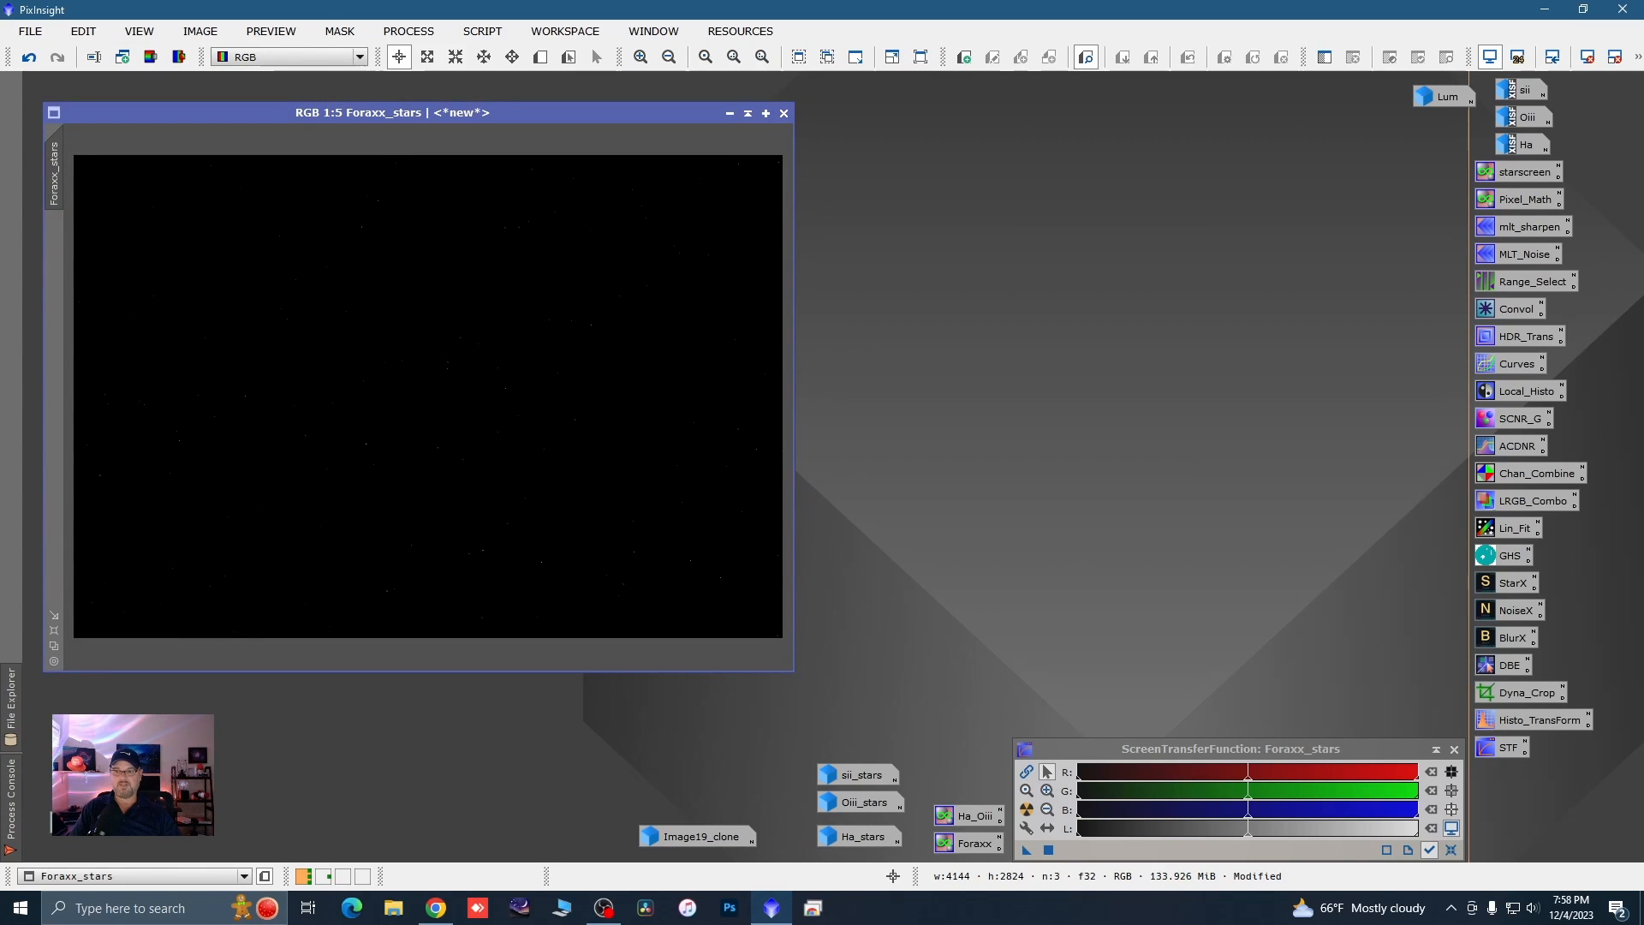
- Reopen the starless image to examine its core, rim and dark clouds up close and zoomed out, then minimize it
{"action": "double_click", "coordinate": [98, 763]}
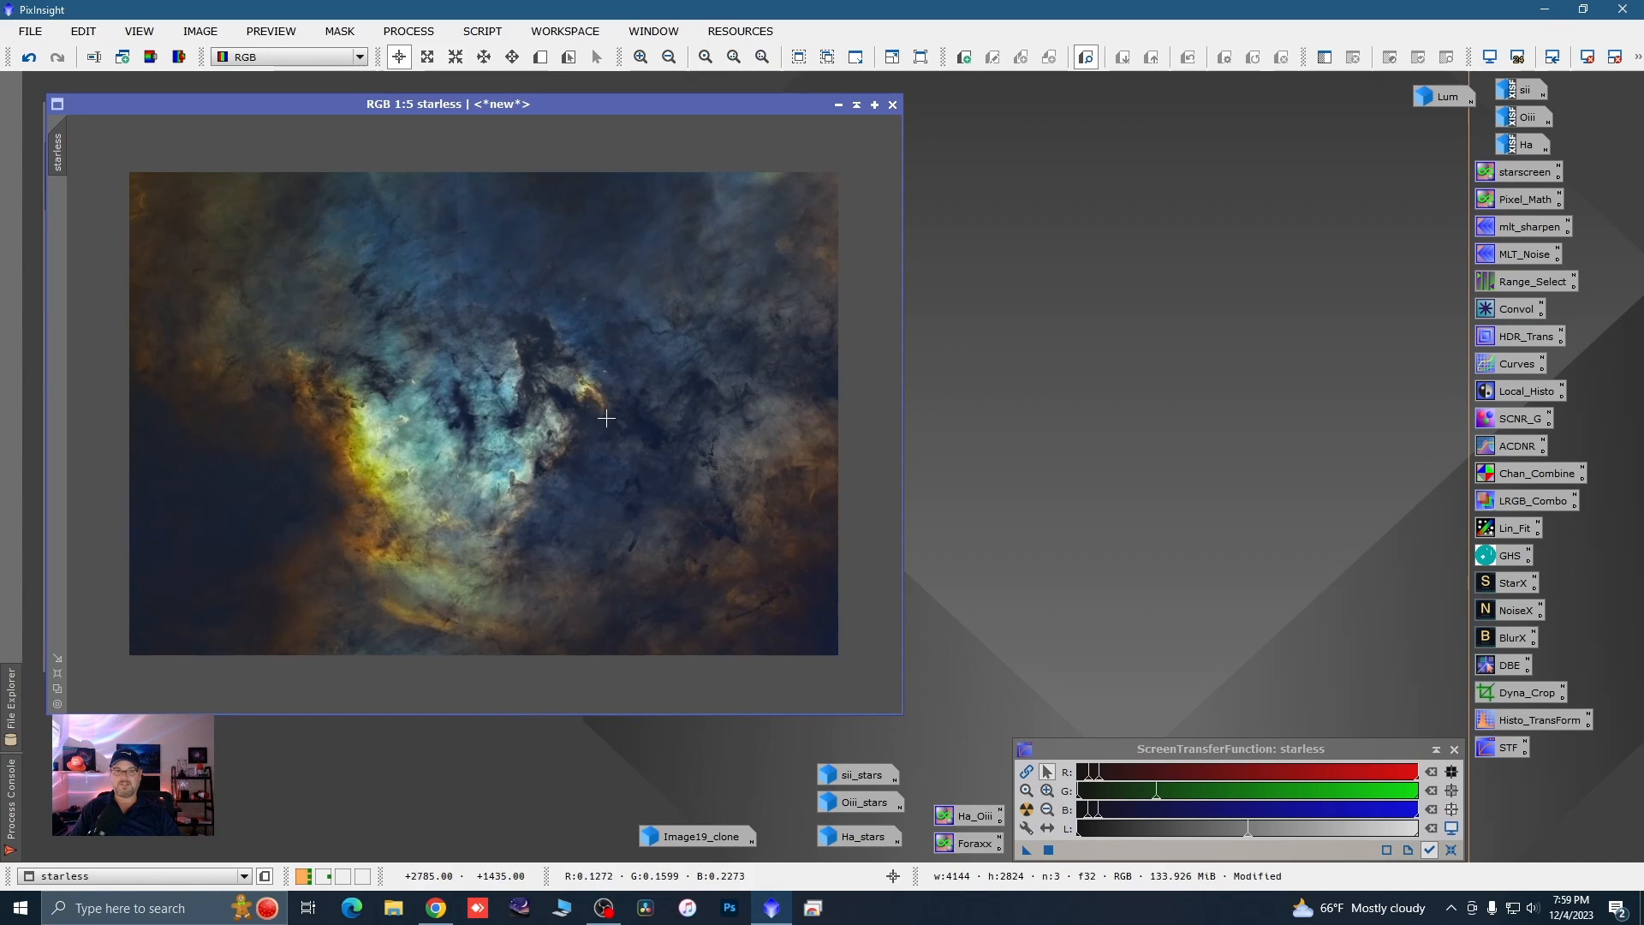
{"action": "scroll", "coordinate": [701, 491], "scroll_direction": "up", "scroll_amount": 2}
{"action": "scroll", "coordinate": [740, 438], "scroll_direction": "up", "scroll_amount": 1}
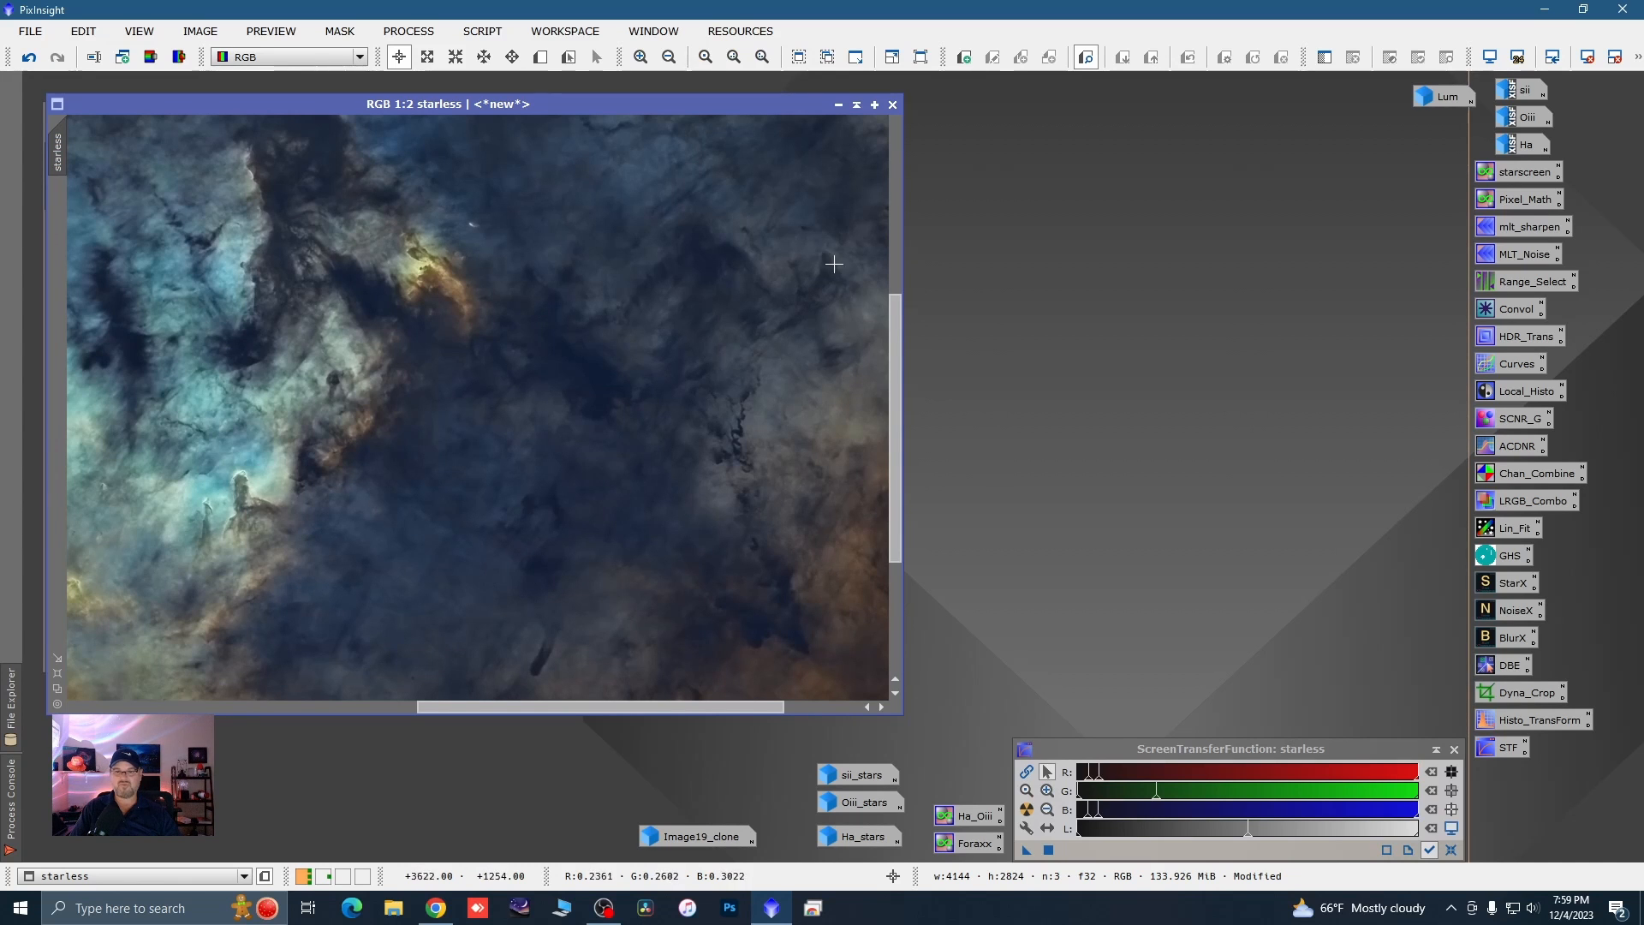
{"action": "scroll", "coordinate": [856, 321], "scroll_direction": "down", "scroll_amount": 1}
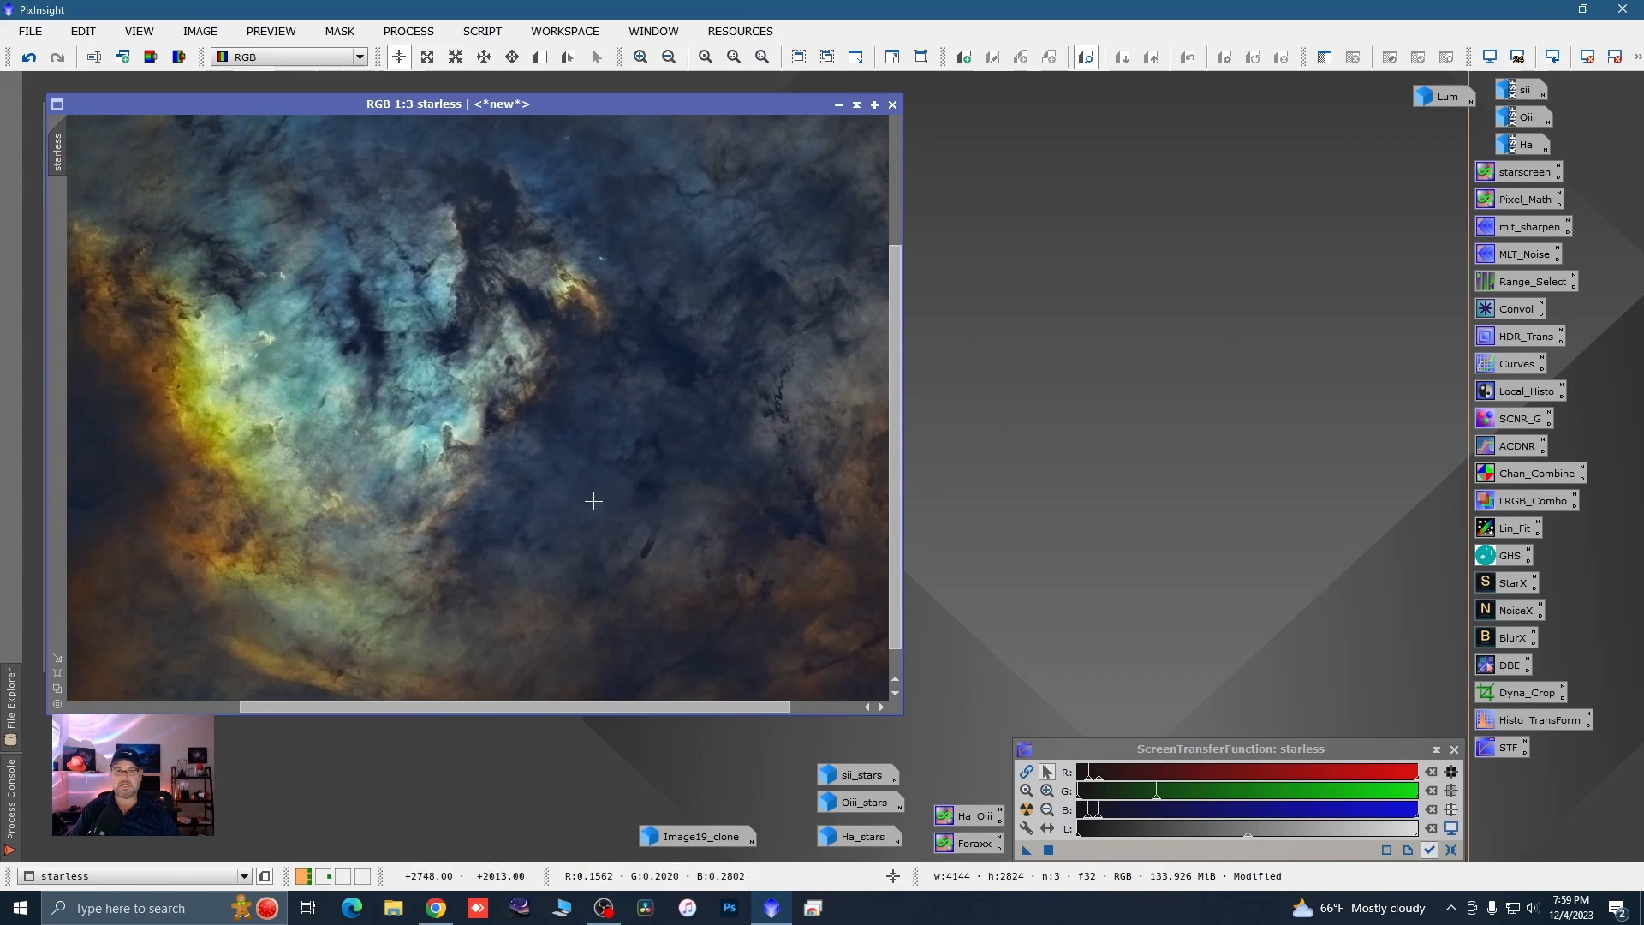
{"action": "scroll", "coordinate": [576, 588], "scroll_direction": "down", "scroll_amount": 1}
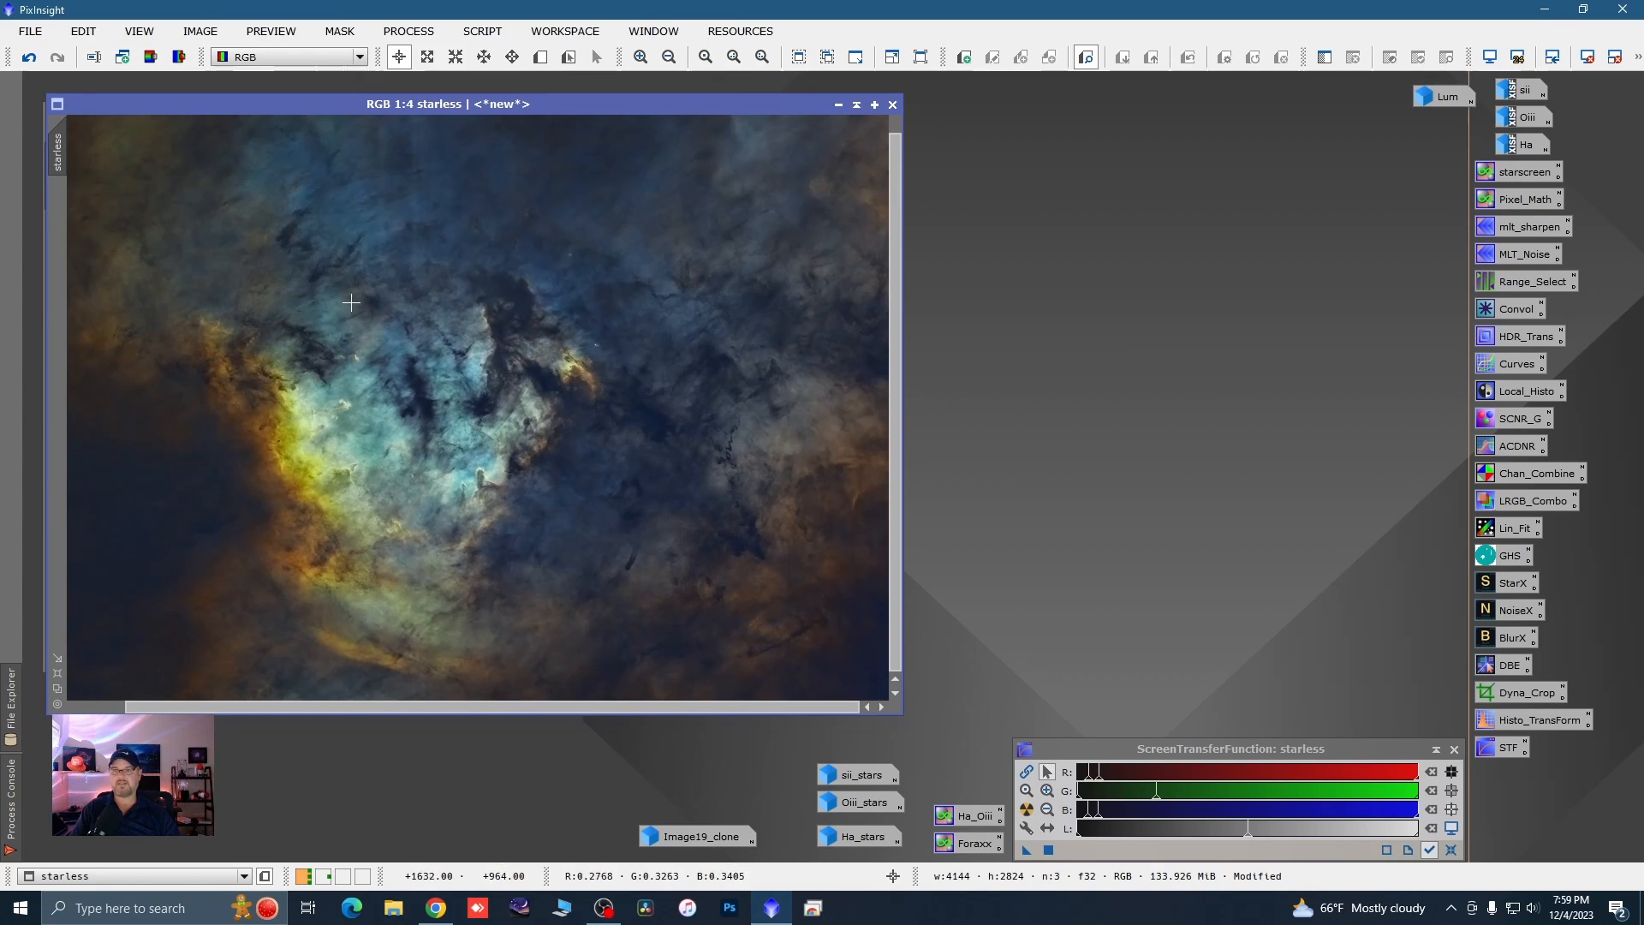
{"action": "scroll", "coordinate": [574, 457], "scroll_direction": "down", "scroll_amount": 1}
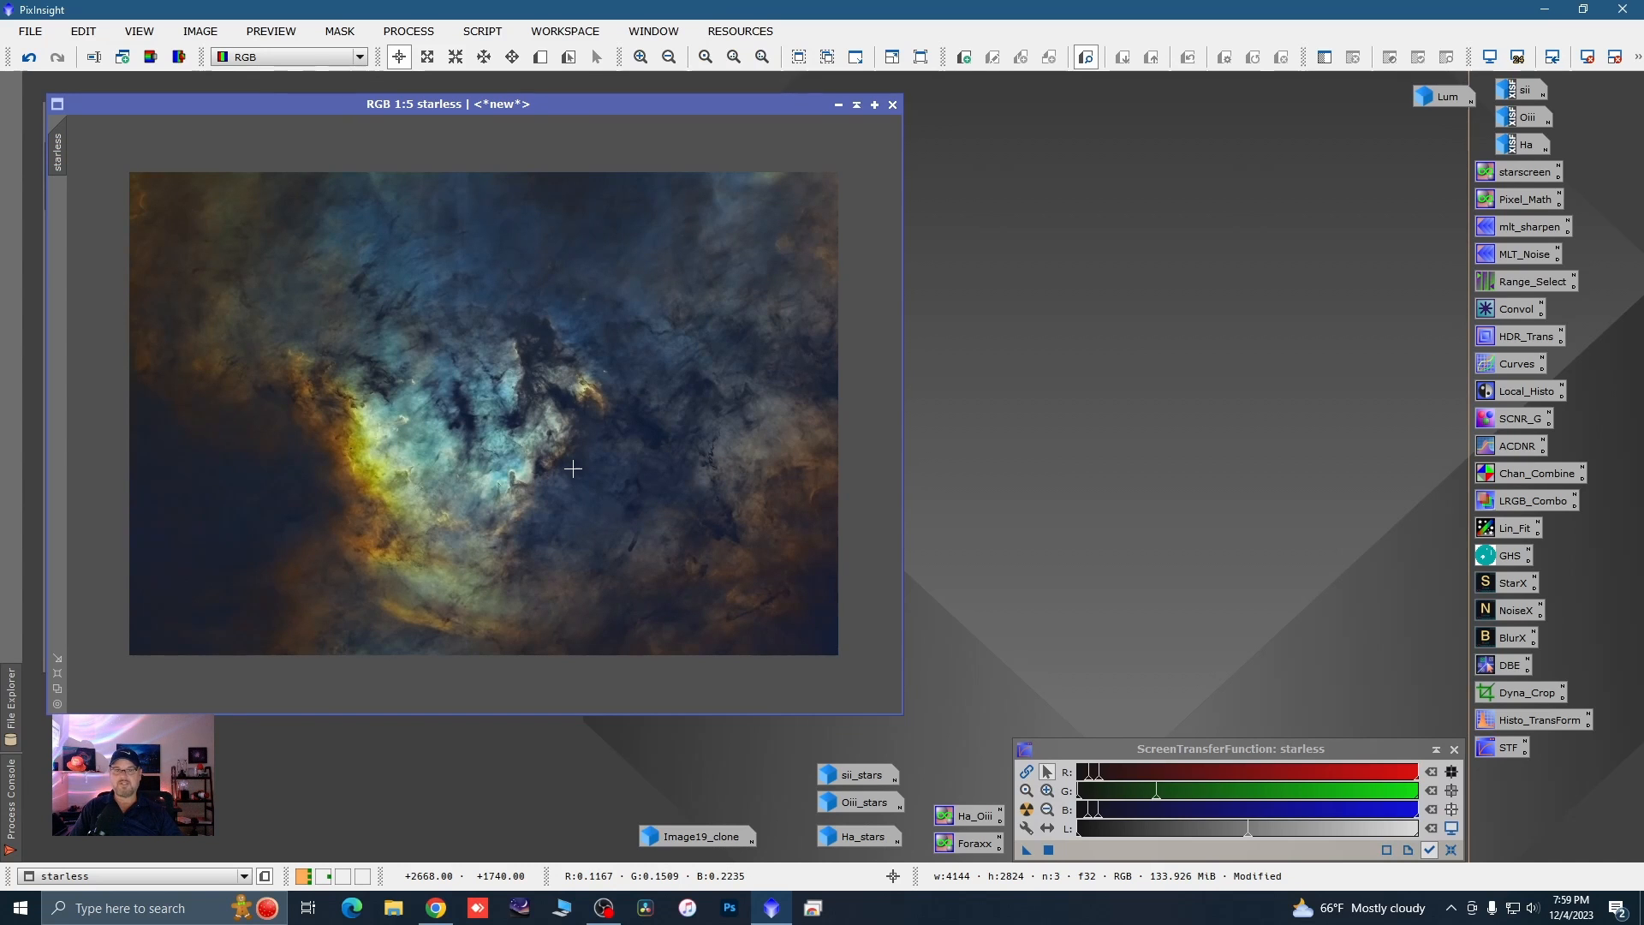
{"action": "scroll", "coordinate": [511, 449], "scroll_direction": "up", "scroll_amount": 1}
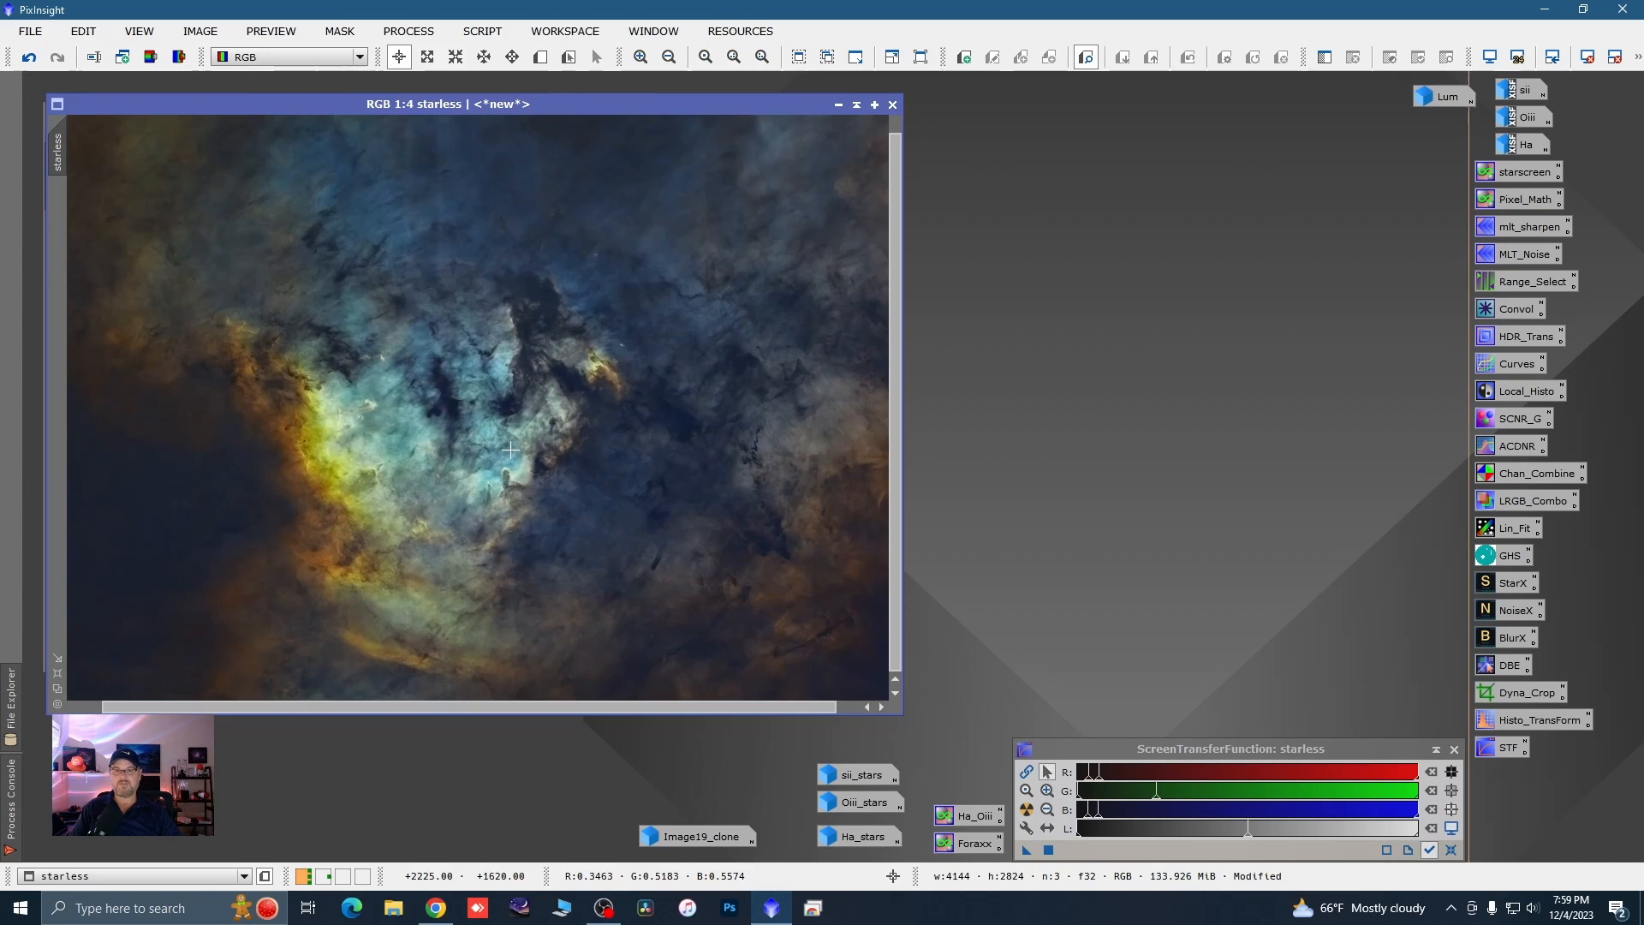
{"action": "scroll", "coordinate": [317, 442], "scroll_direction": "up", "scroll_amount": 2}
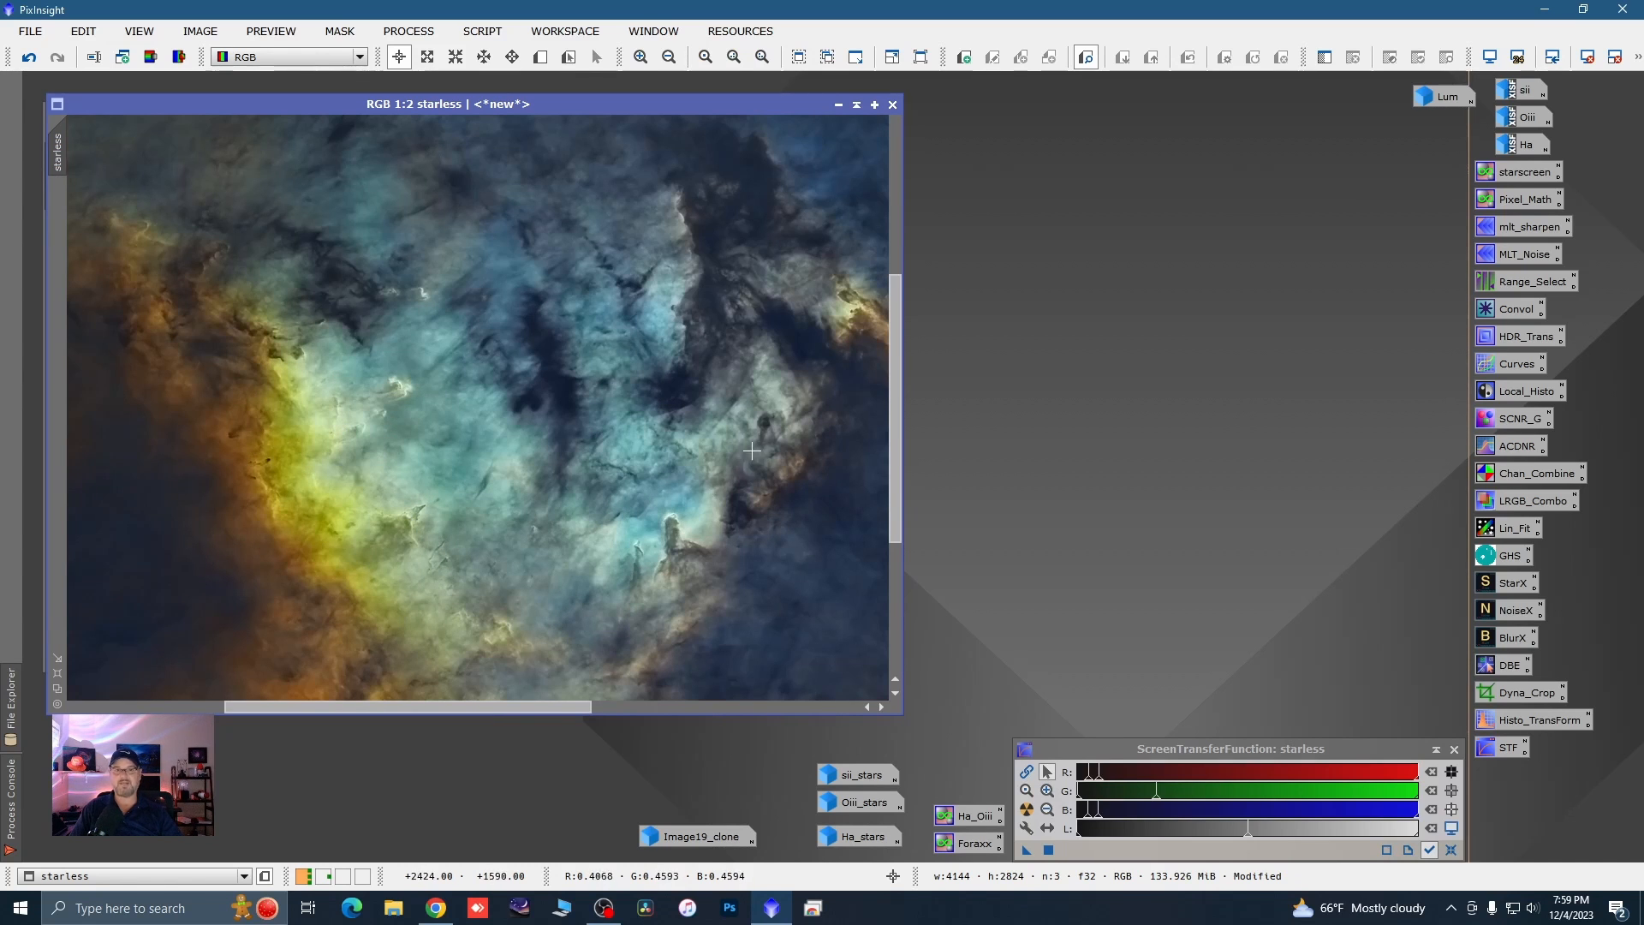
{"action": "scroll", "coordinate": [707, 385], "scroll_direction": "down", "scroll_amount": 2}
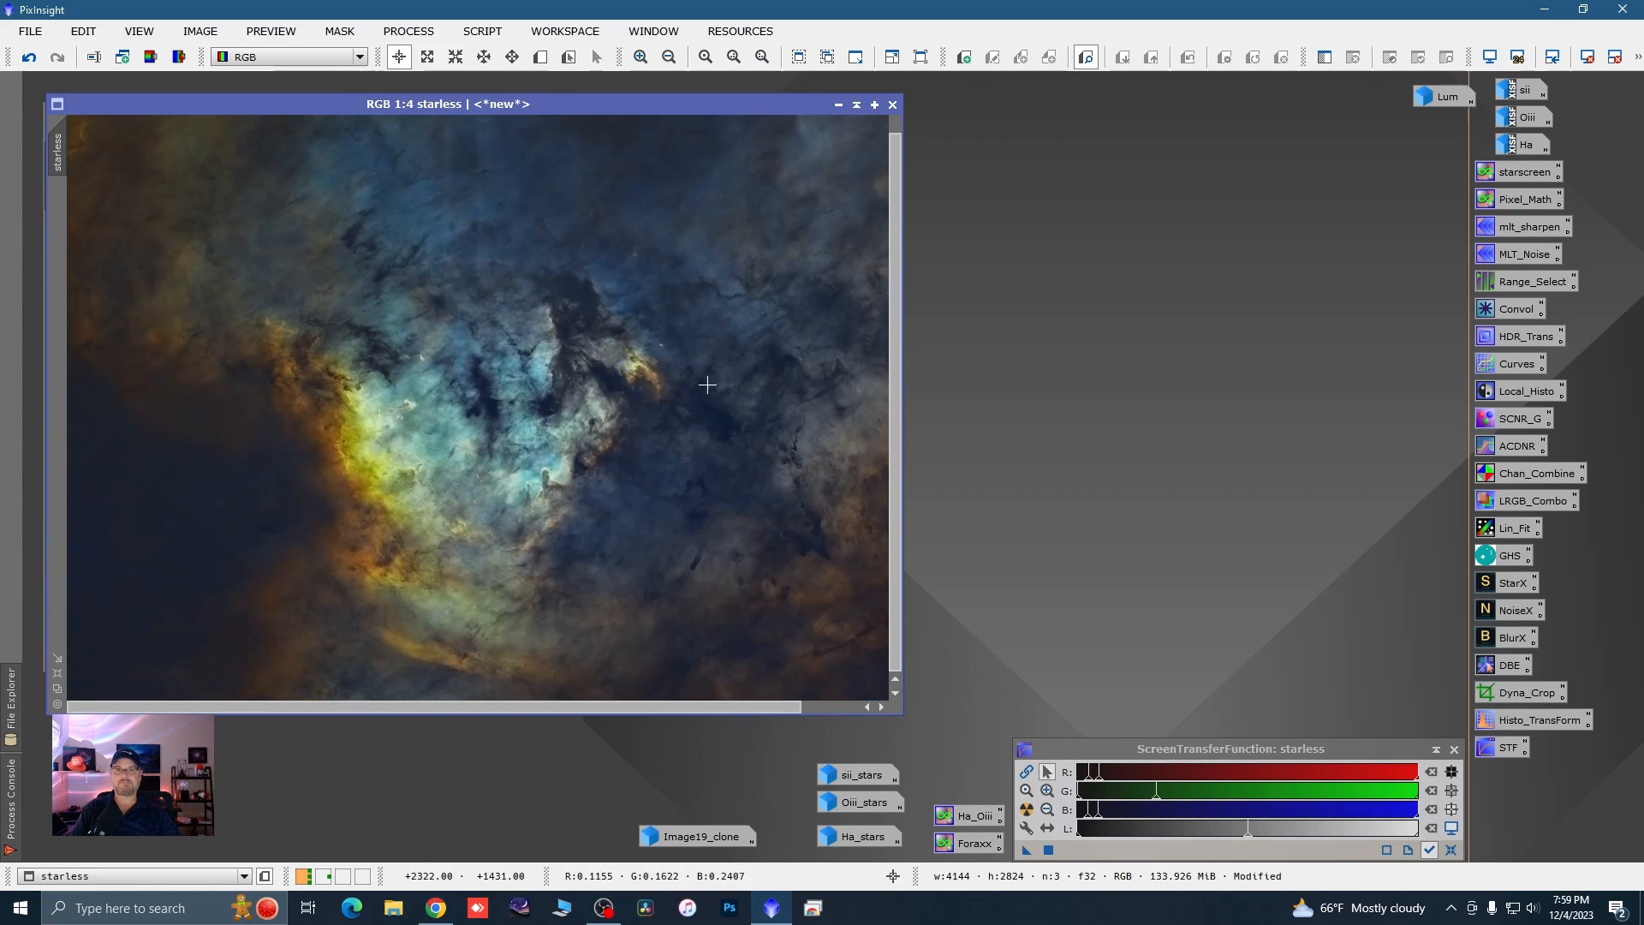
{"action": "left_click", "coordinate": [835, 106]}
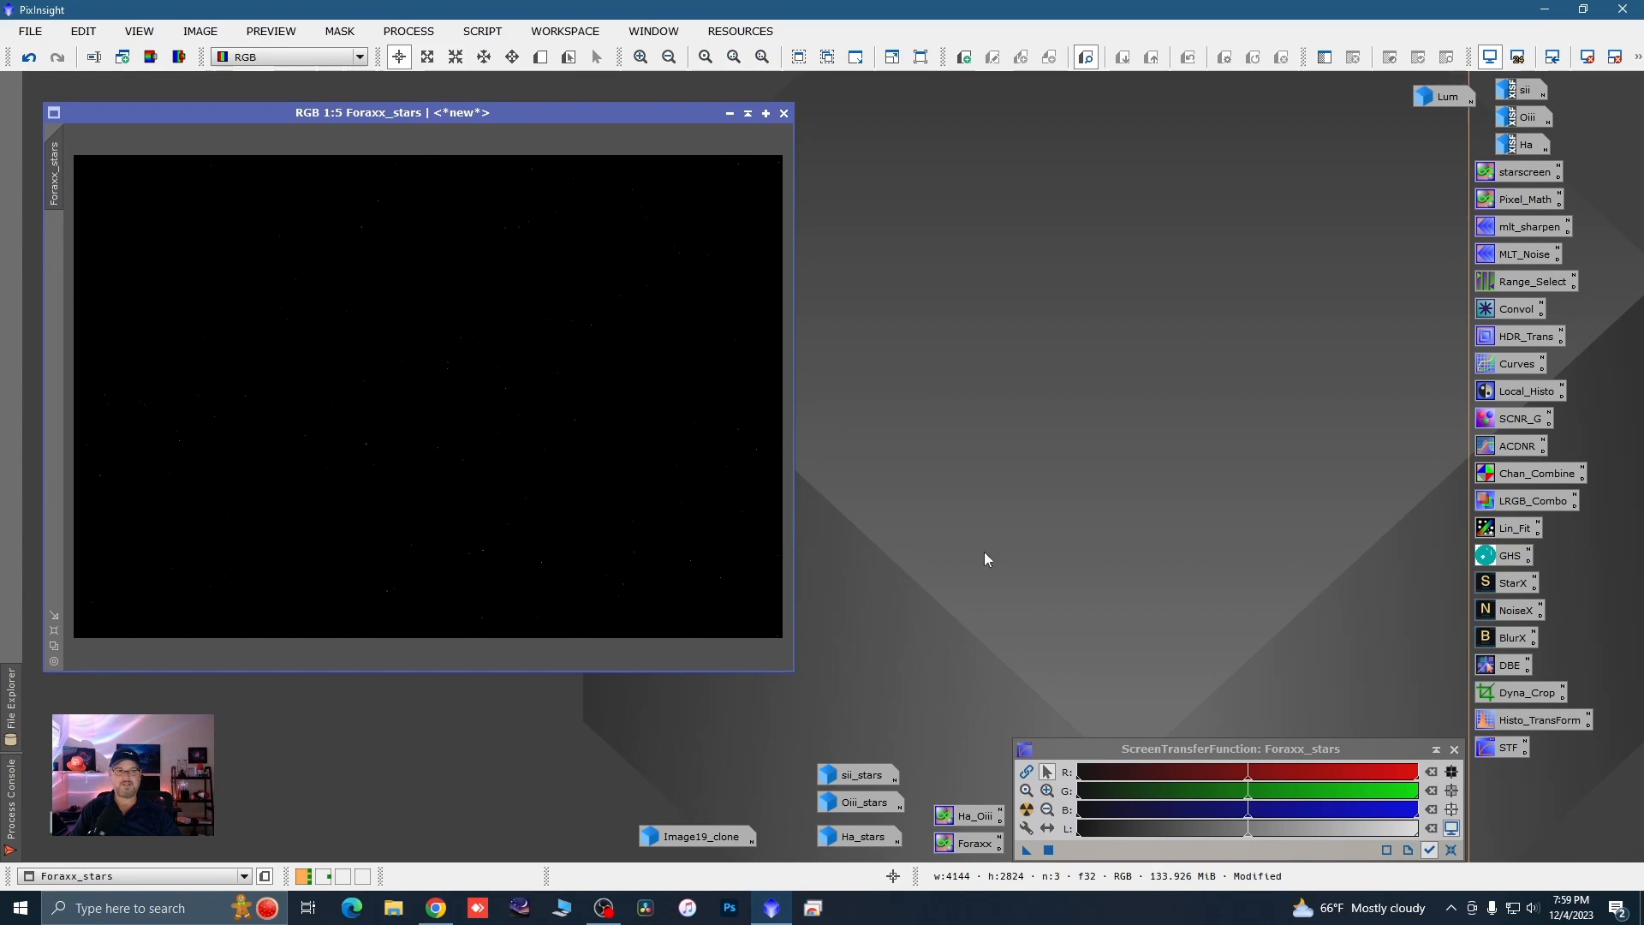
- Stretch Foraxx_stars with GeneralizedHyperbolicStretch, using local intensity 7.110 and stretch factor 4.800 while checking the real-time preview
{"action": "double_click", "coordinate": [1502, 559]}
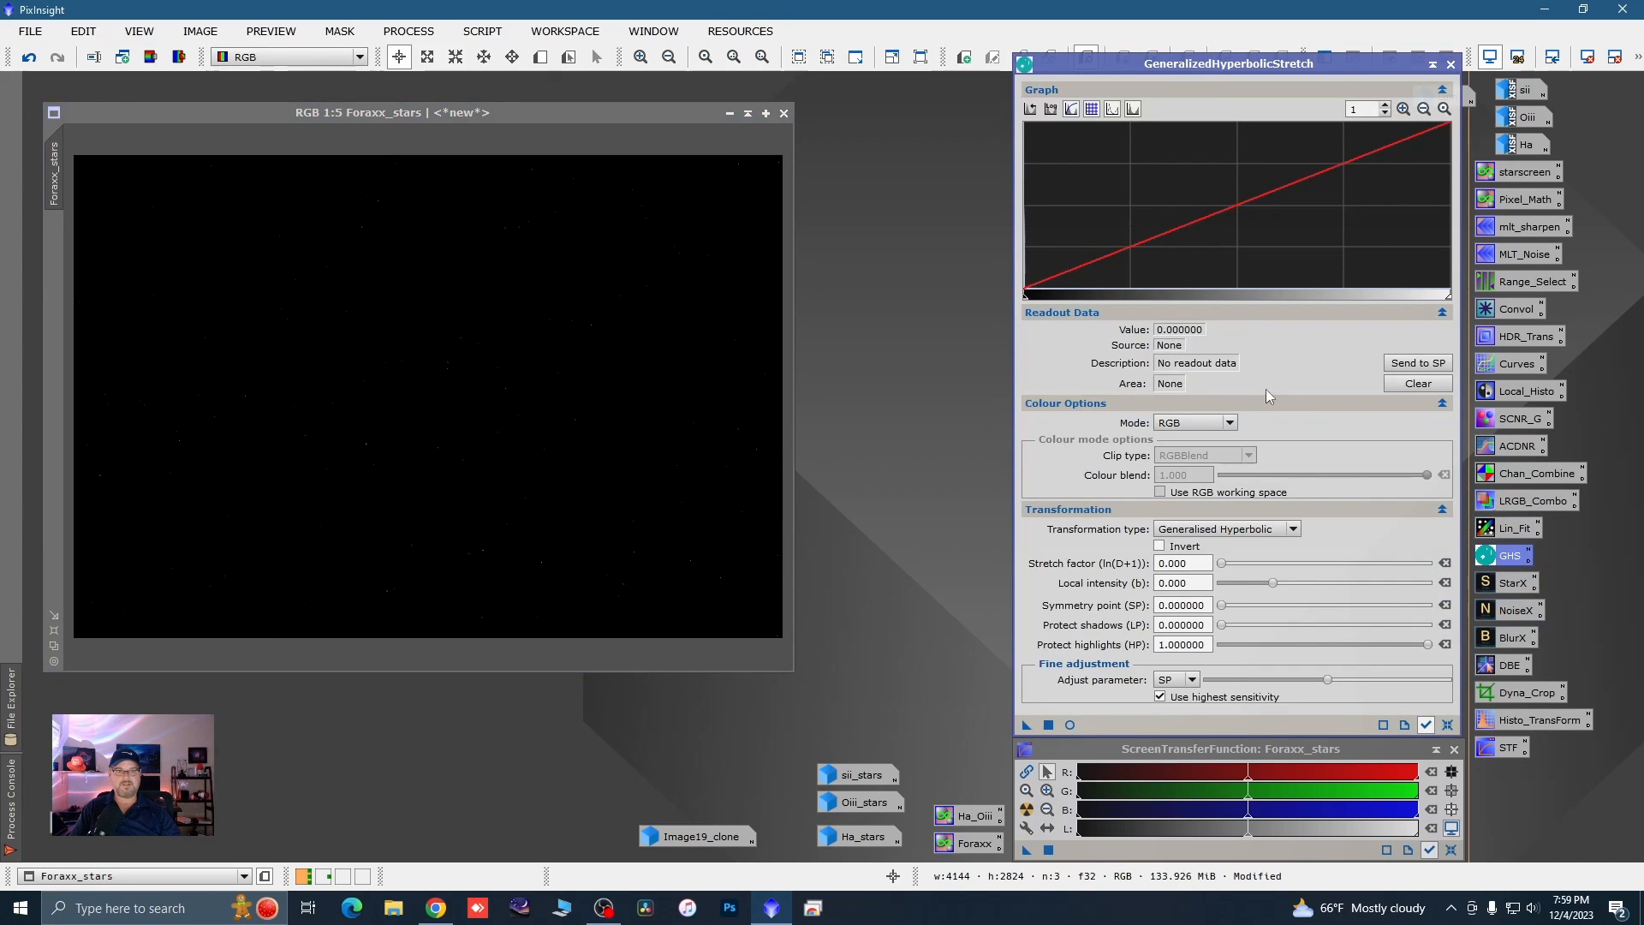
{"action": "left_click_drag", "start_coordinate": [1281, 597], "coordinate": [1348, 591]}
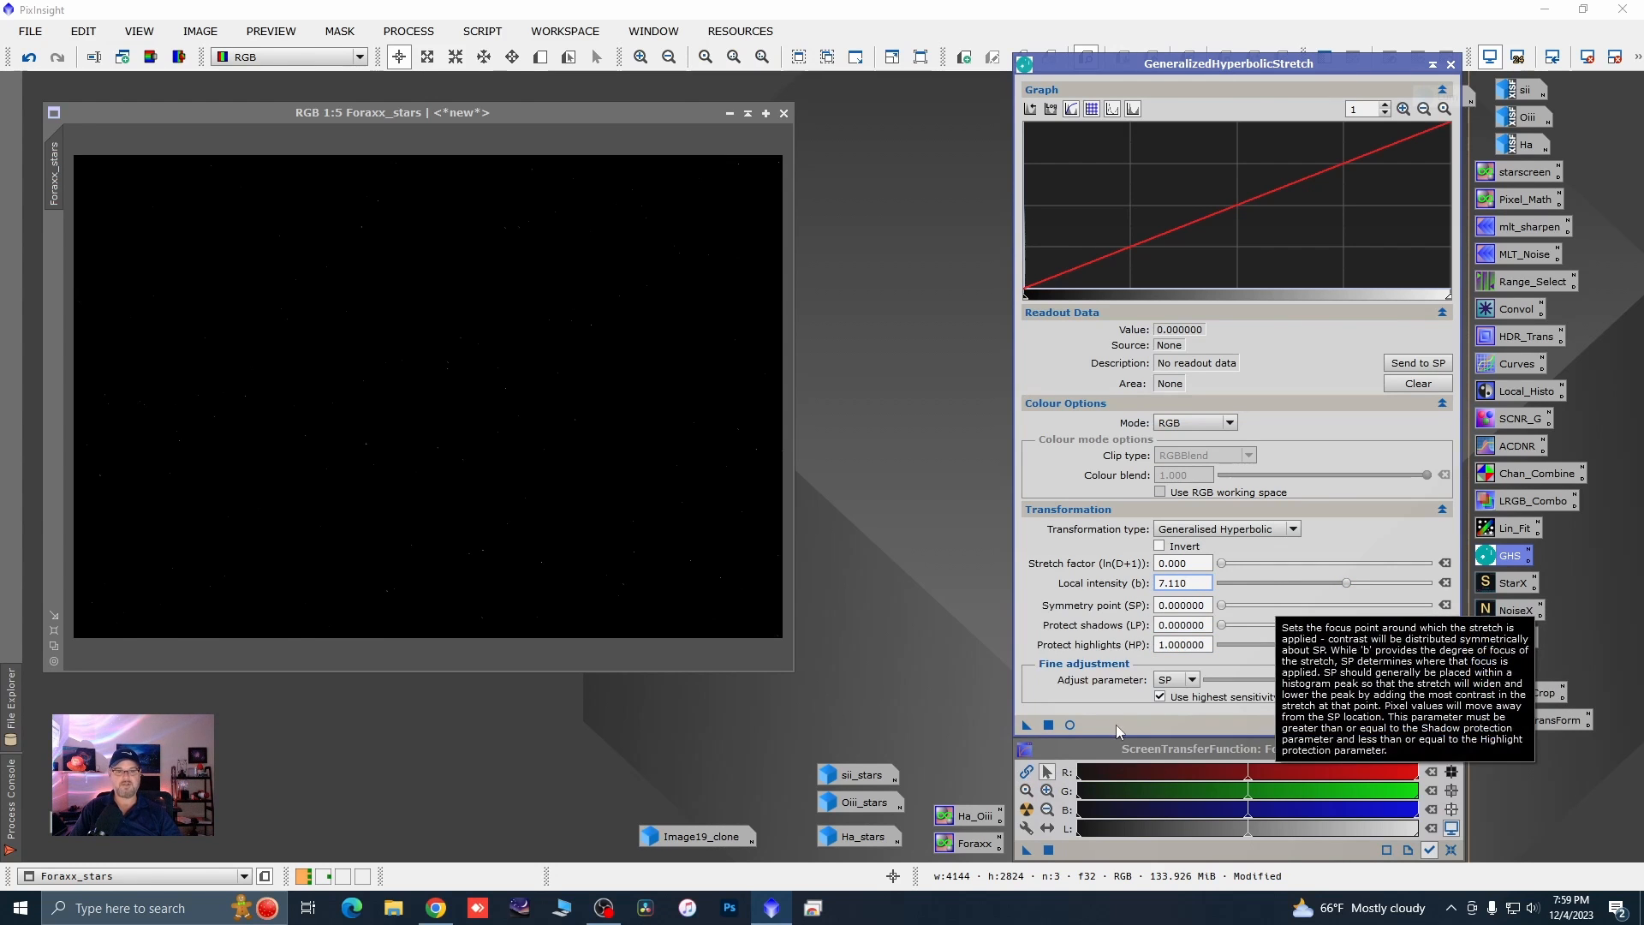
{"action": "left_click", "coordinate": [1071, 726]}
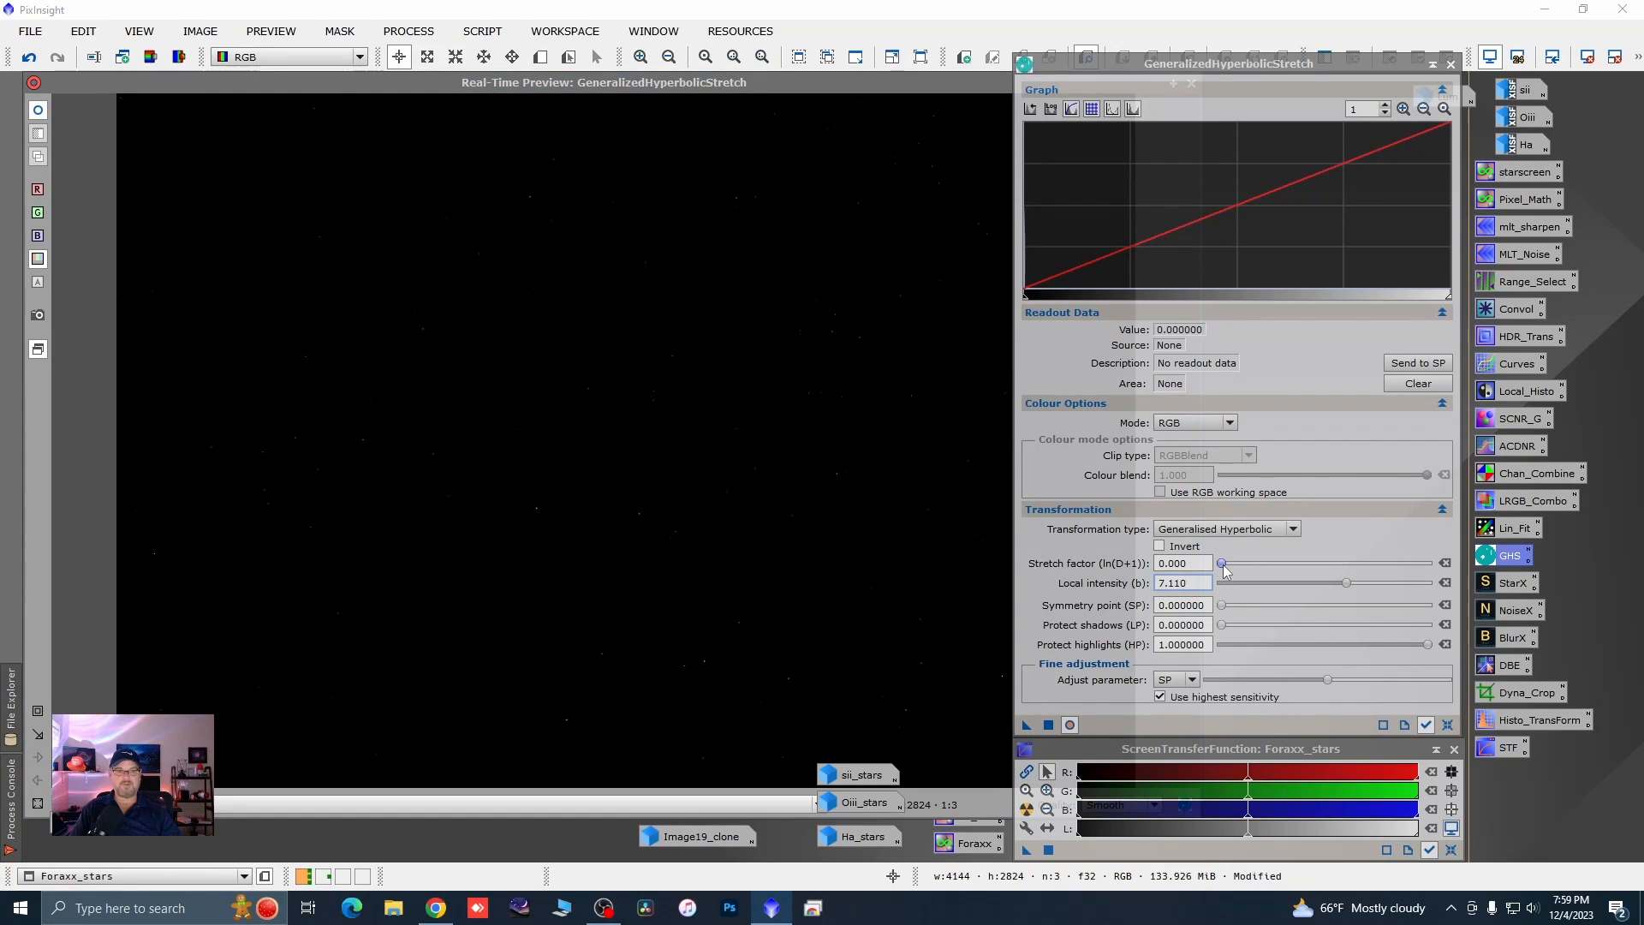
{"action": "left_click_drag", "start_coordinate": [1224, 564], "coordinate": [1283, 564]}
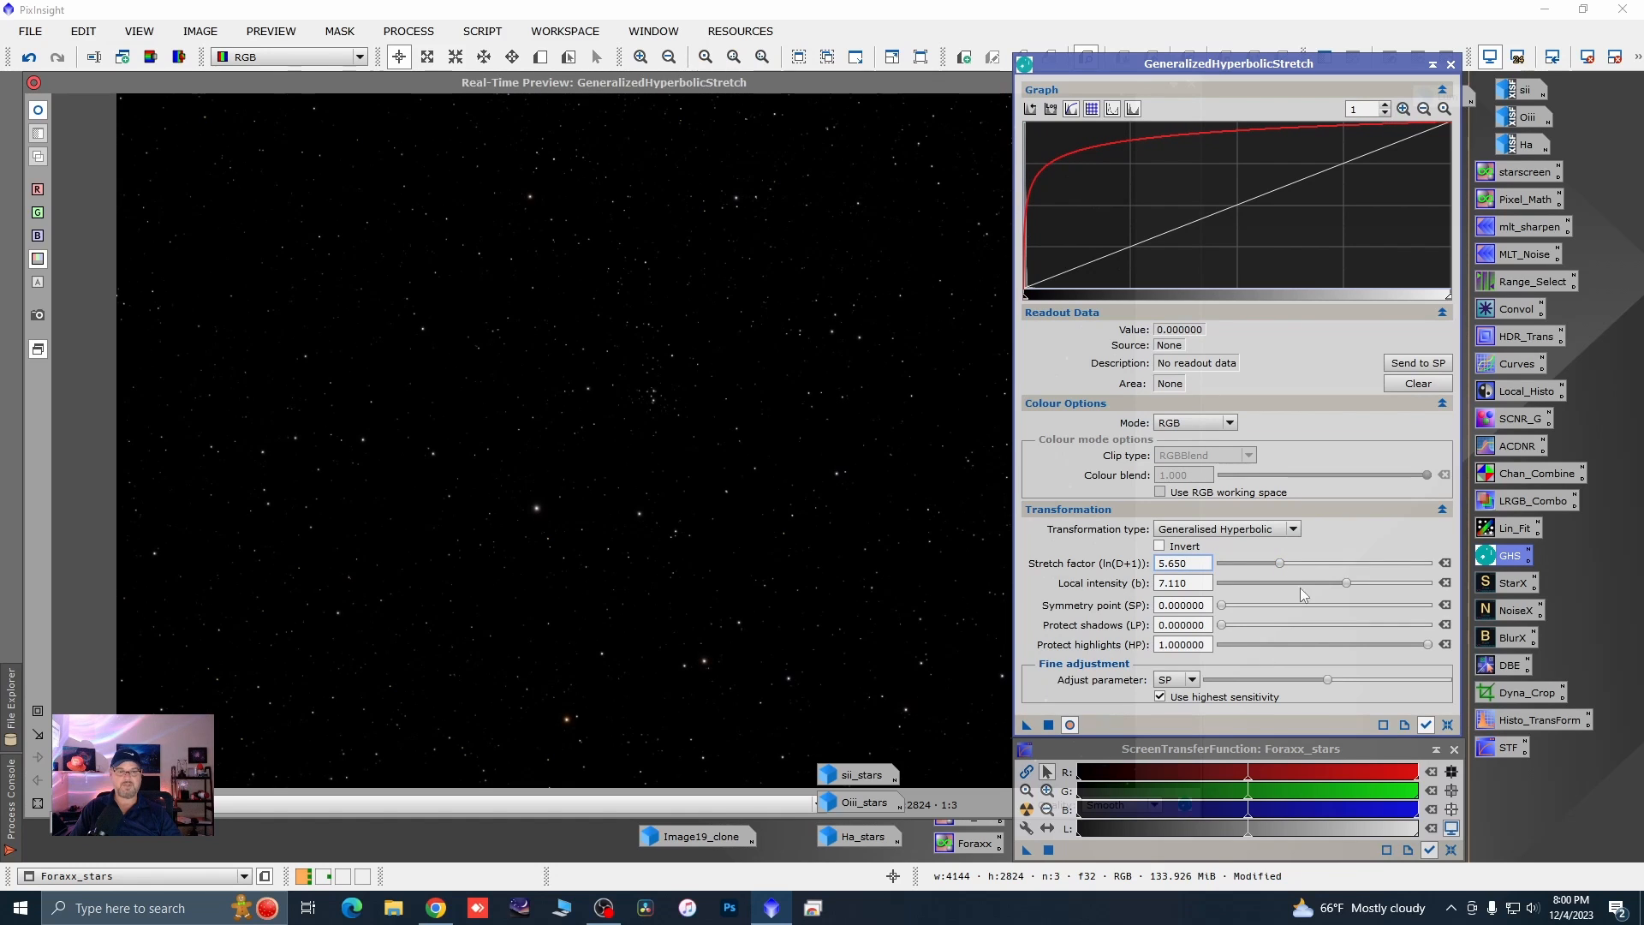
{"action": "left_click_drag", "start_coordinate": [1281, 566], "coordinate": [1274, 566]}
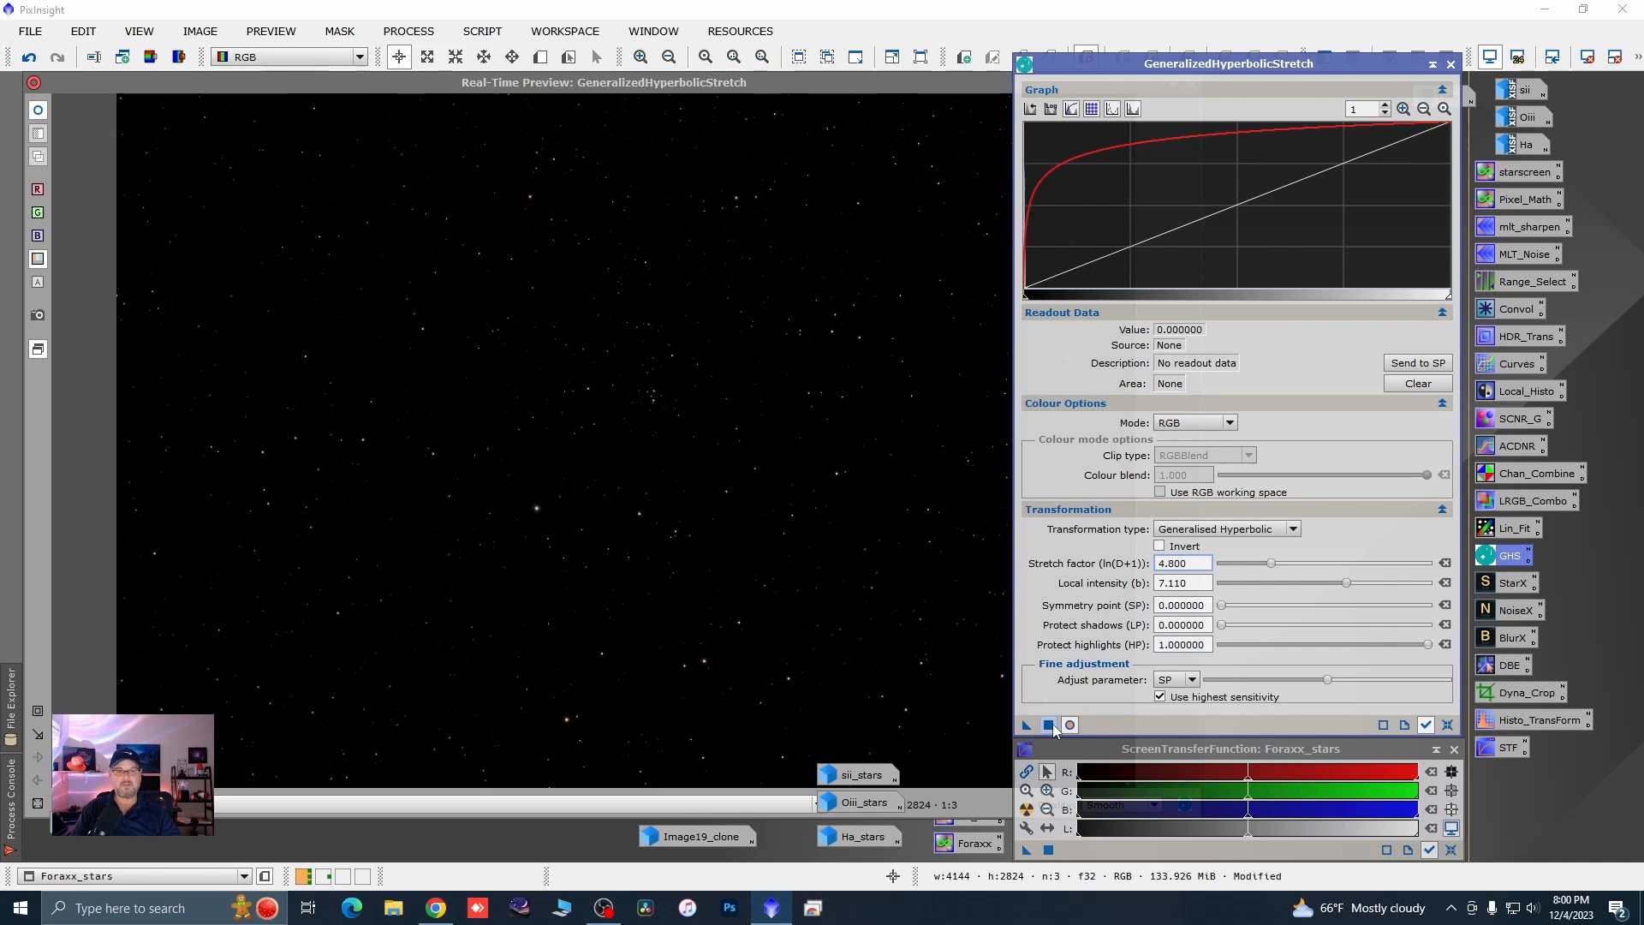
{"action": "left_click", "coordinate": [1049, 725]}
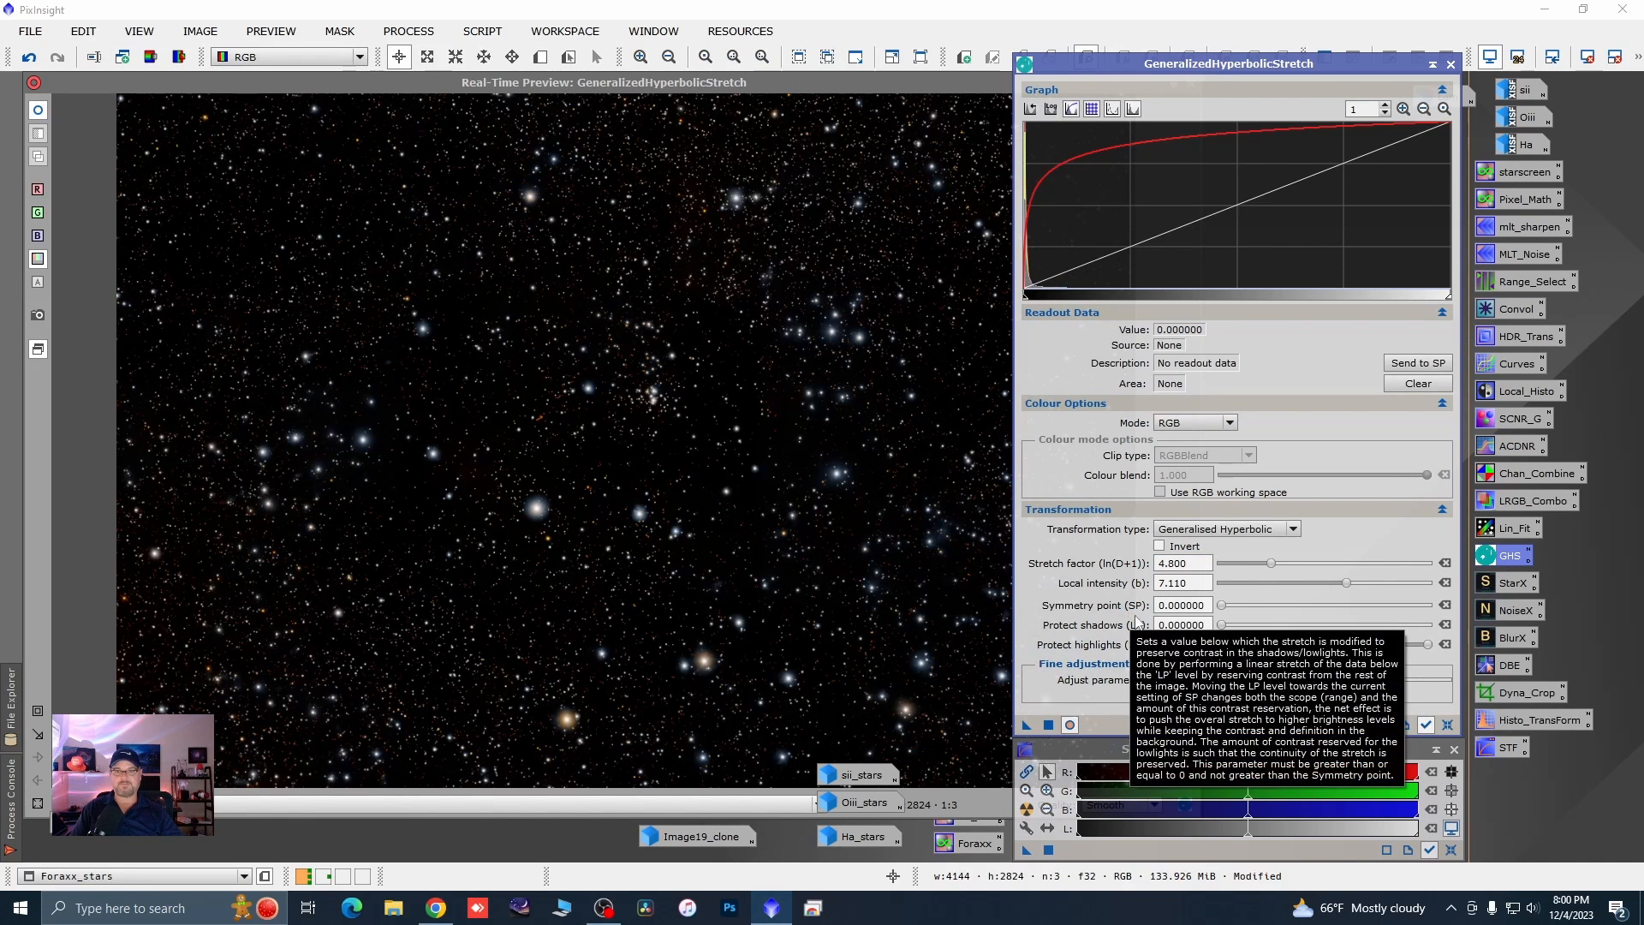
- Reset GeneralizedHyperbolicStretch to its defaults and close it together with the real-time preview
{"action": "left_click", "coordinate": [1448, 727]}
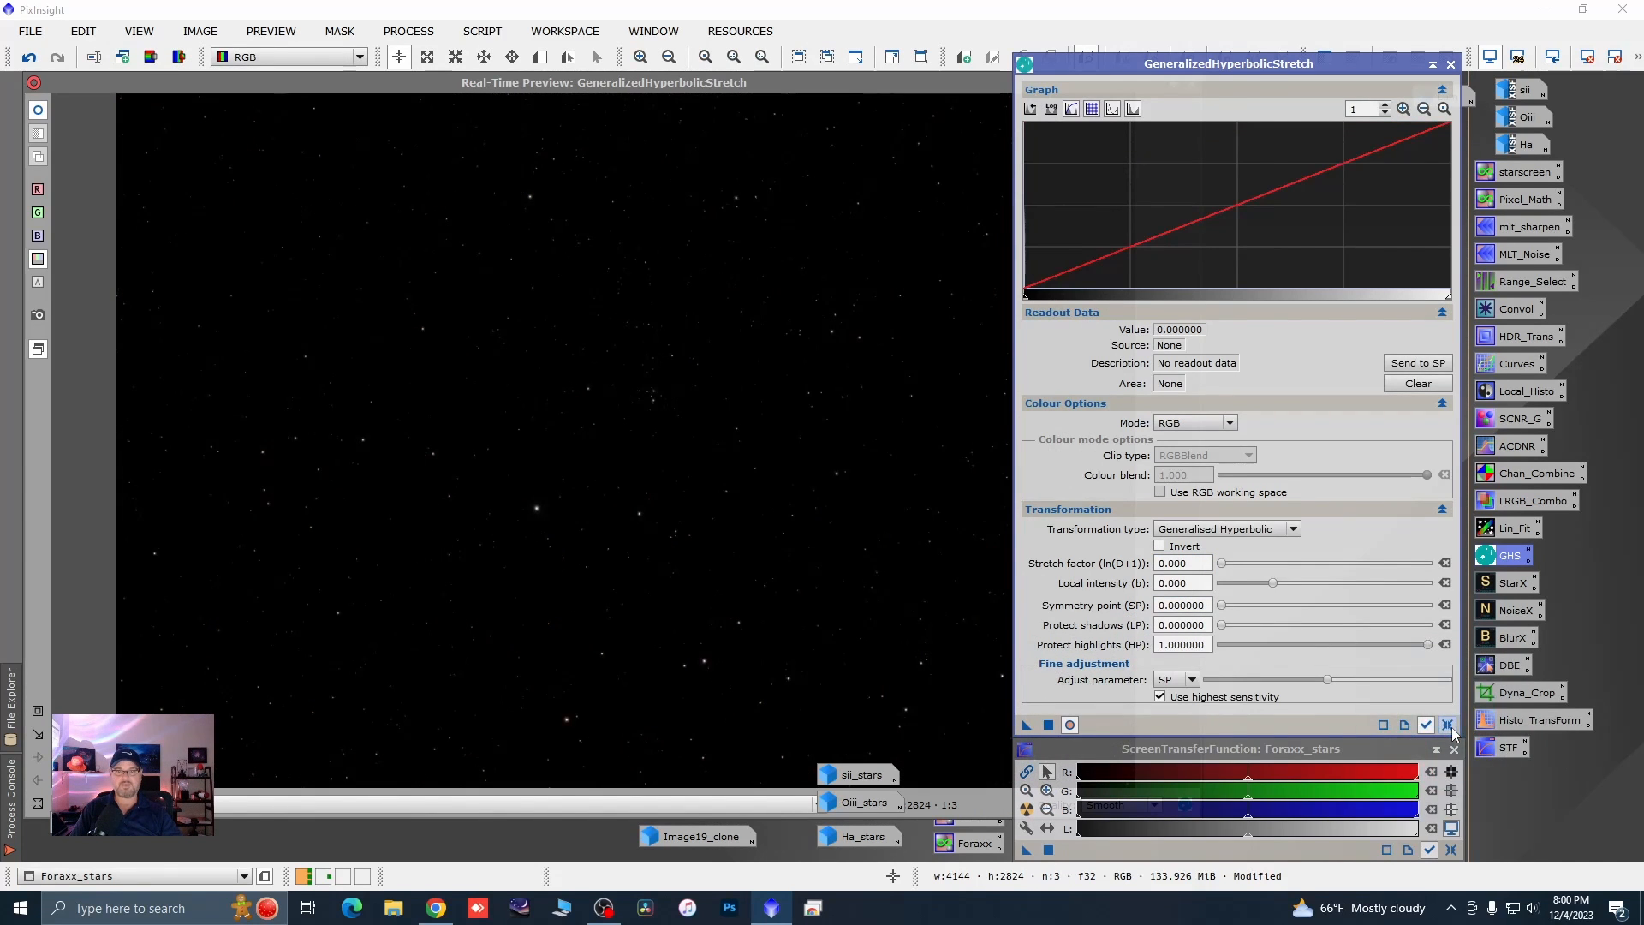
{"action": "left_click", "coordinate": [1450, 64]}
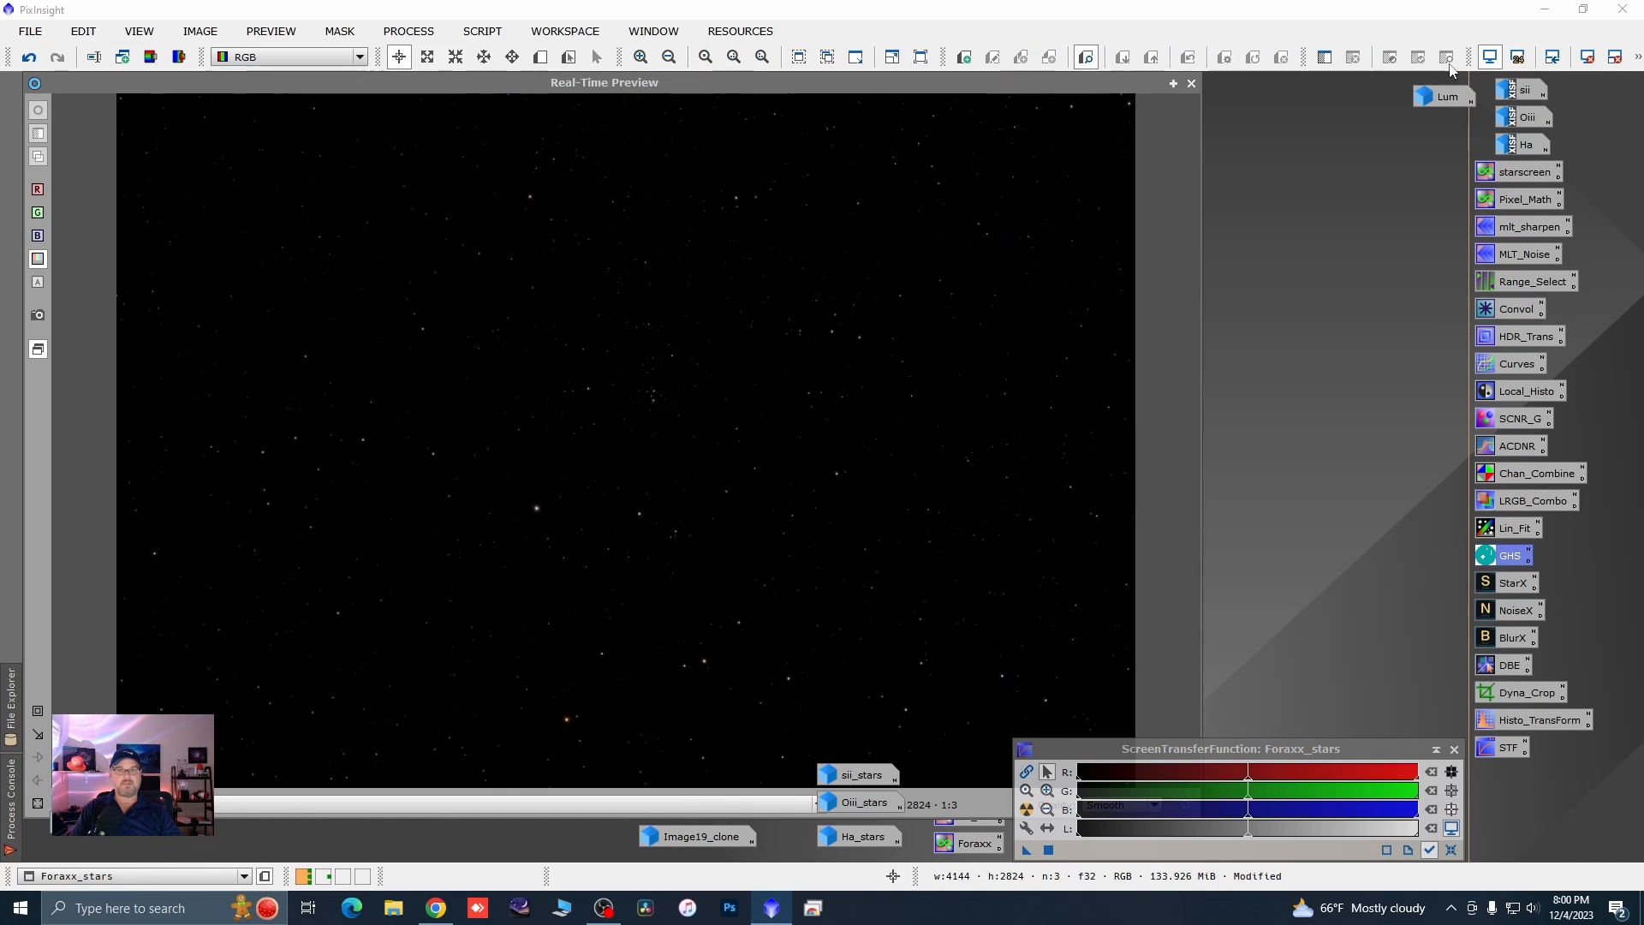
{"action": "left_click", "coordinate": [1192, 84]}
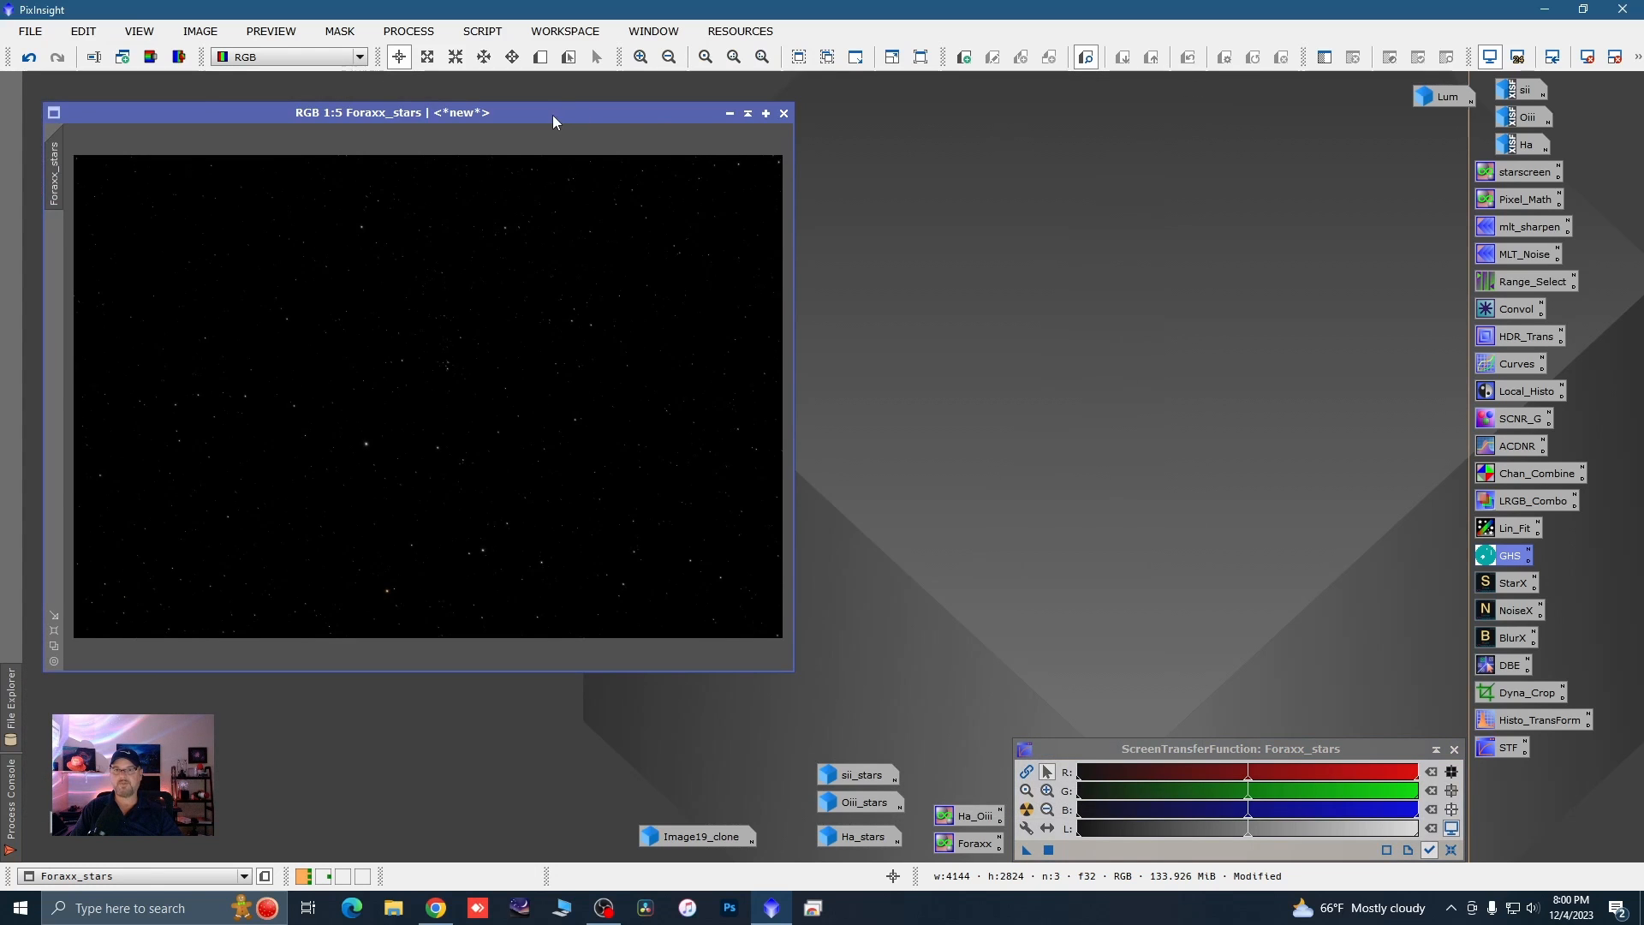
- Rename the Foraxx_stars image as stars and minimize it
{"action": "left_click_drag", "start_coordinate": [552, 115], "coordinate": [702, 121]}
{"action": "double_click", "coordinate": [197, 184]}
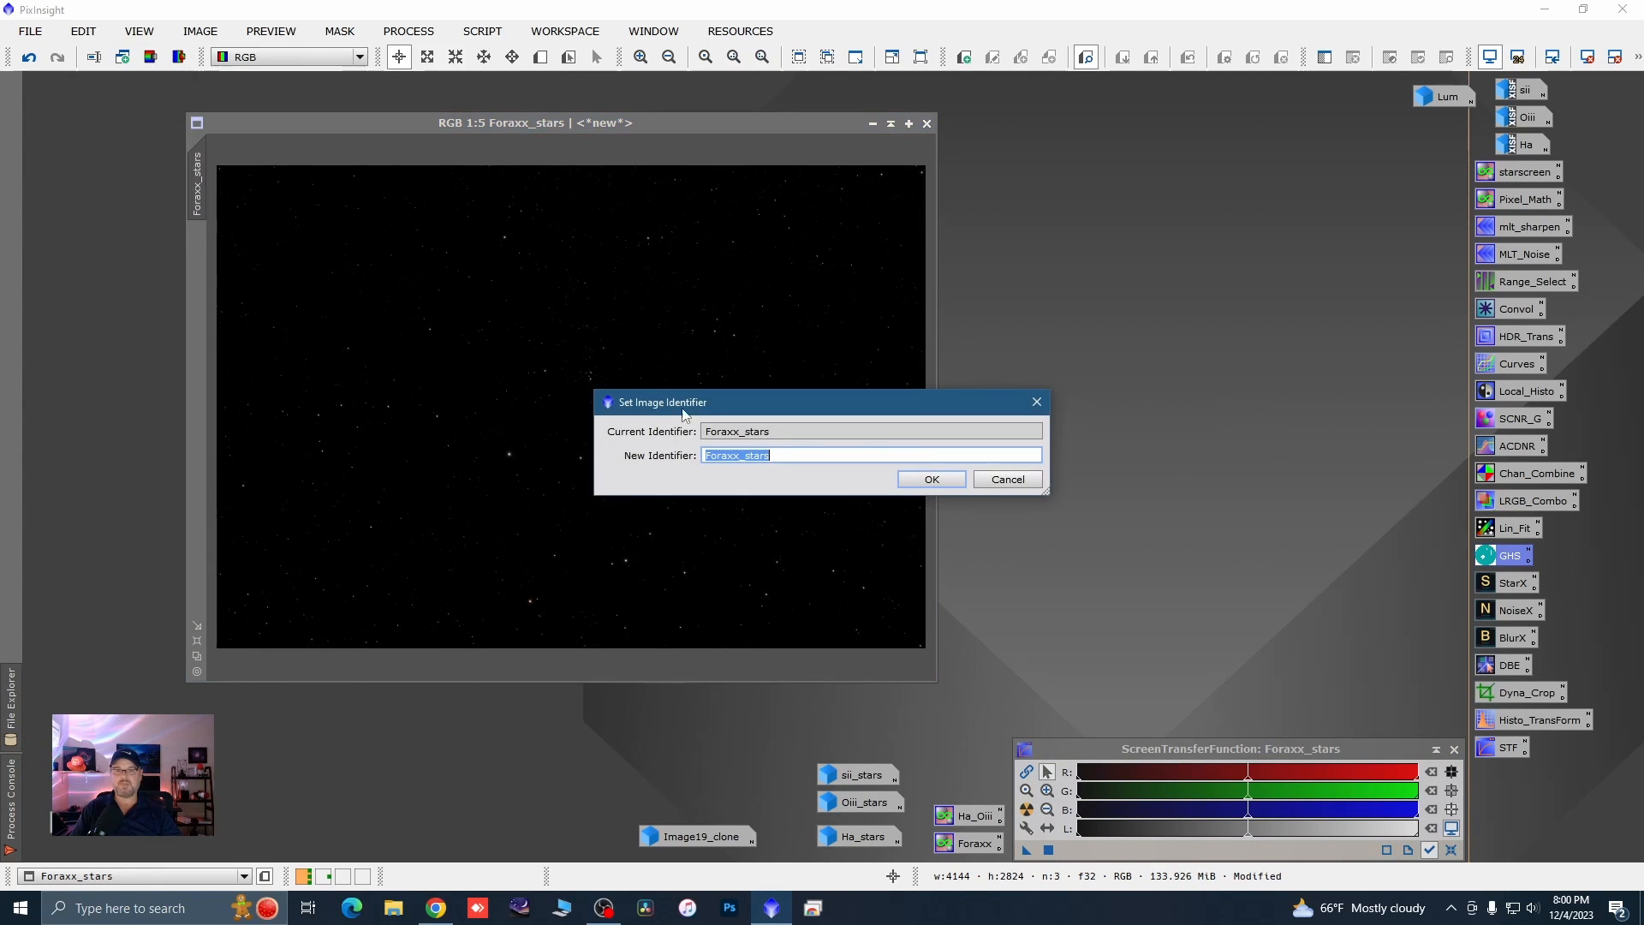
{"action": "left_click", "coordinate": [750, 462]}
{"action": "key", "text": "BackSpace"}
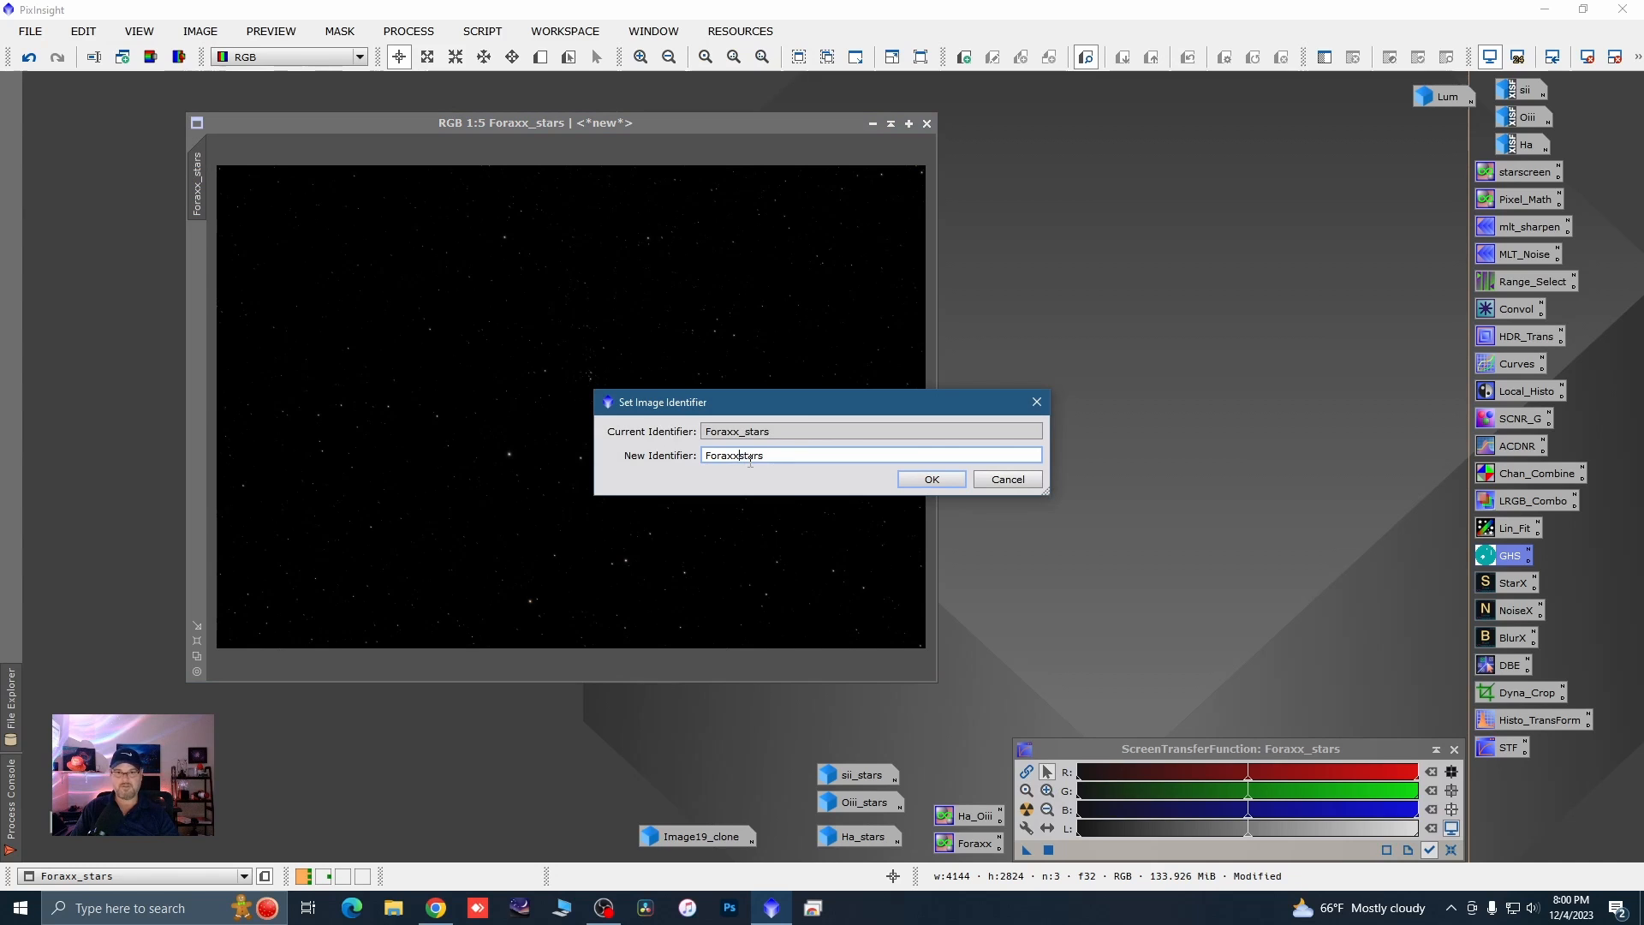
{"action": "key", "text": "BackSpace"}
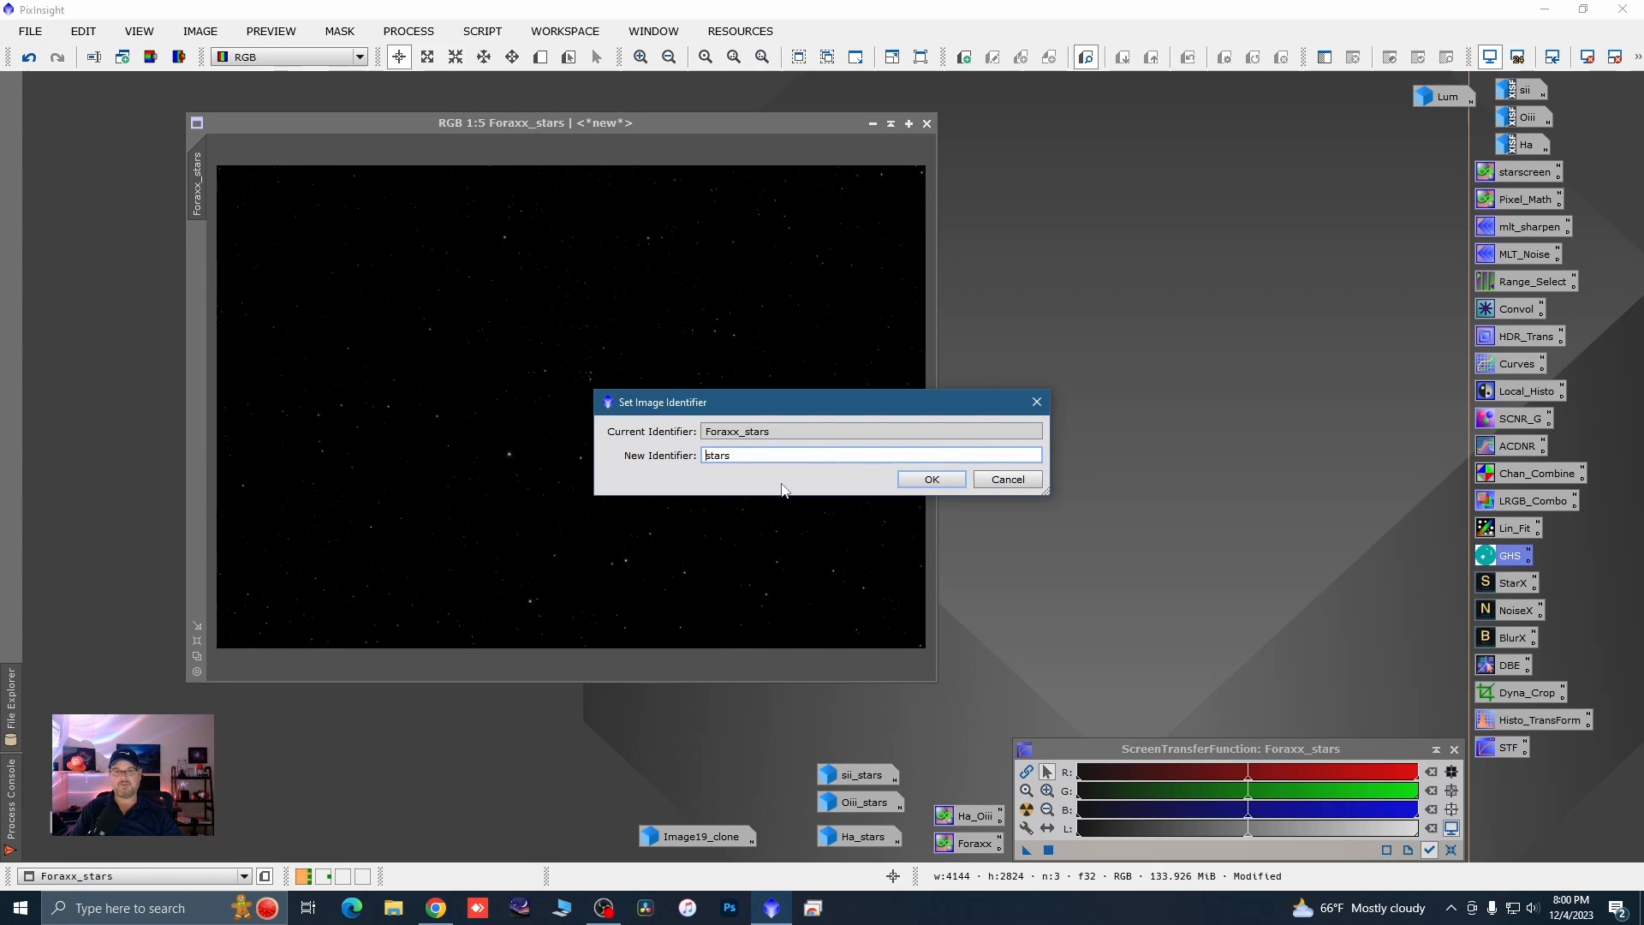
{"action": "left_click", "coordinate": [919, 482]}
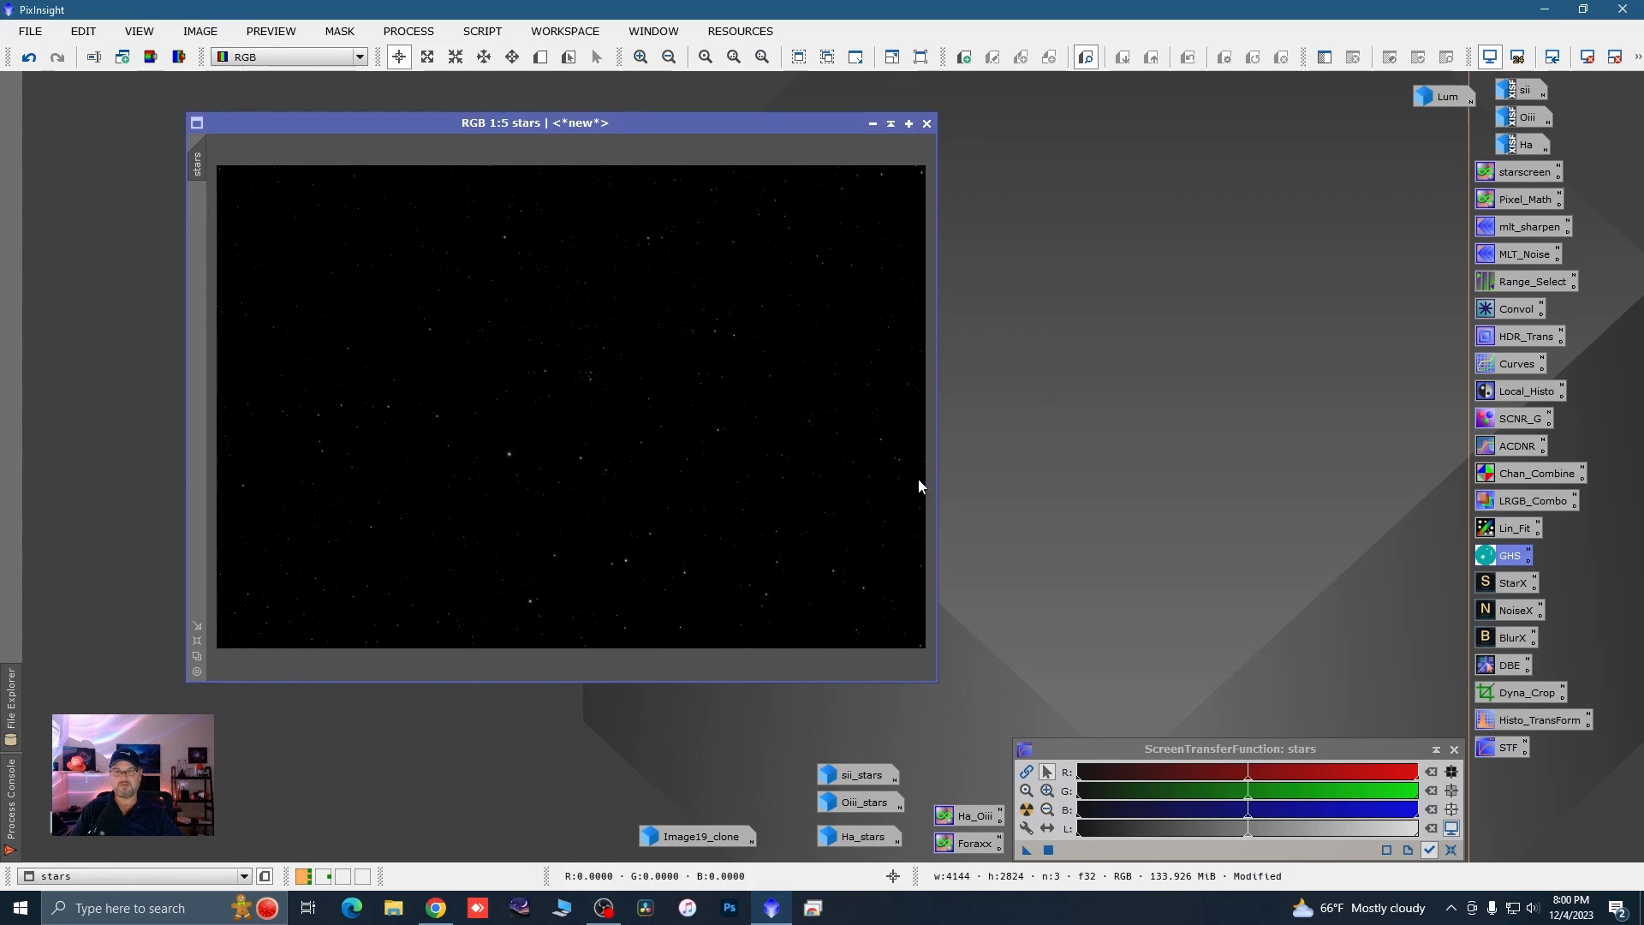
{"action": "left_click", "coordinate": [874, 123]}
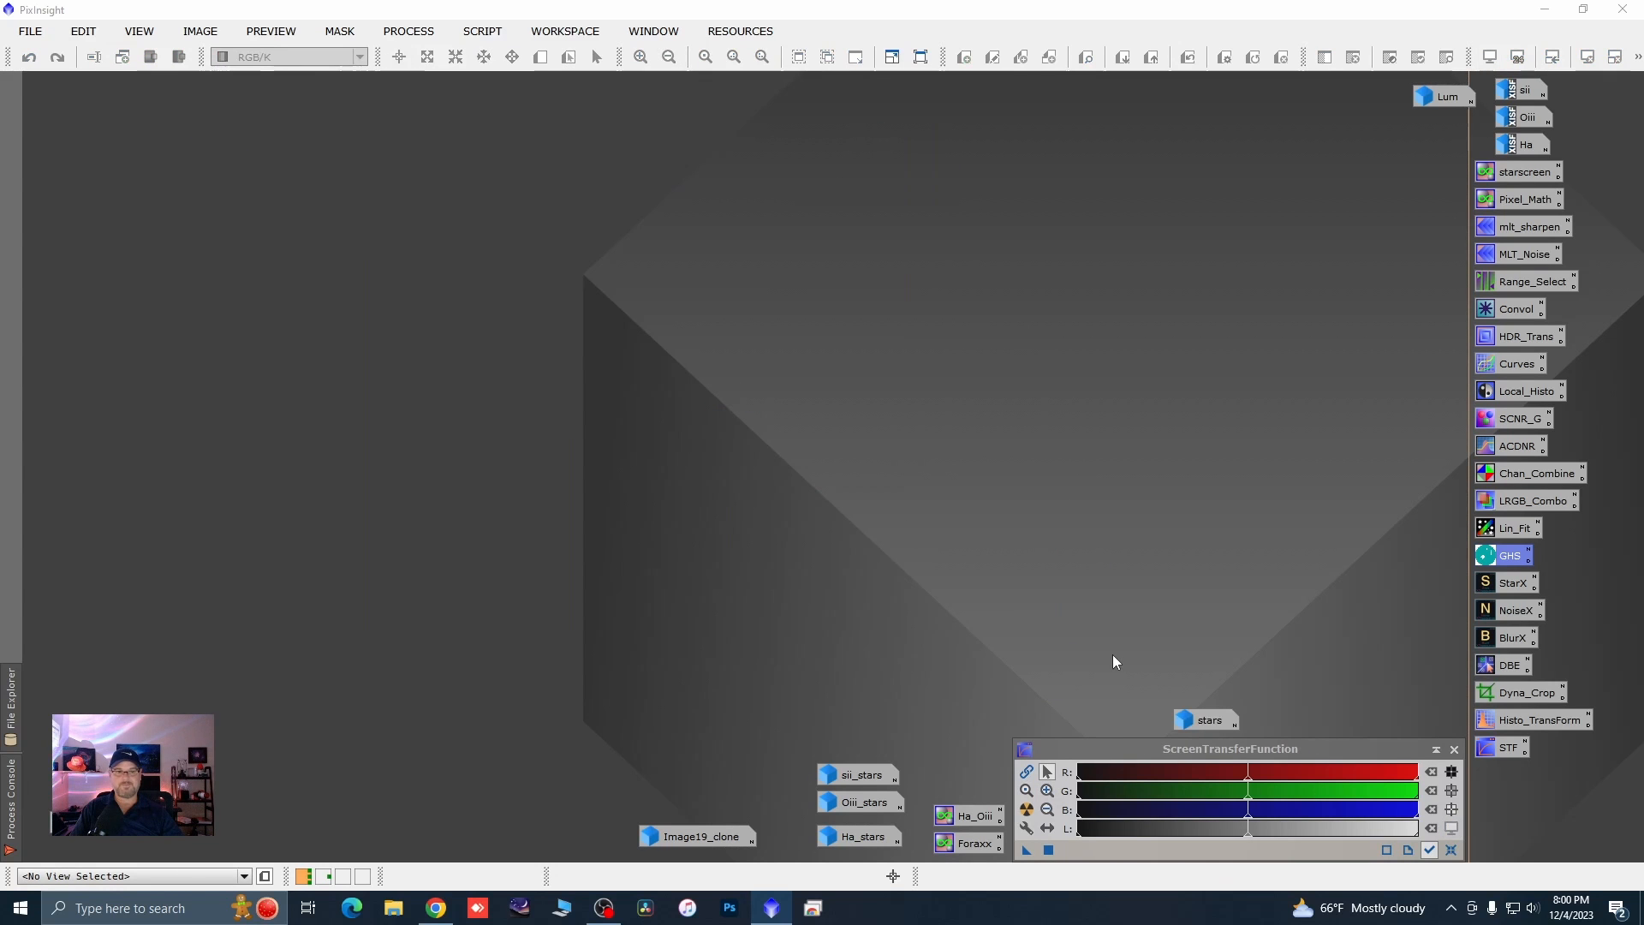
- Restore the starless nebula image, shift its window slightly and show the whole frame
{"action": "double_click", "coordinate": [94, 822]}
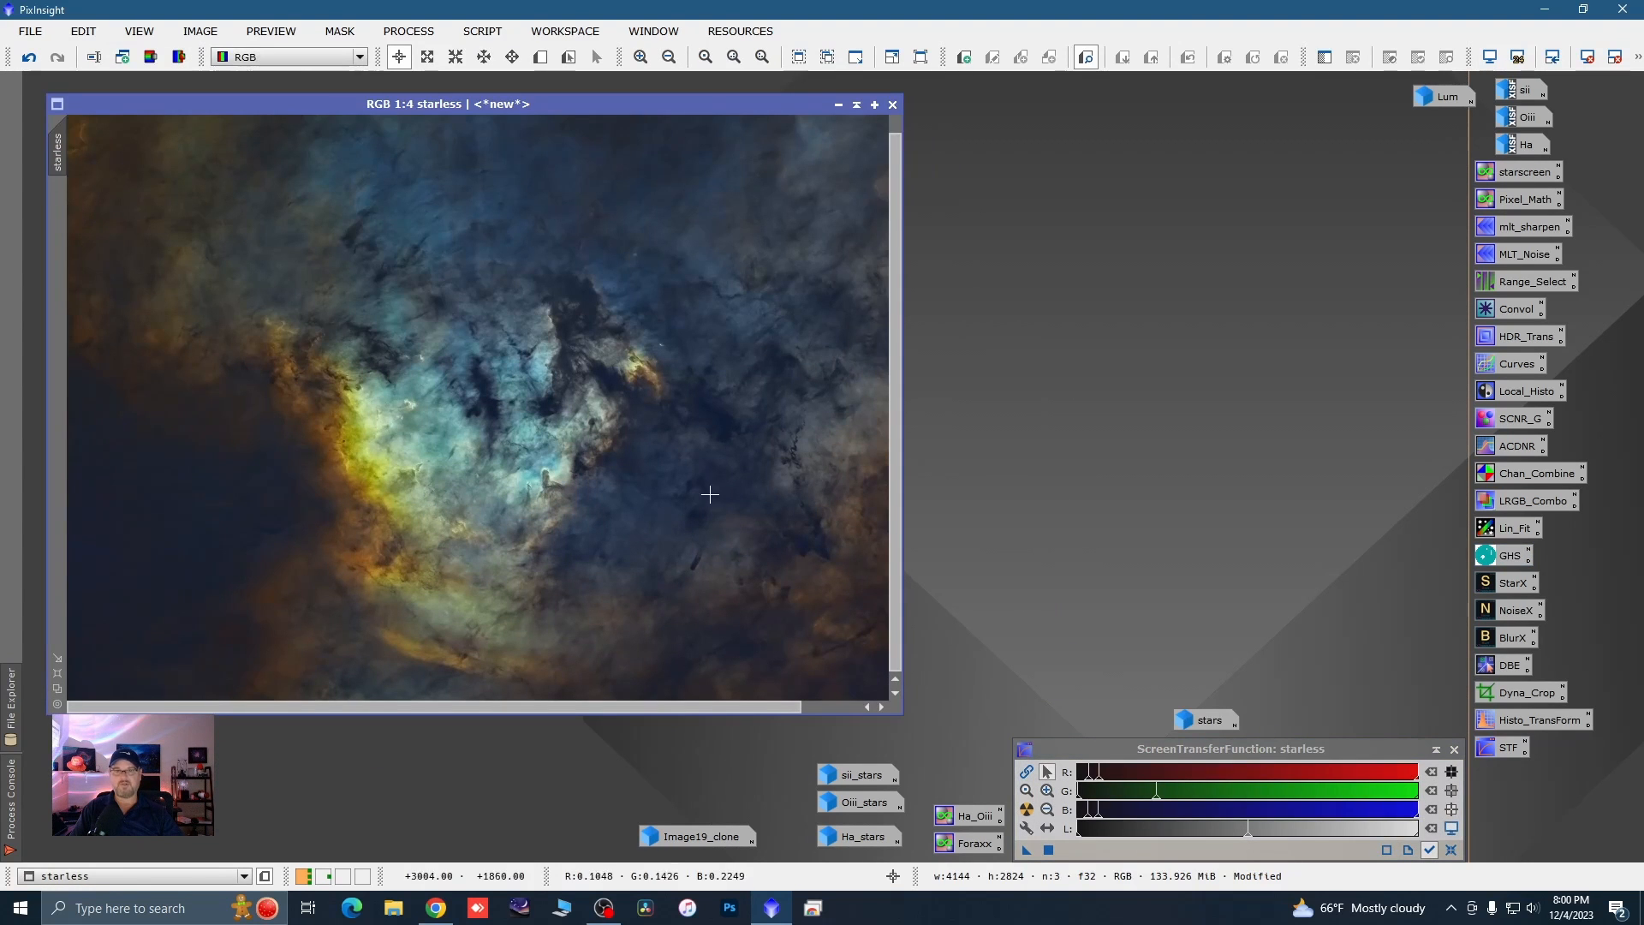
{"action": "left_click_drag", "start_coordinate": [696, 105], "coordinate": [737, 112]}
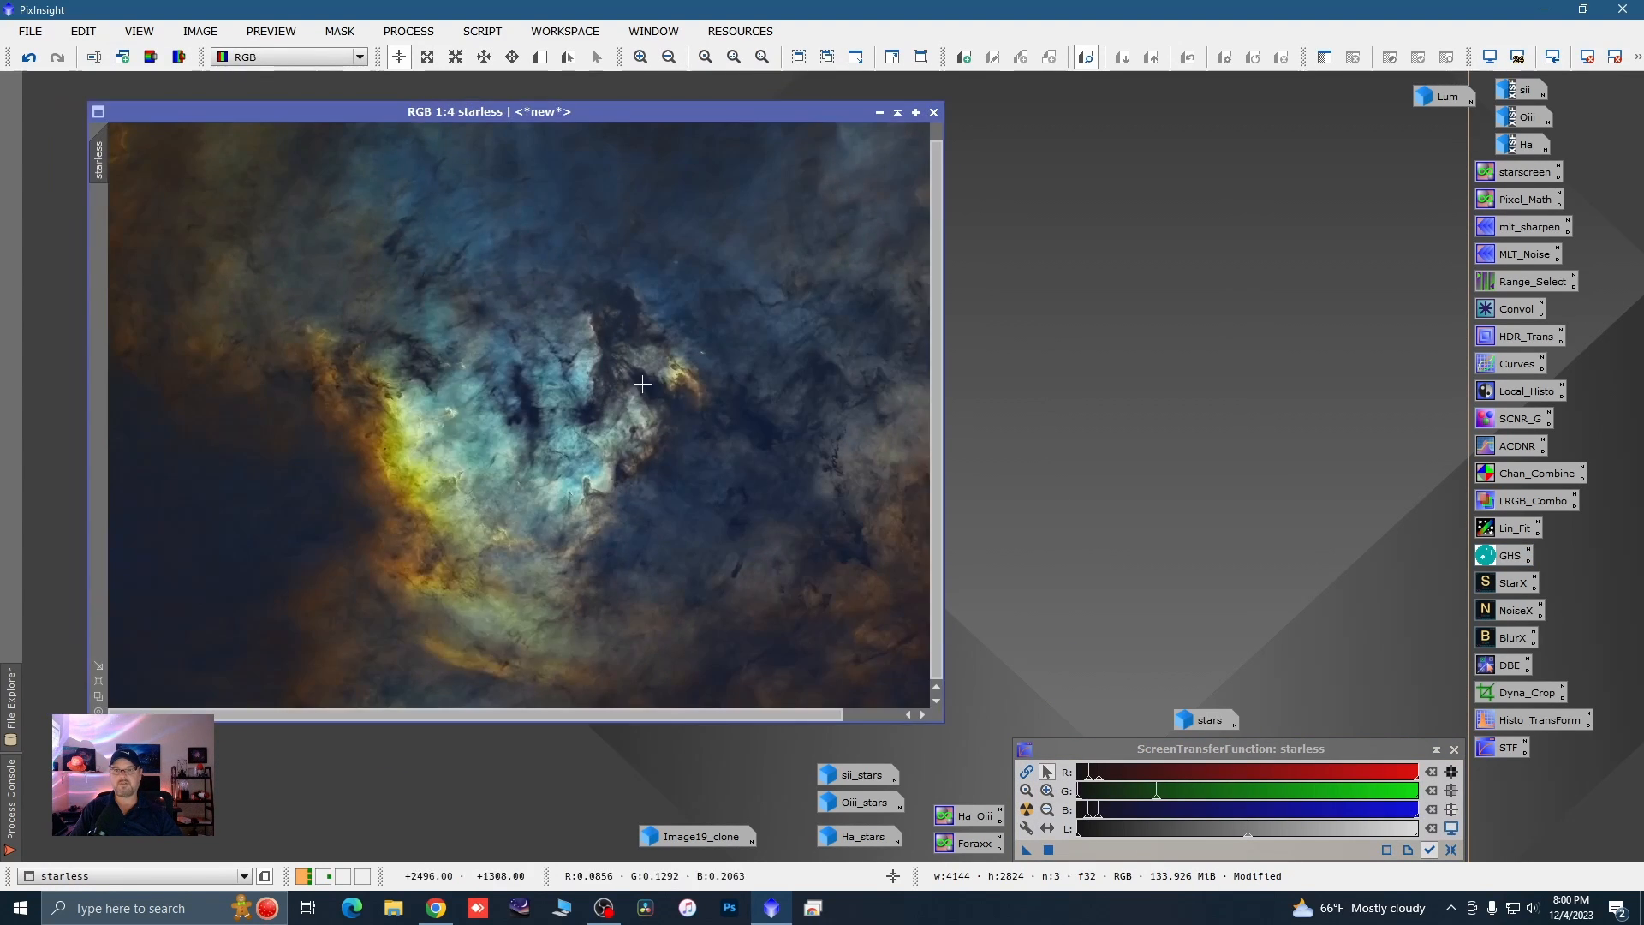
{"action": "scroll", "coordinate": [708, 420], "scroll_direction": "down", "scroll_amount": 1}
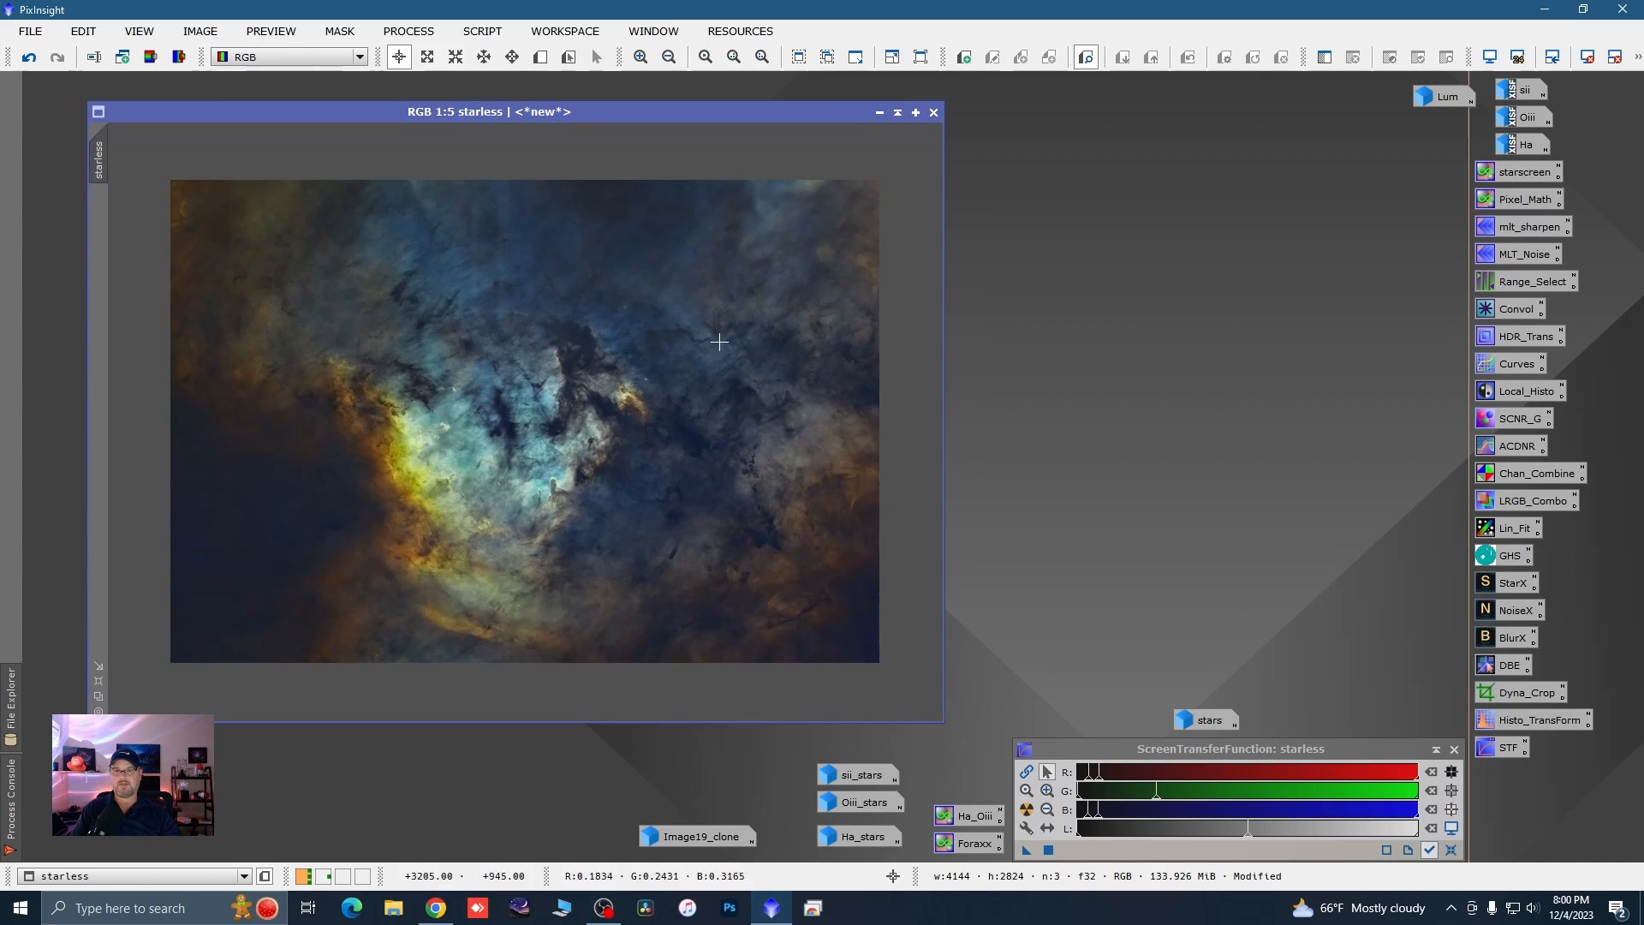
- Open ACDNR with default settings and preview its lightness mask on the starless image in real time
{"action": "left_click", "coordinate": [408, 35]}
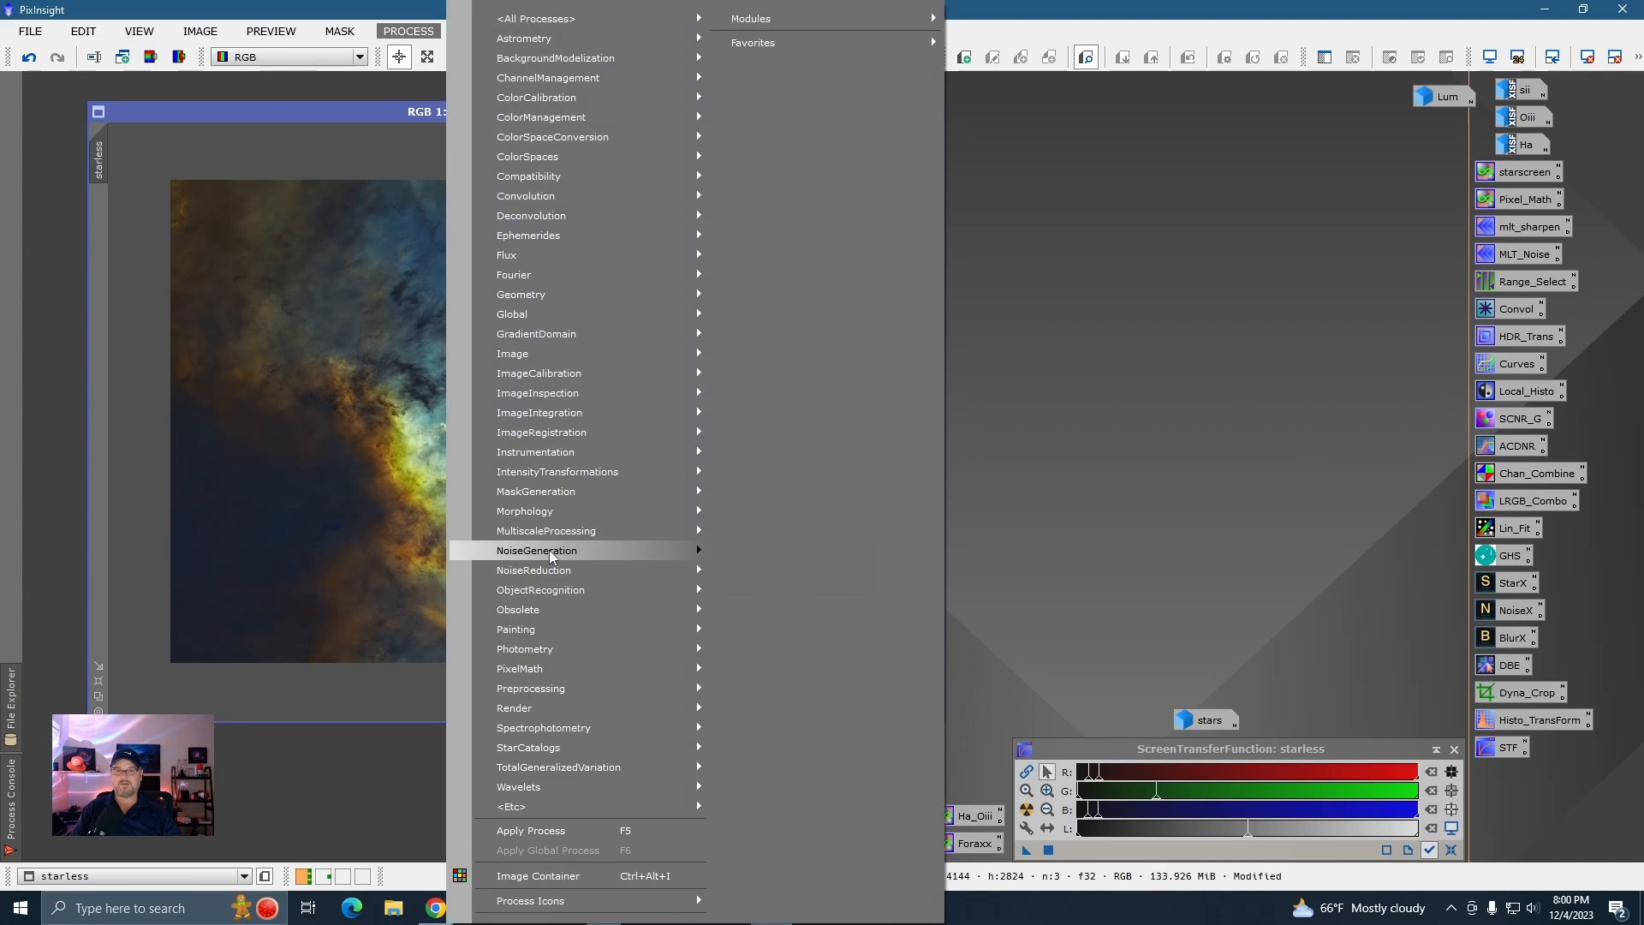
{"action": "mouse_move", "coordinate": [548, 571]}
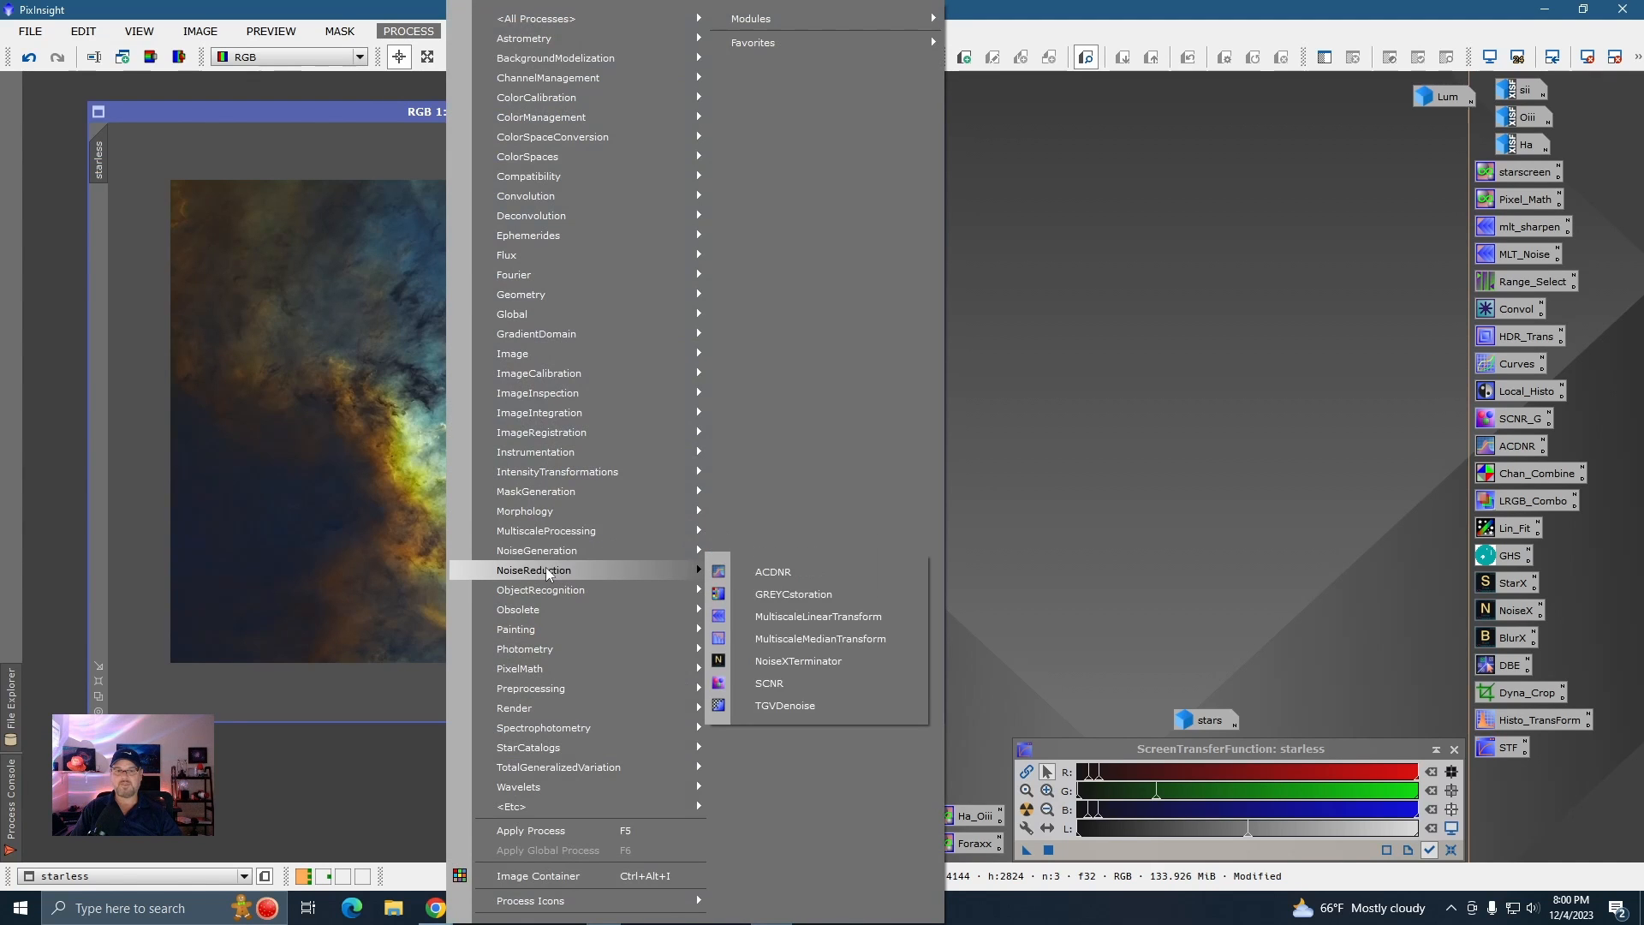
{"action": "left_click", "coordinate": [746, 573]}
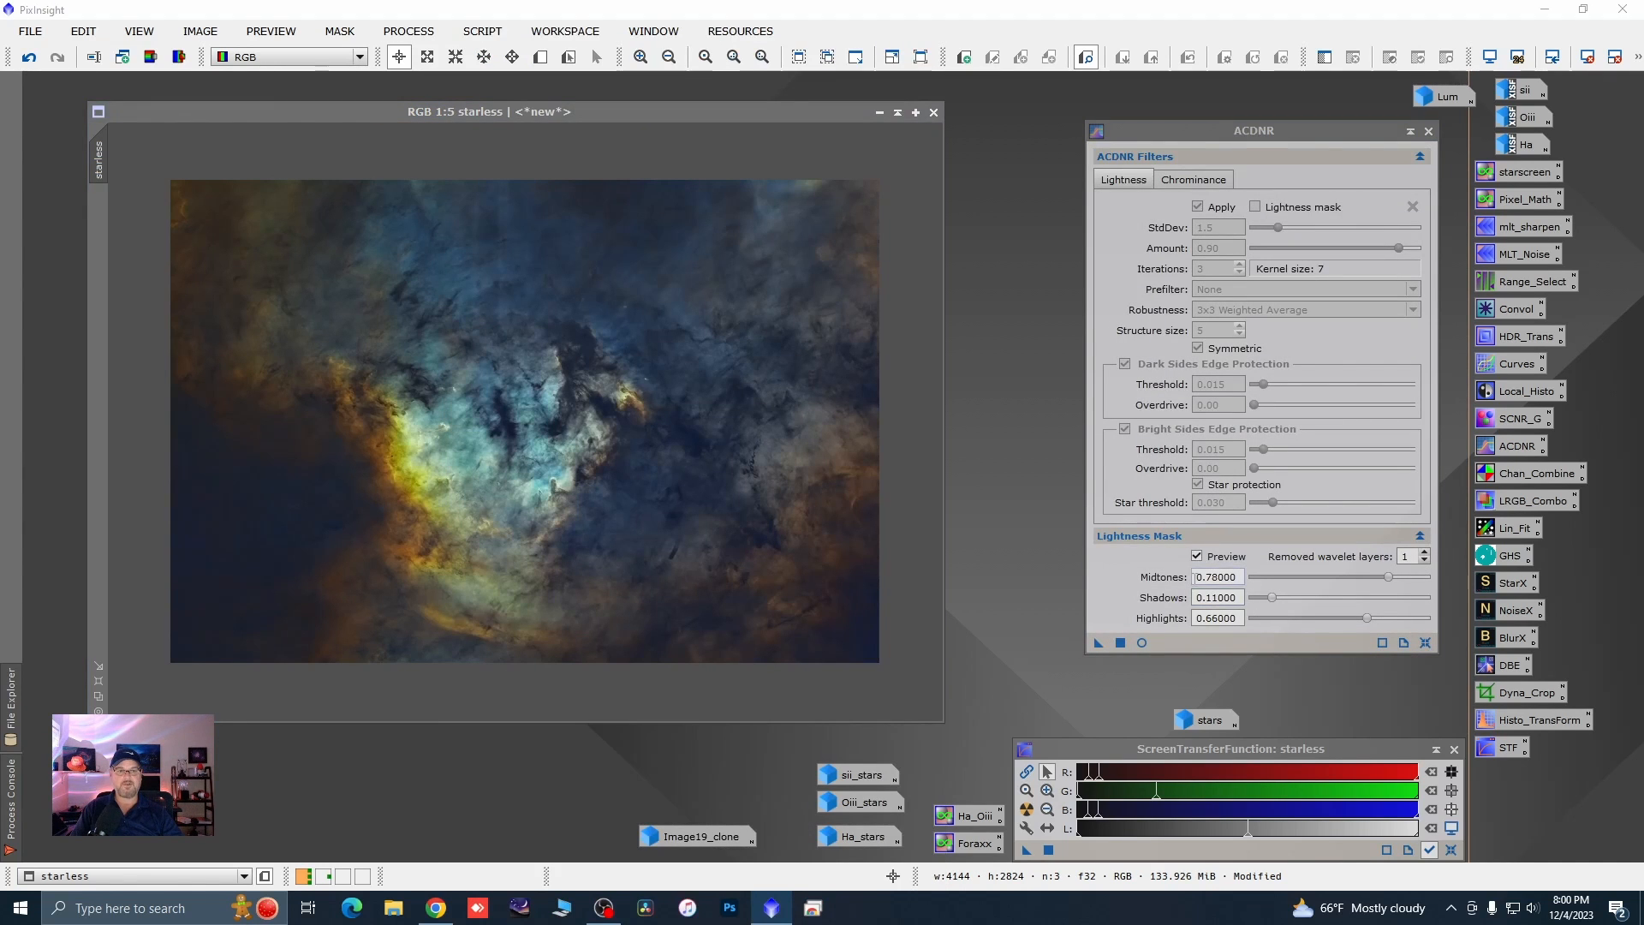
{"action": "left_click", "coordinate": [1426, 643]}
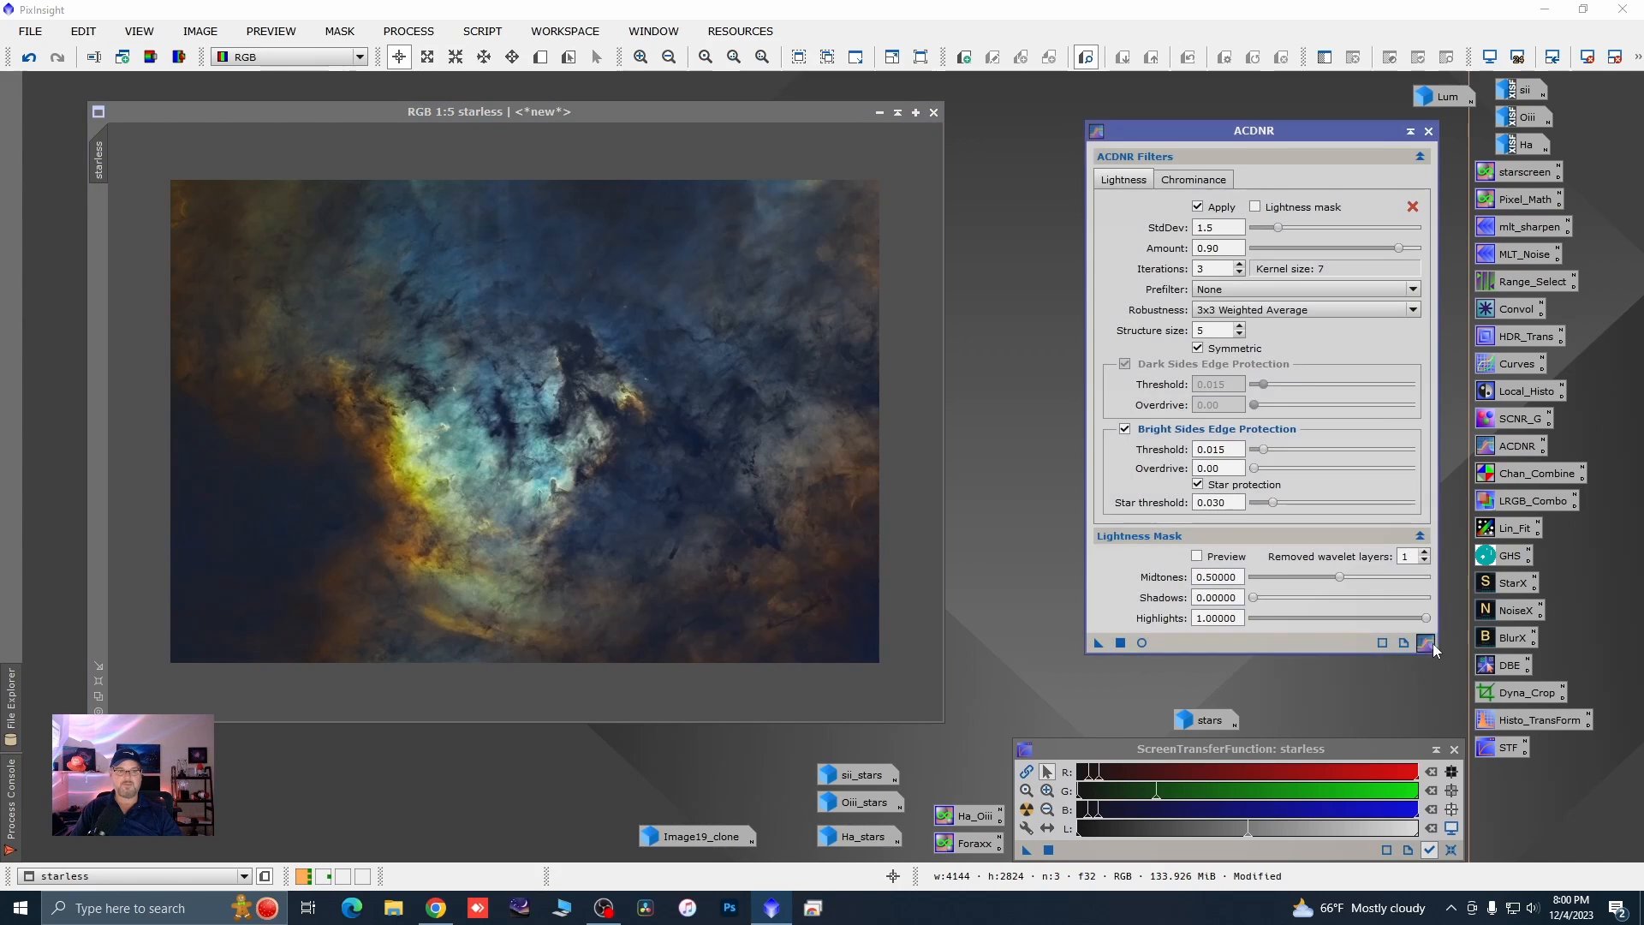
{"action": "left_click", "coordinate": [1140, 643]}
{"action": "left_click", "coordinate": [1197, 557]}
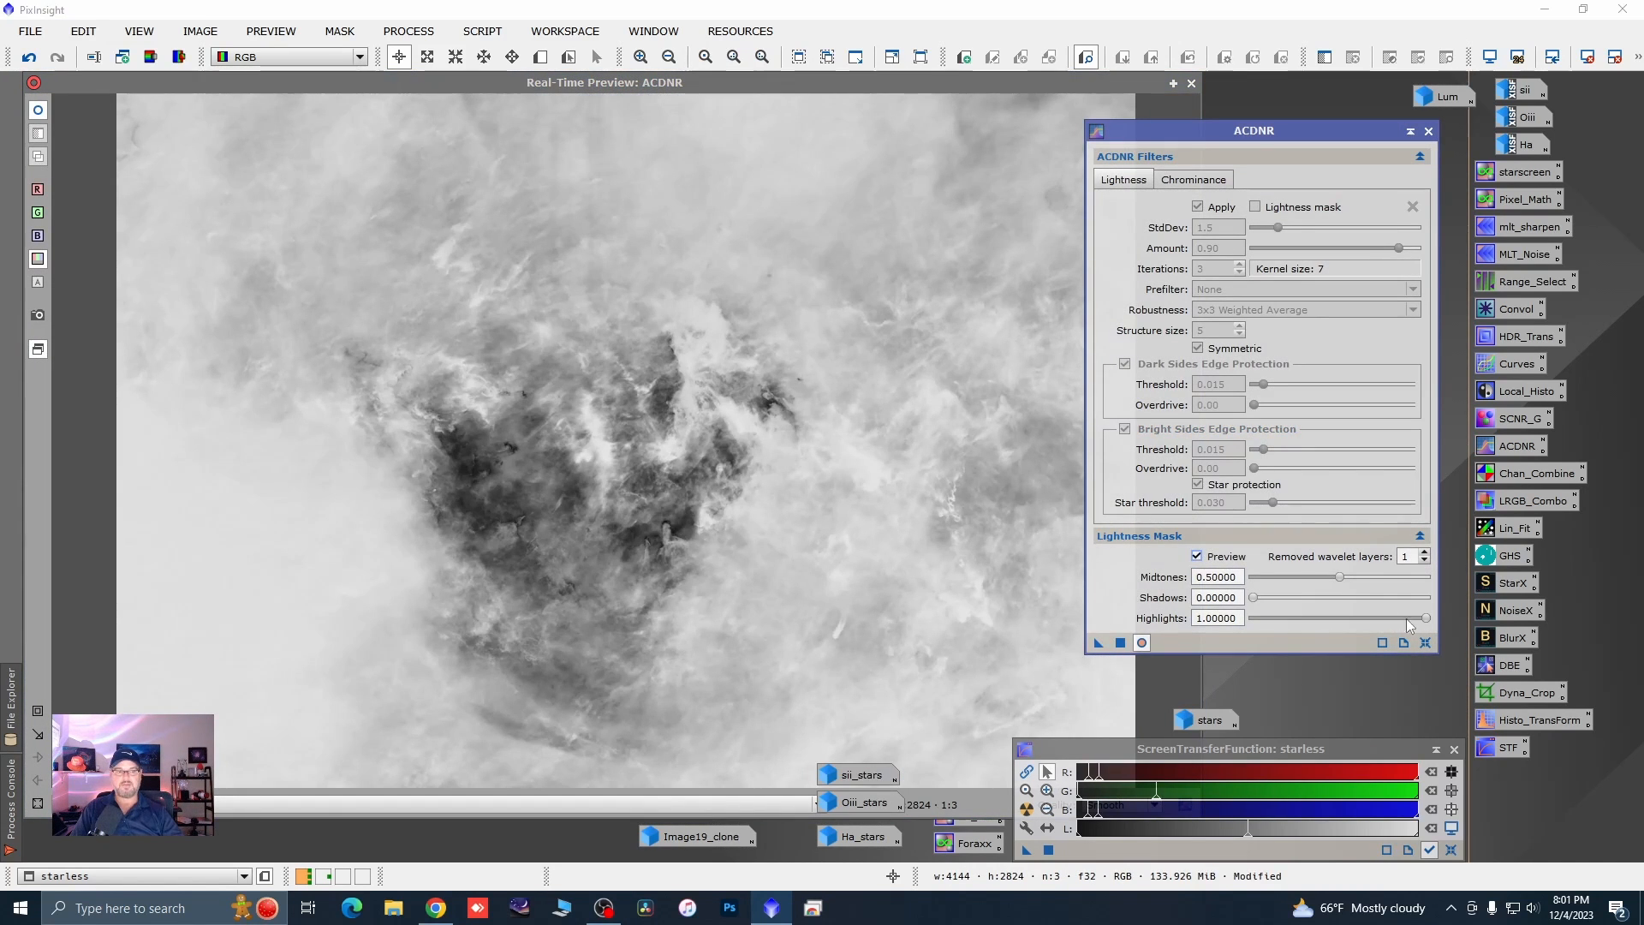
- Set the ACDNR lightness mask's shadows to 0.04 and midtones to 0.58, and close the real-time preview
{"action": "left_click_drag", "start_coordinate": [1255, 598], "coordinate": [1264, 601]}
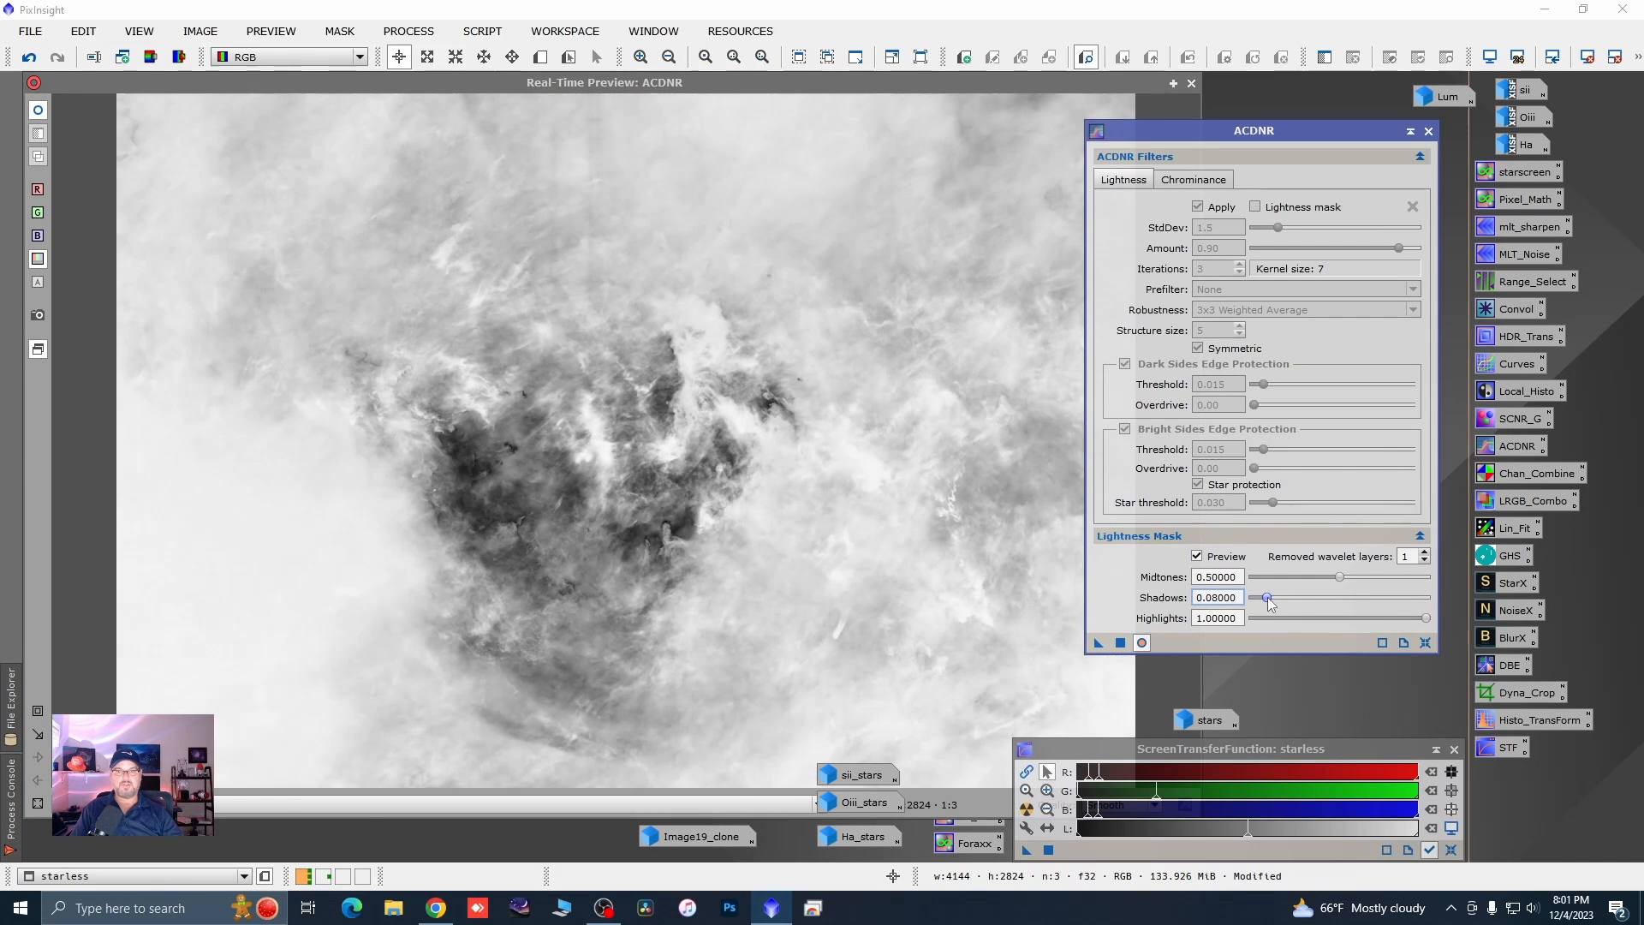
{"action": "left_click_drag", "start_coordinate": [1271, 604], "coordinate": [1265, 606]}
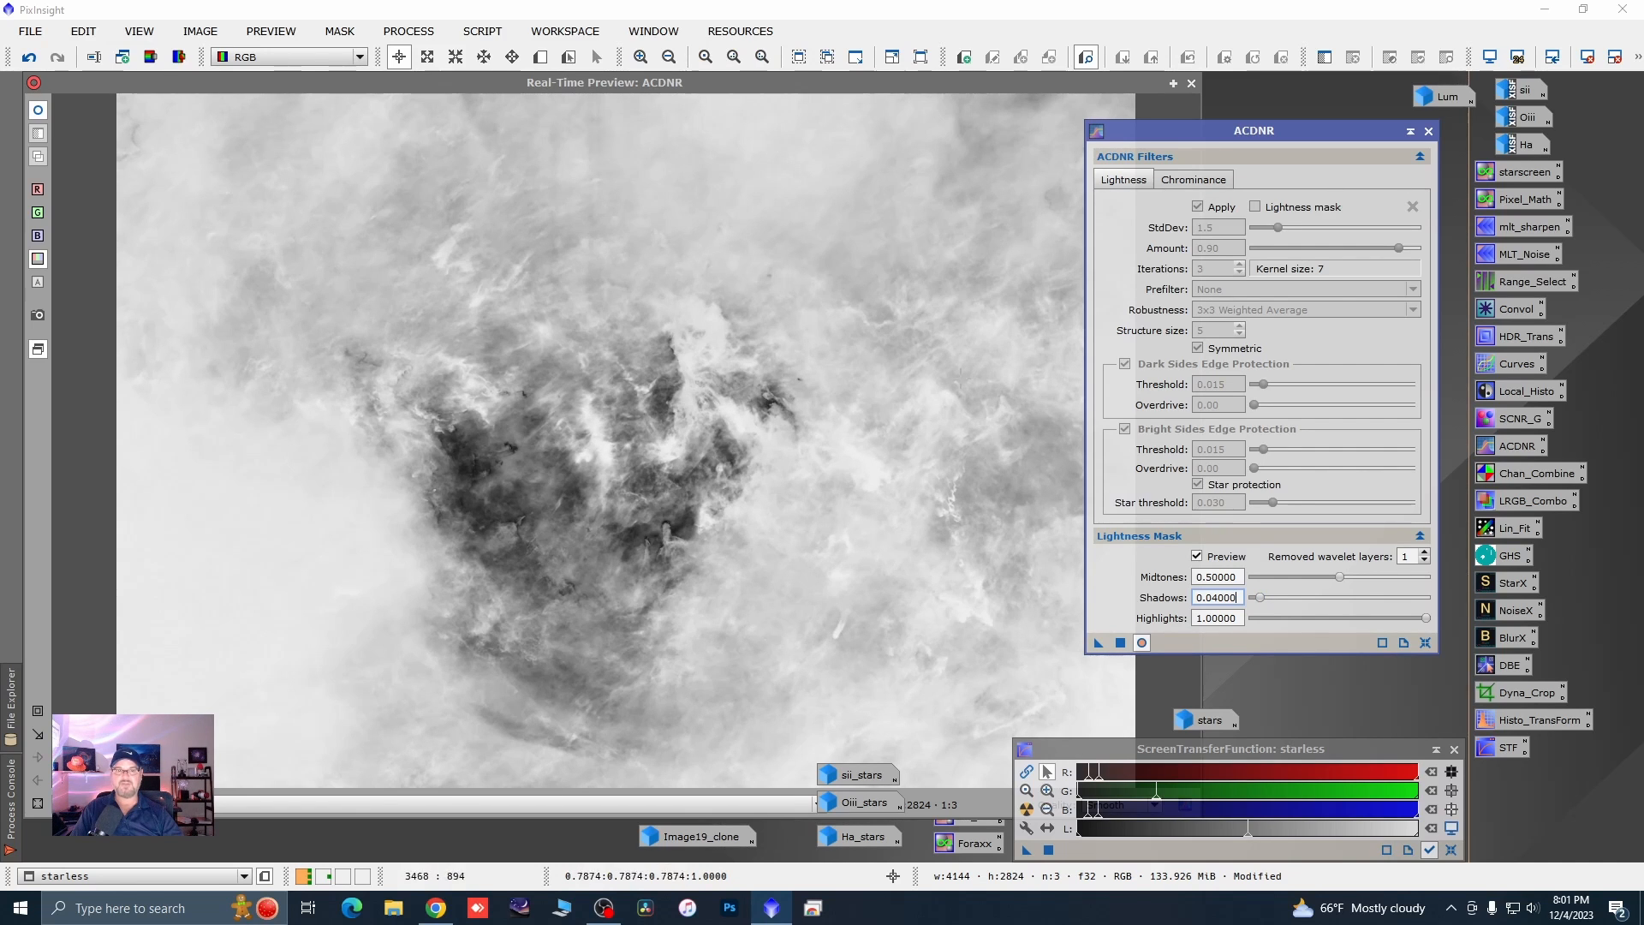
{"action": "left_click_drag", "start_coordinate": [1341, 581], "coordinate": [1345, 582]}
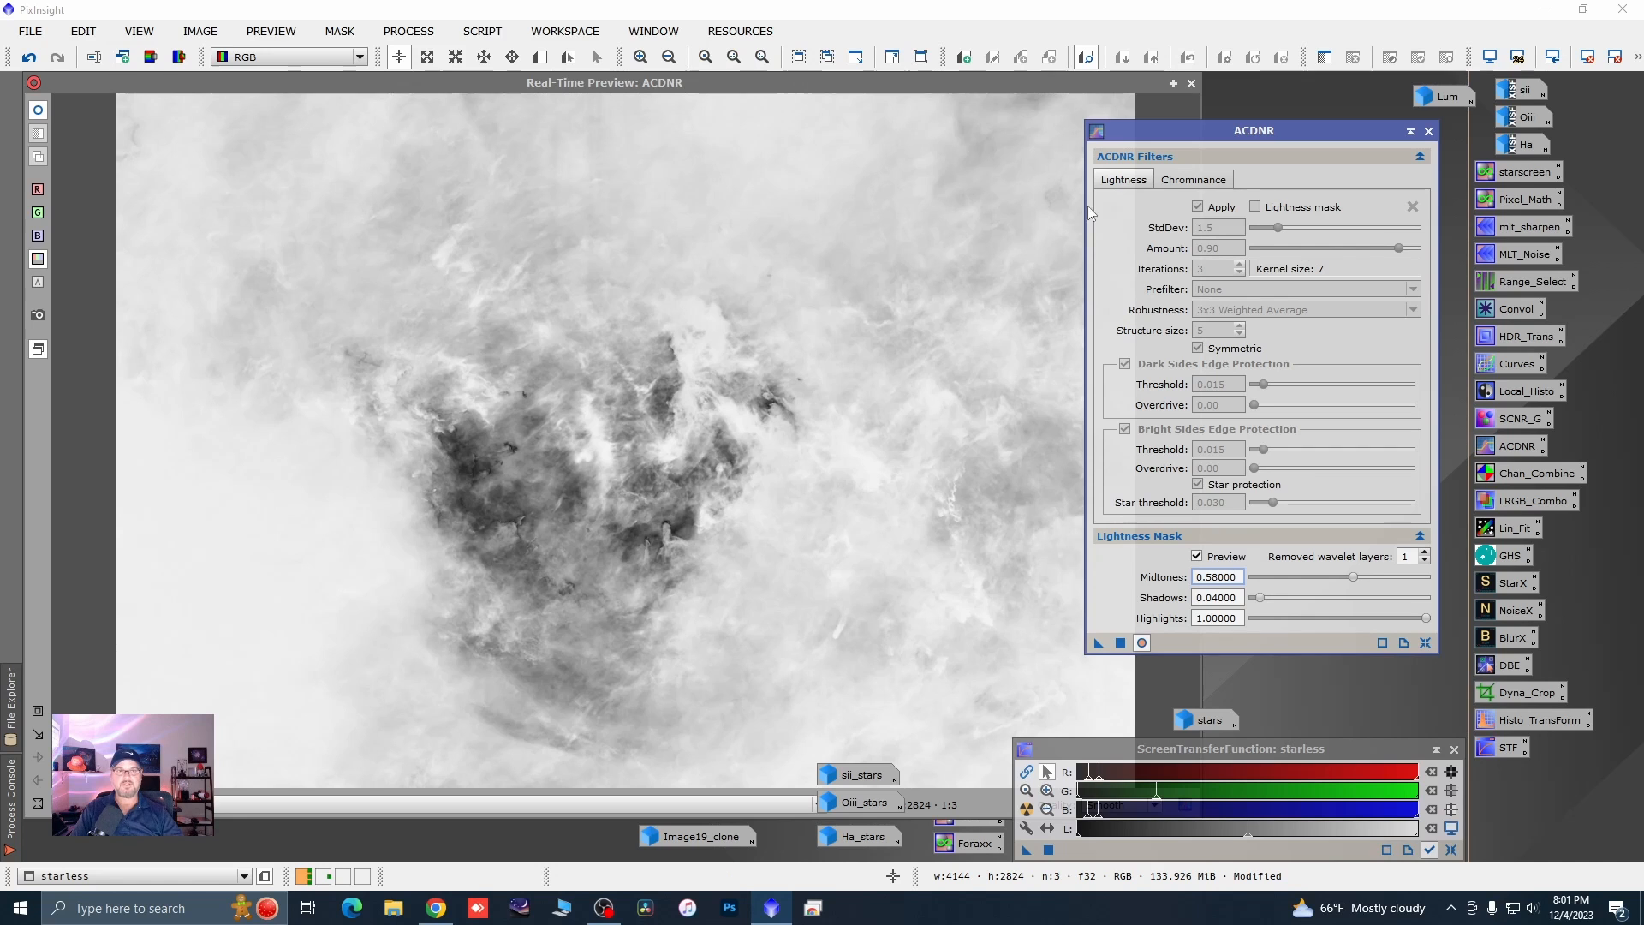
{"action": "left_click", "coordinate": [1196, 84]}
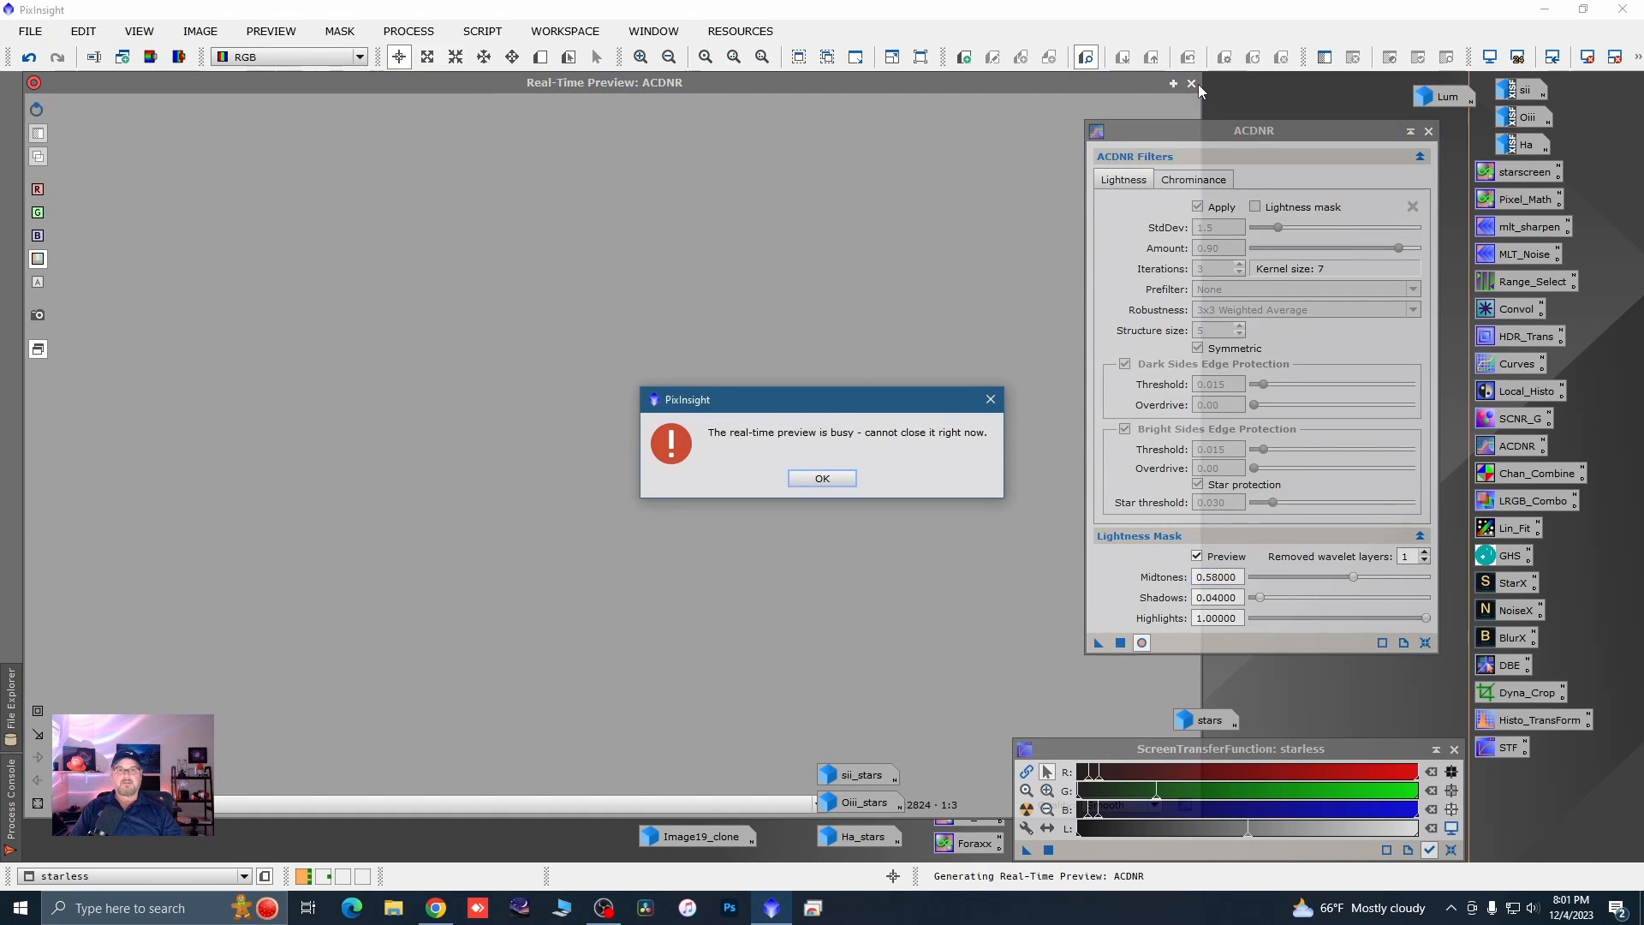
{"action": "left_click", "coordinate": [828, 485]}
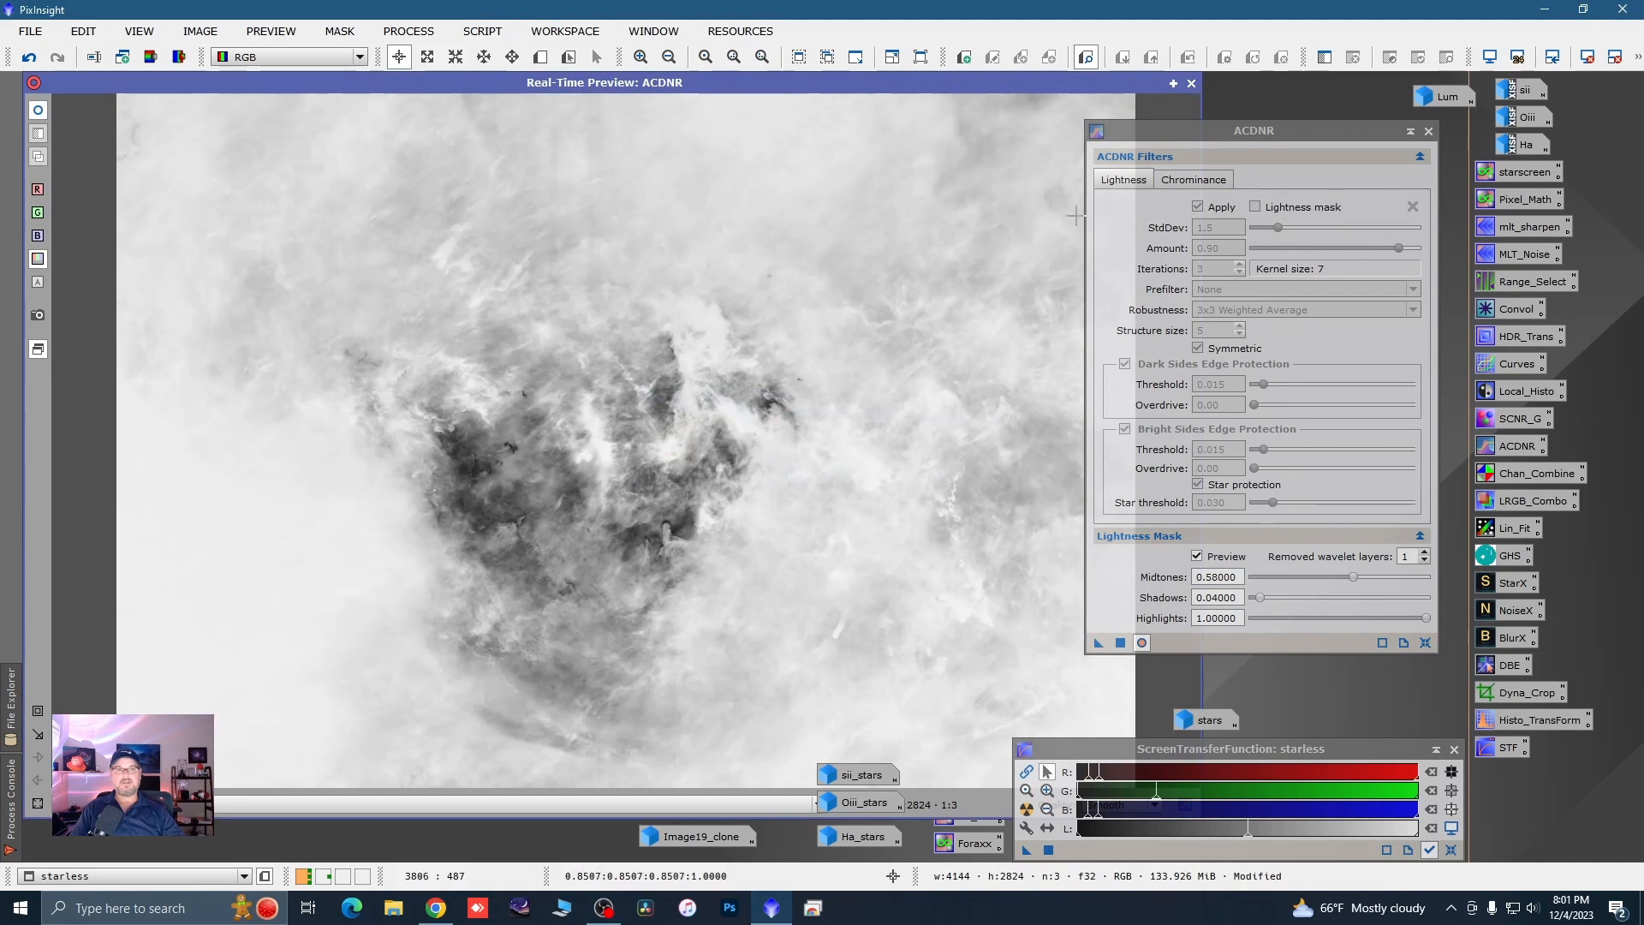
{"action": "left_click", "coordinate": [1191, 84]}
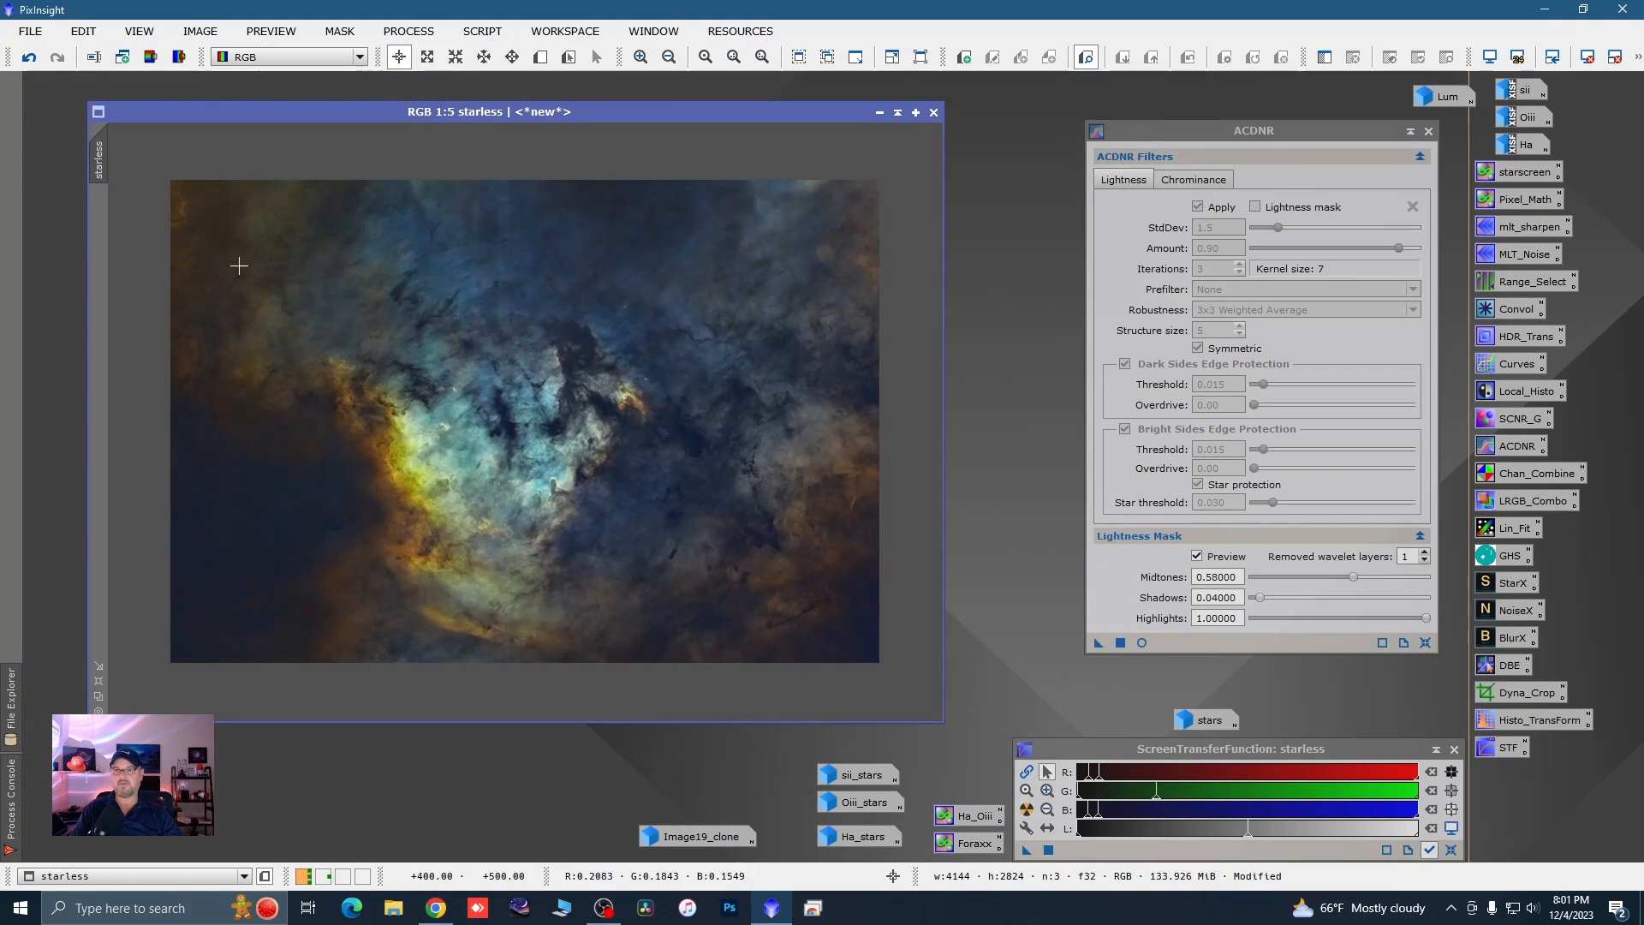
- Clone the starless image, turn the clone into a grayscale mask with ACDNR, and park the collapsed ACDNR window below the process icons
{"action": "left_click_drag", "start_coordinate": [102, 157], "coordinate": [219, 214]}
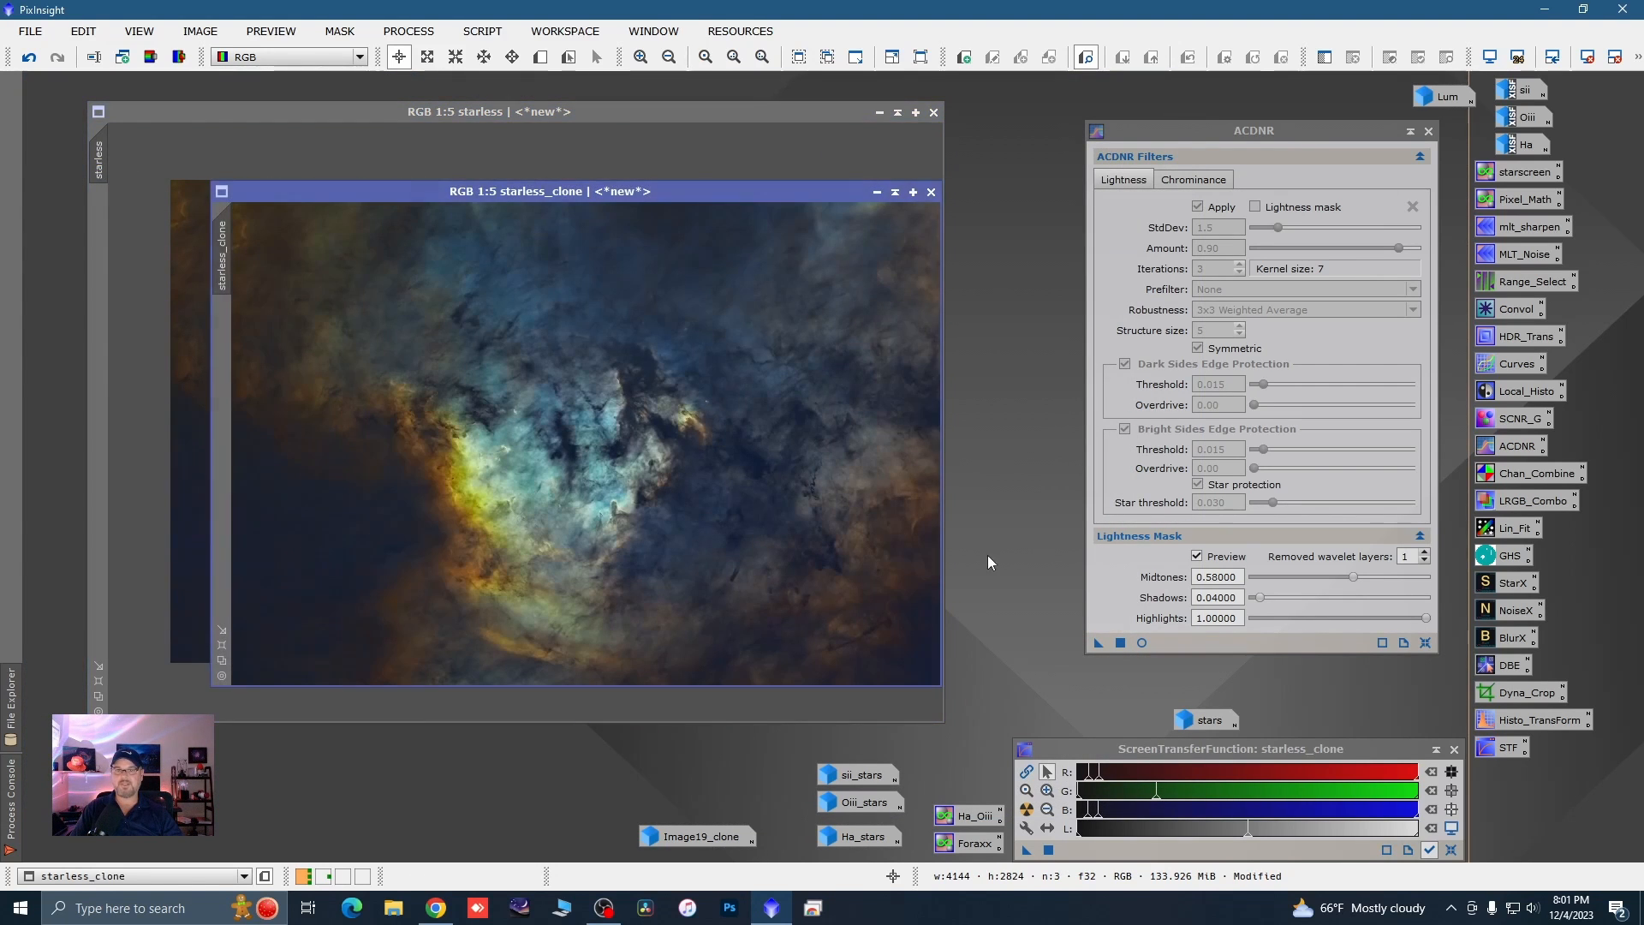
{"action": "left_click_drag", "start_coordinate": [1097, 644], "coordinate": [903, 489]}
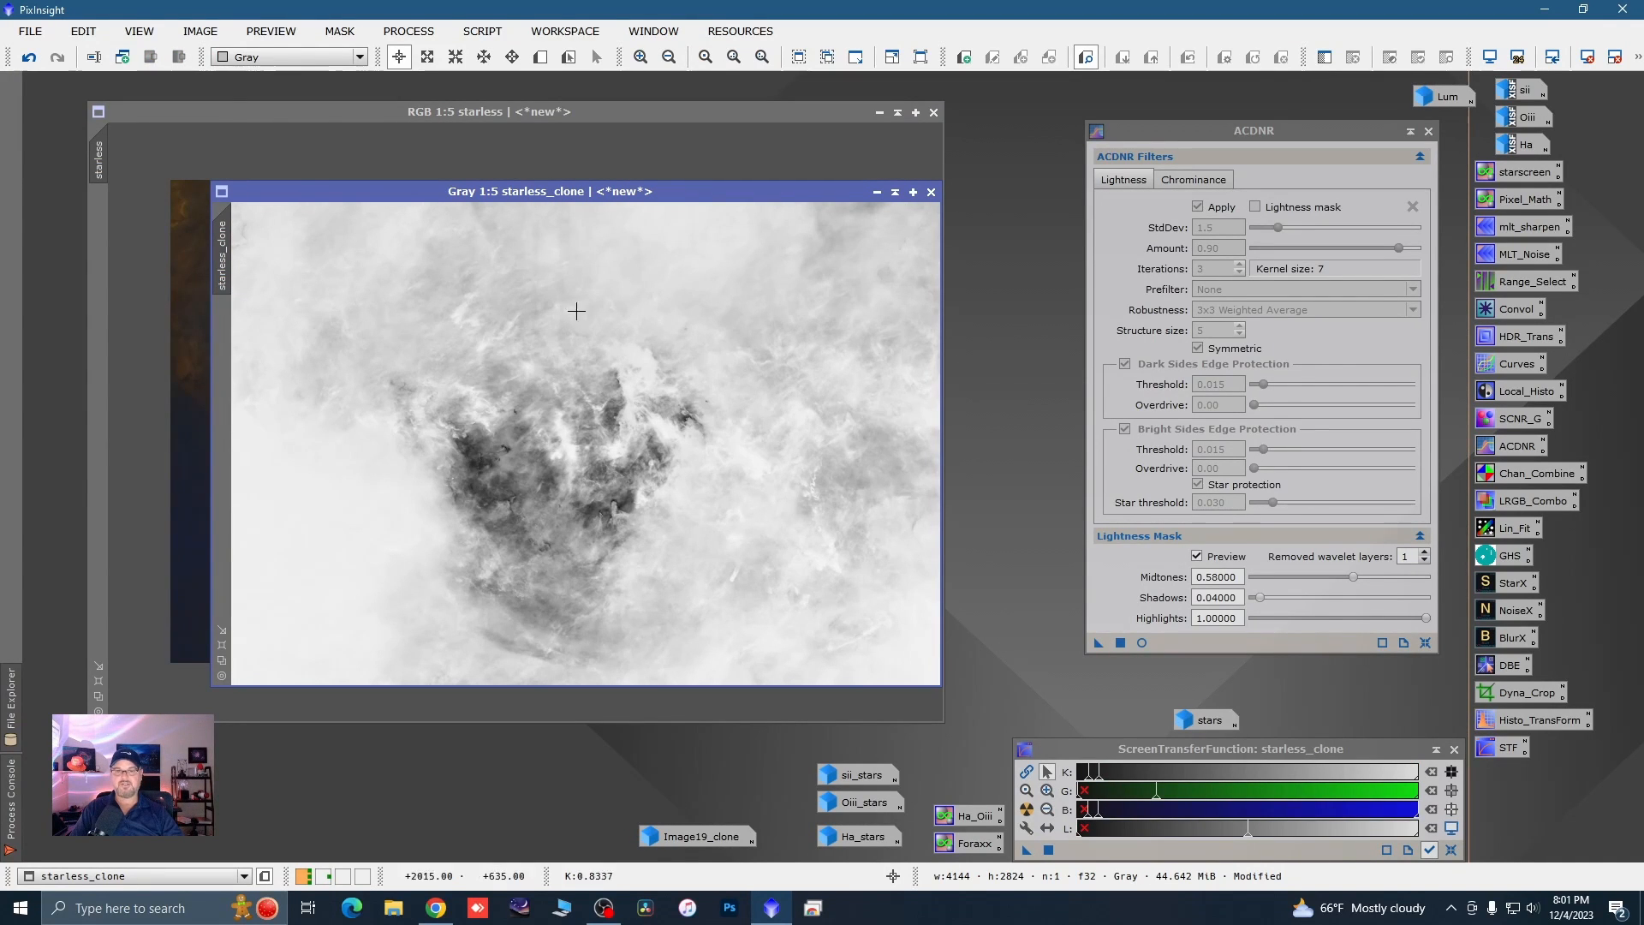
{"action": "left_click", "coordinate": [1413, 133]}
{"action": "left_click_drag", "start_coordinate": [1416, 135], "coordinate": [1247, 384]}
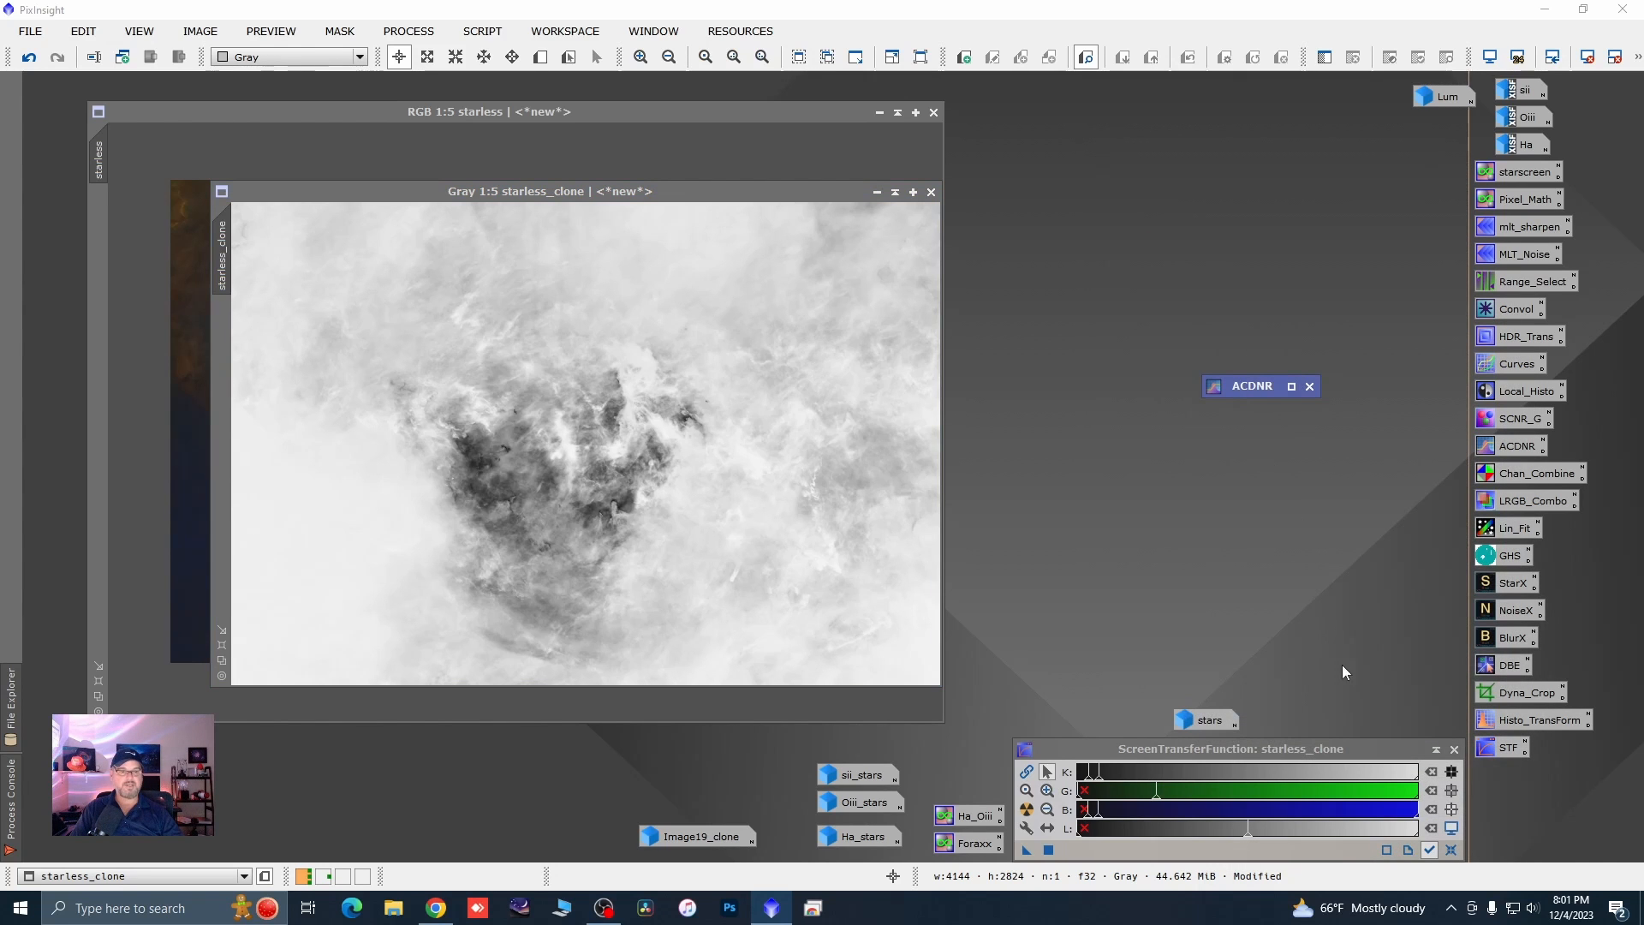
{"action": "mouse_move", "coordinate": [1323, 498]}
{"action": "left_mouse_down"}
{"action": "mouse_move", "coordinate": [1381, 712]}
{"action": "mouse_move", "coordinate": [1513, 791]}
{"action": "left_mouse_up"}
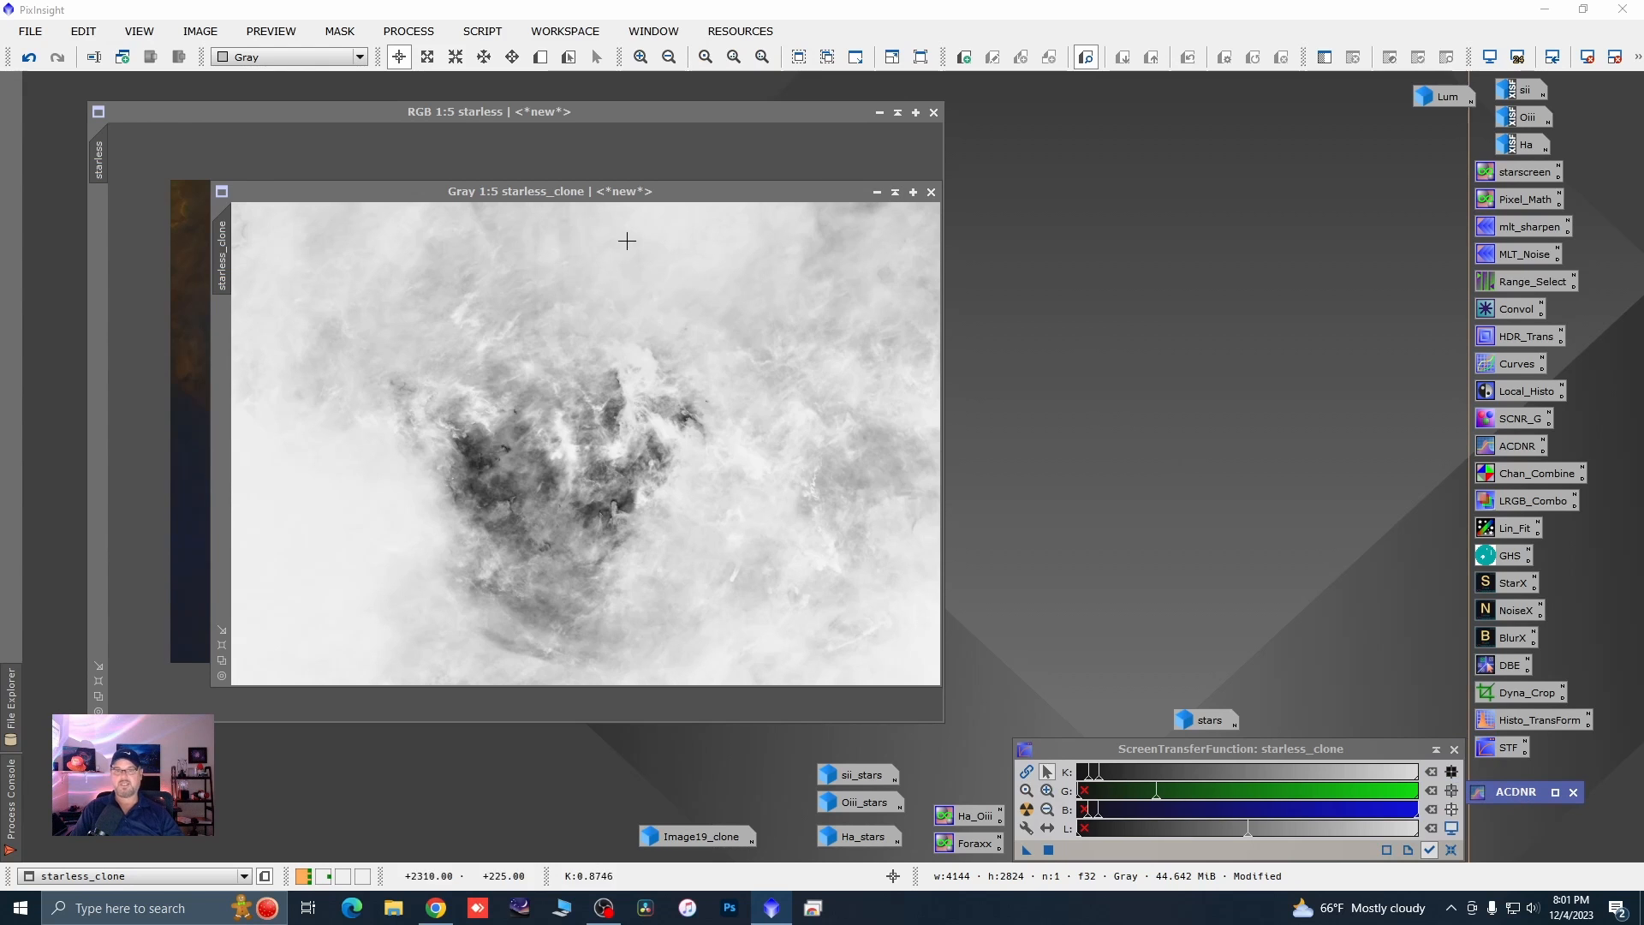
- Apply starless_clone as the mask on the starless image, and park the minimized clone beside Image19_clone
{"action": "left_click_drag", "start_coordinate": [222, 250], "coordinate": [96, 244]}
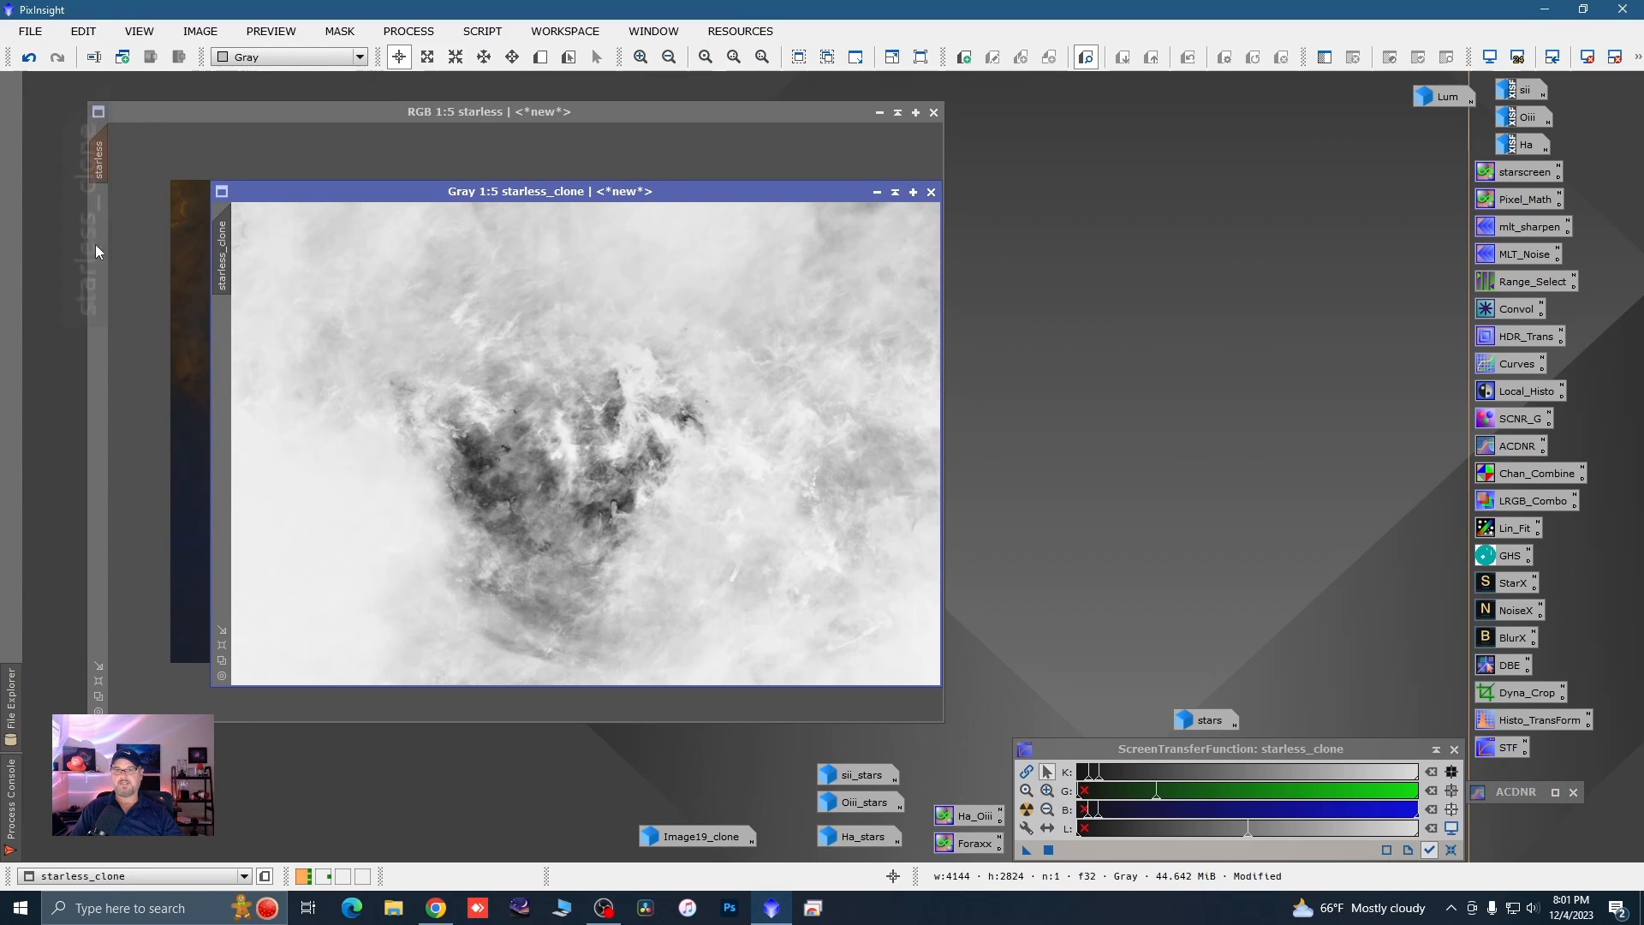
{"action": "left_click", "coordinate": [878, 193]}
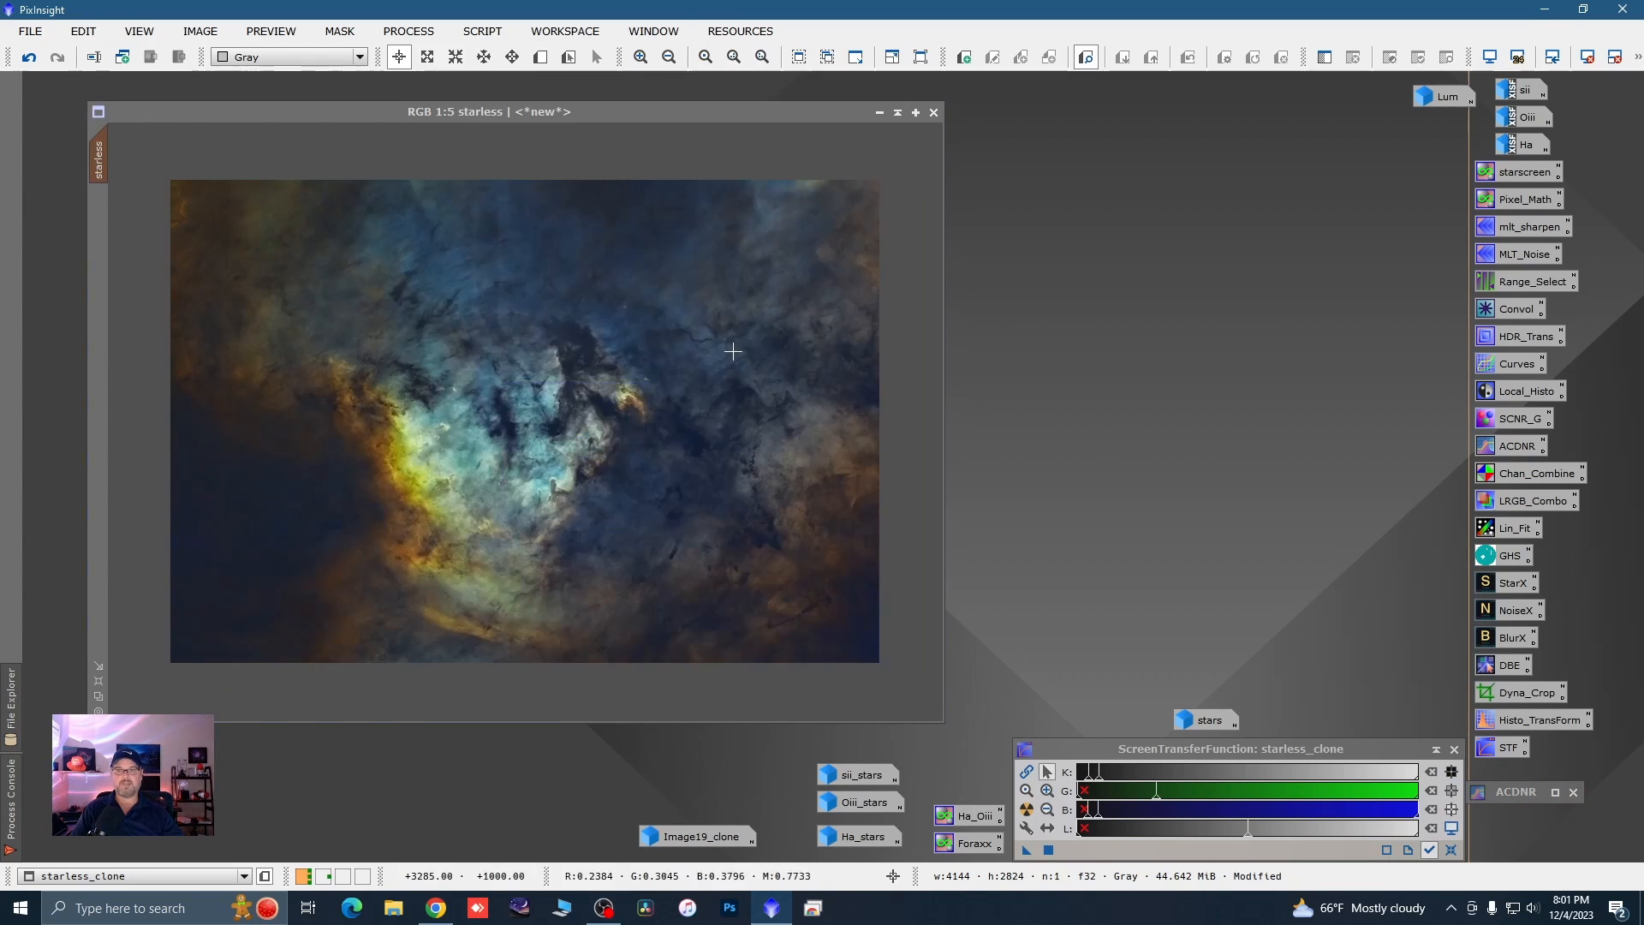
{"action": "left_click_drag", "start_coordinate": [635, 447], "coordinate": [572, 853]}
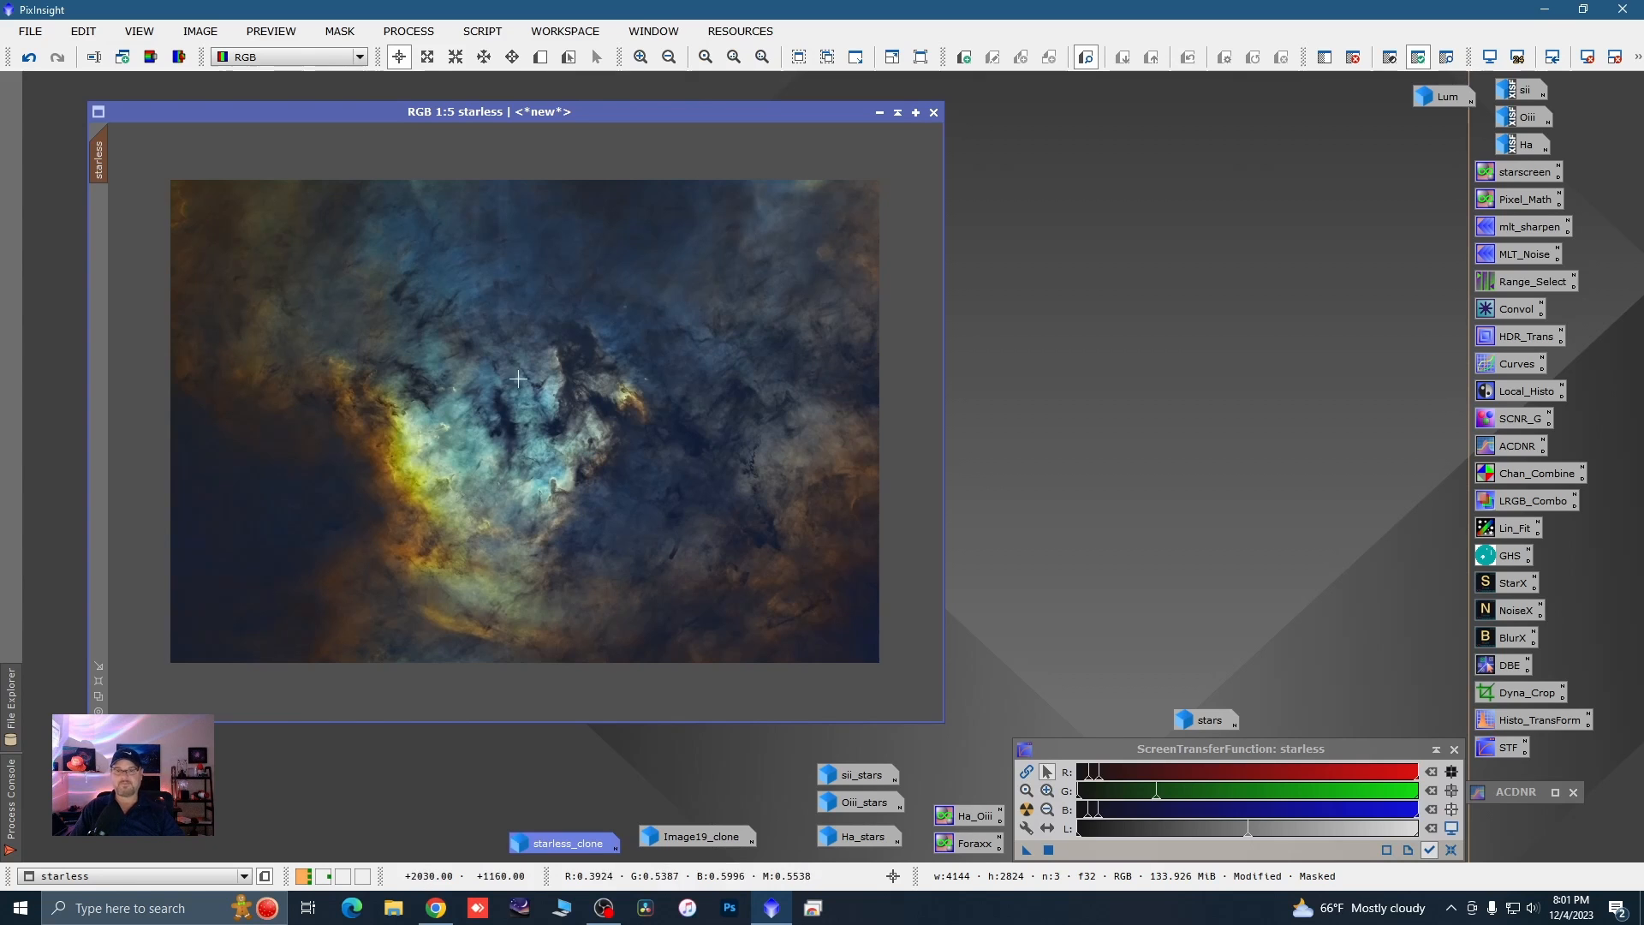
- Open the saved starscreen PixelMath expression ~((~starless)*(~stars)) and place its window beside the starless image
{"action": "left_click_drag", "start_coordinate": [406, 115], "coordinate": [380, 111]}
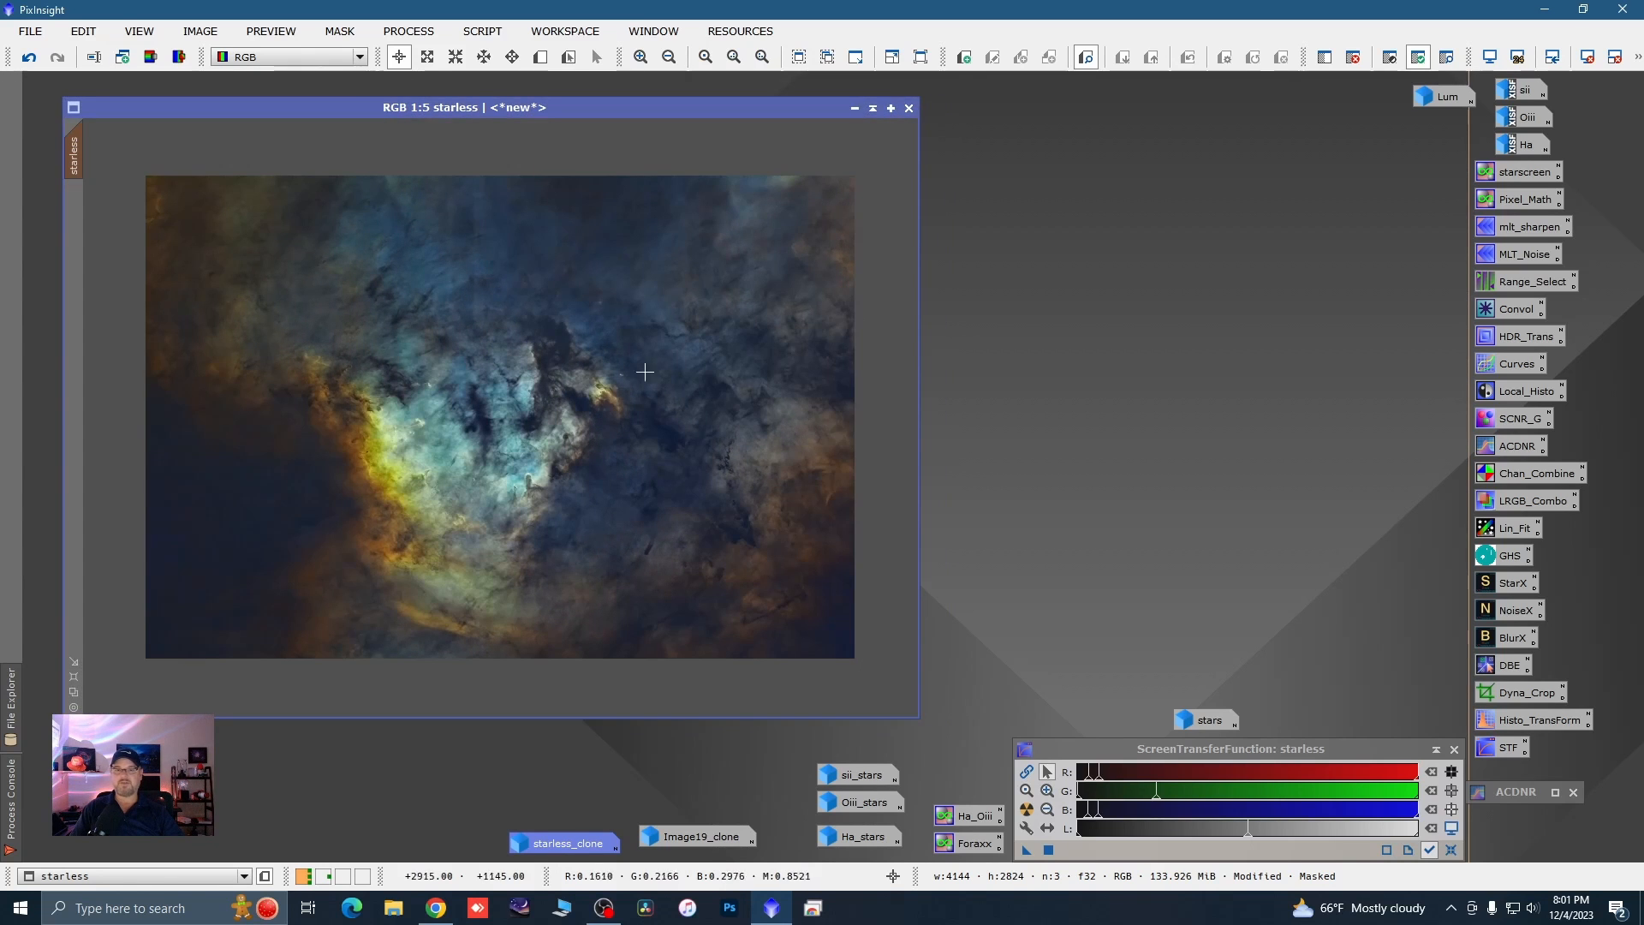
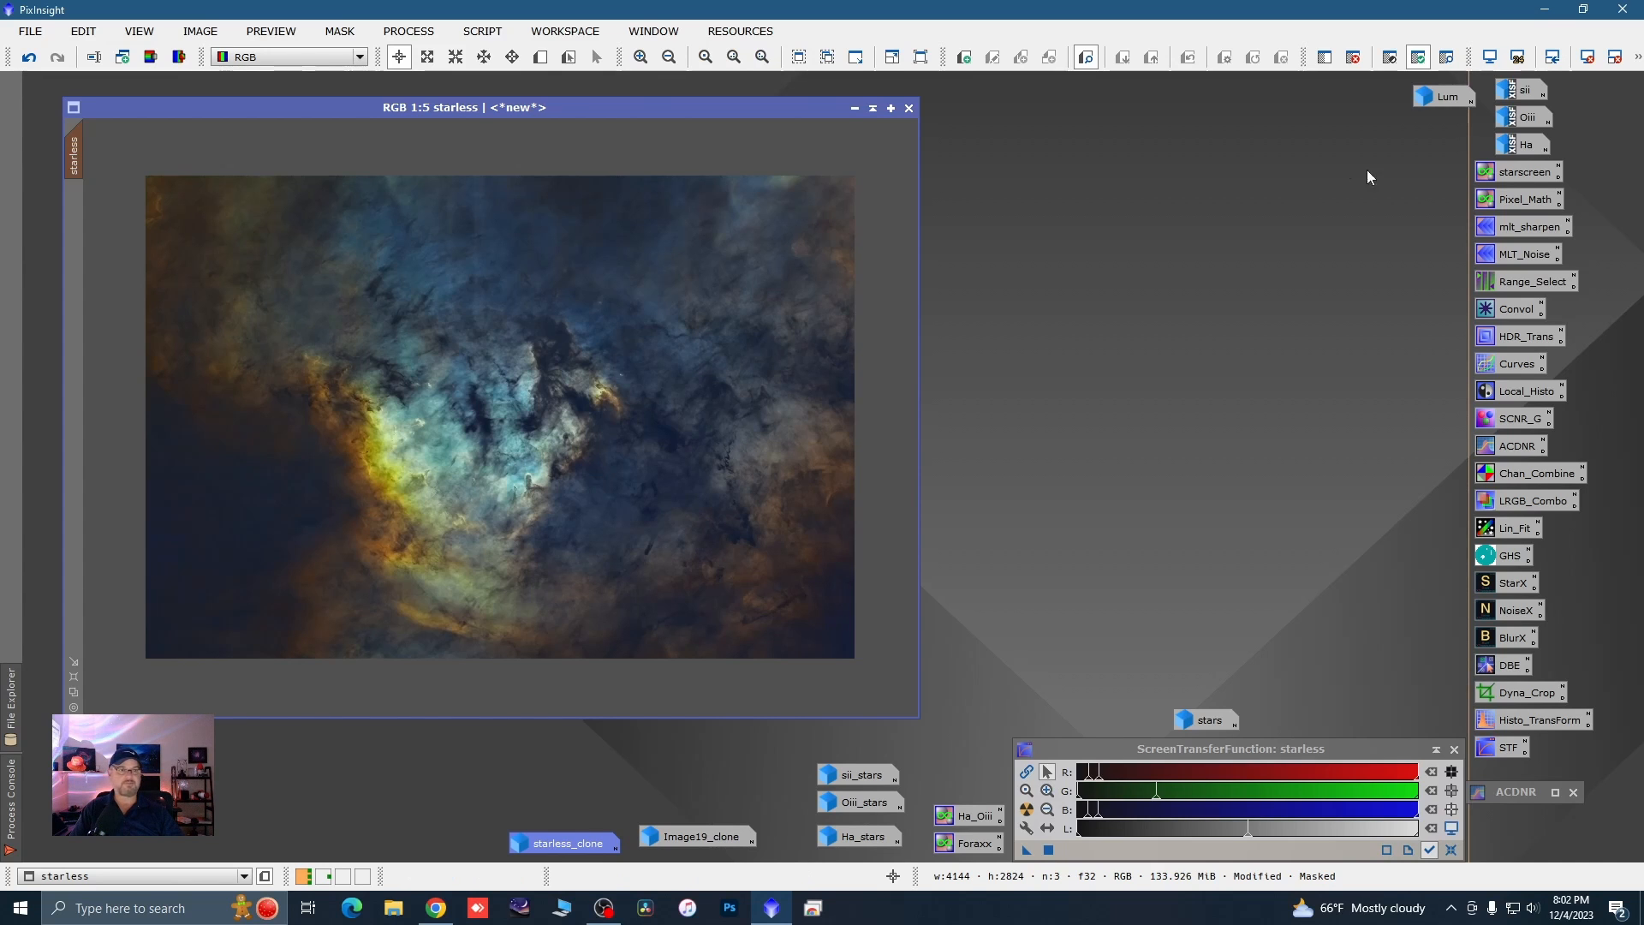
{"action": "double_click", "coordinate": [1502, 174]}
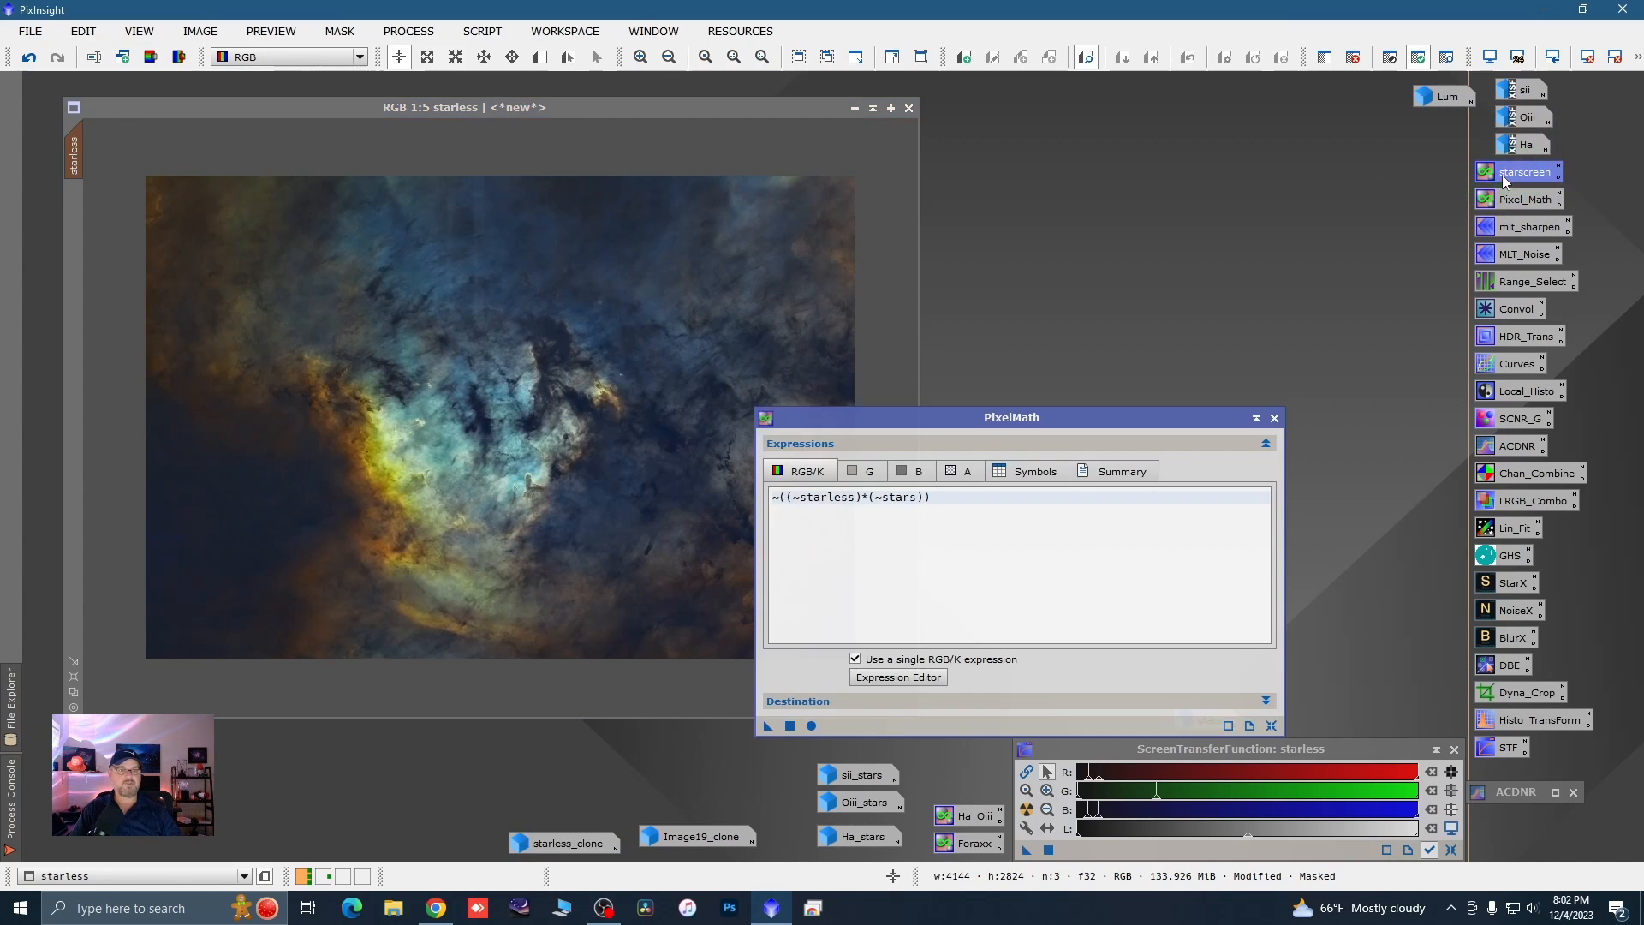
{"action": "left_click_drag", "start_coordinate": [1061, 424], "coordinate": [1218, 249]}
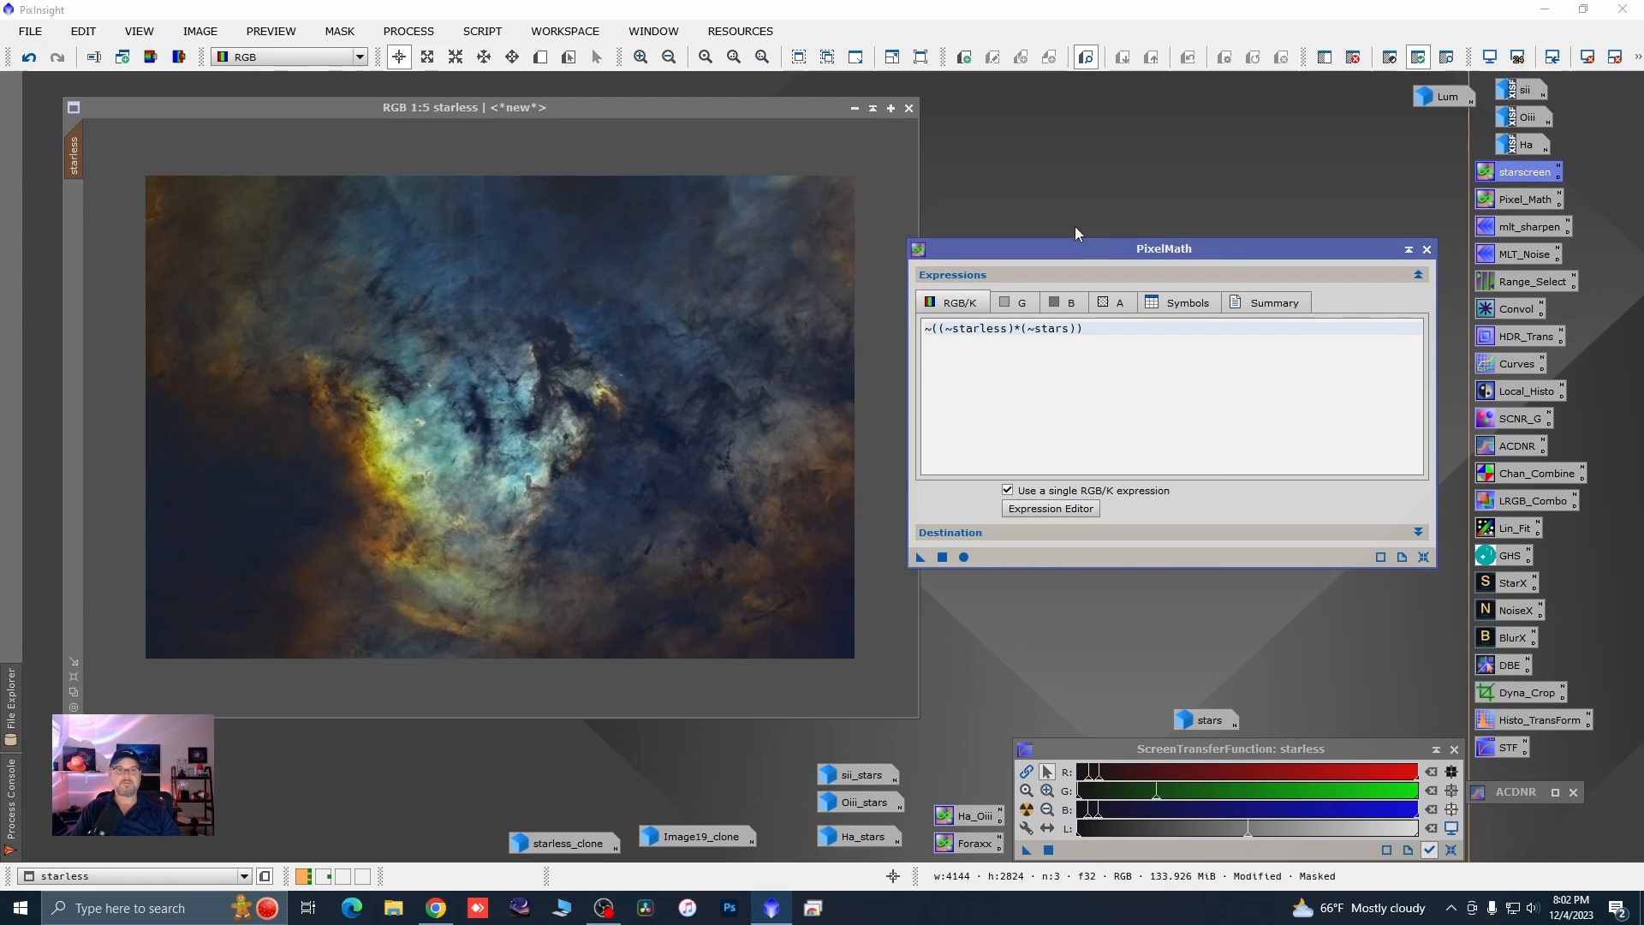
{"action": "left_click_drag", "start_coordinate": [1076, 247], "coordinate": [1094, 235]}
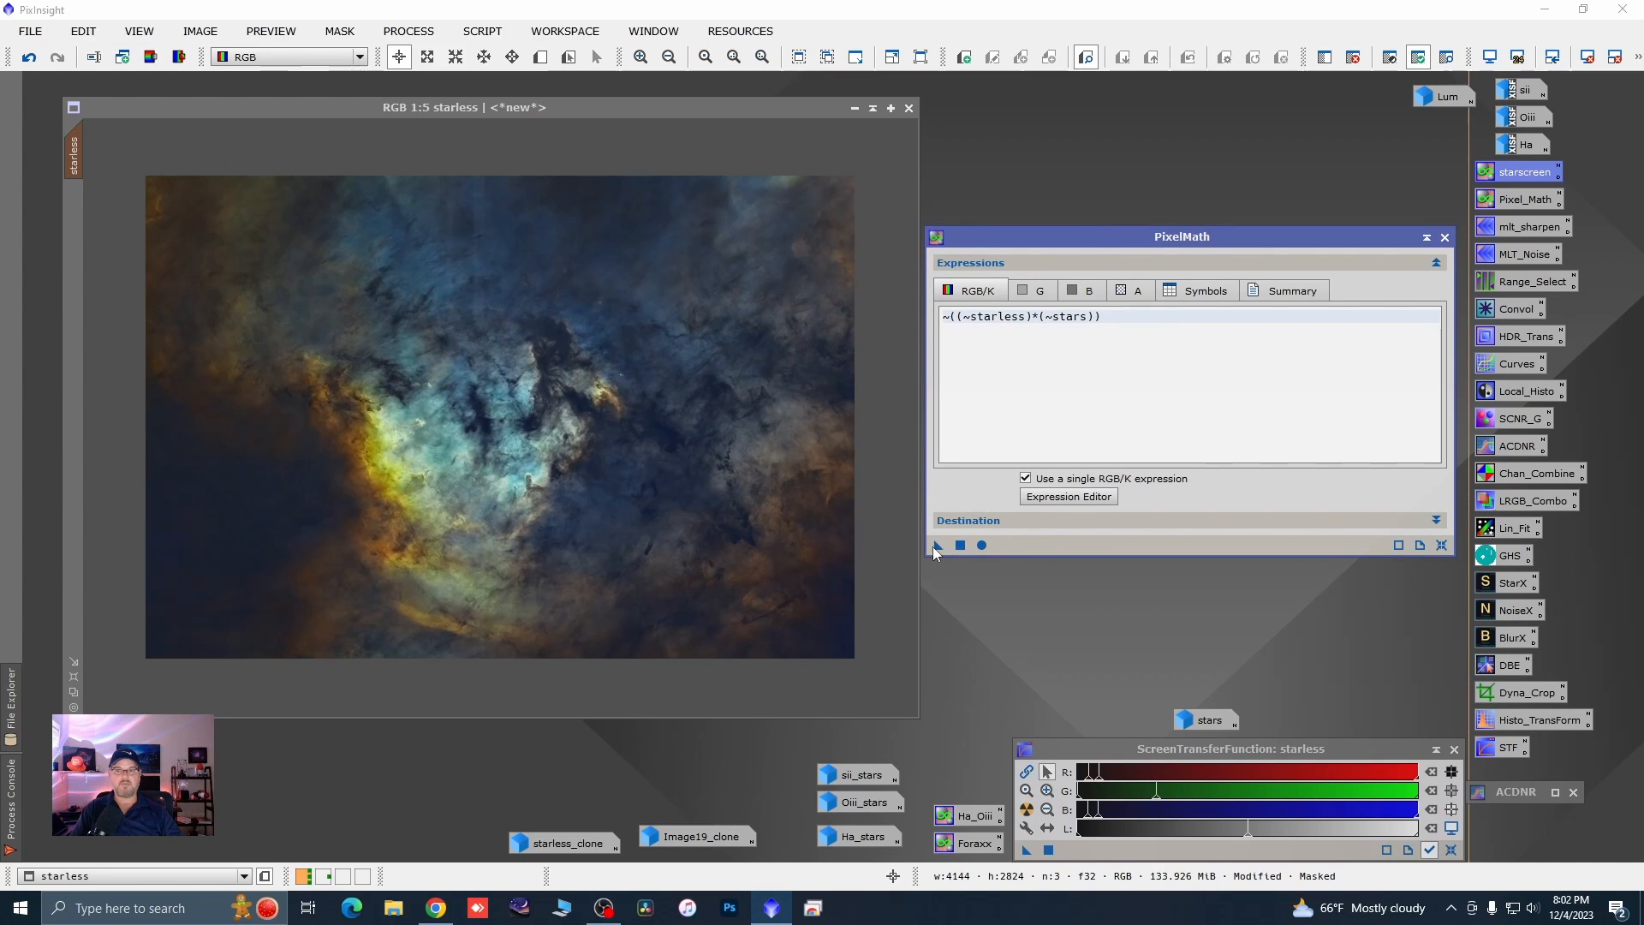
- Try screening the stars into the masked starless image with PixelMath, inspect the stars up close, and undo the blend
{"action": "left_click_drag", "start_coordinate": [934, 546], "coordinate": [767, 579]}
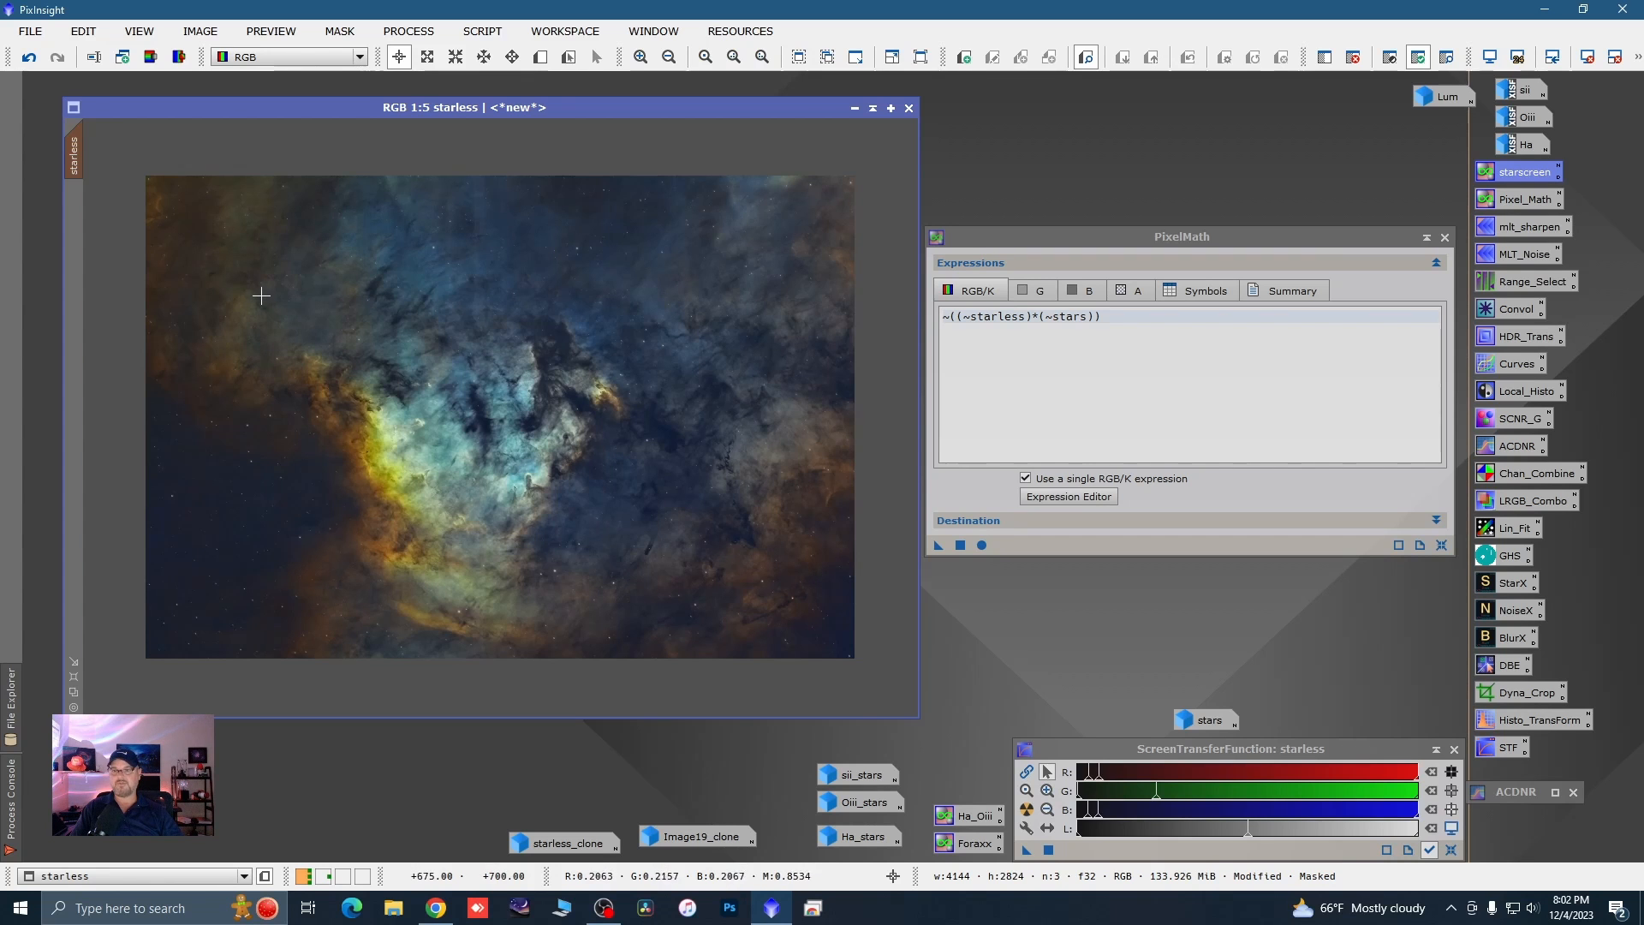
{"action": "scroll", "coordinate": [257, 291], "scroll_direction": "up", "scroll_amount": 4}
{"action": "scroll", "coordinate": [268, 280], "scroll_direction": "down", "scroll_amount": 1}
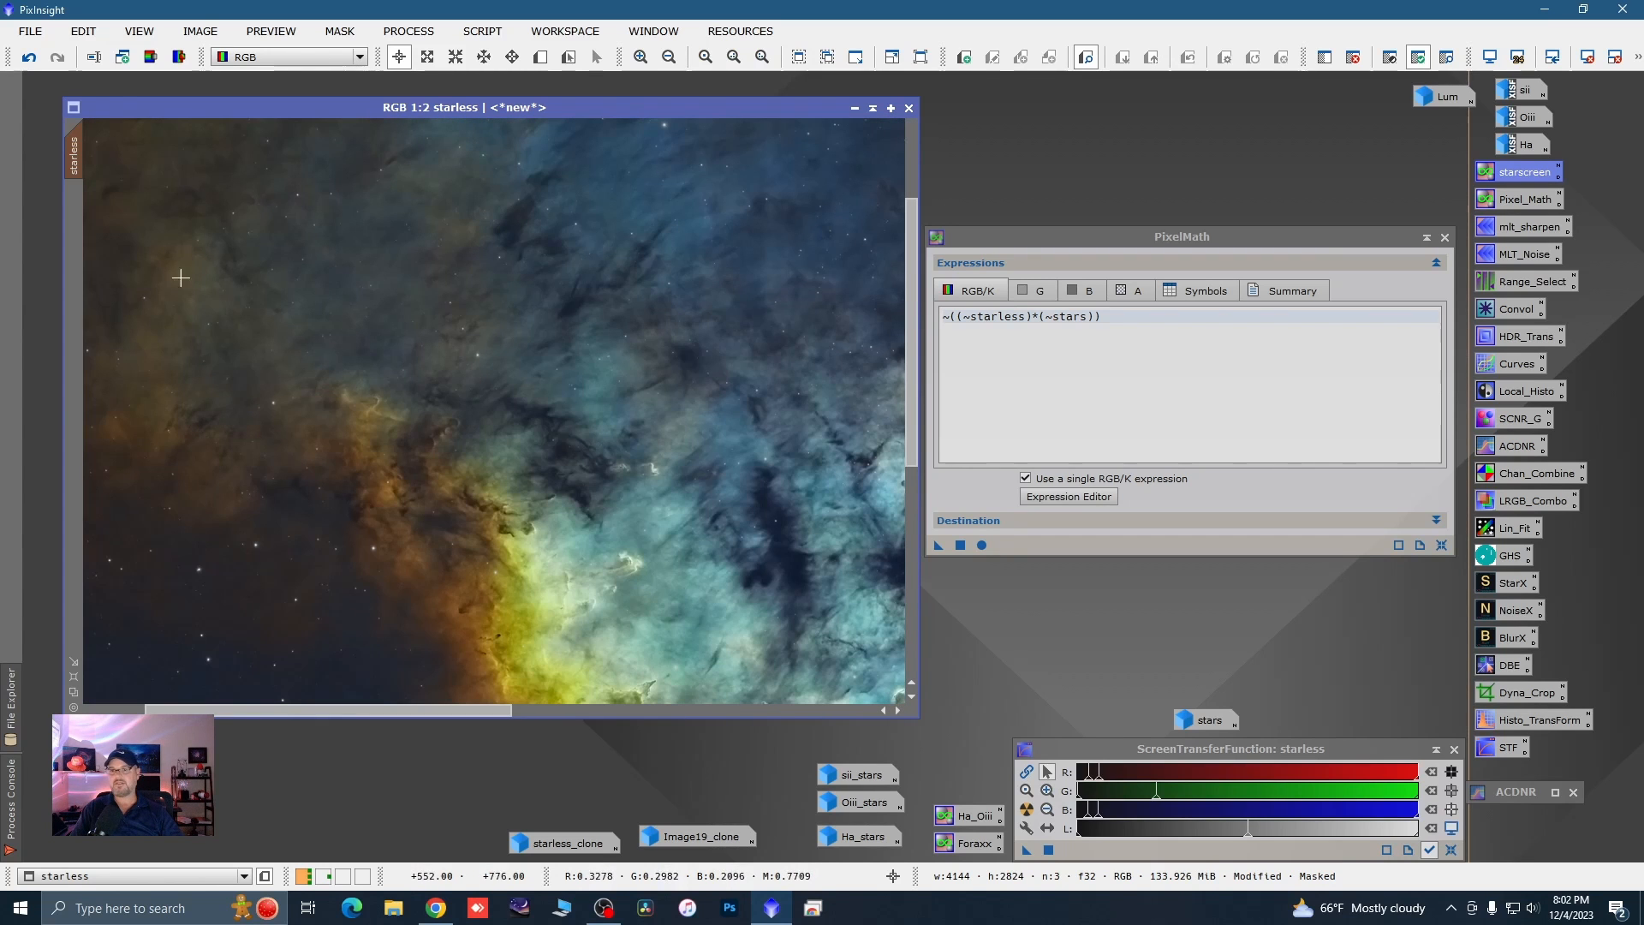
{"action": "left_click", "coordinate": [31, 58]}
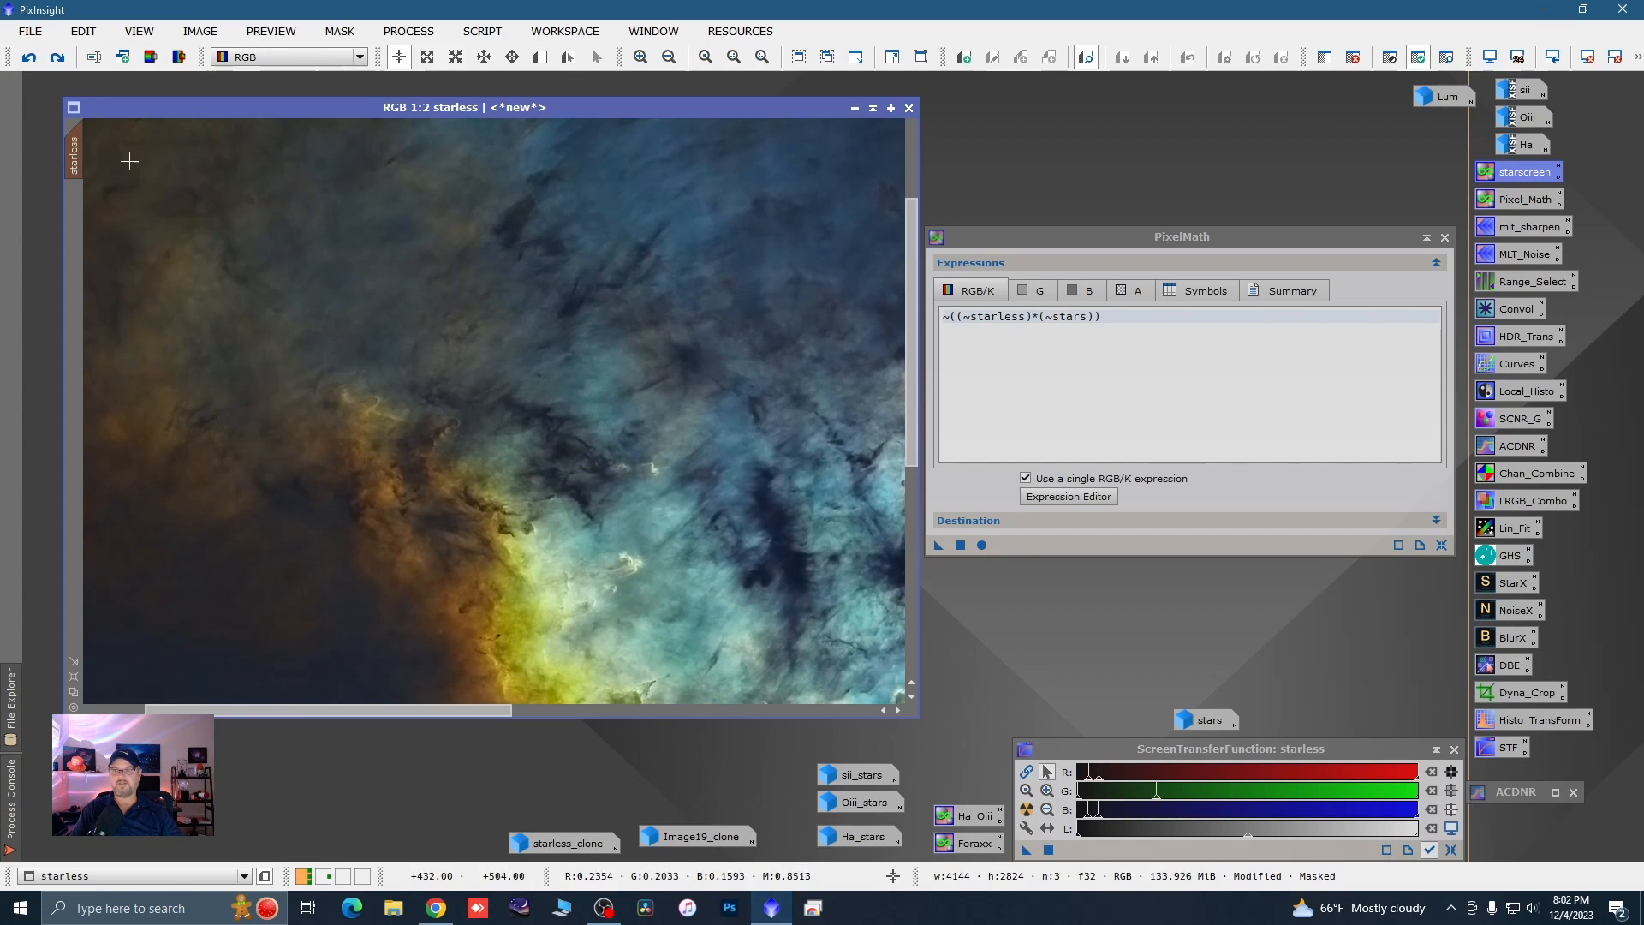
- Remove the mask from the starless image and apply the PixelMath star-screening expression to it unmasked
{"action": "right_click", "coordinate": [510, 383]}
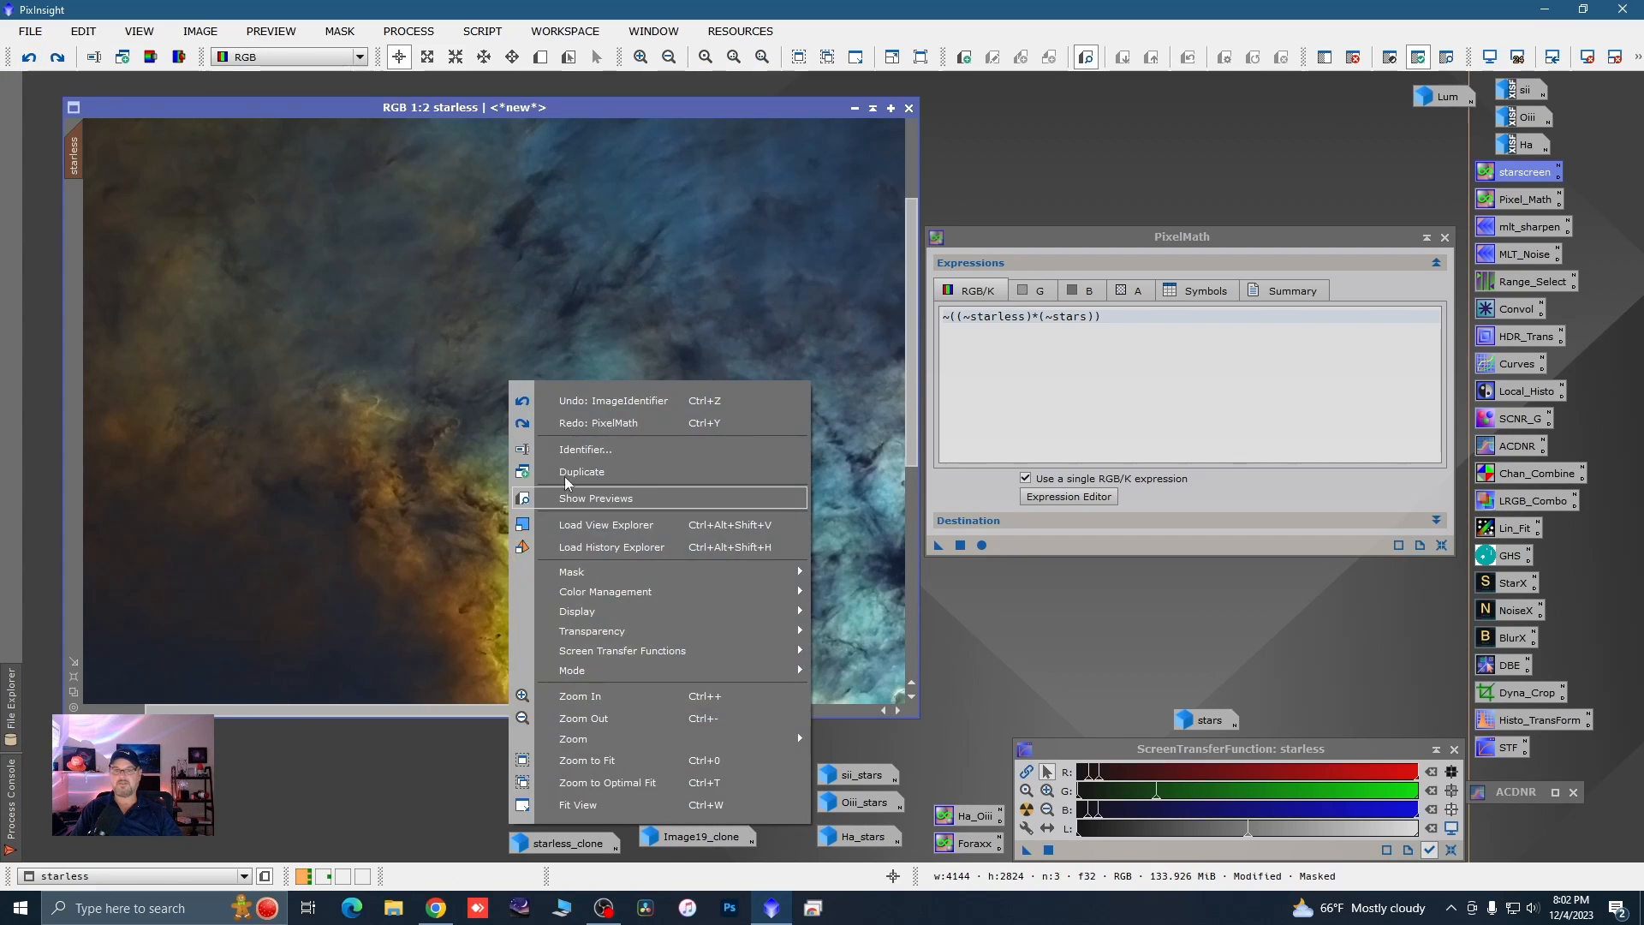
{"action": "mouse_move", "coordinate": [599, 571]}
{"action": "left_click", "coordinate": [847, 596]}
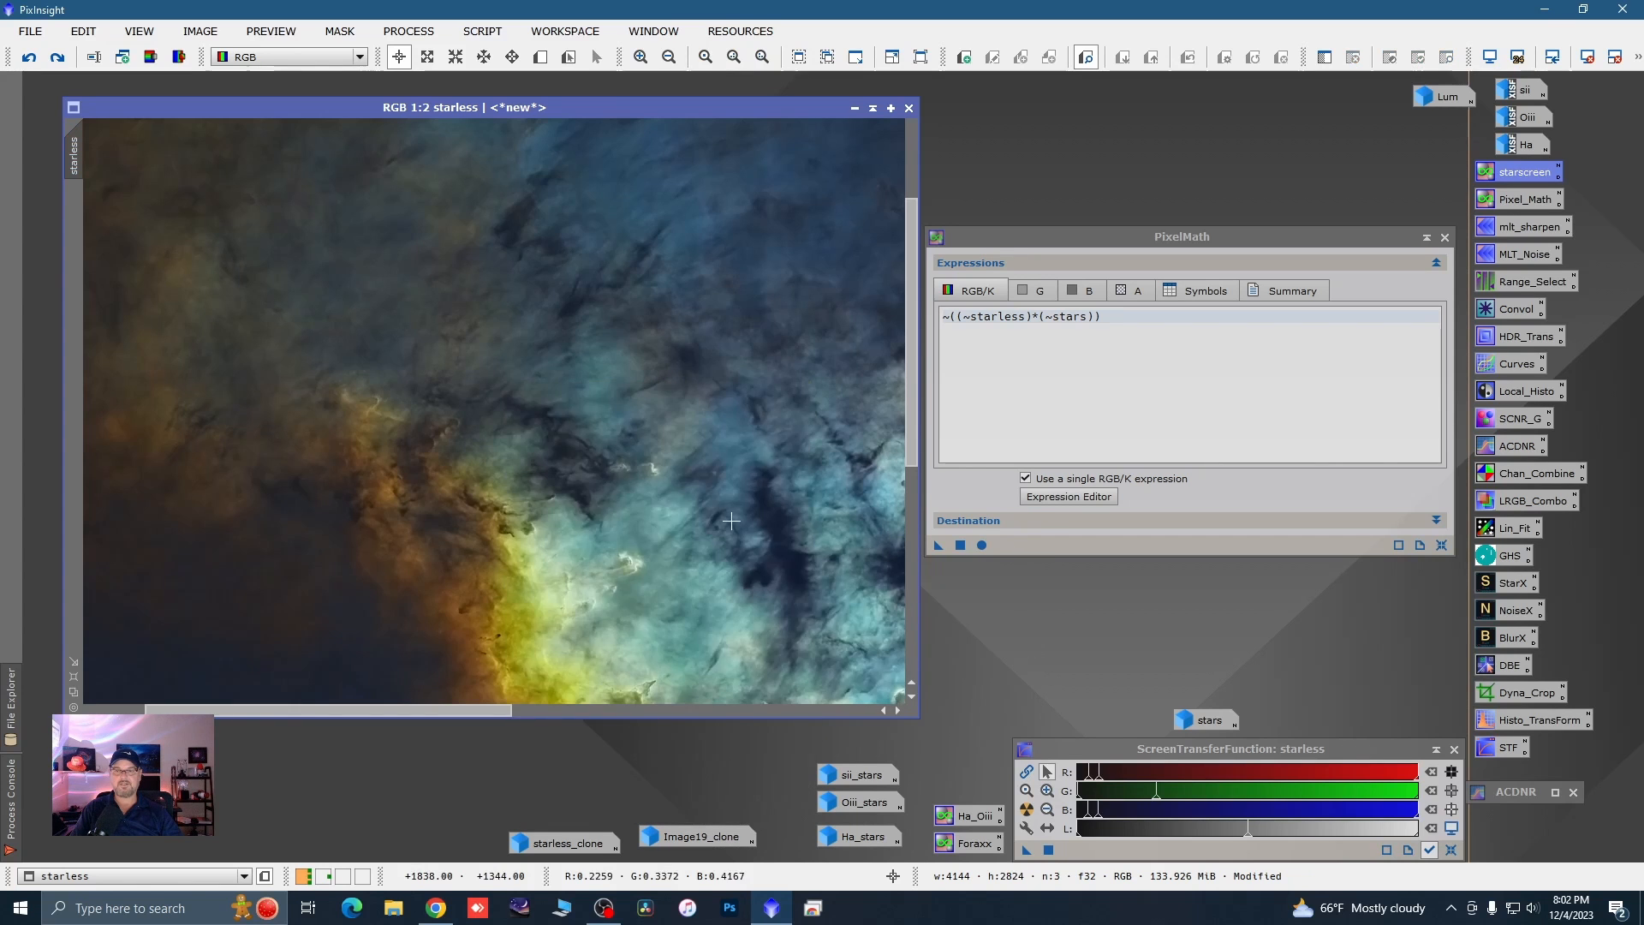
{"action": "scroll", "coordinate": [731, 521], "scroll_direction": "down", "scroll_amount": 3}
{"action": "left_click_drag", "start_coordinate": [939, 545], "coordinate": [897, 571]}
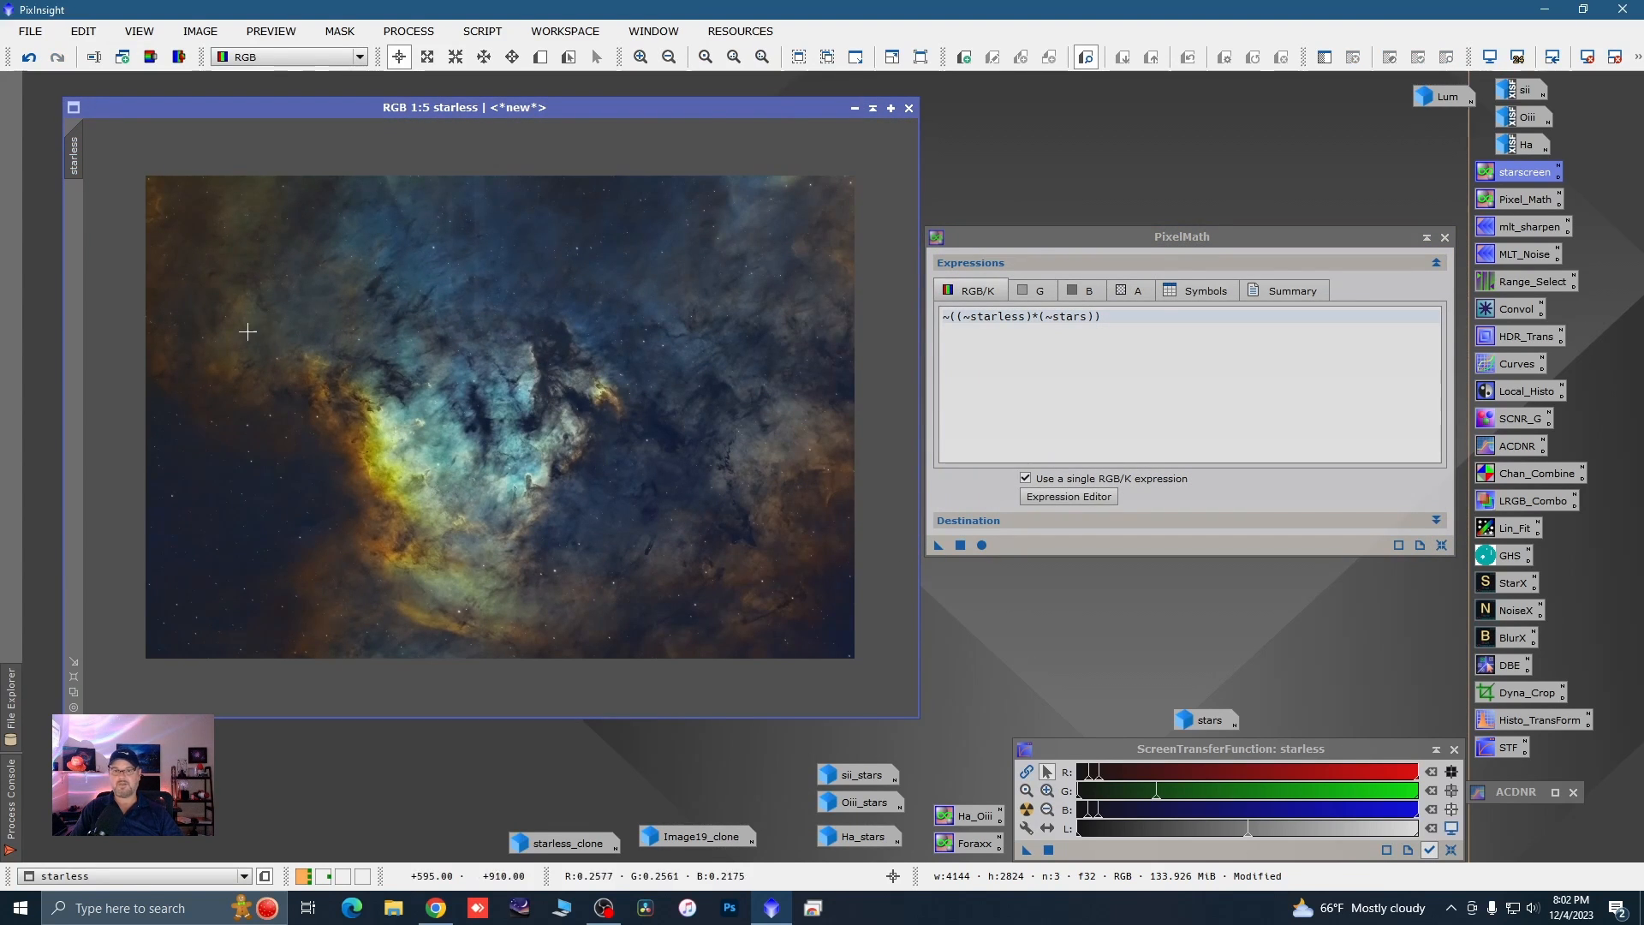
- Examine the unmasked star blend up close in the central nebula and the dark lower-left region, and undo the blend
{"action": "scroll", "coordinate": [342, 325], "scroll_direction": "up", "scroll_amount": 2}
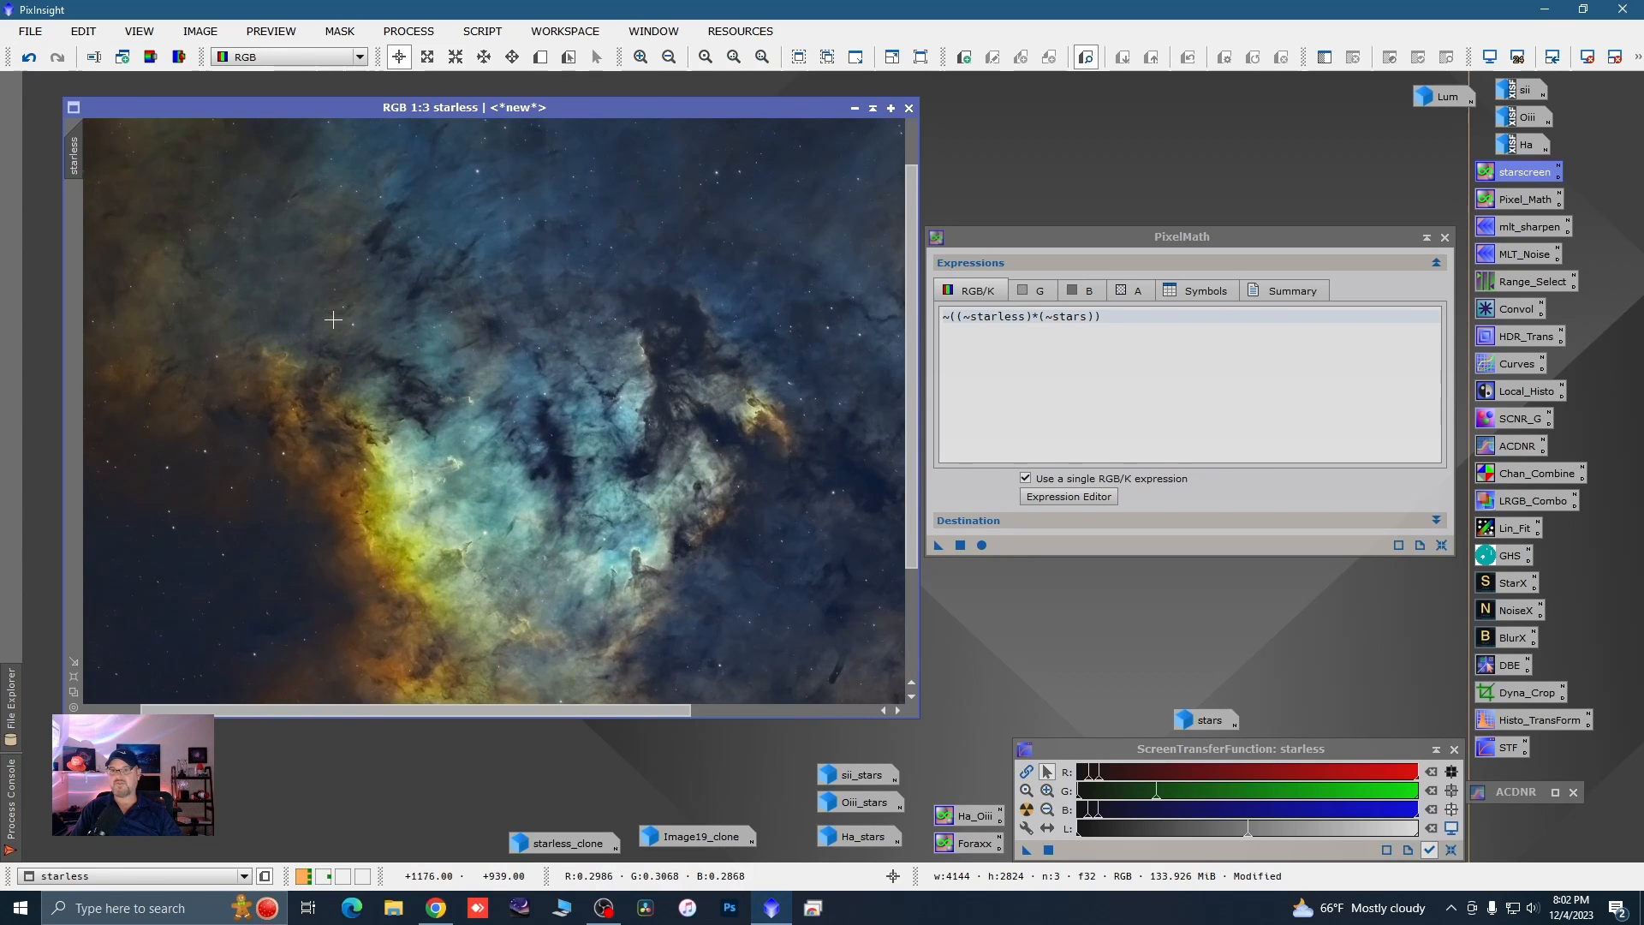
{"action": "scroll", "coordinate": [383, 398], "scroll_direction": "up", "scroll_amount": 1}
{"action": "scroll", "coordinate": [629, 268], "scroll_direction": "up", "scroll_amount": 1}
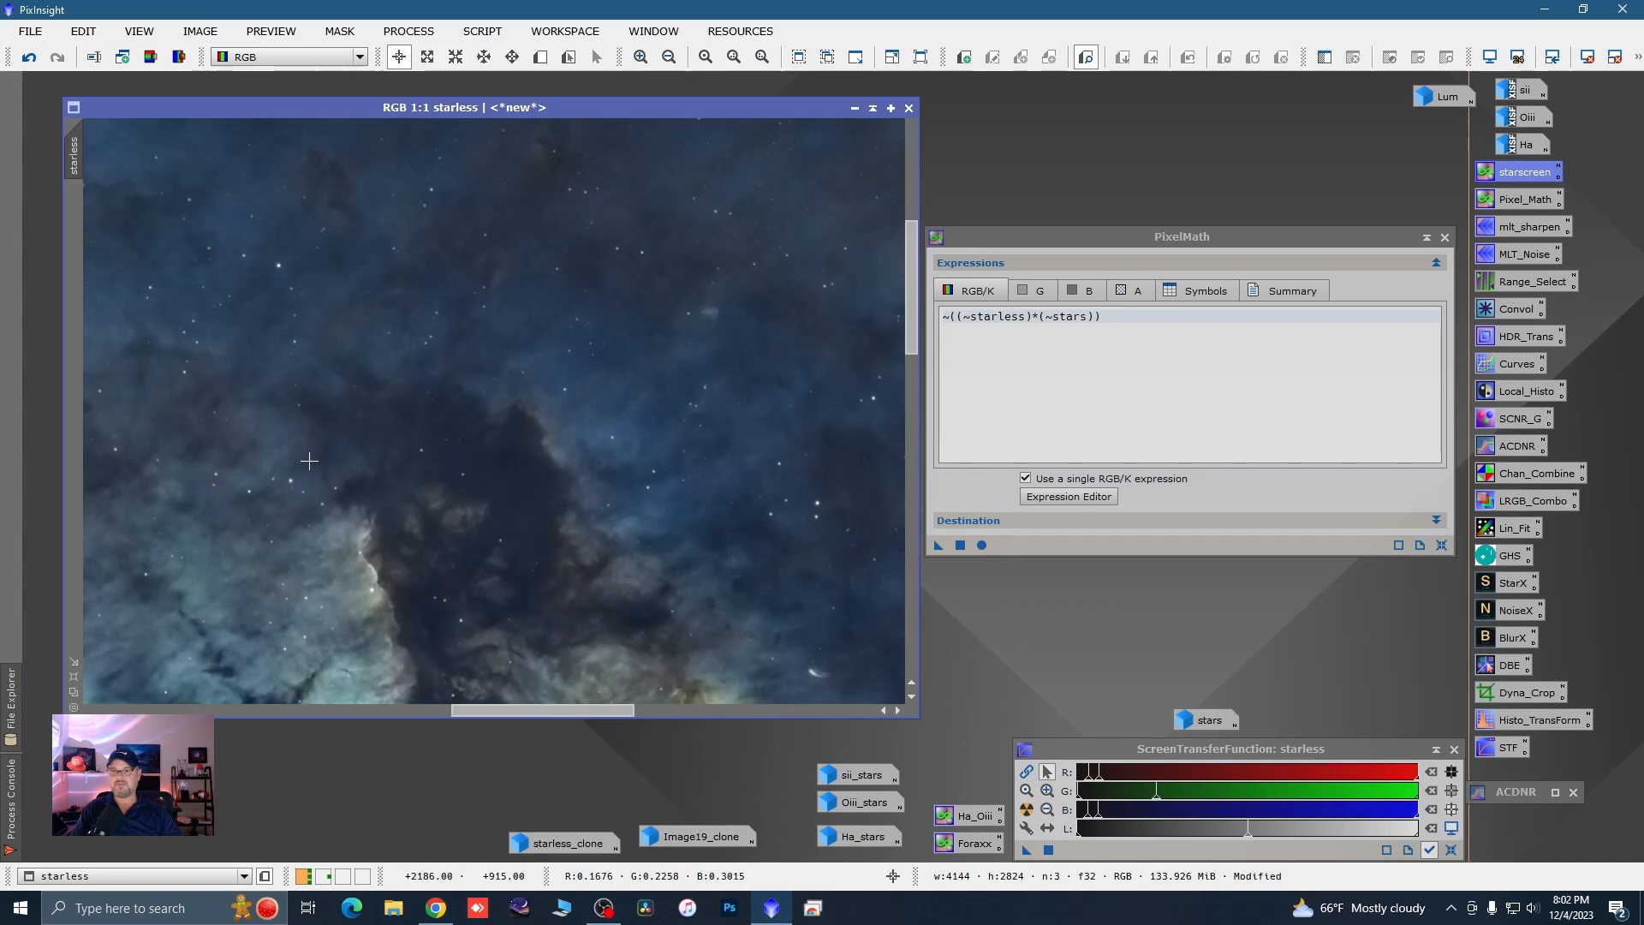
{"action": "scroll", "coordinate": [309, 461], "scroll_direction": "down", "scroll_amount": 4}
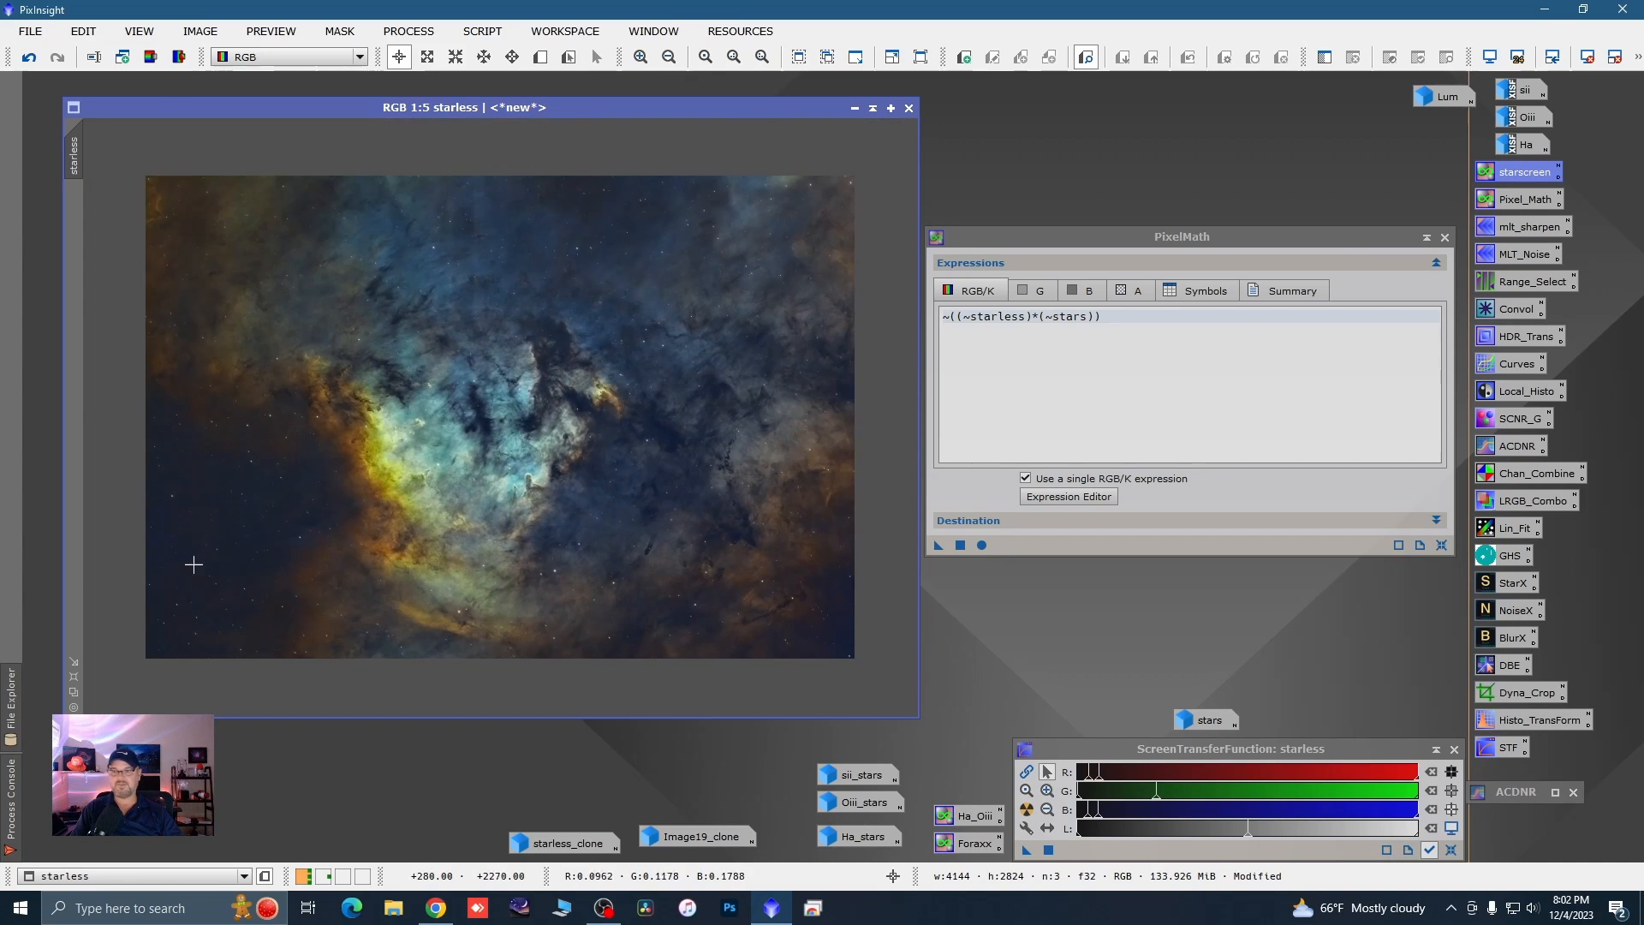
{"action": "scroll", "coordinate": [193, 564], "scroll_direction": "up", "scroll_amount": 4}
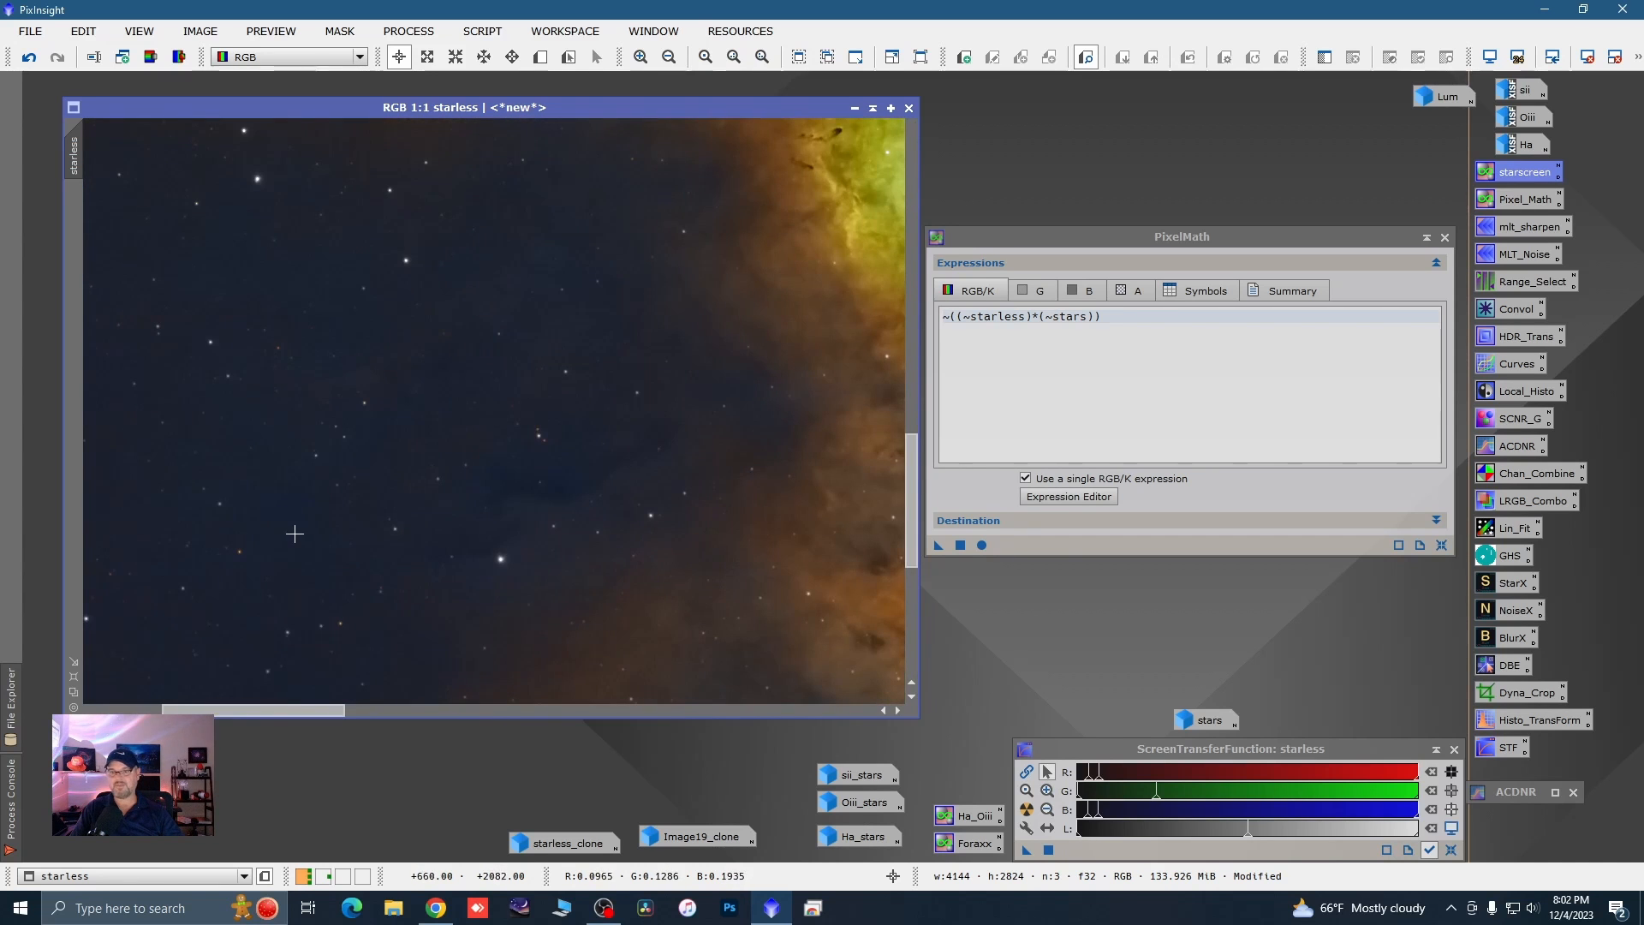
{"action": "scroll", "coordinate": [276, 411], "scroll_direction": "up", "scroll_amount": 1}
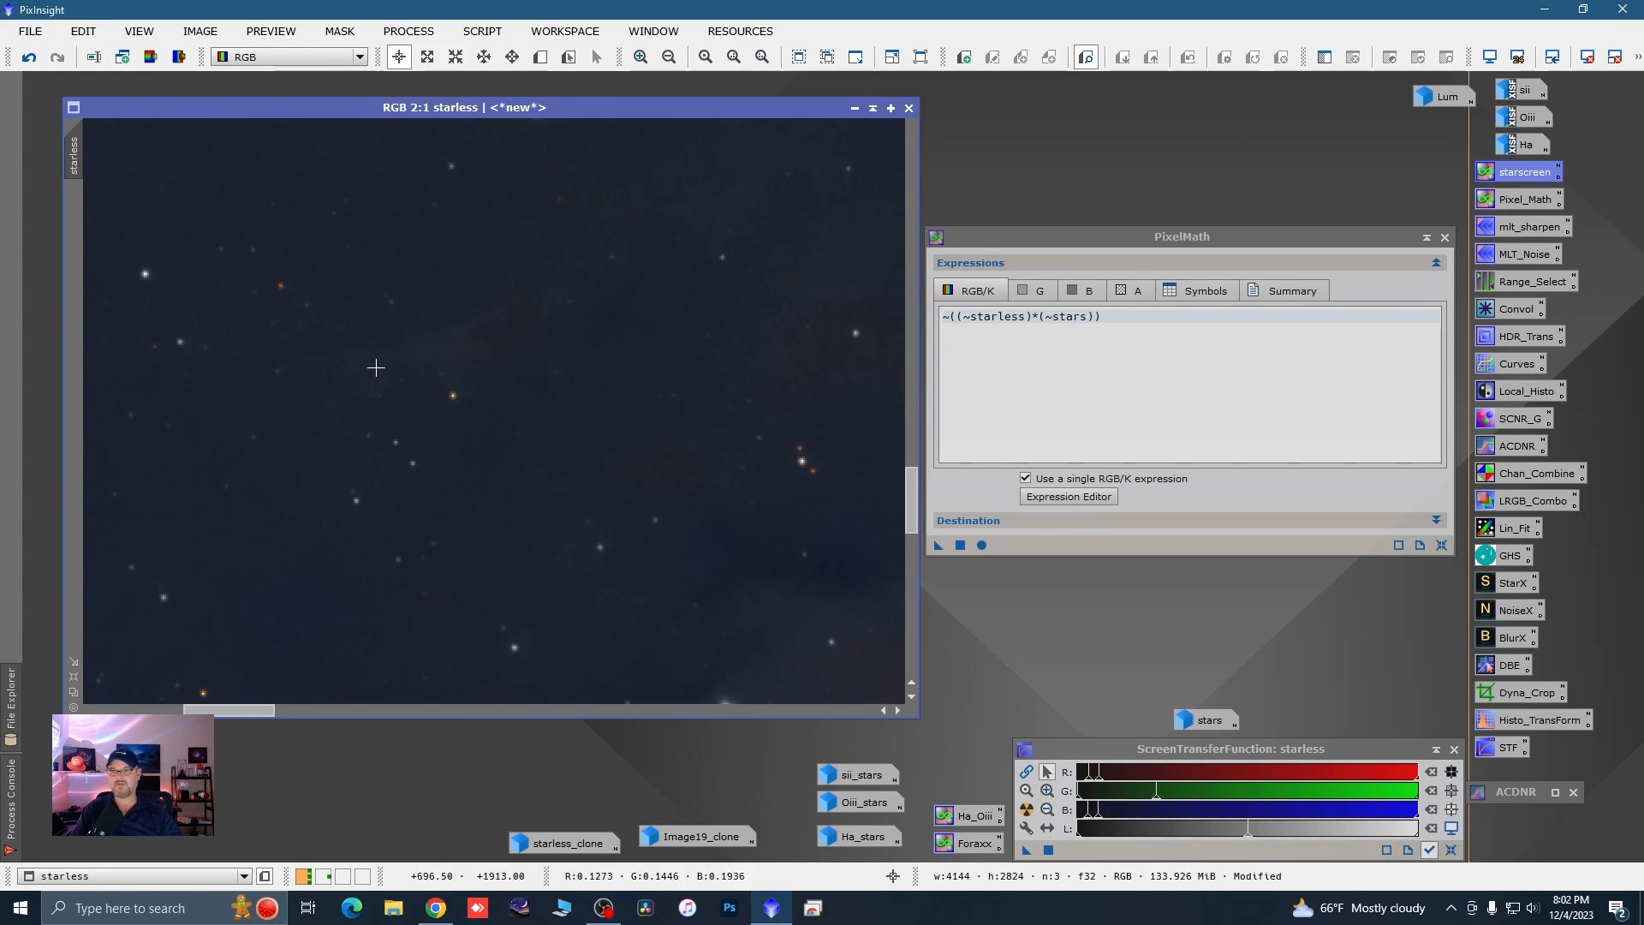
{"action": "scroll", "coordinate": [436, 471], "scroll_direction": "down", "scroll_amount": 5}
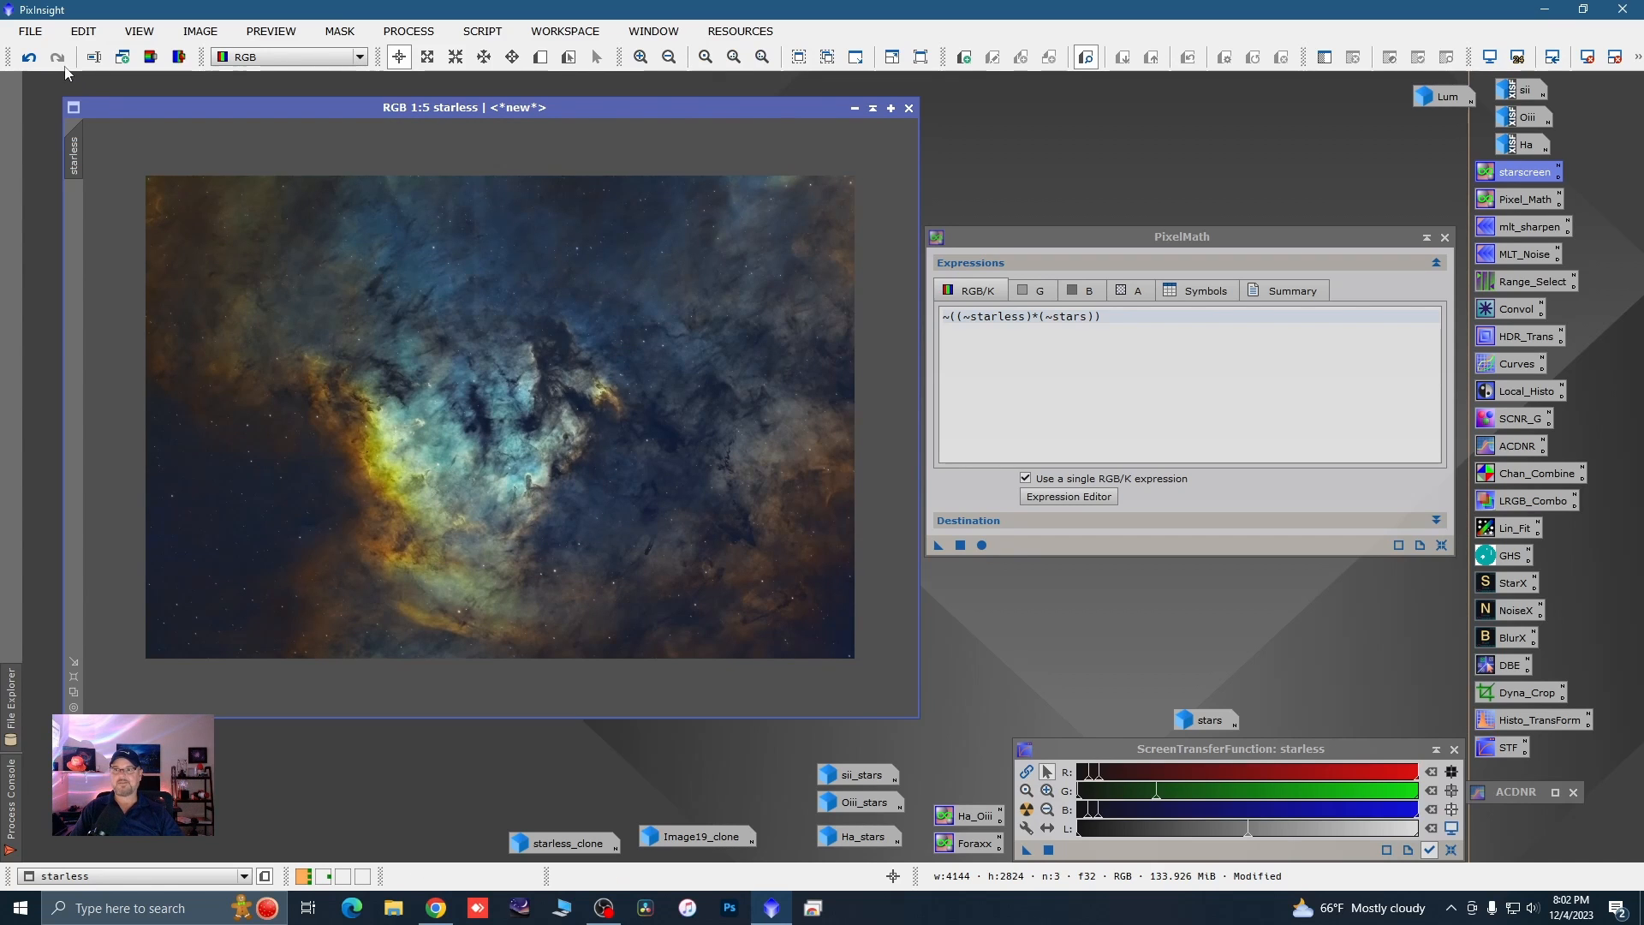
{"action": "left_click", "coordinate": [34, 58]}
- Reapply starless_clone as the mask on the starless image and screen the stars into it with PixelMath, closing PixelMath when done
{"action": "left_click", "coordinate": [585, 843]}
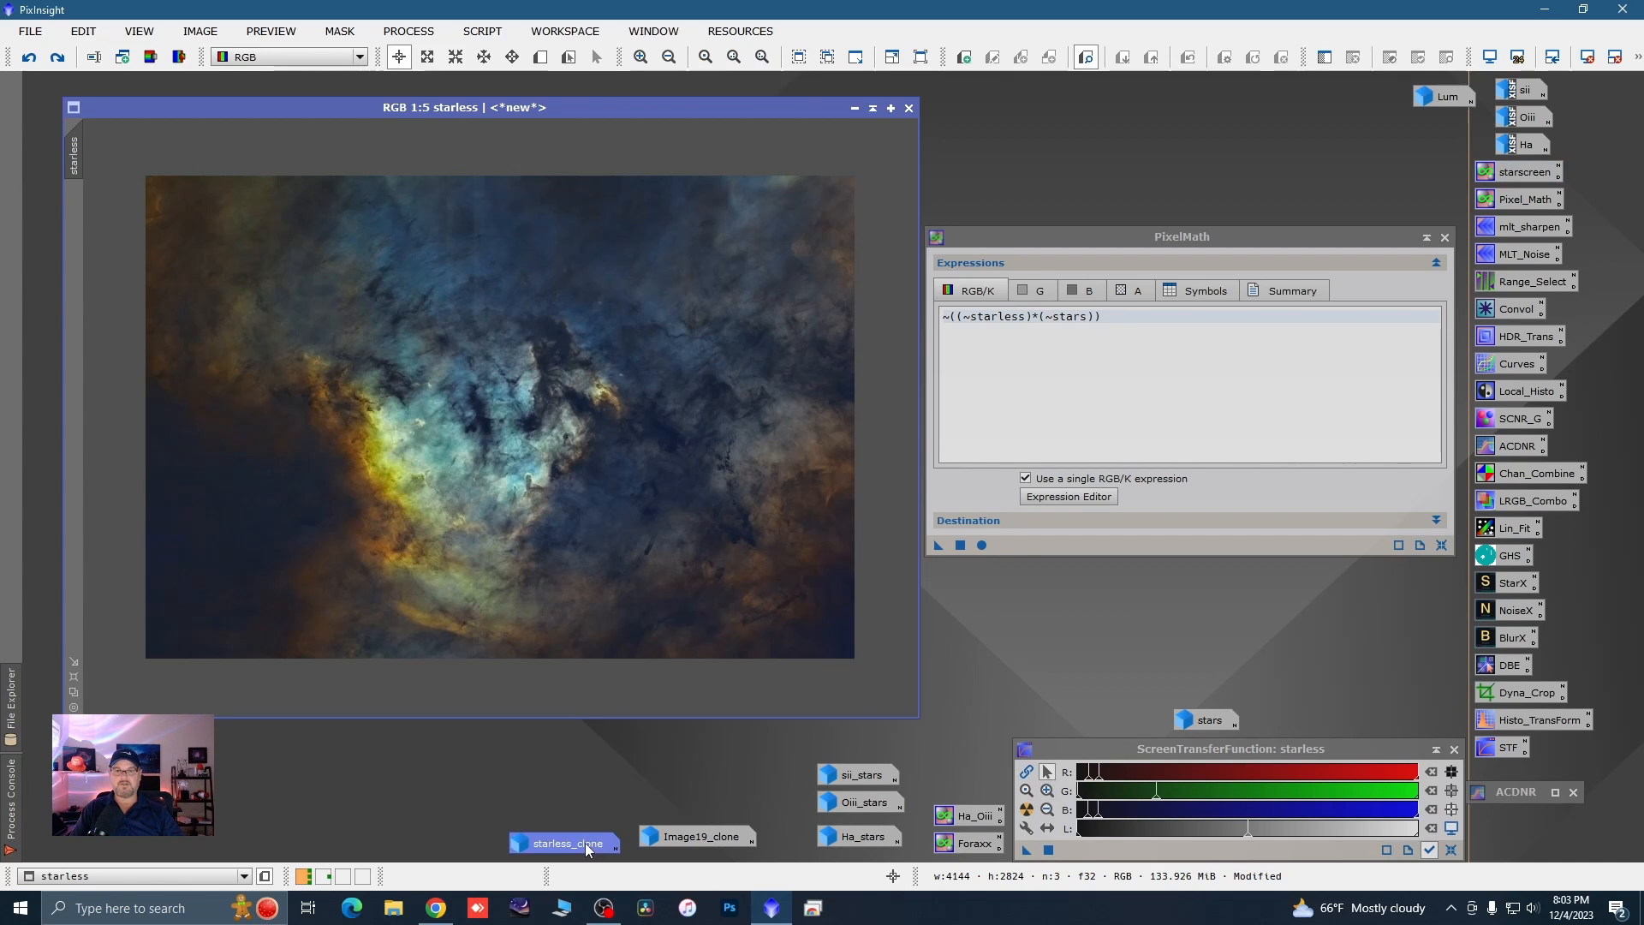
{"action": "double_click", "coordinate": [584, 843]}
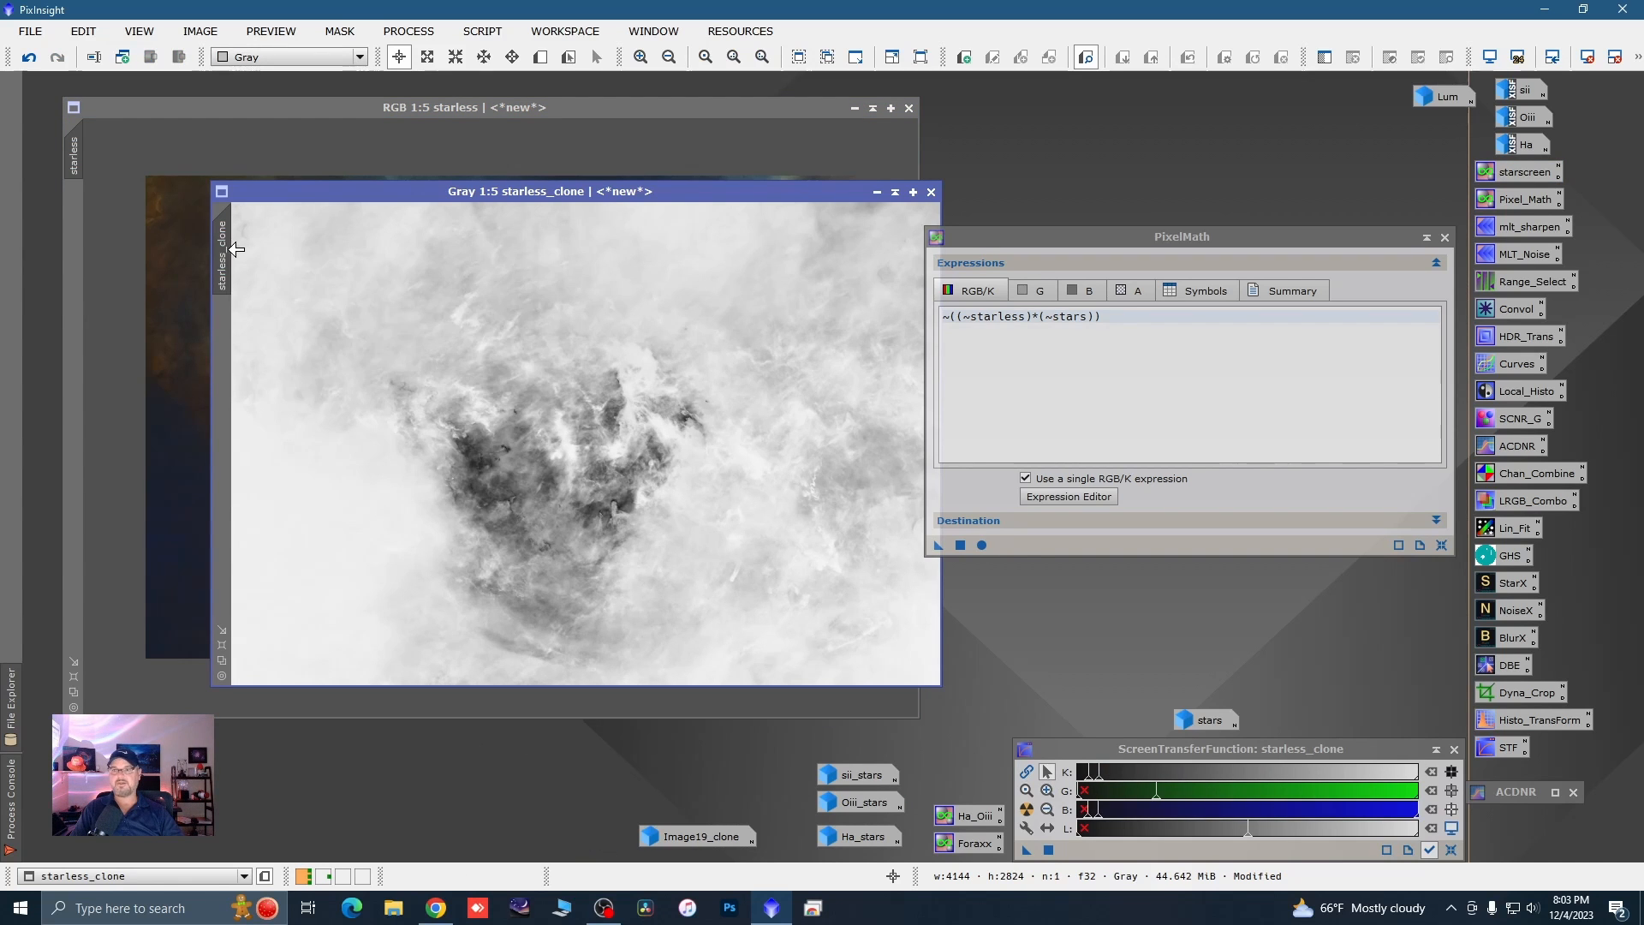
{"action": "left_click_drag", "start_coordinate": [229, 250], "coordinate": [75, 243]}
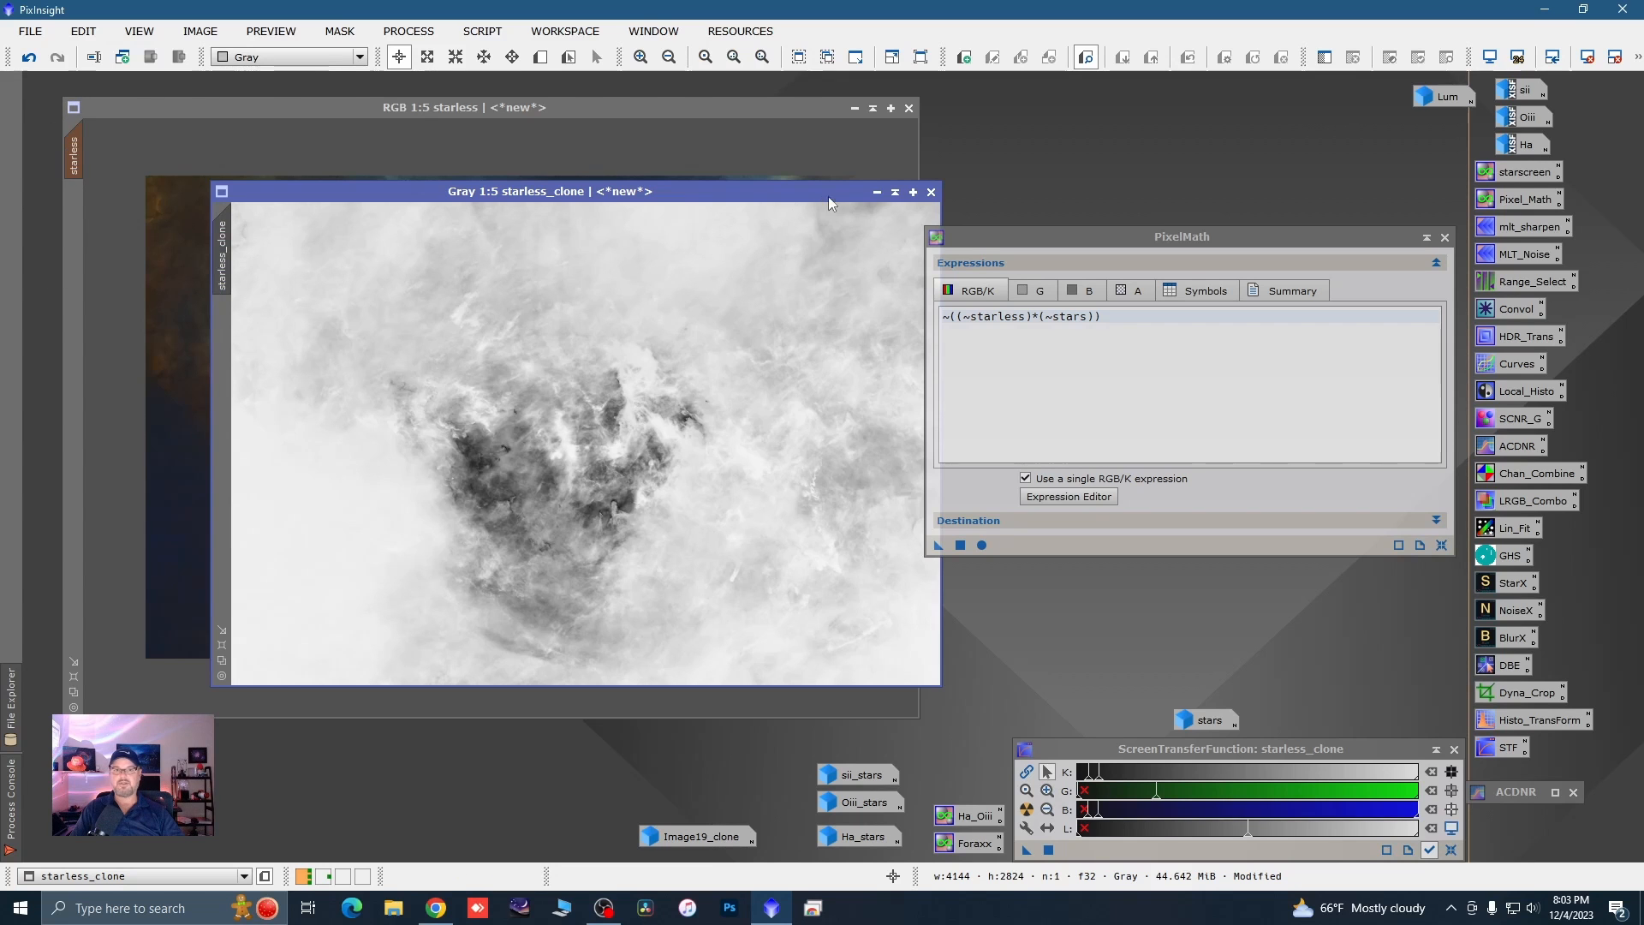
{"action": "left_click", "coordinate": [874, 193]}
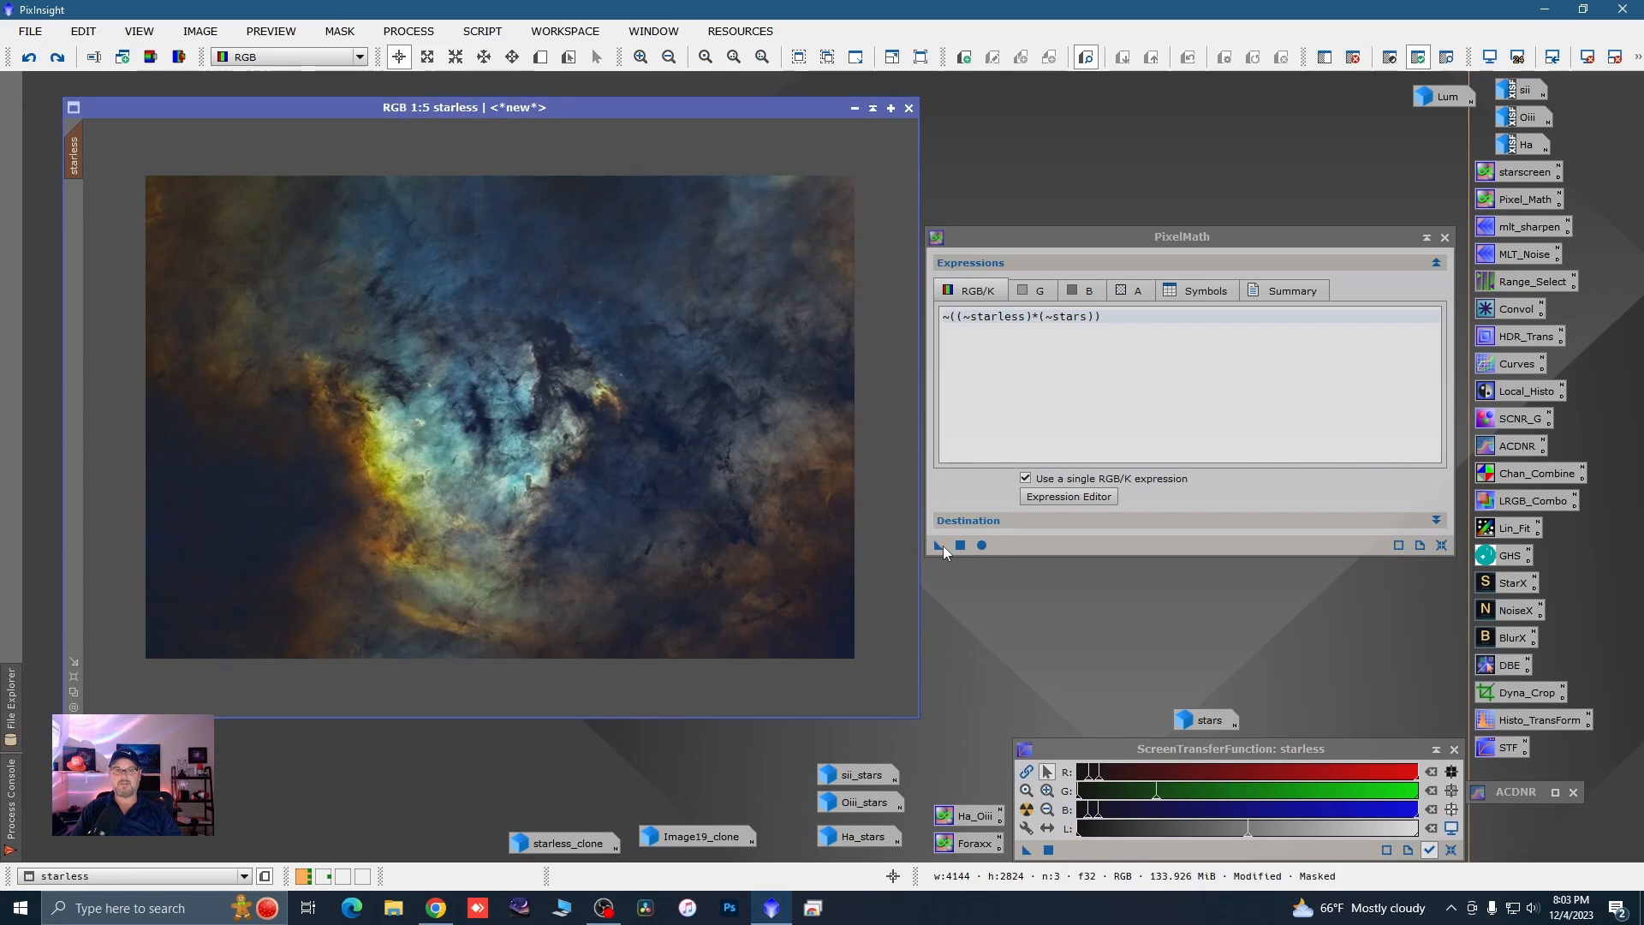
{"action": "left_click_drag", "start_coordinate": [939, 546], "coordinate": [803, 558]}
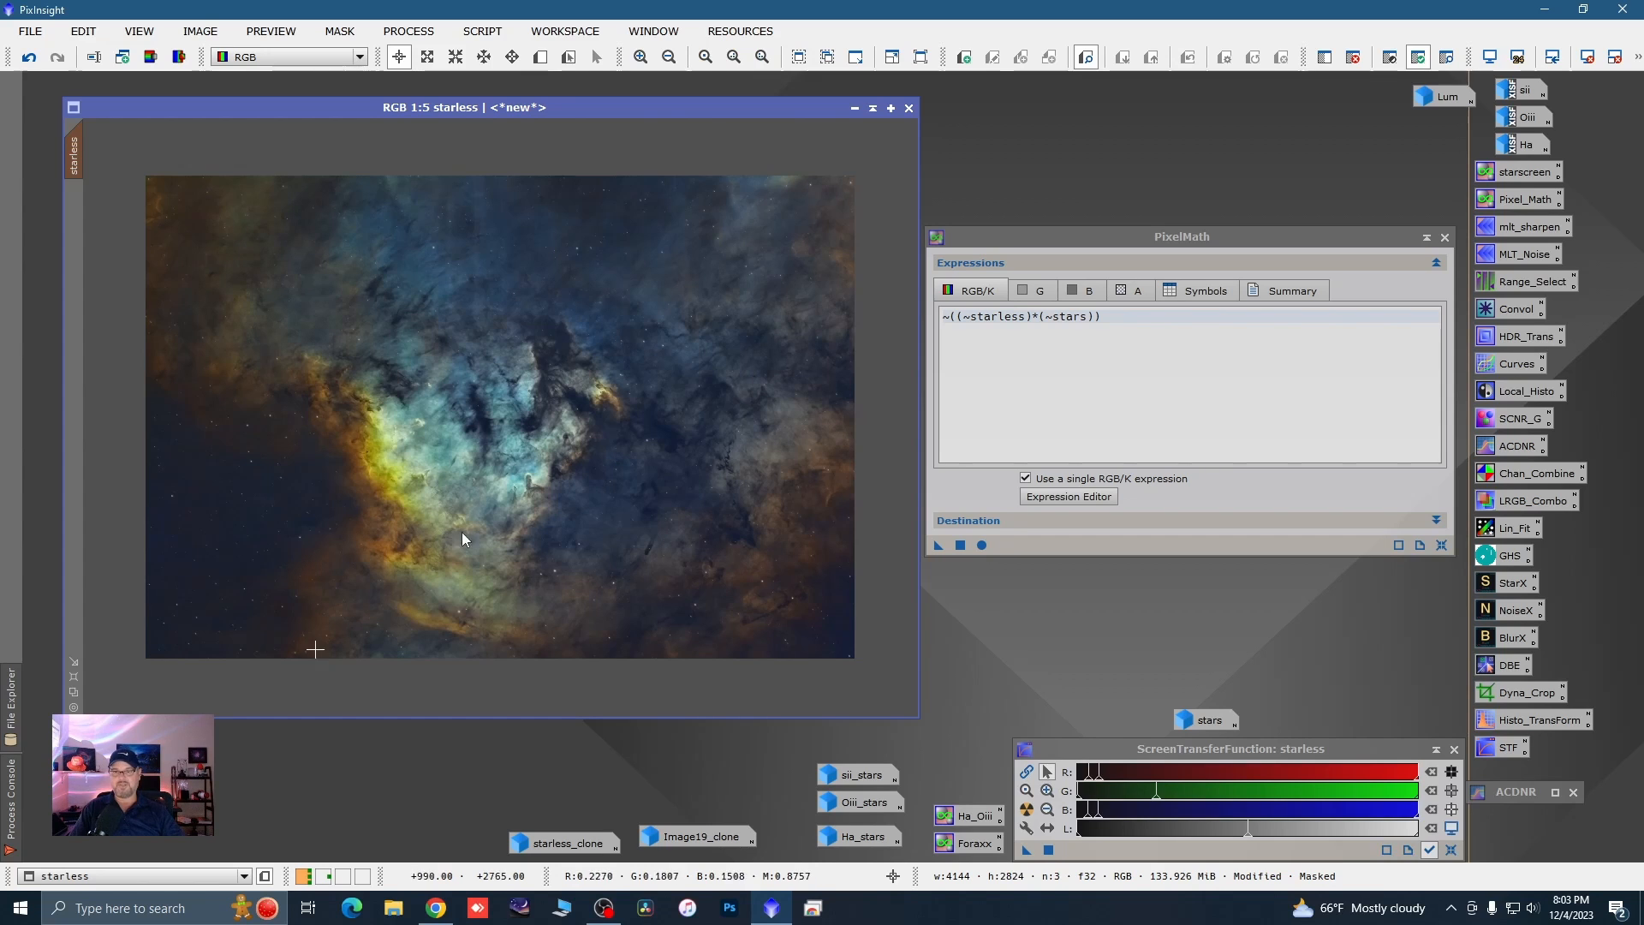
{"action": "left_click", "coordinate": [1445, 238]}
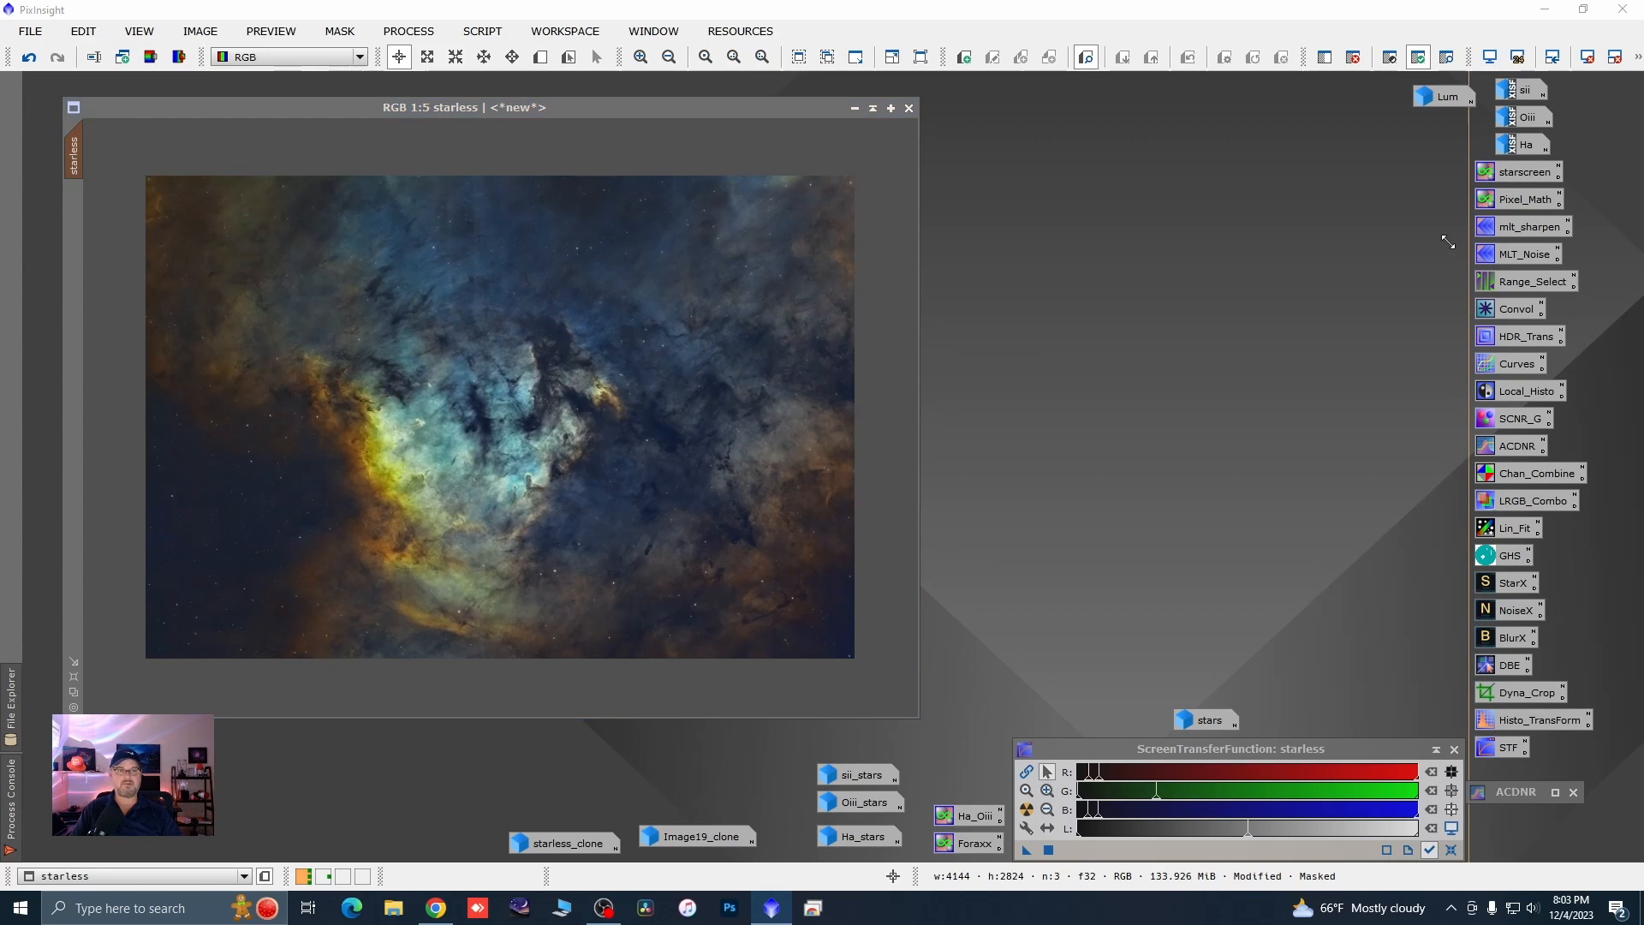
- Remove the mask from the blended starless image and minimize that image
{"action": "right_click", "coordinate": [369, 272]}
{"action": "mouse_move", "coordinate": [522, 467]}
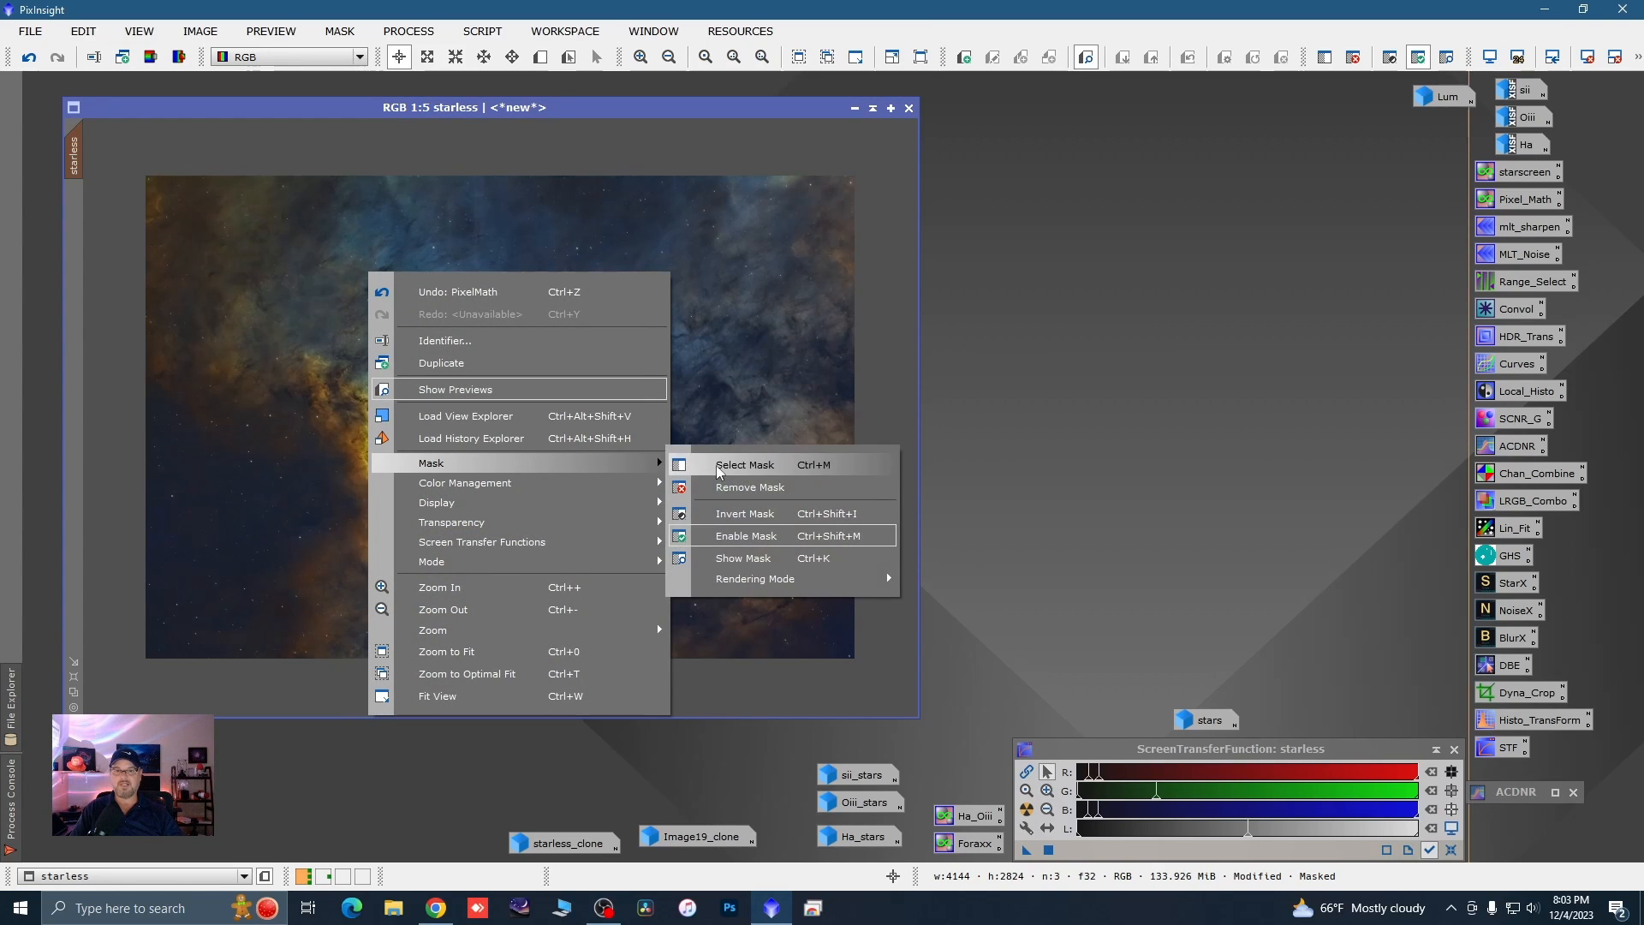
{"action": "left_click", "coordinate": [734, 484]}
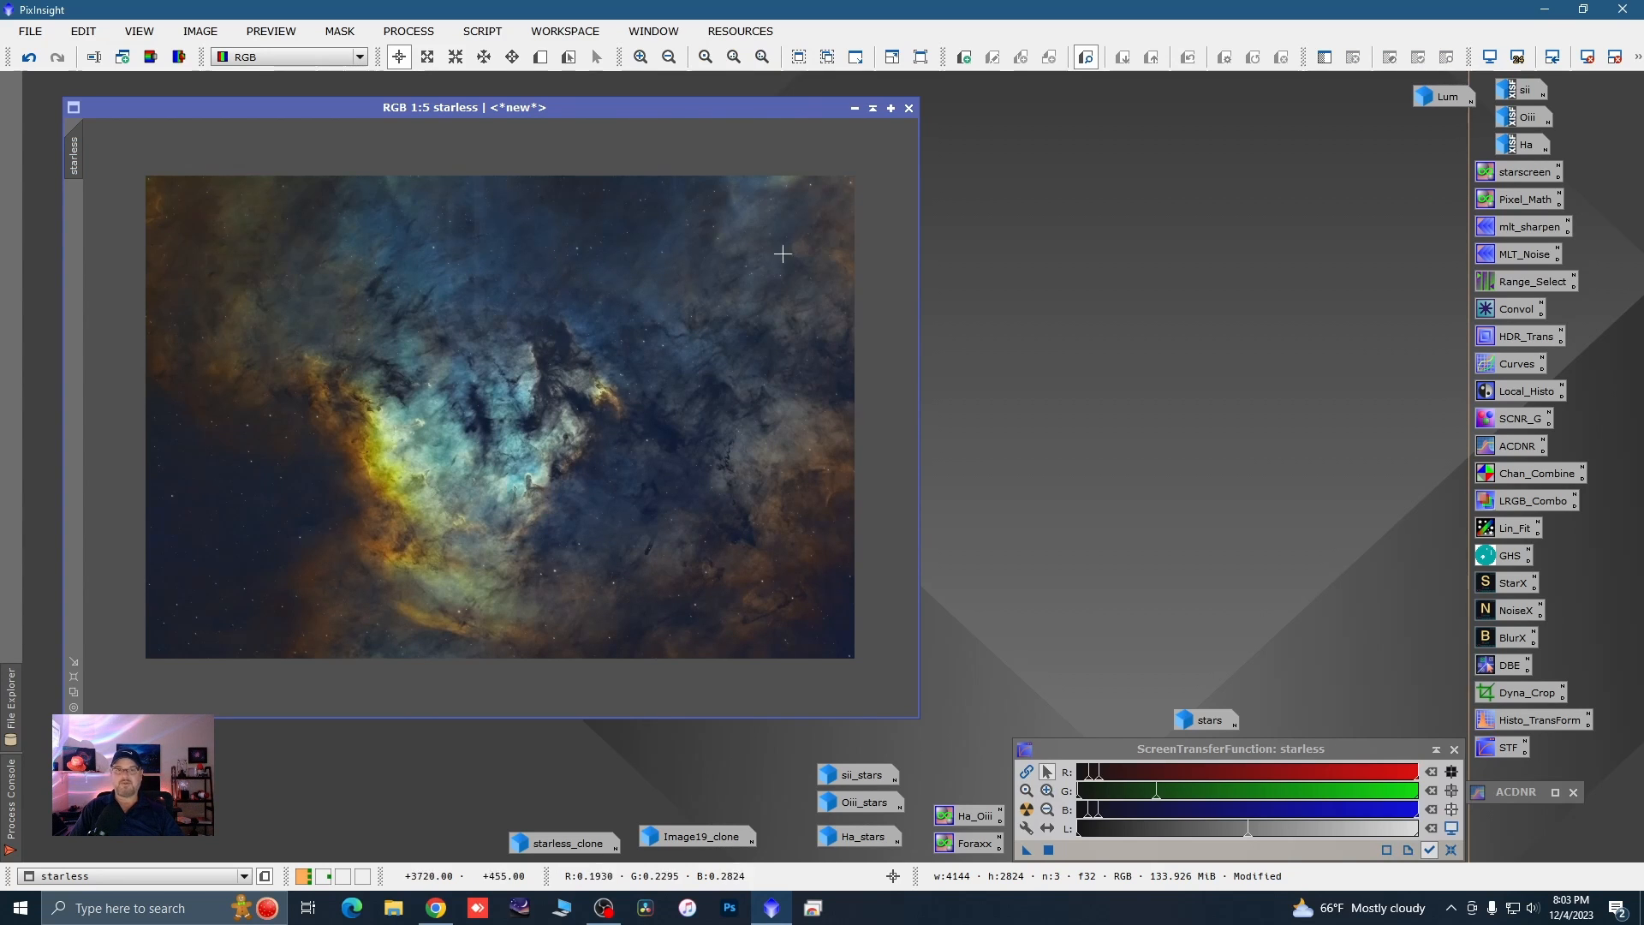
{"action": "left_click", "coordinate": [854, 109]}
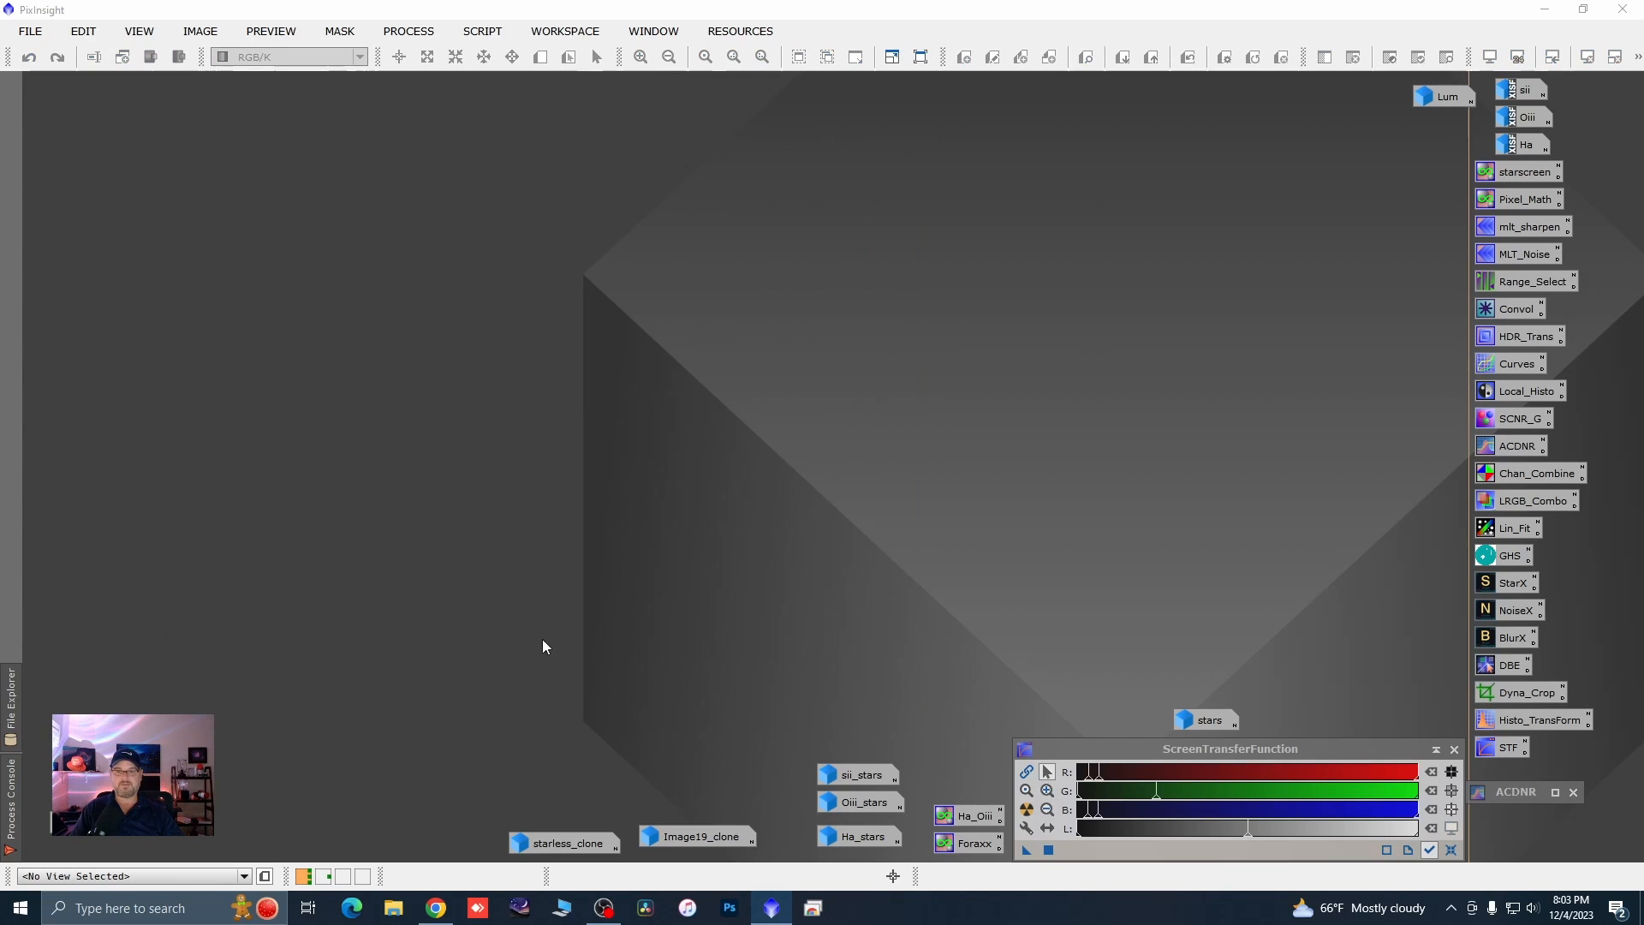
- Restore the stars image and open GeneralizedHyperbolicStretch on it with a real-time preview
{"action": "double_click", "coordinate": [1197, 722]}
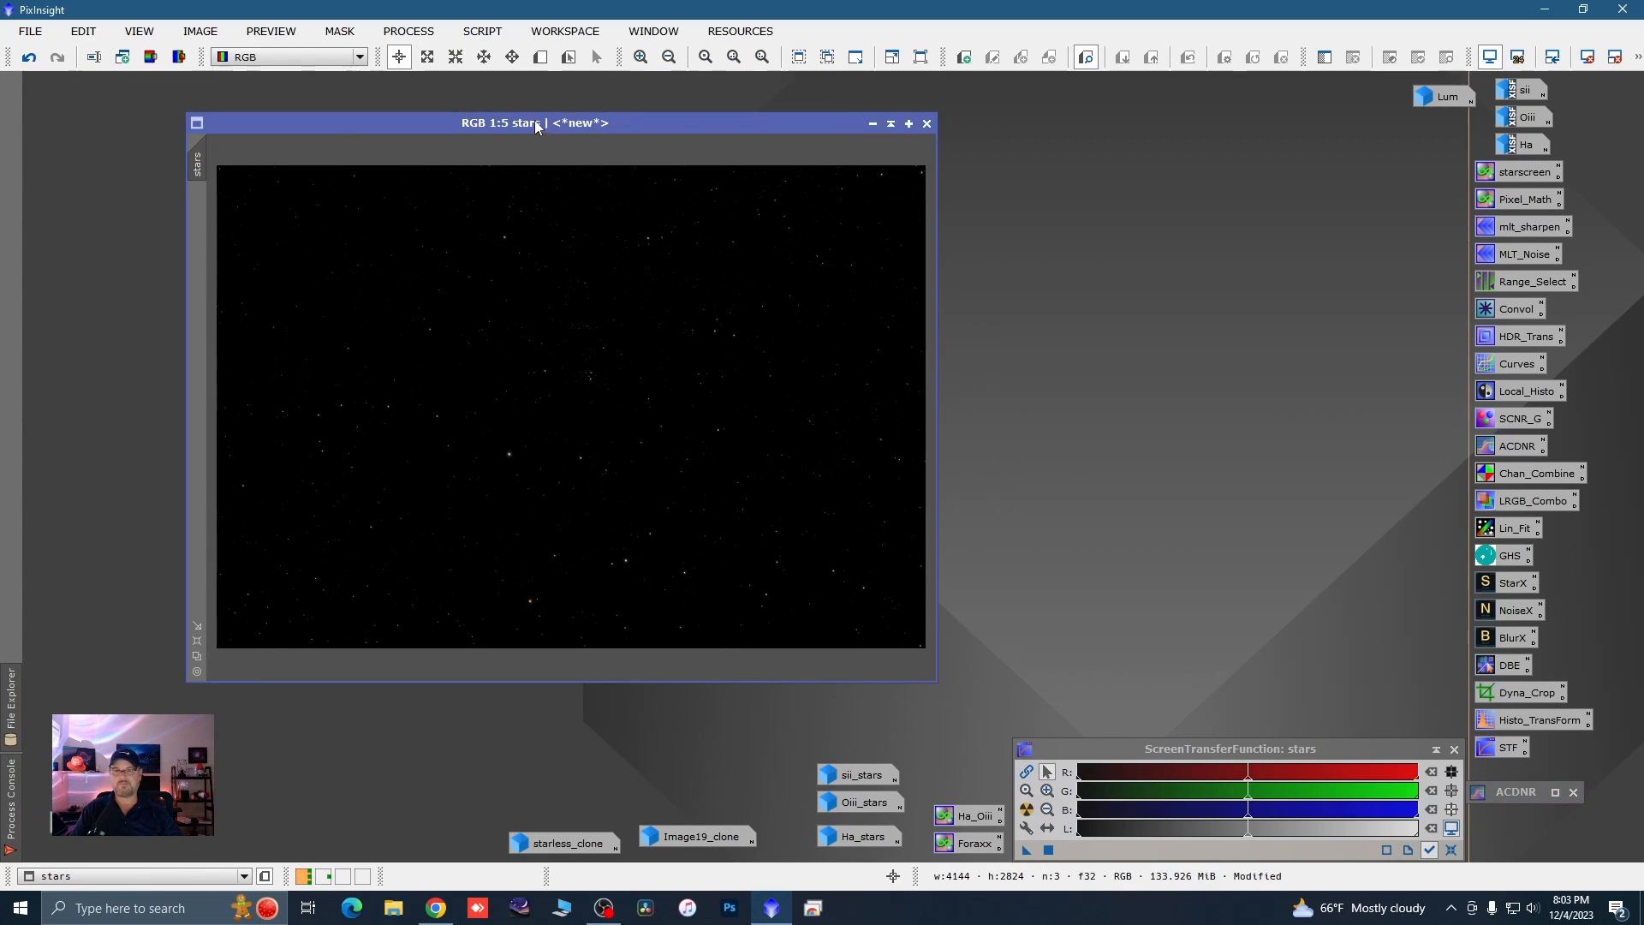
{"action": "left_click_drag", "start_coordinate": [537, 125], "coordinate": [457, 127]}
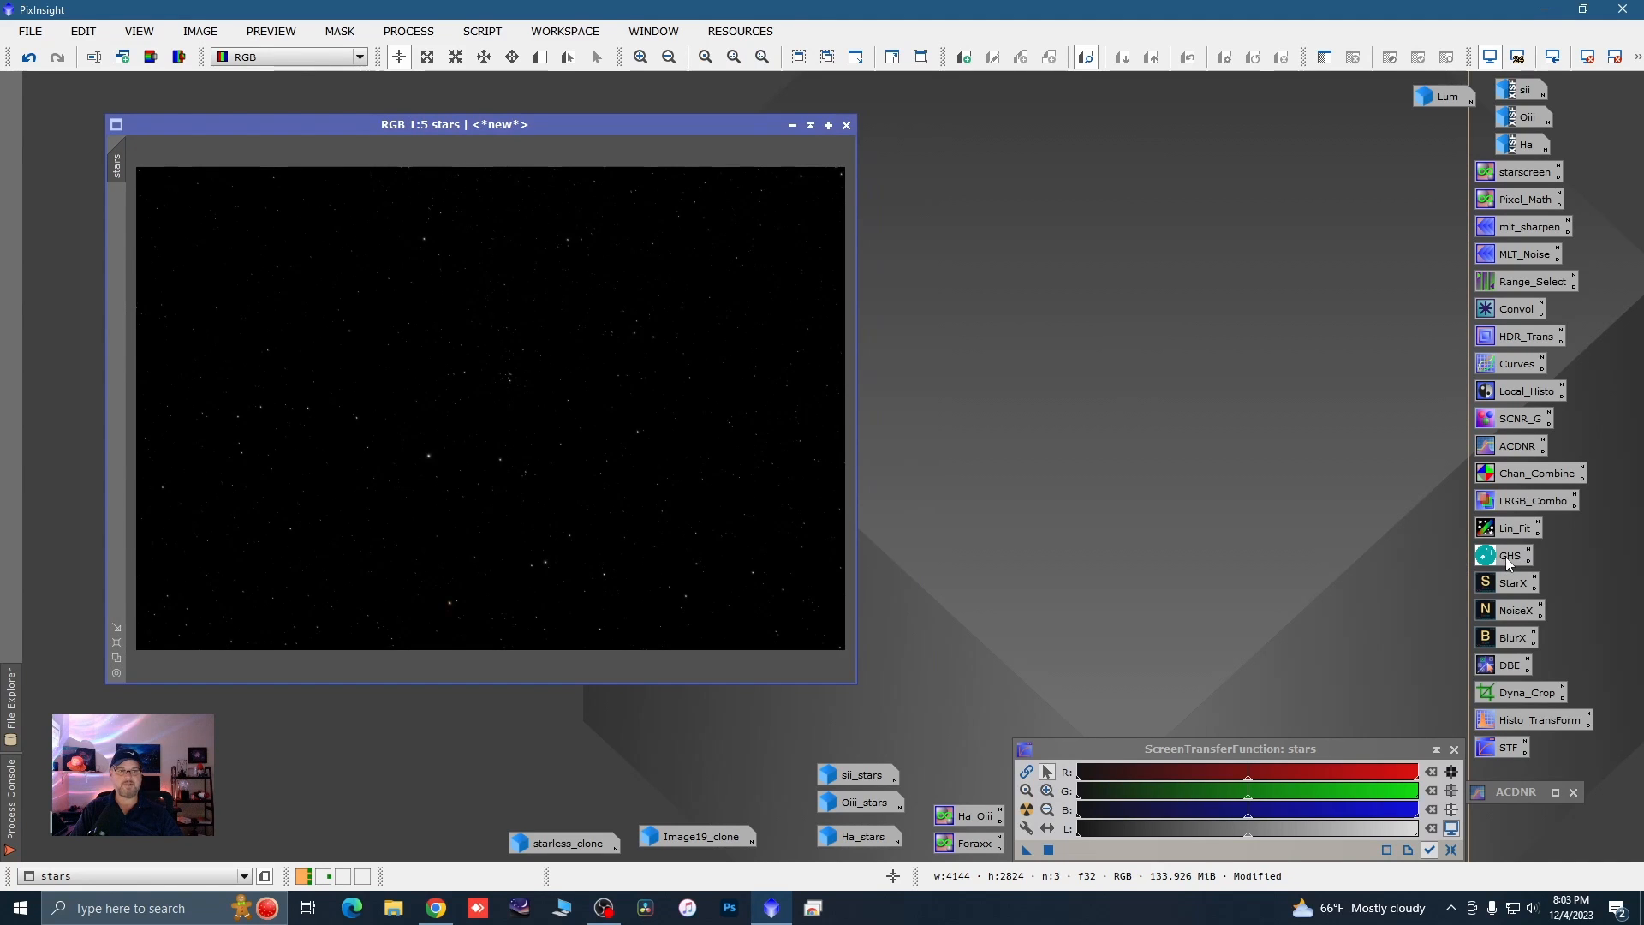
{"action": "double_click", "coordinate": [1505, 557]}
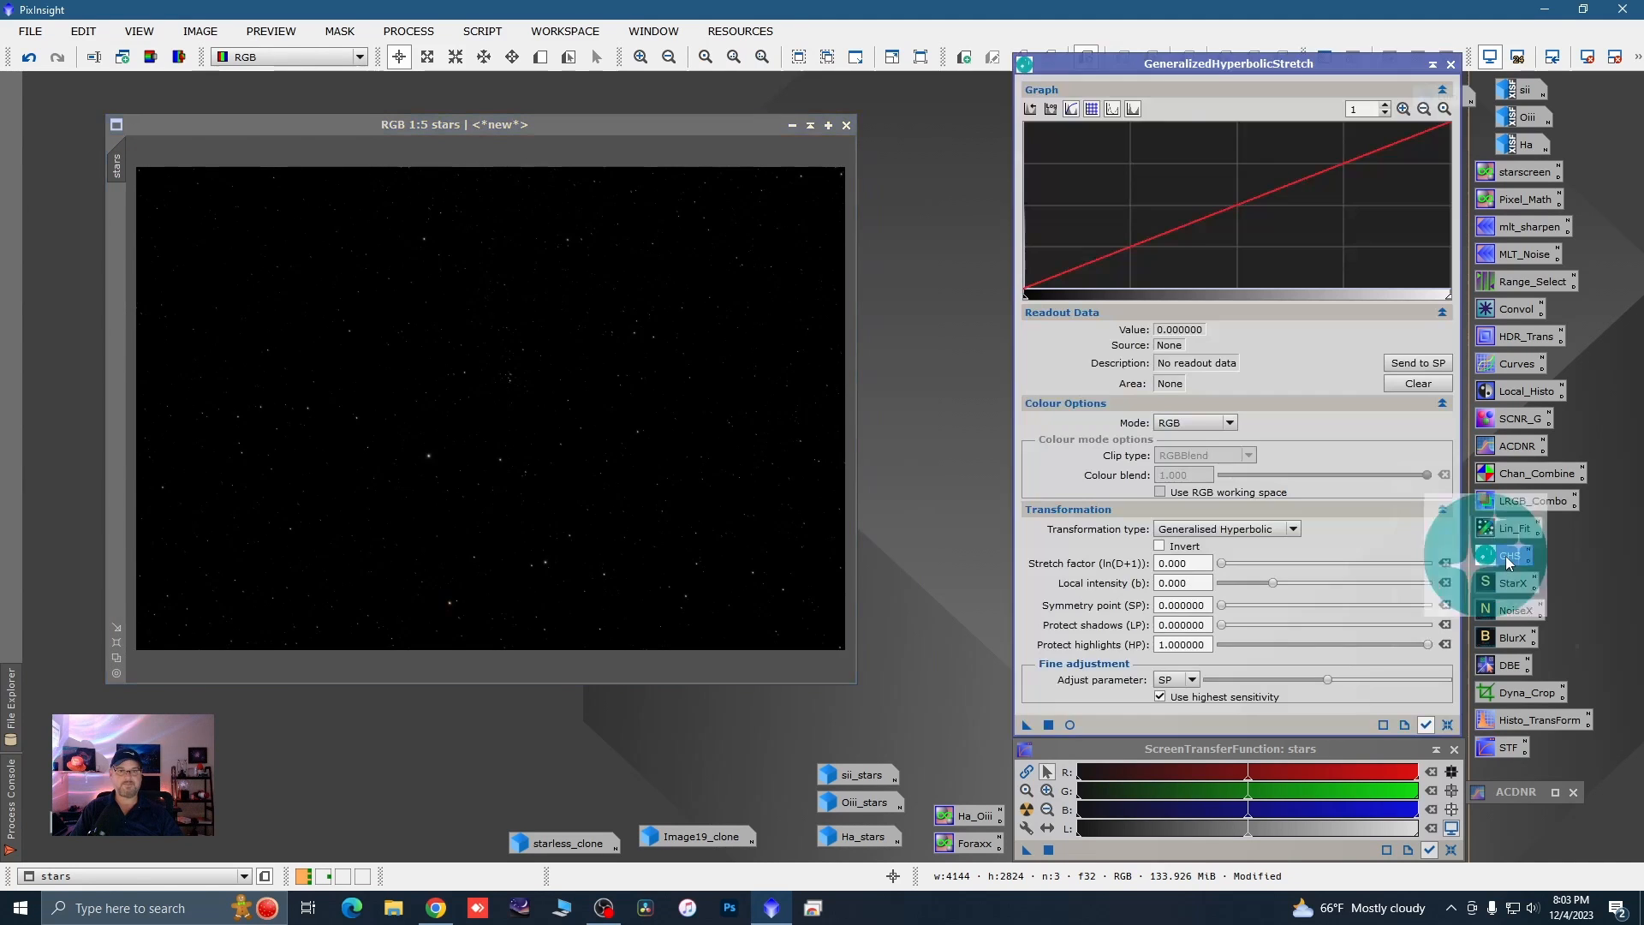
{"action": "left_click", "coordinate": [1071, 724]}
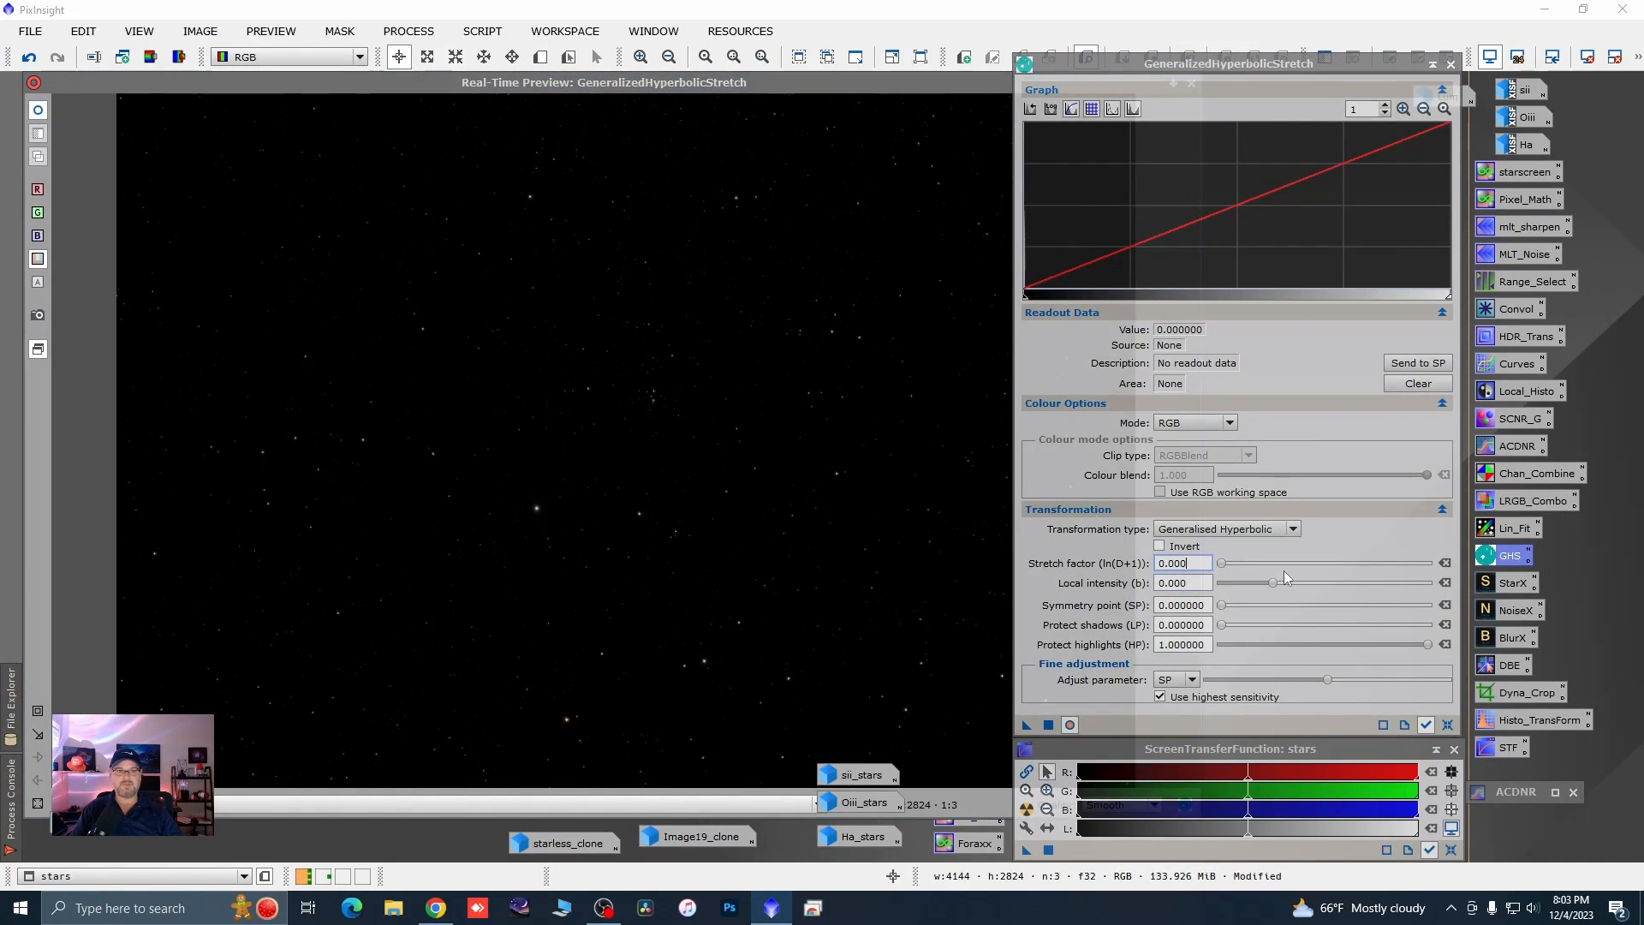
- Stretch the stars image with local intensity 1.970 and stretch factor 1.740, and close the stretch tool and its preview
{"action": "left_click_drag", "start_coordinate": [1276, 580], "coordinate": [1297, 581]}
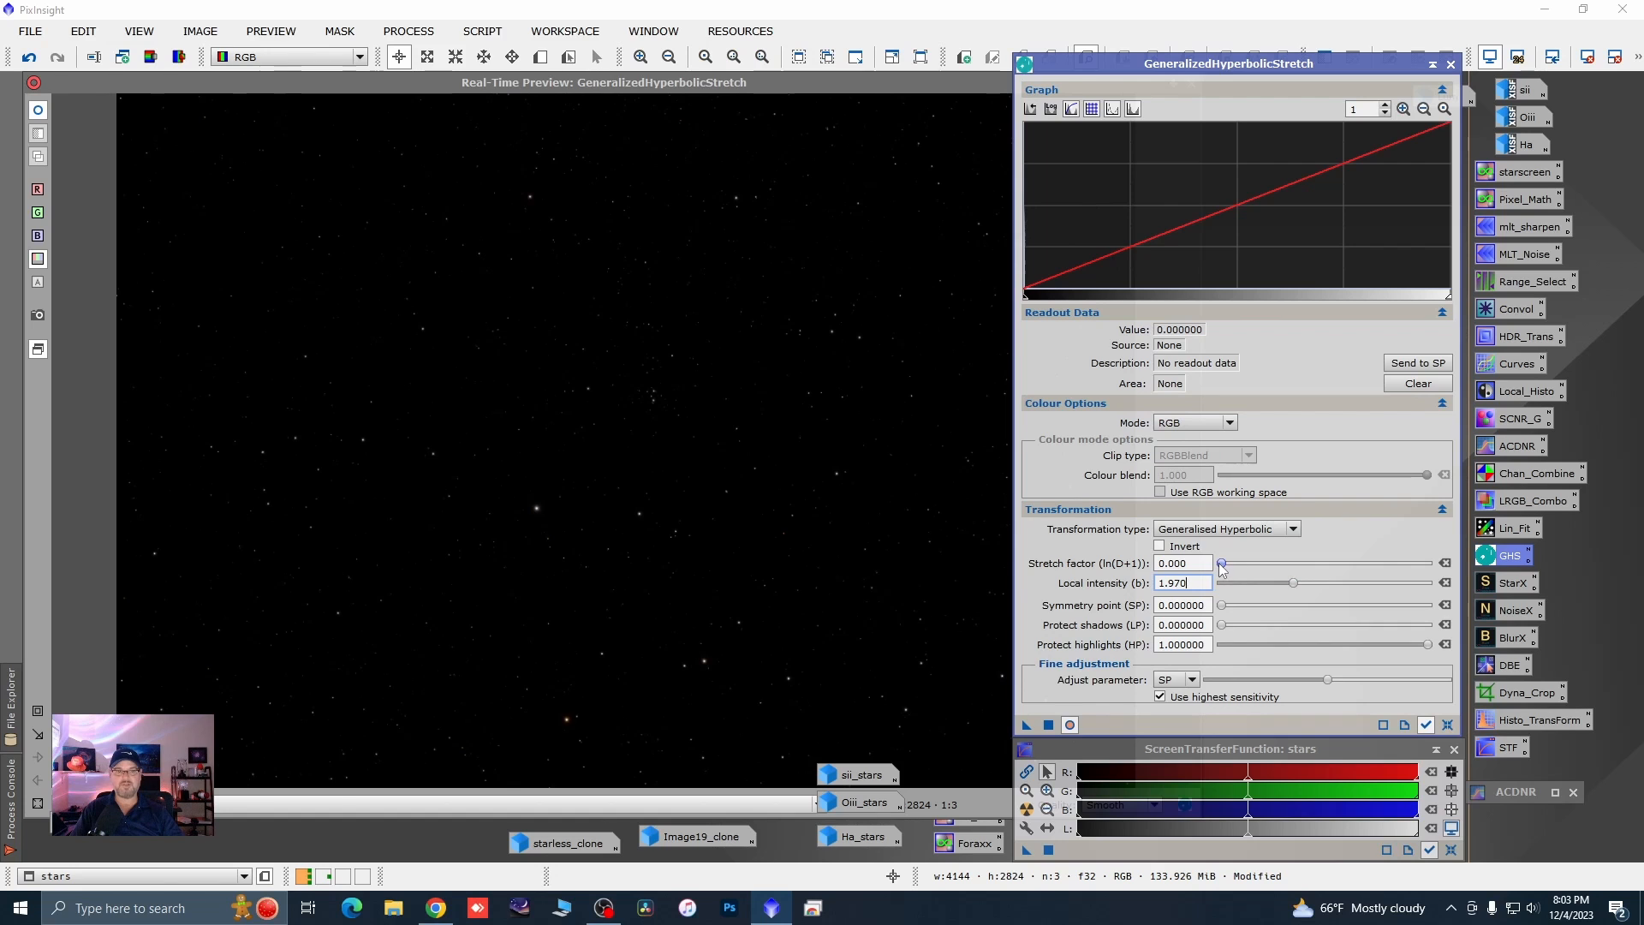
{"action": "left_click_drag", "start_coordinate": [1223, 563], "coordinate": [1240, 567]}
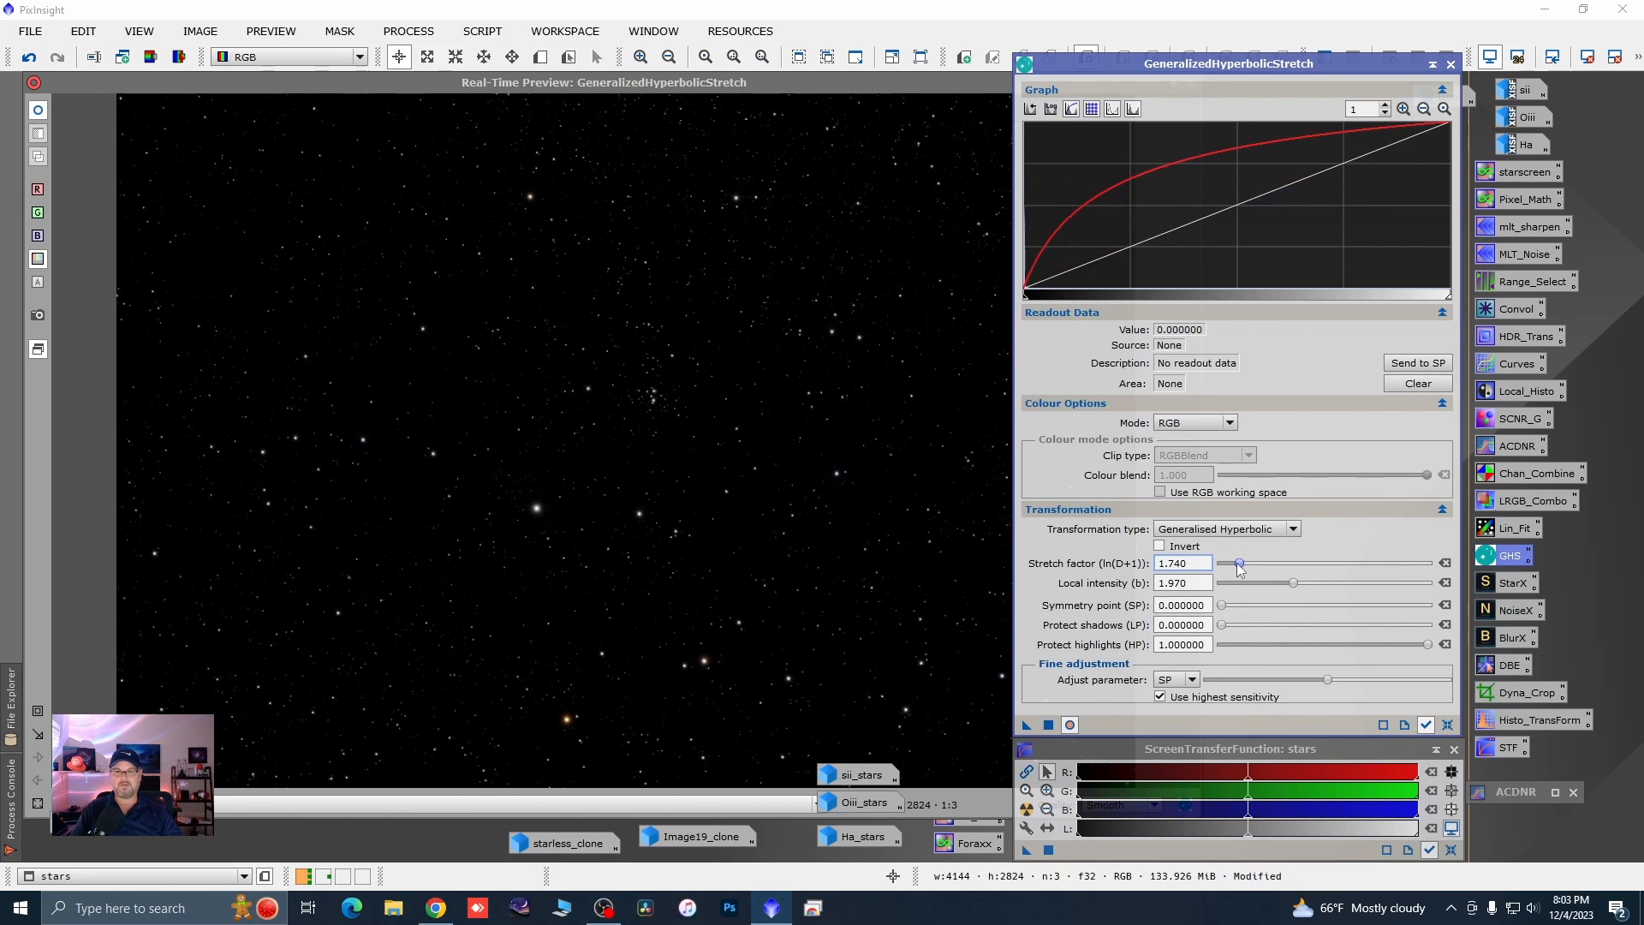
{"action": "left_click", "coordinate": [1049, 726]}
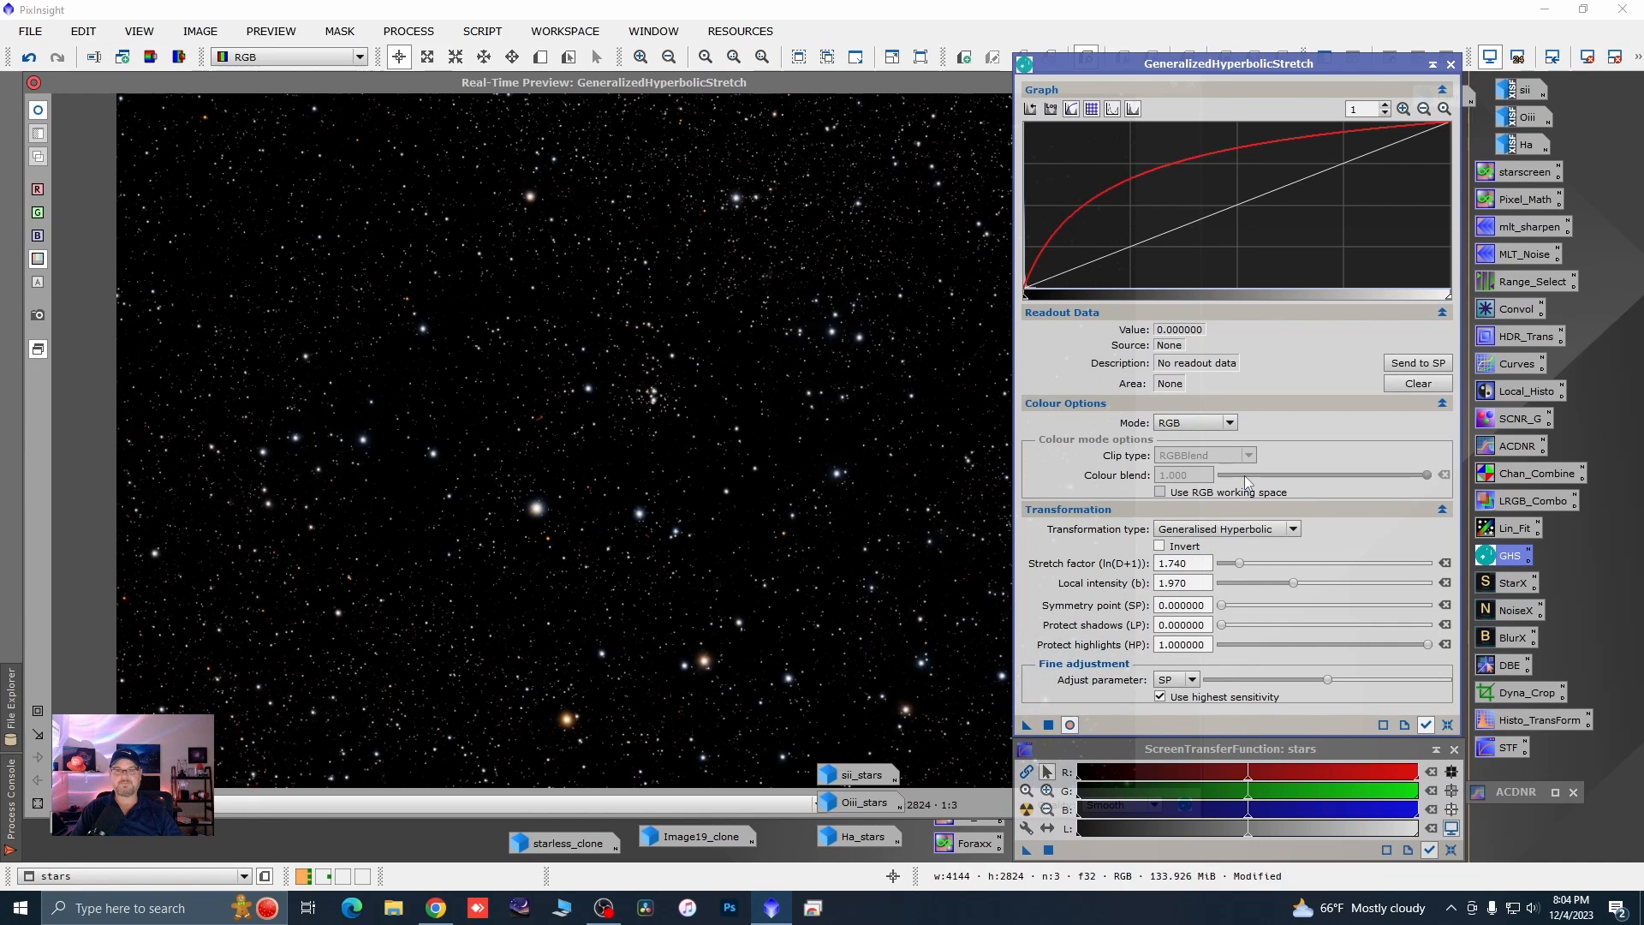
{"action": "left_click", "coordinate": [1450, 64]}
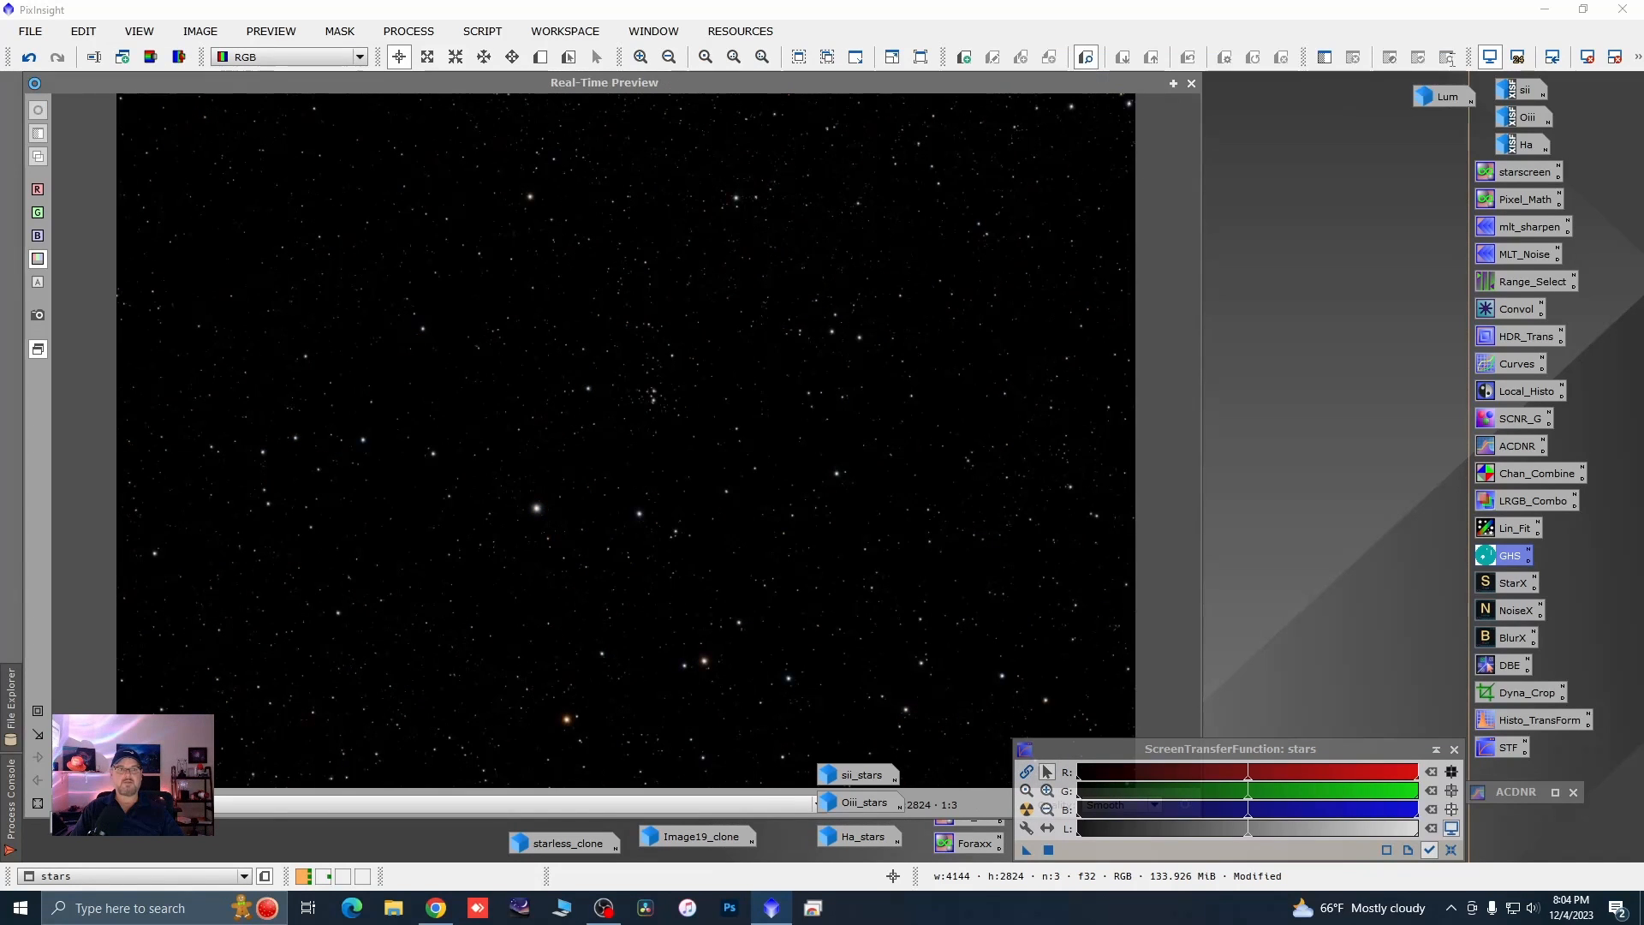
{"action": "left_click", "coordinate": [1190, 84]}
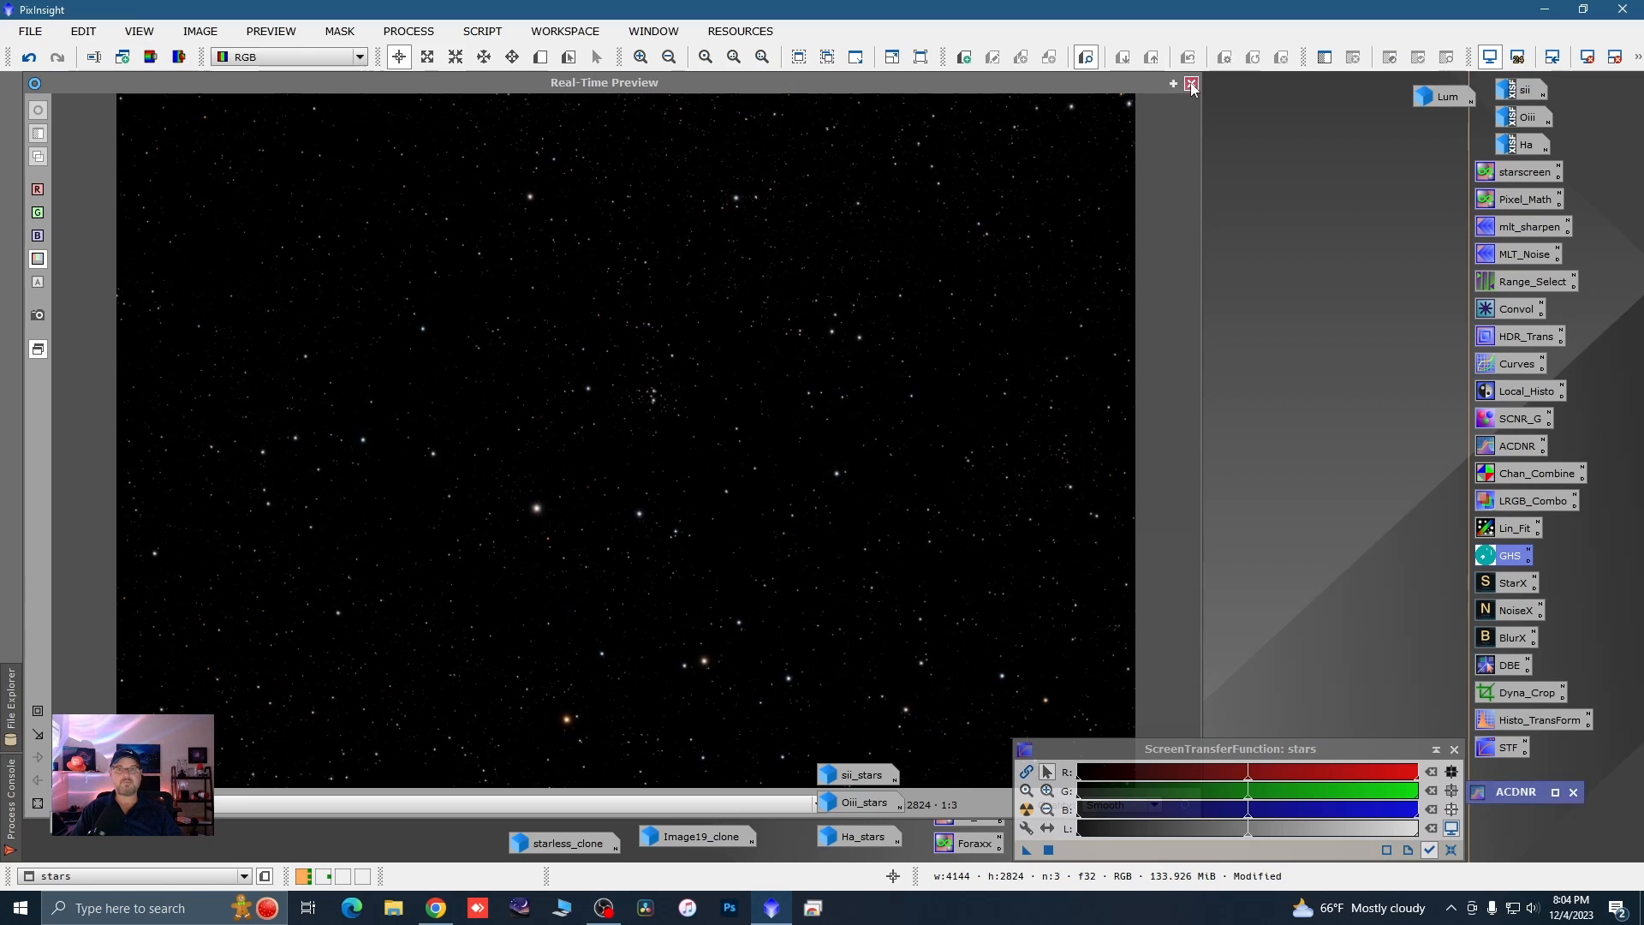
- Open RangeSelection on the stars image with a real-time preview and set the lower limit to 0.02
{"action": "left_click_drag", "start_coordinate": [548, 125], "coordinate": [527, 124]}
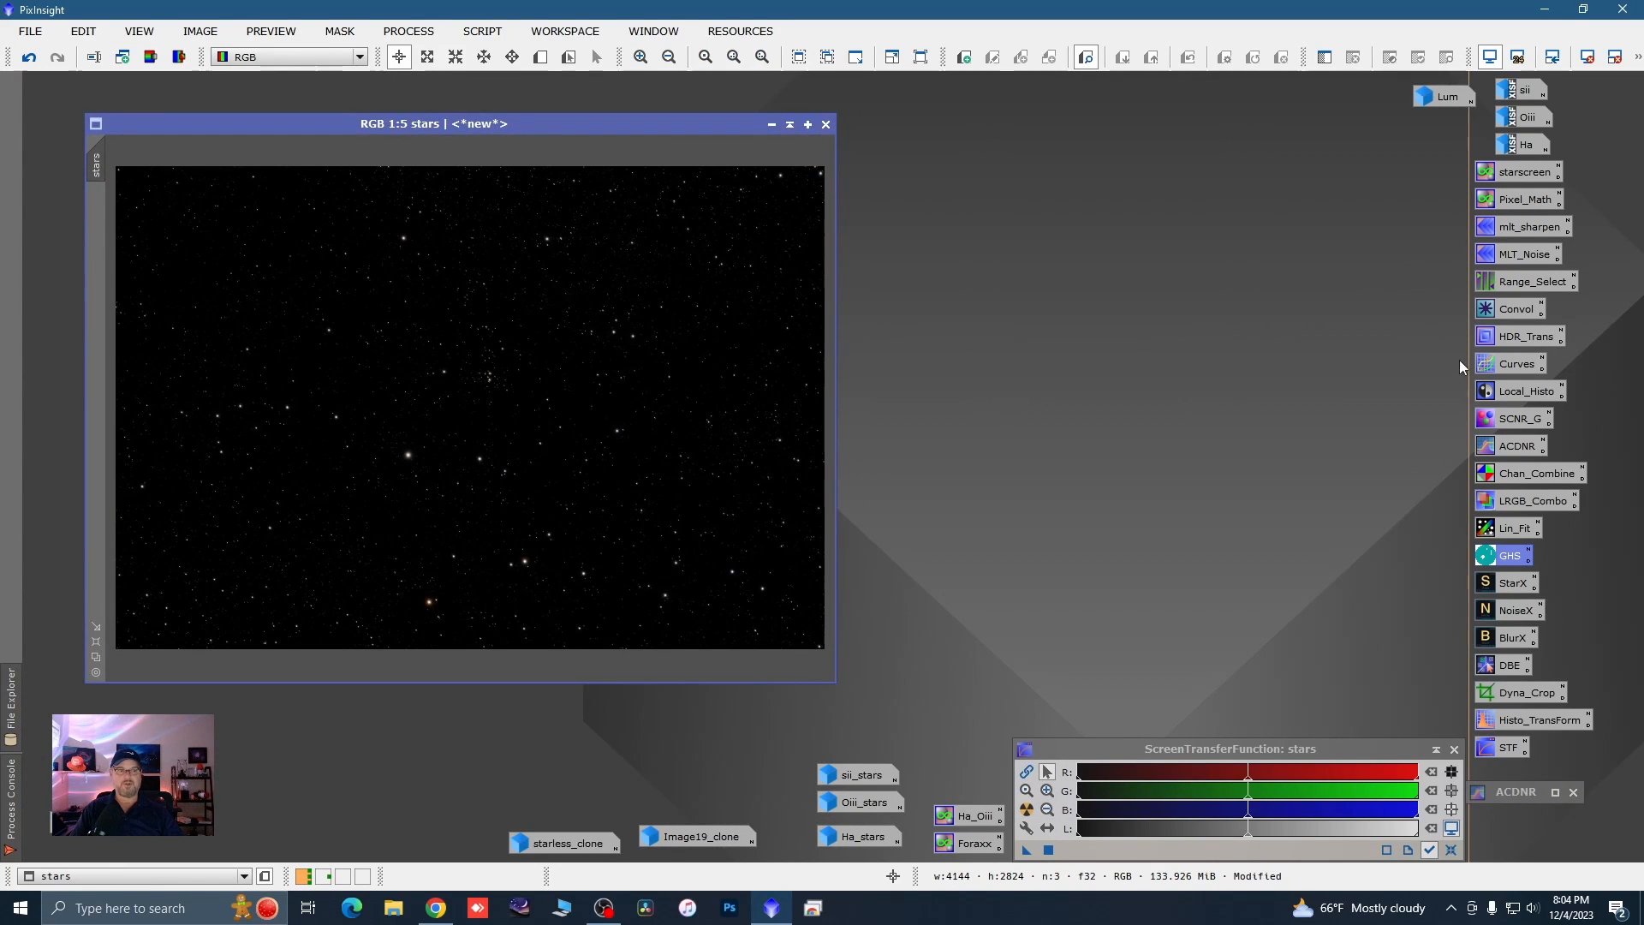
{"action": "double_click", "coordinate": [1530, 285]}
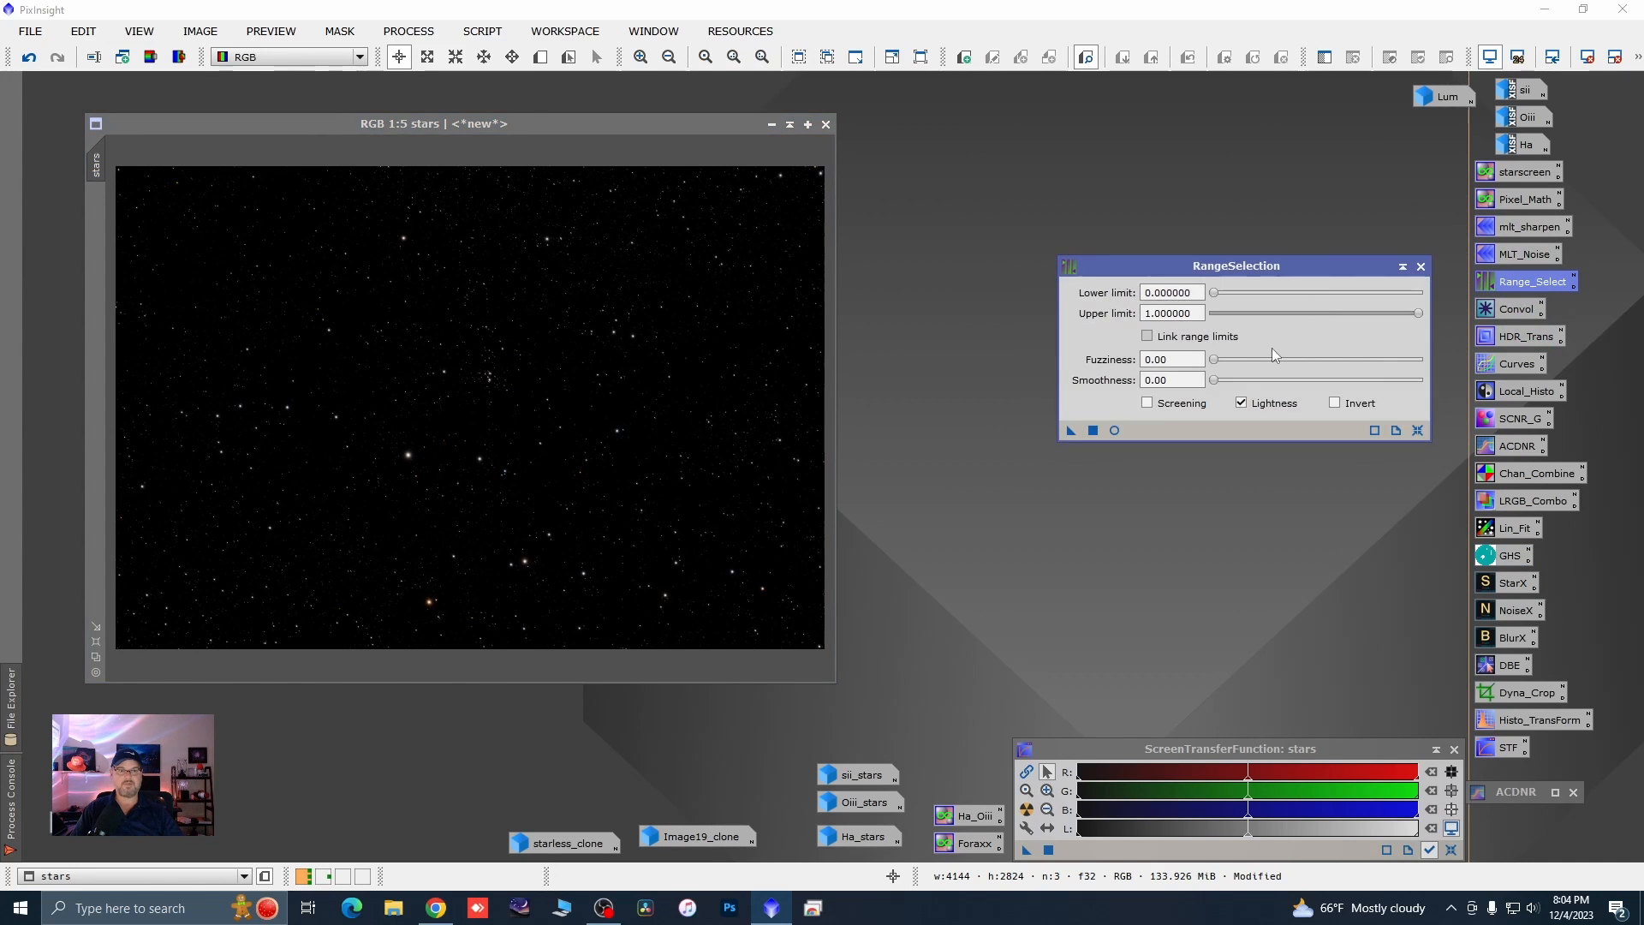
{"action": "left_click", "coordinate": [1108, 433]}
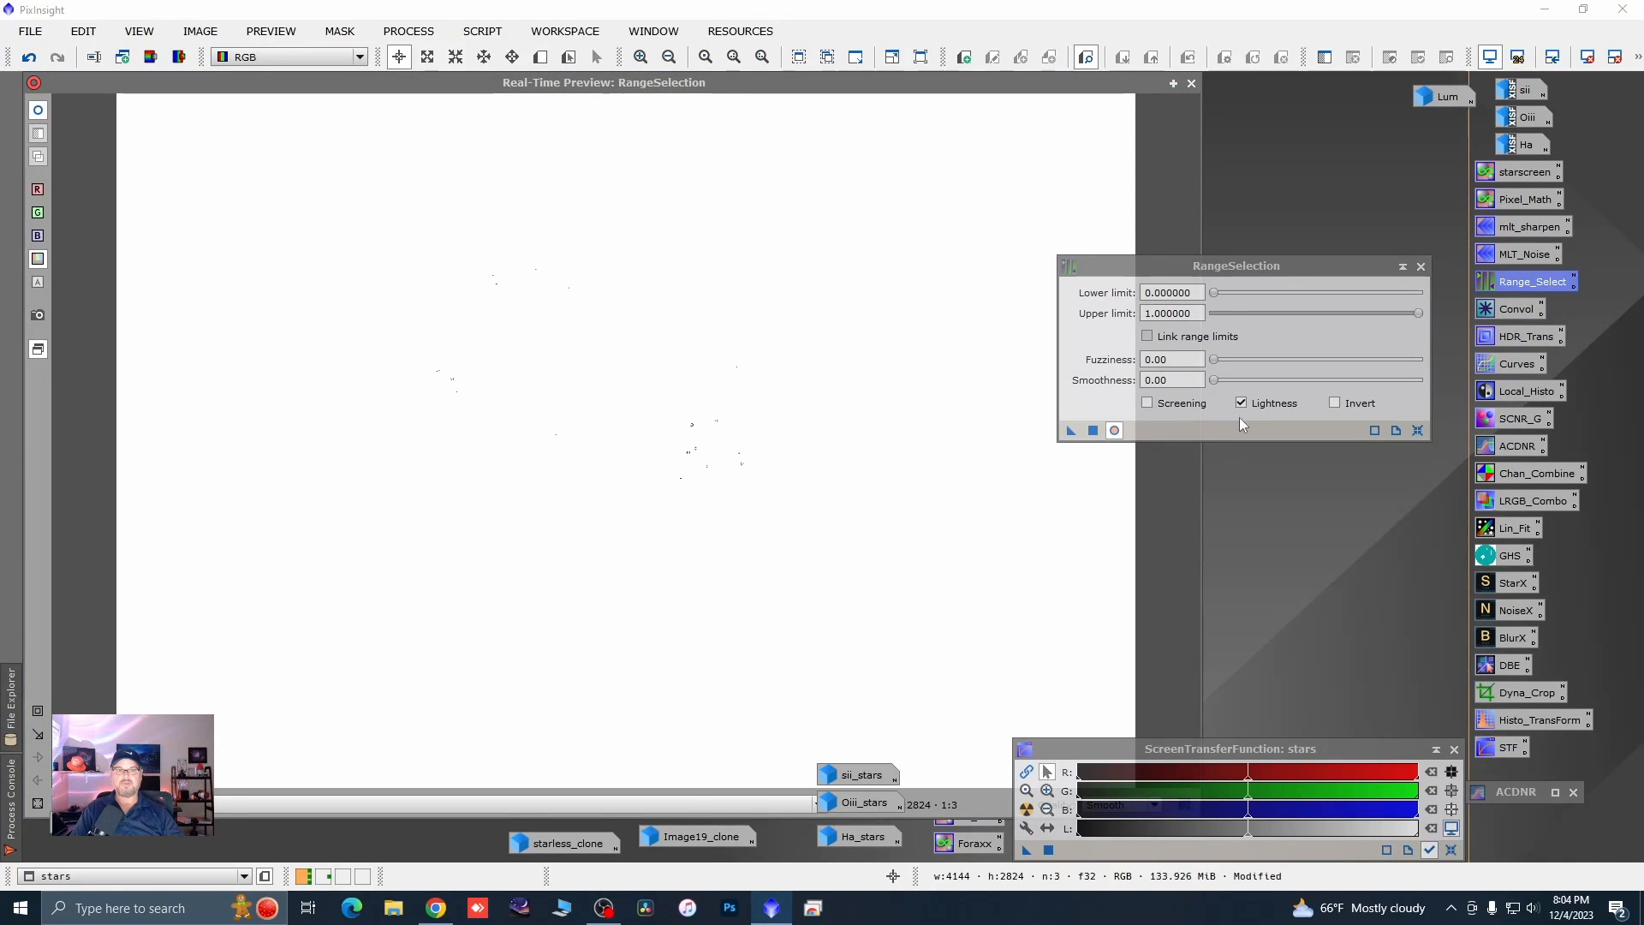
{"action": "left_click_drag", "start_coordinate": [1217, 297], "coordinate": [1216, 293]}
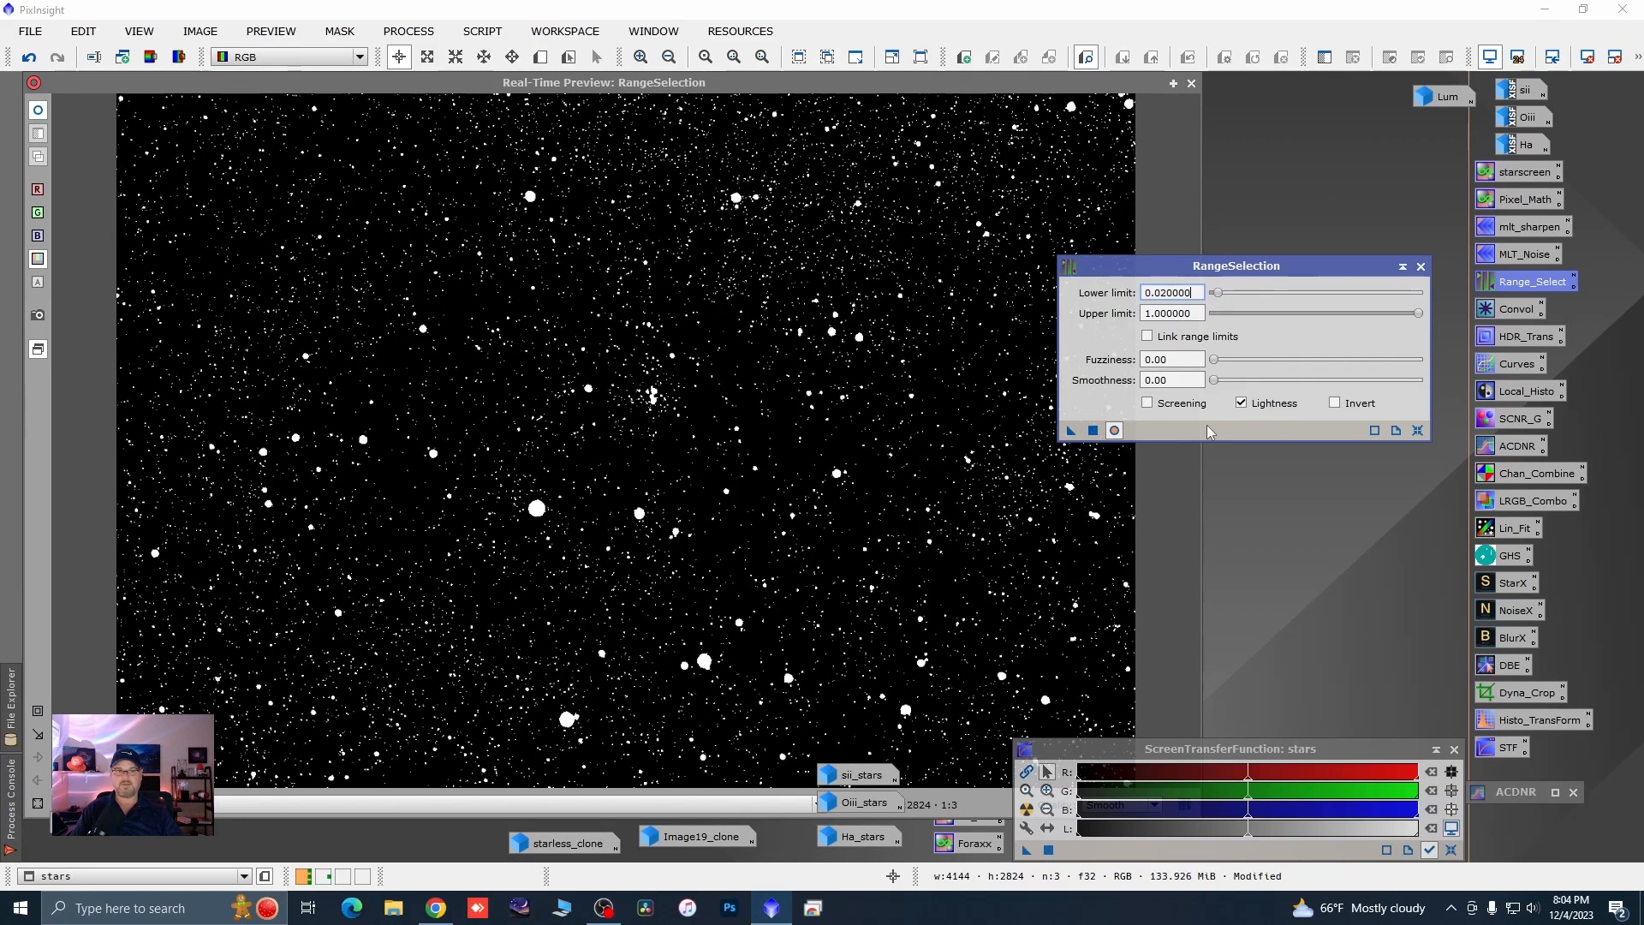
- Set the range selection's smoothness to 14.0, generate the mask from the stars image, and close the tool and its preview
{"action": "left_click", "coordinate": [1215, 380]}
{"action": "left_click_drag", "start_coordinate": [1216, 382], "coordinate": [1248, 383]}
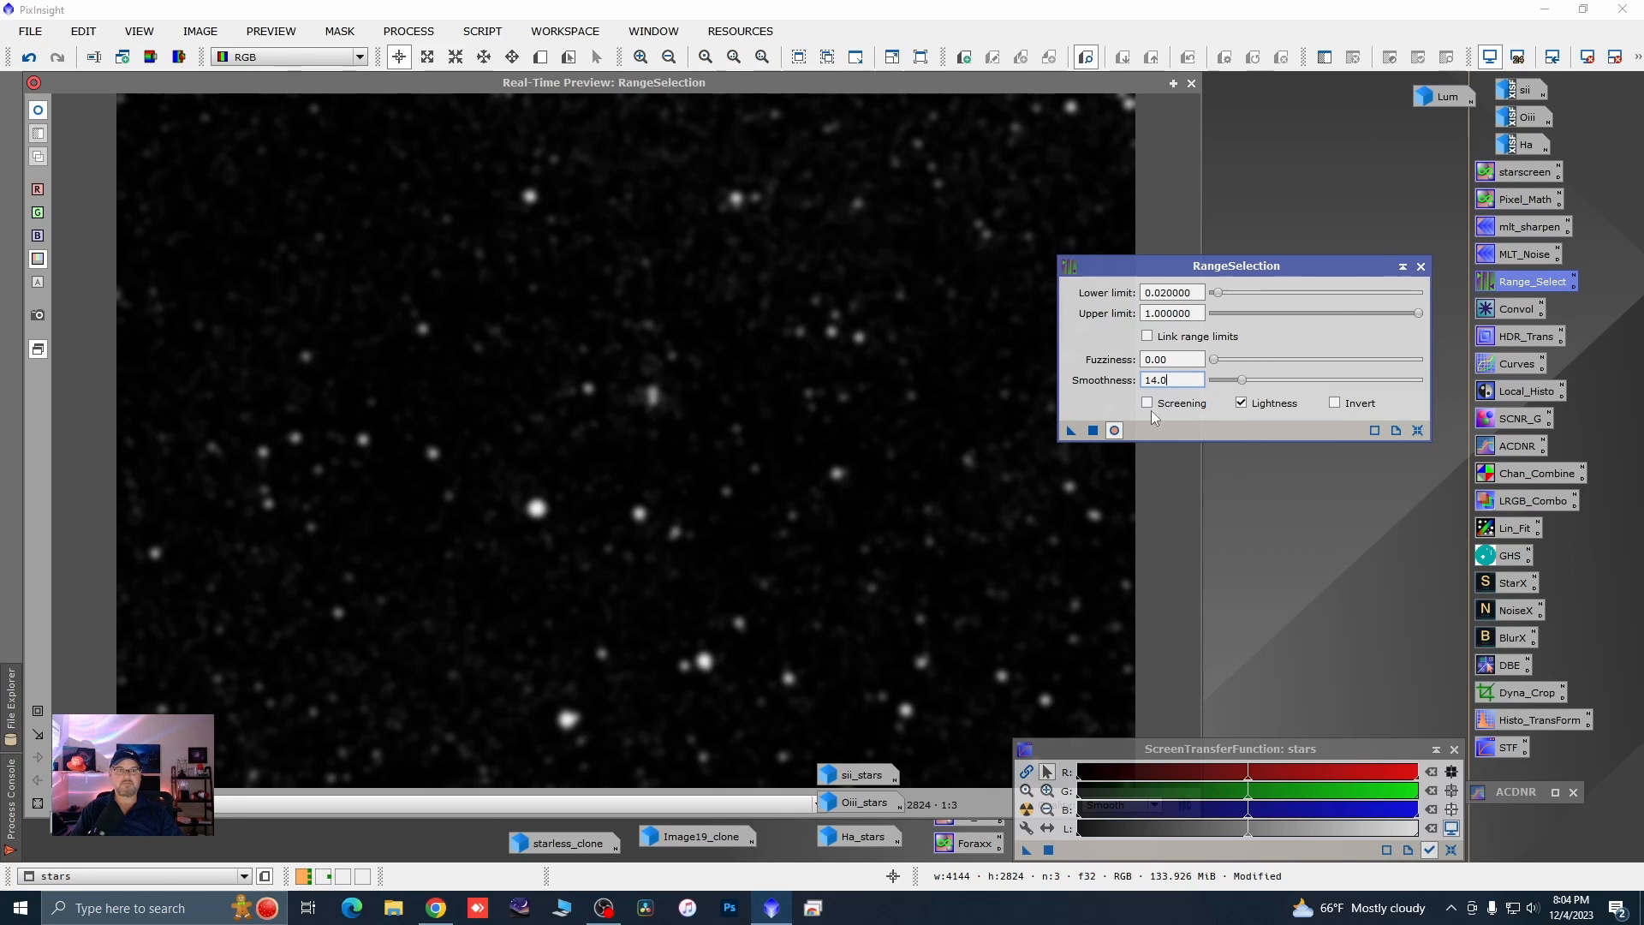
{"action": "left_click", "coordinate": [1094, 430]}
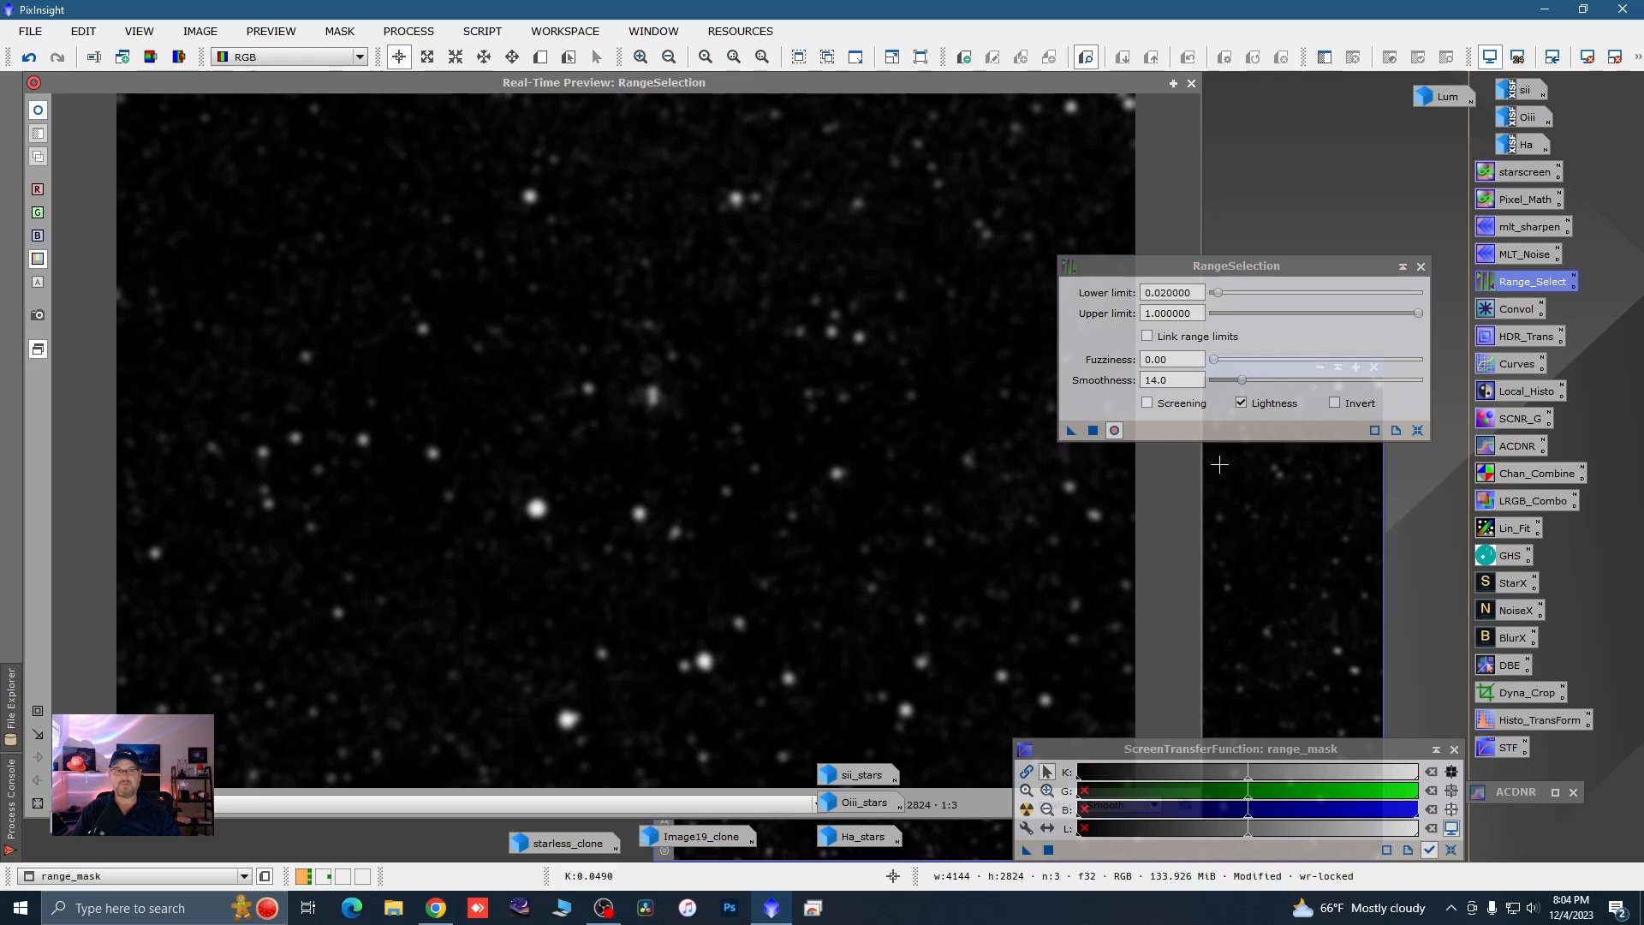
{"action": "left_click", "coordinate": [1421, 266]}
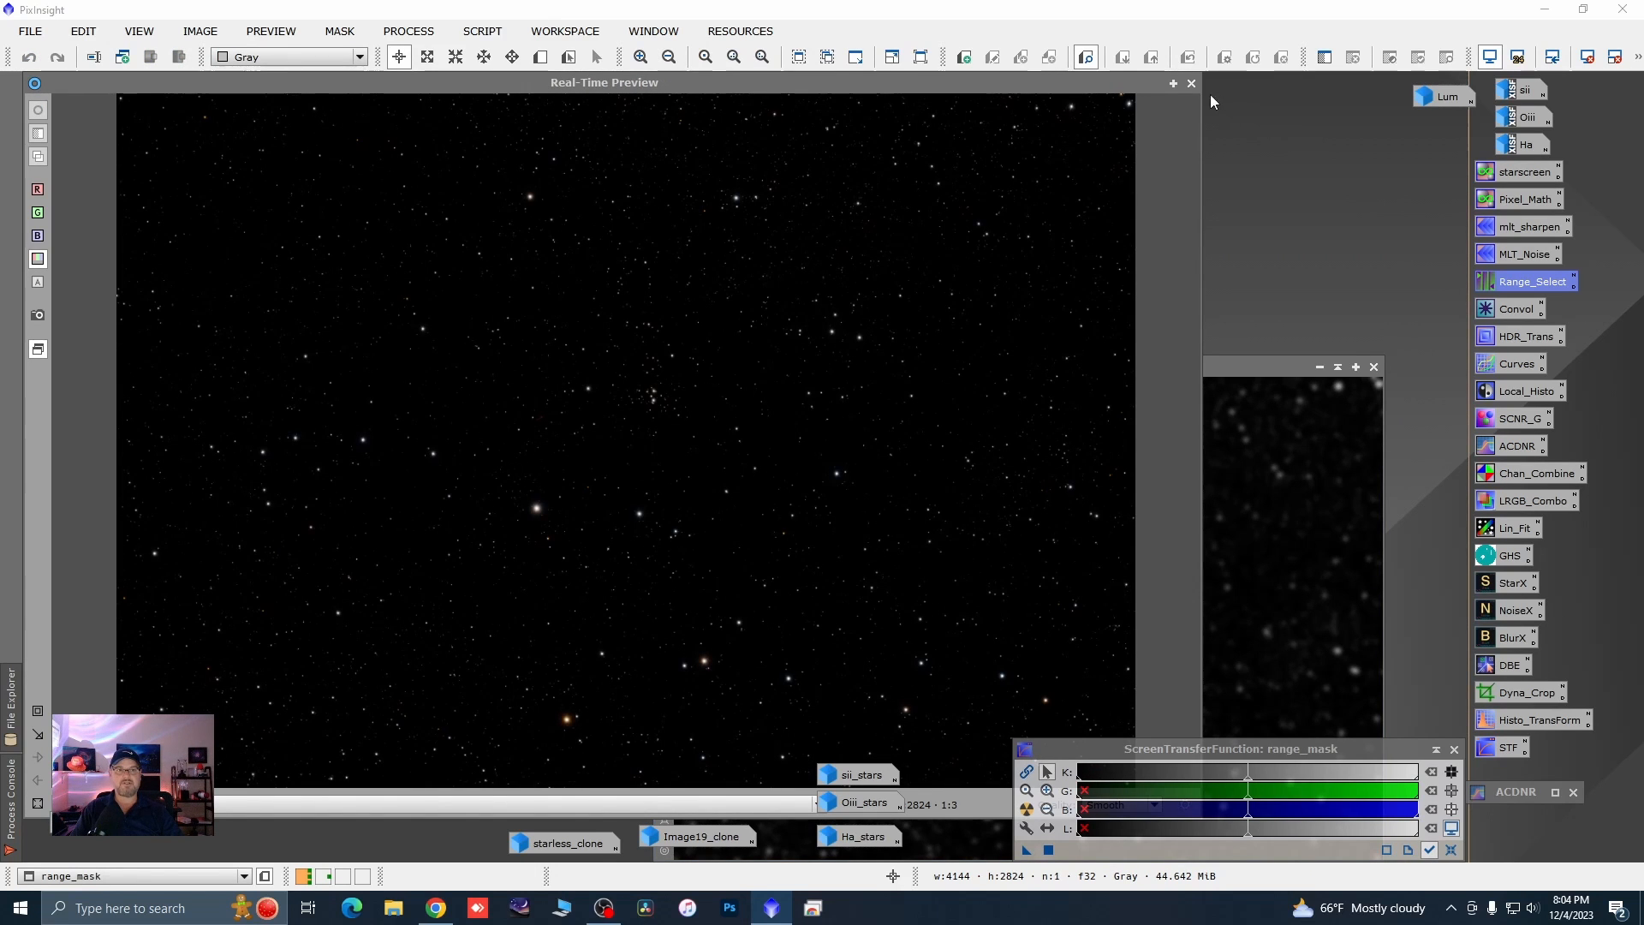
{"action": "left_click", "coordinate": [1191, 83]}
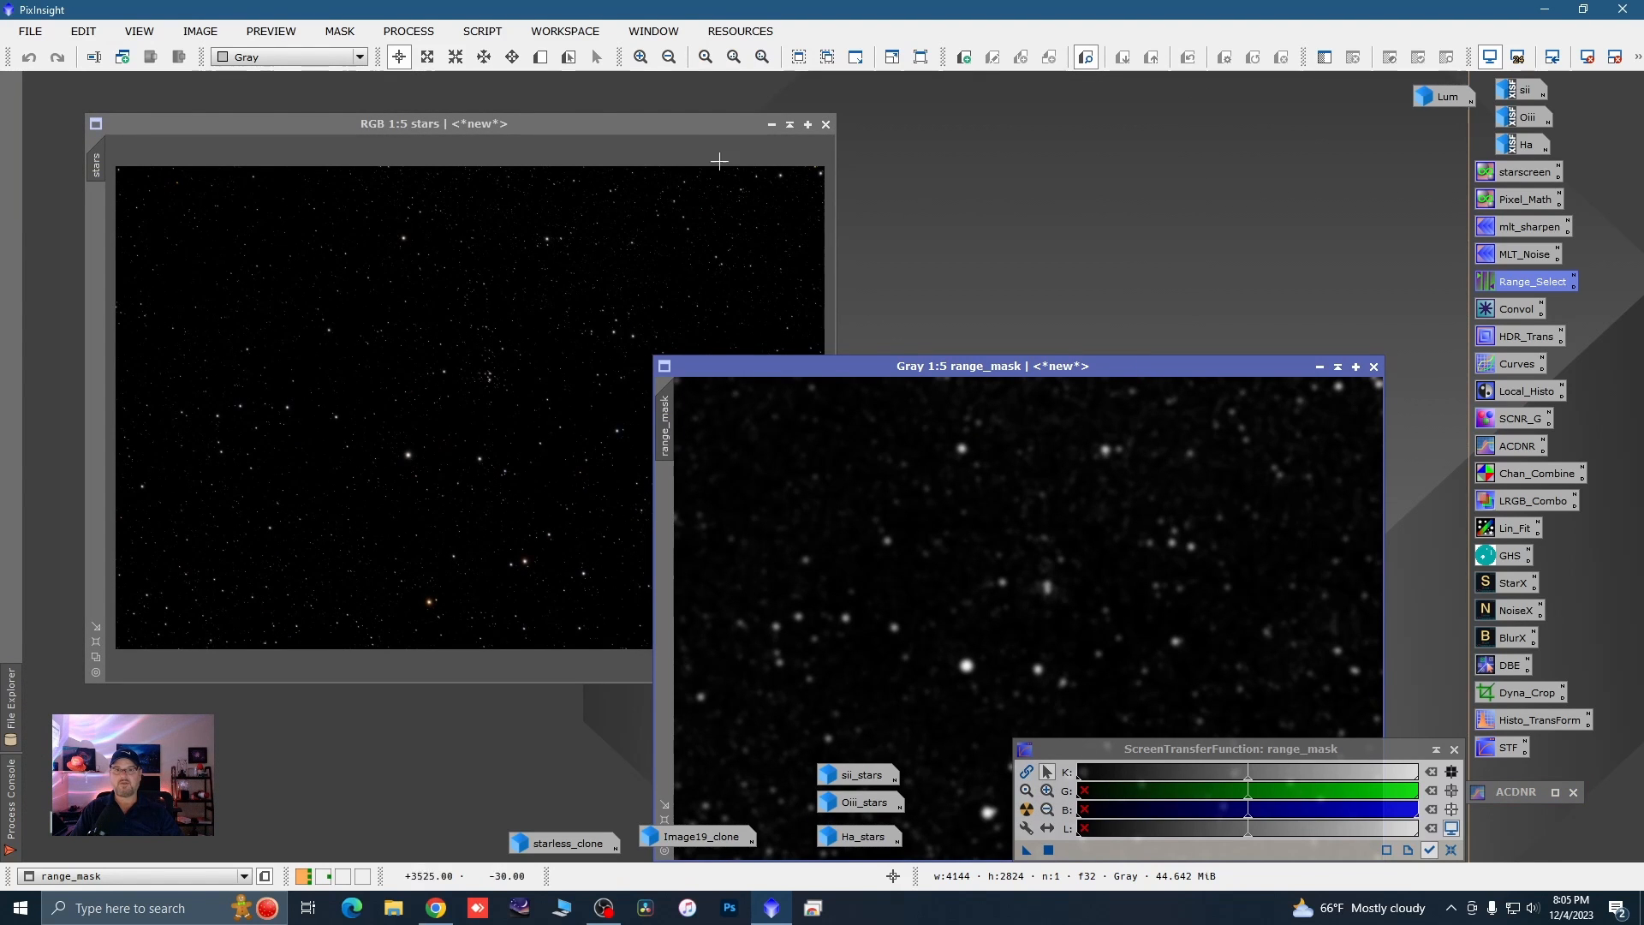
- Minimize the stars image and restore the starless image, placing it beside the range_mask image
{"action": "left_click", "coordinate": [774, 125]}
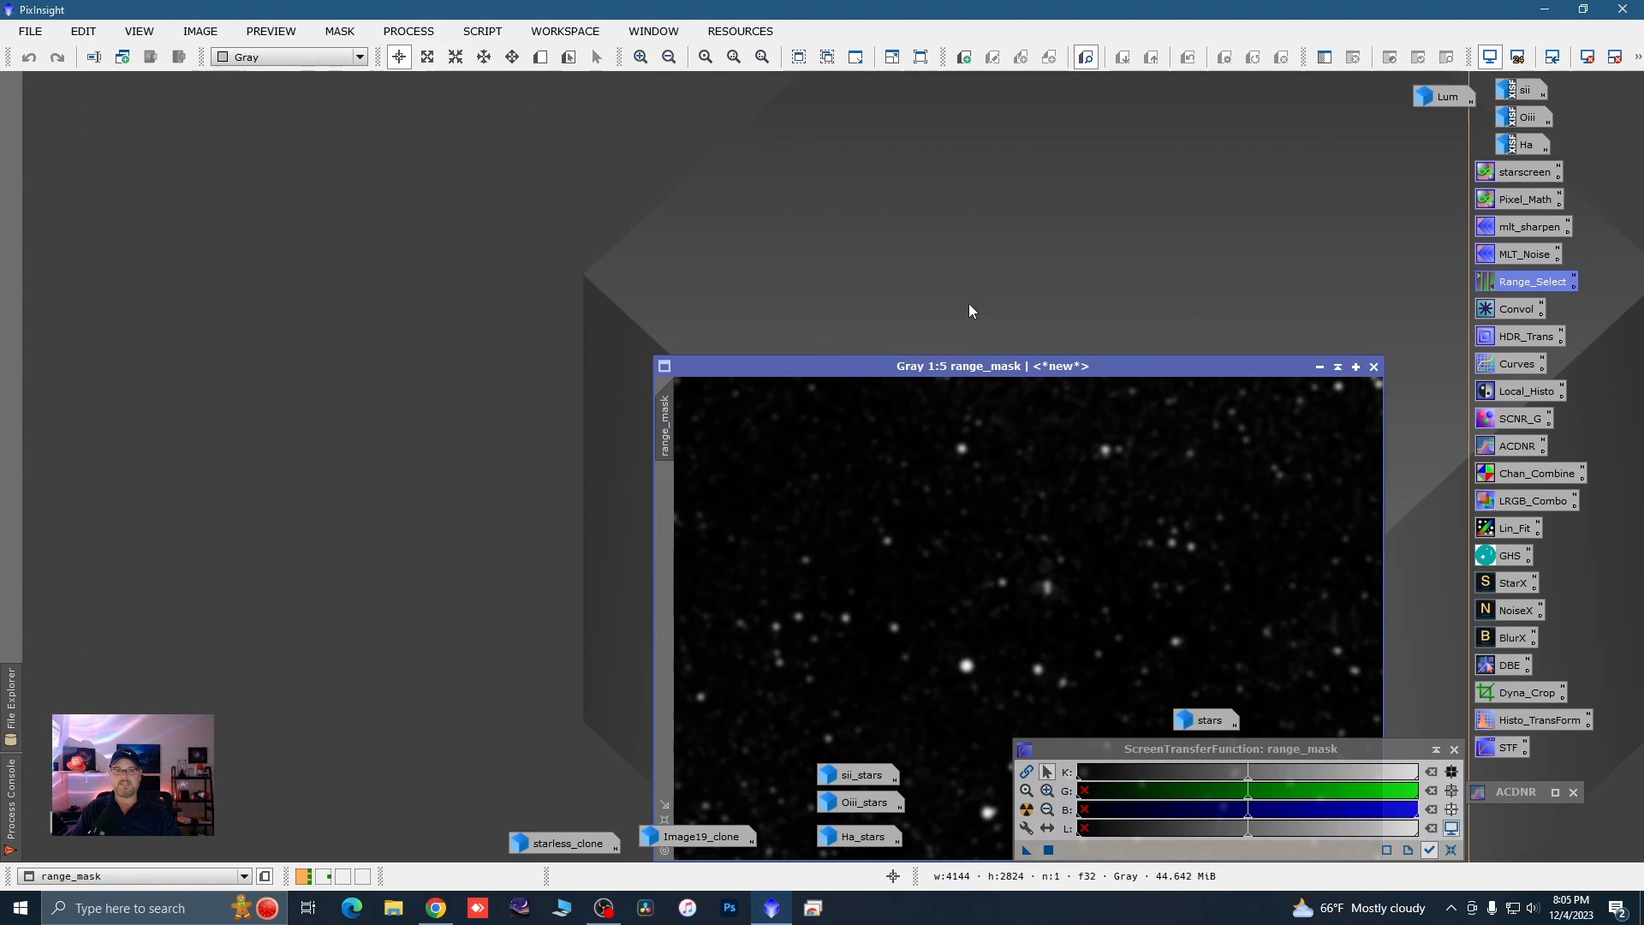
{"action": "left_click_drag", "start_coordinate": [997, 368], "coordinate": [1080, 138]}
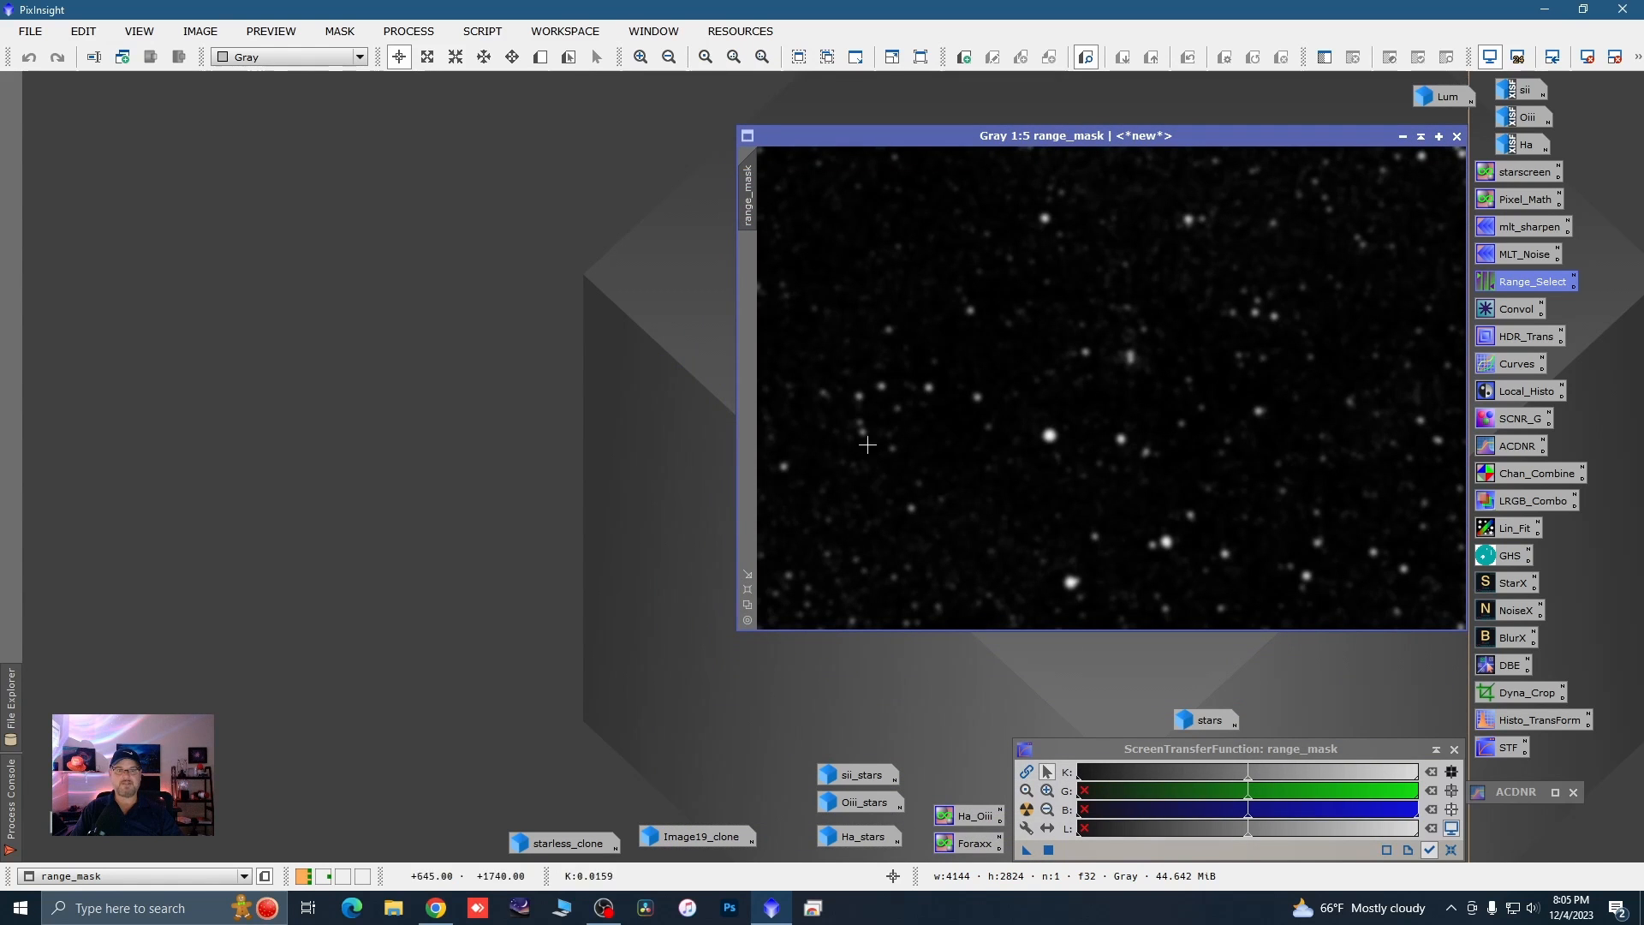
{"action": "double_click", "coordinate": [73, 822]}
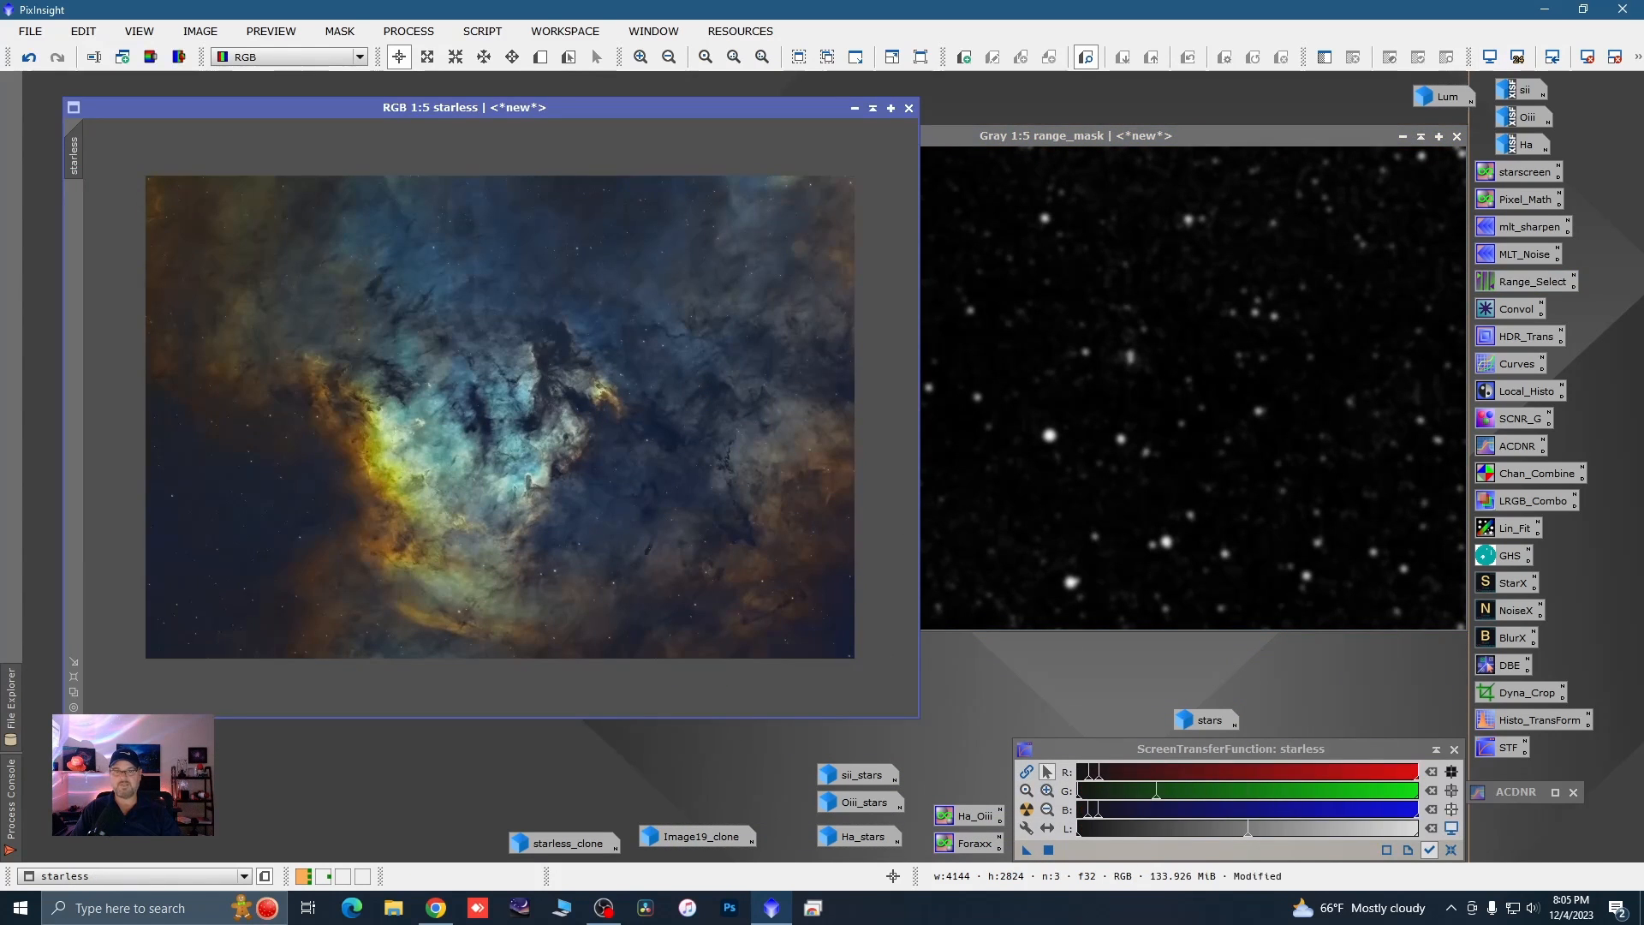
{"action": "left_click_drag", "start_coordinate": [980, 132], "coordinate": [1058, 140]}
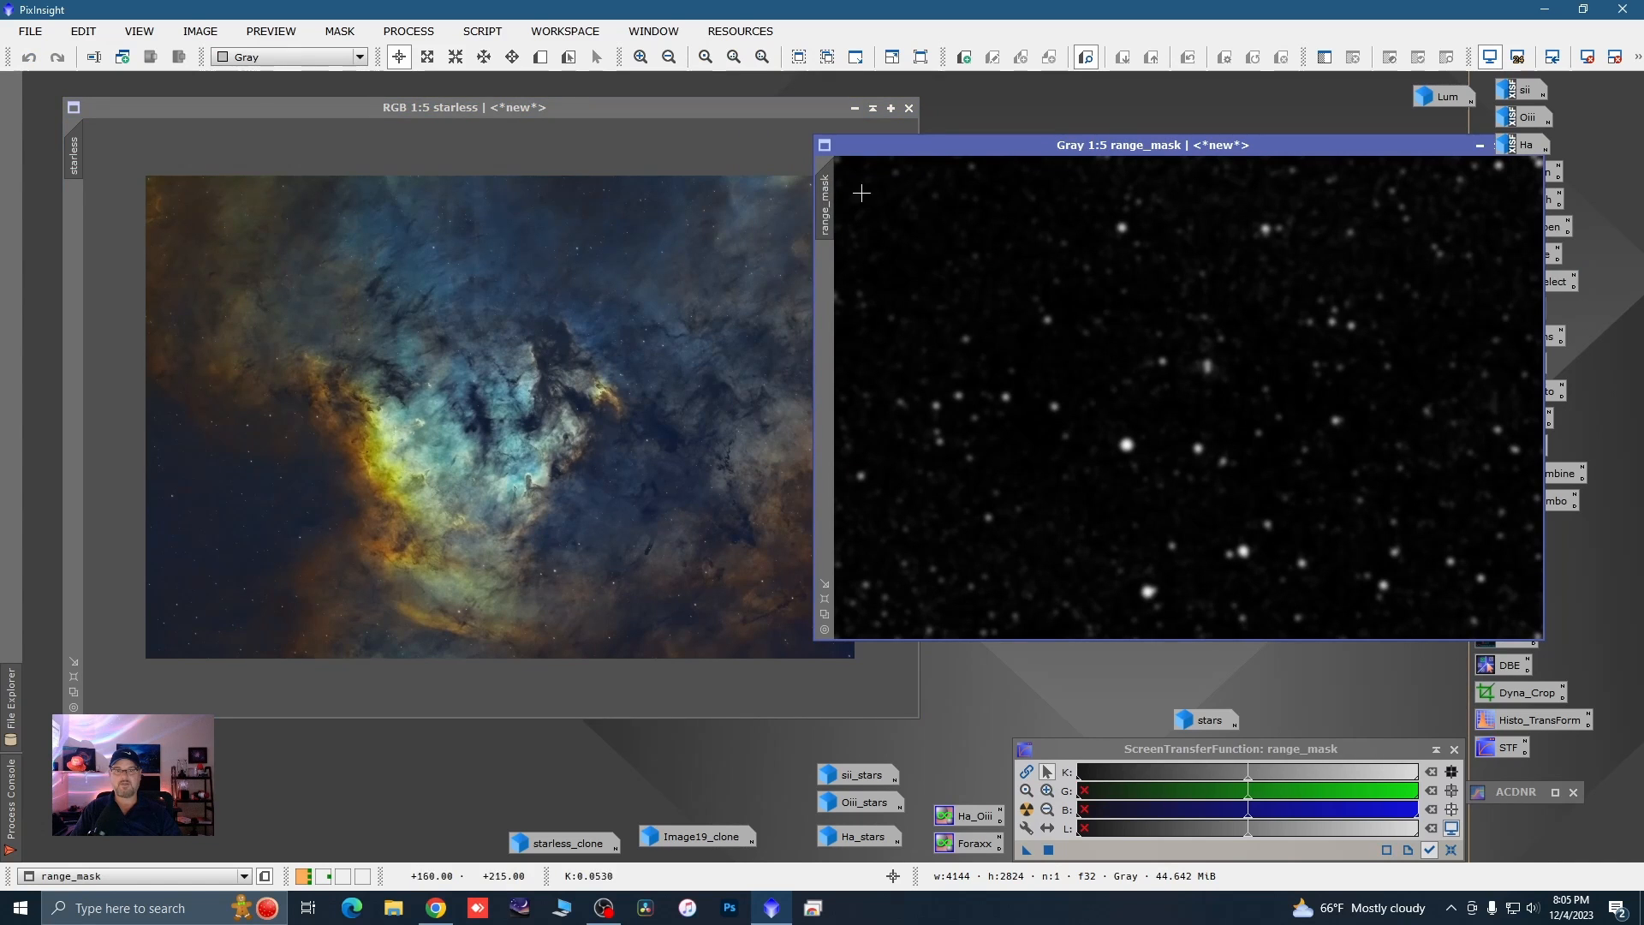
- Apply range_mask as the mask on the starless image, then minimize the mask image and park its icon
{"action": "left_click_drag", "start_coordinate": [826, 202], "coordinate": [745, 245]}
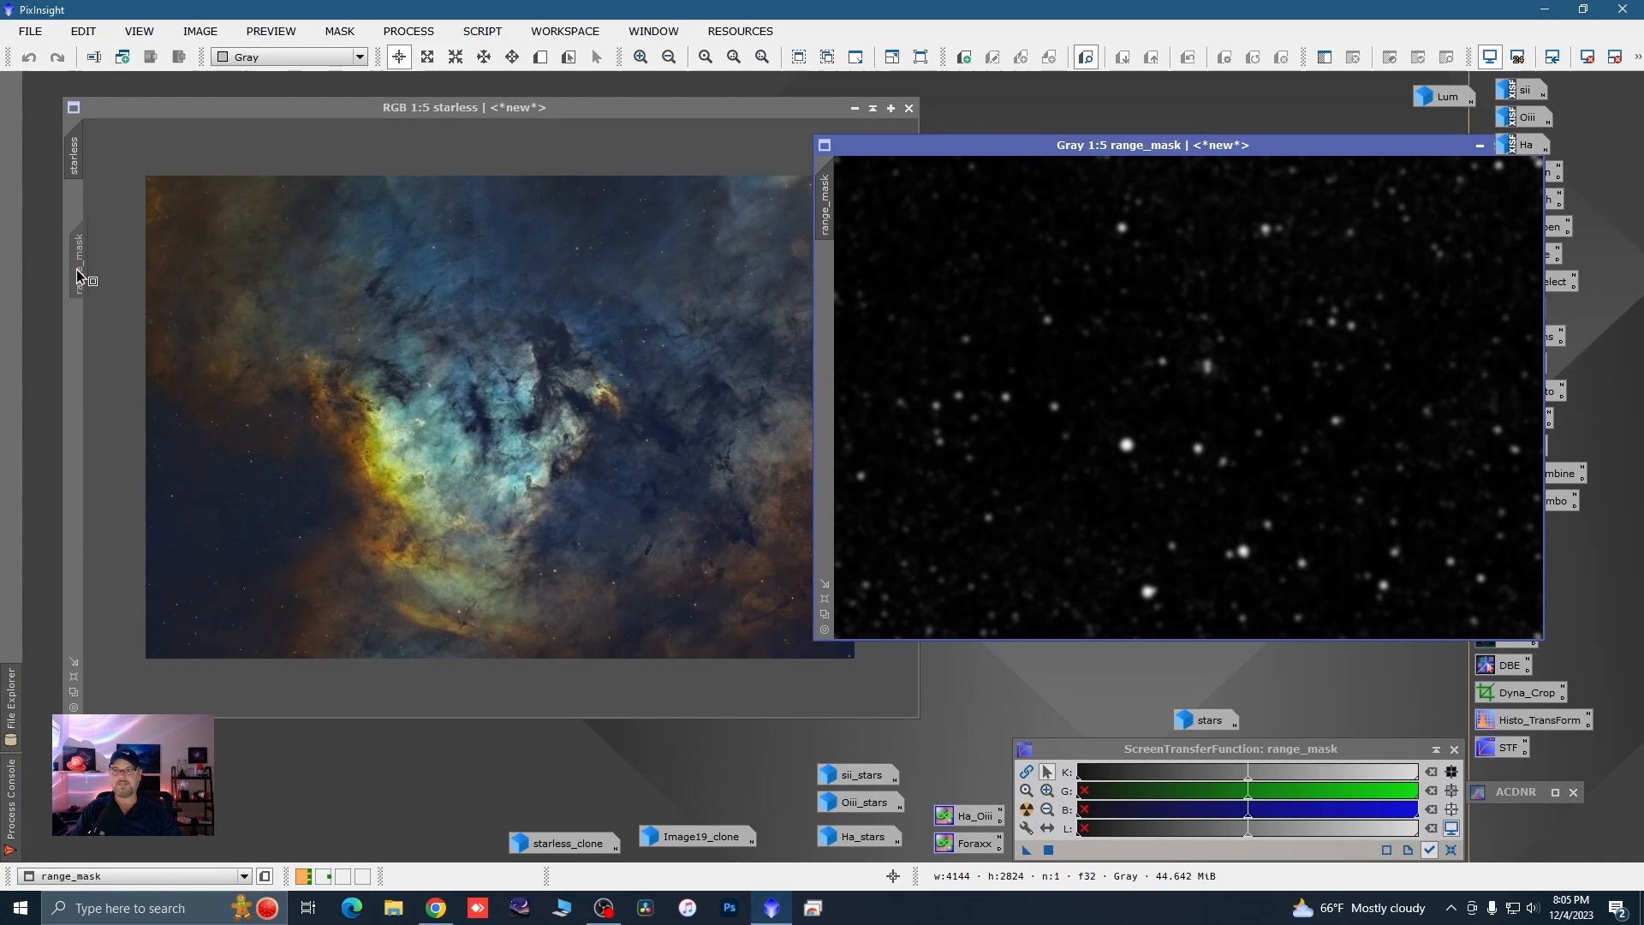
{"action": "left_click_drag", "start_coordinate": [76, 271], "coordinate": [76, 268]}
{"action": "left_click_drag", "start_coordinate": [1232, 146], "coordinate": [1085, 168]}
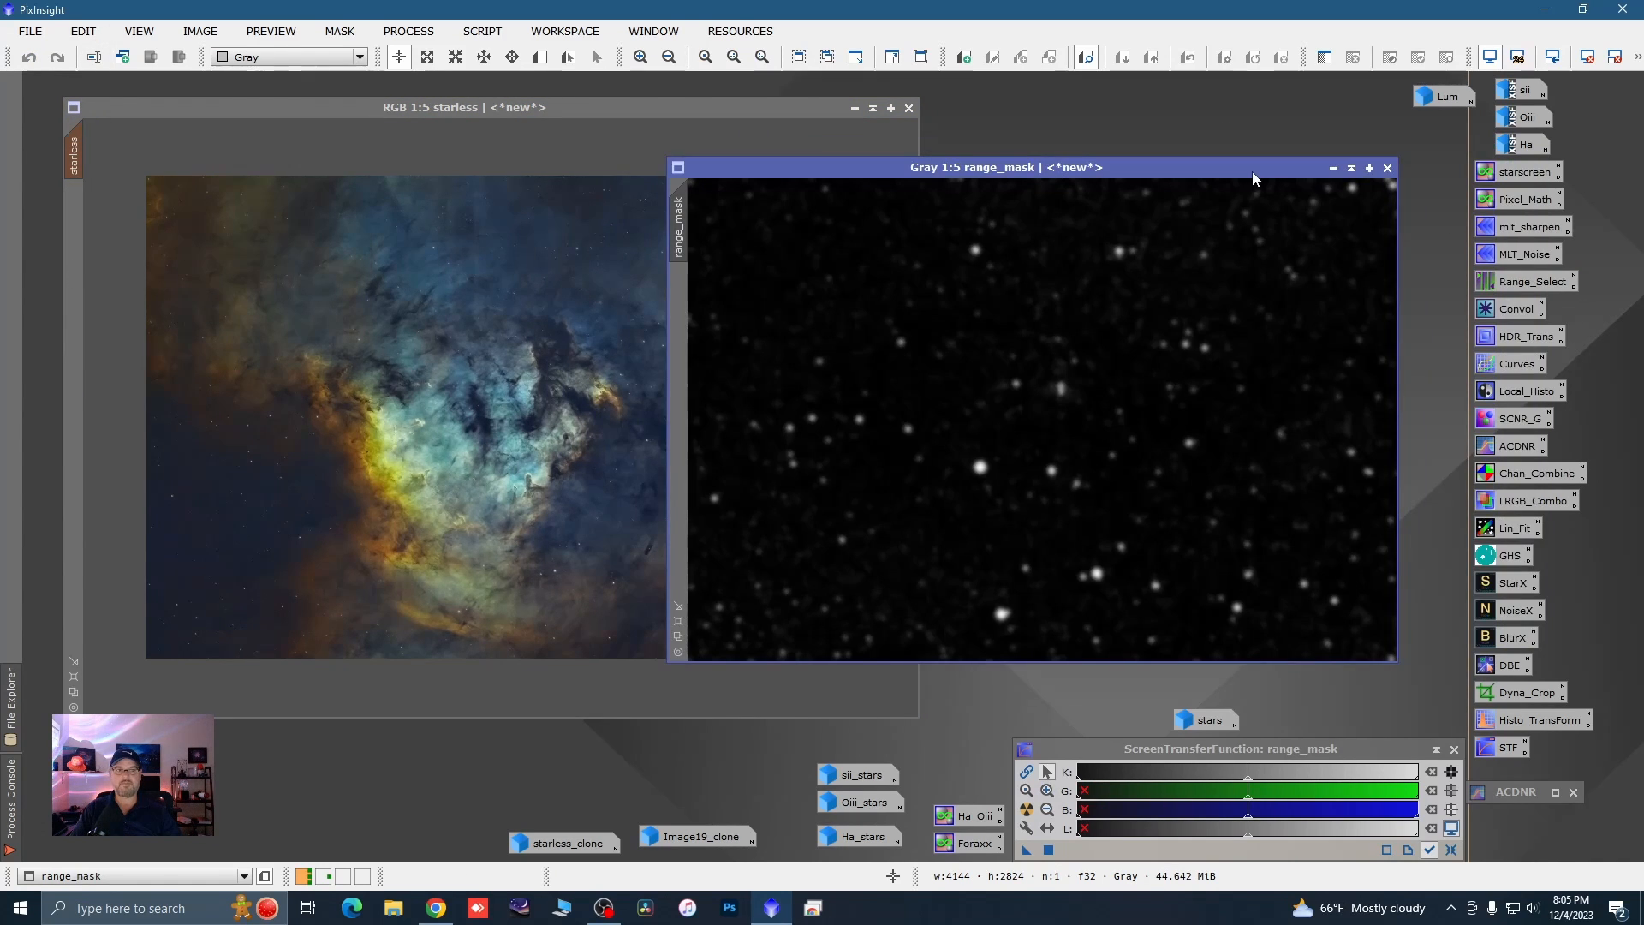
{"action": "left_click", "coordinate": [1333, 168]}
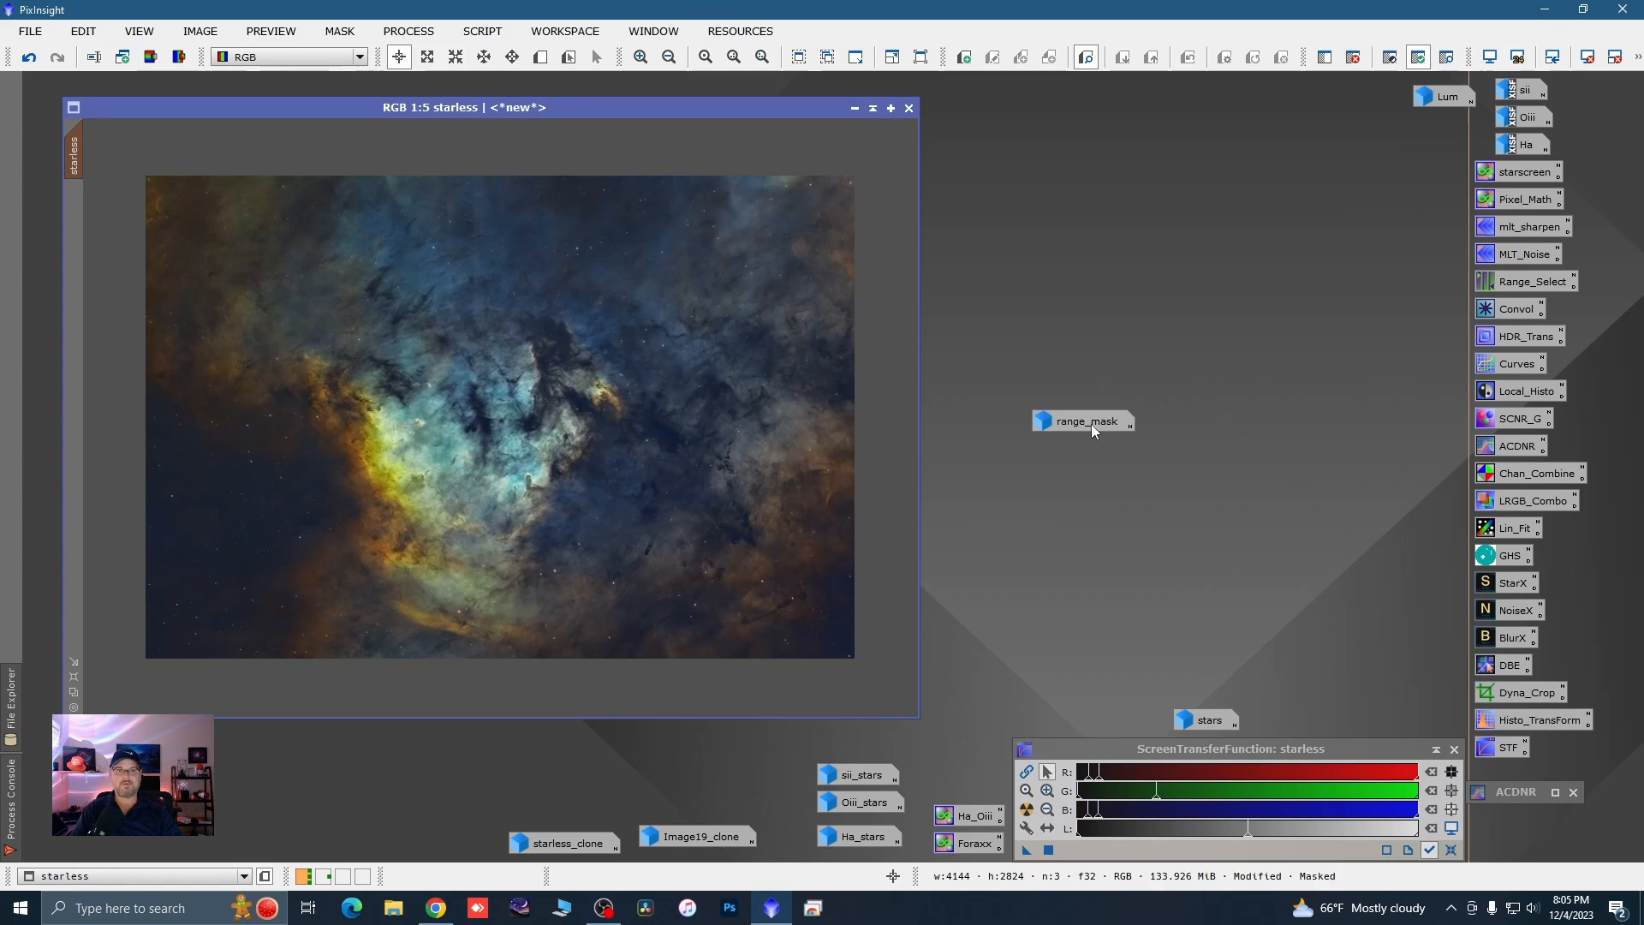
{"action": "left_click_drag", "start_coordinate": [1091, 424], "coordinate": [381, 817]}
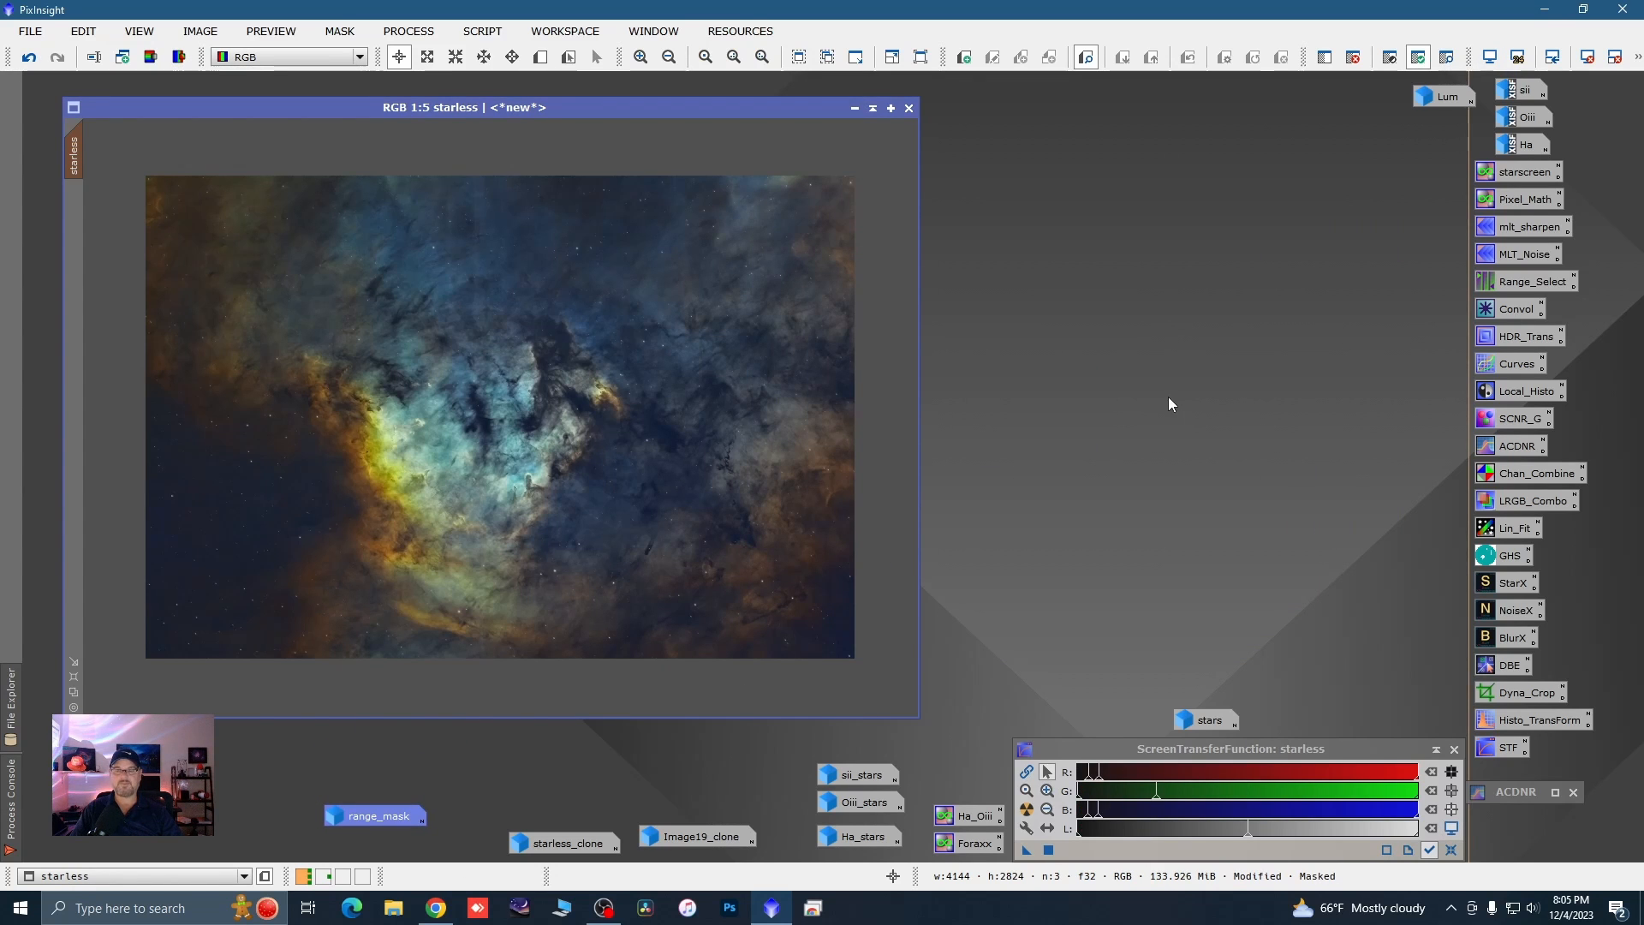
- Show the mask overlay on the starless image to check the protected areas, and hide it again
{"action": "right_click", "coordinate": [532, 394]}
{"action": "mouse_move", "coordinate": [717, 593]}
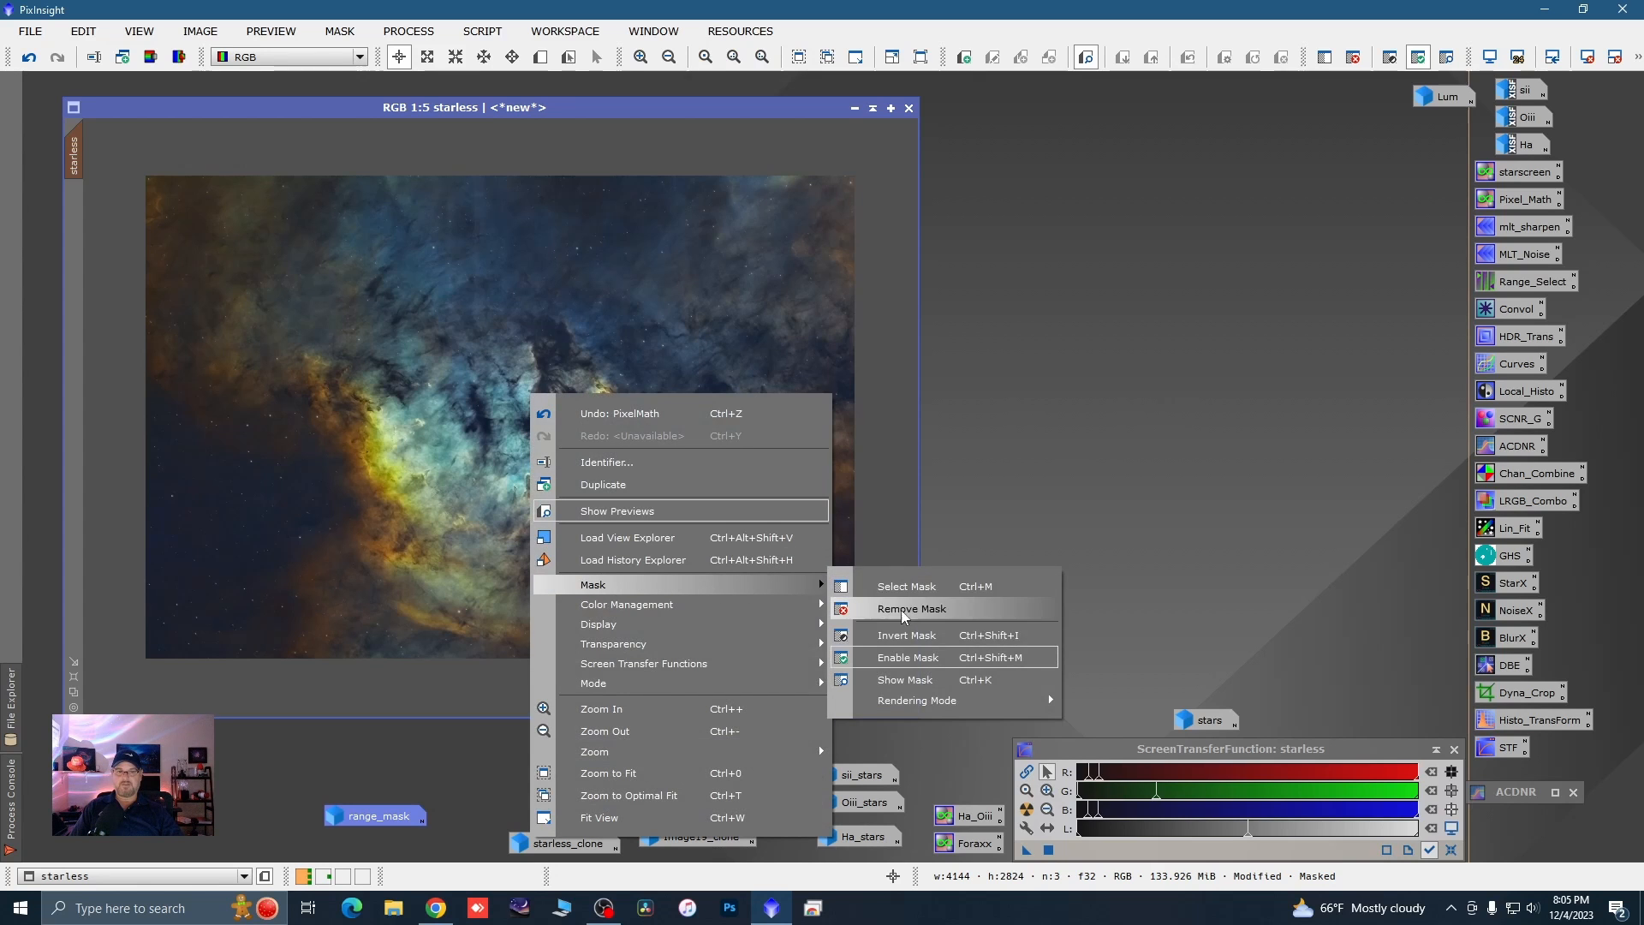
{"action": "left_click", "coordinate": [888, 677]}
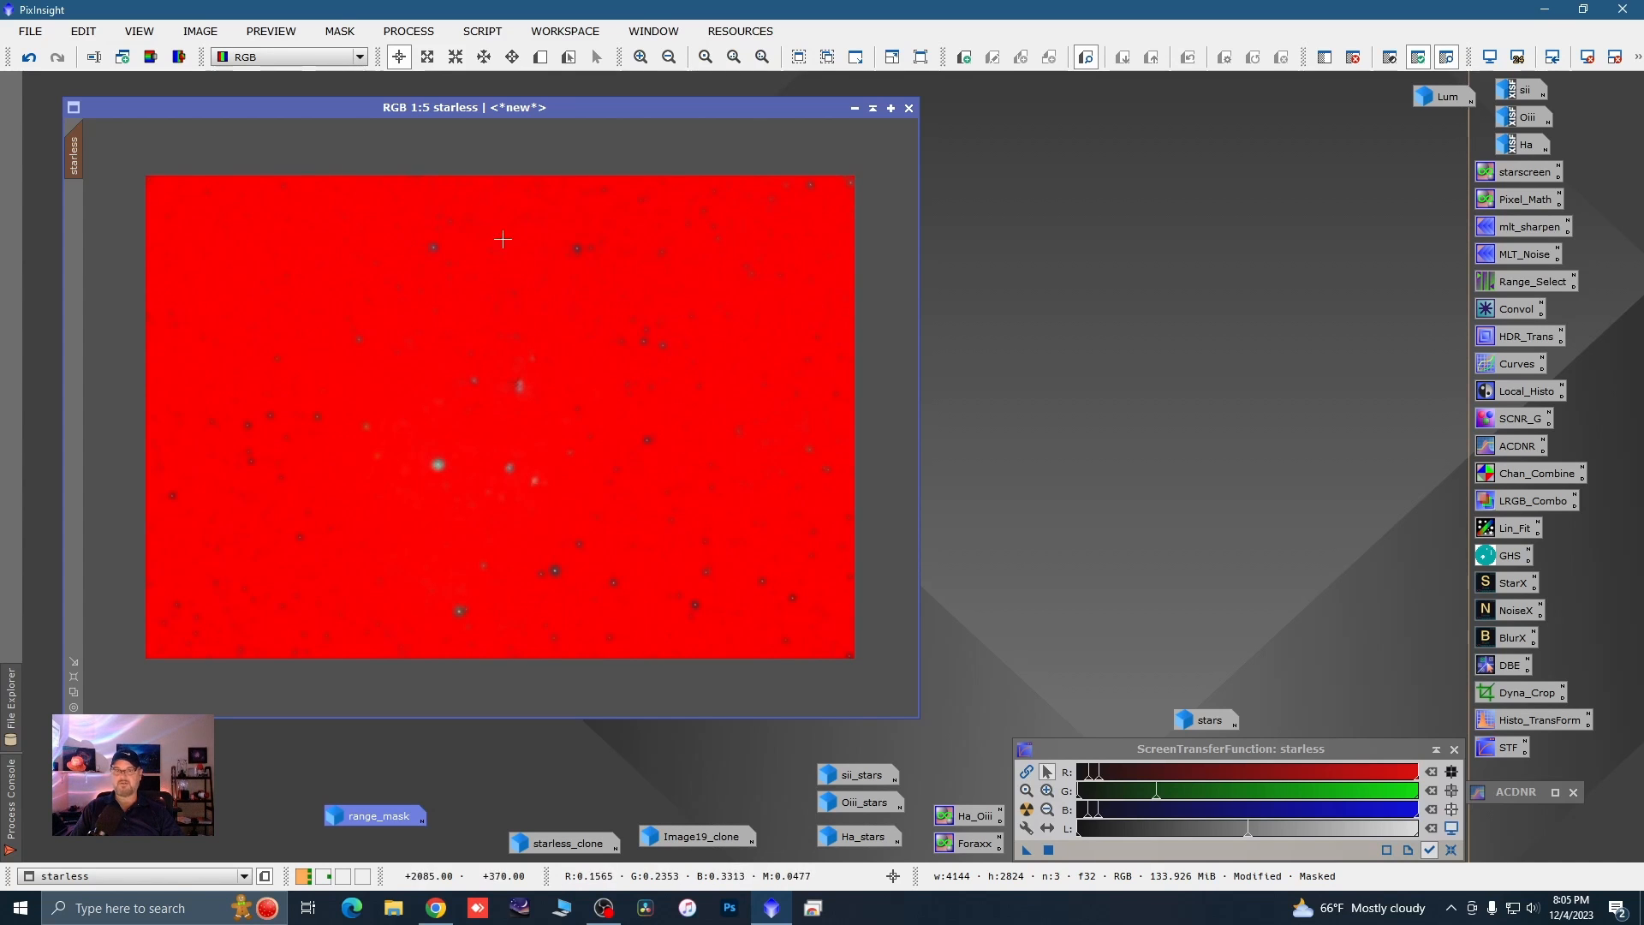
{"action": "right_click", "coordinate": [482, 303]}
{"action": "mouse_move", "coordinate": [594, 493]}
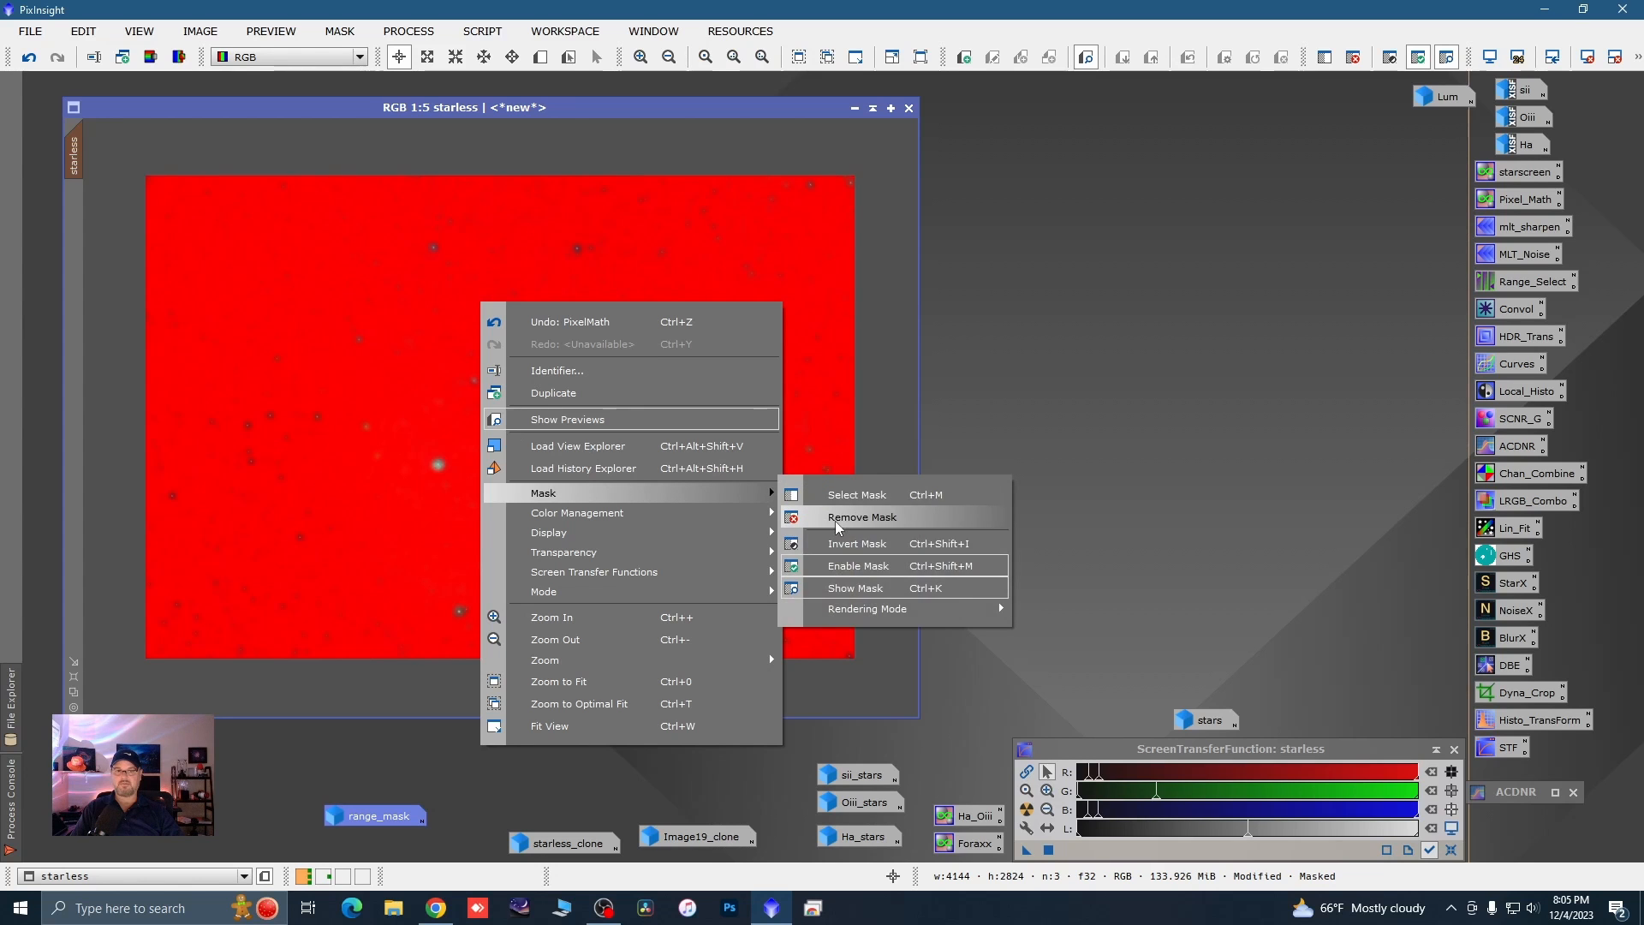
{"action": "left_click", "coordinate": [851, 591]}
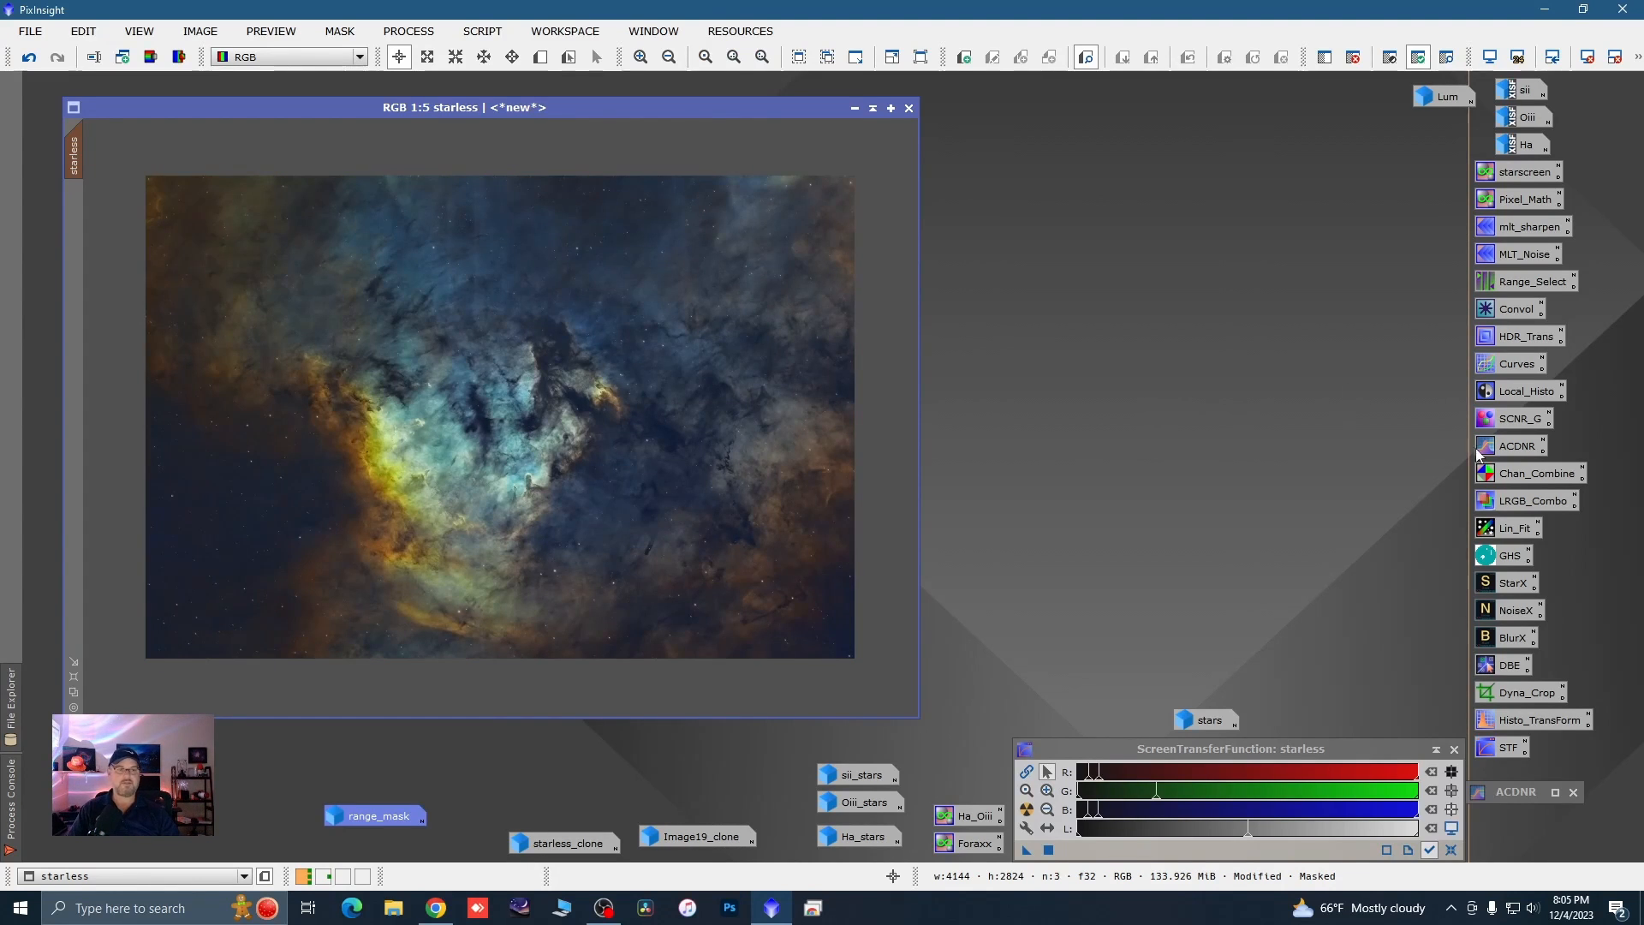
- Screen the stars into the masked starless image with the starscreen expression ~((~starless)*(~stars)), and close PixelMath
{"action": "double_click", "coordinate": [1520, 172]}
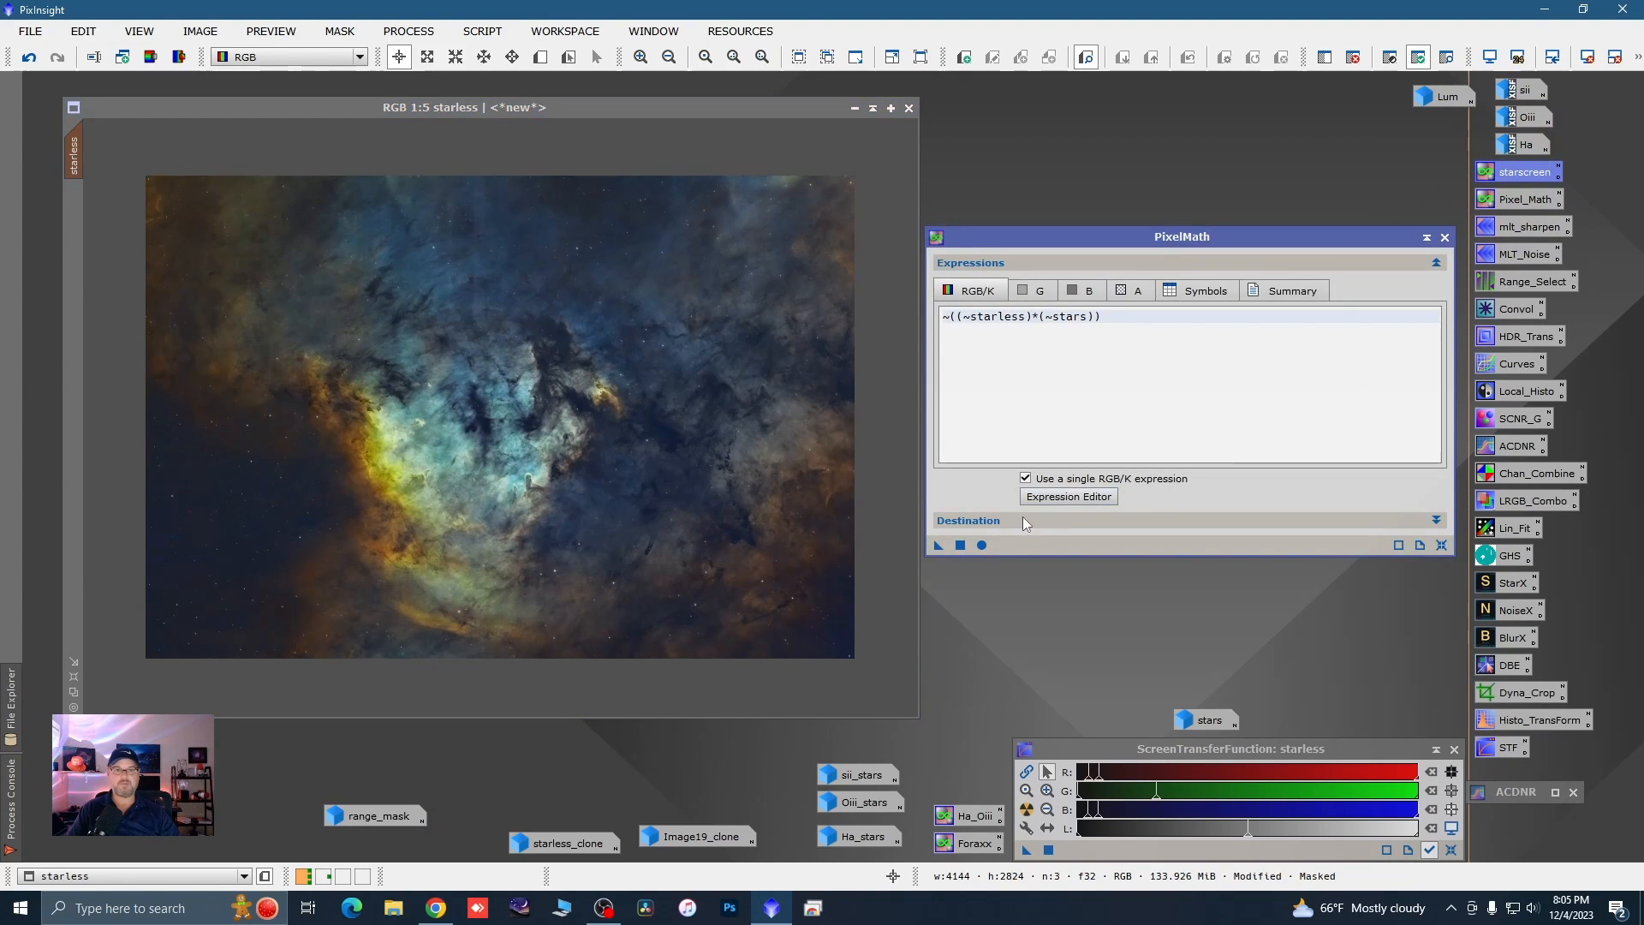
{"action": "left_click_drag", "start_coordinate": [938, 545], "coordinate": [735, 553]}
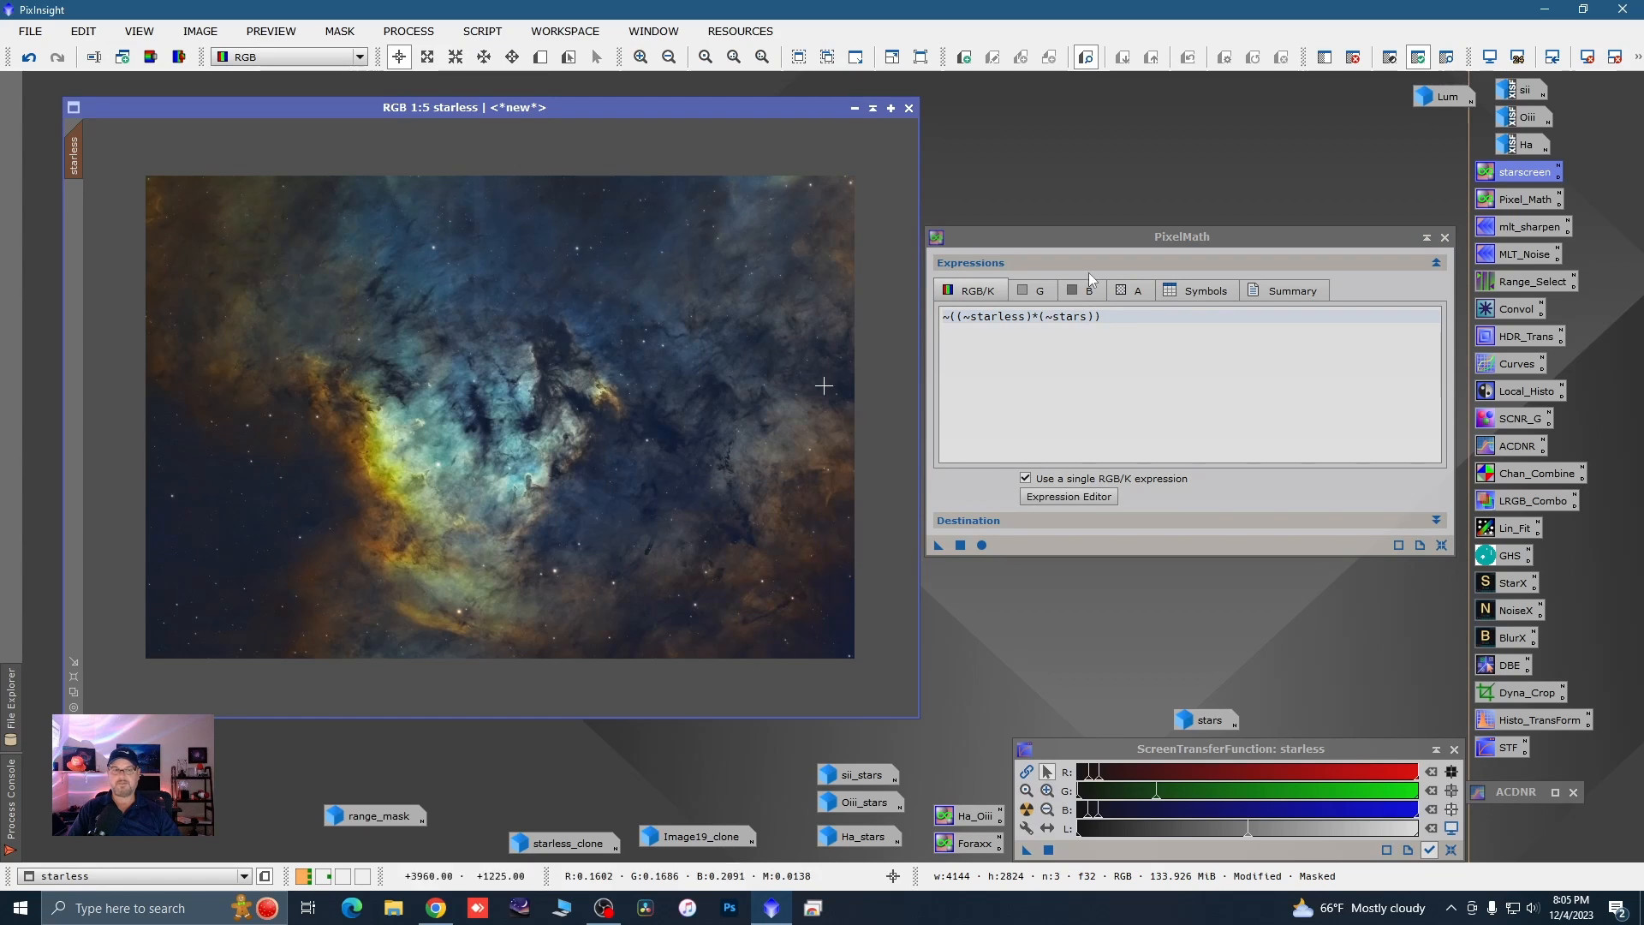
{"action": "left_click", "coordinate": [1443, 238]}
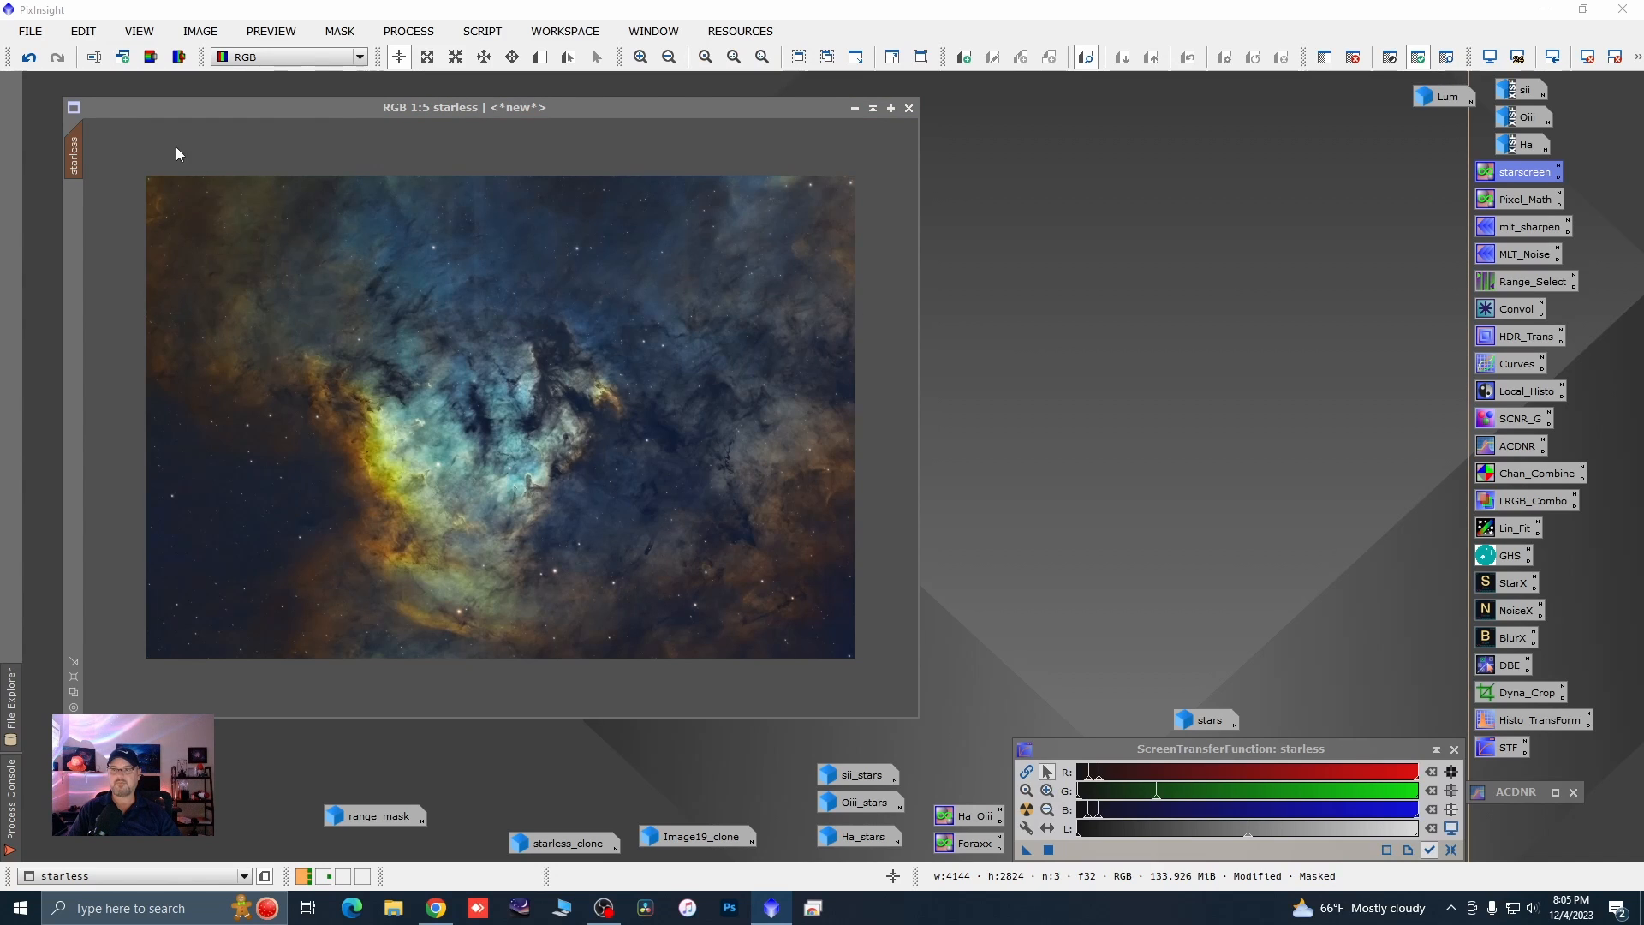
- Compare the nebula with and without the masked star blend by undoing and redoing it, and examine the stars up close
{"action": "left_click", "coordinate": [30, 60]}
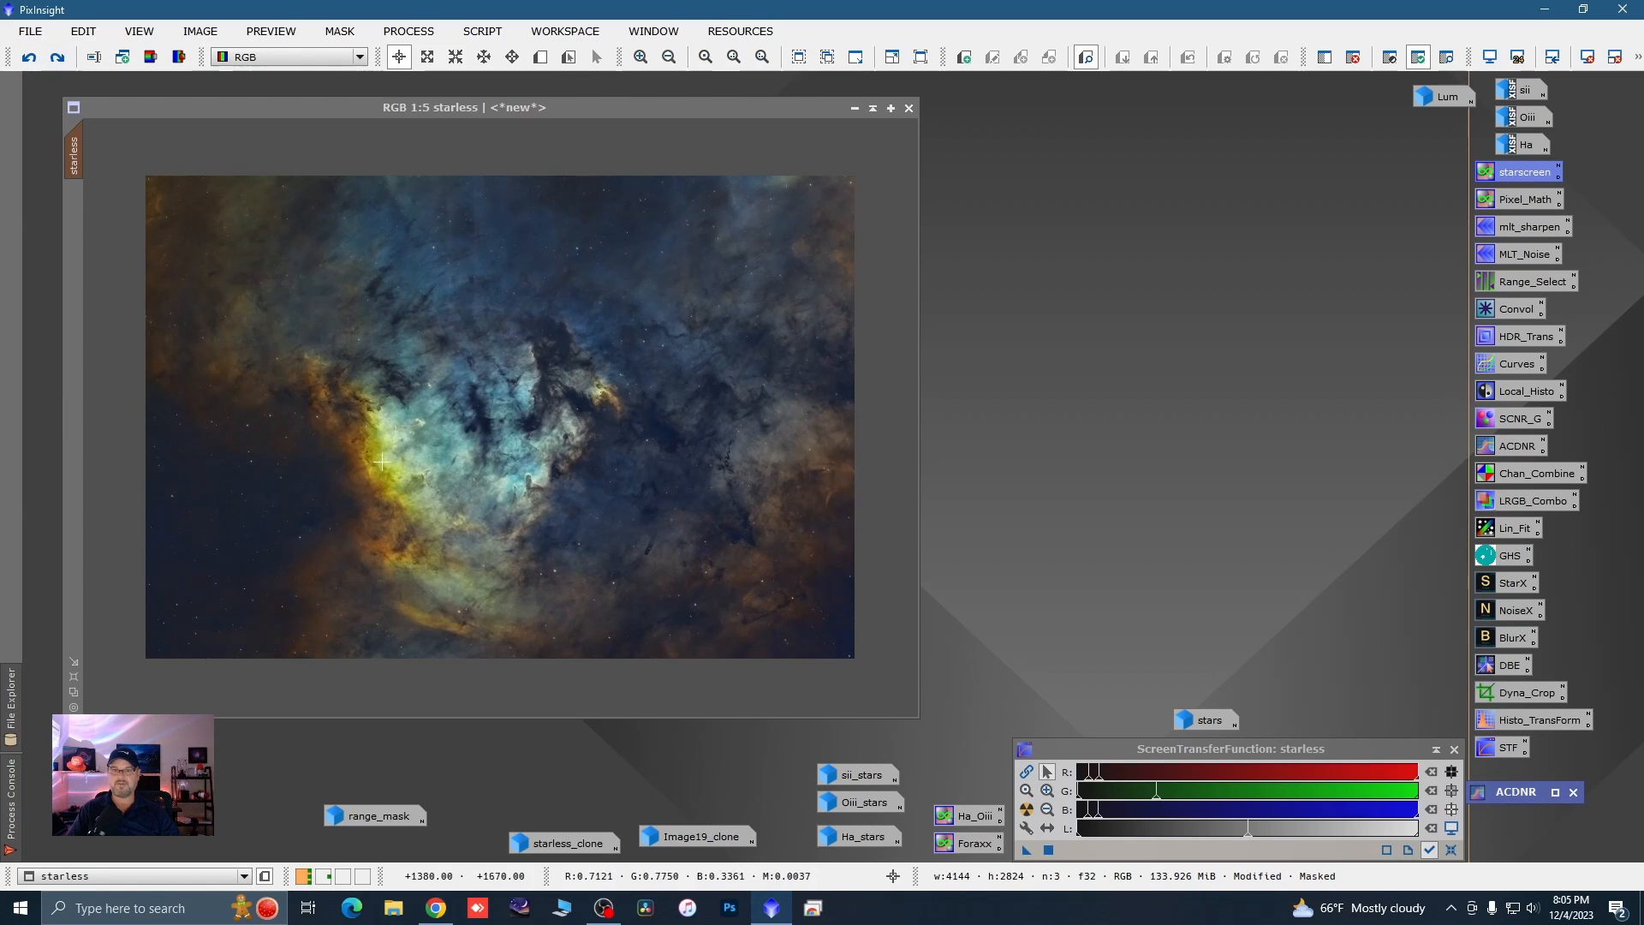
{"action": "scroll", "coordinate": [520, 593], "scroll_direction": "up", "scroll_amount": 1}
{"action": "scroll", "coordinate": [519, 592], "scroll_direction": "up", "scroll_amount": 2}
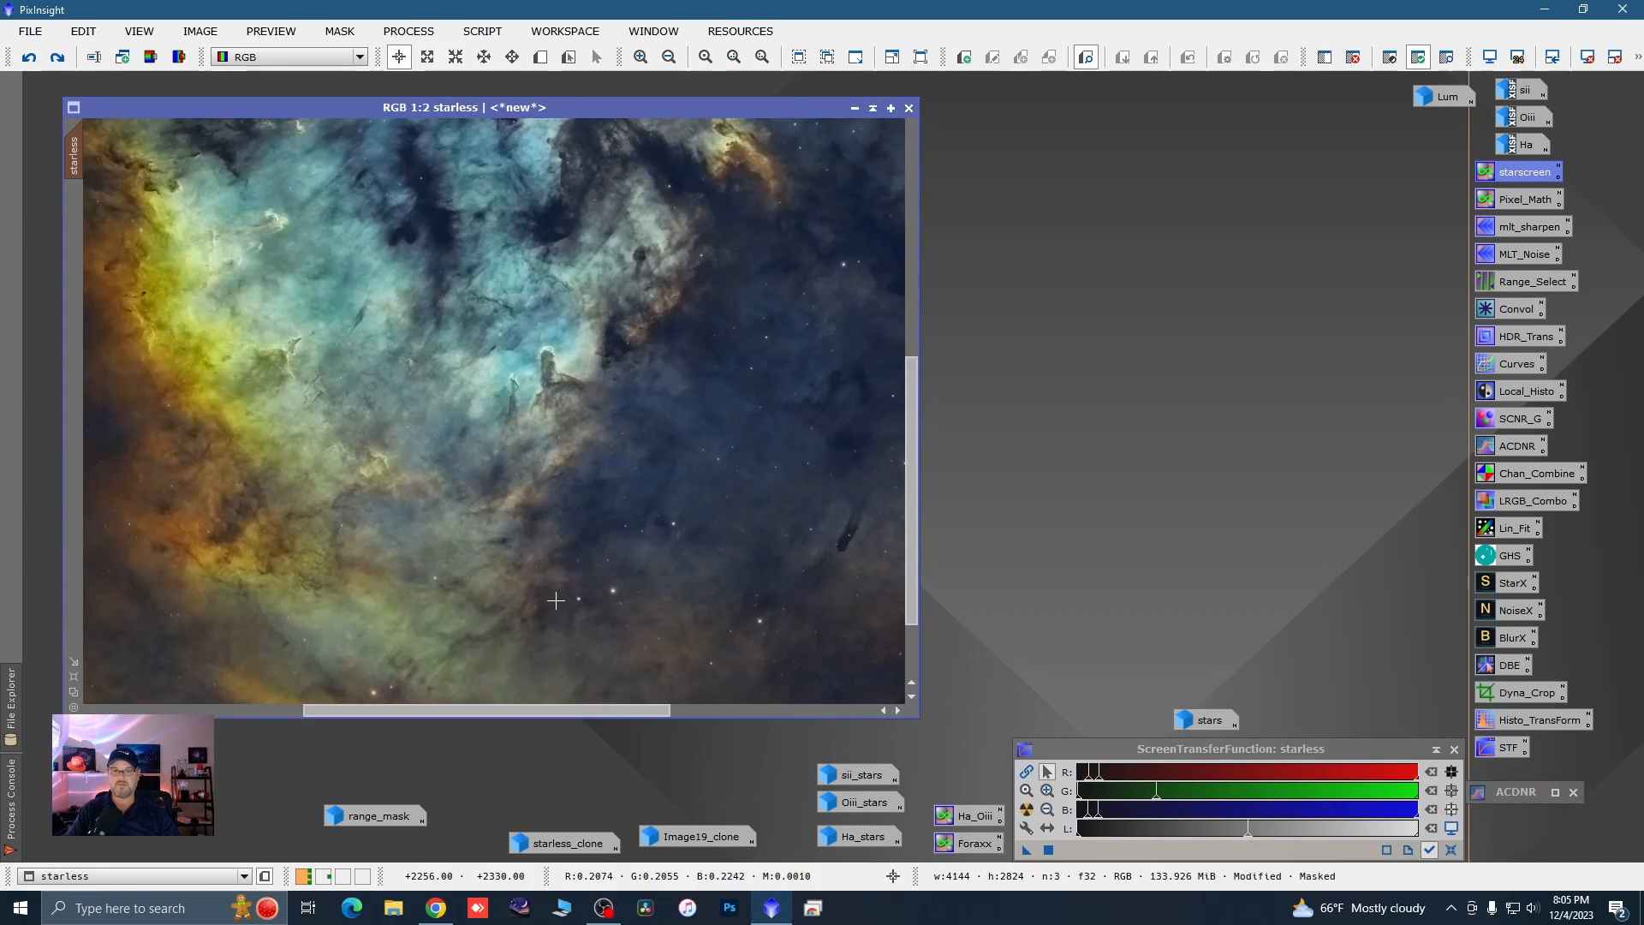
{"action": "left_click", "coordinate": [57, 60]}
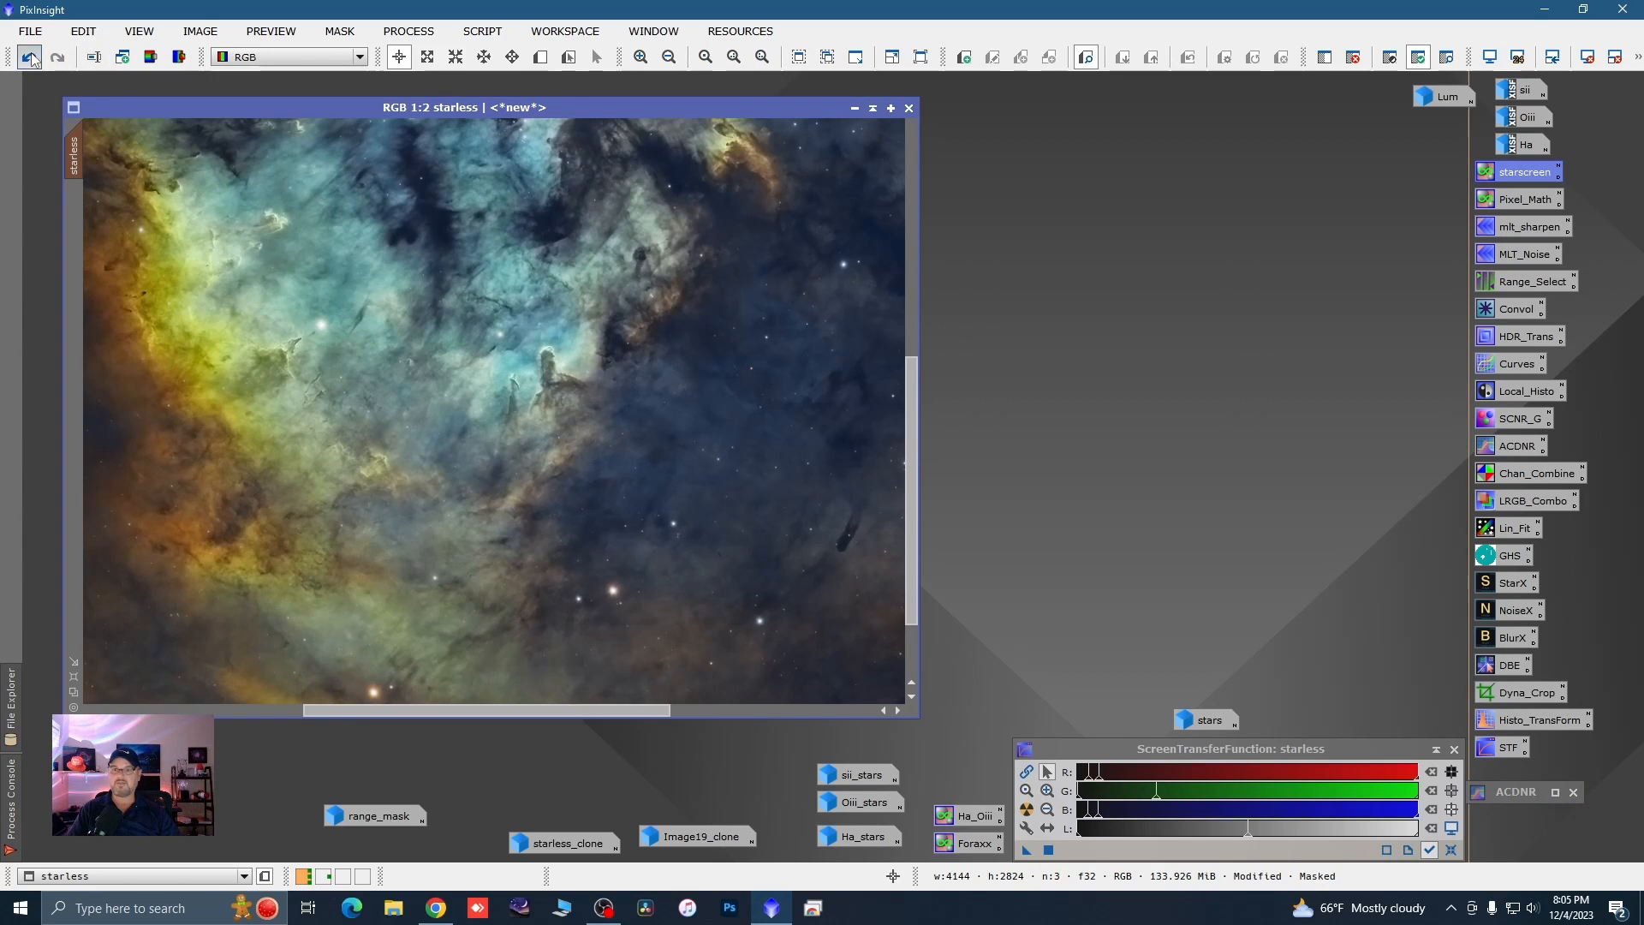
{"action": "left_click", "coordinate": [29, 58]}
{"action": "left_click", "coordinate": [58, 60]}
{"action": "scroll", "coordinate": [554, 608], "scroll_direction": "down", "scroll_amount": 3}
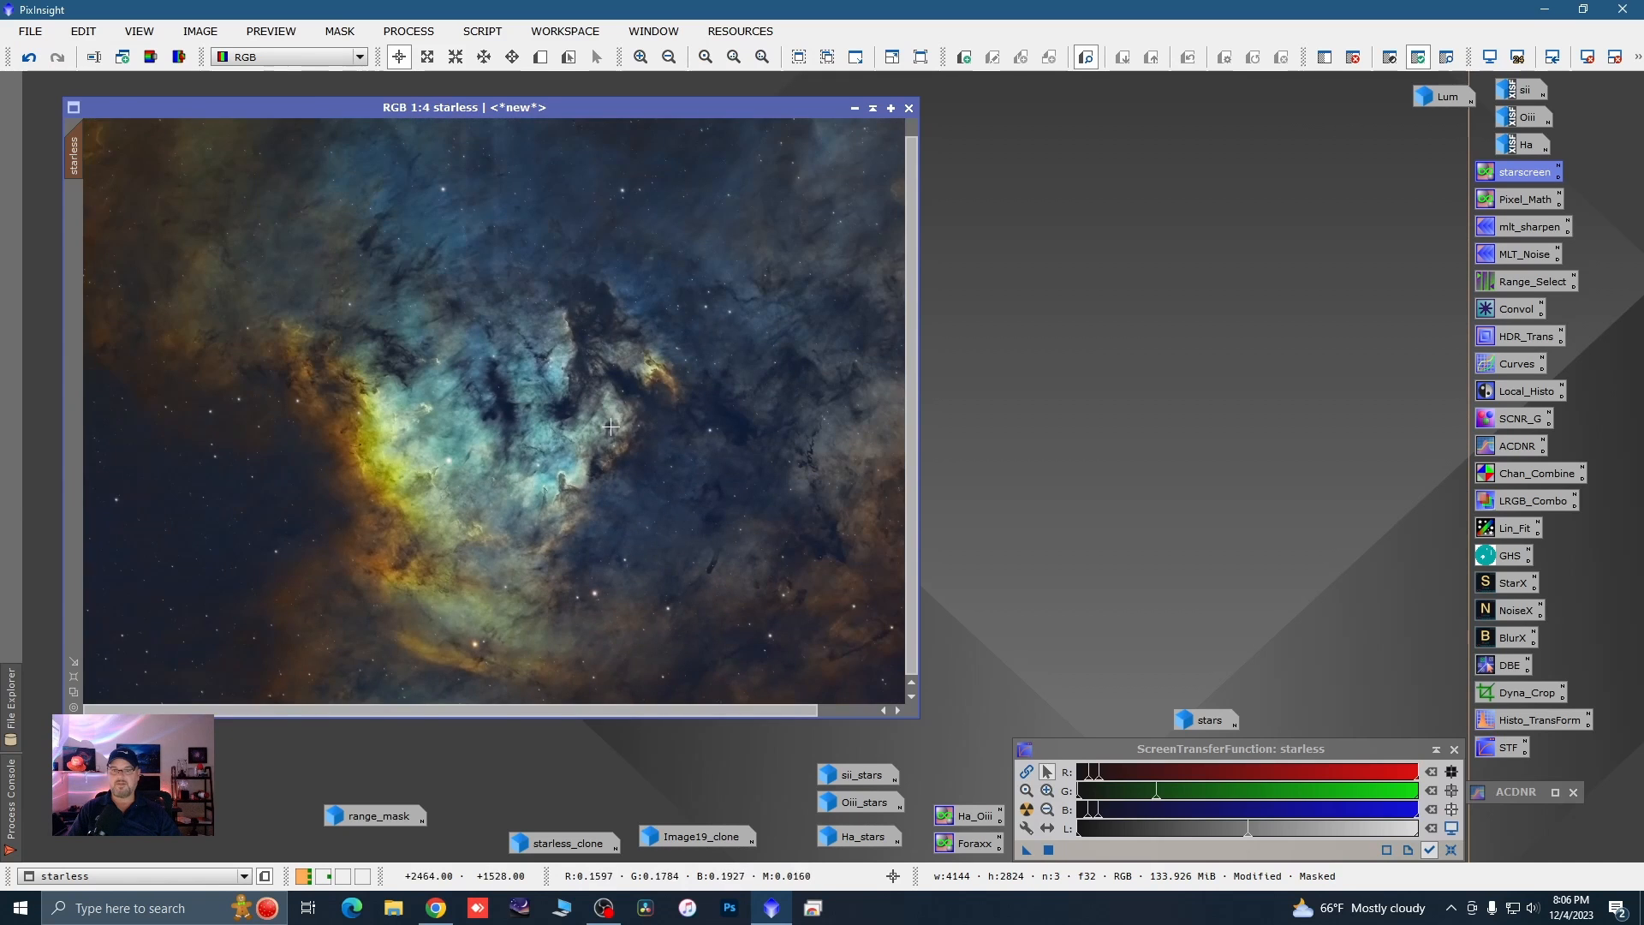
{"action": "scroll", "coordinate": [352, 542], "scroll_direction": "up", "scroll_amount": 1}
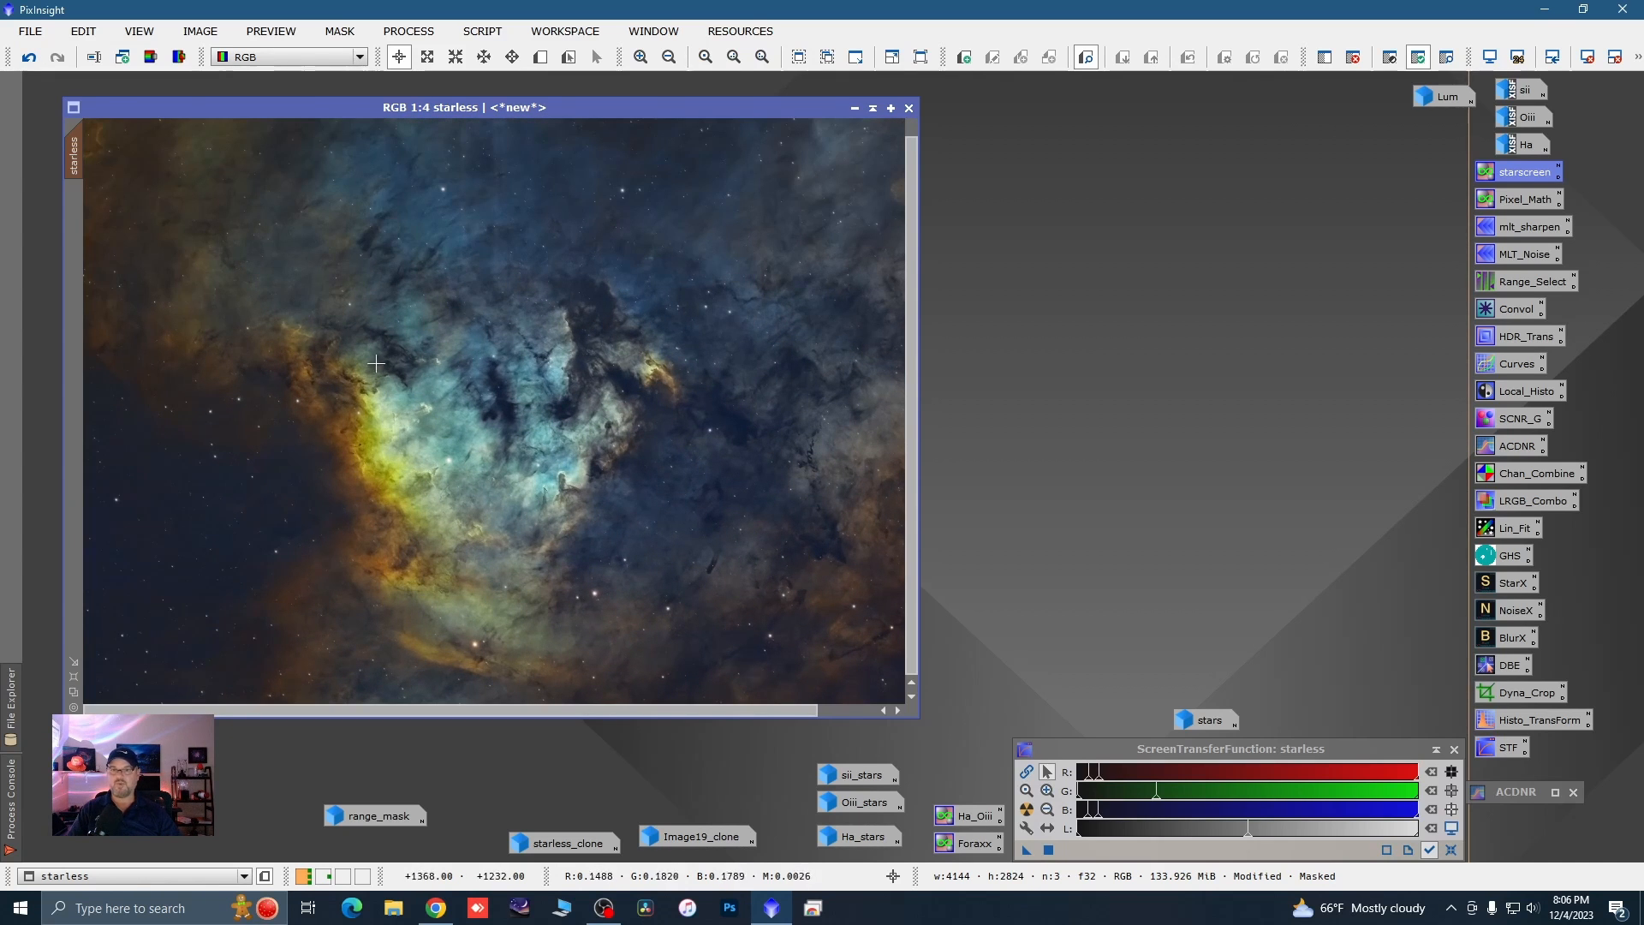
{"action": "scroll", "coordinate": [376, 364], "scroll_direction": "down", "scroll_amount": 1}
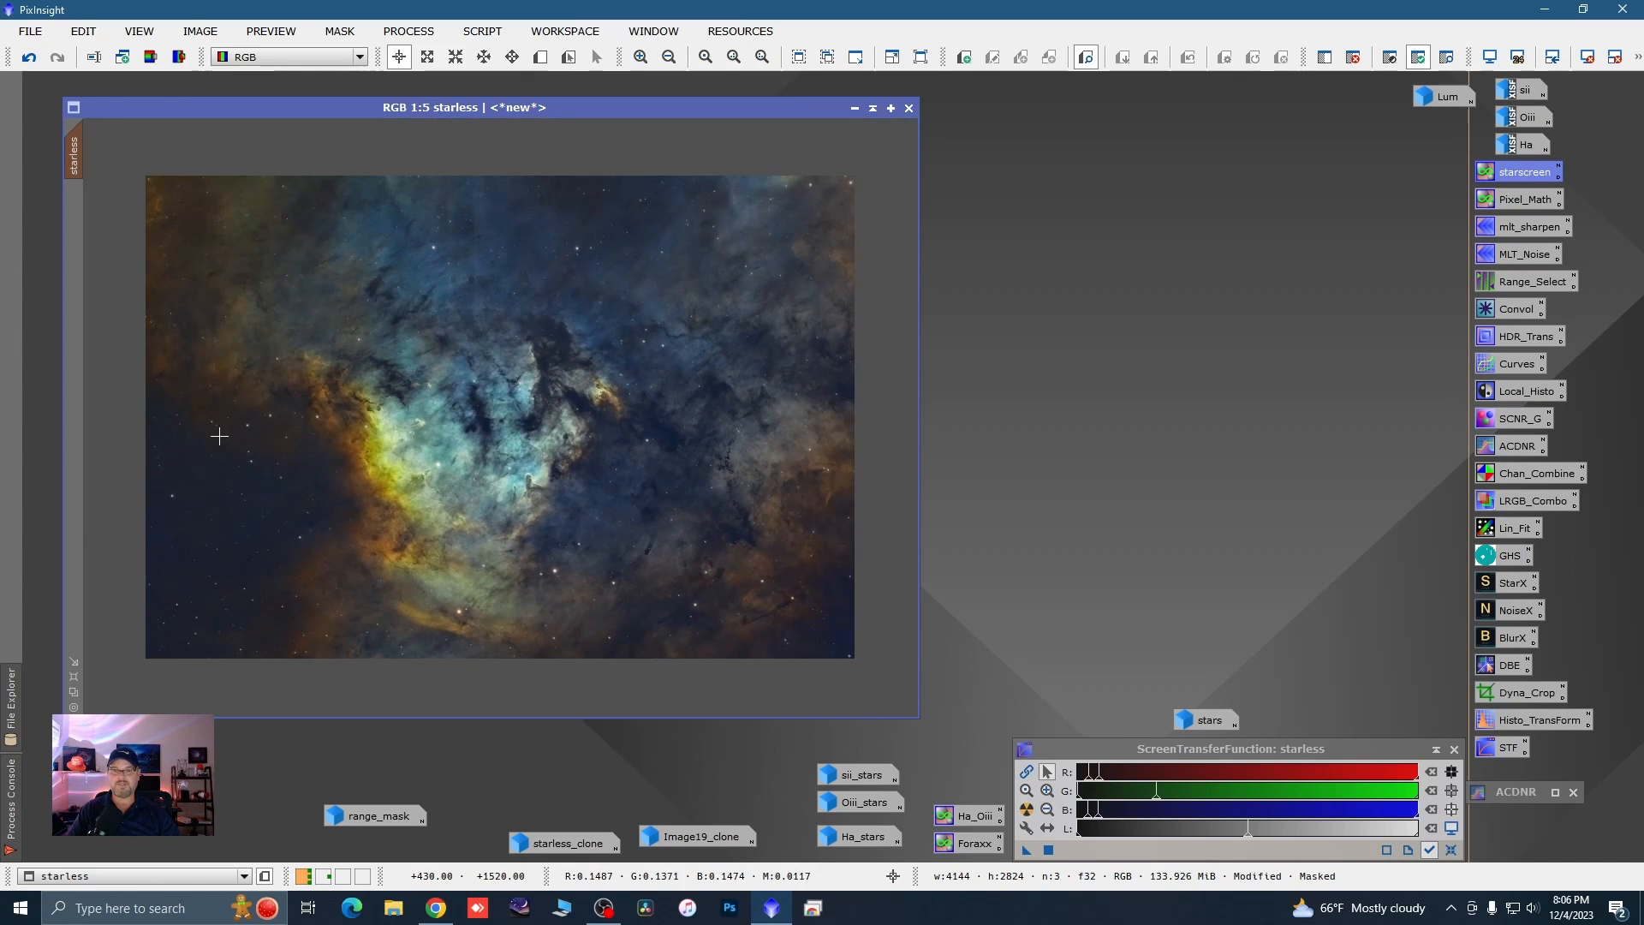
{"action": "scroll", "coordinate": [280, 529], "scroll_direction": "up", "scroll_amount": 3}
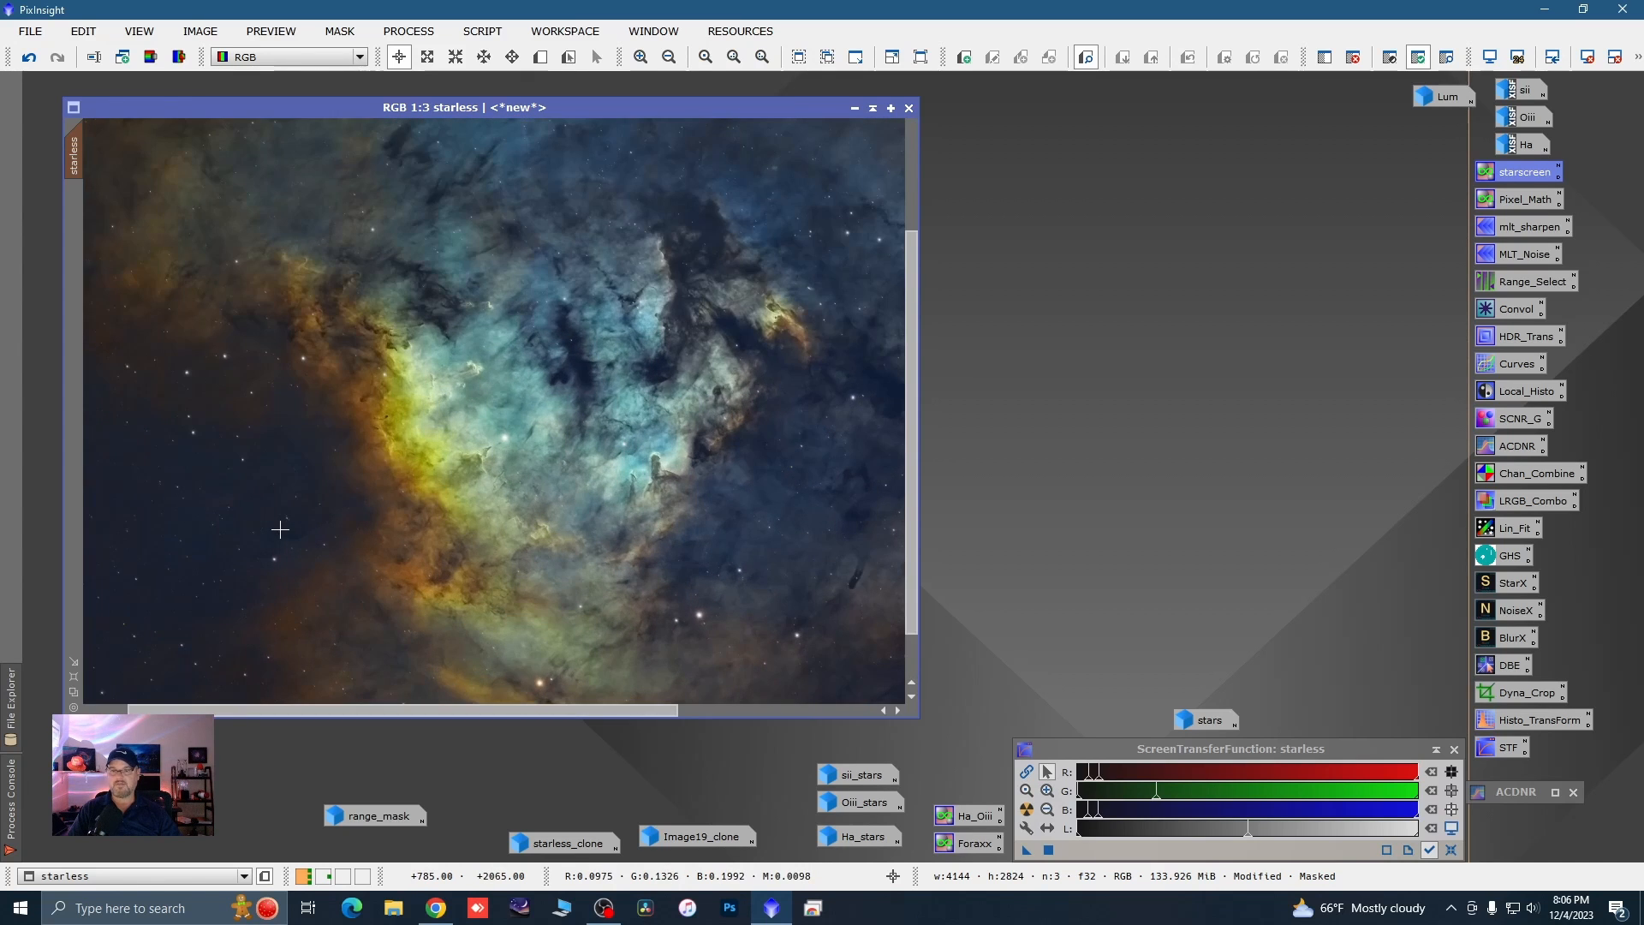
{"action": "scroll", "coordinate": [618, 394], "scroll_direction": "up", "scroll_amount": 1}
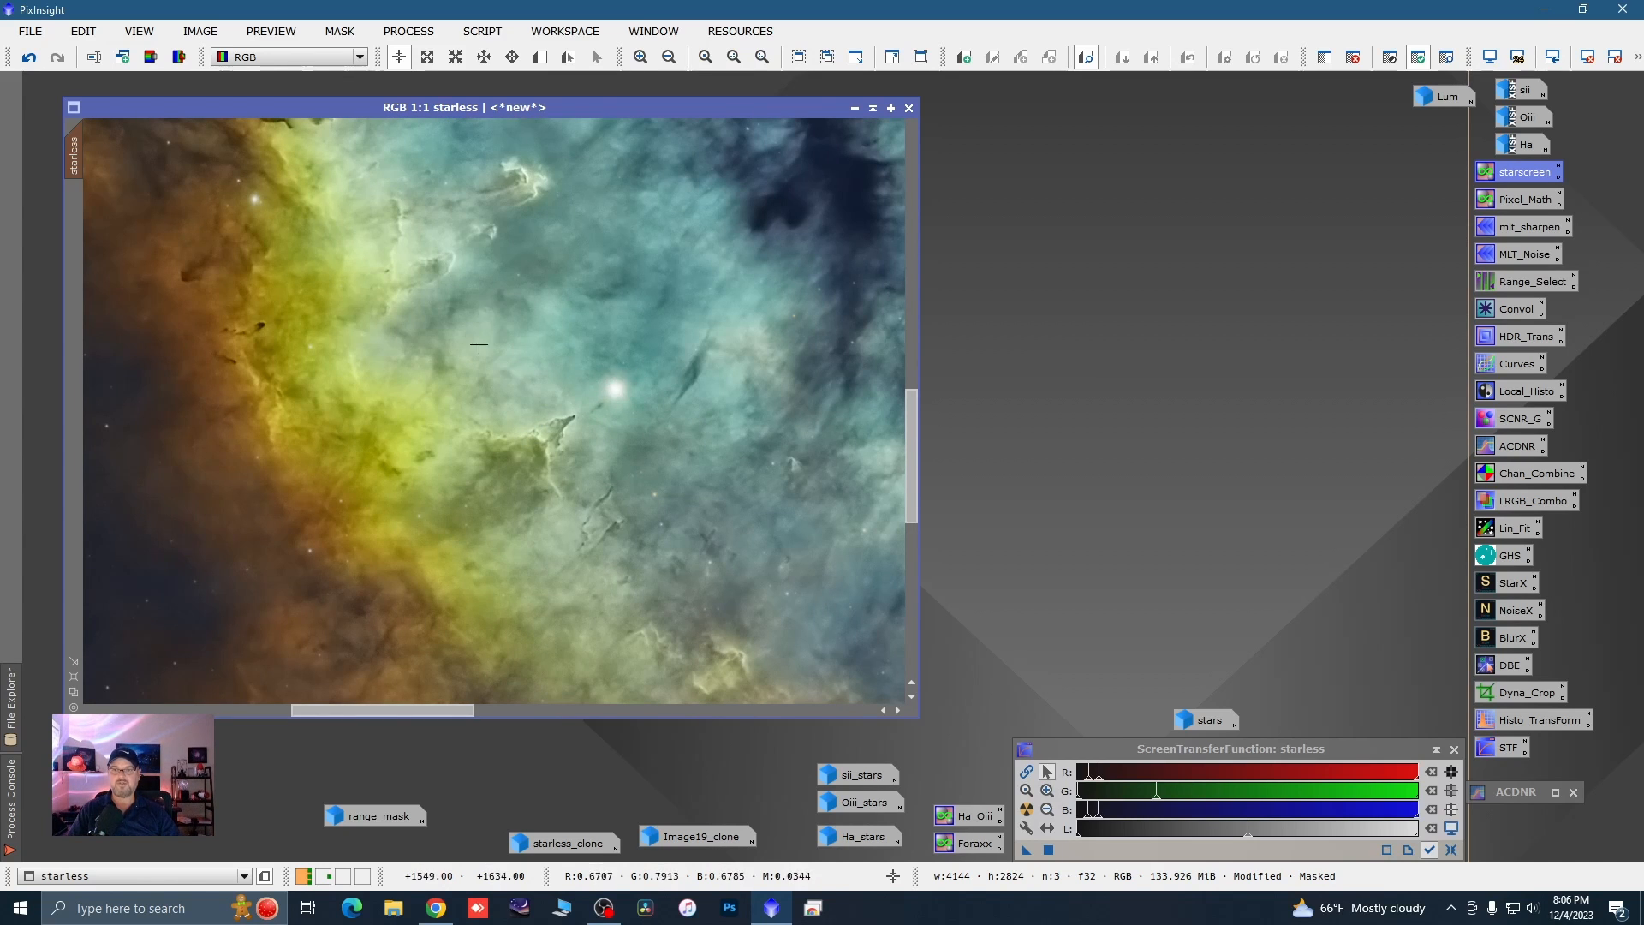
{"action": "scroll", "coordinate": [479, 344], "scroll_direction": "down", "scroll_amount": 3}
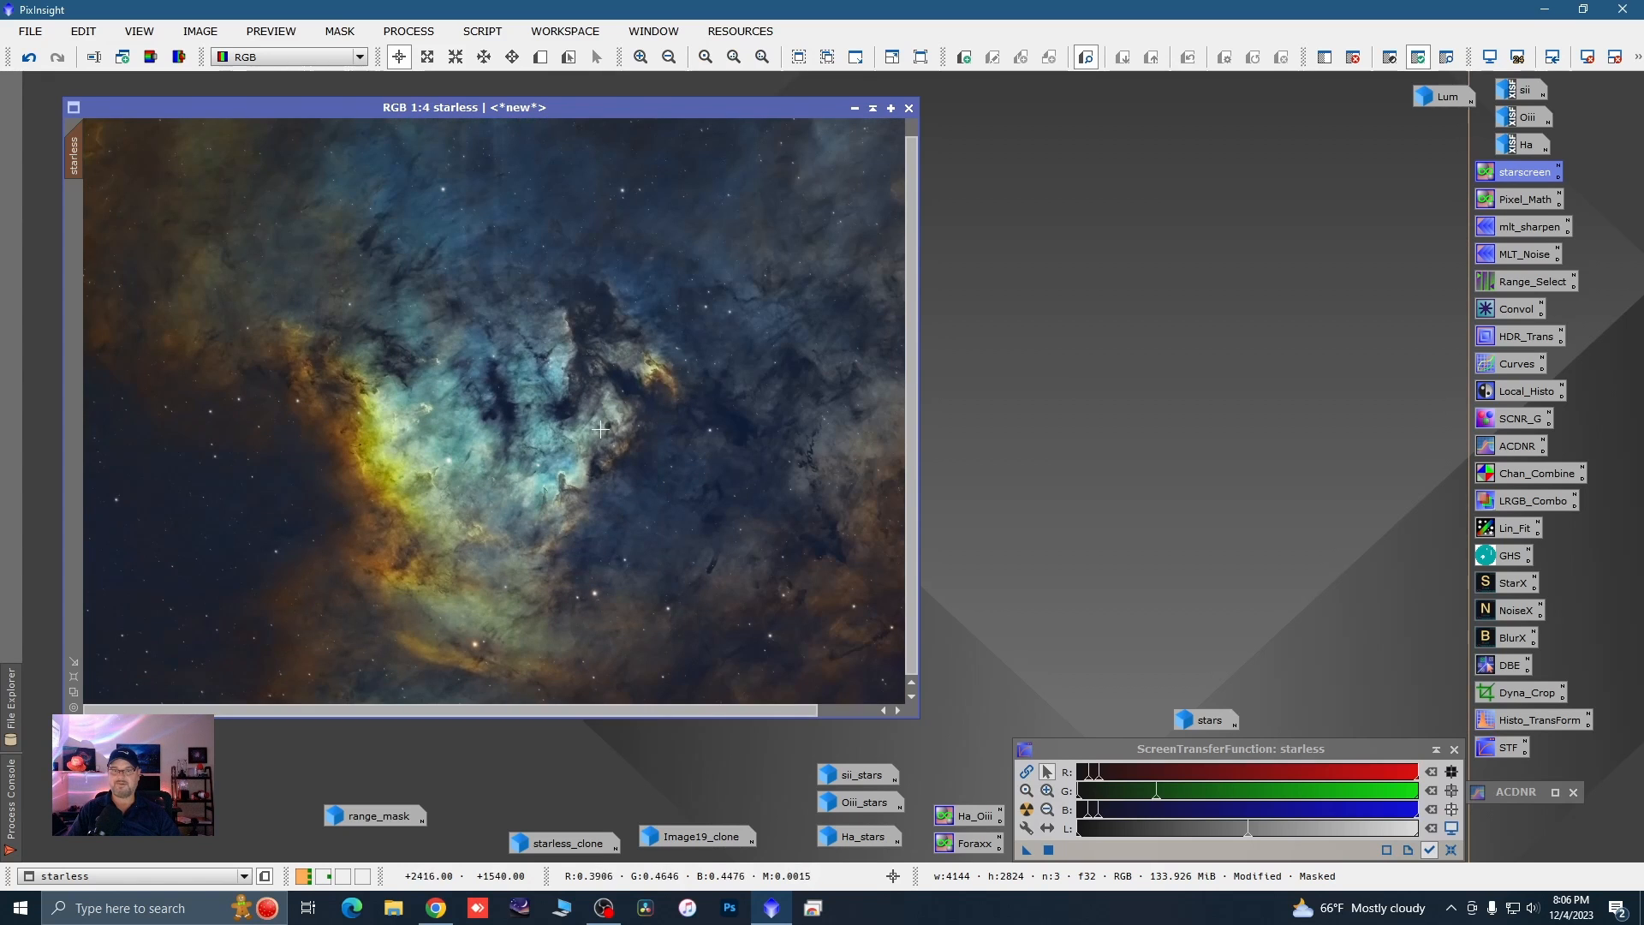
{"action": "scroll", "coordinate": [600, 430], "scroll_direction": "down", "scroll_amount": 1}
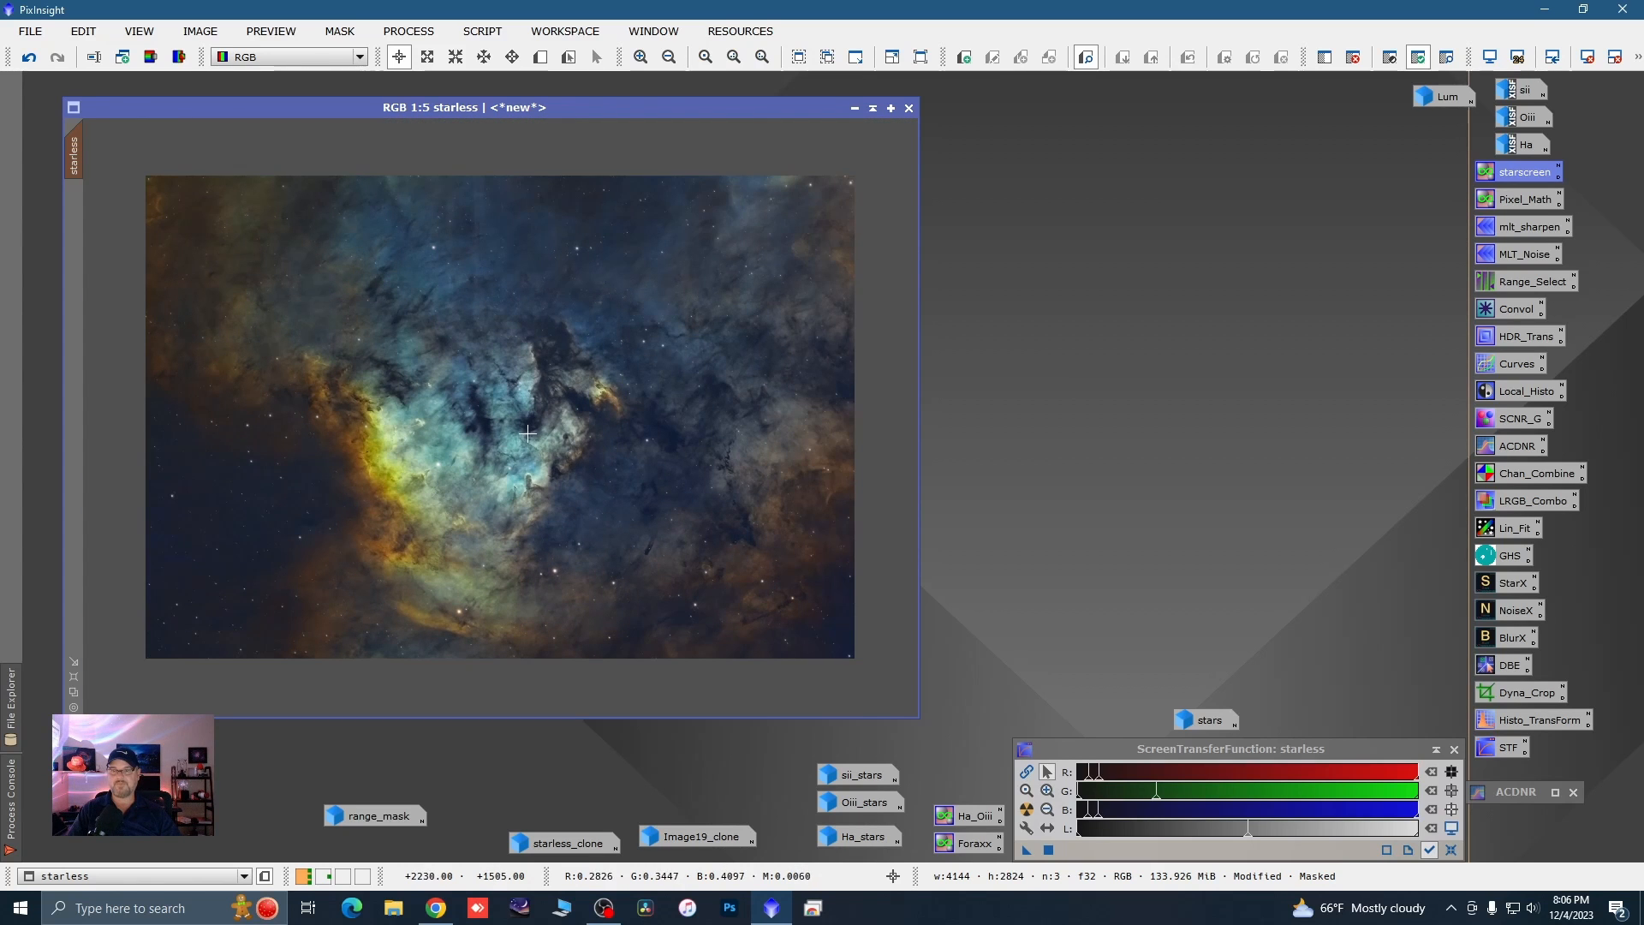
- Remove the range mask from the blended starless image
{"action": "right_click", "coordinate": [493, 406]}
{"action": "mouse_move", "coordinate": [552, 590]}
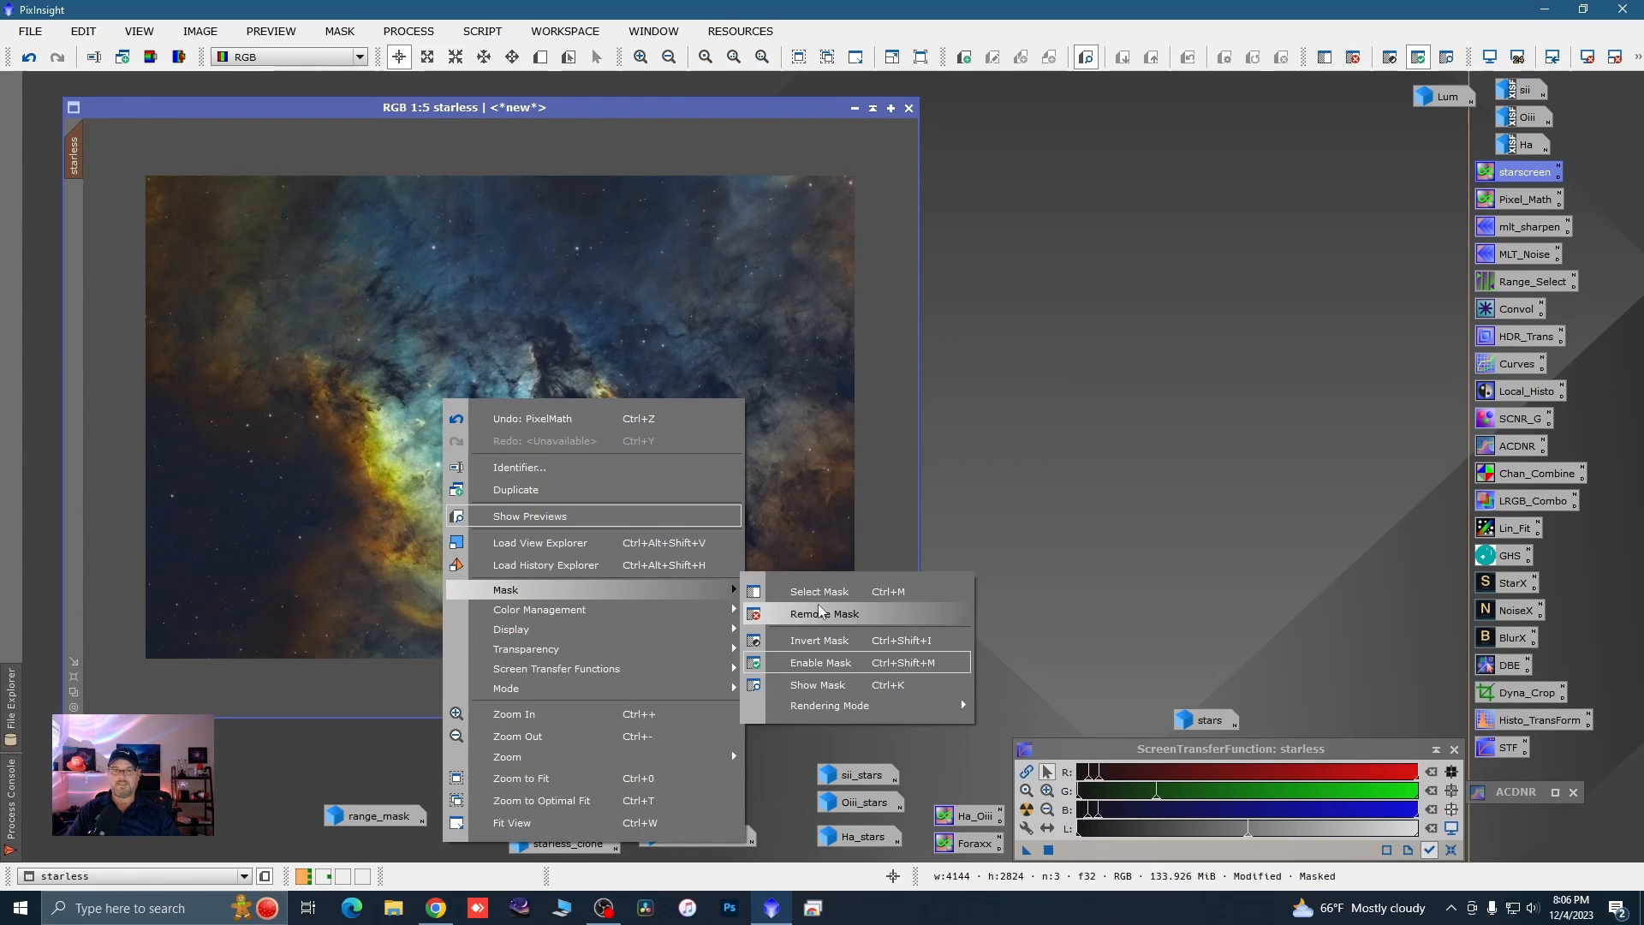
{"action": "left_click", "coordinate": [819, 614]}
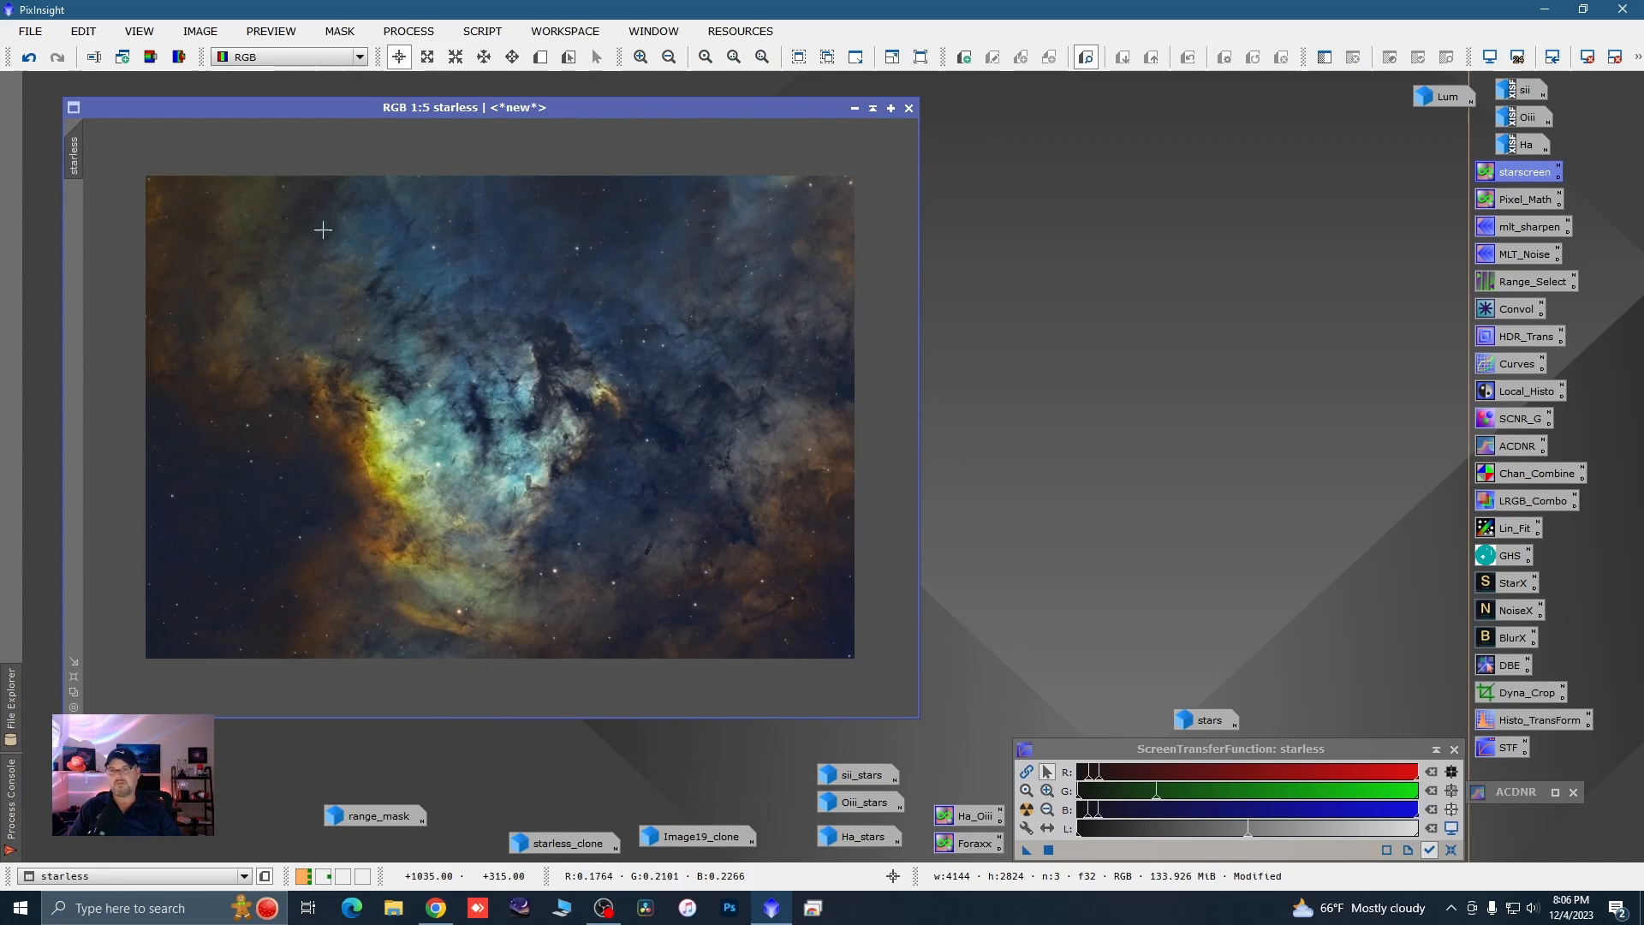
- Create a preview of about 2190 × 1400 pixels around the bright nebula core and display it
{"action": "scroll", "coordinate": [323, 229], "scroll_direction": "up", "scroll_amount": 3}
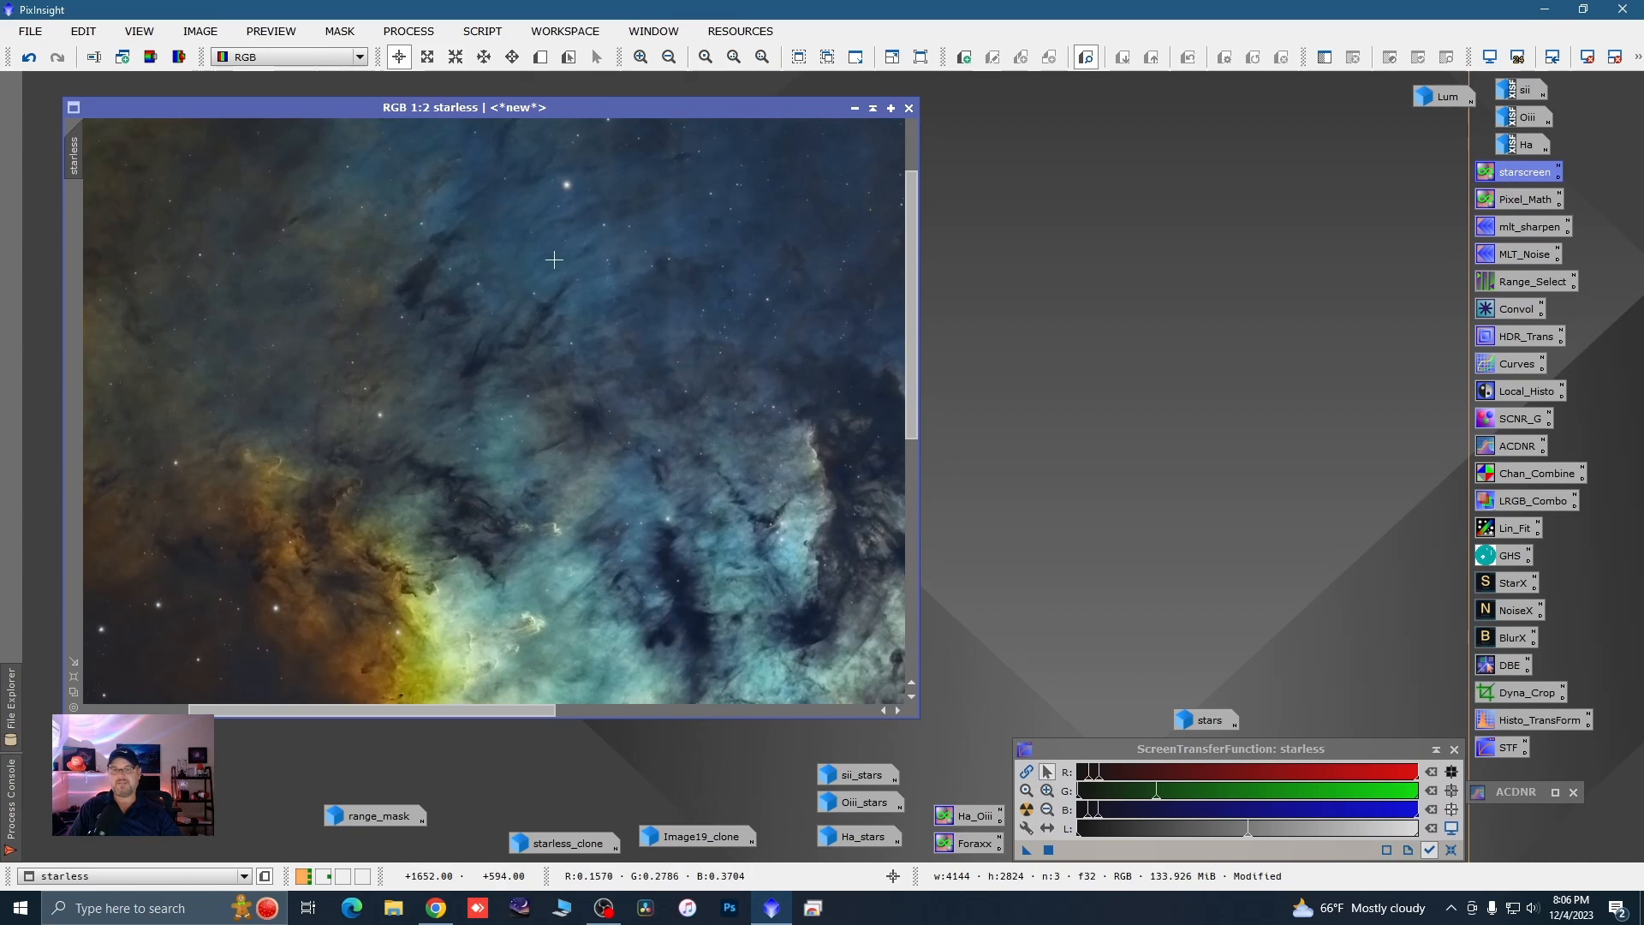
{"action": "scroll", "coordinate": [554, 259], "scroll_direction": "down", "scroll_amount": 1}
{"action": "scroll", "coordinate": [628, 244], "scroll_direction": "up", "scroll_amount": 2}
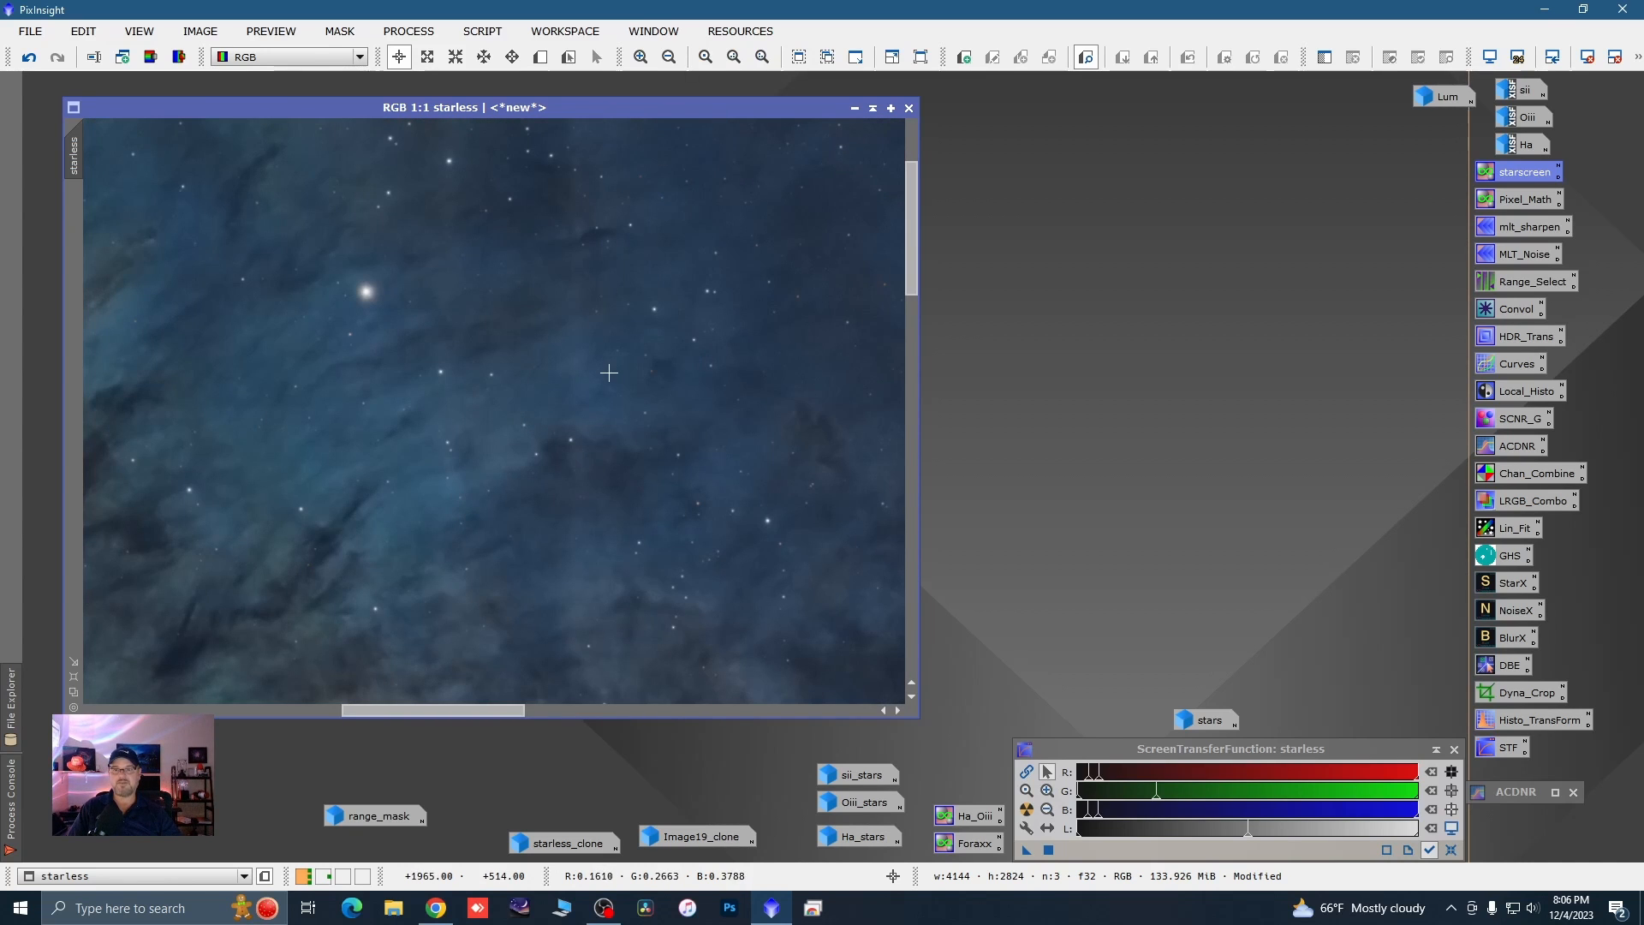
{"action": "scroll", "coordinate": [655, 357], "scroll_direction": "down", "scroll_amount": 2}
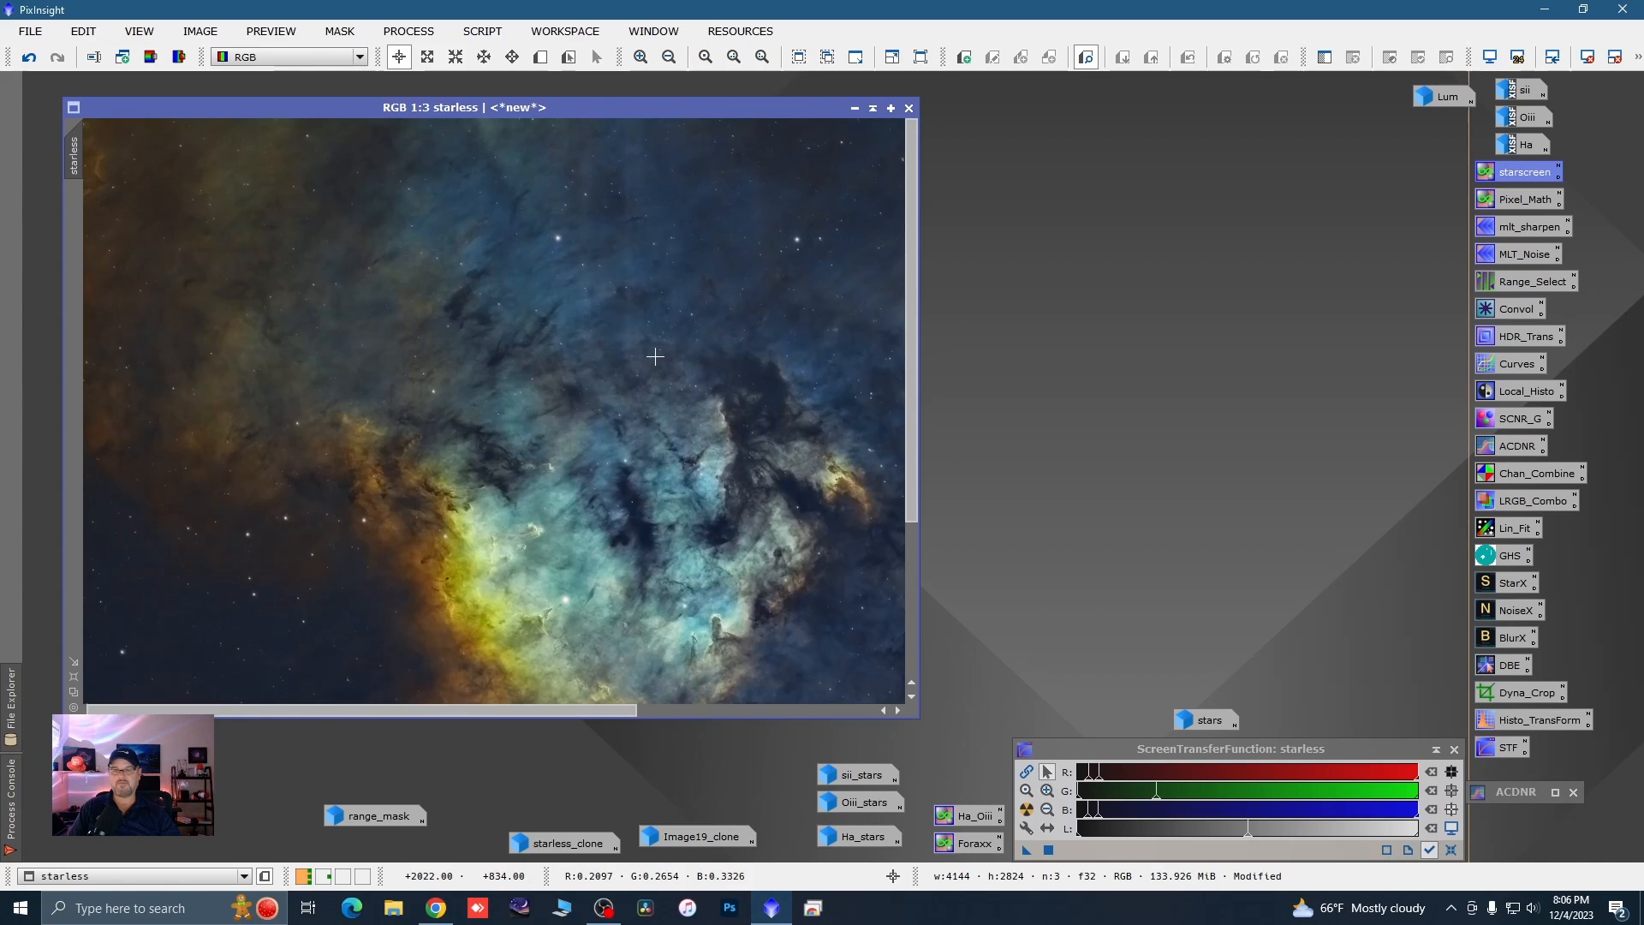
{"action": "scroll", "coordinate": [627, 353], "scroll_direction": "down", "scroll_amount": 1}
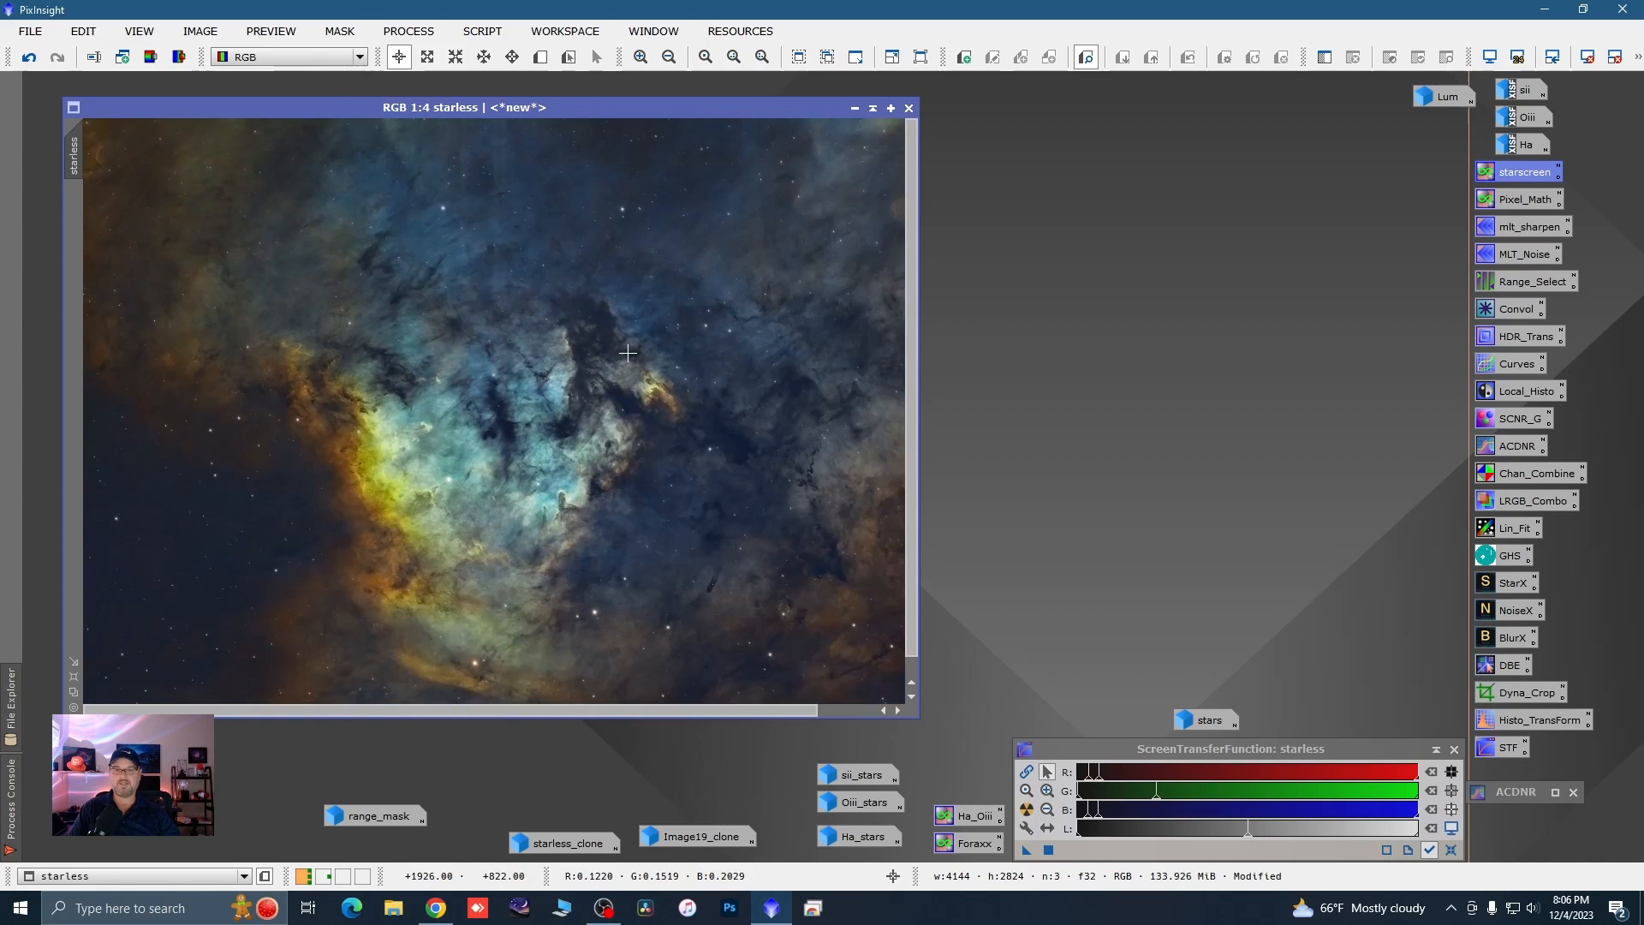
{"action": "scroll", "coordinate": [628, 353], "scroll_direction": "down", "scroll_amount": 1}
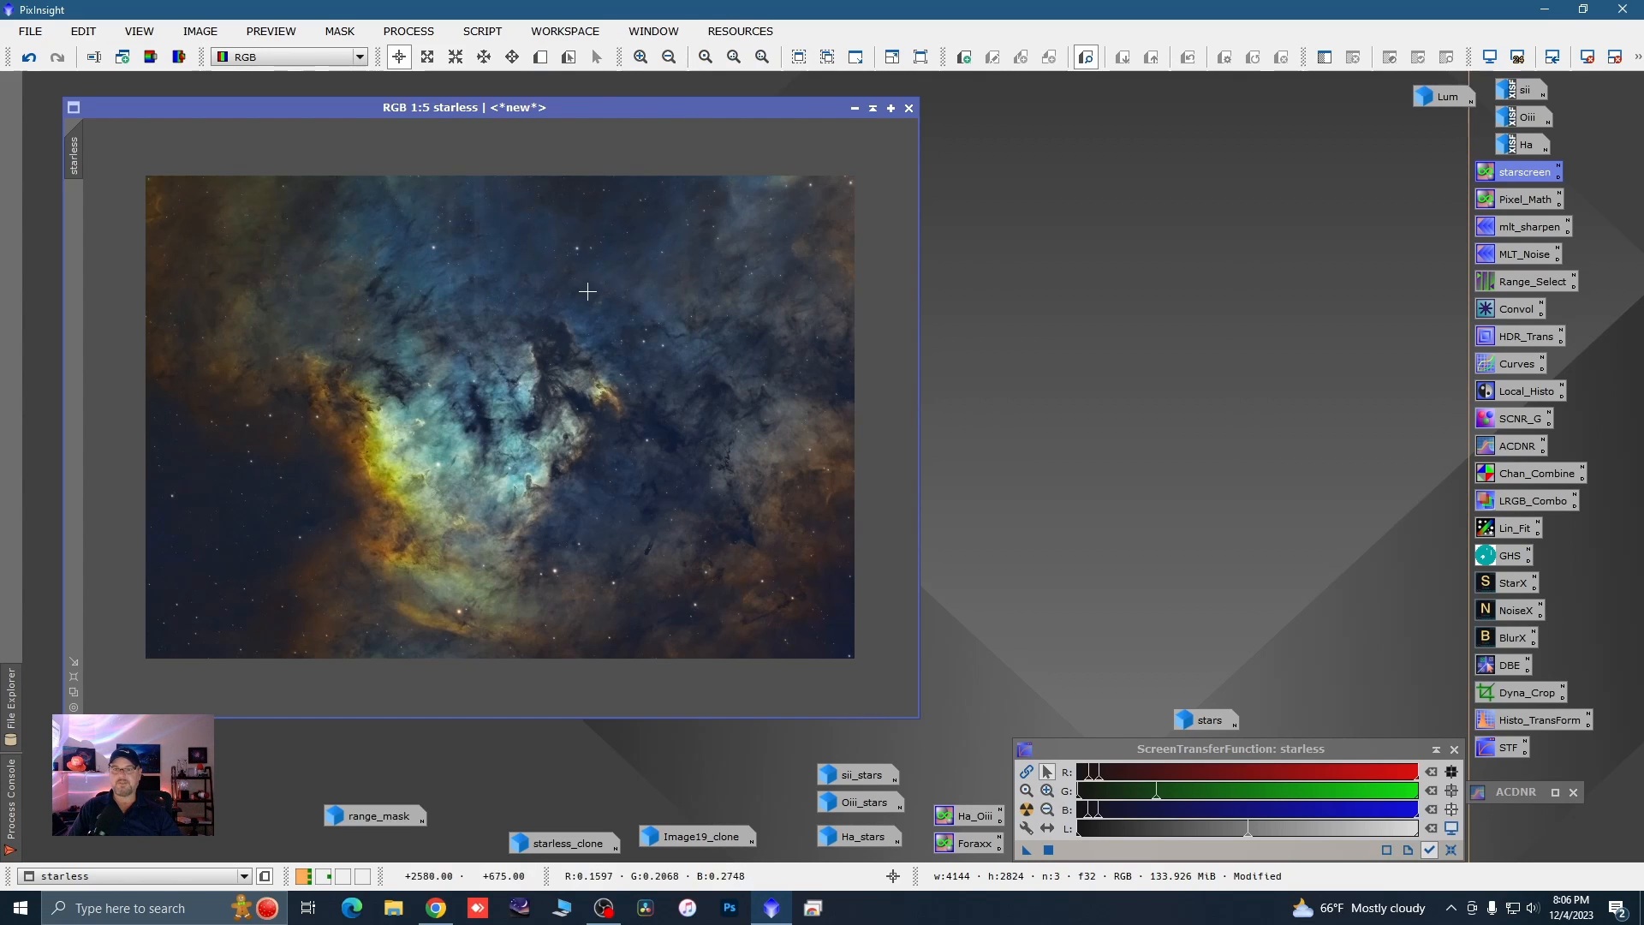
{"action": "left_click", "coordinate": [542, 60]}
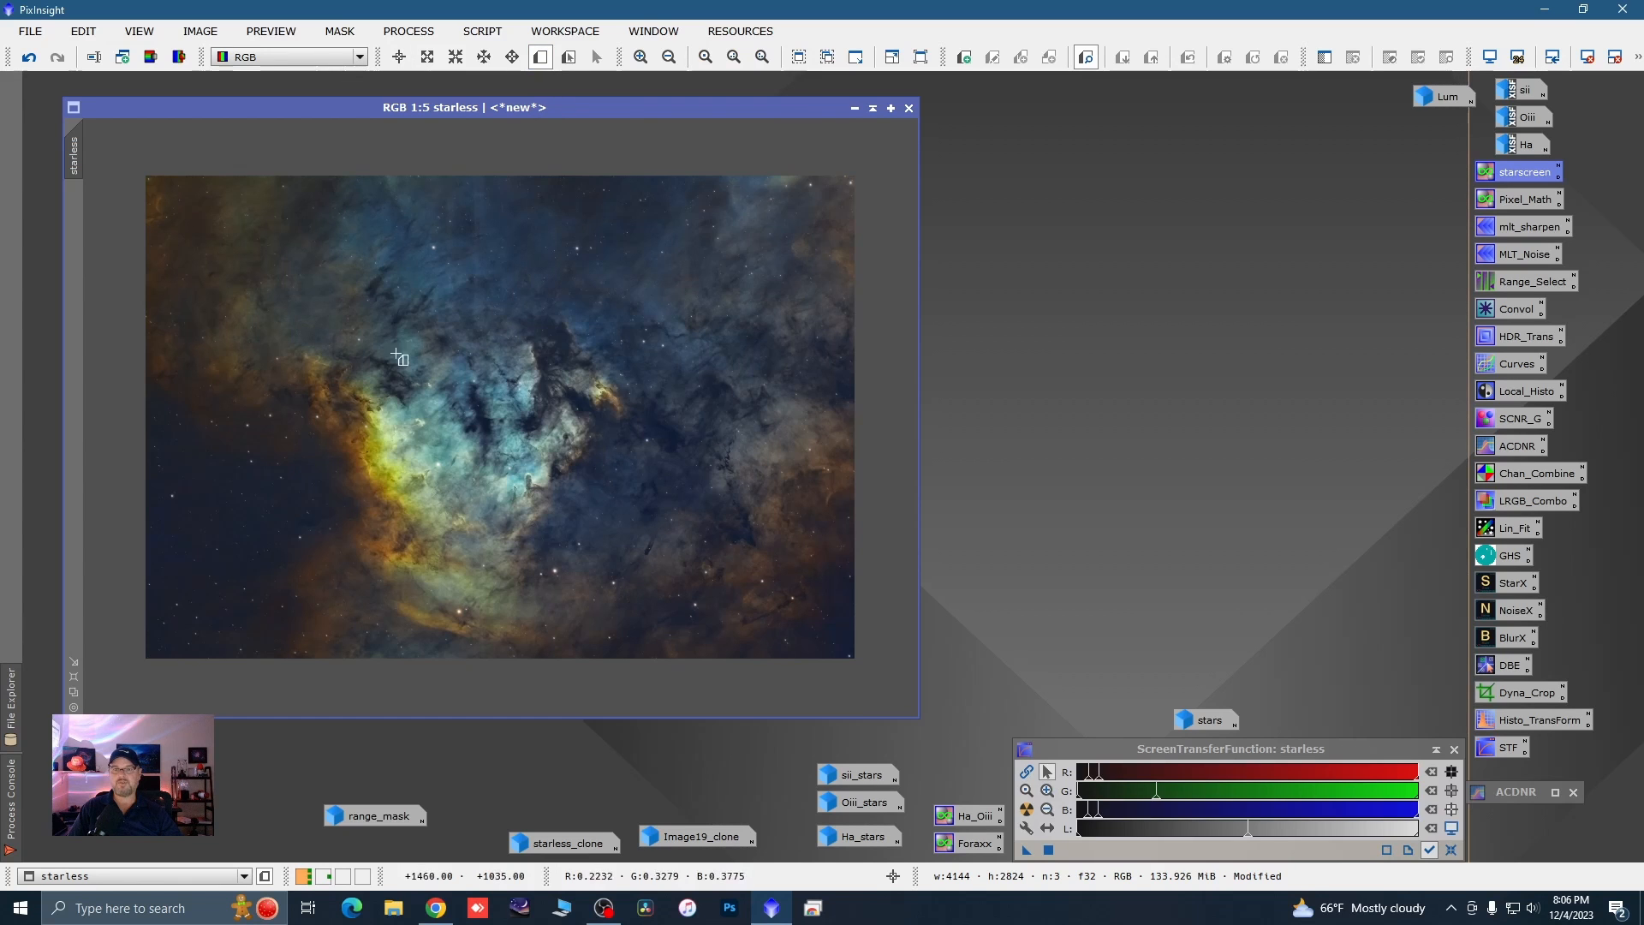
{"action": "left_click_drag", "start_coordinate": [311, 360], "coordinate": [687, 599]}
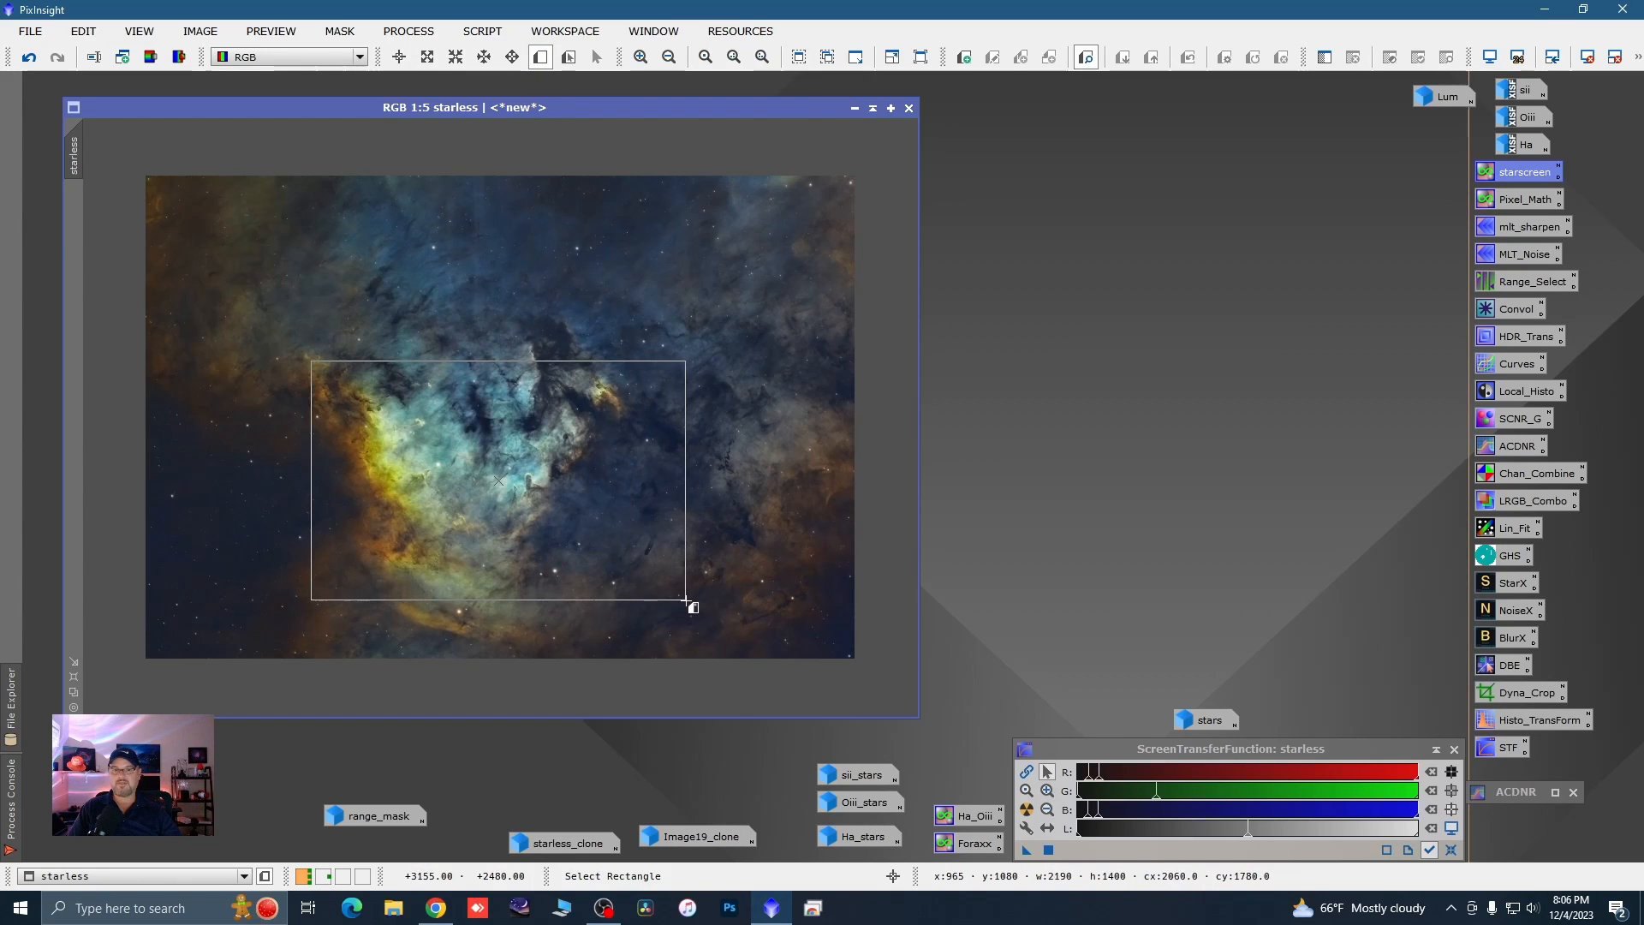
{"action": "left_click", "coordinate": [78, 220]}
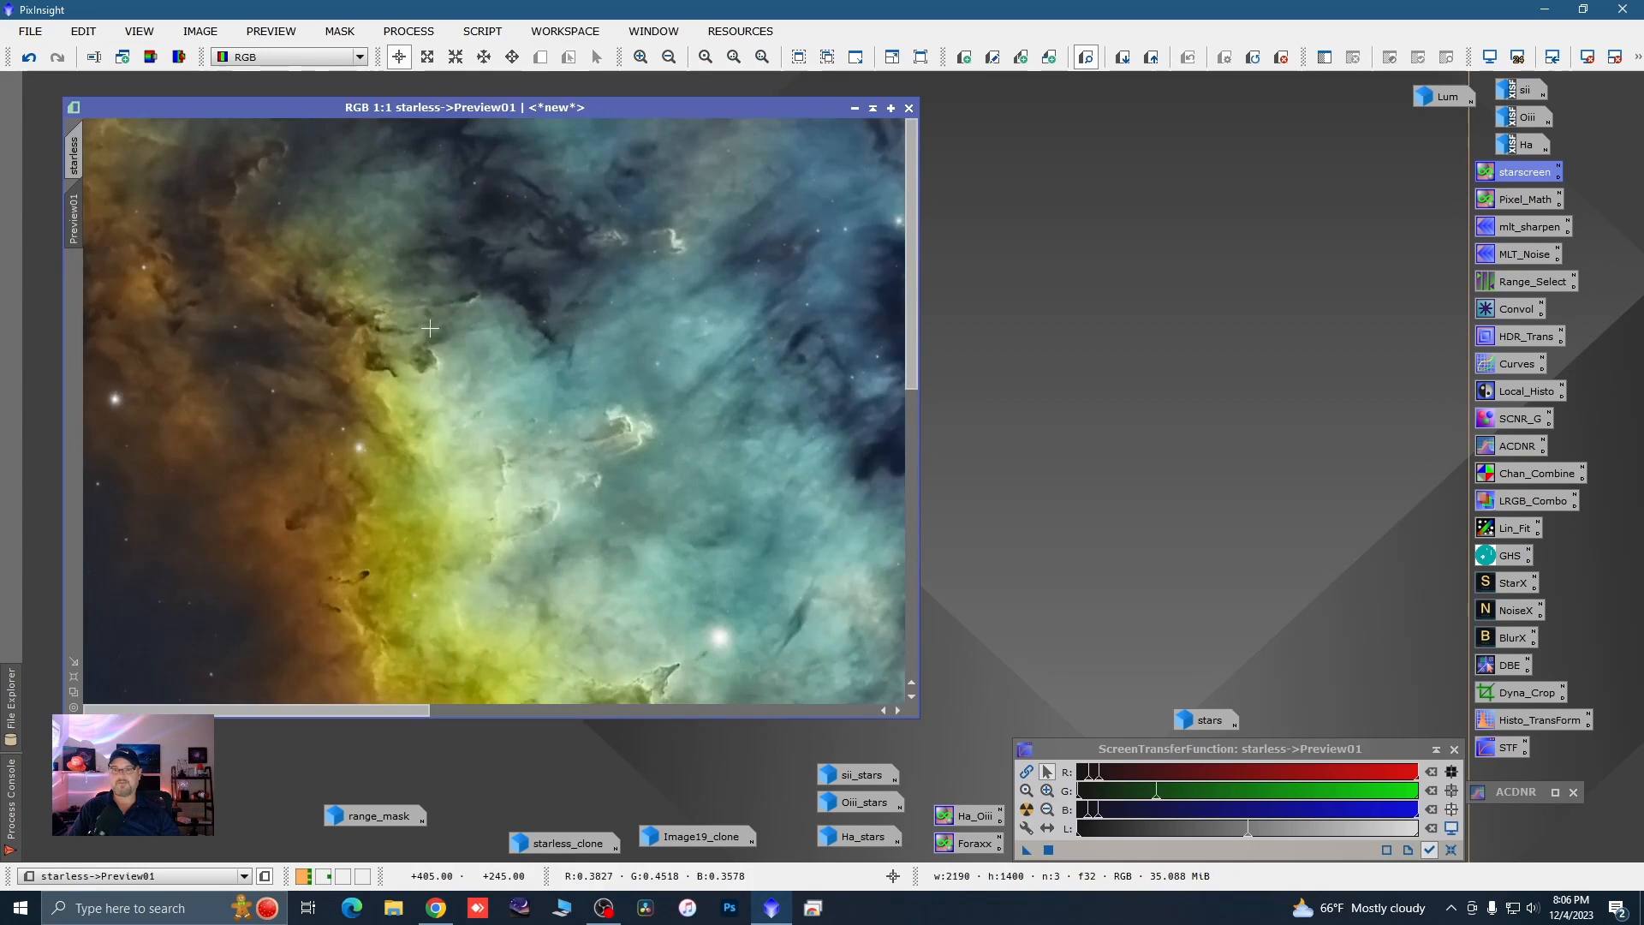
{"action": "scroll", "coordinate": [736, 412], "scroll_direction": "down", "scroll_amount": 1}
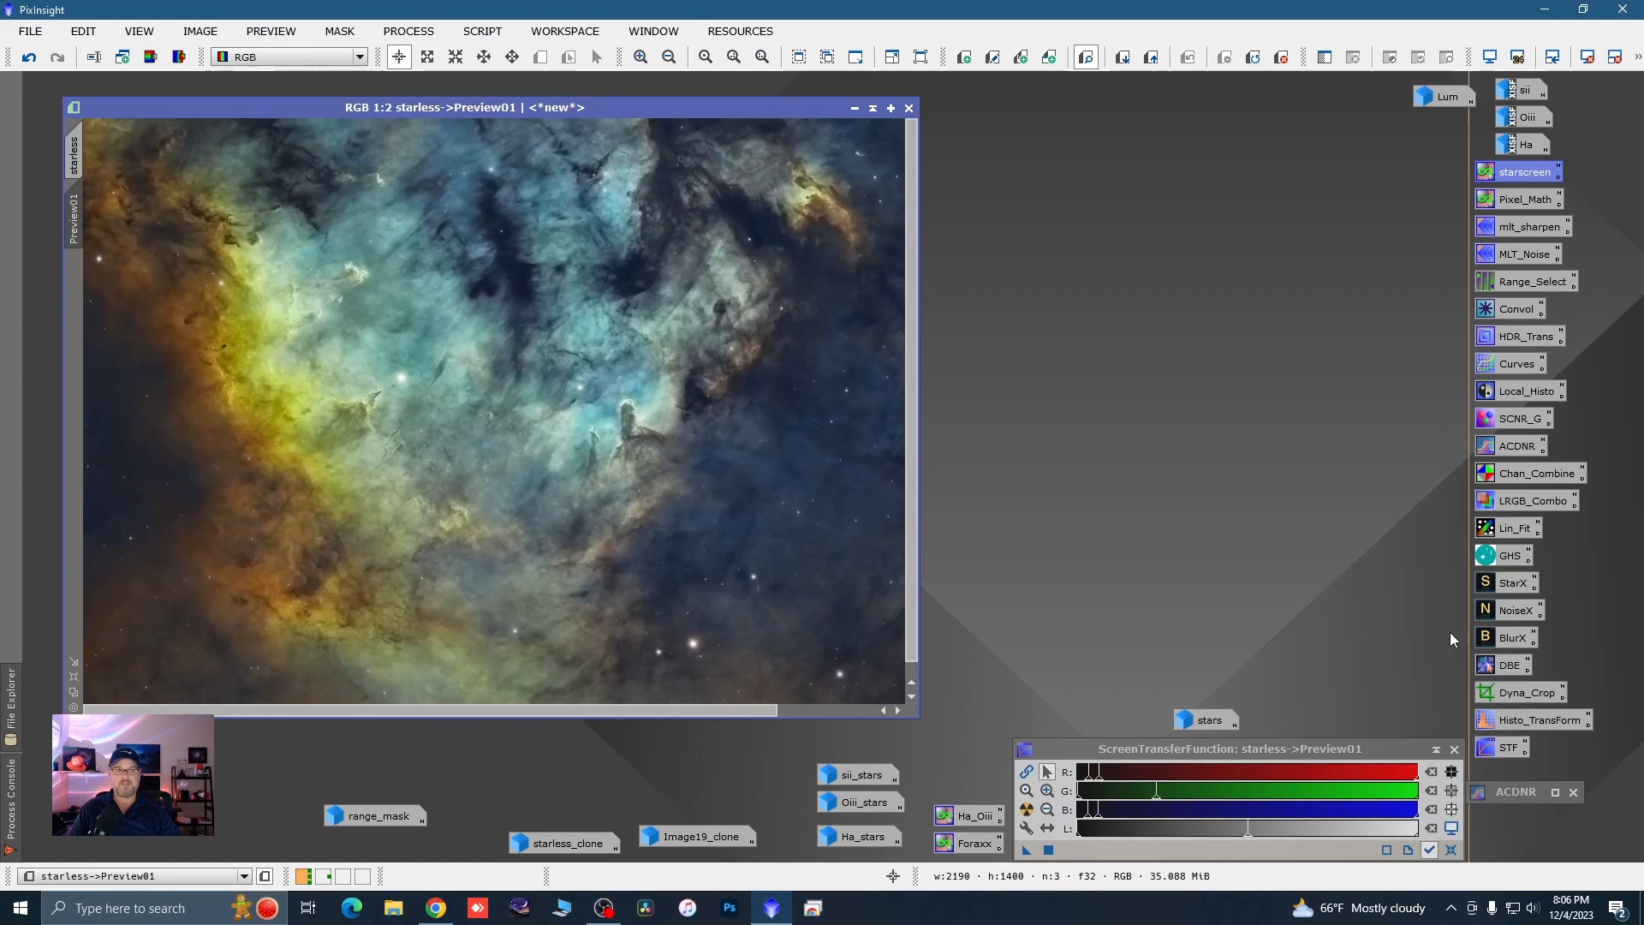
- Apply BlurXTerminator to the core preview with Sharpen Stars at 0.00 and Sharpen Nonstellar at 0.77
{"action": "double_click", "coordinate": [1497, 641]}
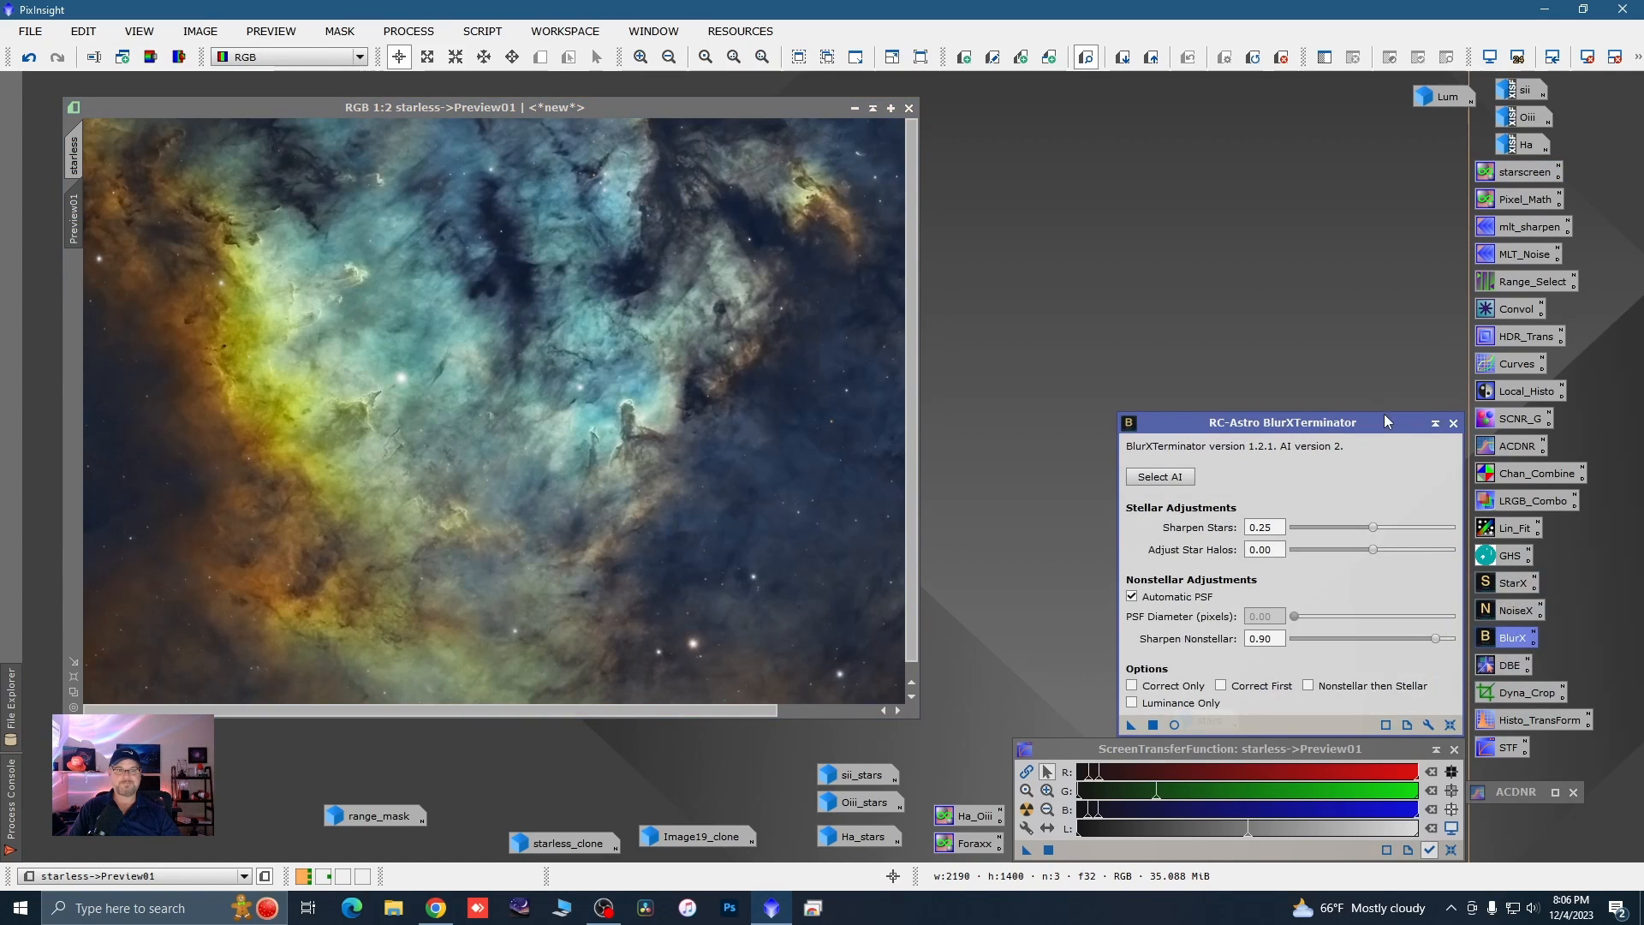
{"action": "left_click_drag", "start_coordinate": [1385, 424], "coordinate": [1370, 310]}
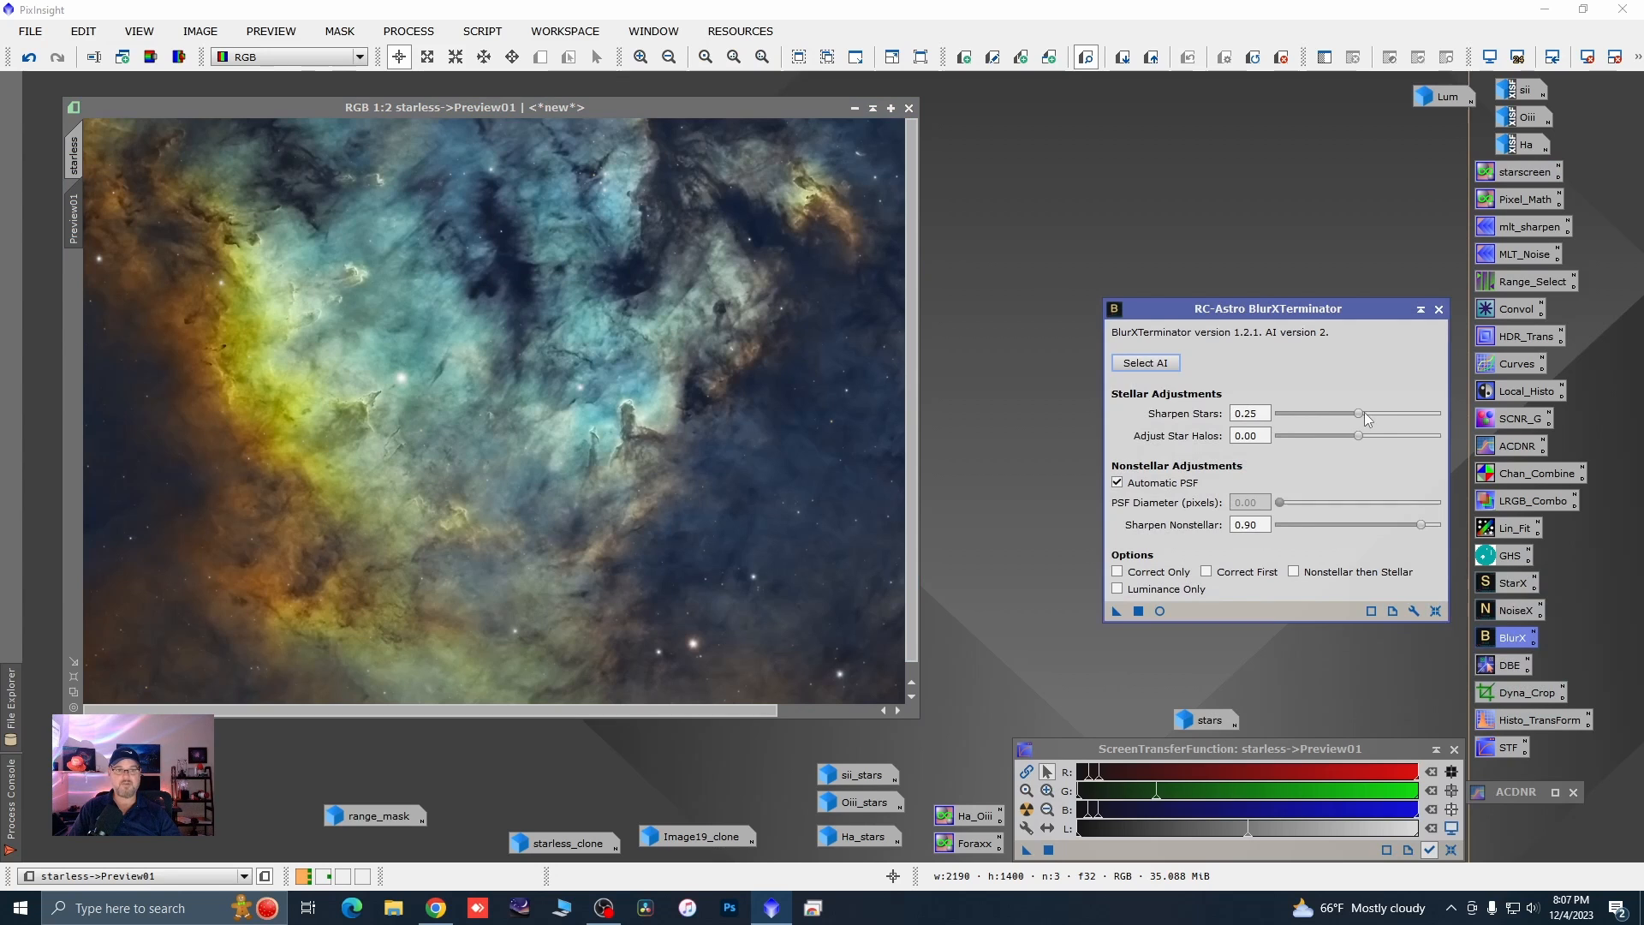
{"action": "left_click_drag", "start_coordinate": [1362, 412], "coordinate": [1278, 412]}
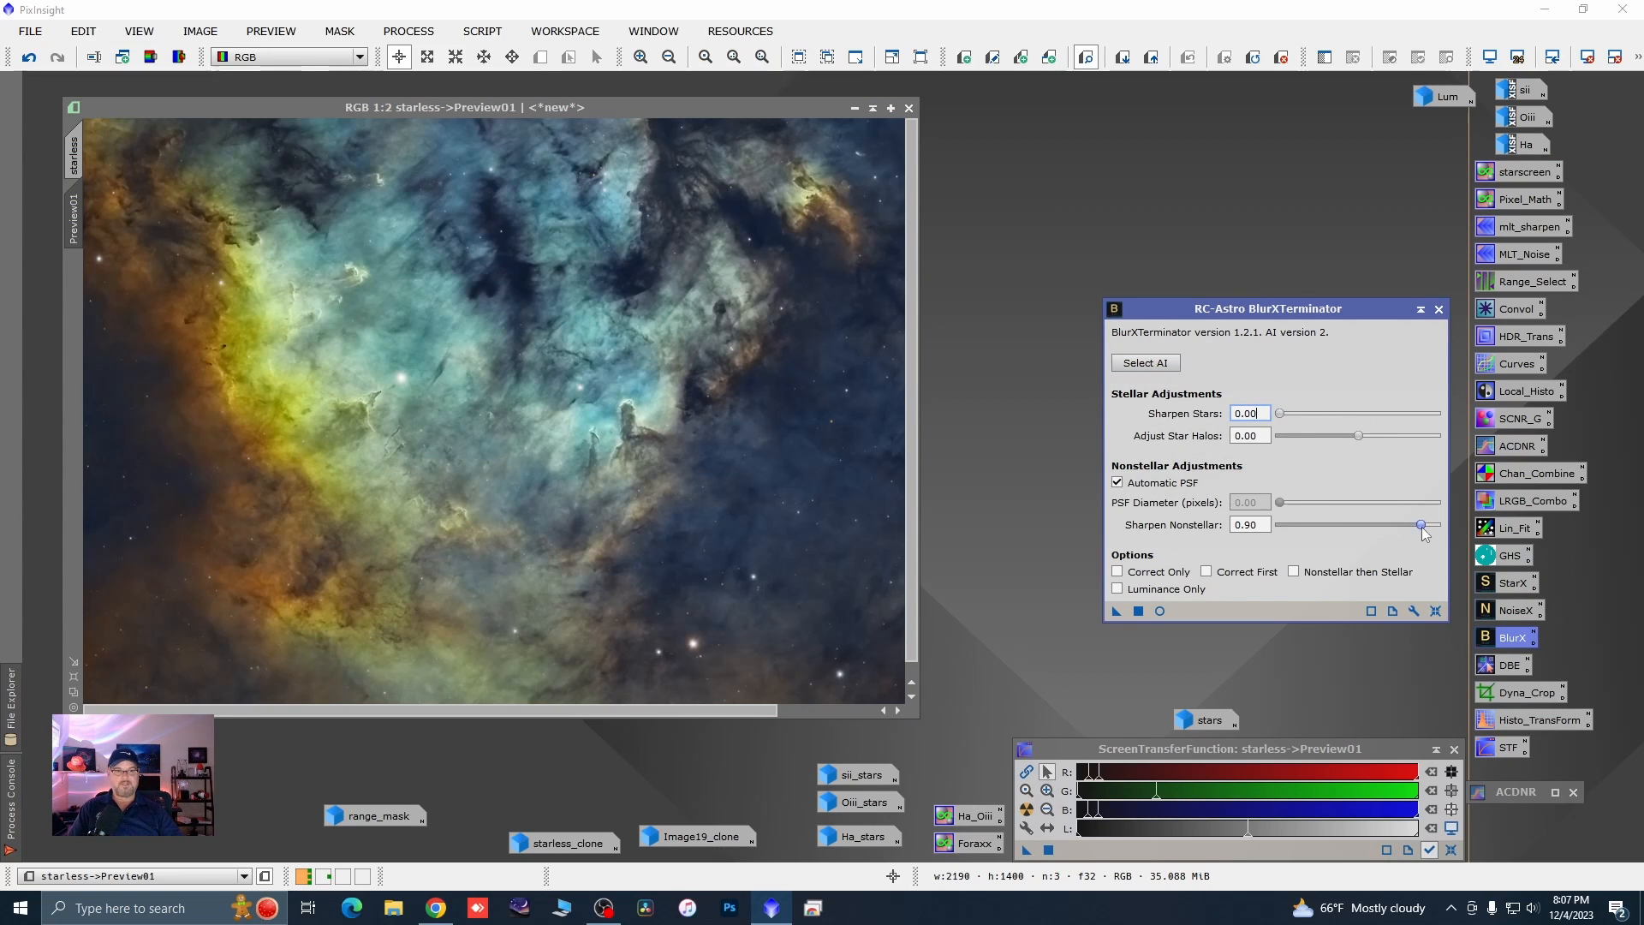
{"action": "left_click_drag", "start_coordinate": [1422, 528], "coordinate": [1400, 526]}
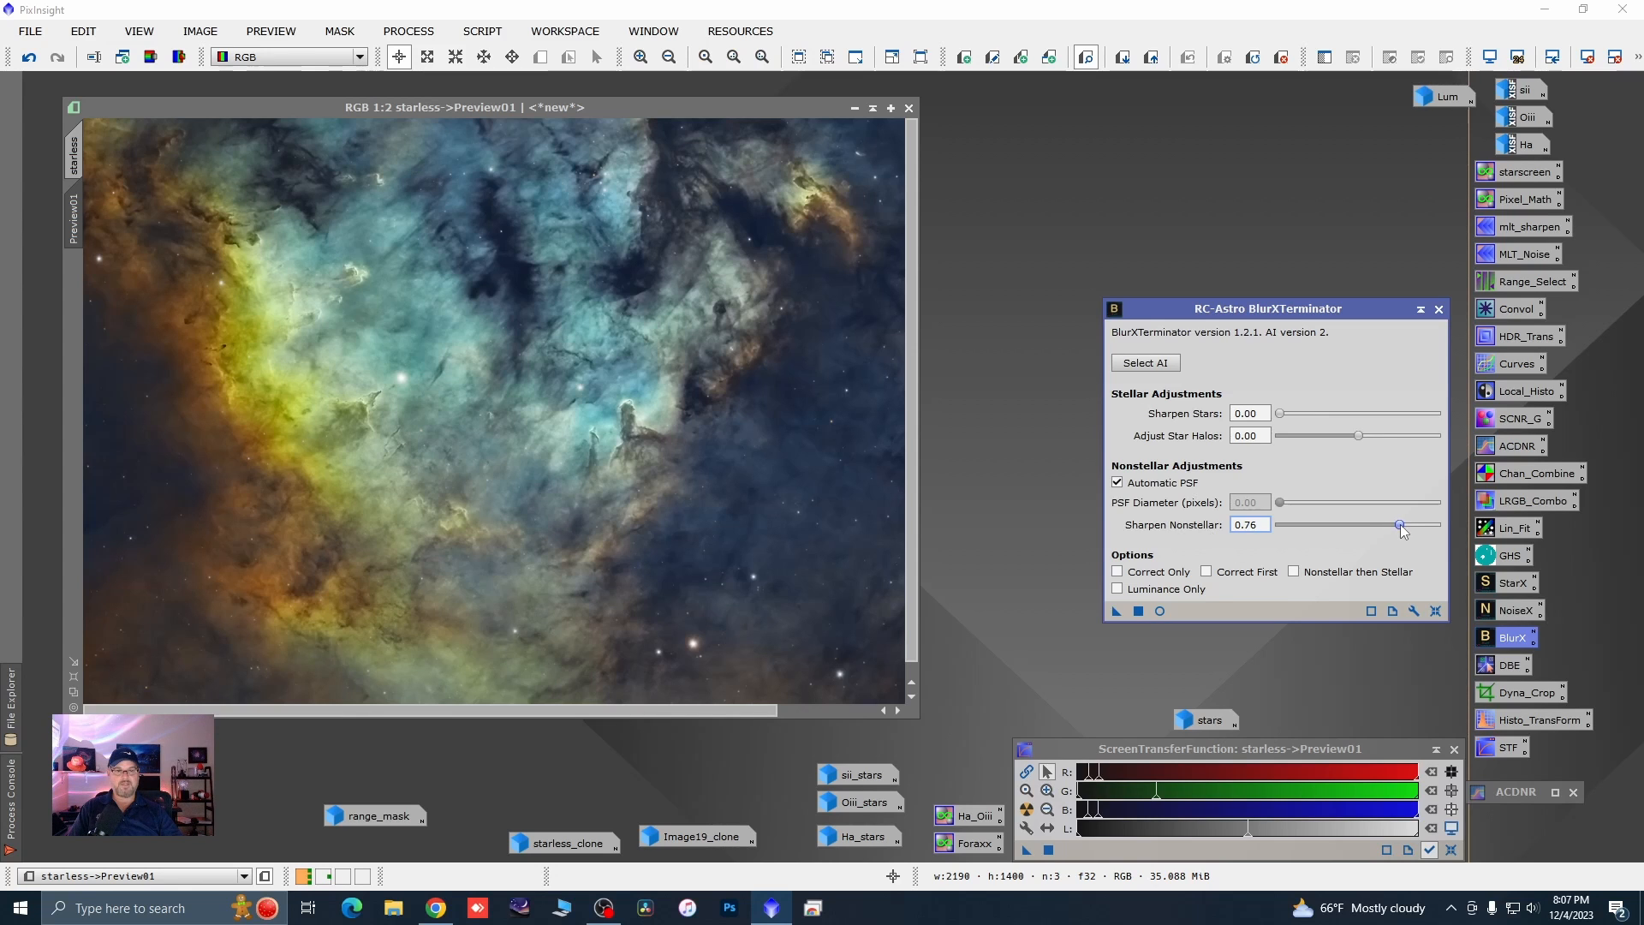
{"action": "left_click", "coordinate": [1119, 611]}
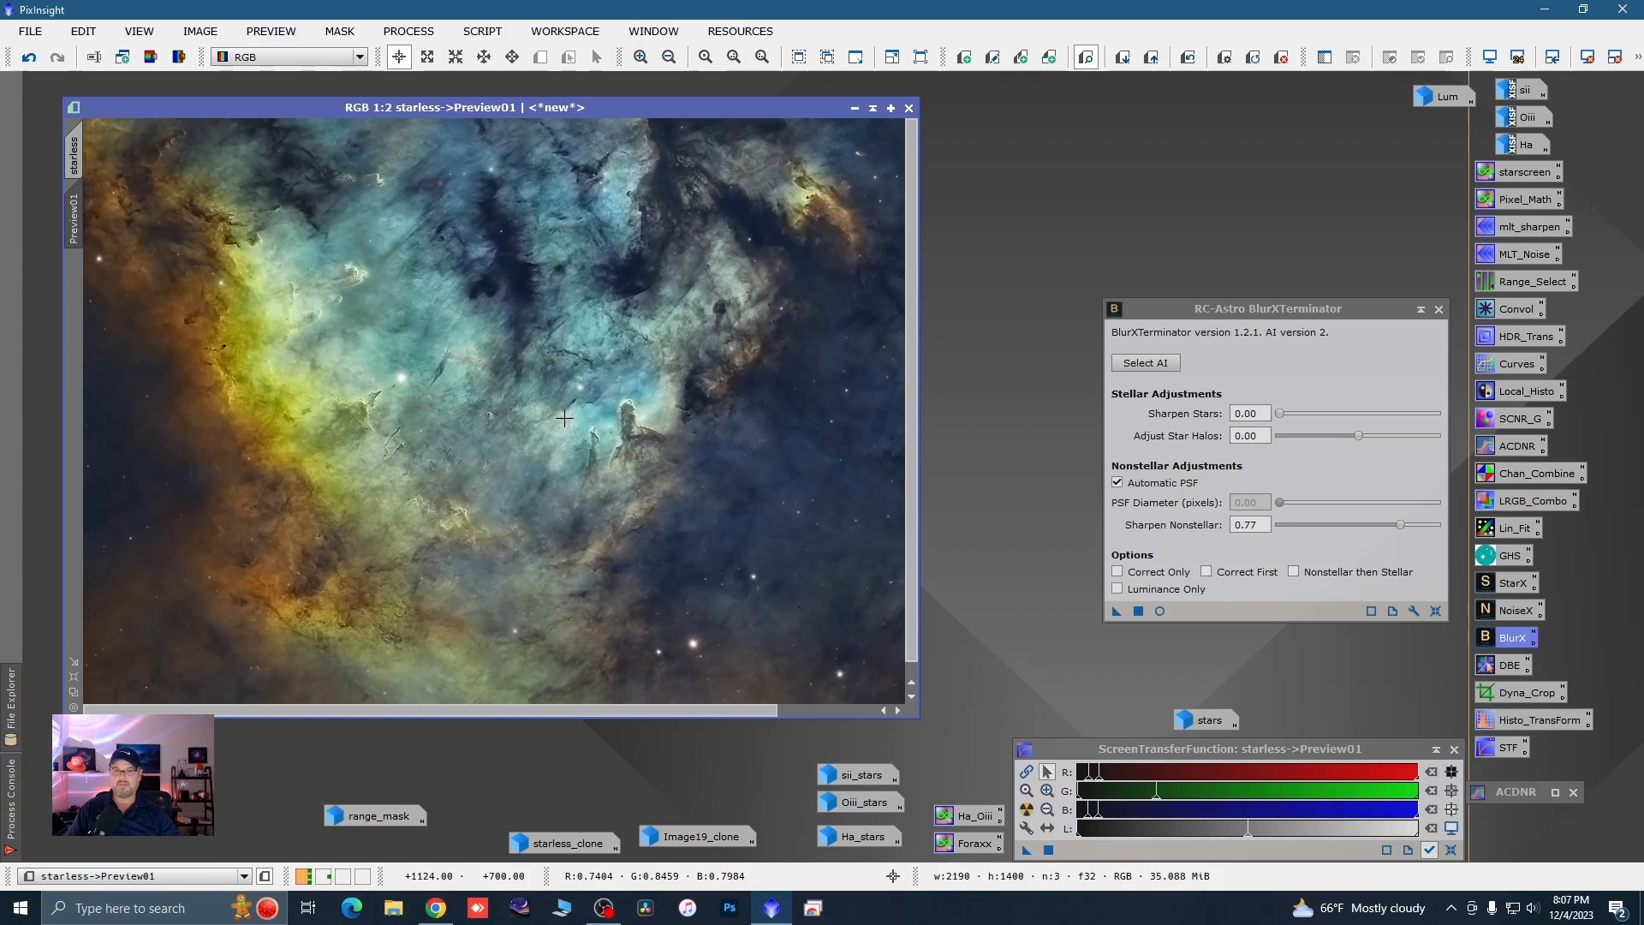
- Compare the core preview before and after sharpening, and examine the pillars, filaments and yellow edge up close
{"action": "scroll", "coordinate": [426, 550], "scroll_direction": "up", "scroll_amount": 1}
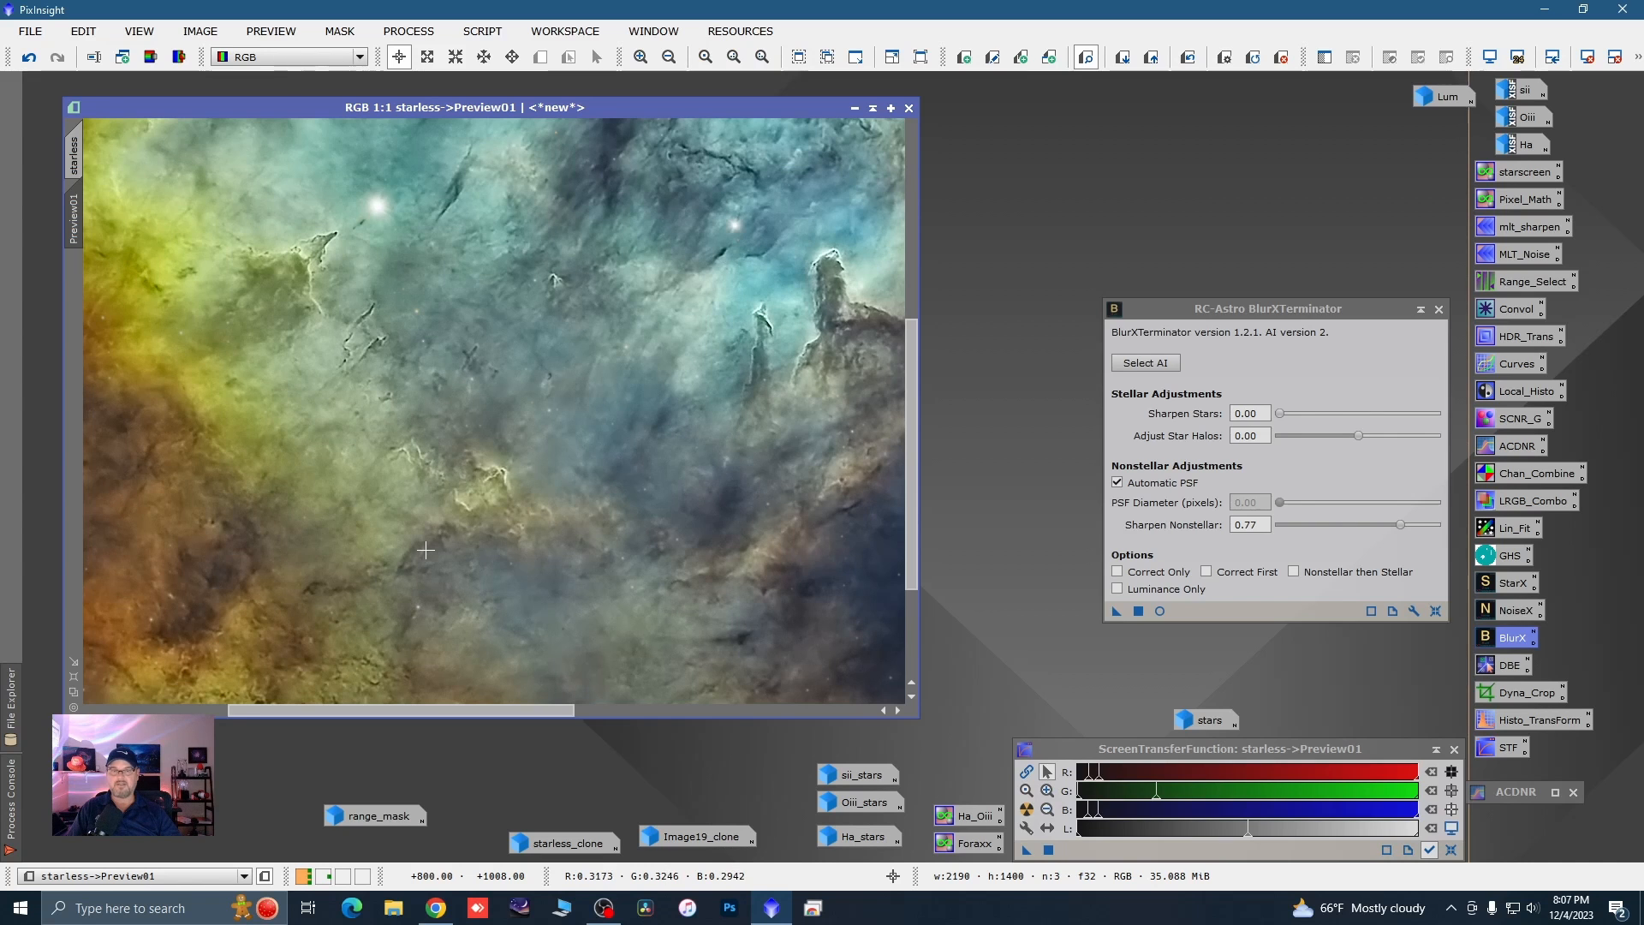
{"action": "key", "text": "ctrl+shift+z"}
{"action": "key", "text": "ctrl+shift+z"}
{"action": "key", "text": "ctrl+shift+z"}
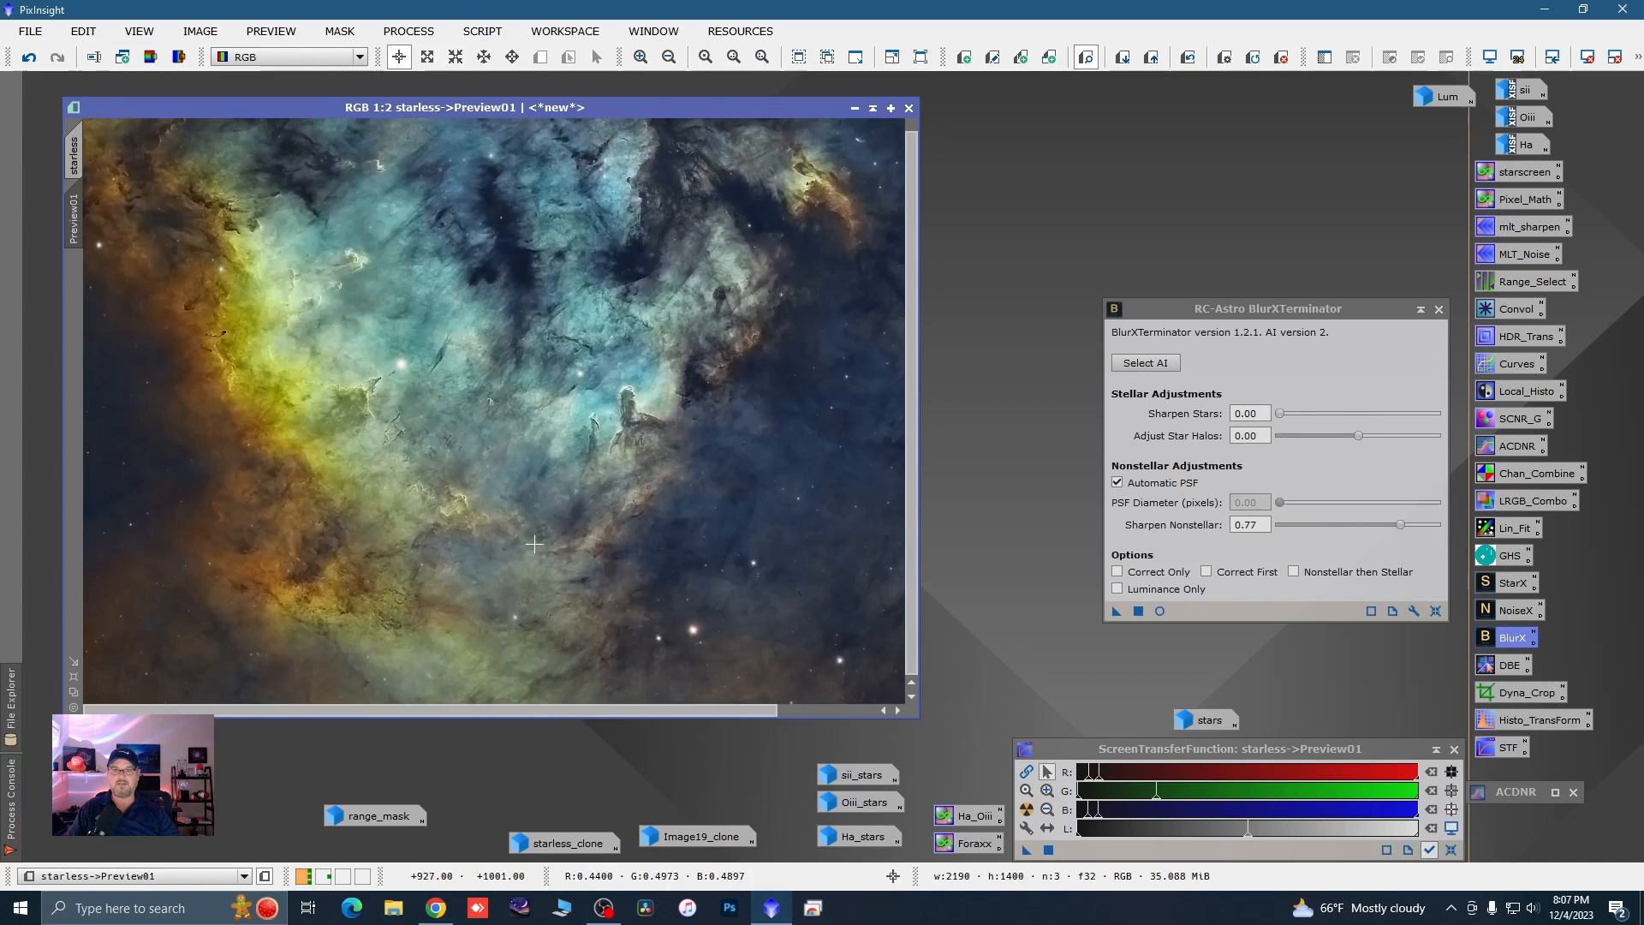
{"action": "scroll", "coordinate": [426, 539], "scroll_direction": "down", "scroll_amount": 1}
{"action": "scroll", "coordinate": [494, 340], "scroll_direction": "up", "scroll_amount": 1}
{"action": "scroll", "coordinate": [493, 340], "scroll_direction": "down", "scroll_amount": 1}
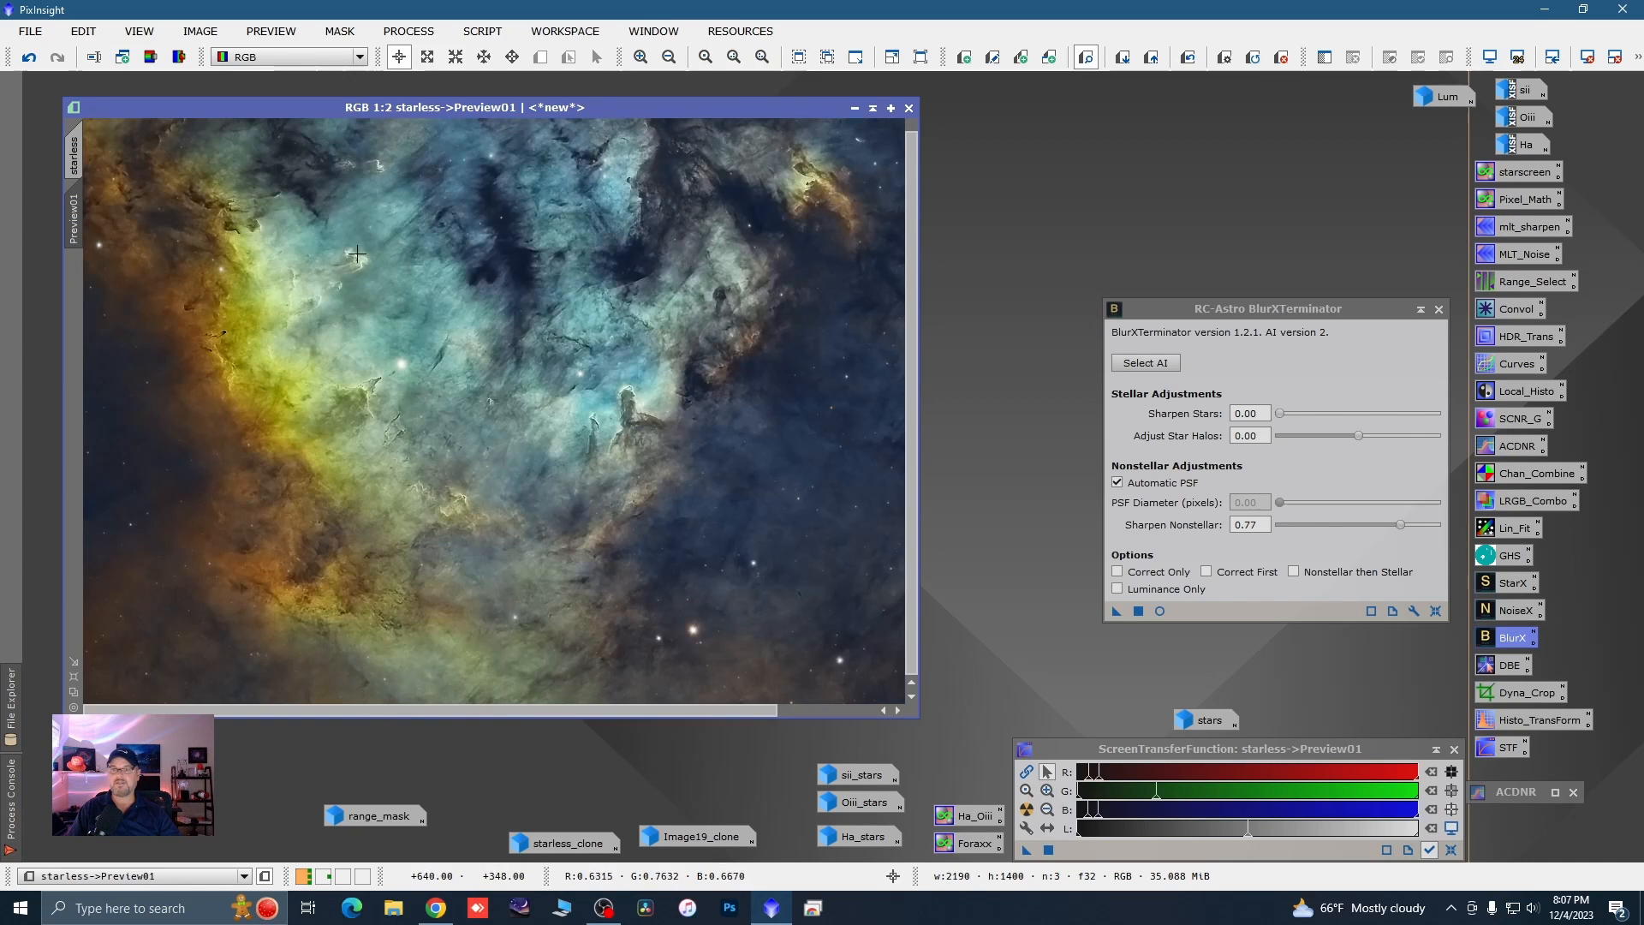
{"action": "scroll", "coordinate": [315, 228], "scroll_direction": "up", "scroll_amount": 1}
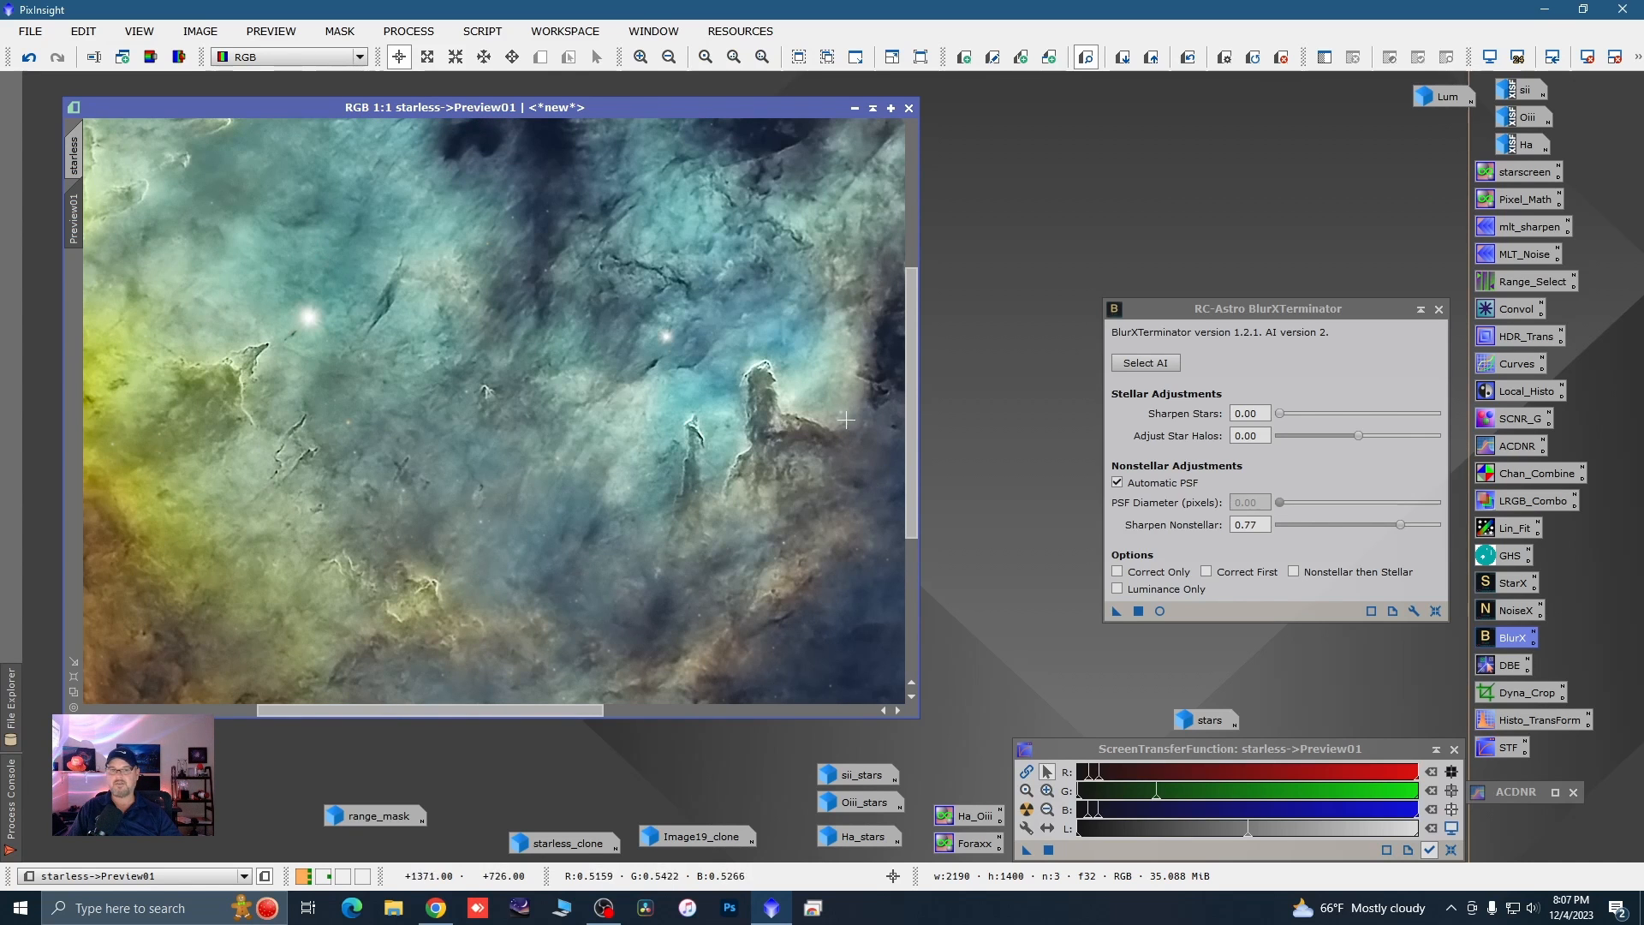
{"action": "left_click_drag", "start_coordinate": [910, 419], "coordinate": [912, 347]}
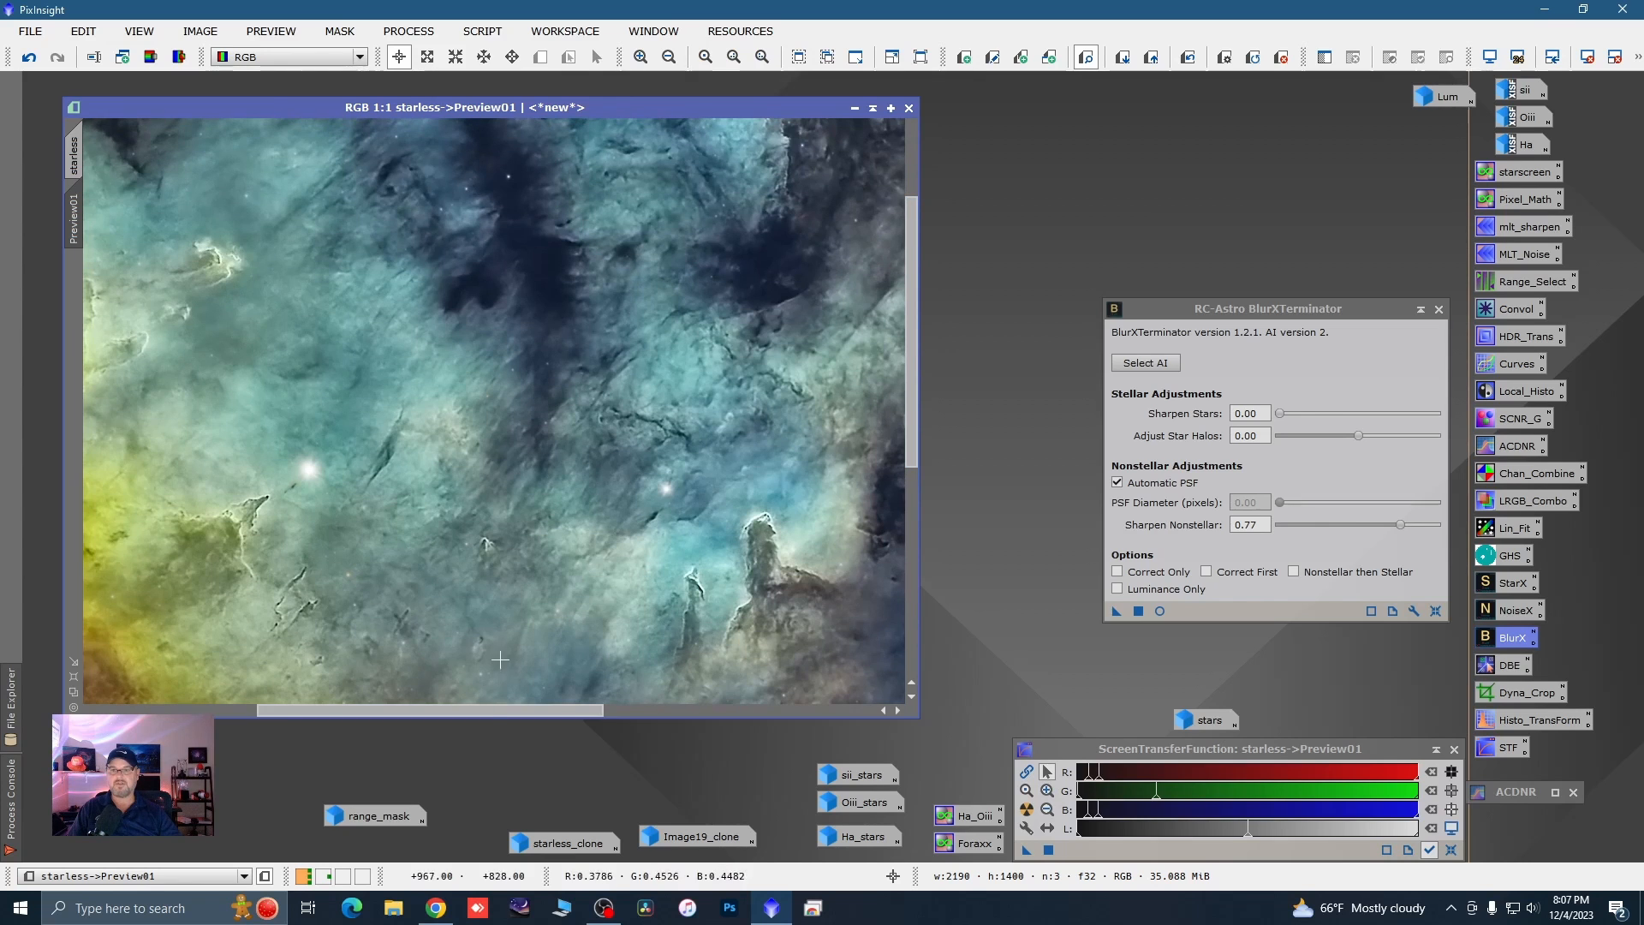
{"action": "left_click_drag", "start_coordinate": [486, 711], "coordinate": [399, 695]}
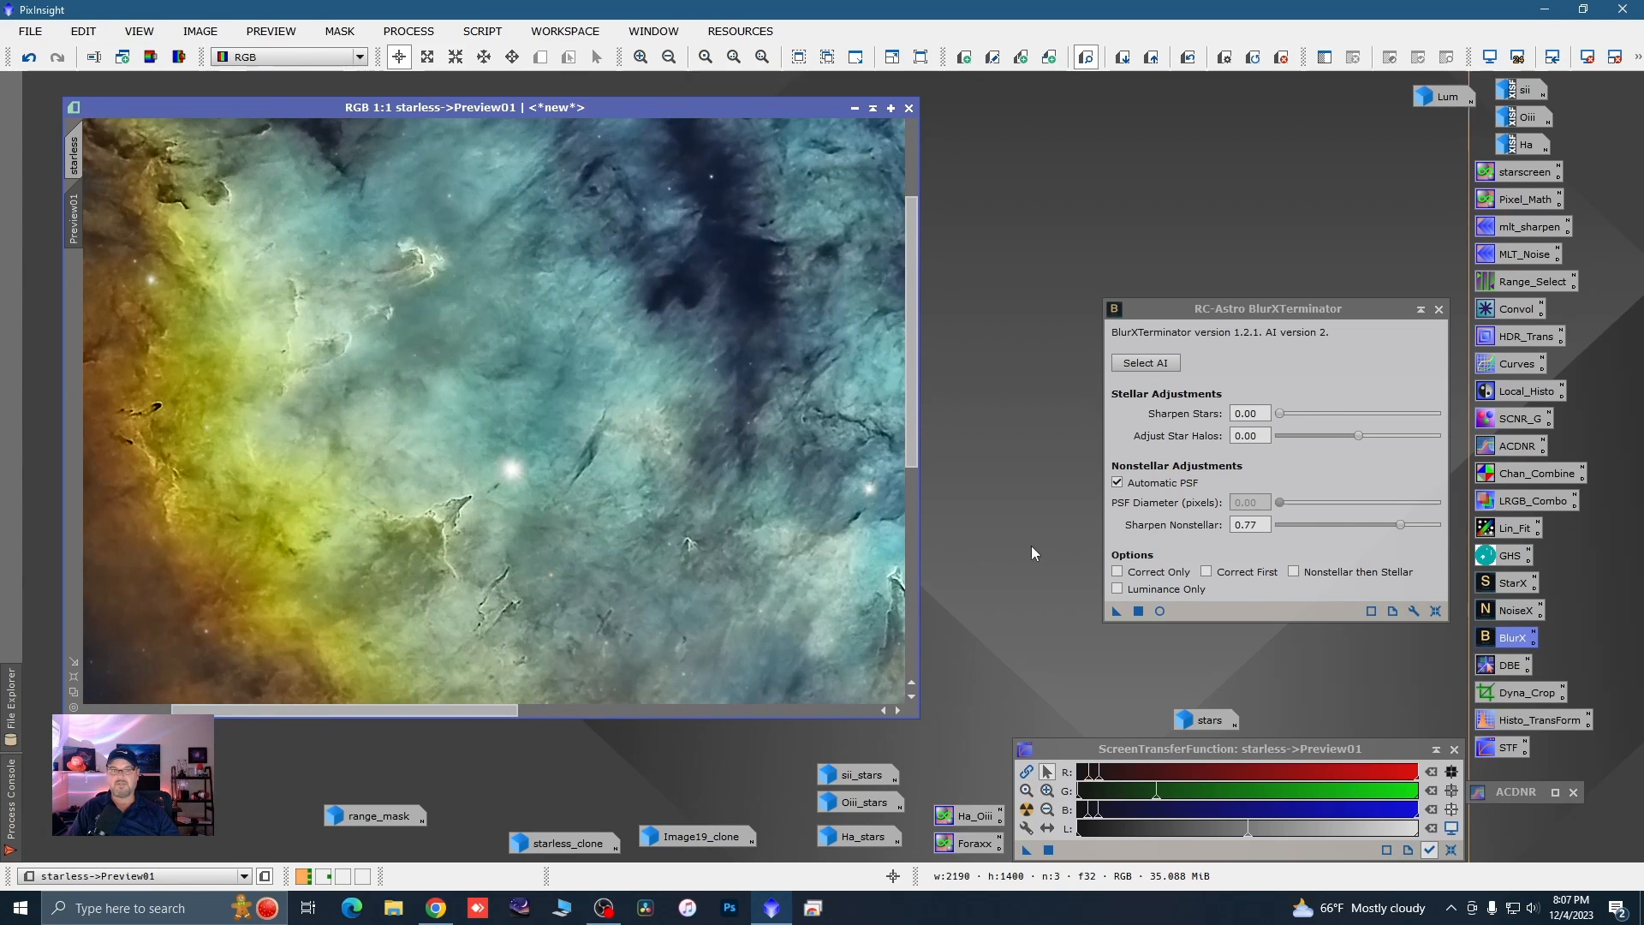
- Reduce Sharpen Nonstellar to 0.48, apply BlurXTerminator to the core preview, and return to the full starless image
{"action": "left_click_drag", "start_coordinate": [1401, 525], "coordinate": [1356, 525]}
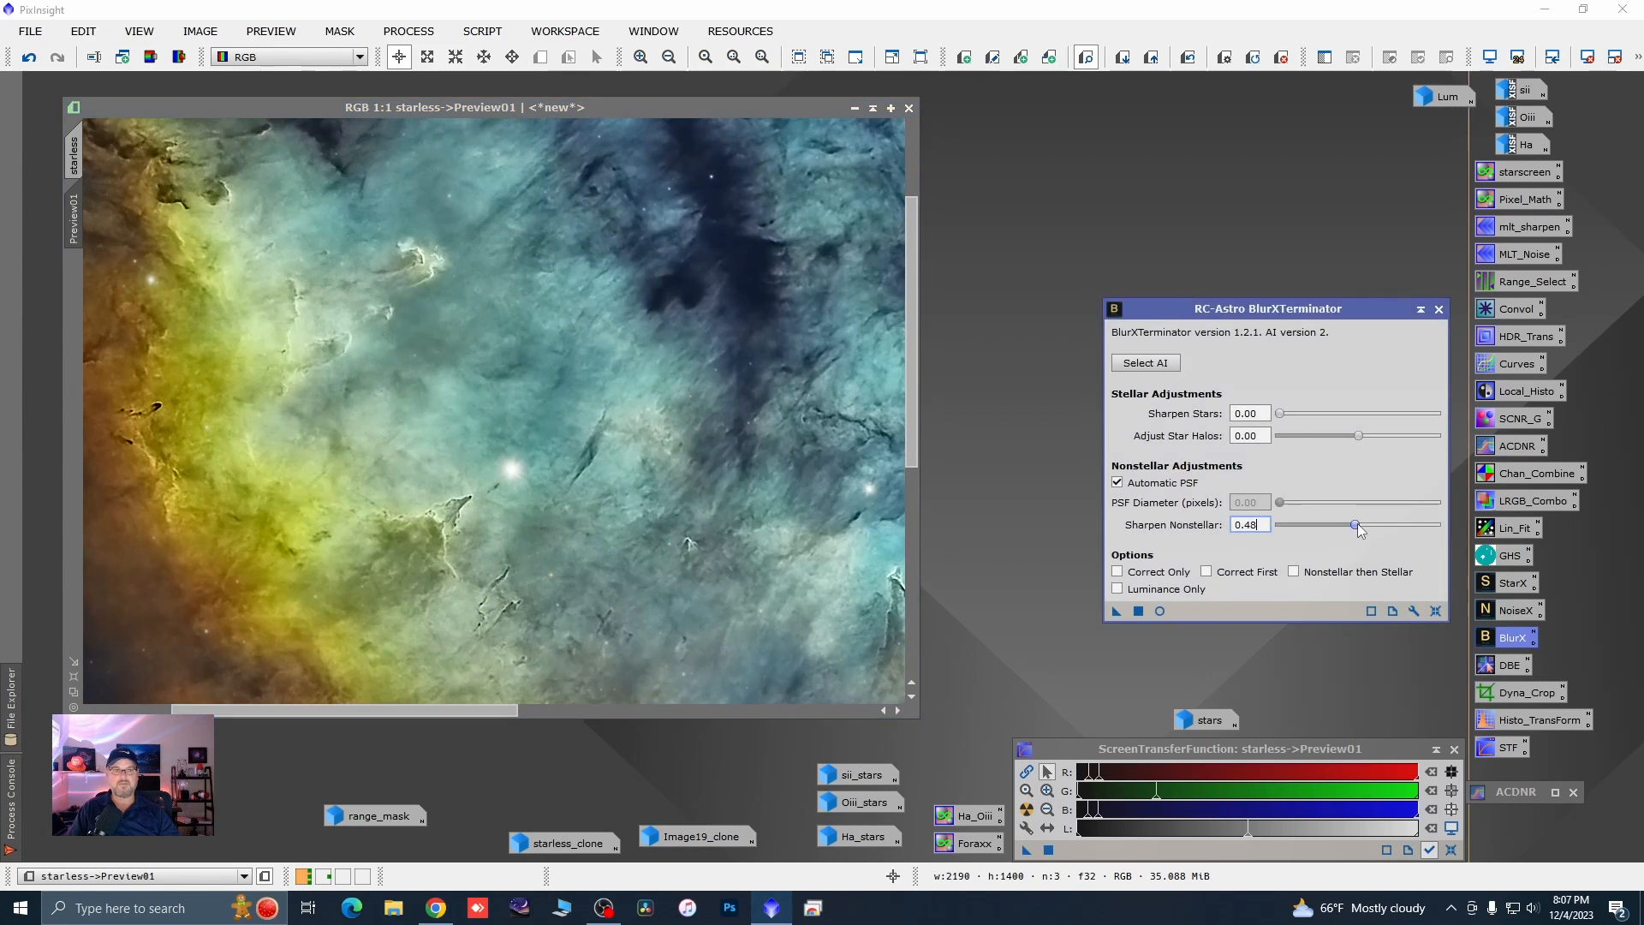
{"action": "left_click_drag", "start_coordinate": [1117, 611], "coordinate": [774, 576]}
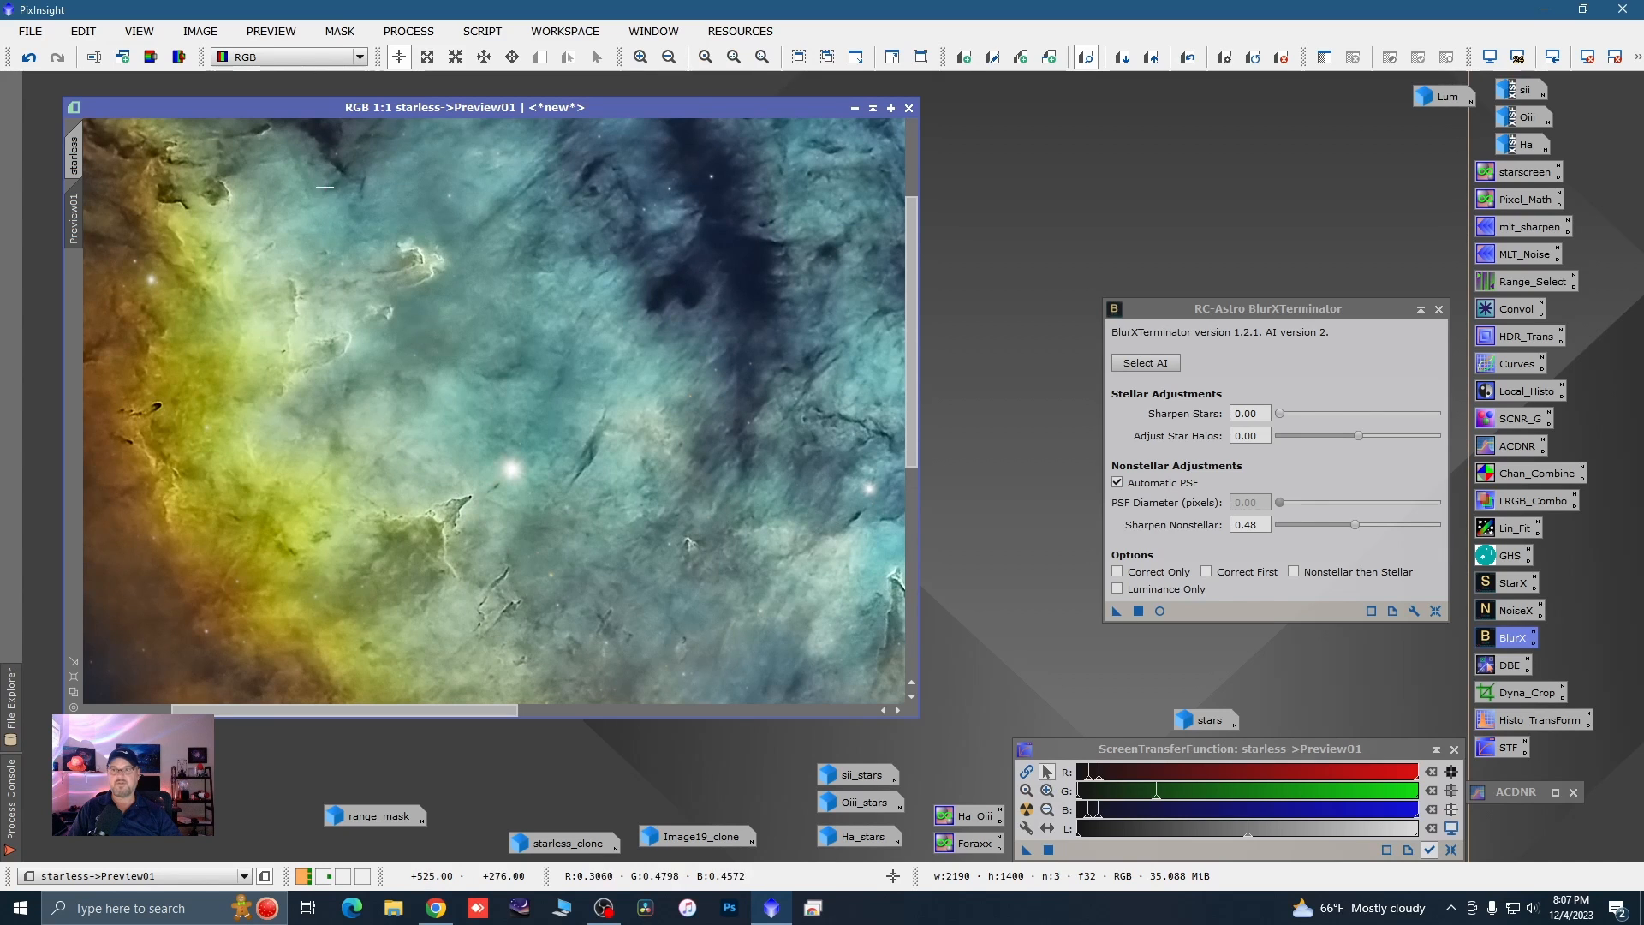
{"action": "left_click", "coordinate": [74, 156]}
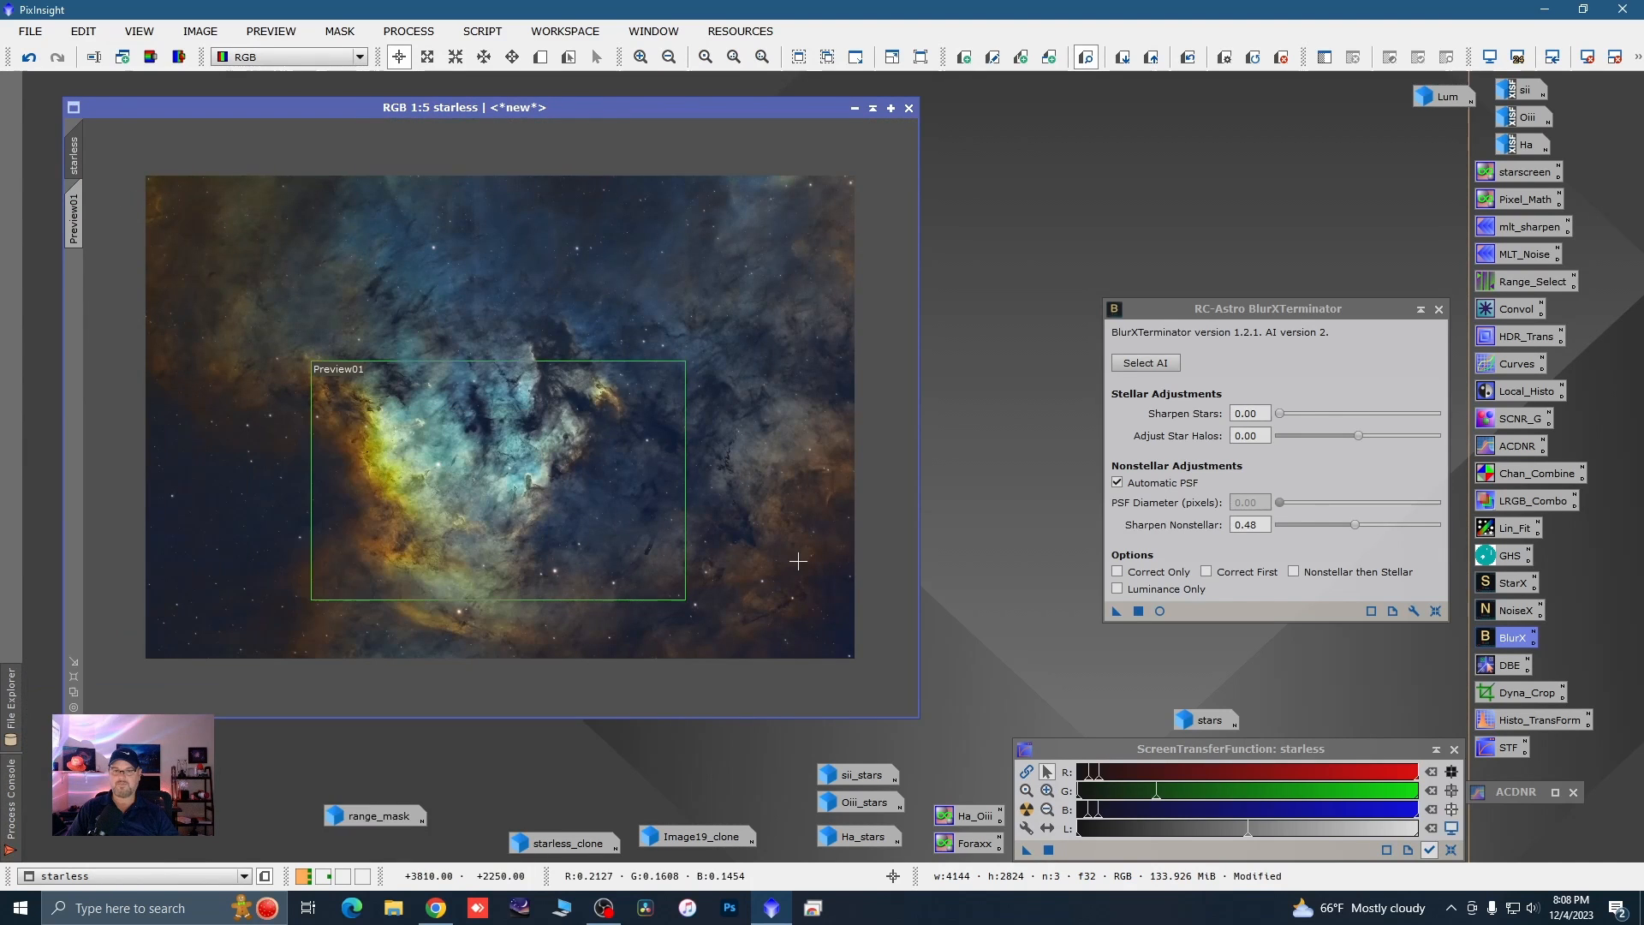
- Close BlurXTerminator and delete the preview around the nebula core
{"action": "left_click", "coordinate": [1439, 310]}
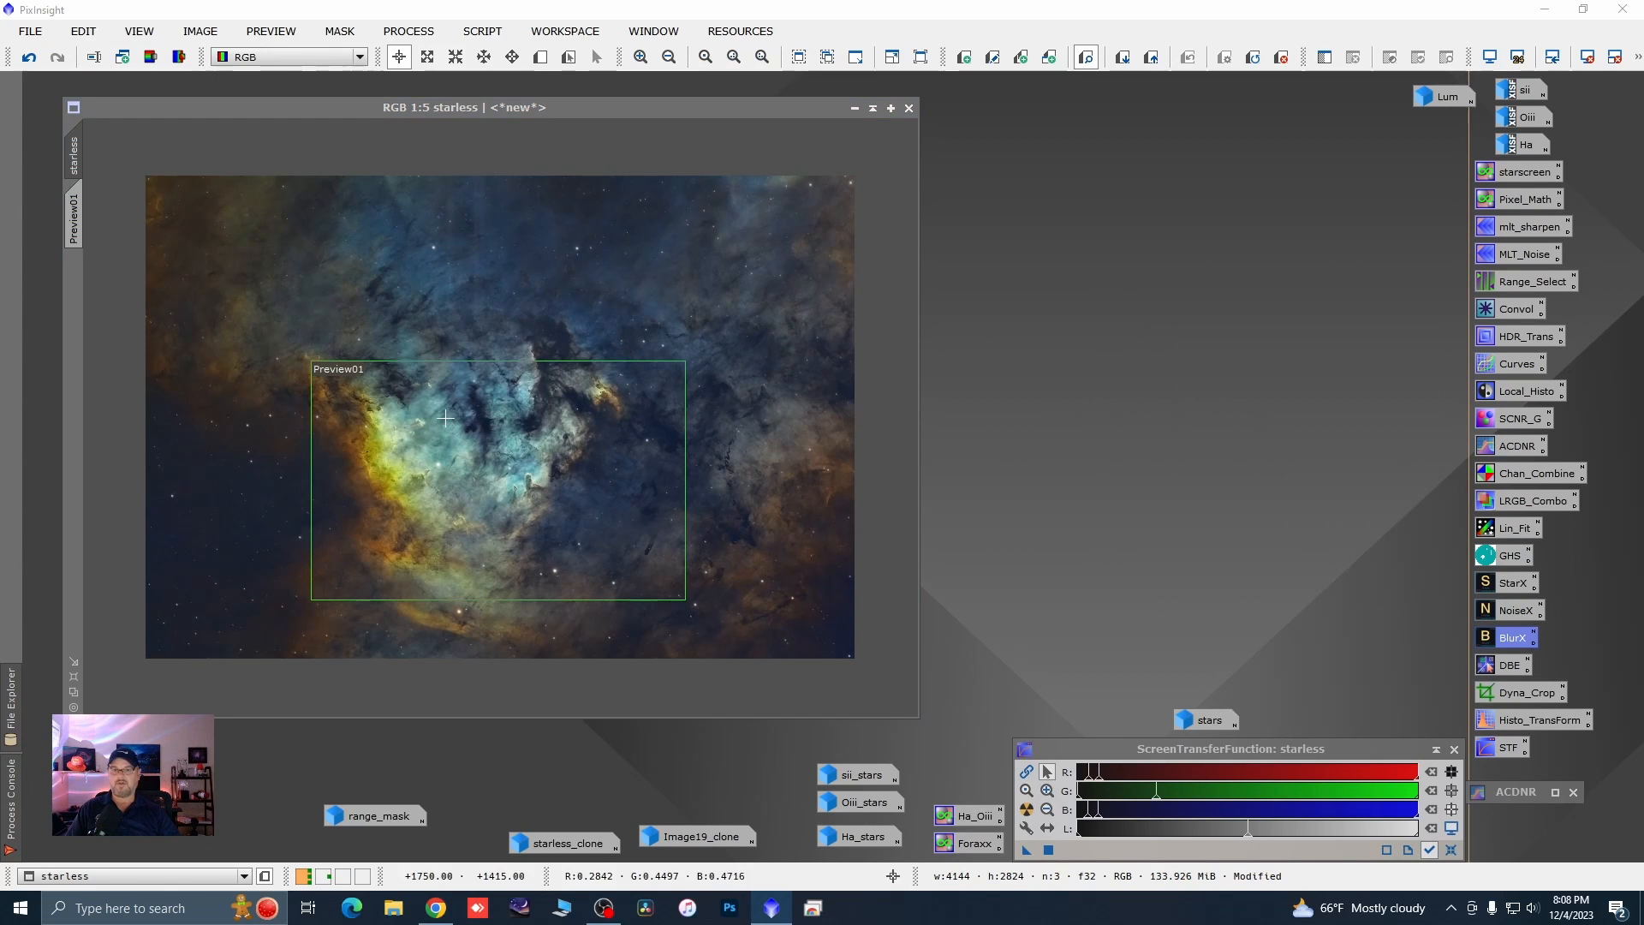
{"action": "right_click", "coordinate": [79, 221]}
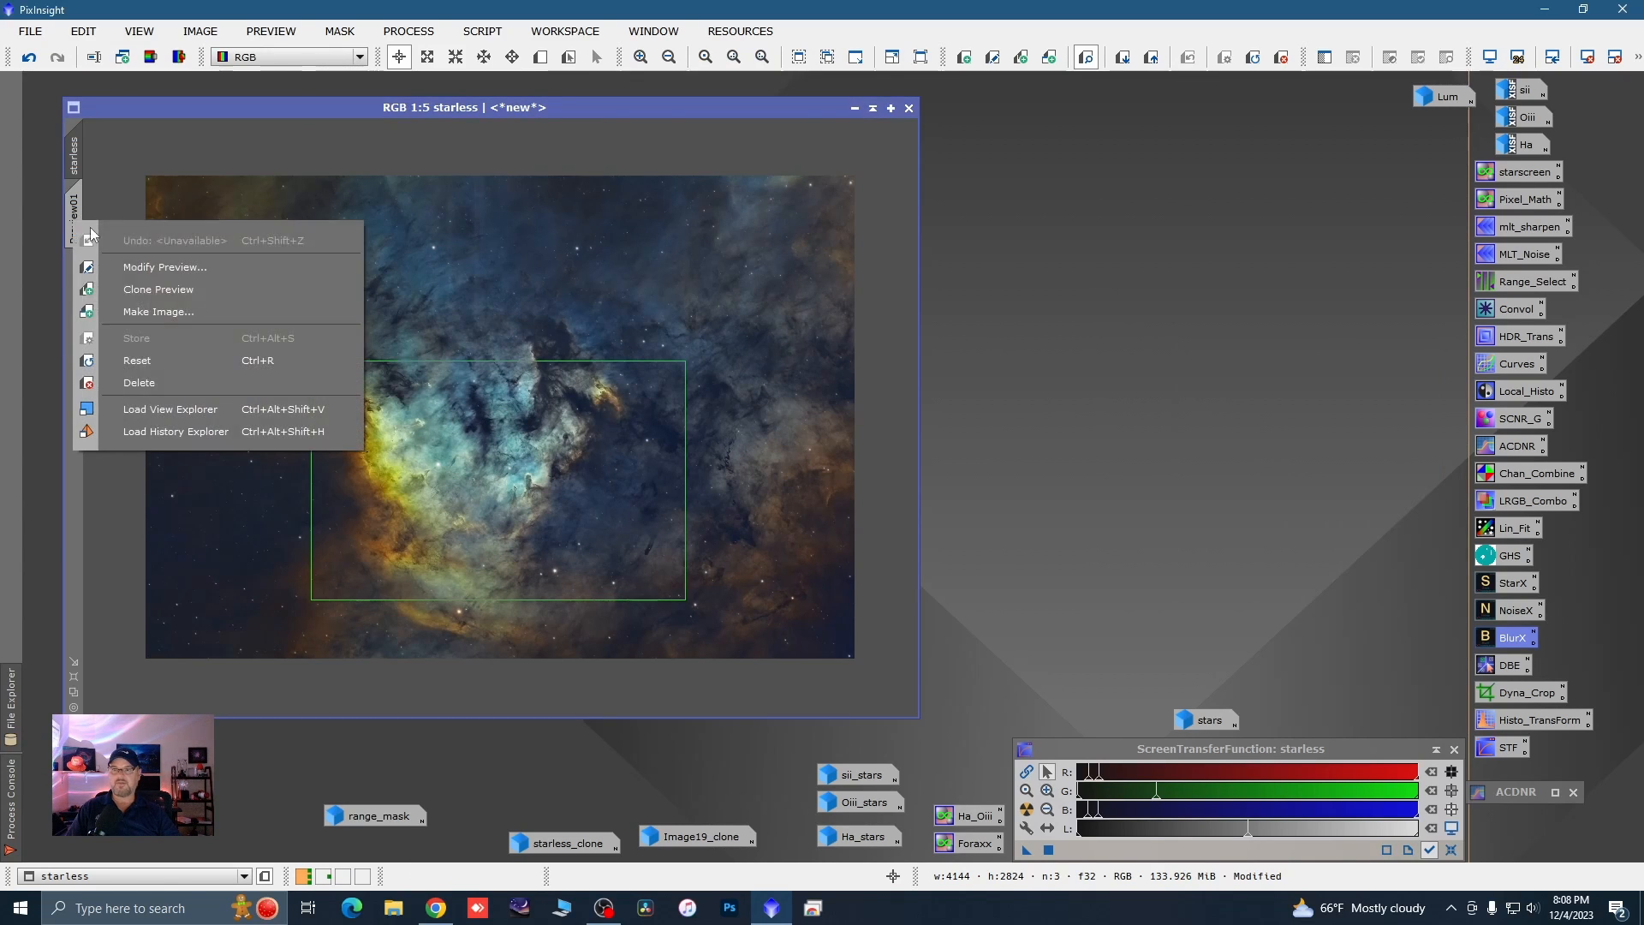
{"action": "left_click", "coordinate": [129, 381]}
- Create a preview of about 1420 × 945 pixels over the dark sky beside the nebula's orange edge and display it
{"action": "left_click", "coordinate": [541, 57]}
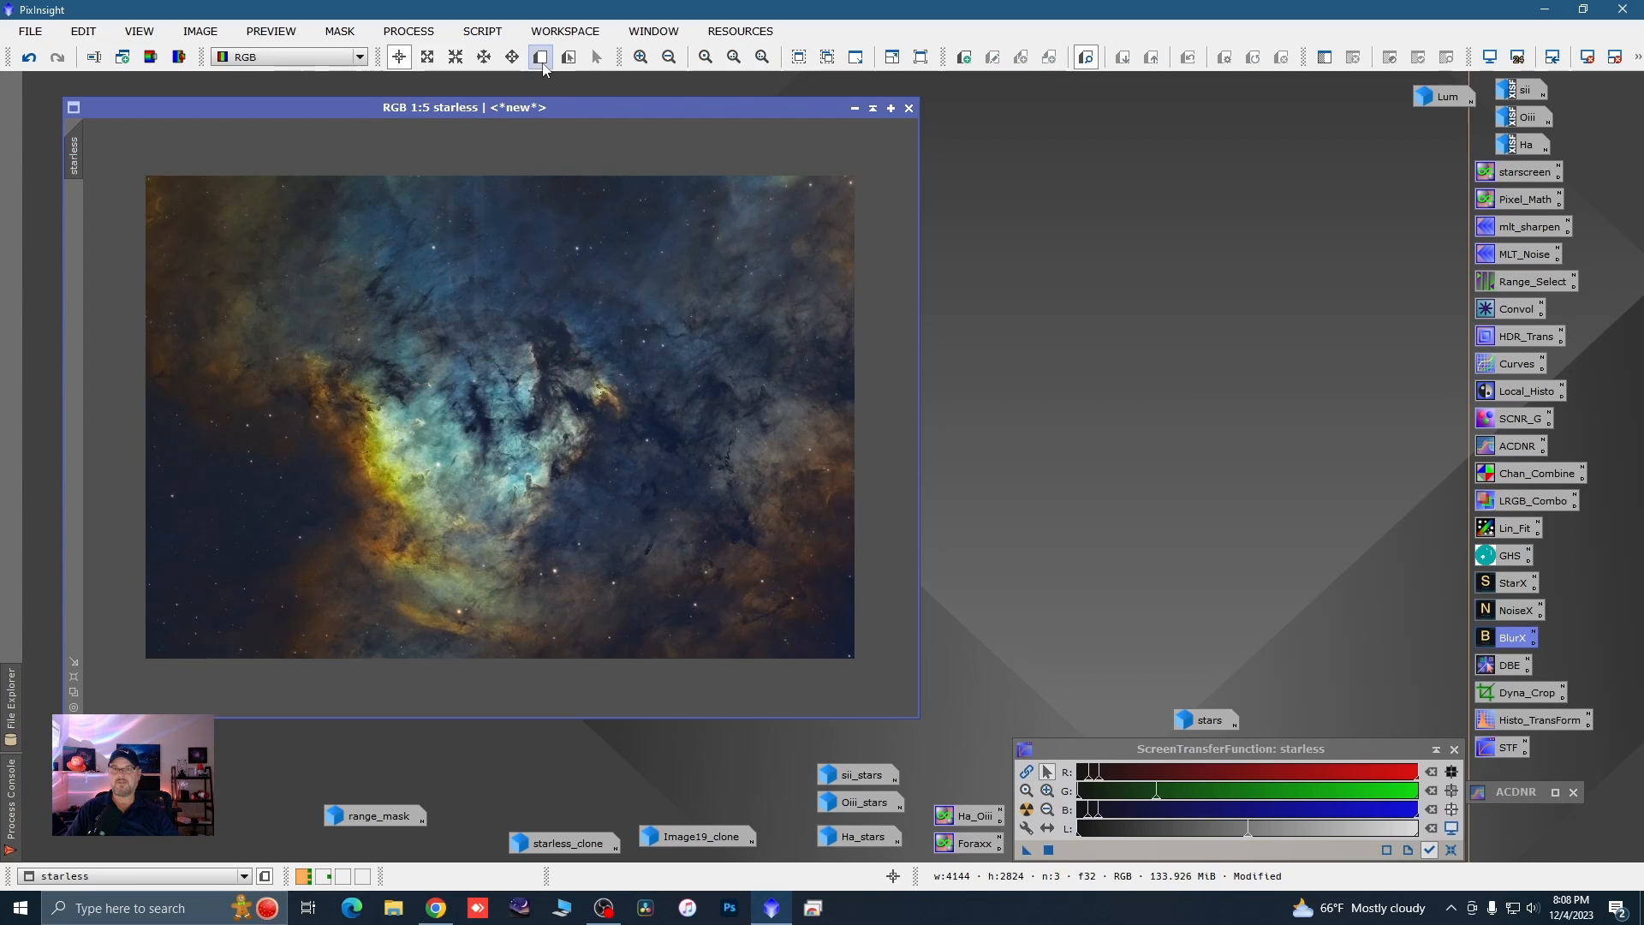
{"action": "left_click_drag", "start_coordinate": [197, 403], "coordinate": [439, 562]}
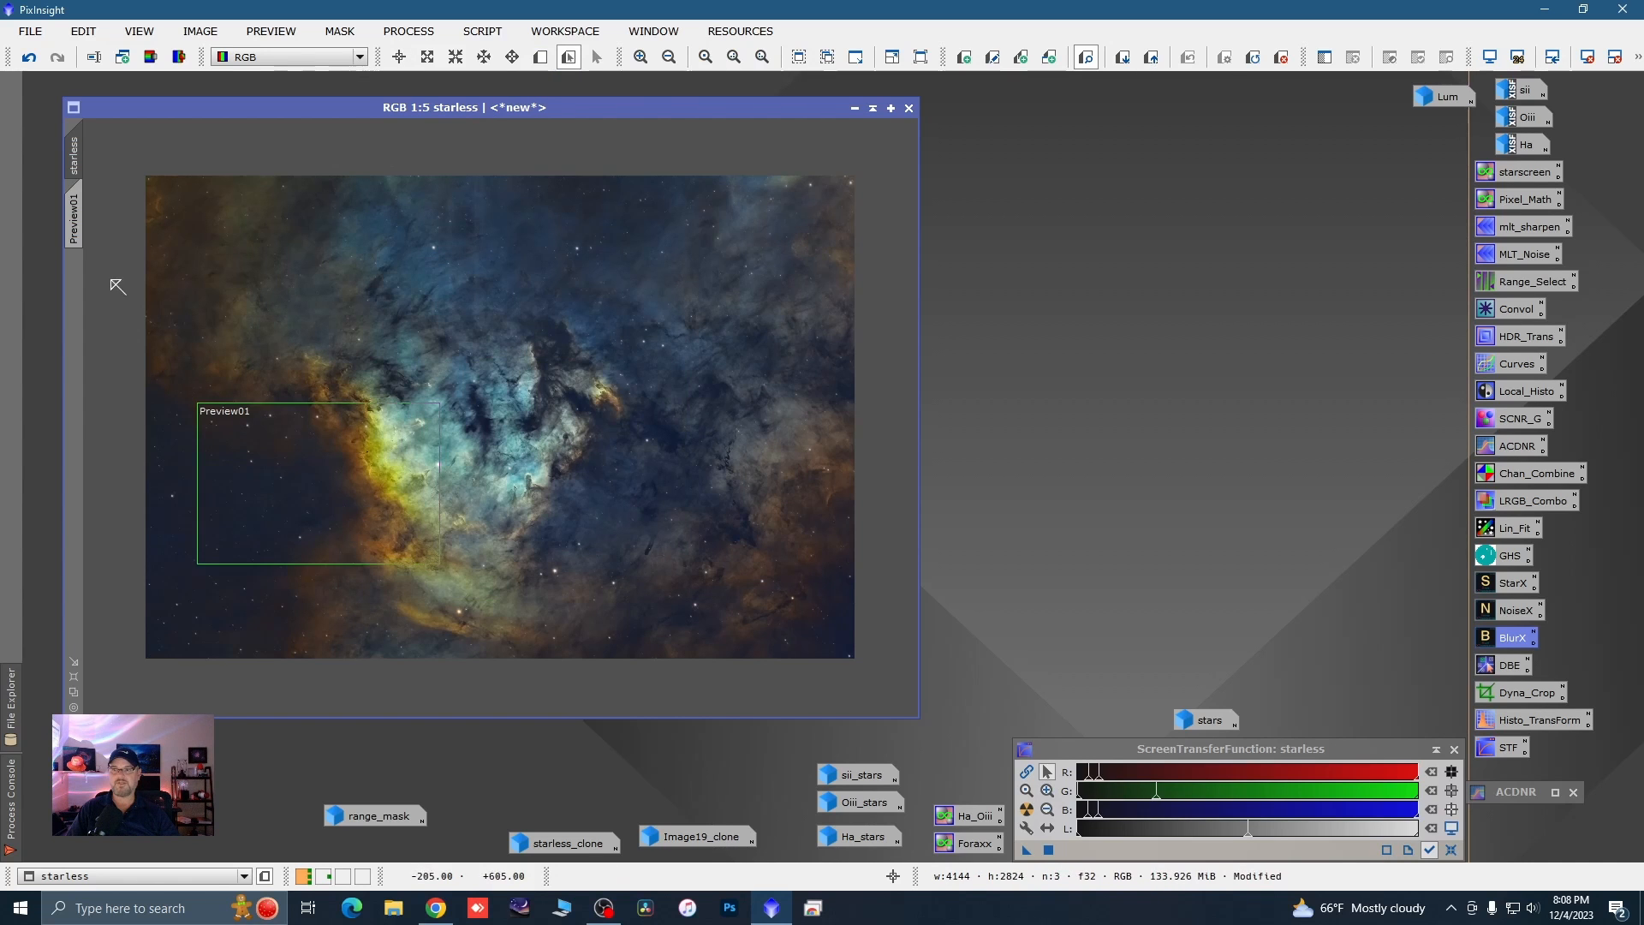
{"action": "left_click", "coordinate": [75, 221]}
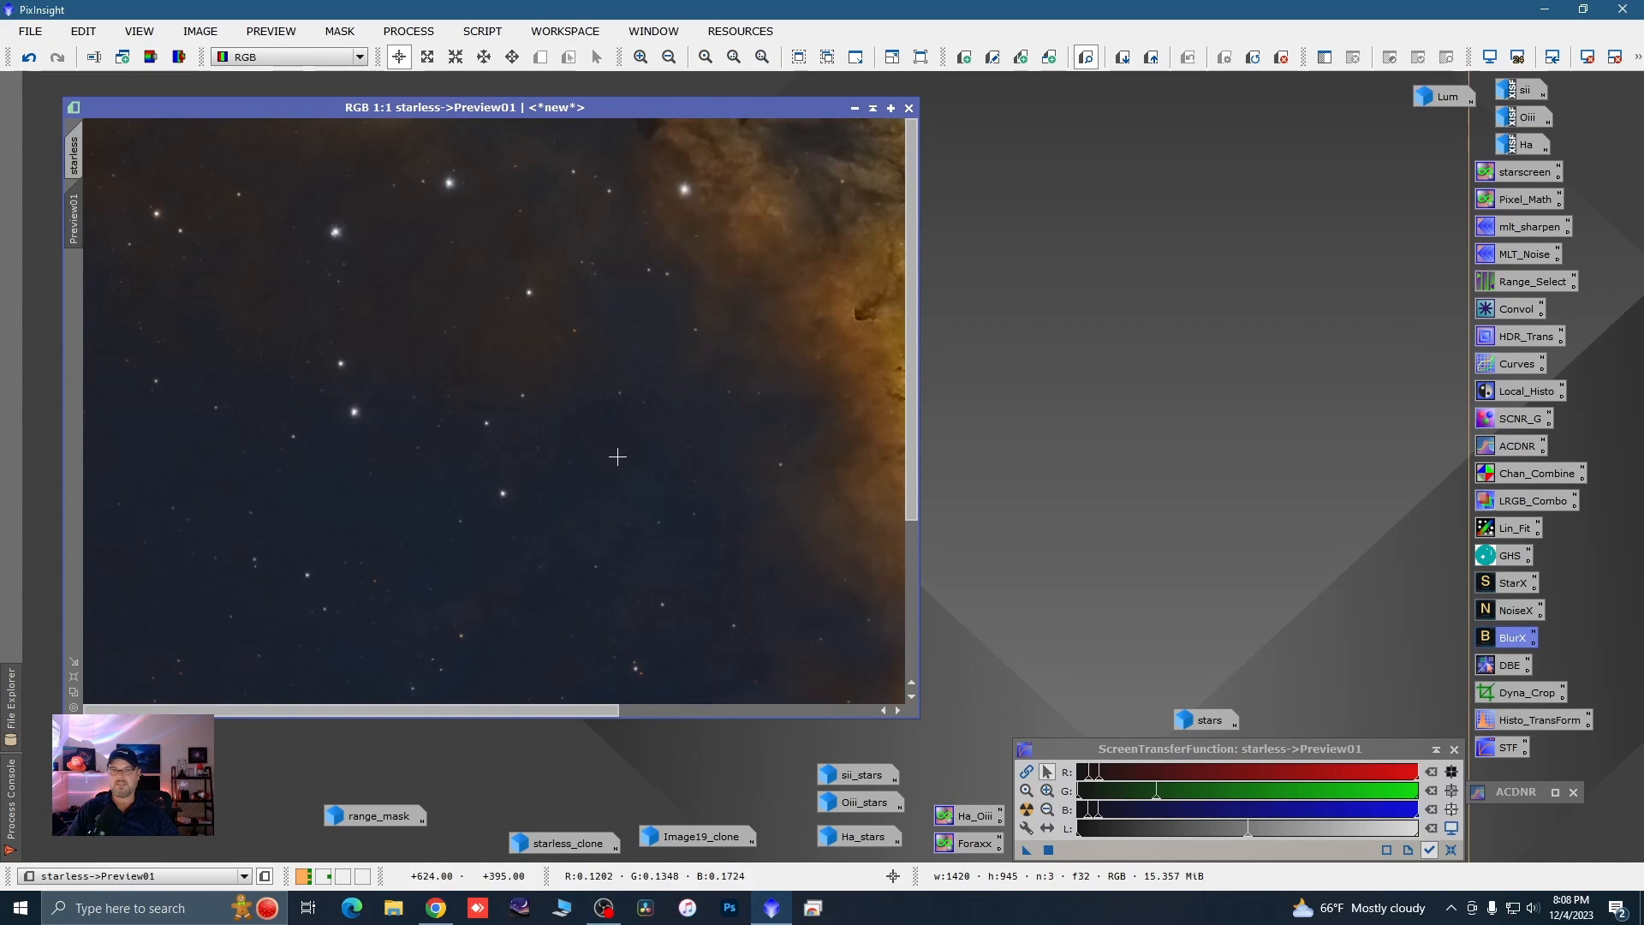
{"action": "scroll", "coordinate": [642, 450], "scroll_direction": "up", "scroll_amount": 1}
{"action": "scroll", "coordinate": [641, 453], "scroll_direction": "down", "scroll_amount": 2}
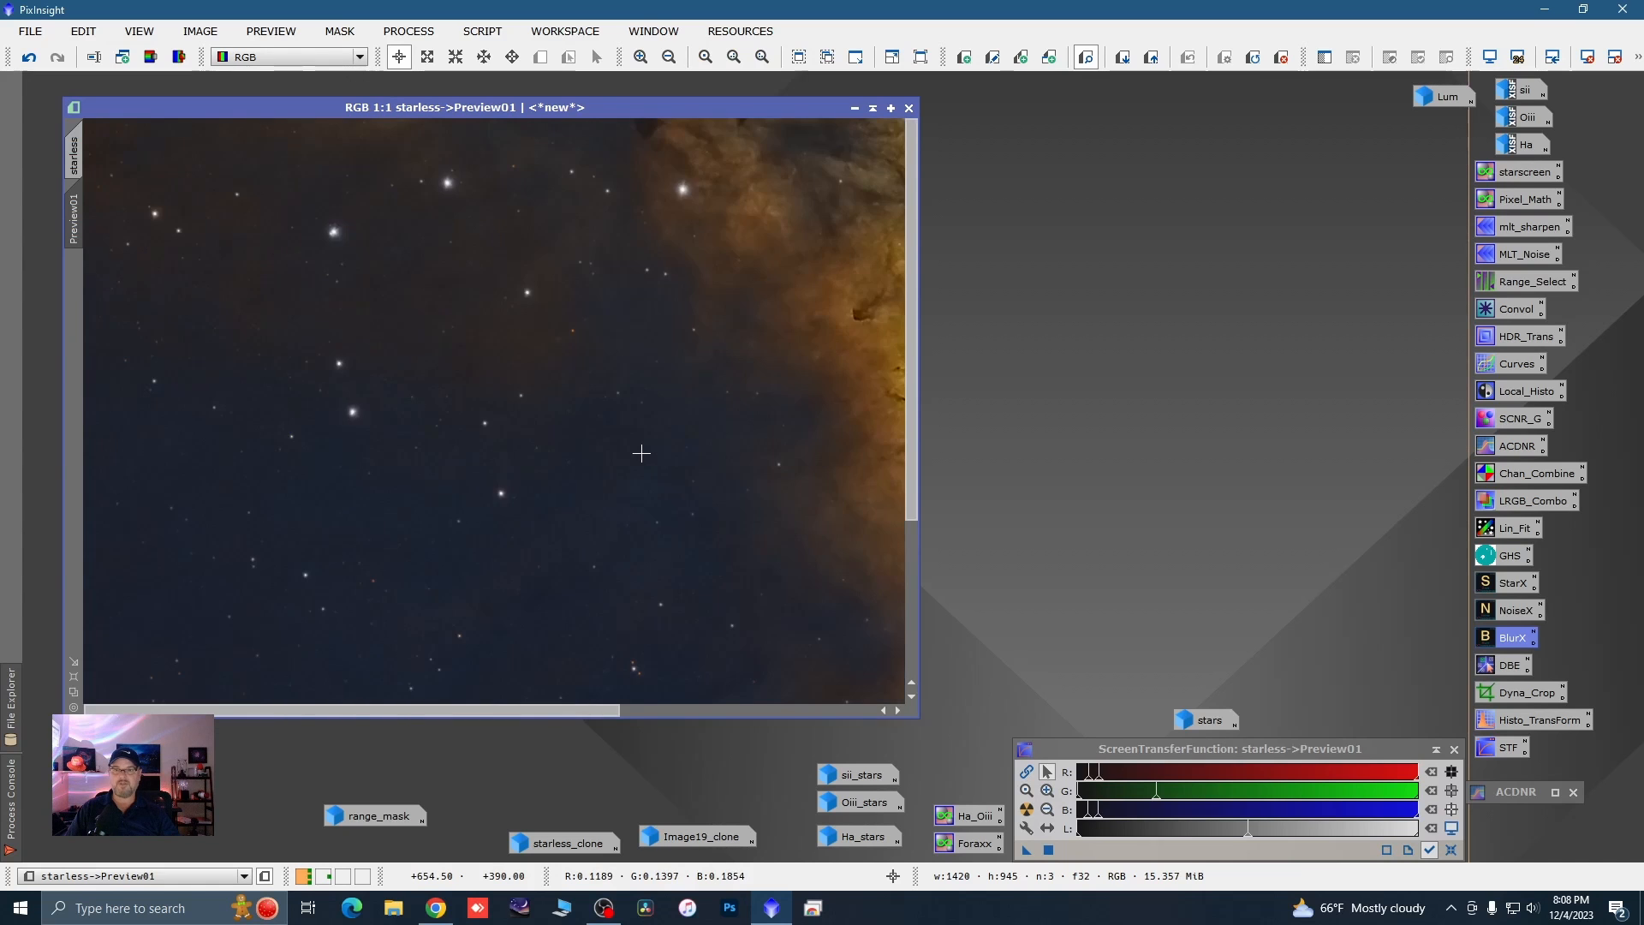
- Apply NoiseXTerminator to the dark-sky preview with Denoise at 0.80 and Detail at 0.25
{"action": "double_click", "coordinate": [1496, 610]}
{"action": "left_click_drag", "start_coordinate": [1431, 353], "coordinate": [1419, 353]}
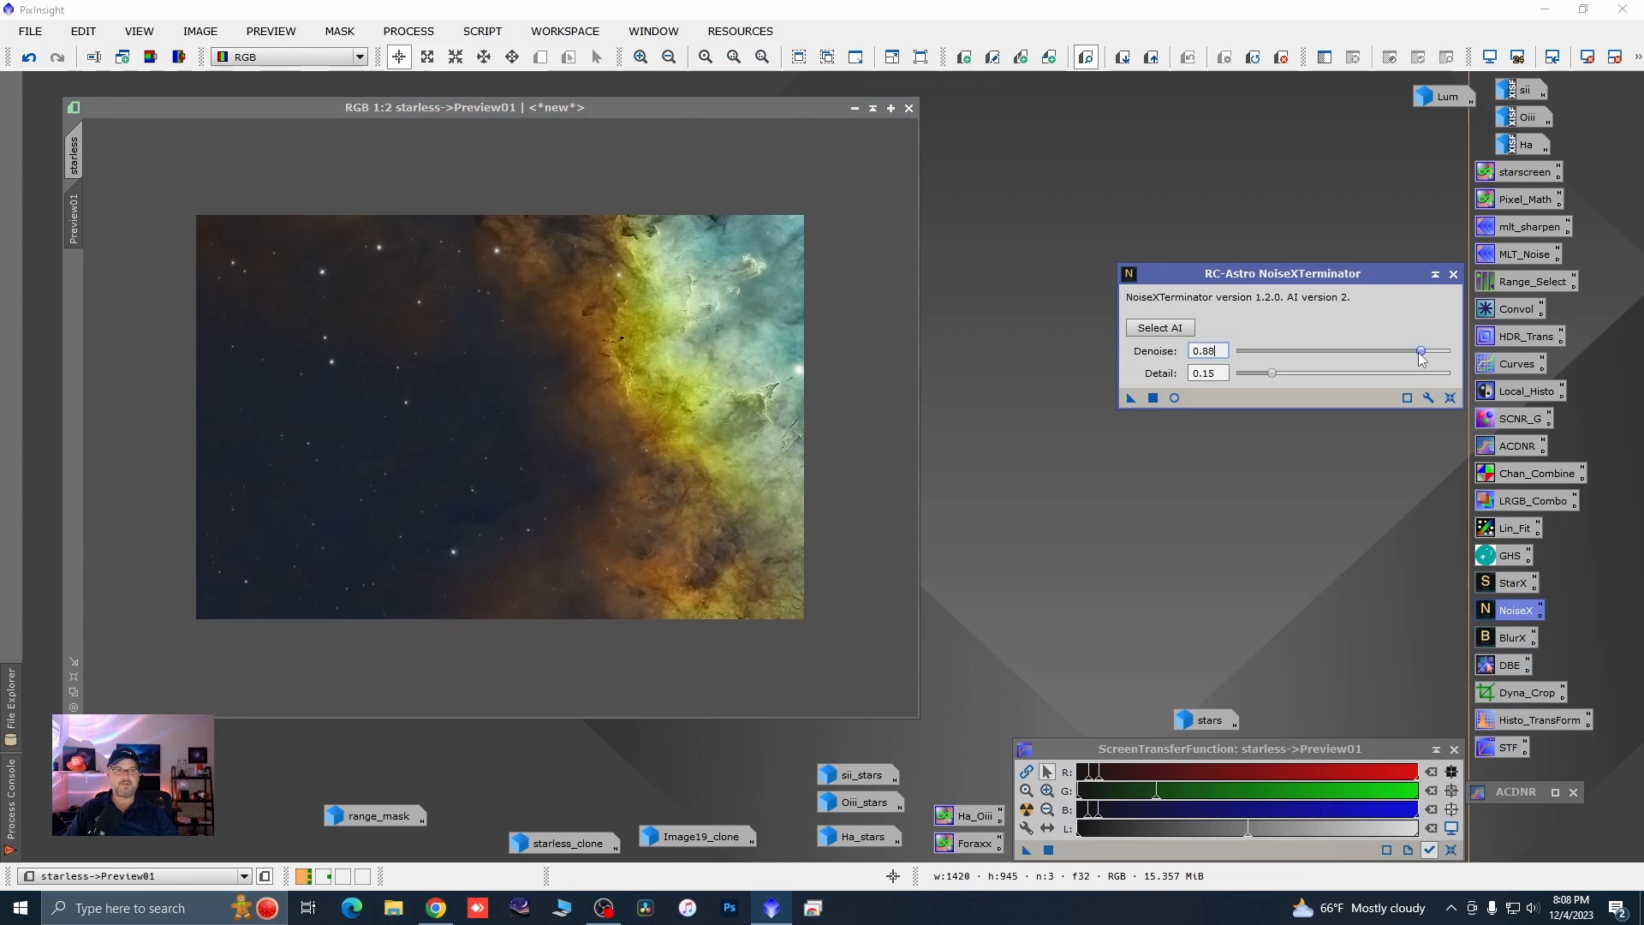
{"action": "left_click_drag", "start_coordinate": [1273, 373], "coordinate": [1295, 374]}
{"action": "left_click_drag", "start_coordinate": [1130, 398], "coordinate": [752, 490]}
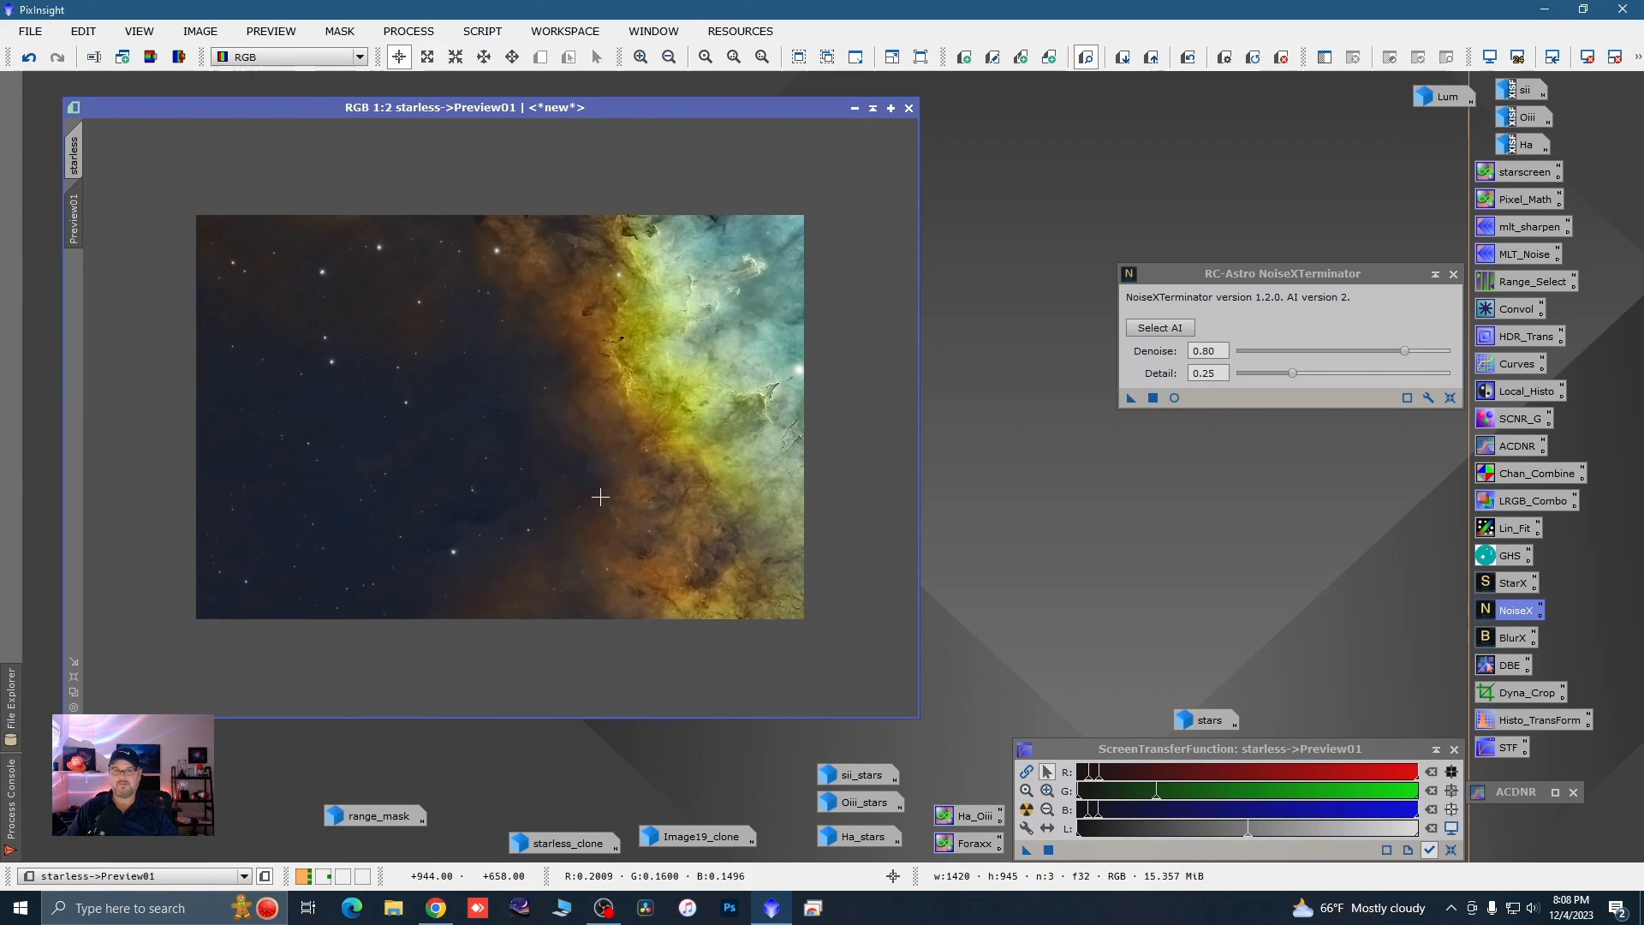
- Examine the background noise and faint stars in the preview up close, and return to the full starless image
{"action": "scroll", "coordinate": [591, 479], "scroll_direction": "up", "scroll_amount": 3}
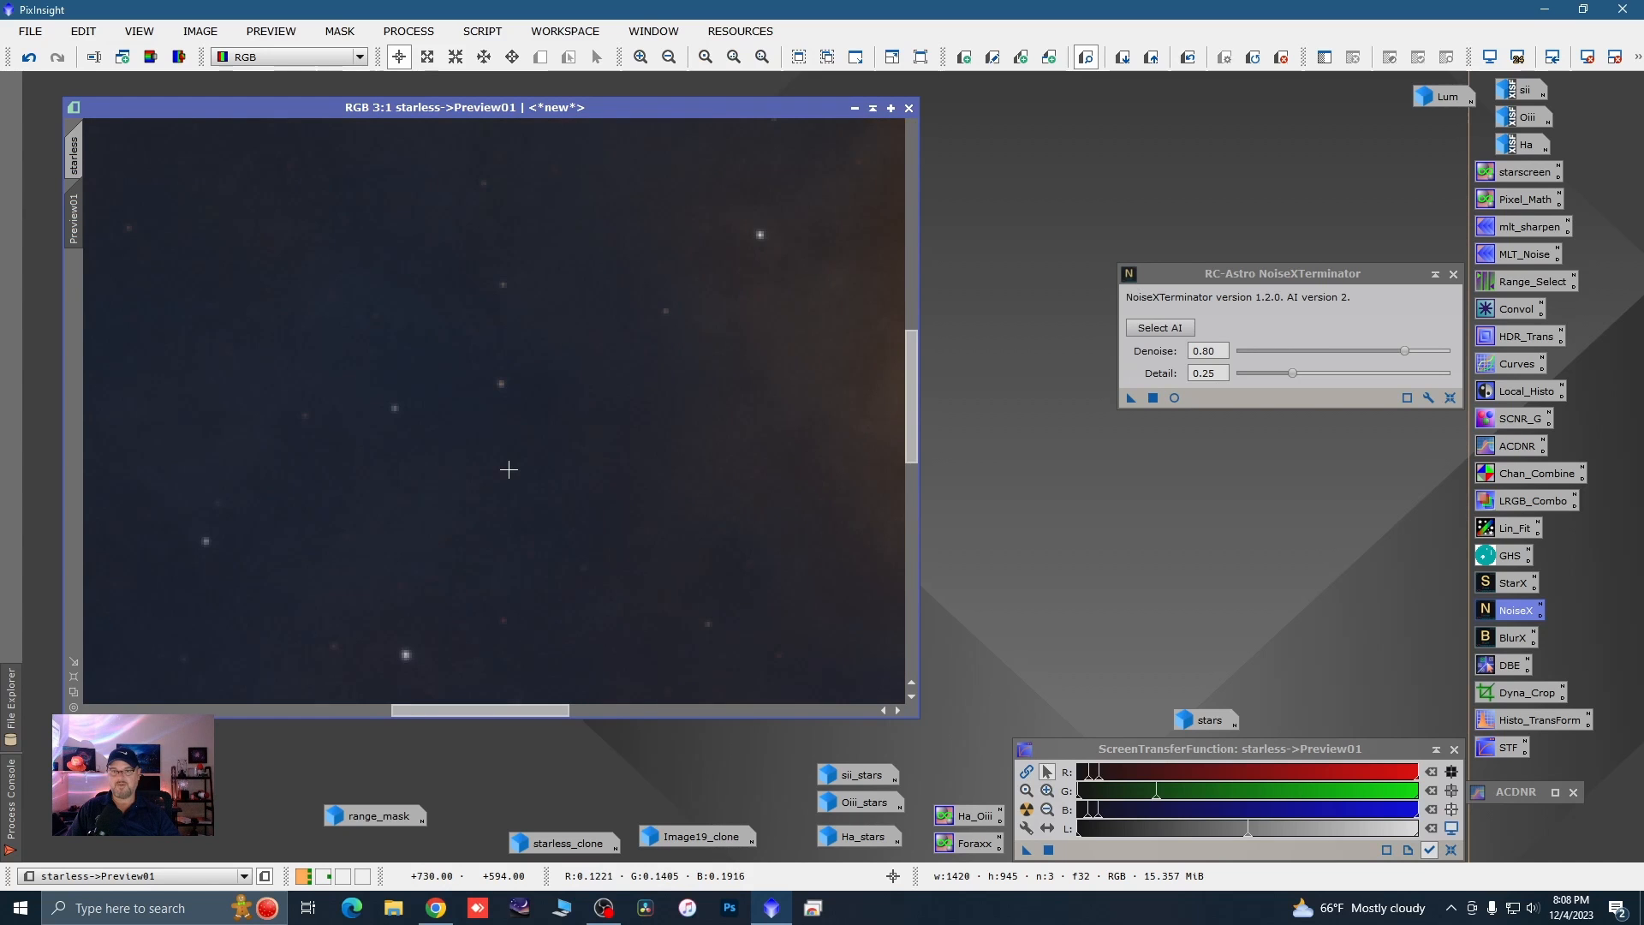
{"action": "scroll", "coordinate": [509, 469], "scroll_direction": "up", "scroll_amount": 2}
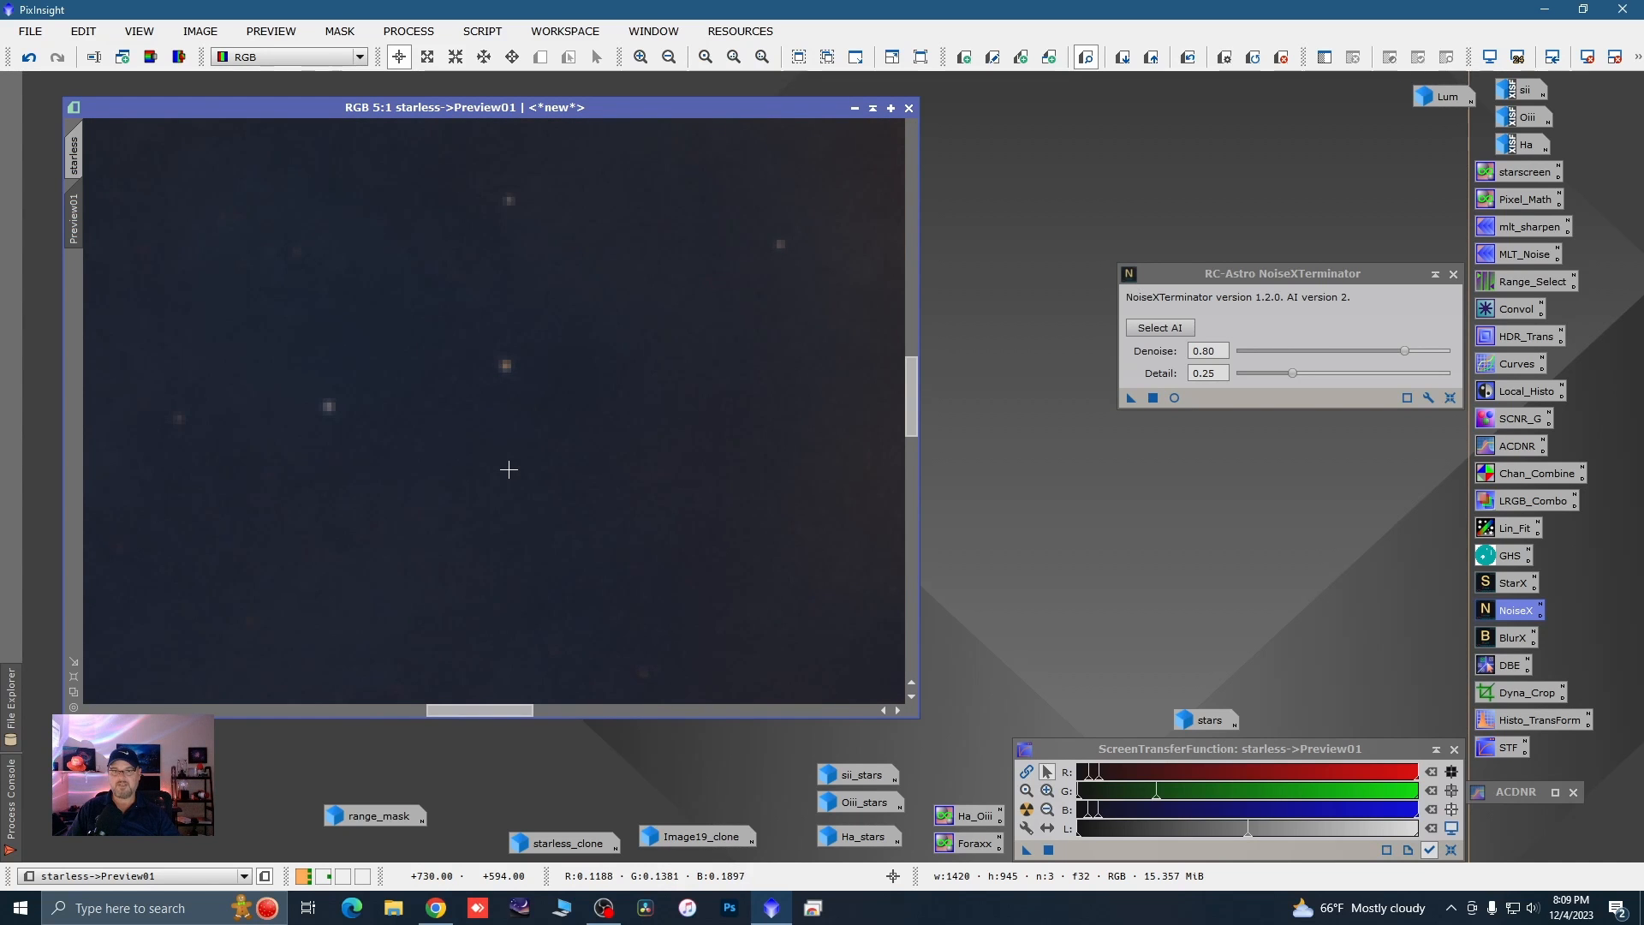
{"action": "scroll", "coordinate": [509, 469], "scroll_direction": "up", "scroll_amount": 1}
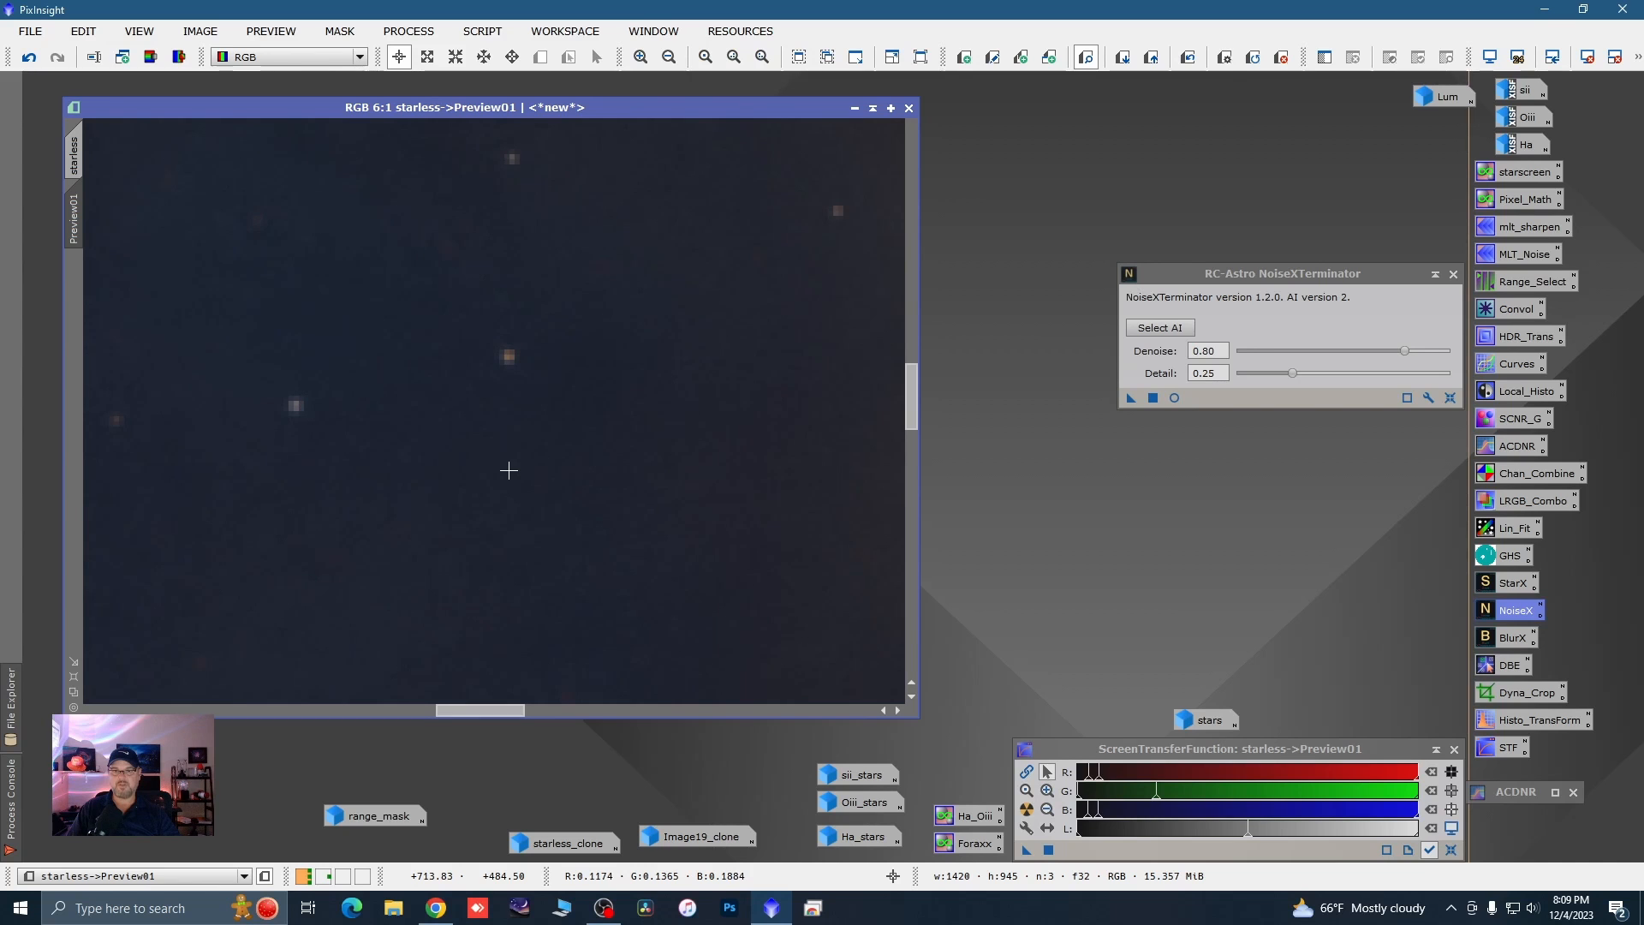
{"action": "left_click", "coordinate": [73, 150]}
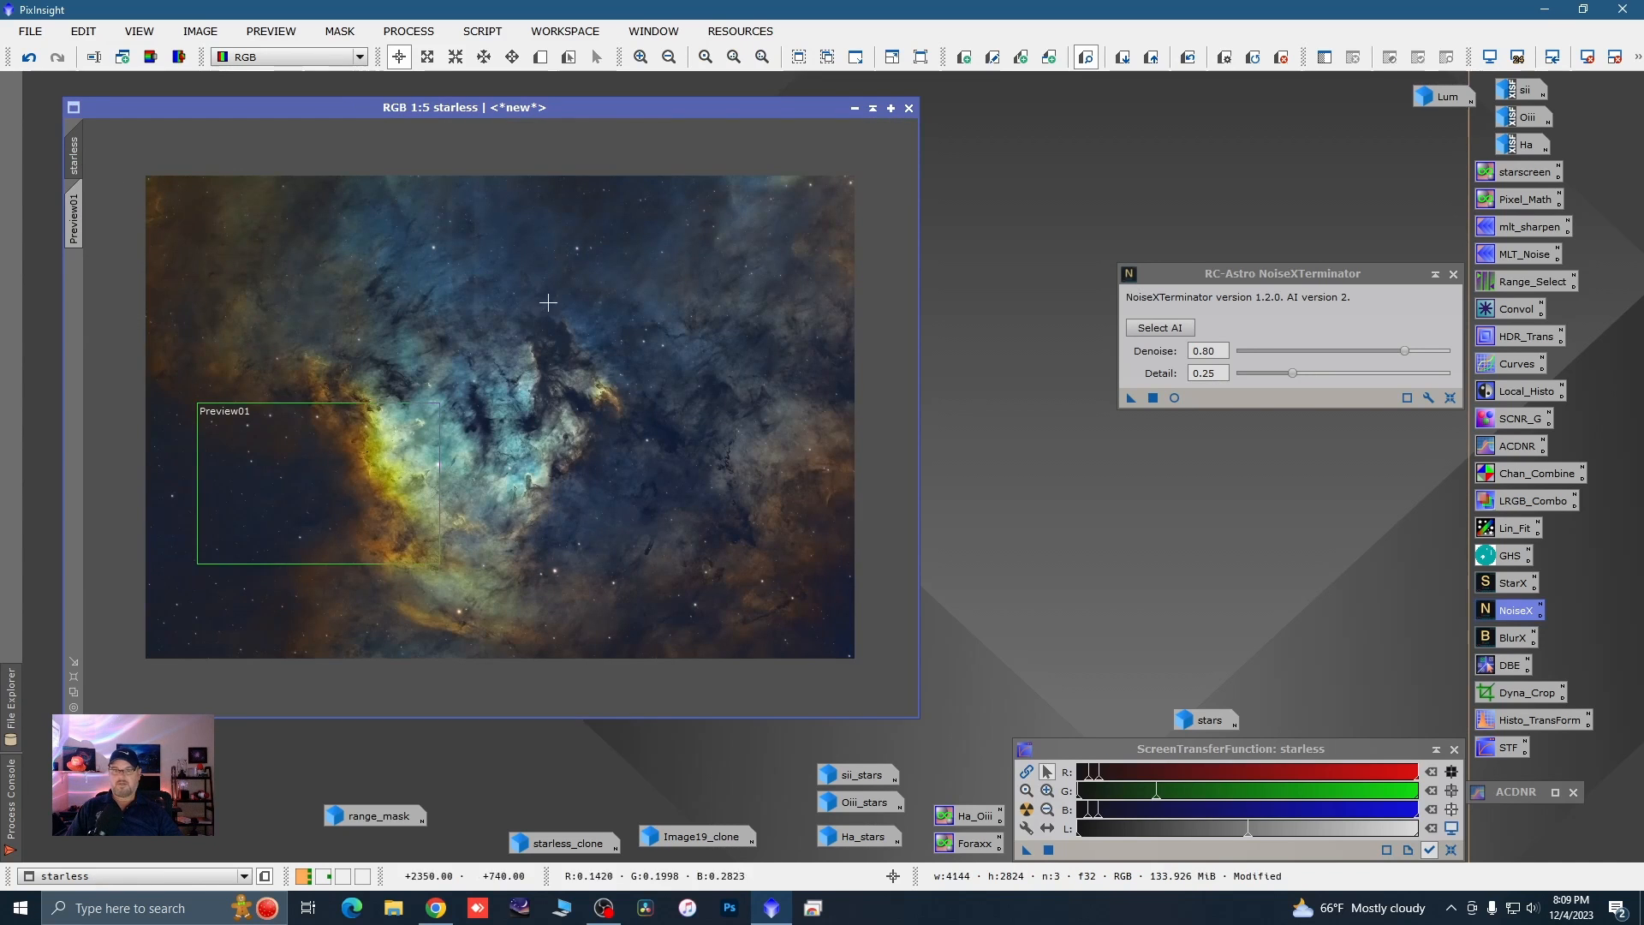
- Apply NoiseXTerminator with Denoise 0.80 and Detail 0.25 to the full starless image, and delete the dark-sky preview
{"action": "left_click", "coordinate": [1130, 398]}
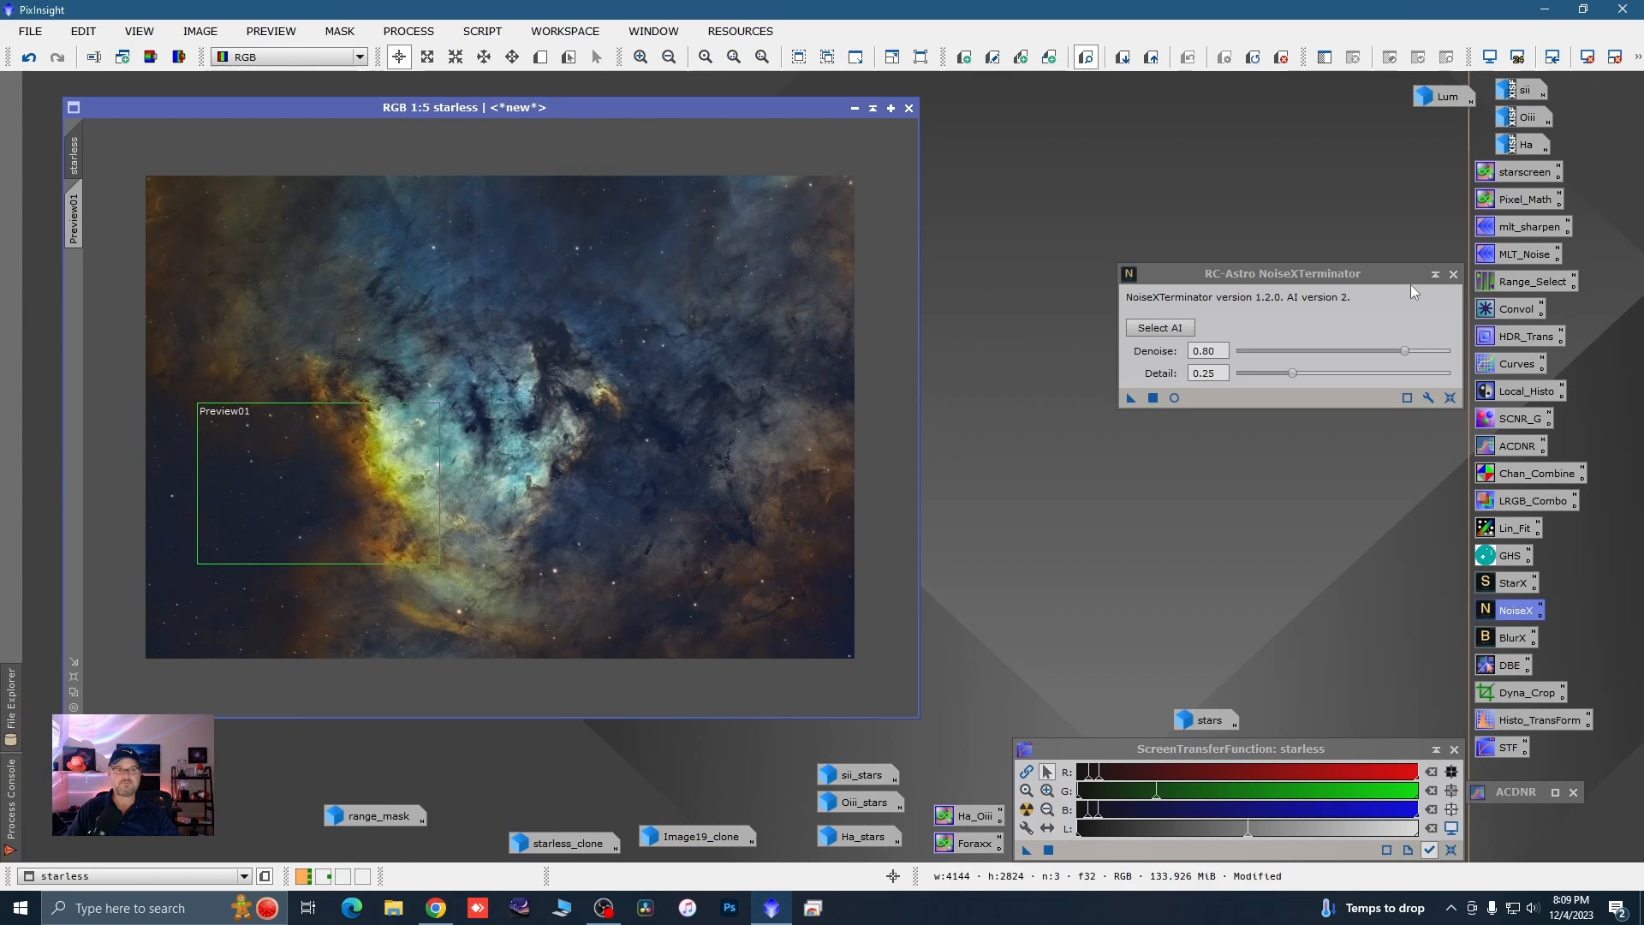
{"action": "left_click", "coordinate": [1453, 275]}
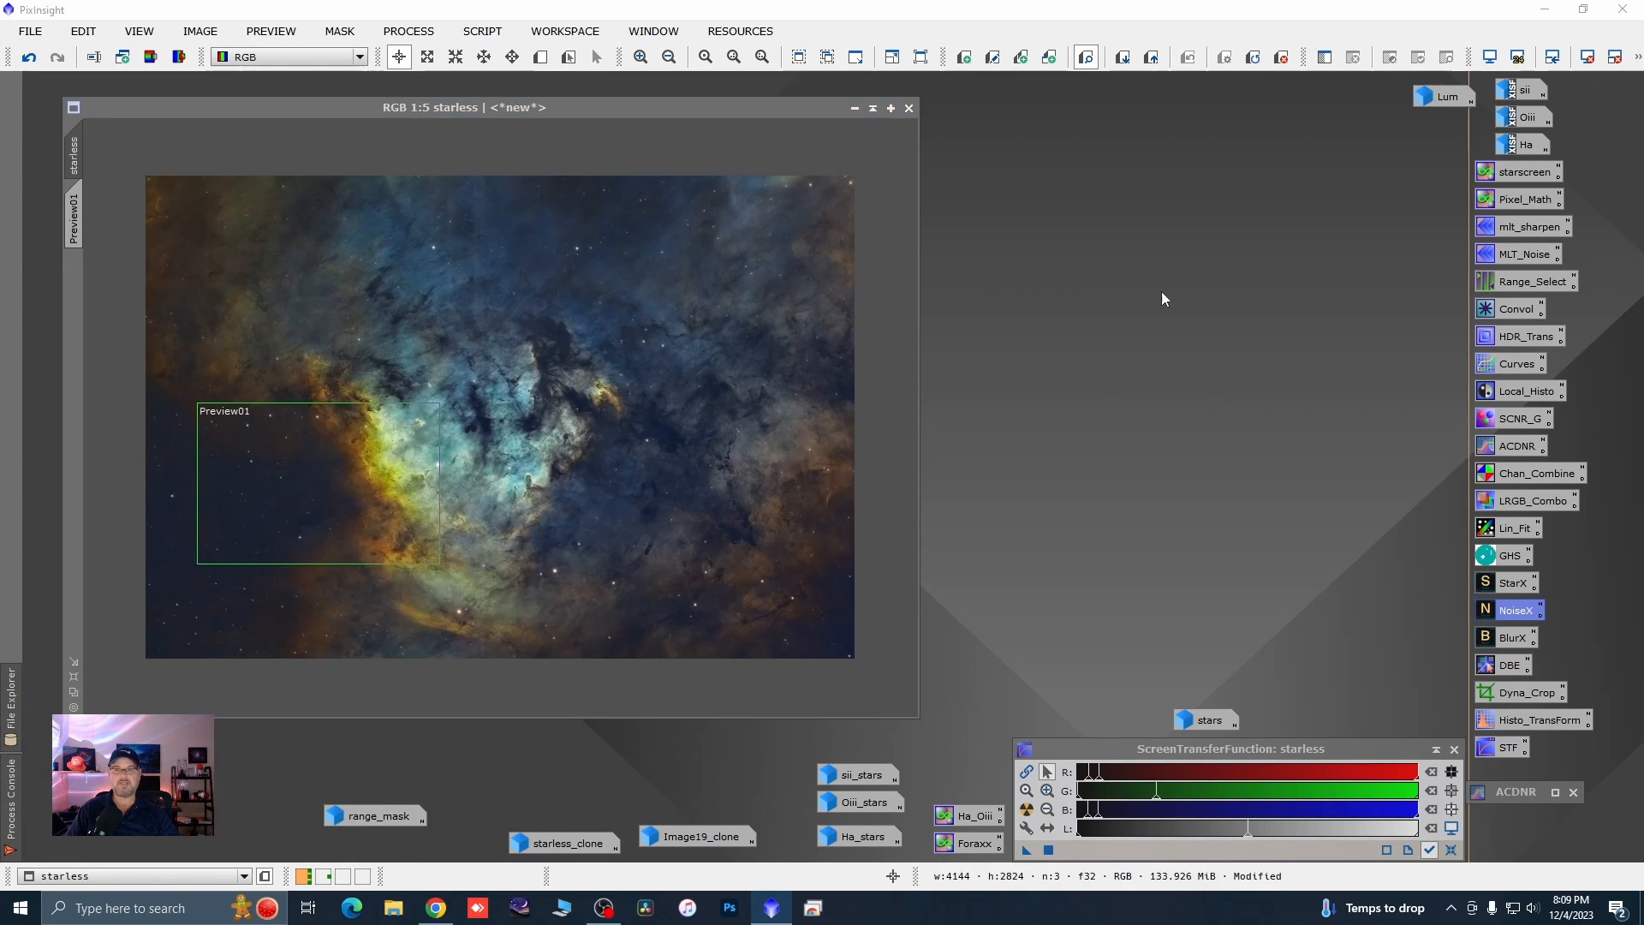
{"action": "left_click", "coordinate": [77, 214]}
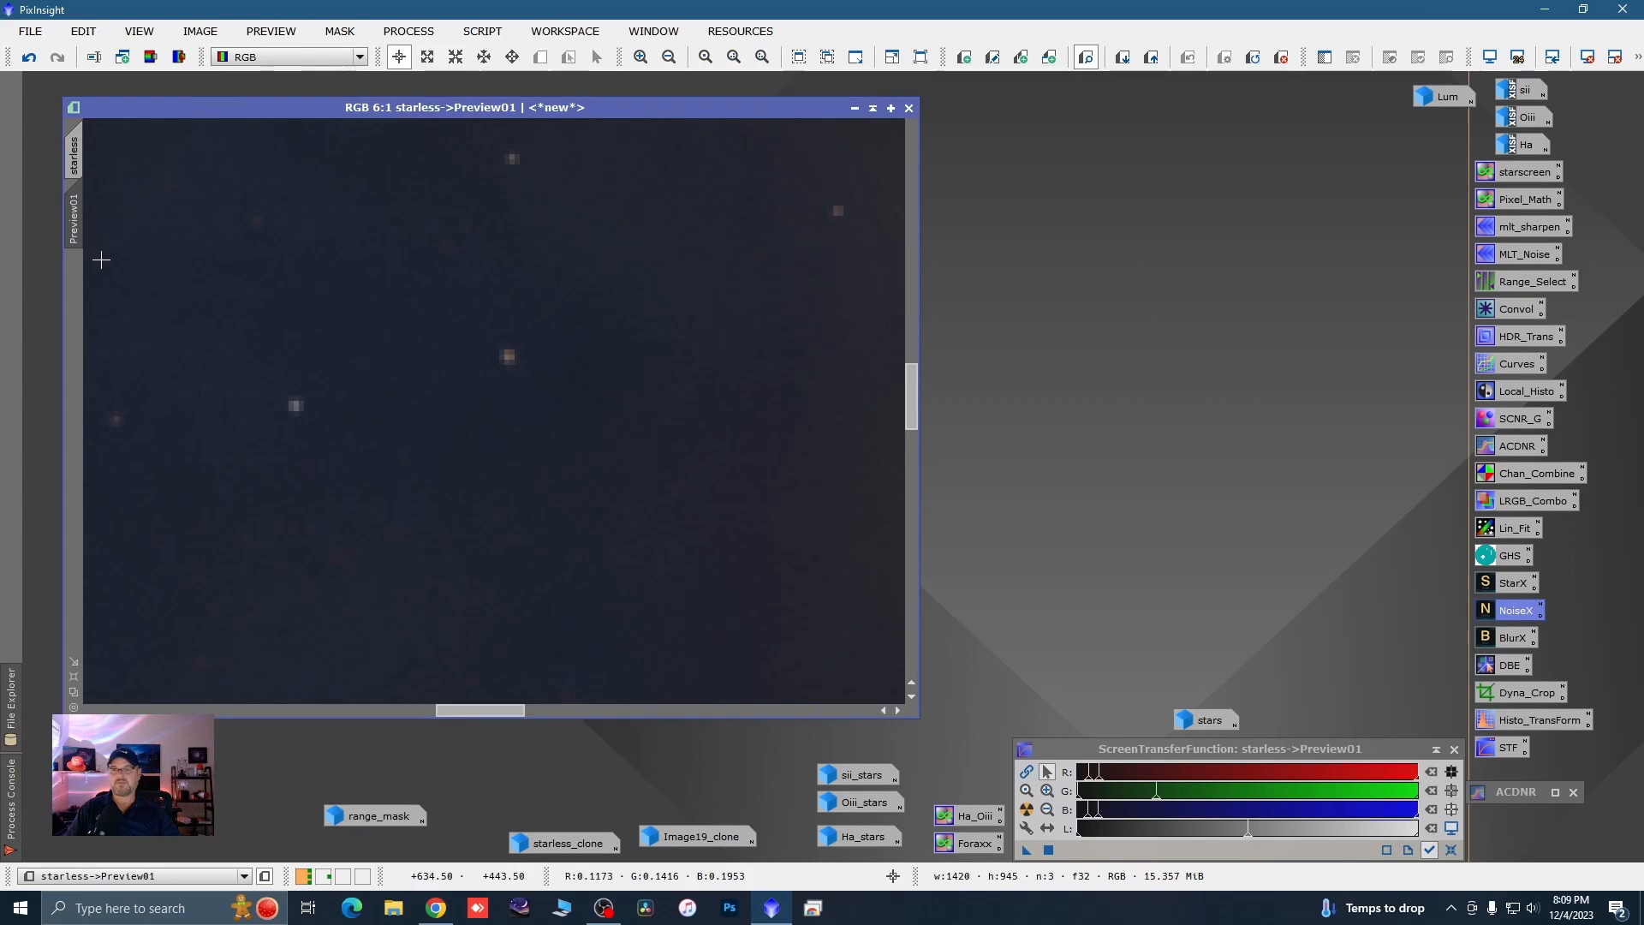
{"action": "right_click", "coordinate": [81, 220]}
{"action": "left_click", "coordinate": [96, 386]}
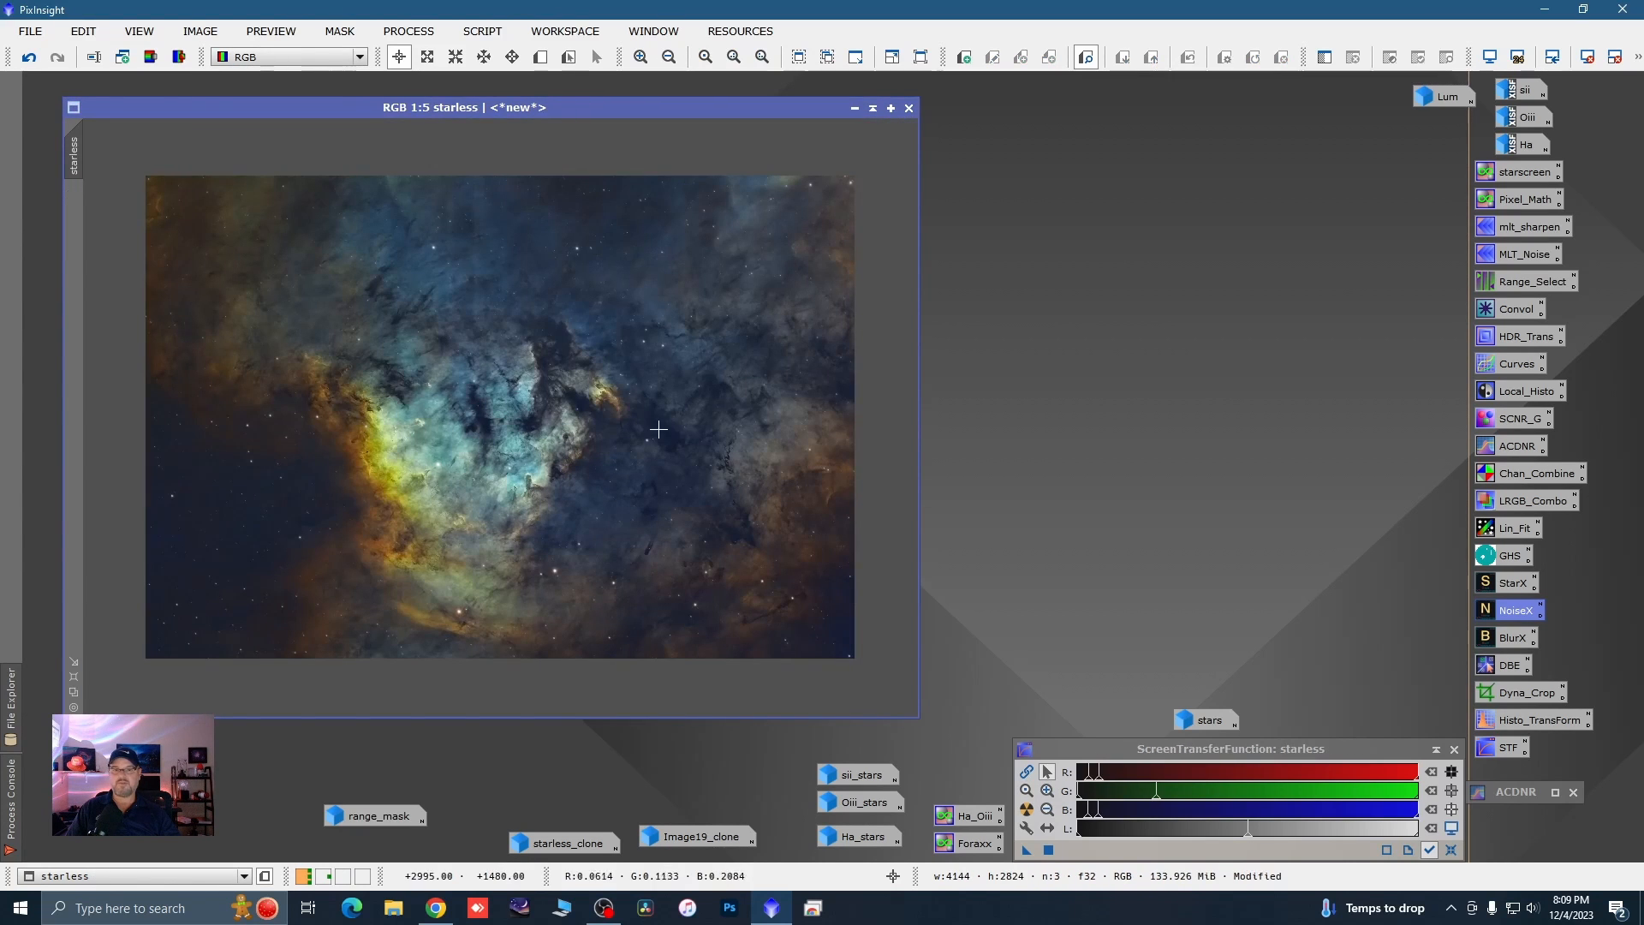
- Load the starless view into HistogramTransformation and lower the green channel's midtones slightly with a real-time preview running
{"action": "double_click", "coordinate": [1514, 721]}
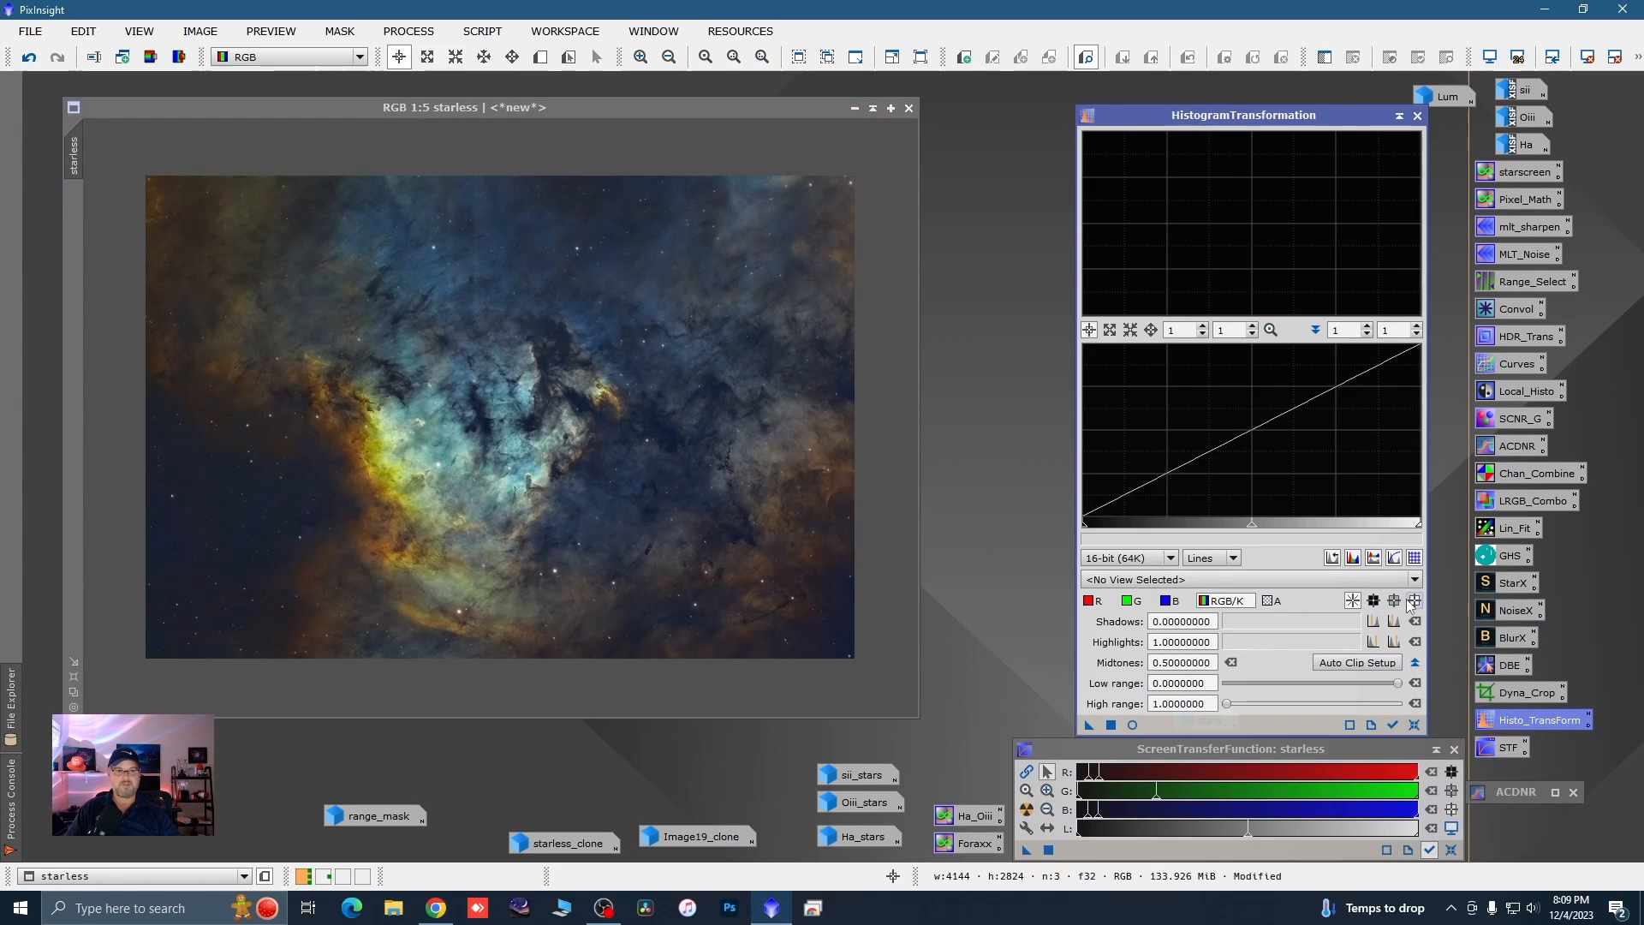
{"action": "left_click", "coordinate": [1414, 580]}
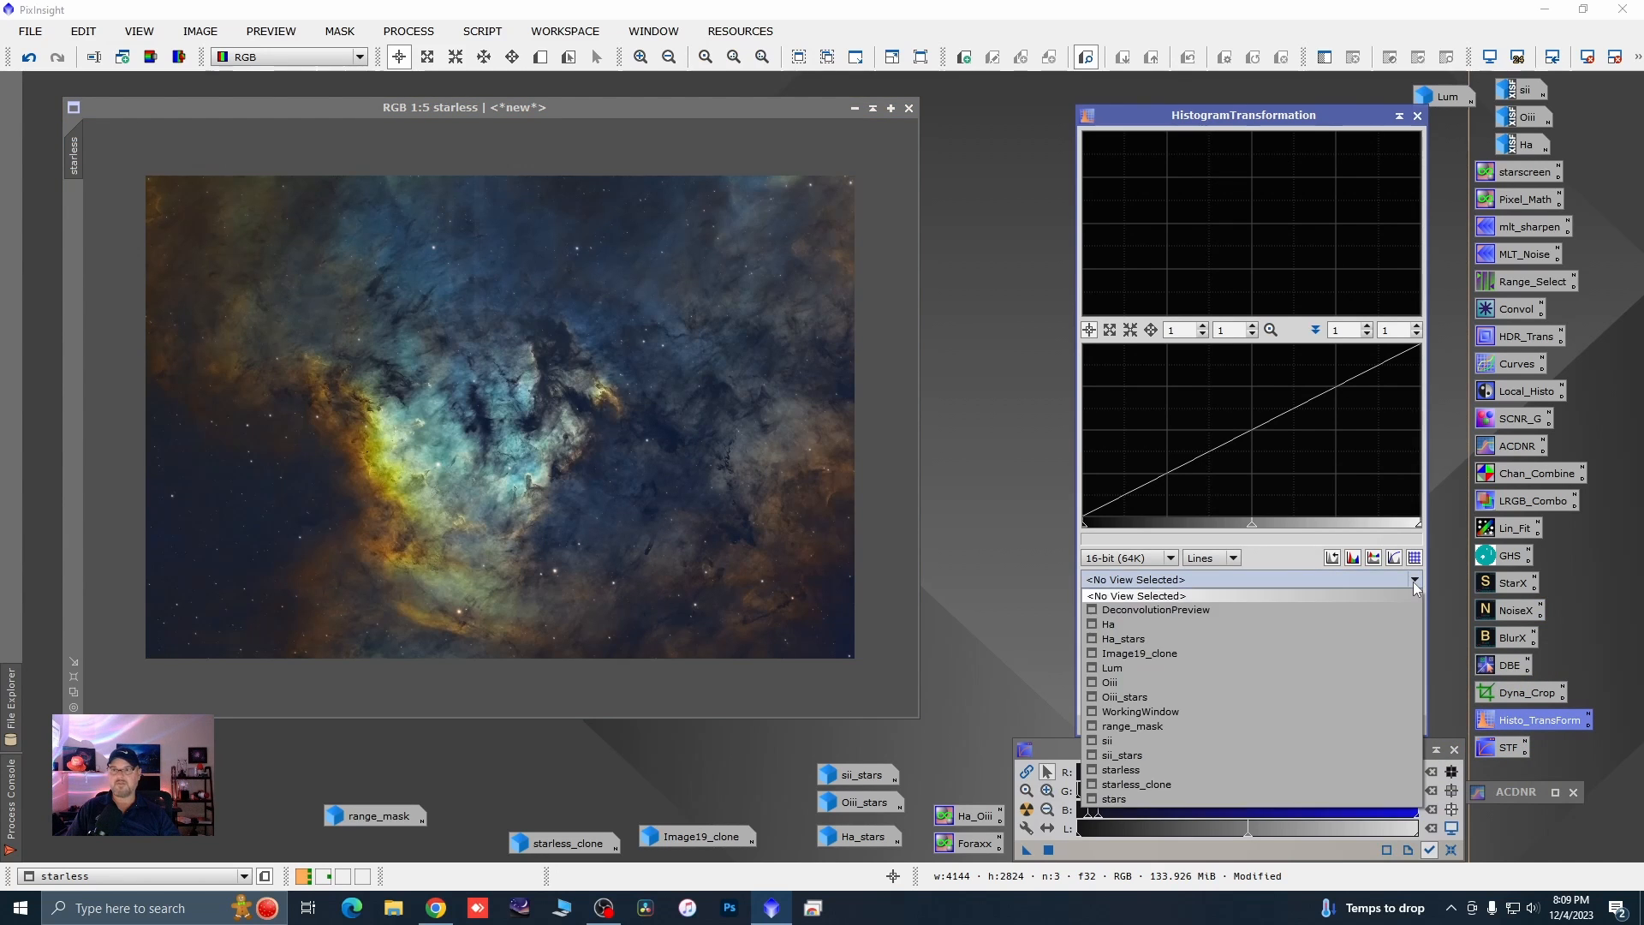
{"action": "left_click", "coordinate": [1120, 770]}
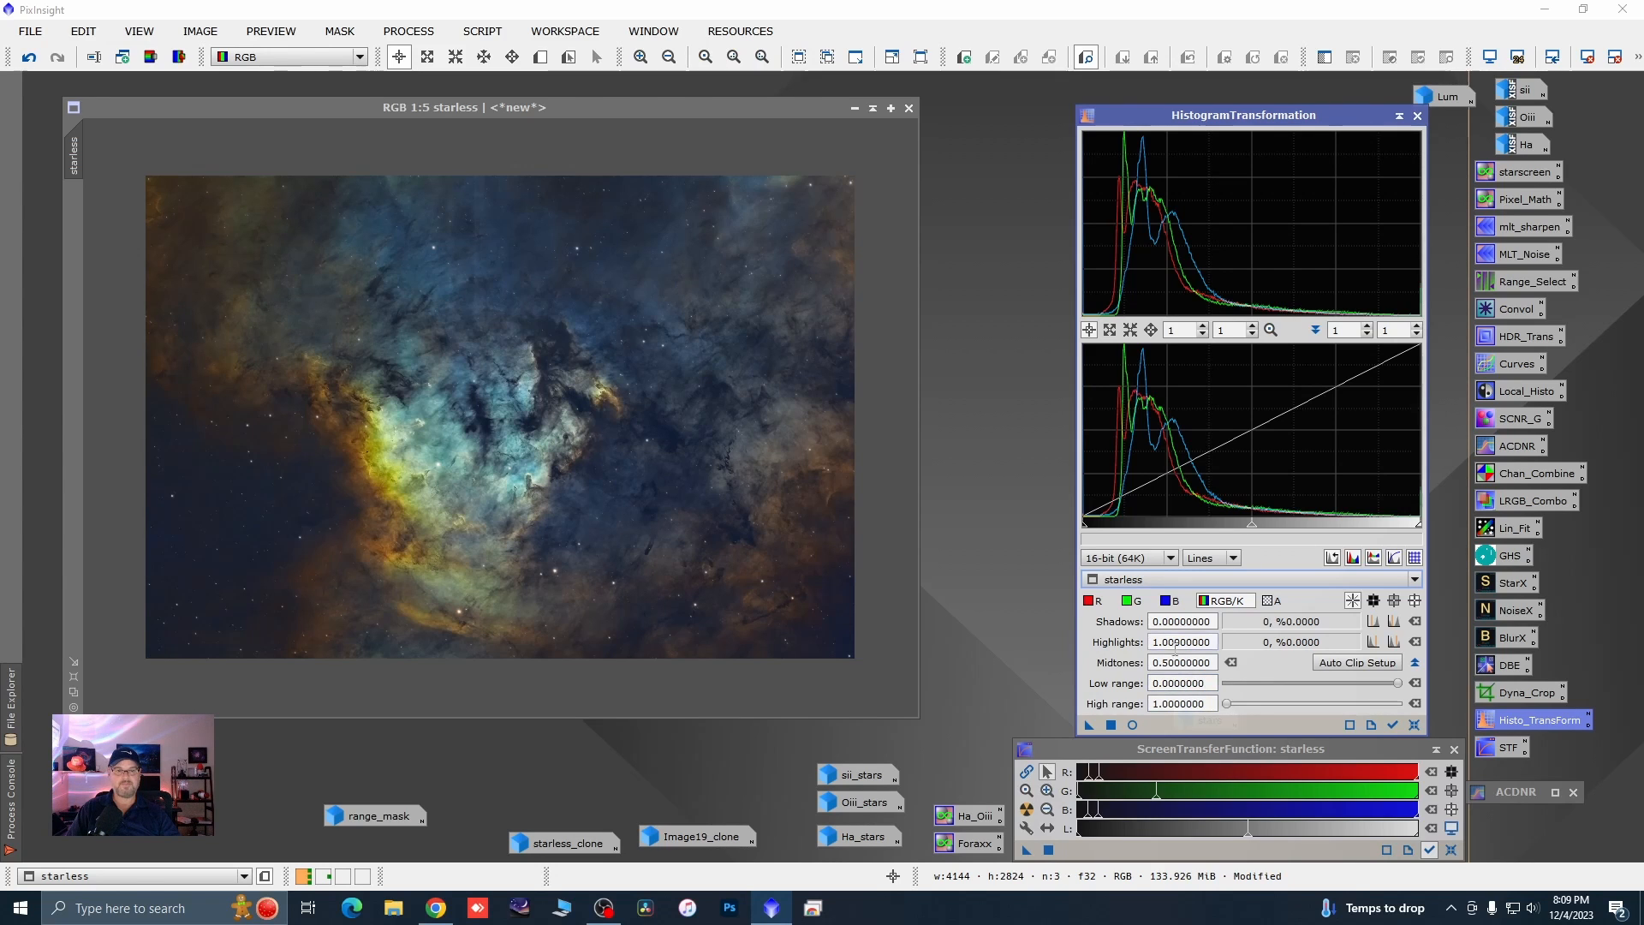
{"action": "left_click", "coordinate": [1130, 602]}
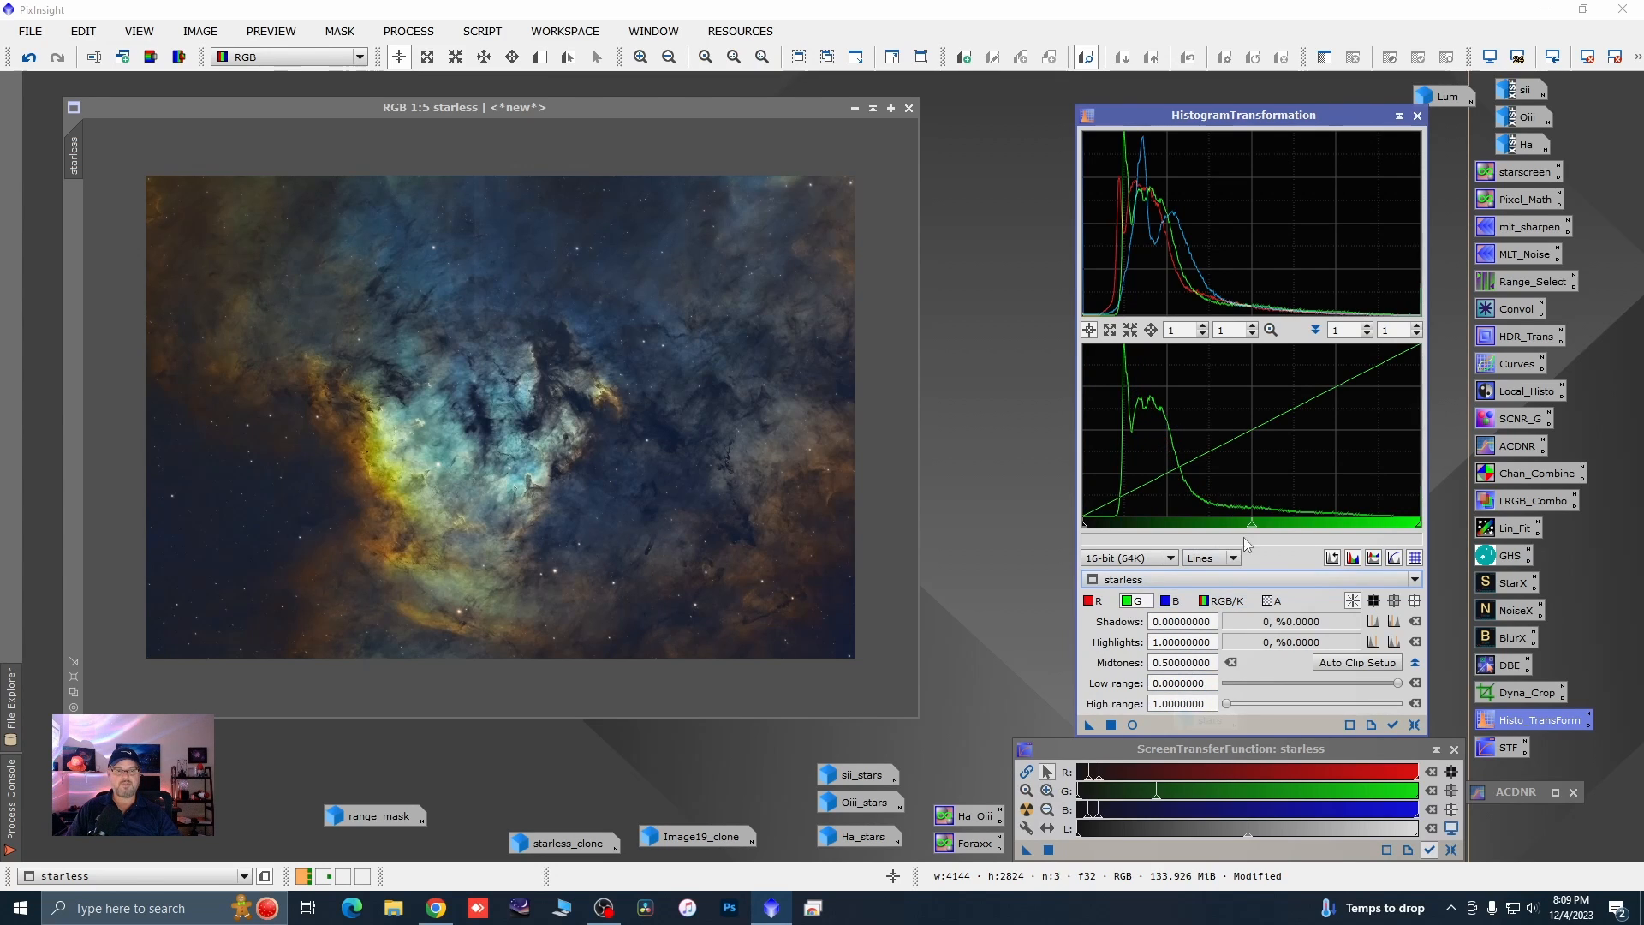
{"action": "left_click_drag", "start_coordinate": [1250, 533], "coordinate": [1248, 533]}
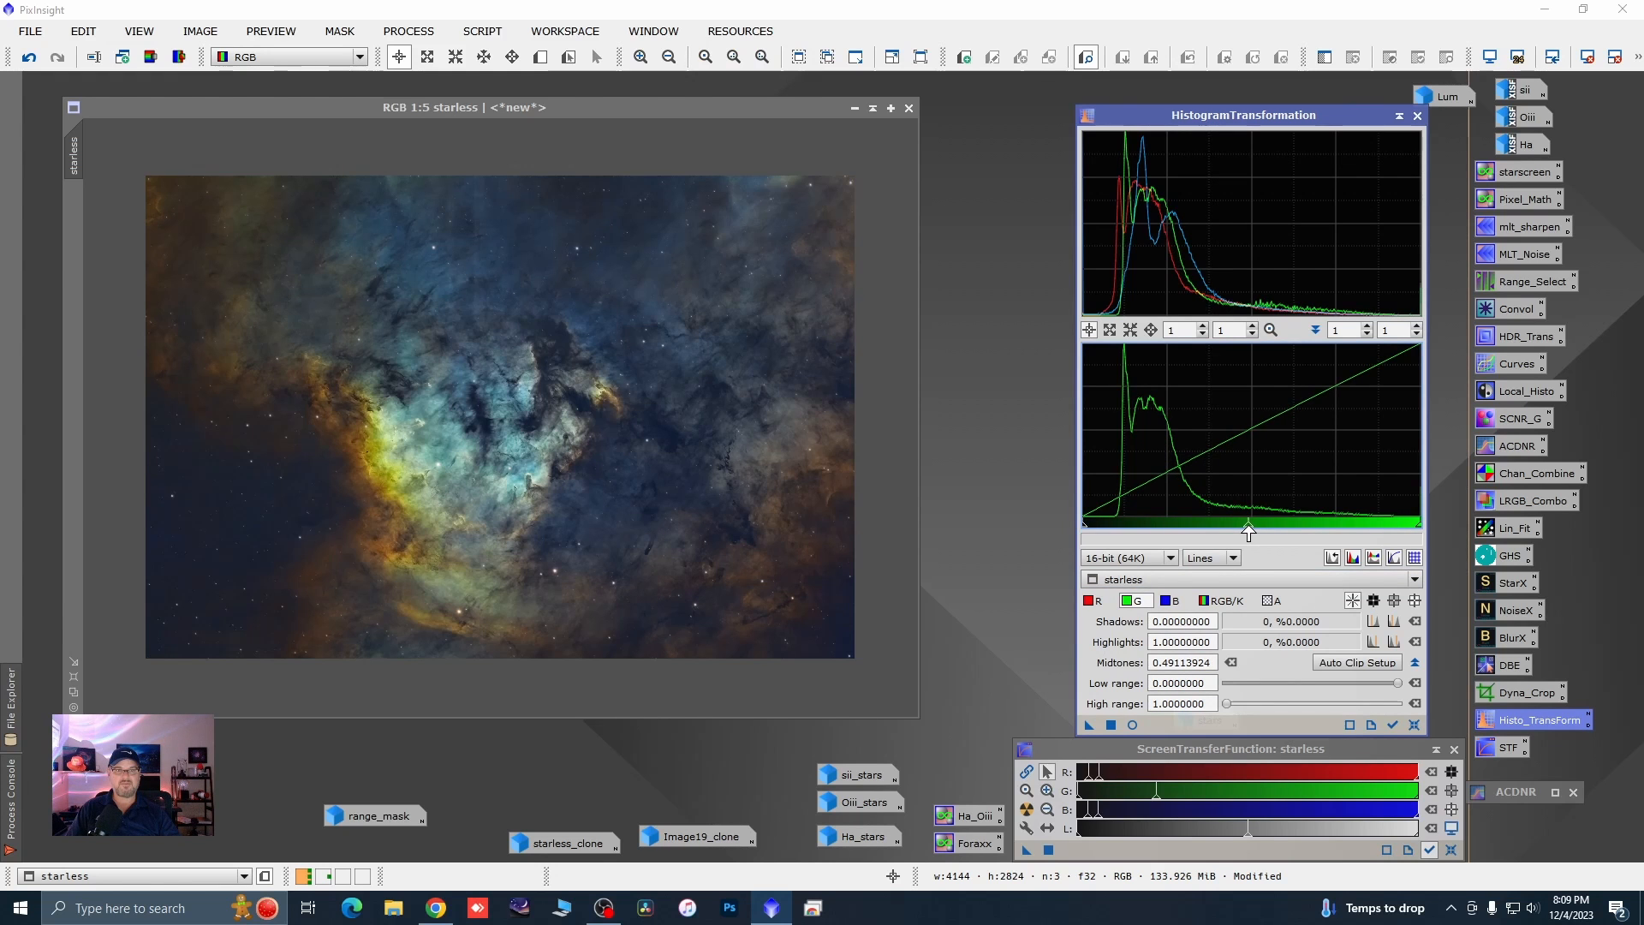
{"action": "left_click", "coordinate": [1129, 729]}
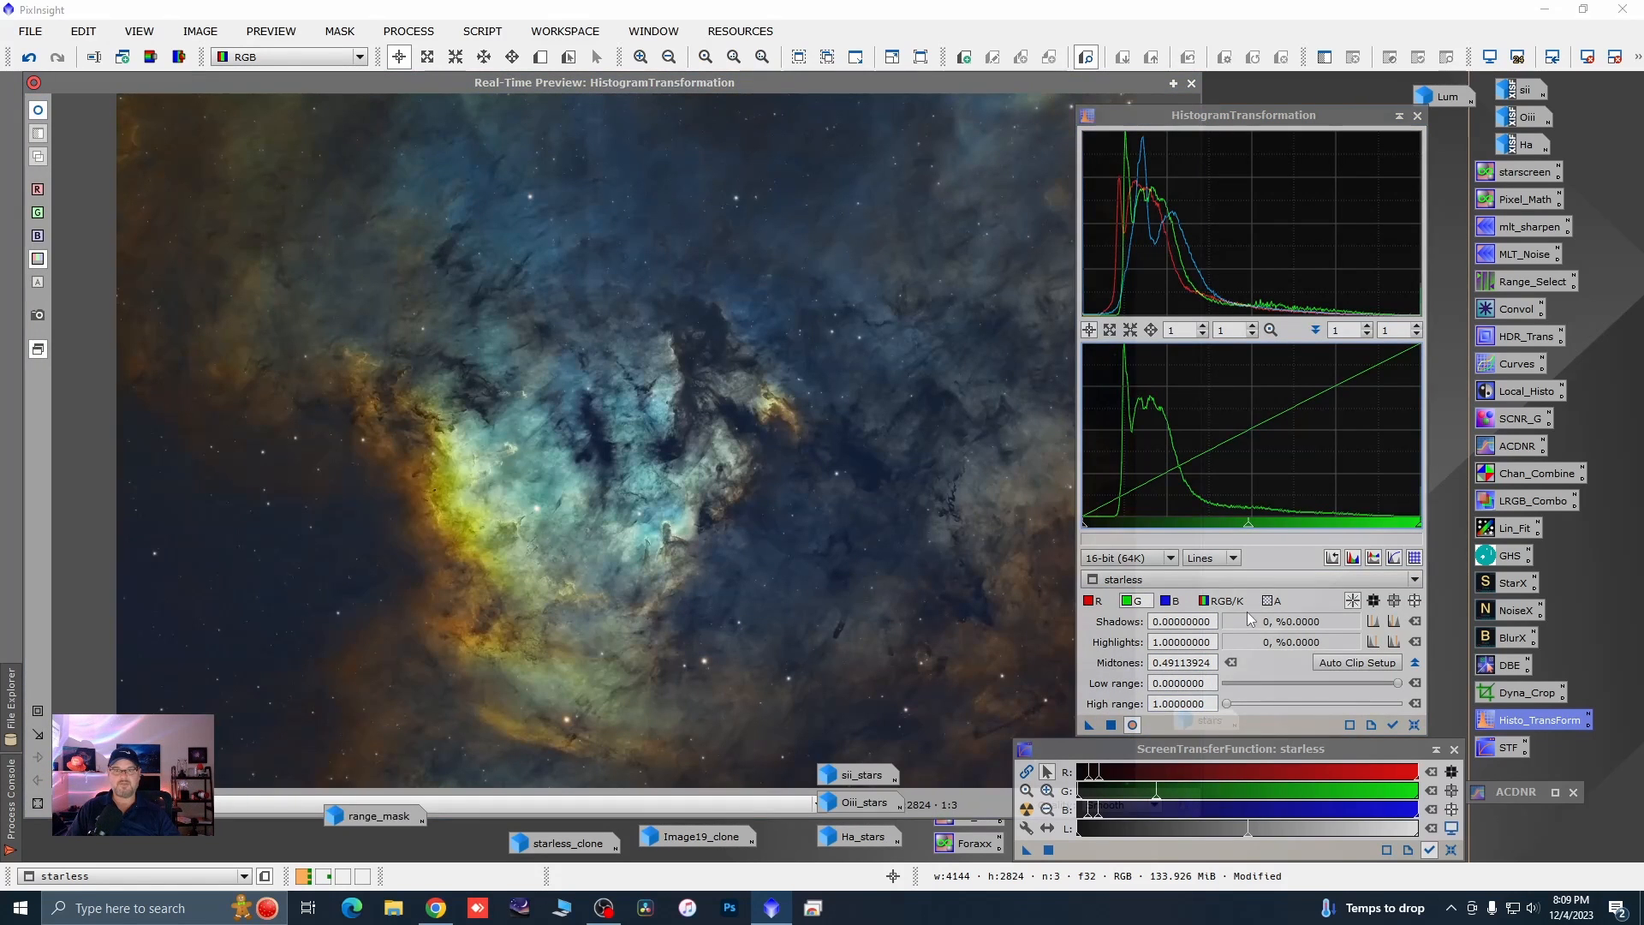
{"action": "left_click_drag", "start_coordinate": [1248, 524], "coordinate": [1240, 533]}
- Lower the red midtones to about 0.466, apply the histogram transformation to the starless image, and close the reset process and its preview
{"action": "left_click", "coordinate": [1093, 600]}
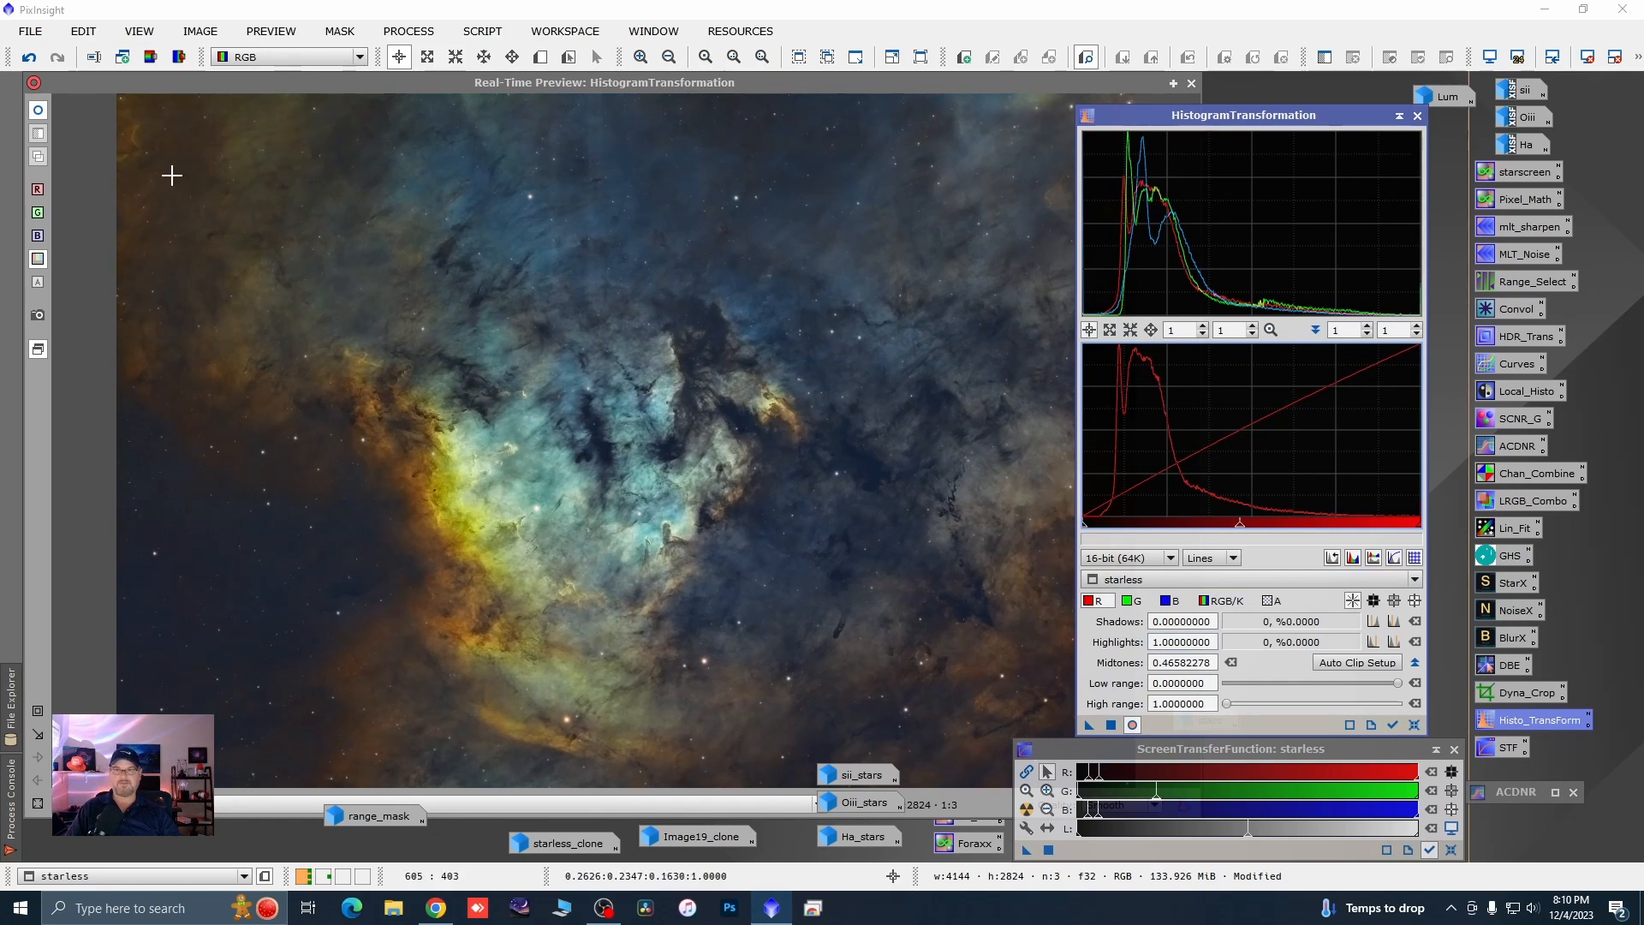
{"action": "left_click", "coordinate": [38, 112]}
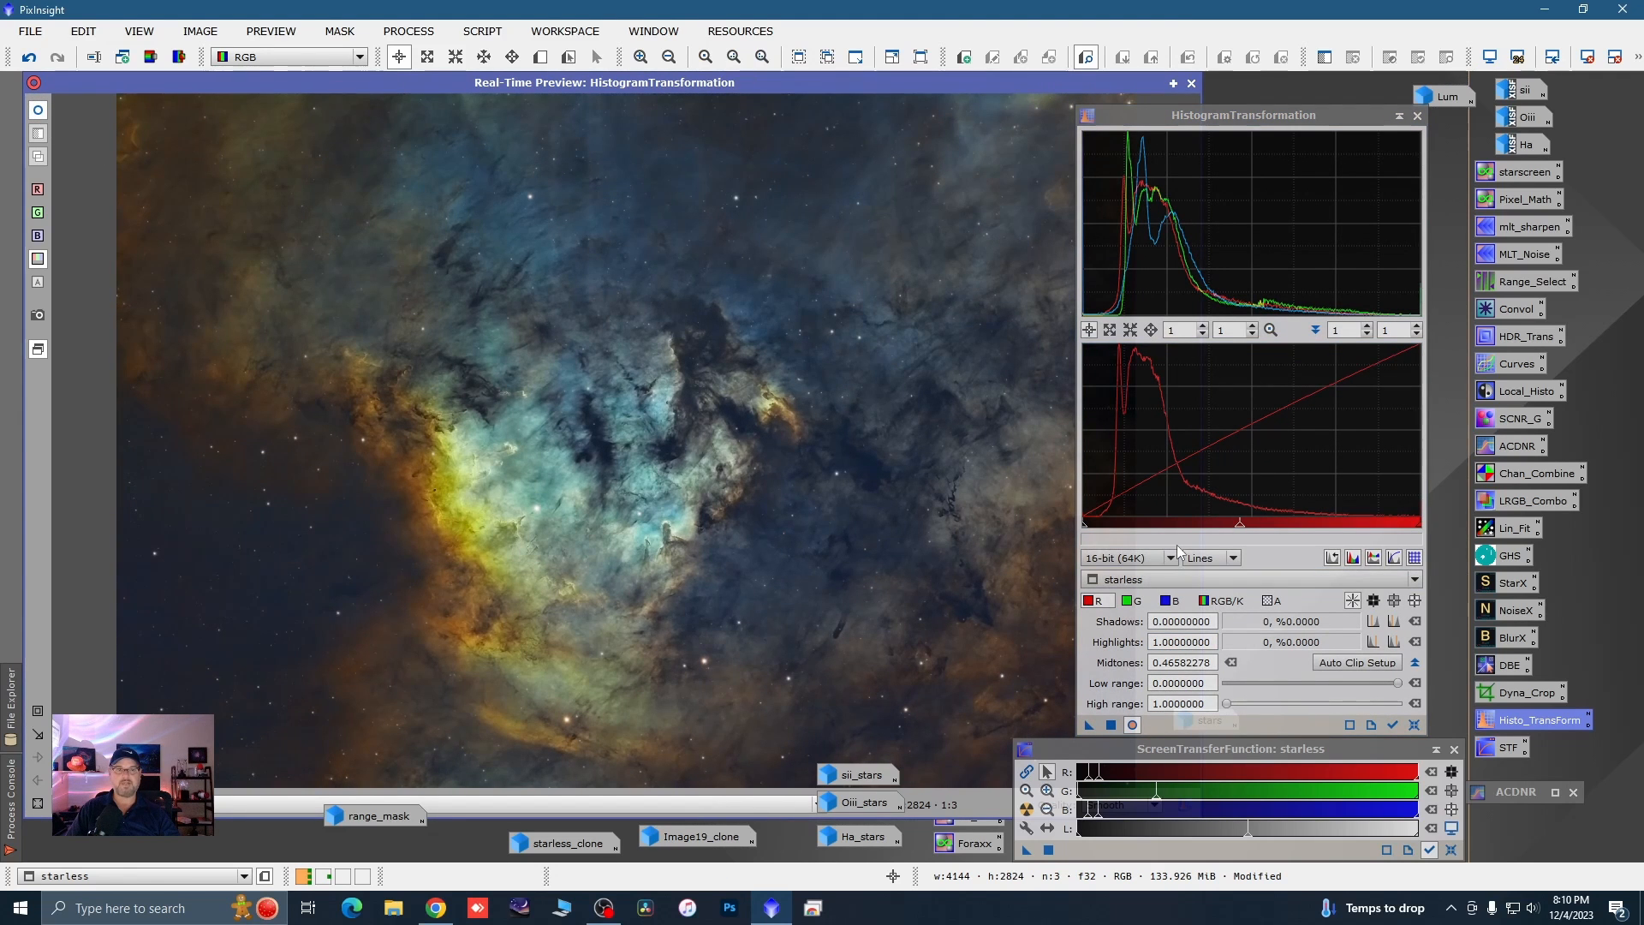
{"action": "left_click_drag", "start_coordinate": [1240, 523], "coordinate": [1237, 525]}
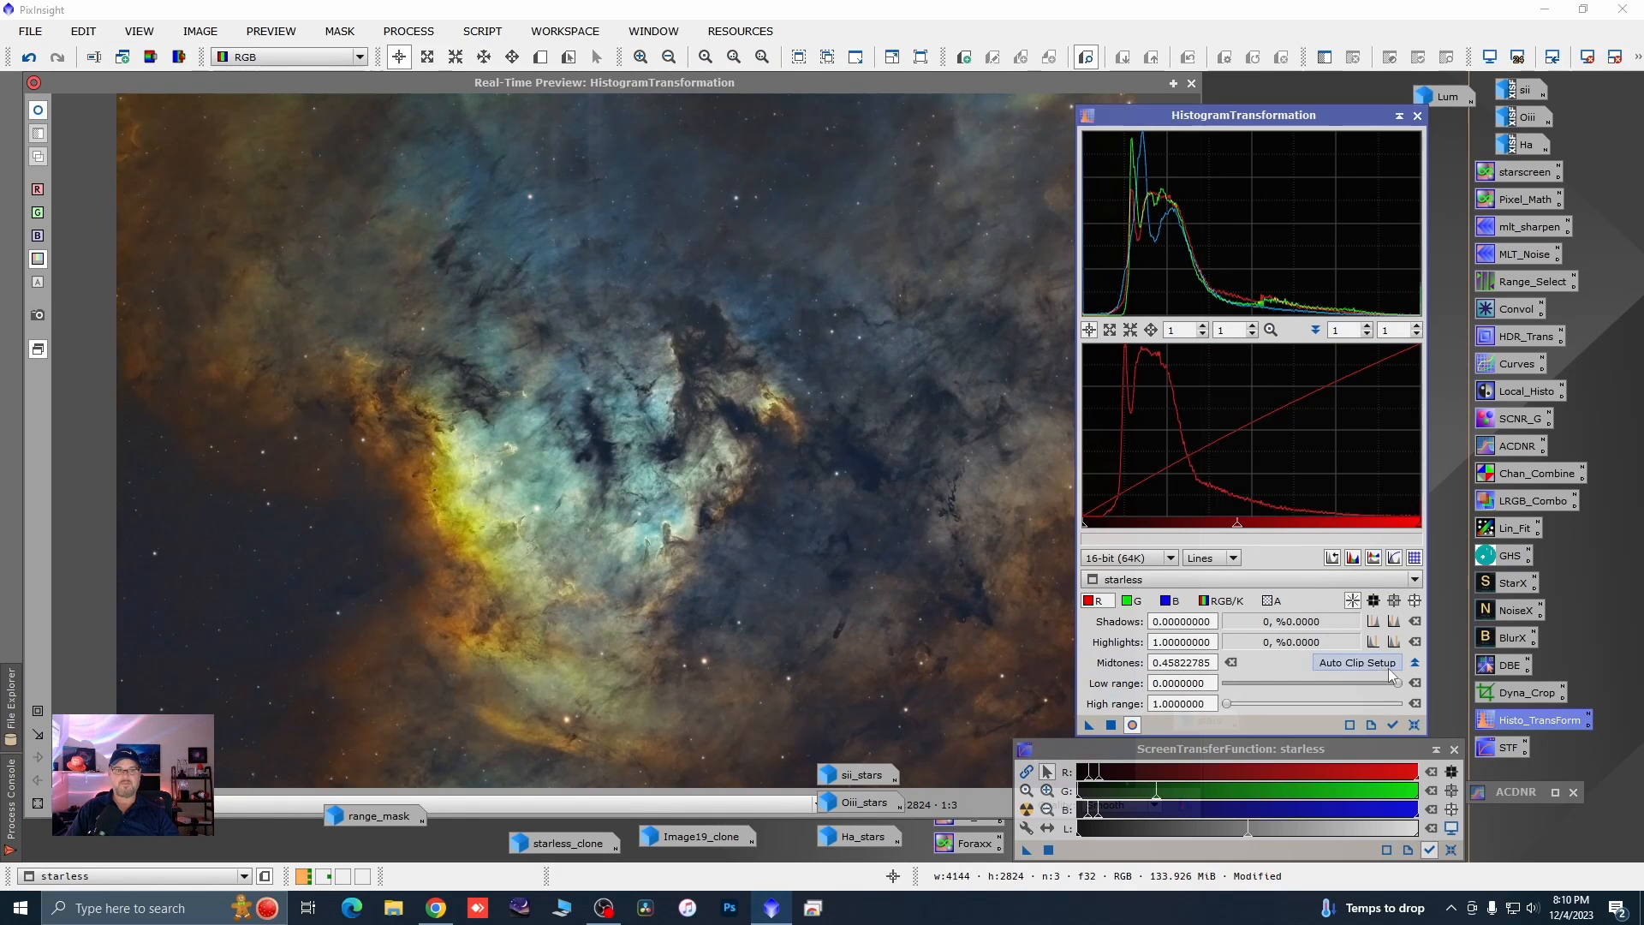
{"action": "left_click", "coordinate": [1414, 725]}
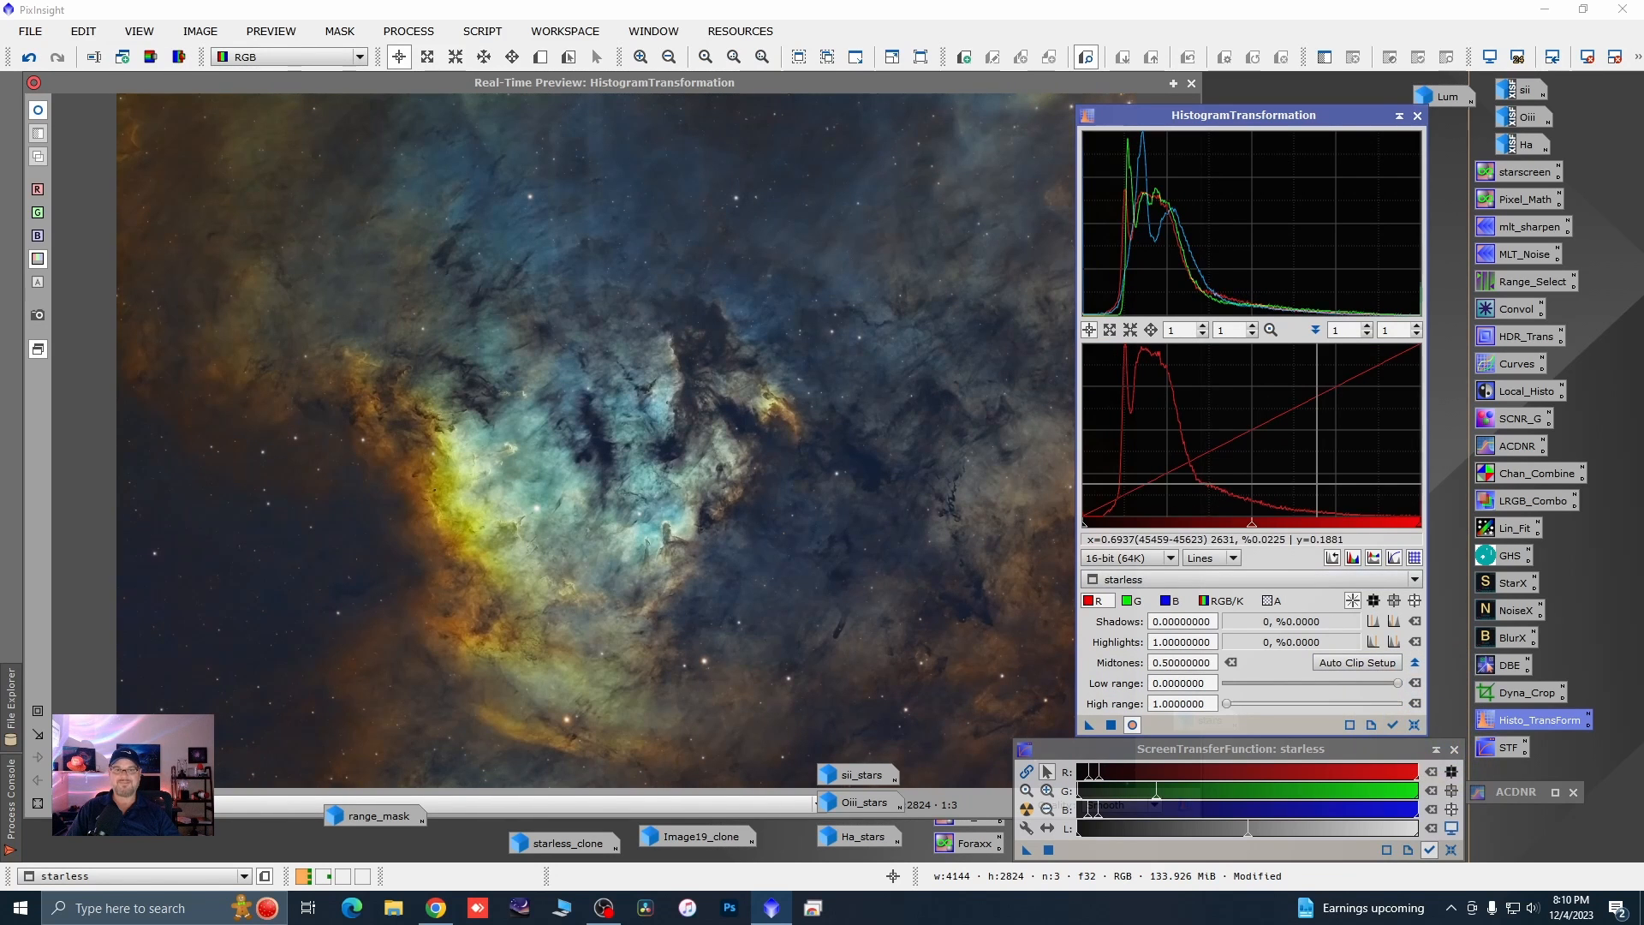
{"action": "left_click", "coordinate": [1418, 116]}
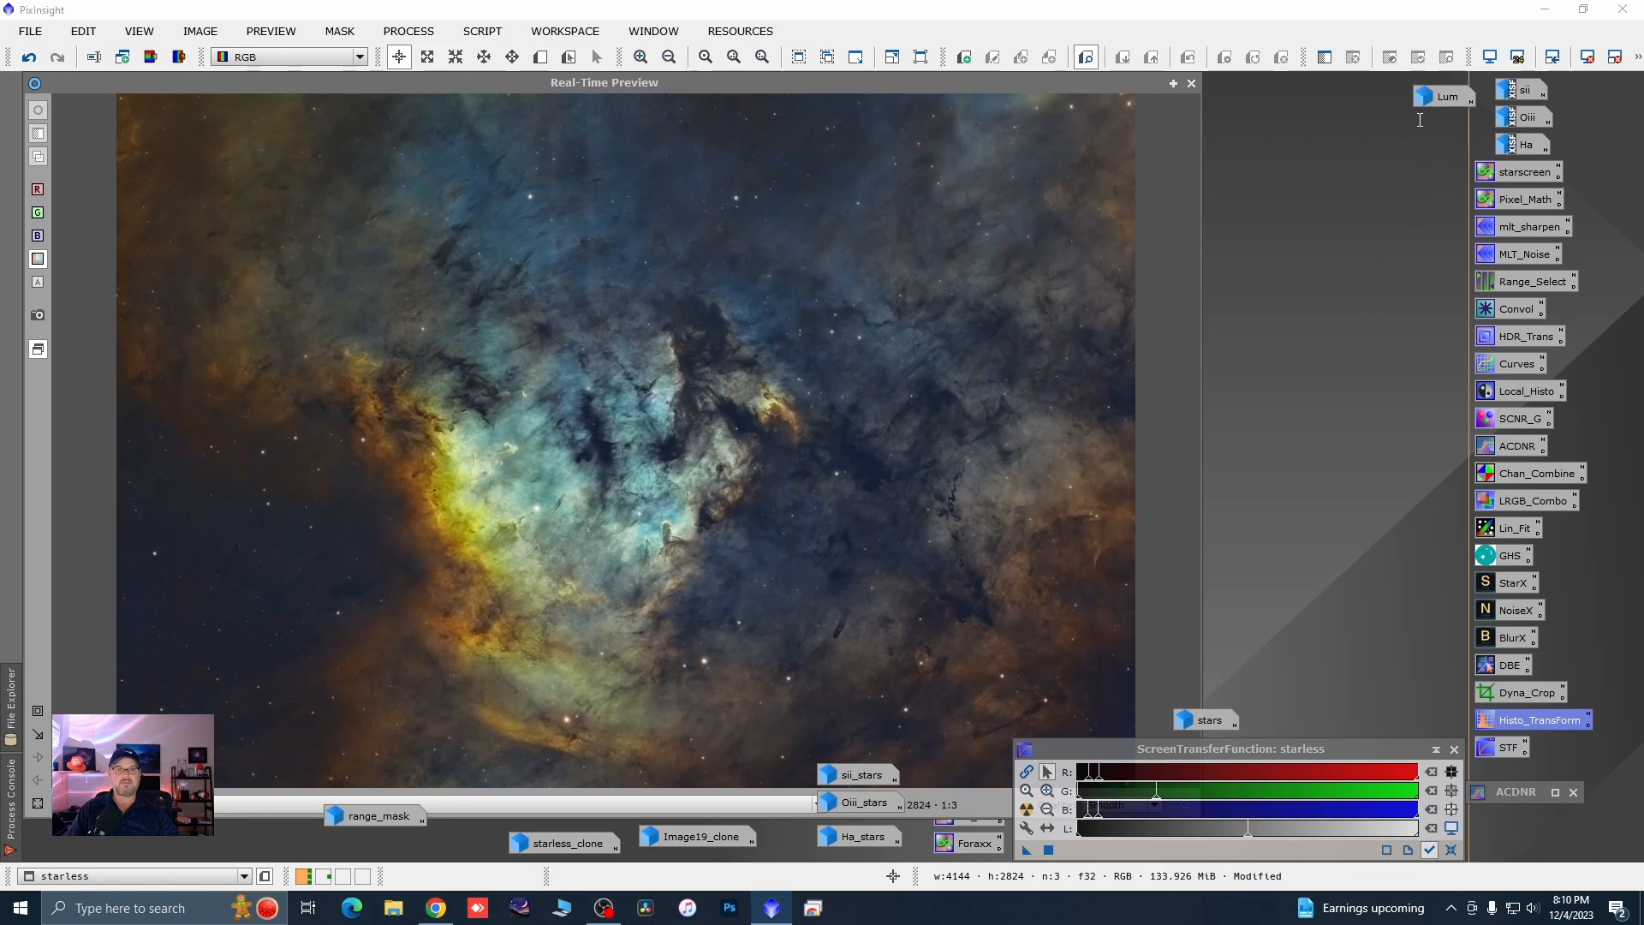
{"action": "left_click", "coordinate": [1193, 84]}
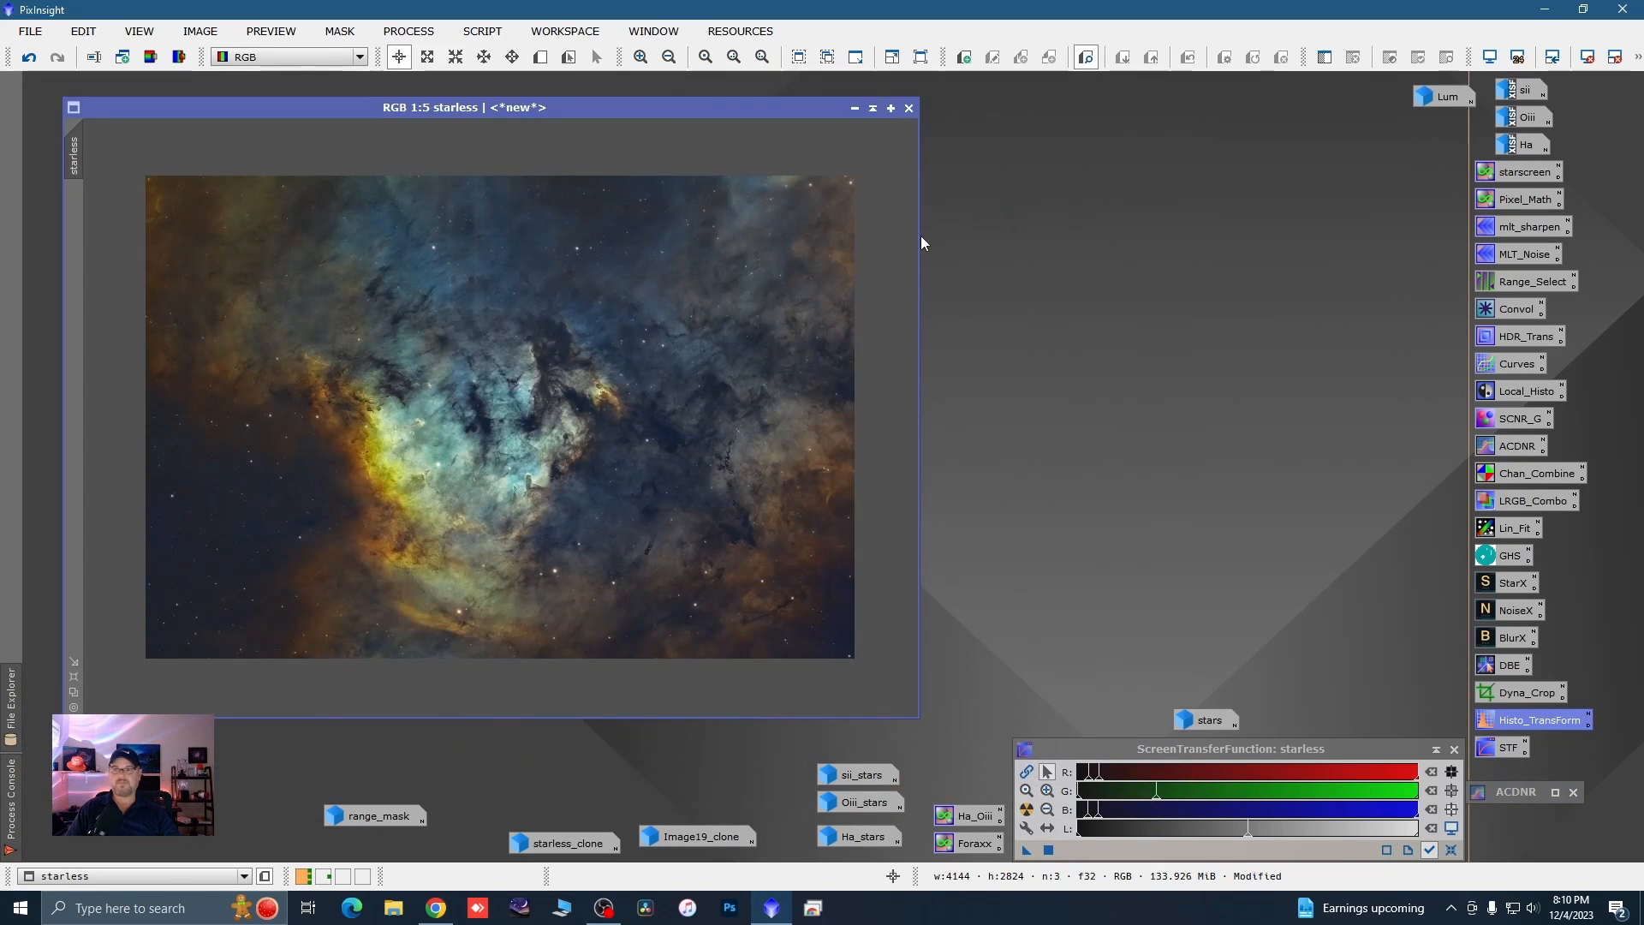
- Enlarge the starless image window and examine the colour balance across the dark clouds, the orange edge and the whole nebula
{"action": "left_click_drag", "start_coordinate": [322, 107], "coordinate": [315, 102]}
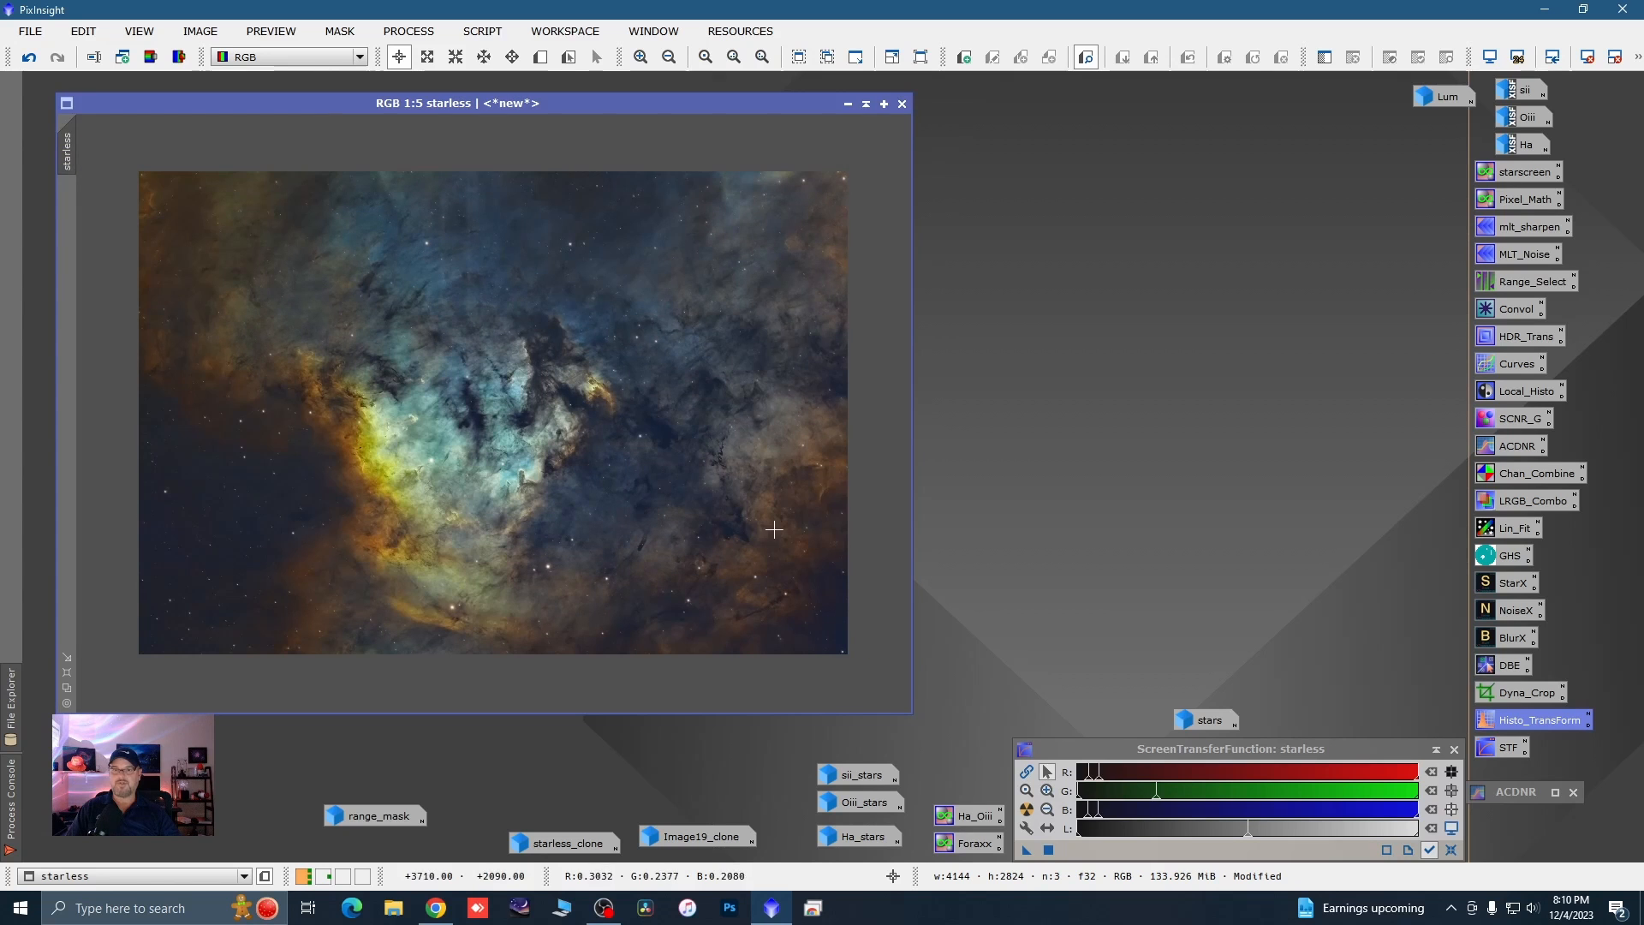
{"action": "left_click_drag", "start_coordinate": [910, 713], "coordinate": [979, 777]}
{"action": "scroll", "coordinate": [681, 487], "scroll_direction": "up", "scroll_amount": 3}
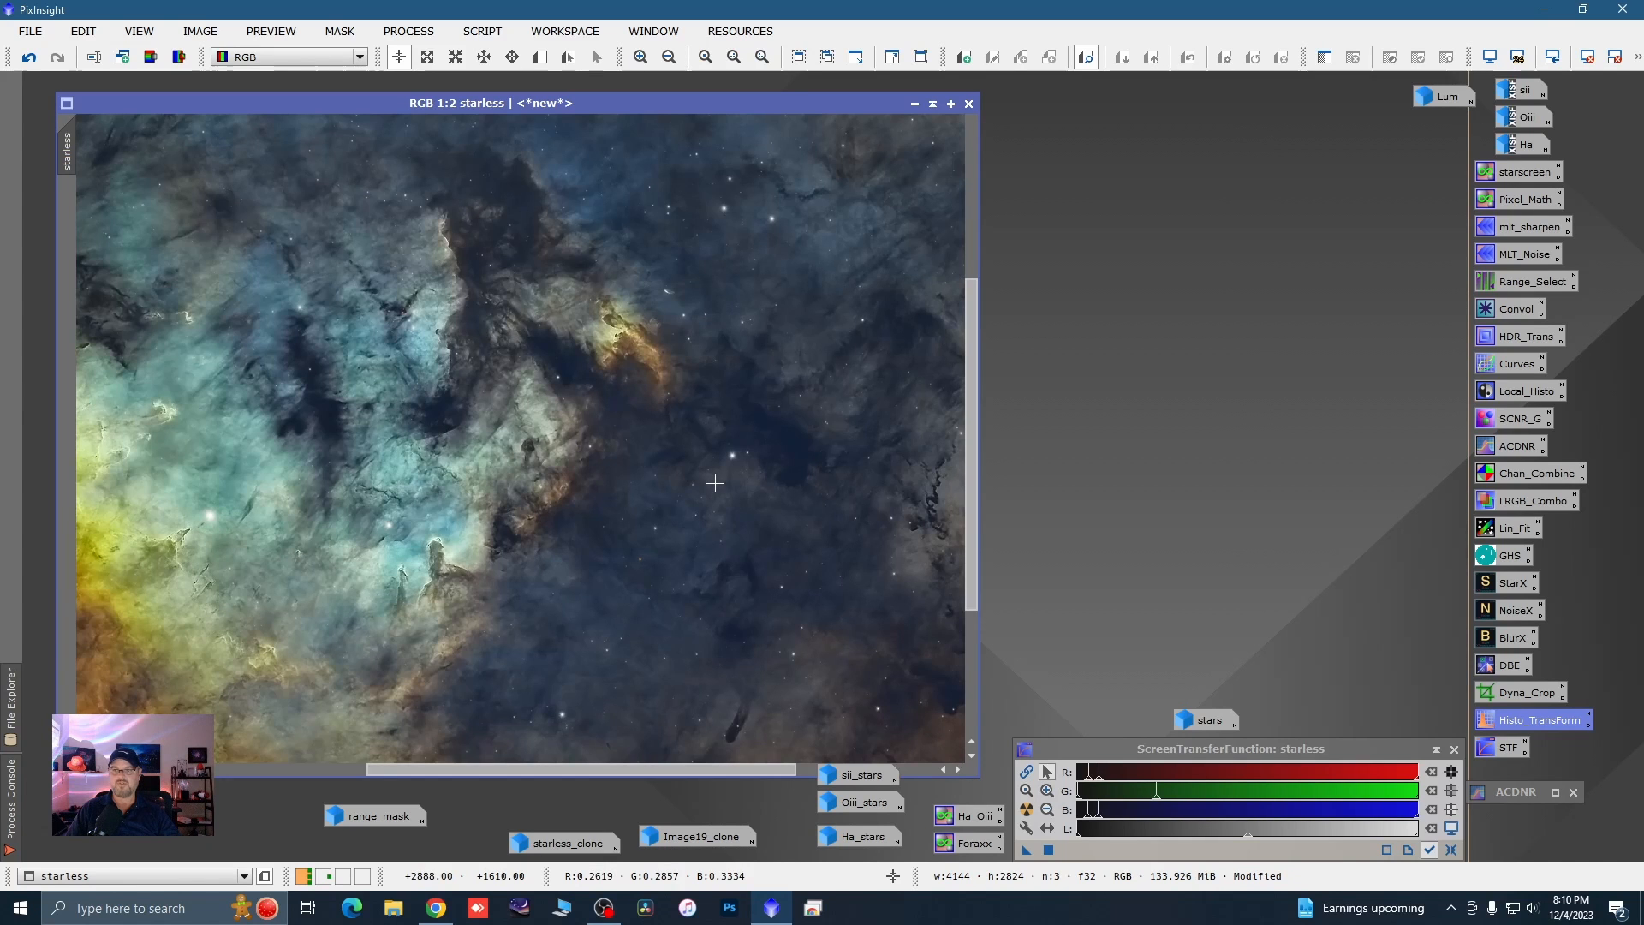
{"action": "scroll", "coordinate": [715, 484], "scroll_direction": "down", "scroll_amount": 1}
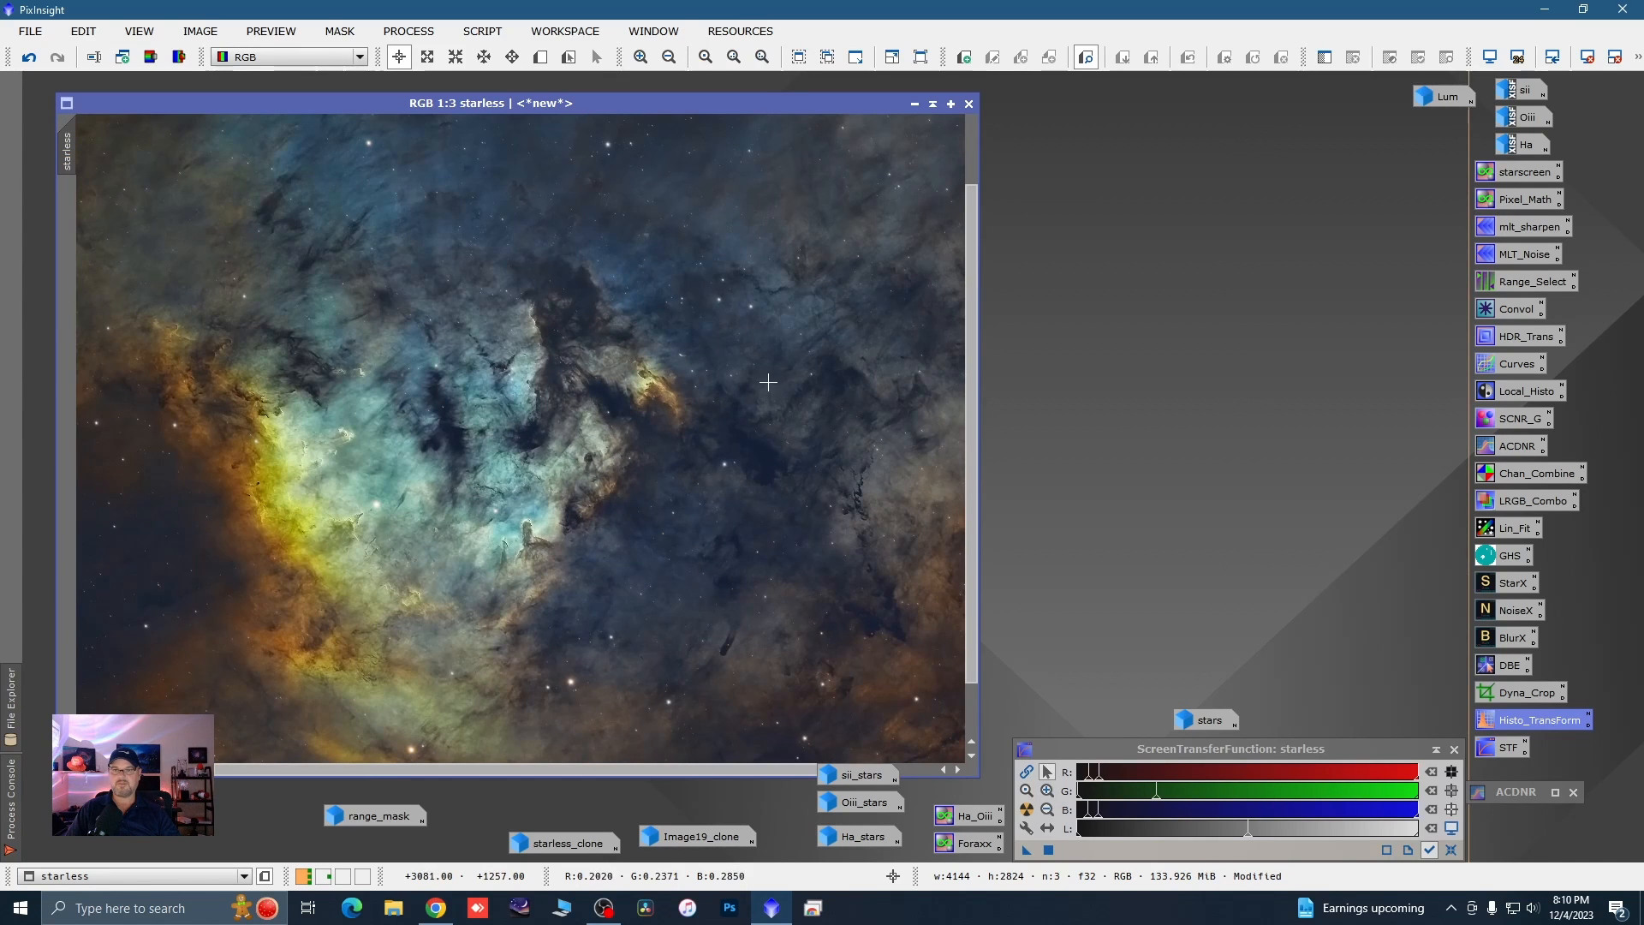
{"action": "scroll", "coordinate": [779, 397], "scroll_direction": "down", "scroll_amount": 1}
{"action": "scroll", "coordinate": [319, 394], "scroll_direction": "up", "scroll_amount": 2}
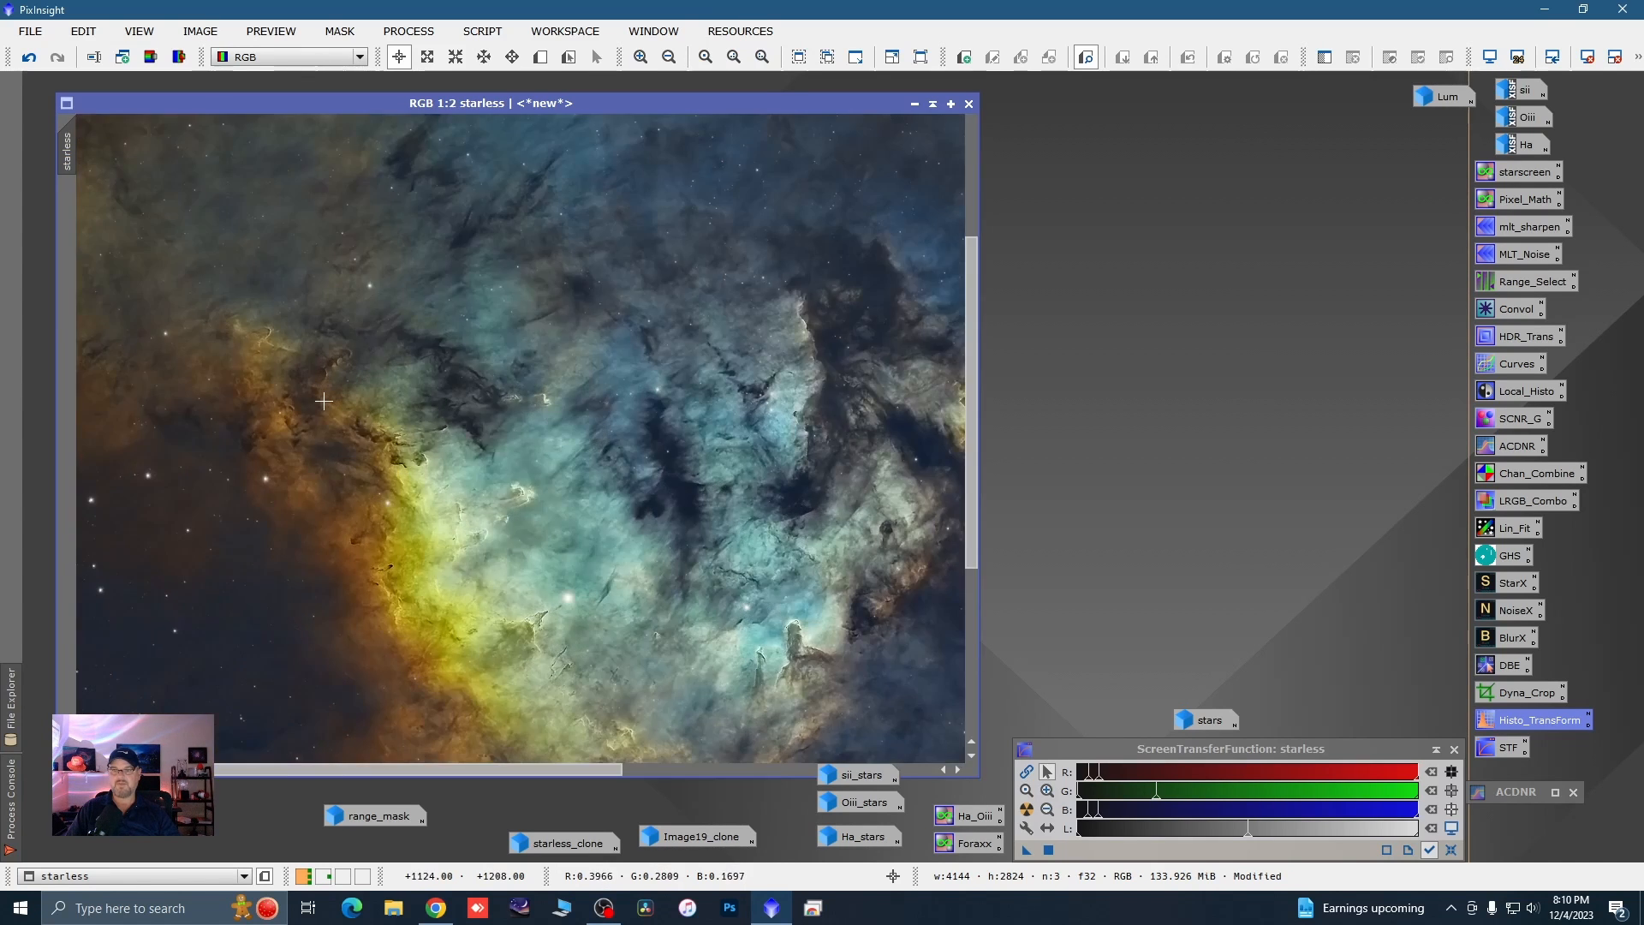
{"action": "scroll", "coordinate": [330, 405], "scroll_direction": "down", "scroll_amount": 1}
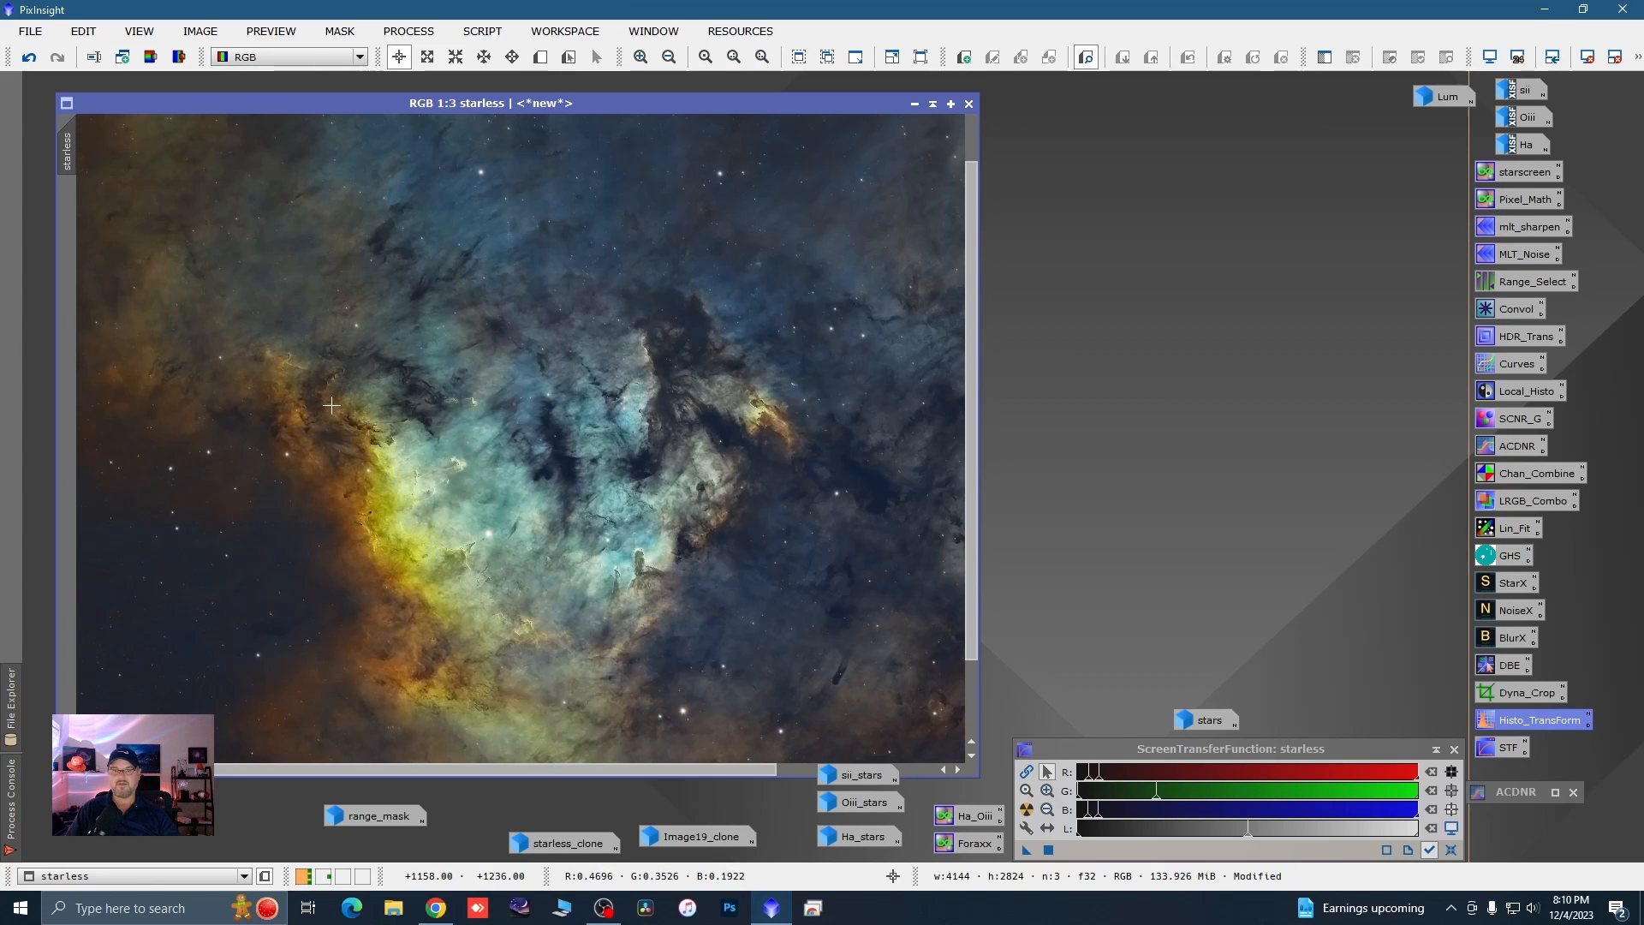
{"action": "scroll", "coordinate": [619, 429], "scroll_direction": "down", "scroll_amount": 1}
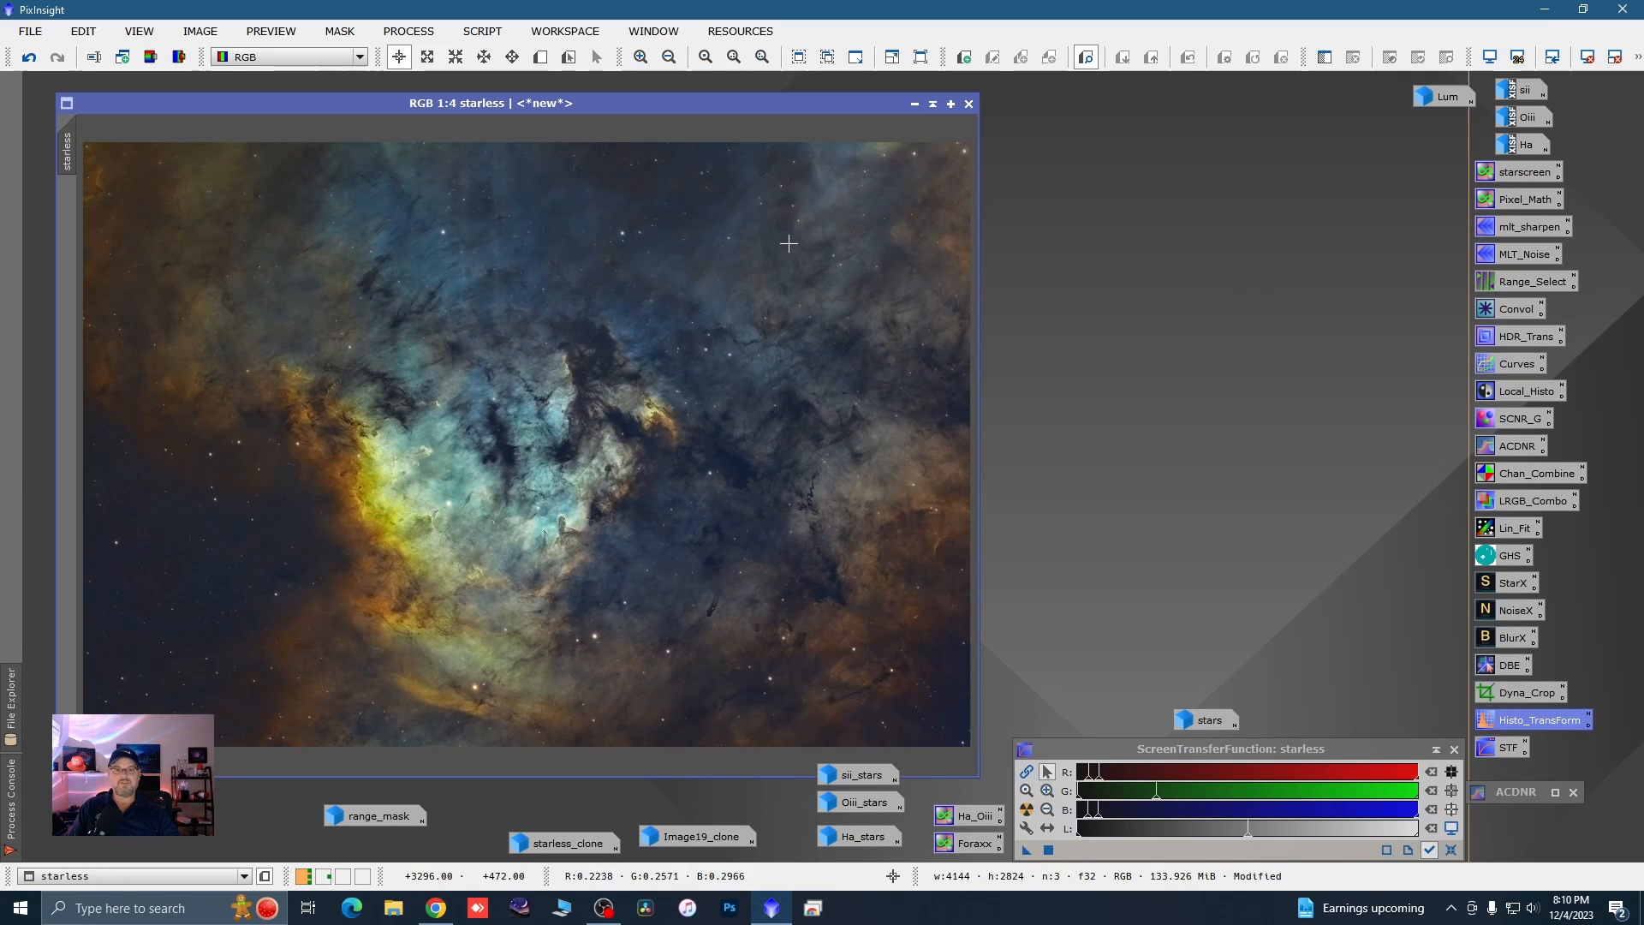
{"action": "scroll", "coordinate": [799, 263], "scroll_direction": "down", "scroll_amount": 1}
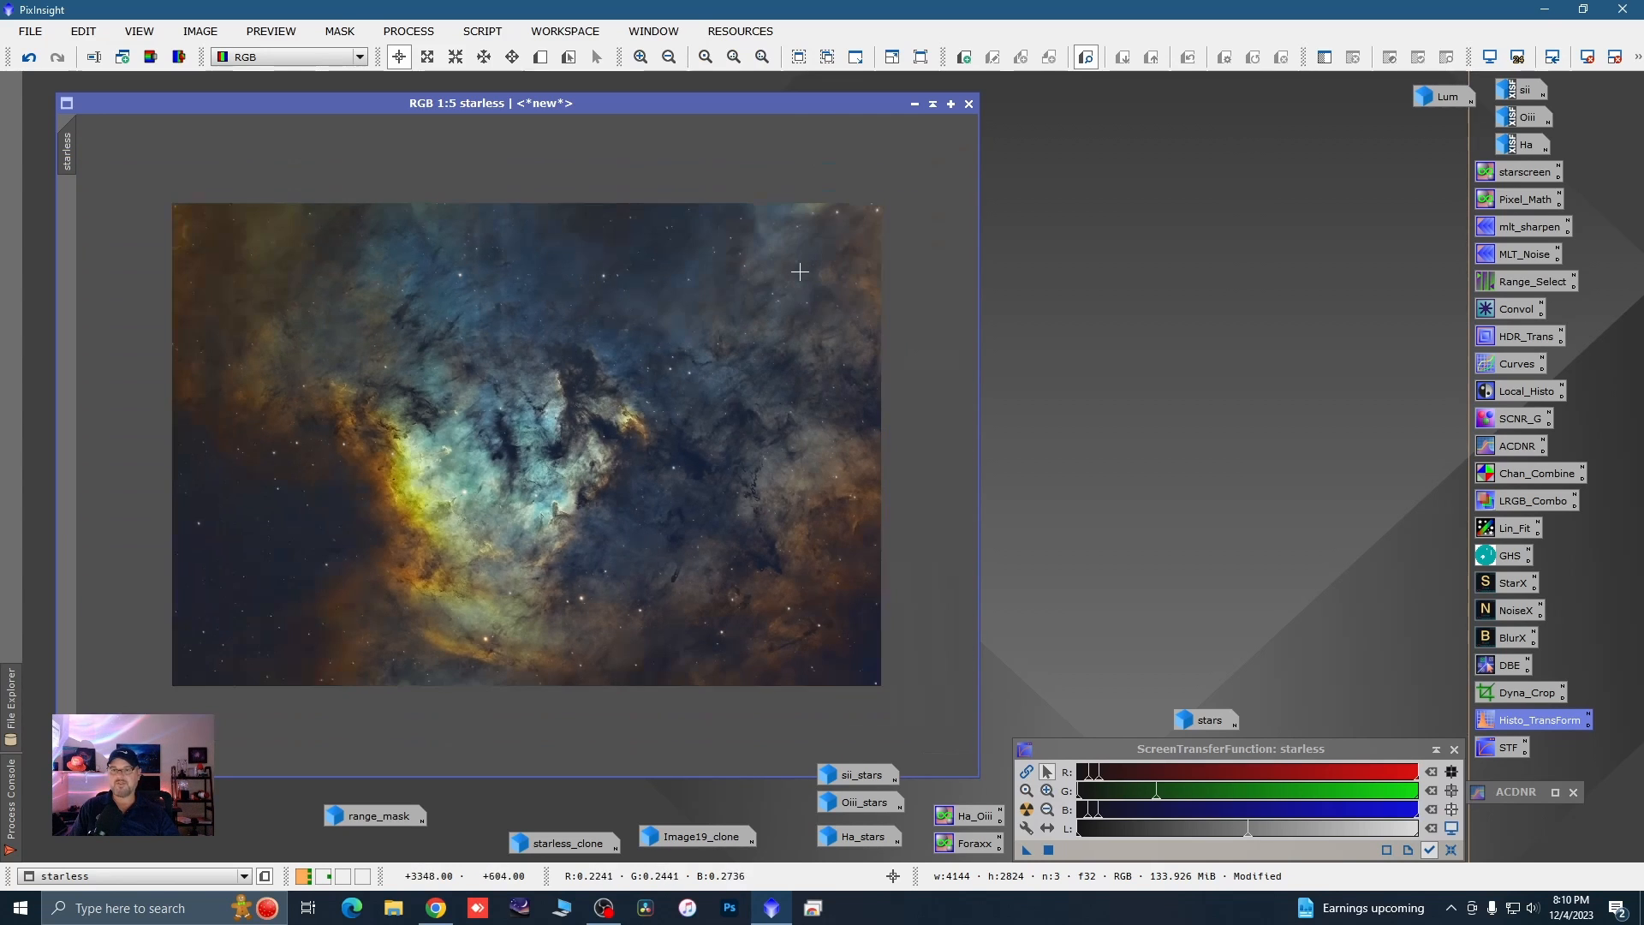
{"action": "scroll", "coordinate": [222, 531], "scroll_direction": "up", "scroll_amount": 1}
{"action": "scroll", "coordinate": [221, 530], "scroll_direction": "up", "scroll_amount": 1}
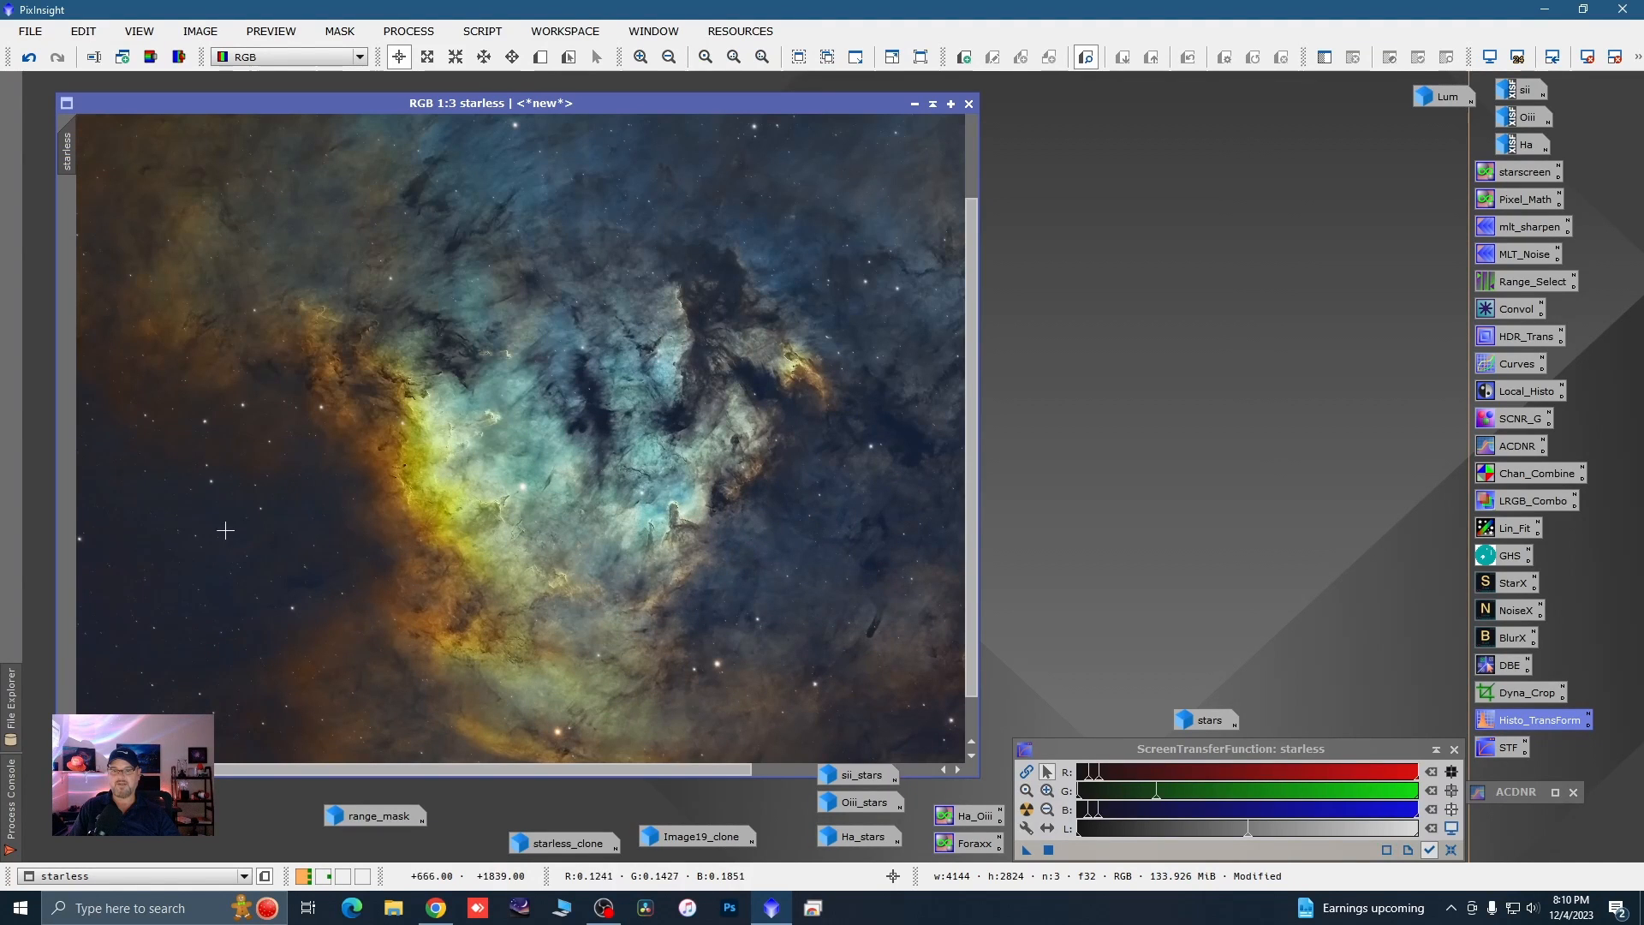
{"action": "scroll", "coordinate": [430, 523], "scroll_direction": "down", "scroll_amount": 1}
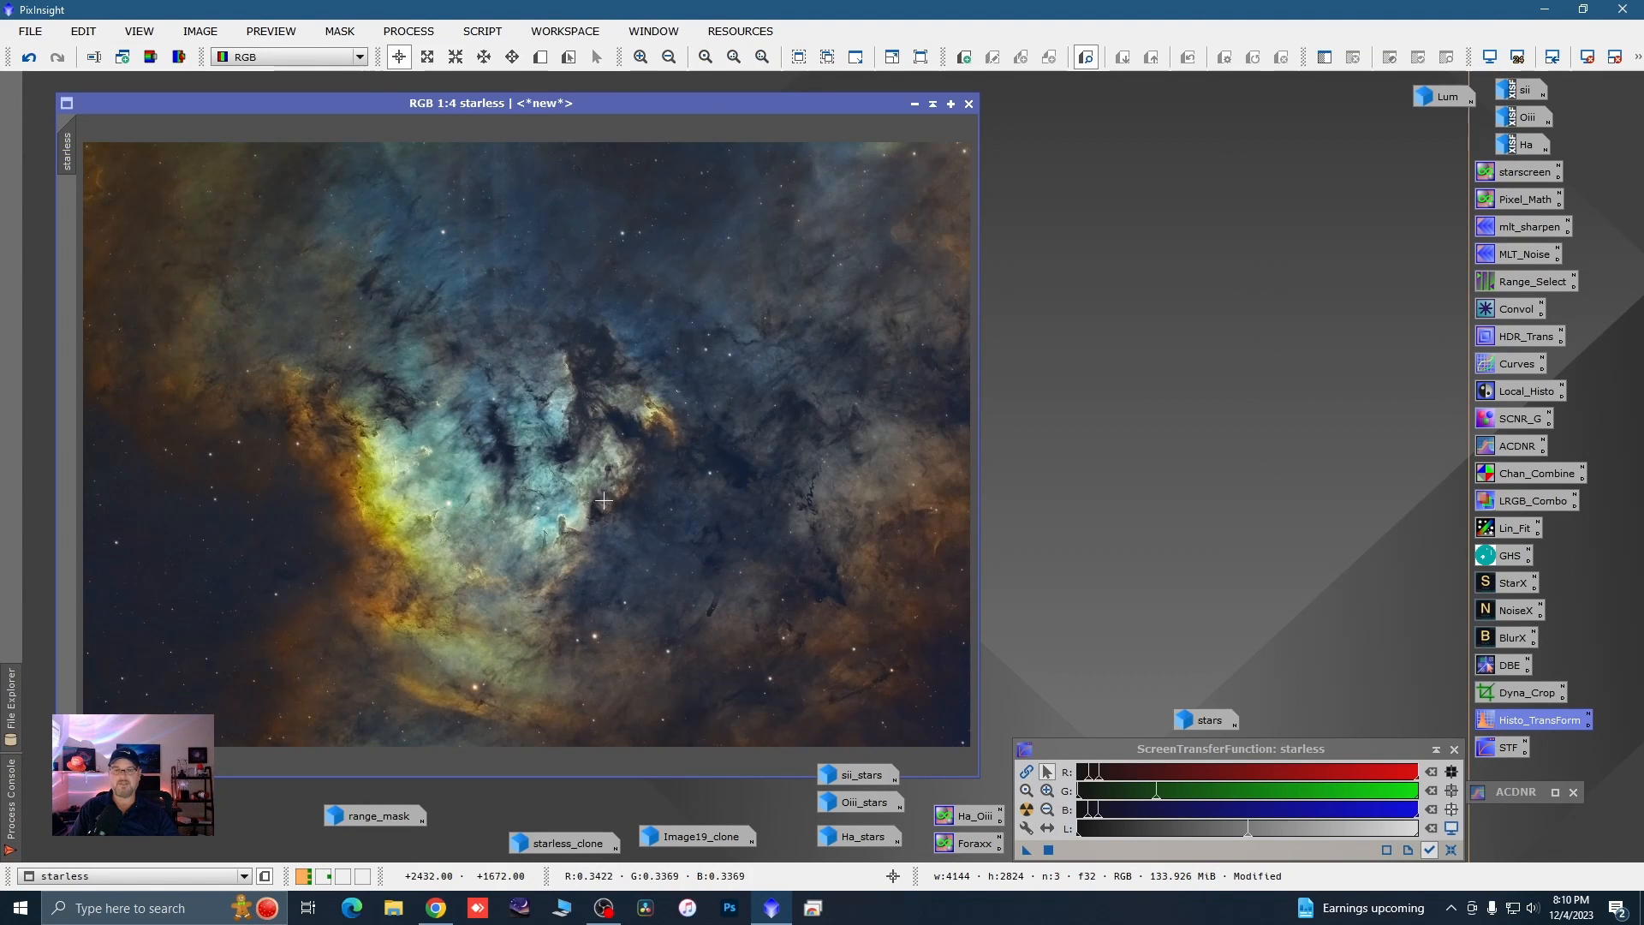
{"action": "scroll", "coordinate": [691, 464], "scroll_direction": "down", "scroll_amount": 1}
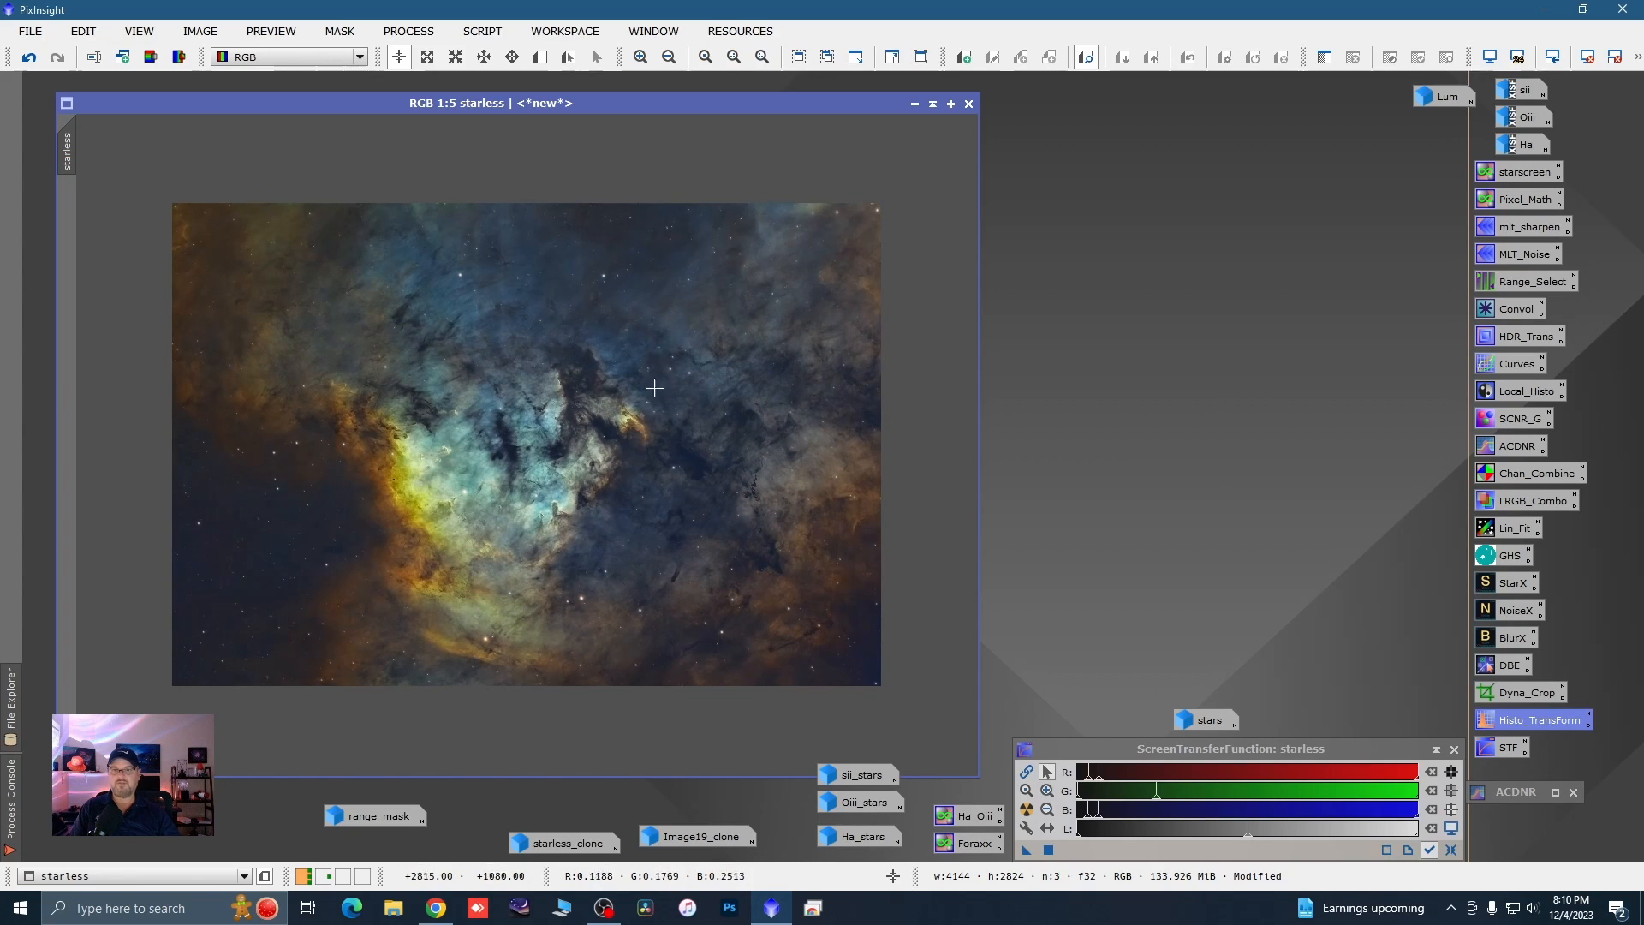
- Inspect the fine filaments in the nebula's bright core at full resolution and compare them with the overall image
{"action": "scroll", "coordinate": [464, 268], "scroll_direction": "up", "scroll_amount": 2}
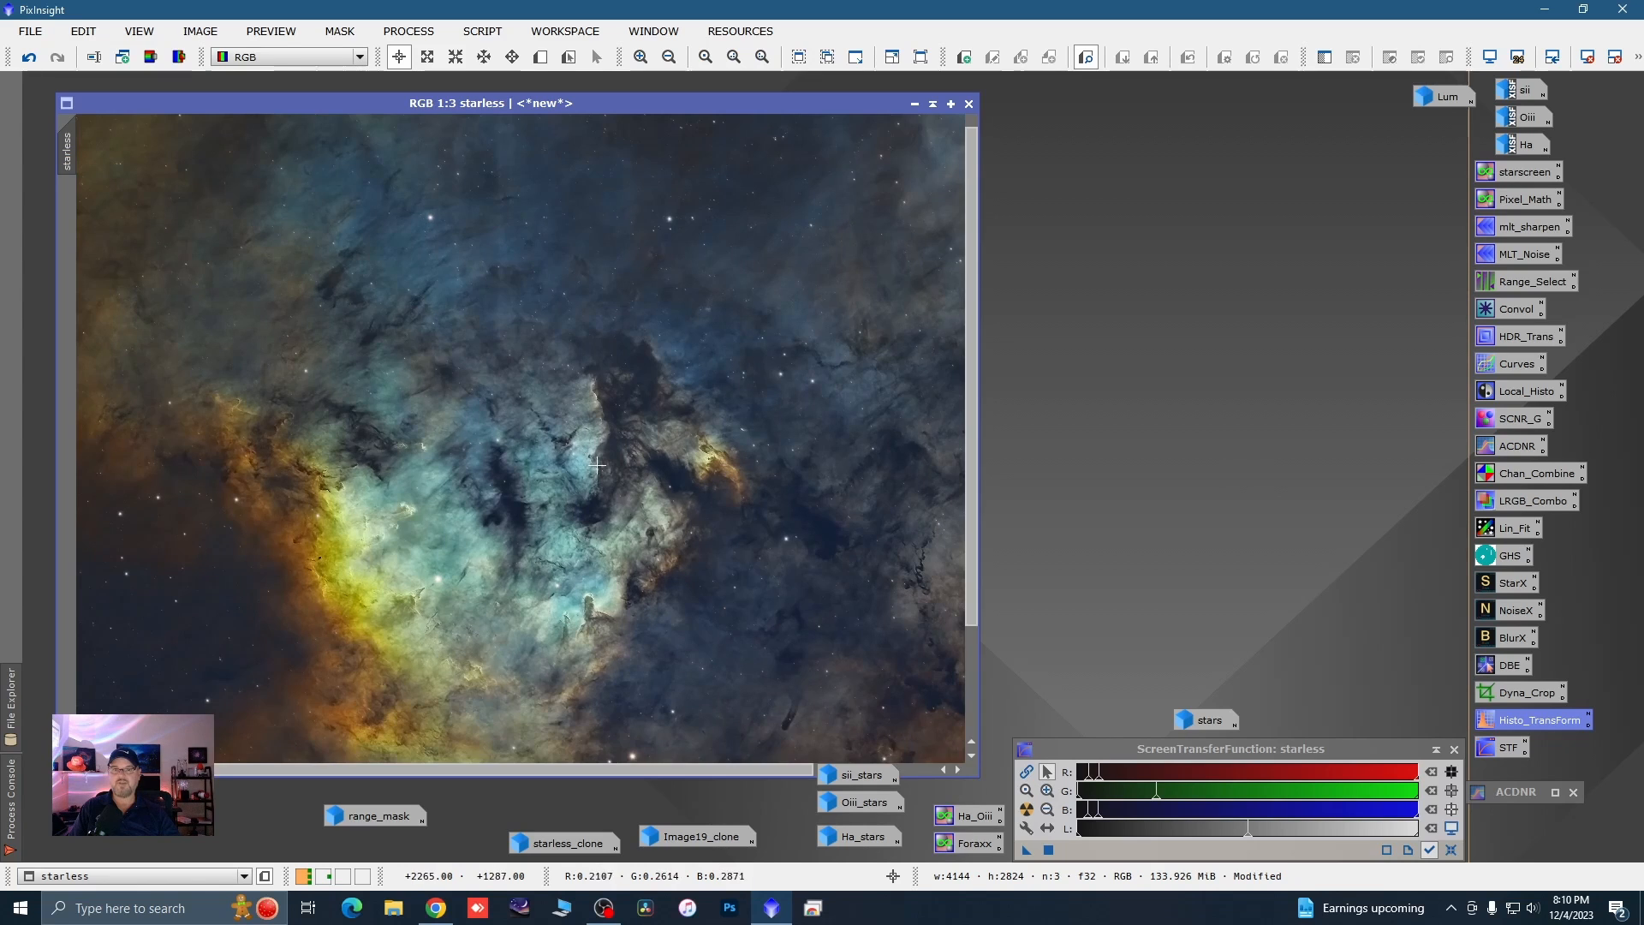
{"action": "scroll", "coordinate": [597, 471], "scroll_direction": "down", "scroll_amount": 1}
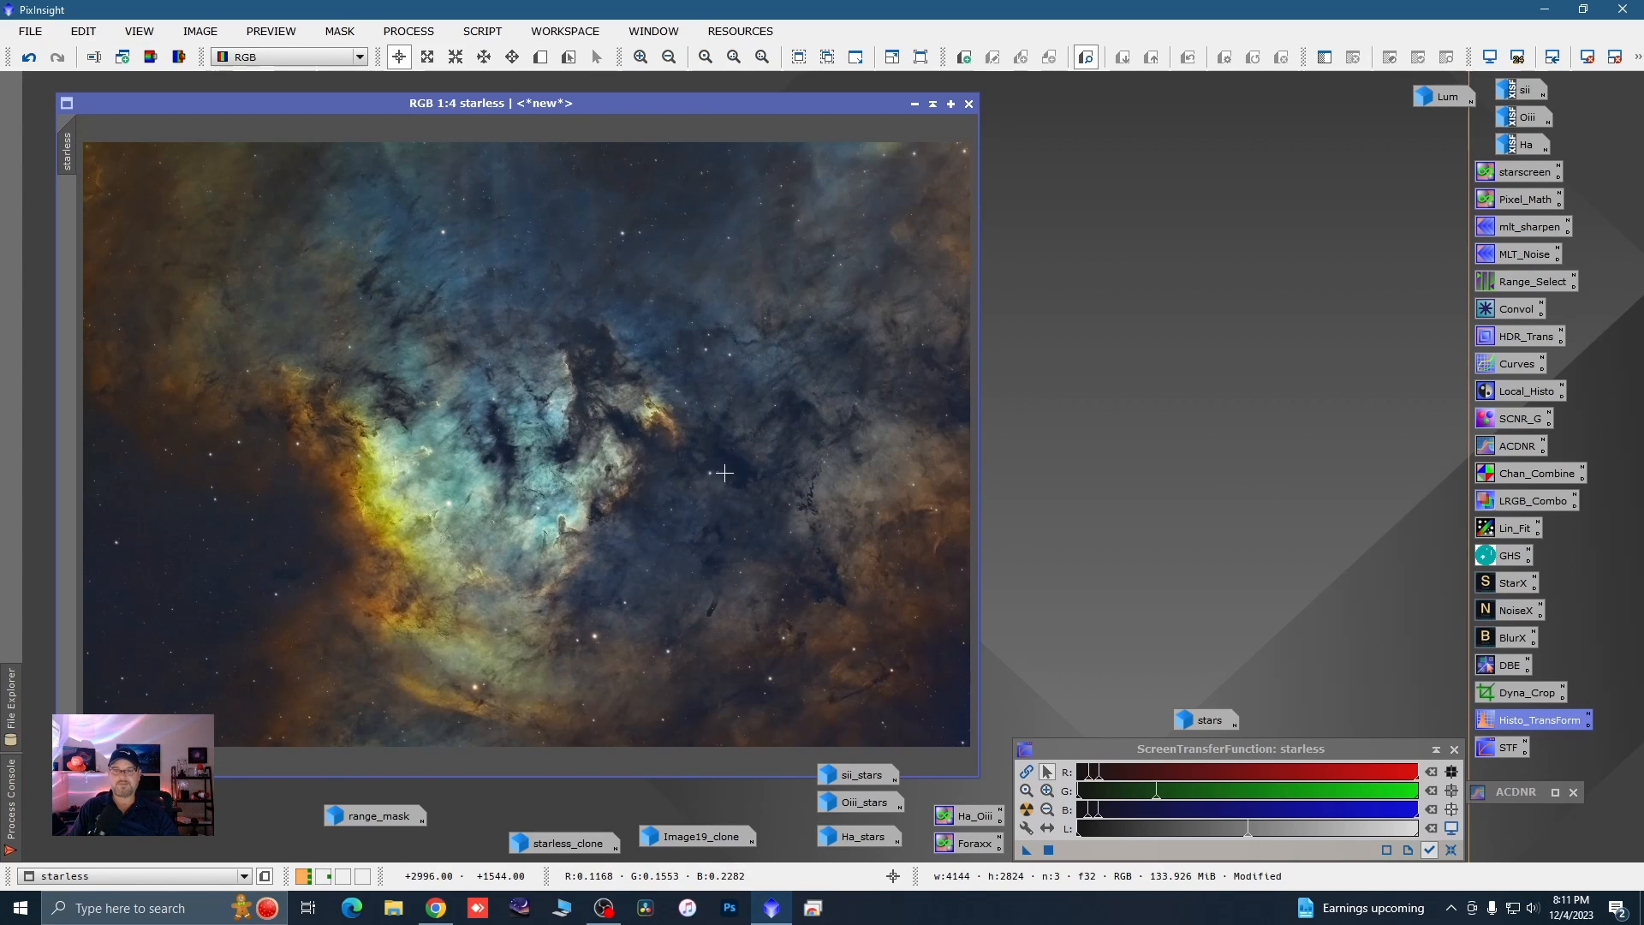
{"action": "scroll", "coordinate": [402, 463], "scroll_direction": "up", "scroll_amount": 2}
{"action": "scroll", "coordinate": [402, 464], "scroll_direction": "up", "scroll_amount": 1}
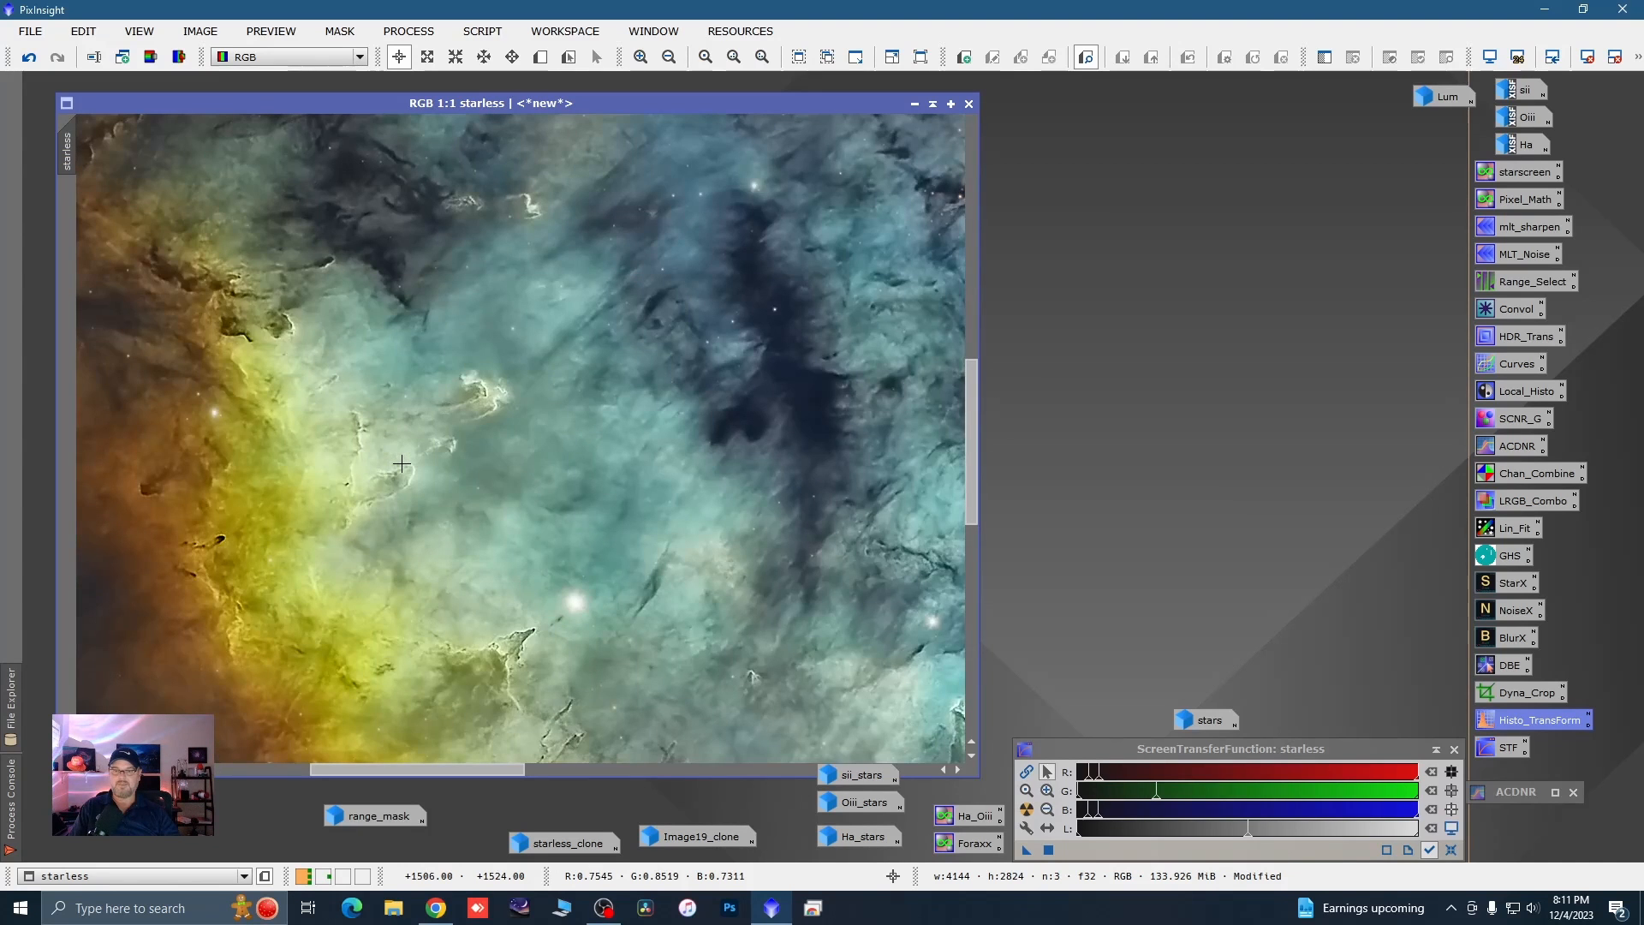
{"action": "scroll", "coordinate": [401, 463], "scroll_direction": "down", "scroll_amount": 1}
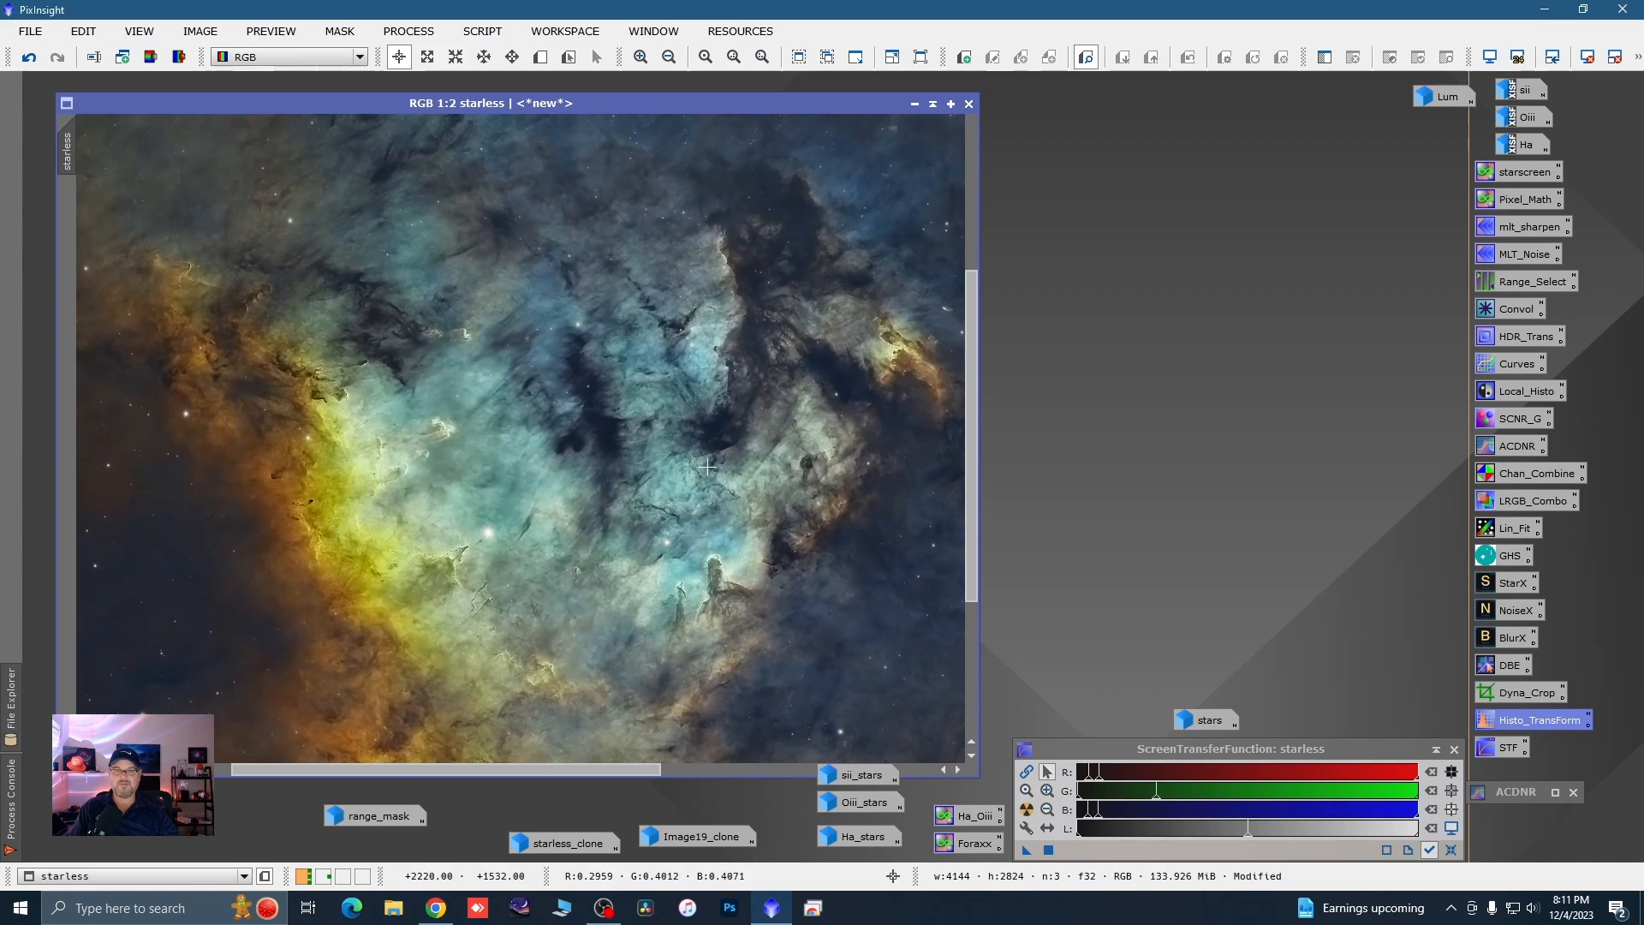
{"action": "scroll", "coordinate": [419, 297], "scroll_direction": "down", "scroll_amount": 2}
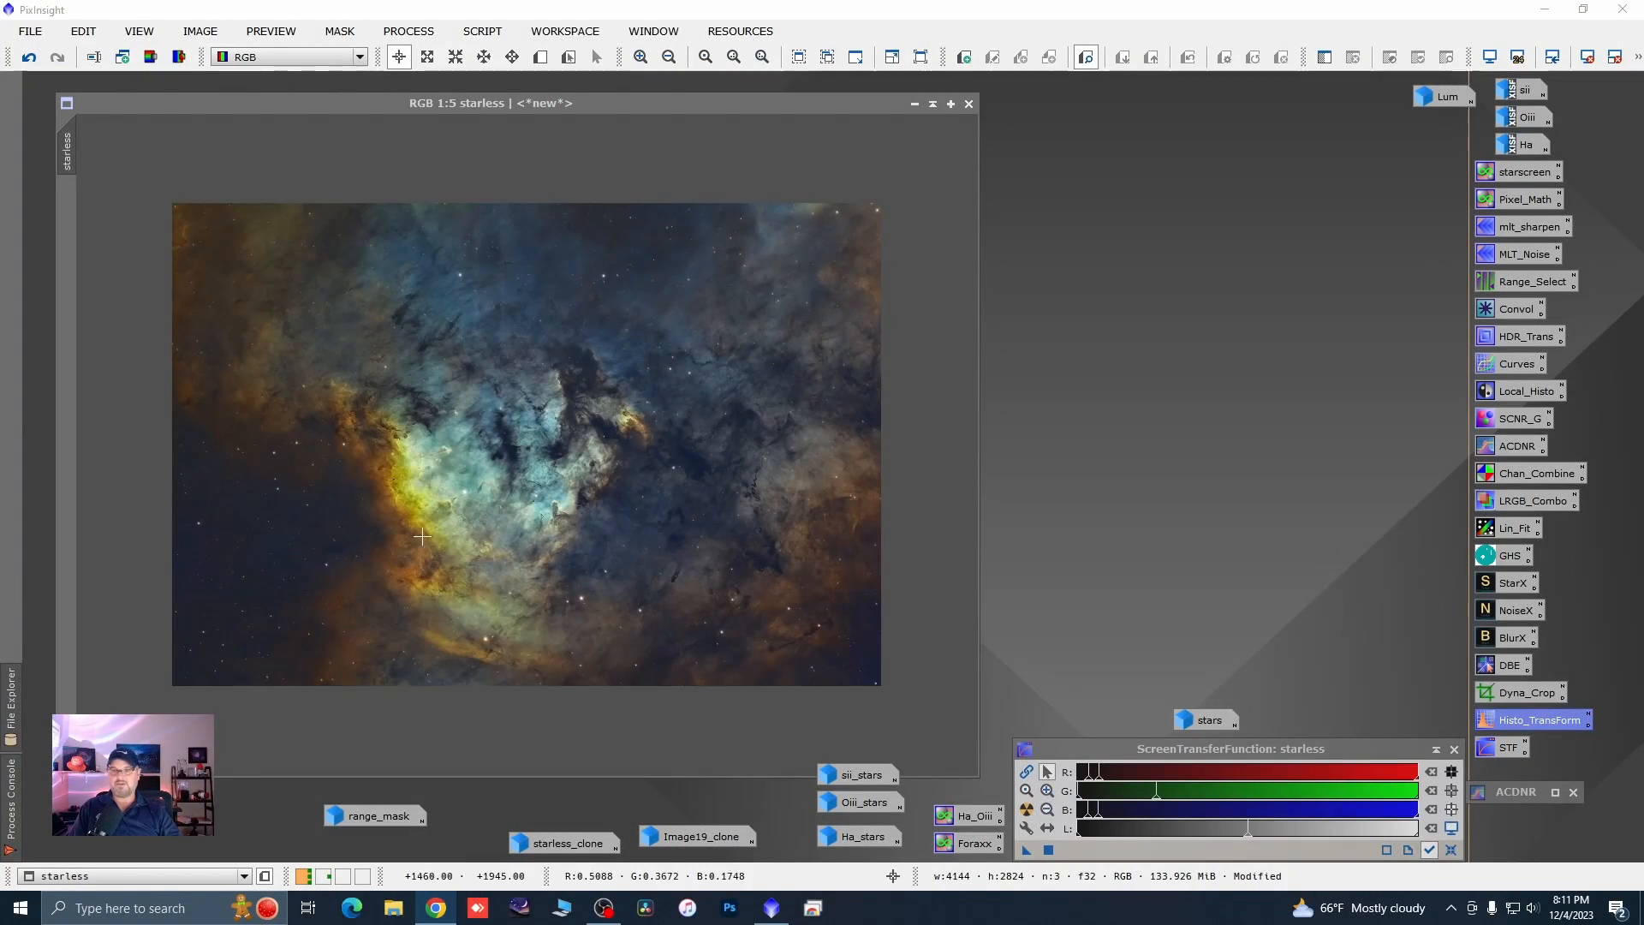
{"action": "scroll", "coordinate": [473, 371], "scroll_direction": "up", "scroll_amount": 1}
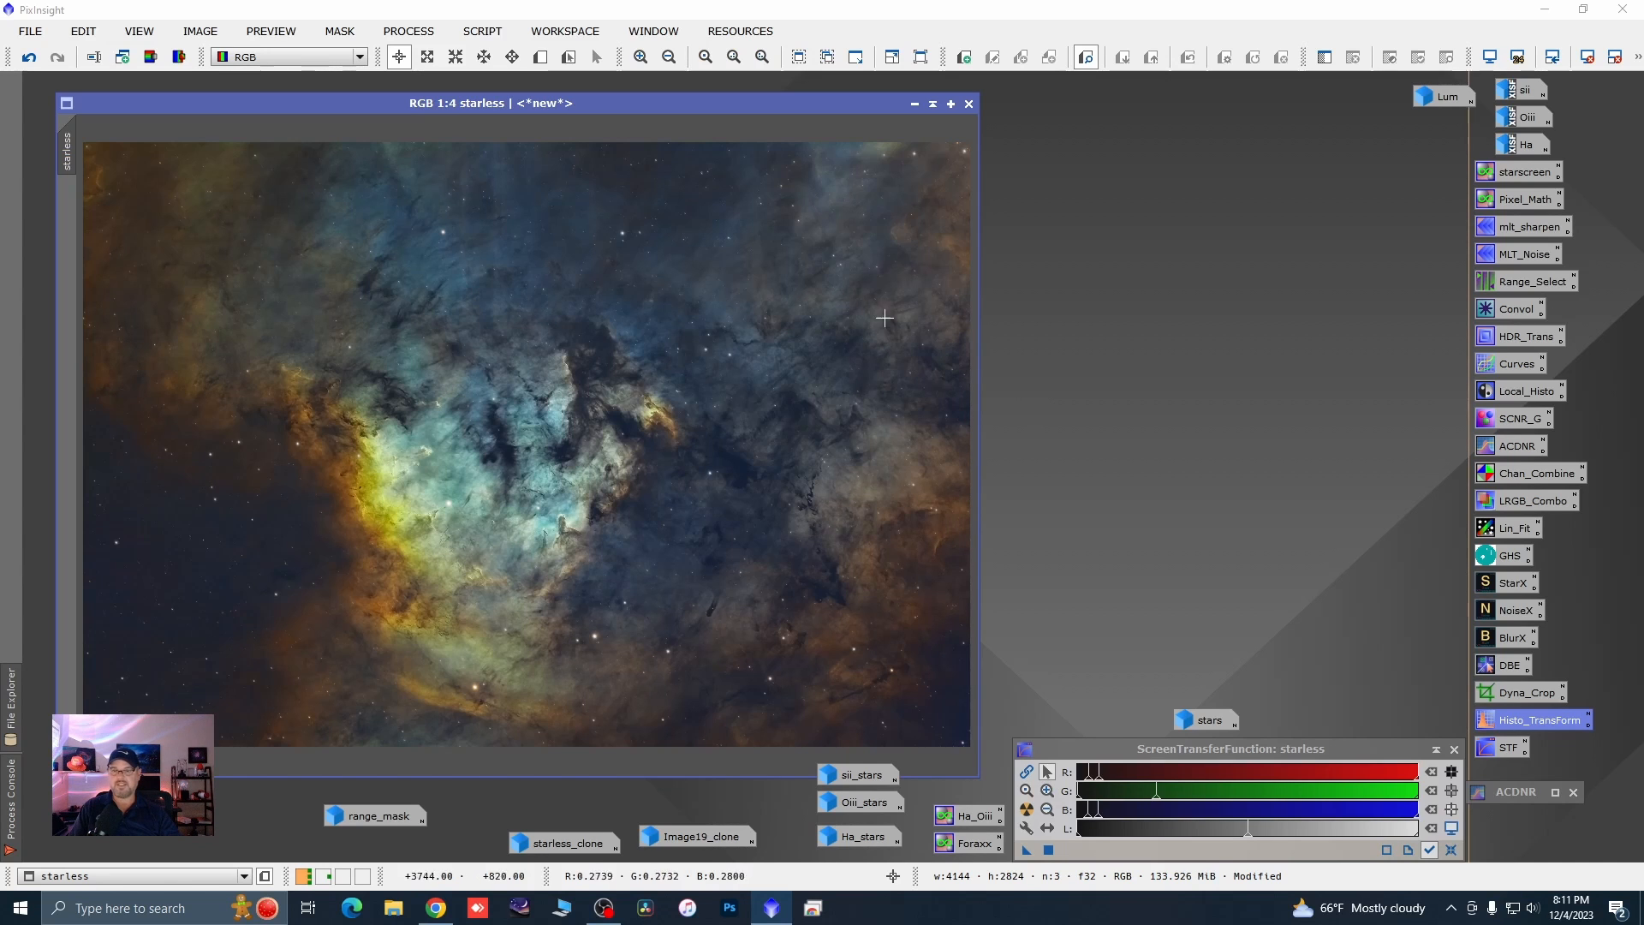
{"action": "scroll", "coordinate": [370, 487], "scroll_direction": "down", "scroll_amount": 1}
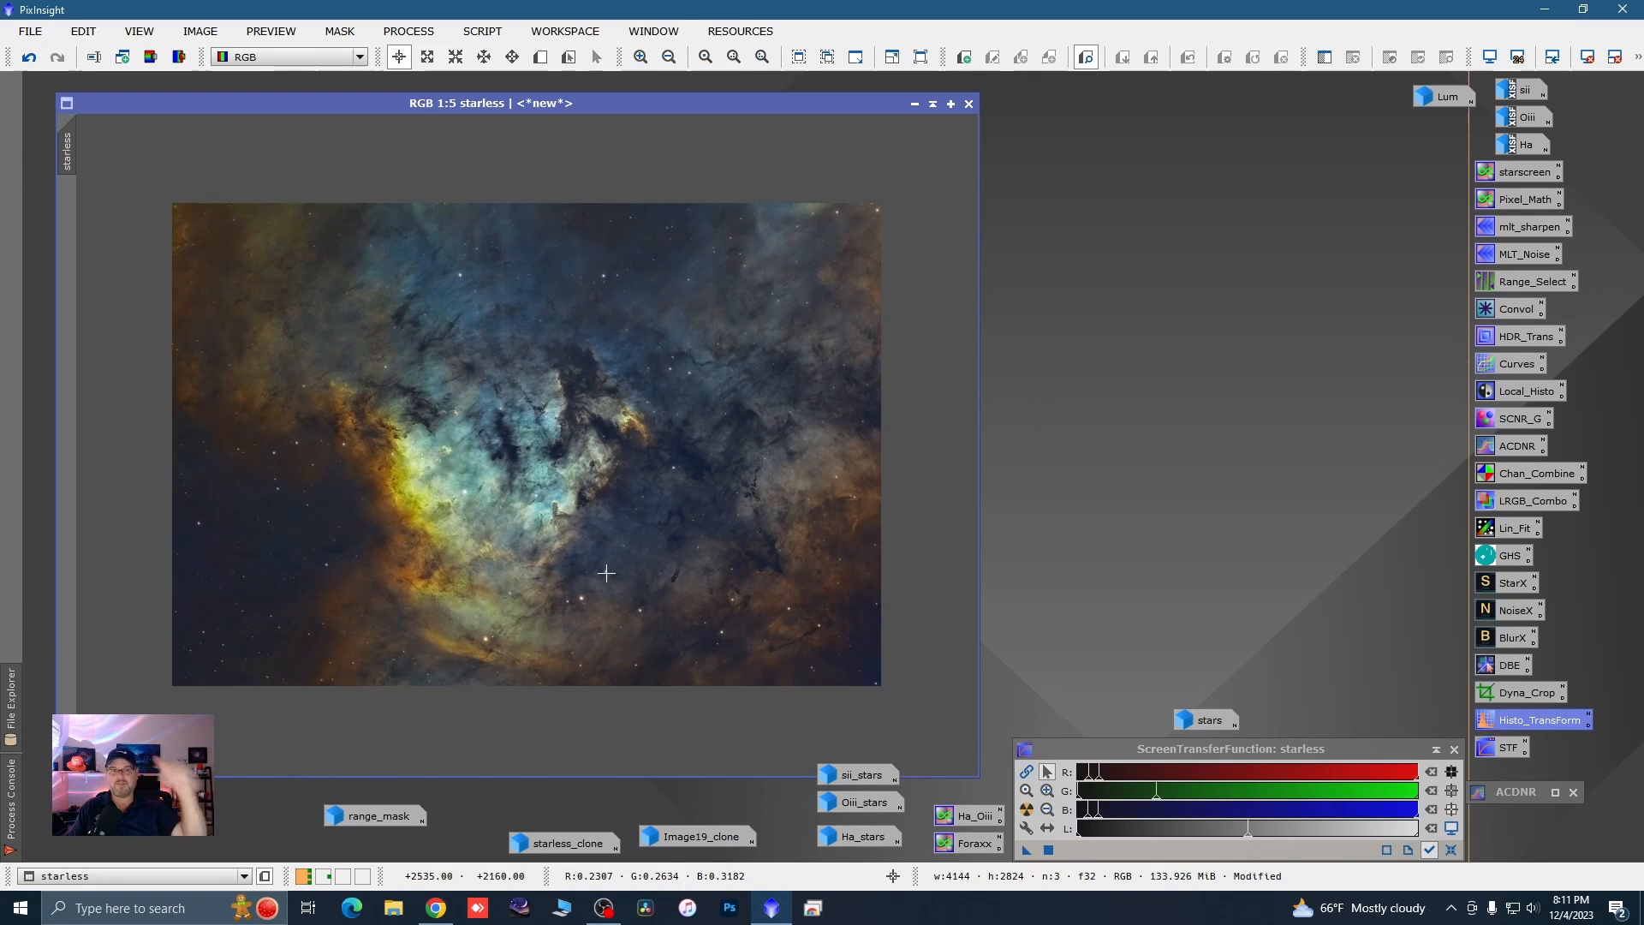
{"action": "scroll", "coordinate": [617, 565], "scroll_direction": "up", "scroll_amount": 2}
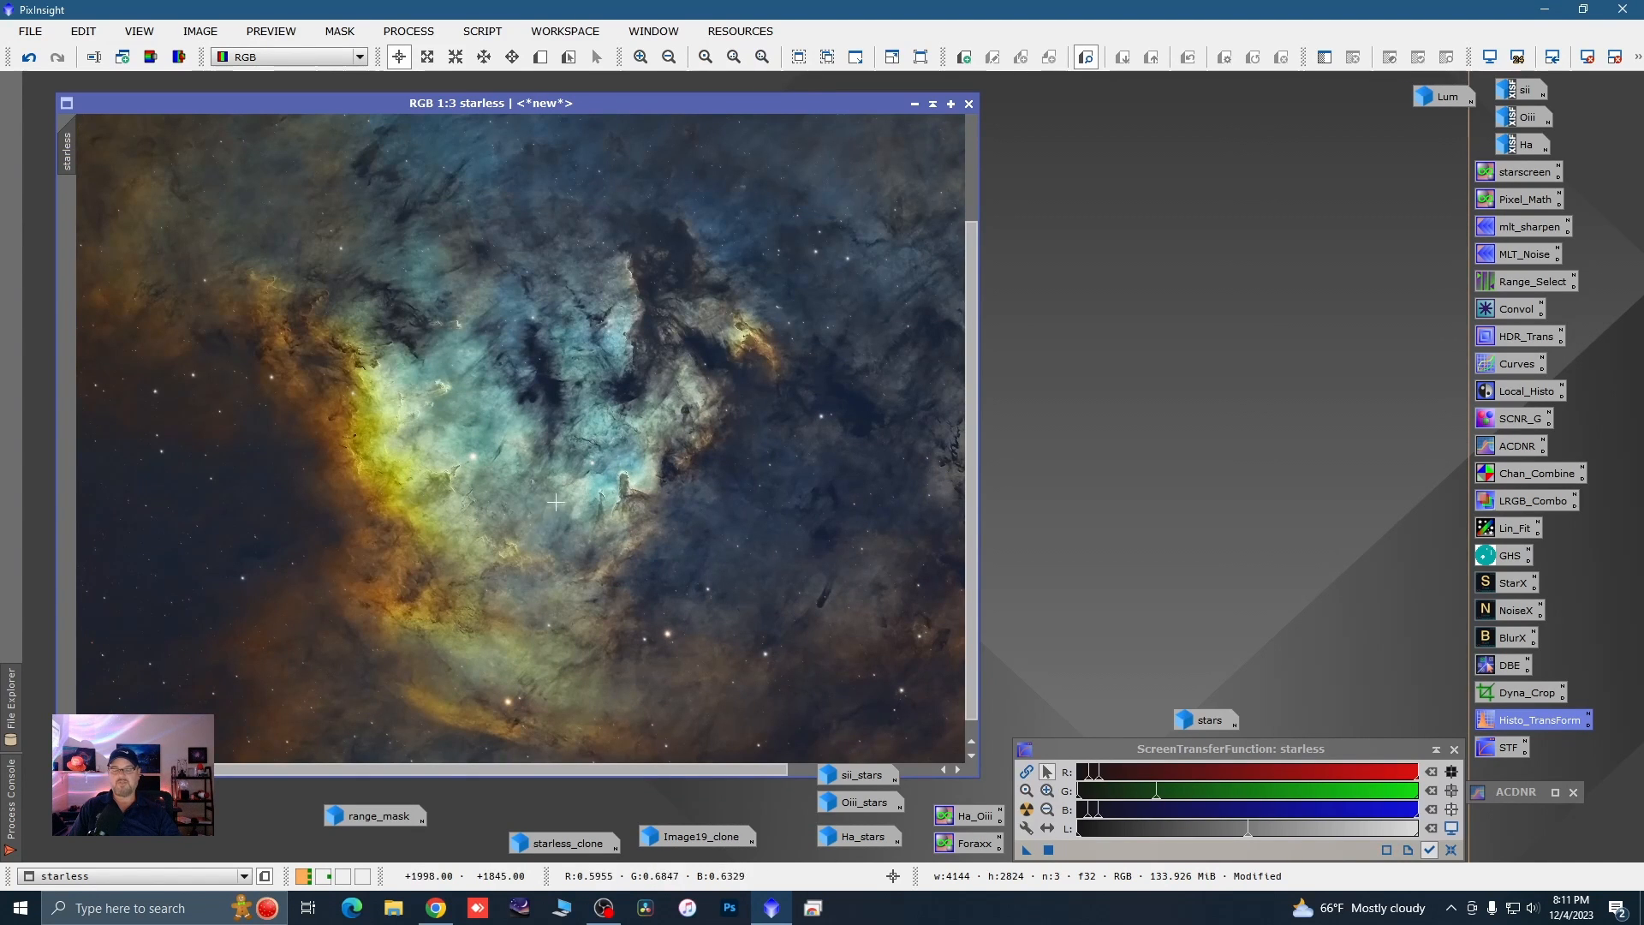
{"action": "scroll", "coordinate": [692, 475], "scroll_direction": "down", "scroll_amount": 1}
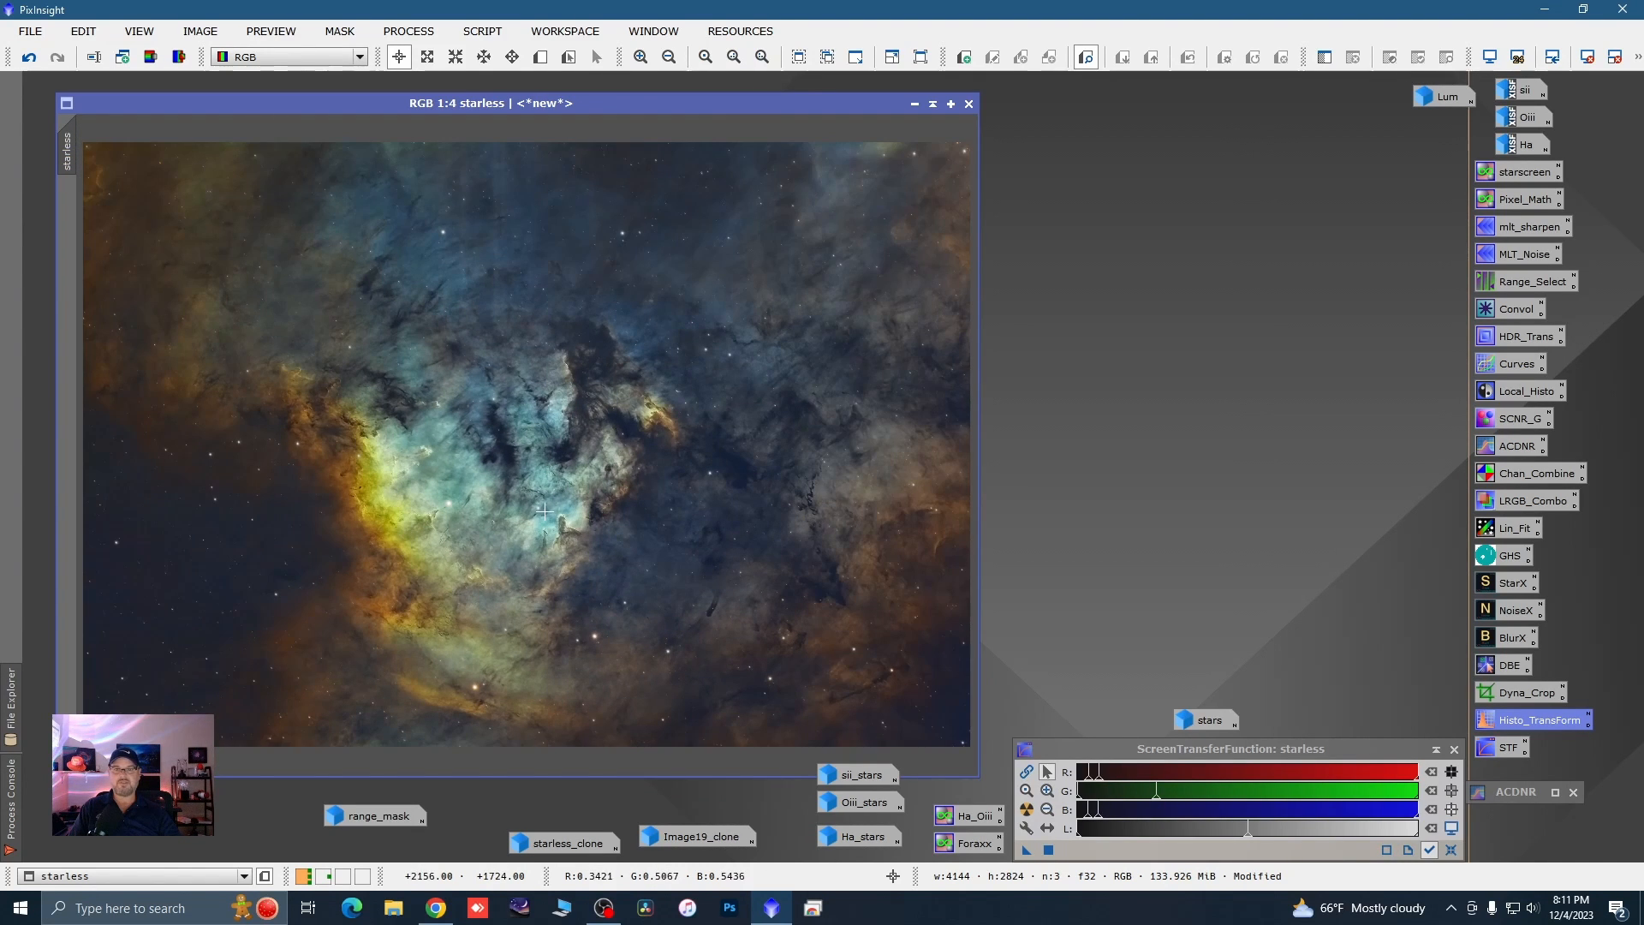